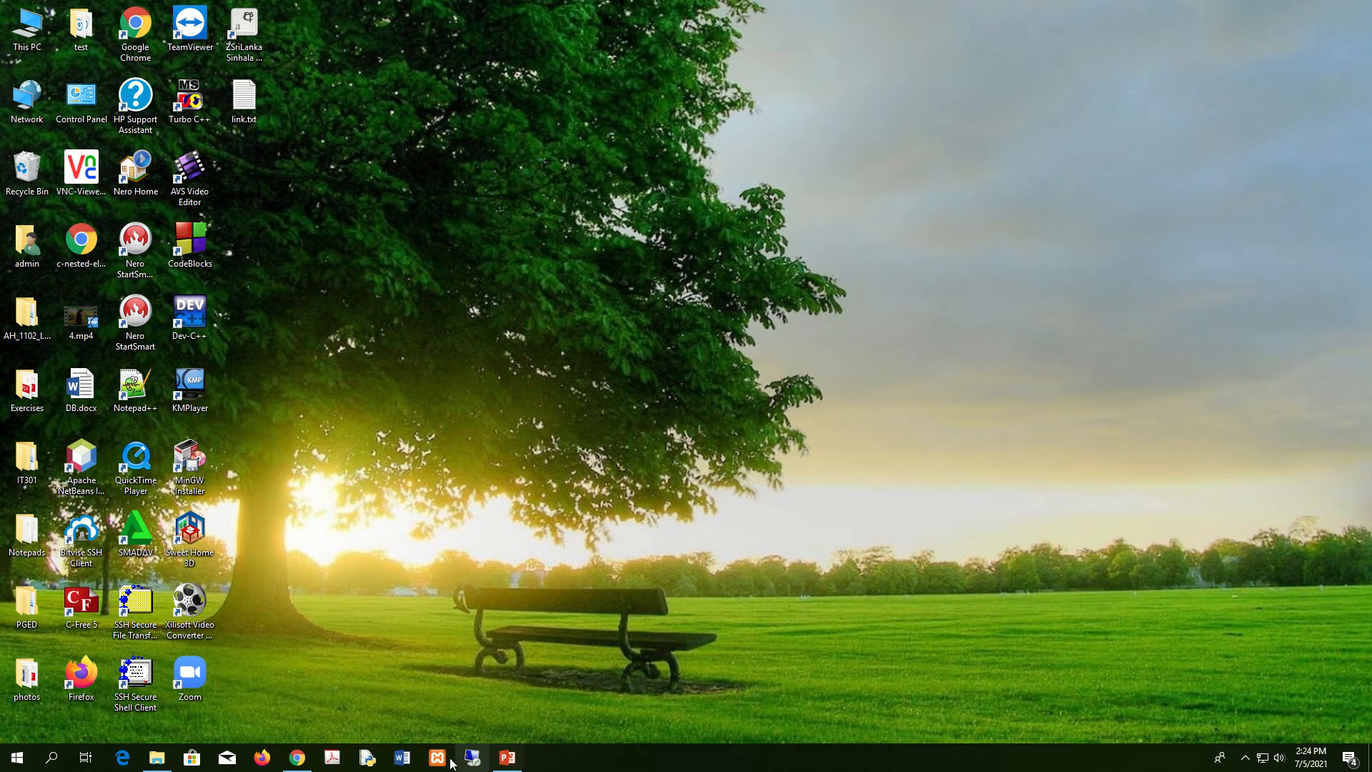
pyautogui.moveTo(783, 2)
pyautogui.click(14, 759)
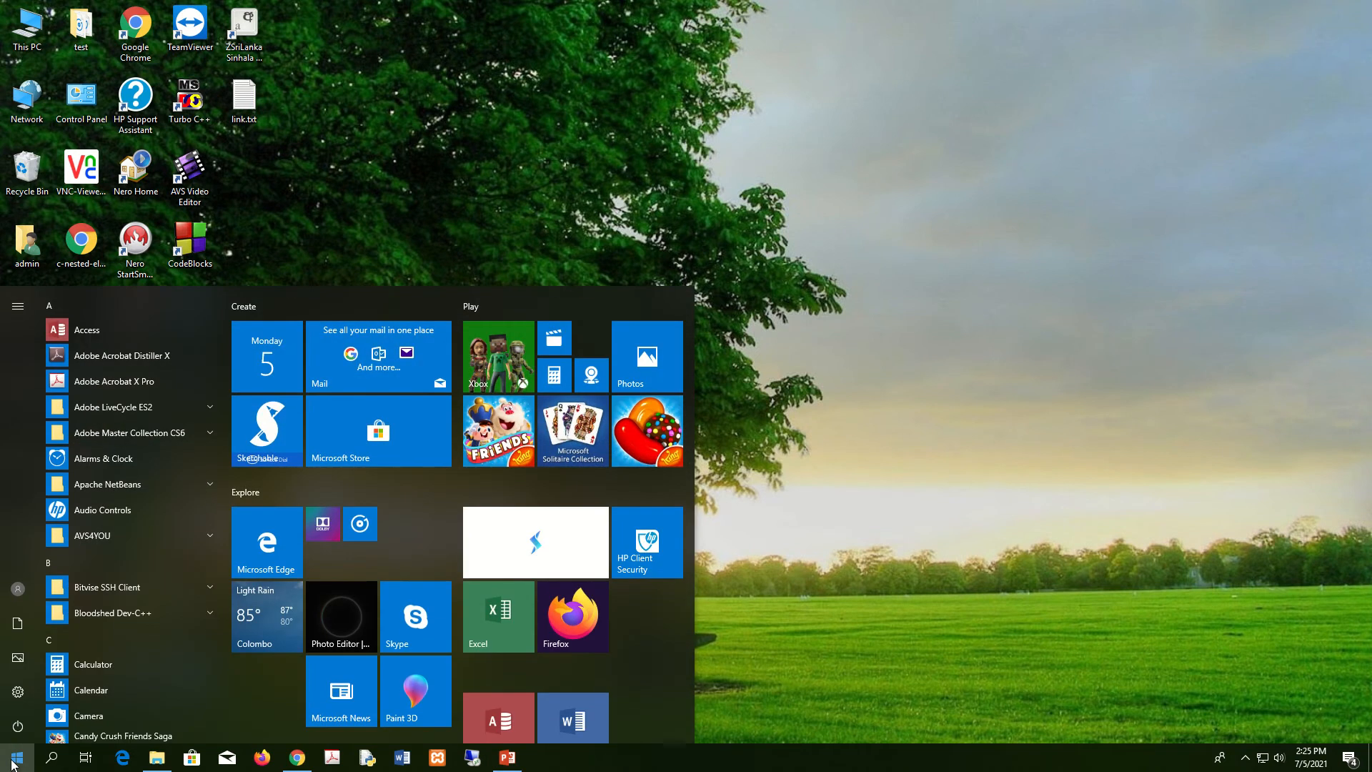
pyautogui.click(15, 762)
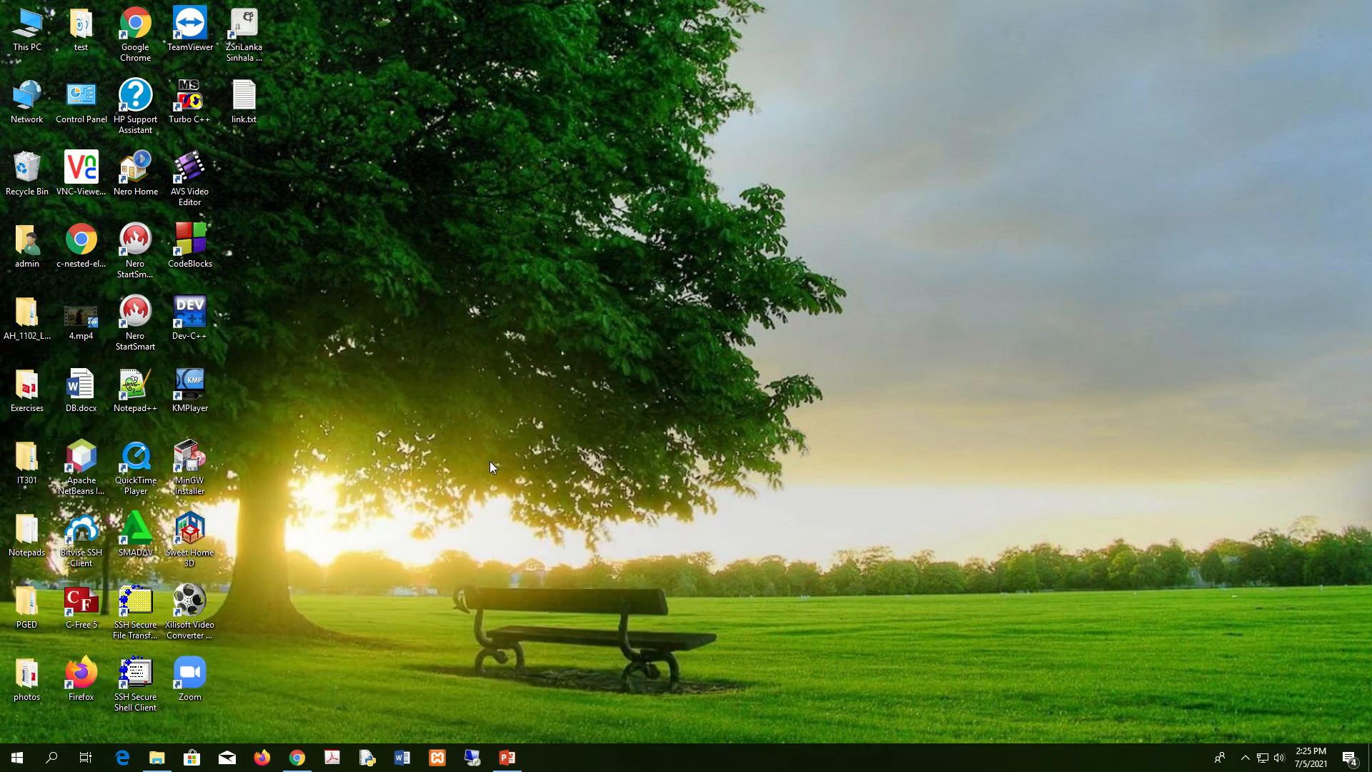
pyautogui.click(17, 762)
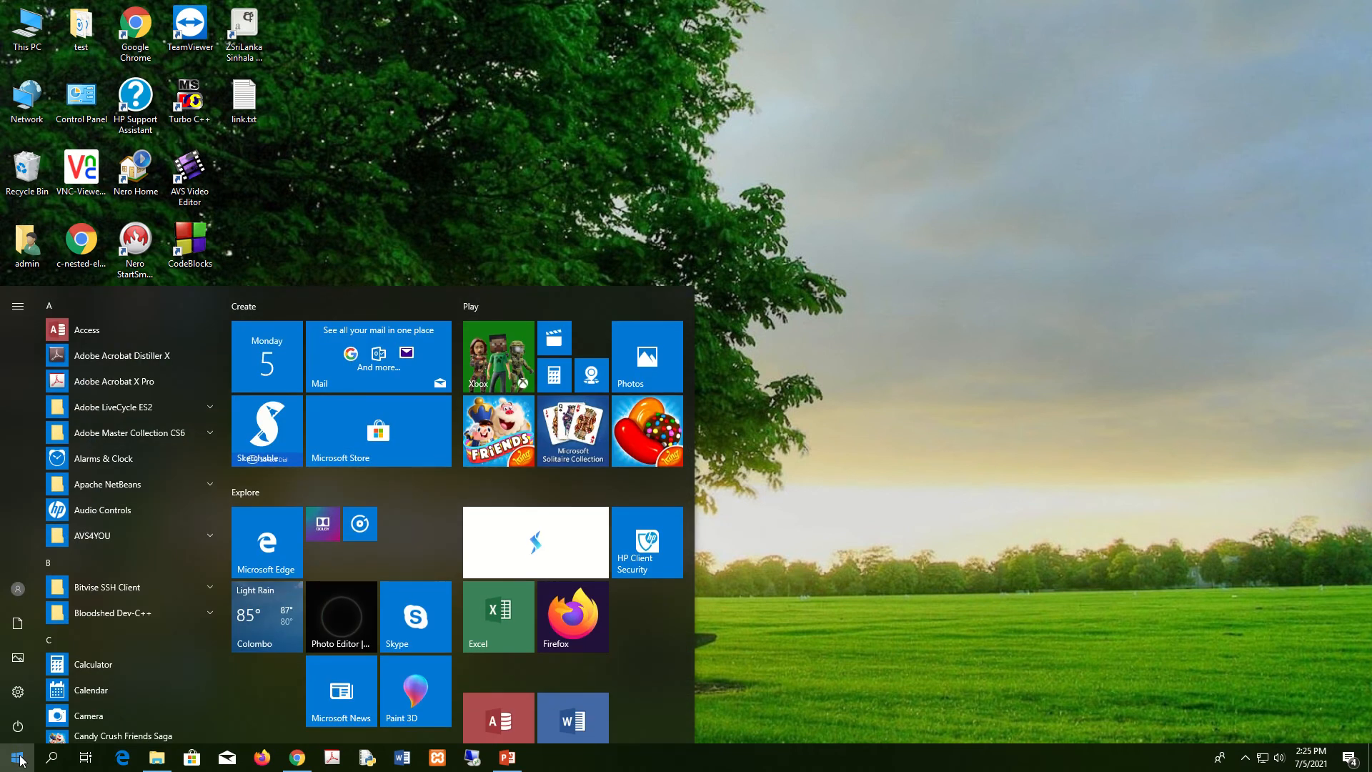
pyautogui.click(18, 761)
pyautogui.click(19, 761)
pyautogui.click(19, 760)
pyautogui.click(18, 760)
pyautogui.click(19, 760)
pyautogui.click(19, 760)
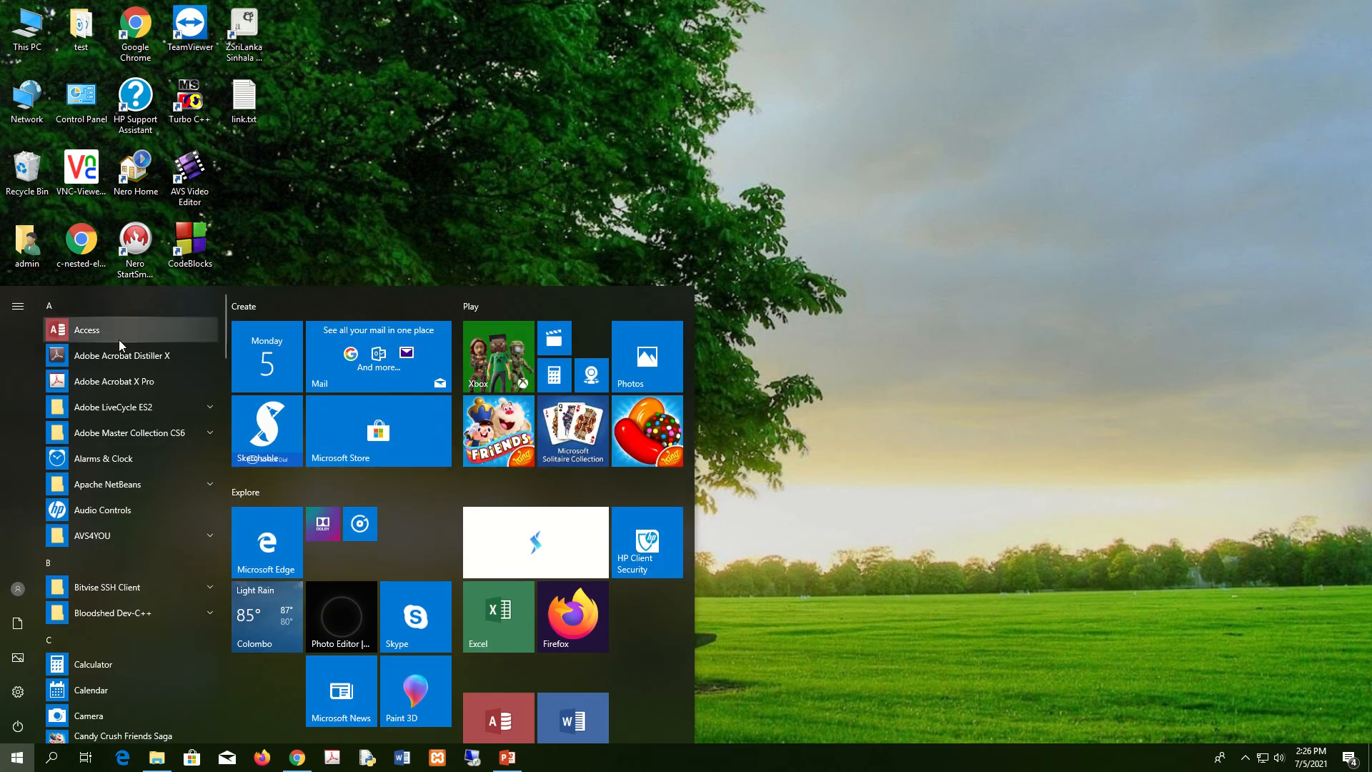
pyautogui.scroll(-3, 111, 379)
pyautogui.scroll(-20, 92, 444)
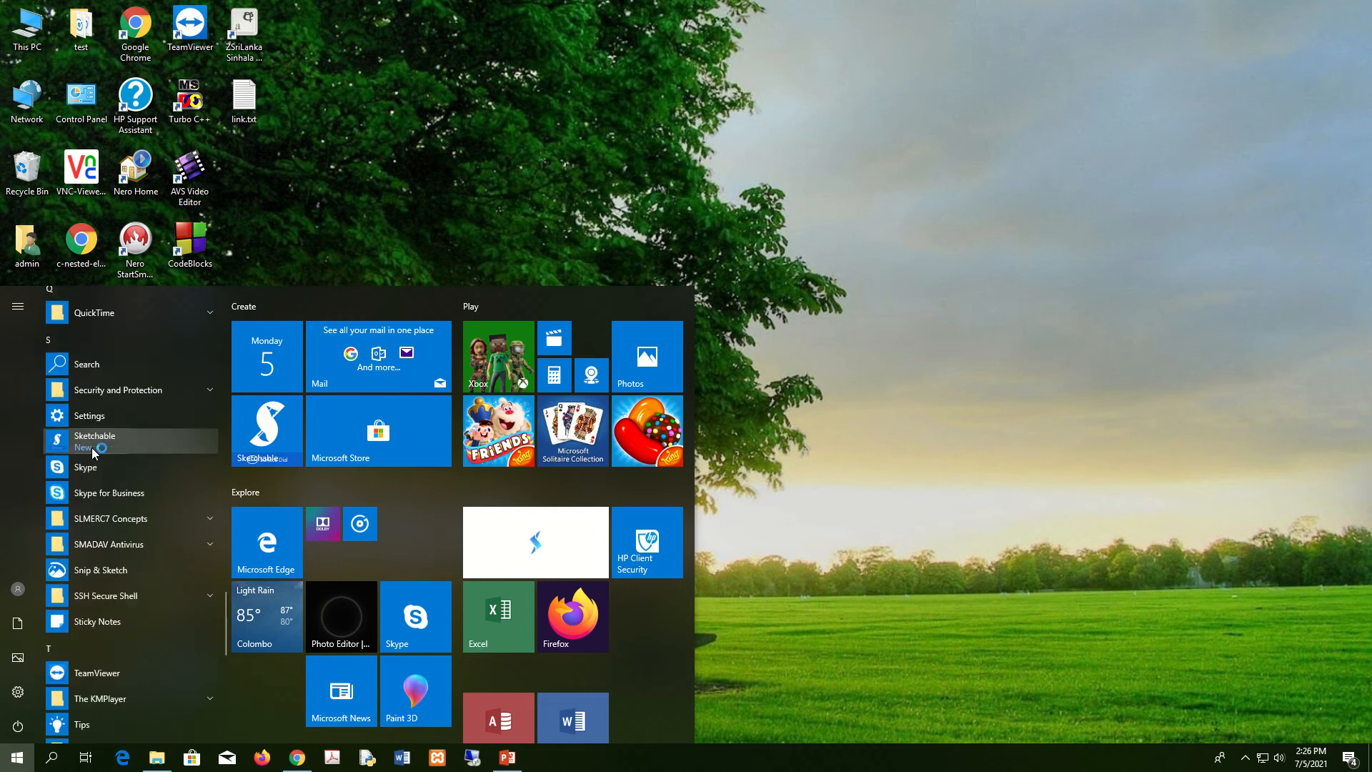
pyautogui.scroll(20, 92, 455)
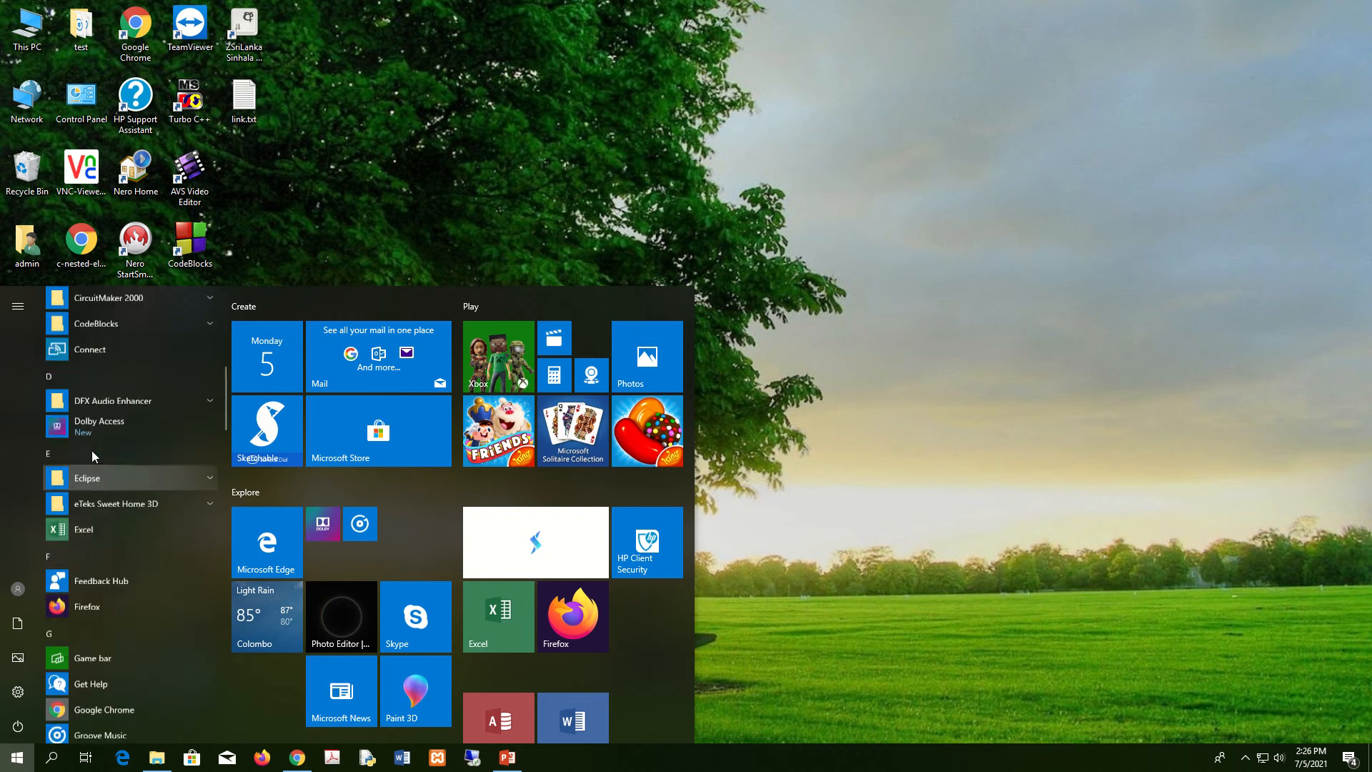
pyautogui.write('wor')
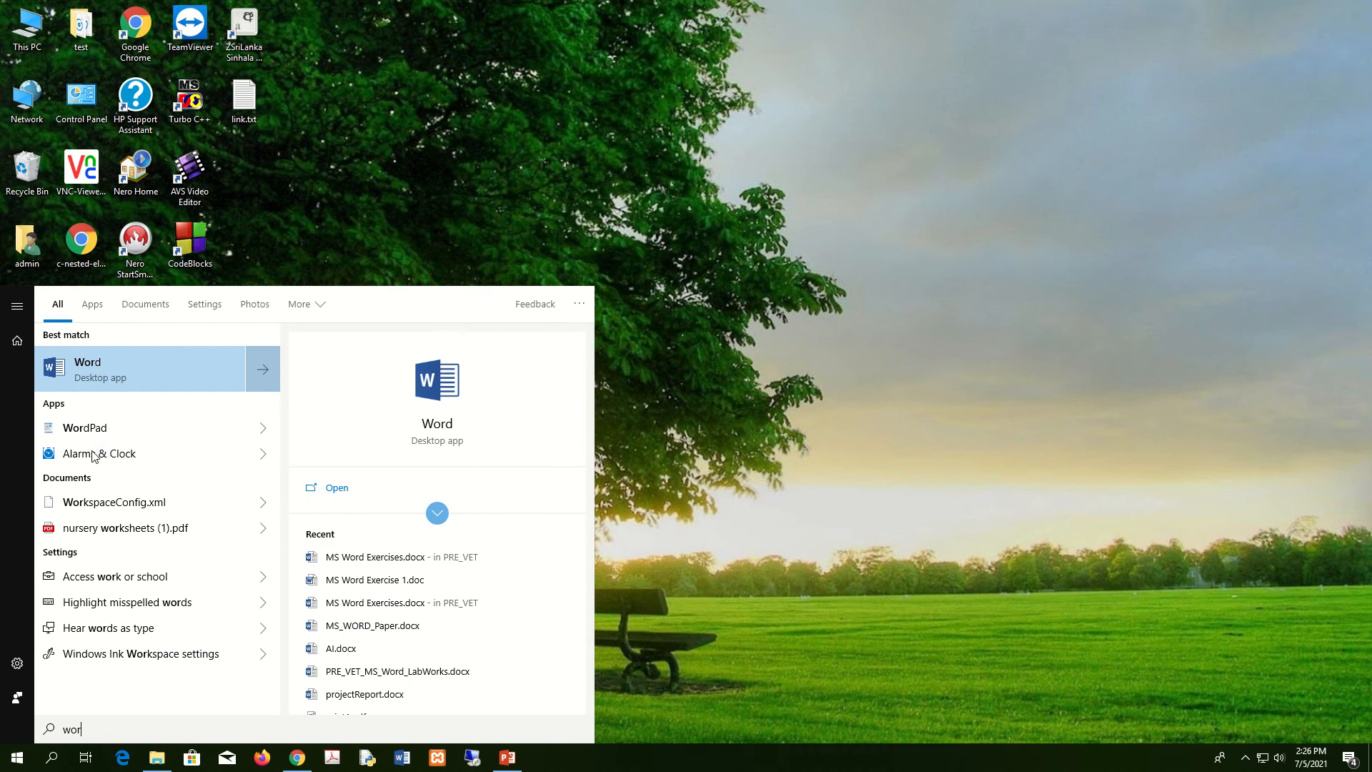
pyautogui.press('BackSpace')
pyautogui.press('BackSpace')
pyautogui.press('BackSpace')
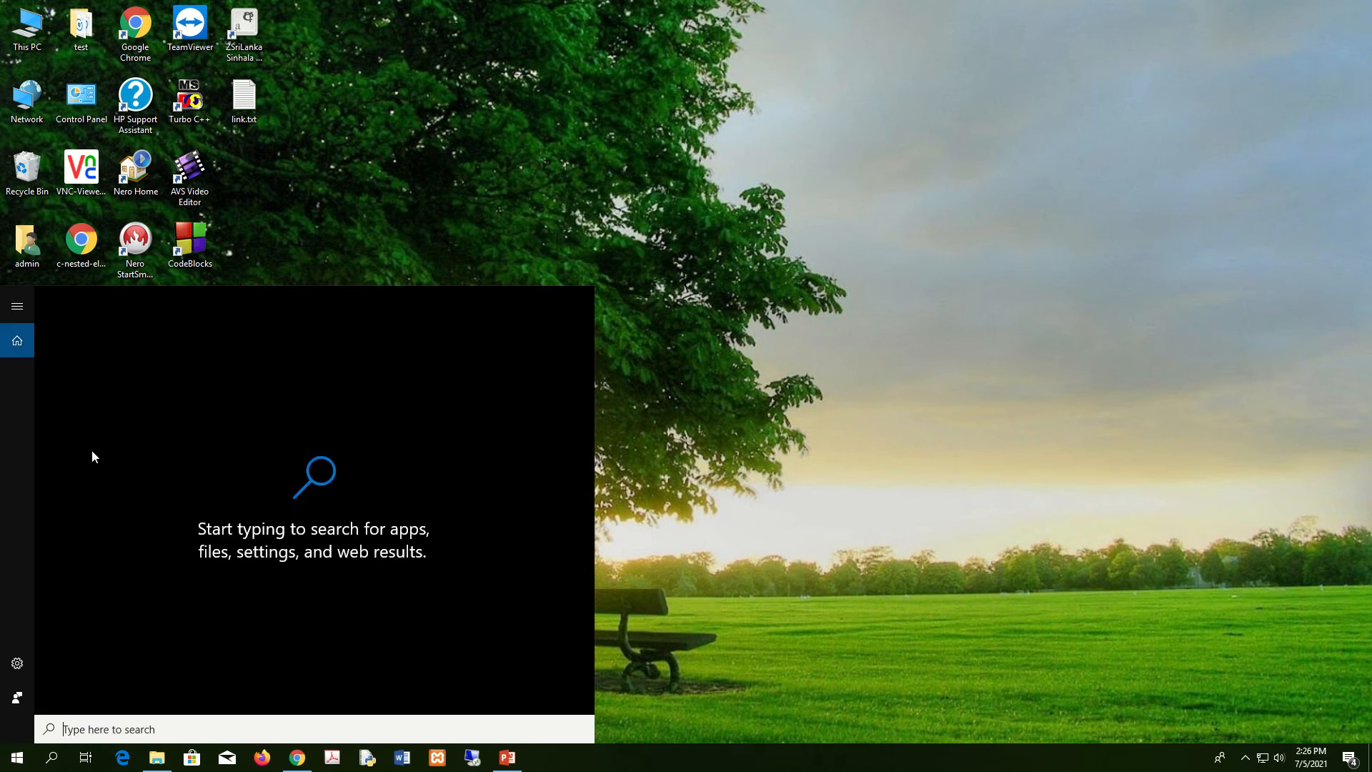
# Search the computer for "wo" and launch Word from the results
pyautogui.write('w')
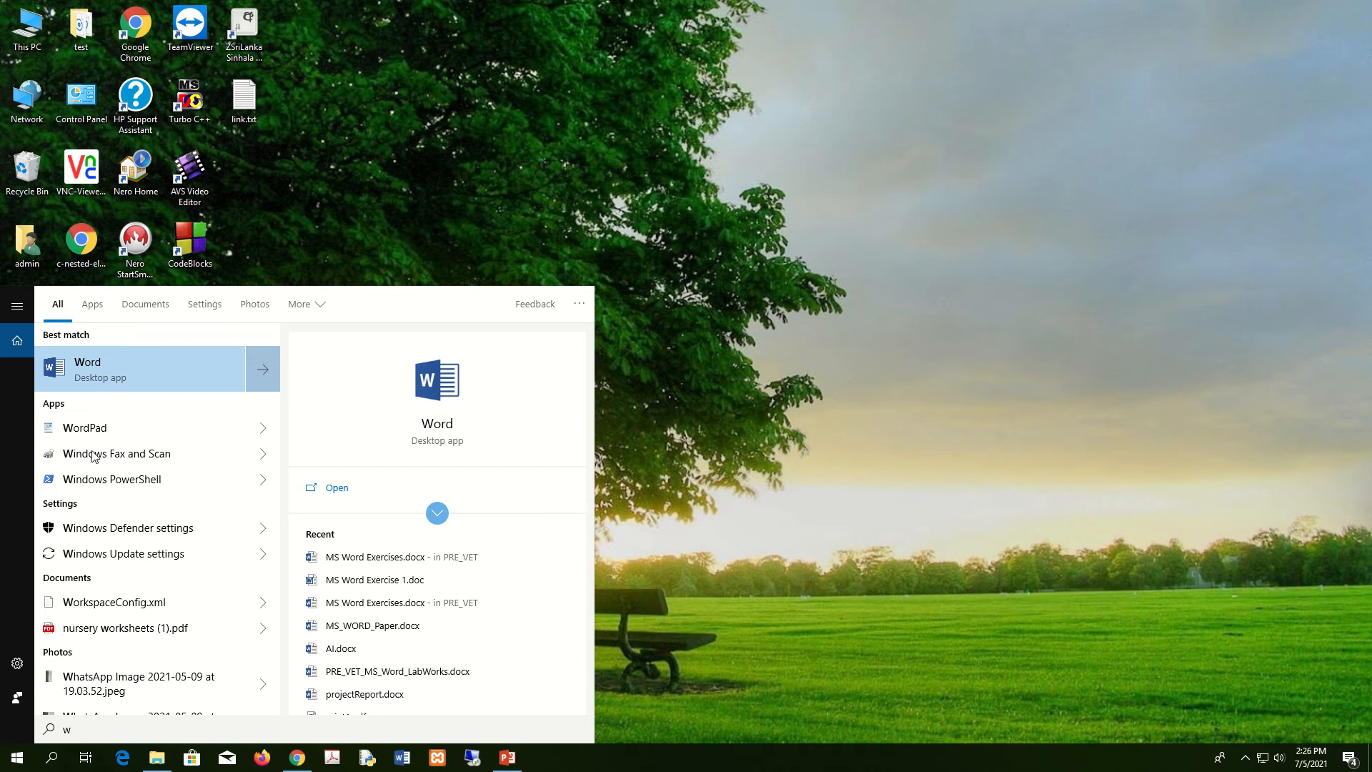
pyautogui.write('o')
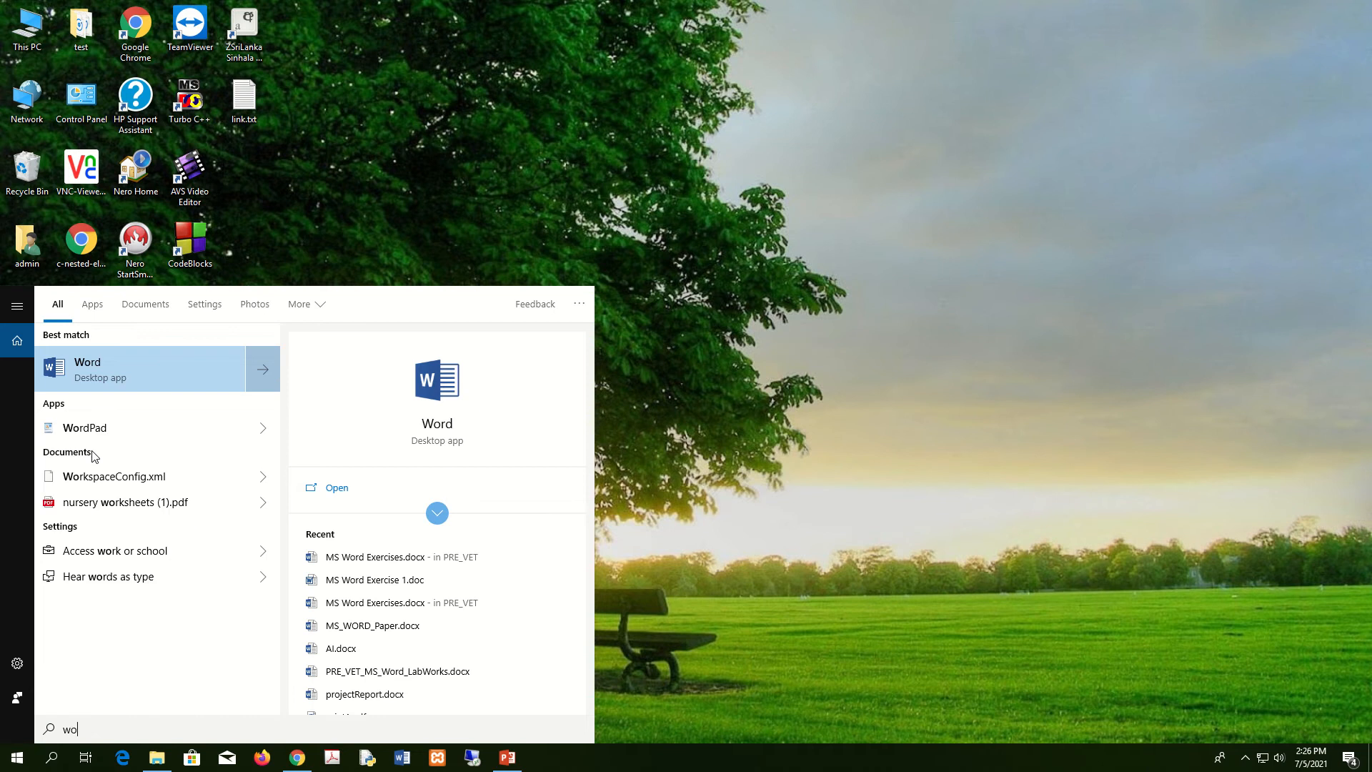
pyautogui.click(118, 371)
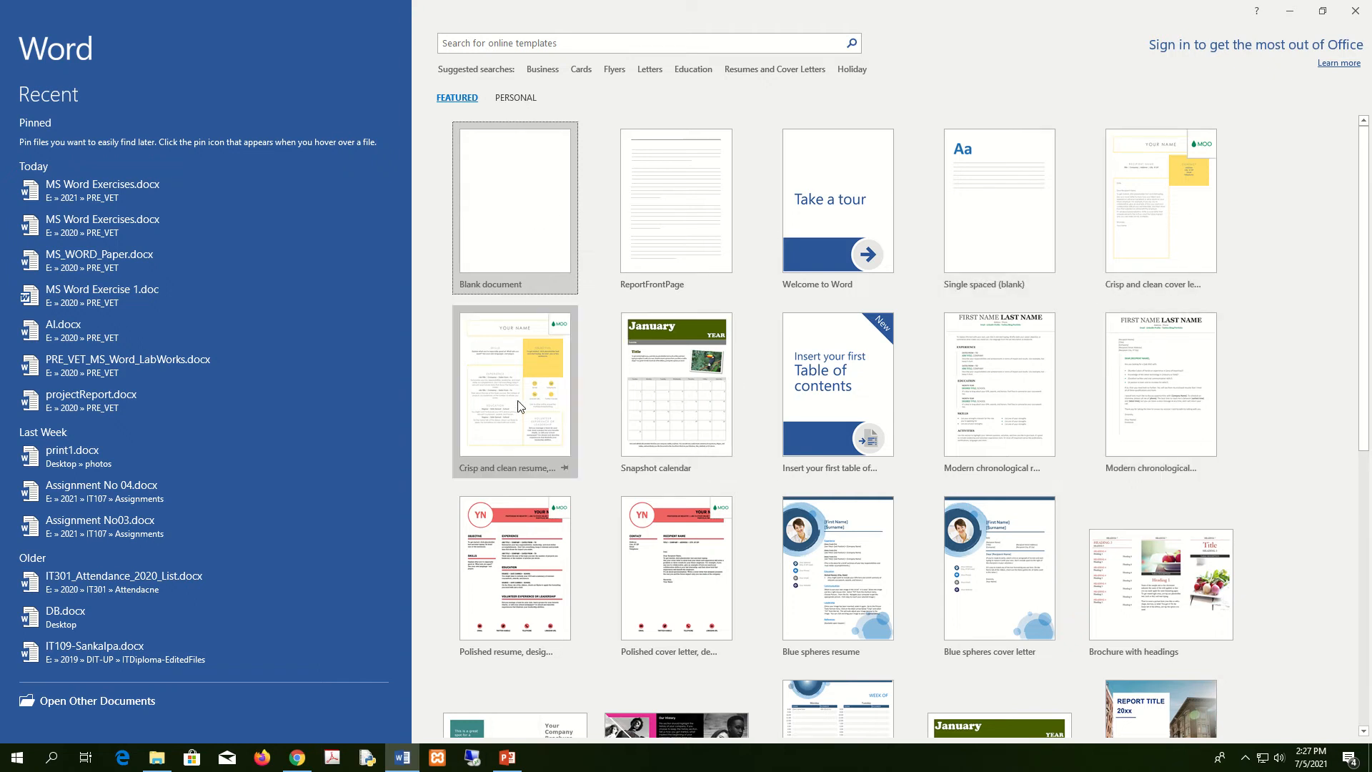
# Look through the featured templates and create a blank document
pyautogui.scroll(-2, 1180, 638)
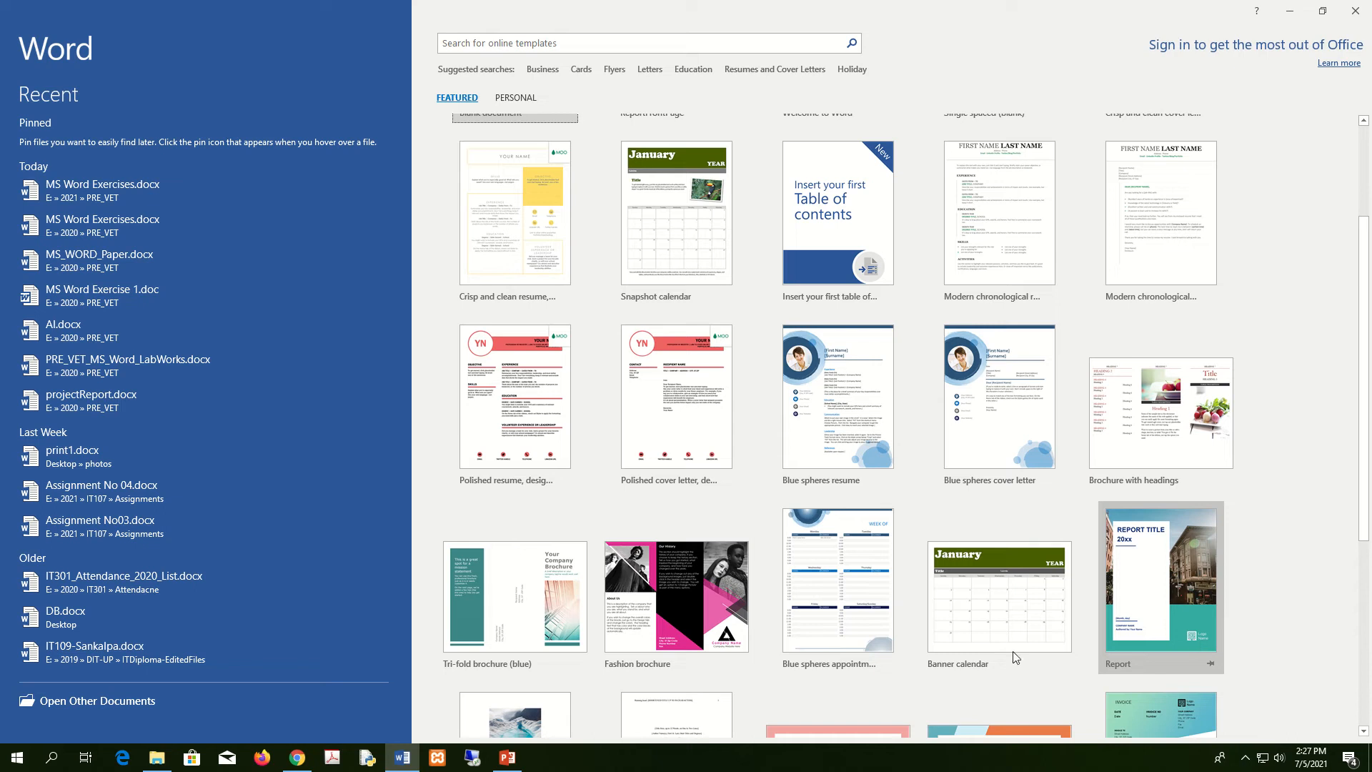
pyautogui.scroll(1, 857, 397)
pyautogui.scroll(1, 860, 399)
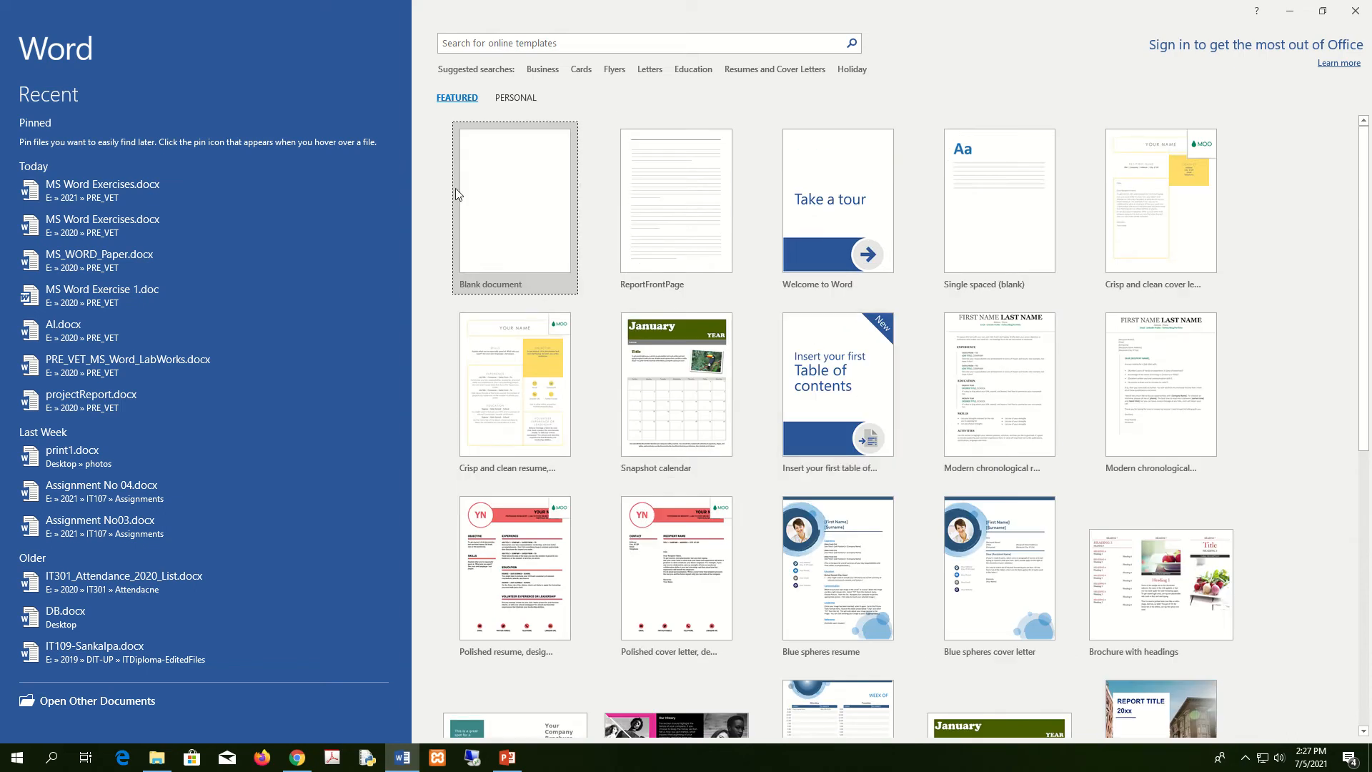
pyautogui.click(532, 201)
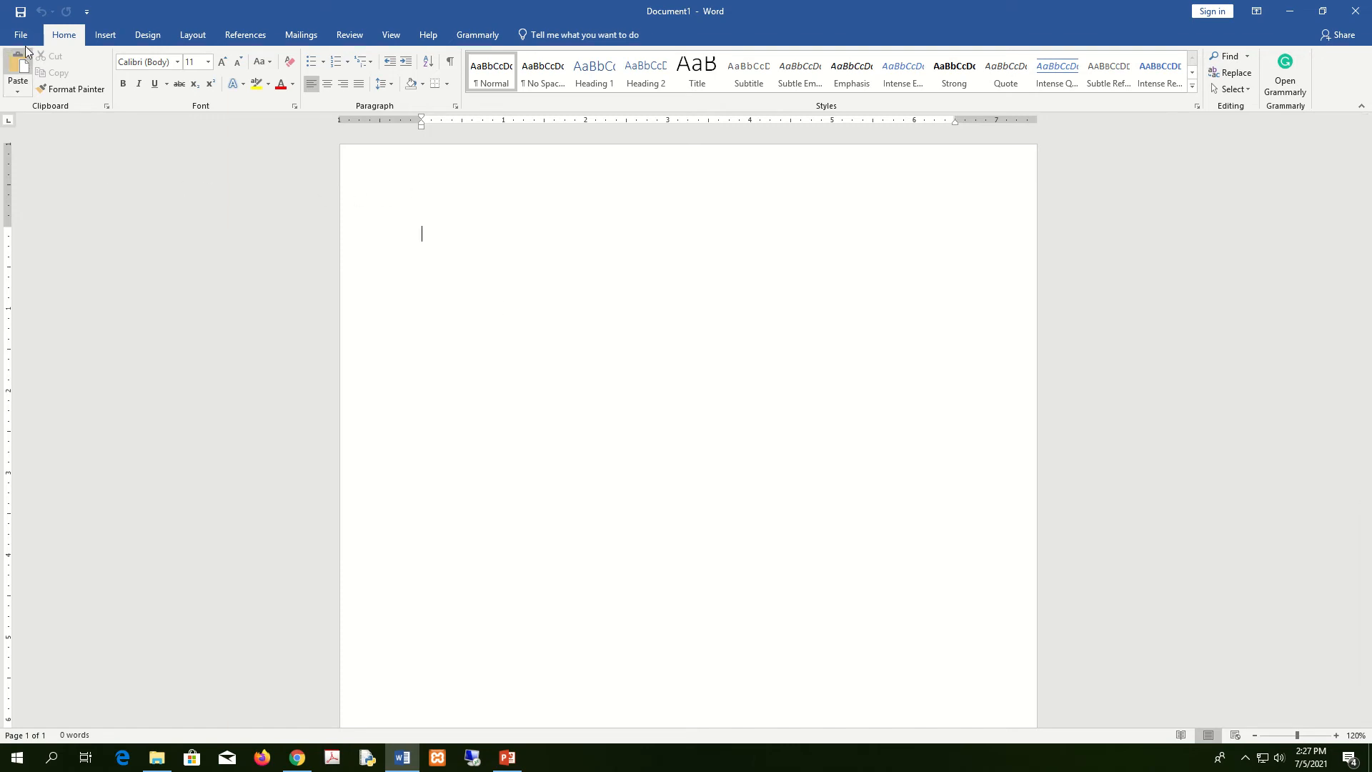
pyautogui.click(105, 36)
pyautogui.click(64, 35)
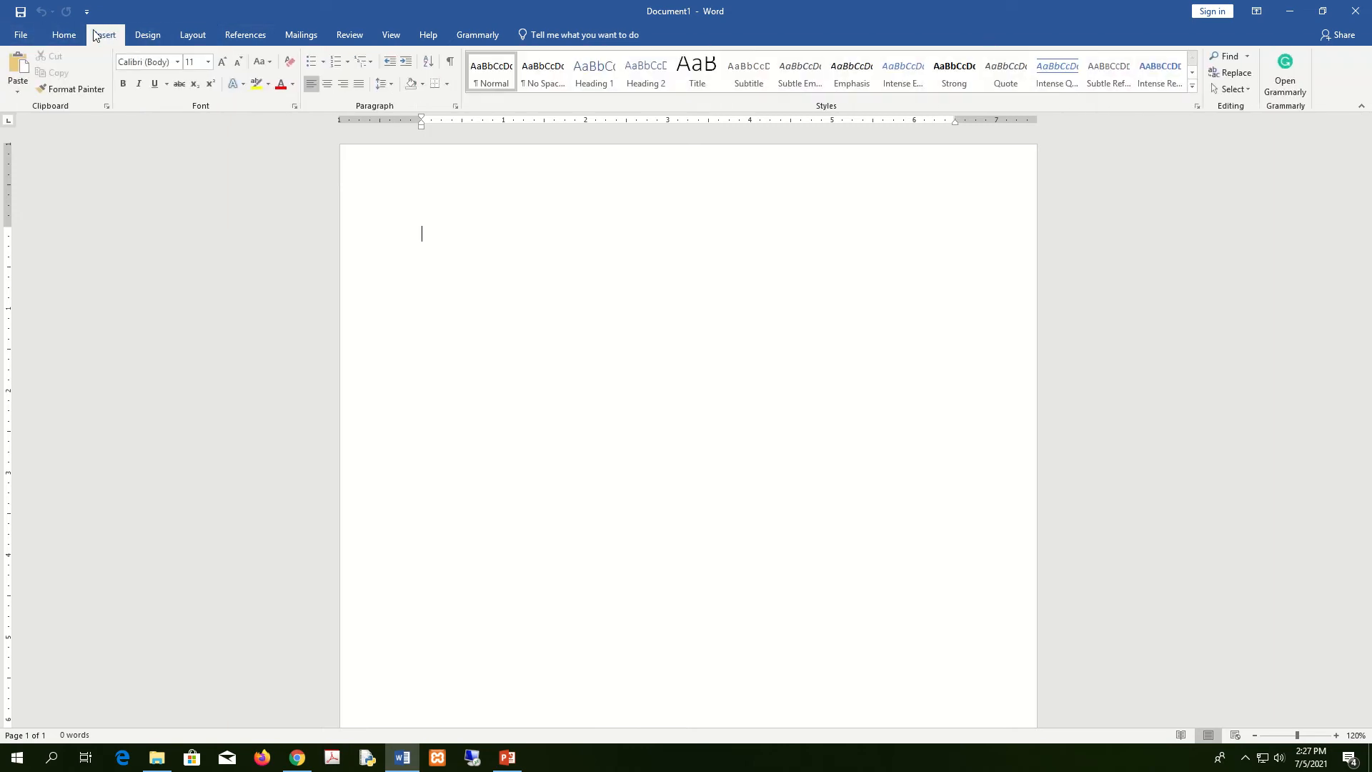
pyautogui.click(105, 35)
pyautogui.click(147, 35)
pyautogui.click(64, 35)
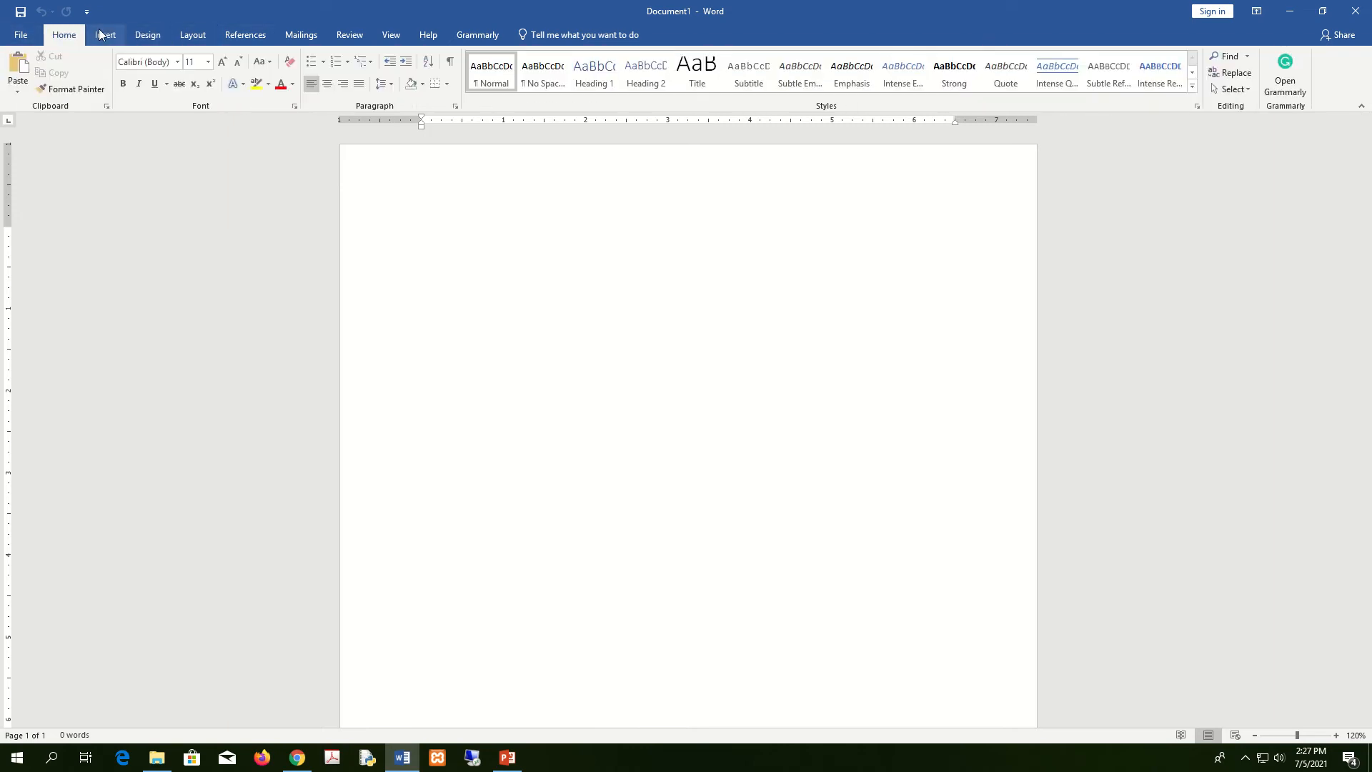
pyautogui.click(105, 35)
pyautogui.click(147, 35)
pyautogui.click(192, 36)
pyautogui.click(64, 35)
pyautogui.click(20, 35)
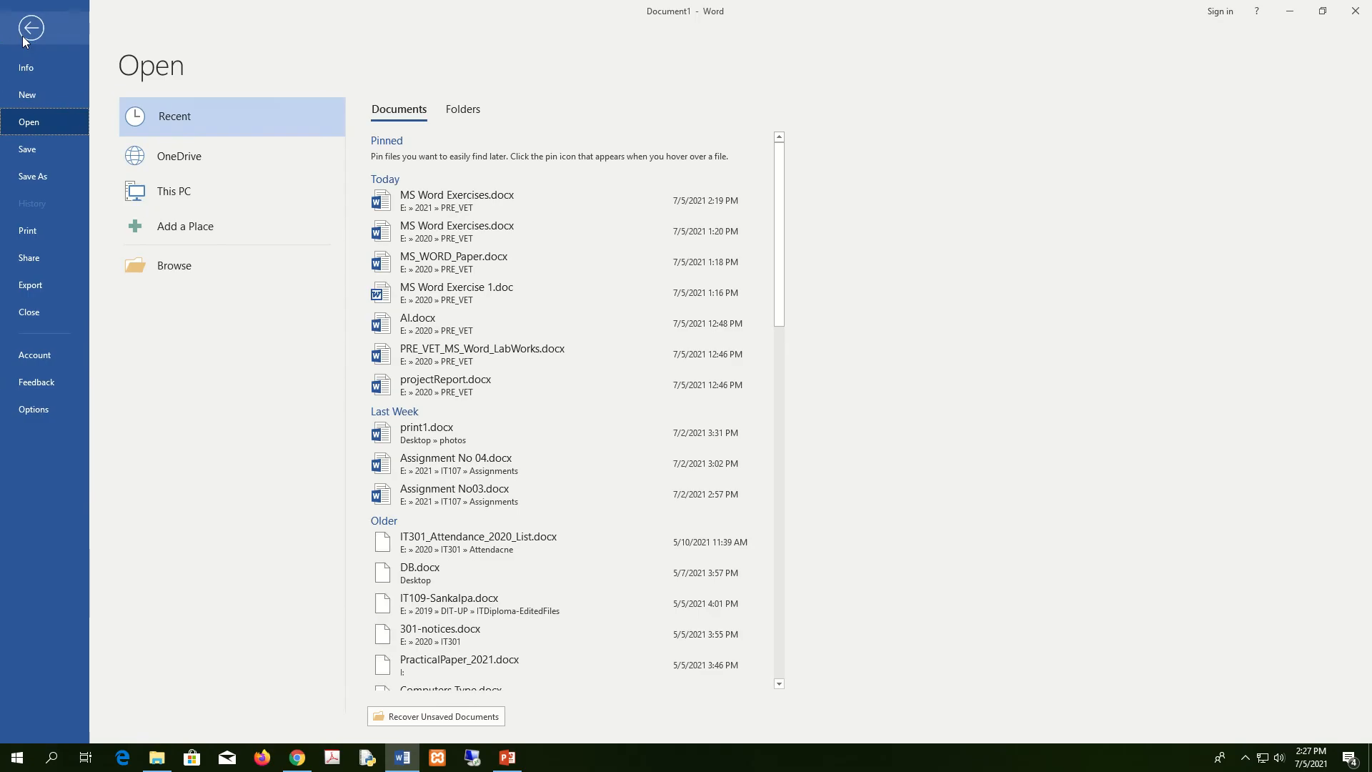
pyautogui.click(24, 32)
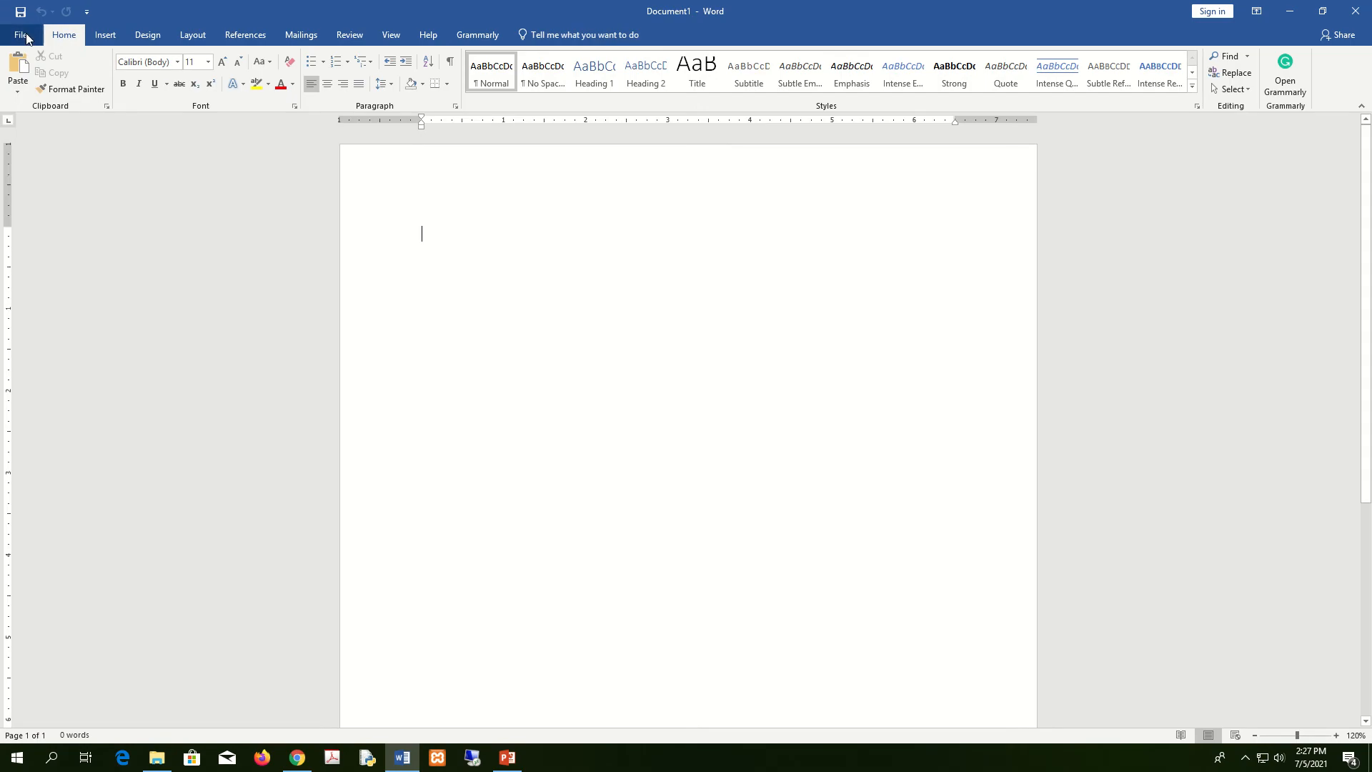
pyautogui.click(24, 35)
pyautogui.click(27, 37)
# Start Save As for the blank document and browse This PC for a save location
pyautogui.click(26, 37)
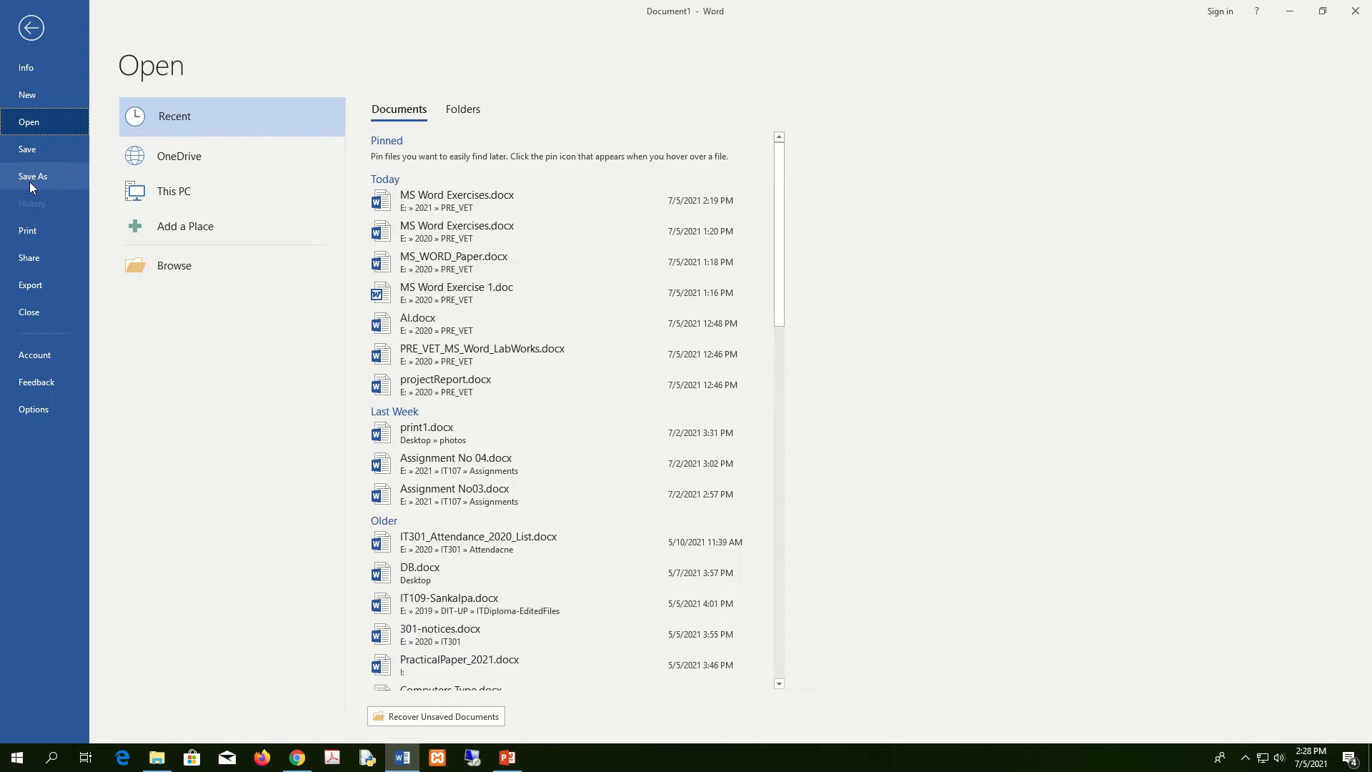
pyautogui.click(51, 178)
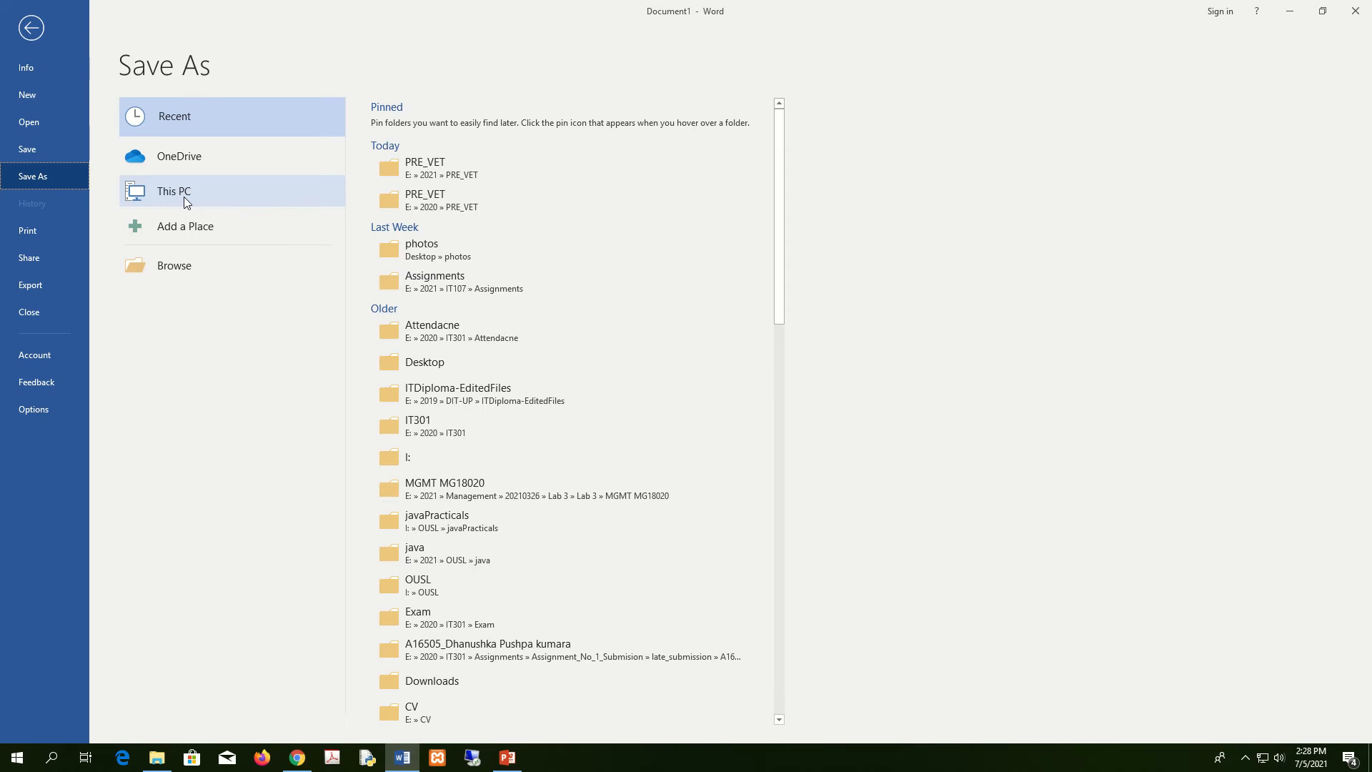
pyautogui.click(156, 191)
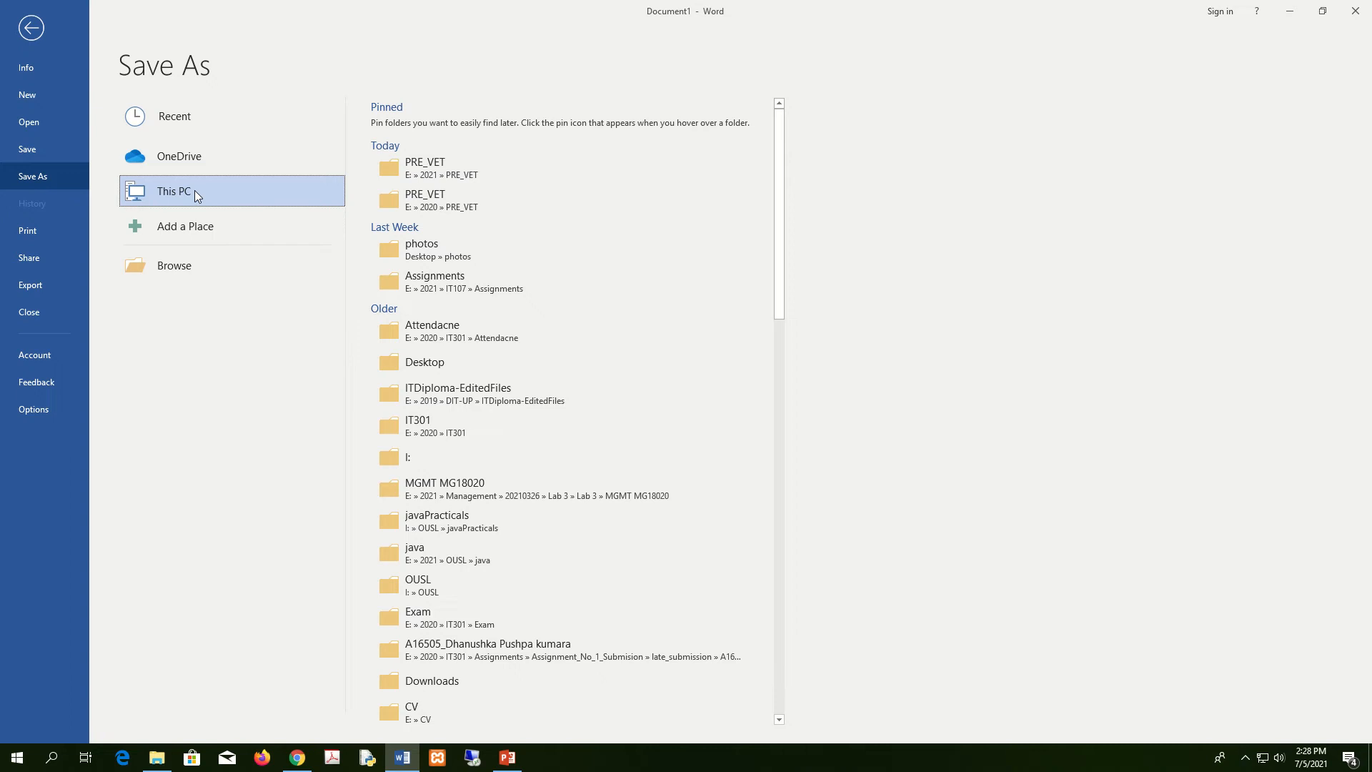
pyautogui.click(170, 269)
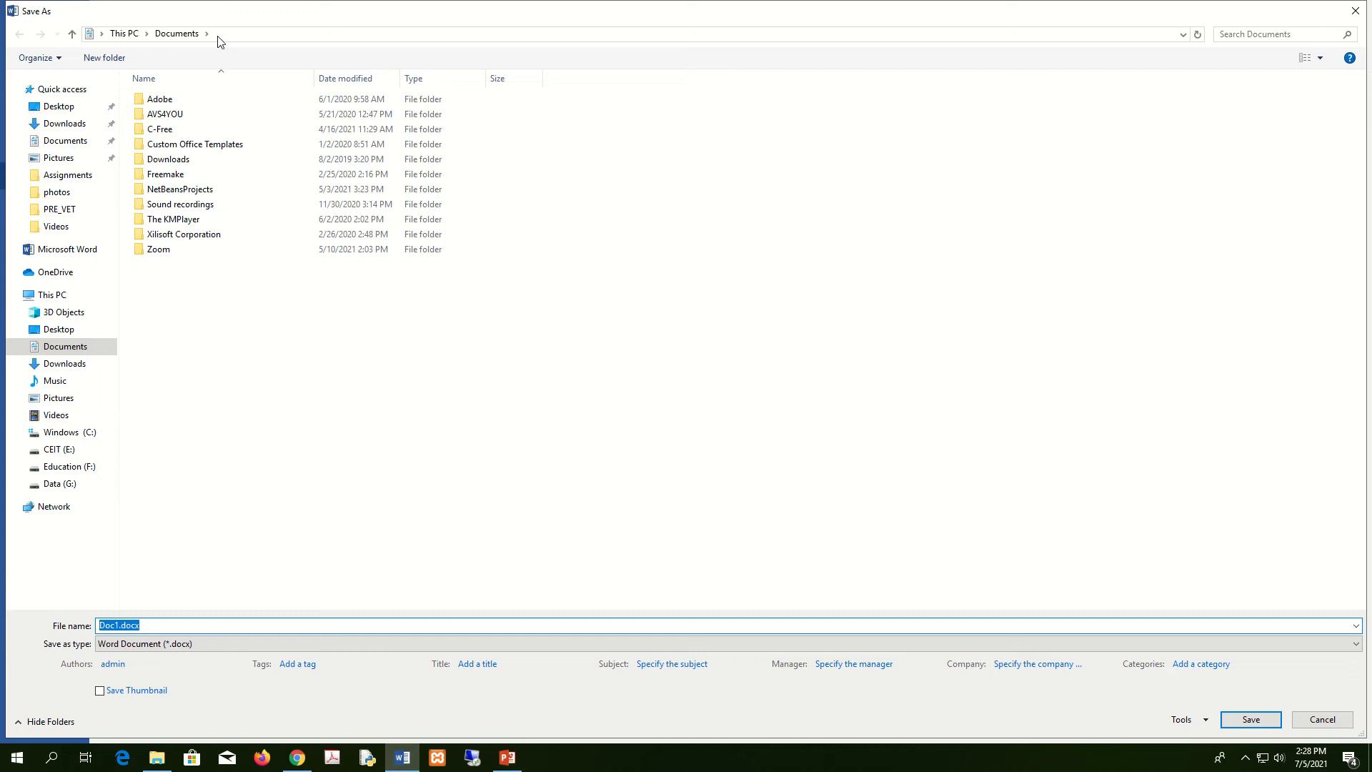
# Browse the Desktop and the C:, E:, F: and G: drives as possible save locations
pyautogui.click(59, 107)
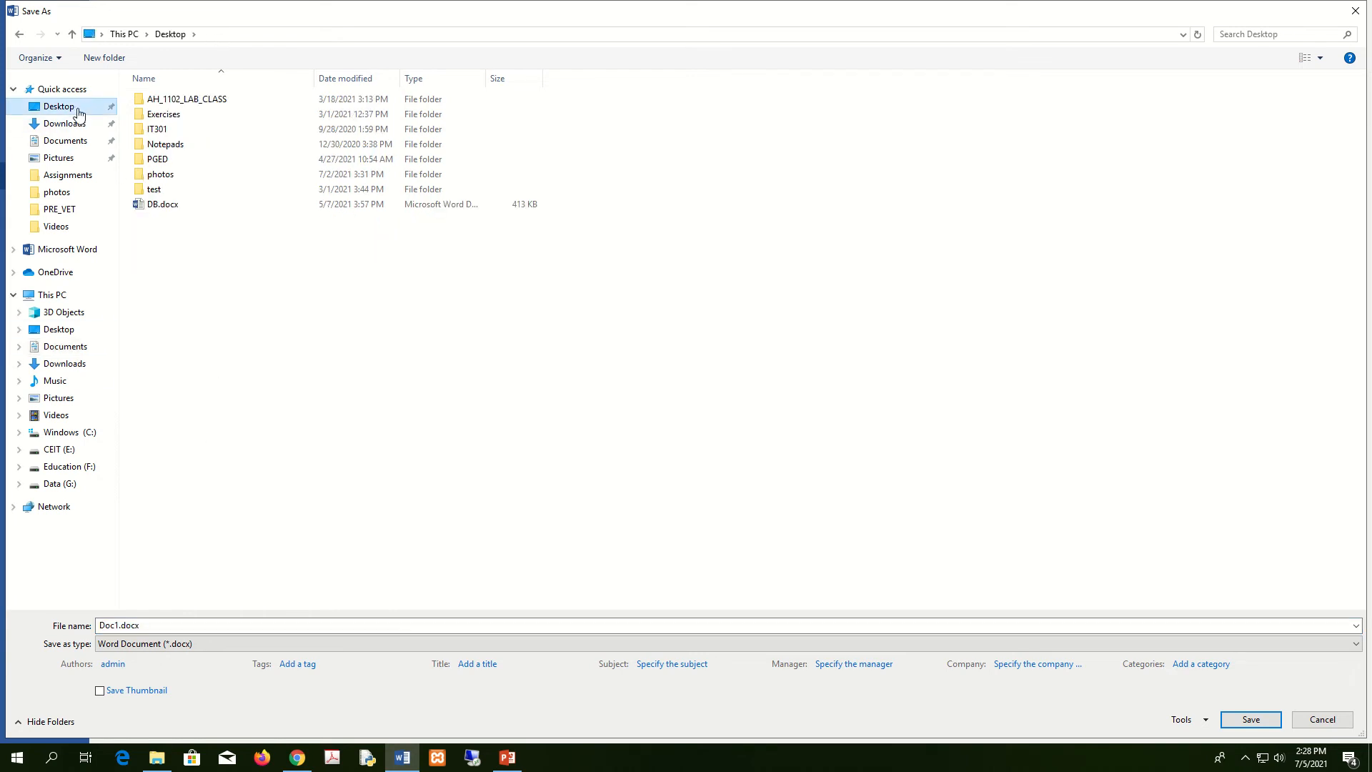
pyautogui.click(61, 335)
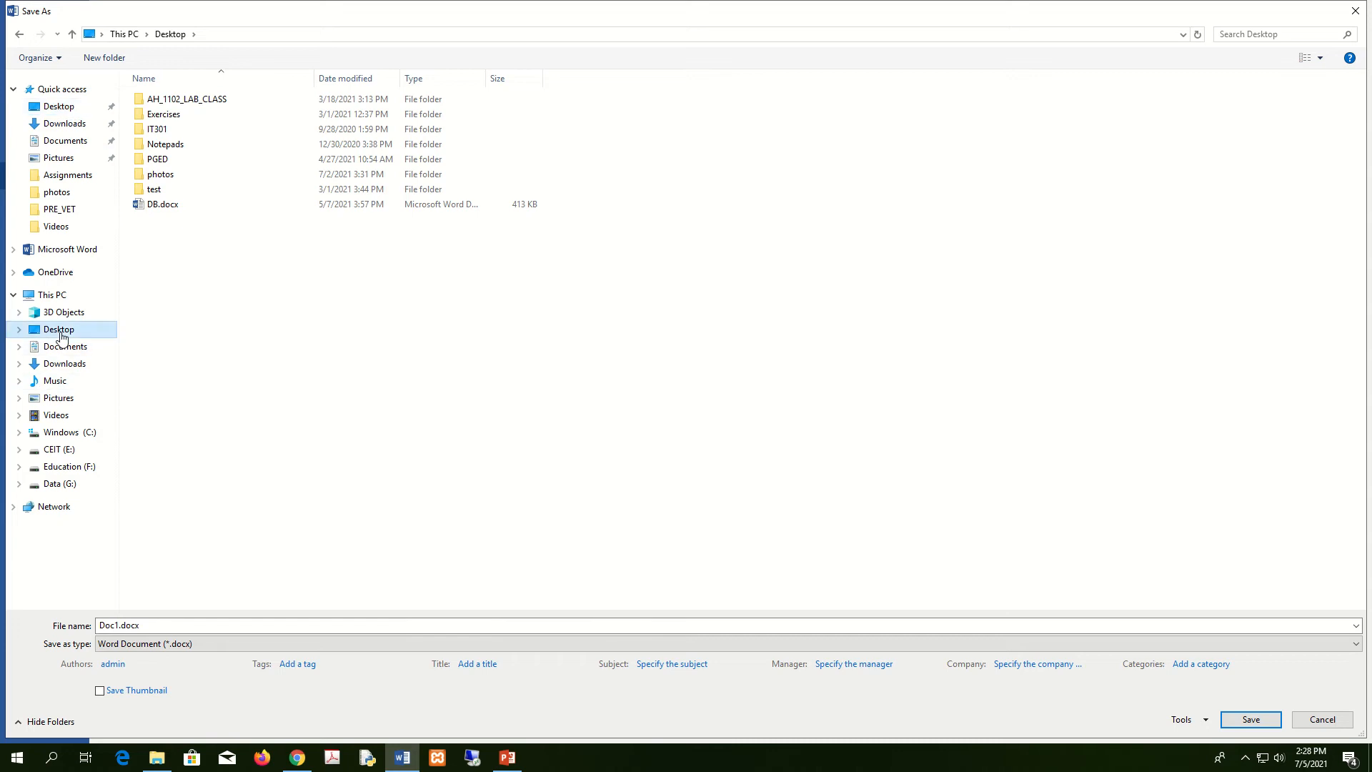
pyautogui.click(68, 449)
pyautogui.click(78, 438)
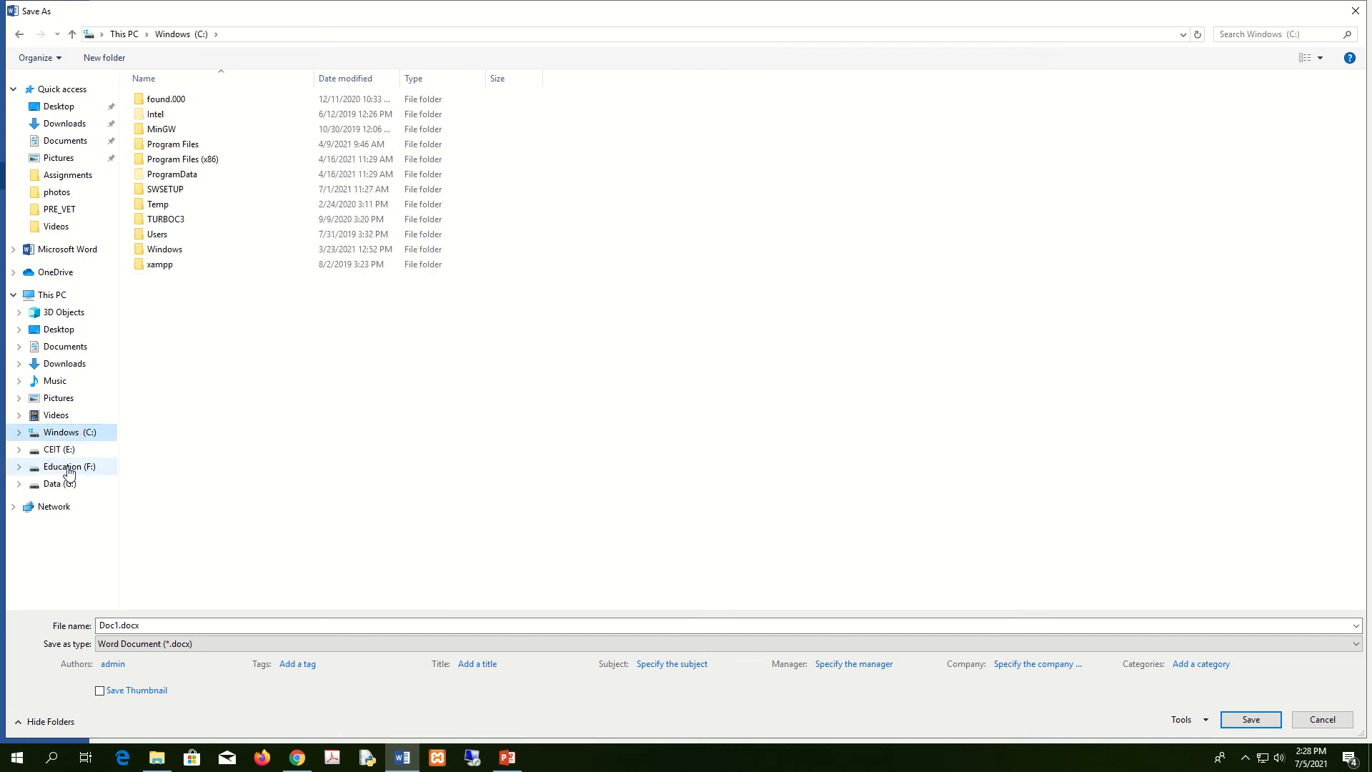
pyautogui.click(66, 466)
pyautogui.click(60, 484)
# Choose the Desktop as the save location and create a new folder named VS there
pyautogui.click(61, 330)
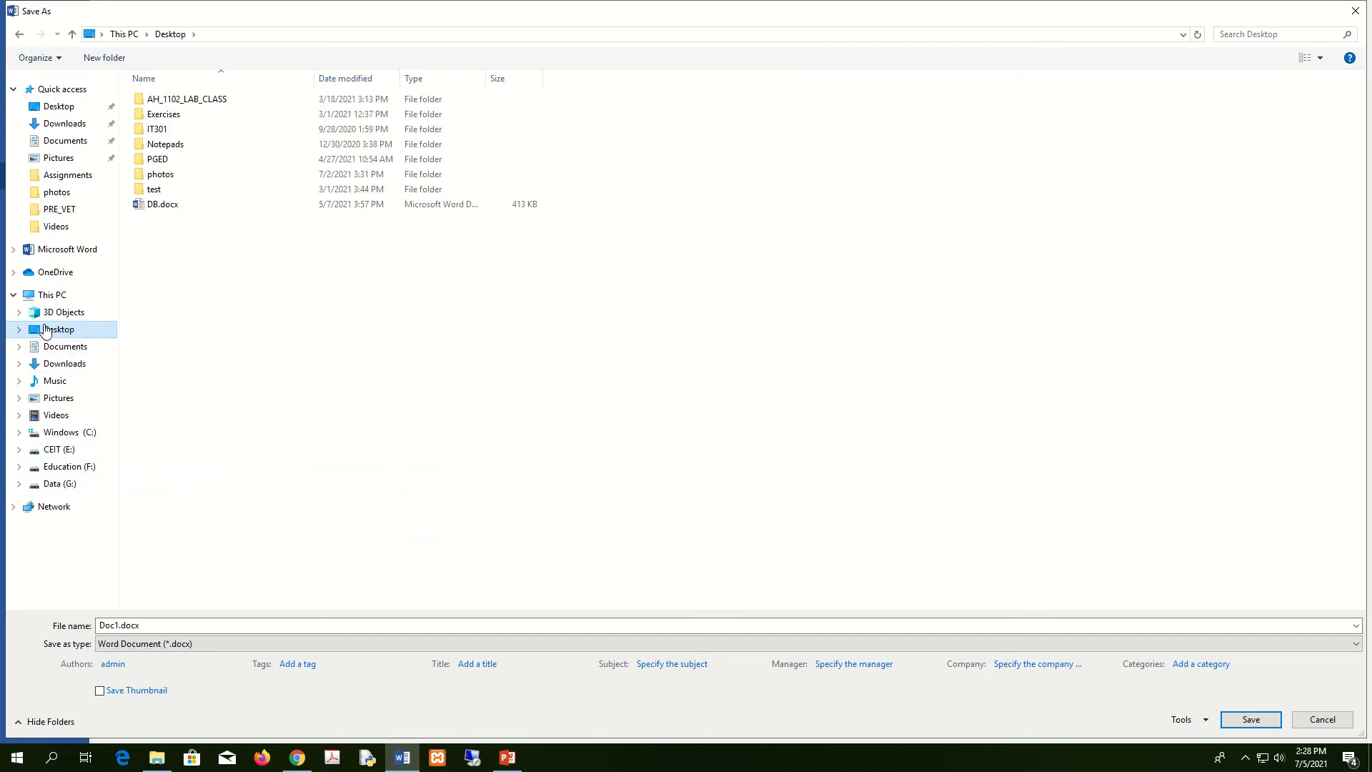
pyautogui.click(112, 60)
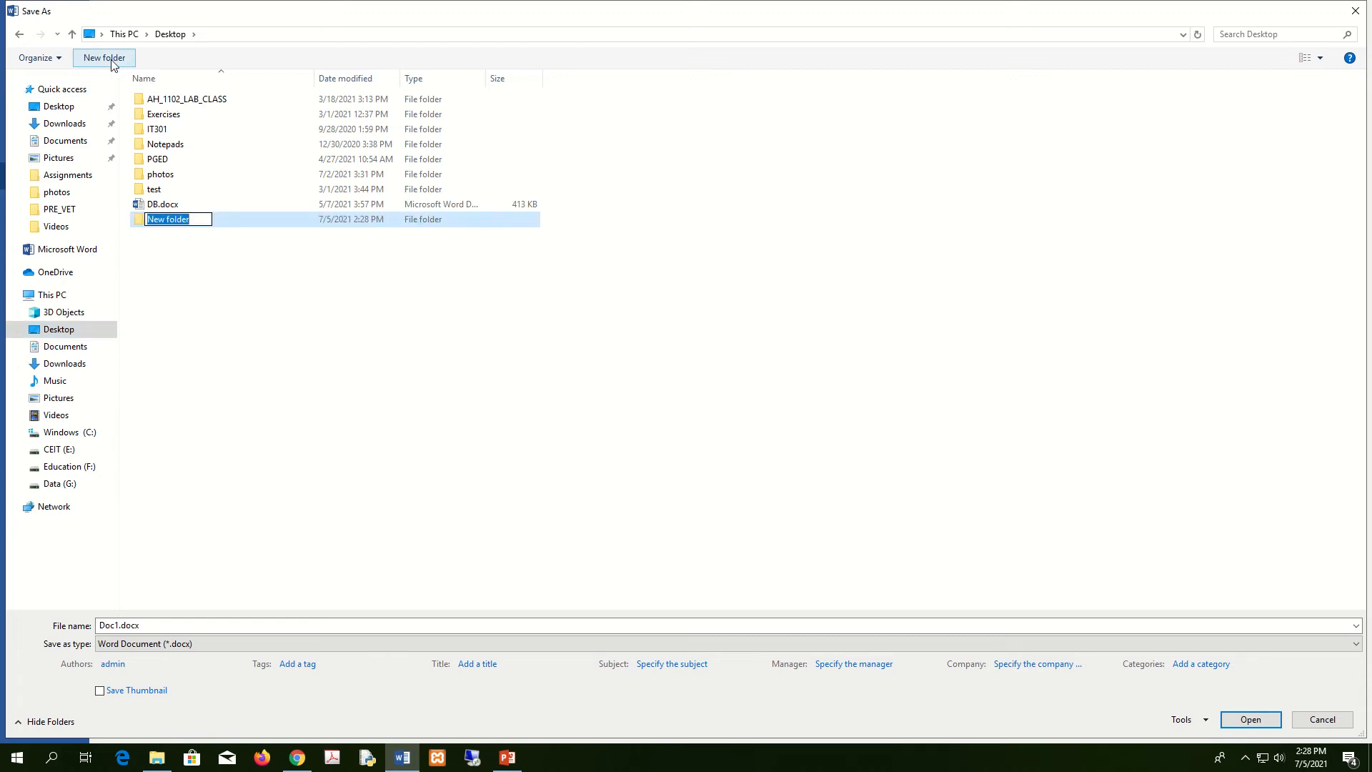
pyautogui.write('VS')
# Switch to Chrome to check the Information and Communication Technology course page, and return to the Save As dialog
pyautogui.click(298, 757)
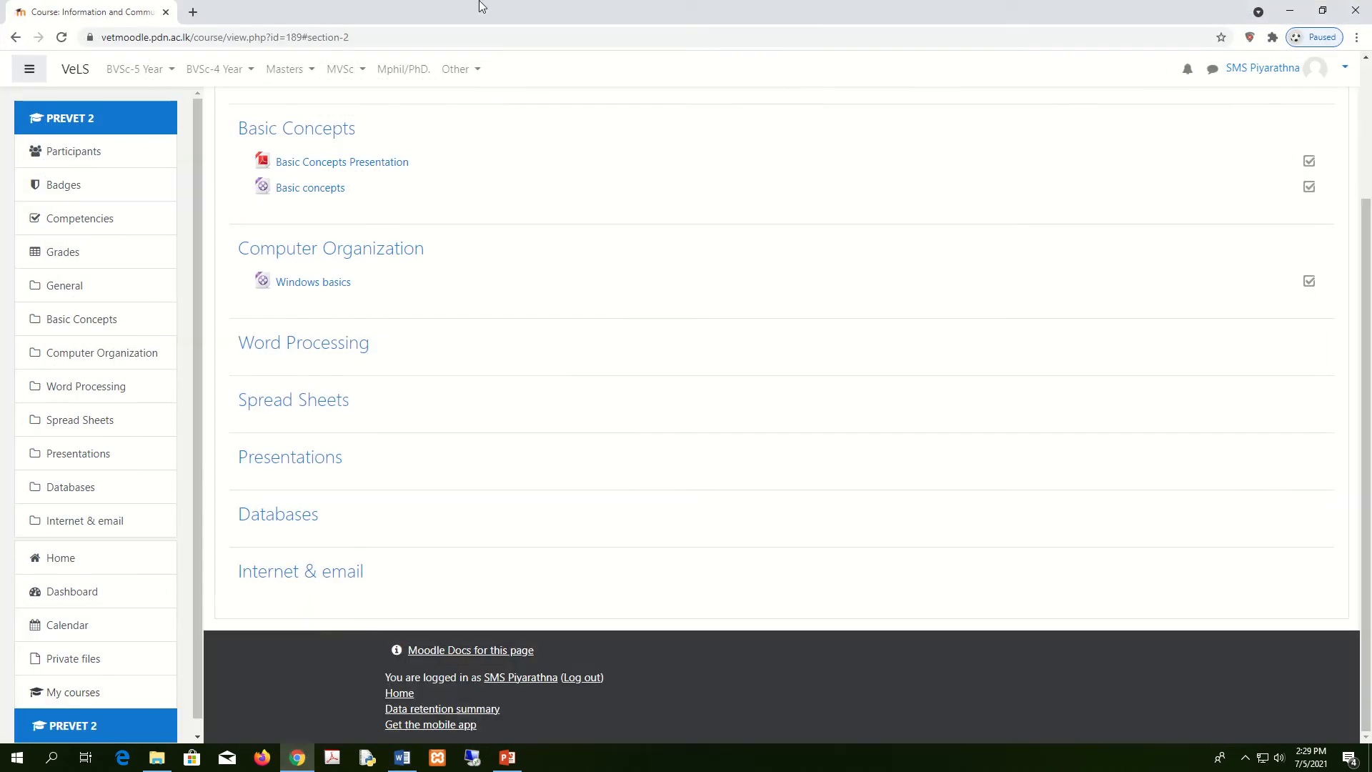
pyautogui.scroll(3, 474, 203)
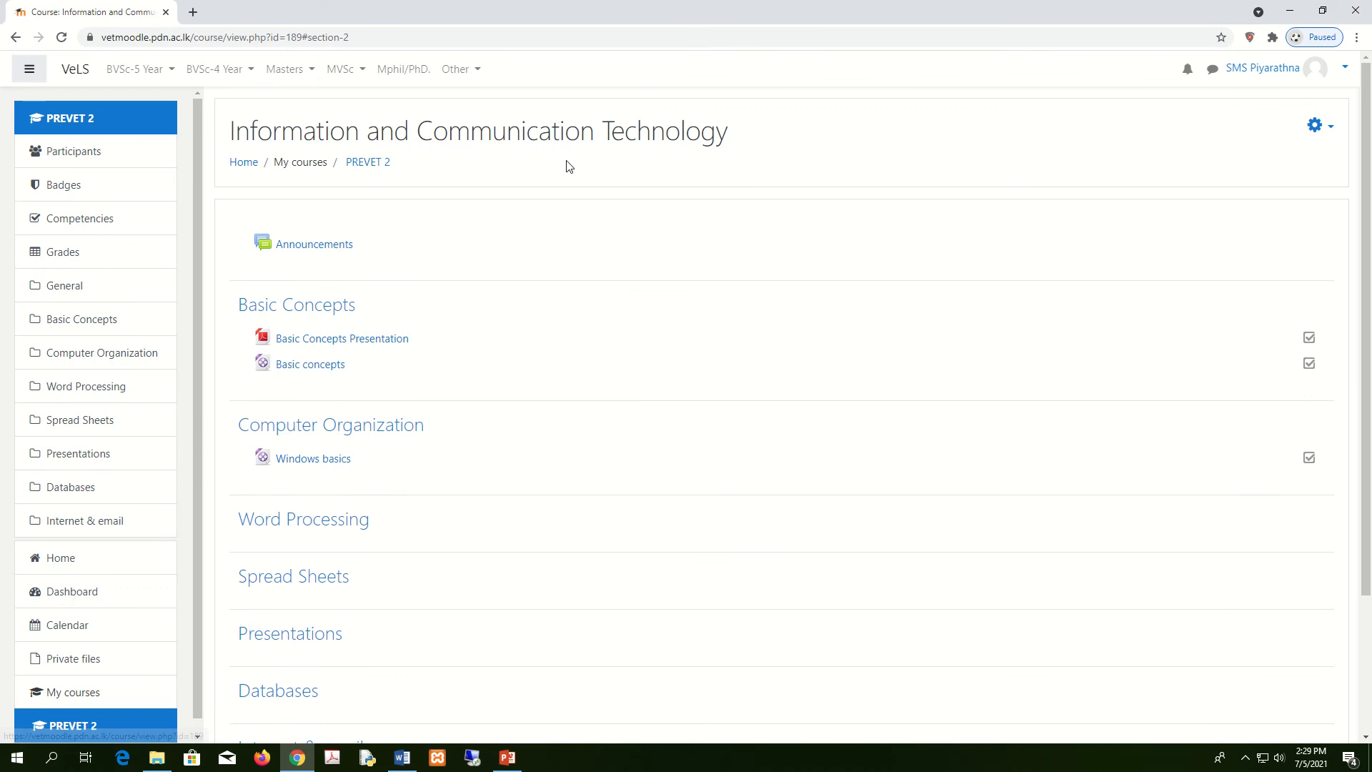
pyautogui.click(1291, 14)
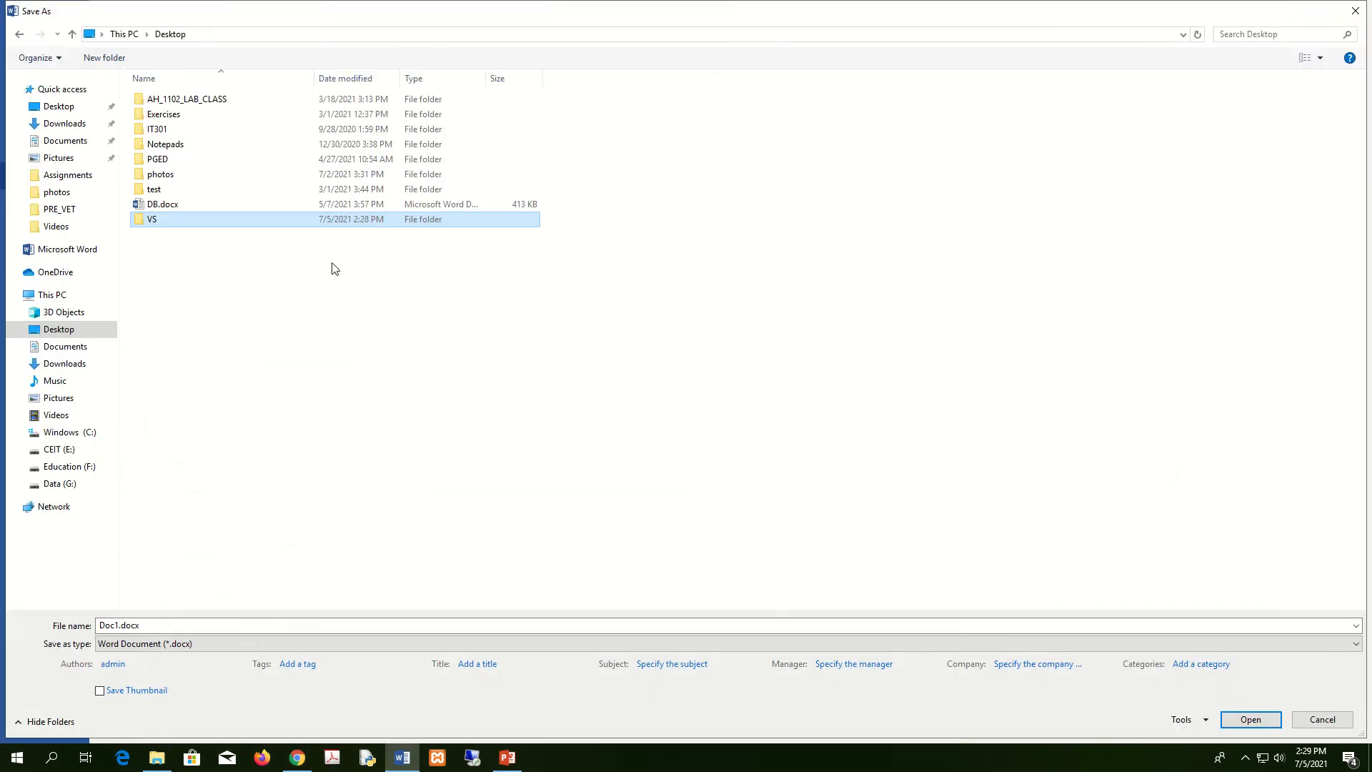
# Rename the VS folder on the Desktop to VS20001
pyautogui.click(190, 226)
pyautogui.click(176, 218)
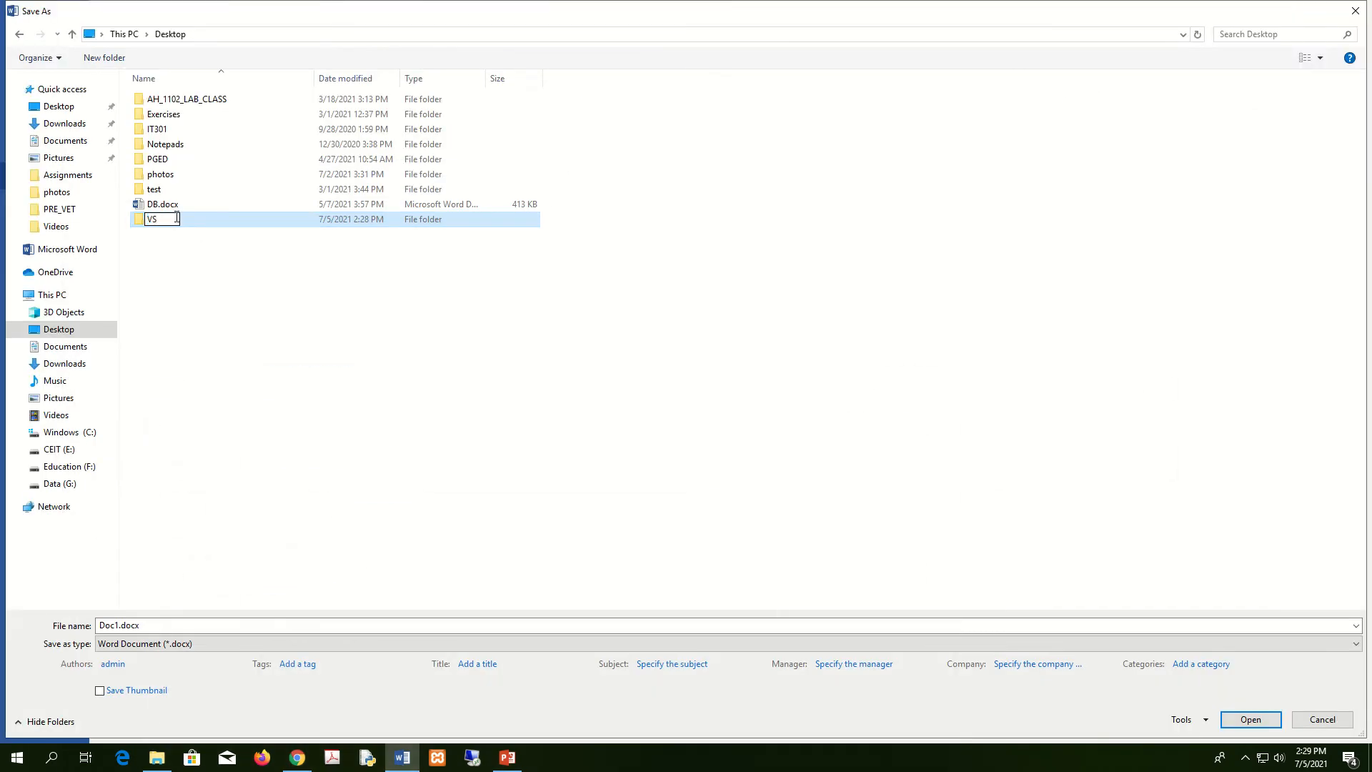
pyautogui.write('200001')
pyautogui.press('Left')
pyautogui.press('Left')
pyautogui.press('Left')
pyautogui.press('BackSpace')
pyautogui.click(219, 219)
pyautogui.click(177, 219)
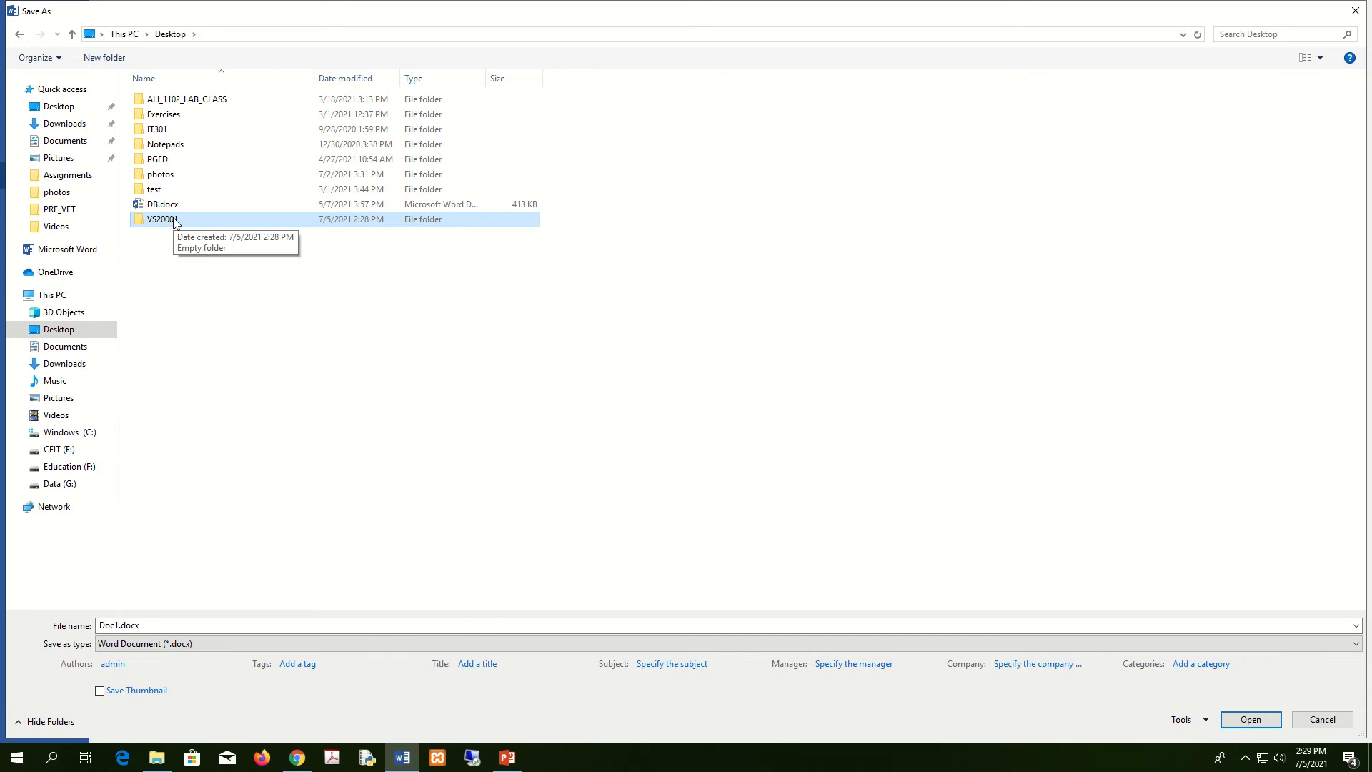
# Open the VS20001 folder as the location for saving the document
pyautogui.click(193, 277)
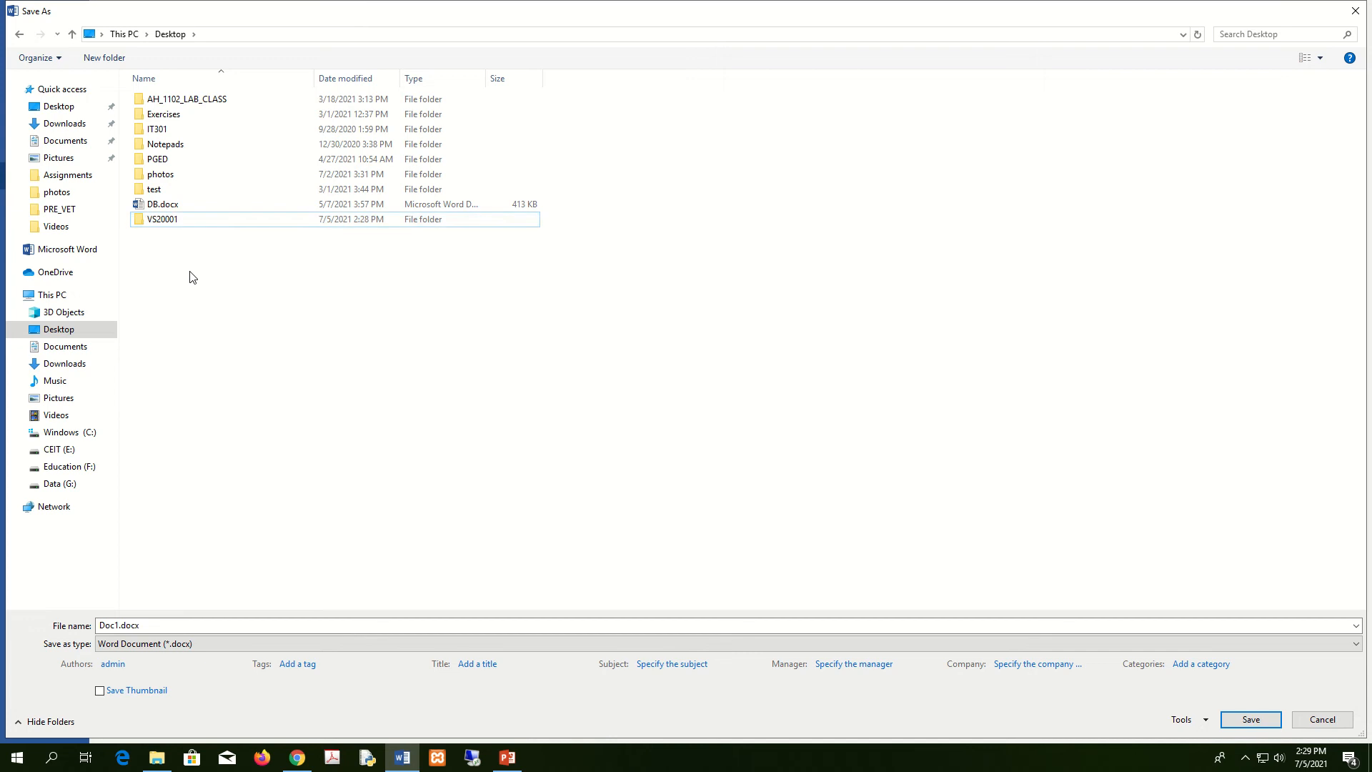
pyautogui.click(211, 223)
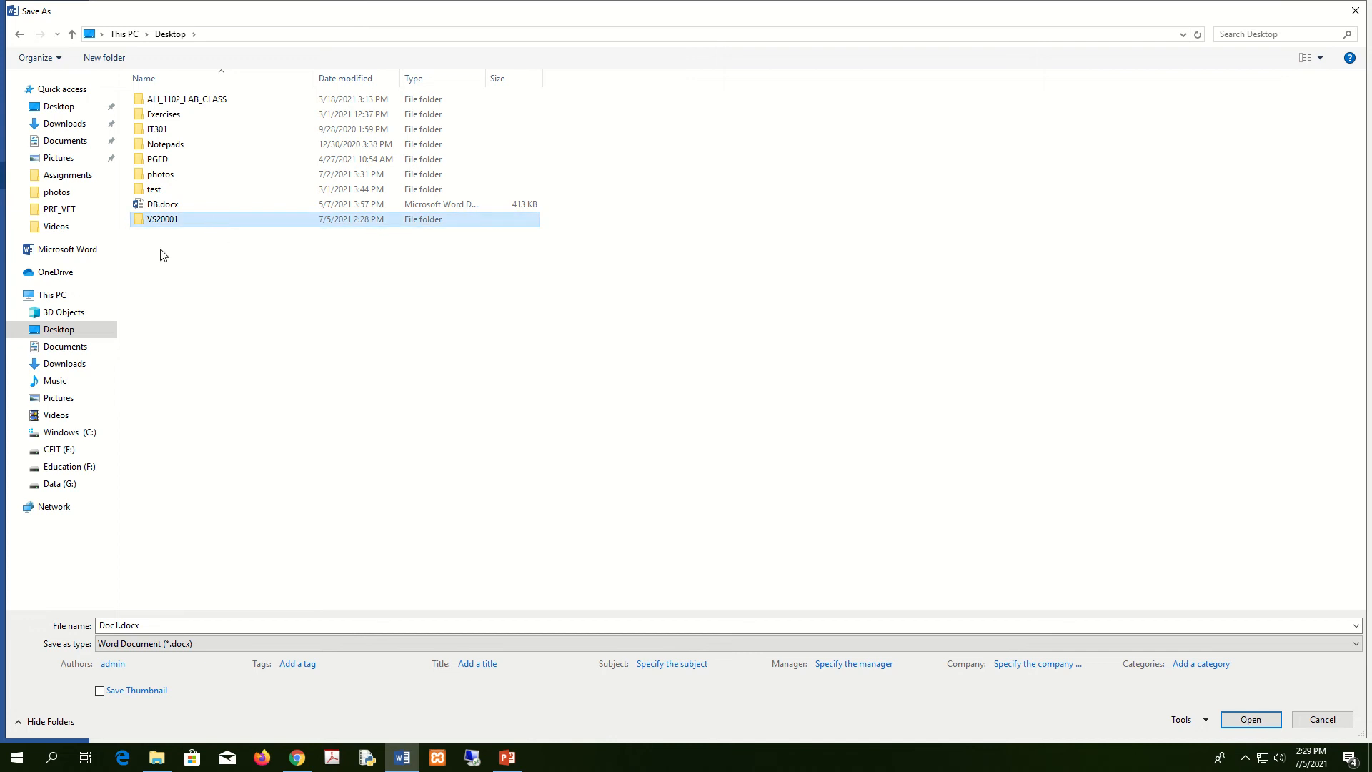
pyautogui.doubleClick(173, 222)
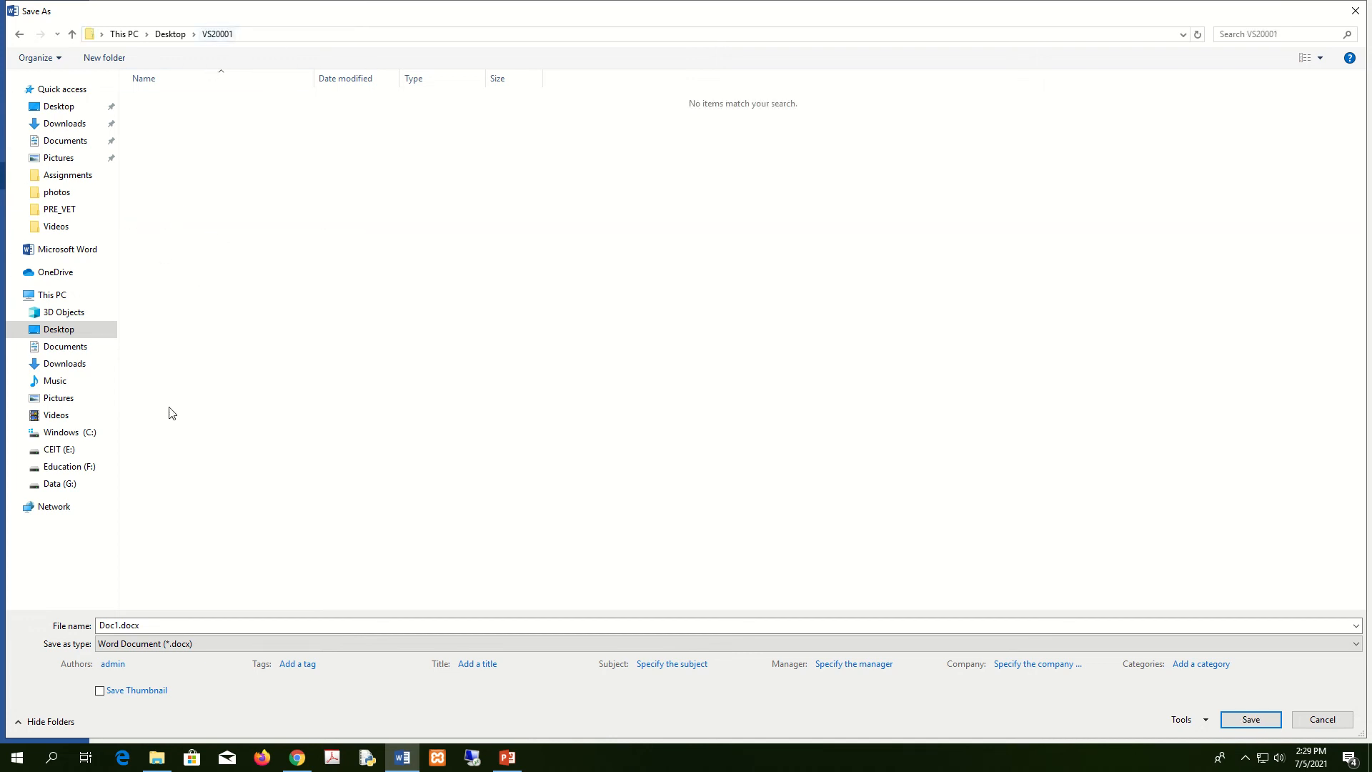
# Name the document Exercise1 with a capital E and save it in the VS20001 folder
pyautogui.click(181, 625)
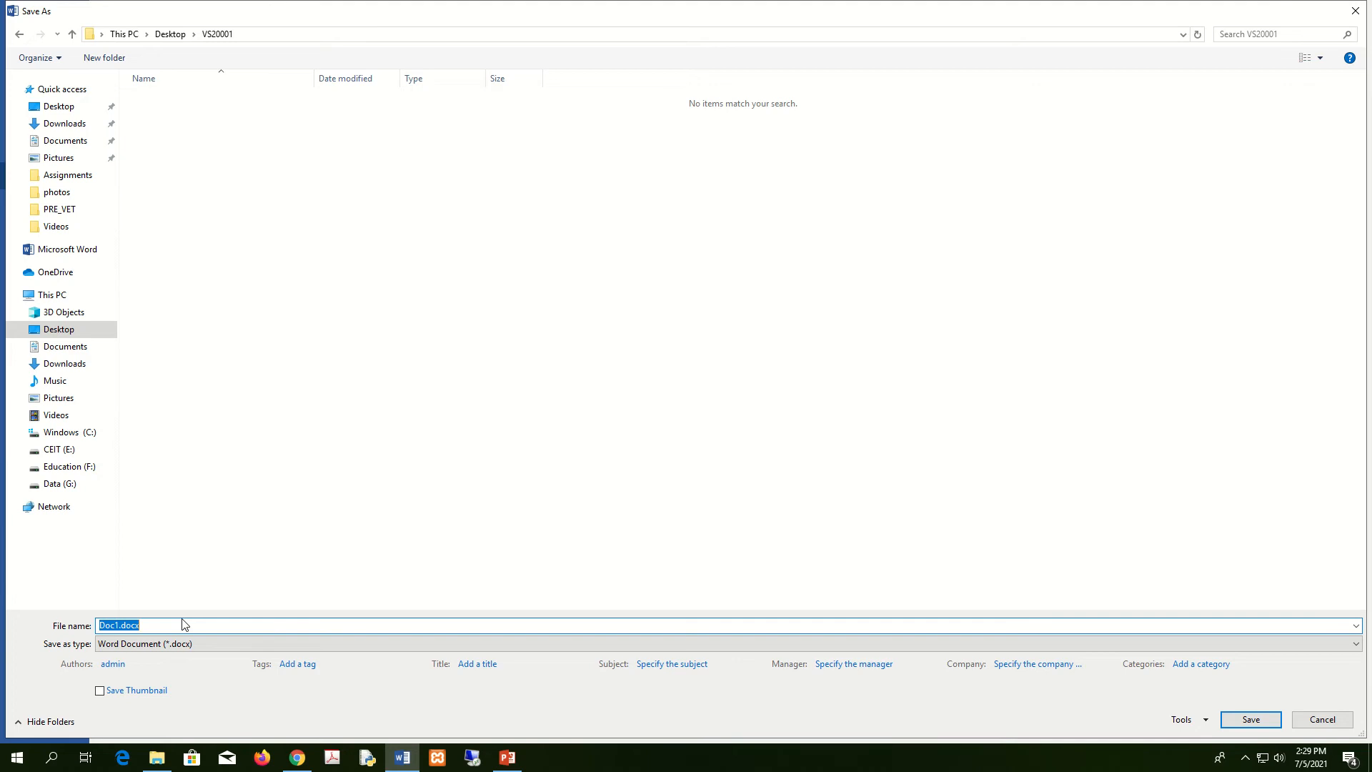
pyautogui.press('super+plus')
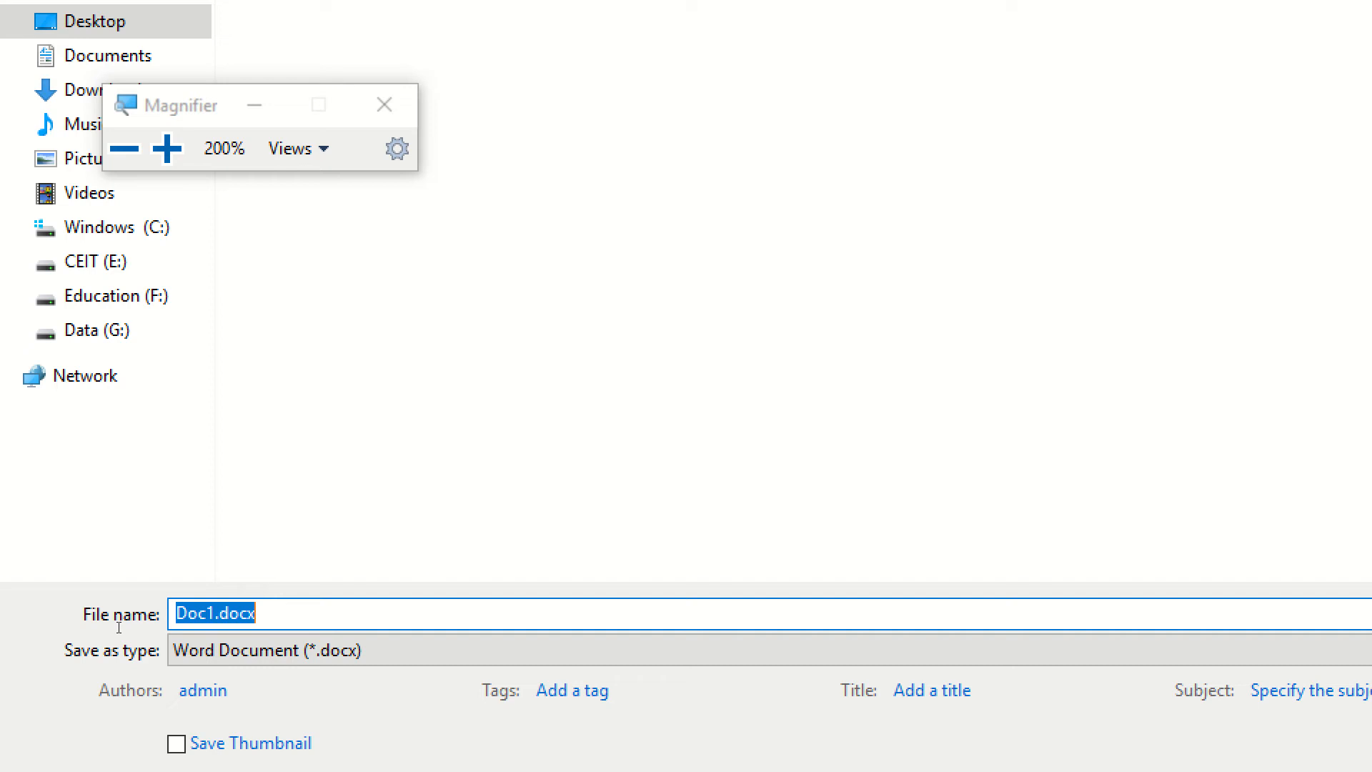
pyautogui.write('ex')
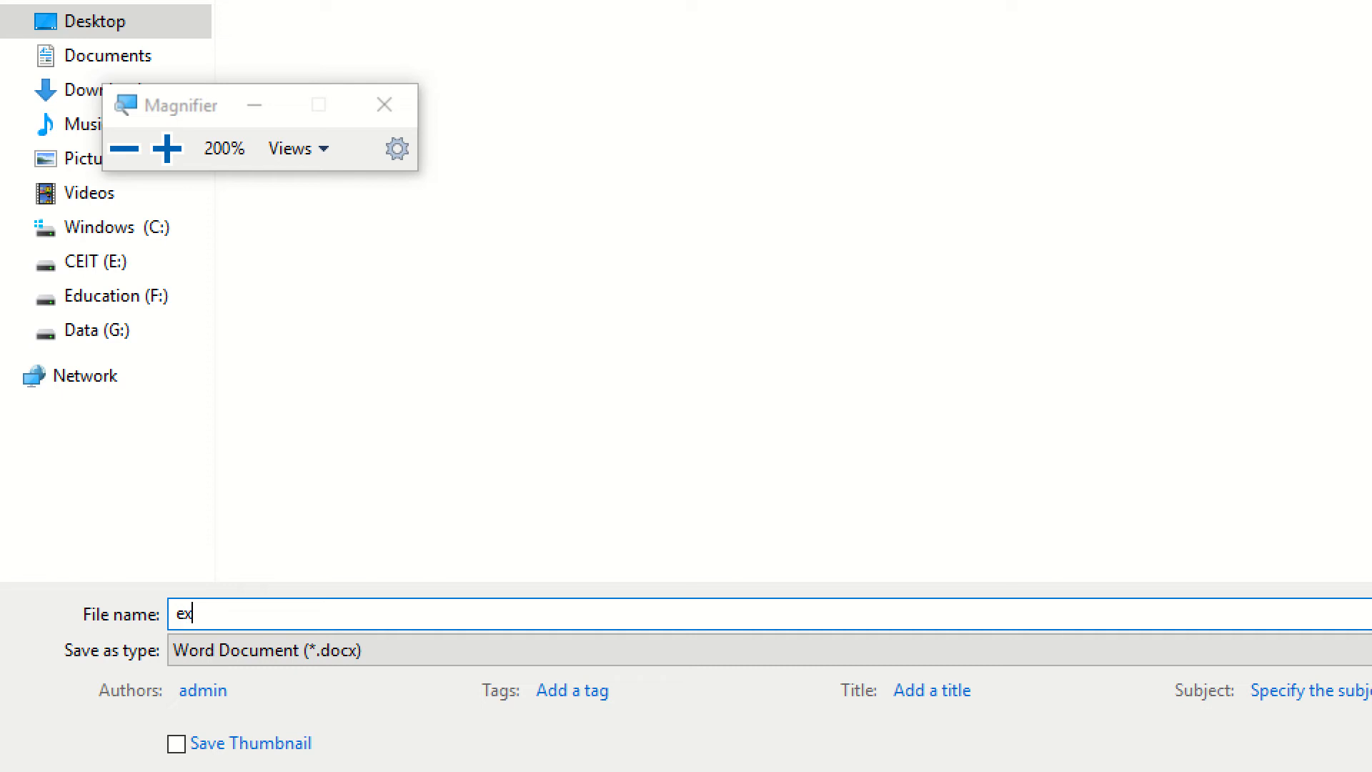
pyautogui.write('ercise1')
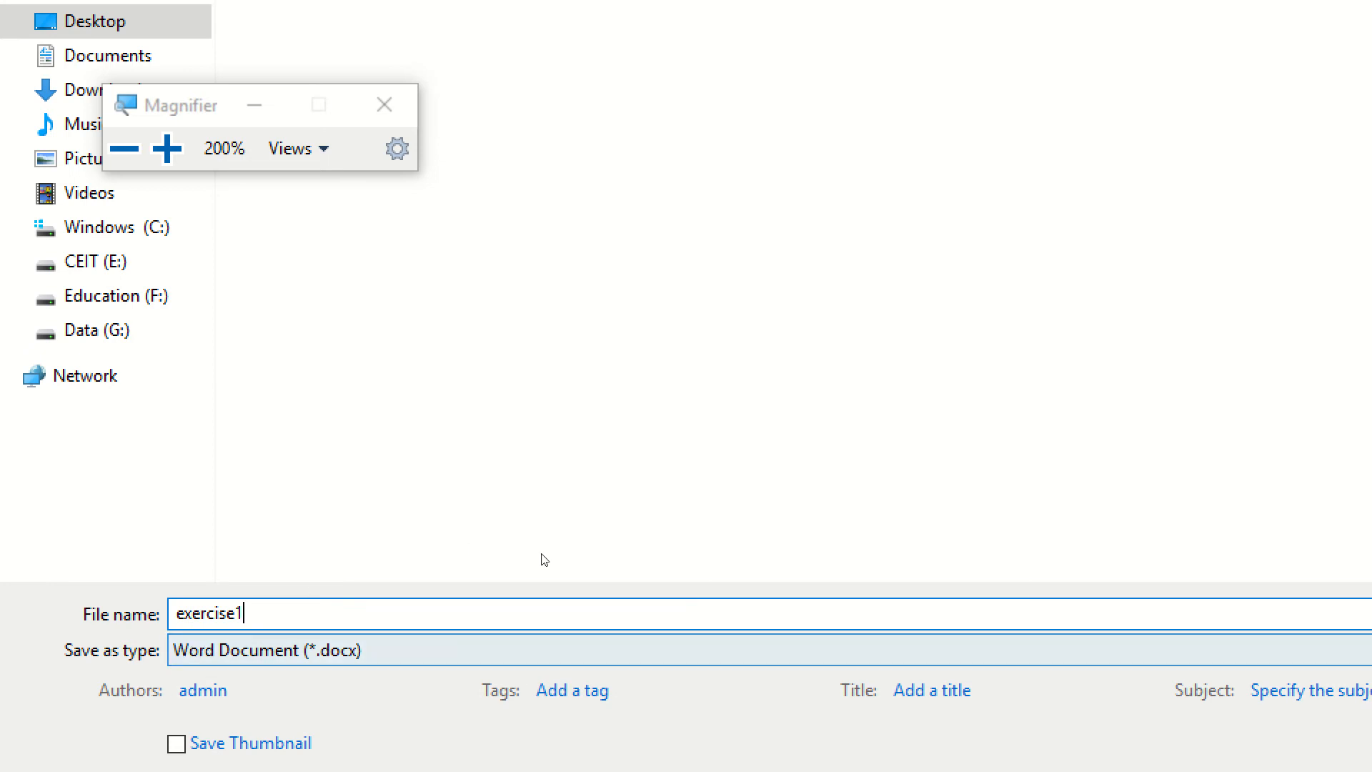
pyautogui.moveTo(148, 624); pyautogui.dragTo(94, 632)
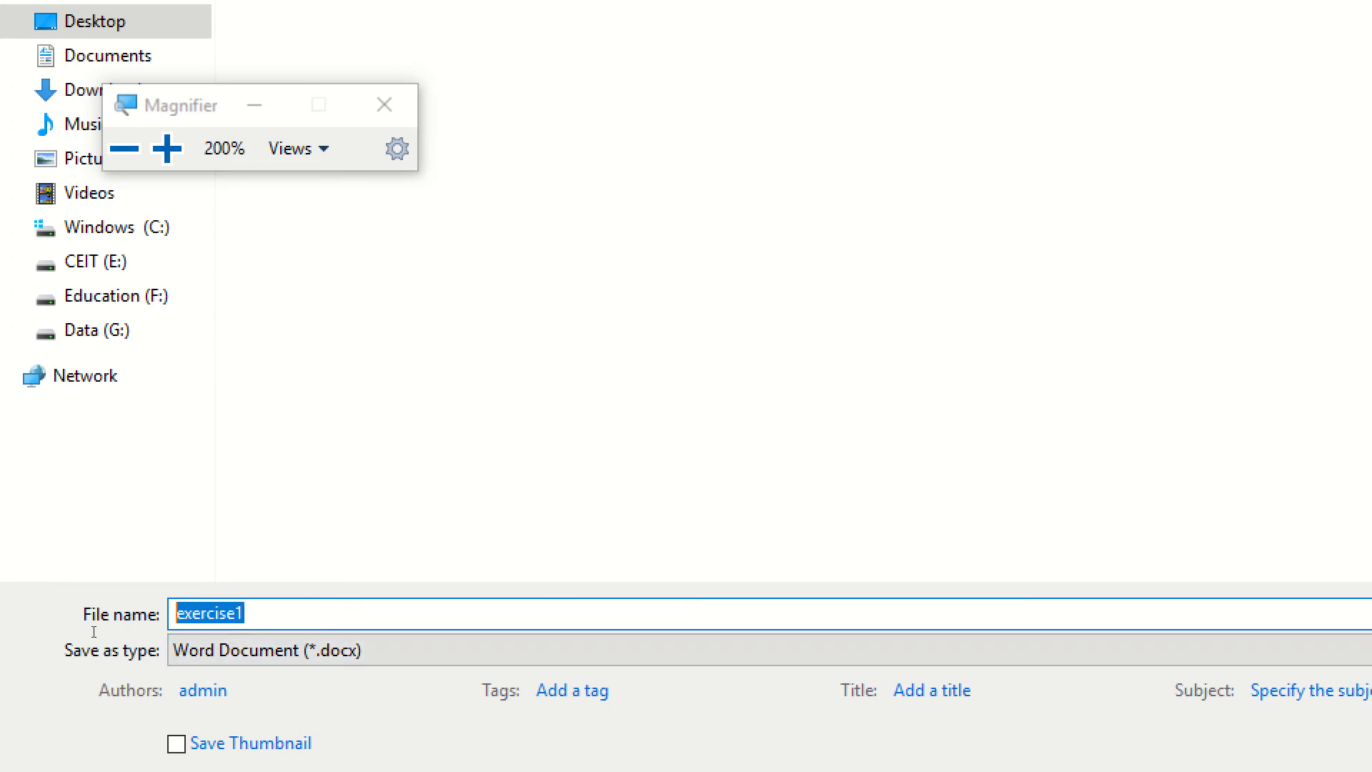
pyautogui.press('Left')
pyautogui.press('Delete')
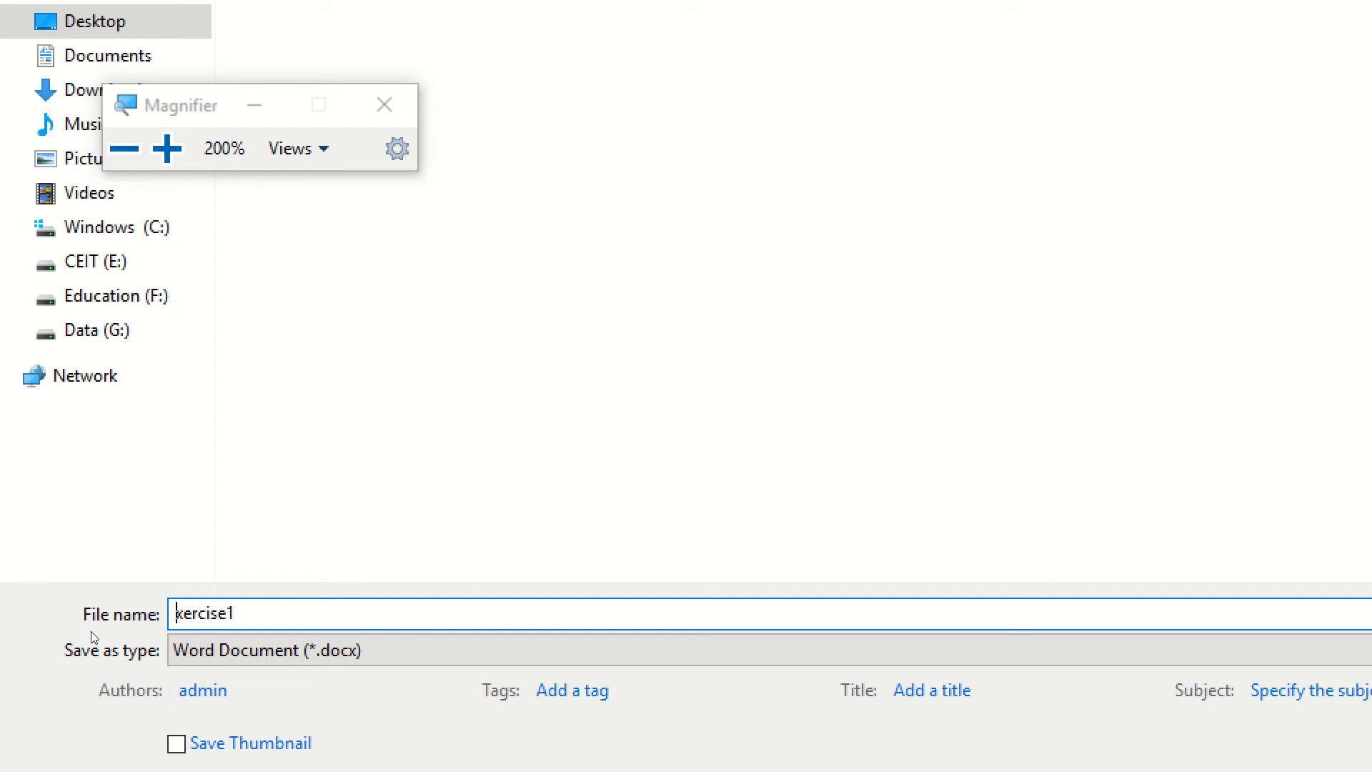
pyautogui.write('E')
pyautogui.click(678, 604)
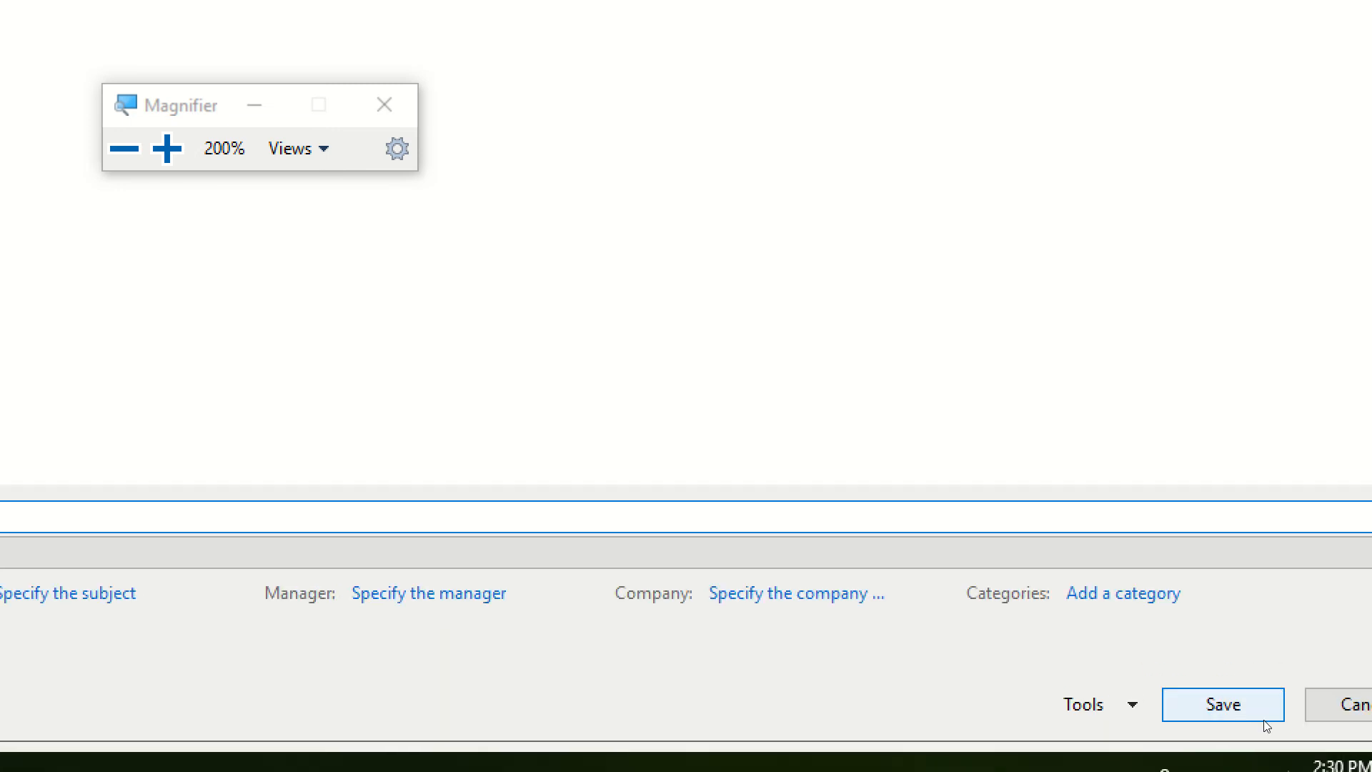
pyautogui.press('super+minus')
pyautogui.click(1262, 721)
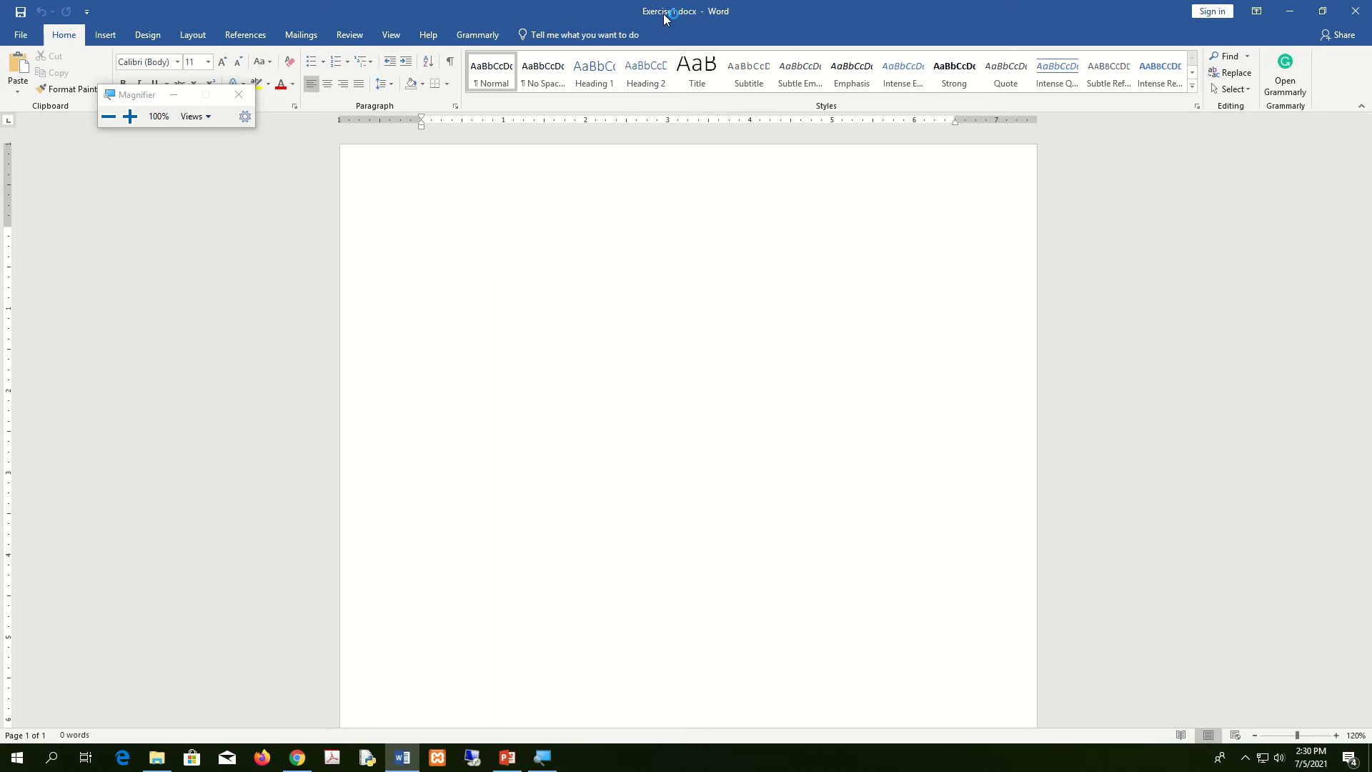
# Magnify the title area to check the saved document's file name, and return to normal magnification
pyautogui.press('super+plus')
pyautogui.press('super+plus')
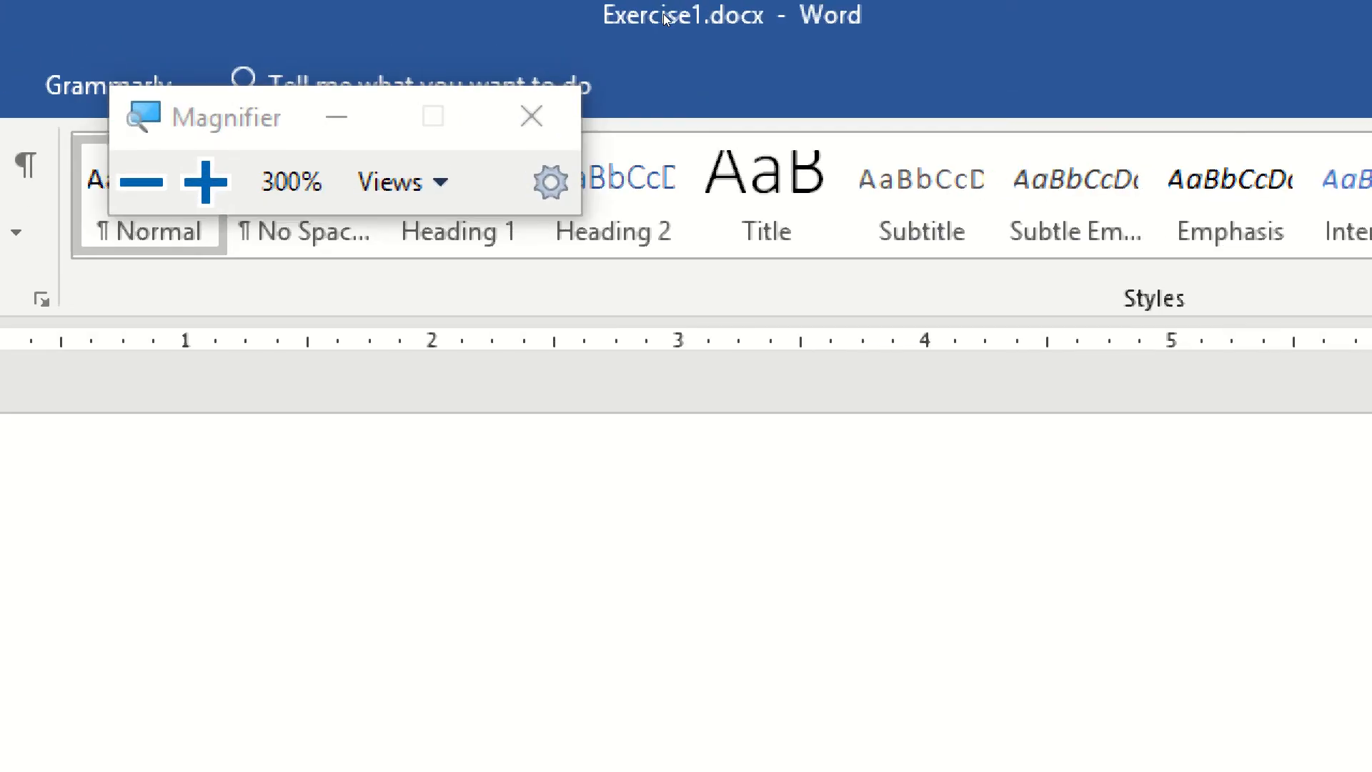
pyautogui.click(547, 47)
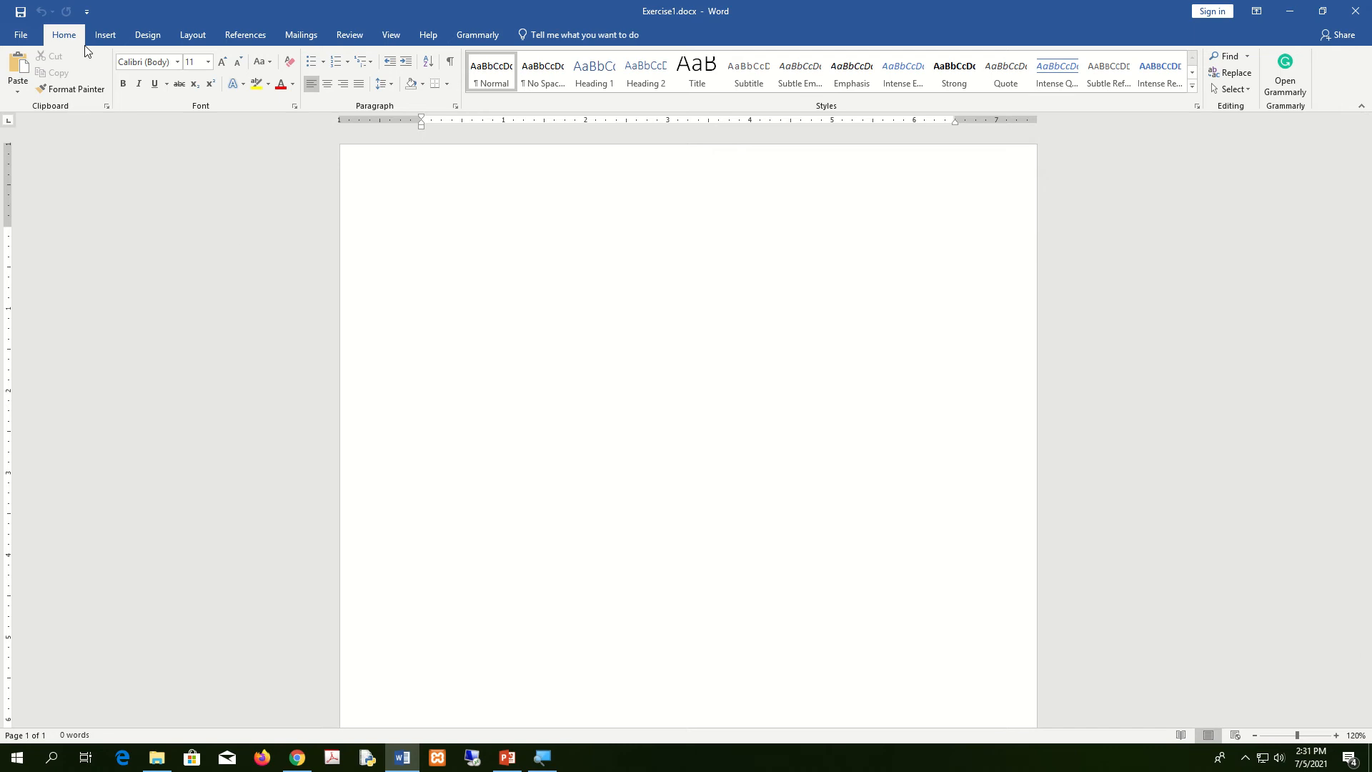
# Examine the ribbon's command sets in order, from Home and Insert through Design, Layout, References, Mailings, Review and View to Help
pyautogui.click(105, 34)
pyautogui.click(148, 34)
pyautogui.click(193, 34)
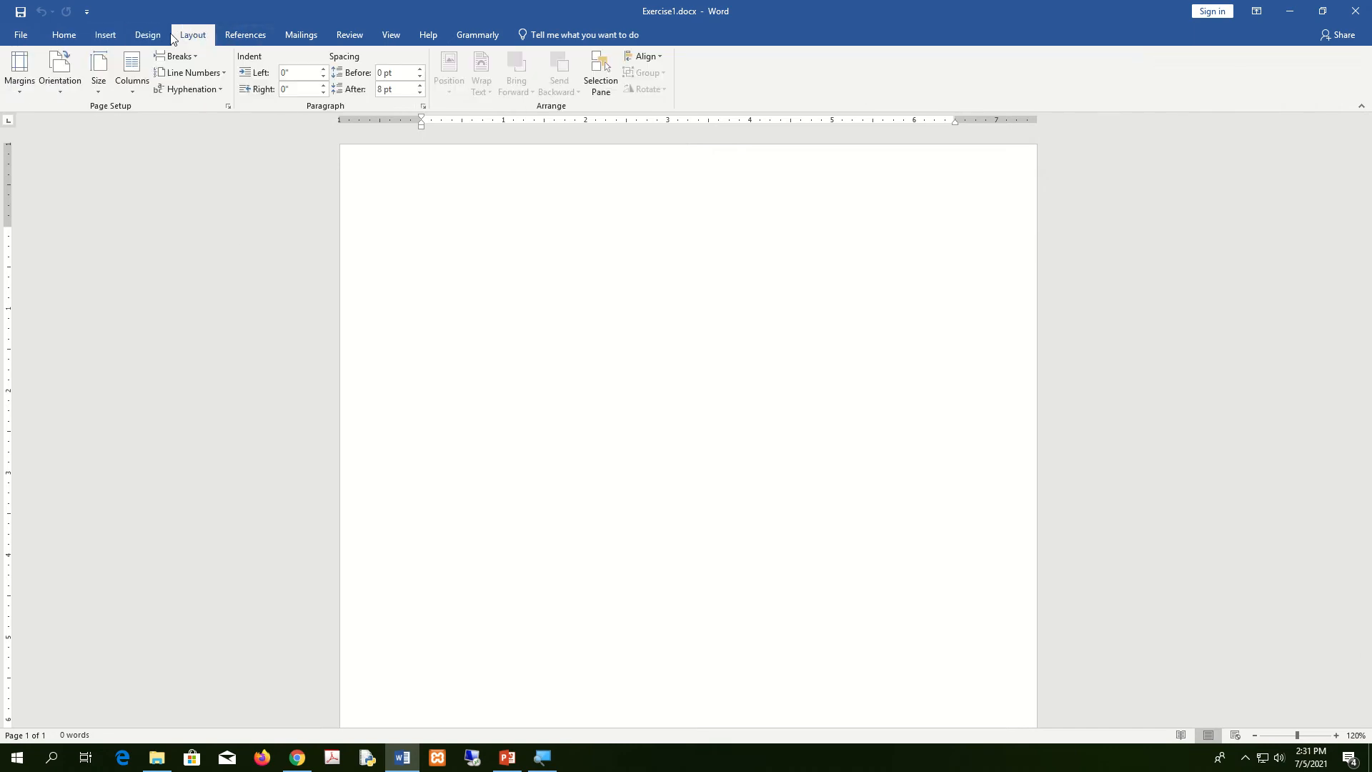
pyautogui.click(63, 41)
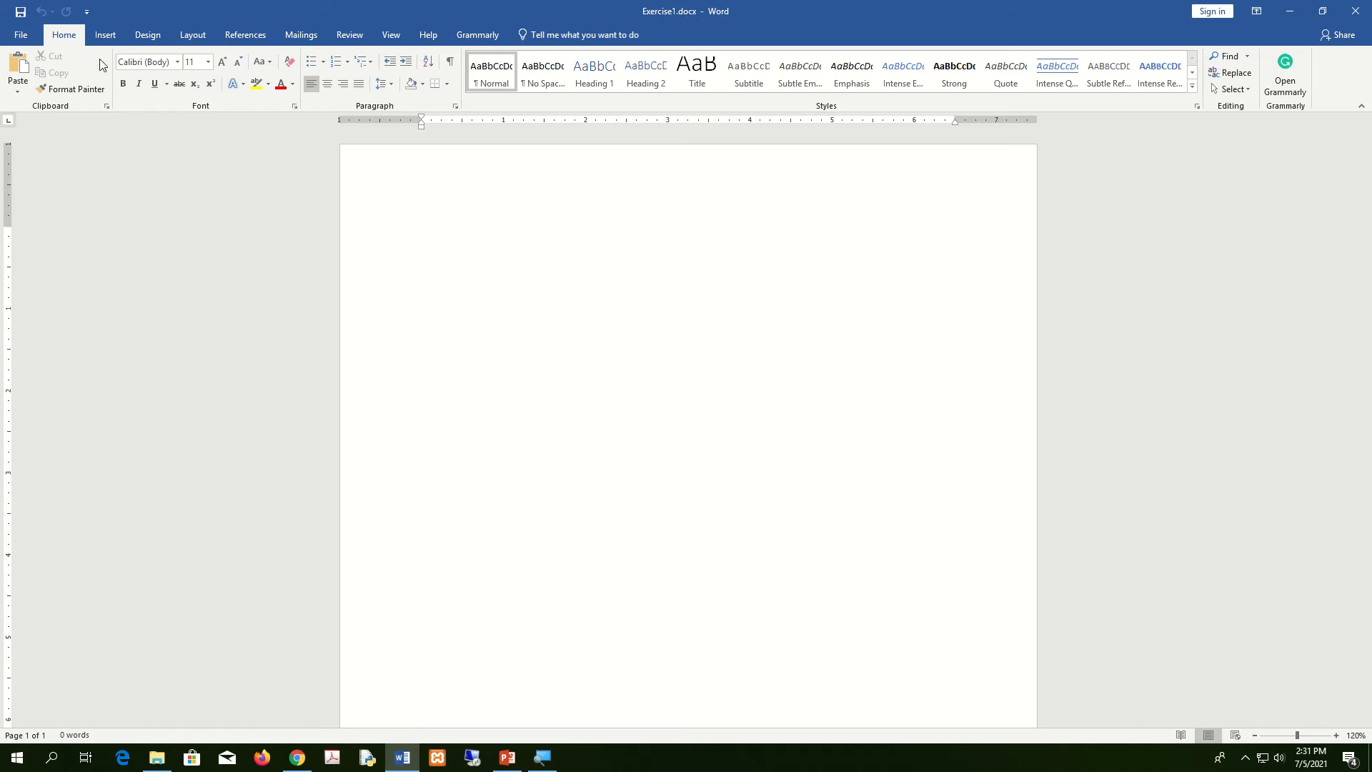
pyautogui.click(105, 36)
pyautogui.click(63, 37)
pyautogui.click(105, 35)
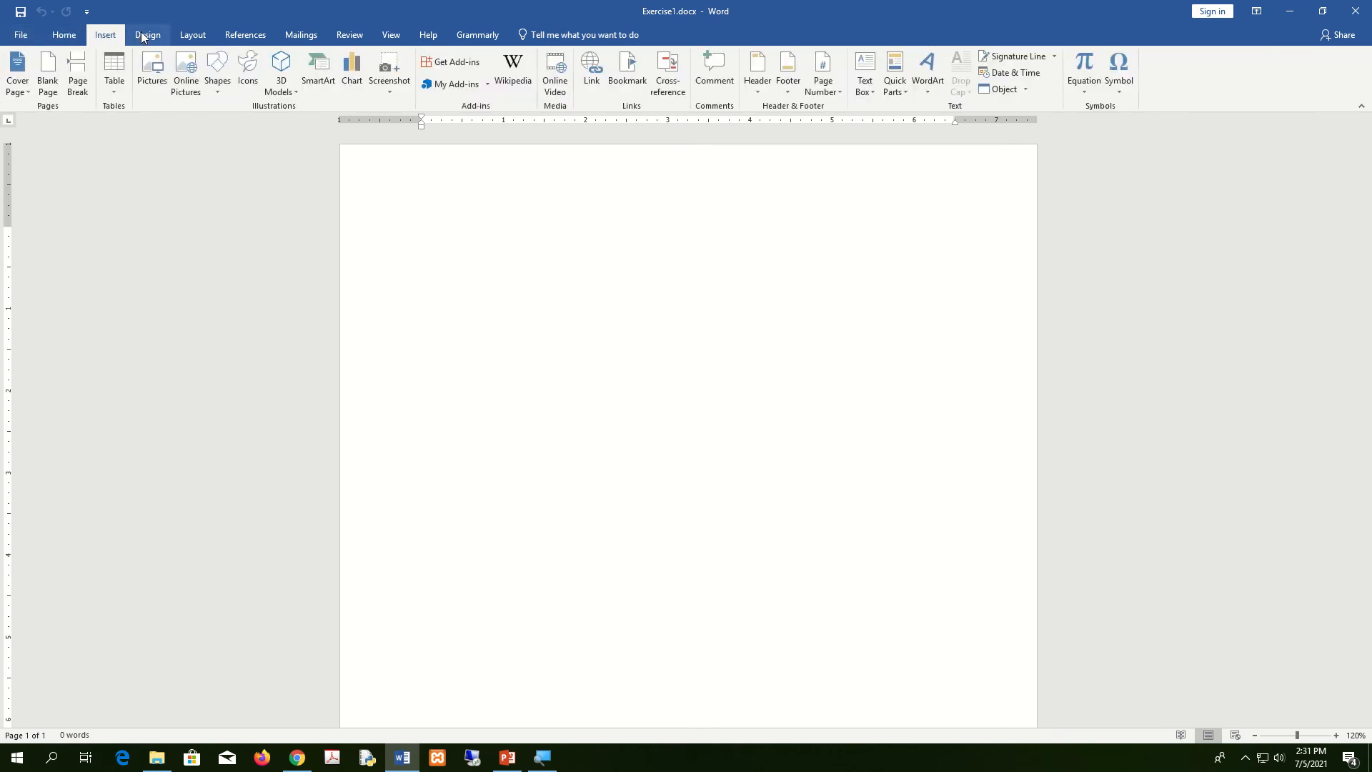
pyautogui.click(147, 35)
pyautogui.click(193, 35)
pyautogui.click(245, 35)
pyautogui.click(301, 35)
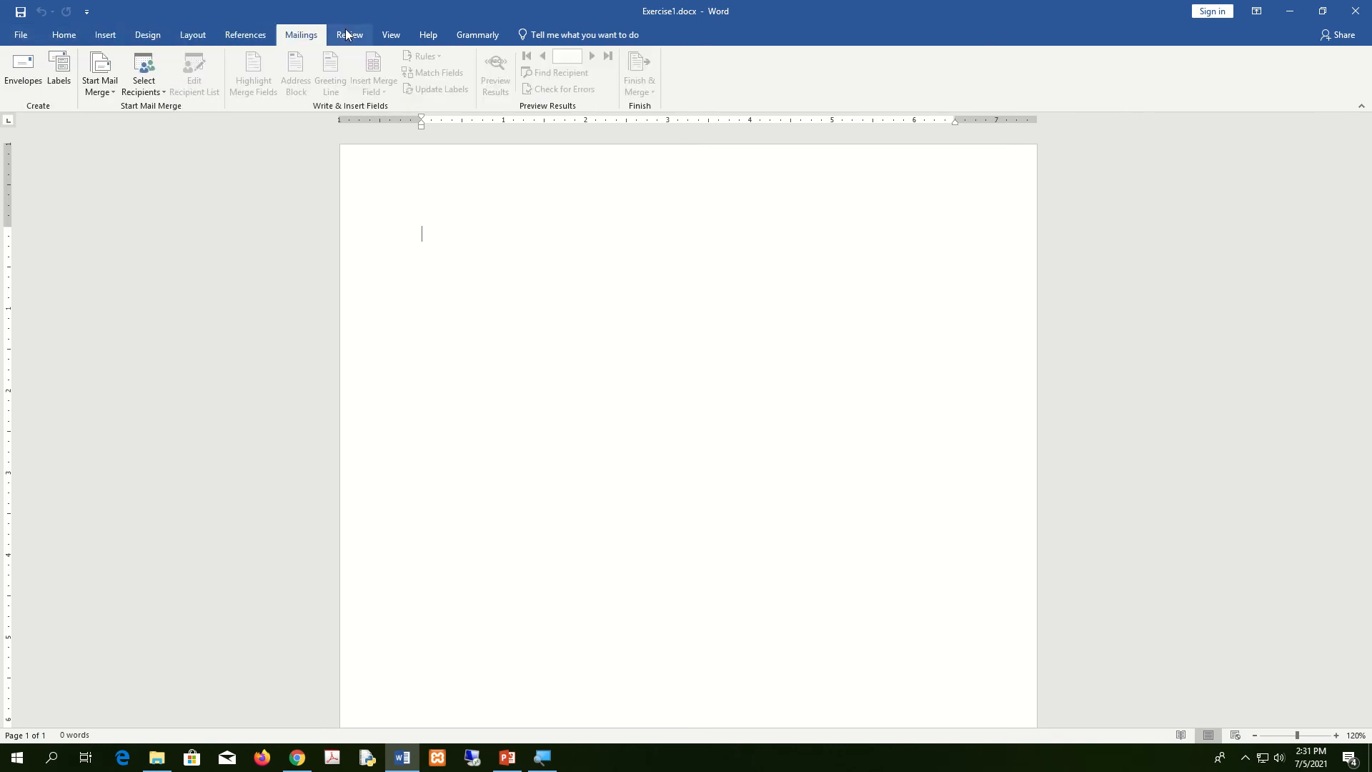
pyautogui.click(350, 35)
pyautogui.click(389, 35)
pyautogui.click(427, 35)
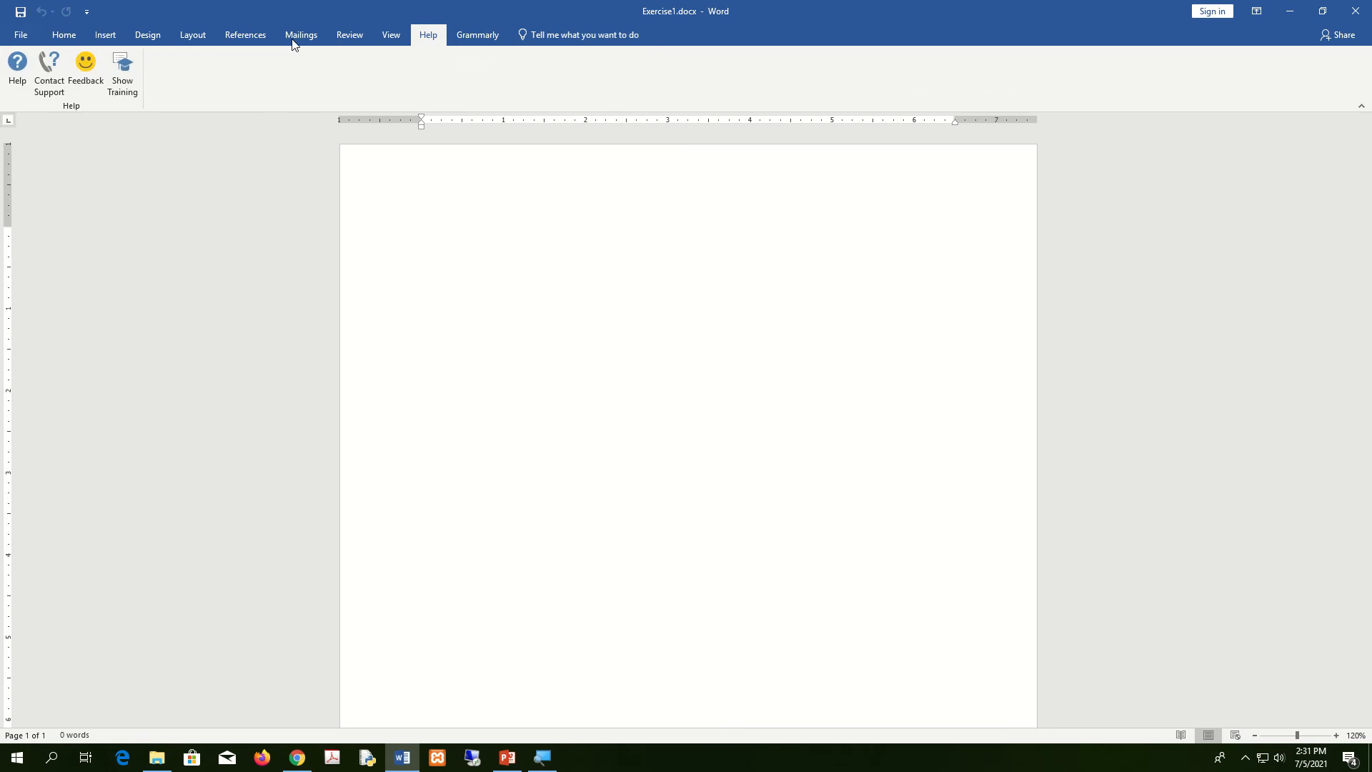
# Compare the Home, Insert and Design command groups again, continue through Layout, References and Mailings, and return to the Home commands
pyautogui.click(76, 37)
pyautogui.click(104, 36)
pyautogui.click(72, 37)
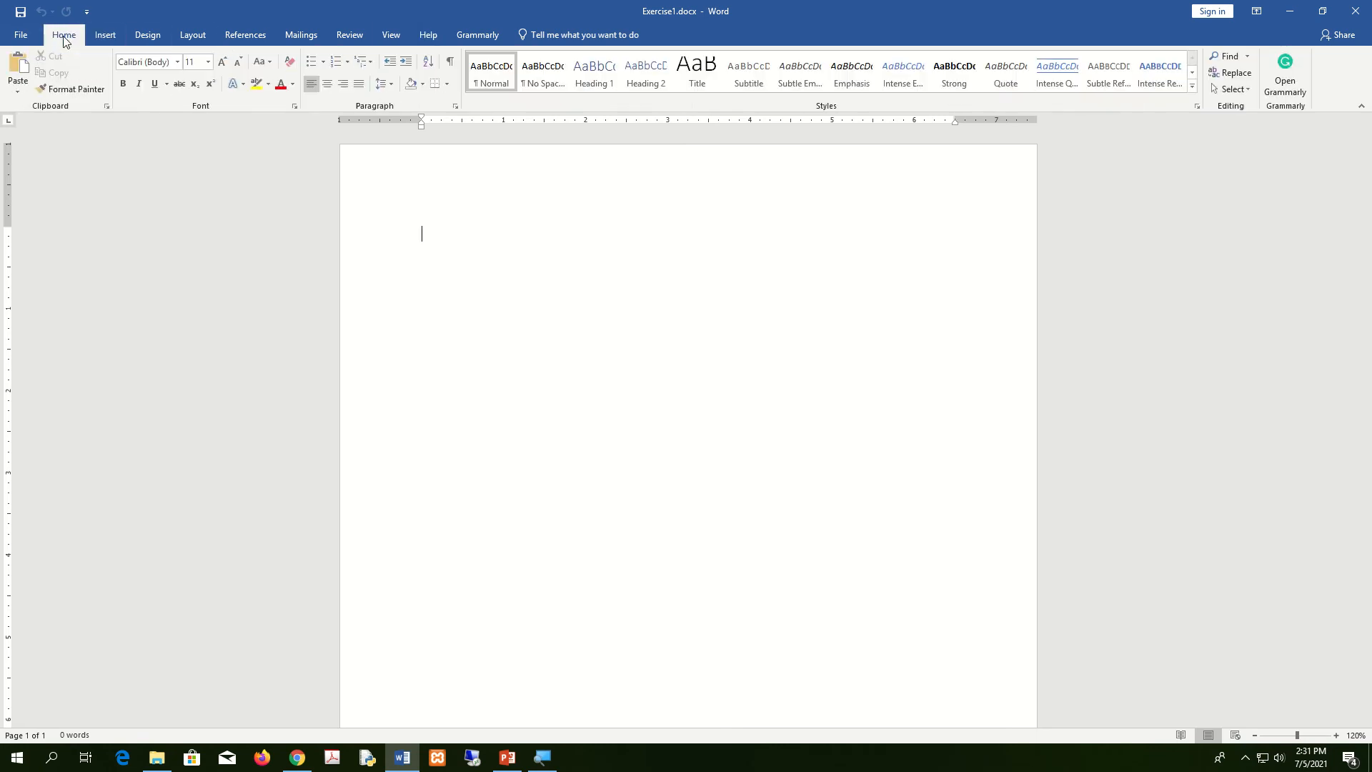
pyautogui.click(105, 36)
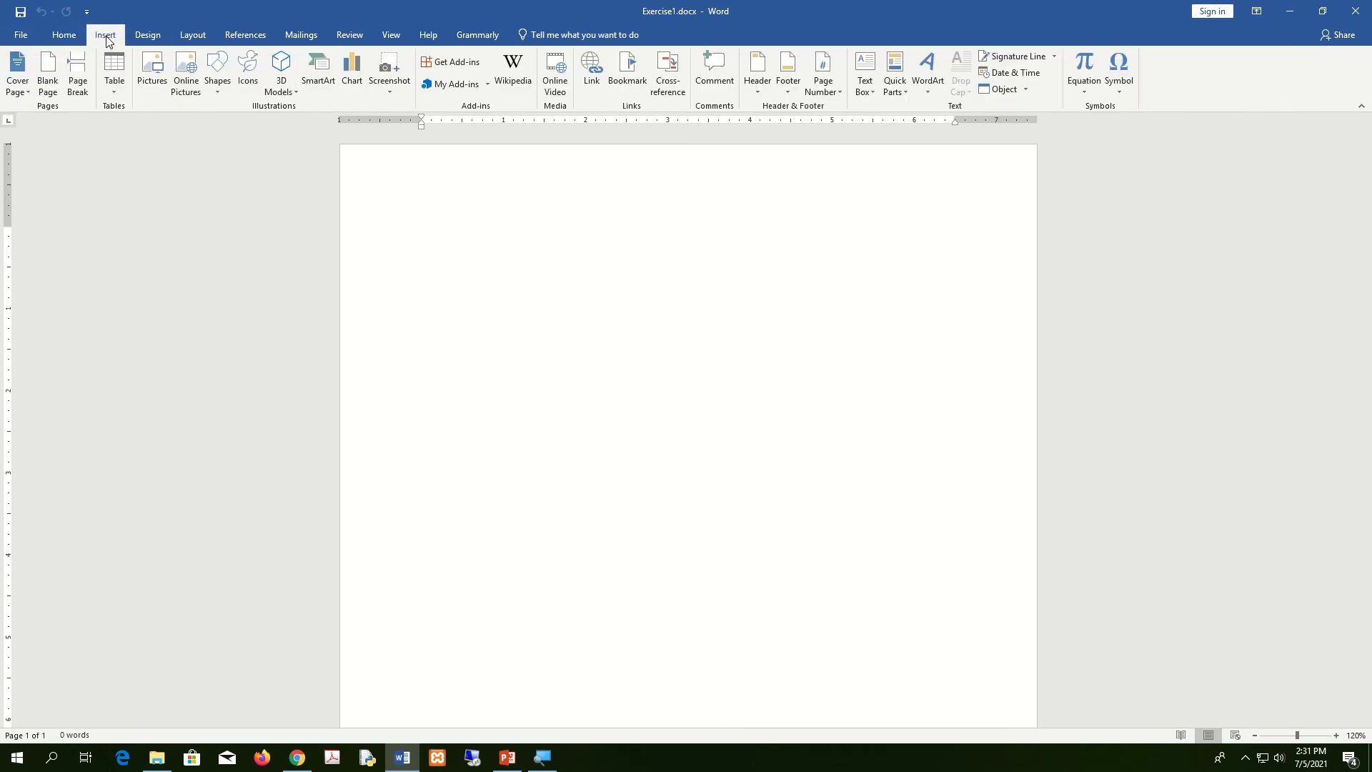
pyautogui.click(148, 36)
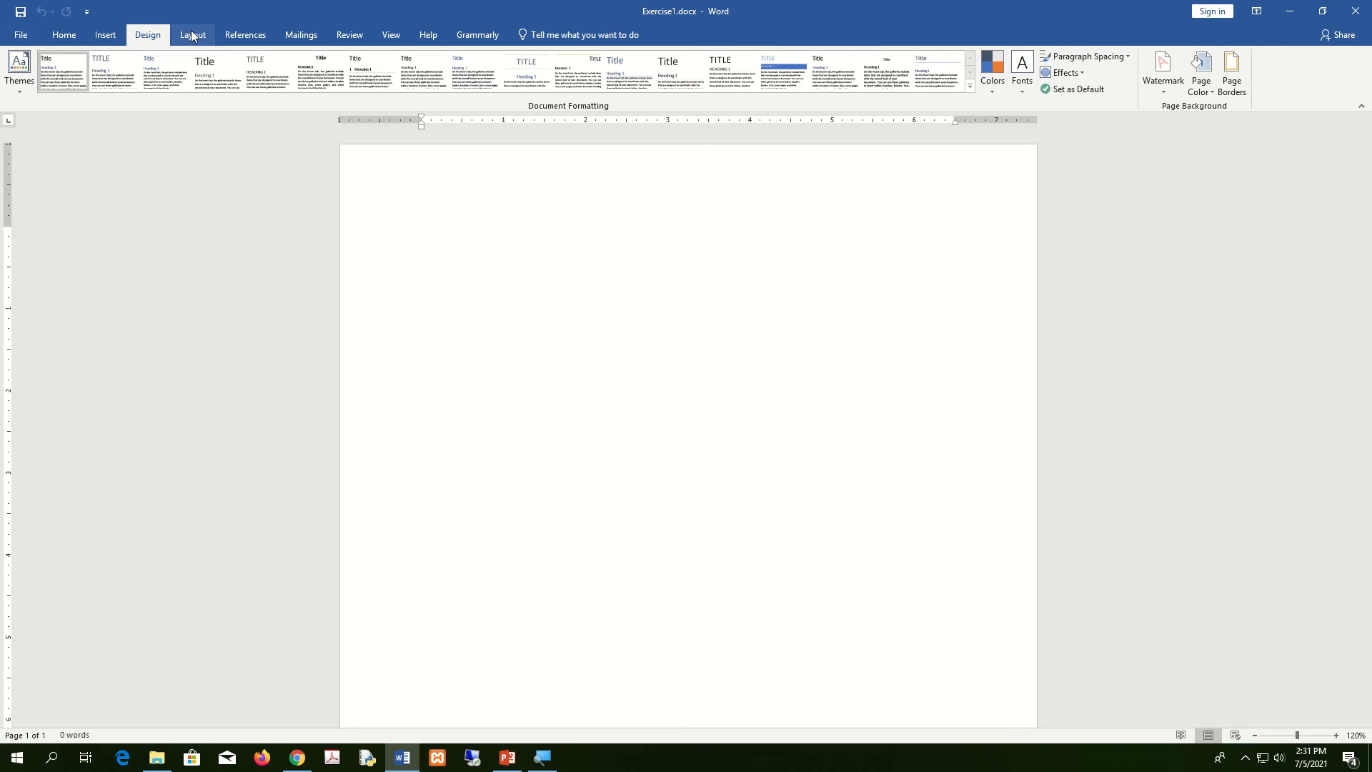
pyautogui.click(64, 35)
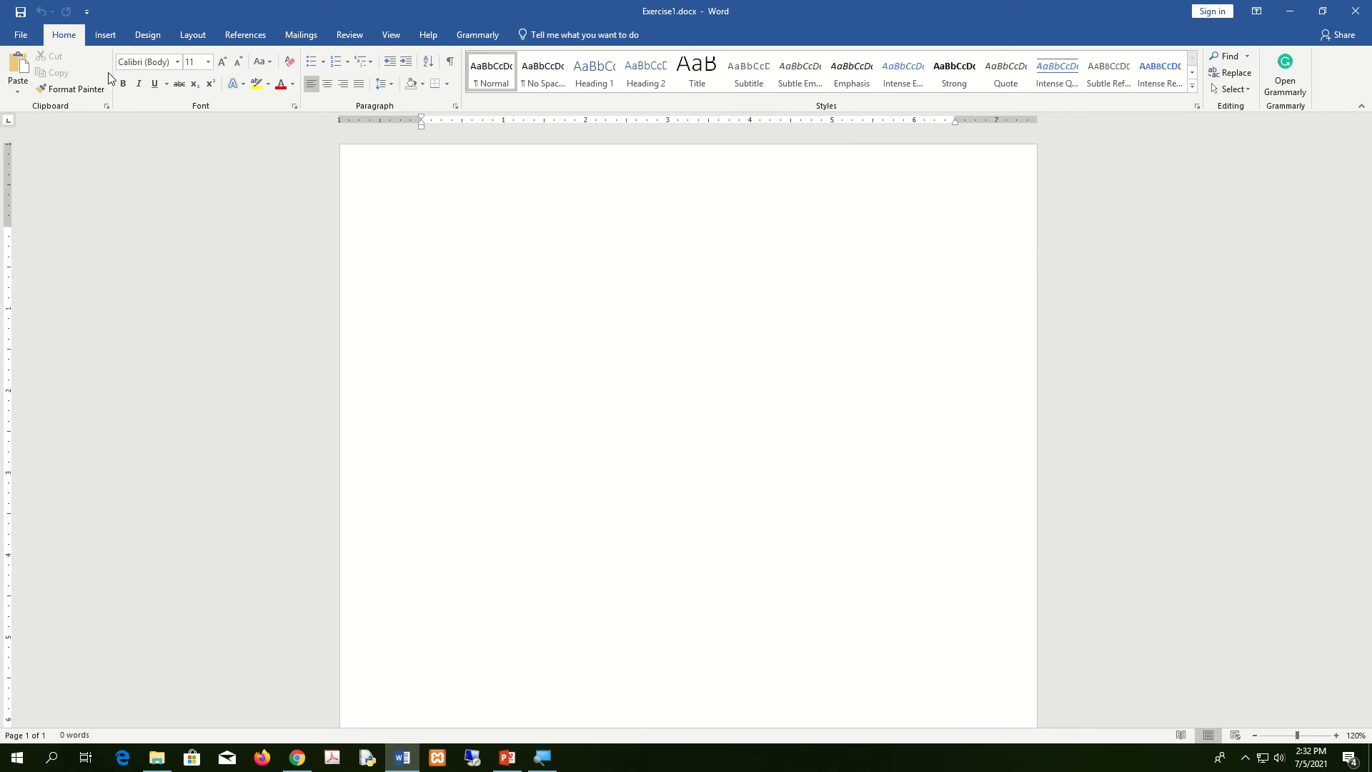
pyautogui.click(101, 36)
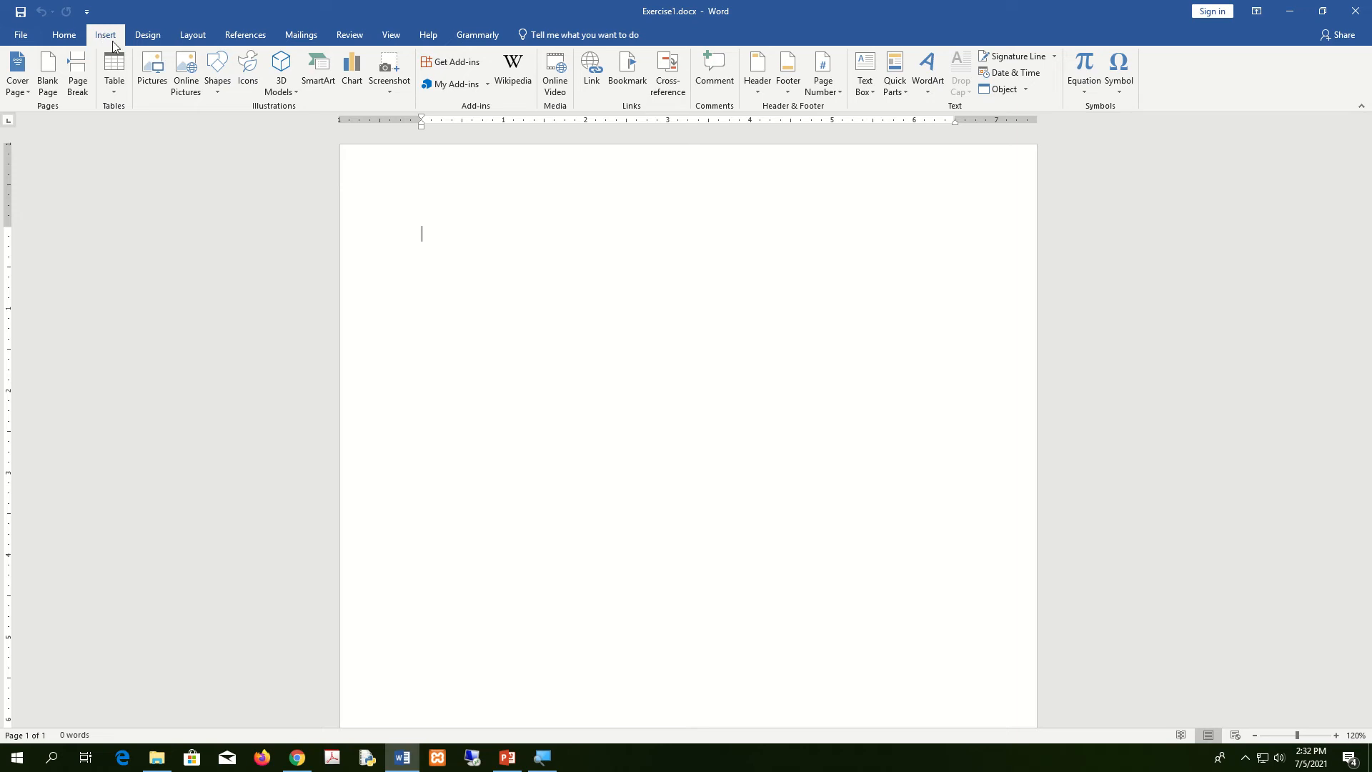
pyautogui.click(159, 36)
pyautogui.click(202, 36)
pyautogui.click(256, 38)
pyautogui.click(290, 37)
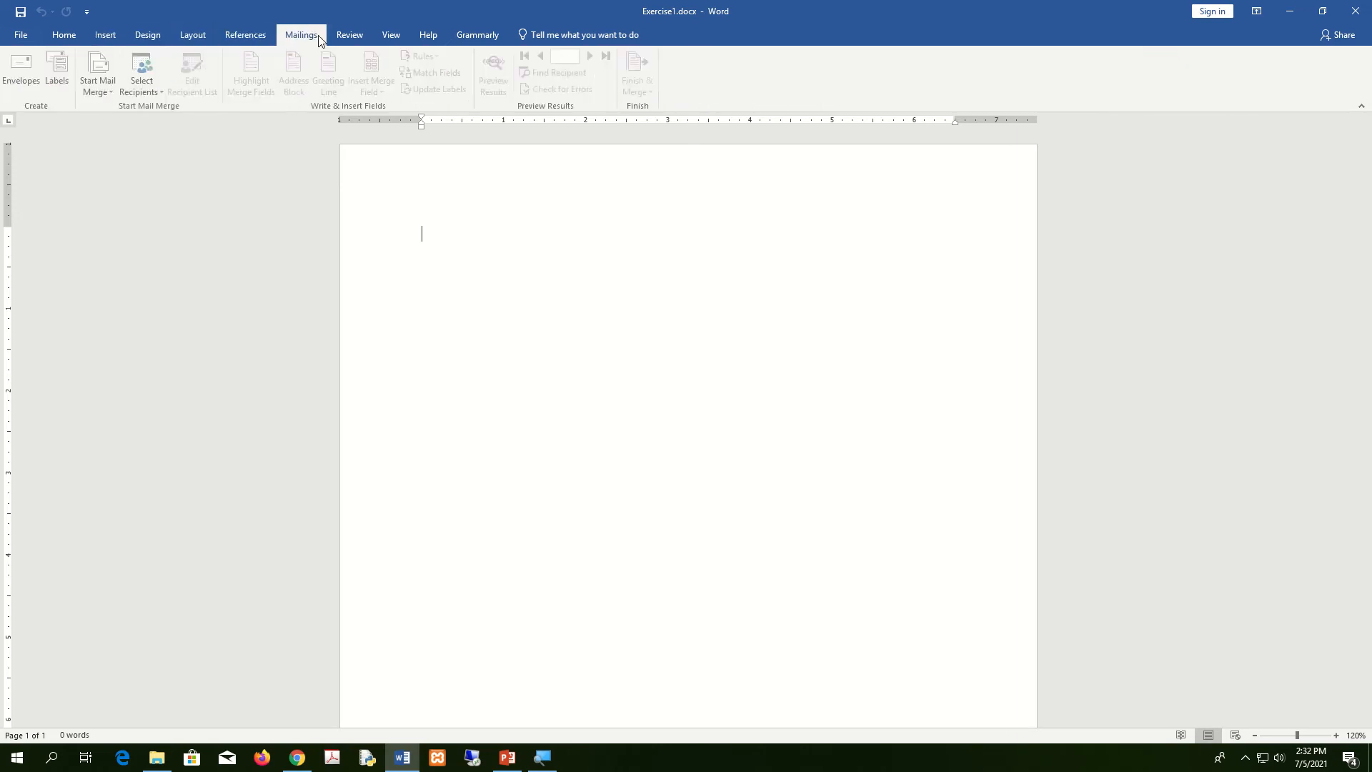
pyautogui.click(61, 37)
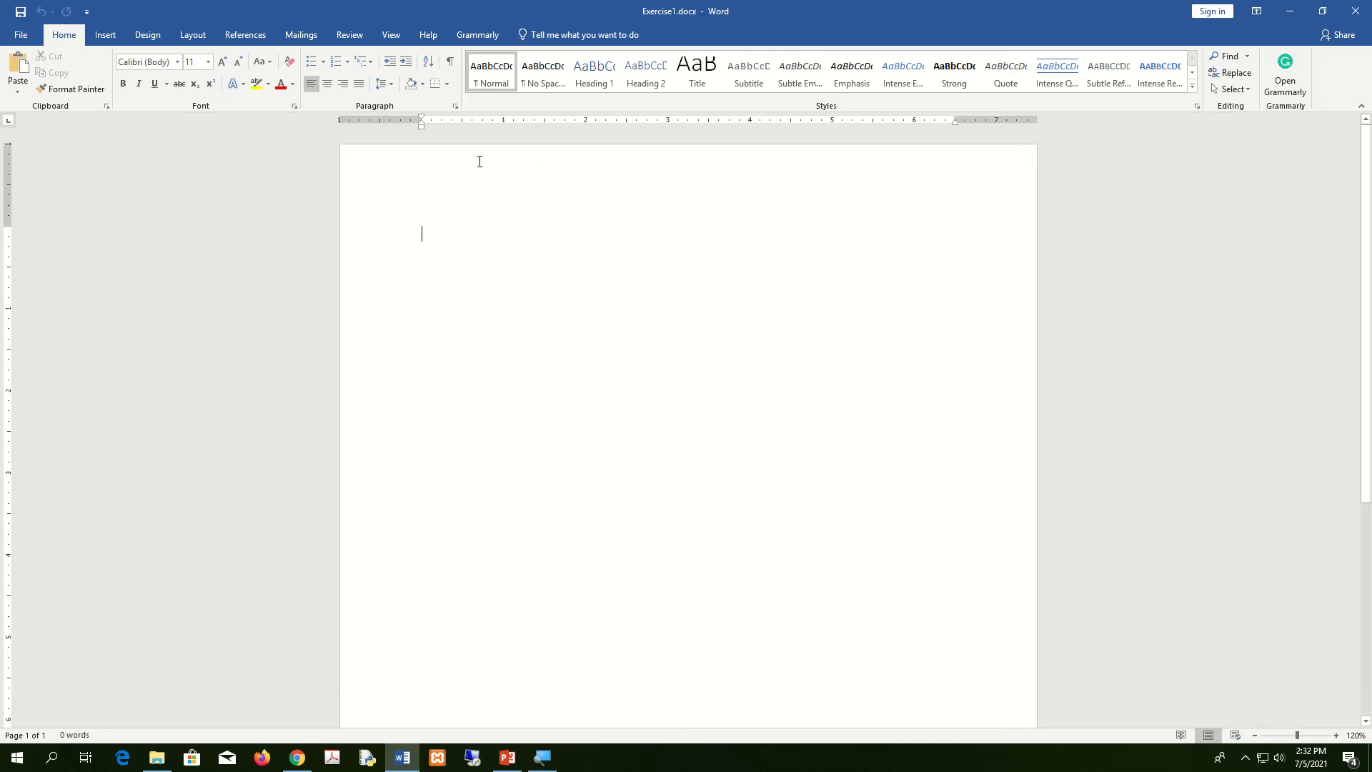
# Hide the document's ruler and show it again, and return to the Home commands
pyautogui.click(395, 37)
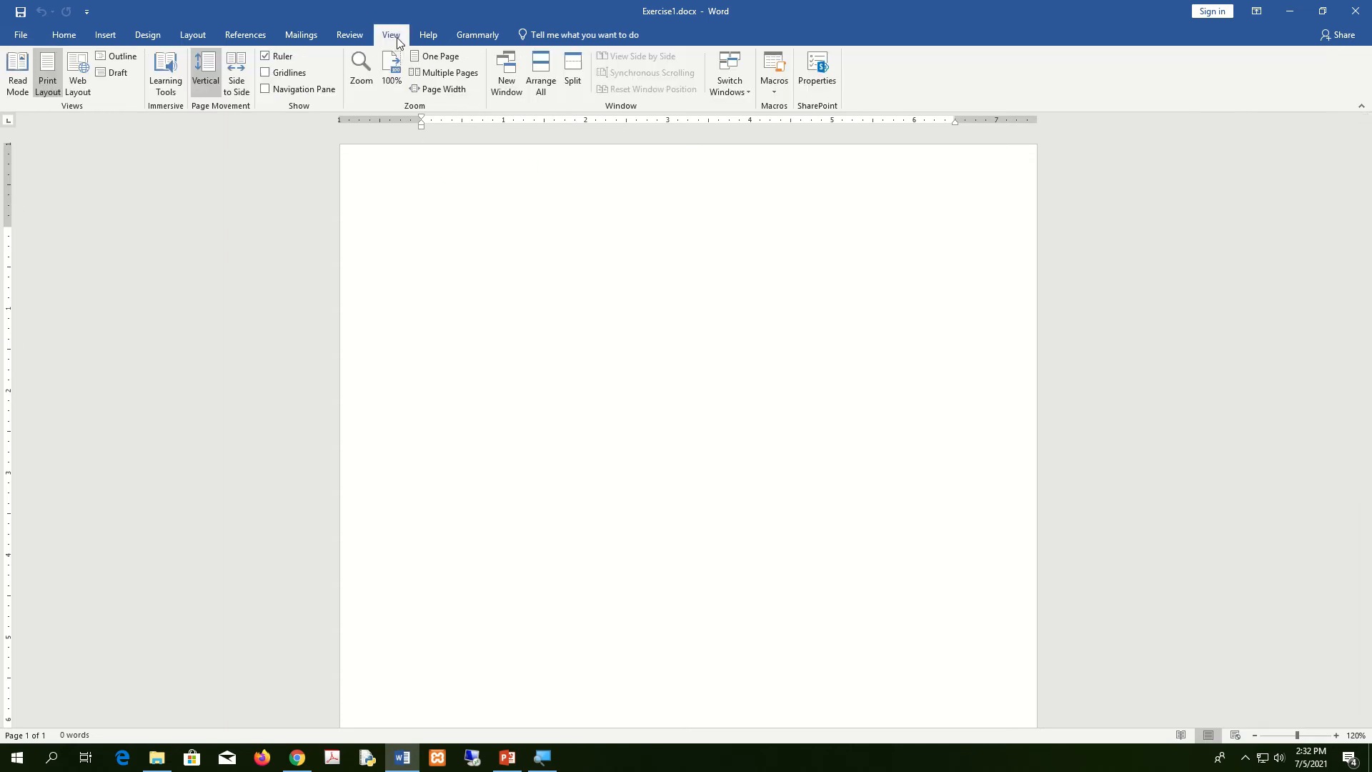
pyautogui.click(64, 37)
pyautogui.click(398, 37)
pyautogui.click(265, 56)
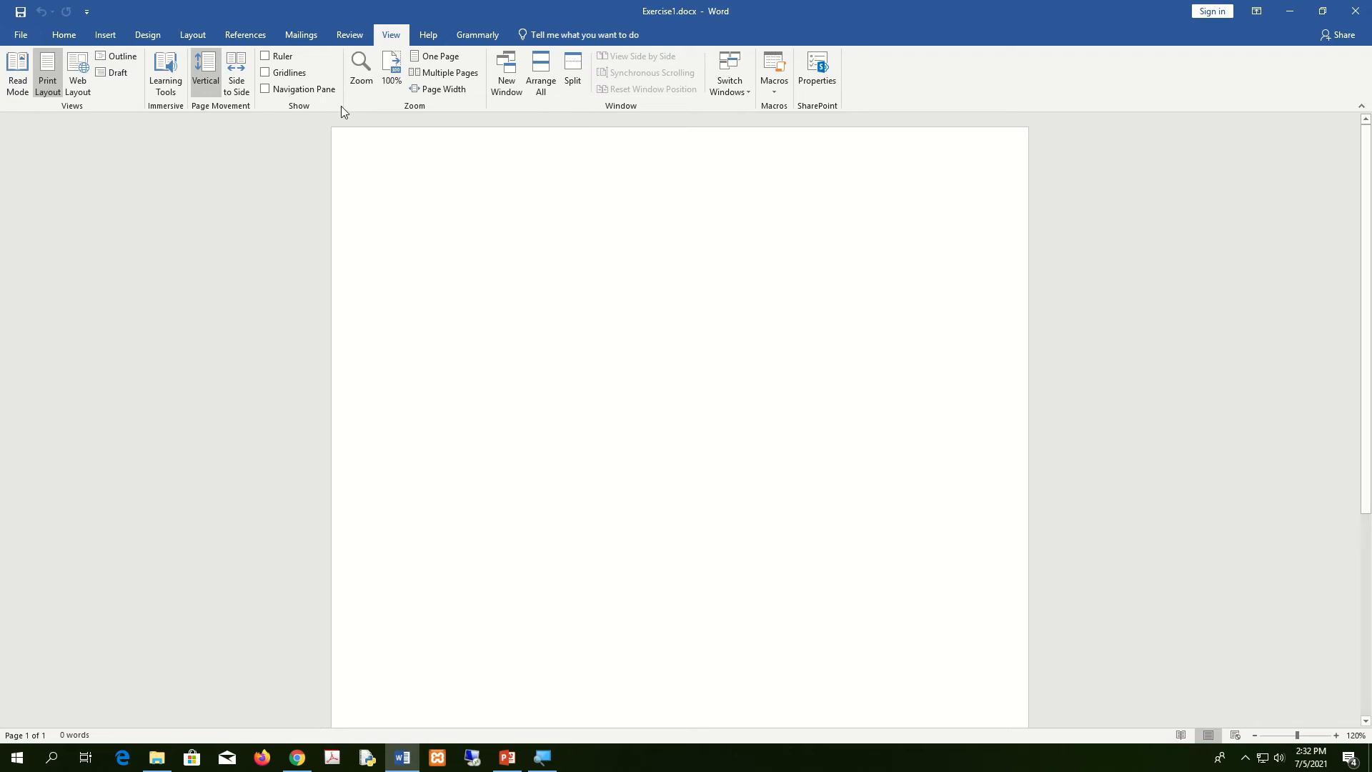
pyautogui.click(265, 56)
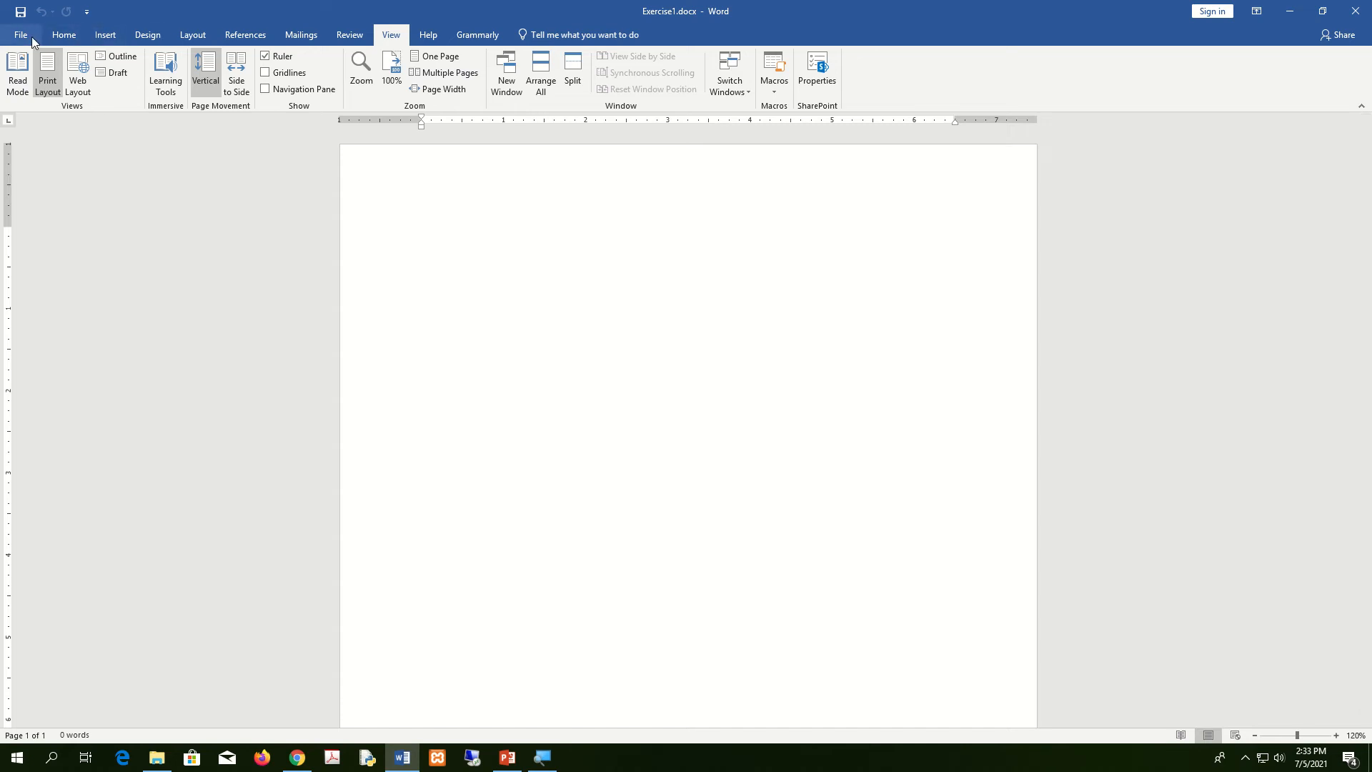
pyautogui.click(78, 41)
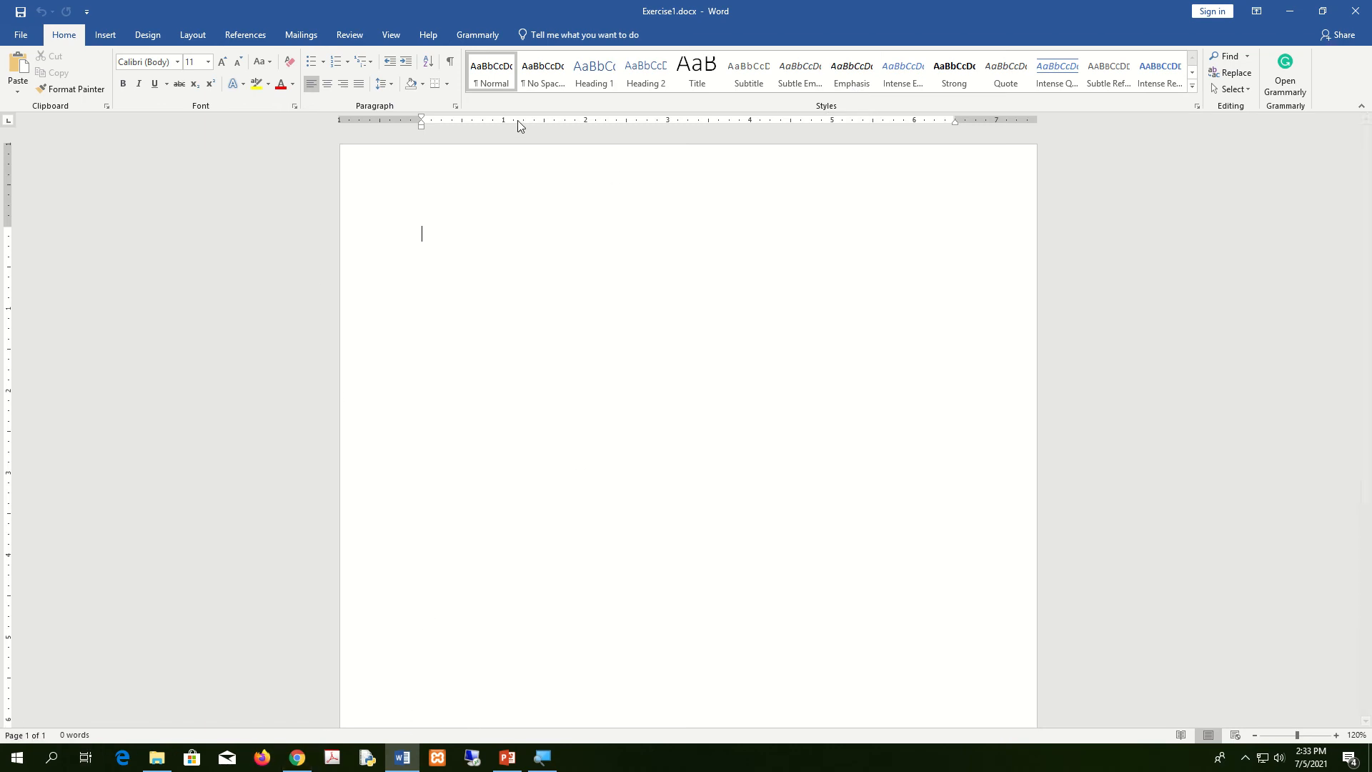
# Display the blank document in Web Layout and return it to Print Layout
pyautogui.moveTo(797, 2)
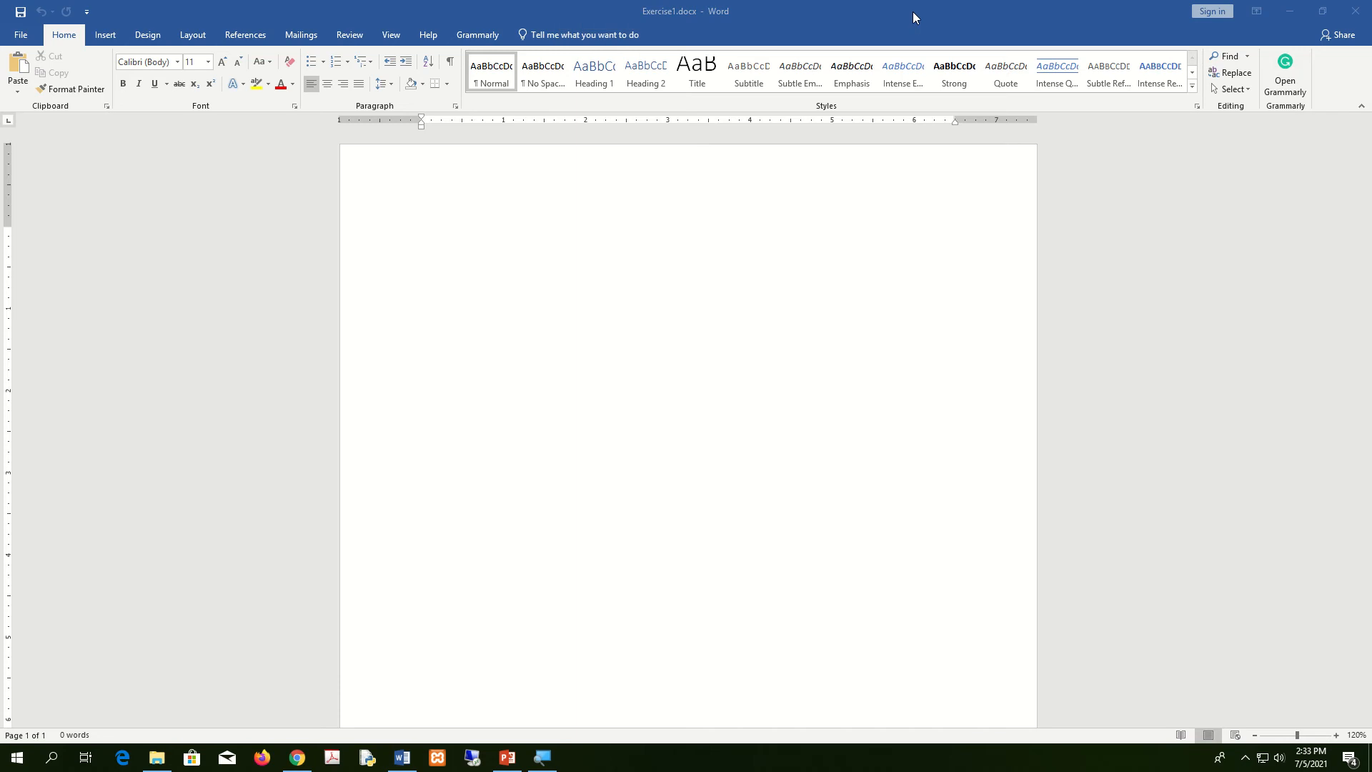
pyautogui.doubleClick(943, 21)
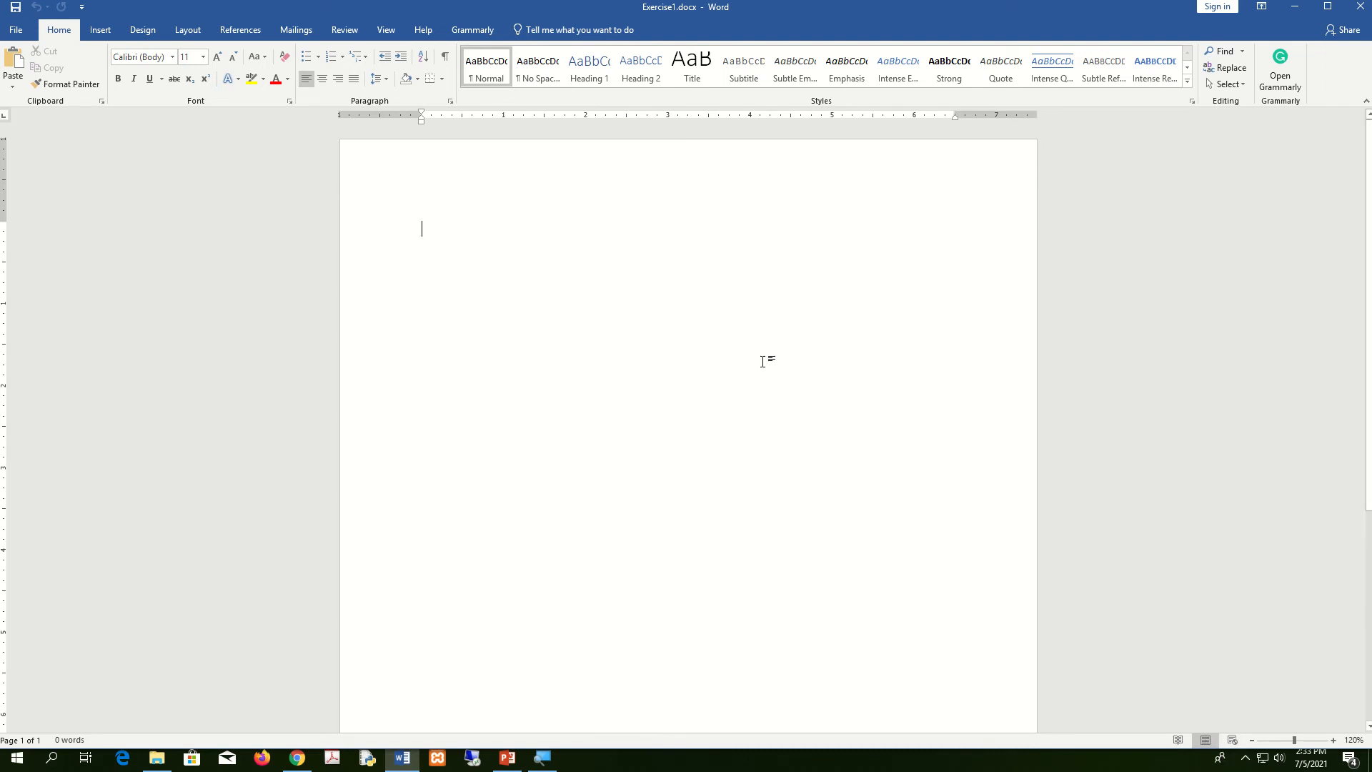
pyautogui.click(1234, 740)
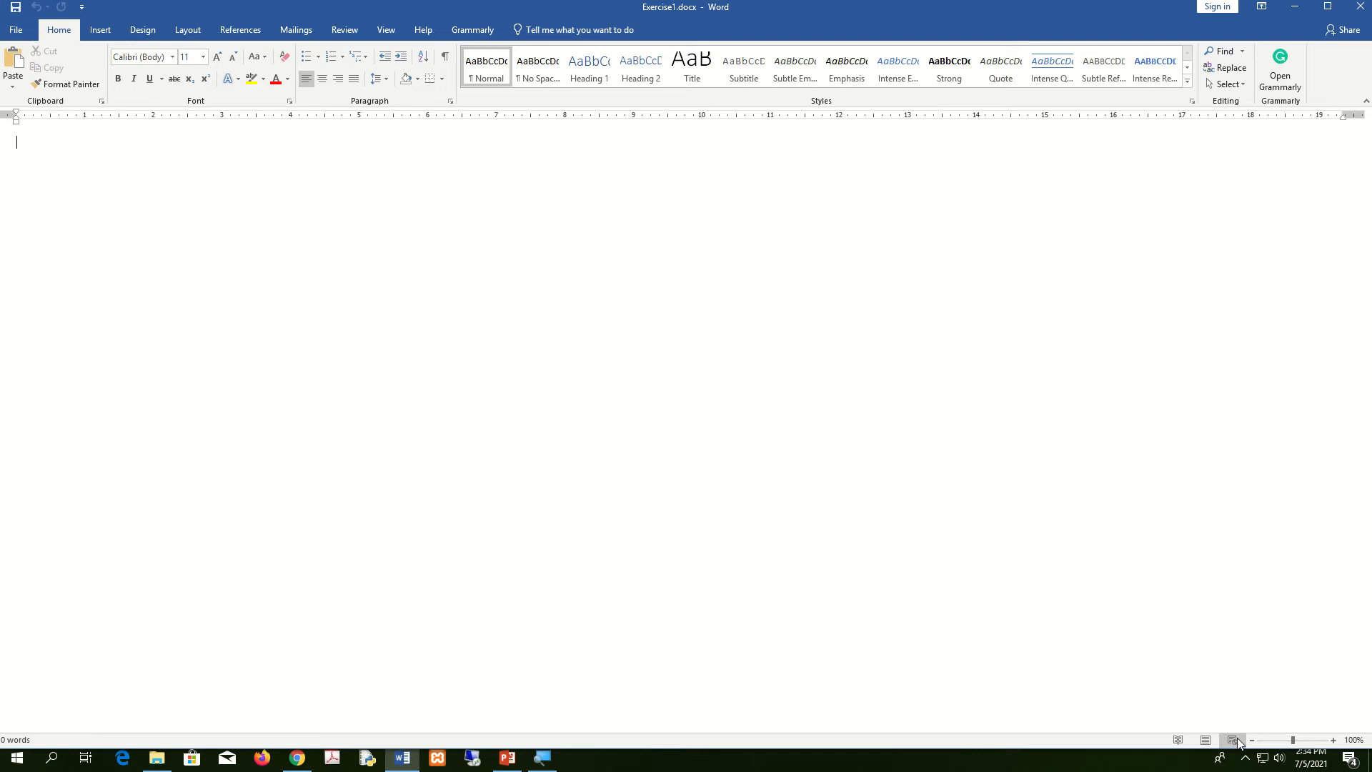
pyautogui.click(1207, 742)
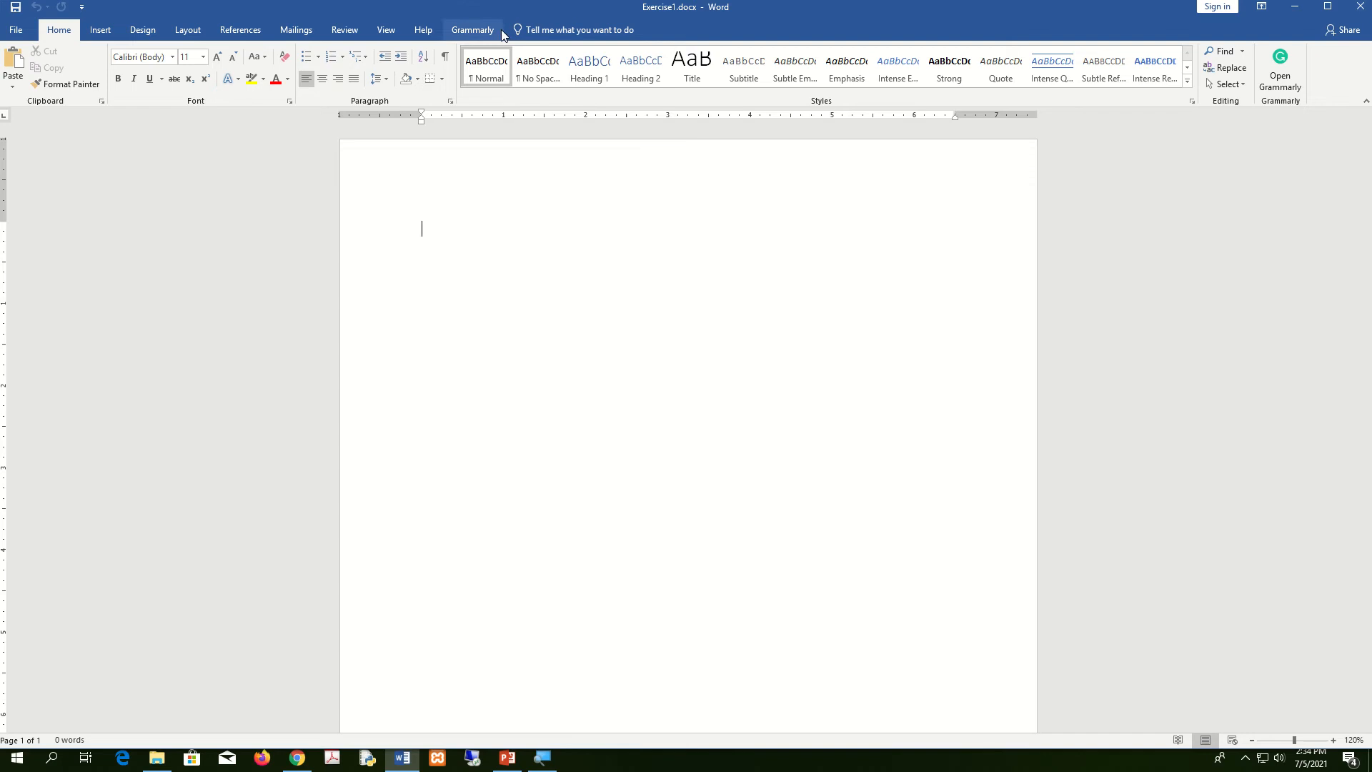
# Check the customization options of the Quick Access Toolbar, and save the Exercise1 document again
pyautogui.click(83, 8)
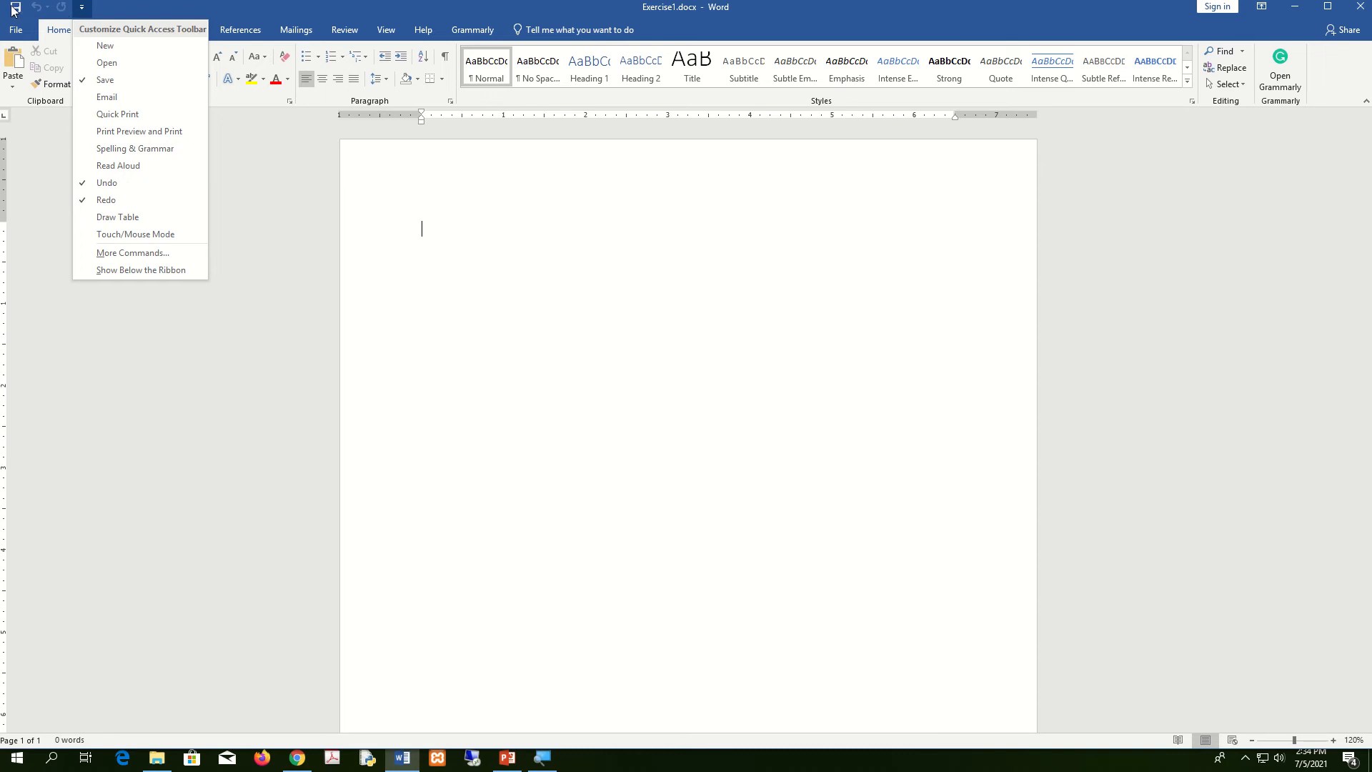
pyautogui.click(111, 13)
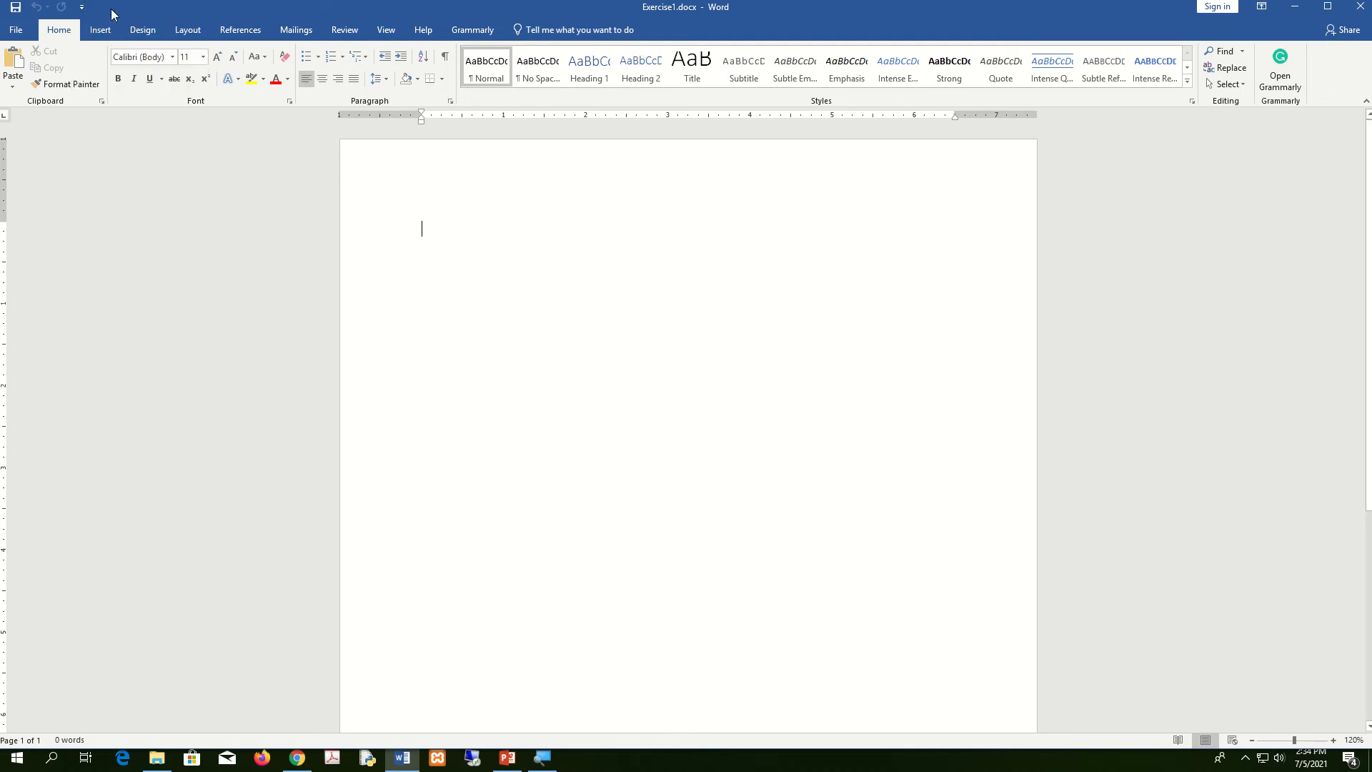
pyautogui.click(15, 12)
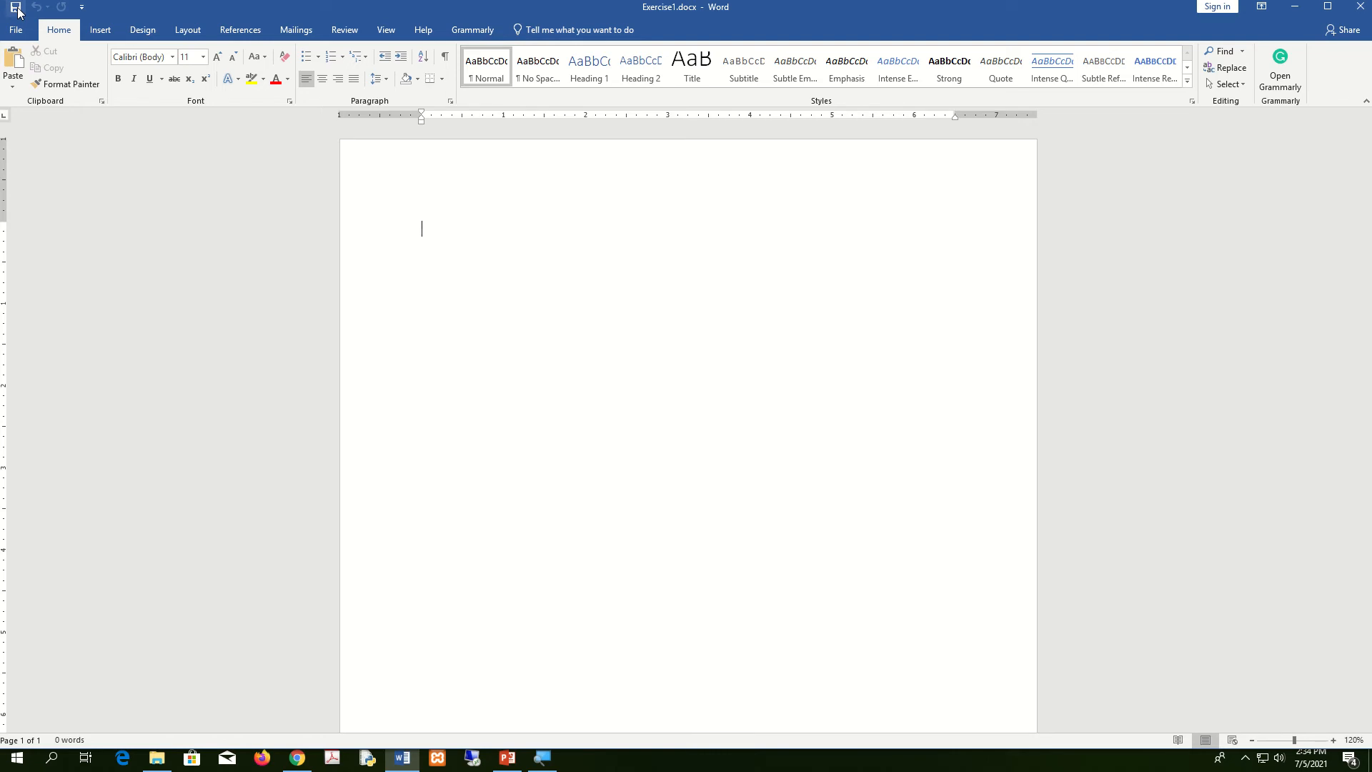
pyautogui.click(18, 13)
# View the document's Info page and return to the blank page
pyautogui.click(15, 32)
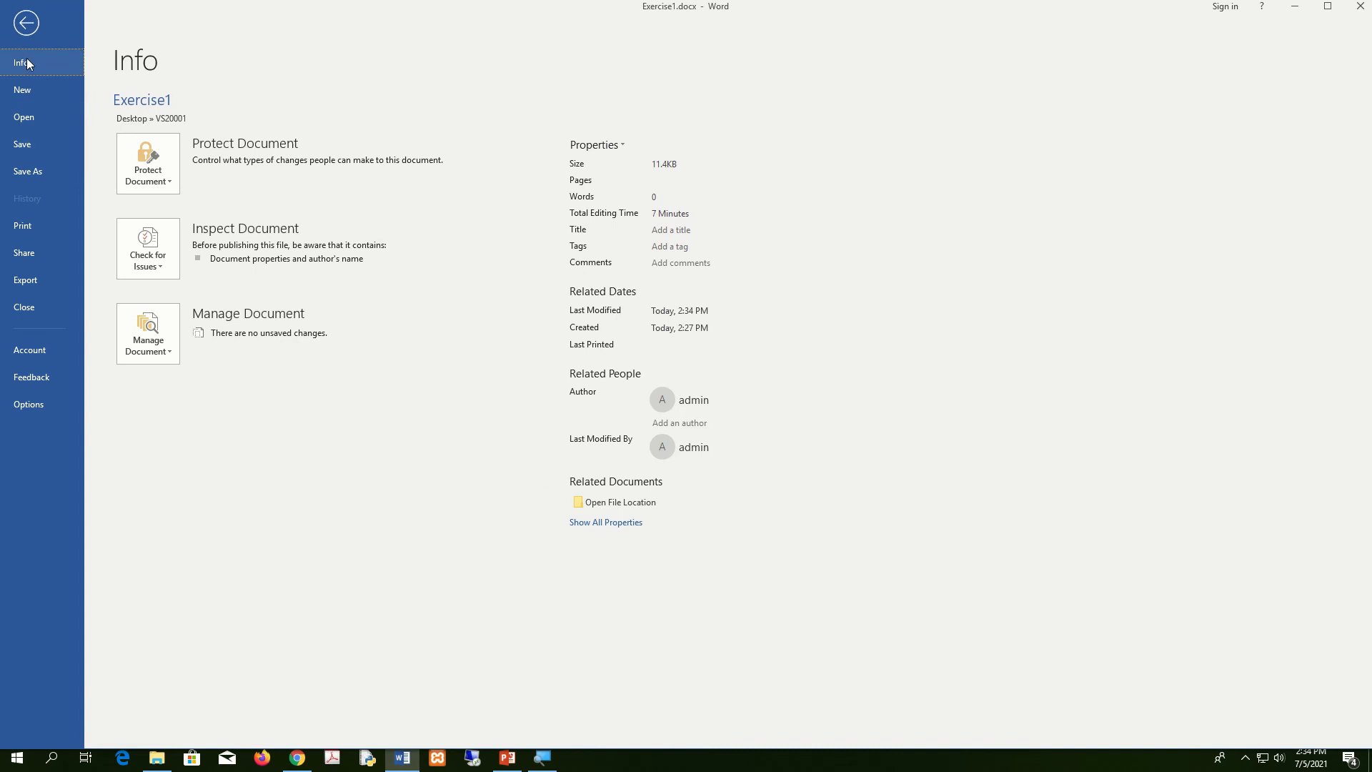
pyautogui.click(26, 22)
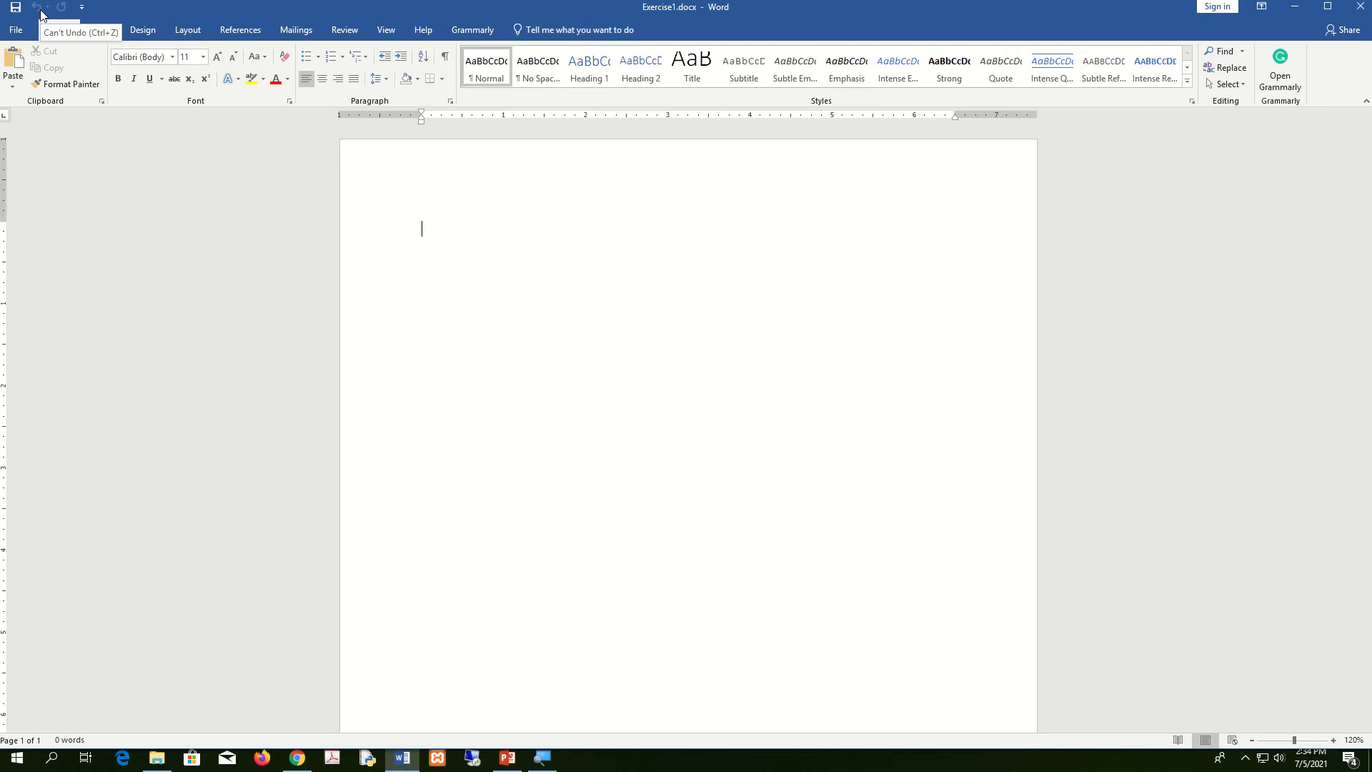
# Add the New command to the Quick Access Toolbar and check its customization options again
pyautogui.click(82, 9)
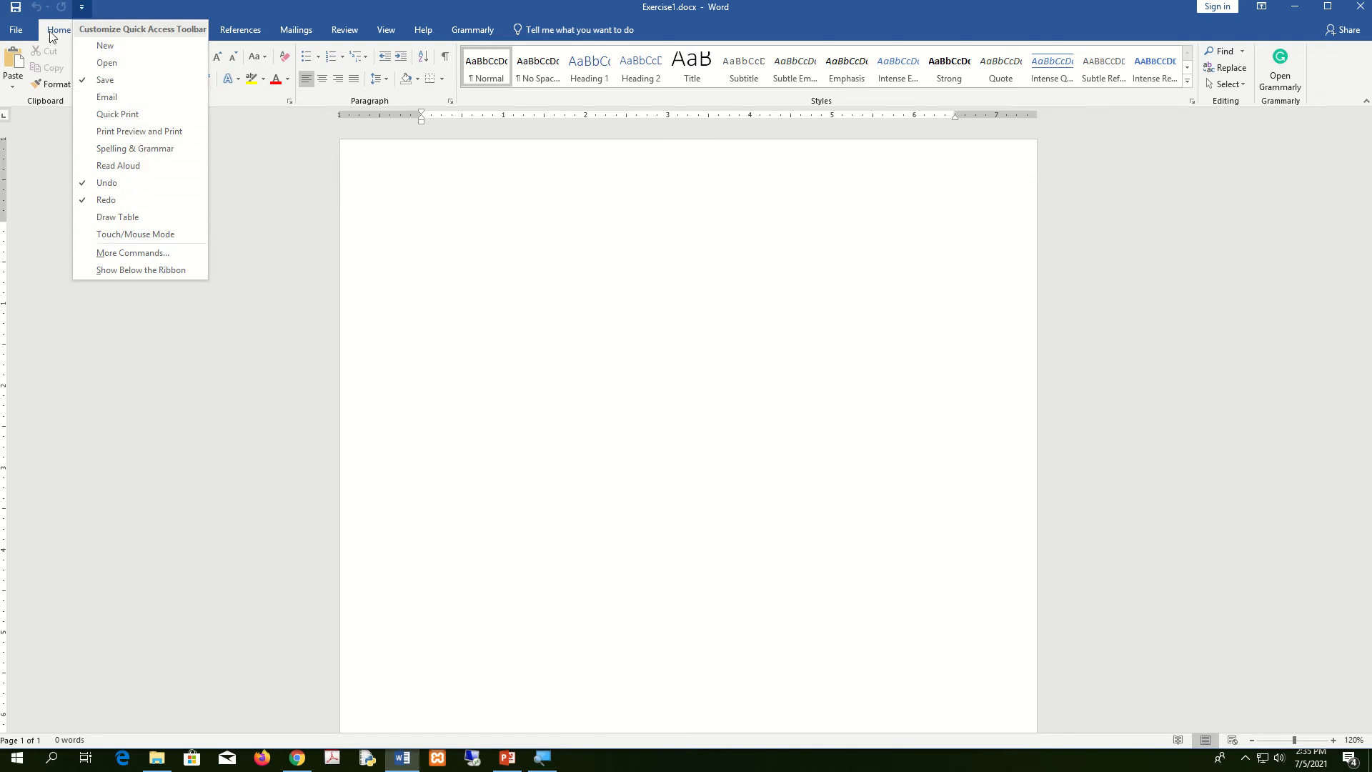
pyautogui.click(105, 49)
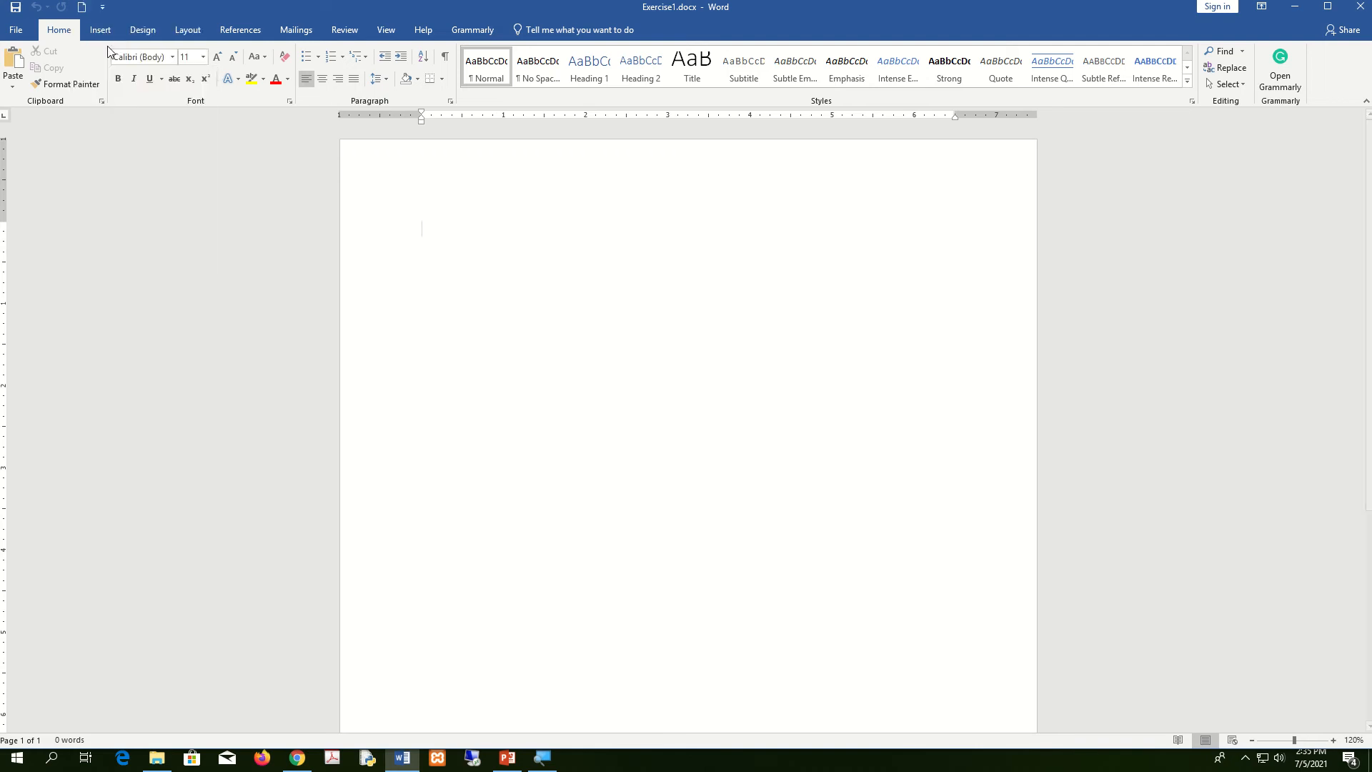
pyautogui.click(85, 10)
pyautogui.click(103, 9)
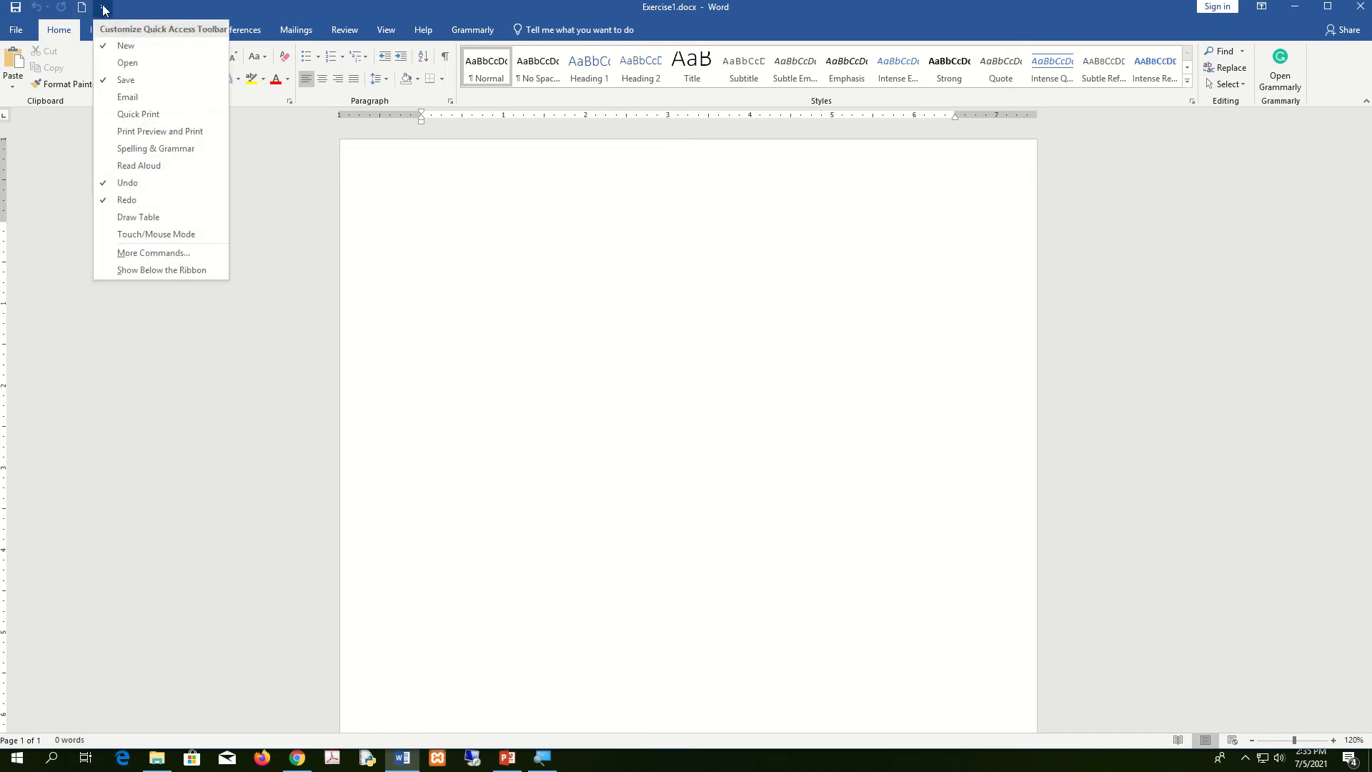
pyautogui.click(164, 10)
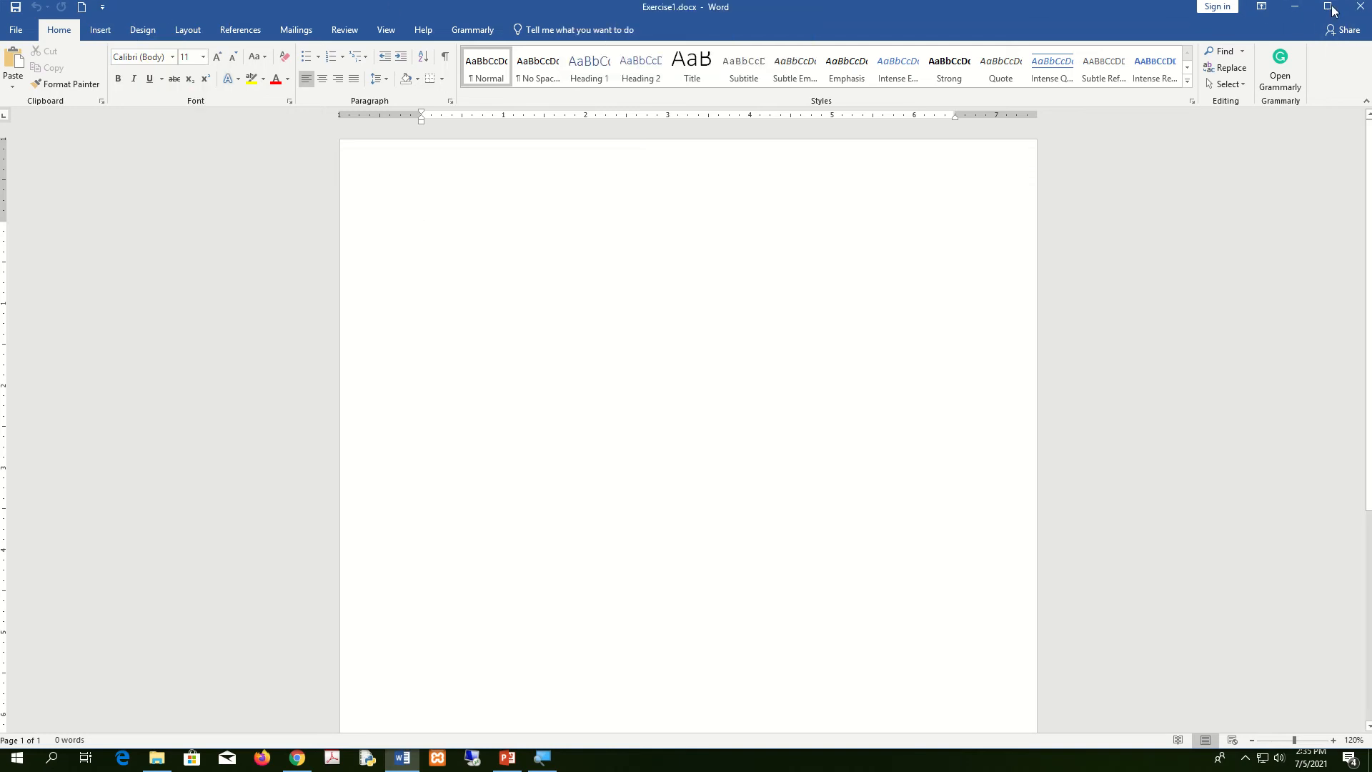
# Minimize the Exercise1 document window to show the desktop, and bring it back
pyautogui.moveTo(1328, 7)
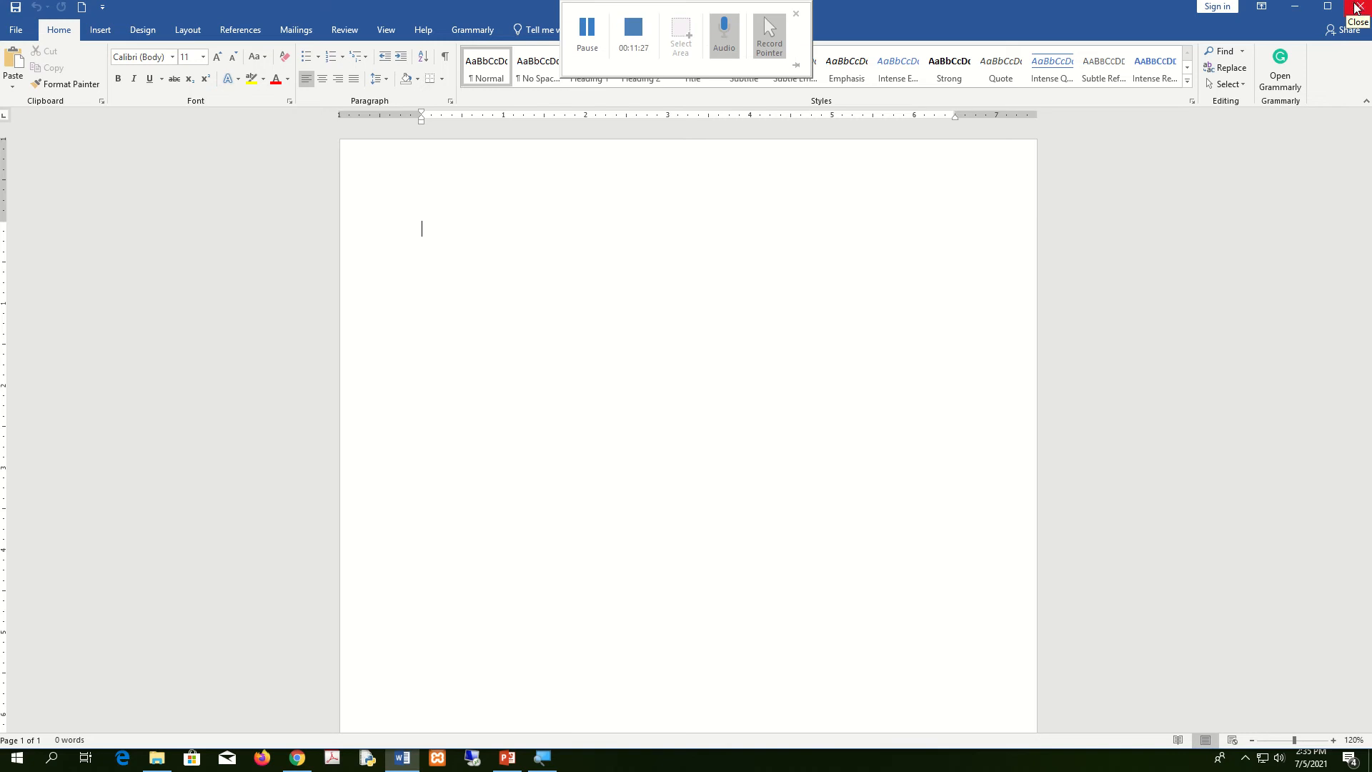
pyautogui.click(1295, 7)
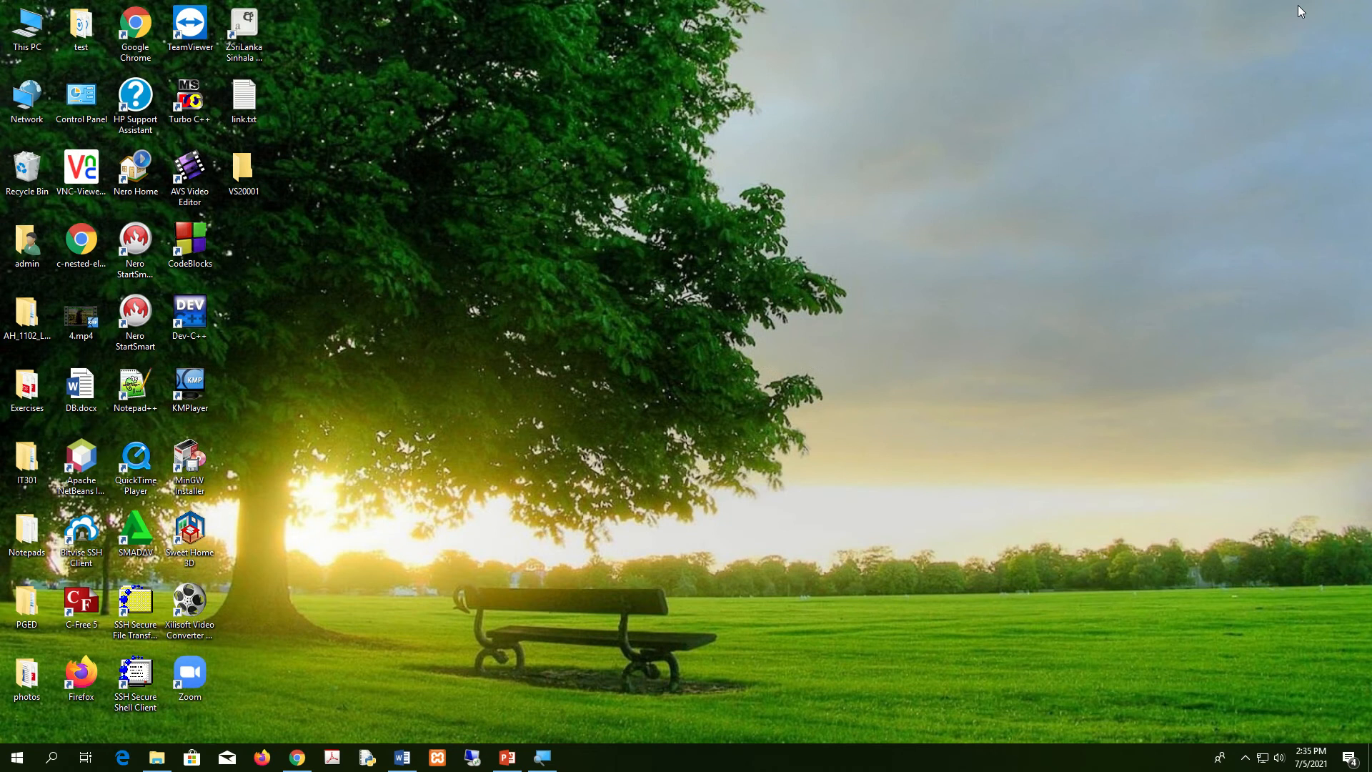
pyautogui.click(411, 762)
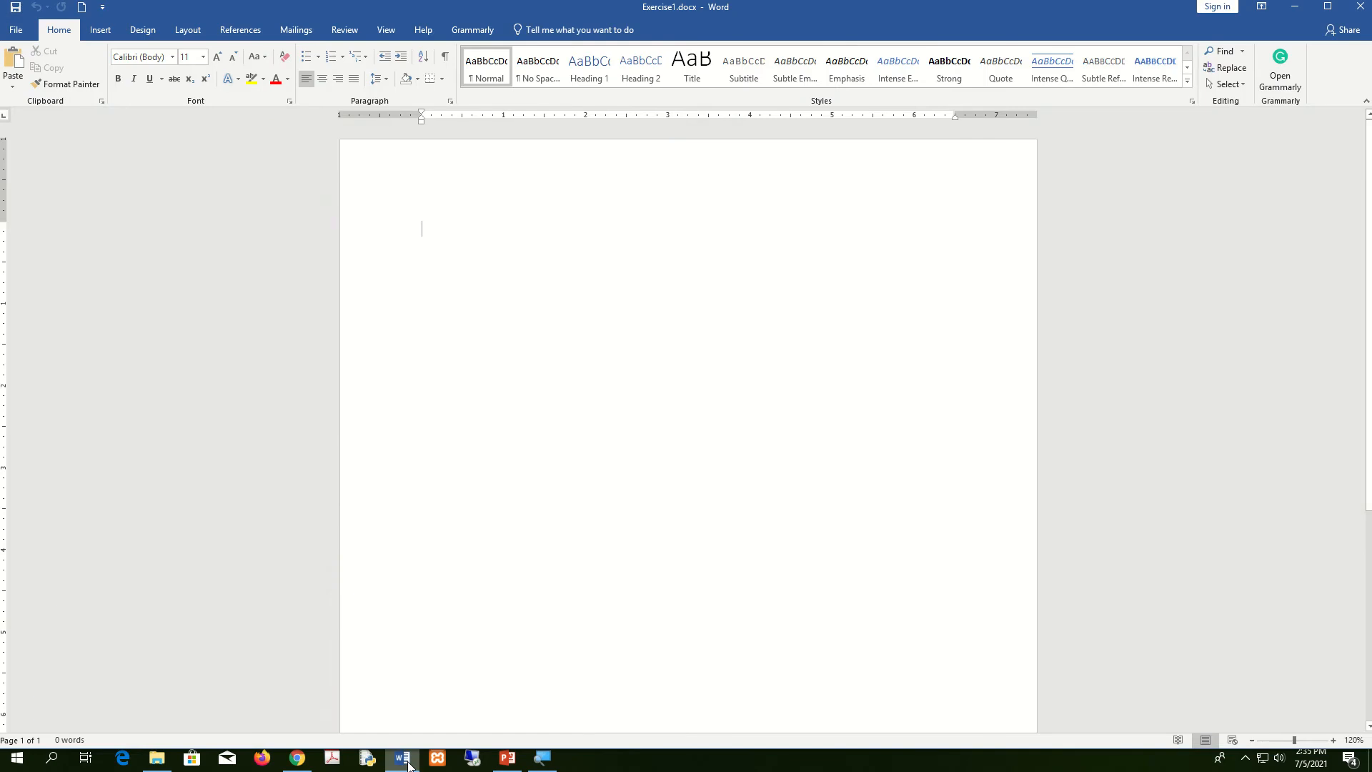
# Switch the document window between restored and maximized size, move the restored window down, and maximize it again
pyautogui.doubleClick(1139, 6)
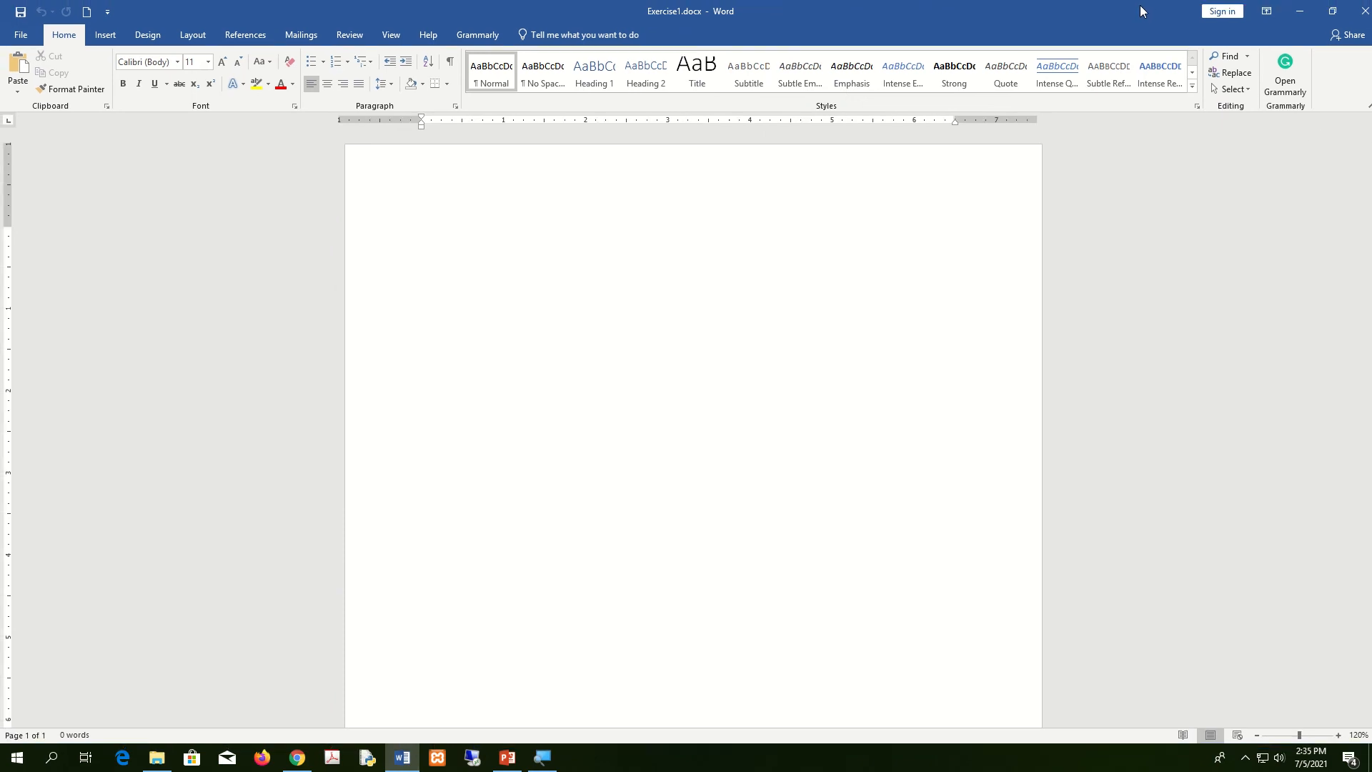
pyautogui.click(1327, 9)
pyautogui.click(1328, 8)
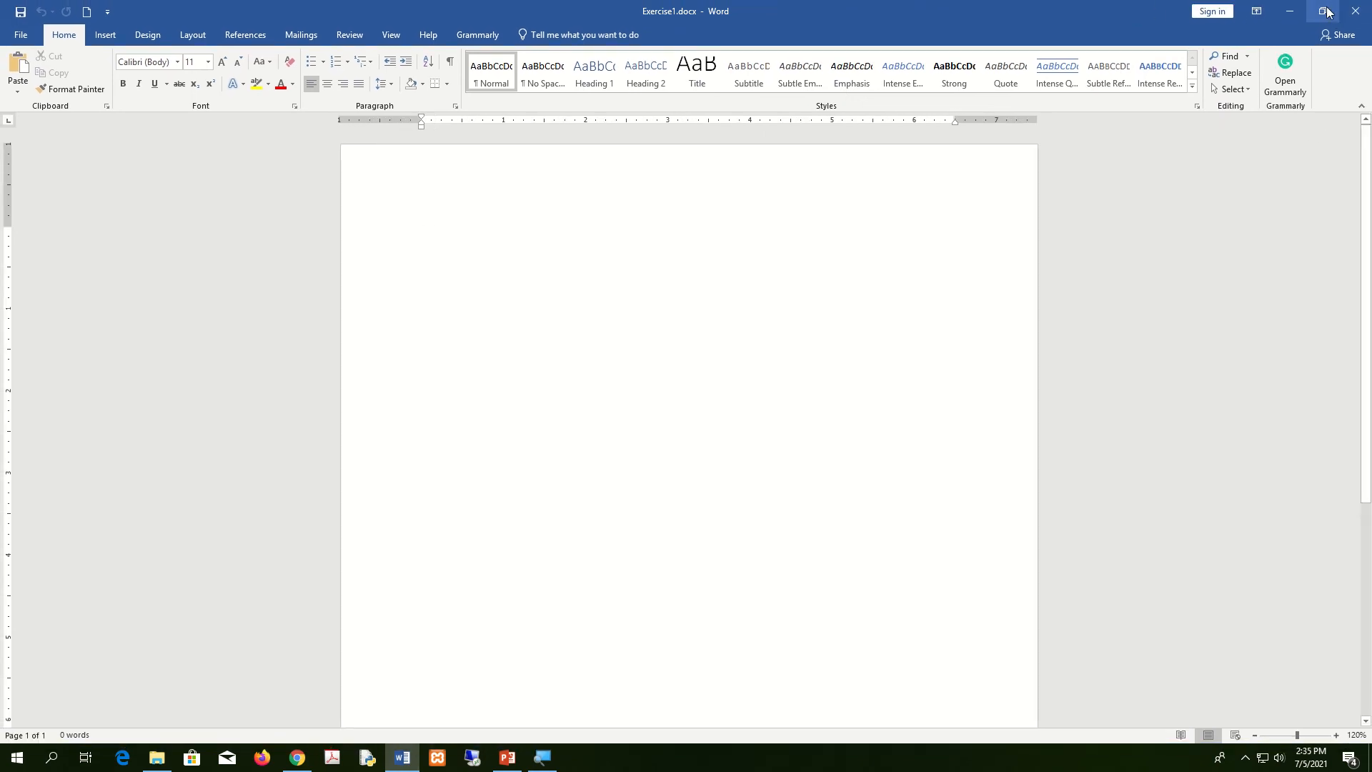
pyautogui.moveTo(1127, 15); pyautogui.dragTo(1119, 66)
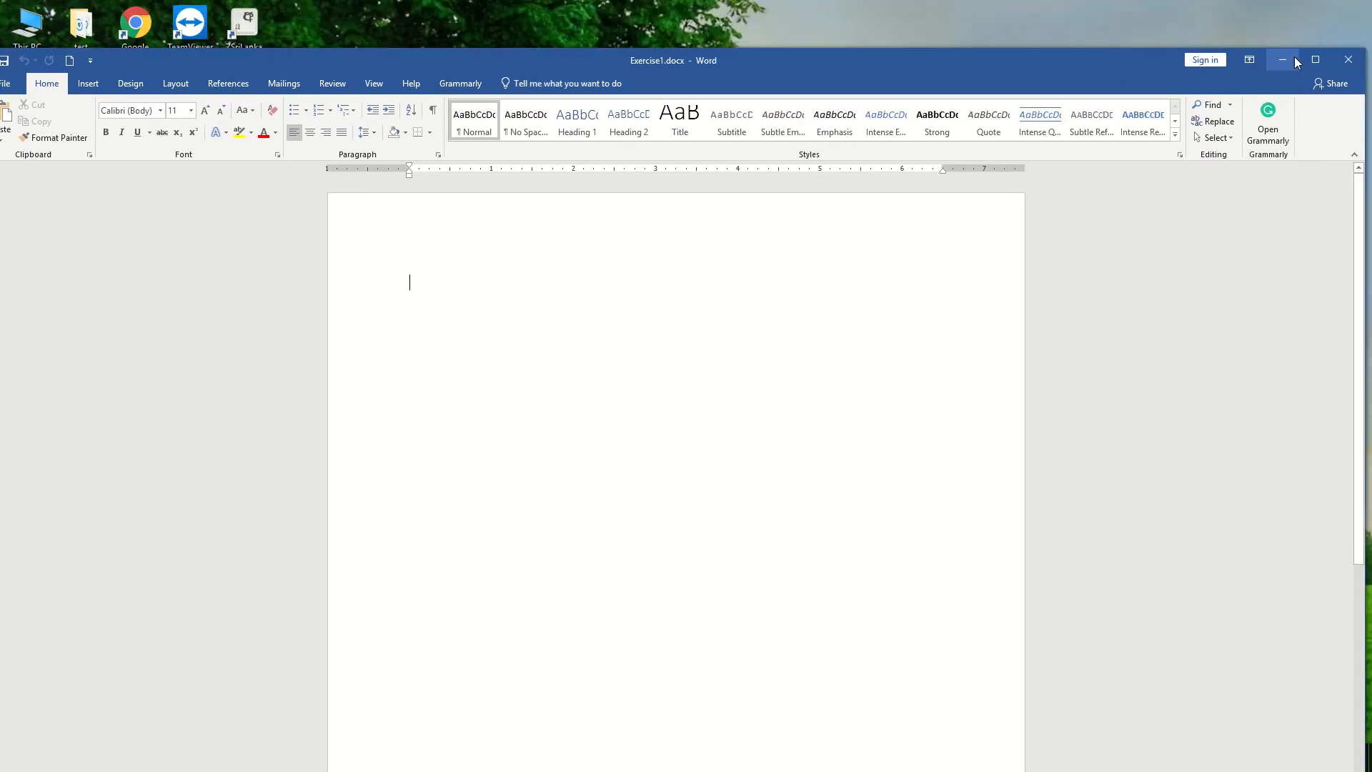
pyautogui.click(1312, 63)
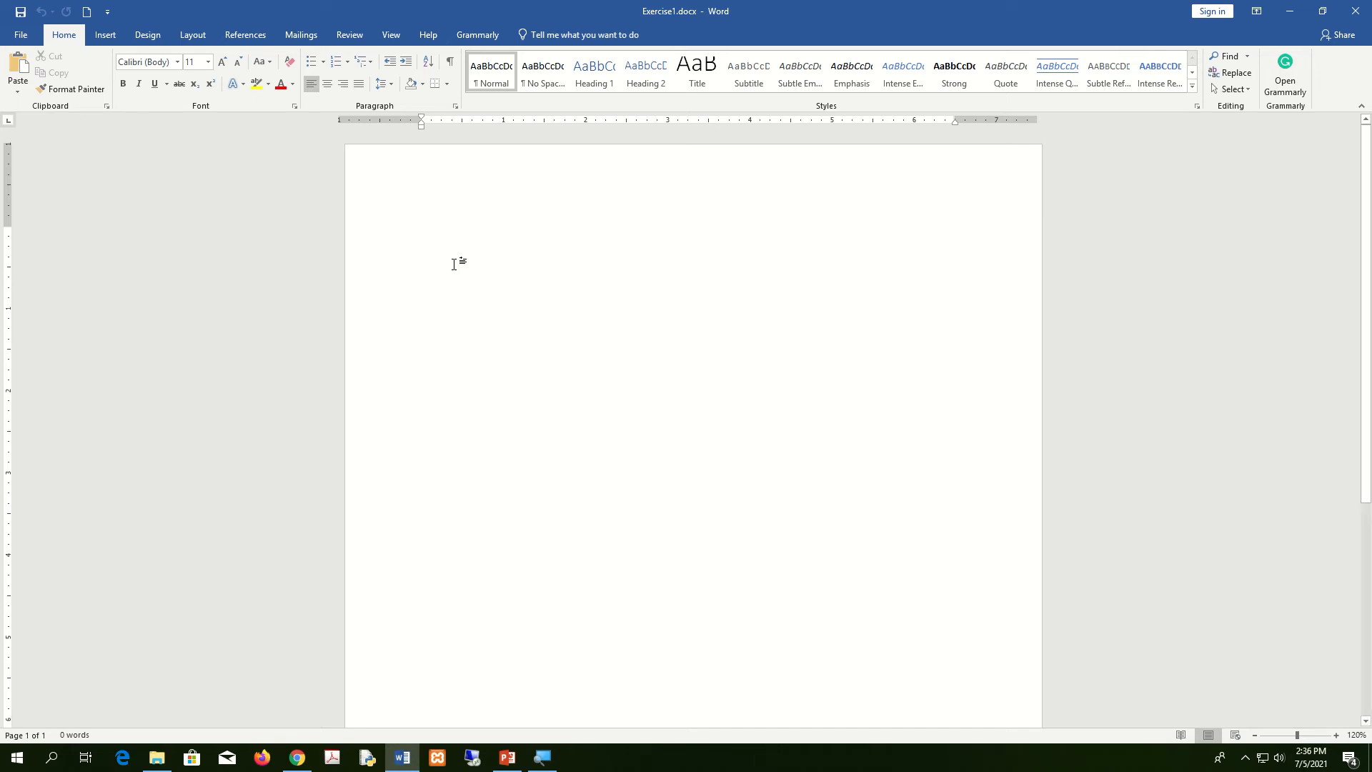
# Write the sentence "Word Processing refers to the act of using a computer to create, edit, save and print documents." on the blank page
pyautogui.keyDown('ctrl'); pyautogui.scroll(2, 453, 264); pyautogui.keyUp('ctrl')
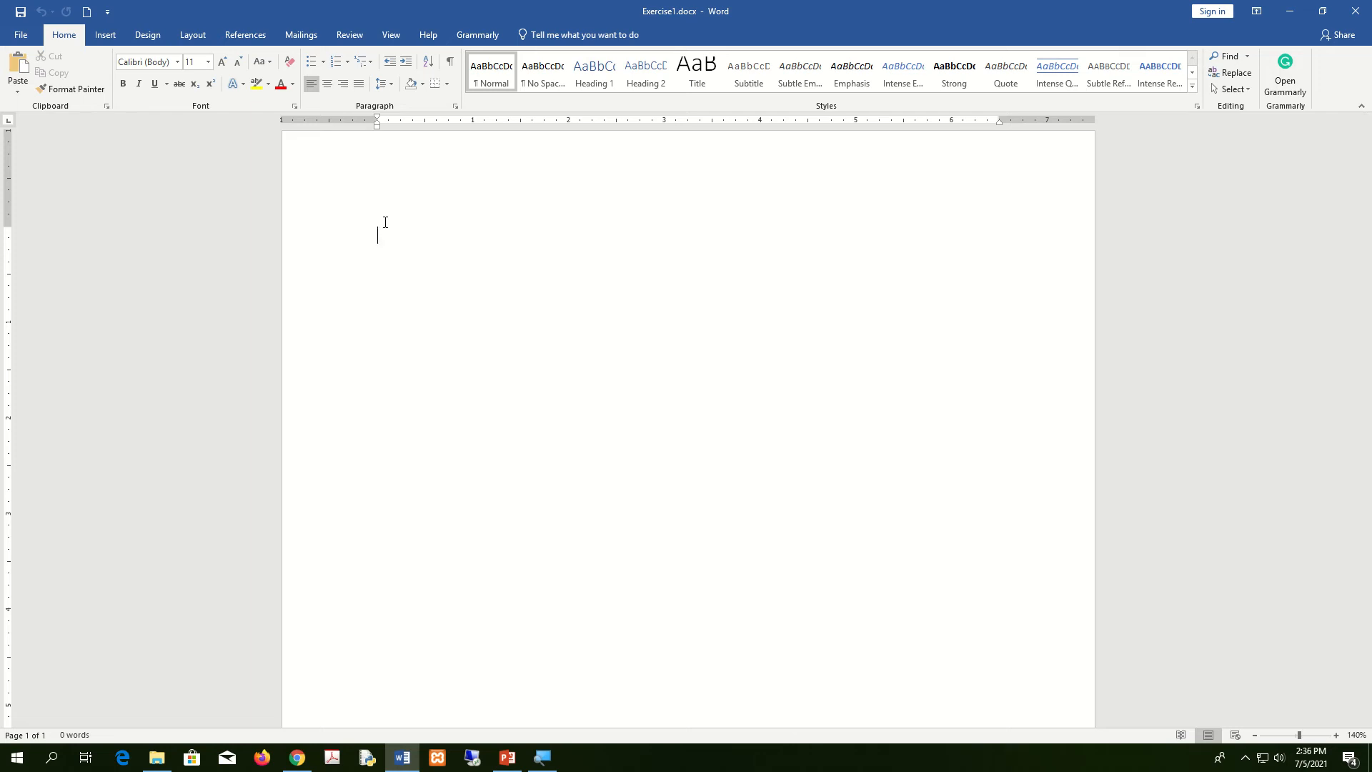
pyautogui.moveTo(572, 2)
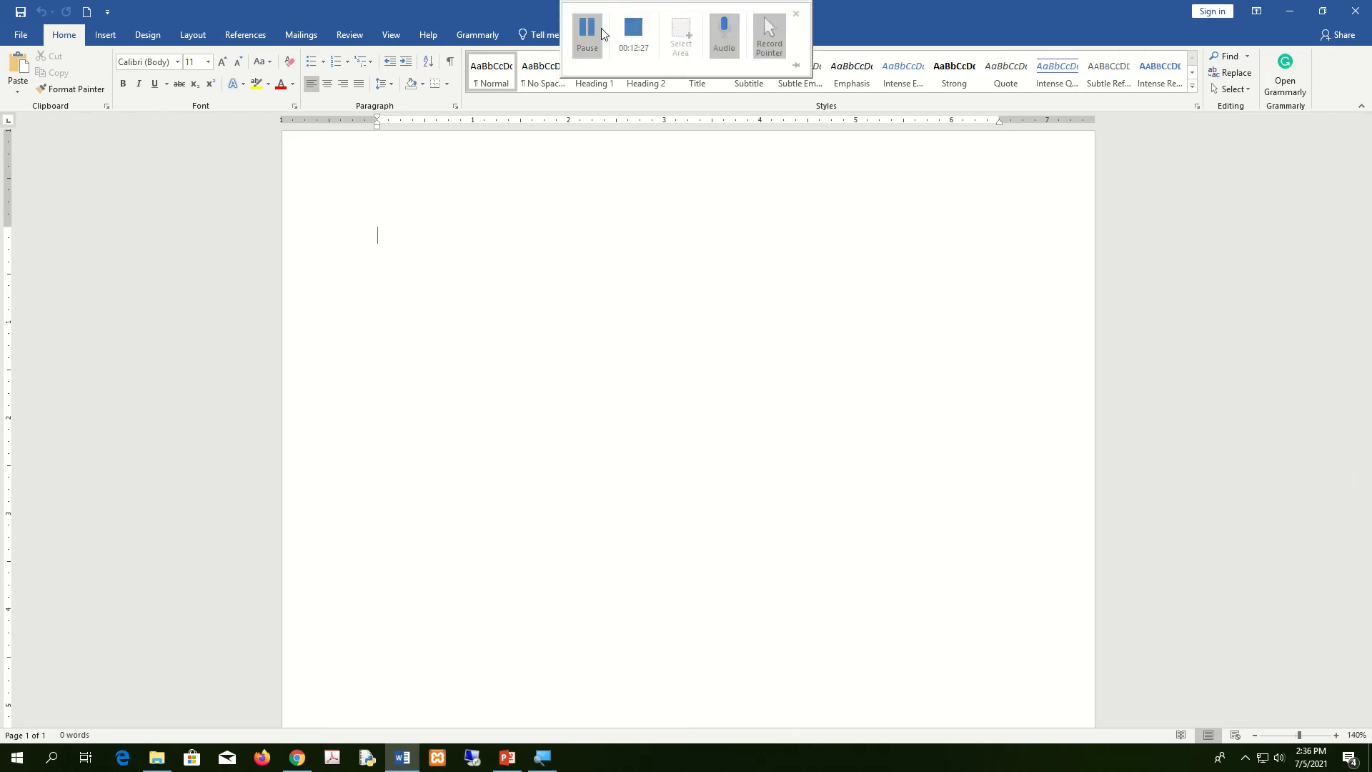
pyautogui.click(599, 30)
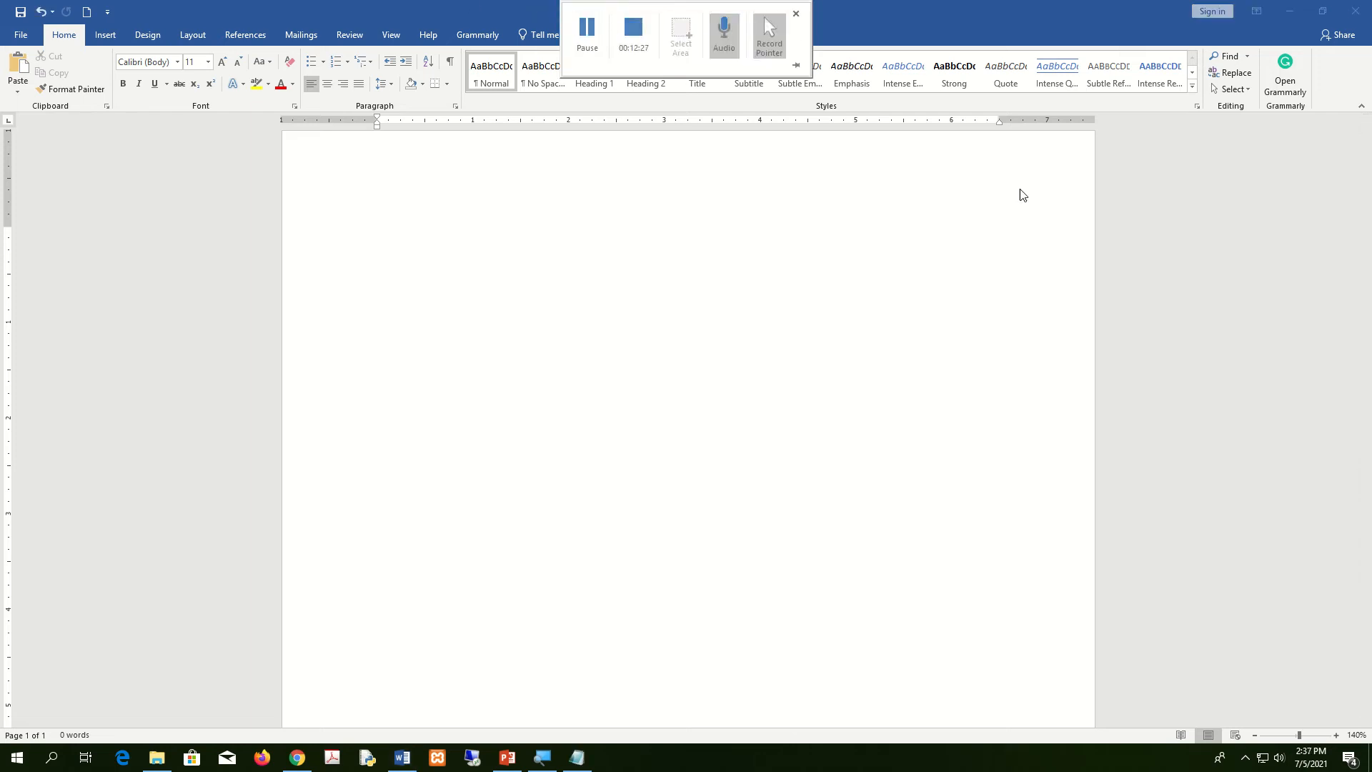
pyautogui.click(931, 242)
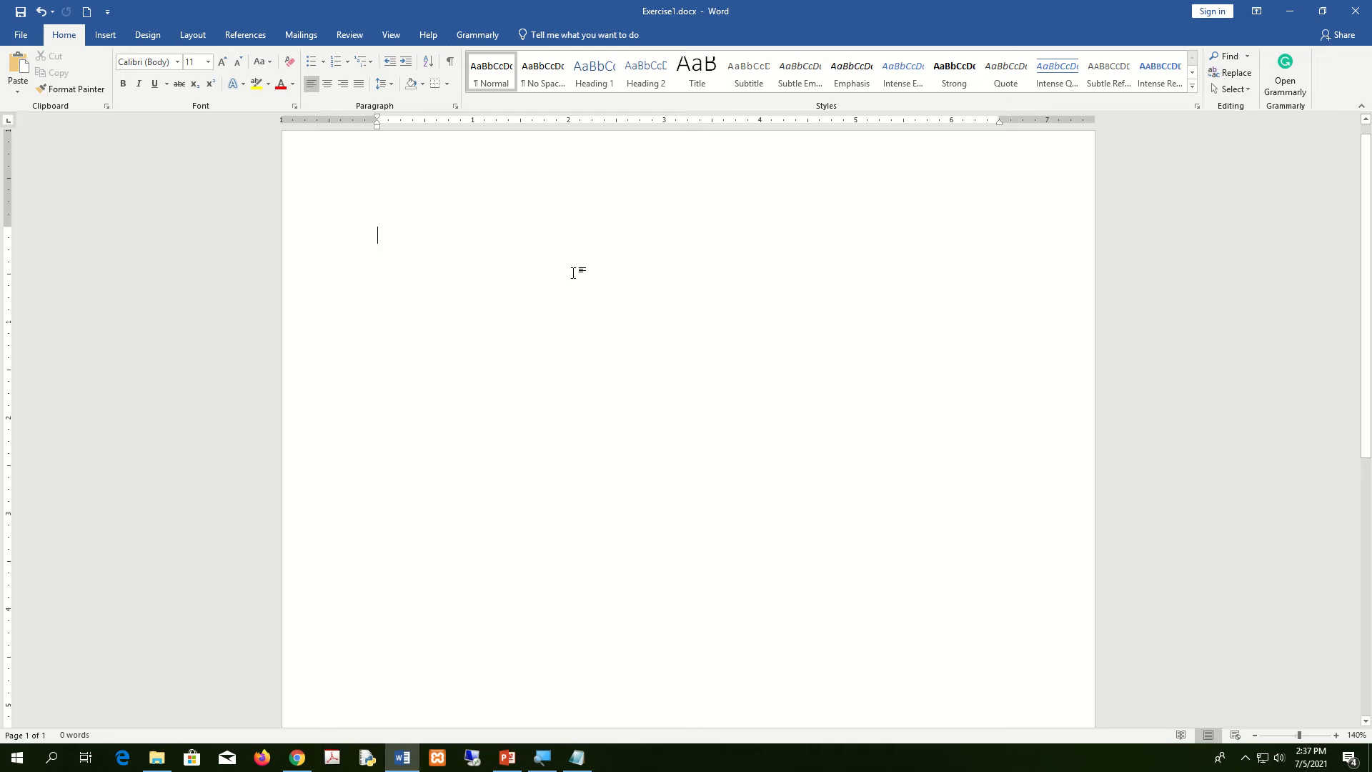
pyautogui.write('Word Processing refers to the act of using a computer to create, edit, save and print documents.')
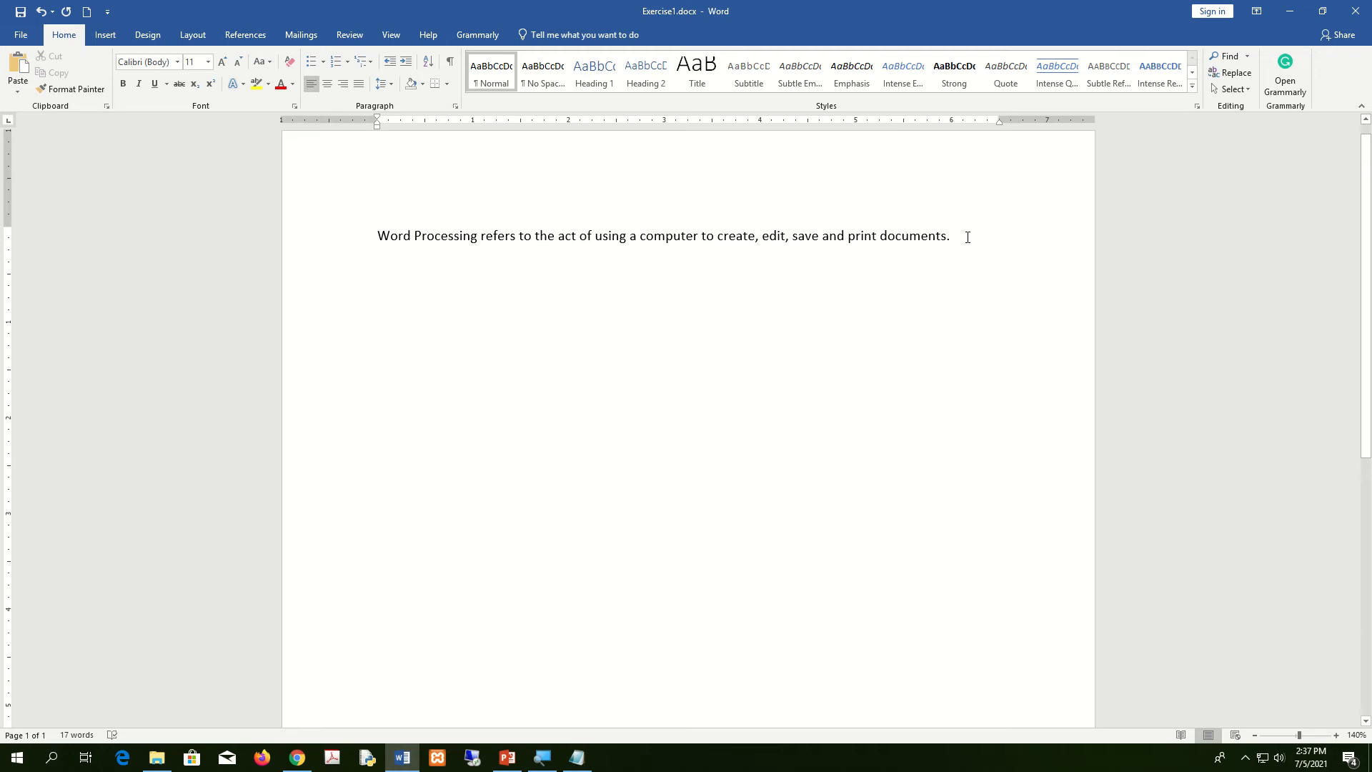
pyautogui.press('Return')
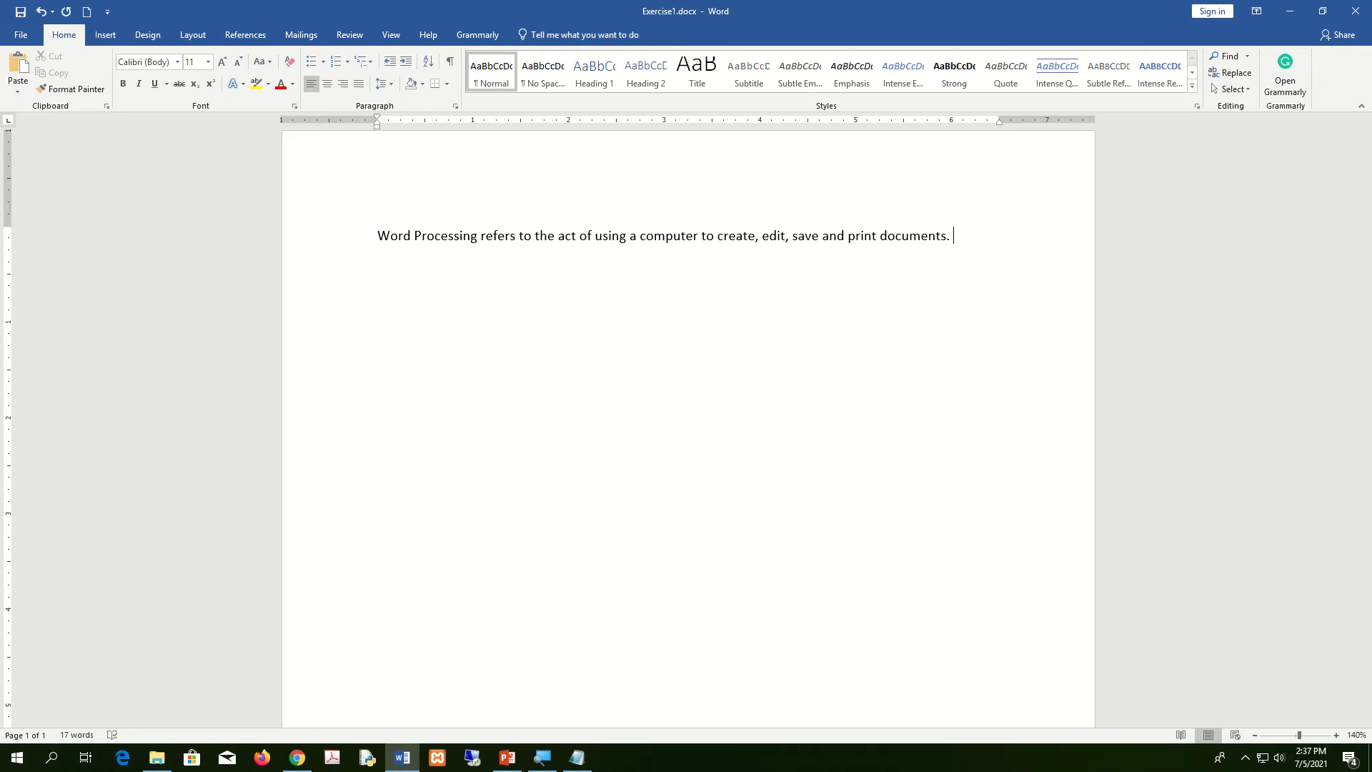
# Continue the paragraph with the words "in order to do this", correcting mistakes while writing
pyautogui.write('In')
pyautogui.press('BackSpace')
pyautogui.press('BackSpace')
pyautogui.write('in order')
pyautogui.press('BackSpace')
pyautogui.press('BackSpace')
pyautogui.press('BackSpace')
pyautogui.press('BackSpace')
pyautogui.press('BackSpace')
pyautogui.write('order')
pyautogui.press('BackSpace')
pyautogui.press('BackSpace')
pyautogui.press('BackSpace')
pyautogui.press('BackSpace')
pyautogui.write('o')
pyautogui.press('BackSpace')
pyautogui.write('rder to do this')
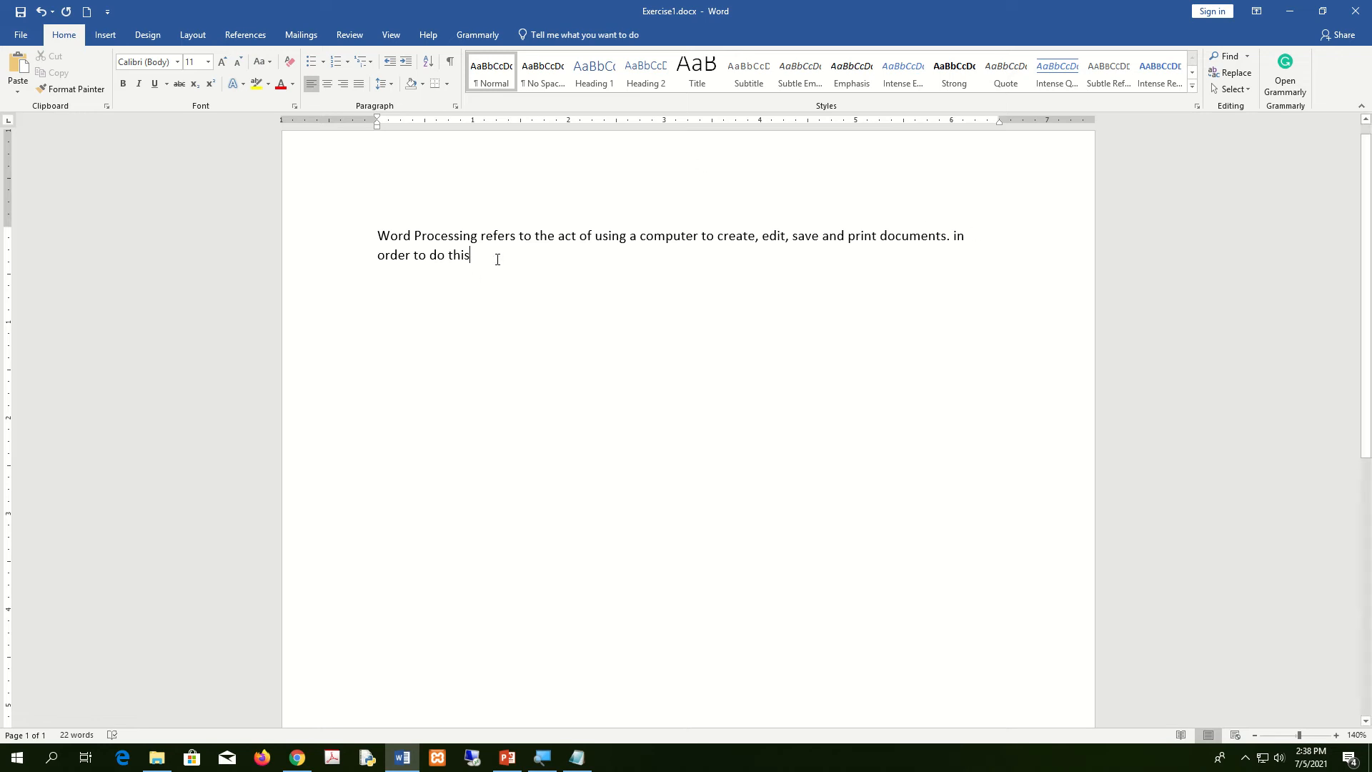
# Replace the typed text with =rand(5,6) and generate the sample paragraphs from it
pyautogui.moveTo(496, 255); pyautogui.dragTo(328, 243)
pyautogui.press('Delete')
pyautogui.write('=')
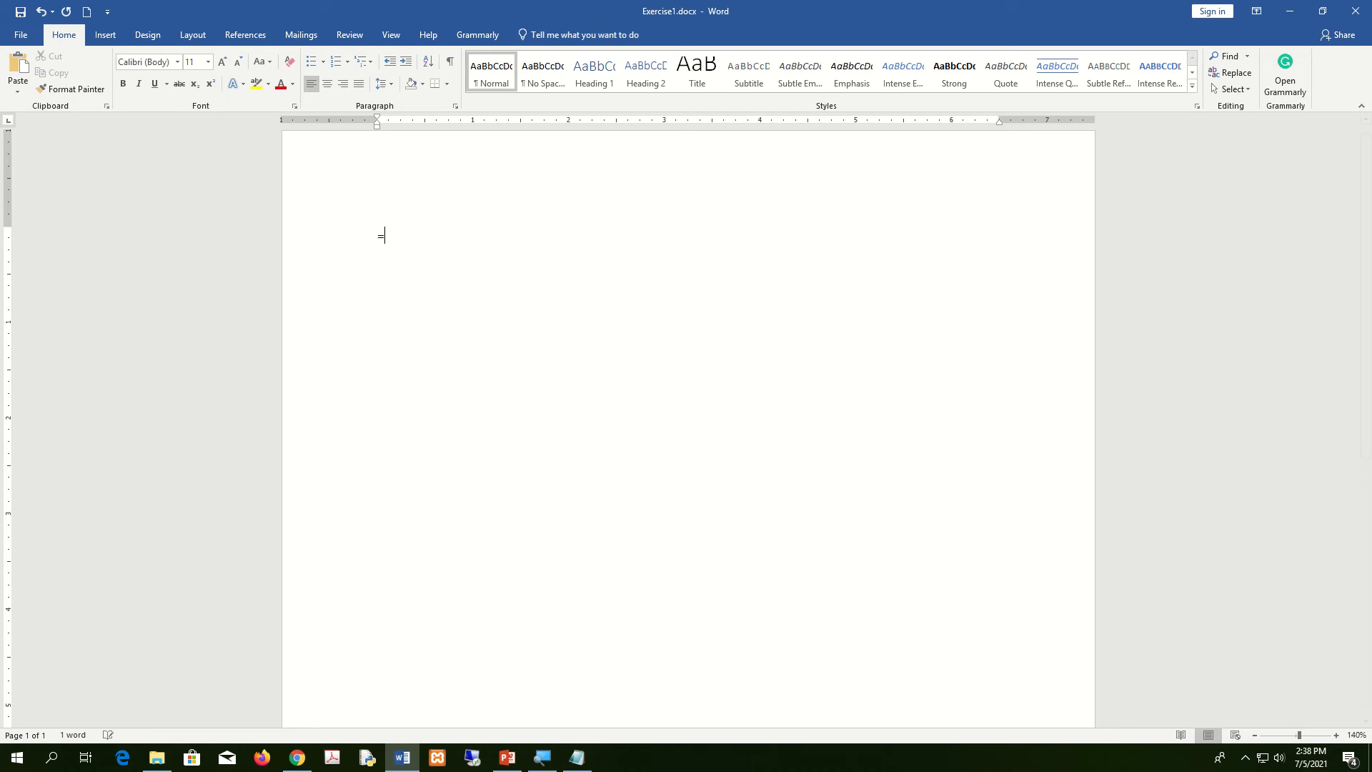
pyautogui.write('rand(2')
pyautogui.press('BackSpace')
pyautogui.write('5,6)')
pyautogui.press('Return')
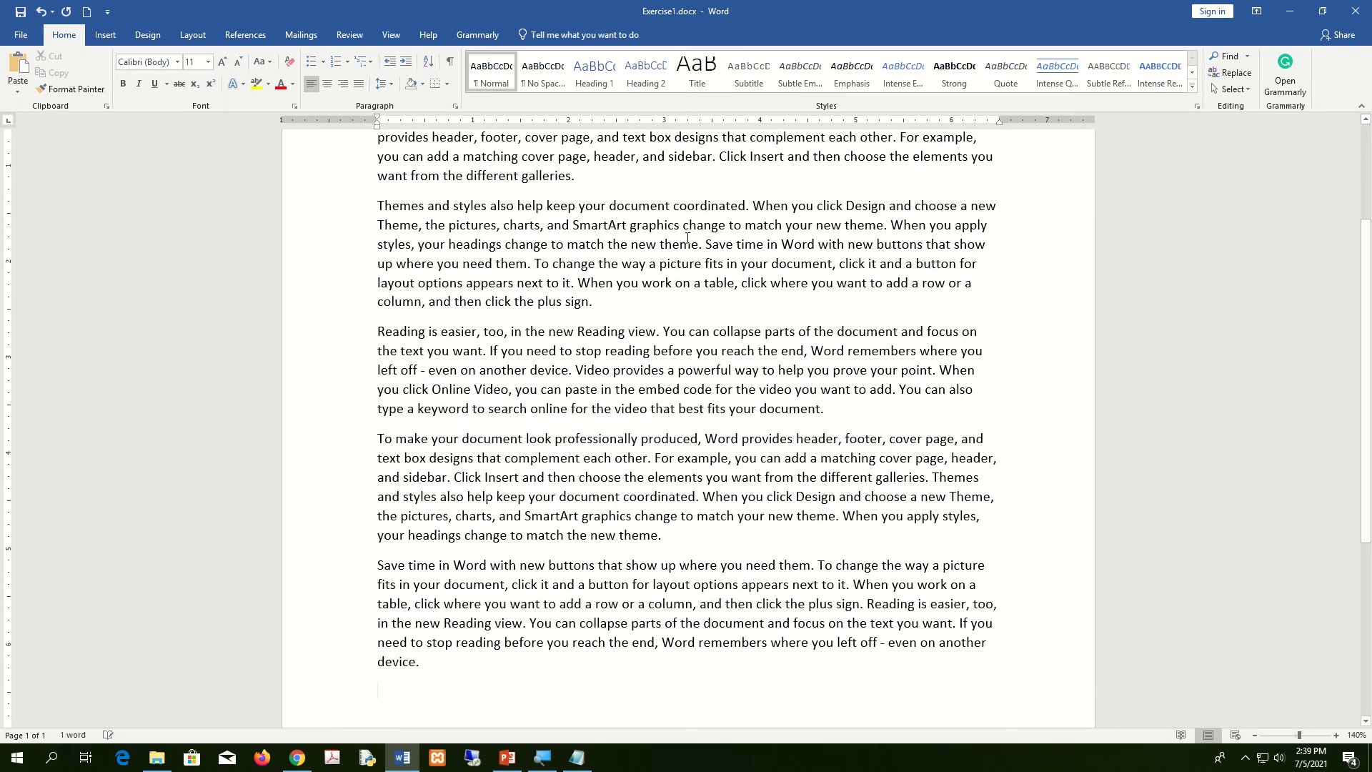
# Look over the generated sample text and highlight its first three paragraphs
pyautogui.scroll(-3, 692, 238)
pyautogui.scroll(1, 693, 238)
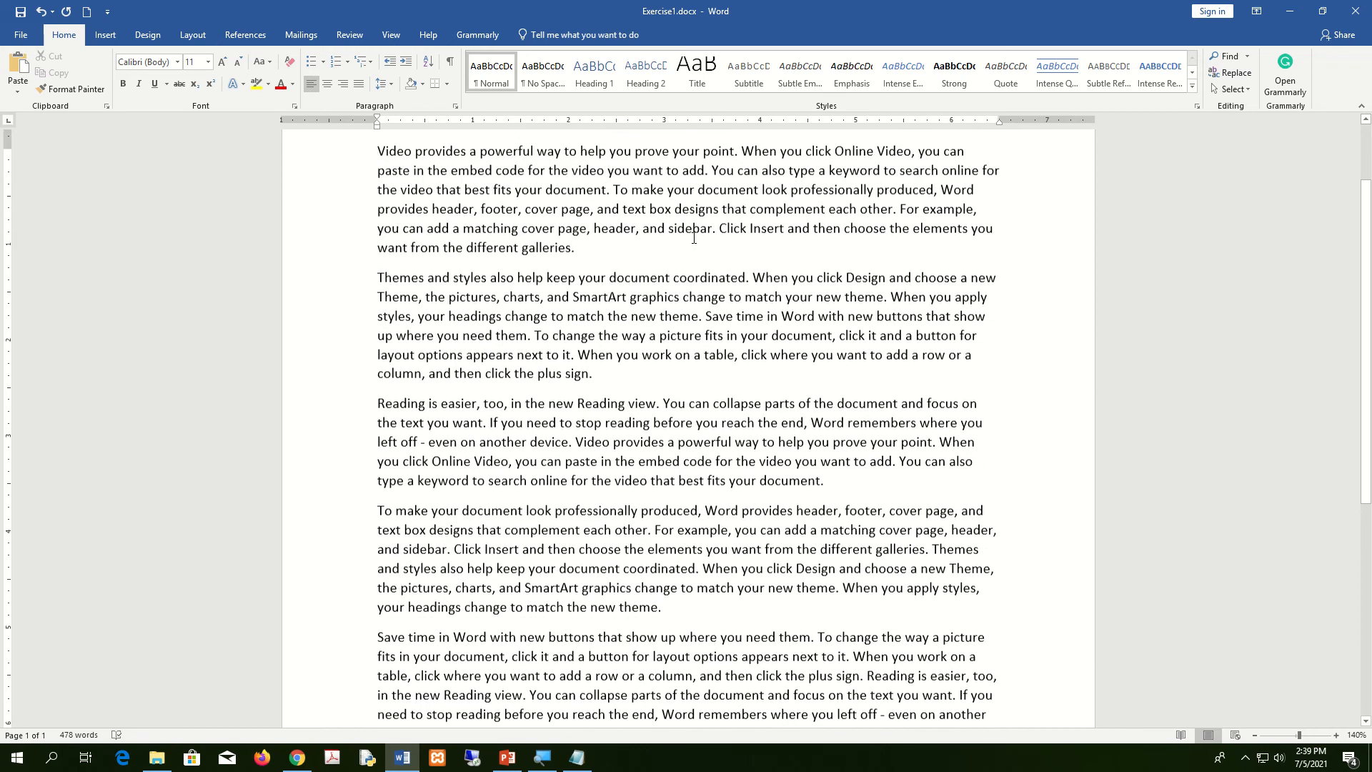
pyautogui.scroll(-2, 694, 238)
pyautogui.scroll(-1, 694, 238)
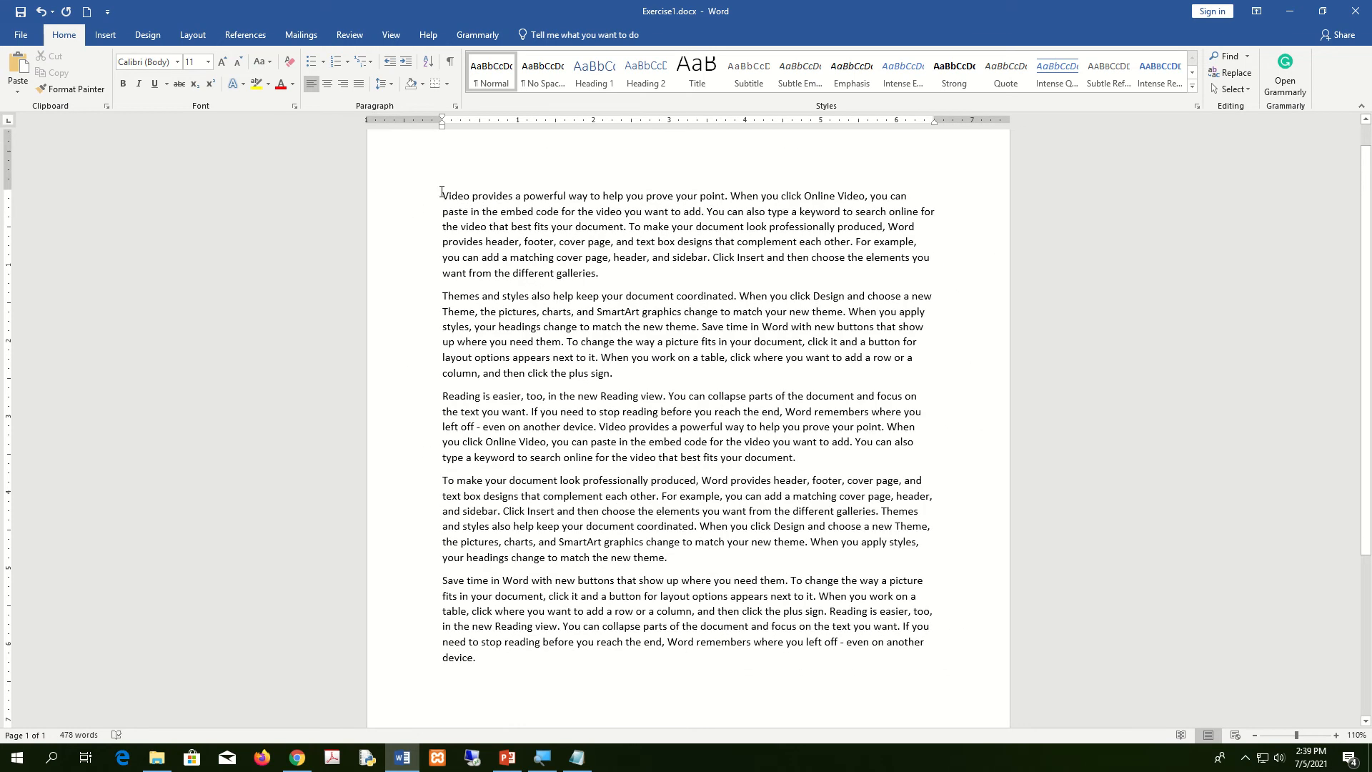
pyautogui.moveTo(442, 194); pyautogui.dragTo(821, 467)
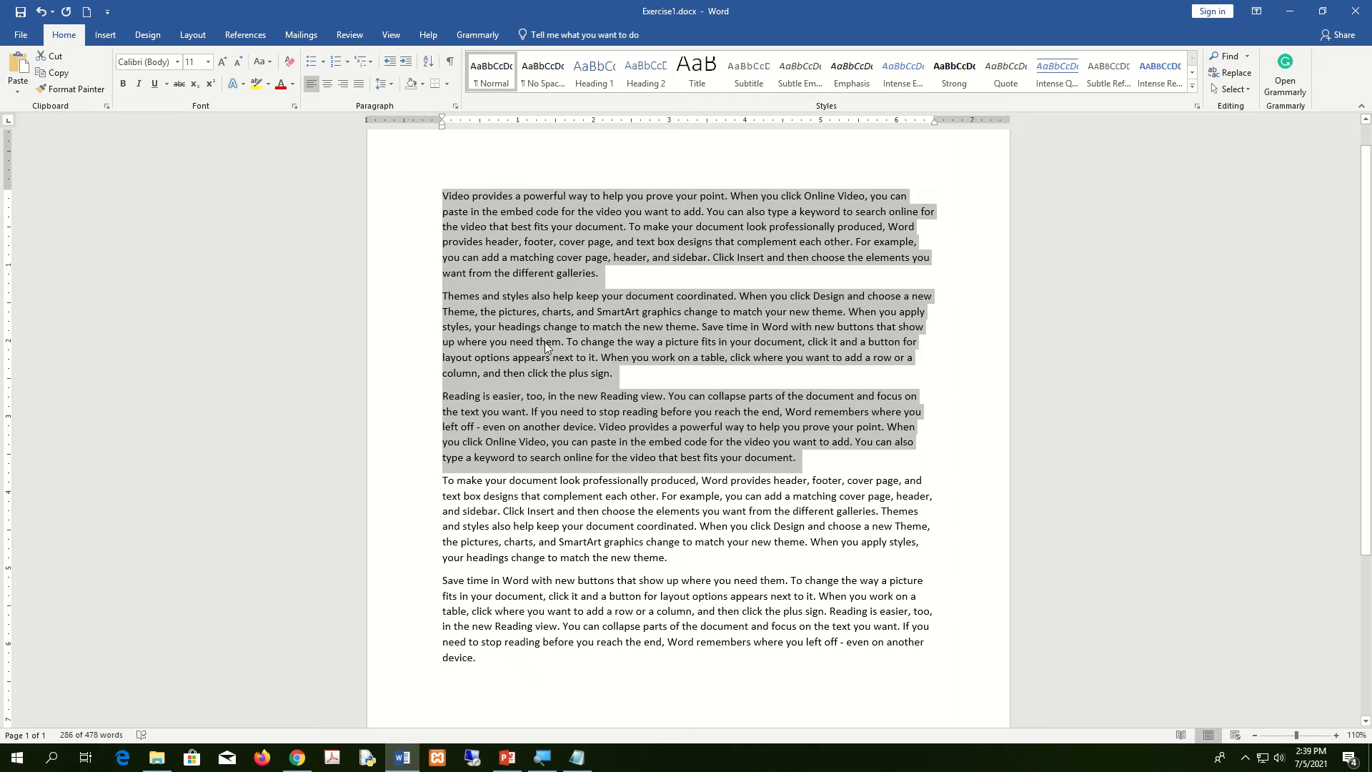
# Undo the text generation, highlight the 5 and the 6 in =rand(5,6), and generate the sample paragraphs again
pyautogui.hotkey('ctrl', 'z')
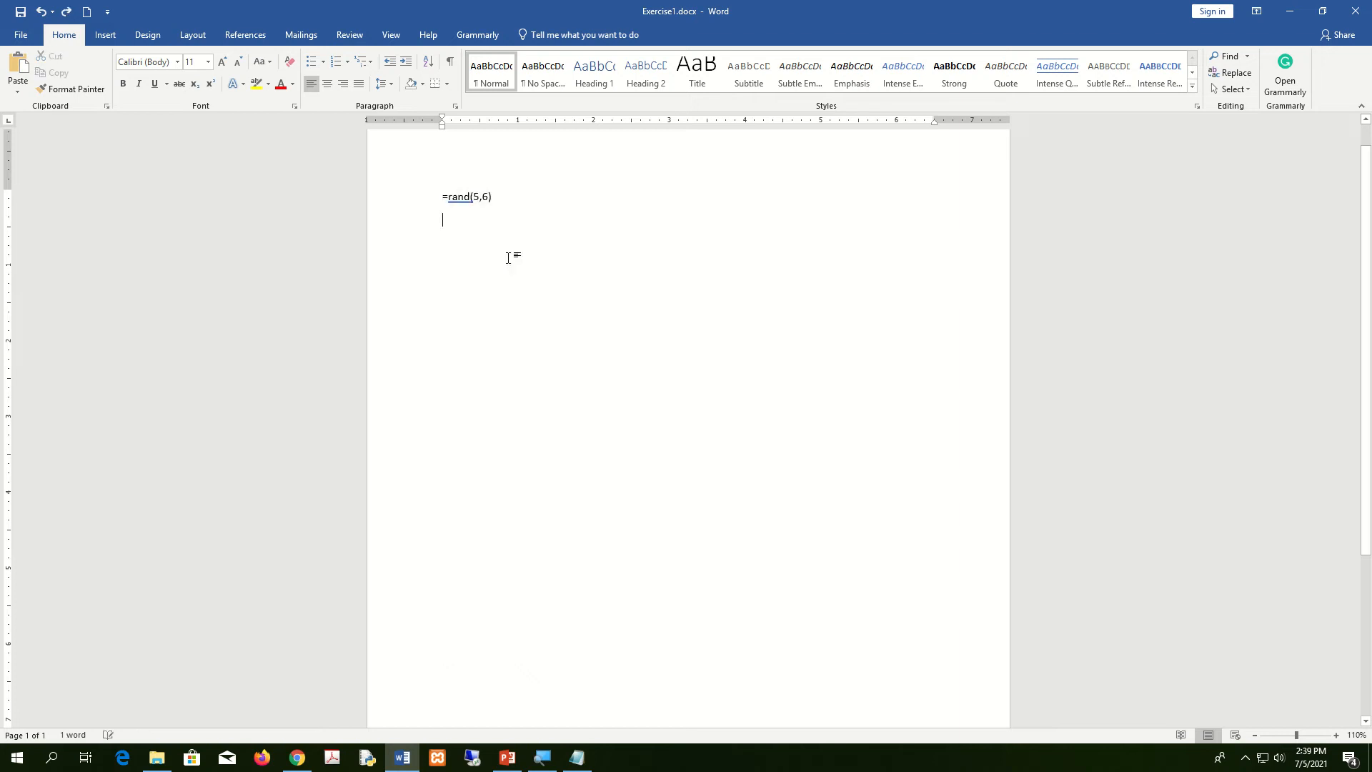
pyautogui.scroll(2, 488, 207)
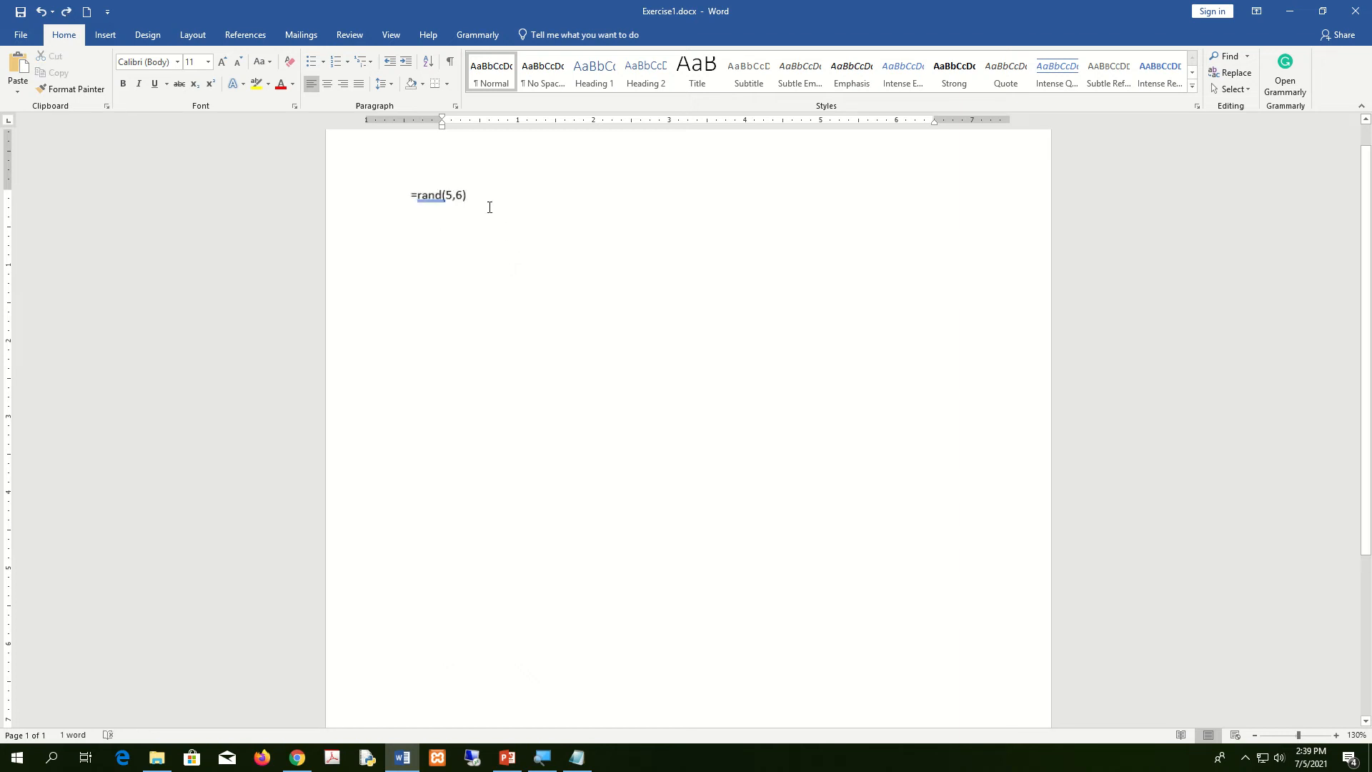
pyautogui.doubleClick(437, 195)
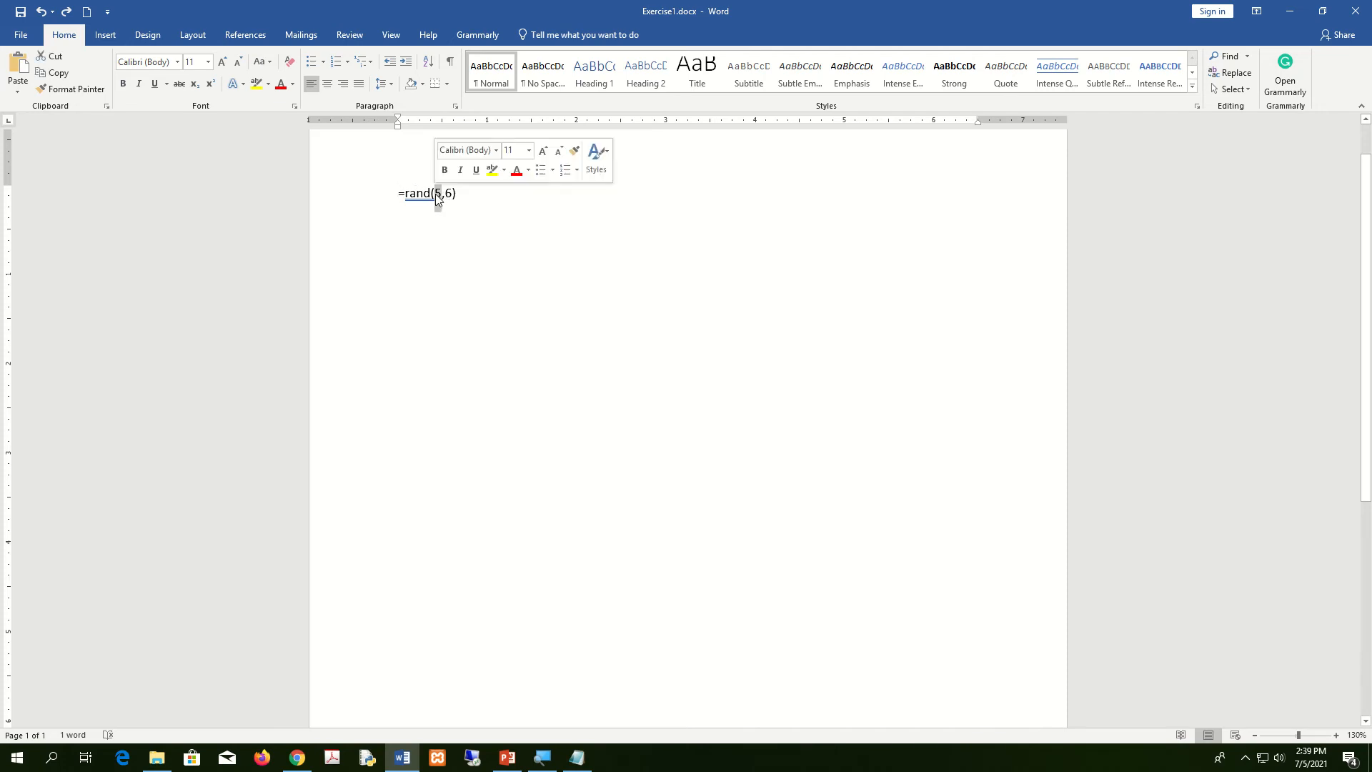
pyautogui.doubleClick(449, 193)
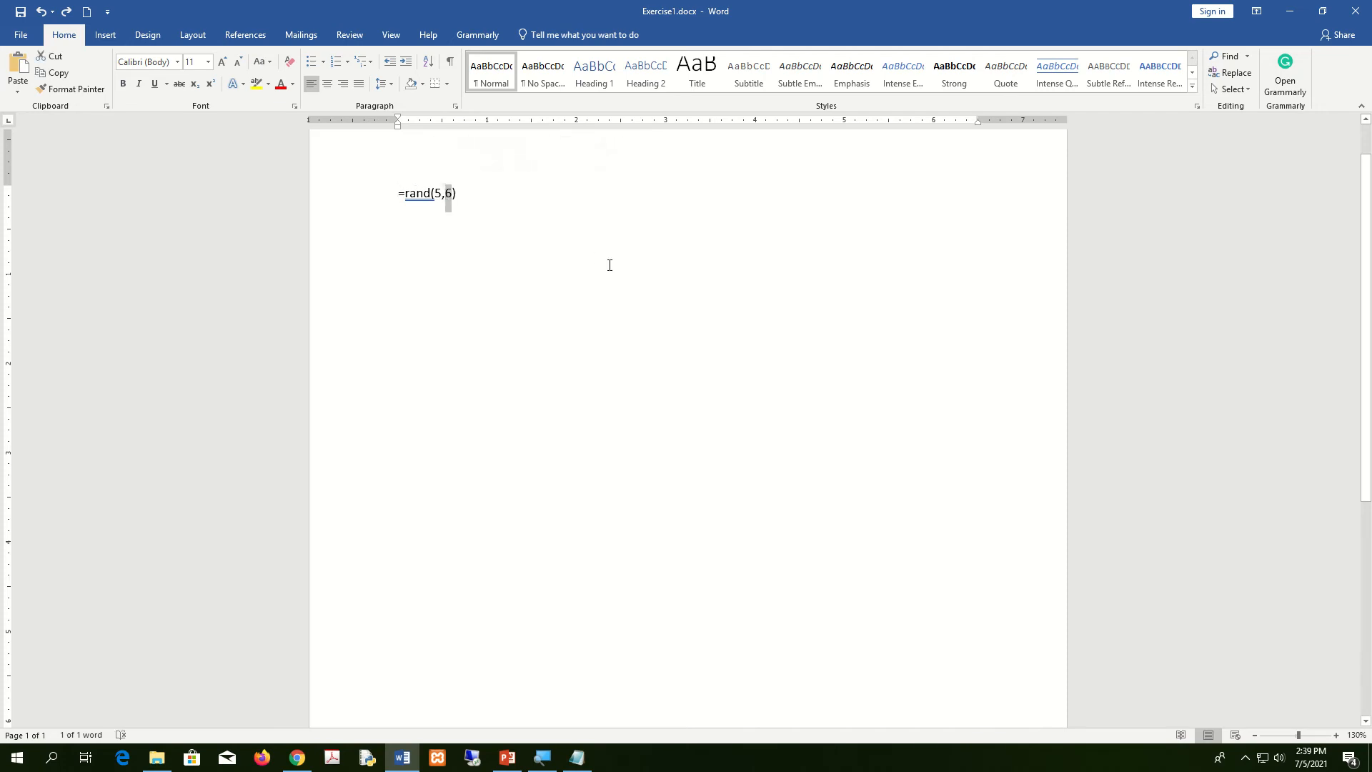
pyautogui.click(494, 196)
pyautogui.press('Return')
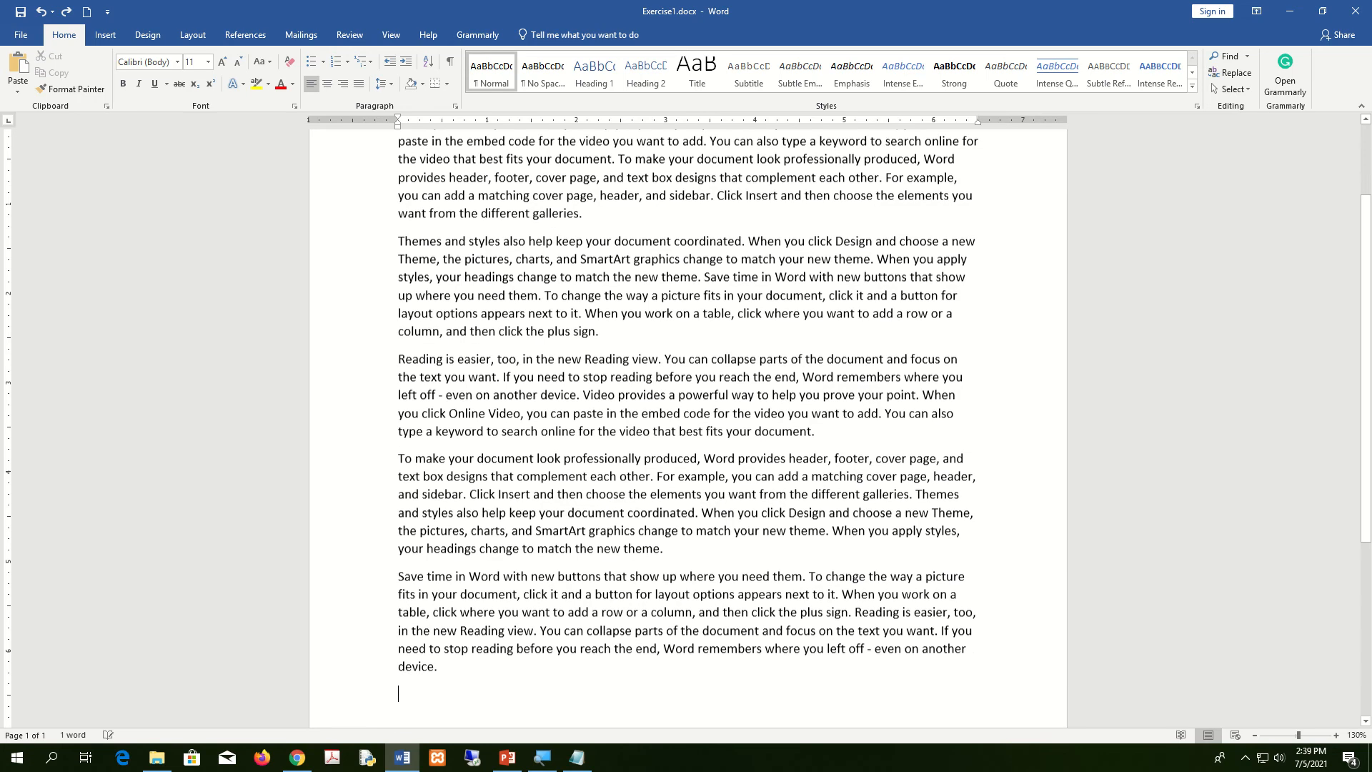
# Place the insertion point at the end of the first paragraph's first line, and at the end of that paragraph
pyautogui.scroll(3, 640, 286)
pyautogui.keyDown('ctrl'); pyautogui.scroll(1, 640, 286); pyautogui.keyUp('ctrl')
pyautogui.keyDown('ctrl'); pyautogui.scroll(2, 640, 286); pyautogui.keyUp('ctrl')
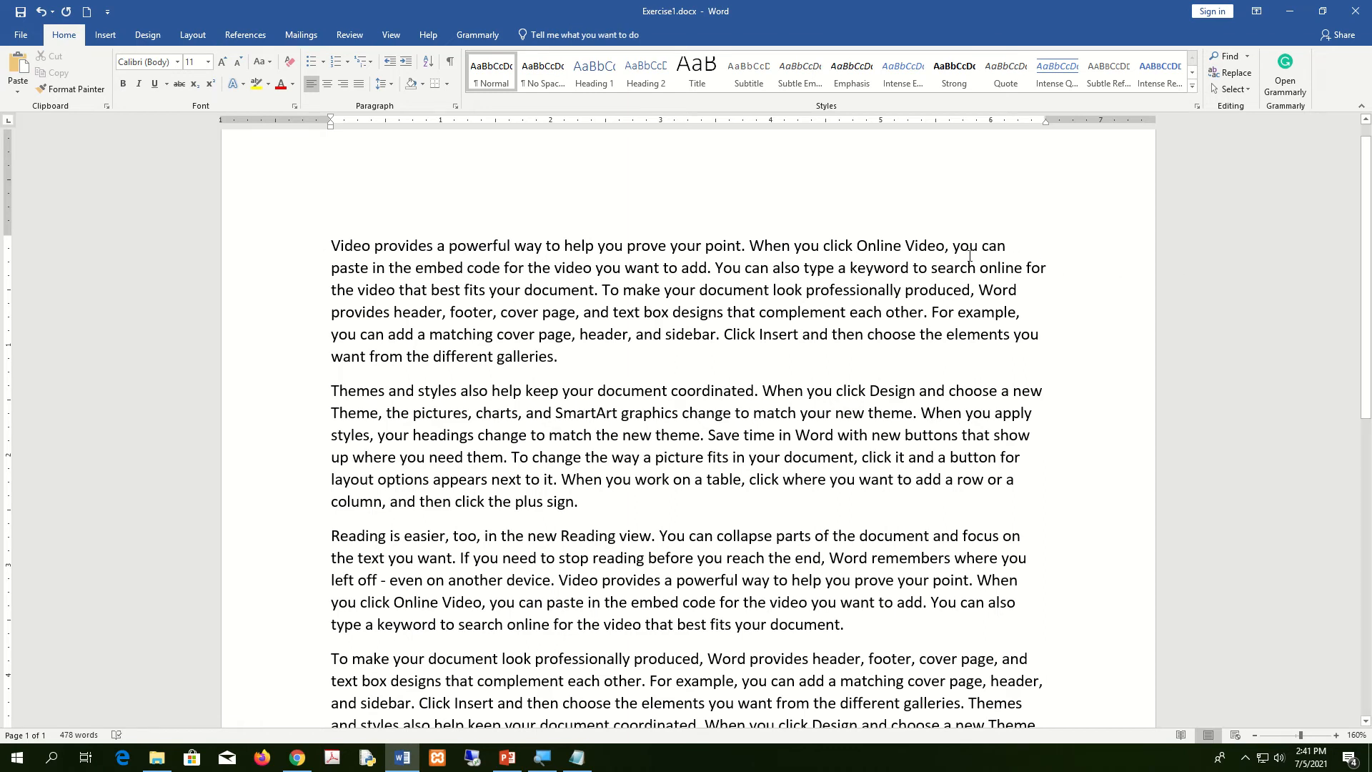
pyautogui.click(1020, 243)
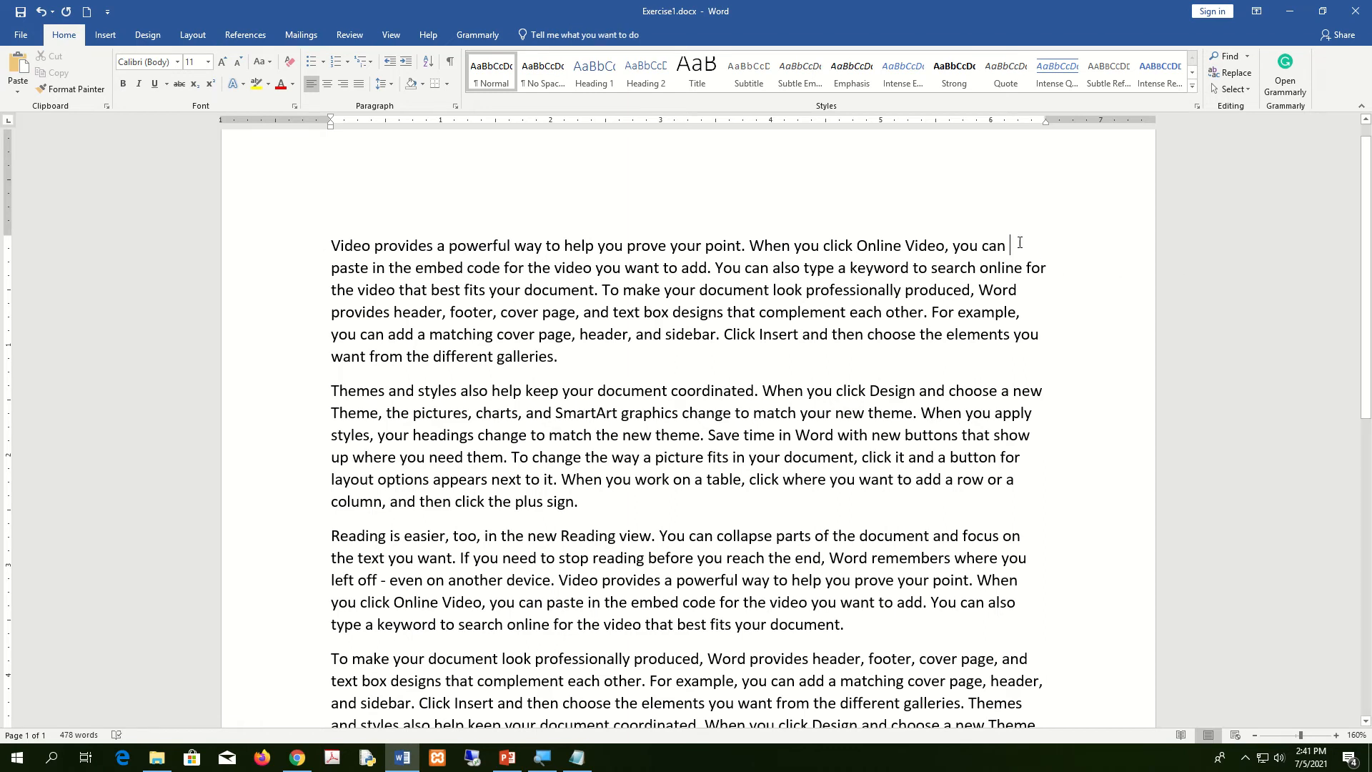
pyautogui.click(560, 359)
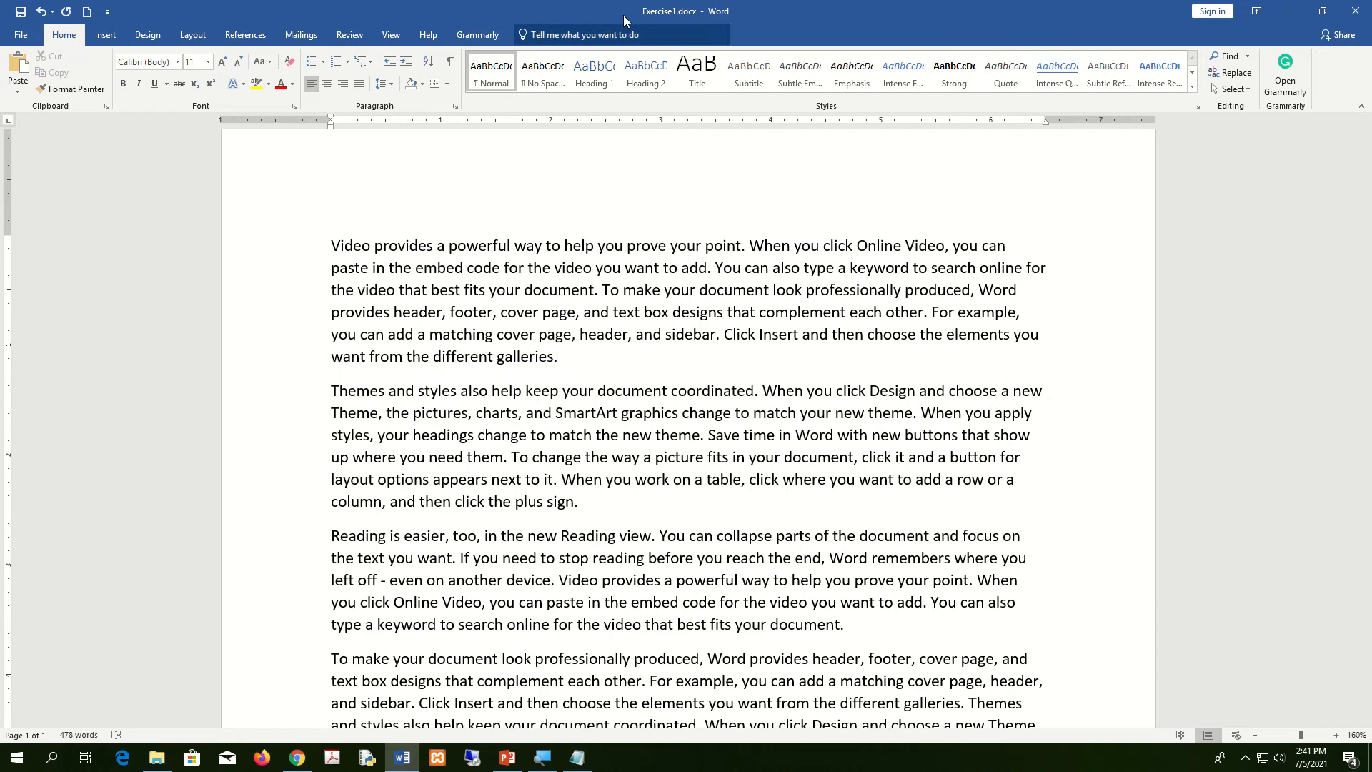
# Select the first paragraph's text from its second line onward, deselect it, and select from that paragraph's end into the second paragraph
pyautogui.moveTo(662, 3)
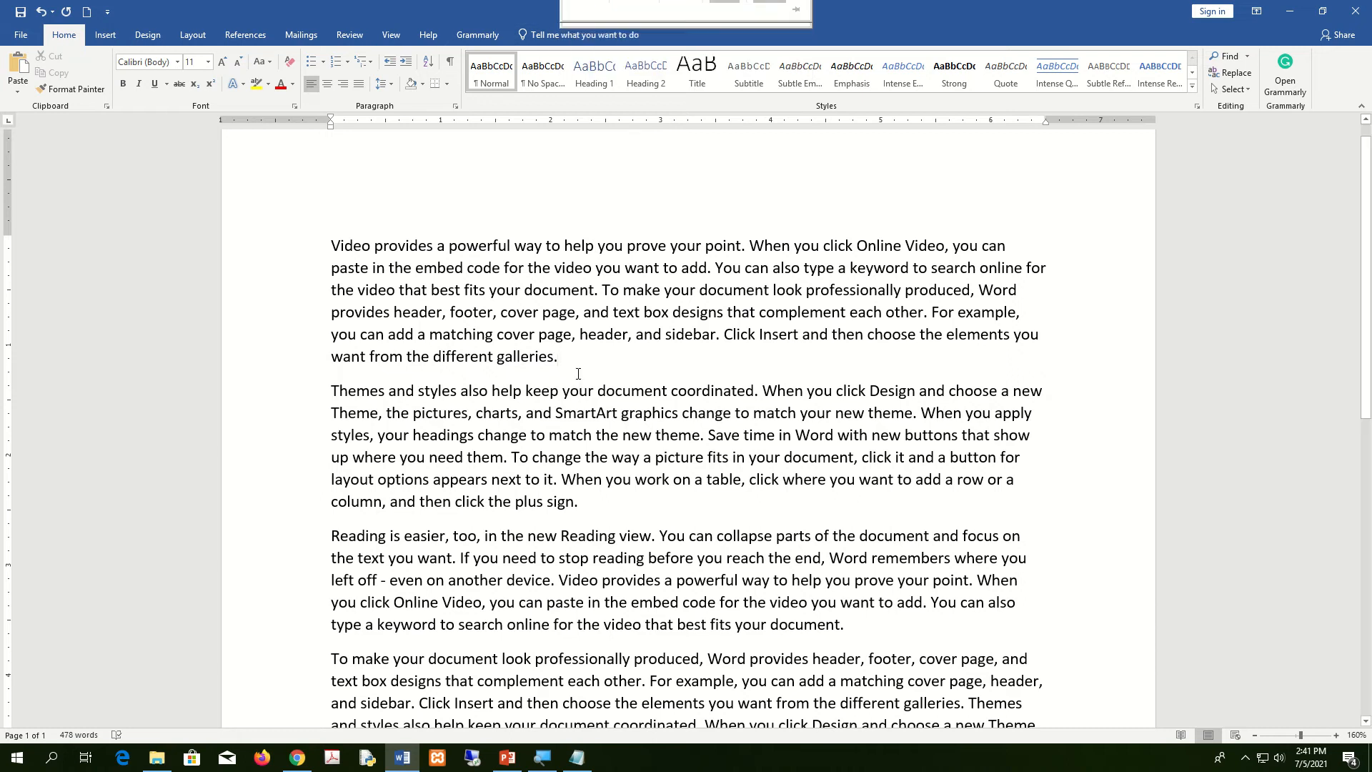
pyautogui.moveTo(562, 361); pyautogui.dragTo(348, 277)
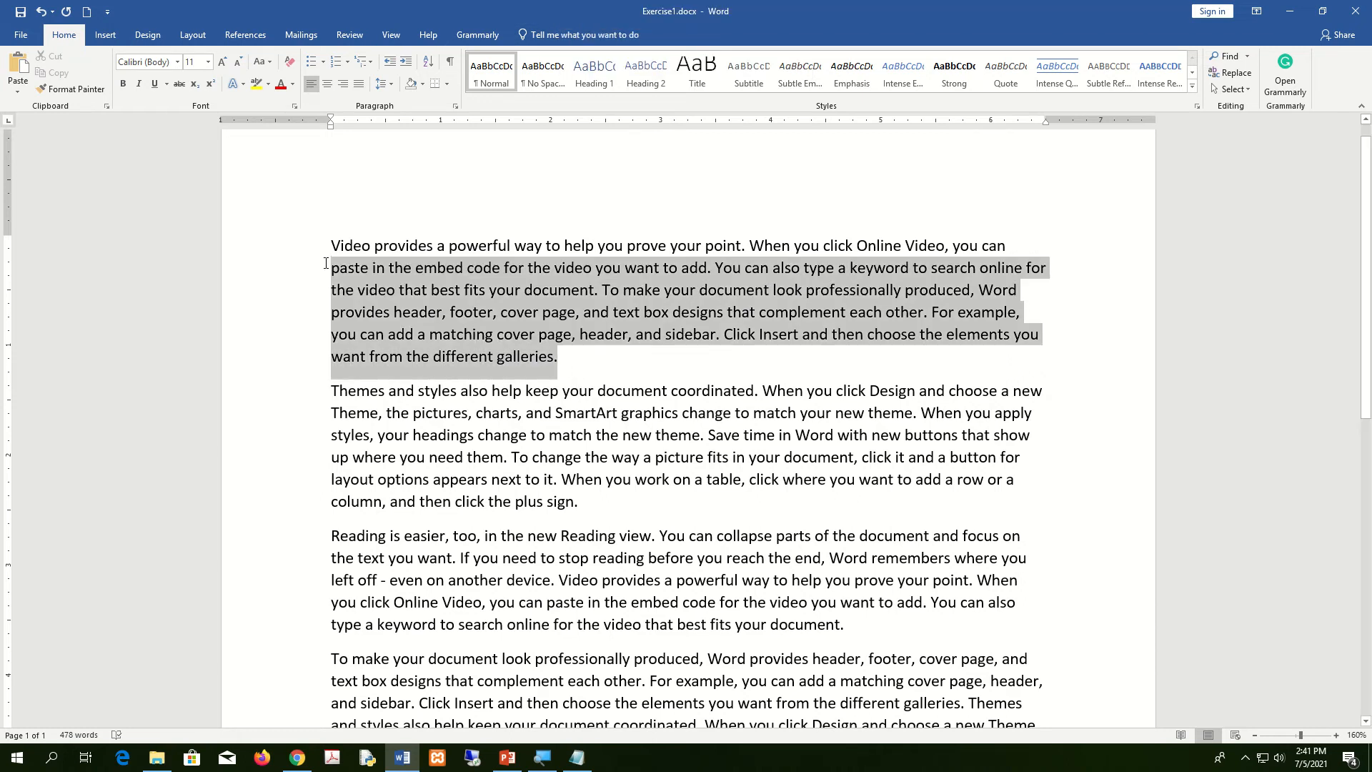
pyautogui.click(415, 390)
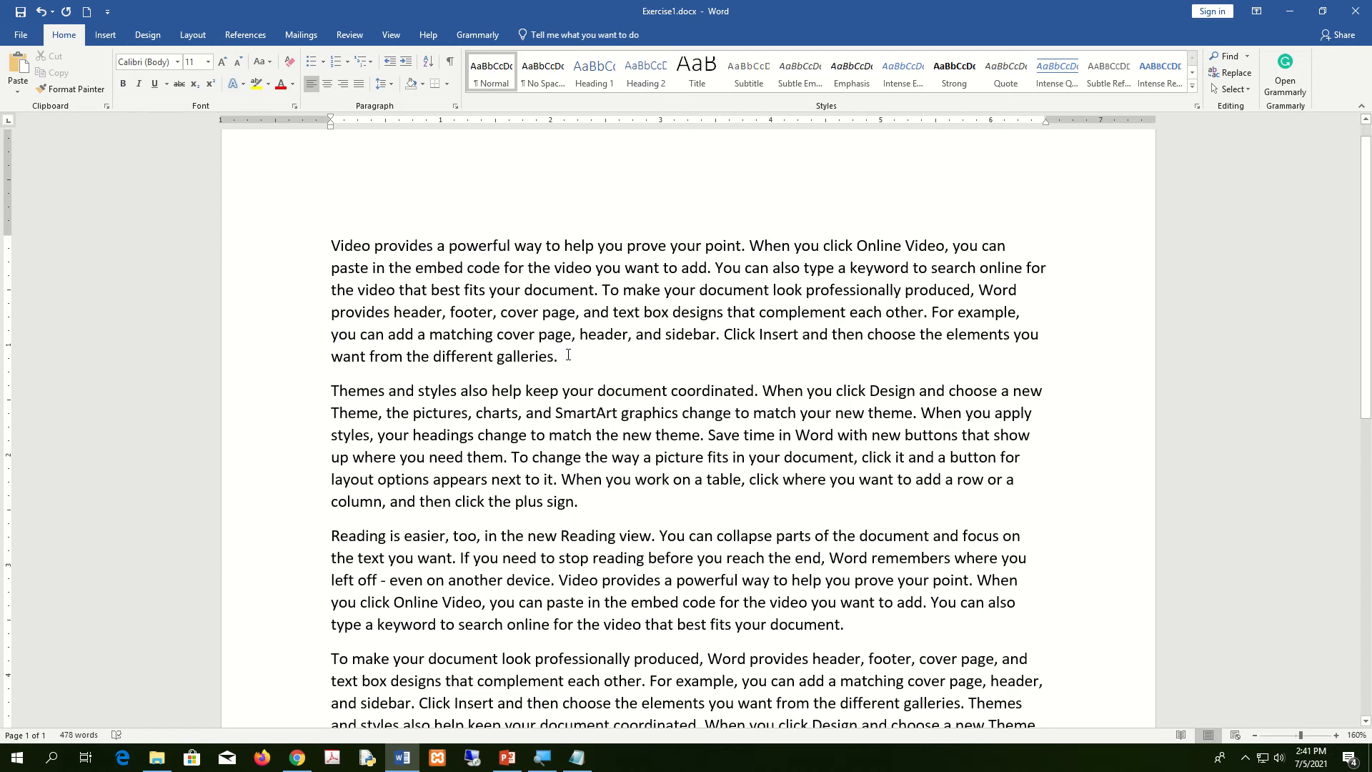
pyautogui.moveTo(568, 356); pyautogui.dragTo(603, 478)
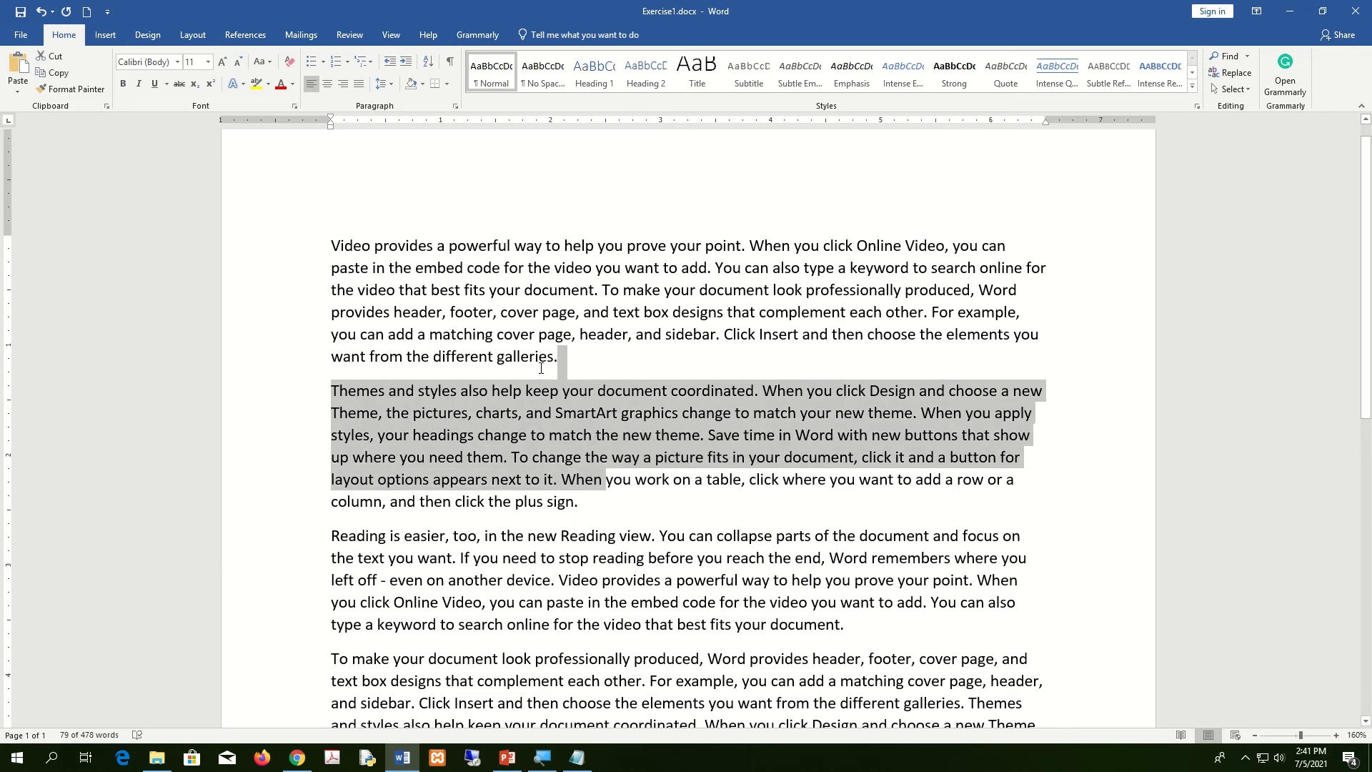
# Break the second paragraph into separate paragraphs before "a new Theme", before "When you apply styles" and before "new buttons"
pyautogui.click(575, 361)
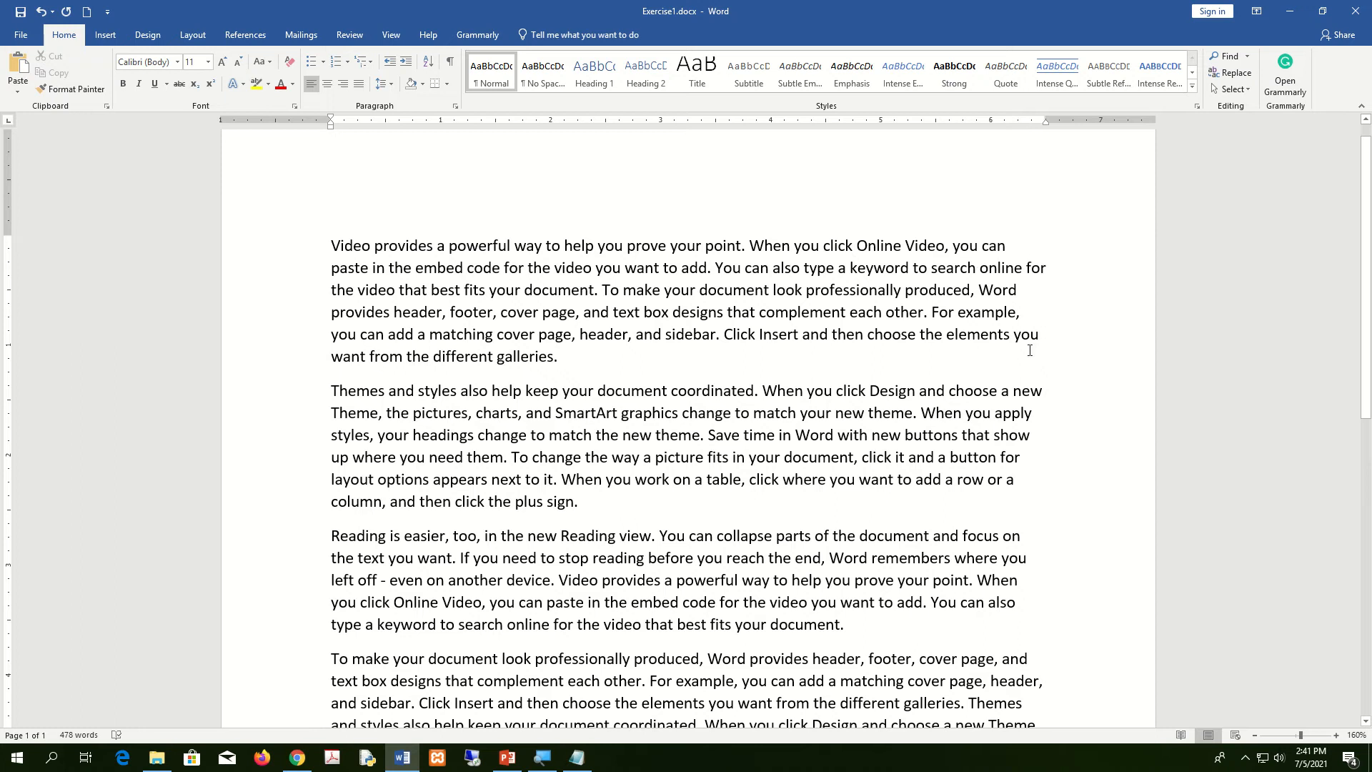
pyautogui.click(1002, 391)
pyautogui.press('Return')
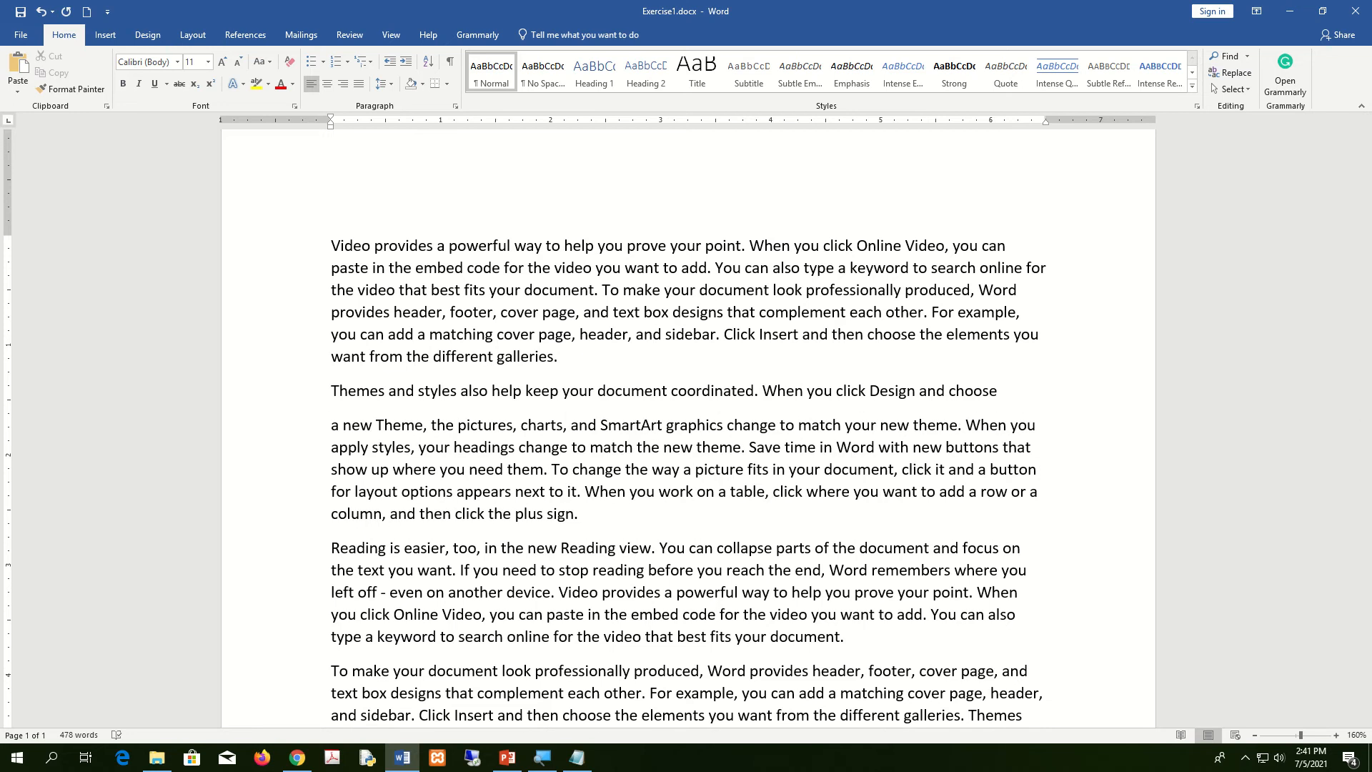
pyautogui.click(965, 426)
pyautogui.press('Return')
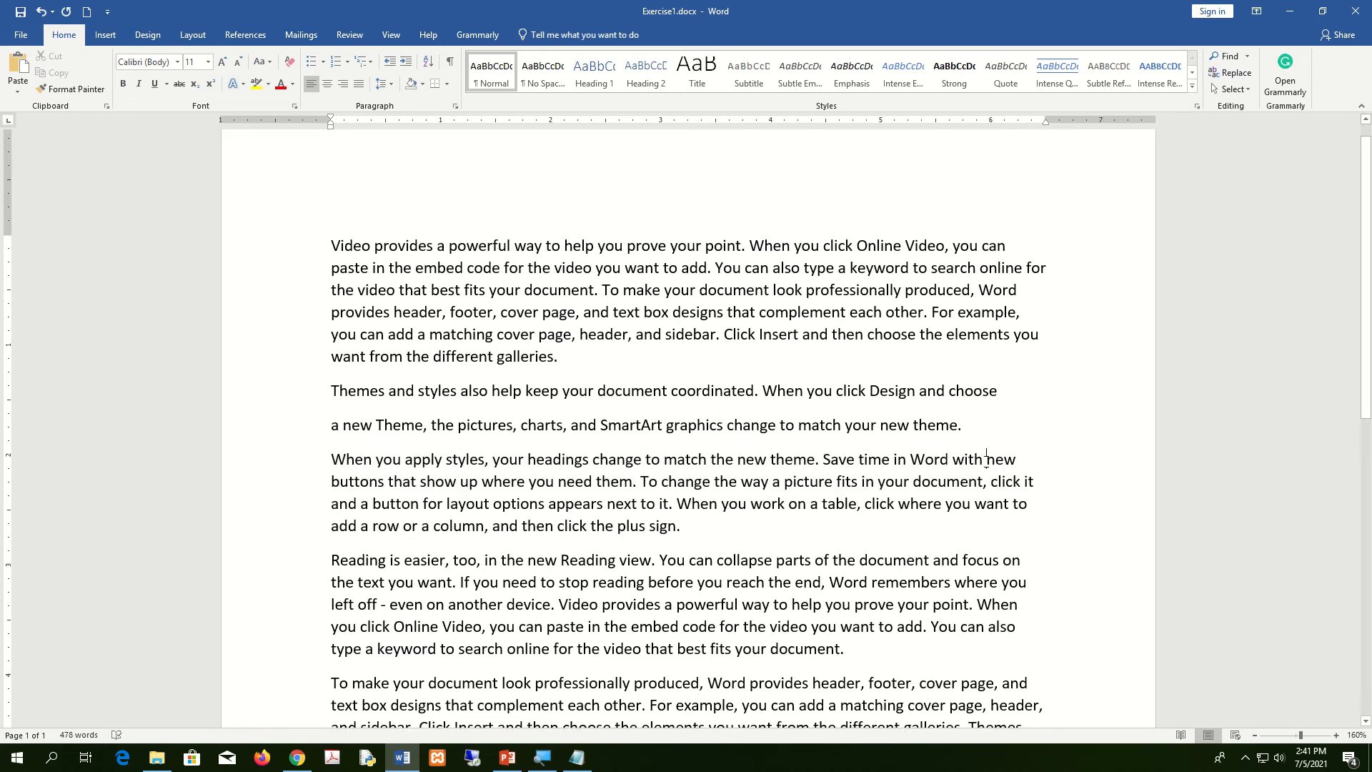
pyautogui.click(985, 459)
pyautogui.press('Return')
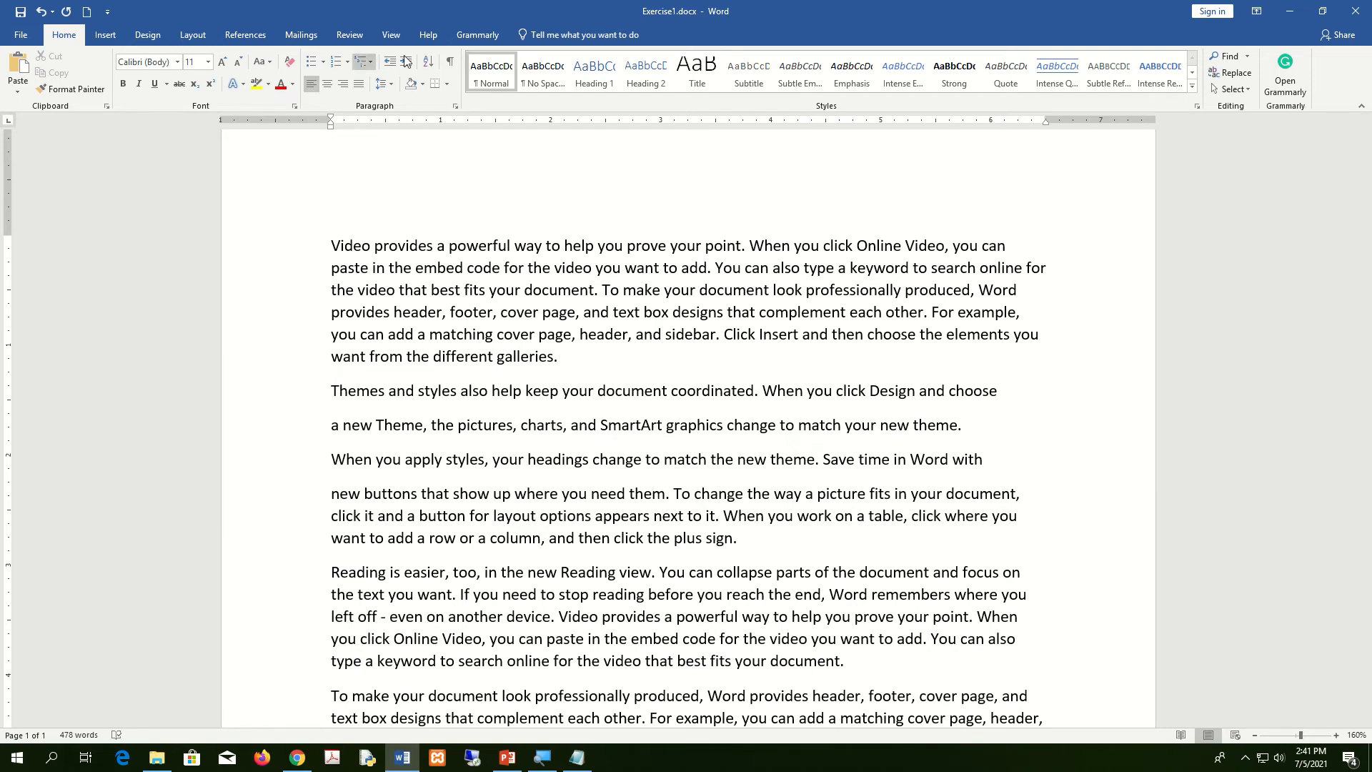
# Show the formatting marks and highlight the paragraph marks ending the first paragraph and the pieces of the split second paragraph
pyautogui.click(451, 62)
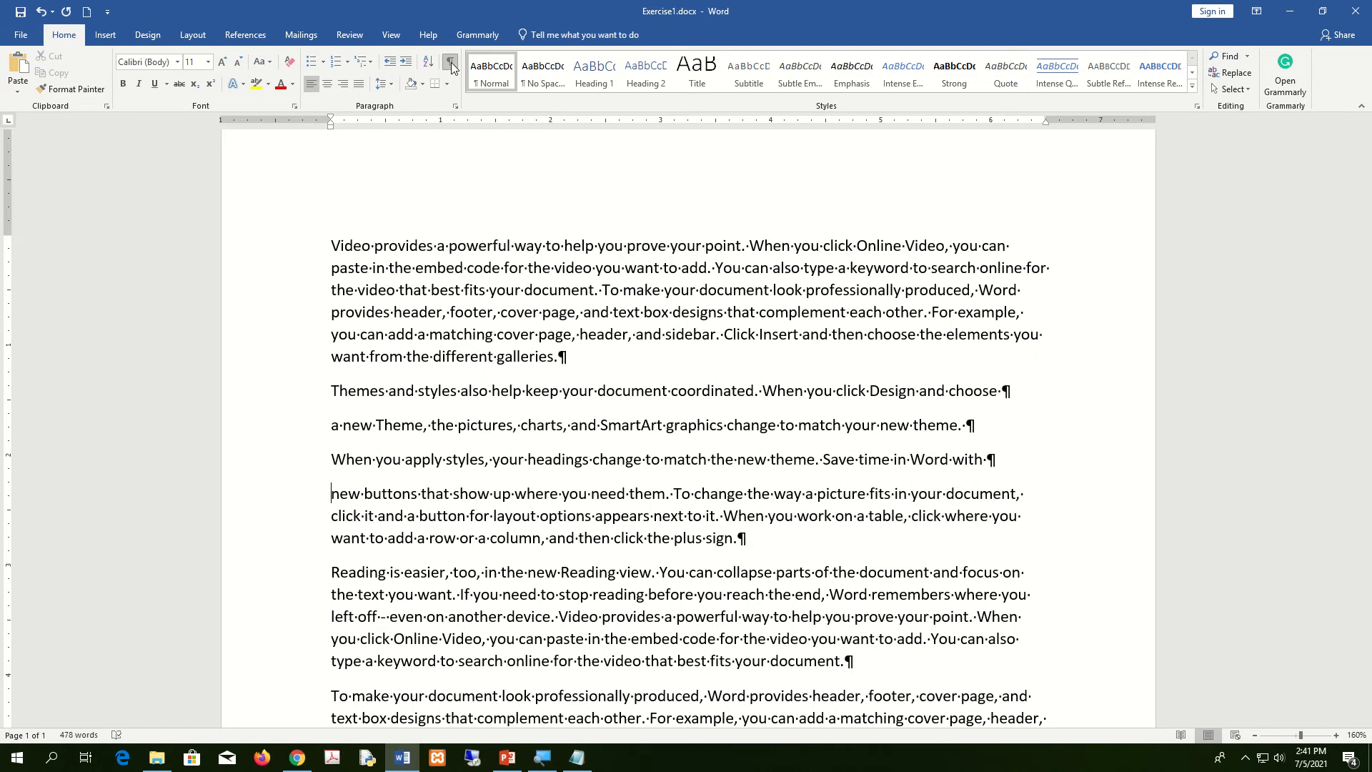
pyautogui.doubleClick(570, 356)
pyautogui.doubleClick(1012, 393)
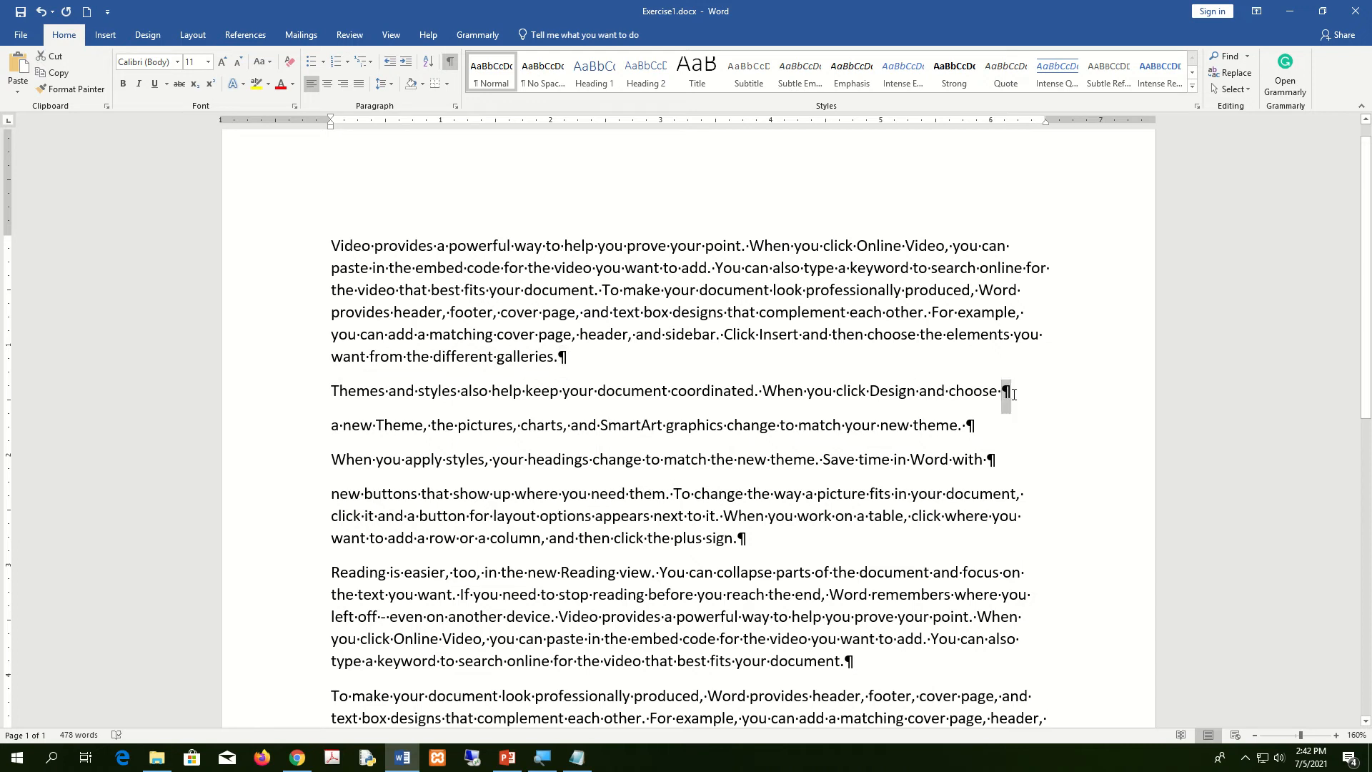
pyautogui.doubleClick(971, 427)
pyautogui.doubleClick(991, 459)
pyautogui.doubleClick(970, 431)
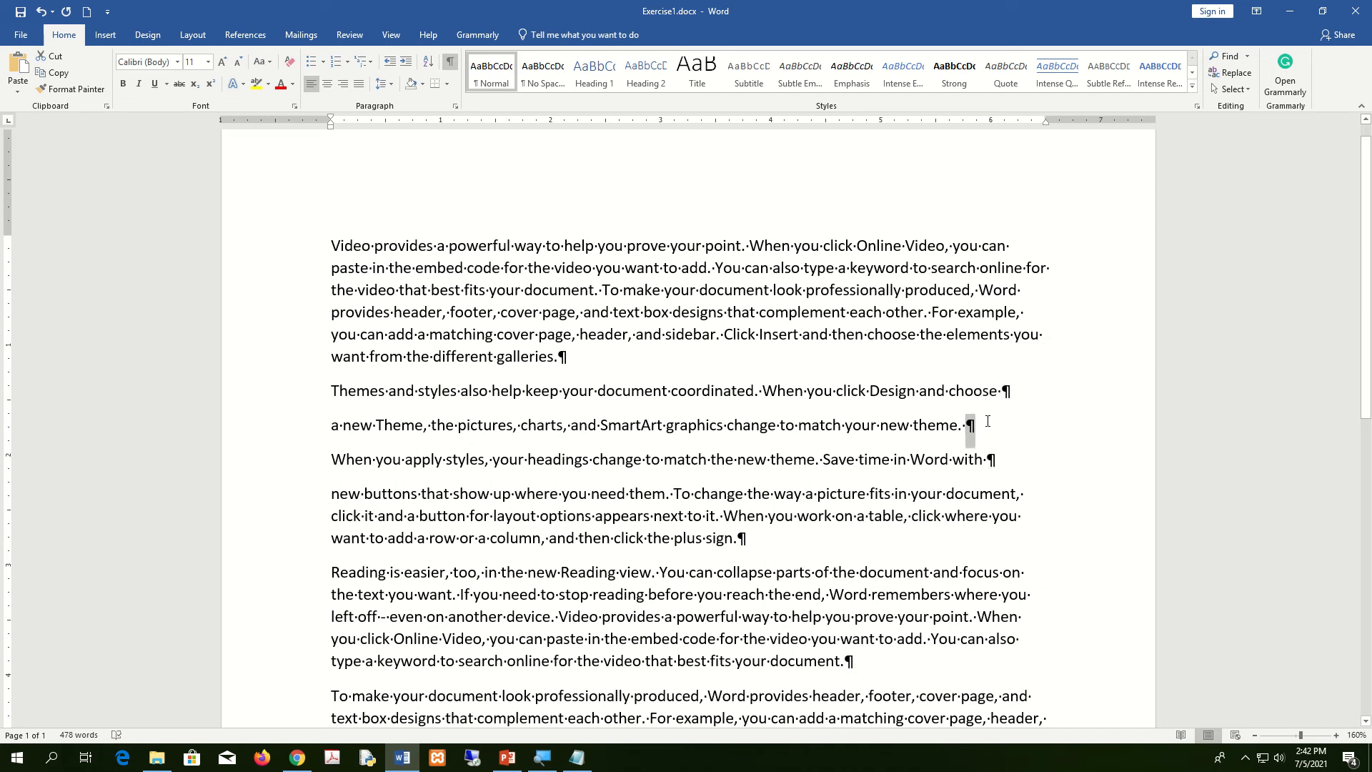
pyautogui.click(983, 462)
pyautogui.doubleClick(742, 540)
pyautogui.doubleClick(564, 357)
pyautogui.click(971, 435)
# Check the paragraph marks ending the "new buttons", "Reading is easier" and "To make your document" paragraphs
pyautogui.scroll(-3, 737, 361)
pyautogui.scroll(2, 574, 295)
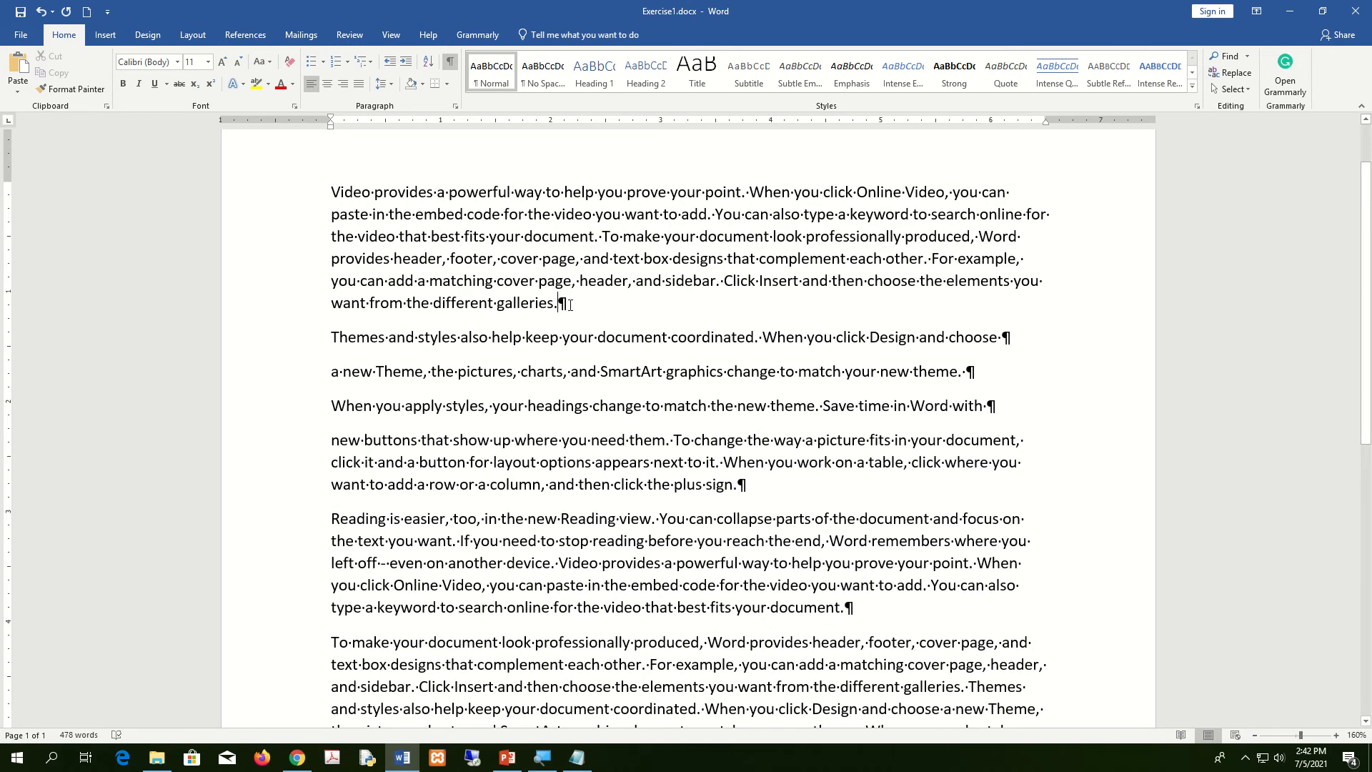
pyautogui.moveTo(738, 490); pyautogui.dragTo(747, 490)
pyautogui.scroll(-3, 850, 532)
pyautogui.moveTo(846, 501); pyautogui.dragTo(855, 502)
pyautogui.scroll(-3, 764, 554)
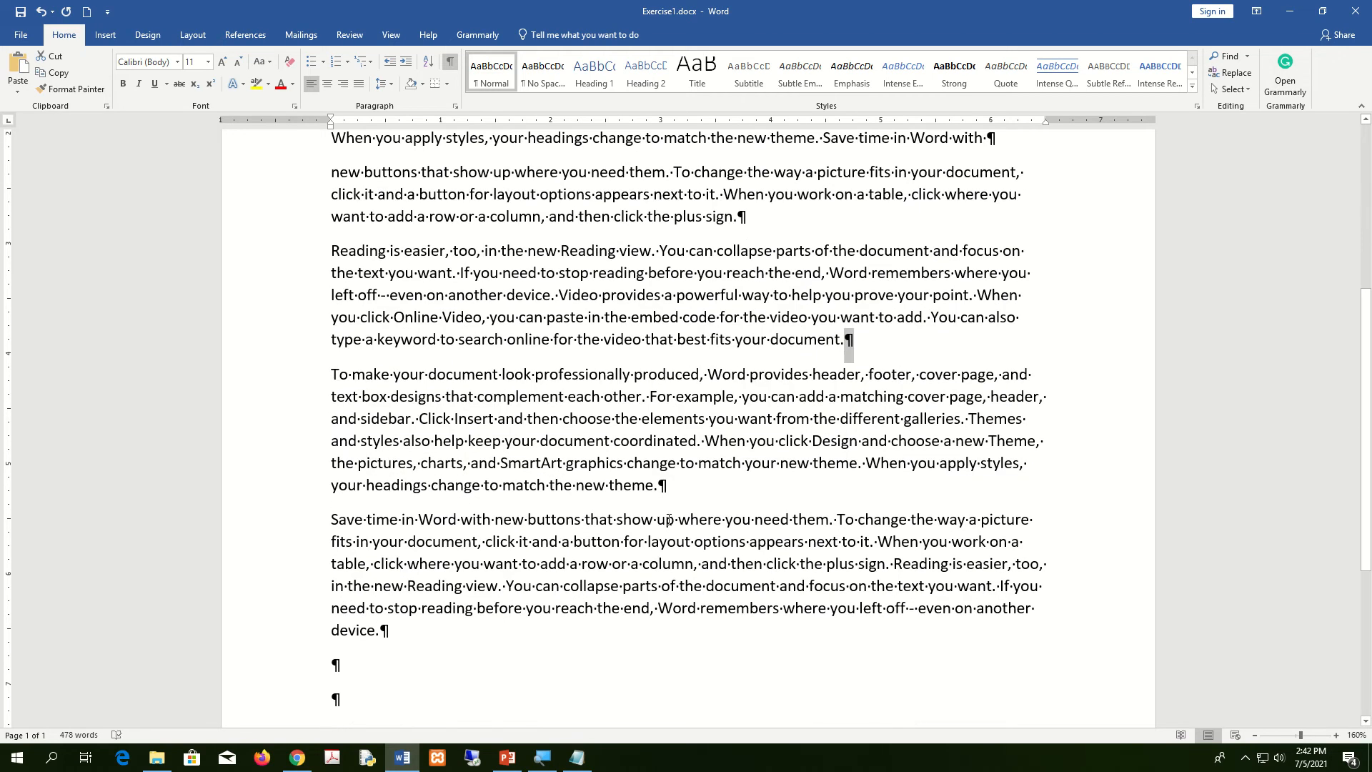
pyautogui.click(659, 486)
# Point out the wrapped line ends without paragraph marks in the "Reading is easier" and "To make your document" paragraphs
pyautogui.click(1032, 256)
pyautogui.click(1032, 254)
pyautogui.click(1032, 326)
pyautogui.click(1049, 379)
pyautogui.click(1054, 436)
pyautogui.click(1055, 389)
# Delete the paragraph marks after "choose", "new theme." and "Word with" to rejoin the second paragraph
pyautogui.scroll(2, 704, 229)
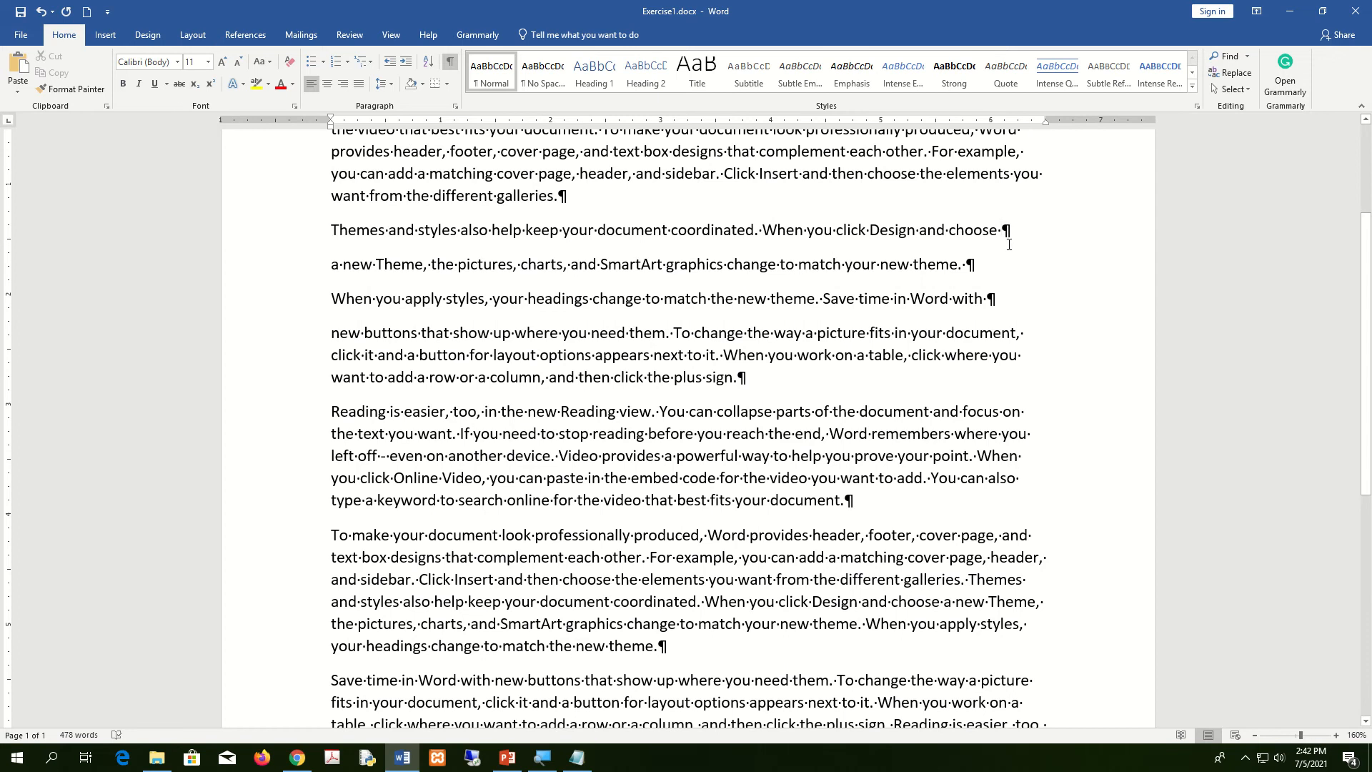
pyautogui.click(1003, 229)
pyautogui.press('Delete')
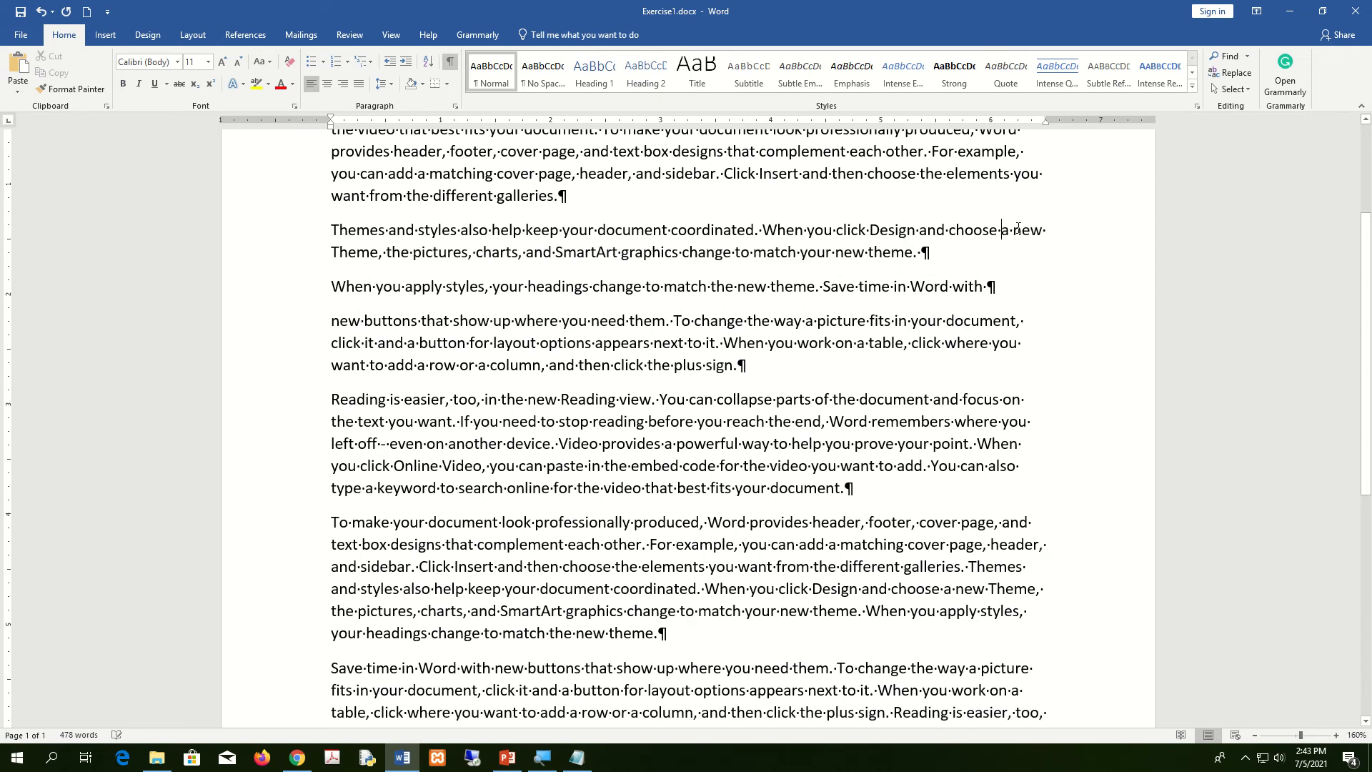
pyautogui.click(932, 259)
pyautogui.press('Delete')
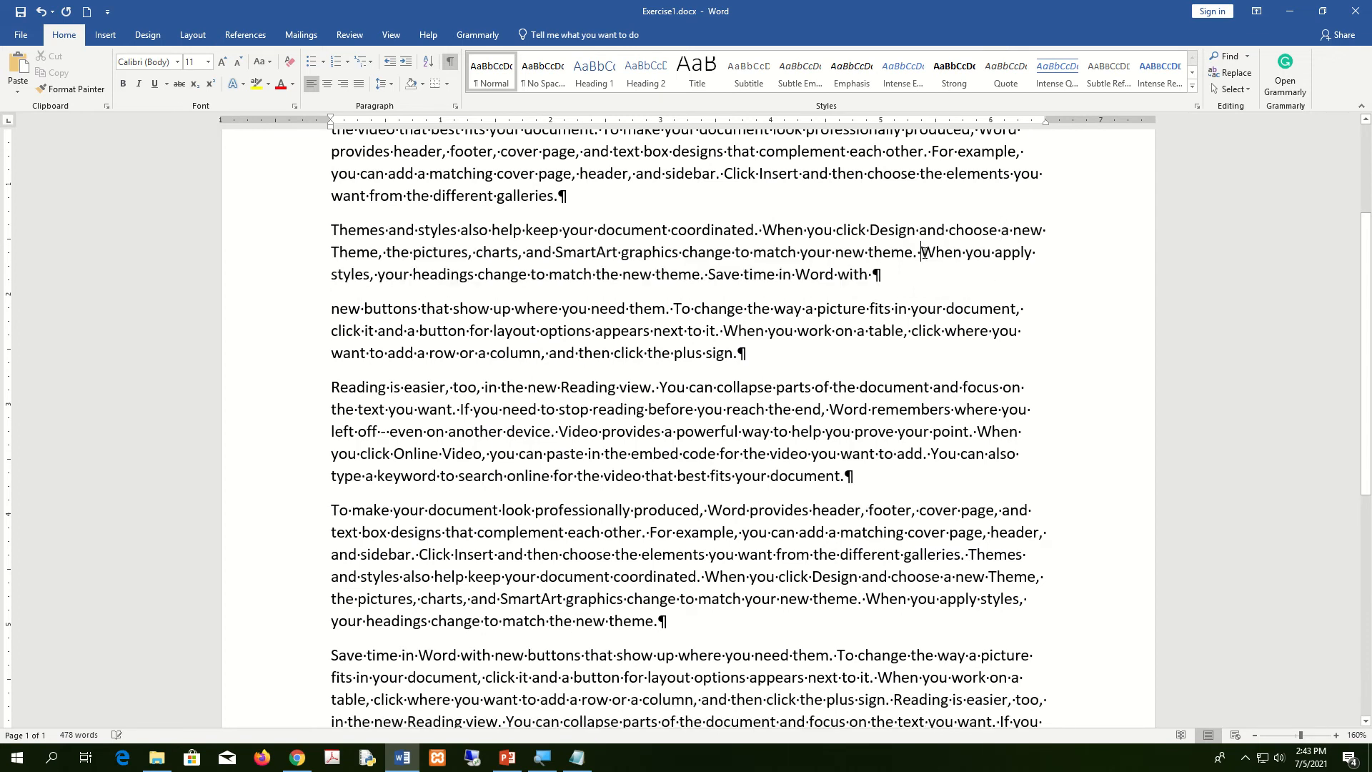
pyautogui.click(876, 274)
pyautogui.press('Delete')
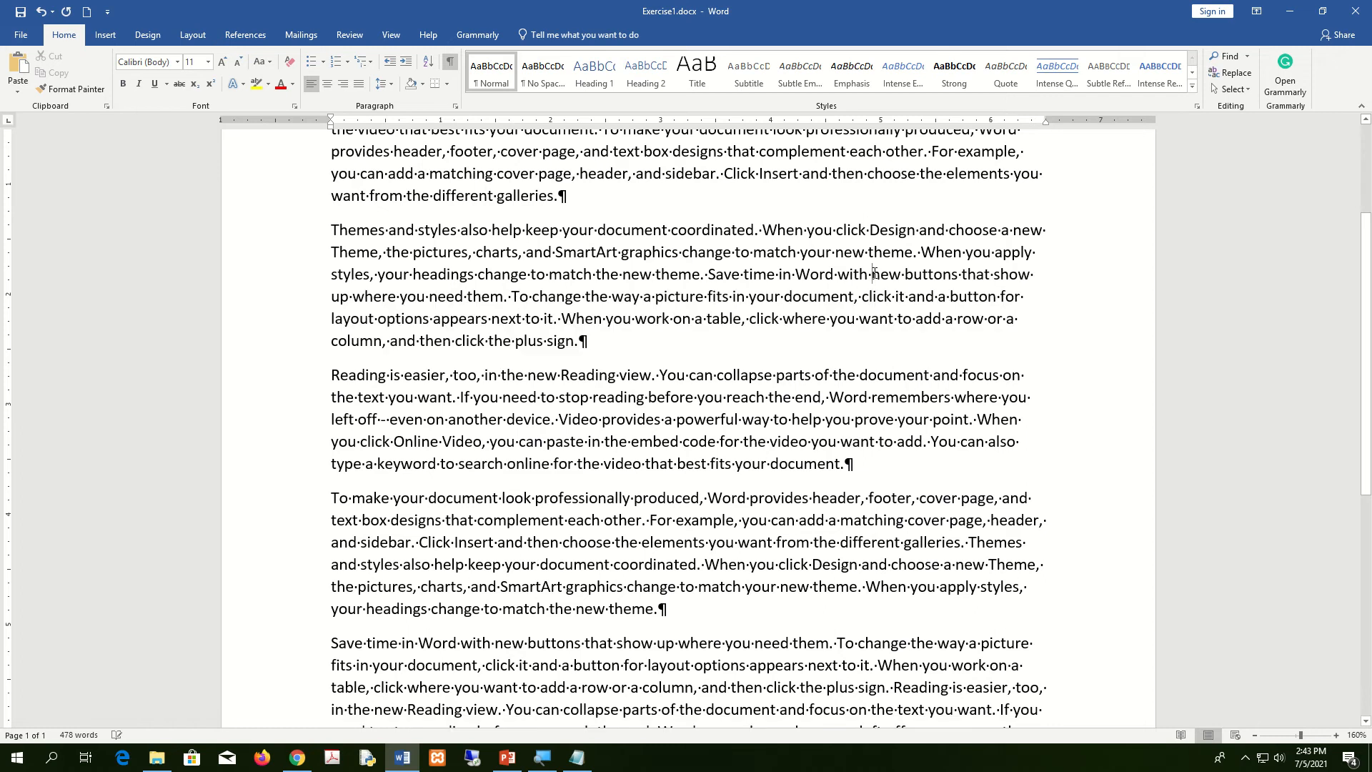
# Highlight the mark ending the first paragraph and the space mark between "a" and "powerful" in its first line
pyautogui.scroll(3, 875, 274)
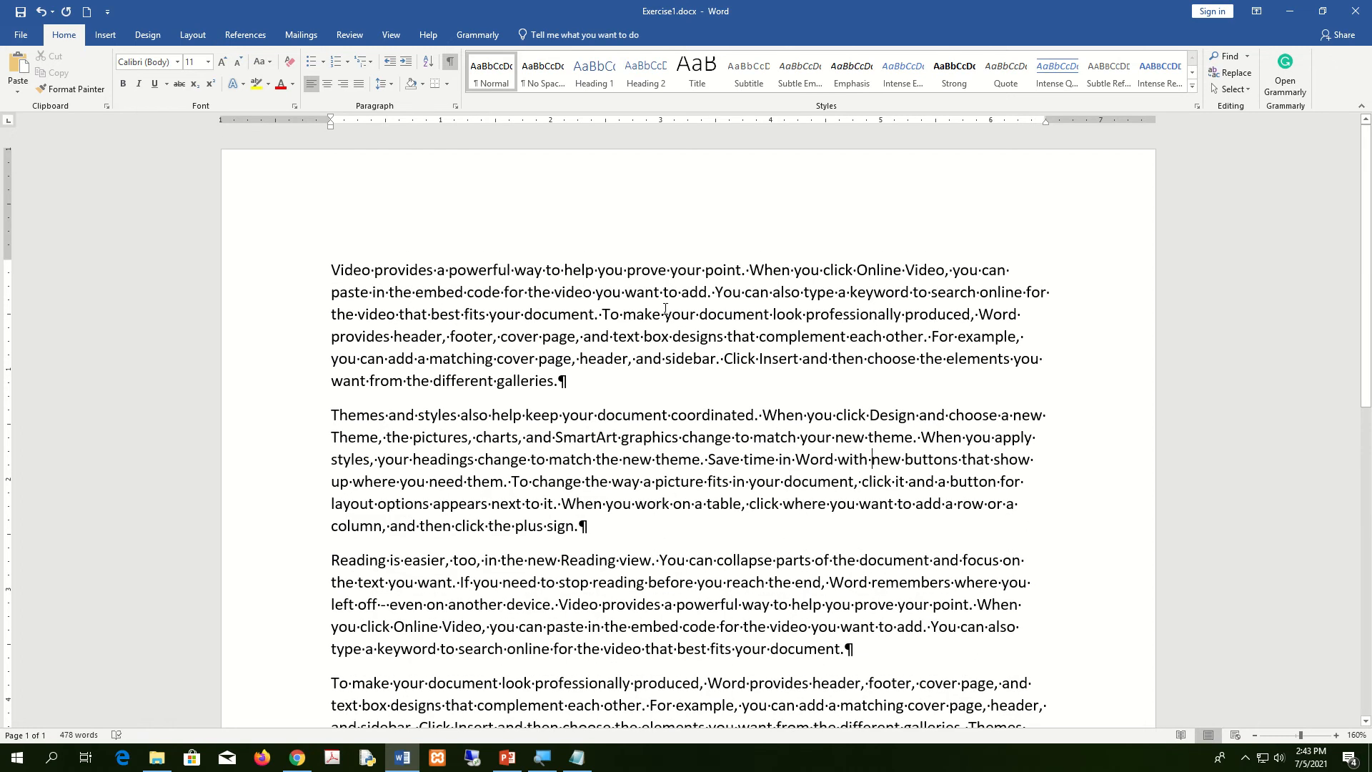
pyautogui.keyDown('ctrl'); pyautogui.scroll(9, 666, 309); pyautogui.keyUp('ctrl')
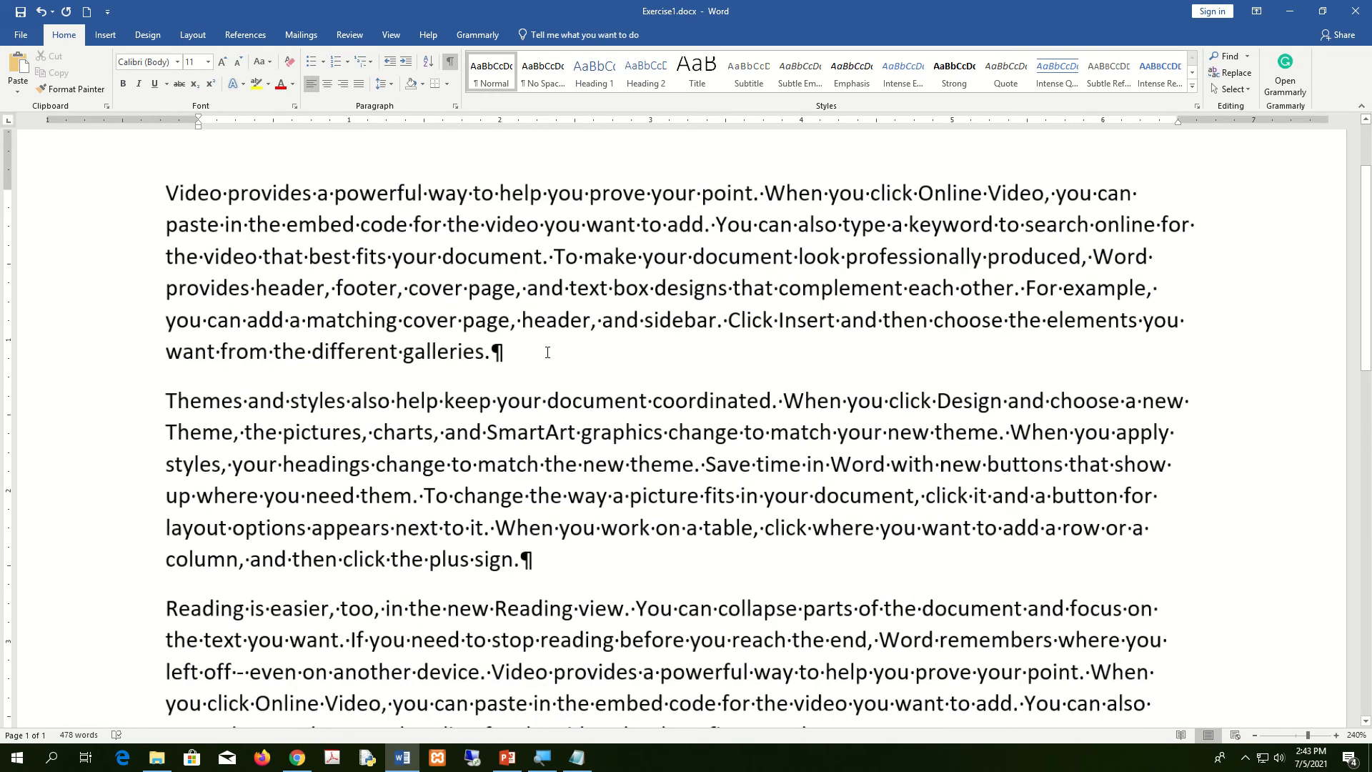
pyautogui.moveTo(455, 346); pyautogui.dragTo(477, 347)
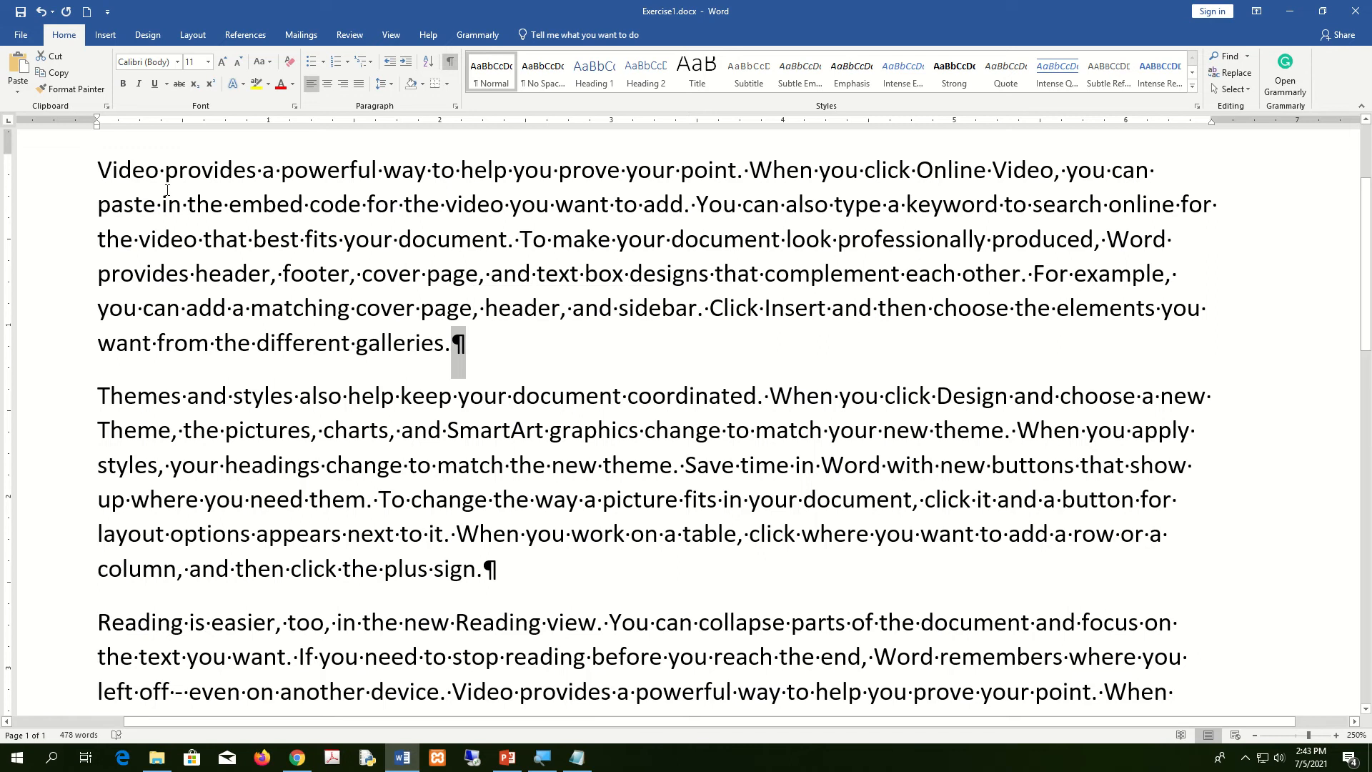
pyautogui.moveTo(281, 168); pyautogui.dragTo(275, 170)
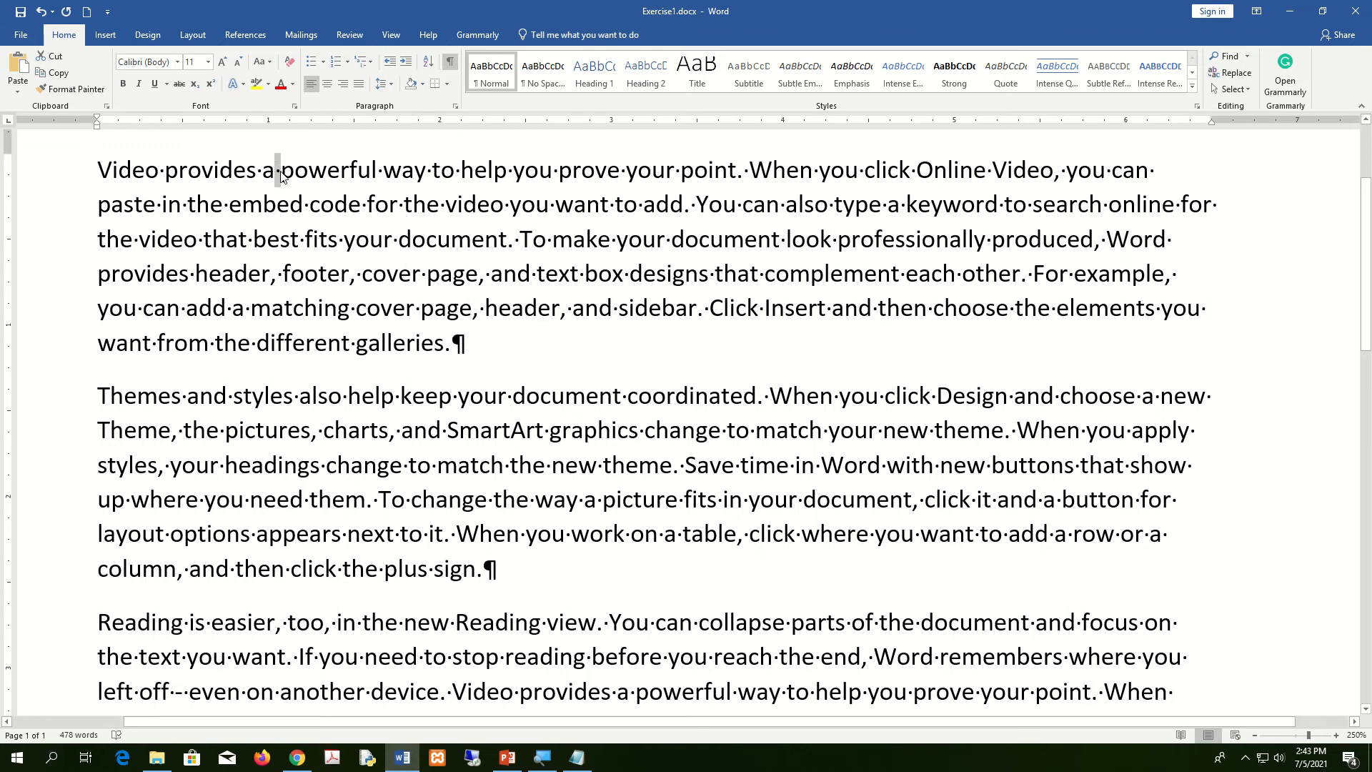
pyautogui.click(277, 176)
pyautogui.moveTo(278, 176); pyautogui.dragTo(282, 176)
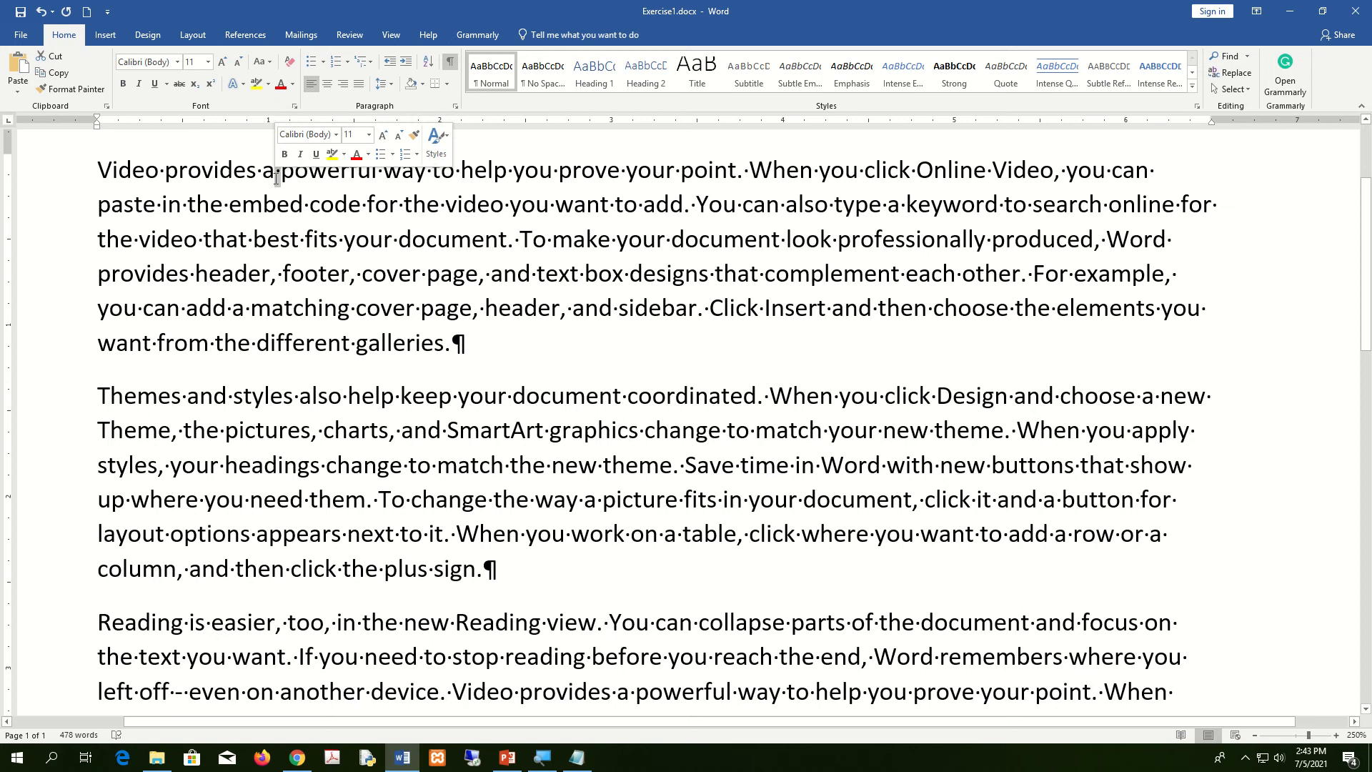
pyautogui.keyDown('ctrl'); pyautogui.scroll(12, 274, 208); pyautogui.keyUp('ctrl')
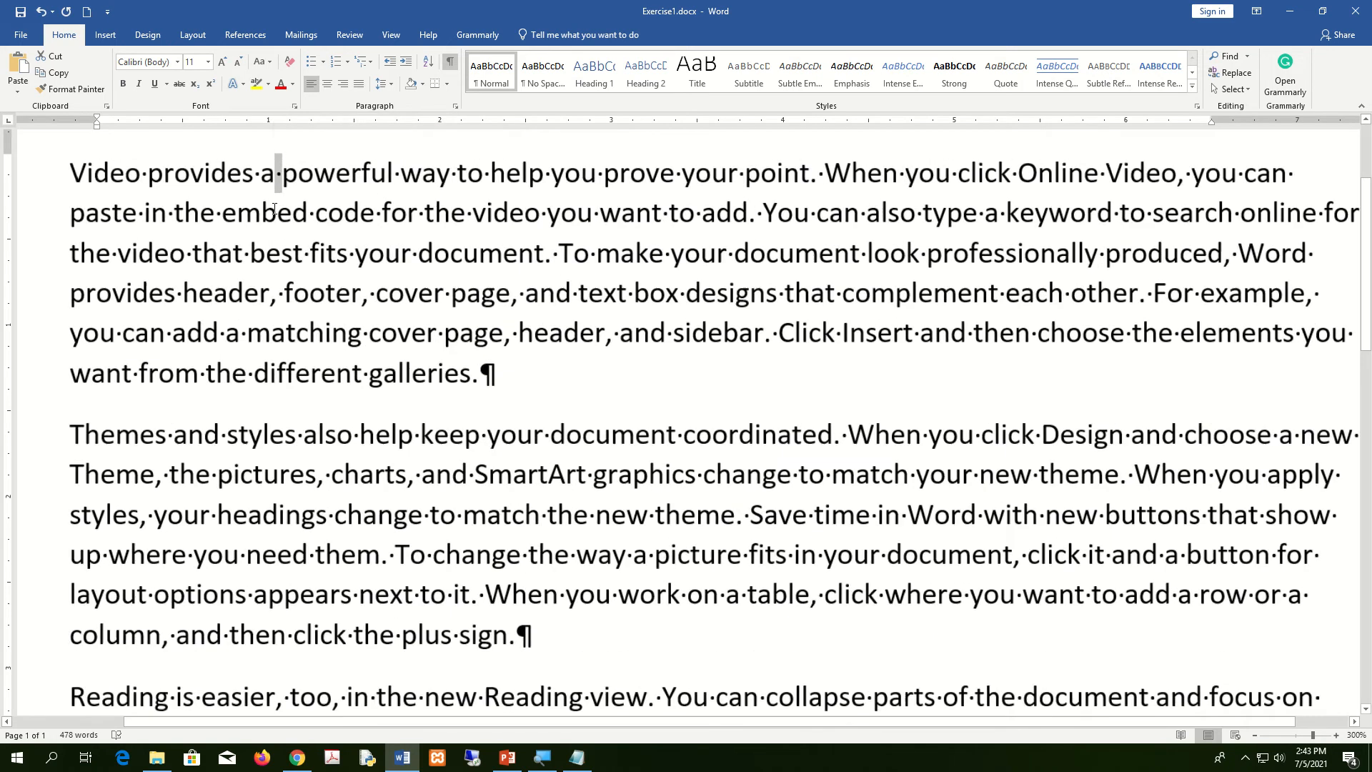
pyautogui.click(286, 182)
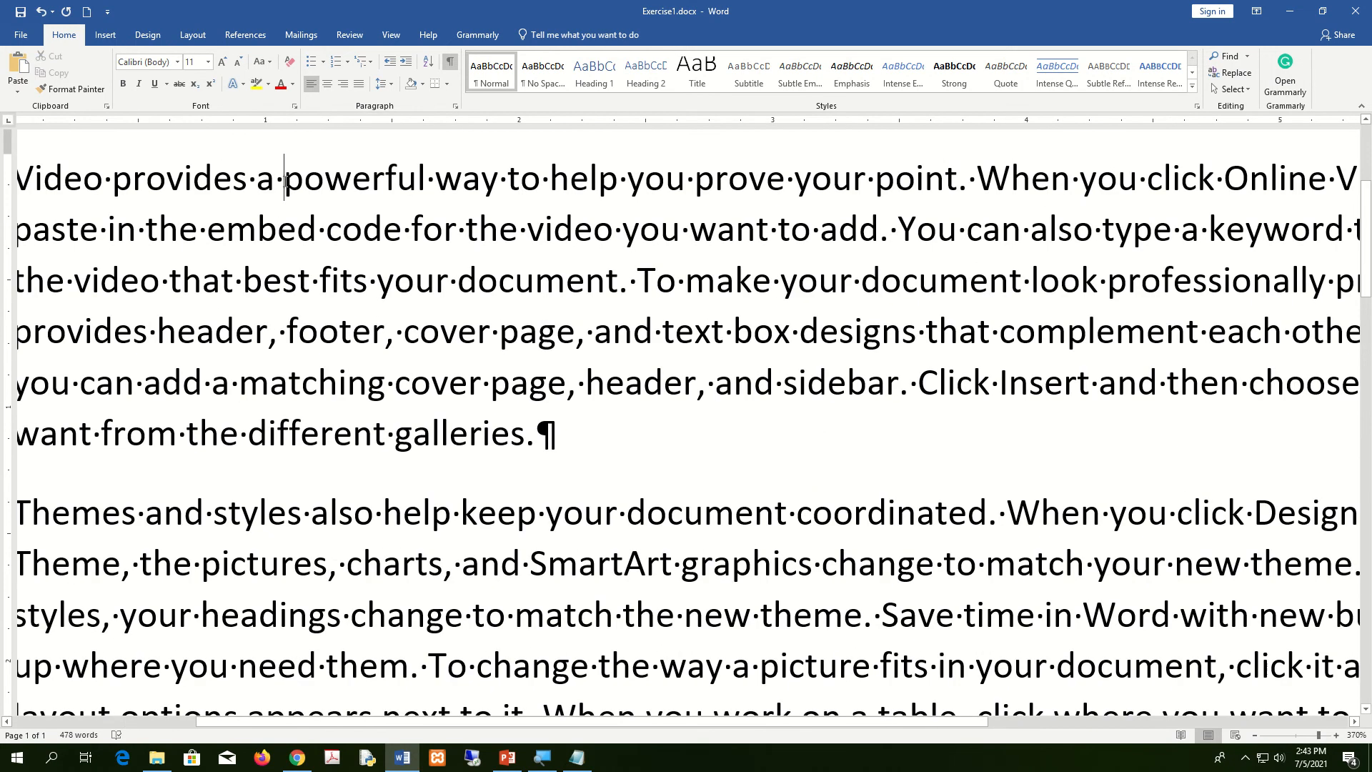
pyautogui.moveTo(285, 182); pyautogui.dragTo(276, 183)
pyautogui.click(297, 226)
# Insert three extra spaces before "powerful" in the first line, and delete them again
pyautogui.click(283, 180)
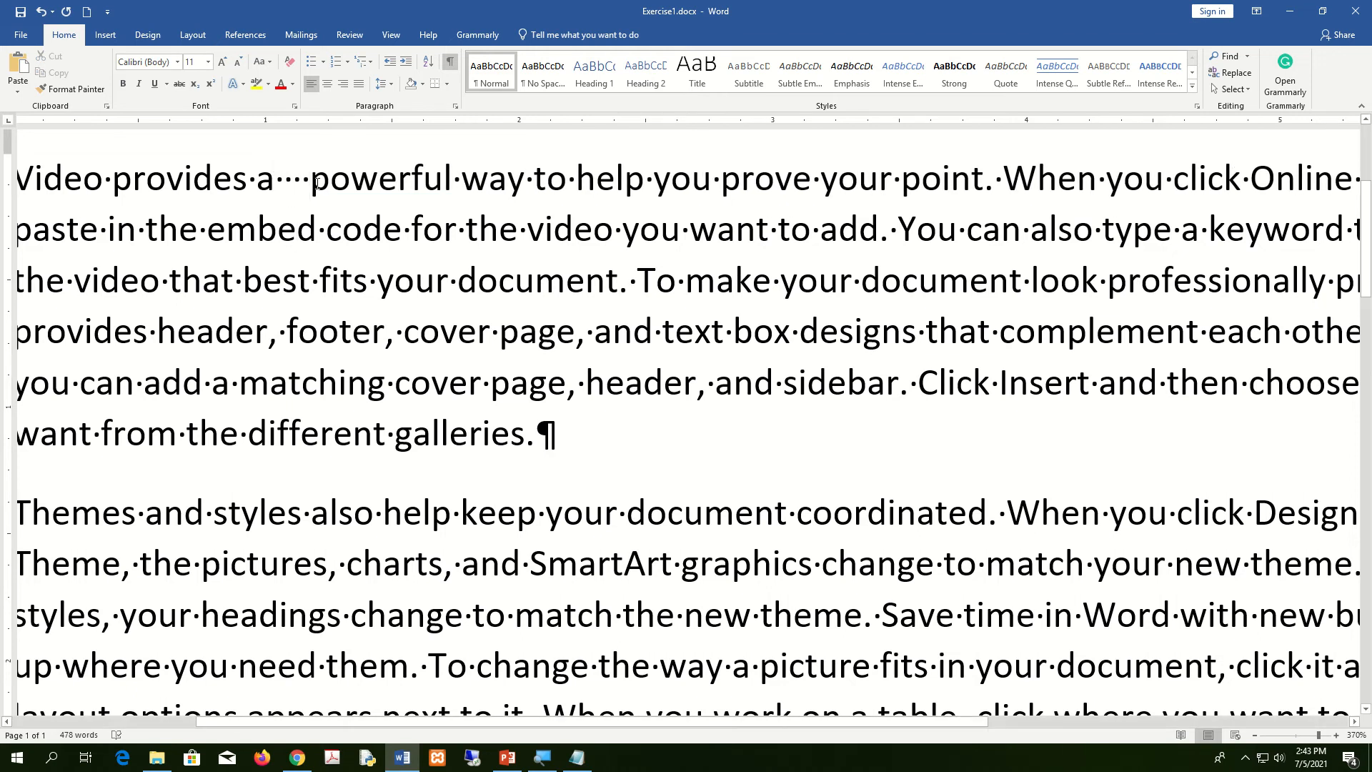
pyautogui.moveTo(310, 180); pyautogui.dragTo(286, 183)
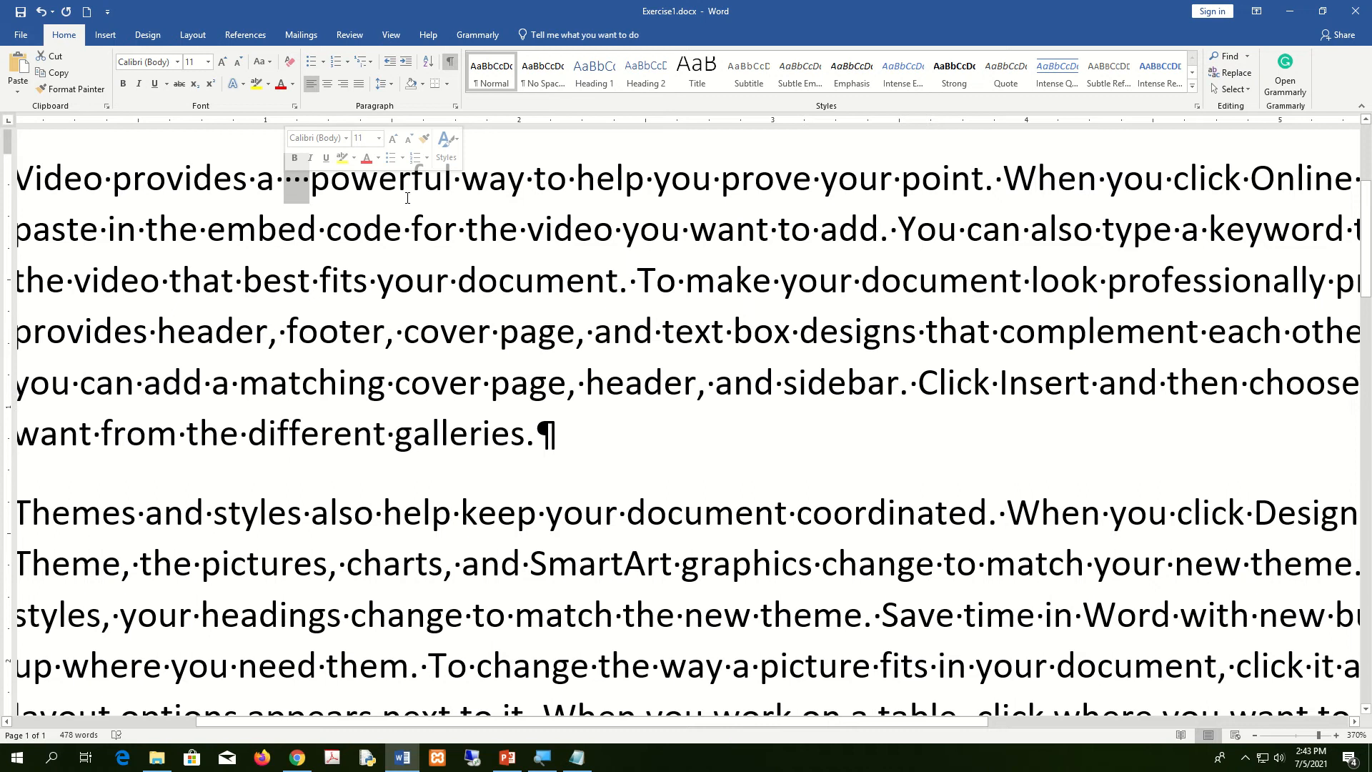
pyautogui.press('Delete')
# Return the document zoom to 160% and hide the formatting marks
pyautogui.keyDown('ctrl'); pyautogui.scroll(-15, 408, 197); pyautogui.keyUp('ctrl')
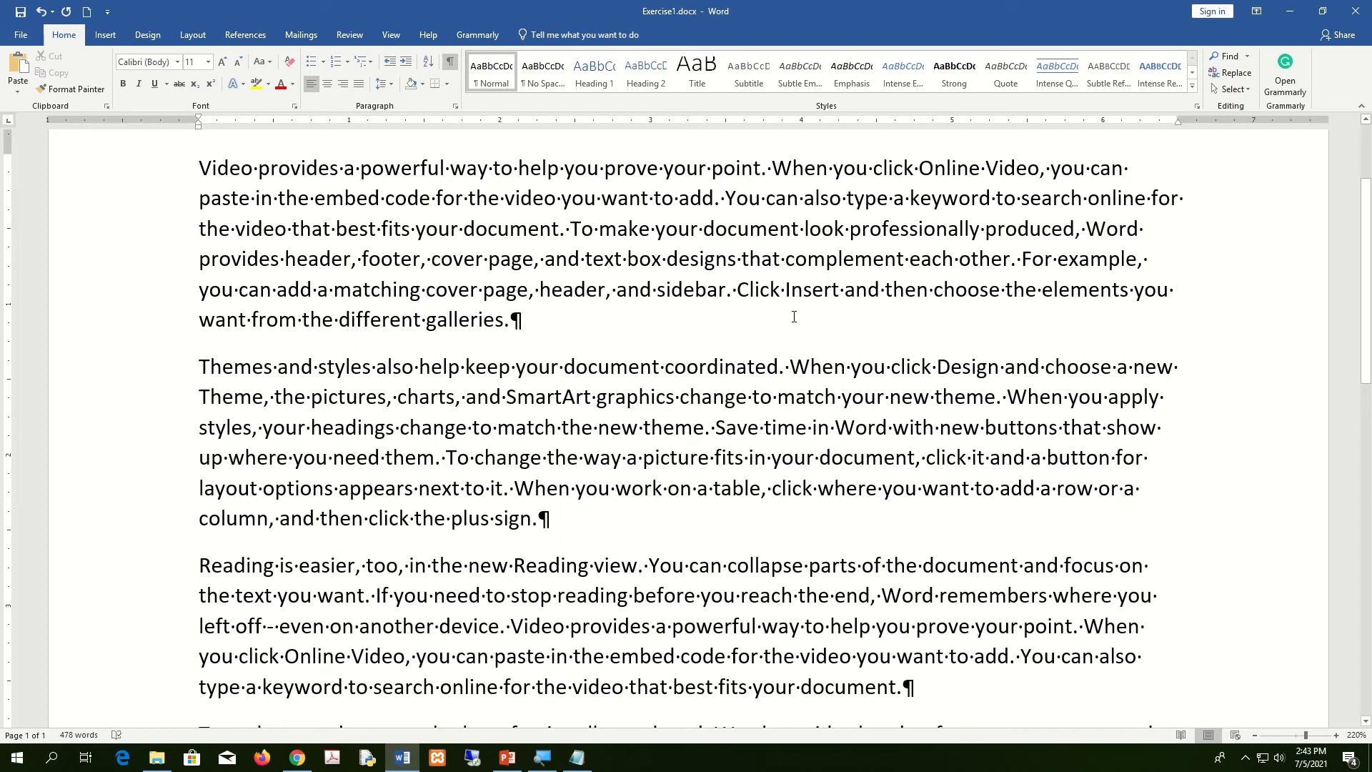
pyautogui.keyDown('ctrl'); pyautogui.scroll(-9, 793, 317); pyautogui.keyUp('ctrl')
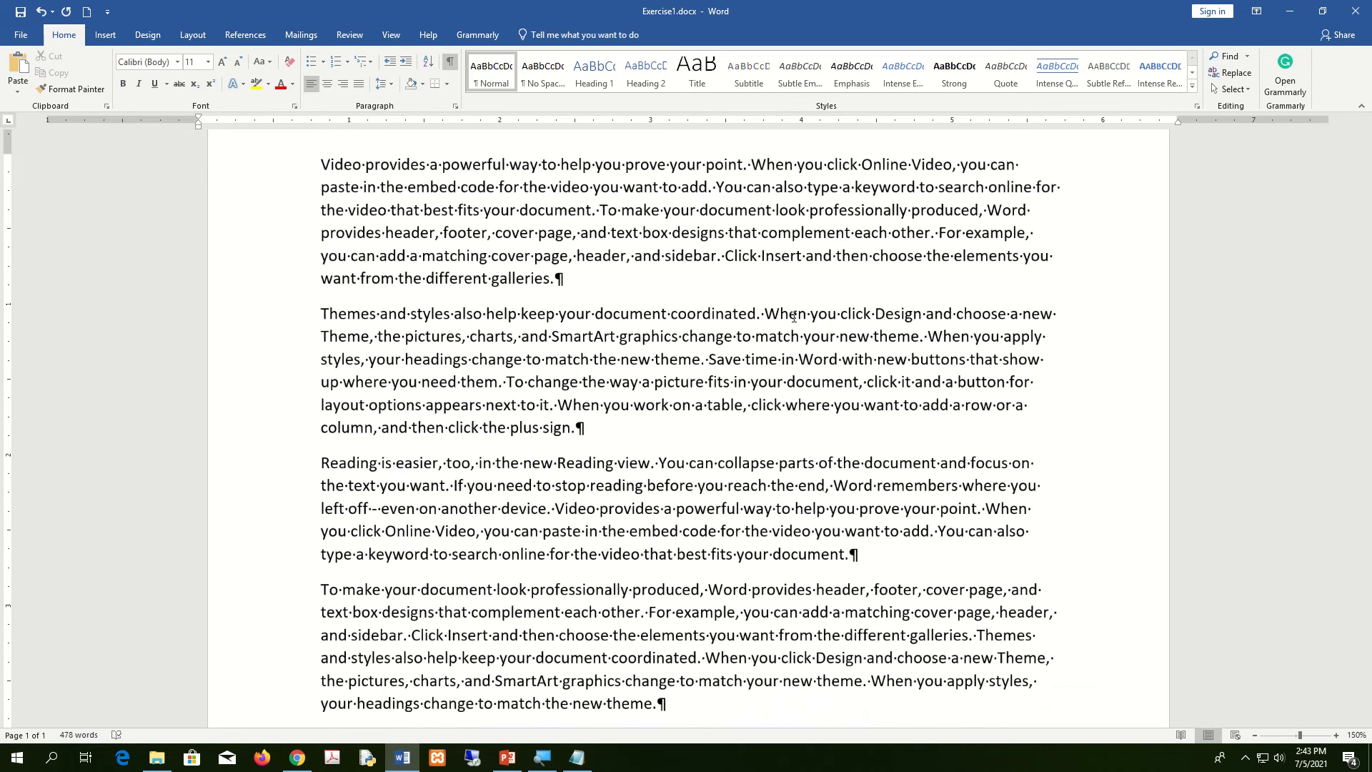
pyautogui.keyDown('ctrl'); pyautogui.scroll(-1, 793, 316); pyautogui.keyUp('ctrl')
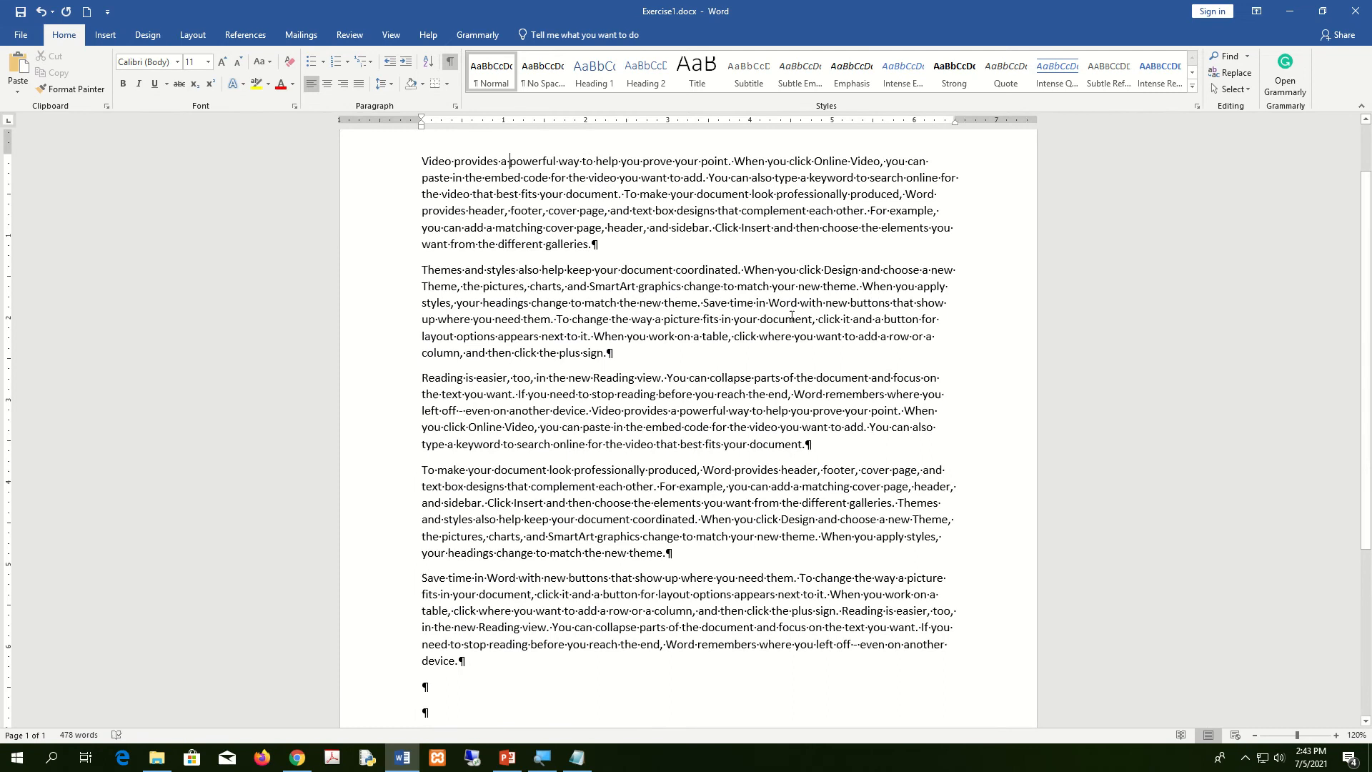
pyautogui.keyDown('ctrl'); pyautogui.scroll(4, 792, 317); pyautogui.keyUp('ctrl')
pyautogui.scroll(3, 792, 316)
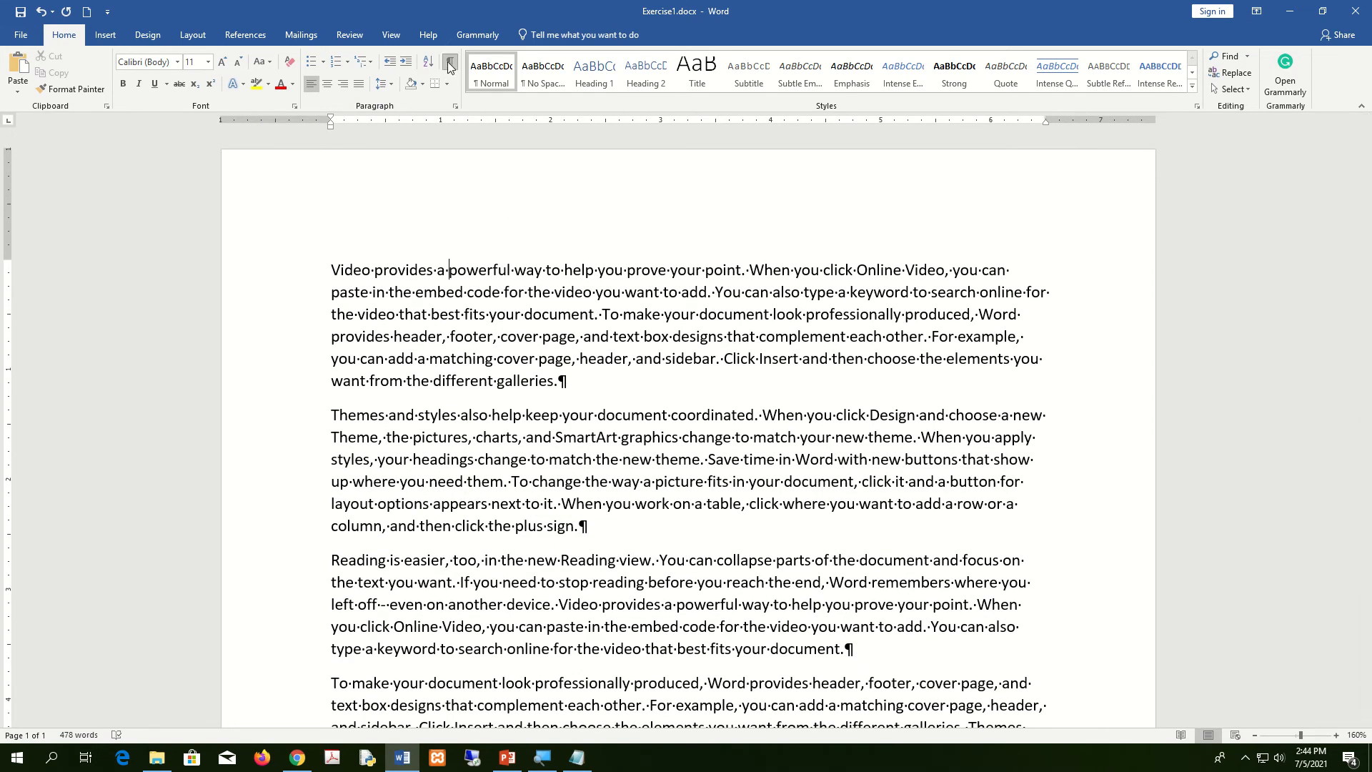
pyautogui.hotkey('ctrl', 'shift', '8')
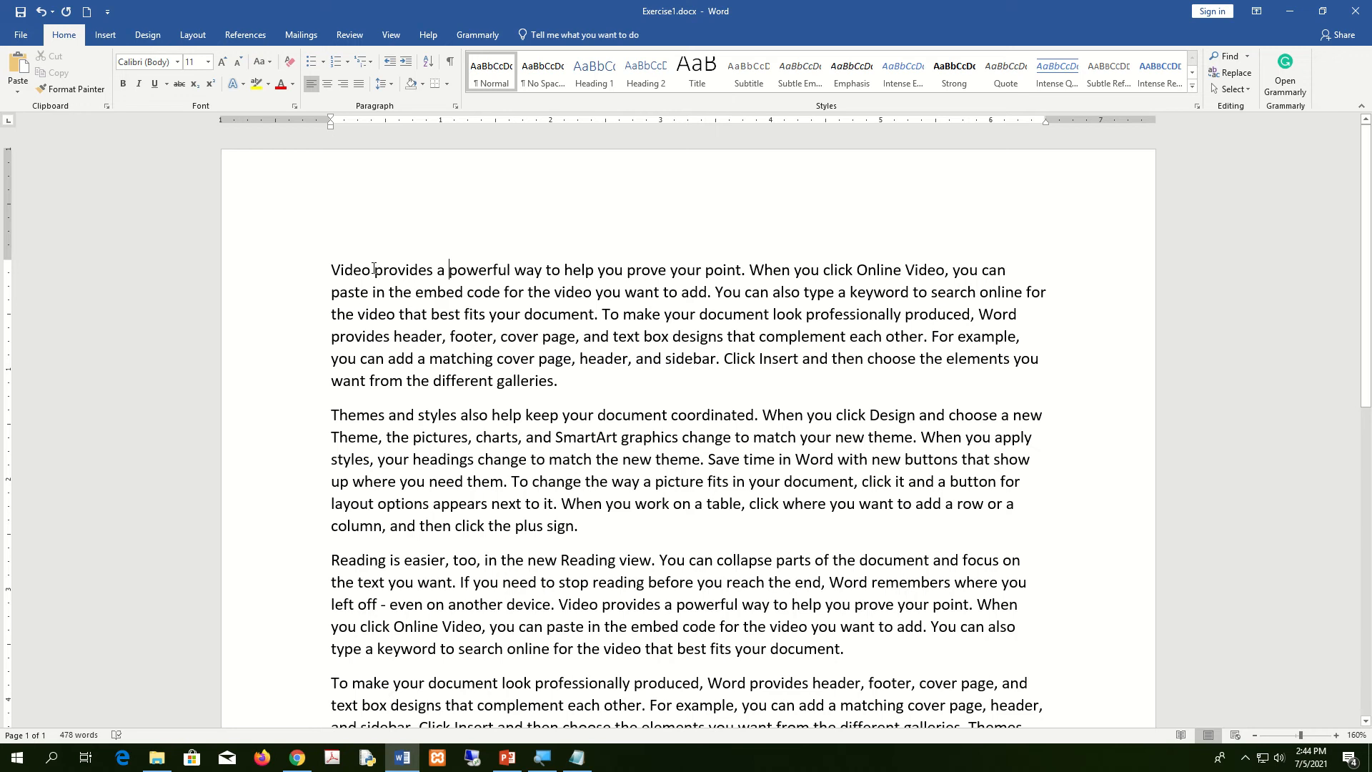
# Select the word "powerful" in the first line, deselect it, select the whole word again, and clear the selection
pyautogui.scroll(-13, 374, 270)
pyautogui.scroll(6, 375, 268)
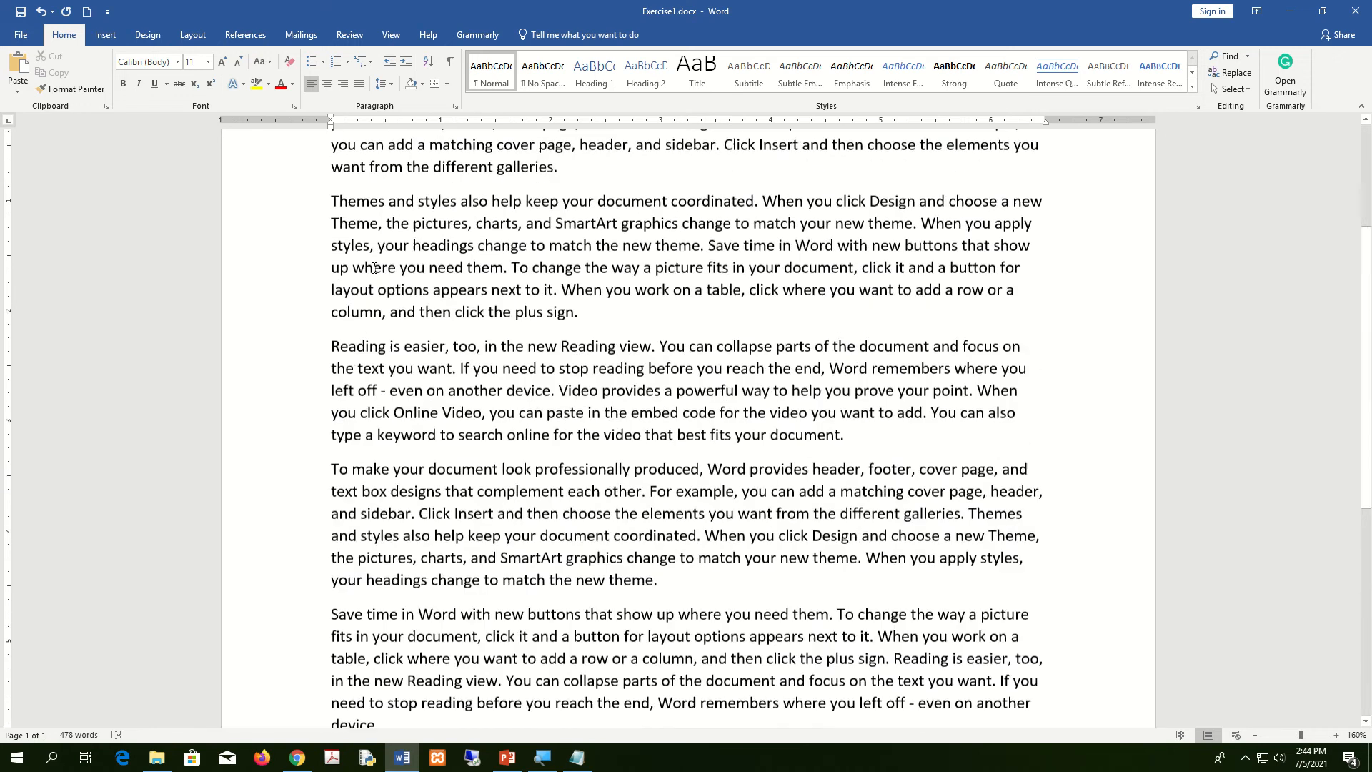
pyautogui.scroll(3, 374, 268)
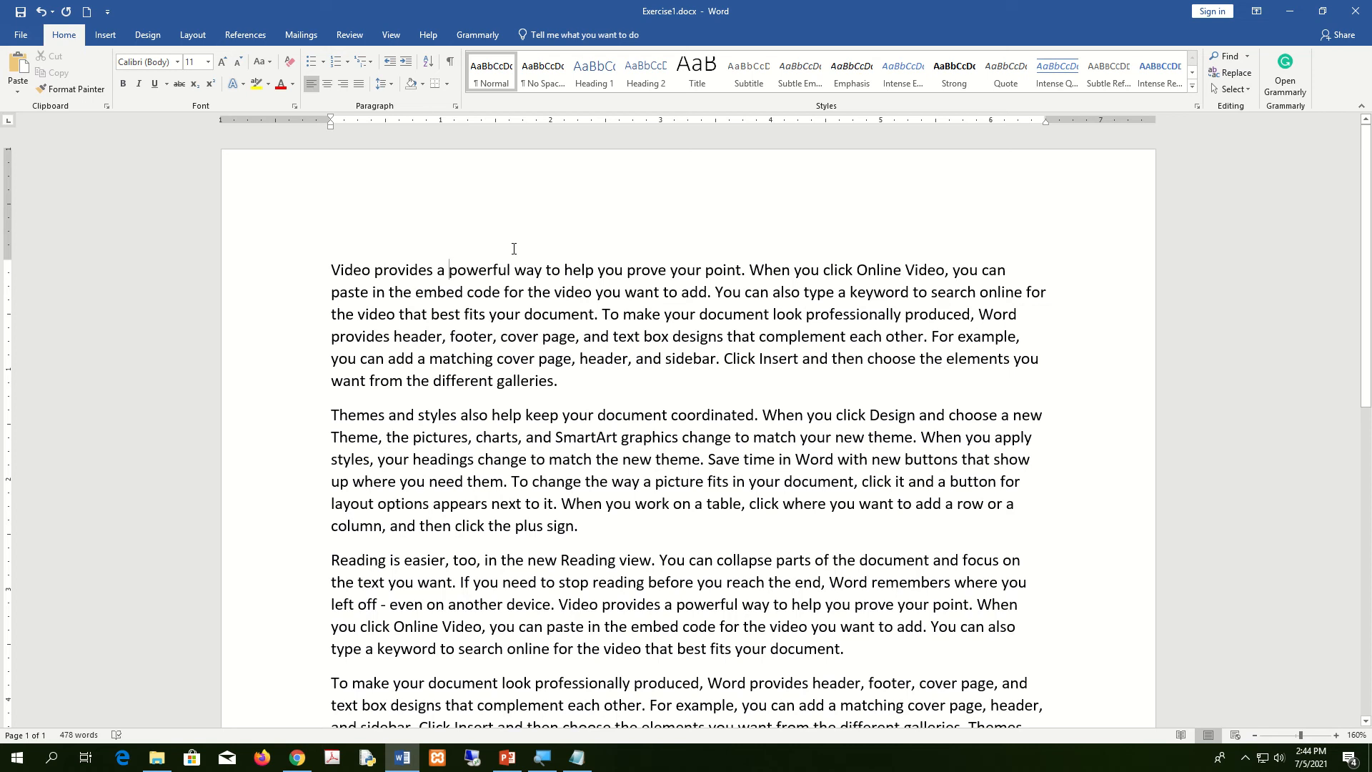
pyautogui.click(484, 273)
pyautogui.click(449, 271)
pyautogui.moveTo(449, 269); pyautogui.dragTo(512, 264)
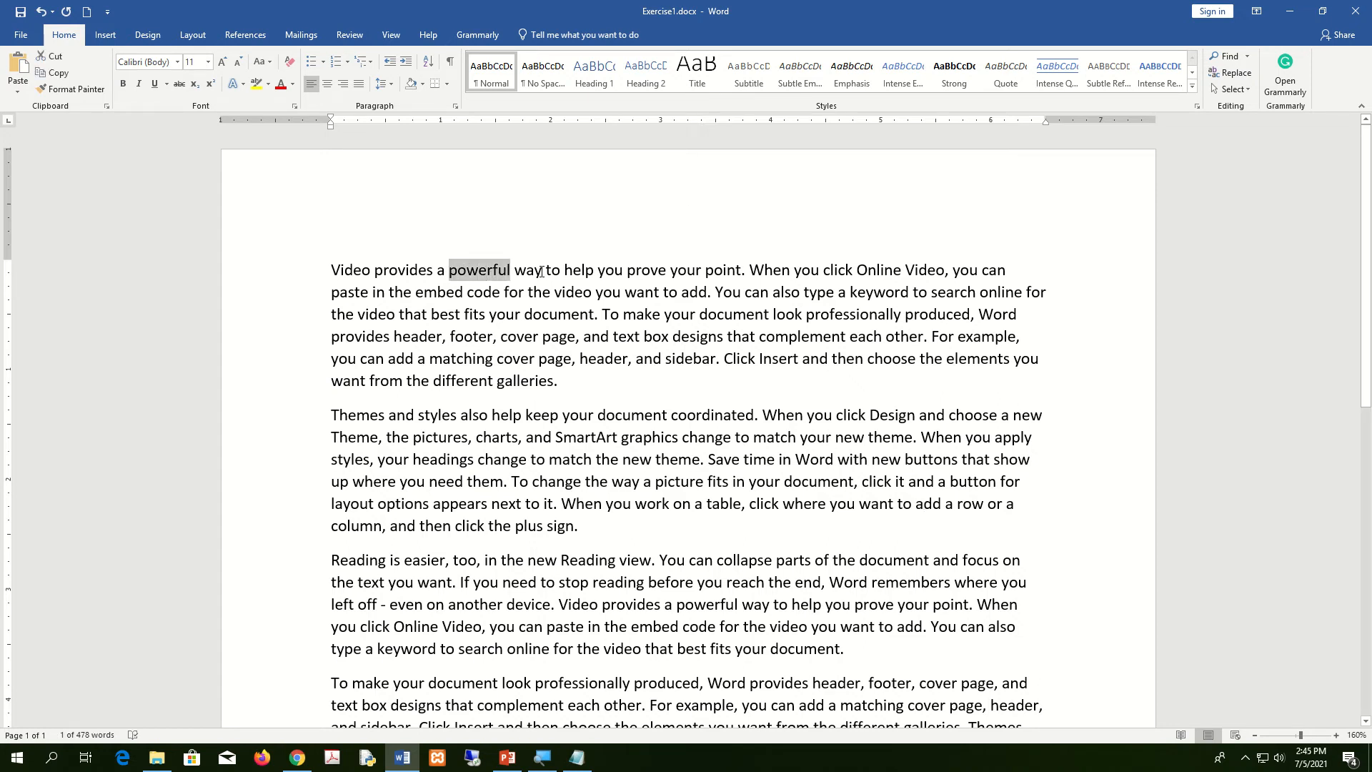
pyautogui.click(524, 292)
pyautogui.doubleClick(488, 269)
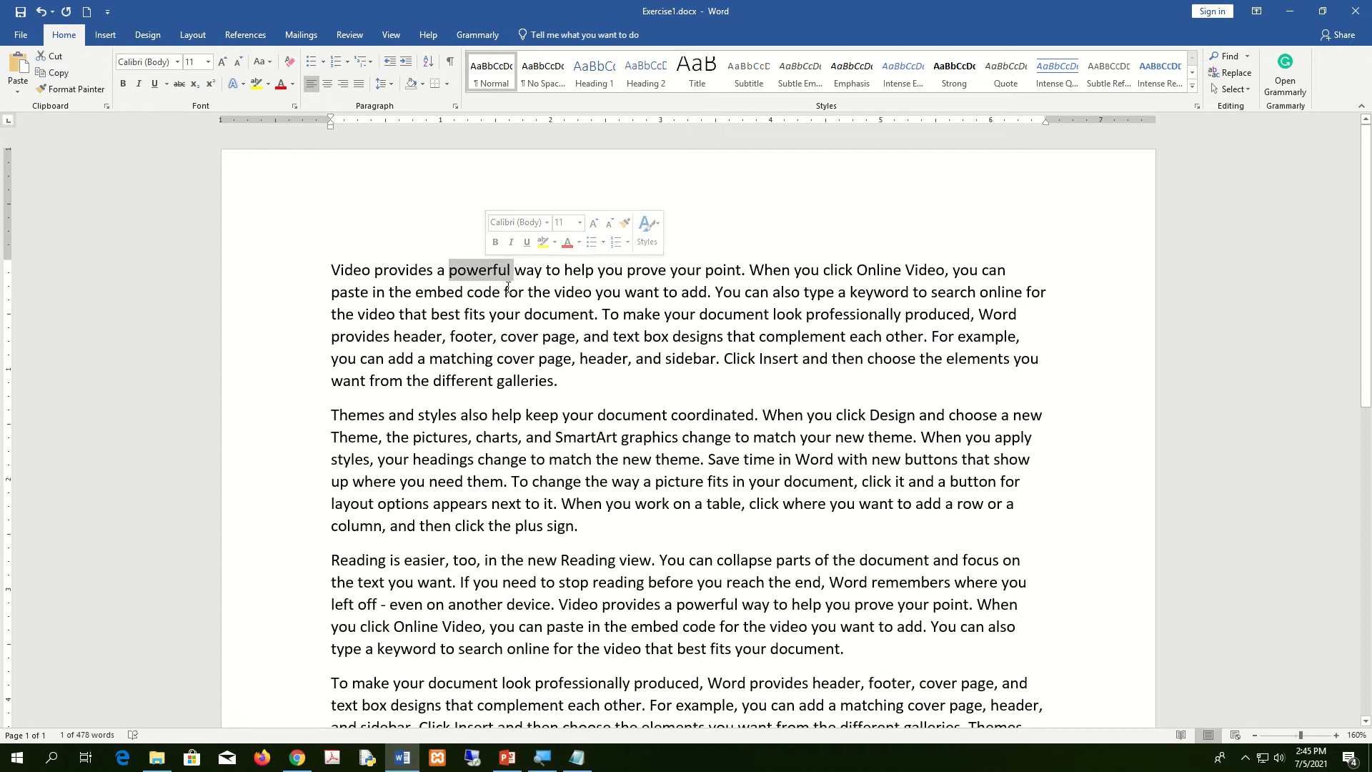
pyautogui.click(509, 292)
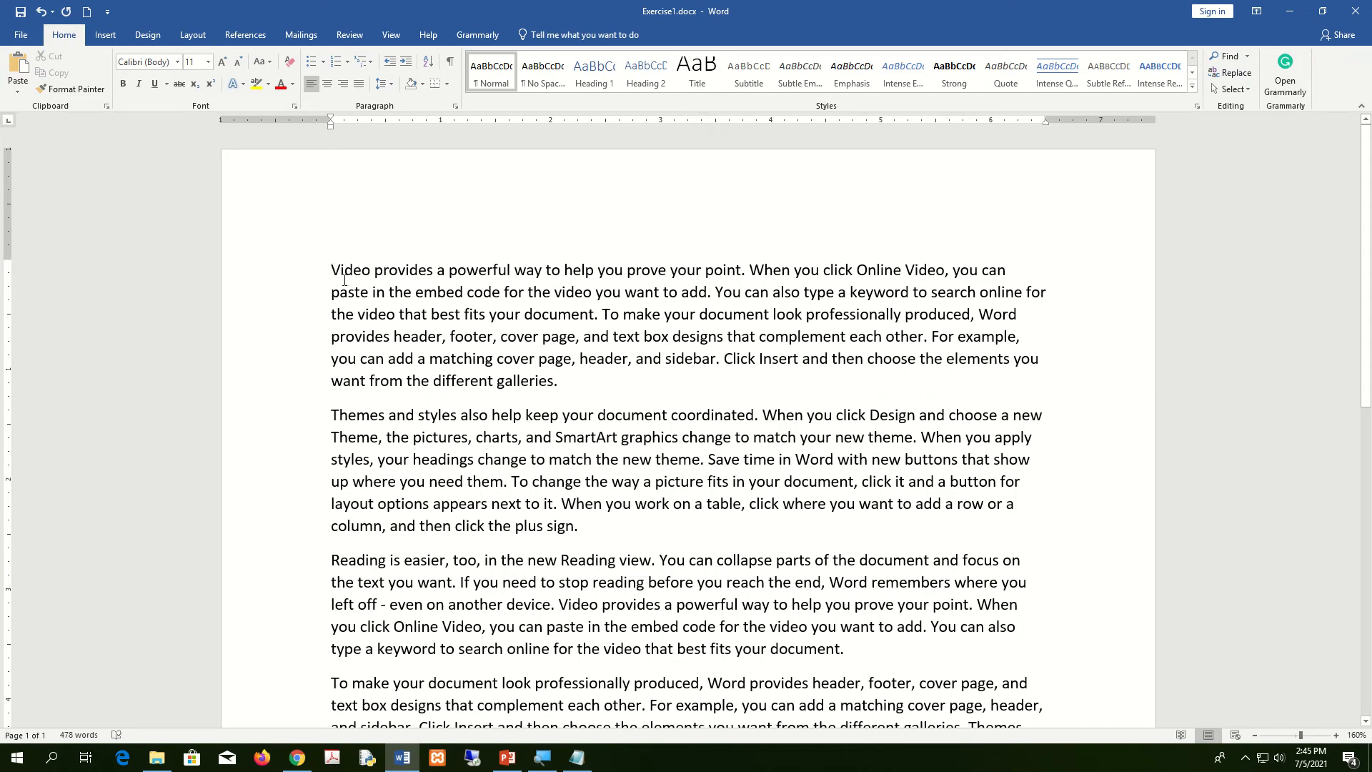
# Select the entire first line of the first paragraph, clear the selection, and set the zoom to 180%
pyautogui.click(333, 270)
pyautogui.moveTo(335, 269); pyautogui.dragTo(1007, 270)
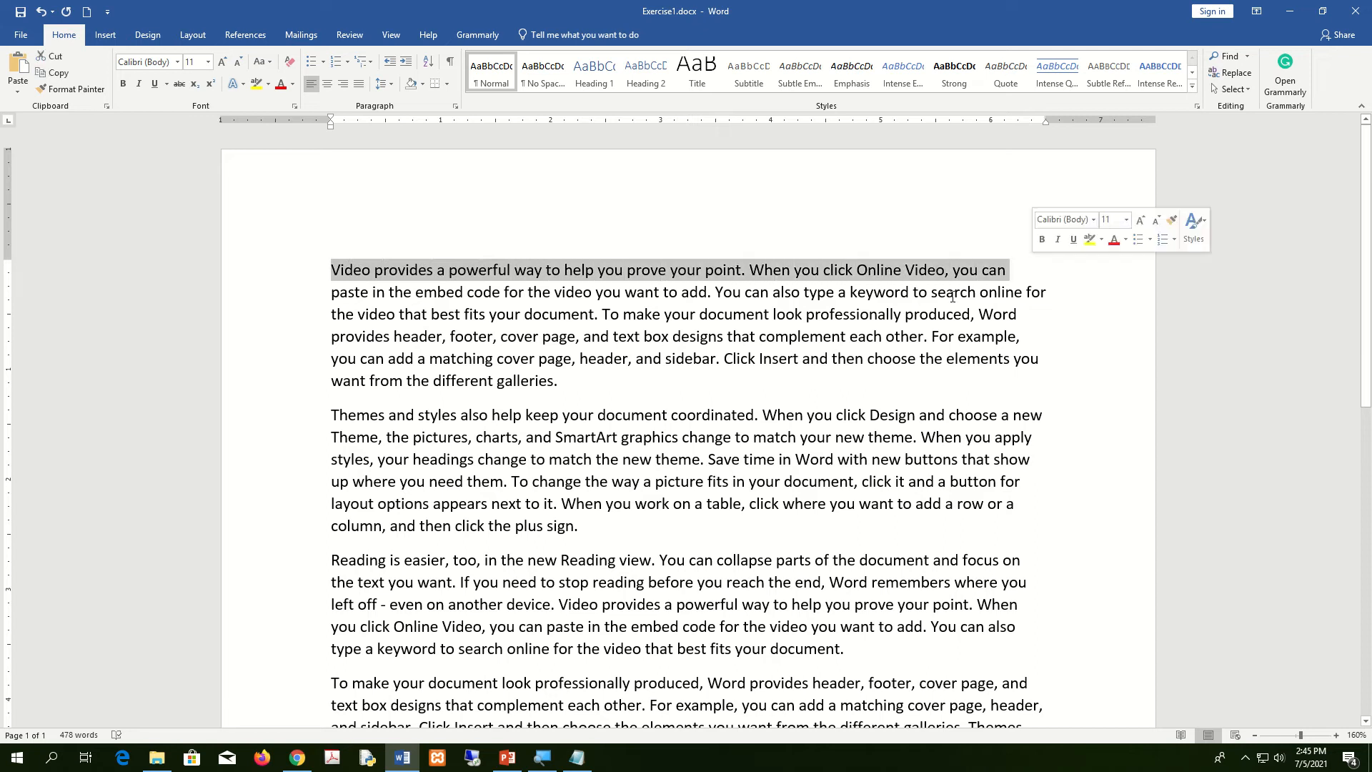
pyautogui.click(374, 314)
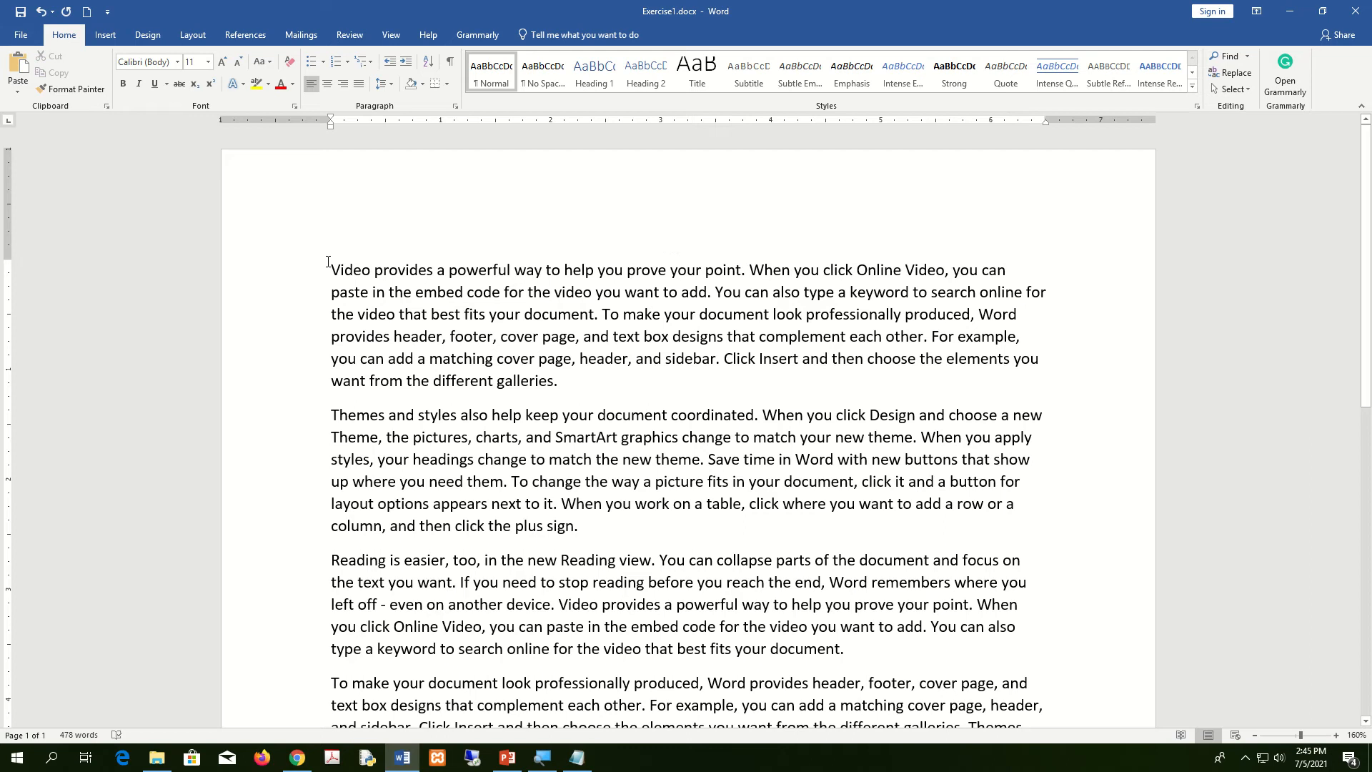
pyautogui.keyDown('ctrl'); pyautogui.scroll(2, 328, 261); pyautogui.keyUp('ctrl')
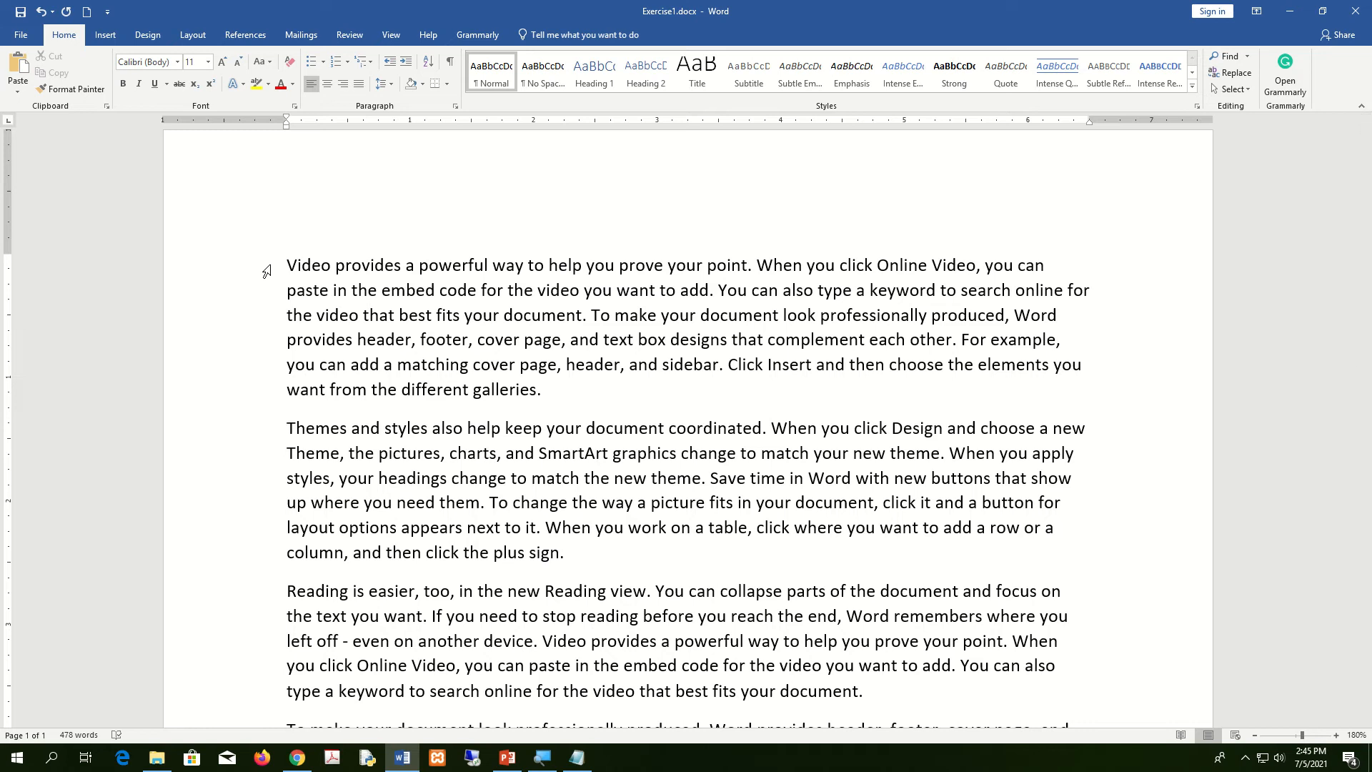
# Select each of the six lines of the first paragraph individually, from the first line down to the last
pyautogui.click(266, 272)
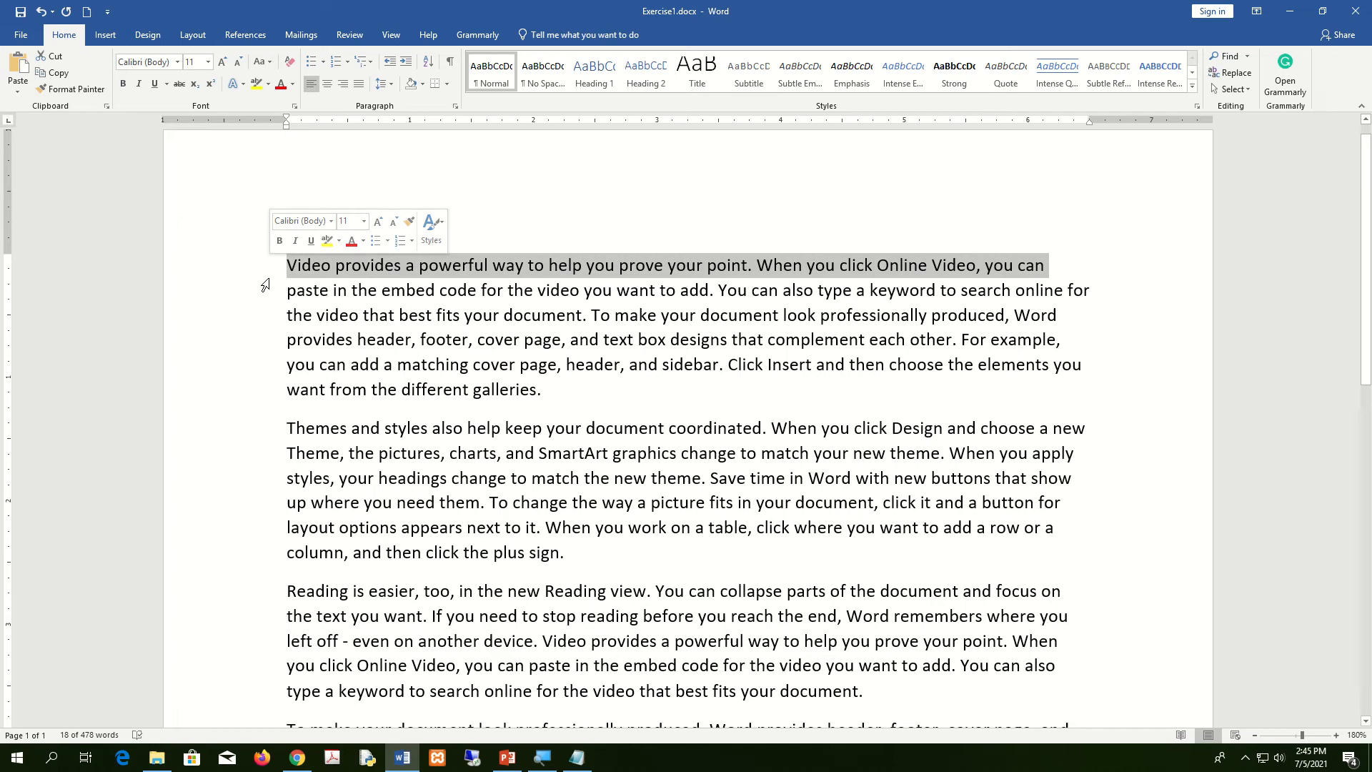
pyautogui.click(266, 293)
pyautogui.click(264, 315)
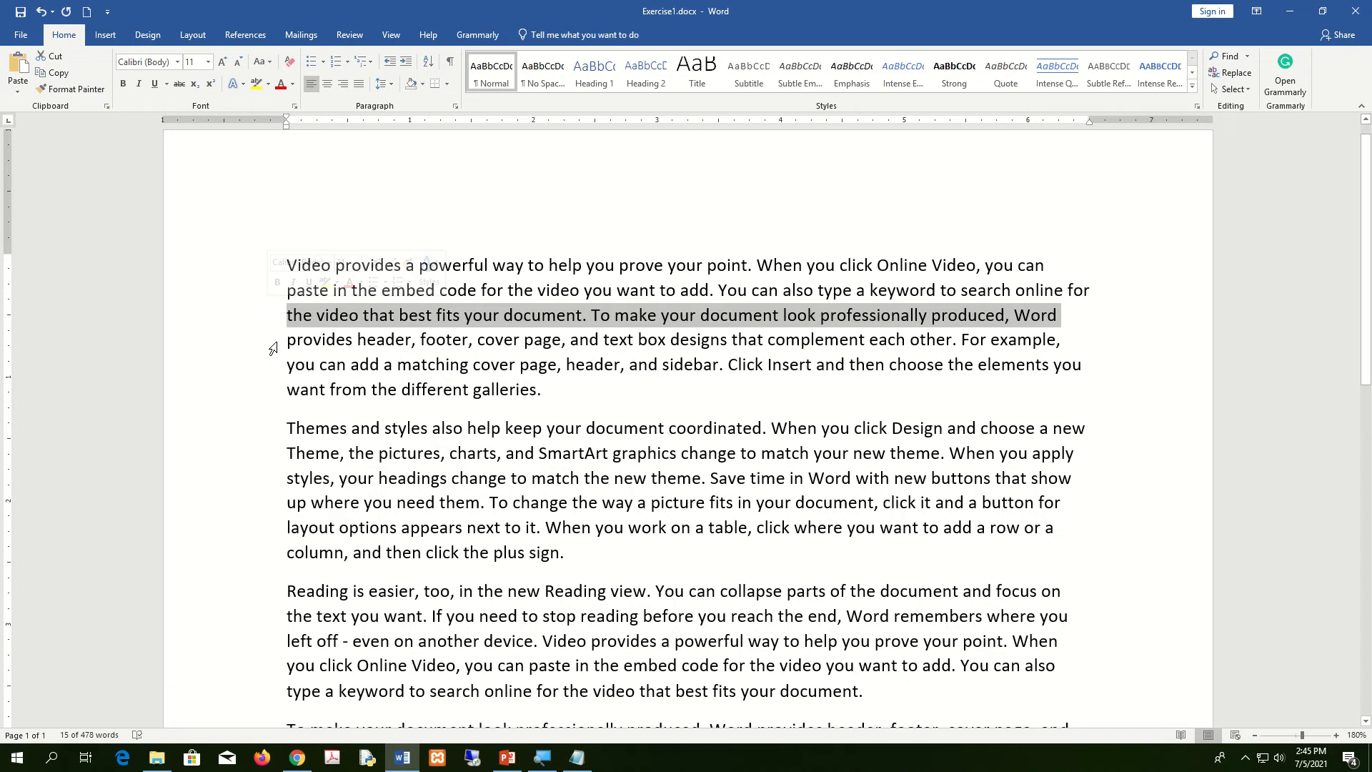
pyautogui.click(261, 341)
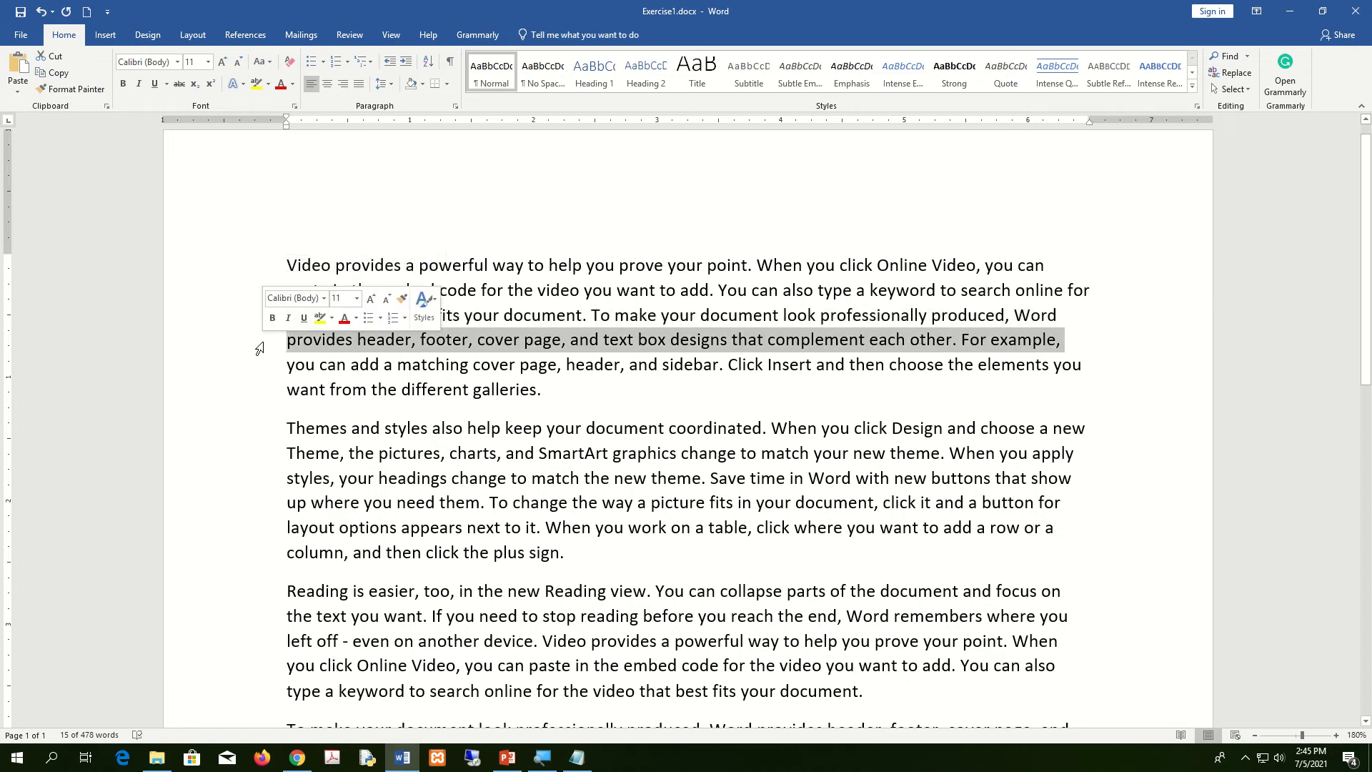
pyautogui.click(261, 366)
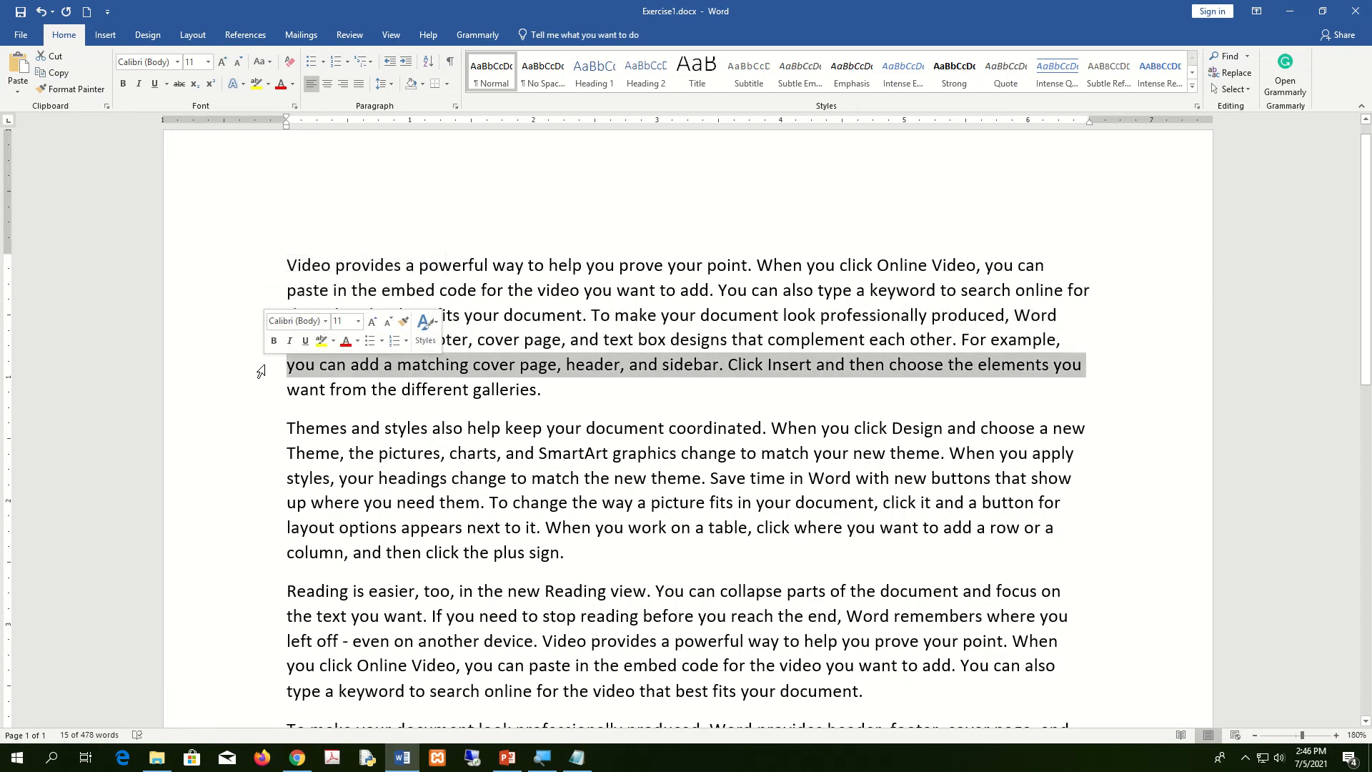
pyautogui.click(264, 391)
# Reselect single lines among the first three of the opening paragraph, and extend the selection to that entire paragraph
pyautogui.click(263, 290)
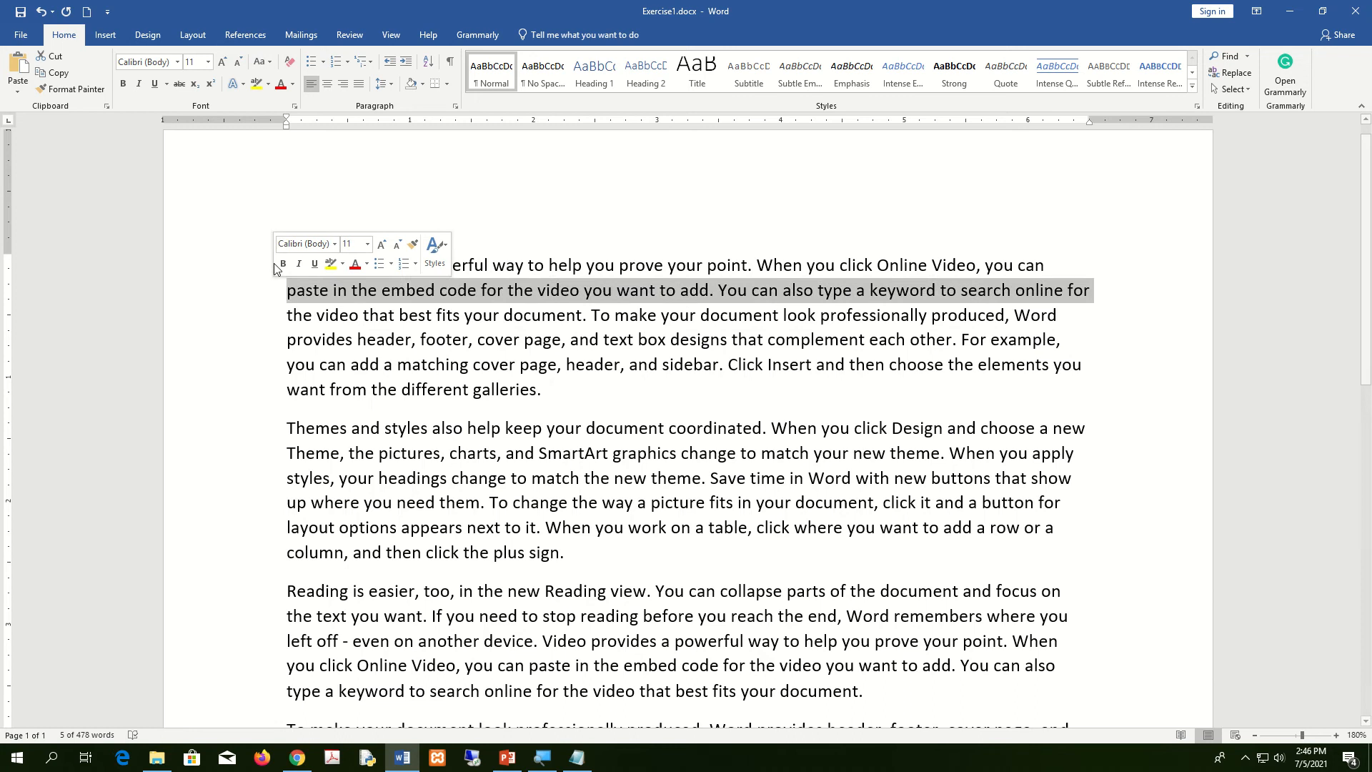
pyautogui.click(262, 266)
pyautogui.click(263, 290)
pyautogui.click(261, 317)
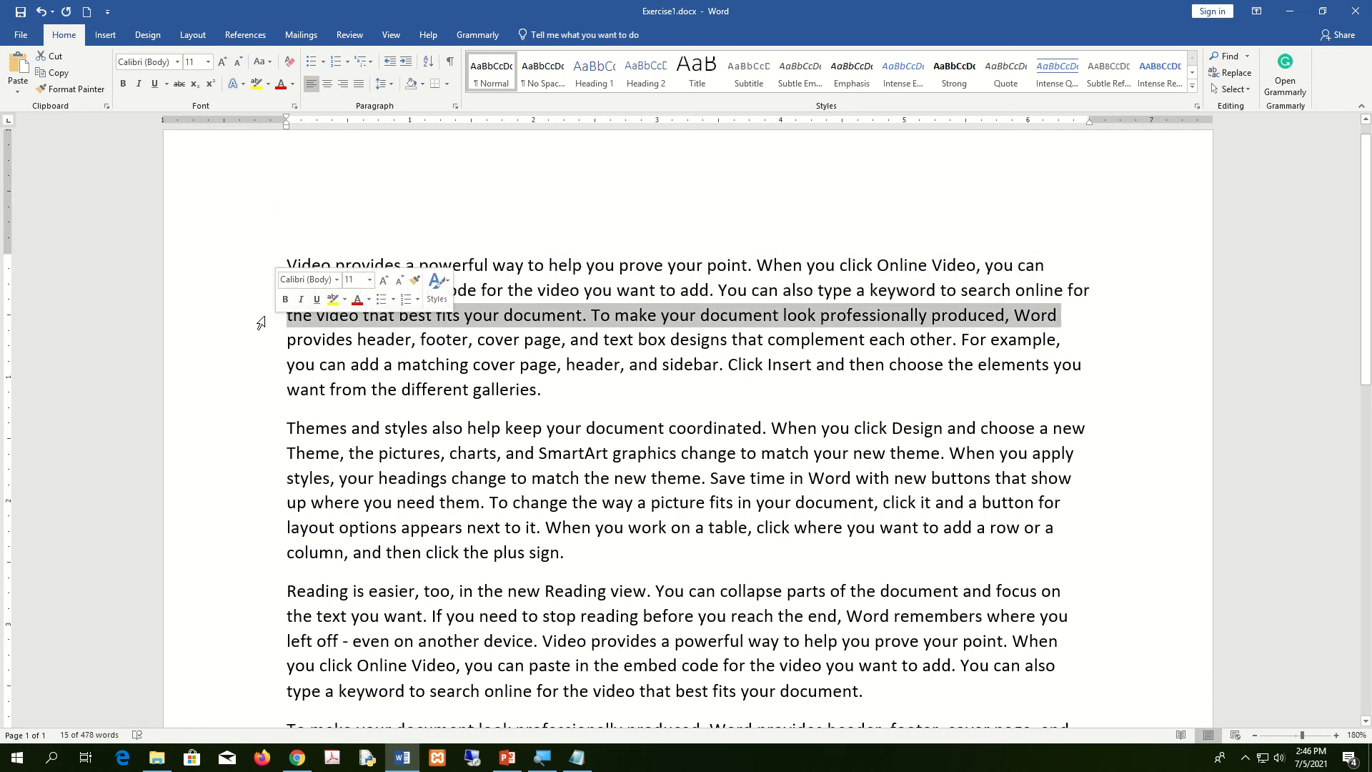
pyautogui.doubleClick(260, 322)
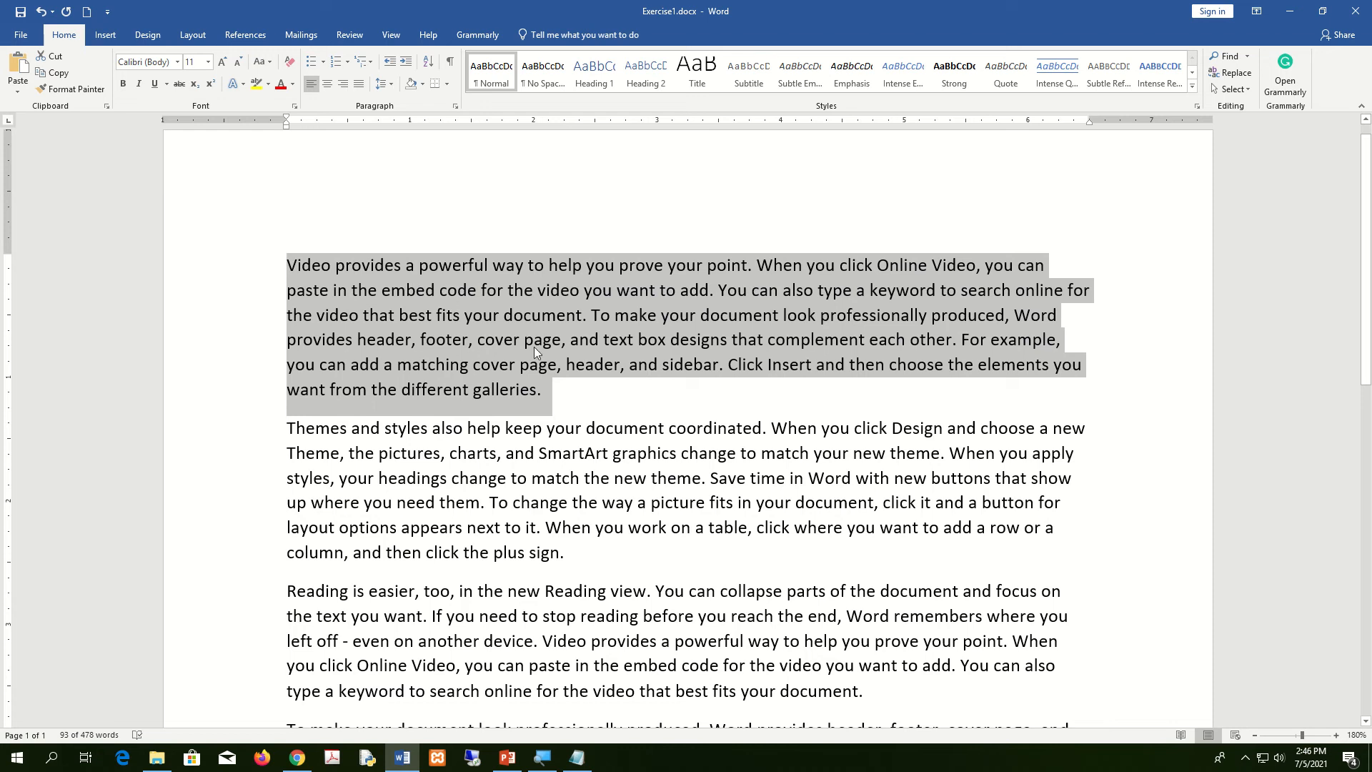
# Select the entire document from the margin beside the text, check the selection down to its end, and clear it
pyautogui.tripleClick(228, 403)
pyautogui.scroll(-10, 633, 344)
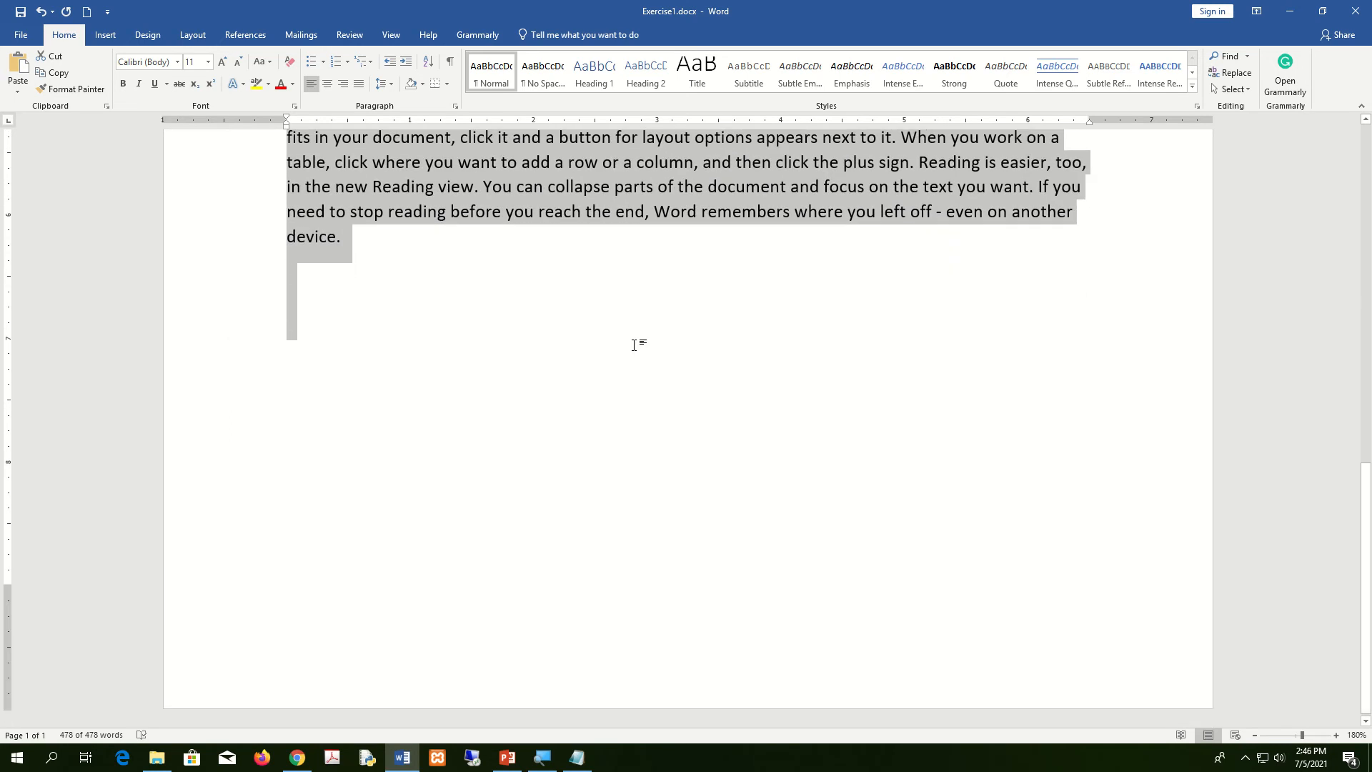
pyautogui.scroll(10, 633, 345)
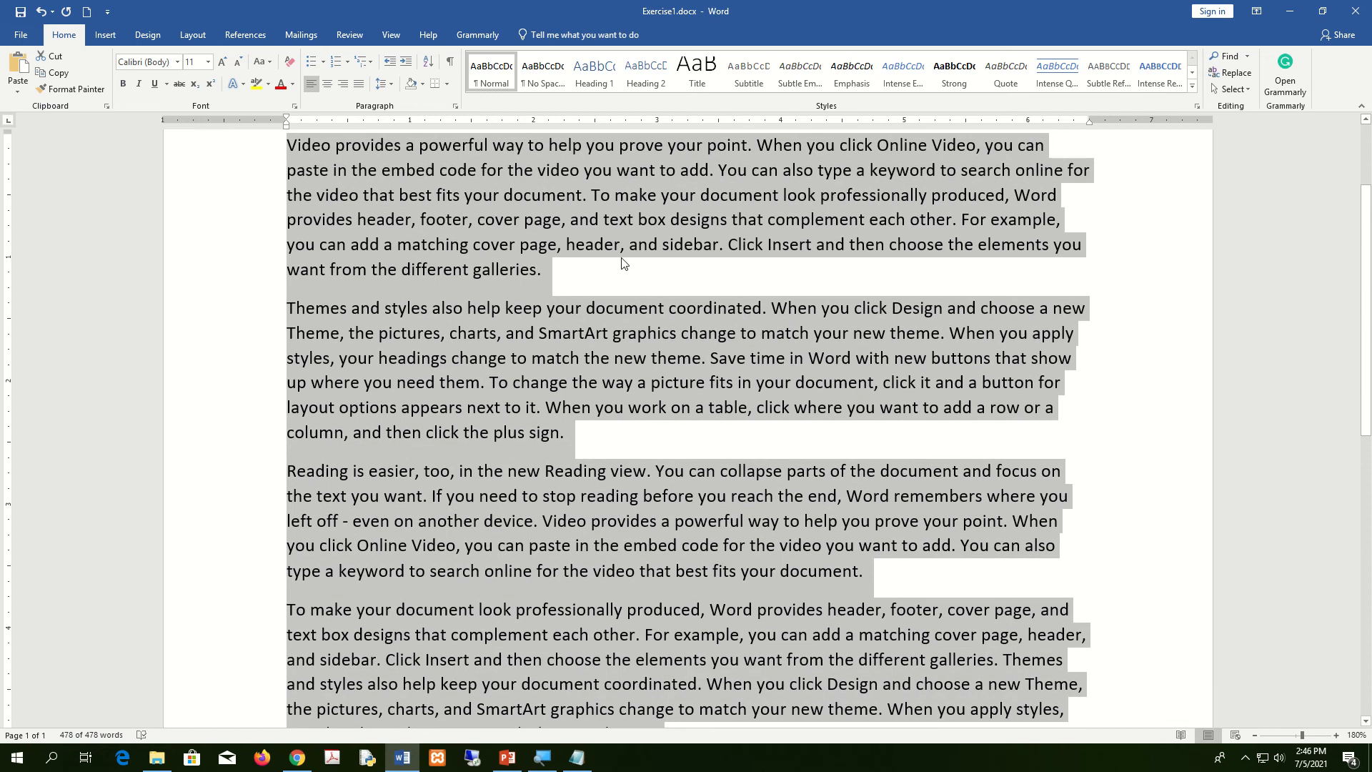
pyautogui.scroll(-5, 622, 263)
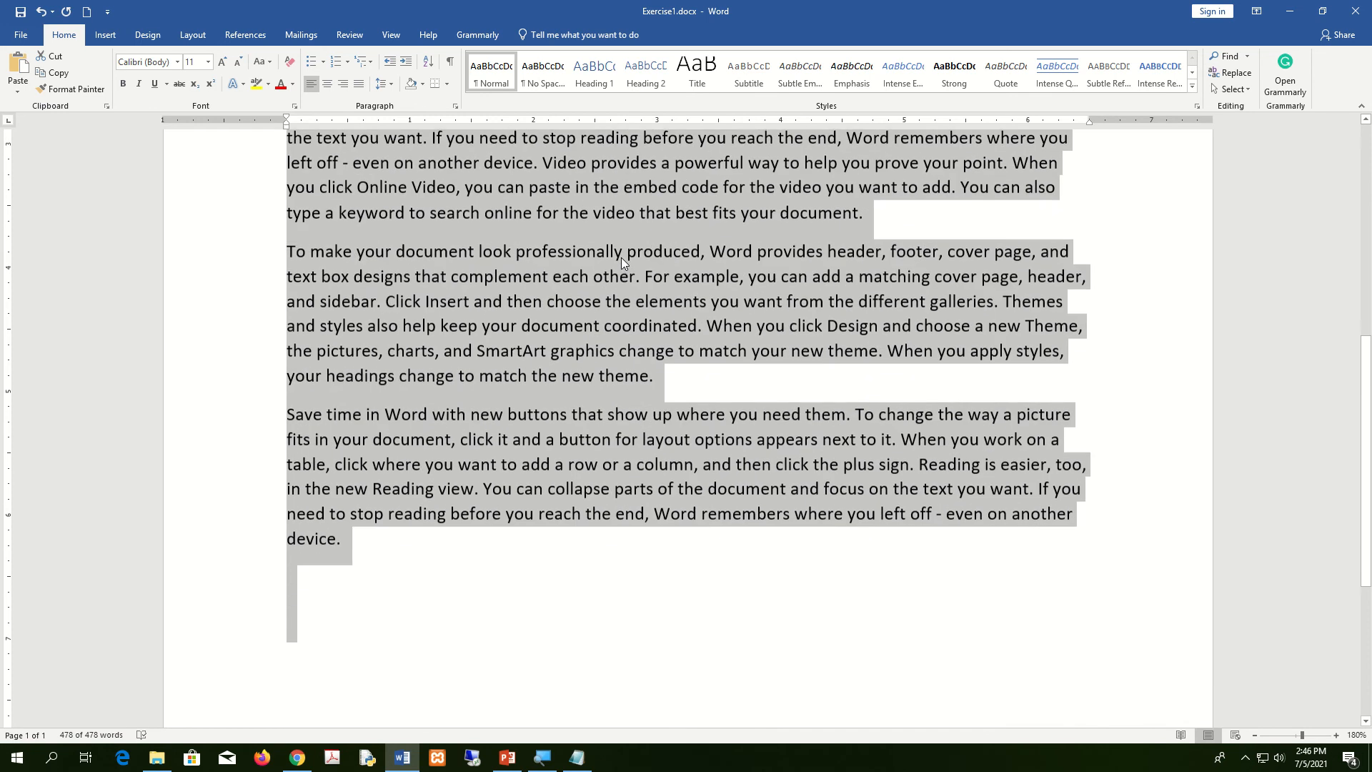
pyautogui.scroll(7, 622, 263)
pyautogui.scroll(-3, 622, 263)
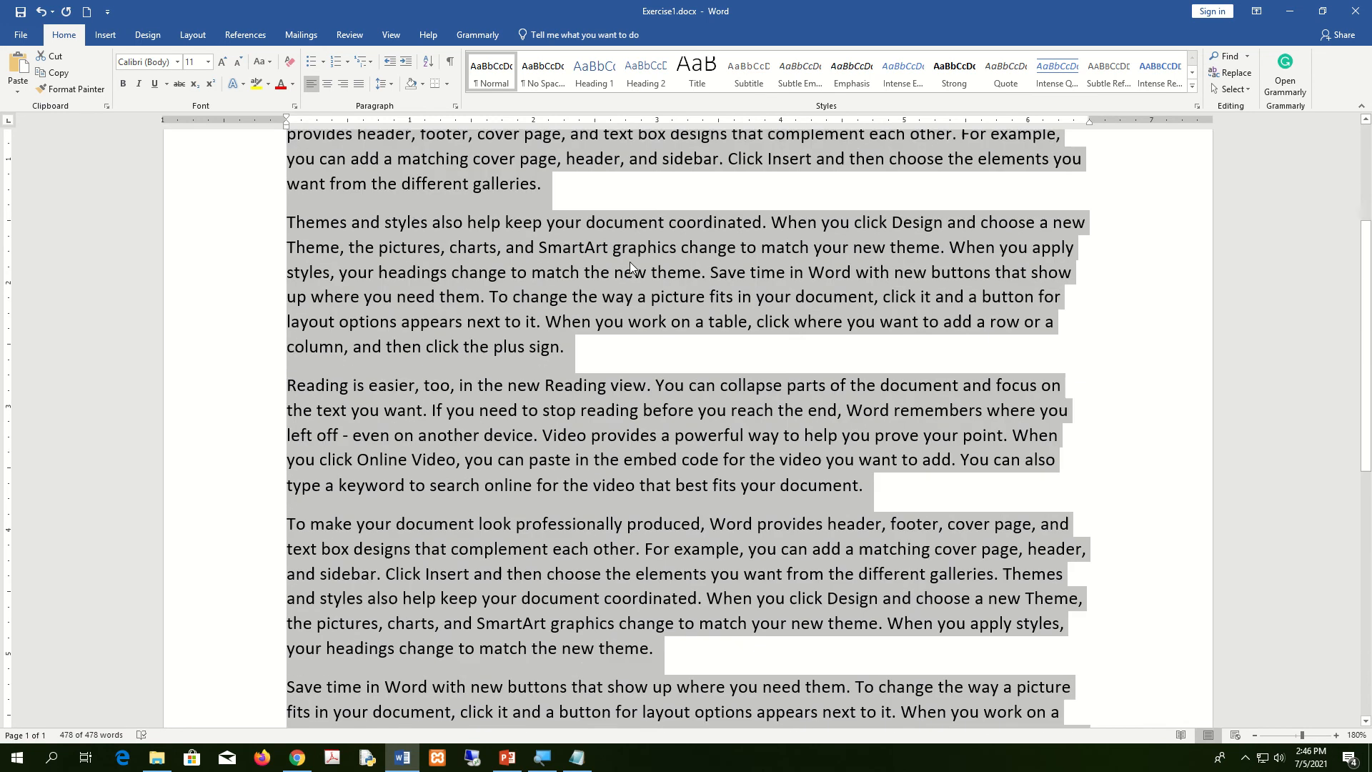
pyautogui.scroll(3, 625, 269)
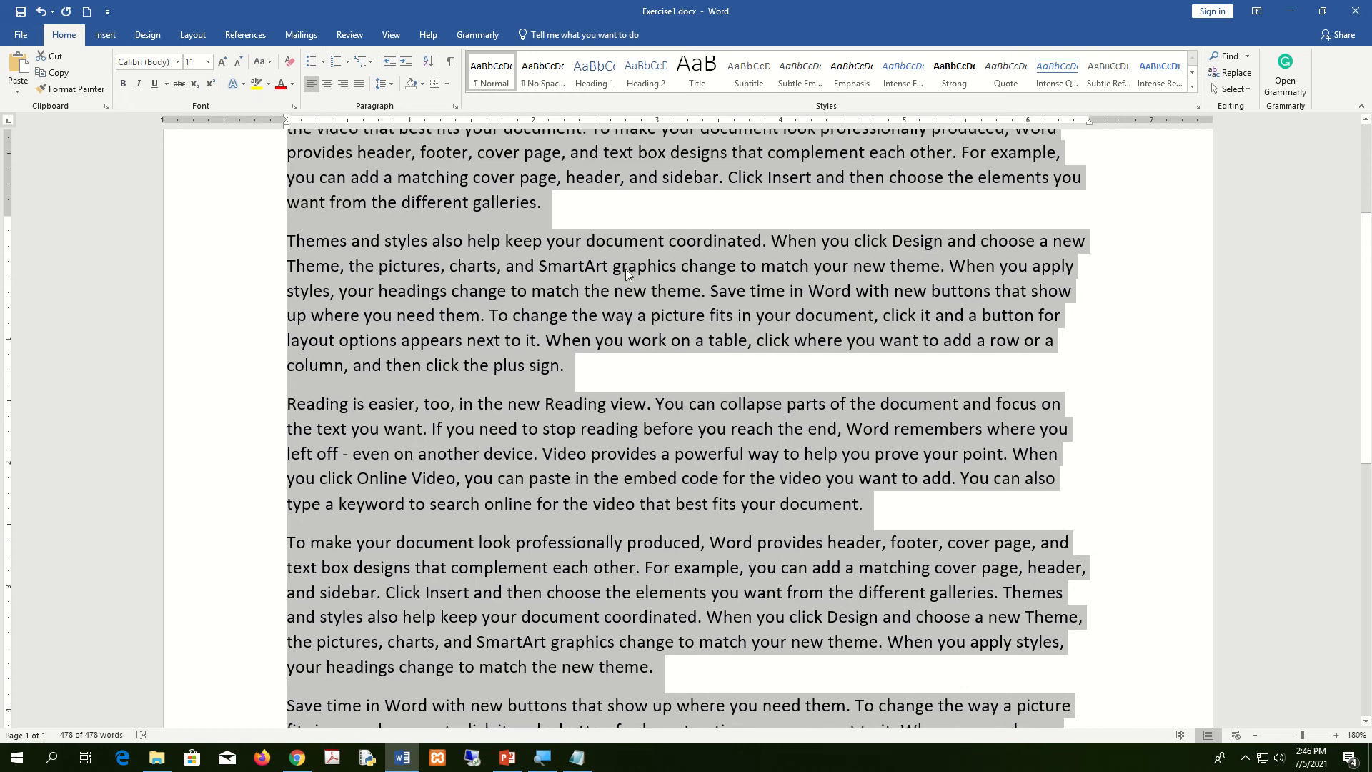
pyautogui.click(625, 268)
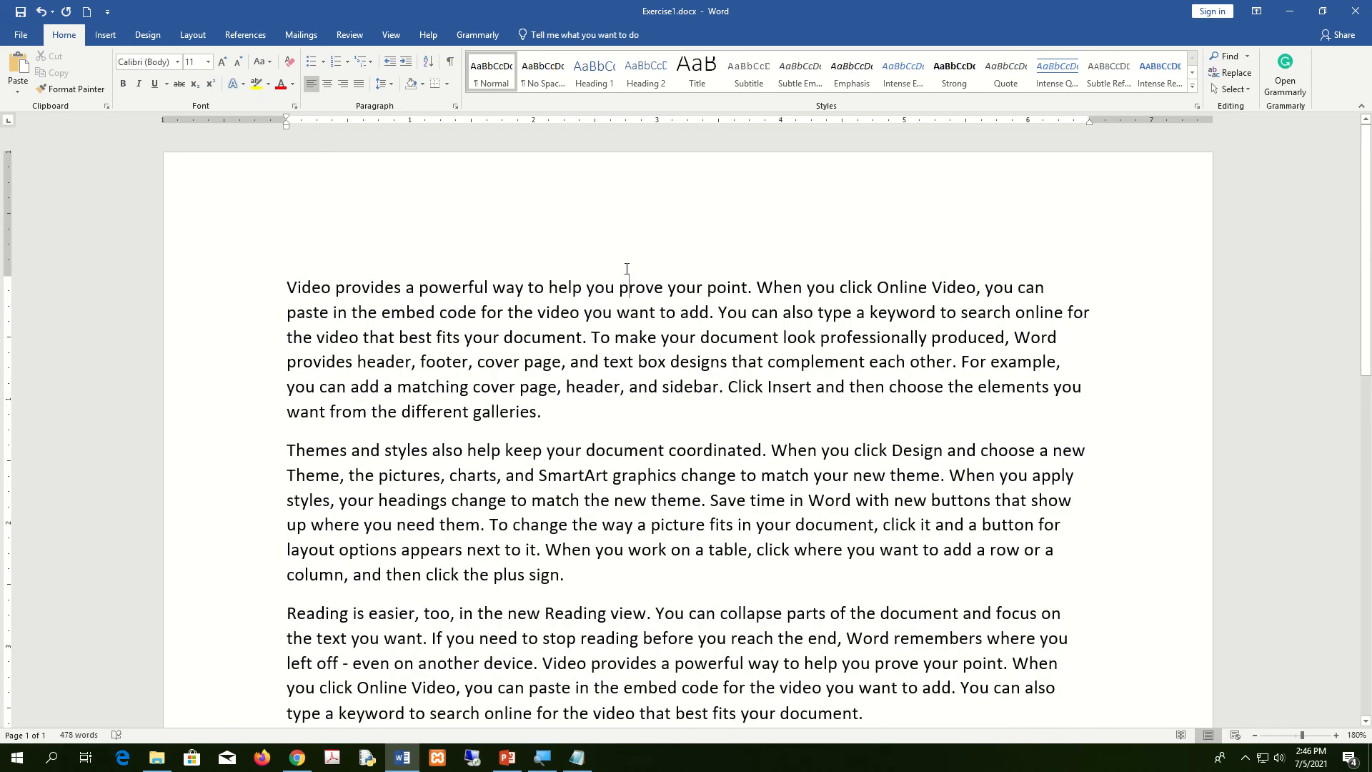
# Select all the text with the Select All command, check it down to the end, and deselect it
pyautogui.hotkey('ctrl', 'a')
pyautogui.scroll(-10, 626, 270)
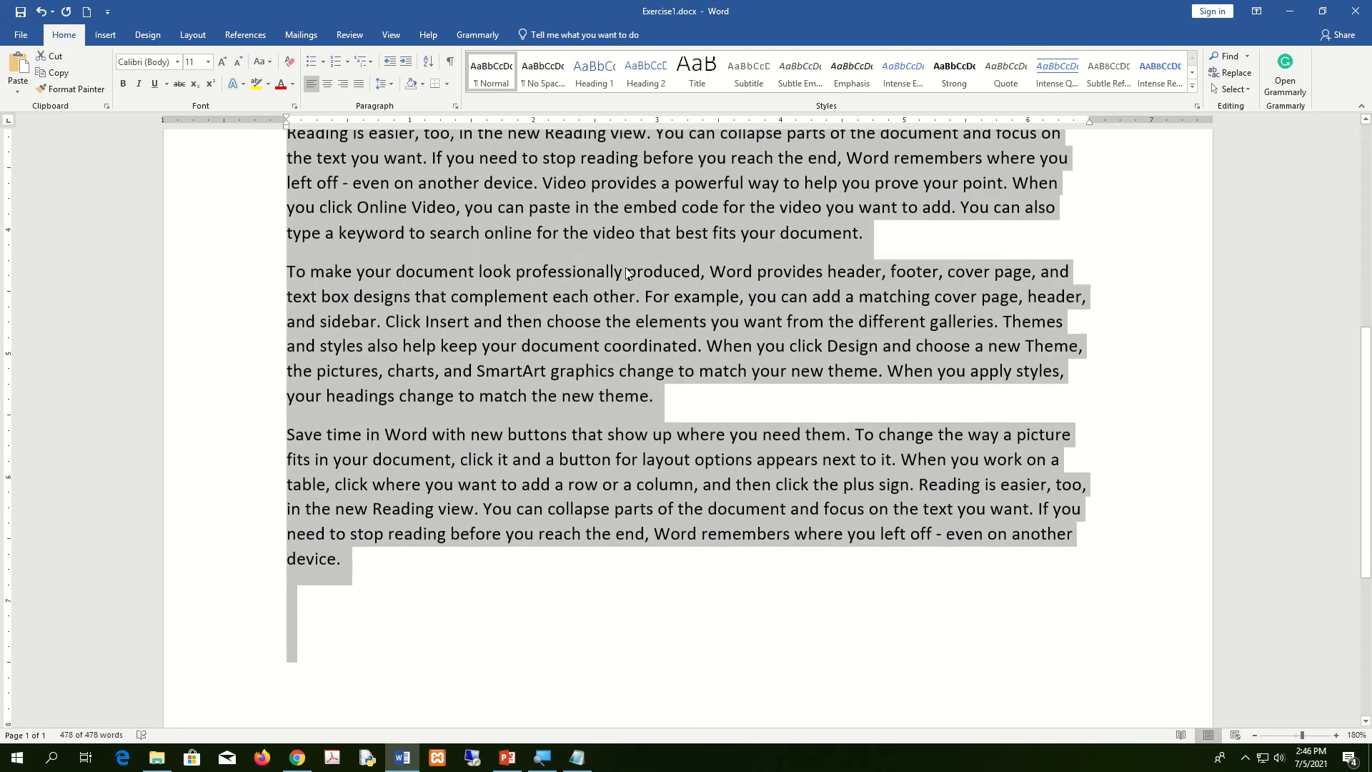
pyautogui.scroll(10, 626, 273)
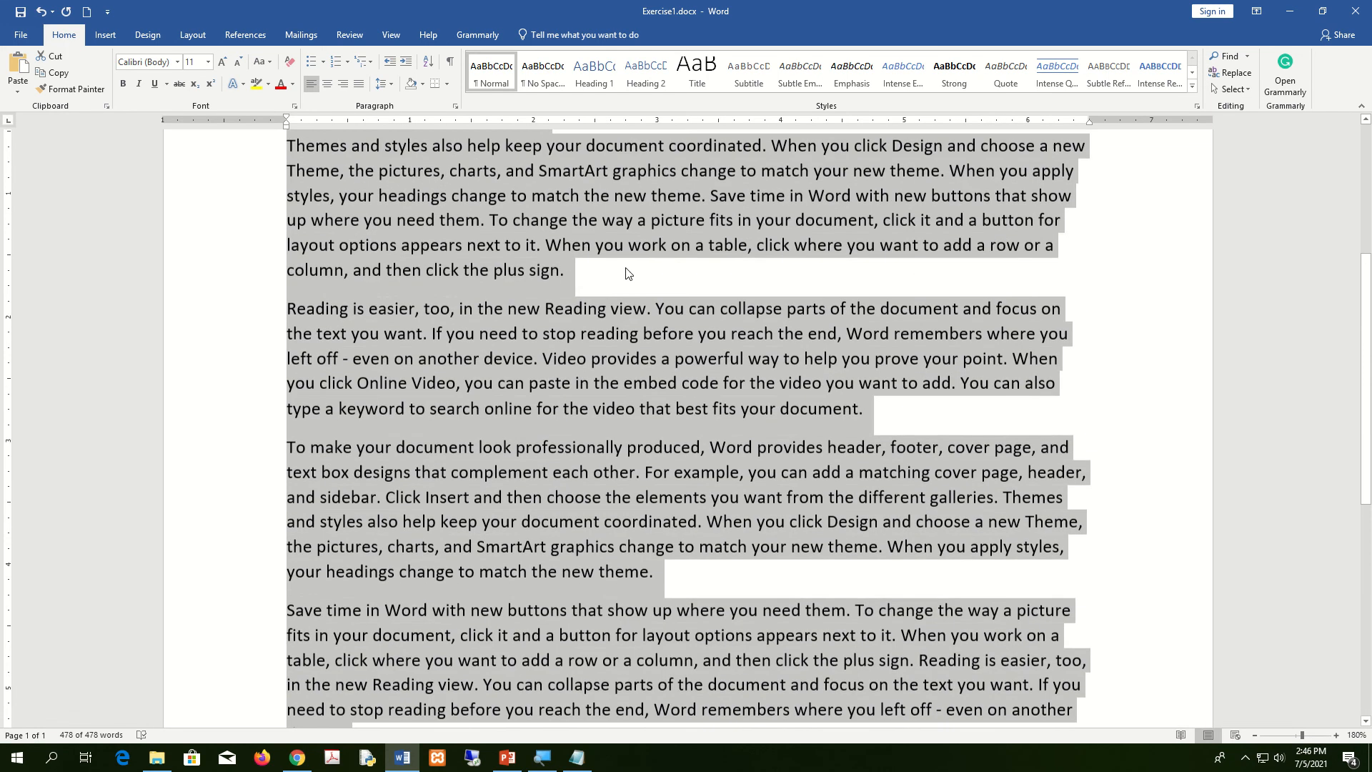
pyautogui.click(621, 271)
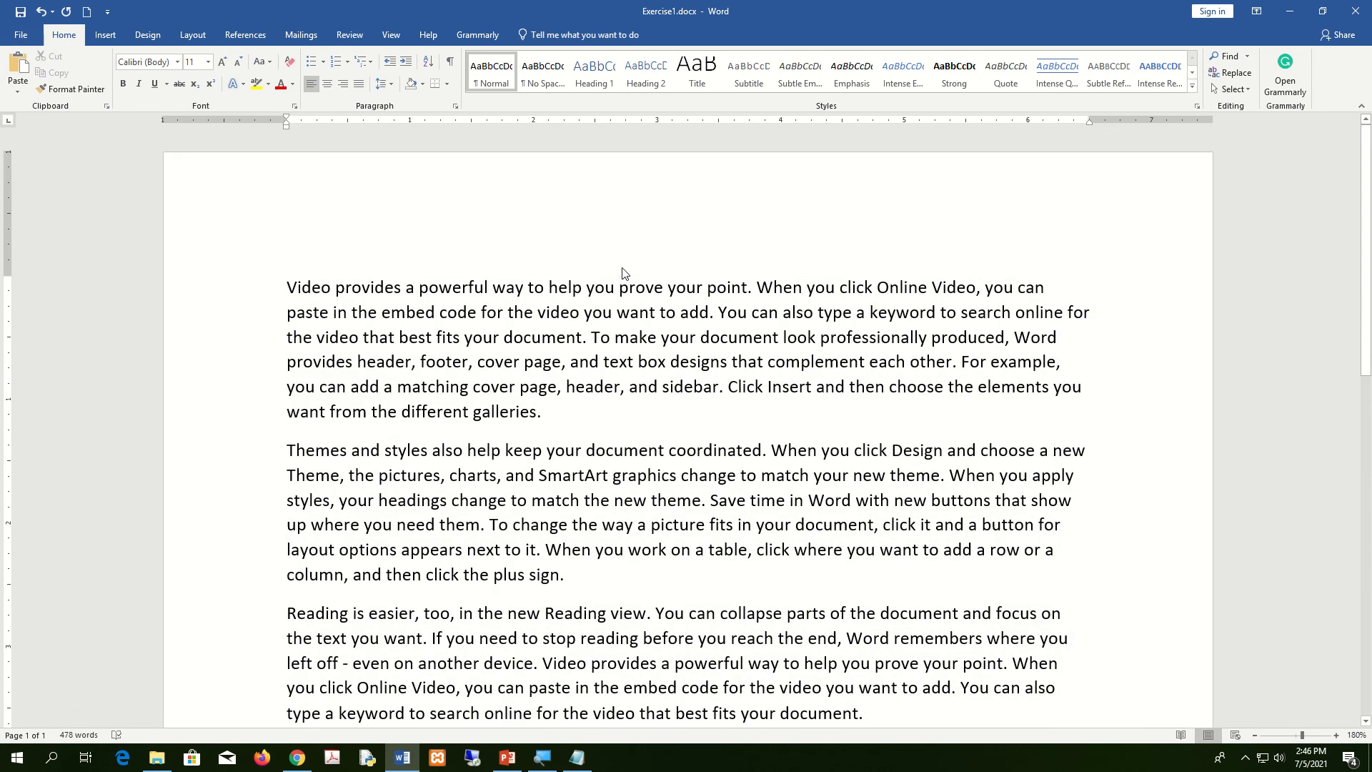
# From the margin, select the first line, the whole first paragraph and the entire document in turn, and clear the selection
pyautogui.click(258, 296)
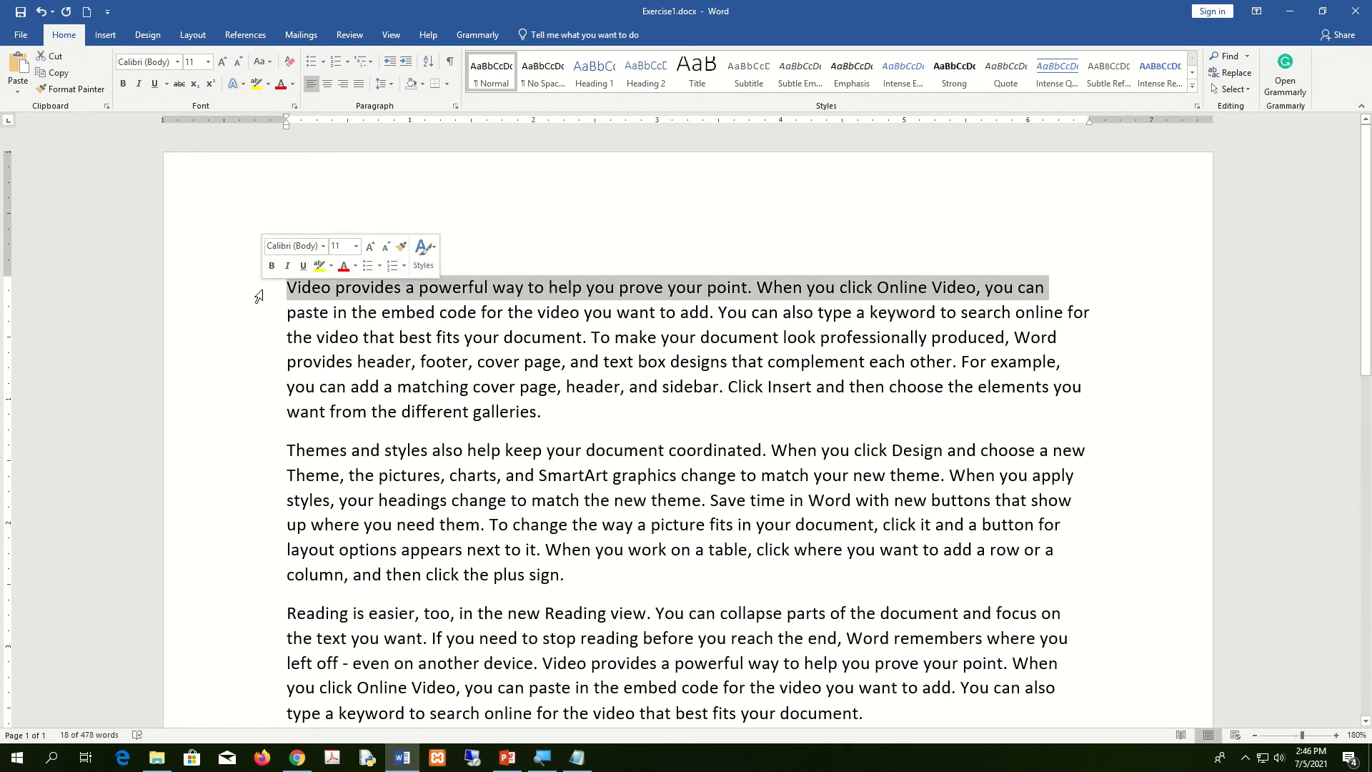
pyautogui.doubleClick(251, 335)
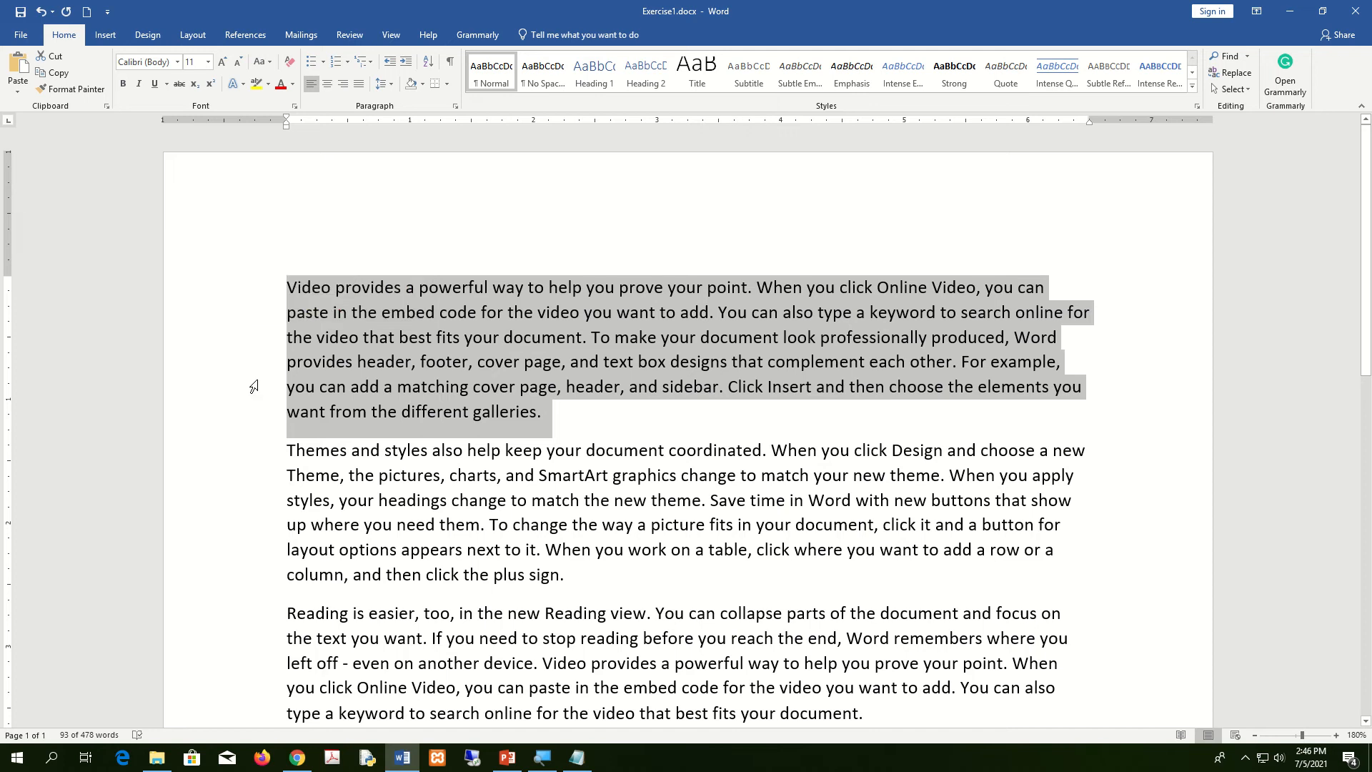
pyautogui.click(230, 414)
pyautogui.tripleClick(230, 414)
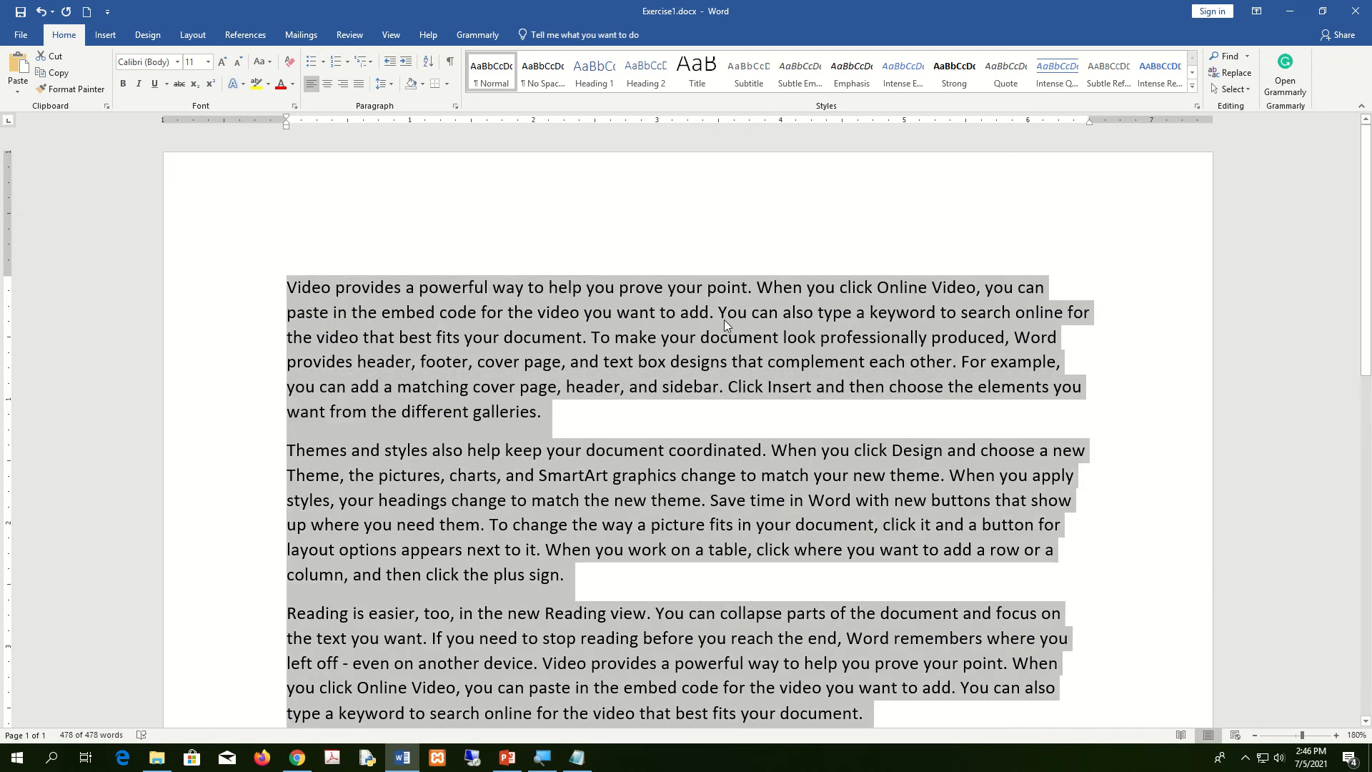
pyautogui.click(679, 427)
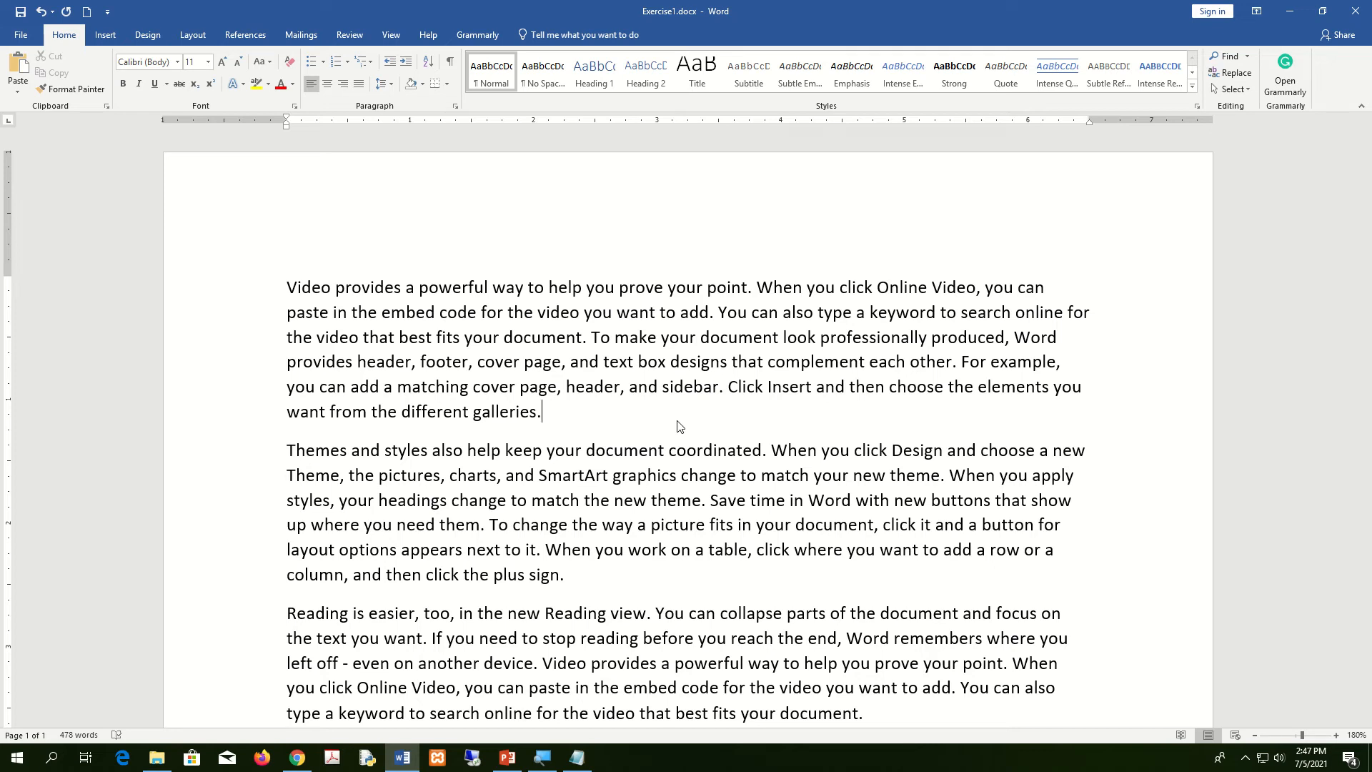
# Select the first paragraph across its full text, clear it, and reselect the whole paragraph from the margin
pyautogui.moveTo(285, 280); pyautogui.dragTo(577, 411)
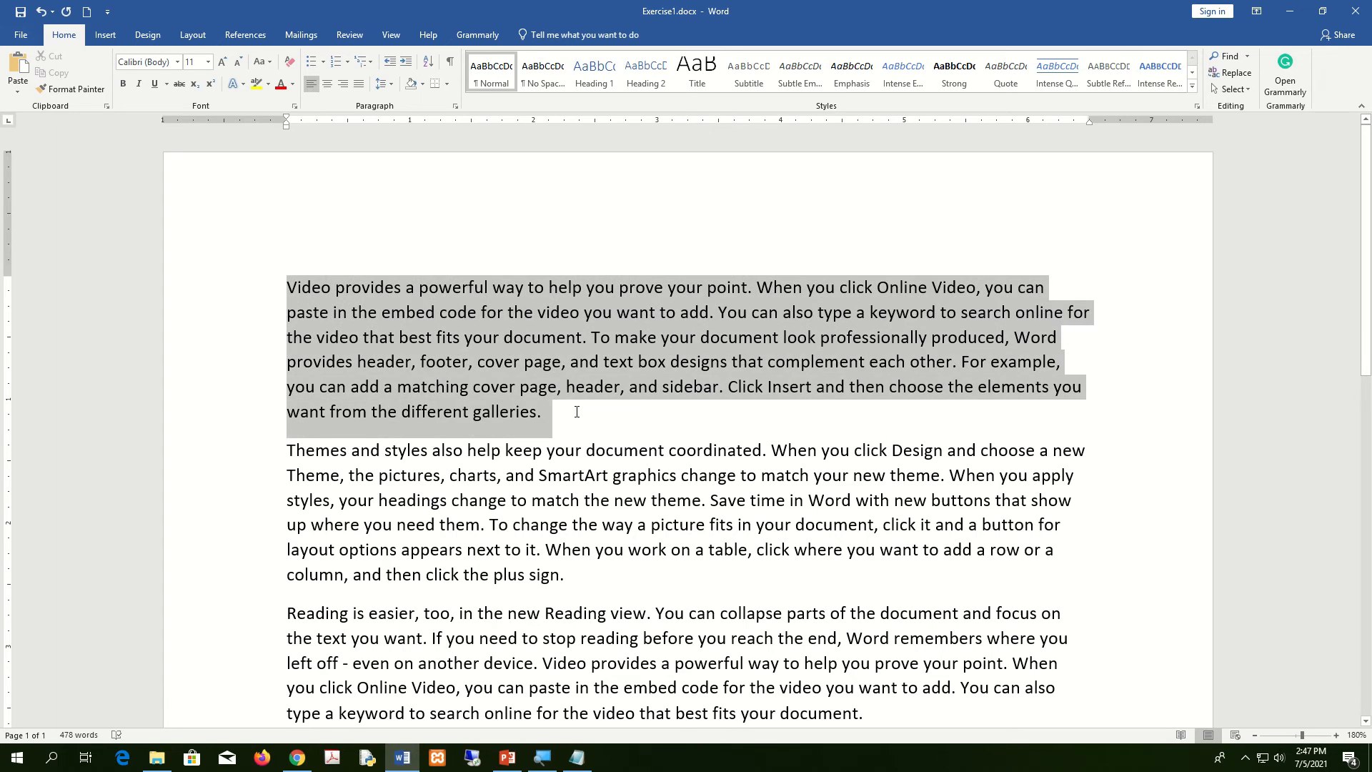
pyautogui.click(410, 343)
pyautogui.click(253, 349)
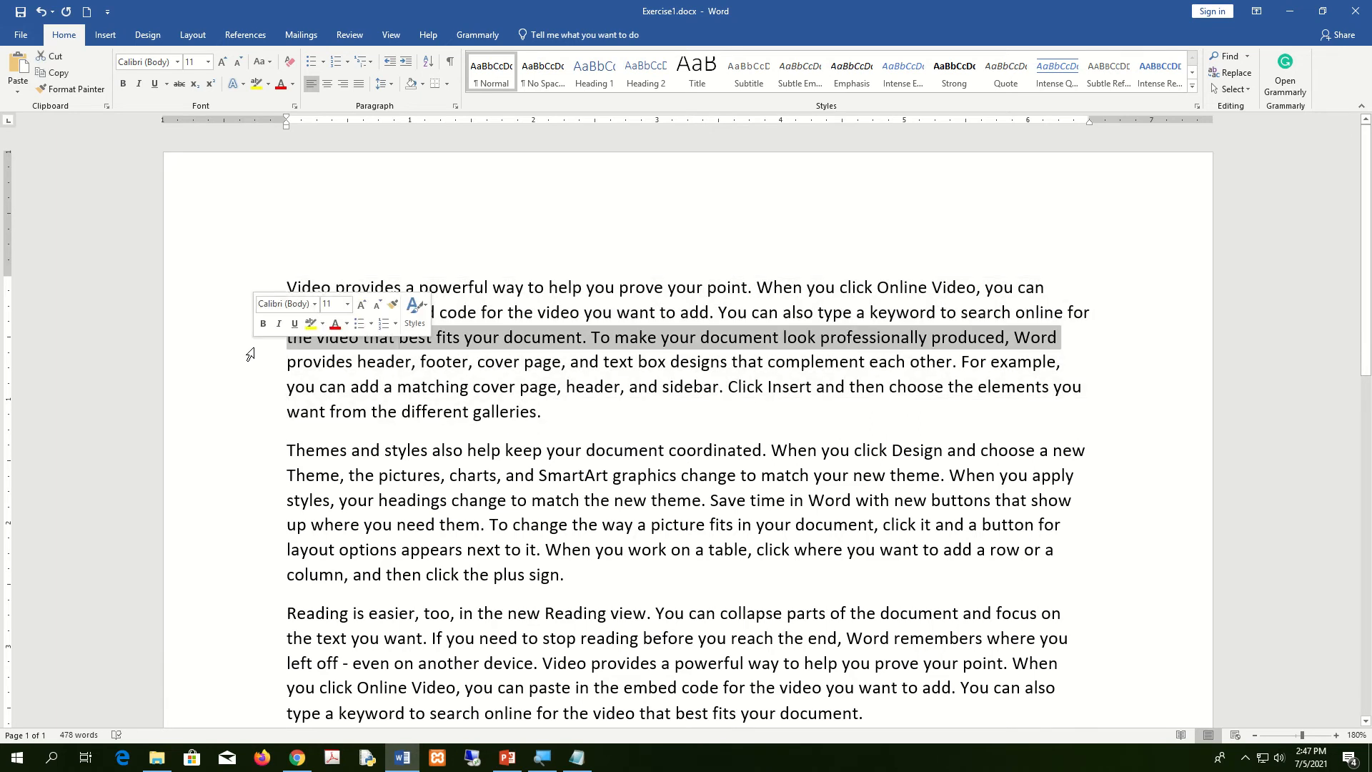
pyautogui.doubleClick(250, 354)
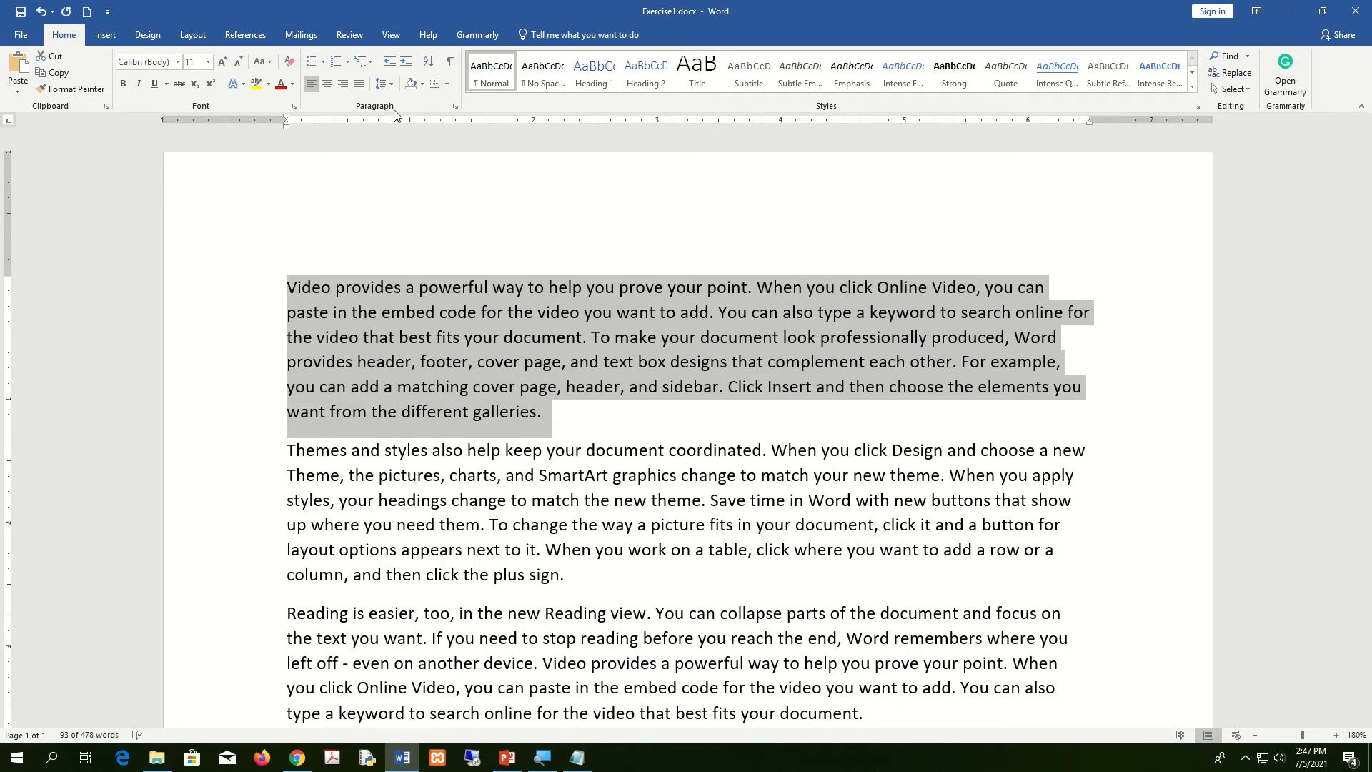
# Preview 1.5 line spacing on the selected first paragraph without applying it
pyautogui.moveTo(626, 6)
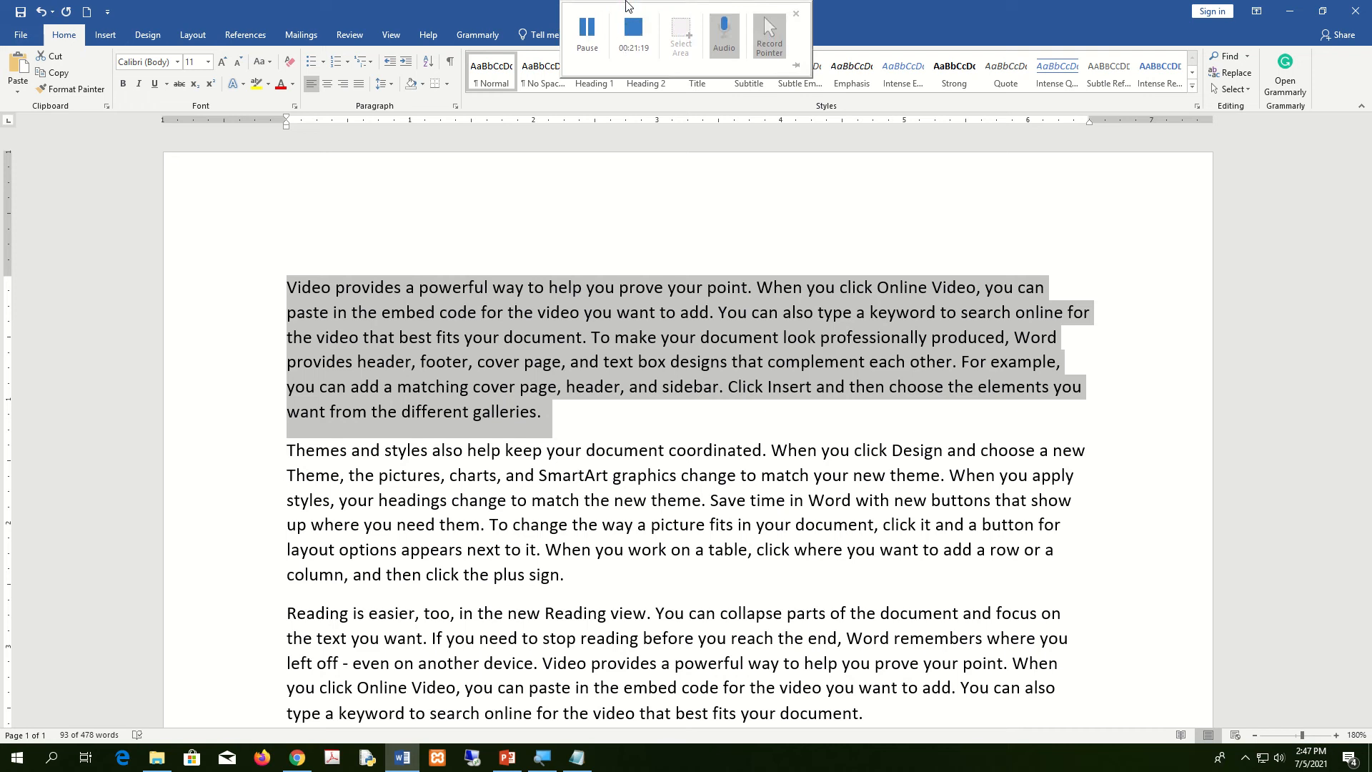
pyautogui.click(390, 84)
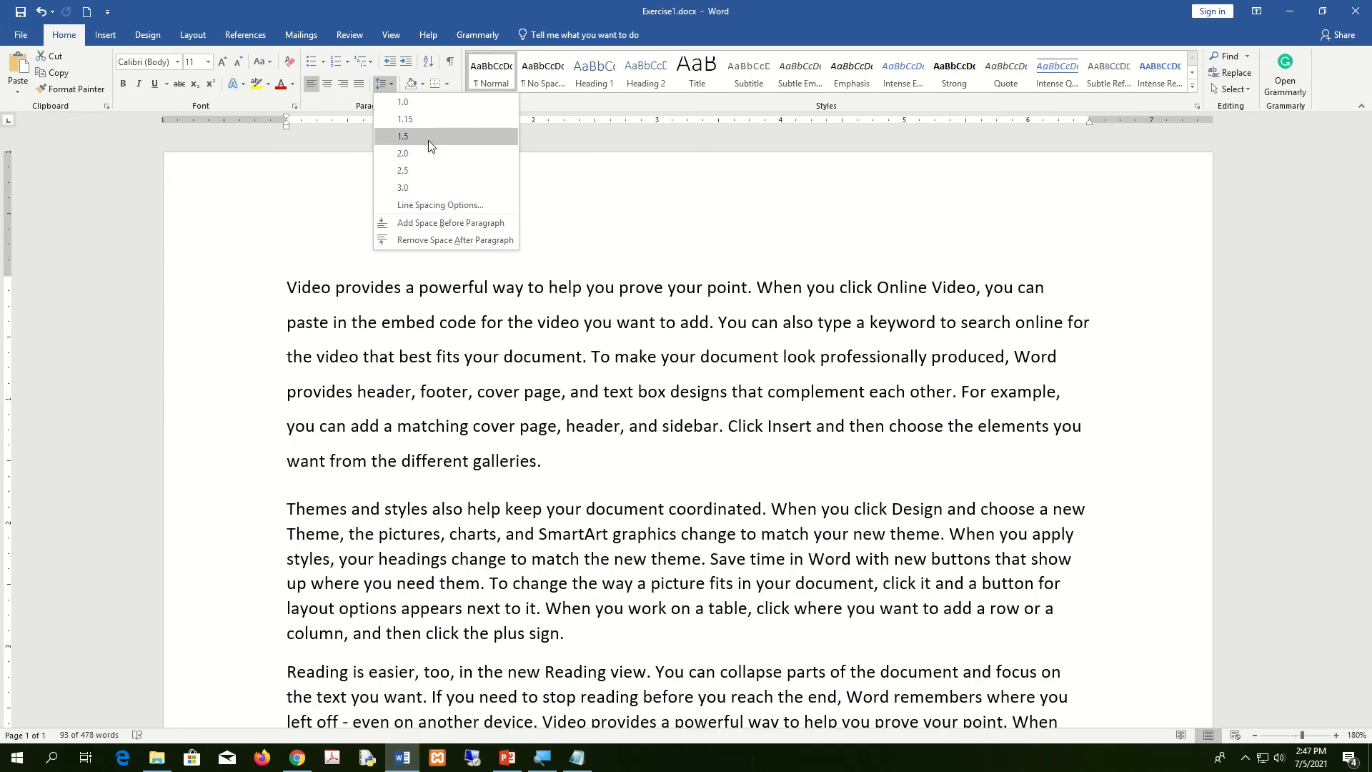
pyautogui.click(453, 16)
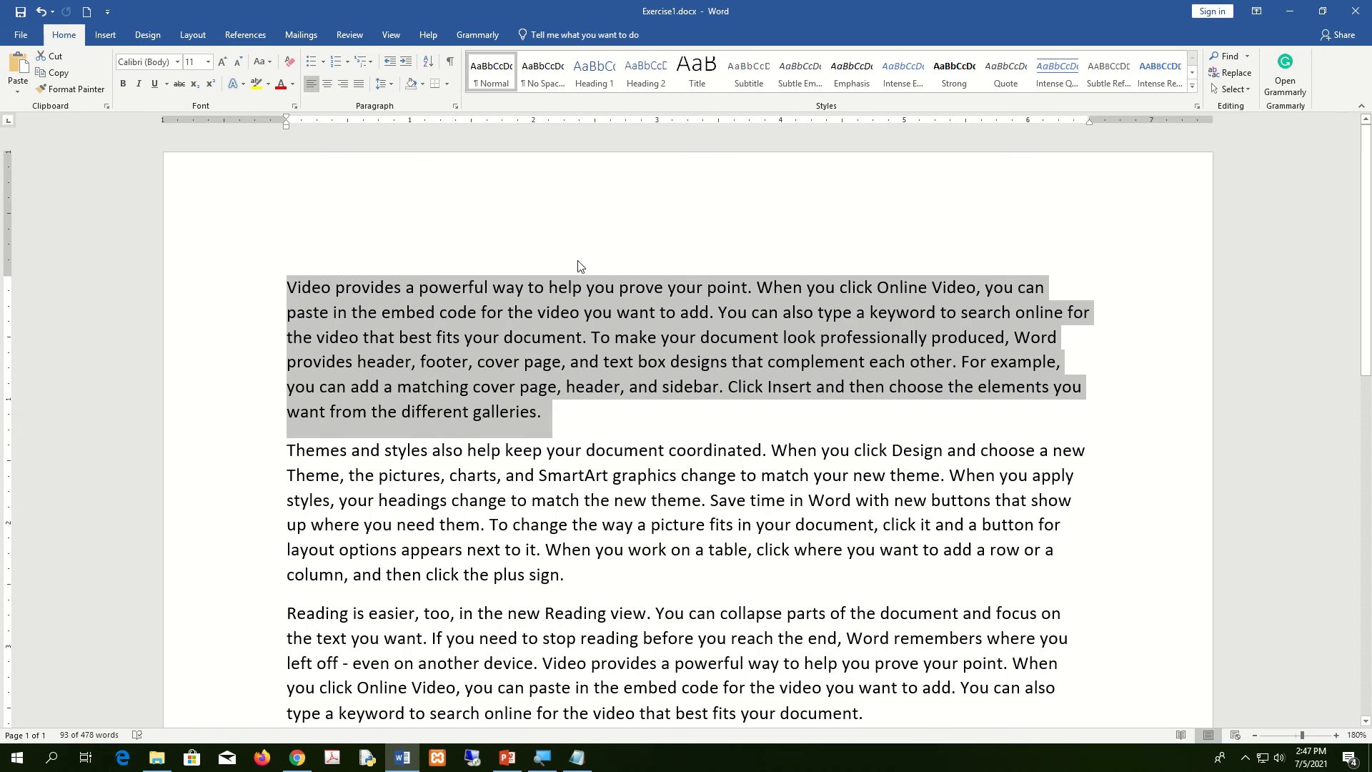
# Set the line spacing of the entire document to 1.5, review all the text, and clear the selection
pyautogui.click(578, 421)
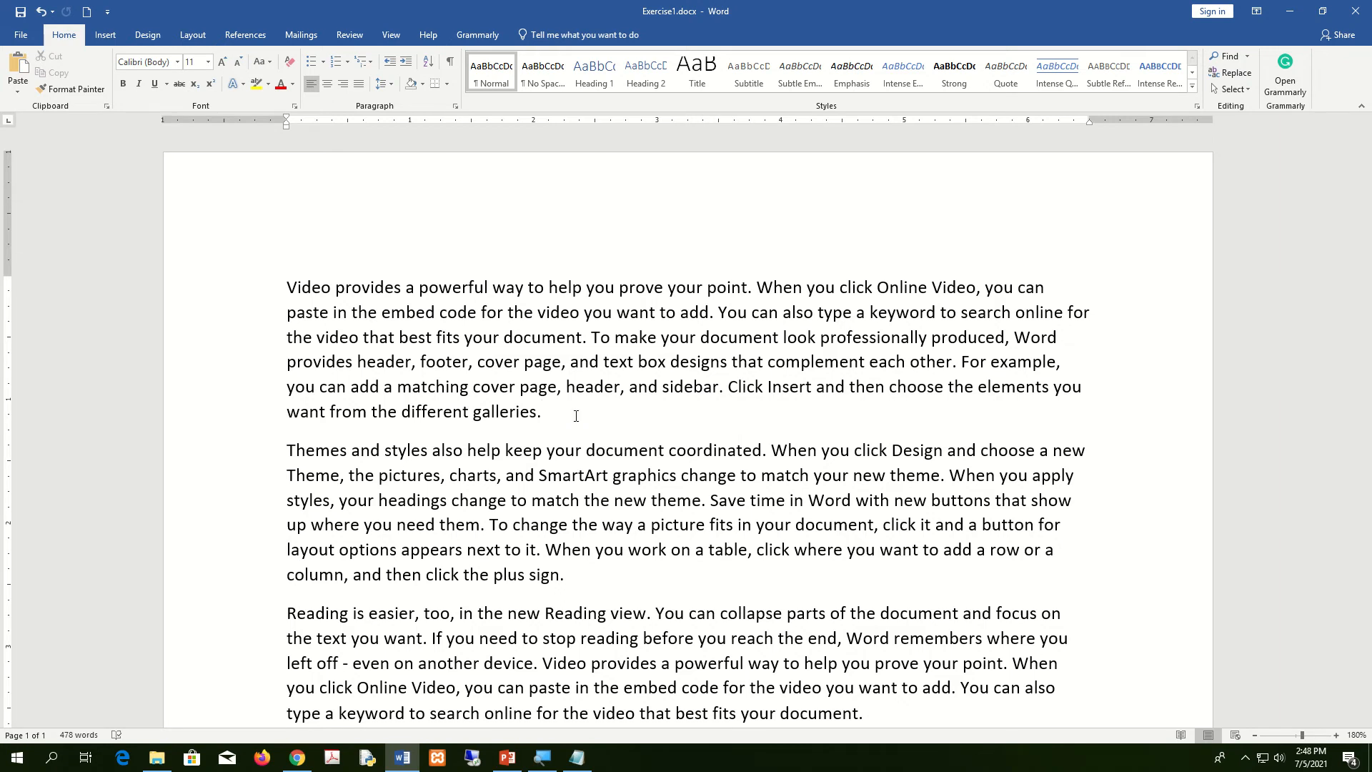
pyautogui.hotkey('ctrl', 'a')
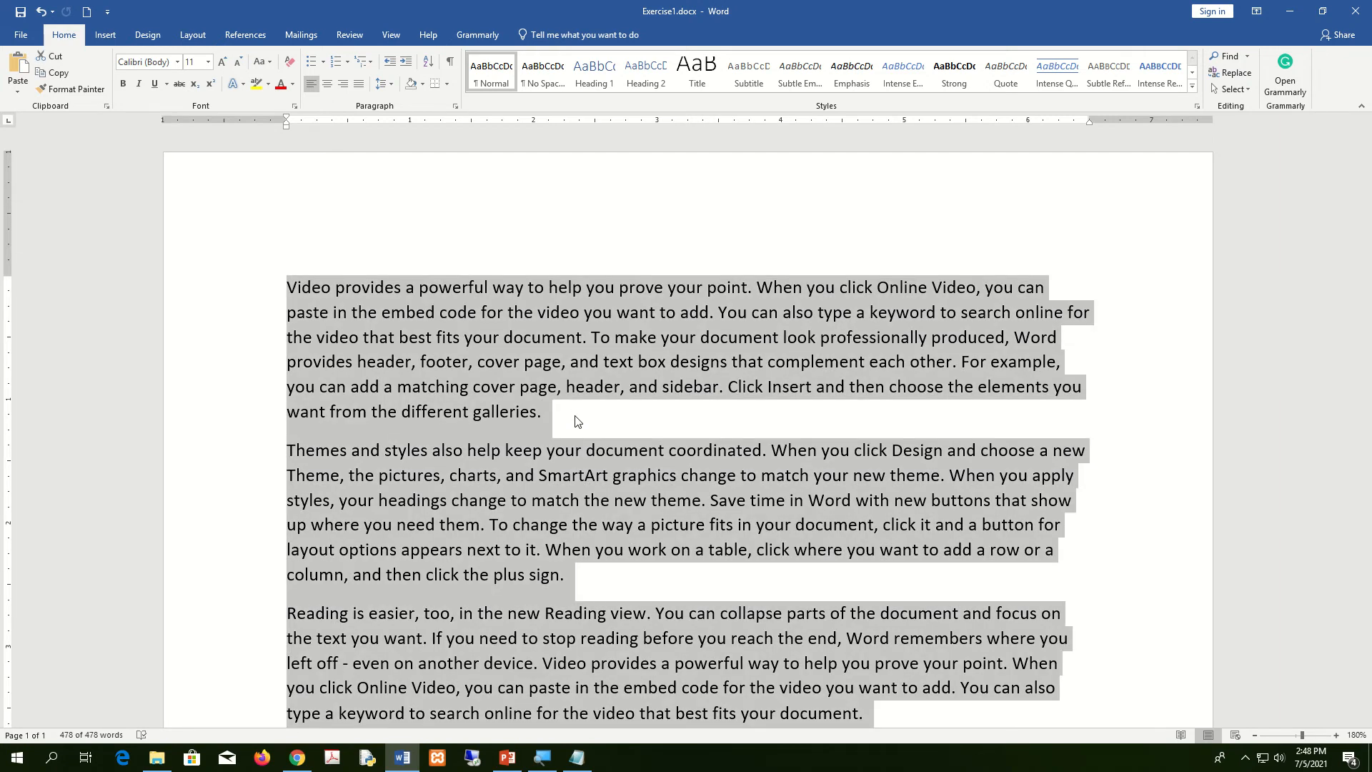
pyautogui.click(393, 86)
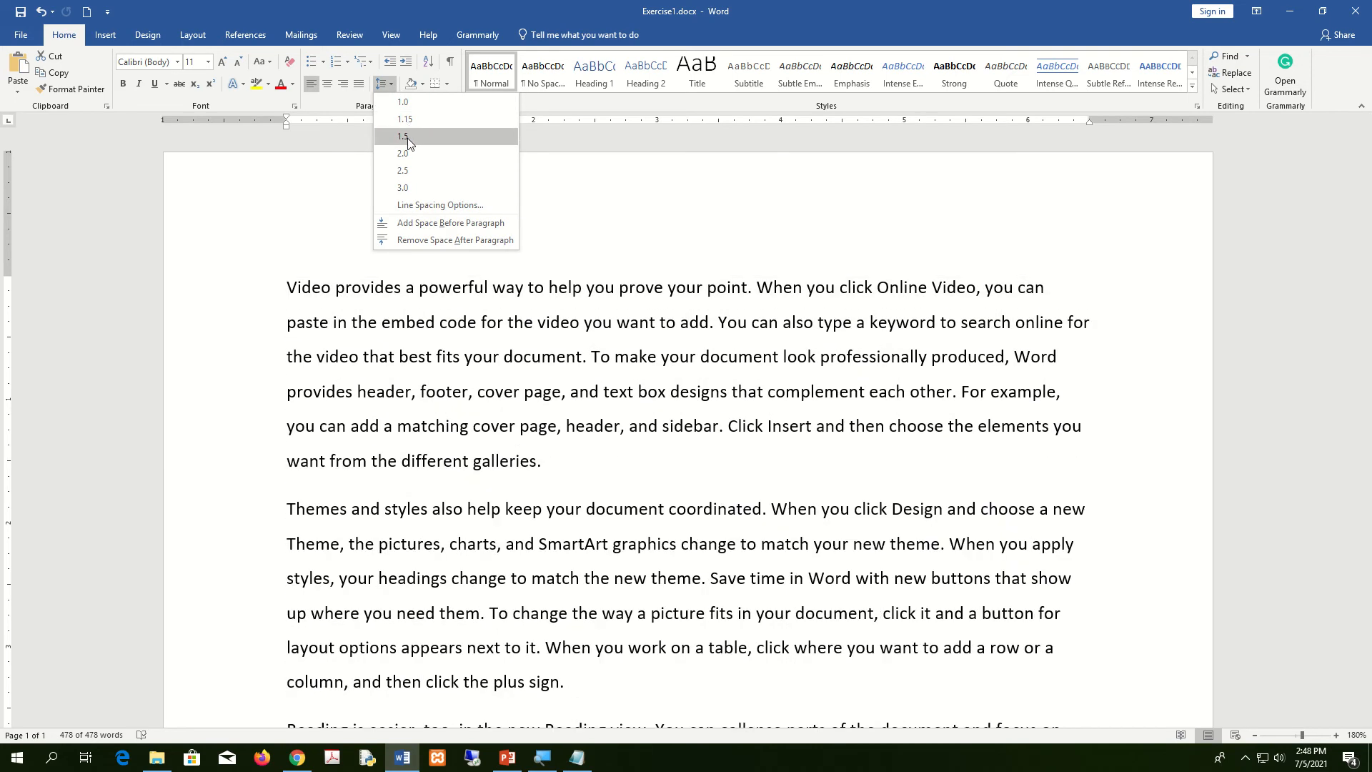
pyautogui.click(408, 137)
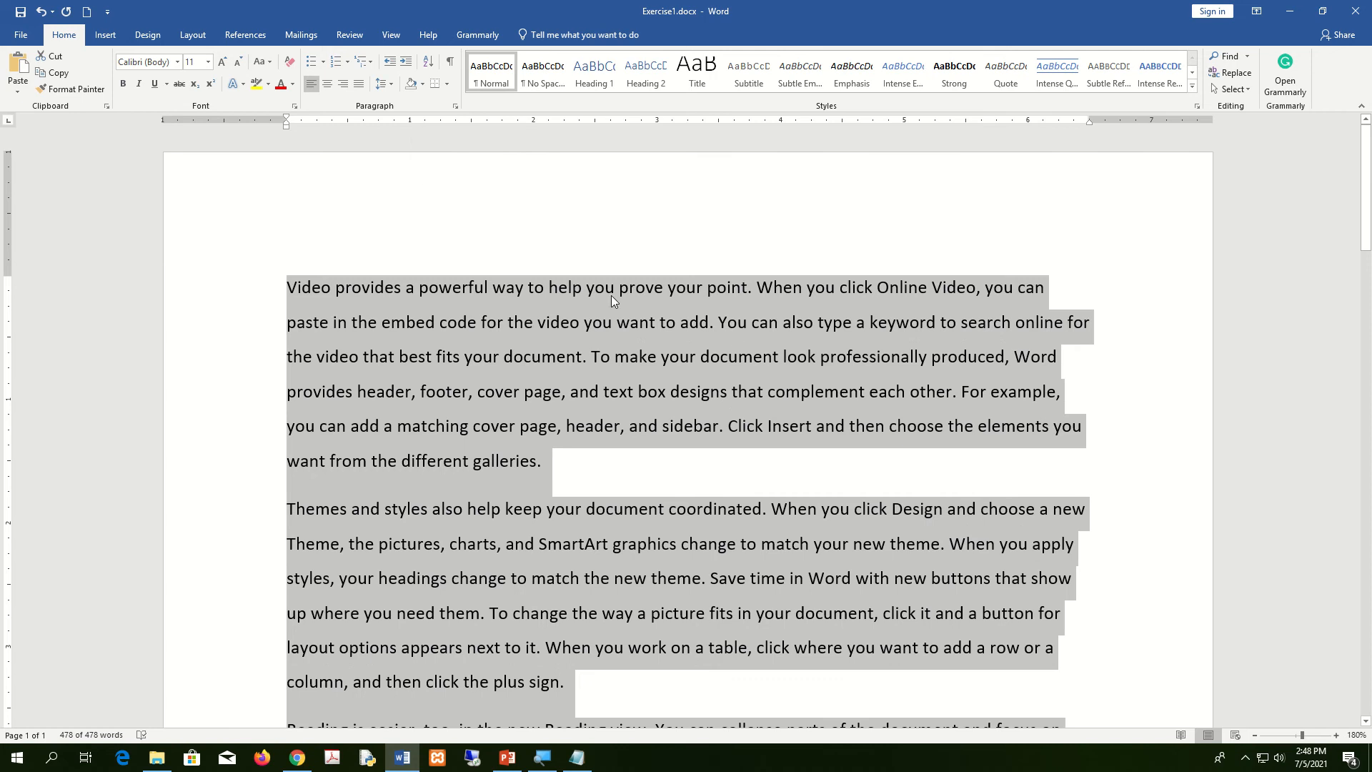
pyautogui.scroll(-4, 761, 358)
pyautogui.scroll(-5, 761, 357)
pyautogui.scroll(9, 766, 367)
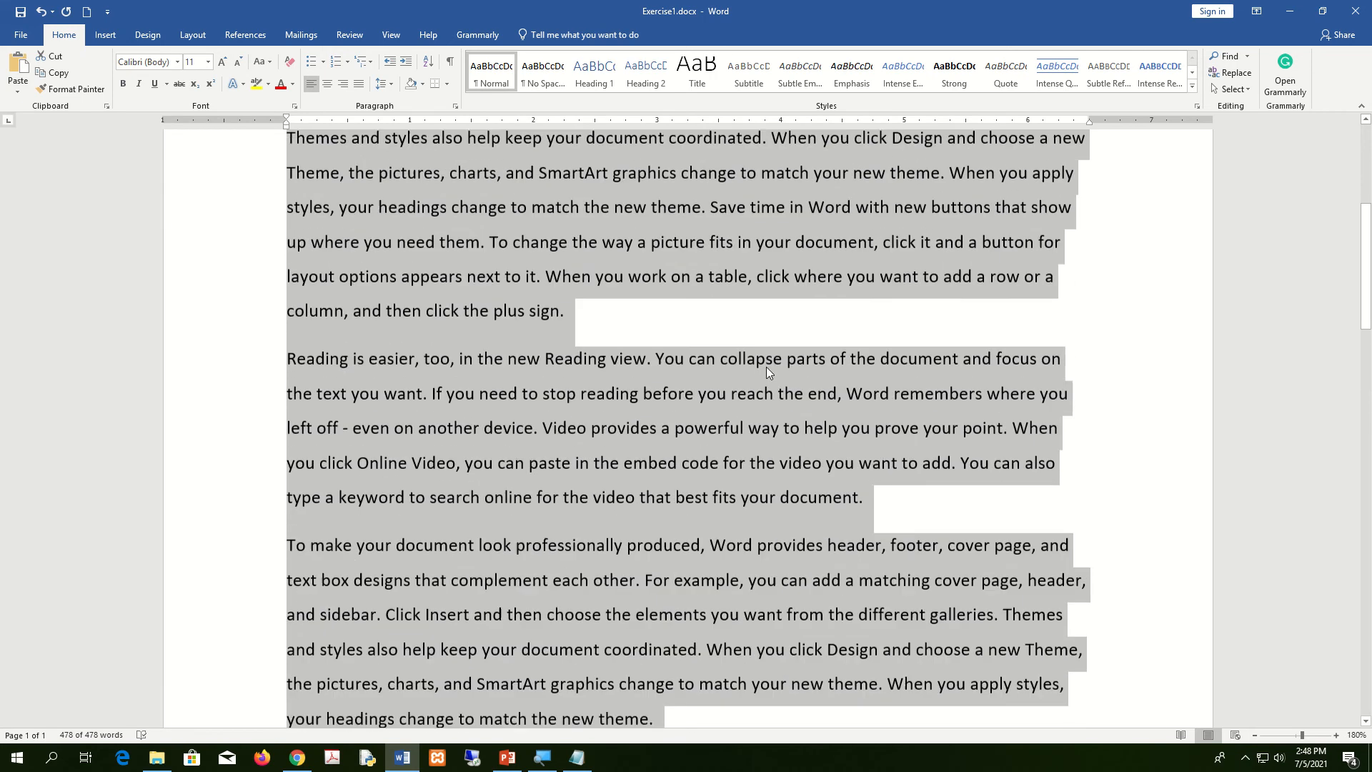
pyautogui.scroll(1, 767, 367)
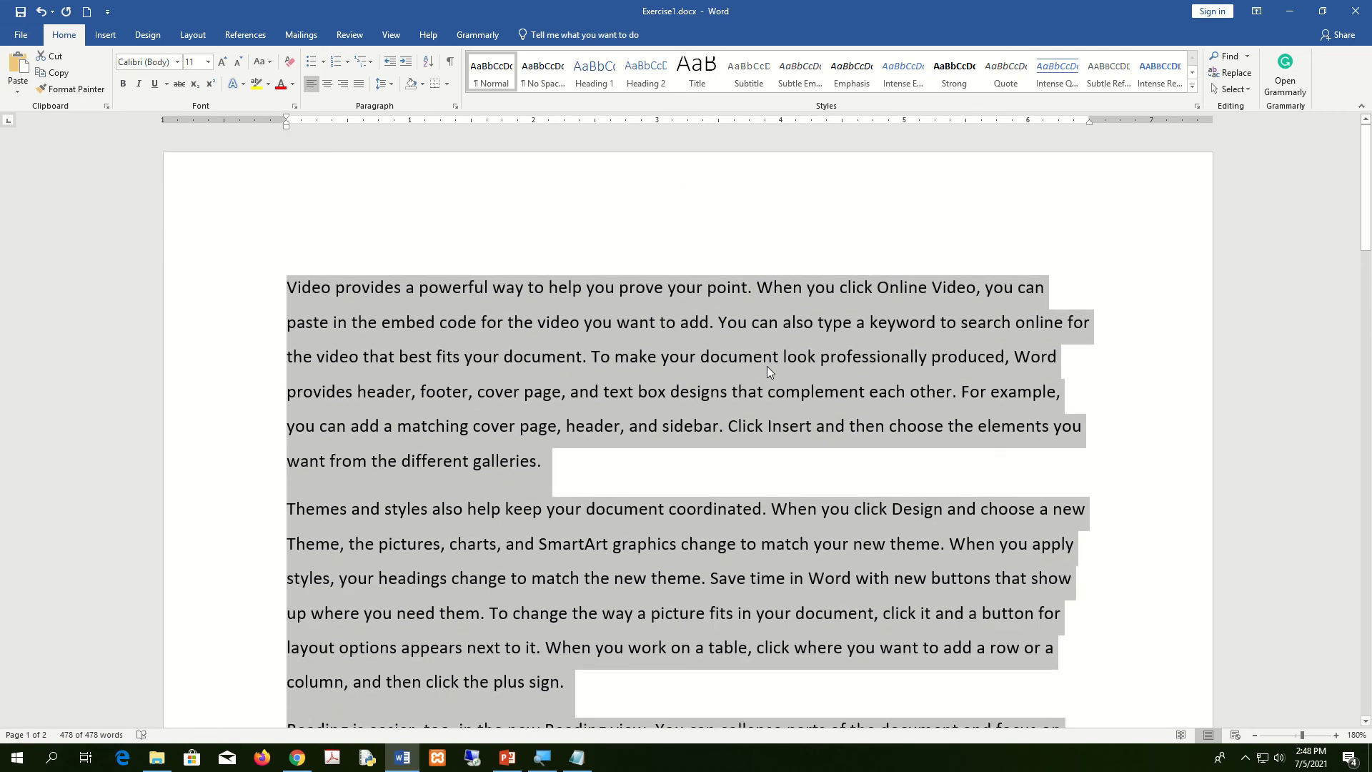
pyautogui.click(585, 461)
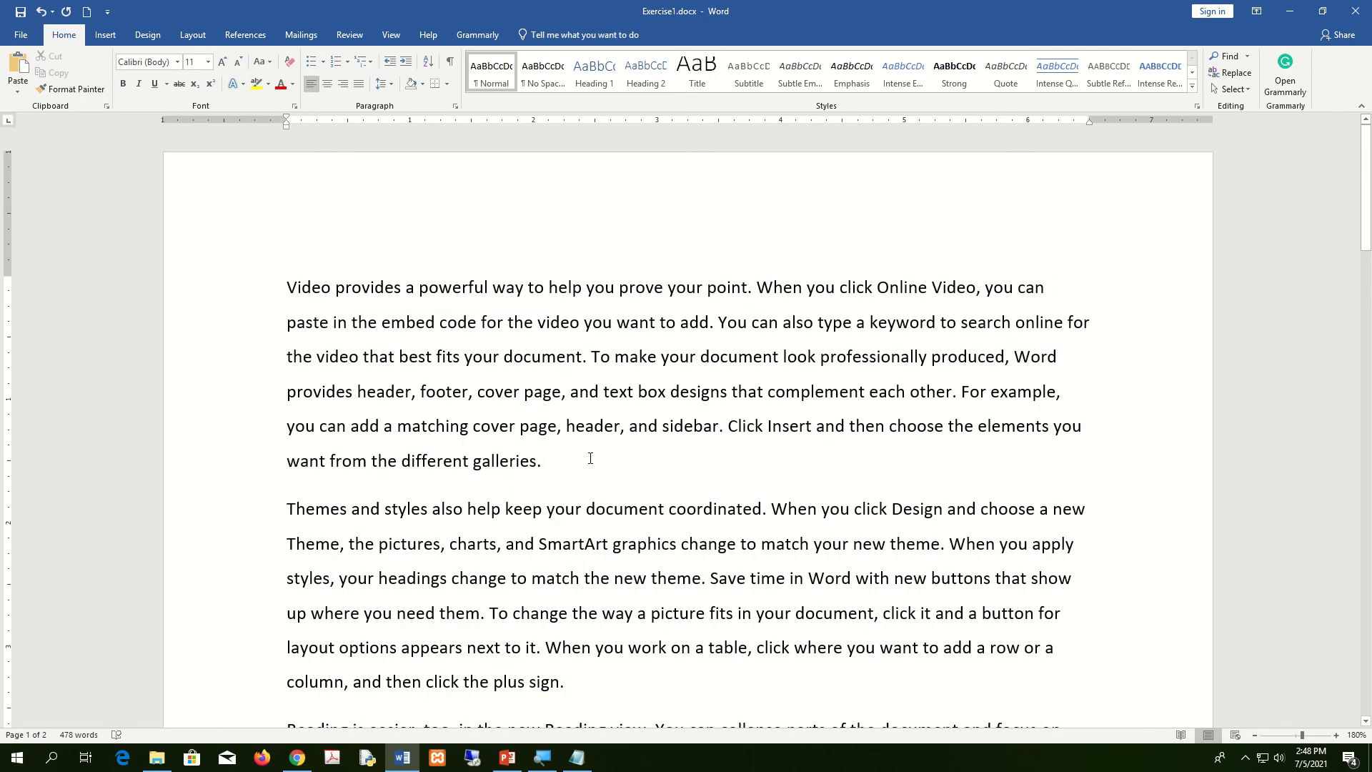
# Select the whole first paragraph and align it to the right margin
pyautogui.moveTo(584, 460); pyautogui.dragTo(243, 302)
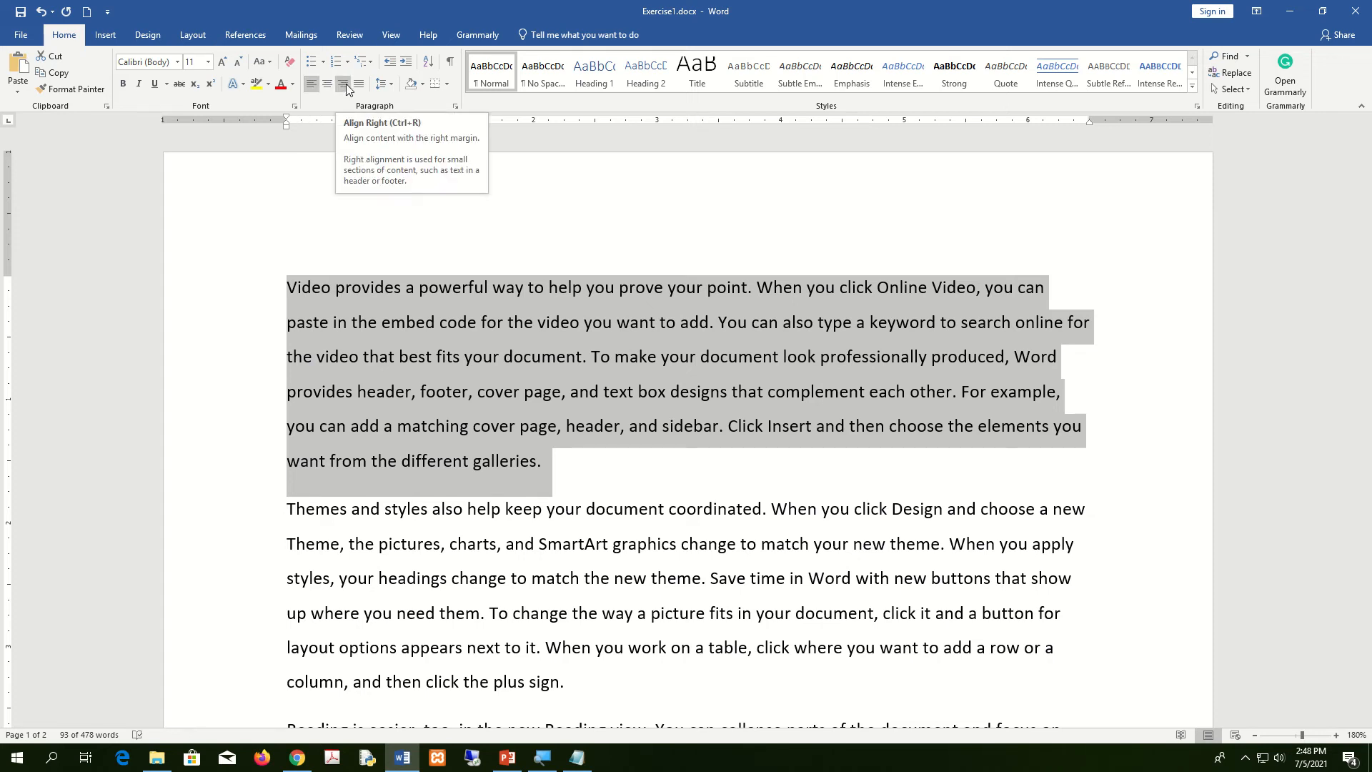
pyautogui.click(345, 84)
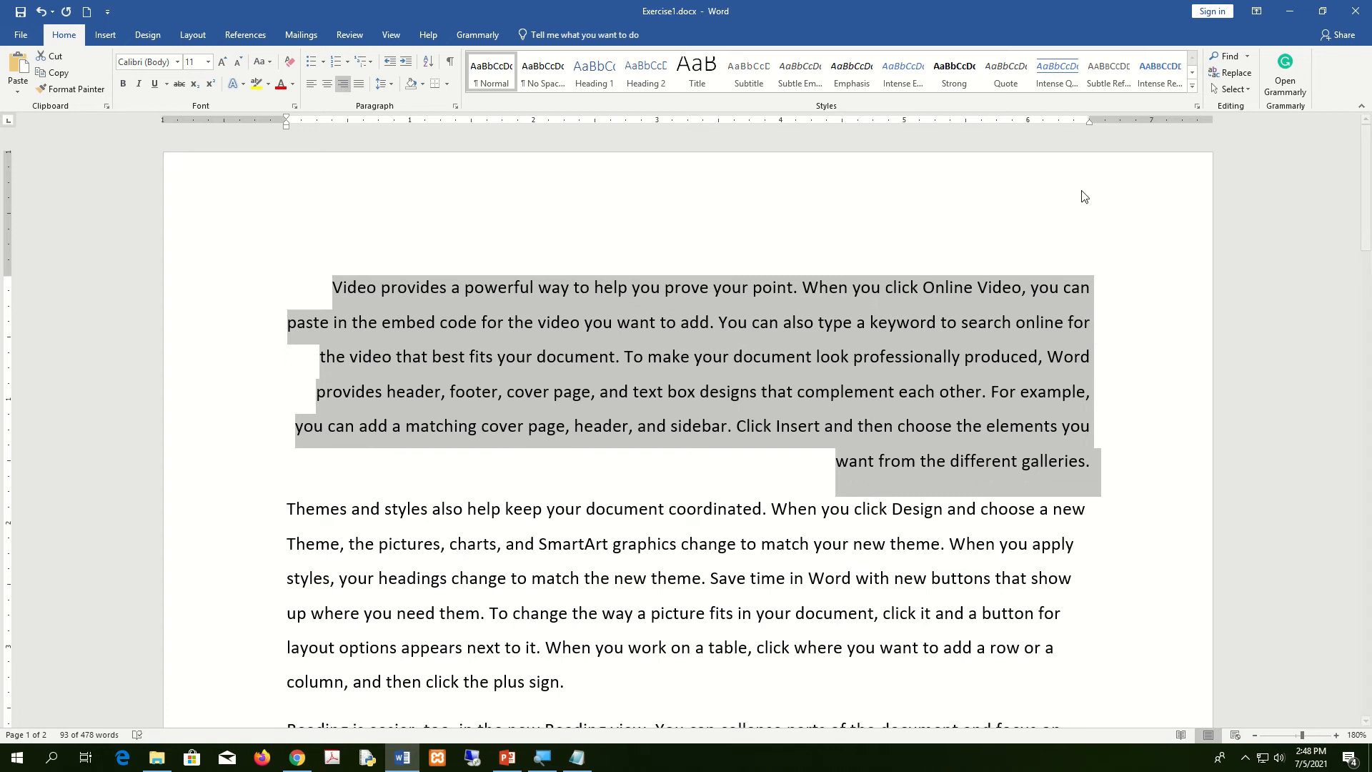
# Compare centred, right and justified alignment on the first paragraph, and return it to left alignment
pyautogui.moveTo(1090, 118); pyautogui.dragTo(1091, 118)
pyautogui.click(328, 86)
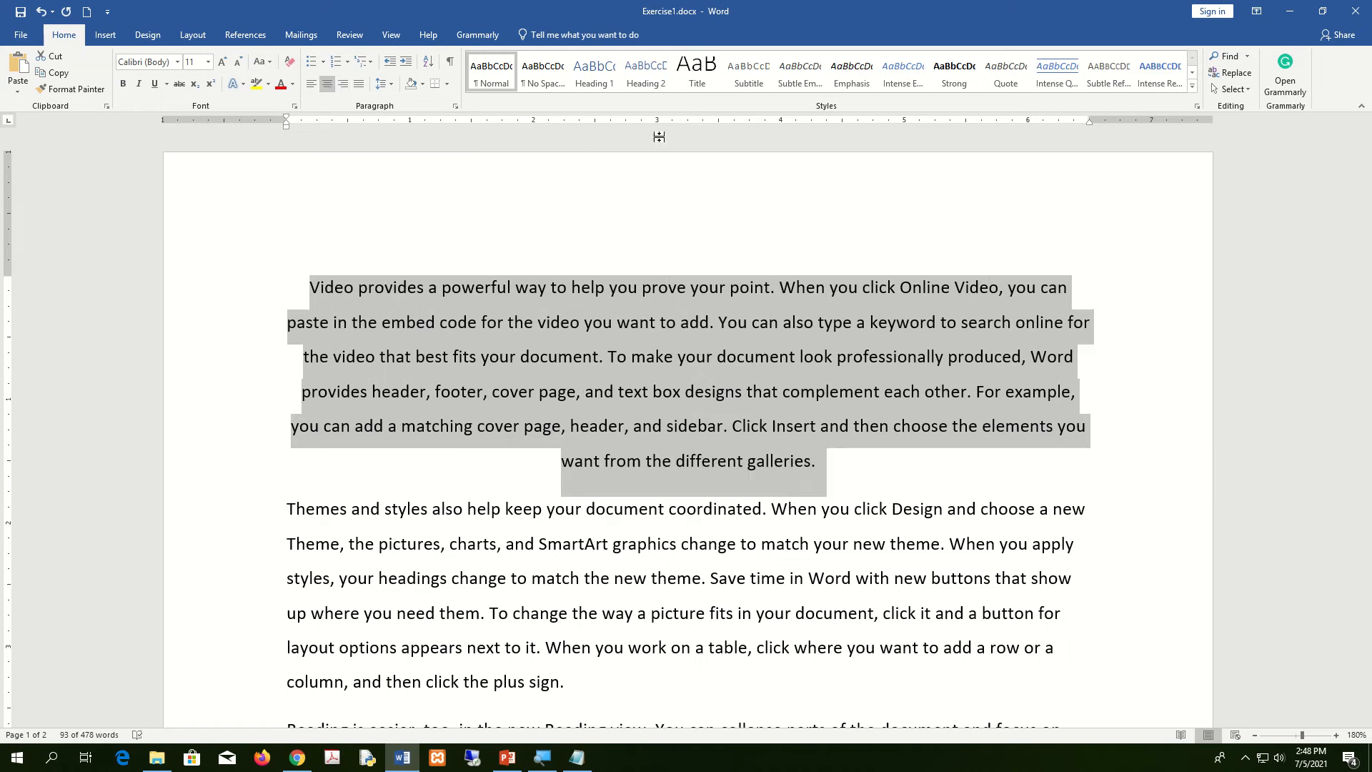
pyautogui.click(365, 86)
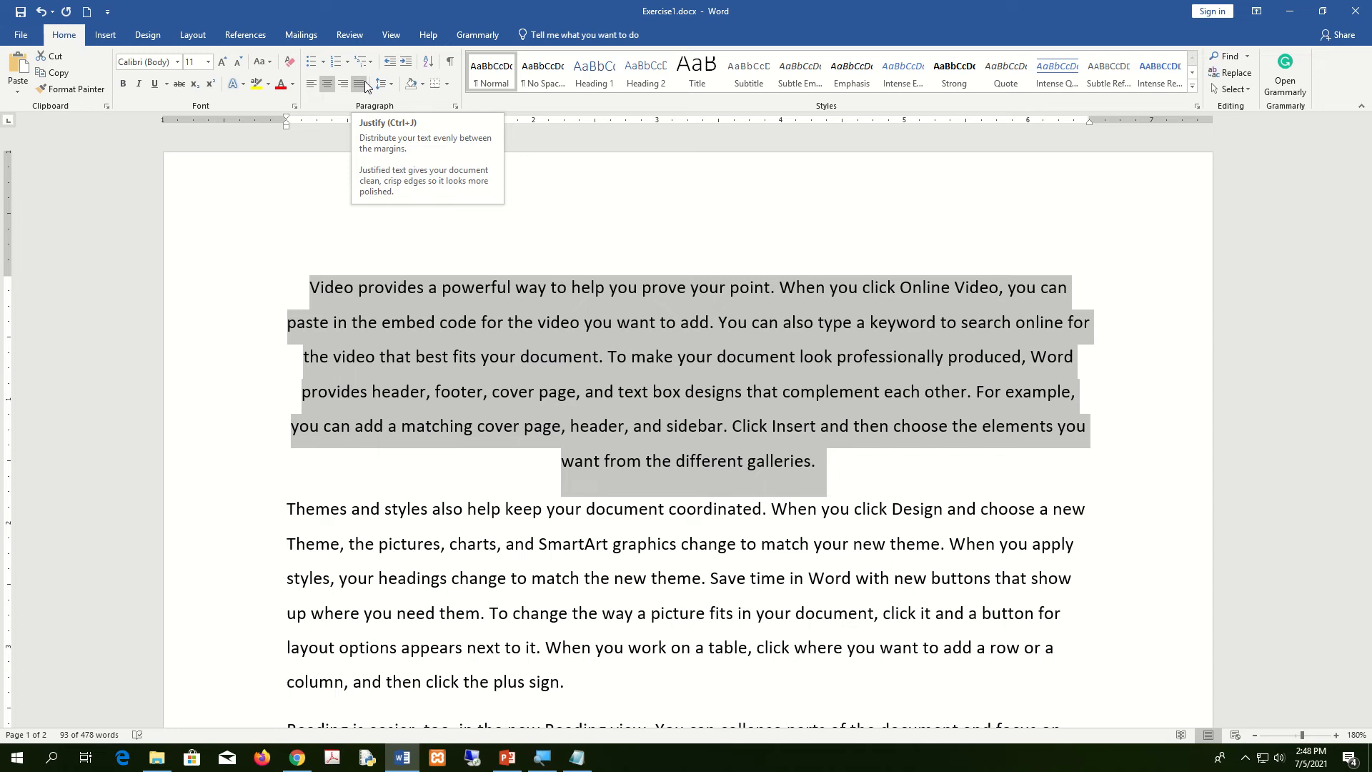
pyautogui.click(312, 88)
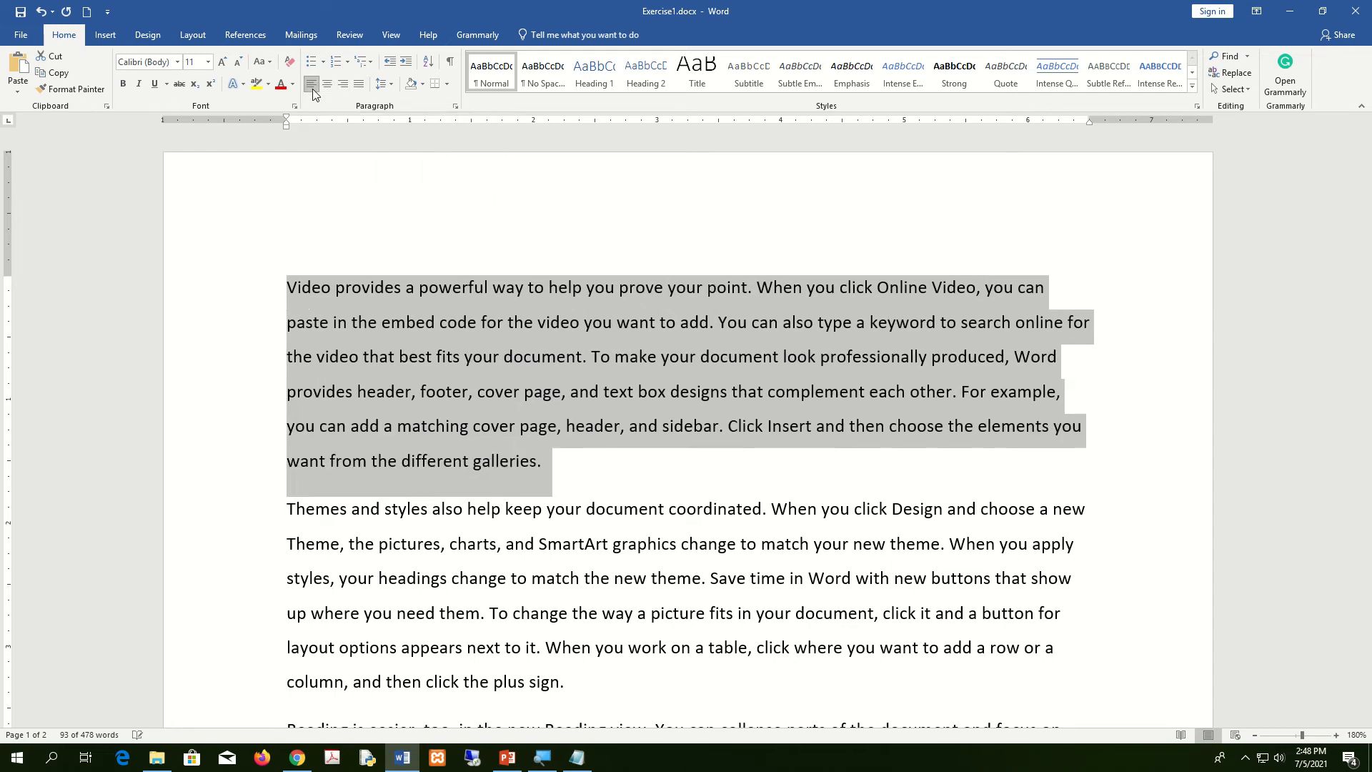
pyautogui.click(351, 86)
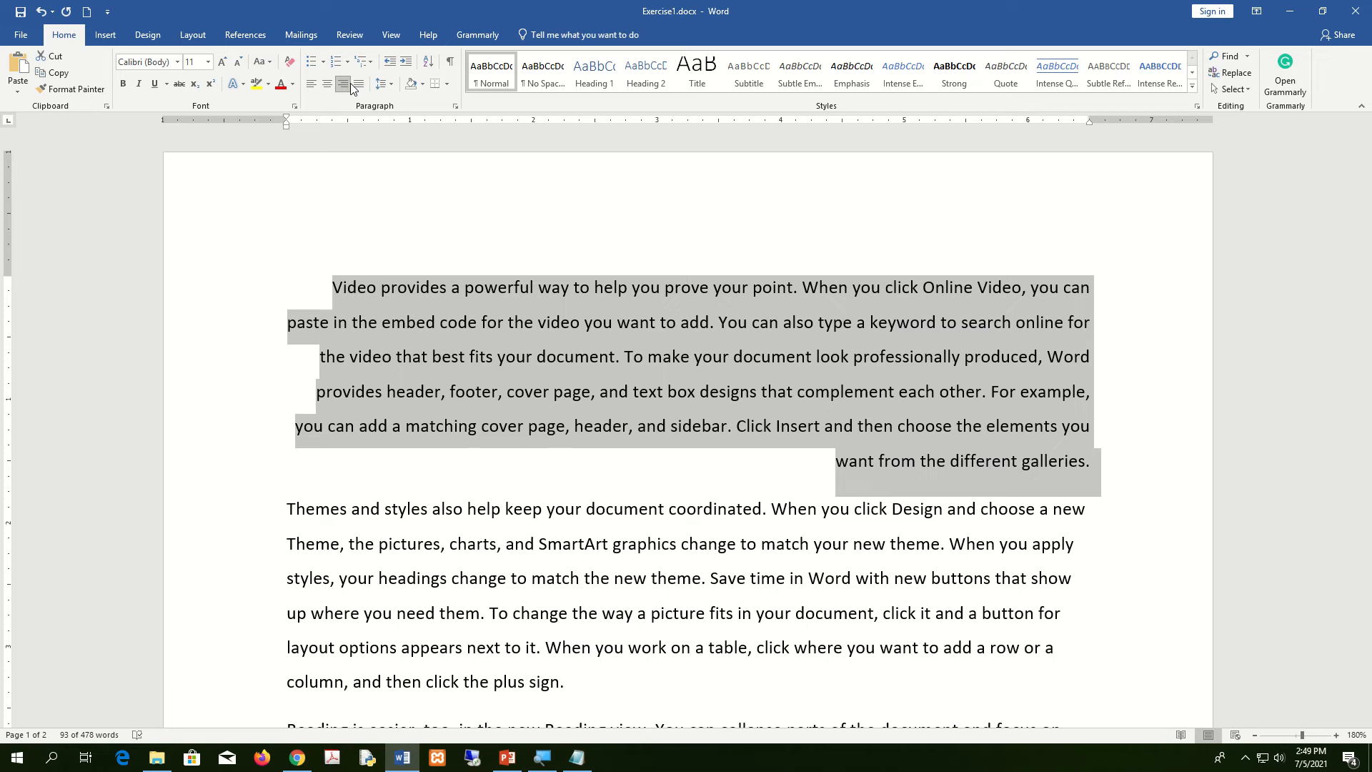
pyautogui.click(330, 87)
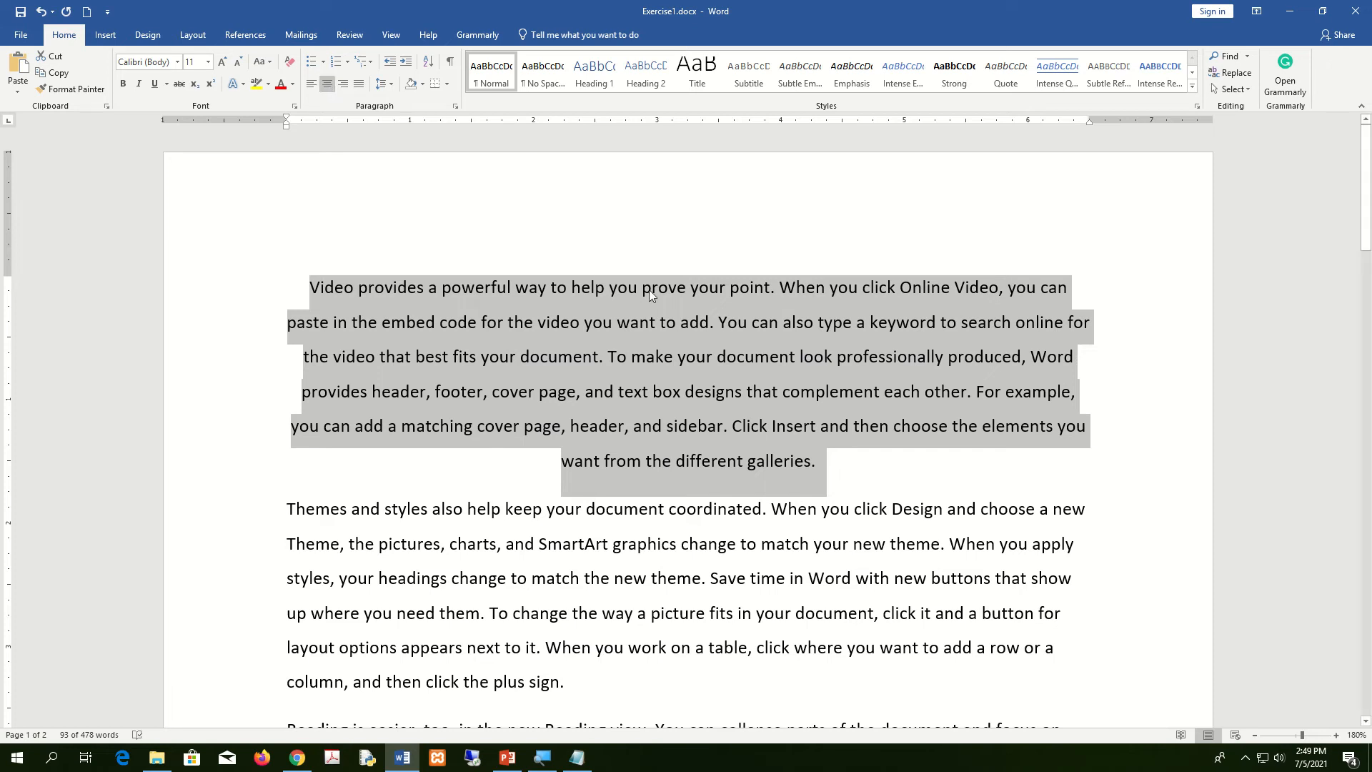
pyautogui.click(359, 84)
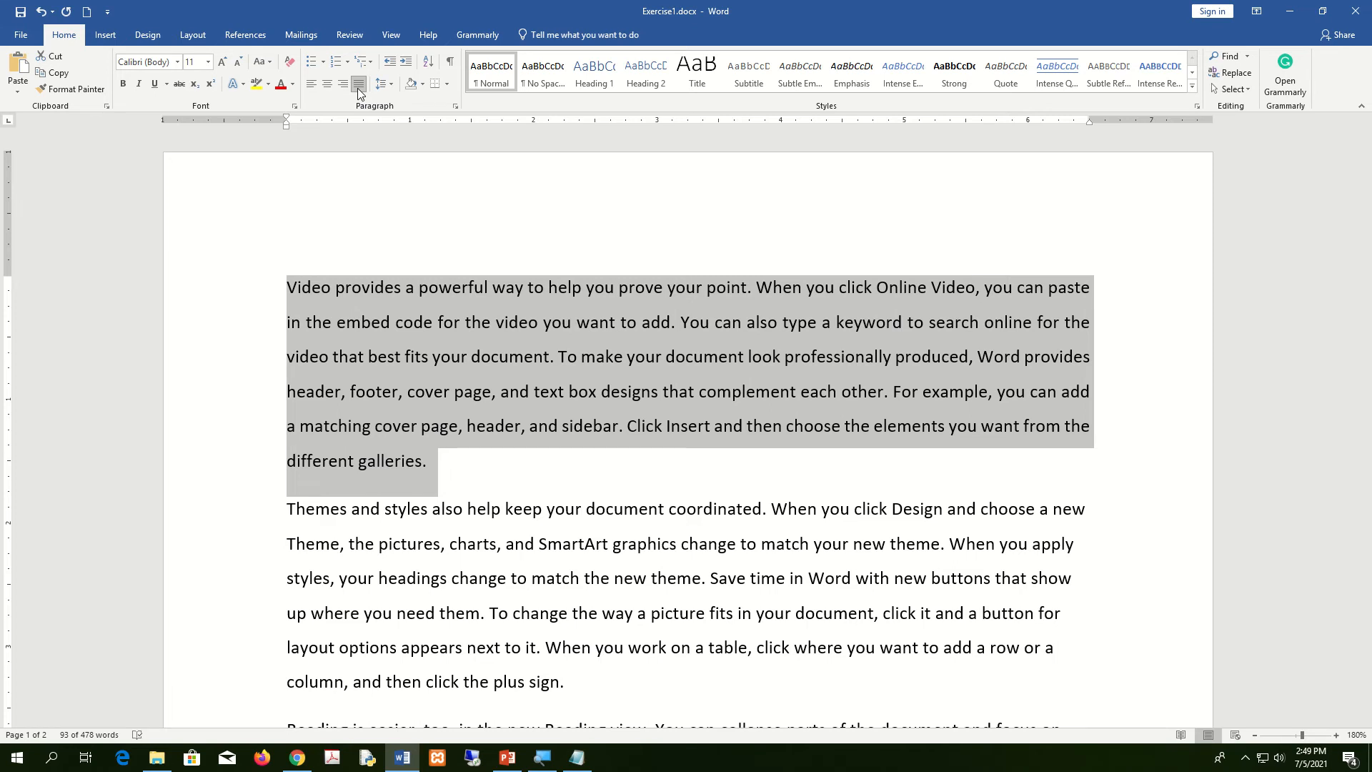
pyautogui.click(312, 87)
# Align the second paragraph to the right and centre the third paragraph
pyautogui.moveTo(590, 692); pyautogui.dragTo(287, 504)
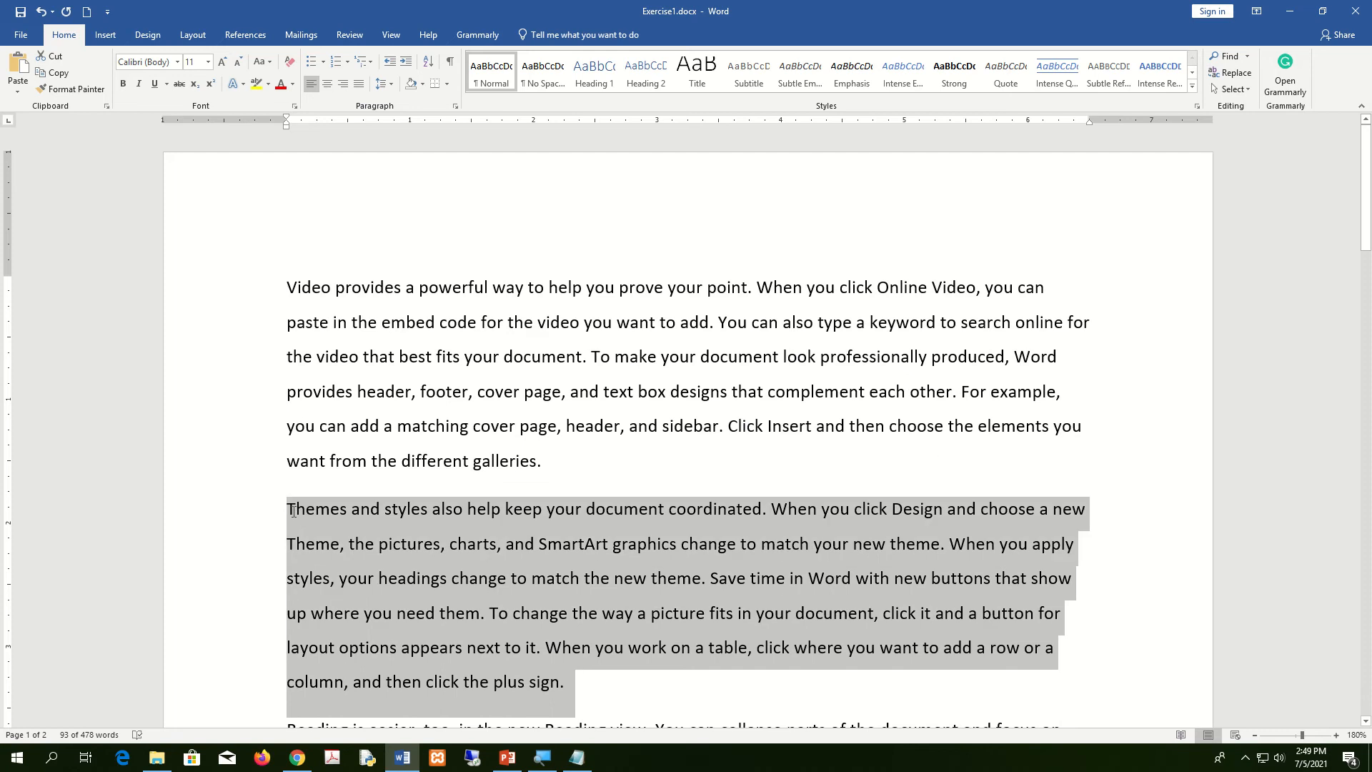
pyautogui.click(344, 84)
pyautogui.scroll(-6, 821, 632)
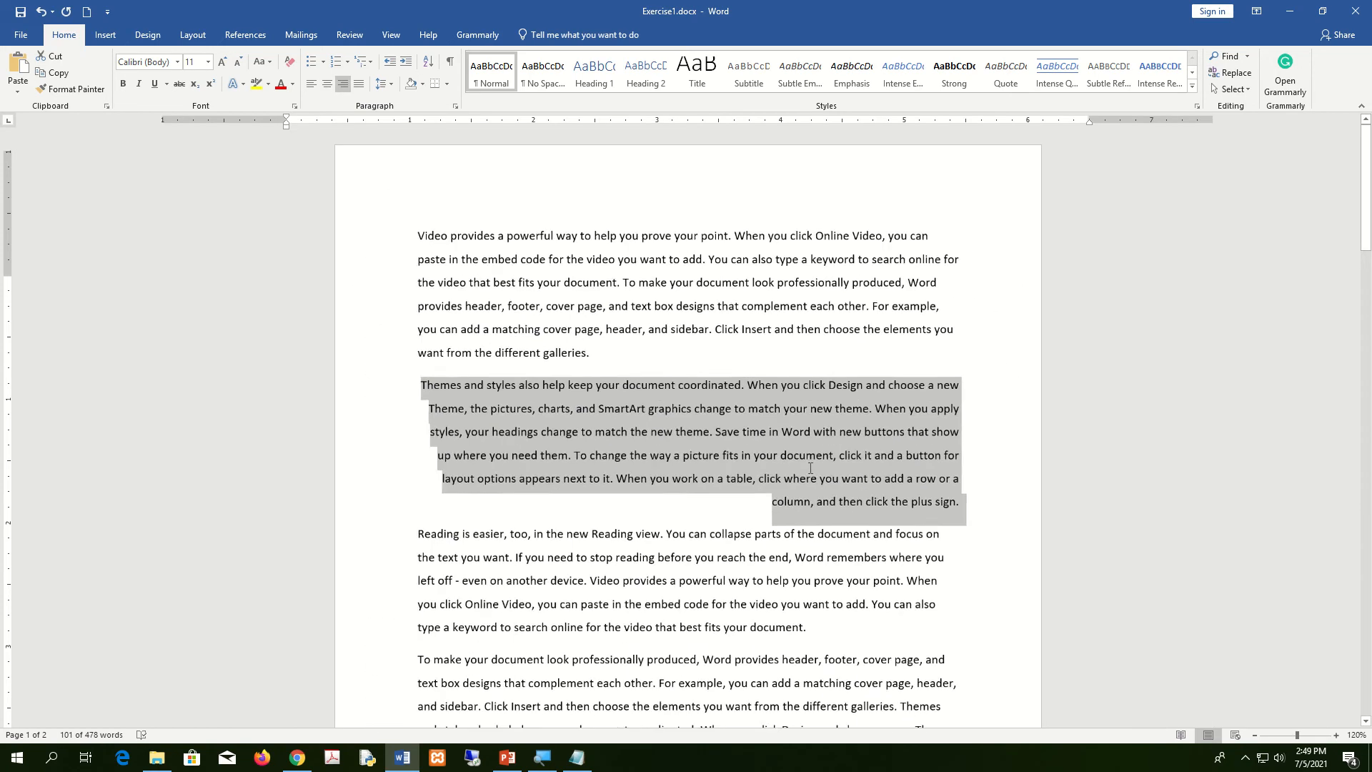
pyautogui.moveTo(820, 632); pyautogui.dragTo(421, 528)
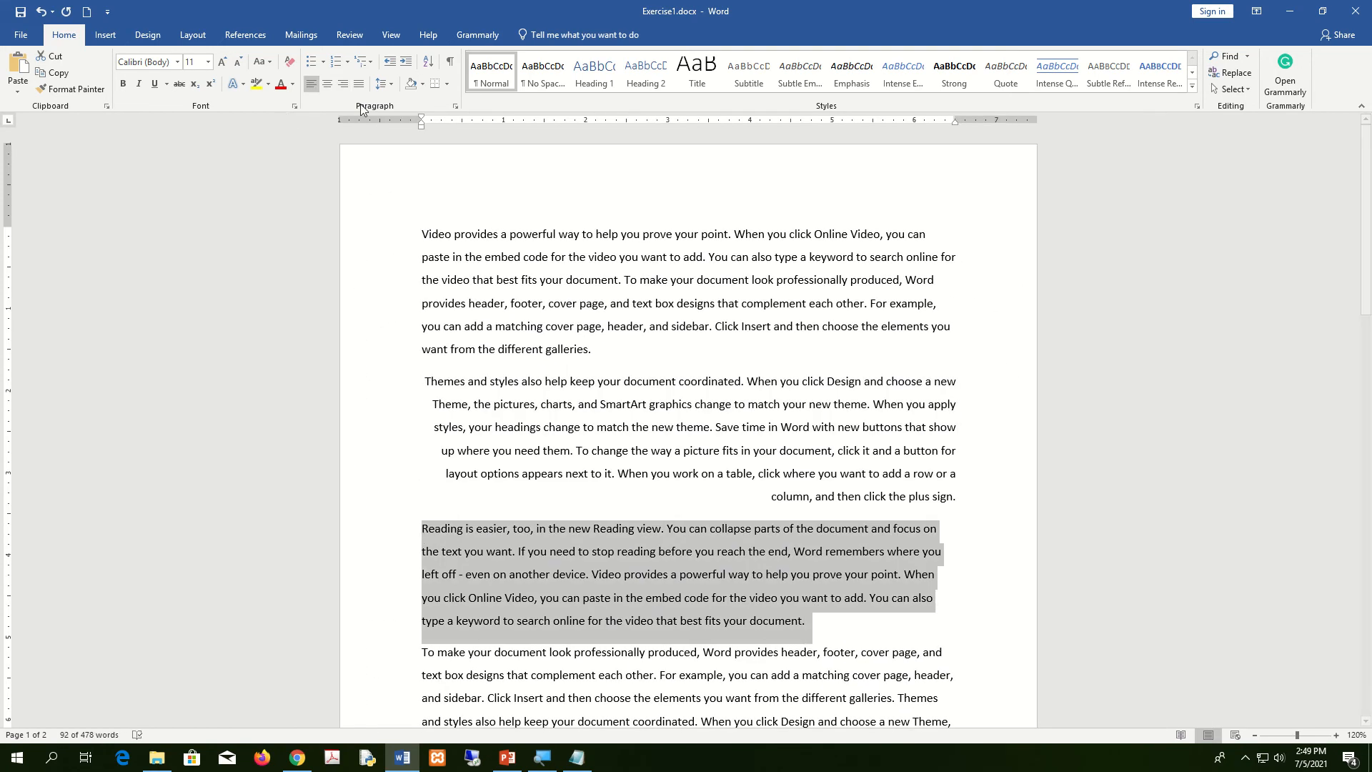
pyautogui.click(327, 84)
# Justify the fourth paragraph and review the alignment of the first four paragraphs
pyautogui.scroll(-1, 763, 532)
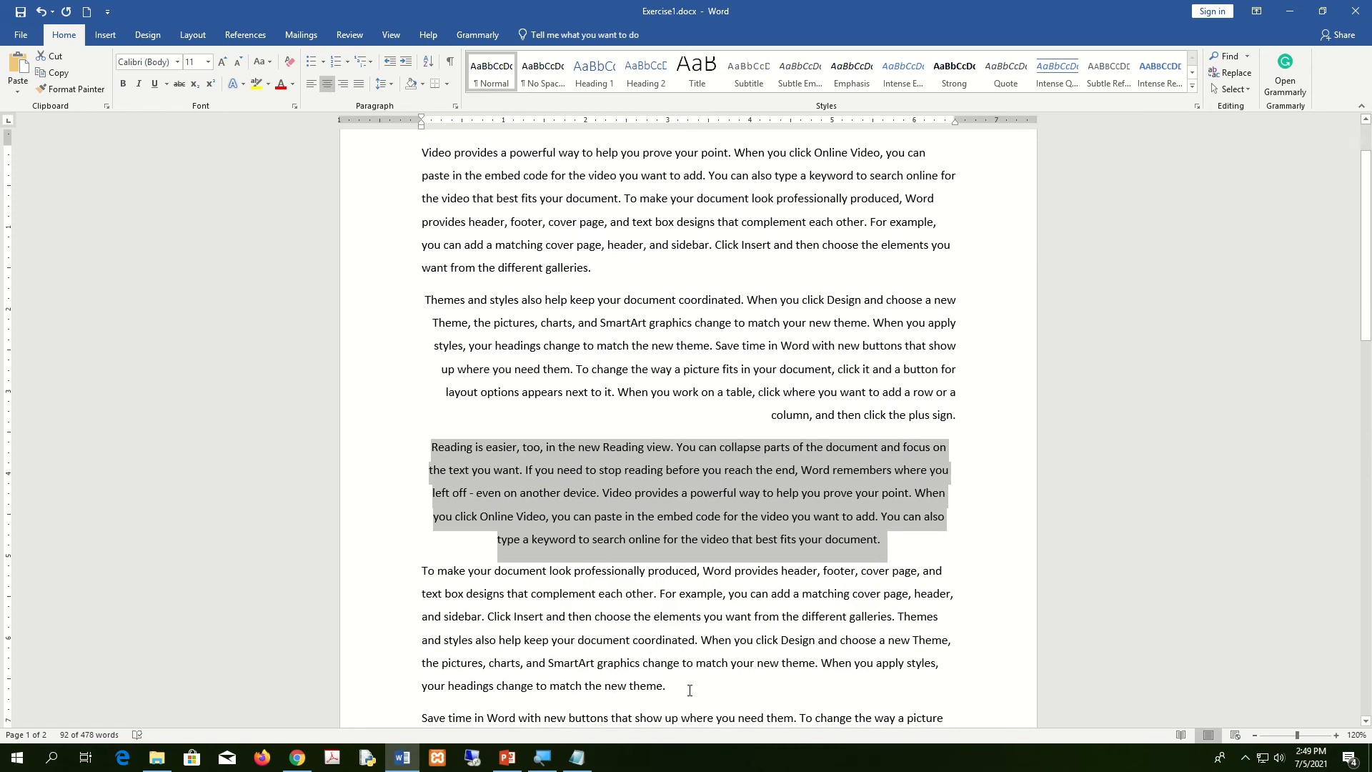
pyautogui.moveTo(686, 688); pyautogui.dragTo(407, 570)
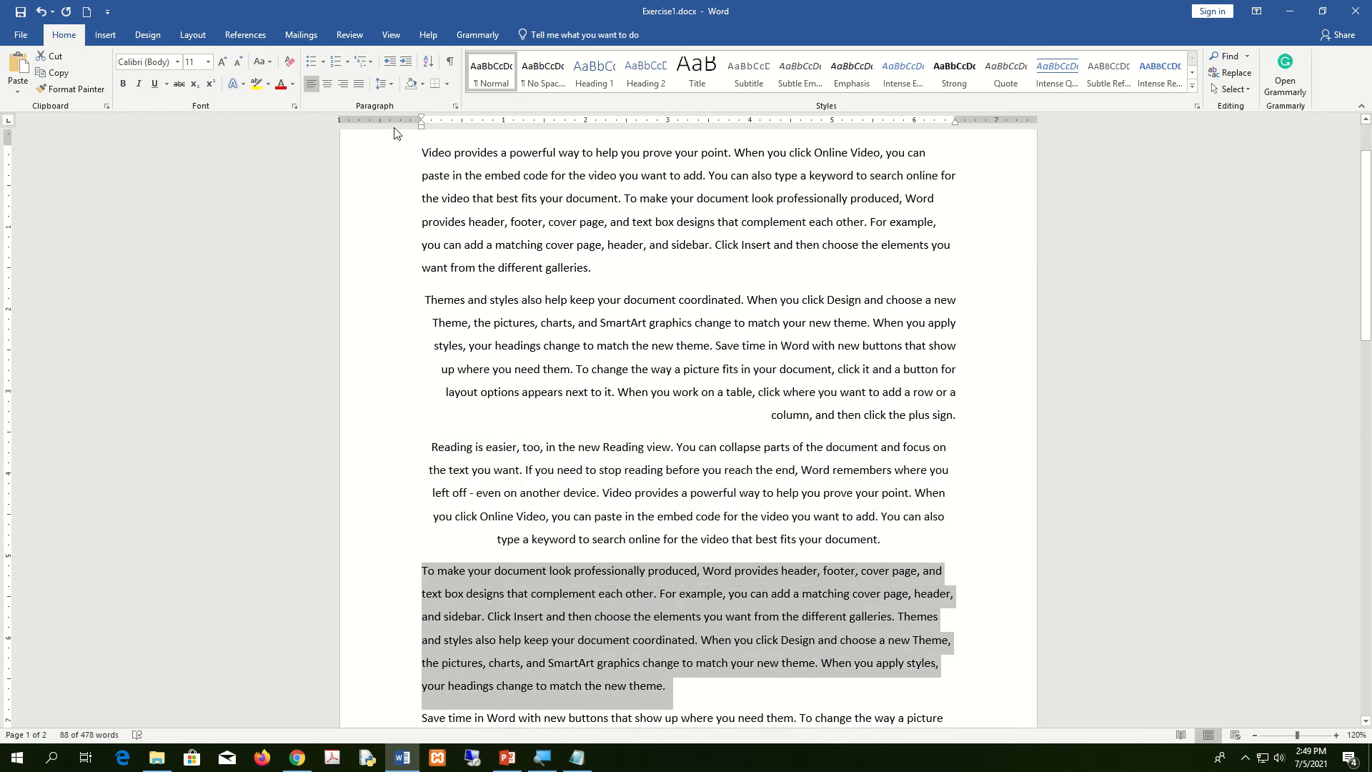
pyautogui.click(359, 85)
pyautogui.keyDown('ctrl'); pyautogui.scroll(2, 884, 345); pyautogui.keyUp('ctrl')
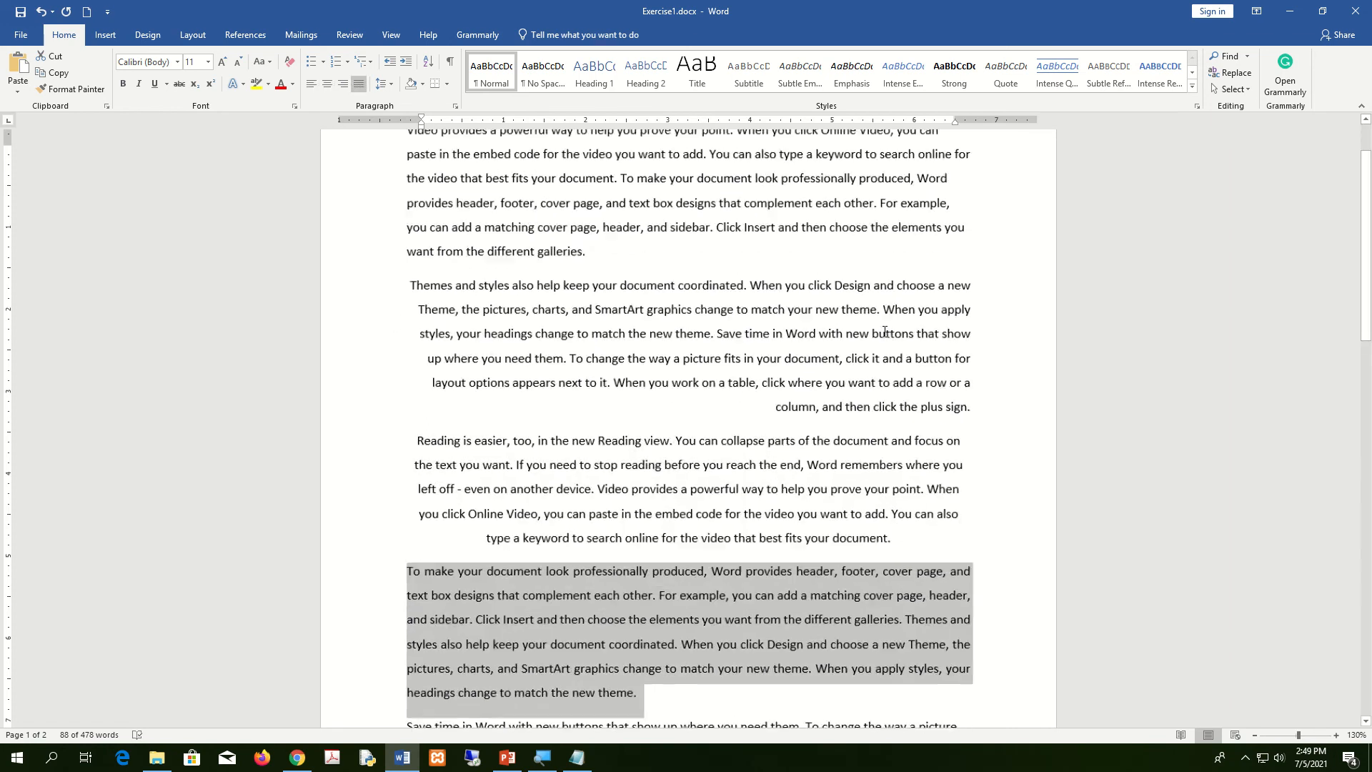
pyautogui.scroll(1, 638, 291)
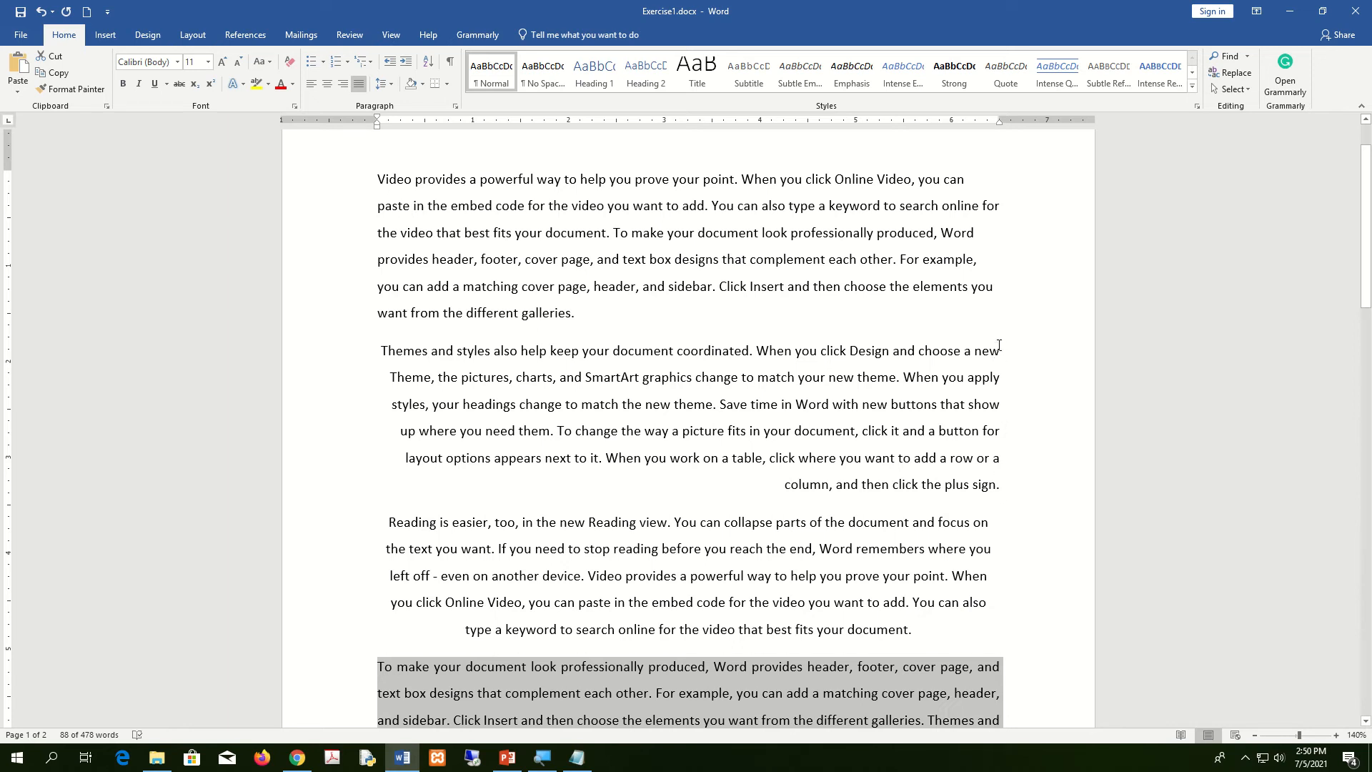
pyautogui.scroll(-1, 709, 520)
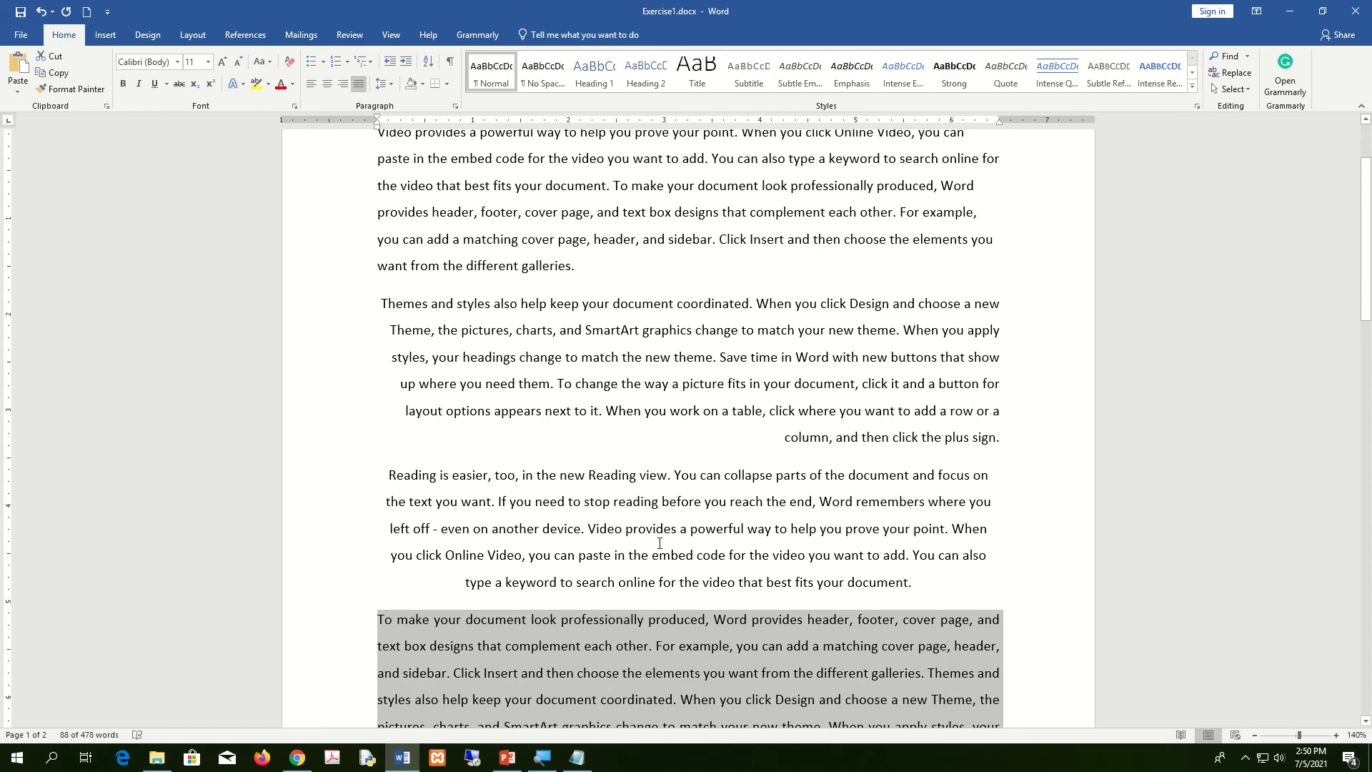
pyautogui.scroll(-4, 681, 510)
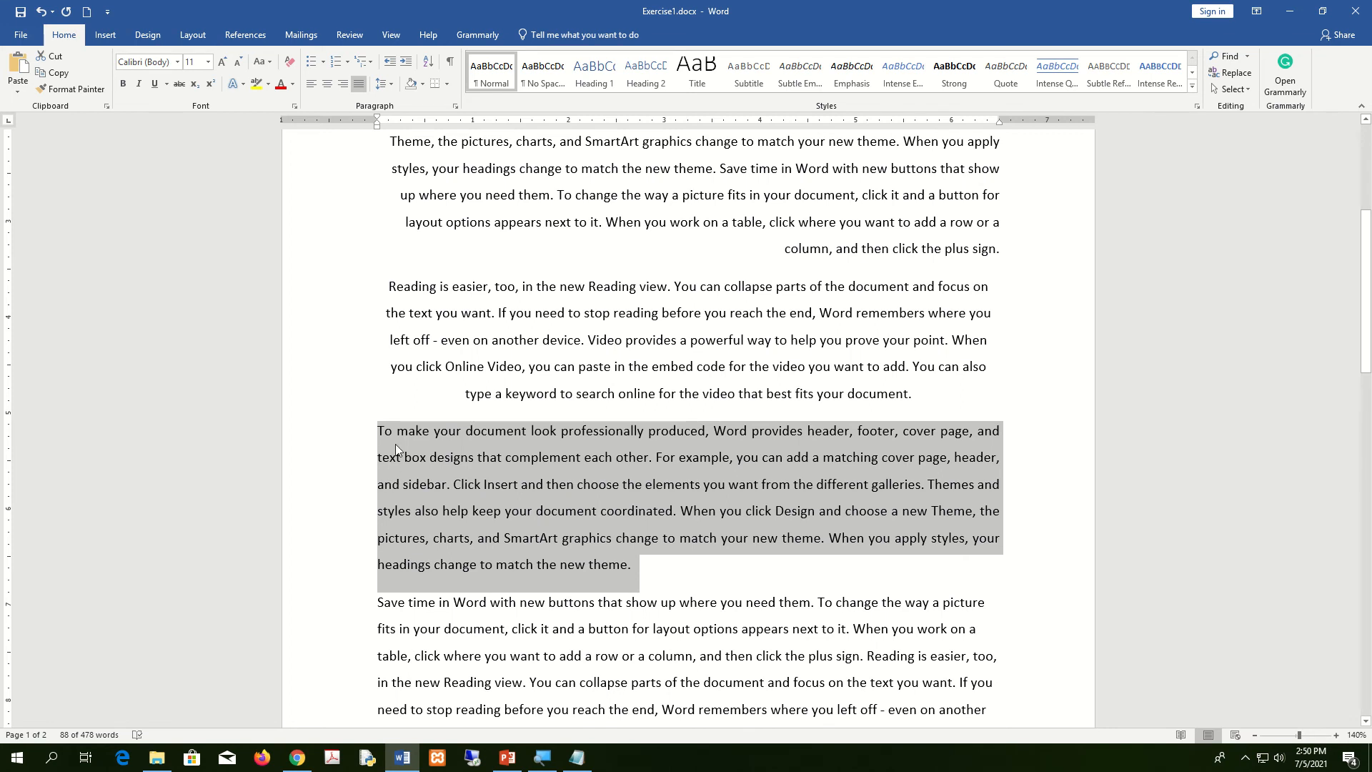
# Select the fifth paragraph and examine its paragraph settings, including the line and page break options
pyautogui.scroll(-4, 396, 444)
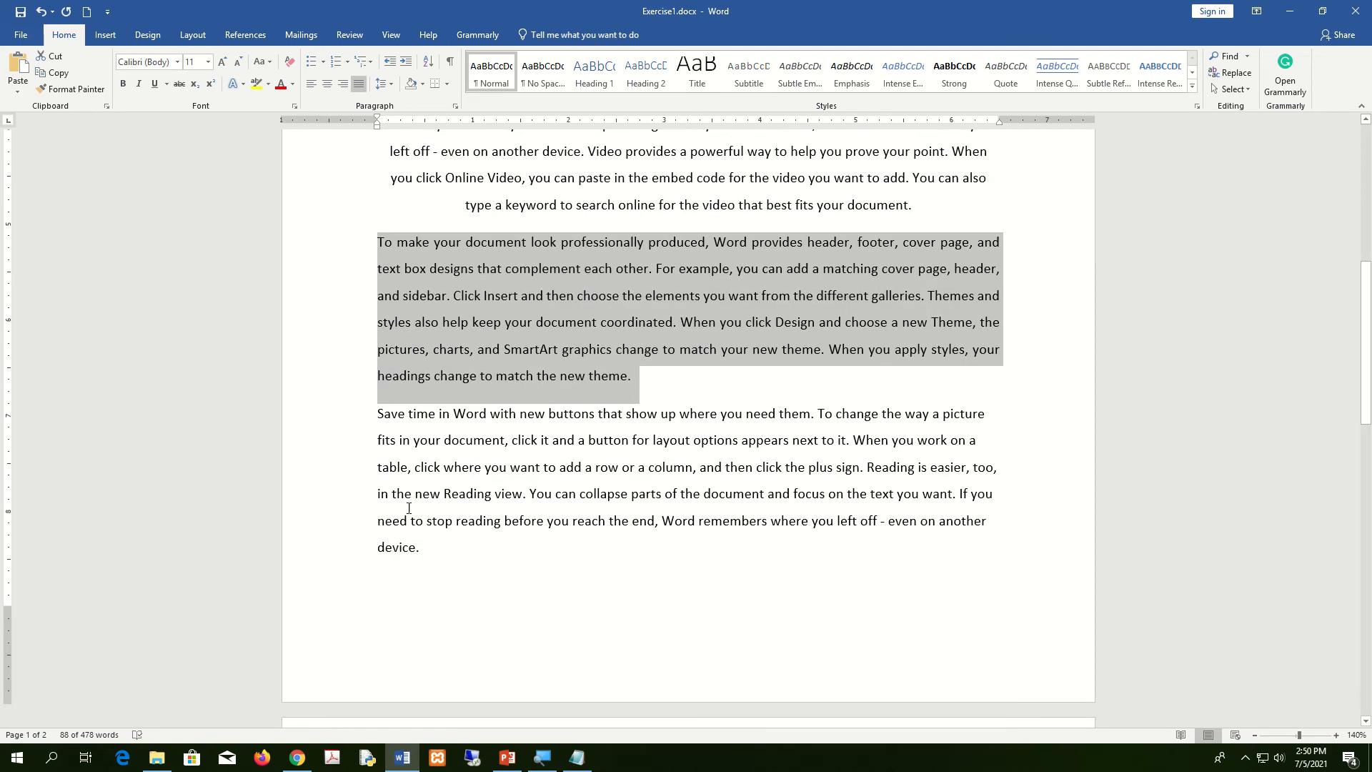
pyautogui.moveTo(450, 554); pyautogui.dragTo(348, 417)
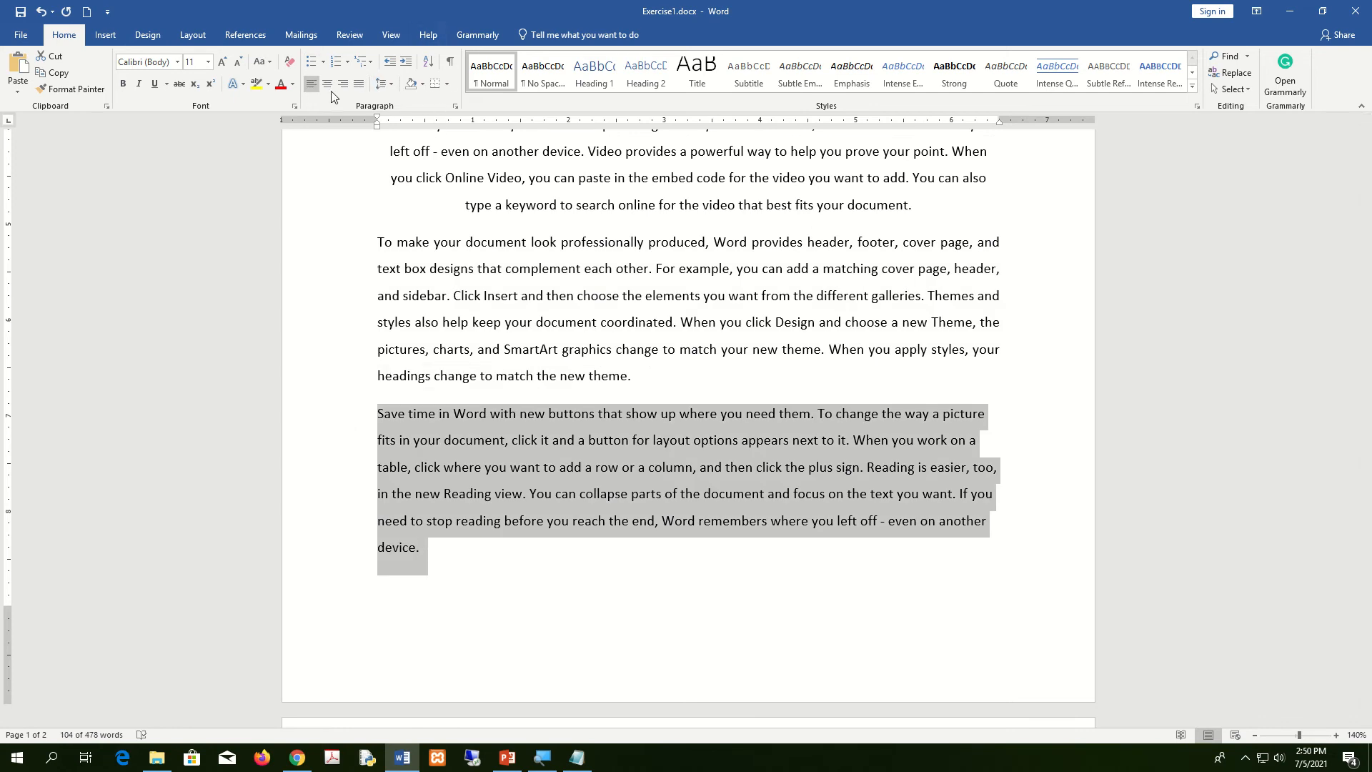
pyautogui.click(457, 106)
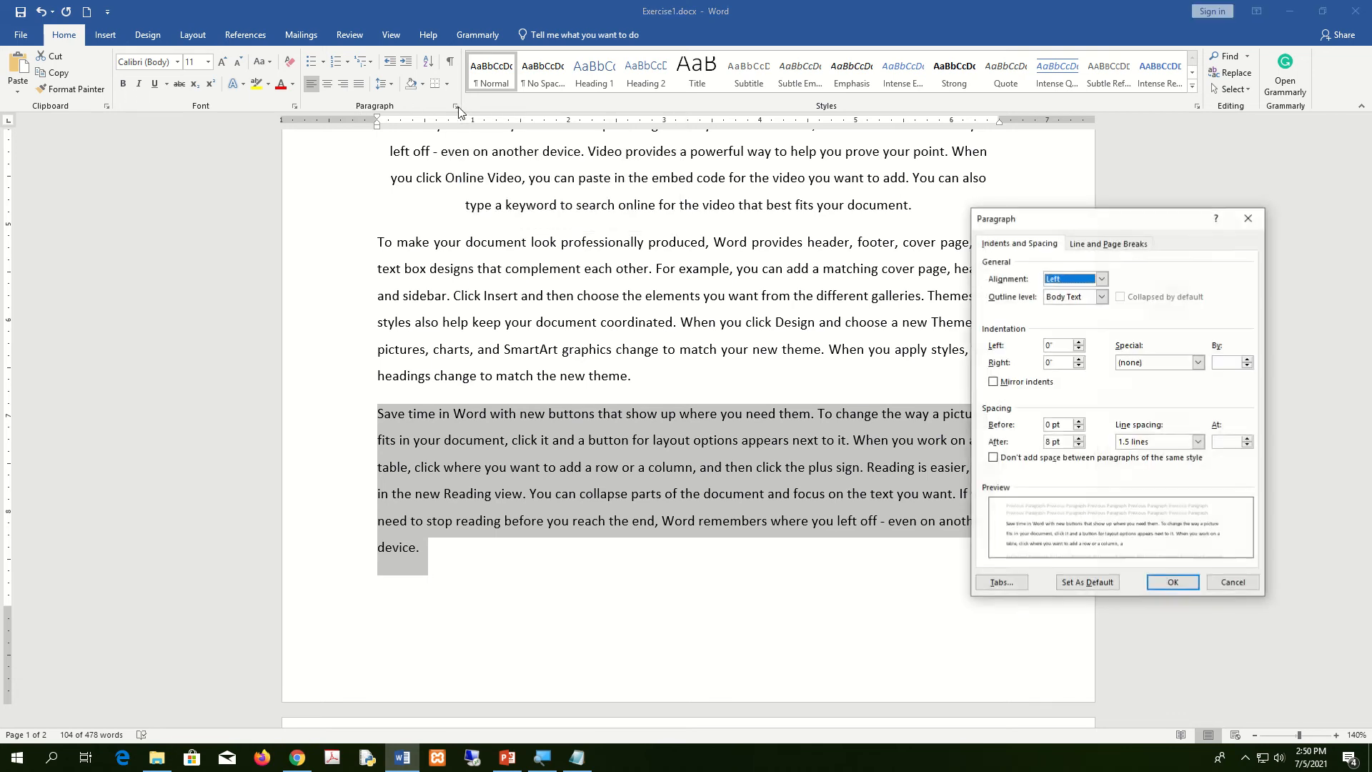
pyautogui.moveTo(1065, 227); pyautogui.dragTo(522, 153)
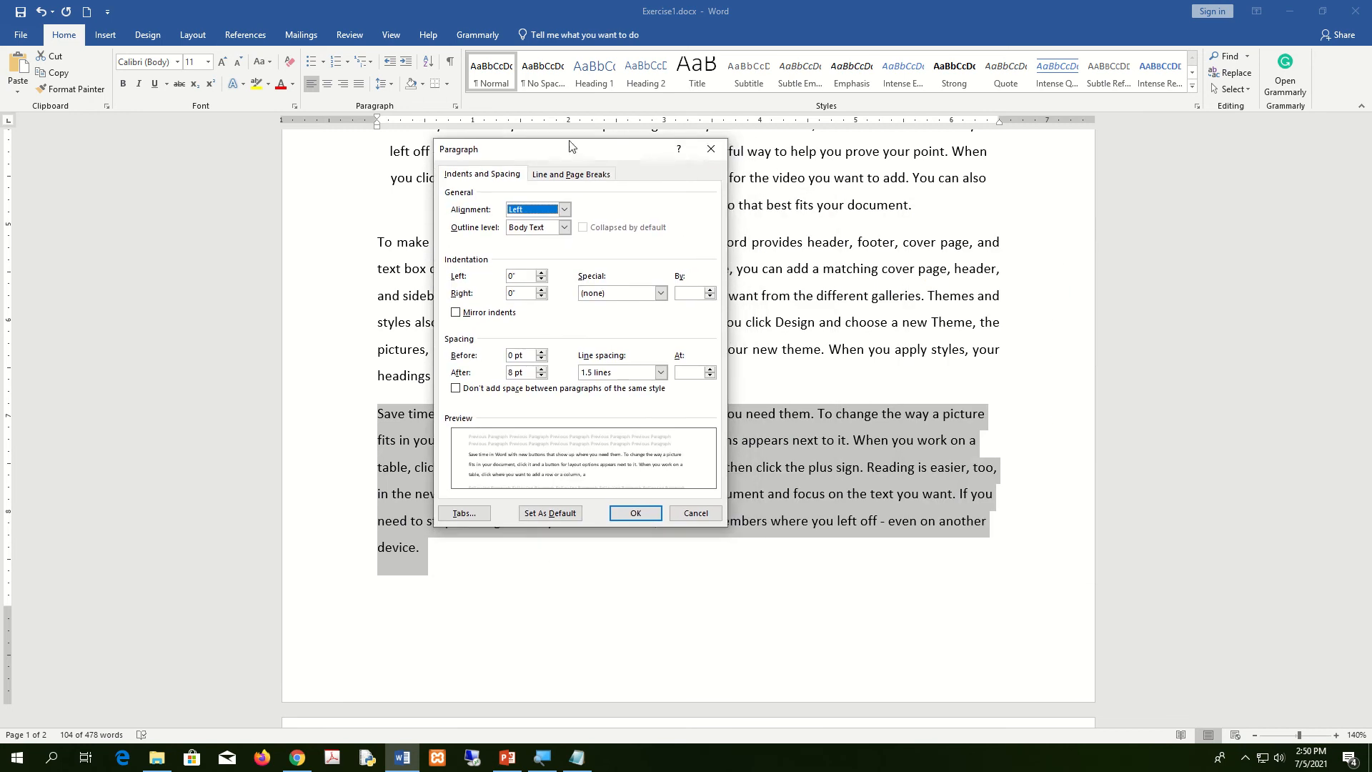
pyautogui.click(706, 145)
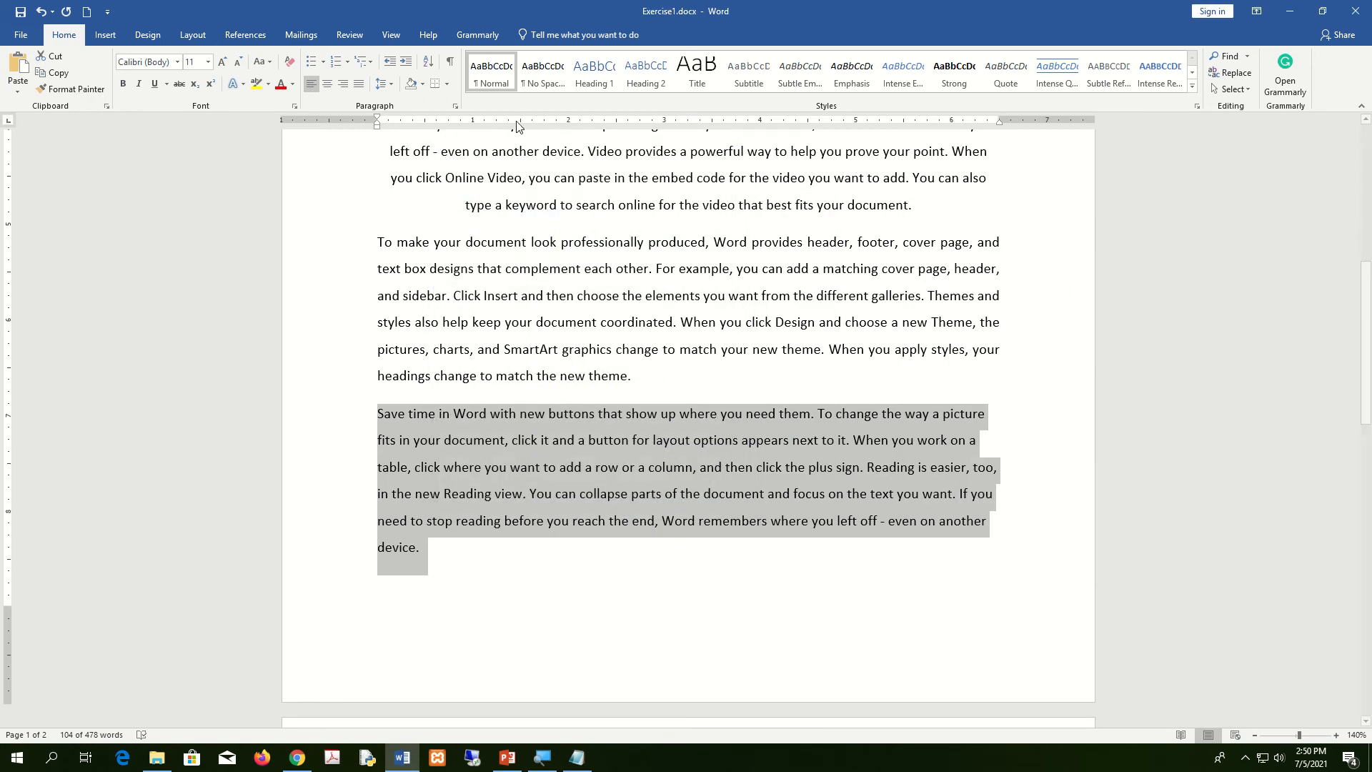
pyautogui.click(455, 108)
pyautogui.moveTo(513, 150)
pyautogui.mouseDown()
pyautogui.moveTo(652, 95)
pyautogui.moveTo(729, 100)
pyautogui.moveTo(632, 140)
pyautogui.moveTo(532, 141)
pyautogui.mouseUp()
pyautogui.click(579, 158)
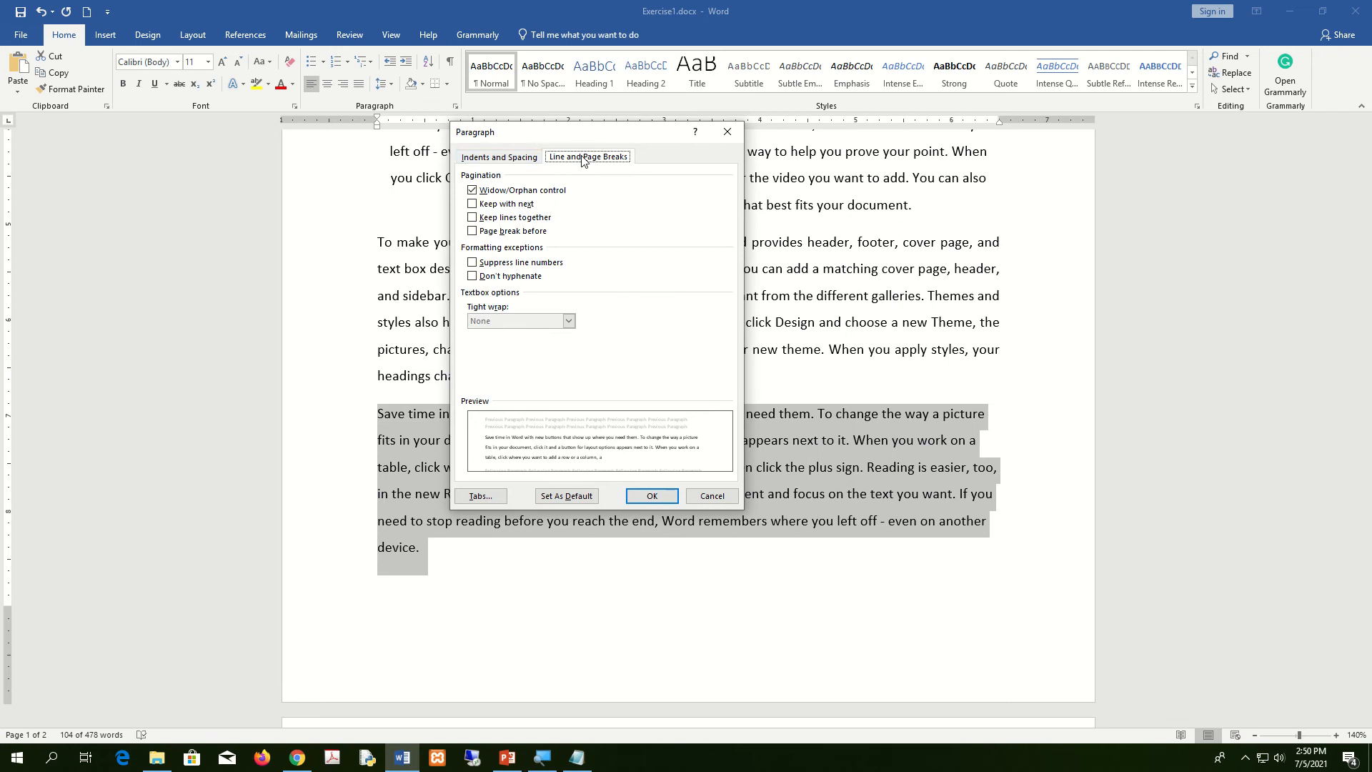
pyautogui.click(503, 160)
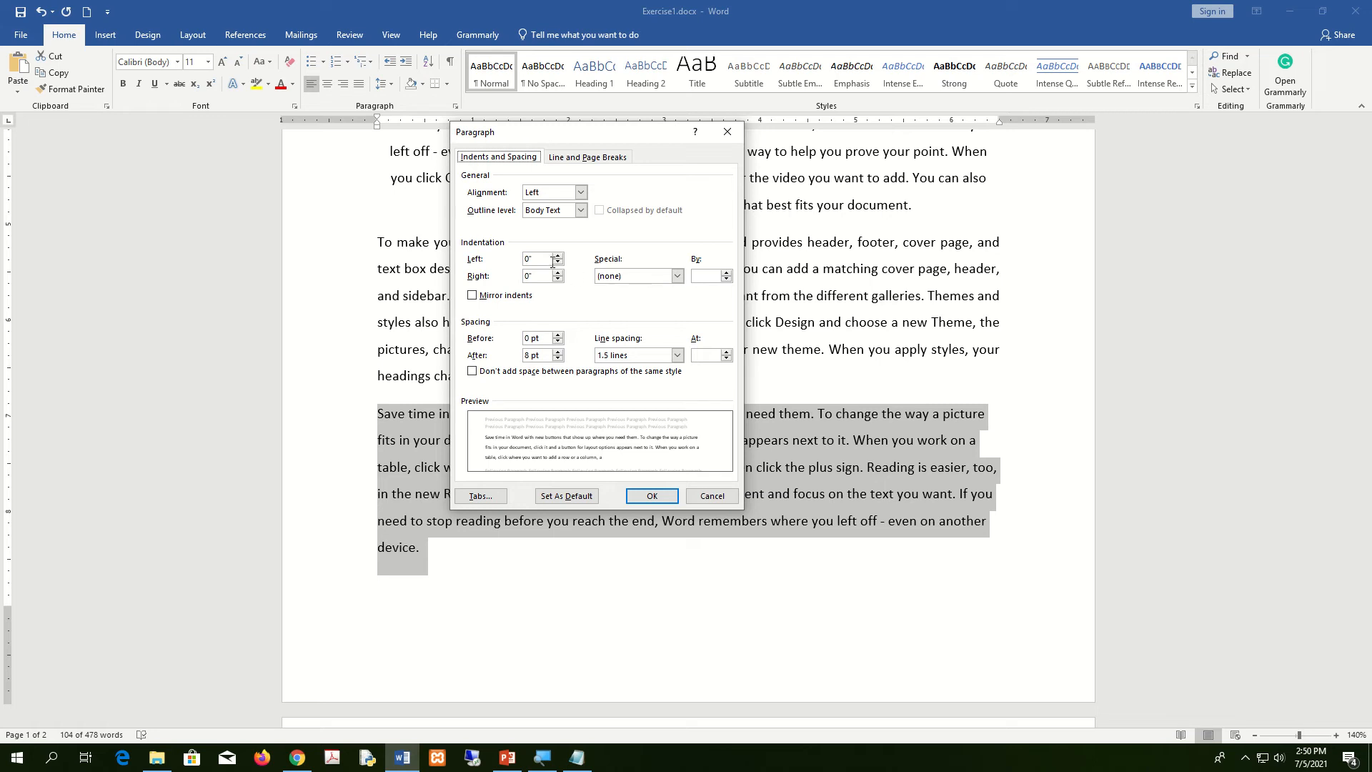
# Apply a left indent of 0.5" to the fifth paragraph and check its indent marker on the ruler
pyautogui.moveTo(617, 136); pyautogui.dragTo(821, 134)
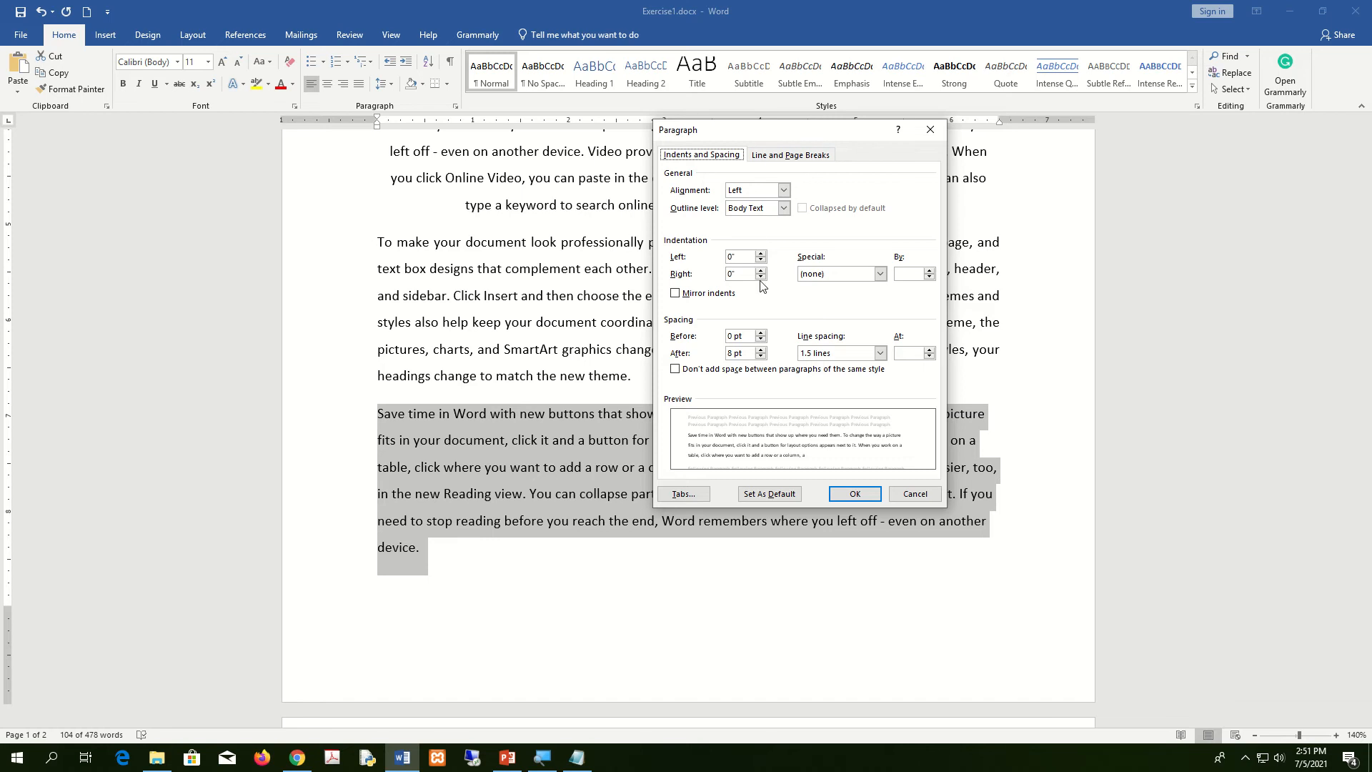
pyautogui.moveTo(803, 136); pyautogui.dragTo(934, 197)
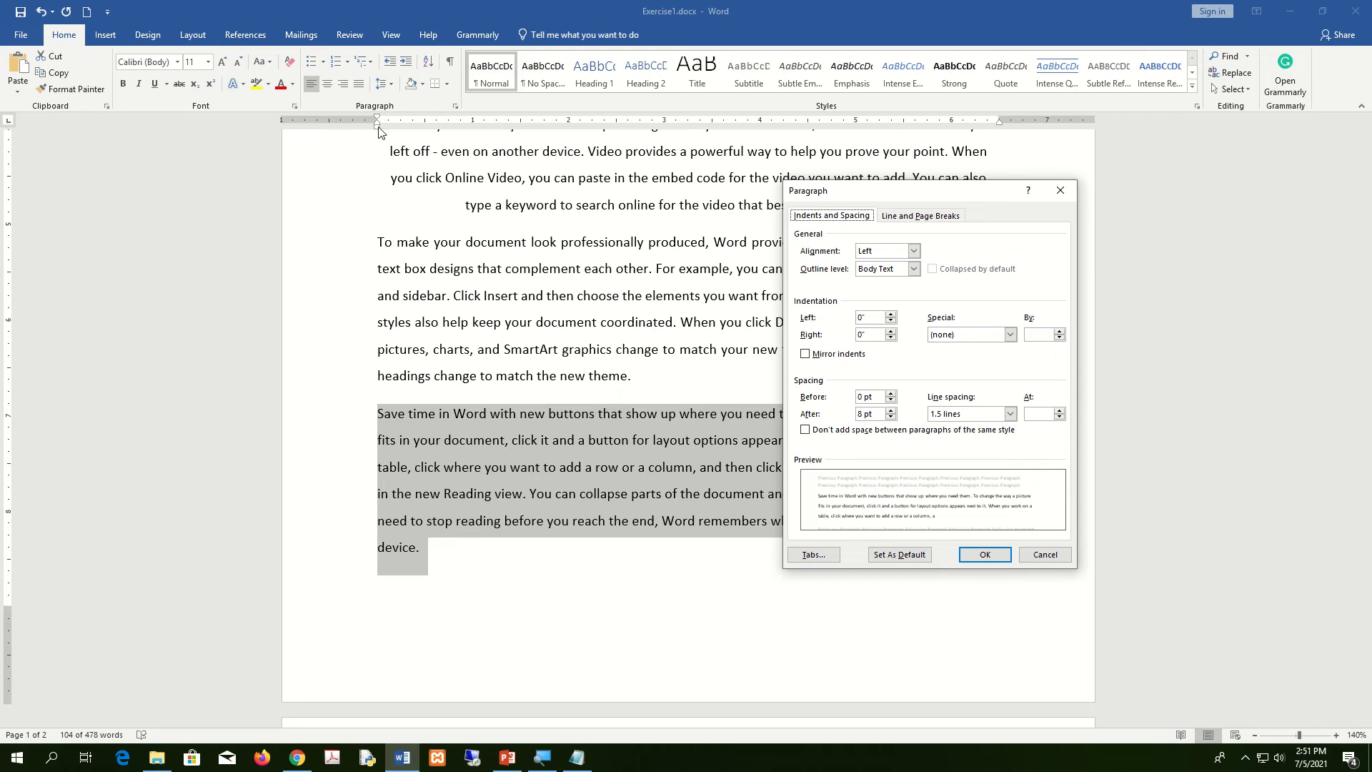
pyautogui.moveTo(960, 194); pyautogui.dragTo(935, 262)
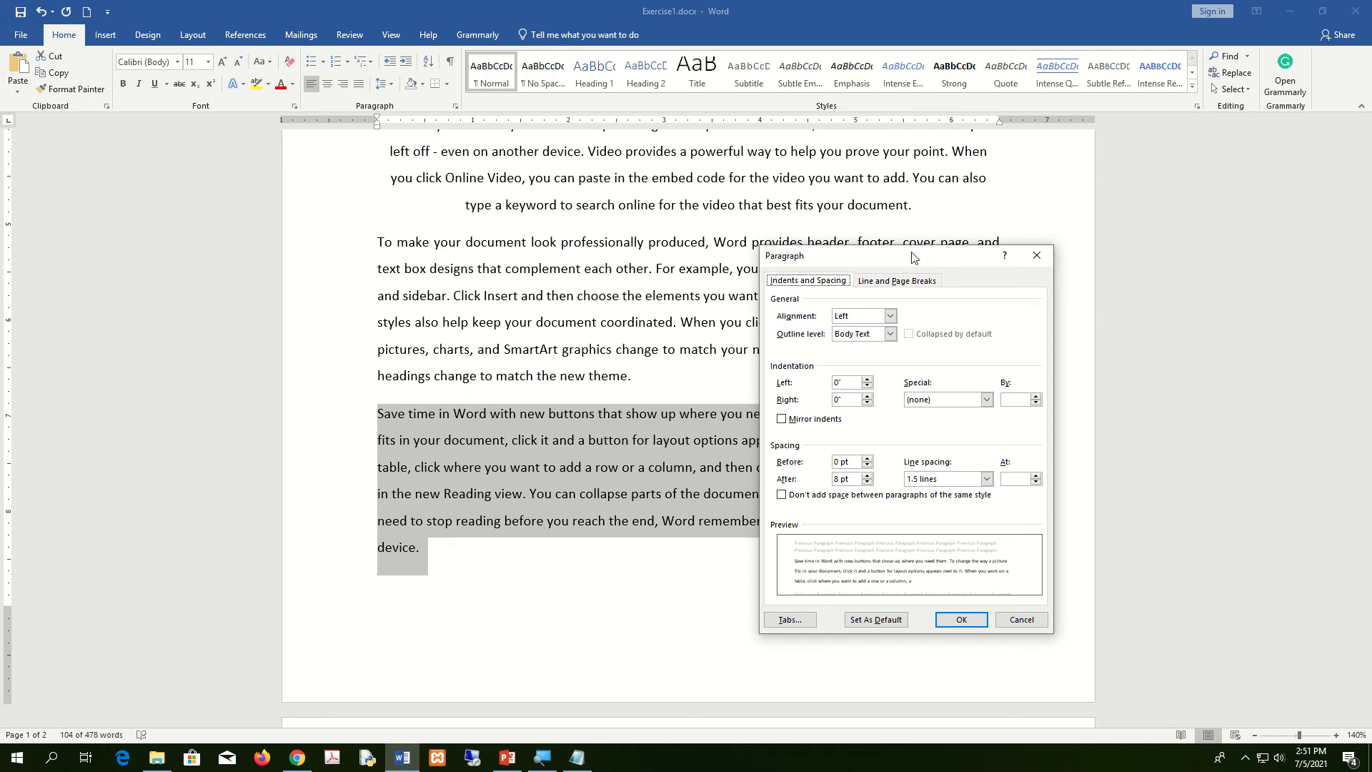
pyautogui.moveTo(914, 257); pyautogui.dragTo(957, 104)
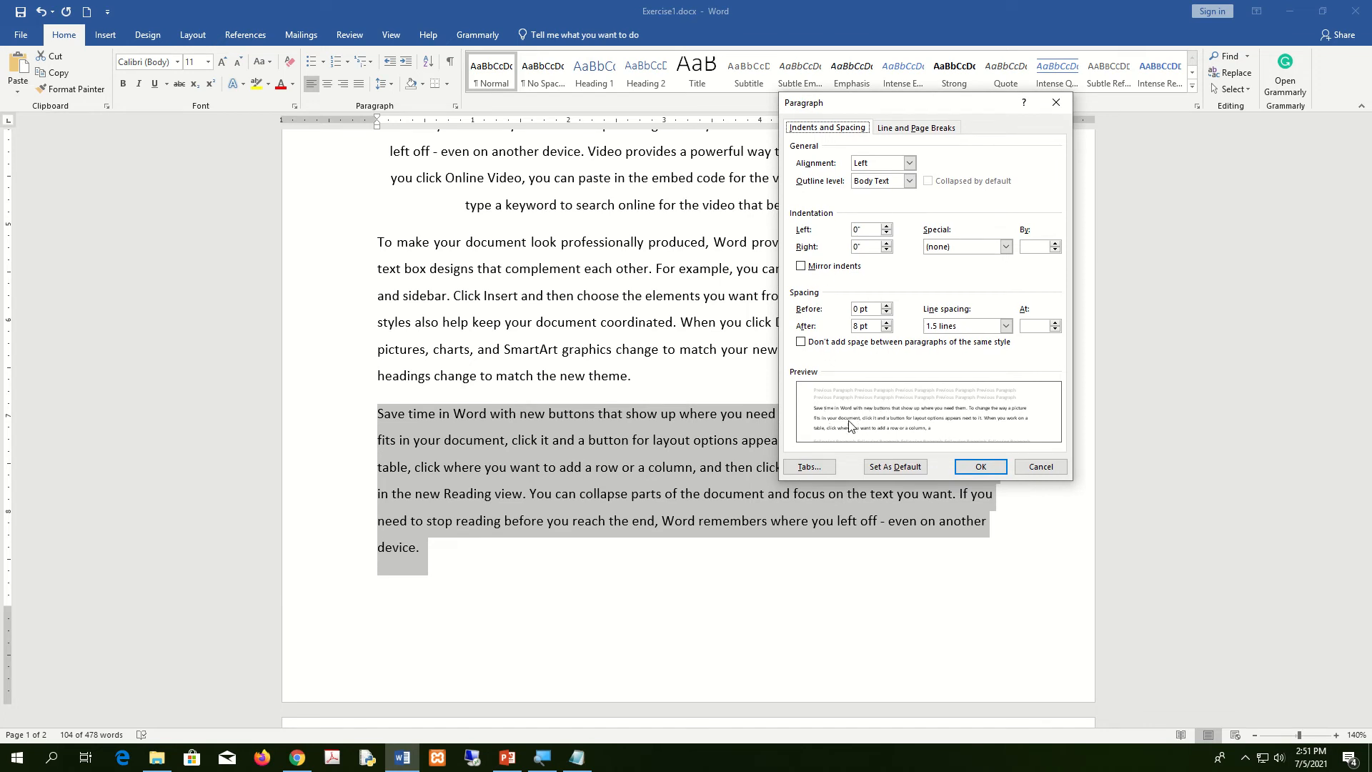
pyautogui.click(887, 227)
pyautogui.click(887, 227)
pyautogui.click(887, 228)
pyautogui.click(887, 227)
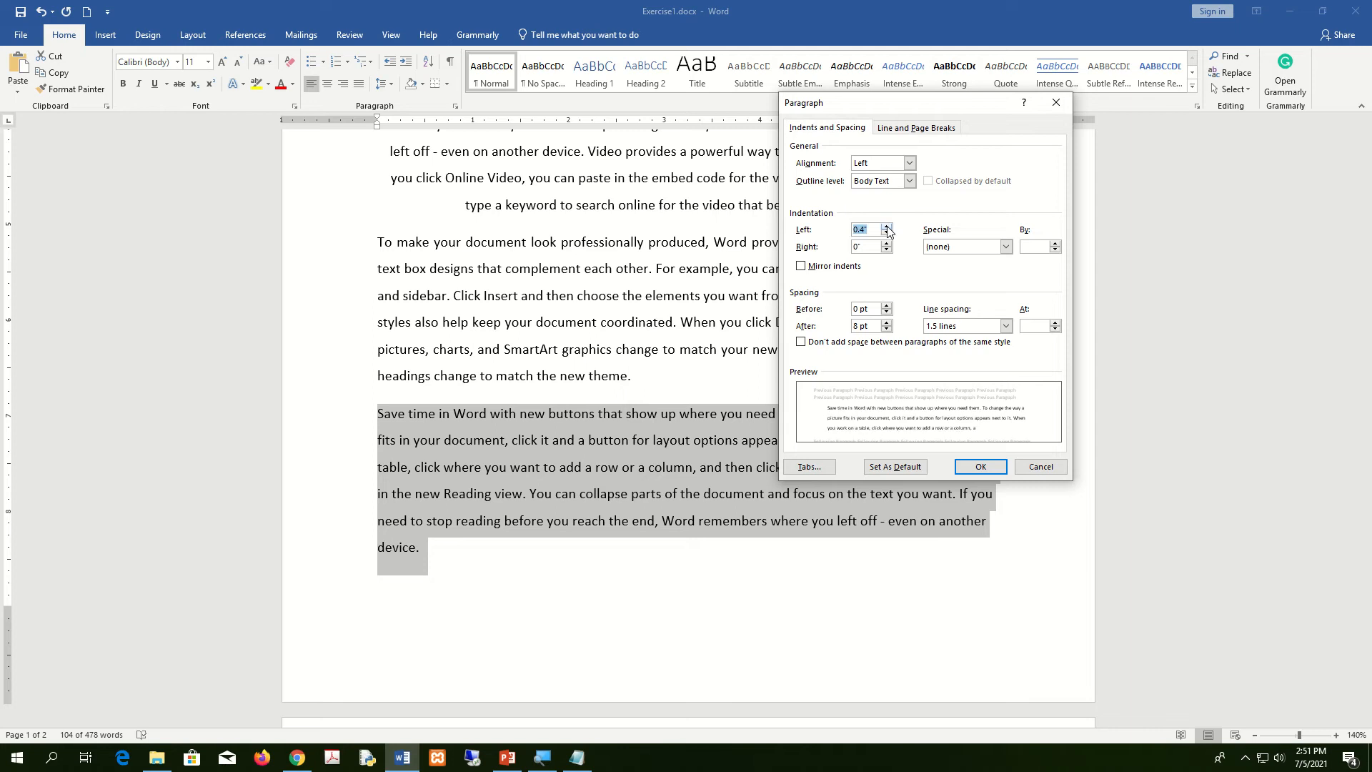
pyautogui.click(887, 227)
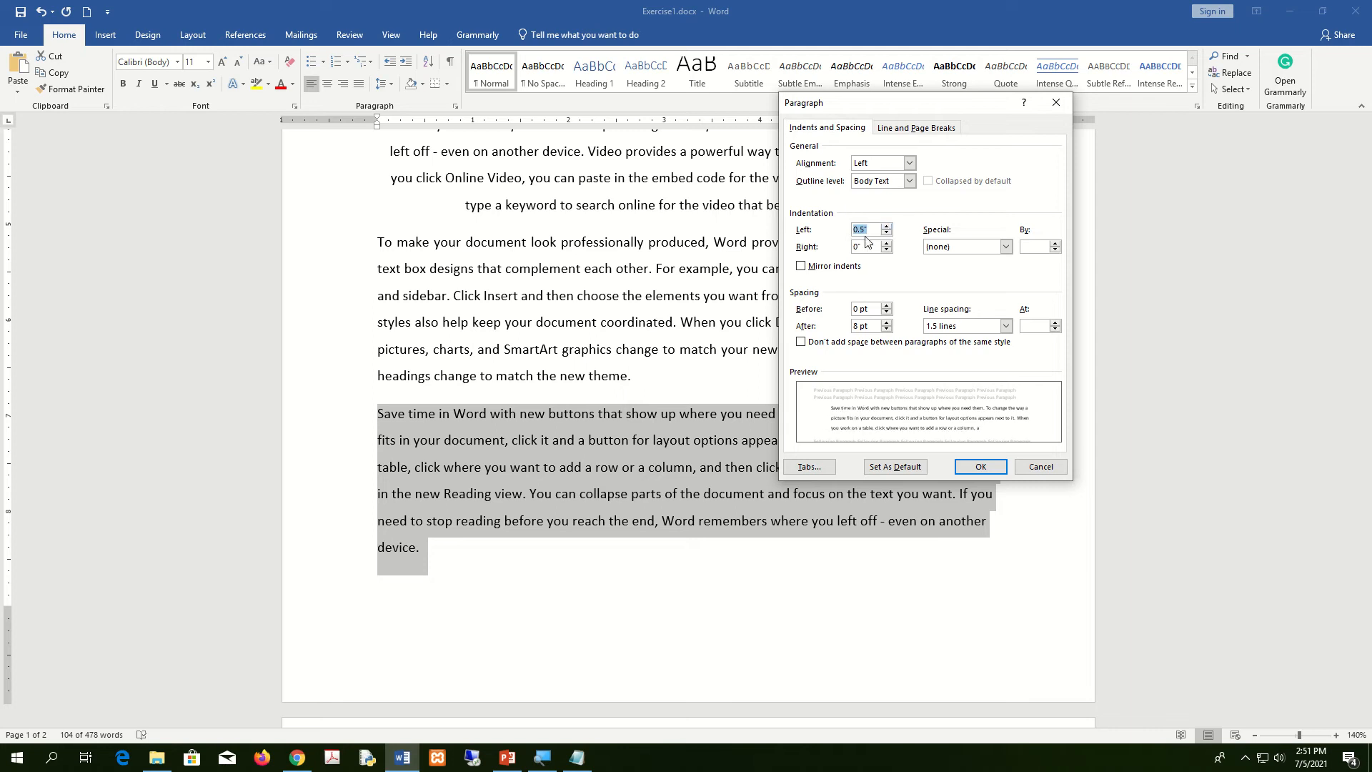
pyautogui.click(982, 468)
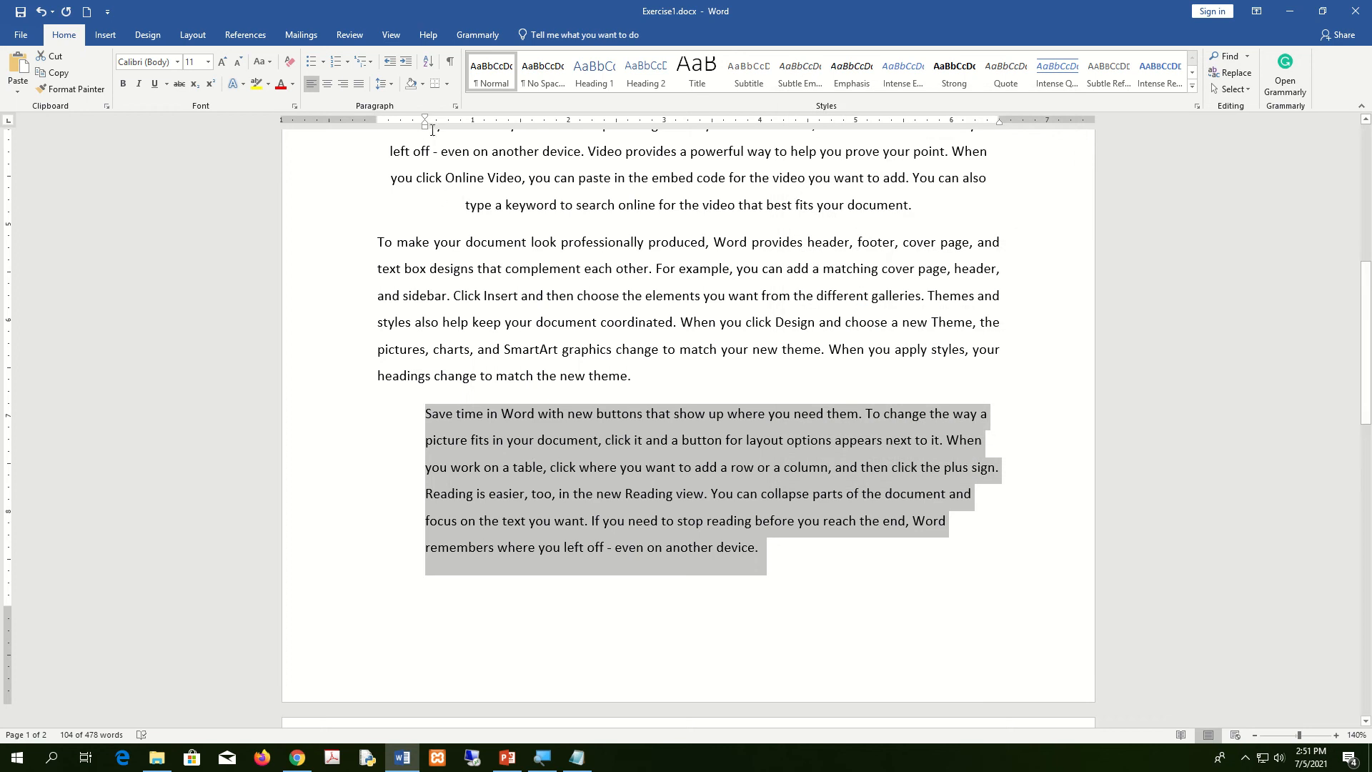
pyautogui.moveTo(425, 126); pyautogui.dragTo(424, 126)
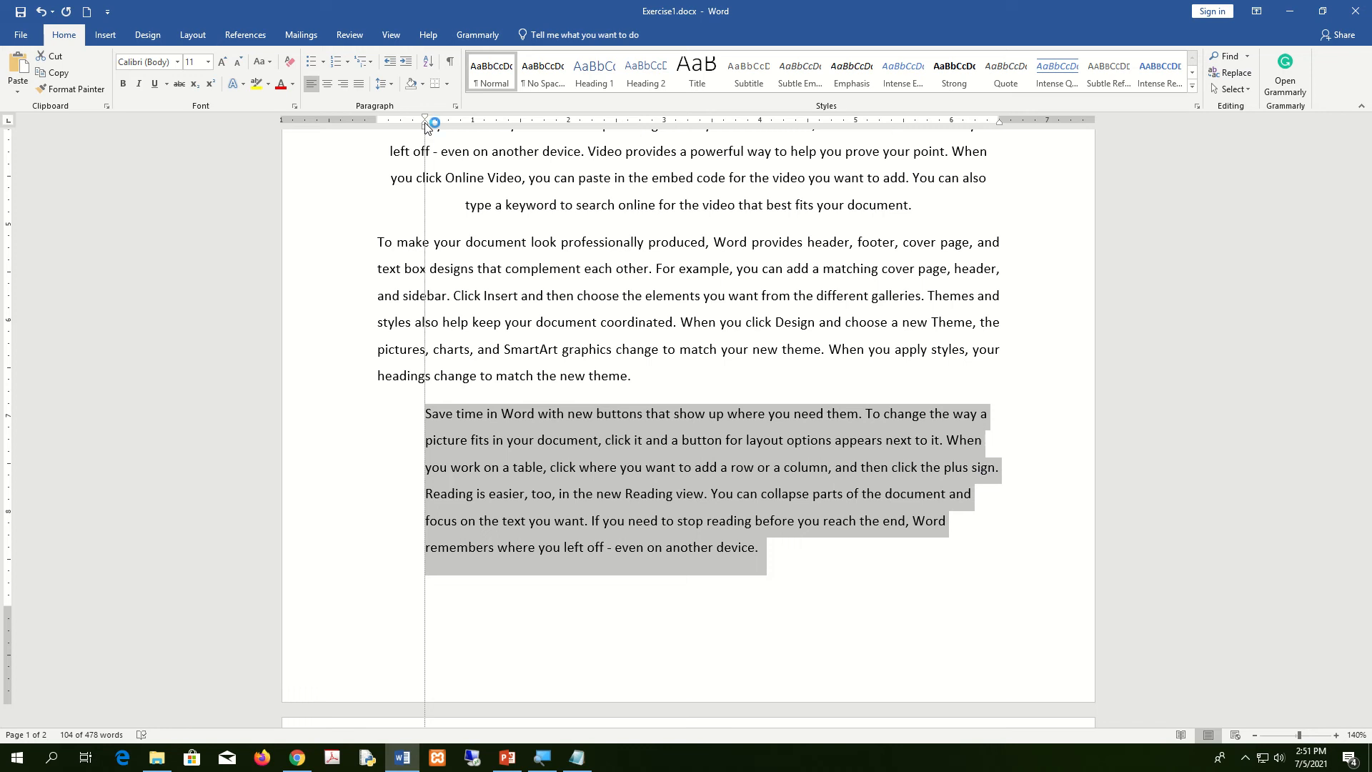
pyautogui.moveTo(425, 126)
pyautogui.mouseDown()
pyautogui.moveTo(379, 132)
pyautogui.moveTo(379, 119)
pyautogui.moveTo(426, 127)
pyautogui.mouseUp()
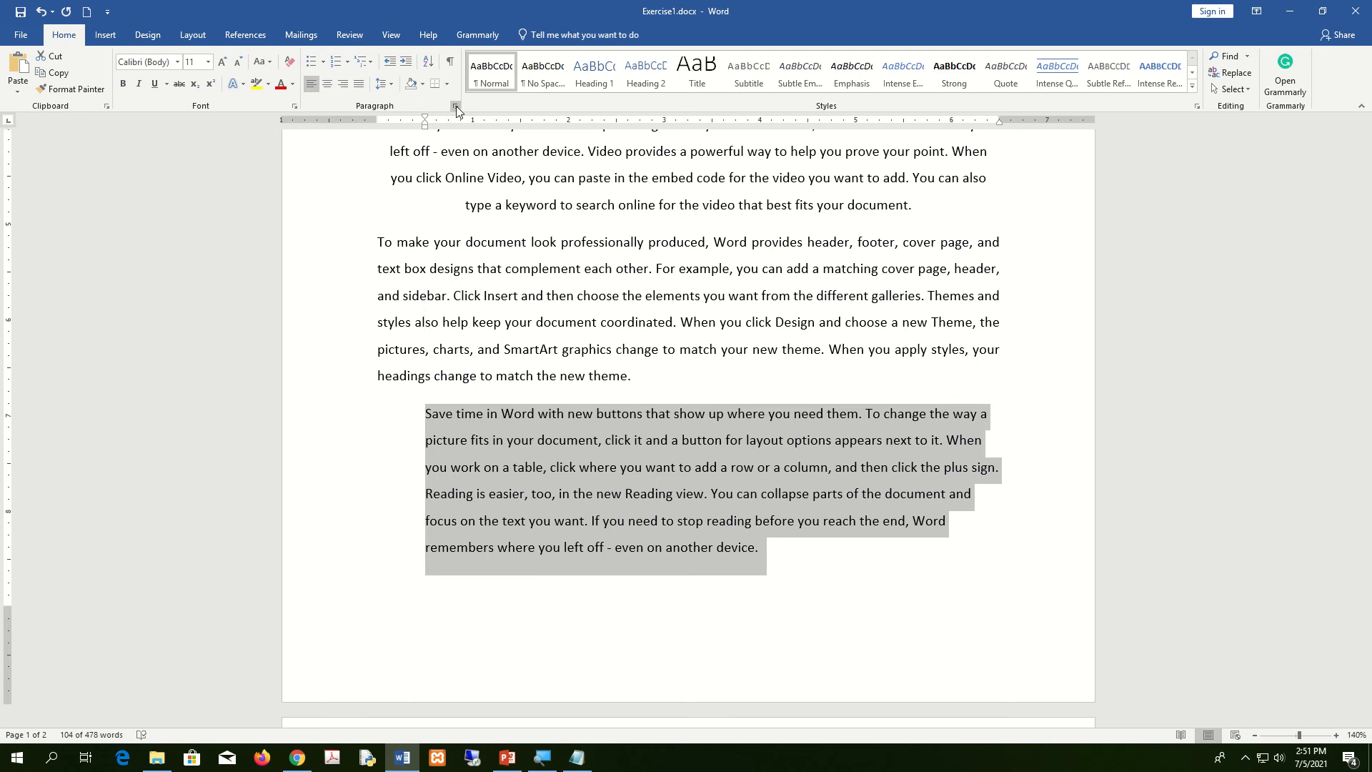
# Reset the fifth paragraph's left indent to 0 in the paragraph settings
pyautogui.click(456, 106)
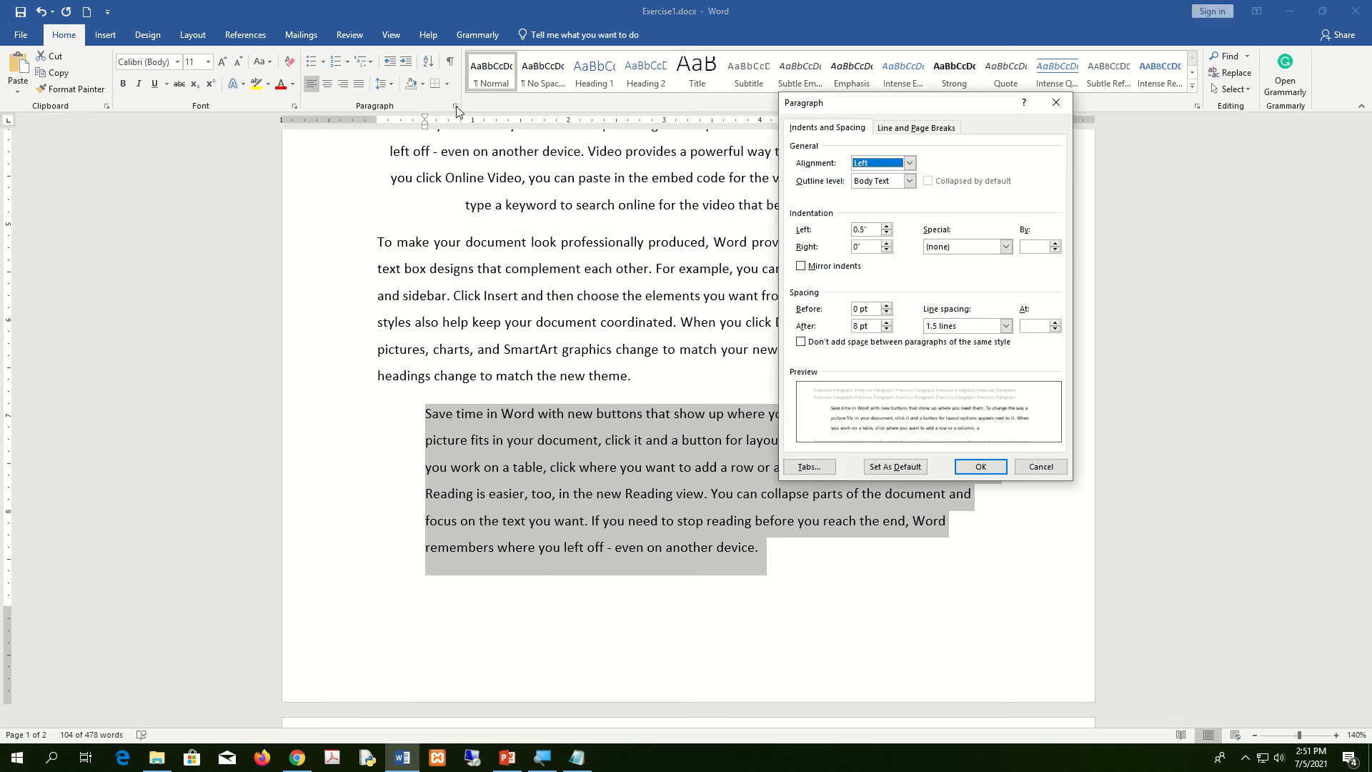
pyautogui.moveTo(895, 106); pyautogui.dragTo(736, 65)
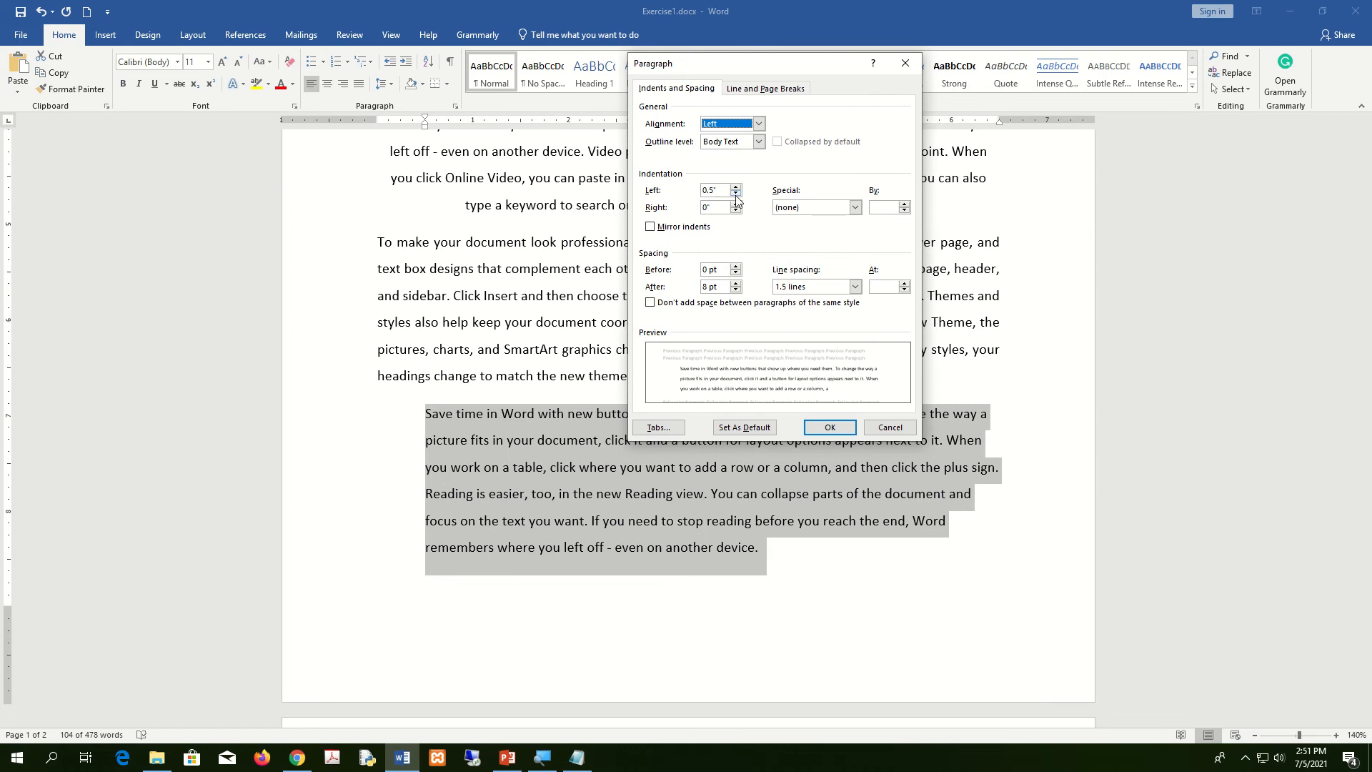
pyautogui.moveTo(723, 190); pyautogui.dragTo(693, 192)
pyautogui.write('0')
pyautogui.click(723, 208)
pyautogui.click(830, 432)
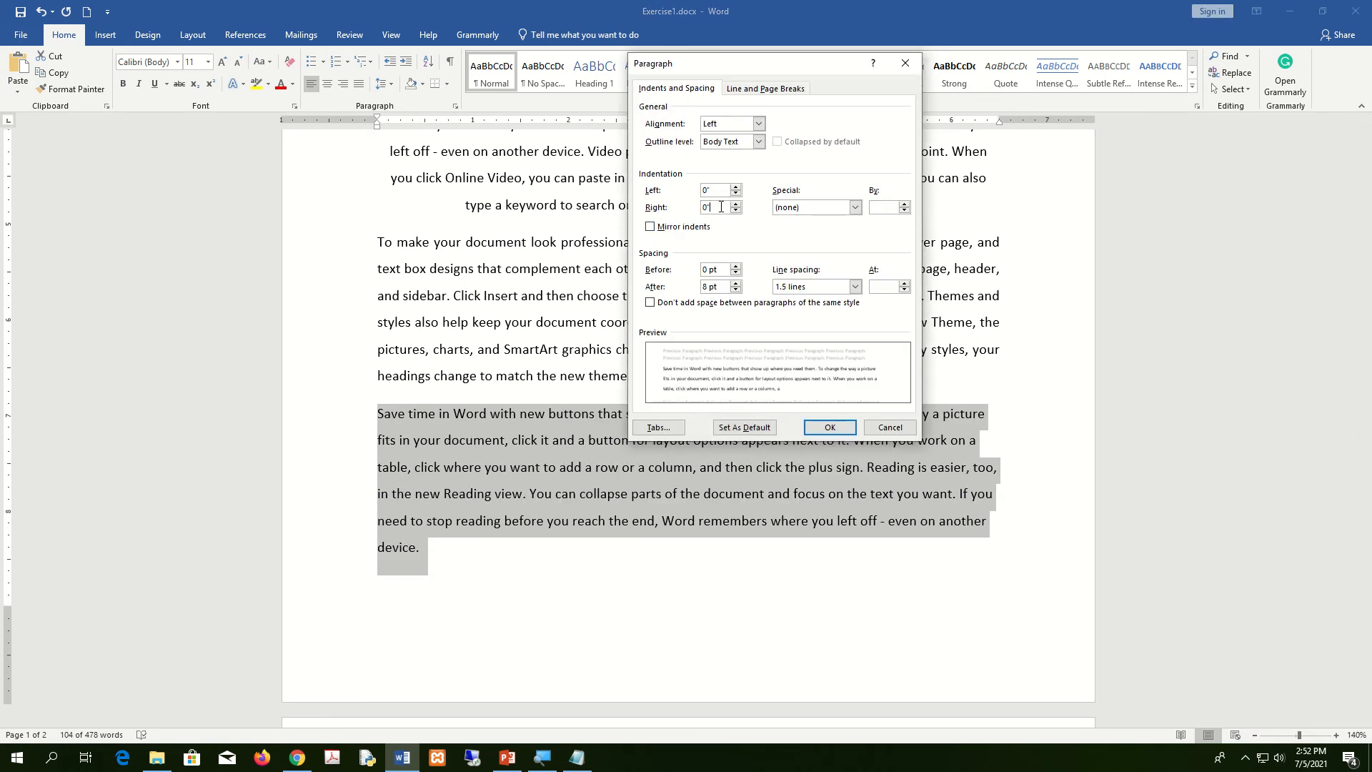
# Increase the fifth paragraph's right indent and apply the change
pyautogui.click(736, 204)
pyautogui.click(736, 205)
pyautogui.click(737, 204)
pyautogui.click(736, 205)
pyautogui.click(830, 427)
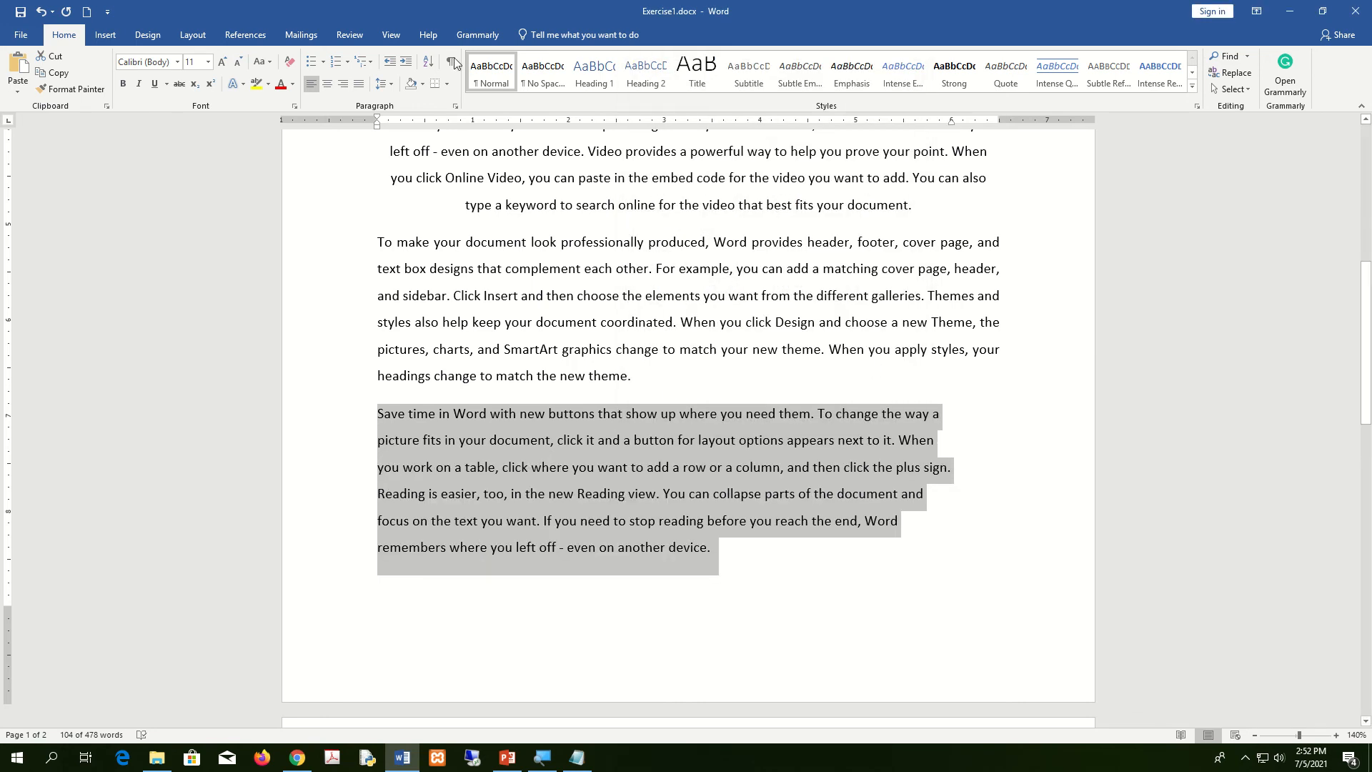
# Reset the fifth paragraph's right indent to 0 and give it a first-line indent of 0.5"
pyautogui.click(454, 108)
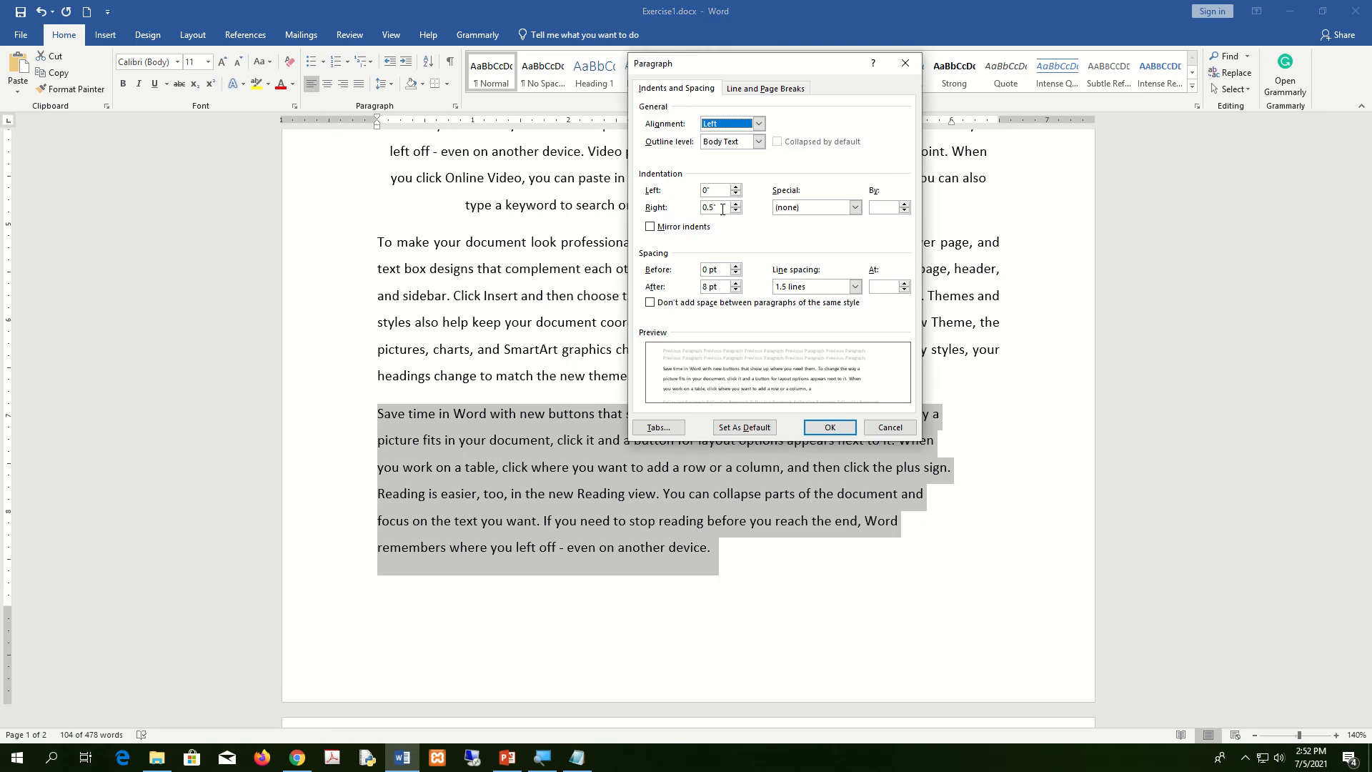
pyautogui.moveTo(720, 209); pyautogui.dragTo(690, 217)
pyautogui.write('0')
pyautogui.click(714, 188)
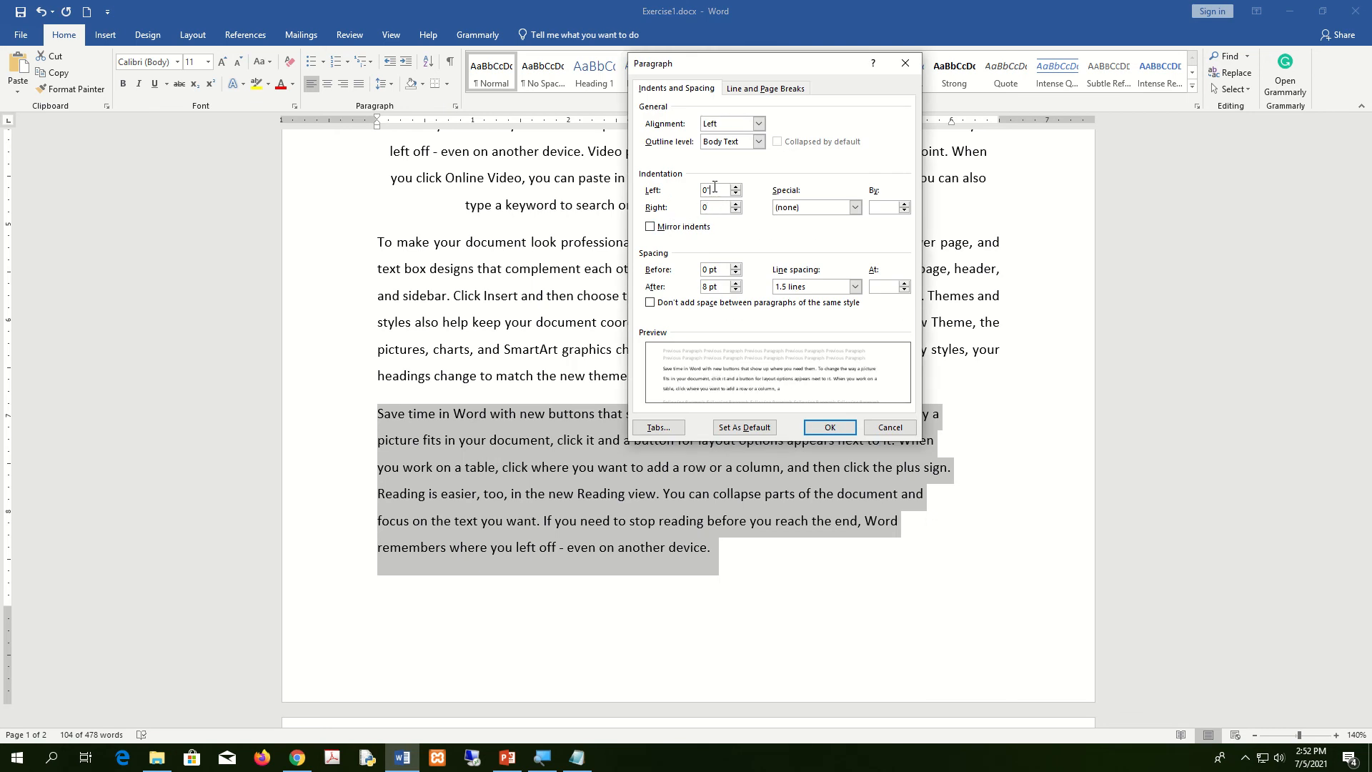
pyautogui.click(855, 209)
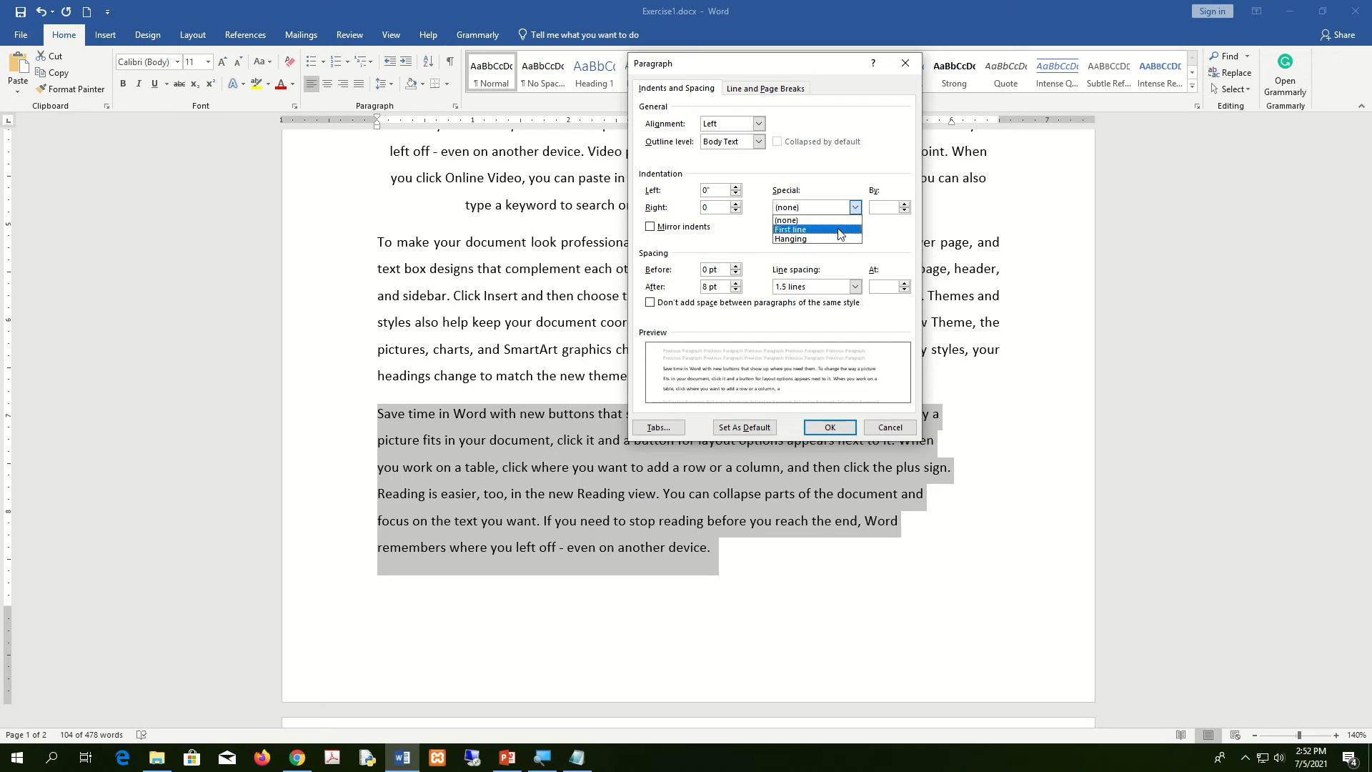
pyautogui.click(841, 230)
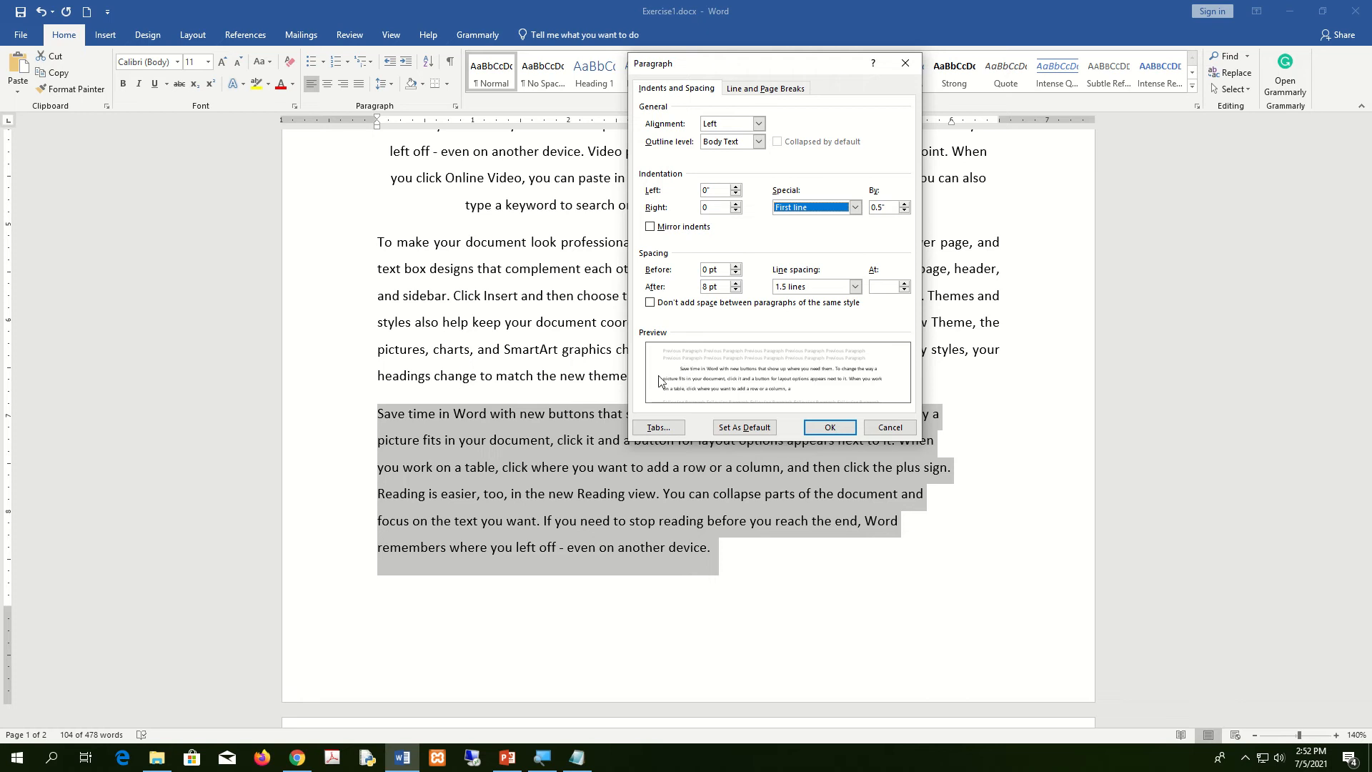
pyautogui.click(831, 212)
pyautogui.click(874, 220)
pyautogui.click(830, 427)
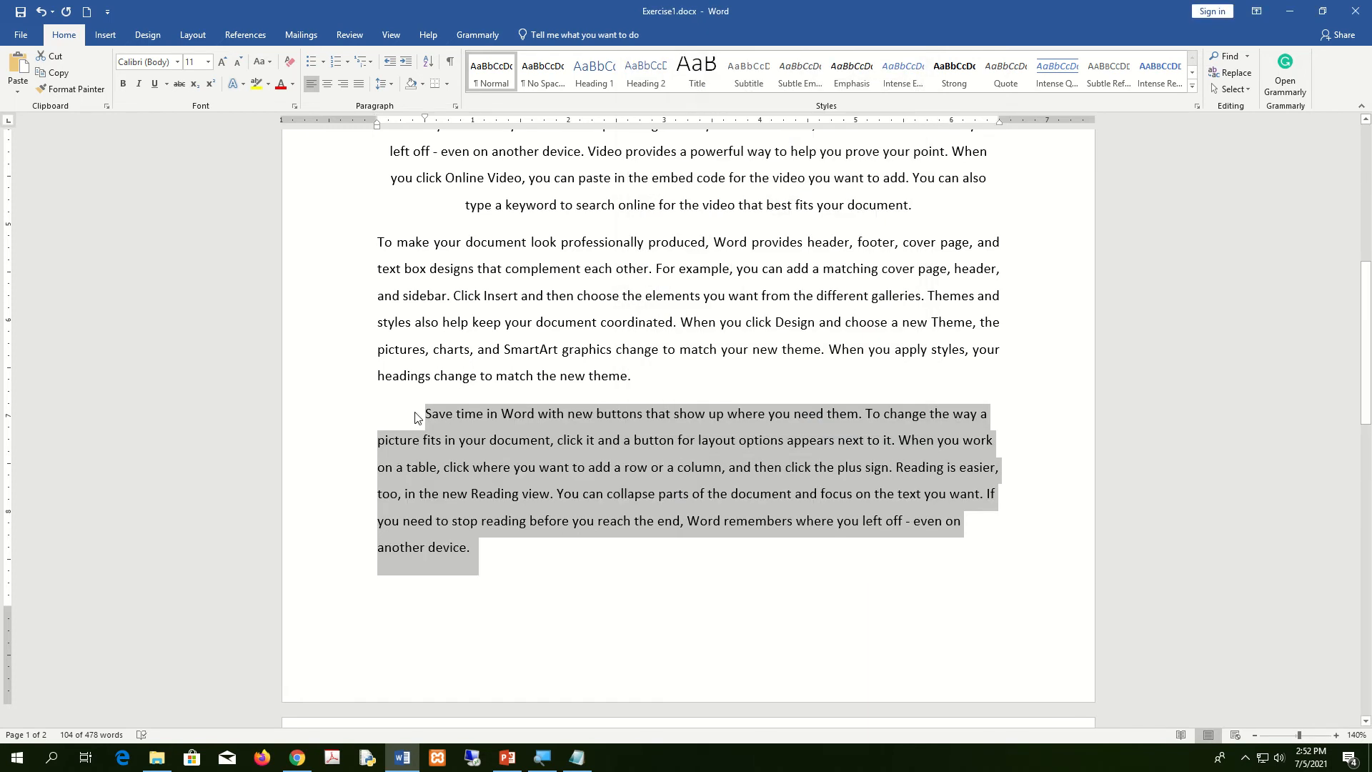
# Change the fifth paragraph's special indentation to a hanging indent of 1"
pyautogui.click(455, 106)
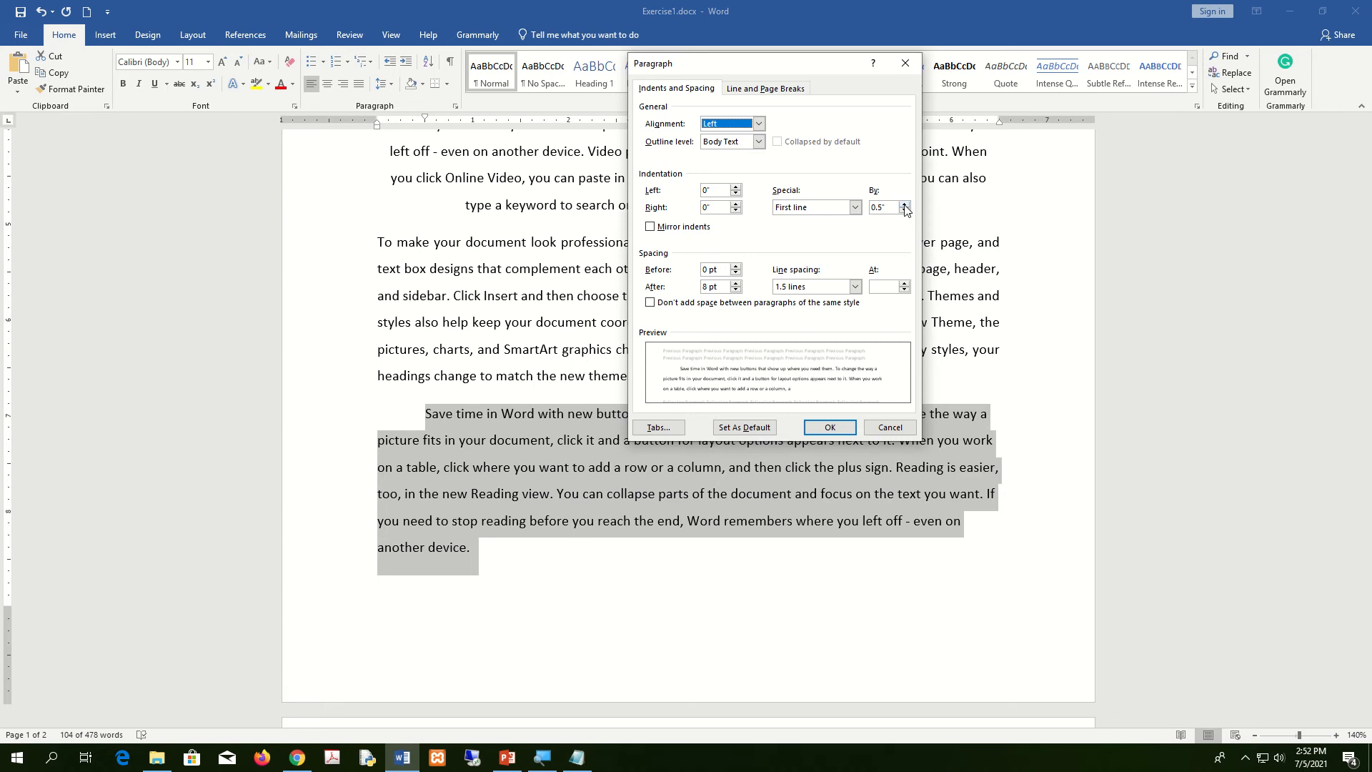
pyautogui.click(855, 207)
pyautogui.click(824, 239)
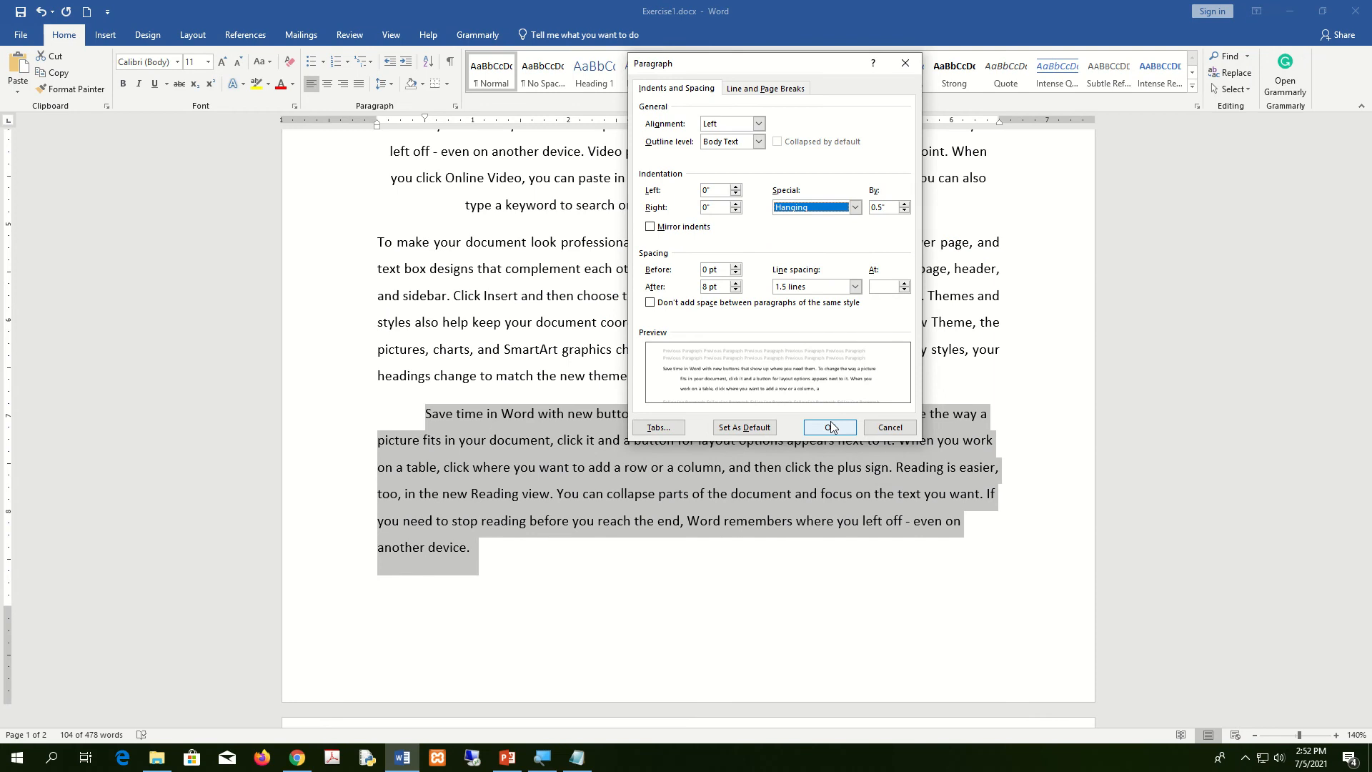
pyautogui.click(904, 204)
pyautogui.click(905, 205)
pyautogui.click(904, 204)
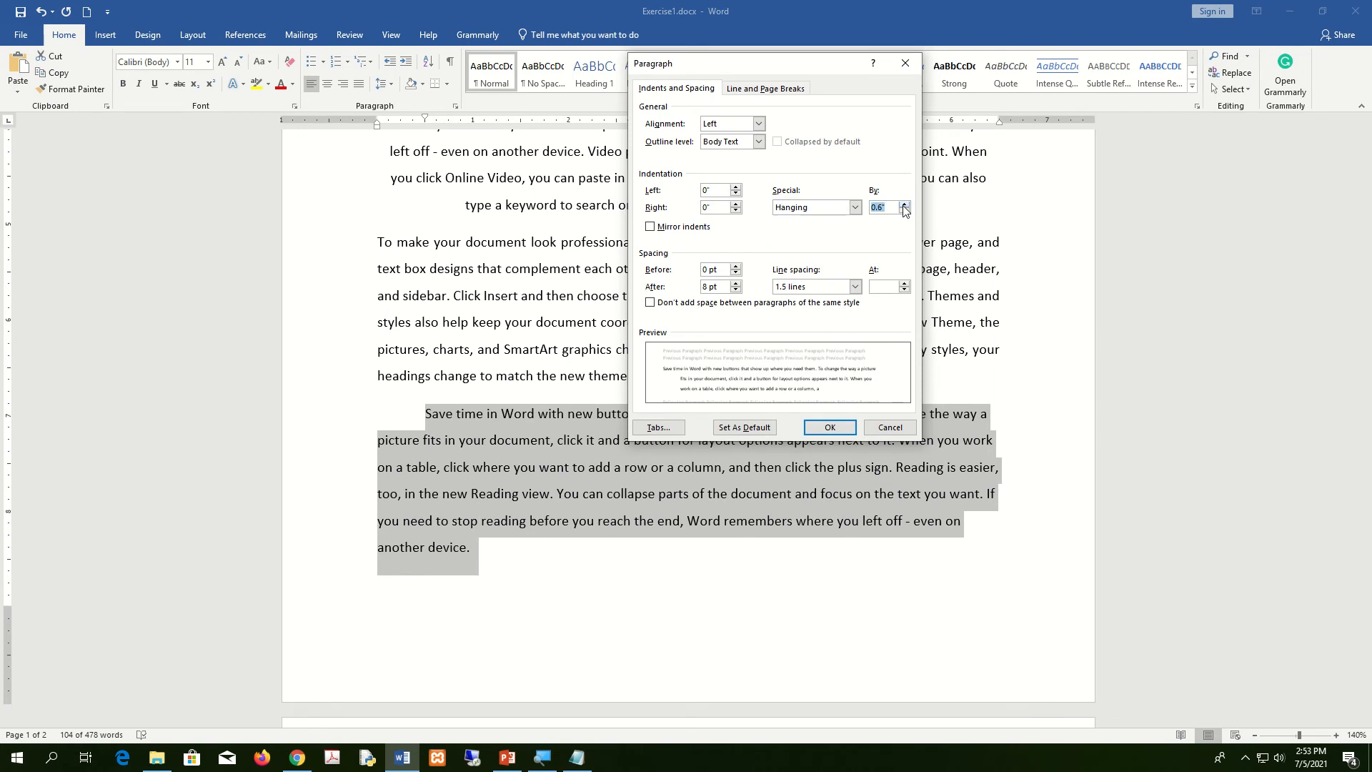
pyautogui.click(830, 429)
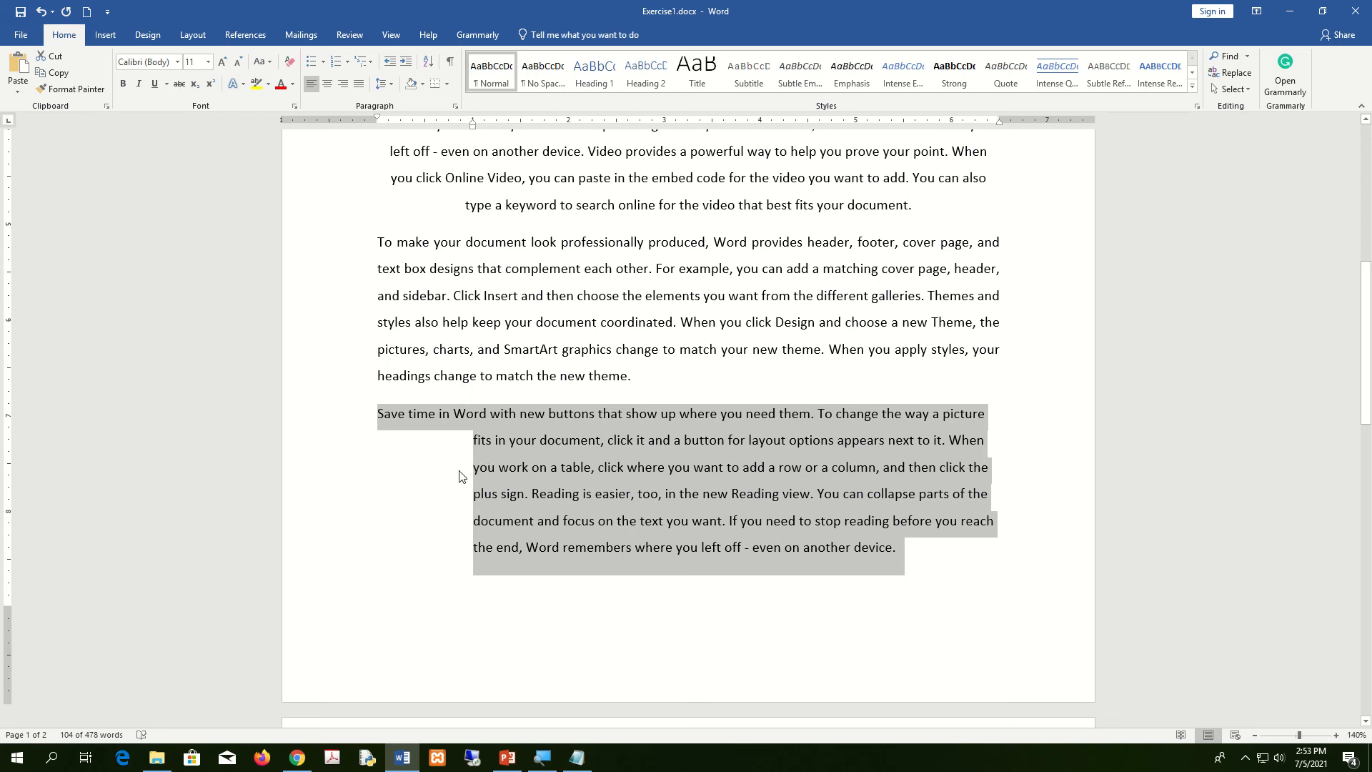
# Examine the indented lines of the fifth paragraph and the line spacing options in its paragraph settings
pyautogui.moveTo(474, 442); pyautogui.dragTo(894, 549)
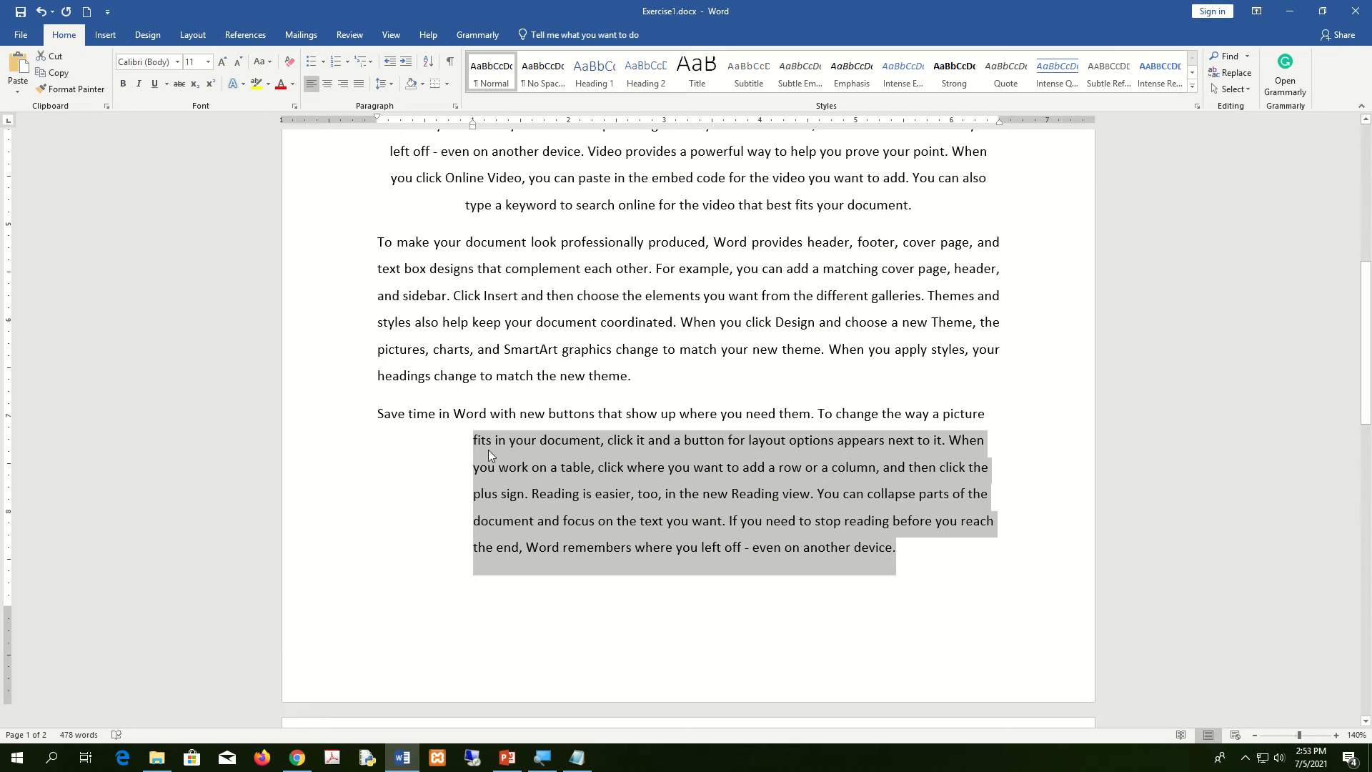
pyautogui.click(441, 412)
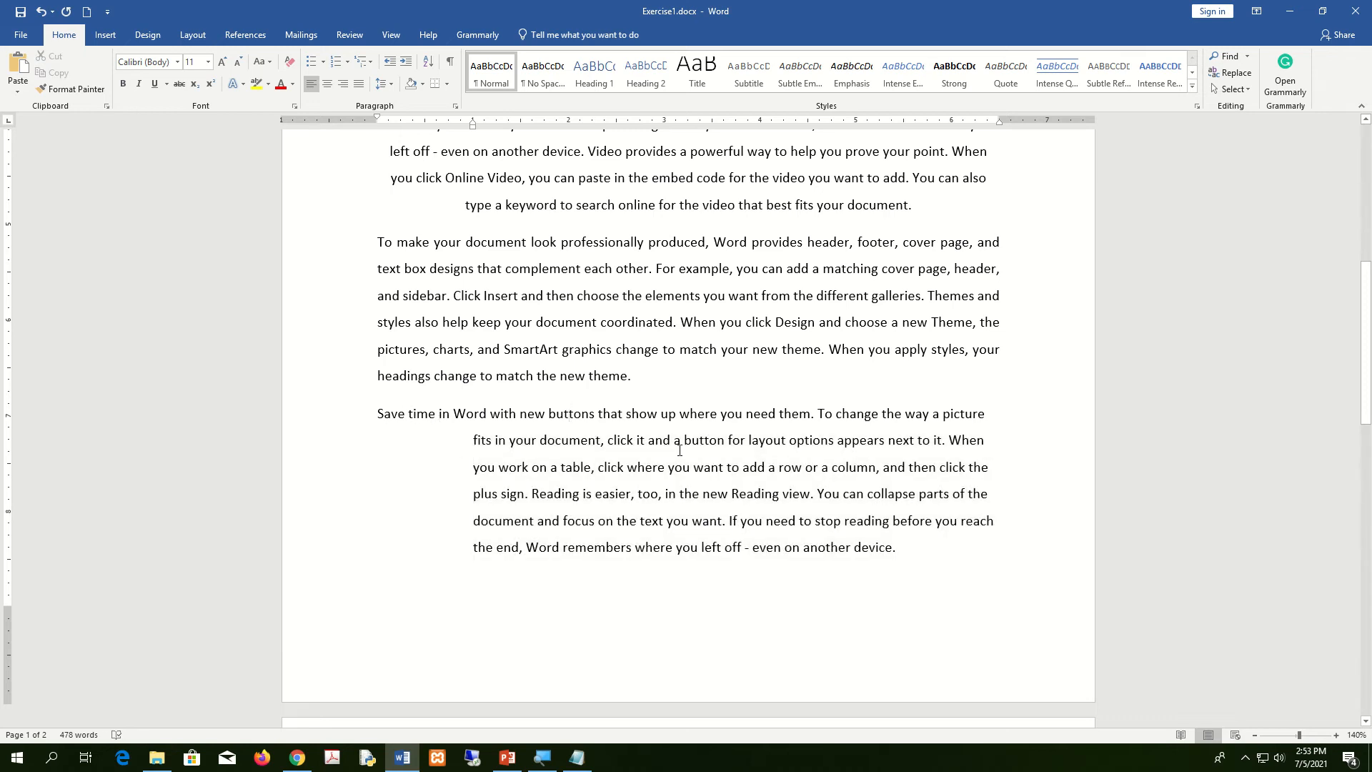
pyautogui.moveTo(933, 571); pyautogui.dragTo(372, 414)
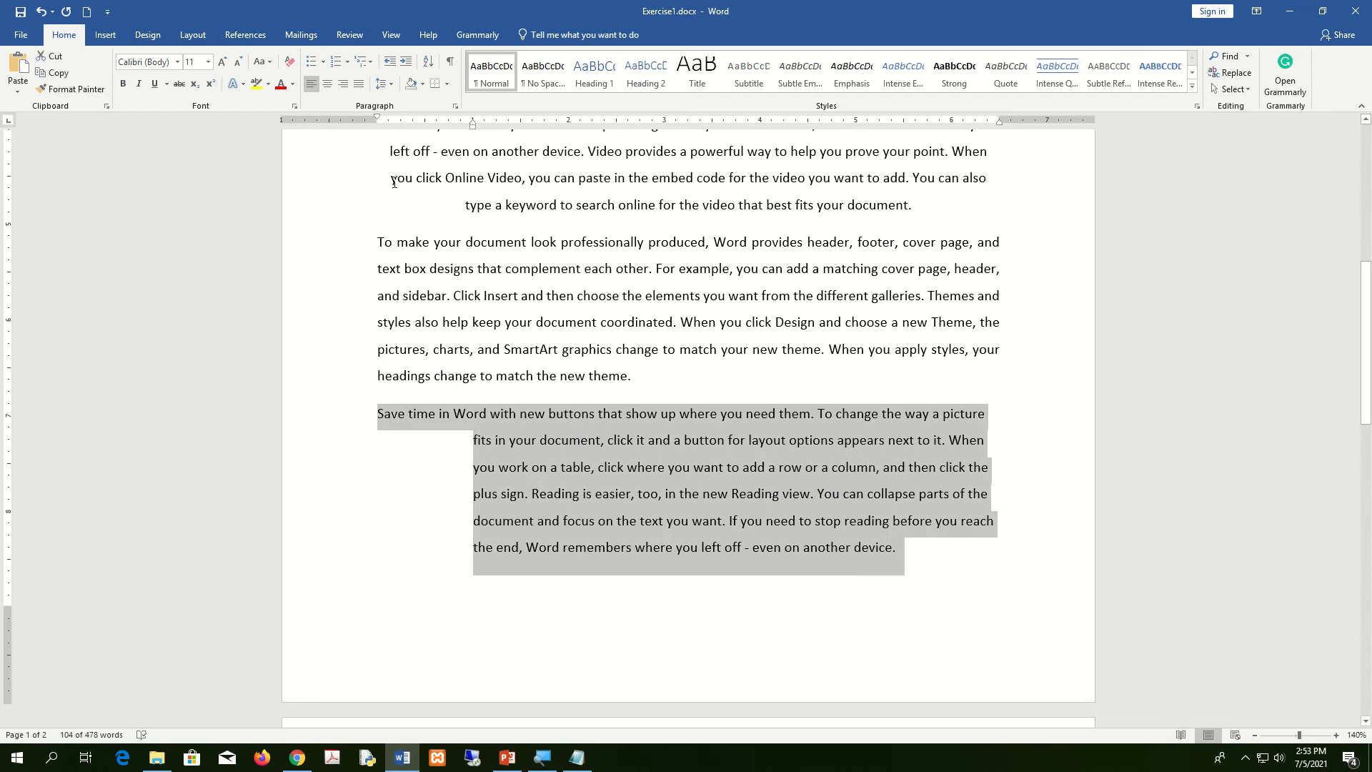
pyautogui.click(455, 106)
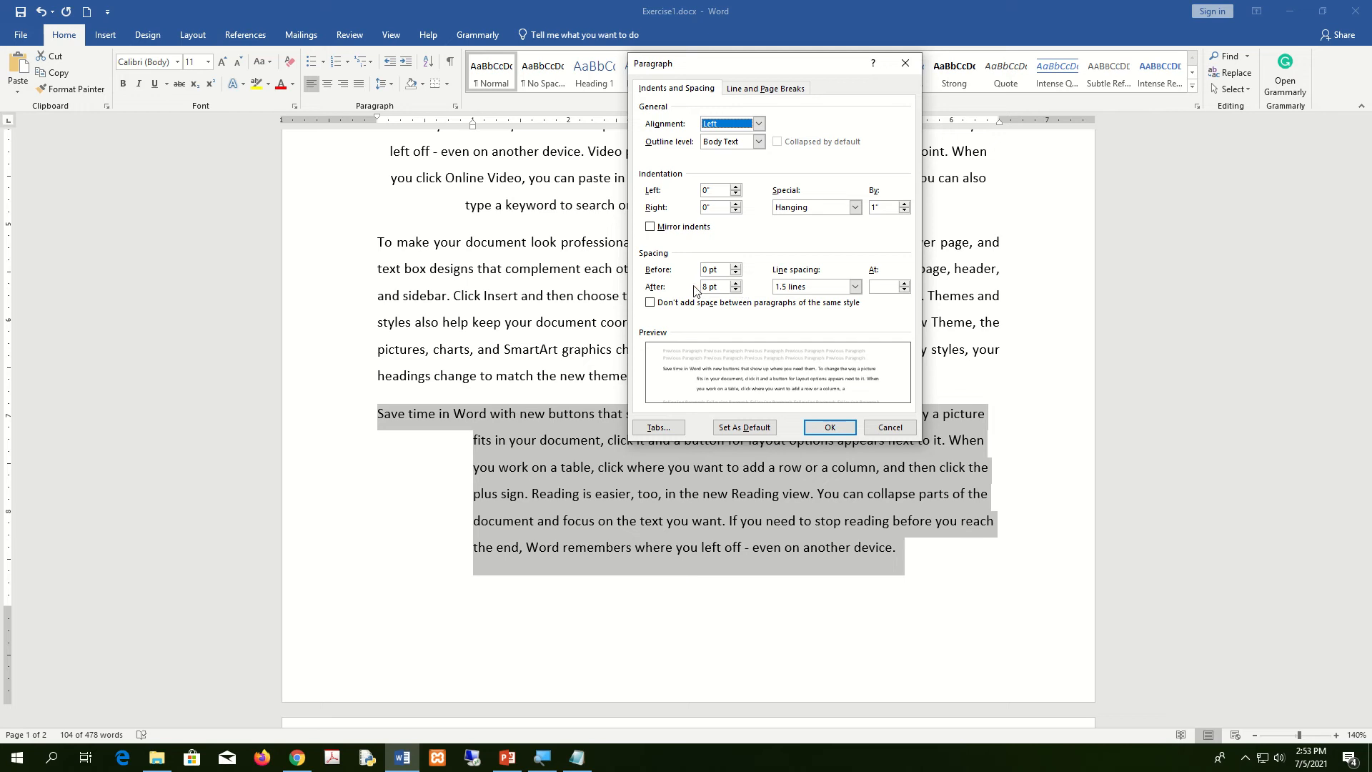
pyautogui.click(854, 286)
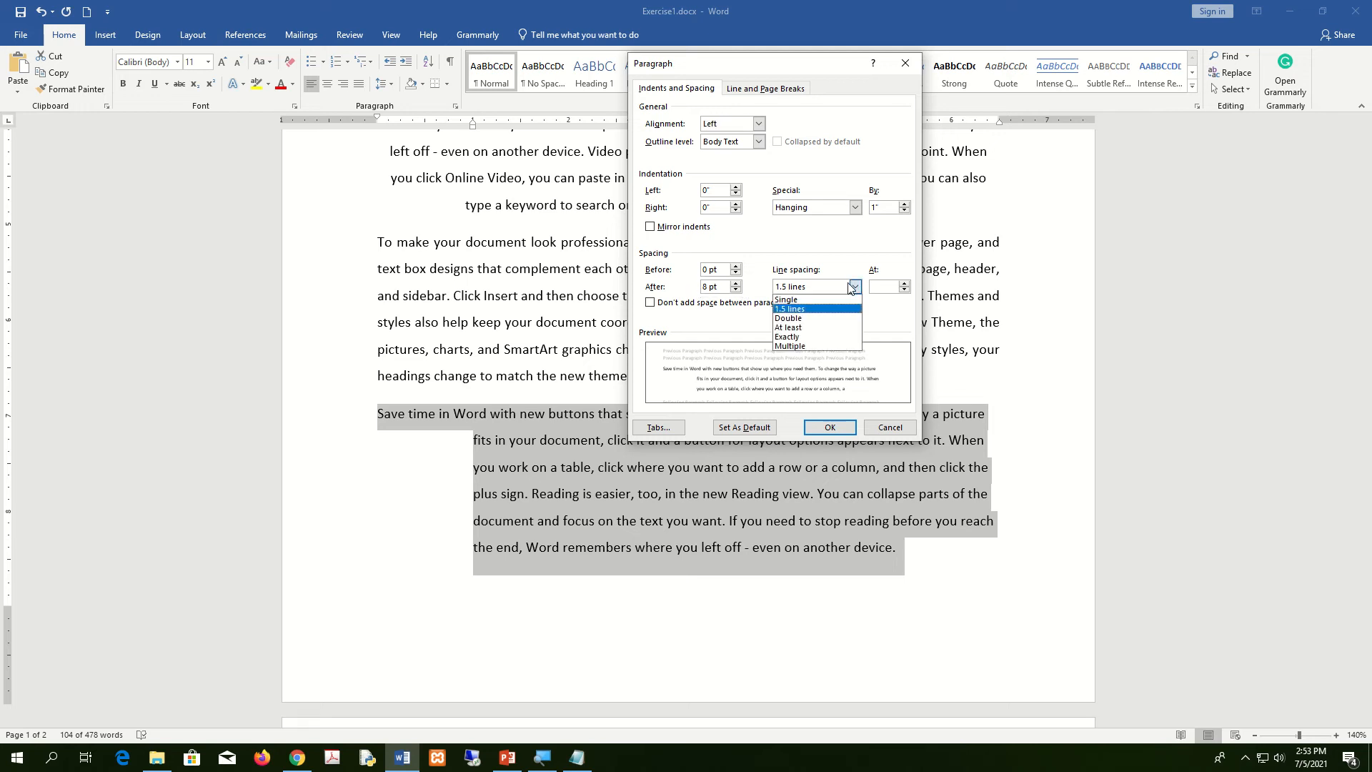
pyautogui.click(852, 287)
pyautogui.click(839, 427)
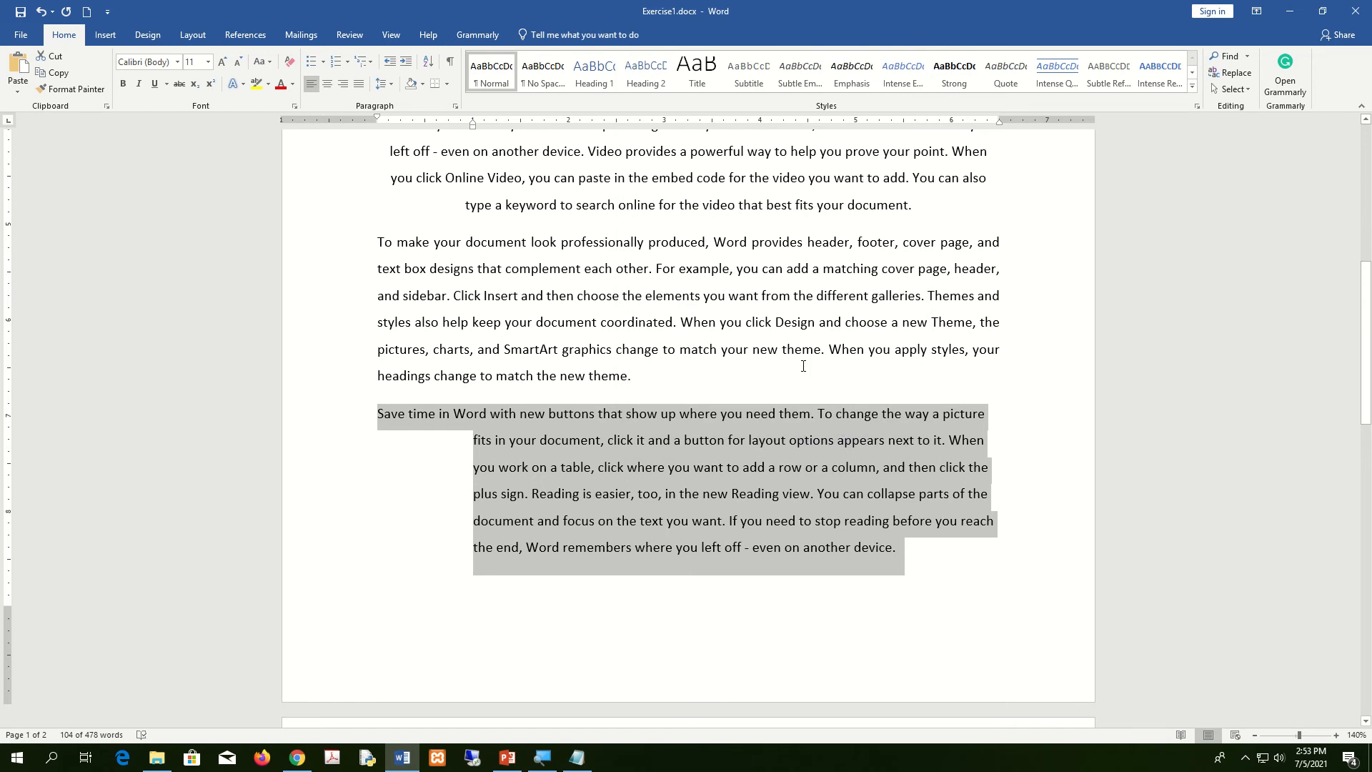
# Review the alignment and indentation of the paragraphs throughout the document
pyautogui.scroll(6, 803, 366)
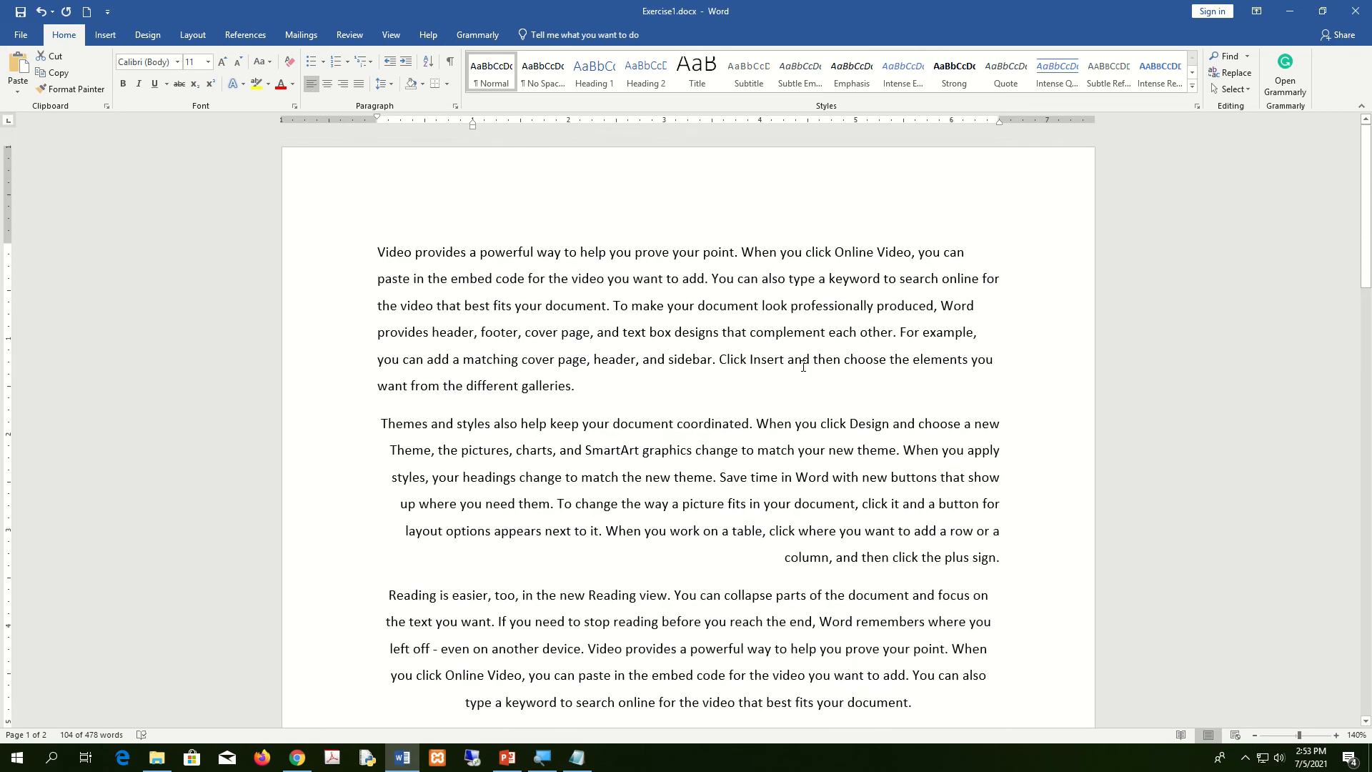
pyautogui.scroll(-10, 803, 366)
pyautogui.scroll(4, 804, 366)
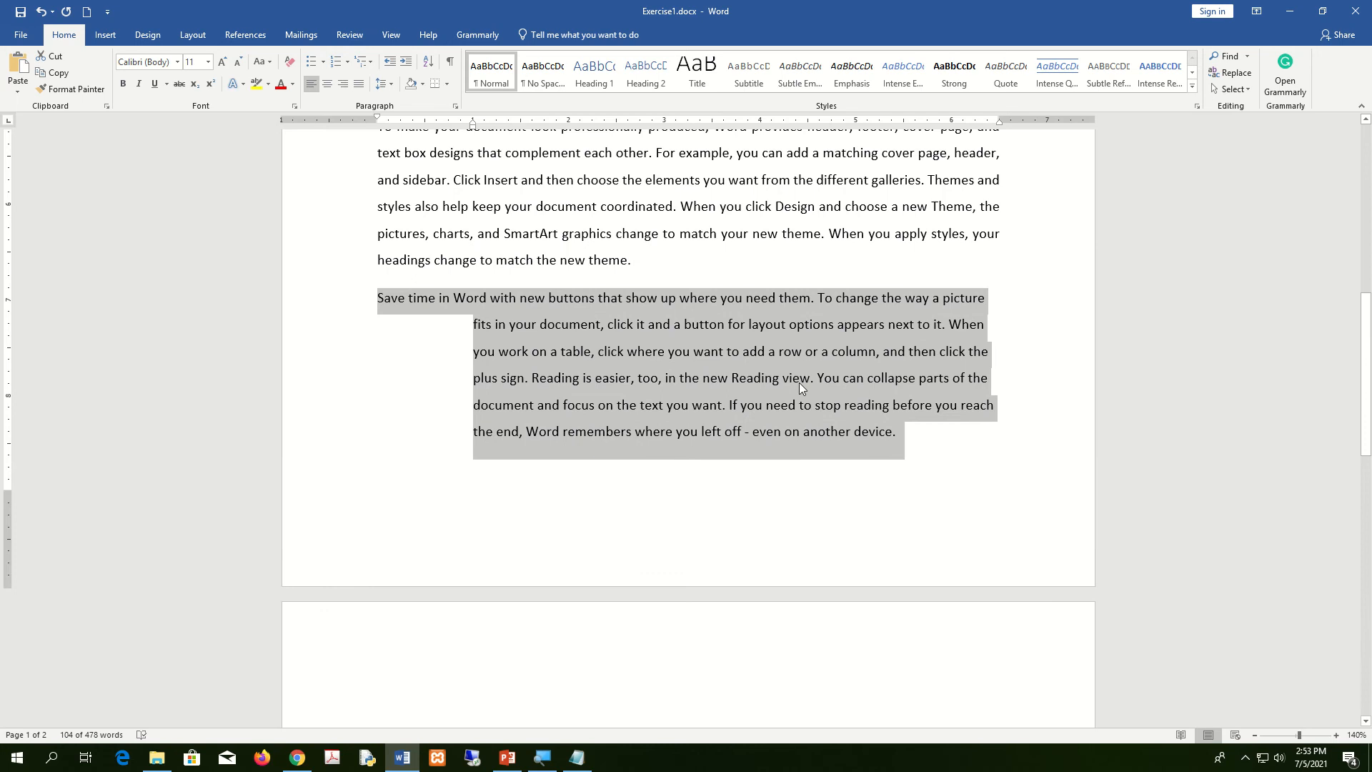
pyautogui.scroll(-3, 646, 517)
pyautogui.click(531, 433)
pyautogui.scroll(-3, 531, 433)
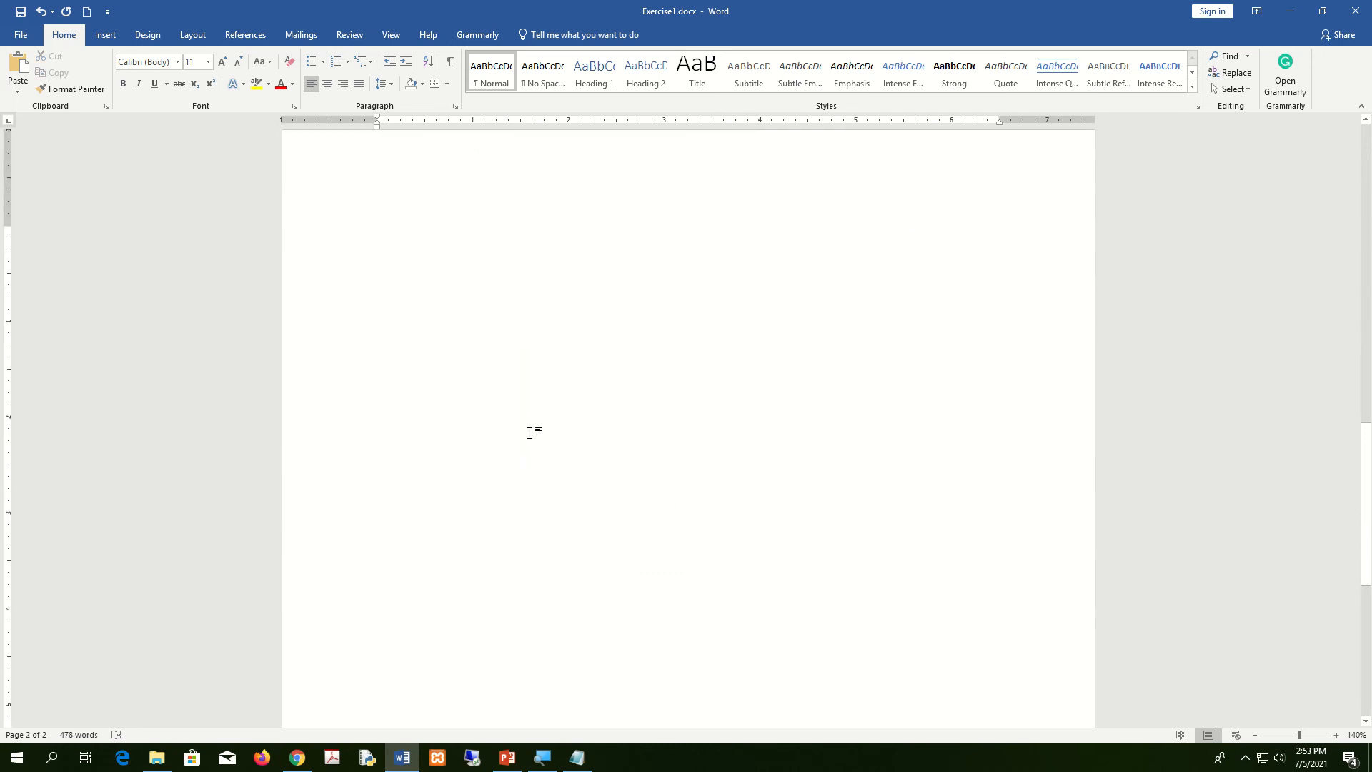
pyautogui.moveTo(506, 7)
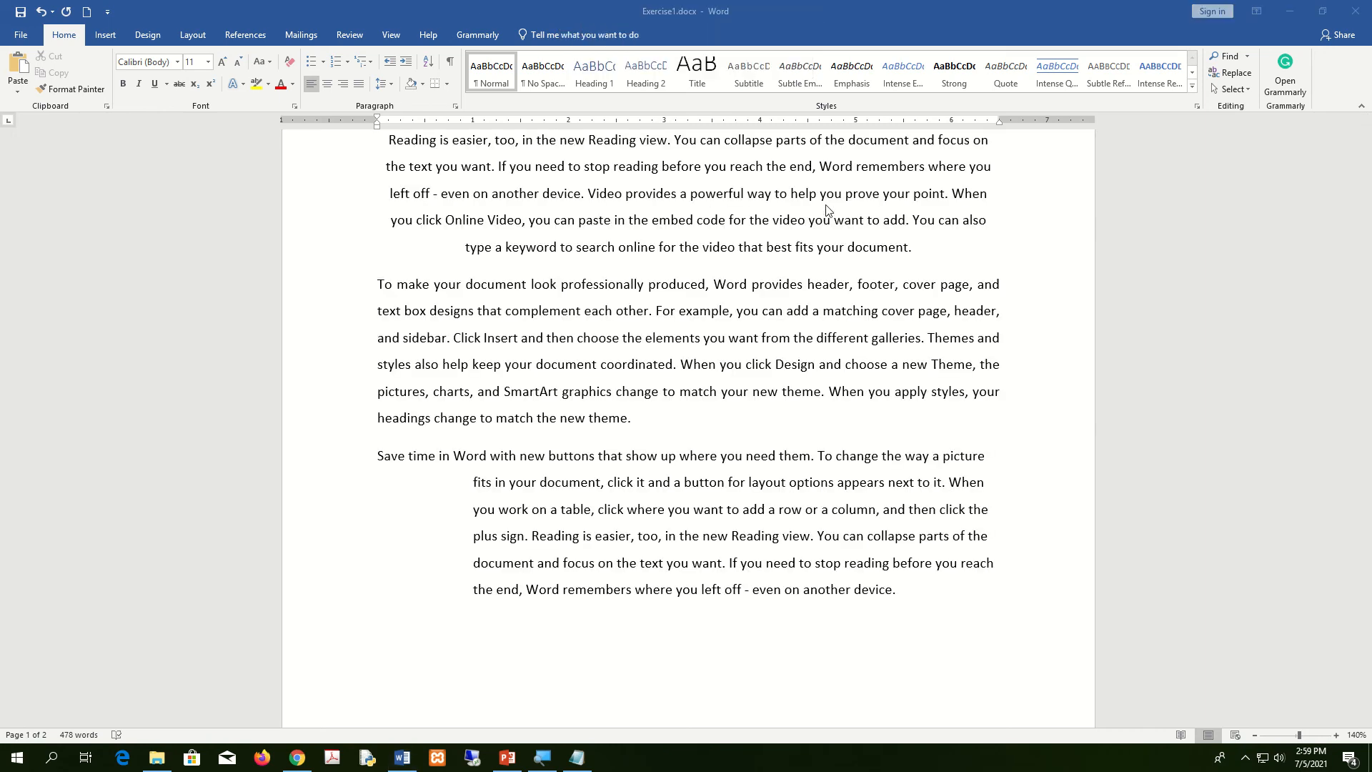
pyautogui.scroll(5, 828, 209)
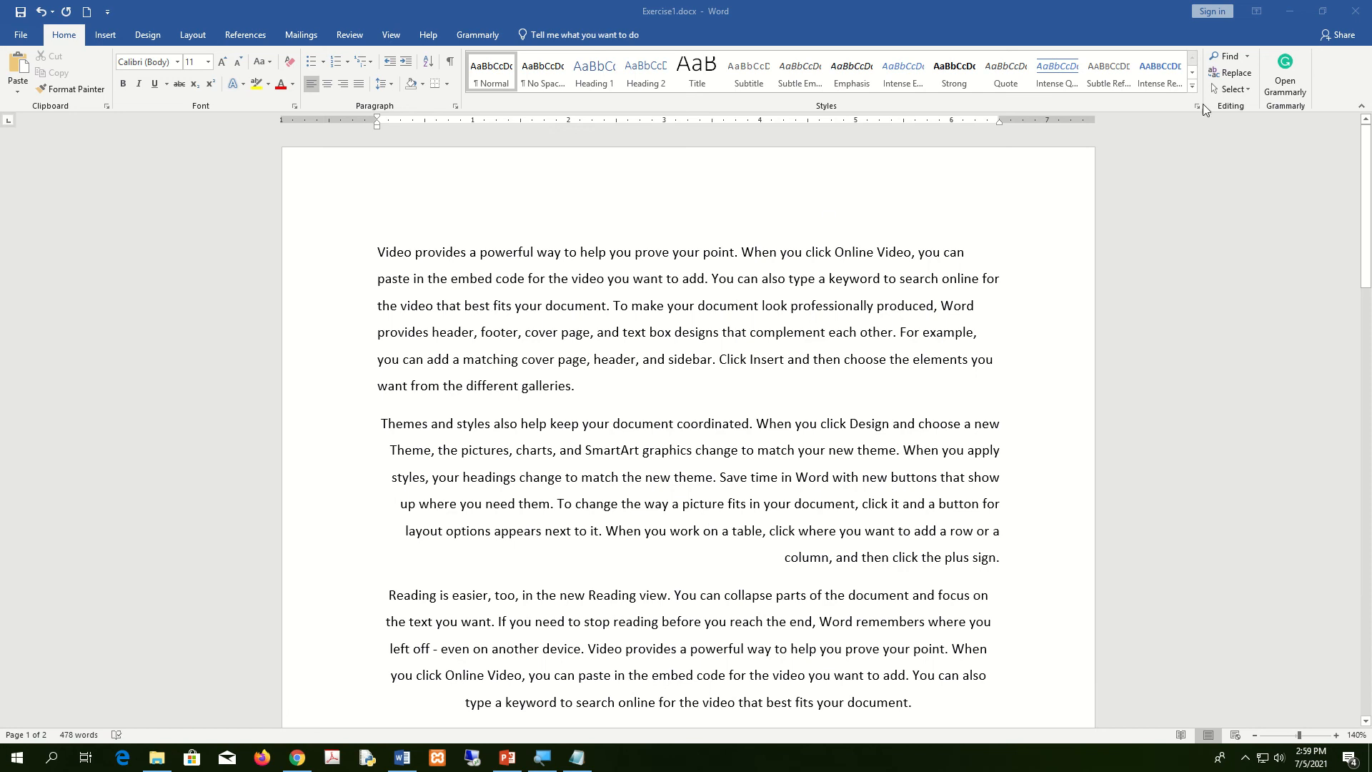
# Save the changes to Exercise1.docx and close the document
pyautogui.click(1356, 11)
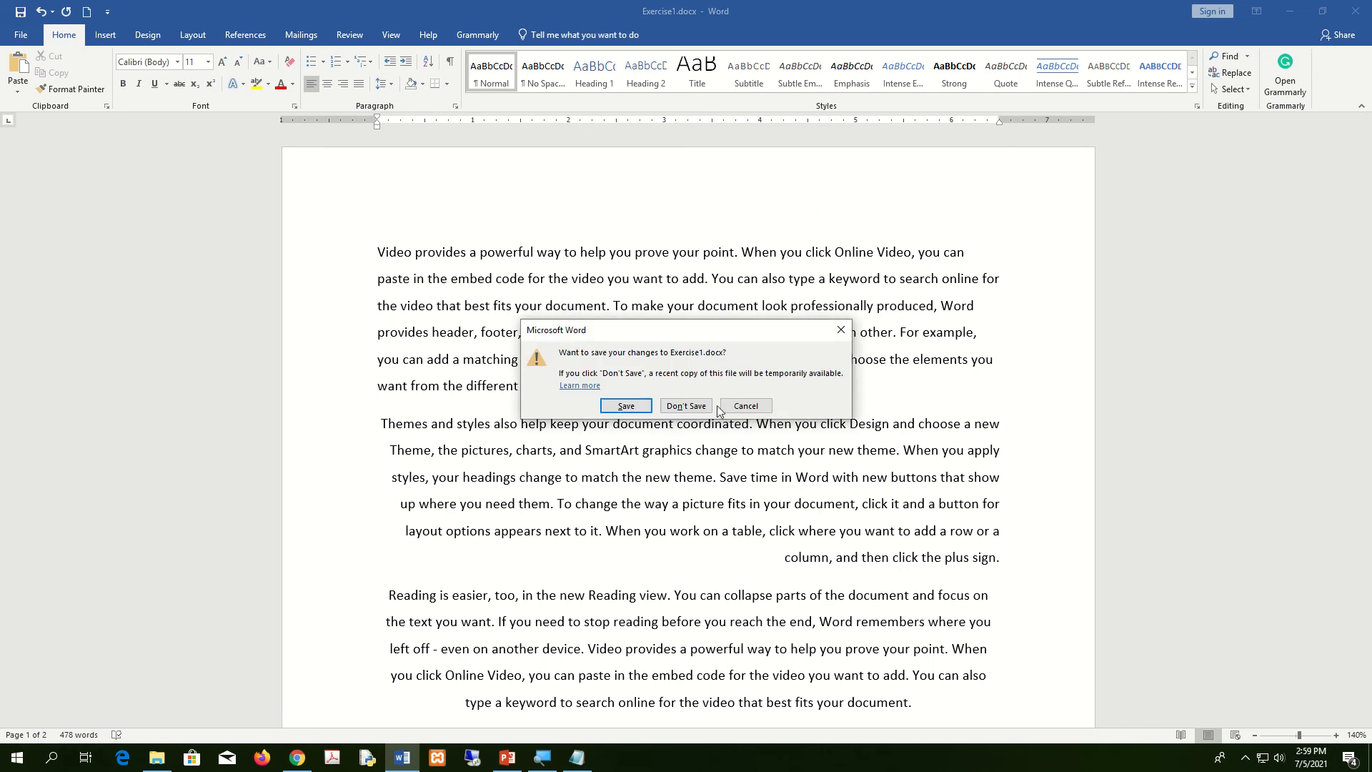
pyautogui.click(746, 406)
pyautogui.scroll(-4, 554, 341)
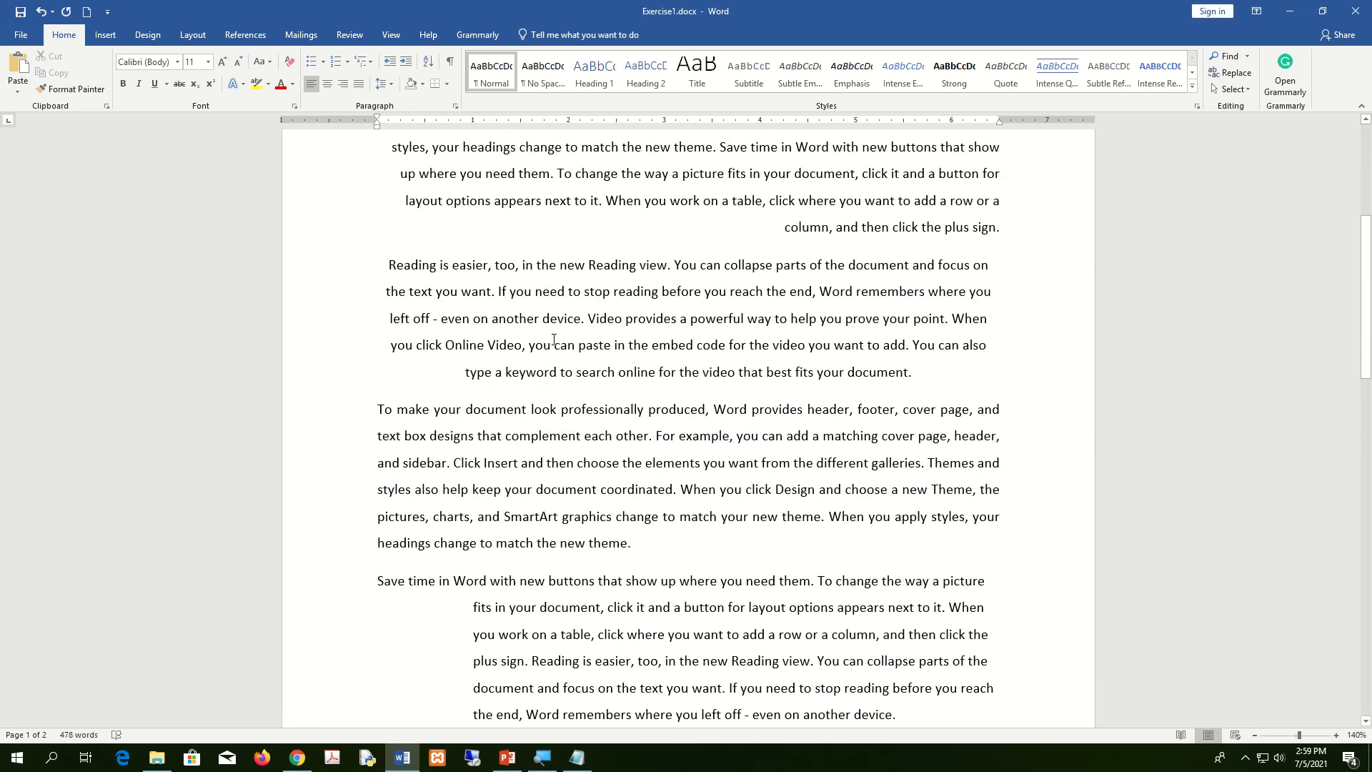
pyautogui.scroll(-7, 554, 341)
pyautogui.scroll(10, 554, 341)
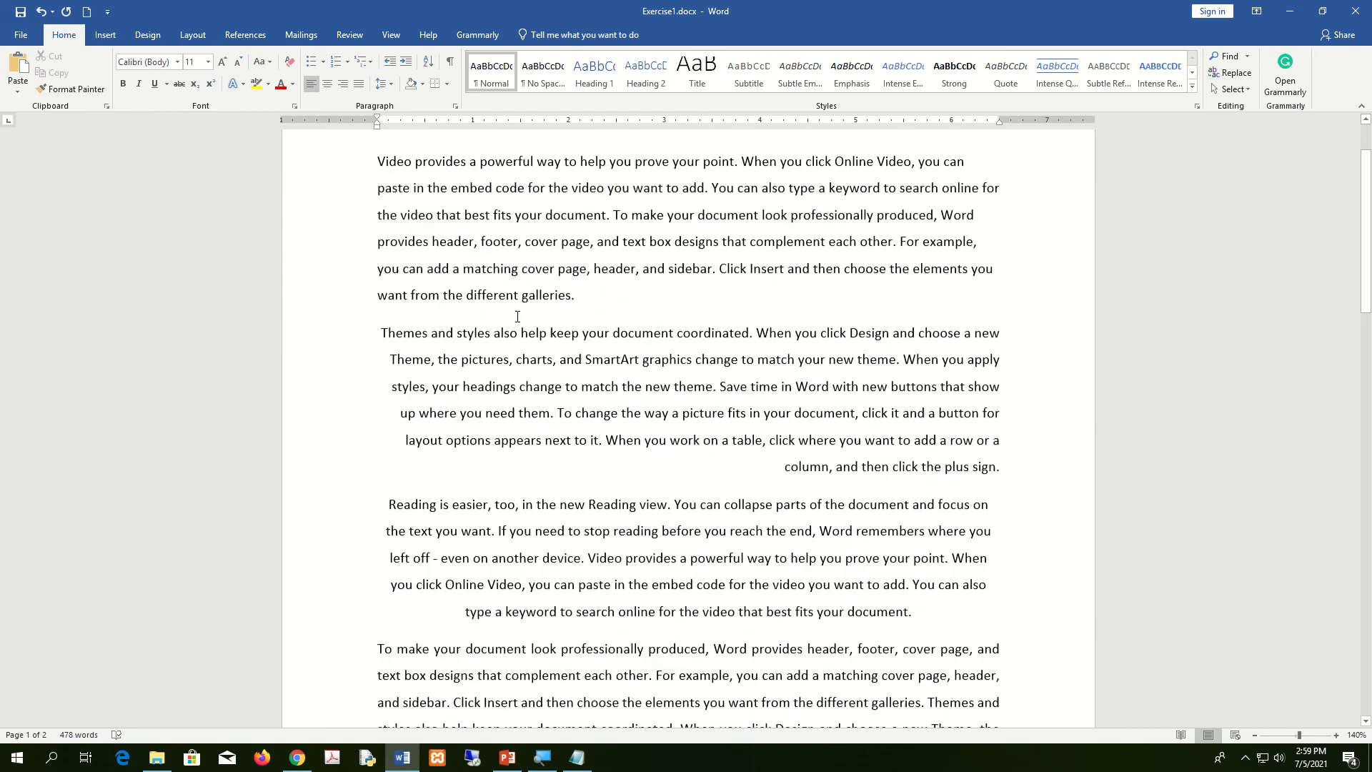
pyautogui.scroll(1, 517, 316)
pyautogui.click(22, 13)
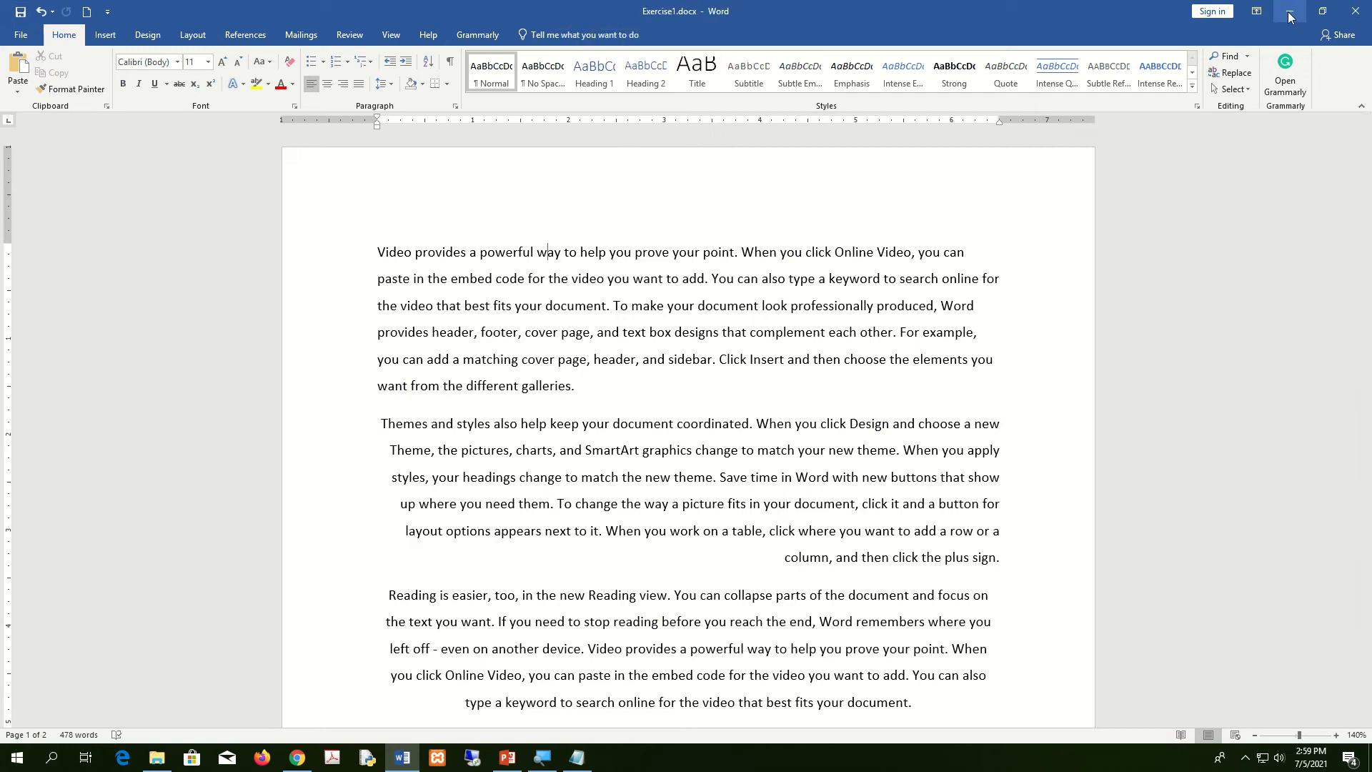
pyautogui.click(1353, 13)
pyautogui.click(262, 313)
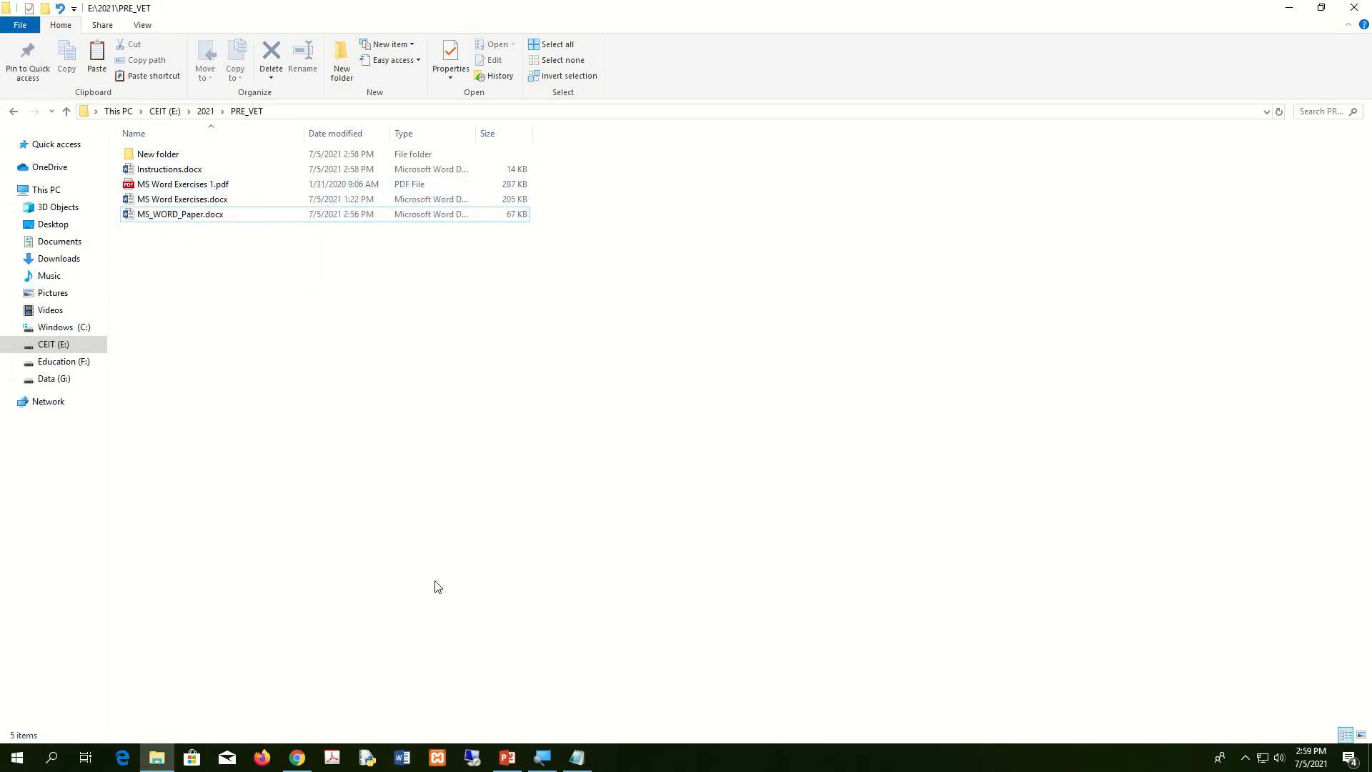
# Start Word from the Windows search and create a new blank document
pyautogui.press('super')
pyautogui.write('word')
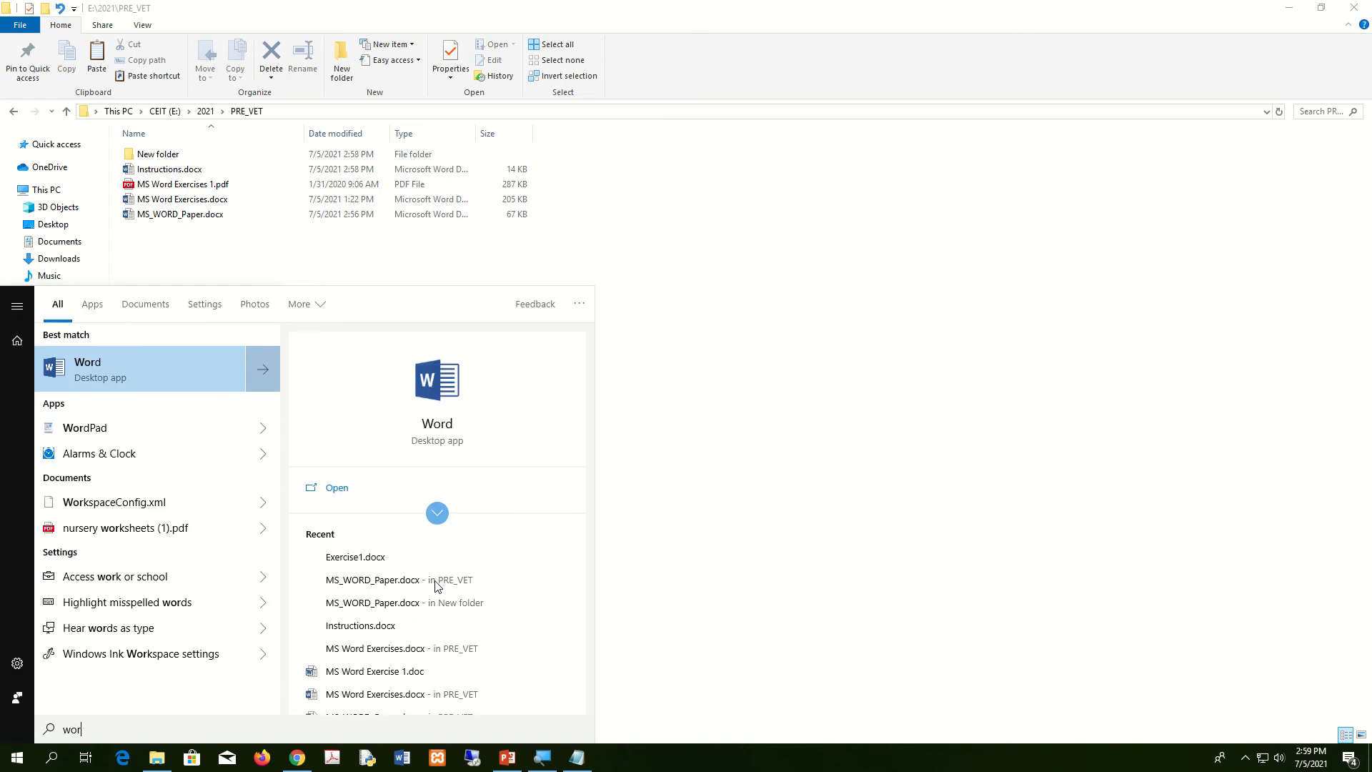
pyautogui.click(177, 373)
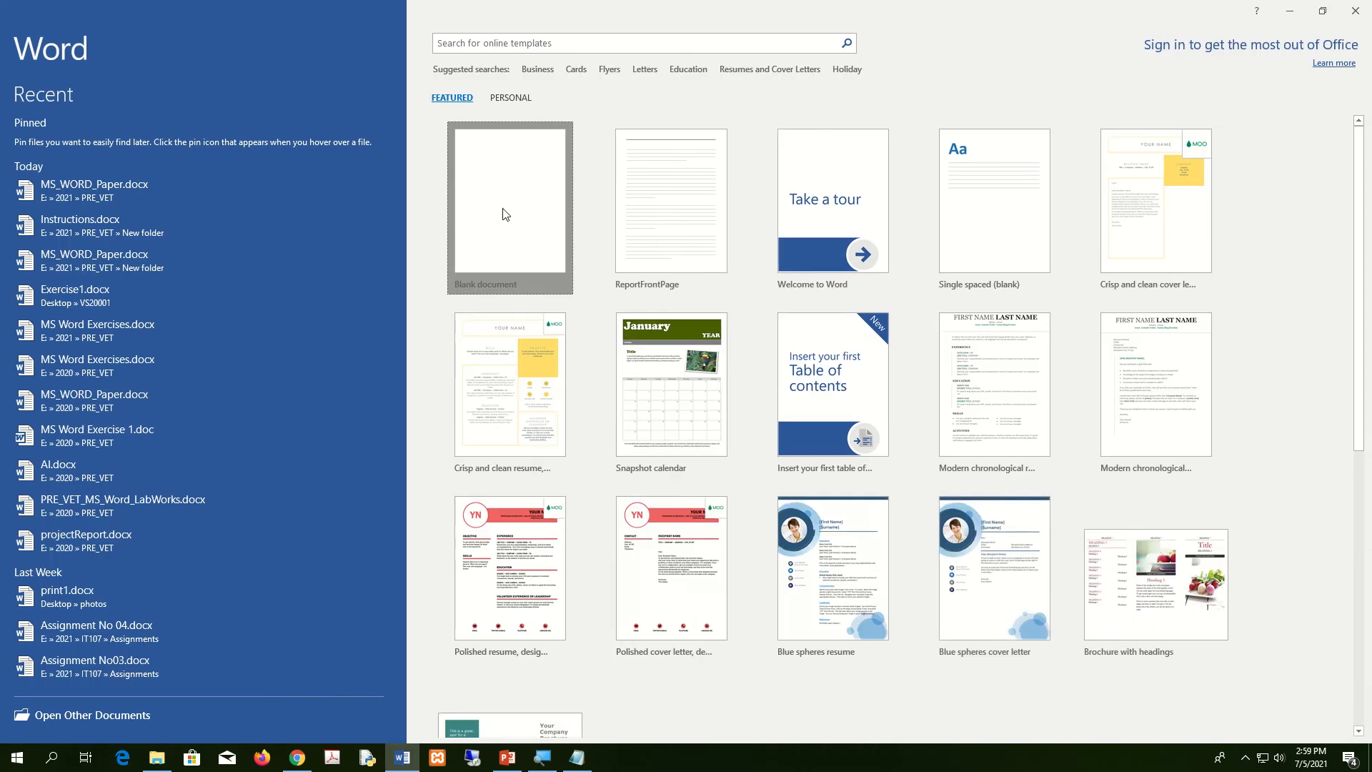
pyautogui.click(502, 215)
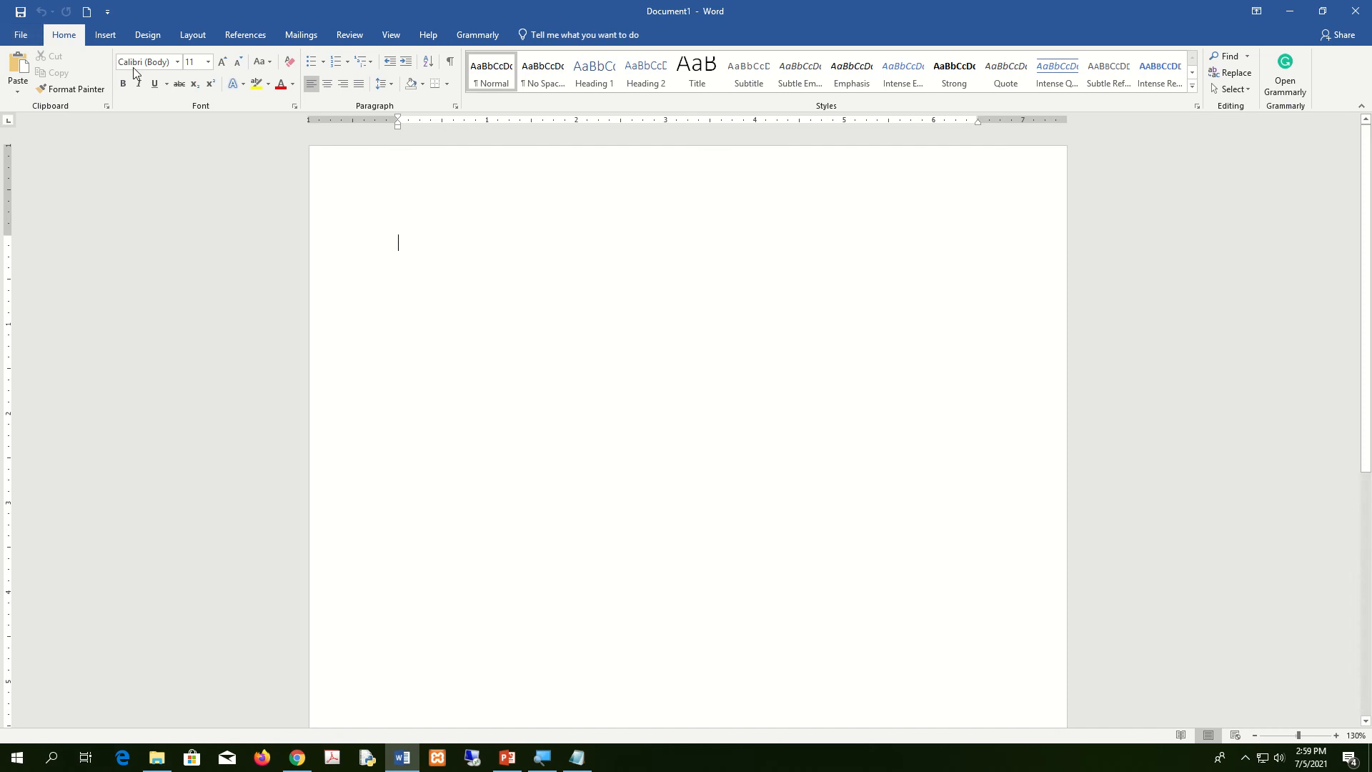
# Save the blank document as fontFormatting in the VS20001 folder on the Desktop
pyautogui.click(21, 34)
pyautogui.click(41, 181)
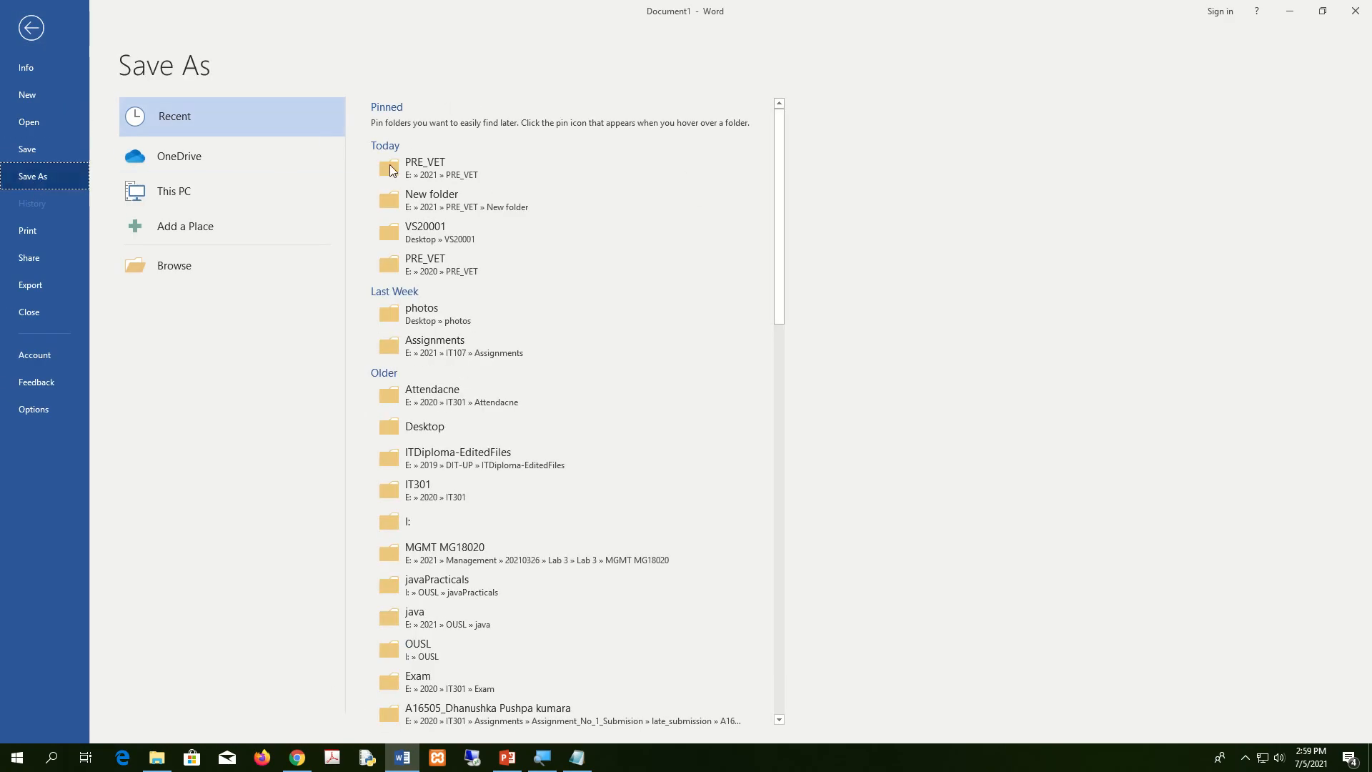
pyautogui.click(176, 267)
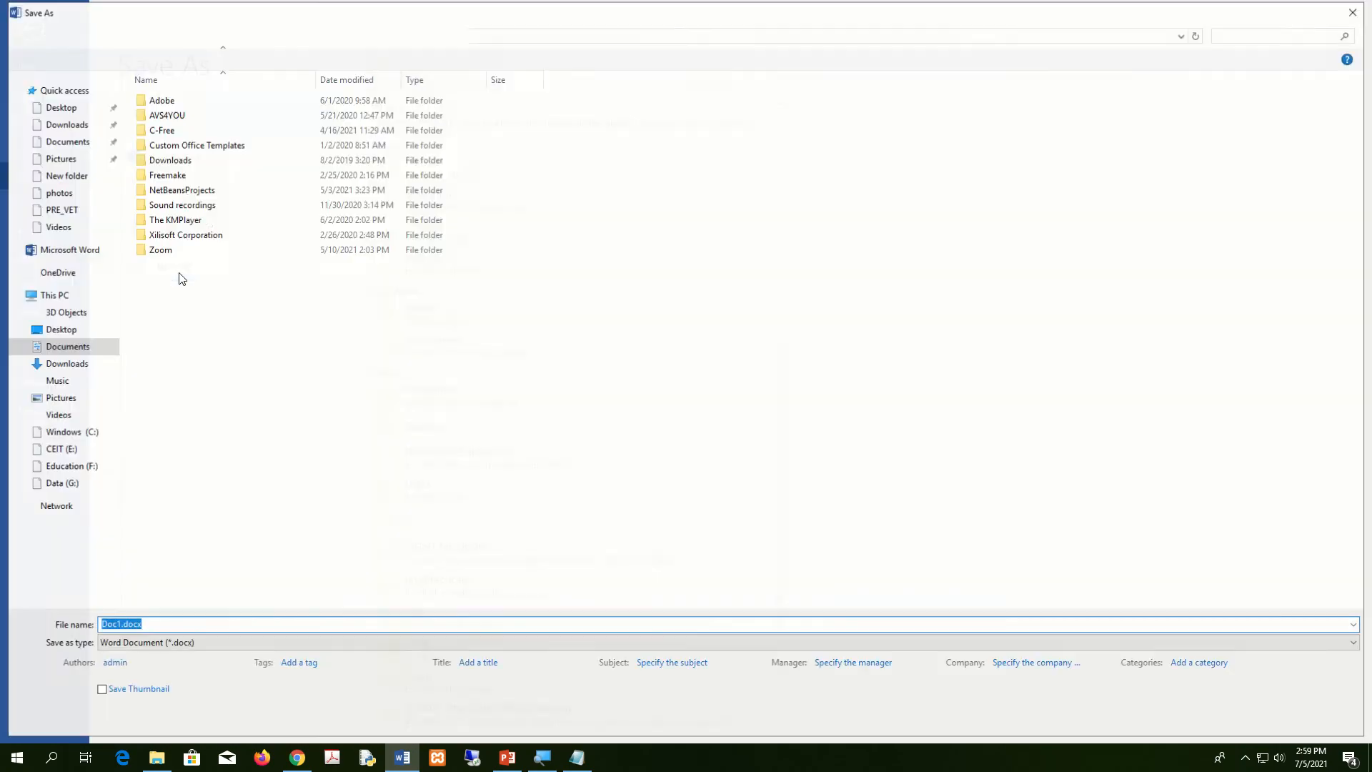
pyautogui.click(63, 330)
pyautogui.click(176, 207)
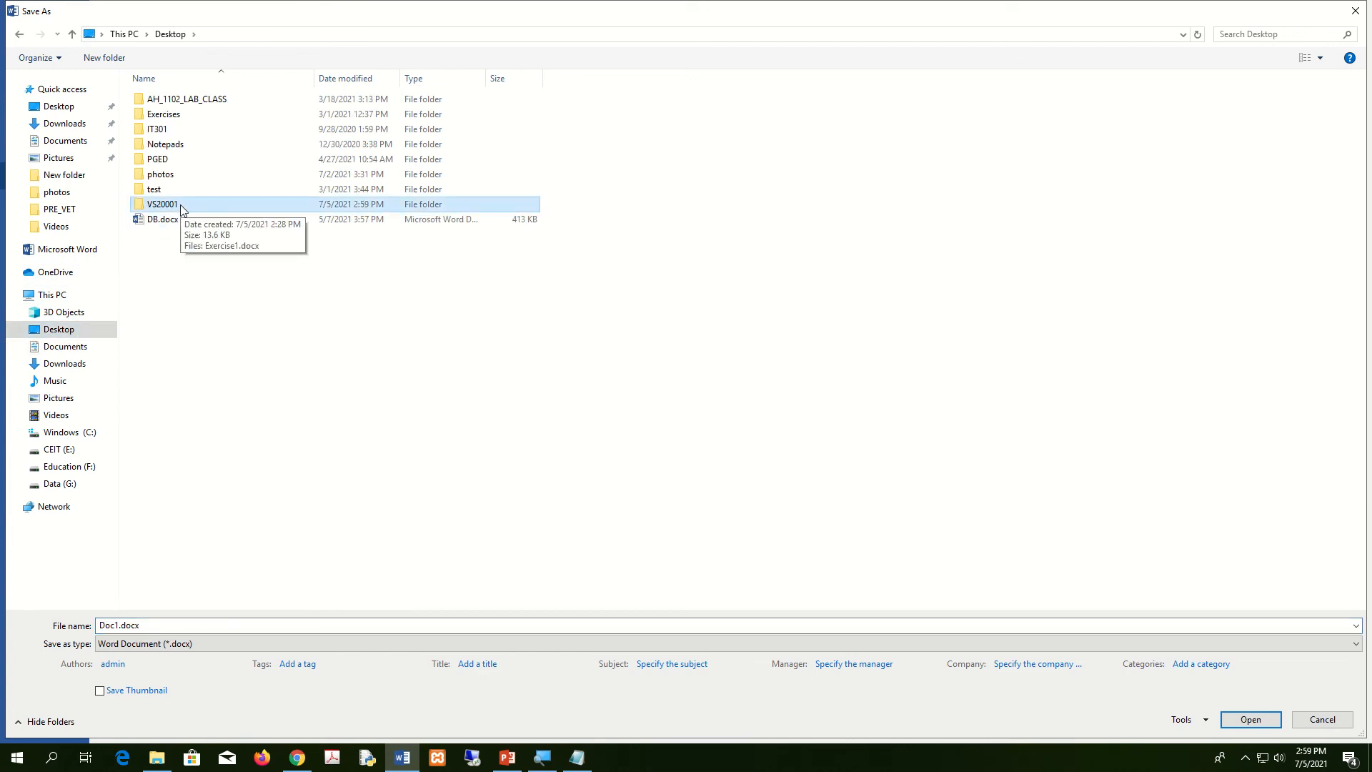
pyautogui.doubleClick(181, 208)
pyautogui.click(214, 629)
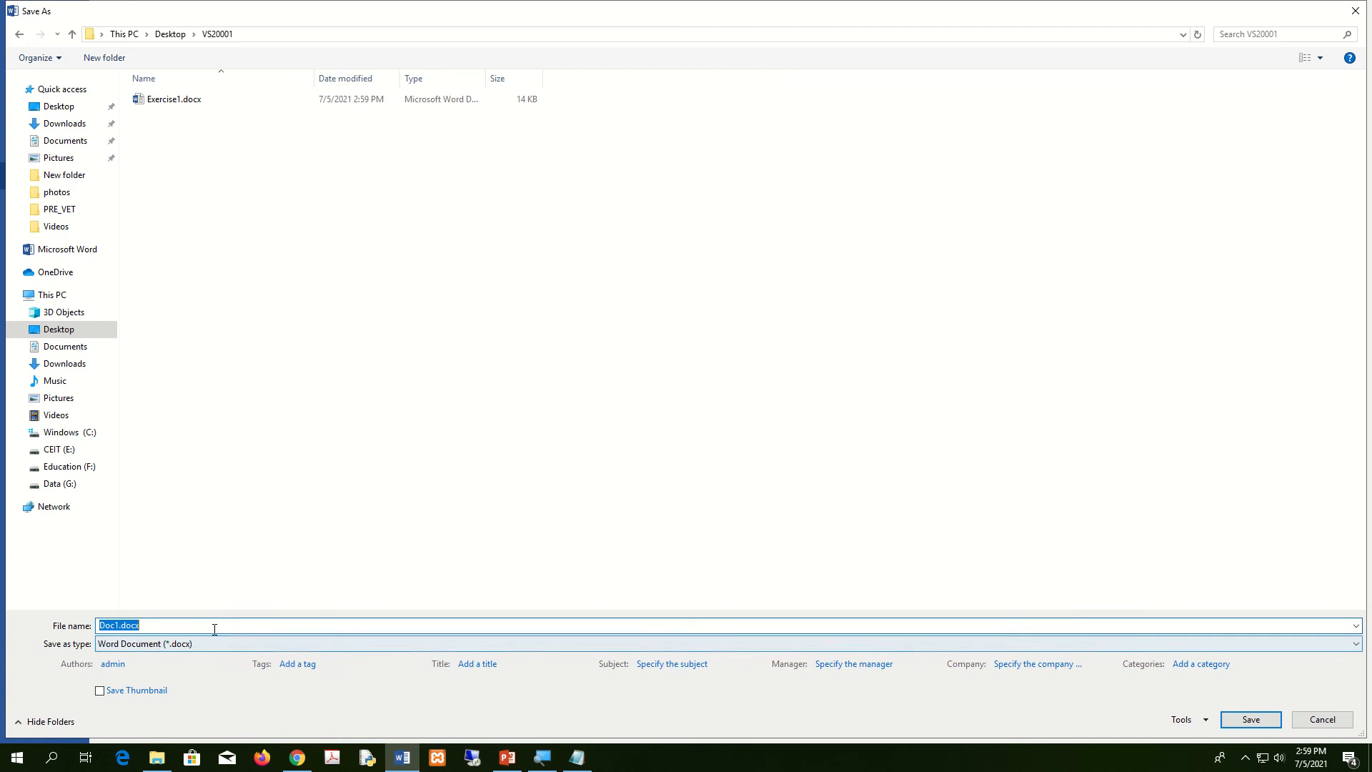
pyautogui.write('fontForma')
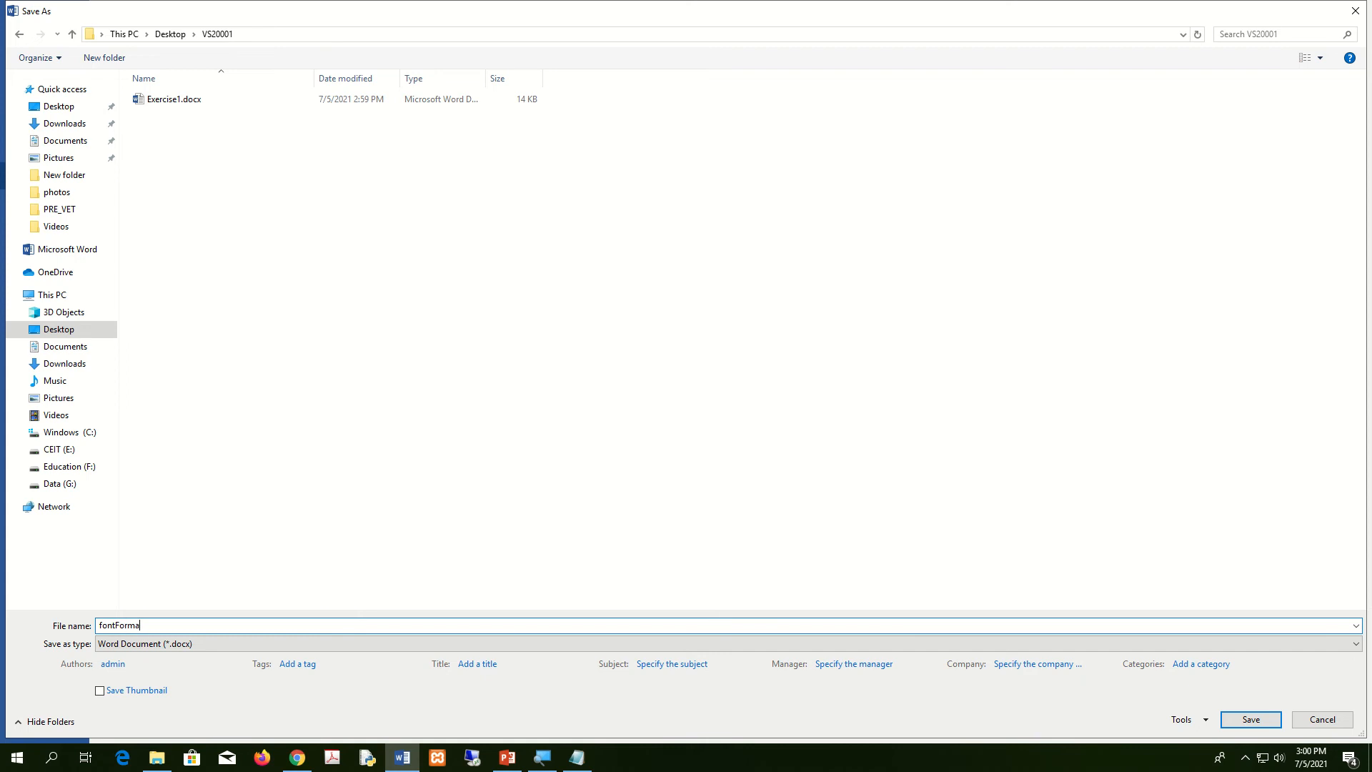
pyautogui.write('tting')
pyautogui.press('Return')
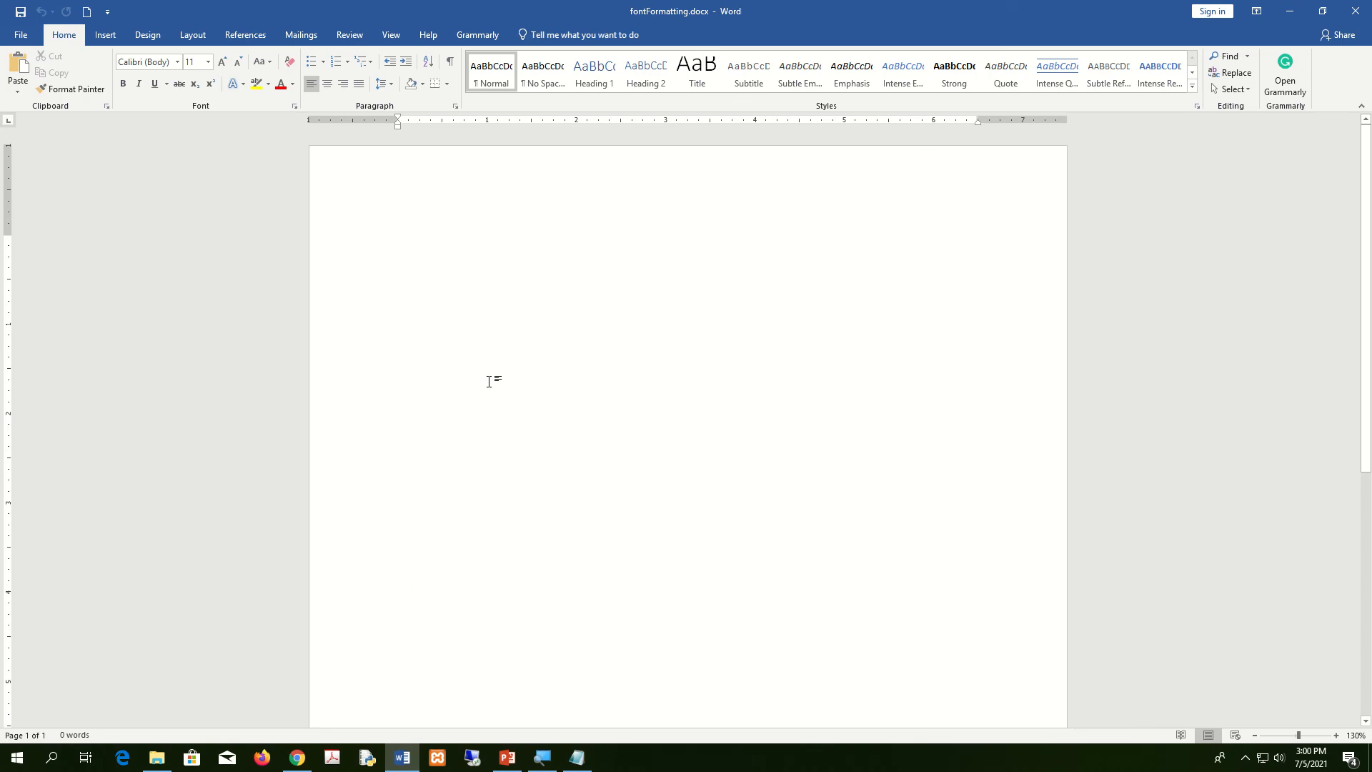
# Switch to File Explorer and open MS_WORD_Paper.docx from the PRE_VET folder
pyautogui.click(158, 757)
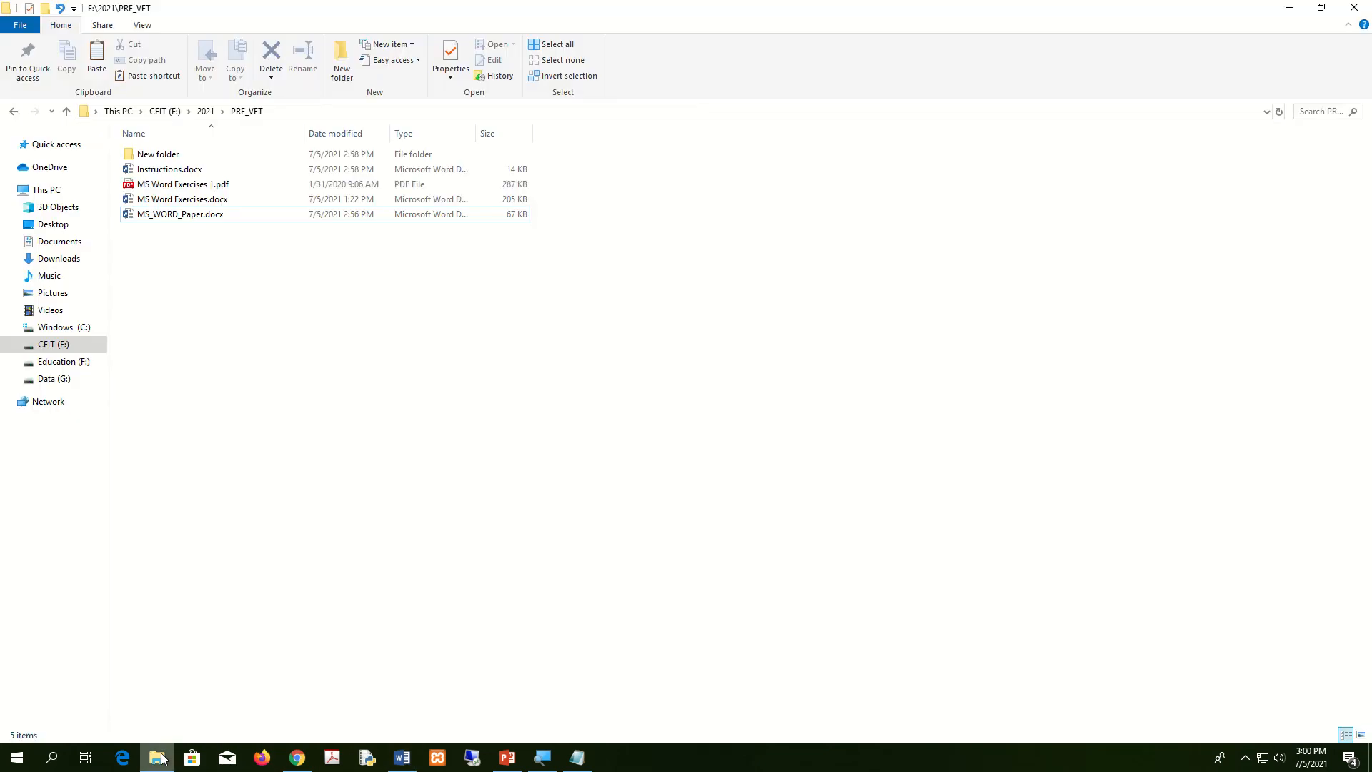
pyautogui.click(188, 172)
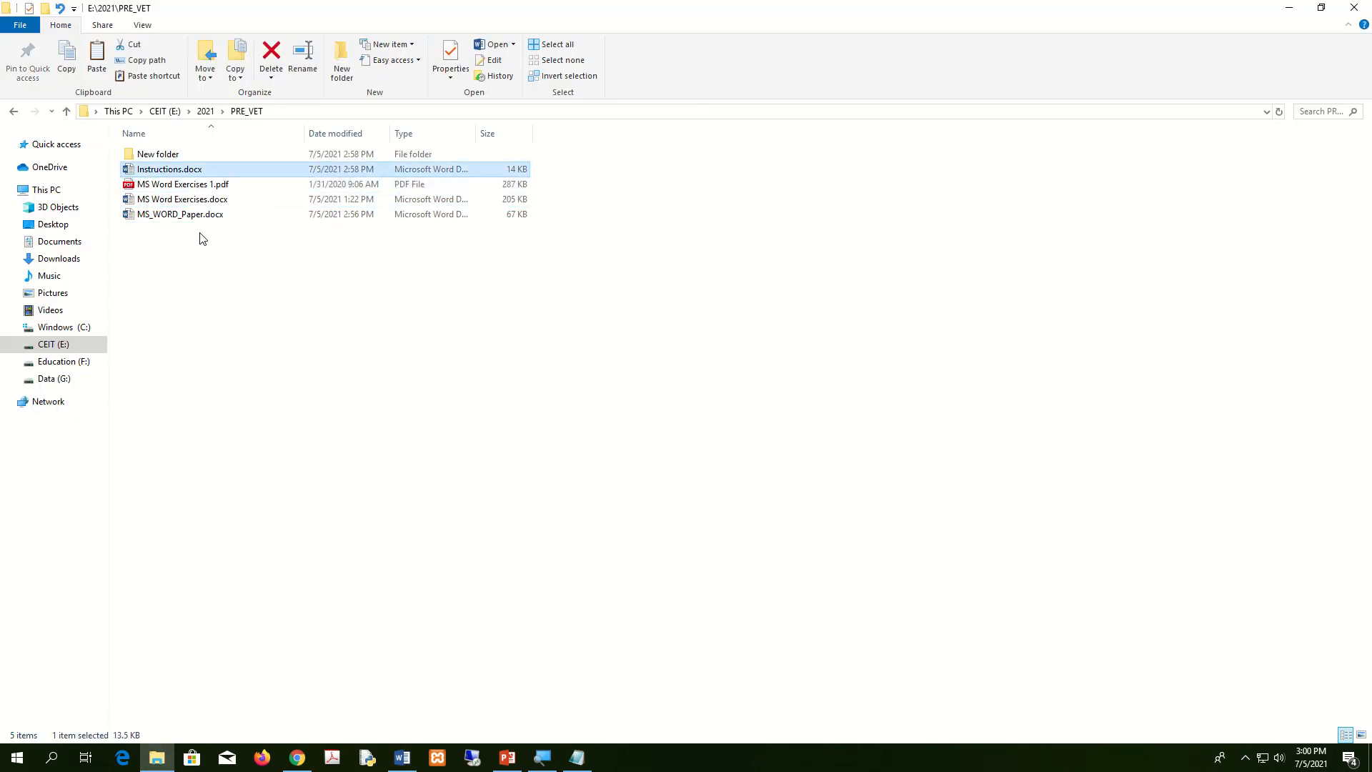
pyautogui.doubleClick(214, 215)
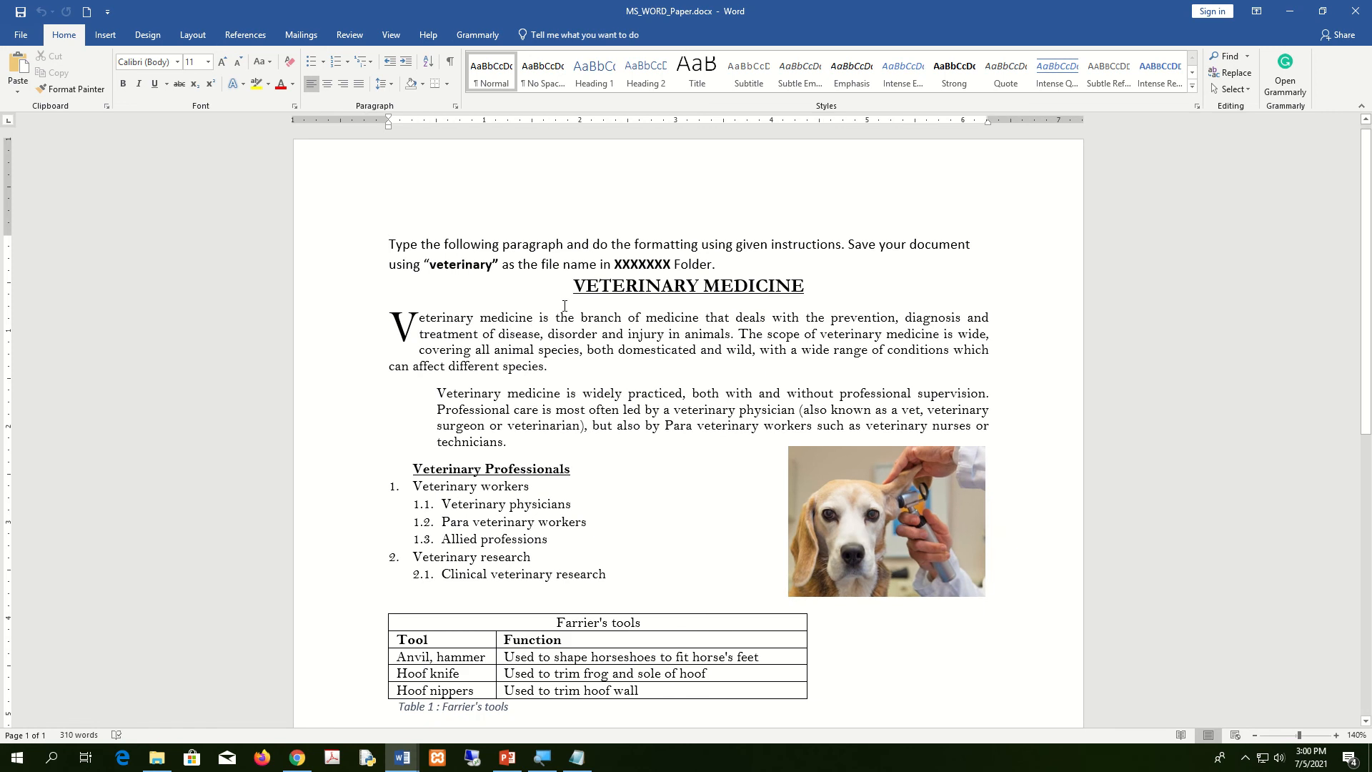
# Examine the heading, paragraphs, picture, table and formatting instructions in MS_WORD_Paper.docx
pyautogui.click(583, 287)
pyautogui.moveTo(583, 308); pyautogui.dragTo(1001, 428)
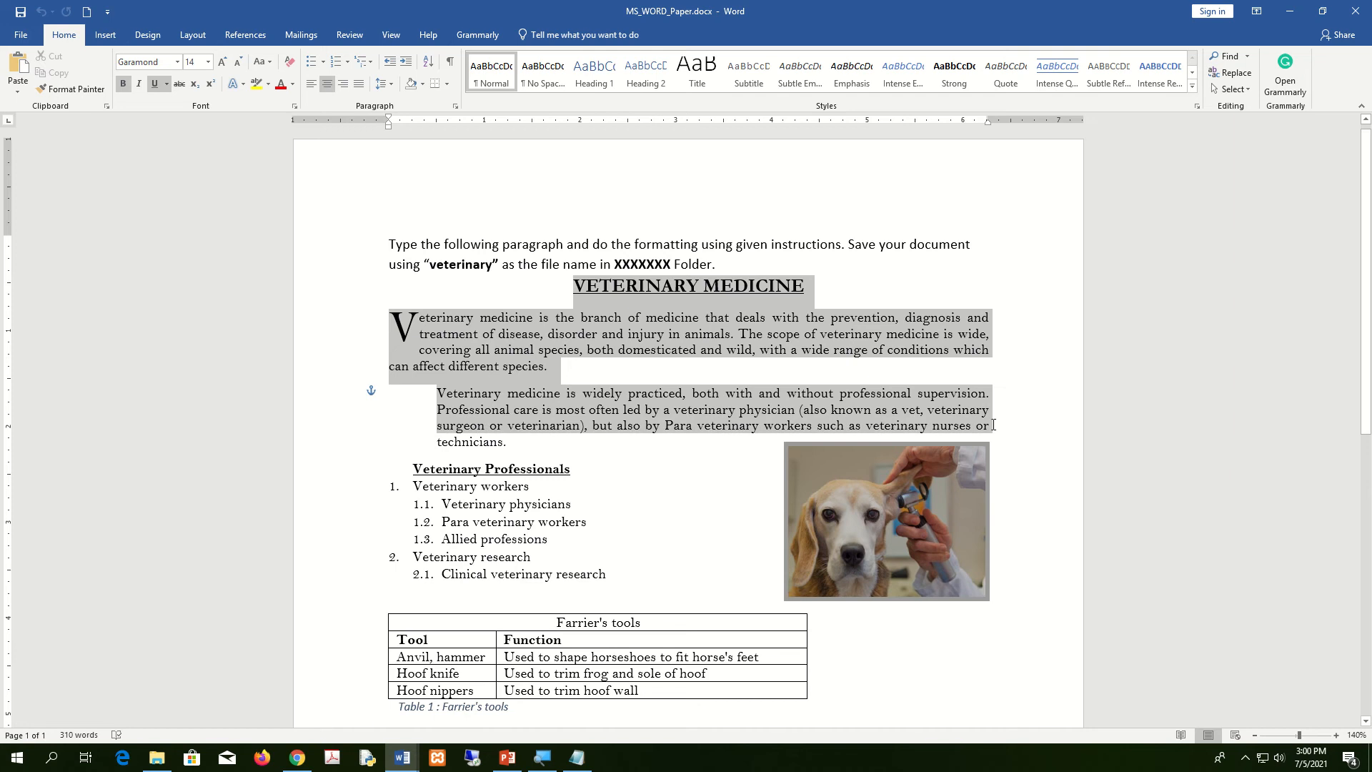
pyautogui.moveTo(844, 282); pyautogui.dragTo(571, 289)
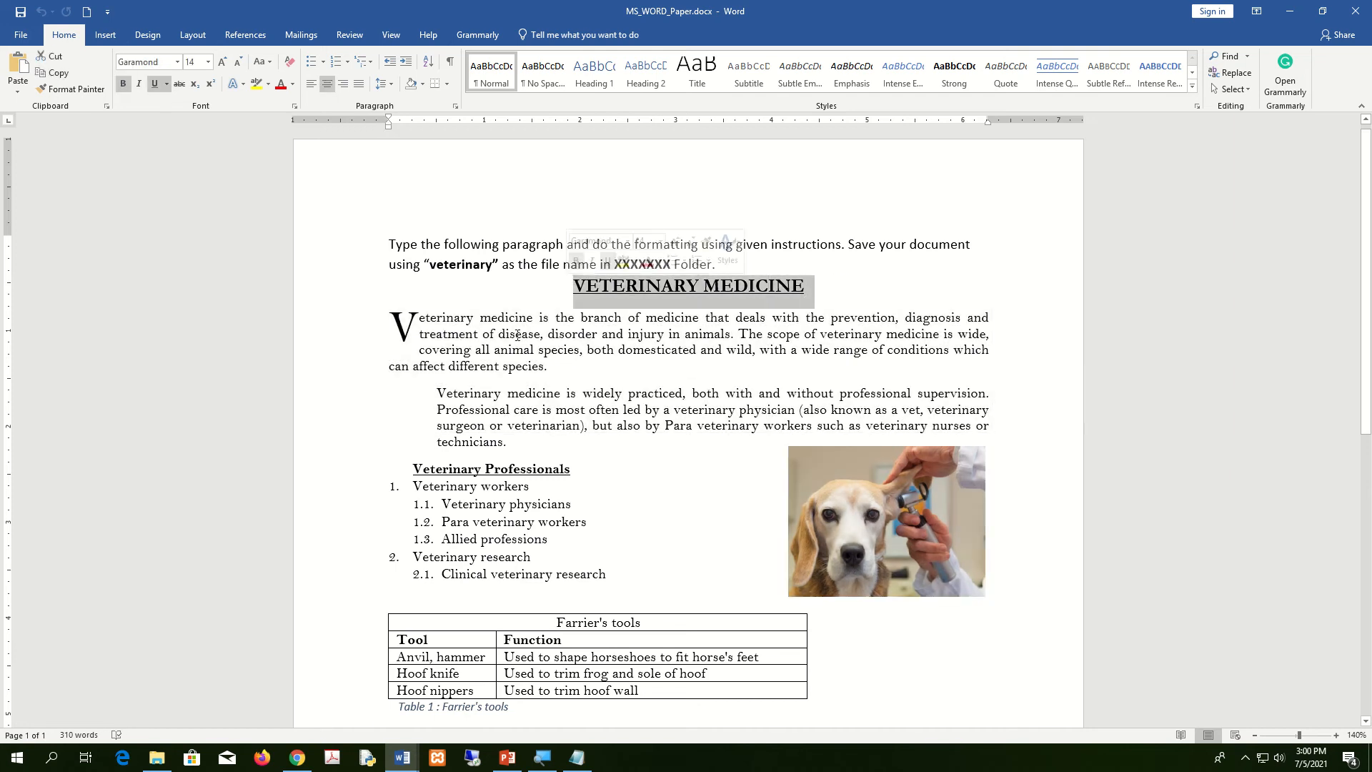
pyautogui.click(525, 349)
pyautogui.click(893, 510)
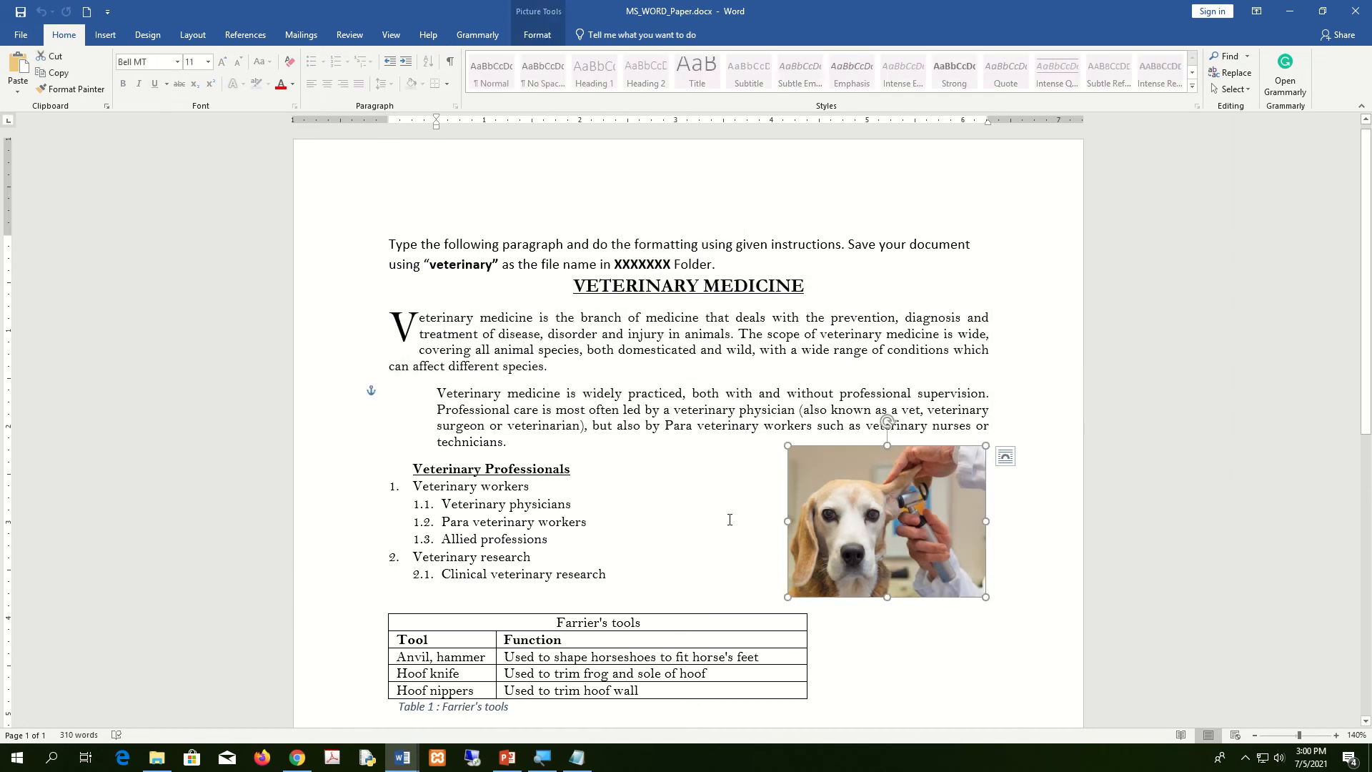
pyautogui.scroll(-3, 652, 504)
pyautogui.click(634, 420)
pyautogui.scroll(2, 634, 420)
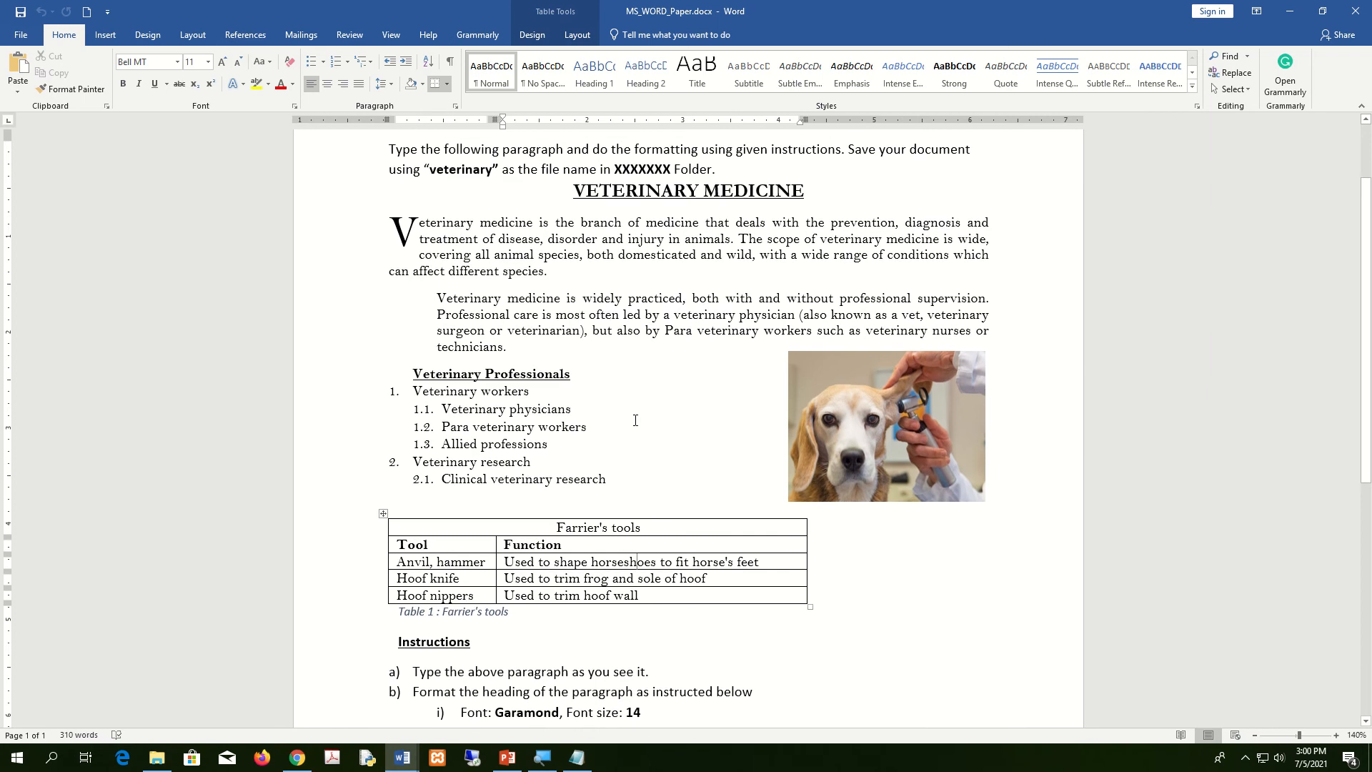
pyautogui.scroll(-4, 635, 420)
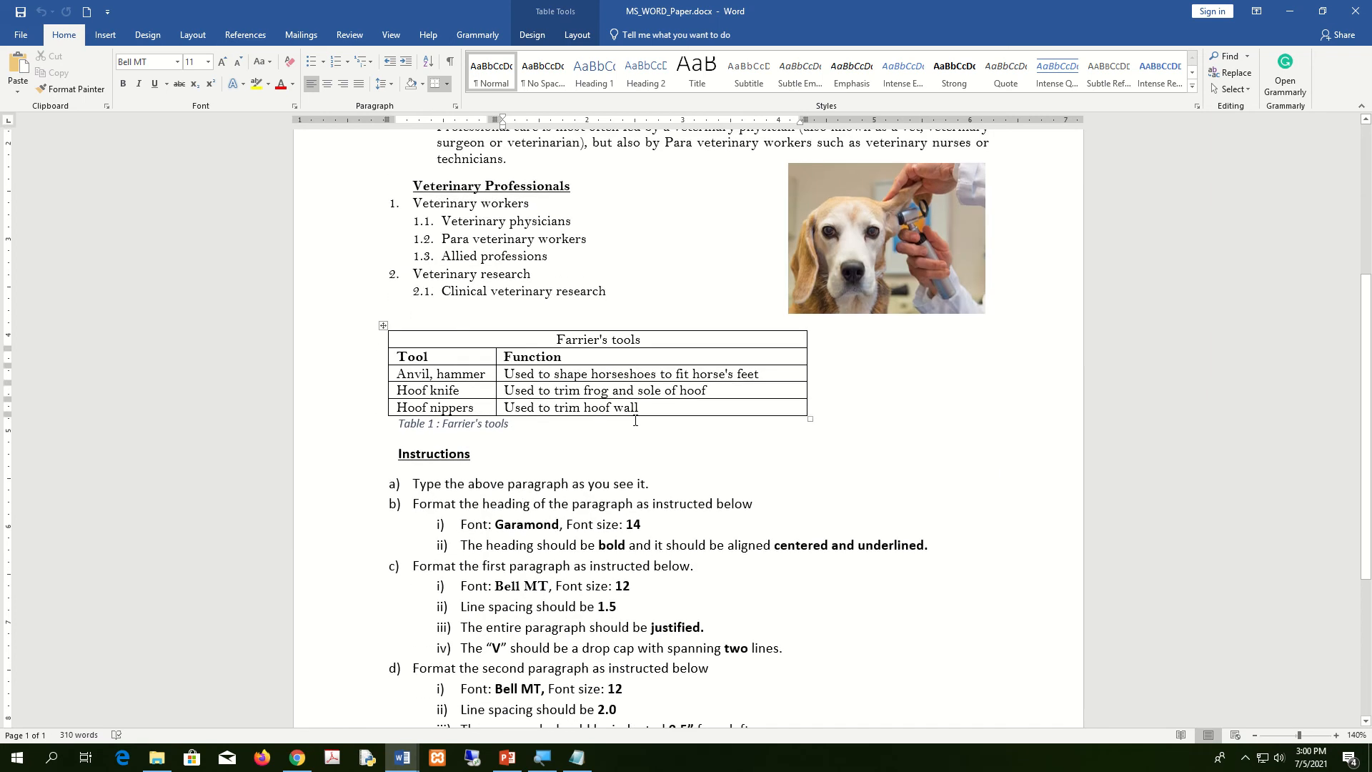
pyautogui.moveTo(395, 314)
pyautogui.mouseDown()
pyautogui.moveTo(629, 550)
pyautogui.moveTo(772, 654)
pyautogui.moveTo(413, 341)
pyautogui.moveTo(406, 309)
pyautogui.mouseUp()
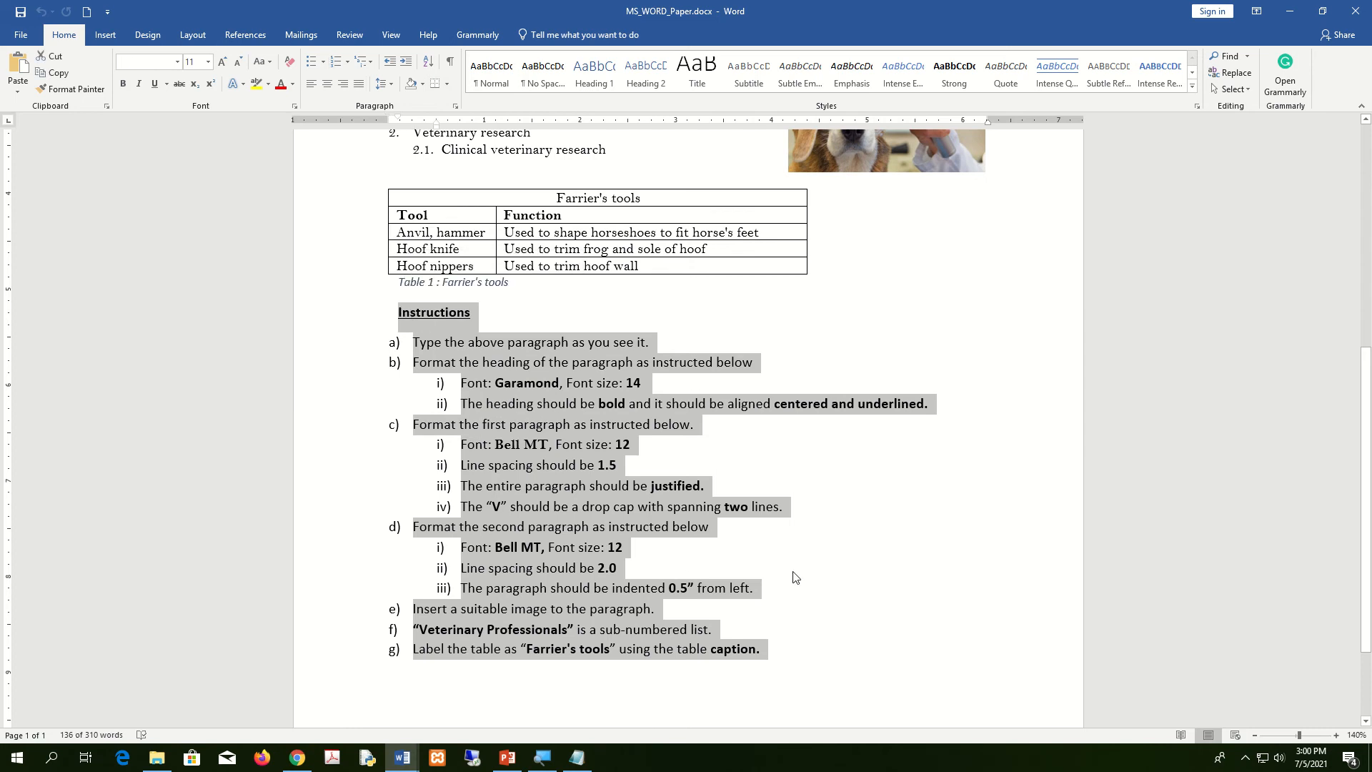
pyautogui.scroll(8, 815, 572)
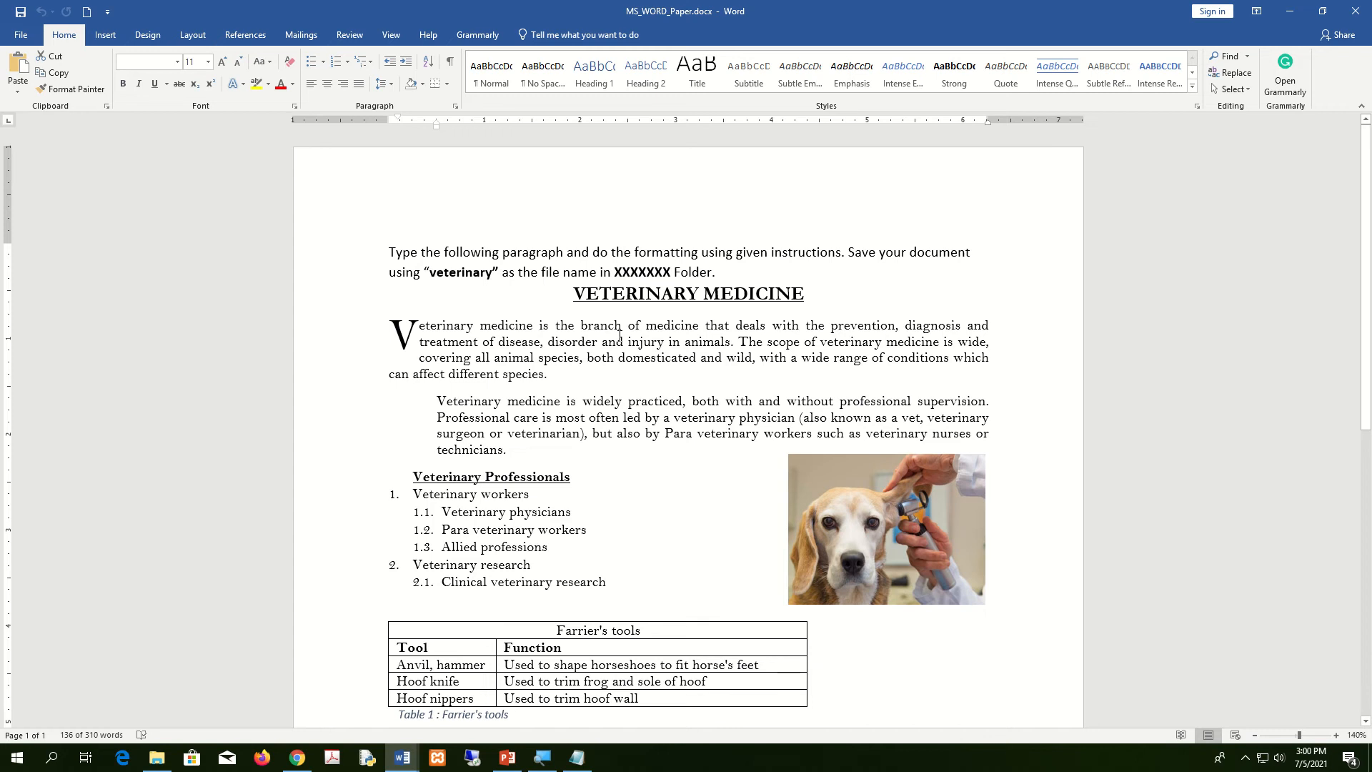
# Copy the VETERINARY MEDICINE heading and its two paragraphs into fontFormatting.docx, and delete the dog picture pasted with them
pyautogui.moveTo(573, 288); pyautogui.dragTo(519, 451)
pyautogui.hotkey('ctrl', 'c')
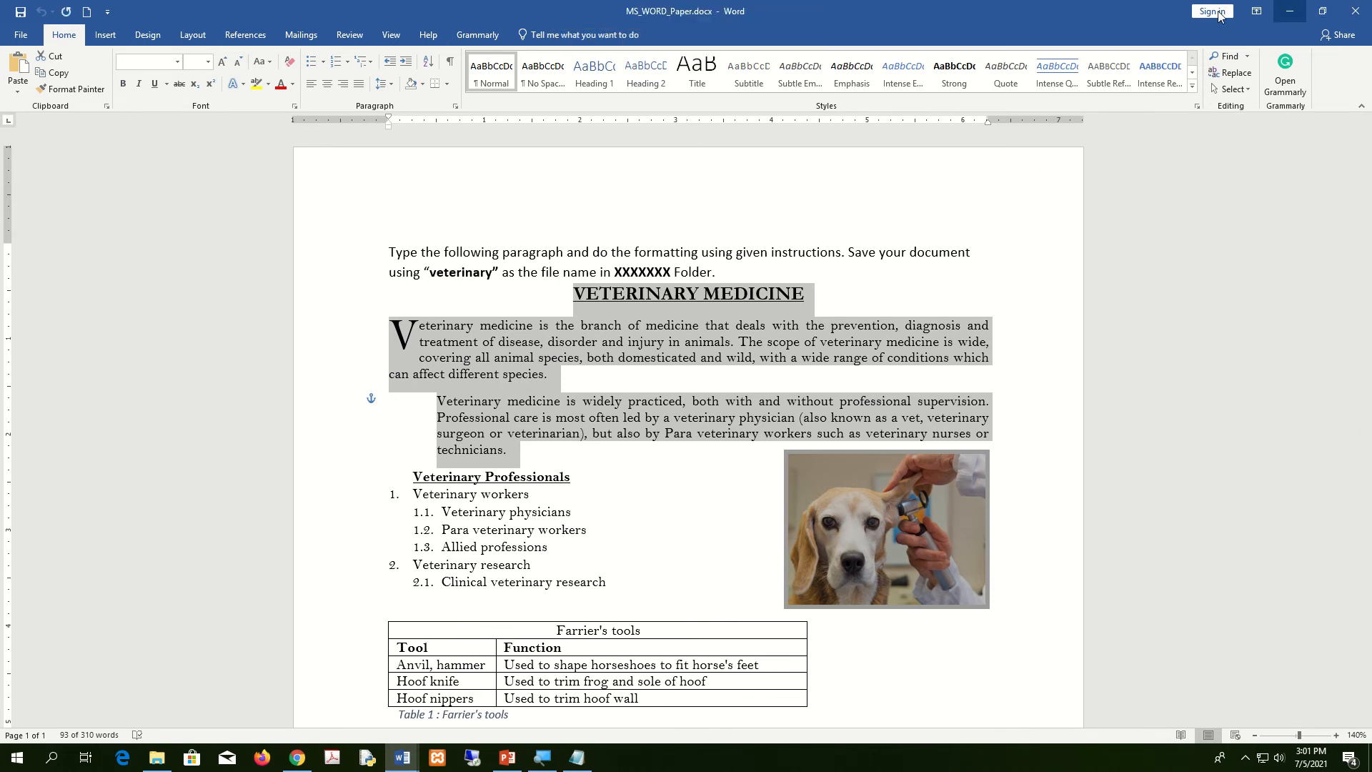
pyautogui.hotkey('alt', 'Tab')
pyautogui.hotkey('ctrl', 'v')
pyautogui.click(789, 434)
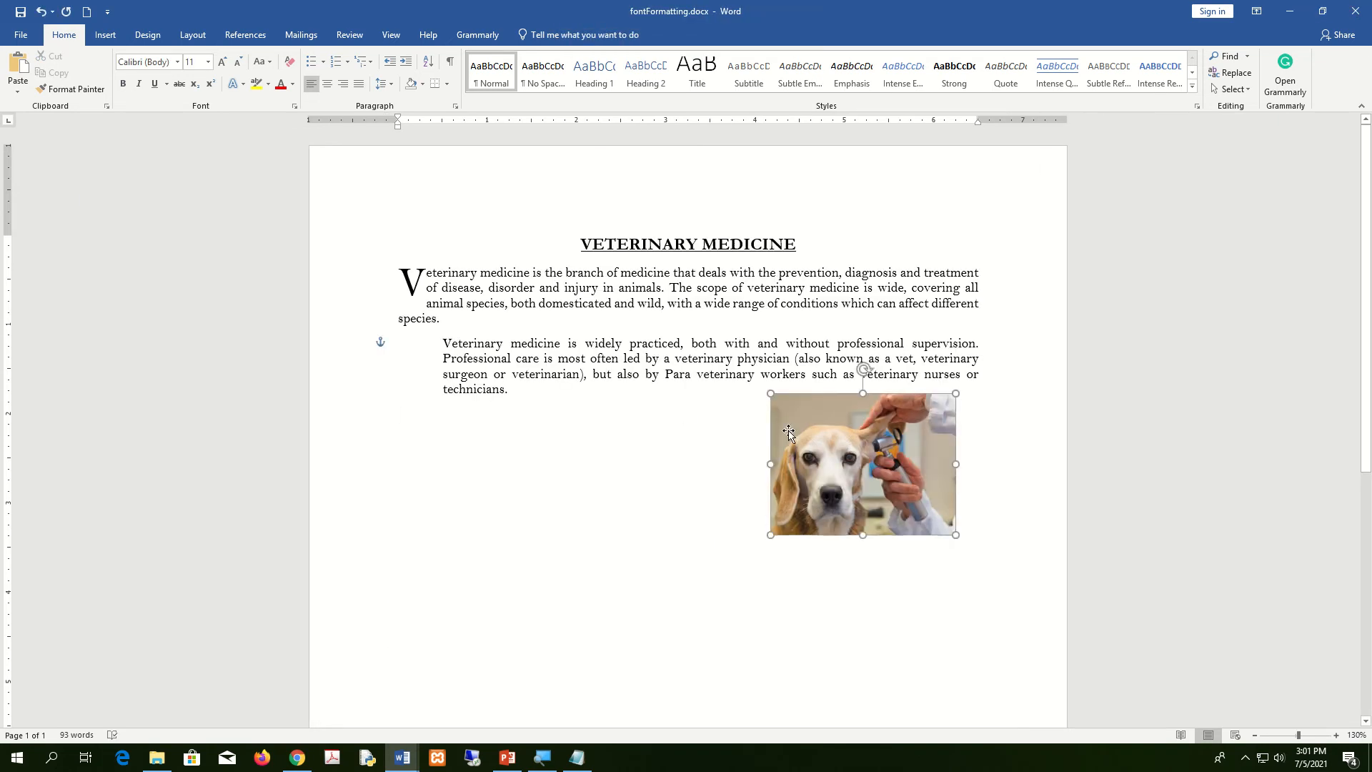
pyautogui.press('Delete')
# Clear all formatting from the pasted text and rejoin the detached "V" with "eterinary" at the start of the first paragraph
pyautogui.moveTo(614, 409); pyautogui.dragTo(383, 252)
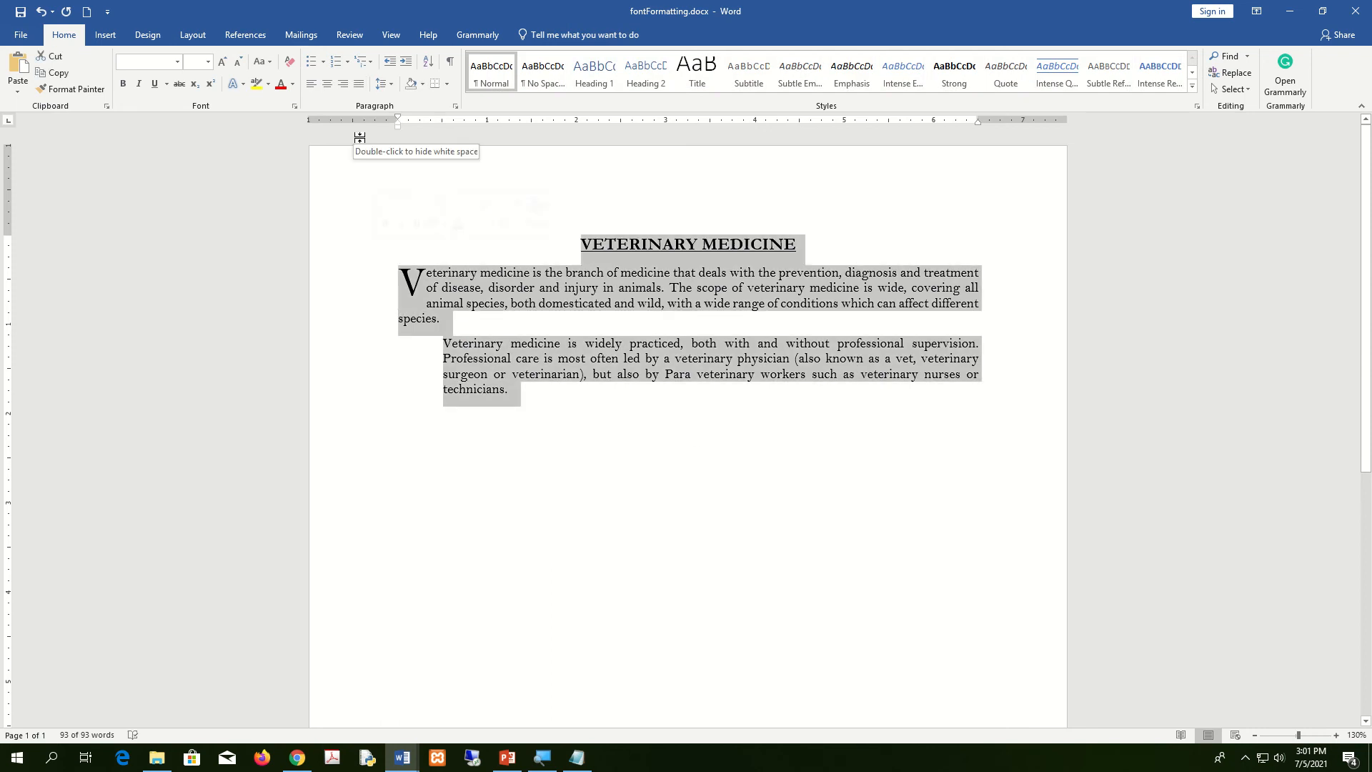
pyautogui.click(509, 391)
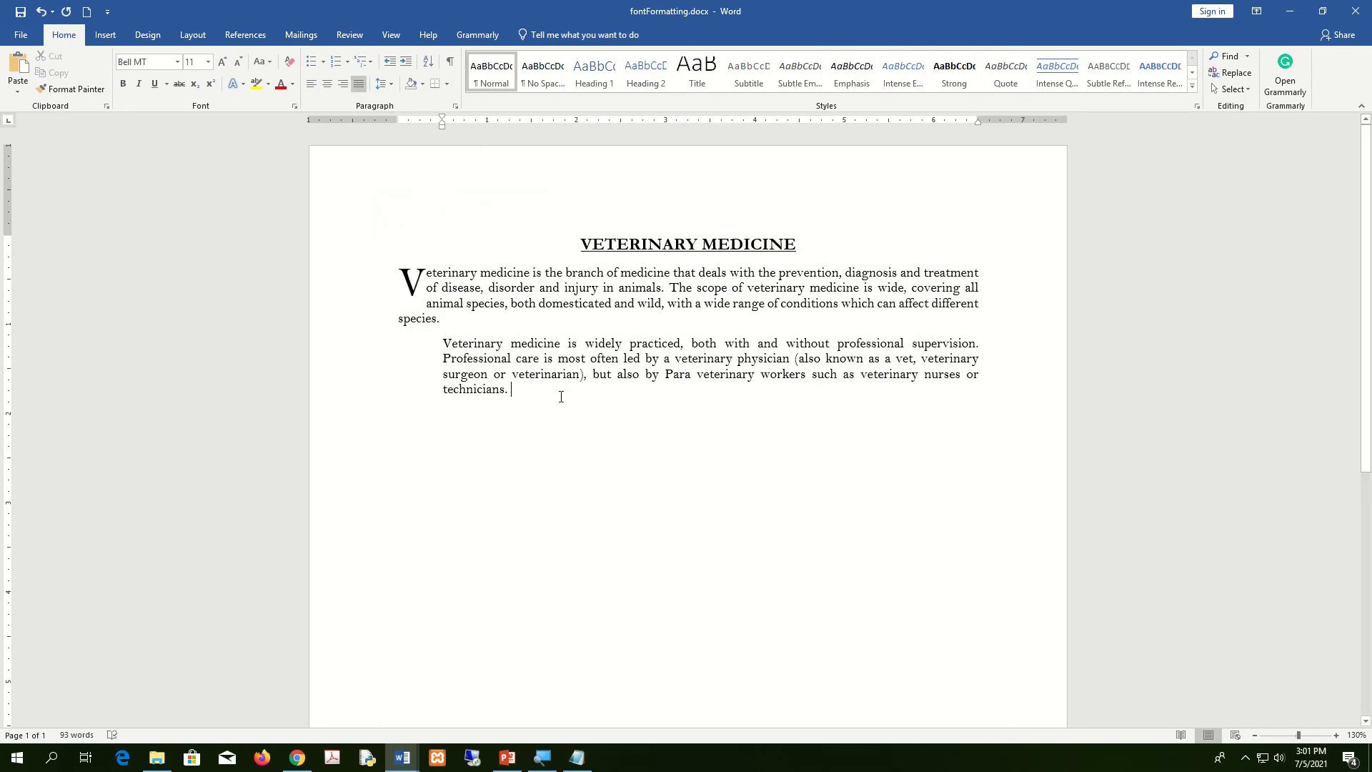
pyautogui.click(585, 463)
pyautogui.hotkey('ctrl', 'a')
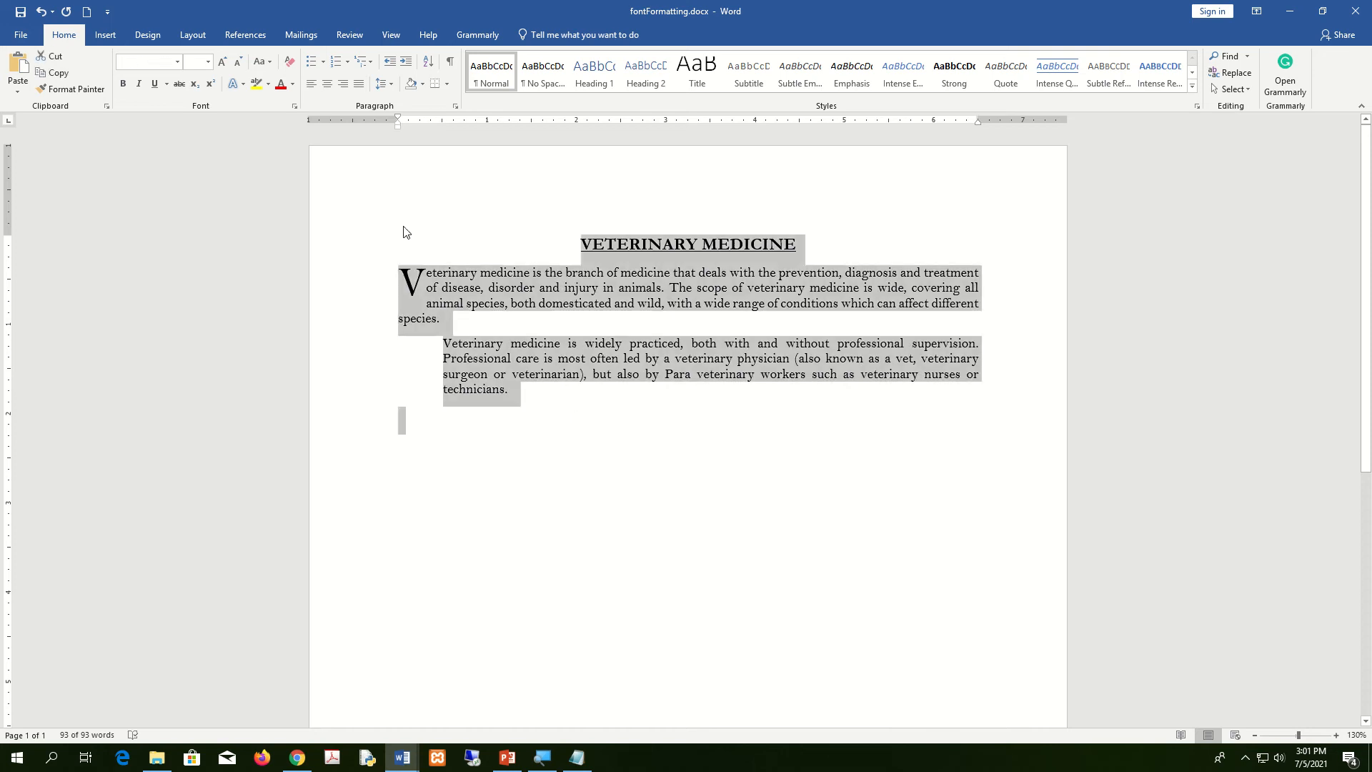
pyautogui.click(292, 64)
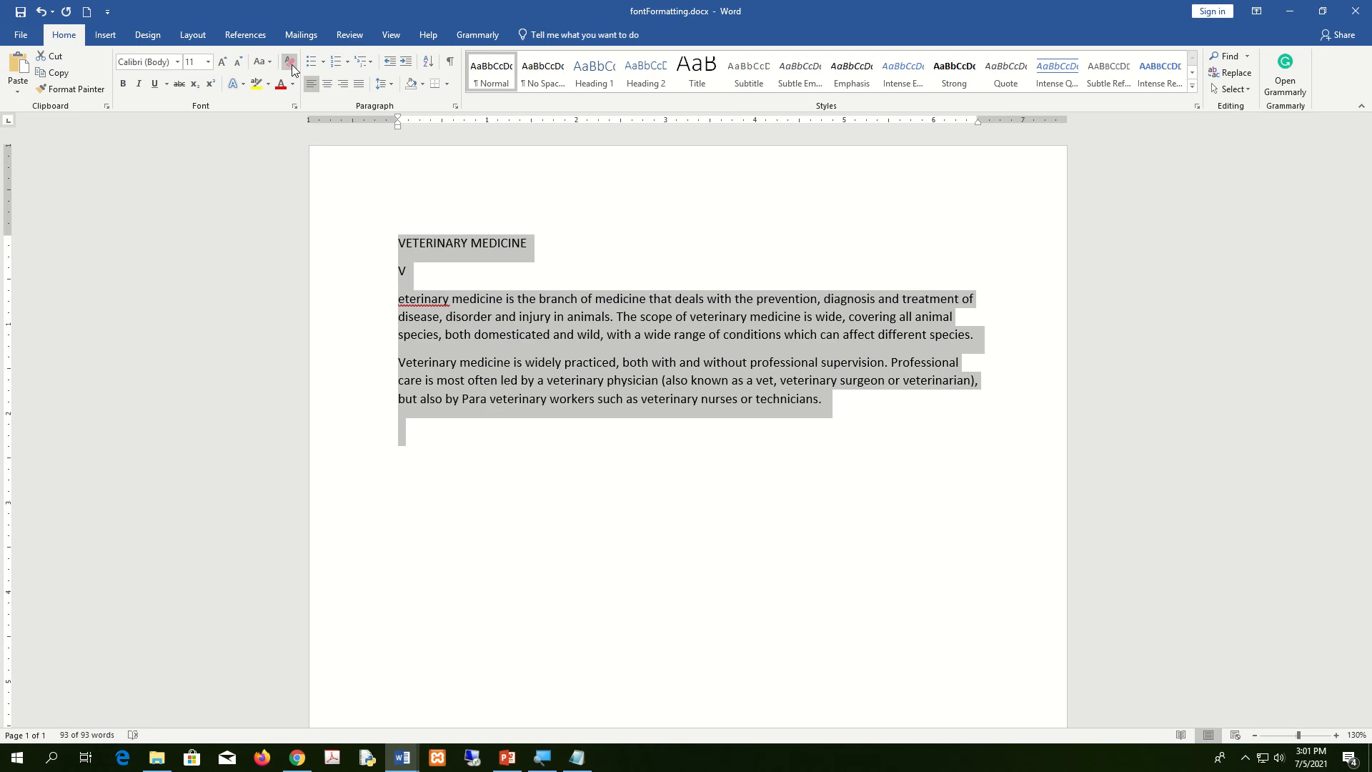
pyautogui.hotkey('ctrl', 'z')
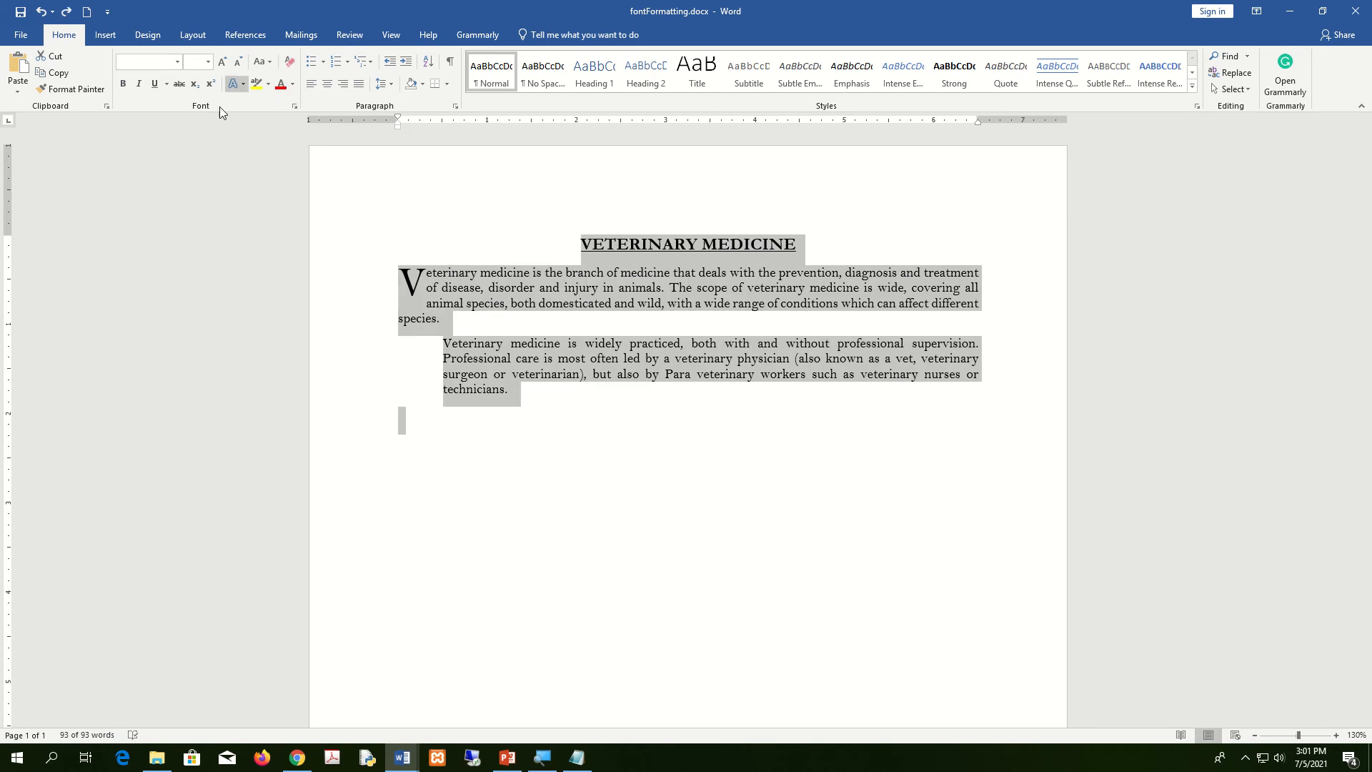
pyautogui.click(288, 68)
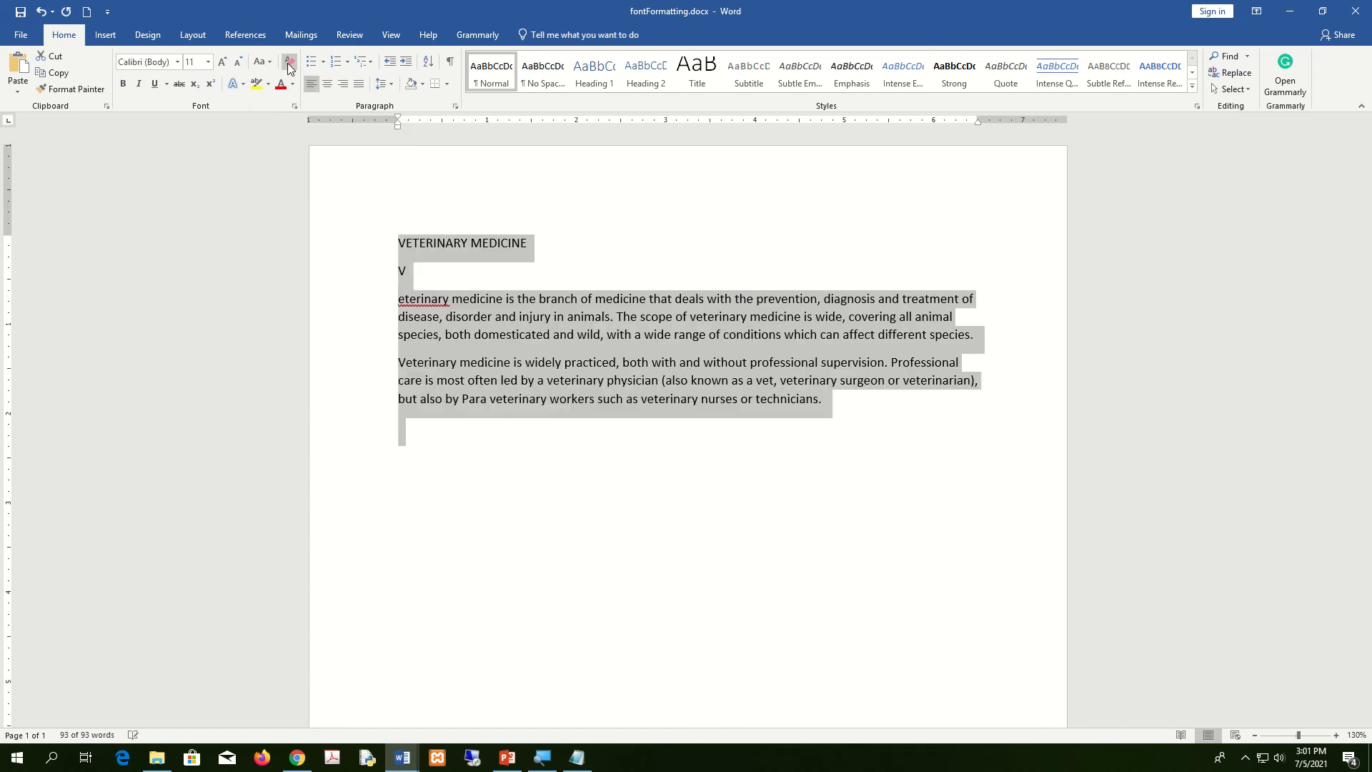
pyautogui.click(399, 301)
pyautogui.press('BackSpace')
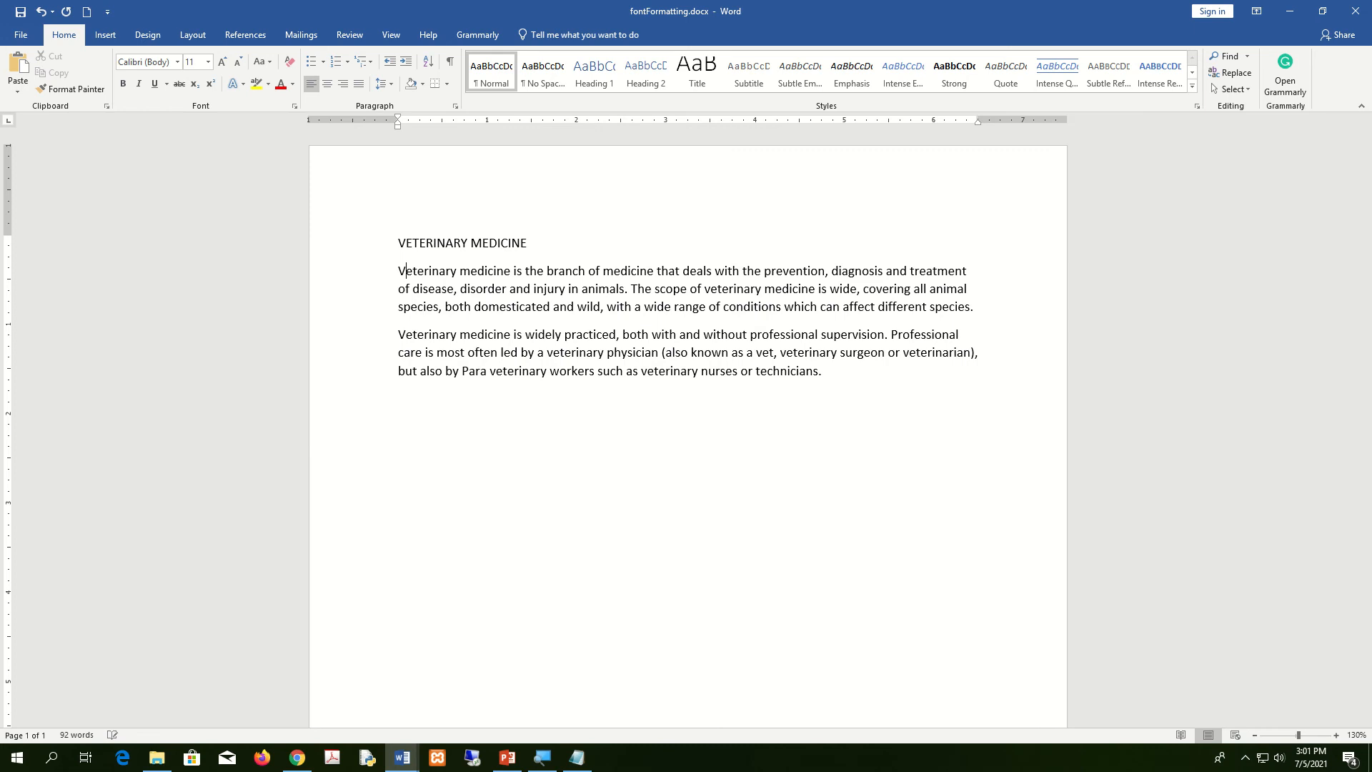
pyautogui.moveTo(301, 207); pyautogui.dragTo(329, 213)
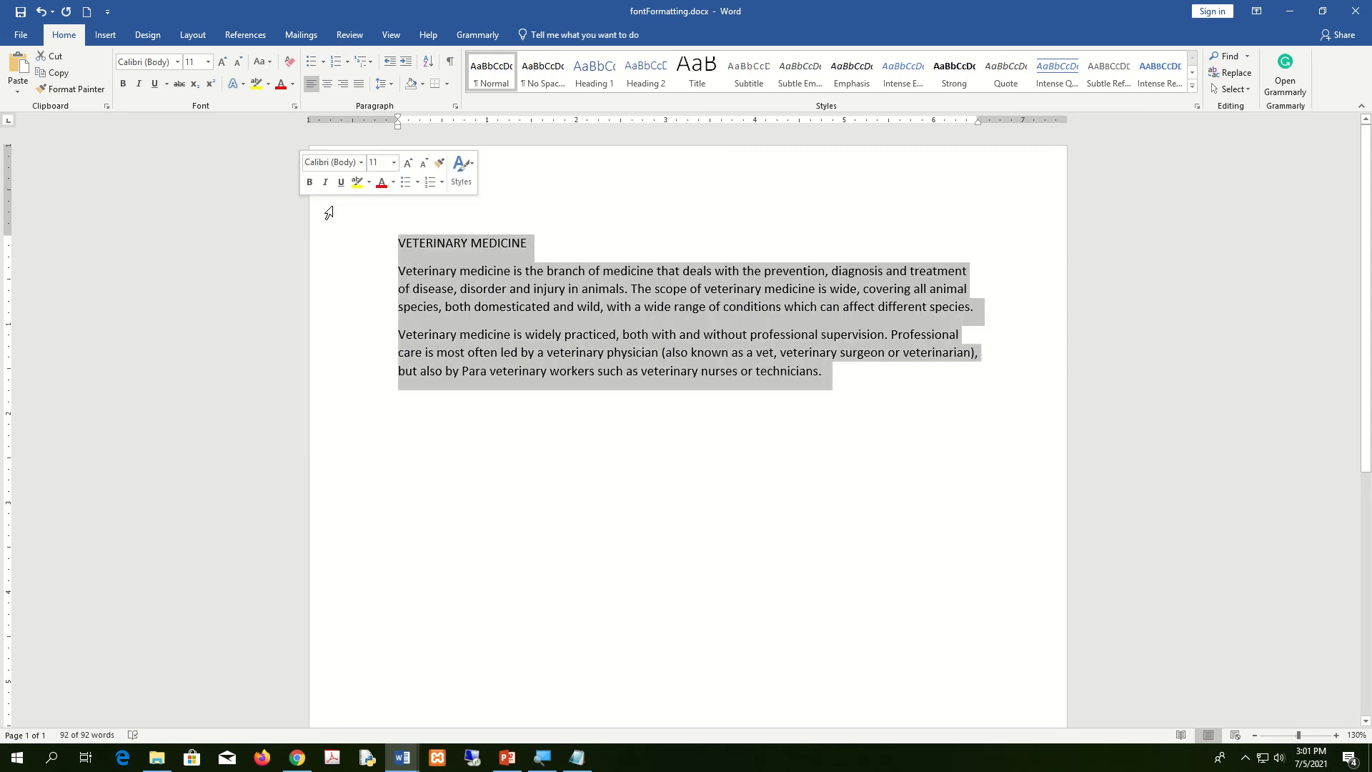
# Open Instructions.docx from the PRE_VET folder and arrange it side by side with fontFormatting.docx
pyautogui.press('super+Left')
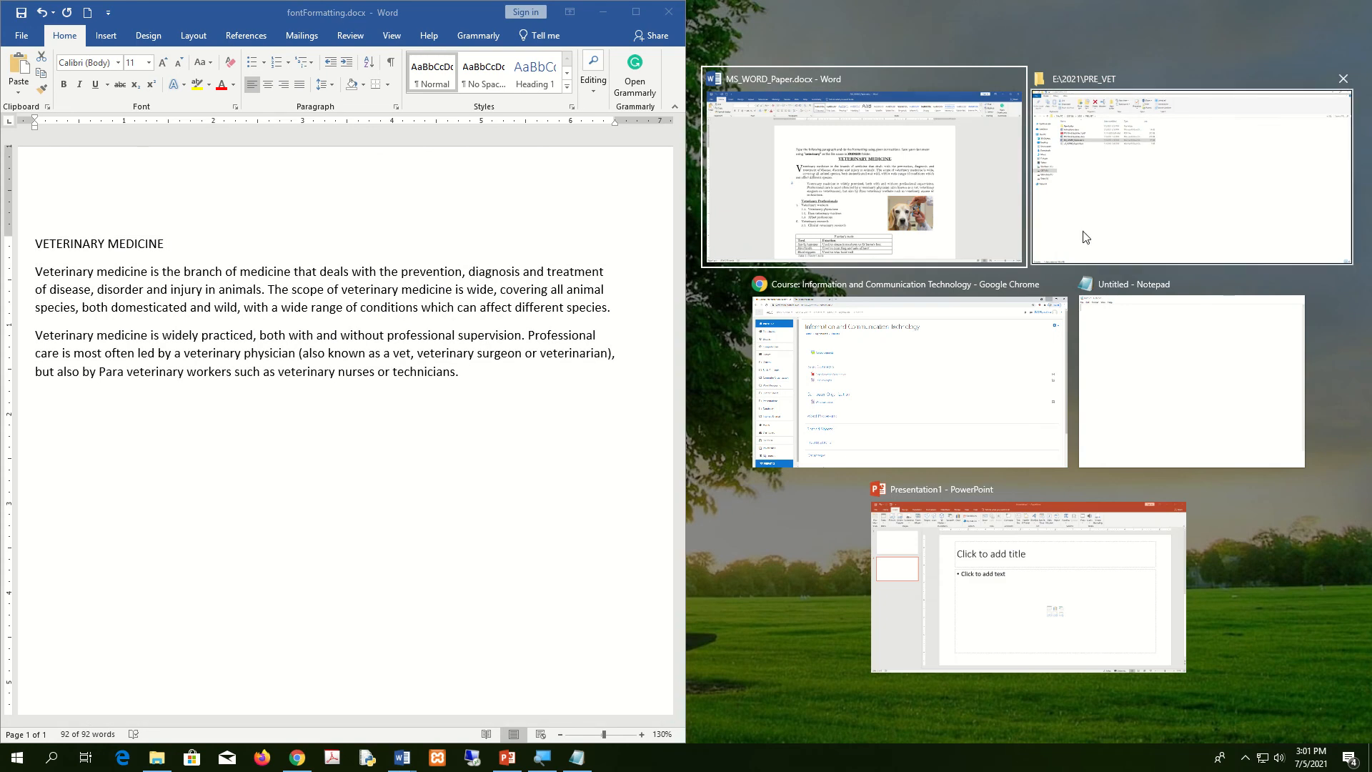
pyautogui.click(1172, 179)
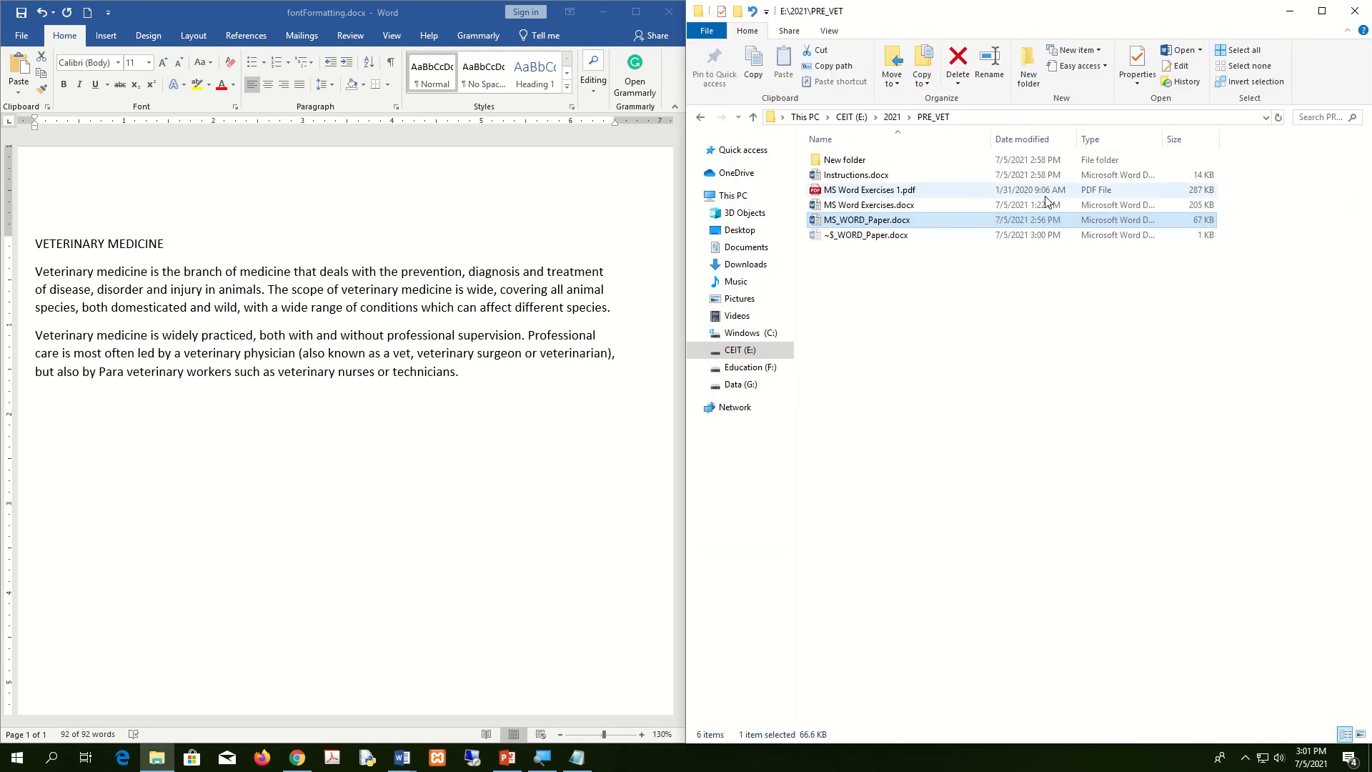
pyautogui.doubleClick(876, 178)
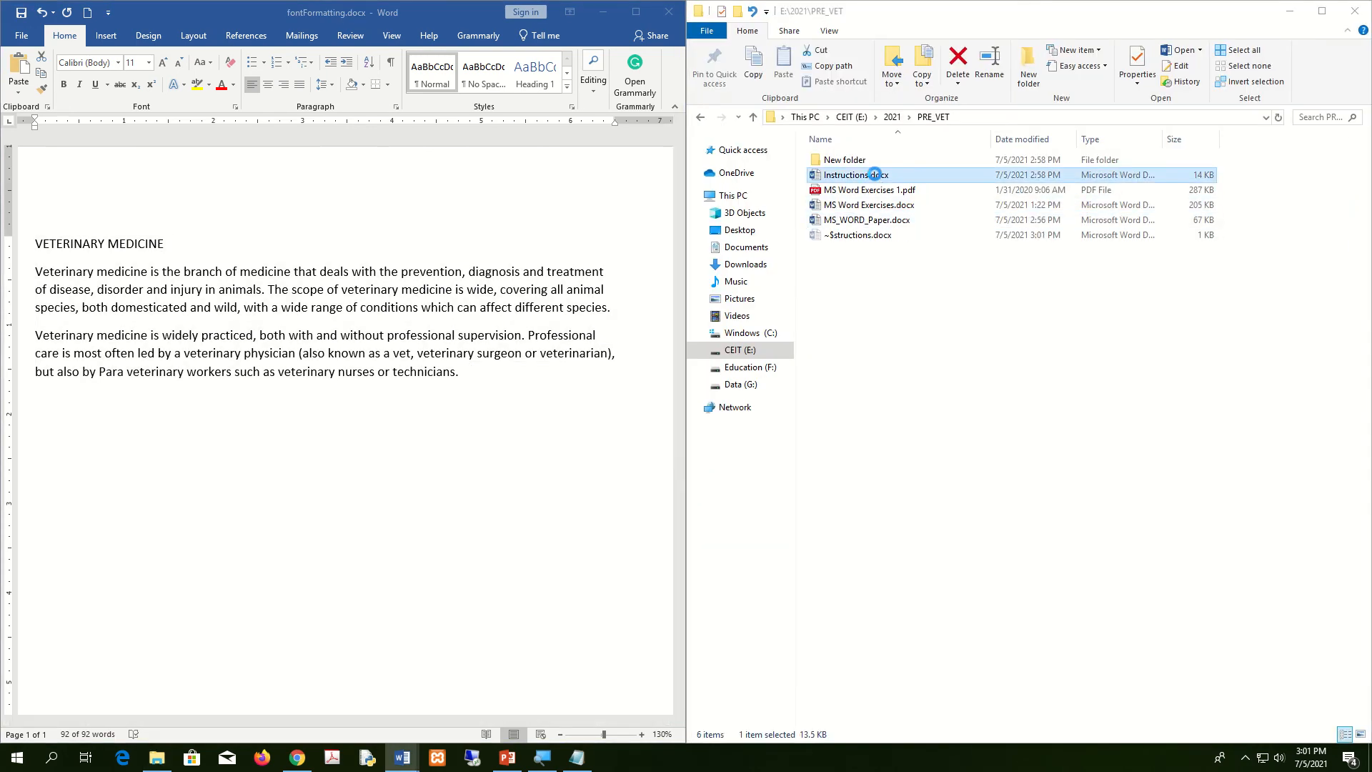
pyautogui.press('super+Right')
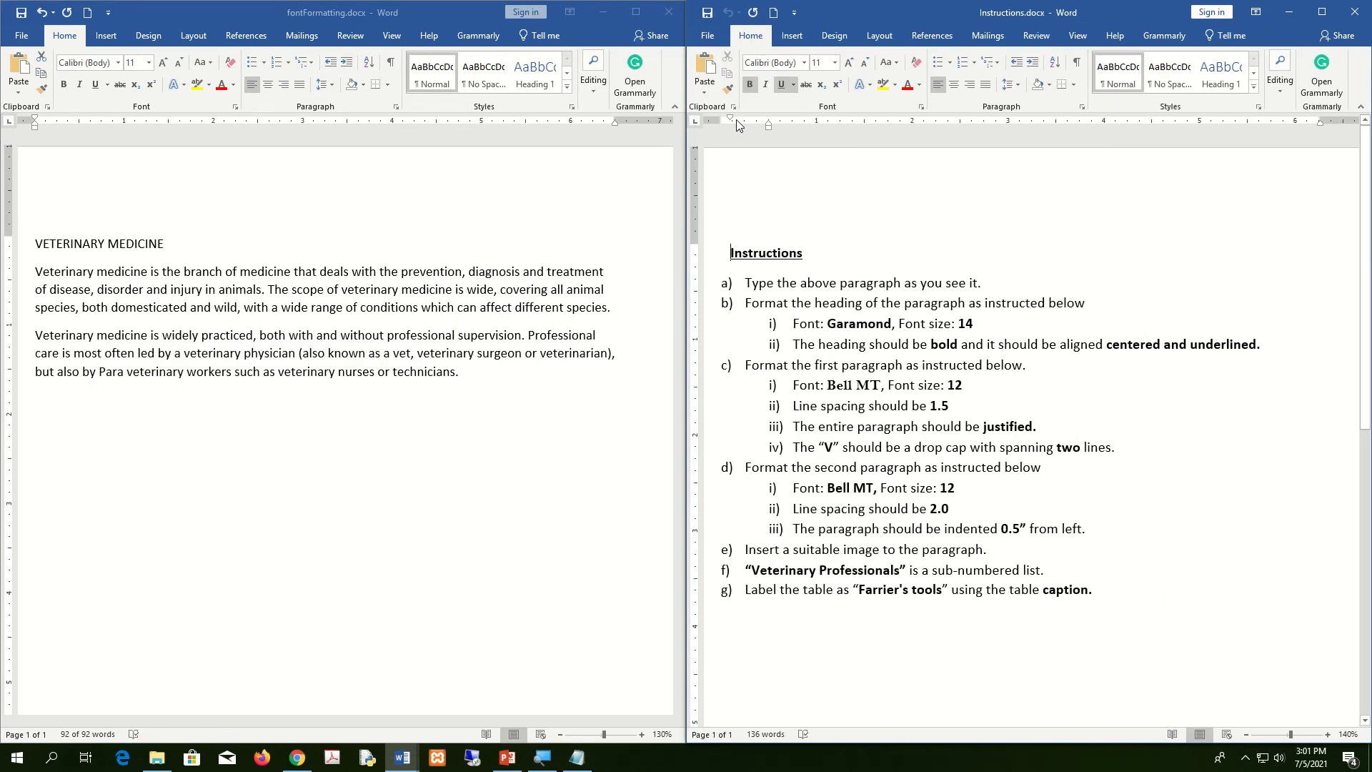
pyautogui.click(636, 337)
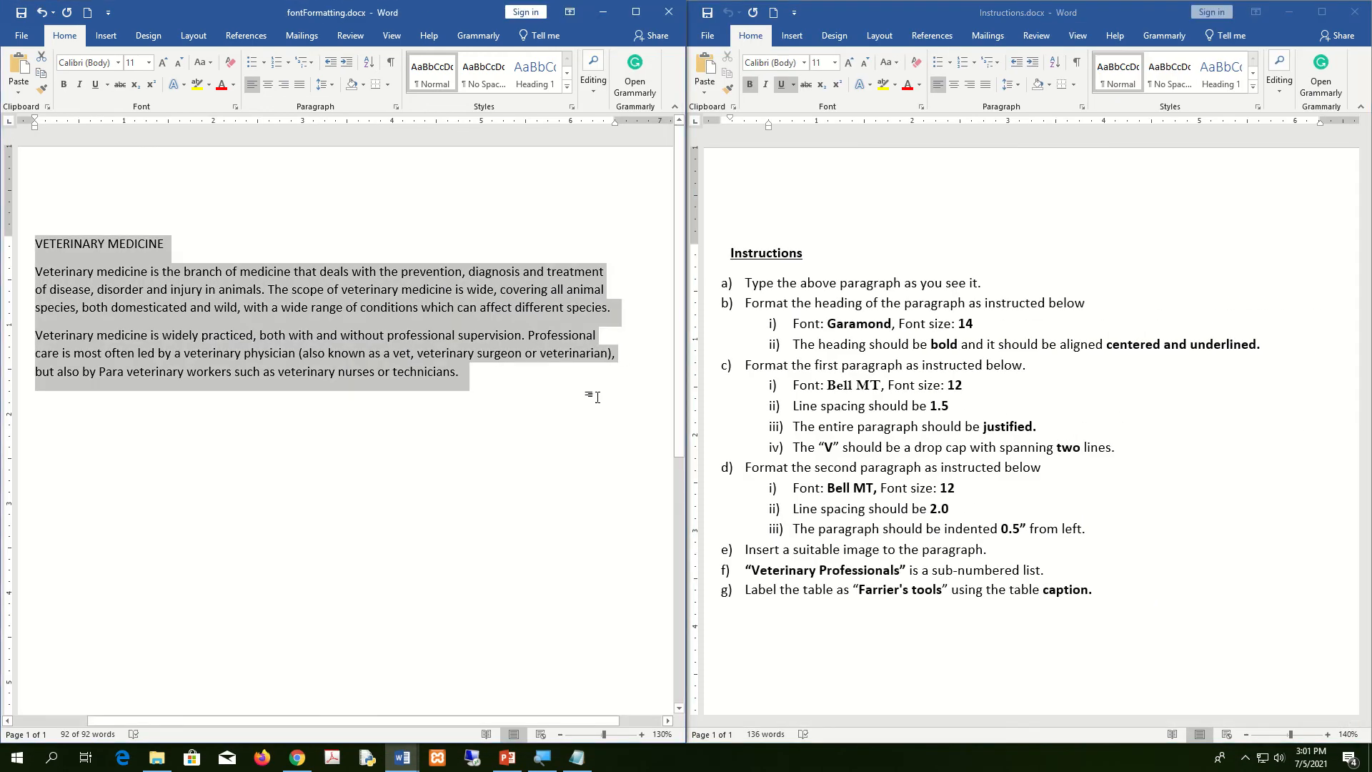
pyautogui.click(591, 422)
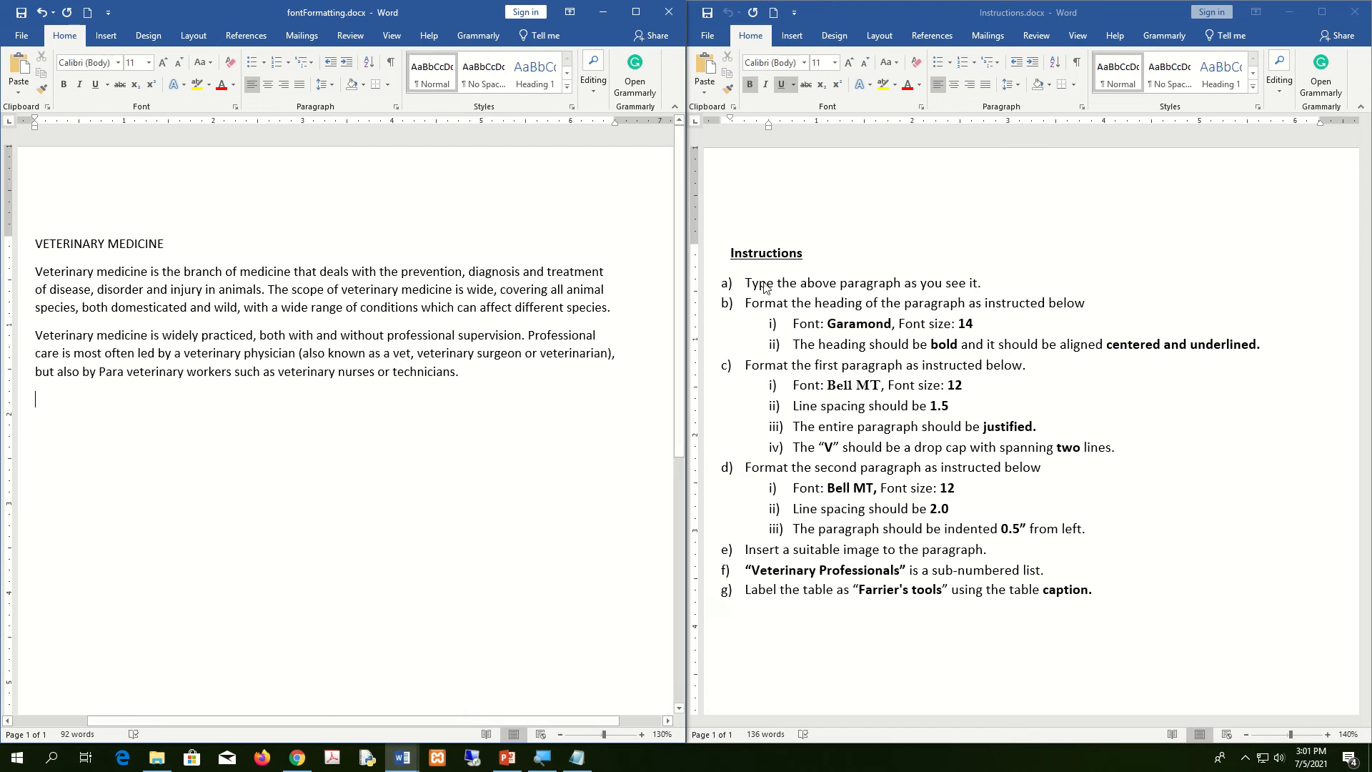
# Check instruction b on formatting the heading, and select the VETERINARY MEDICINE heading in fontFormatting.docx
pyautogui.click(747, 300)
pyautogui.moveTo(747, 300); pyautogui.dragTo(1086, 303)
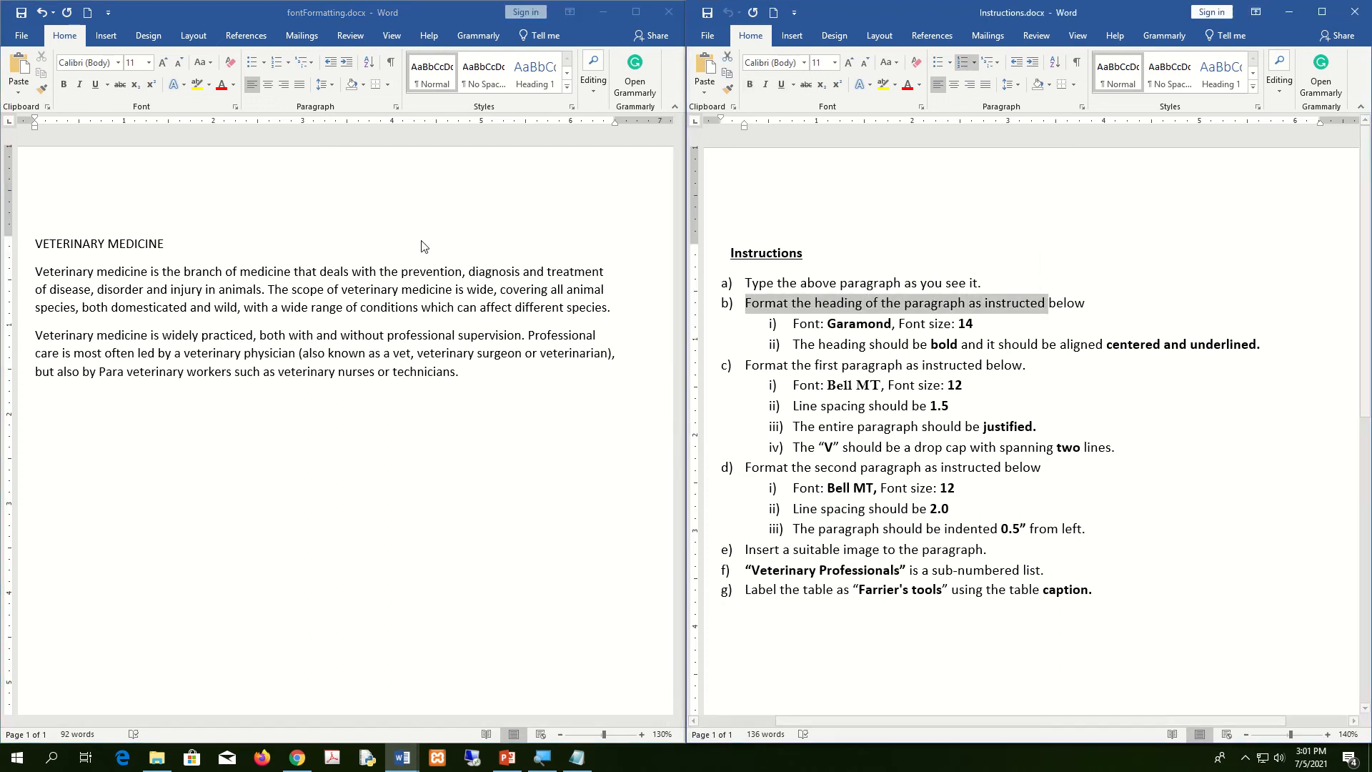
pyautogui.click(245, 245)
pyautogui.click(251, 256)
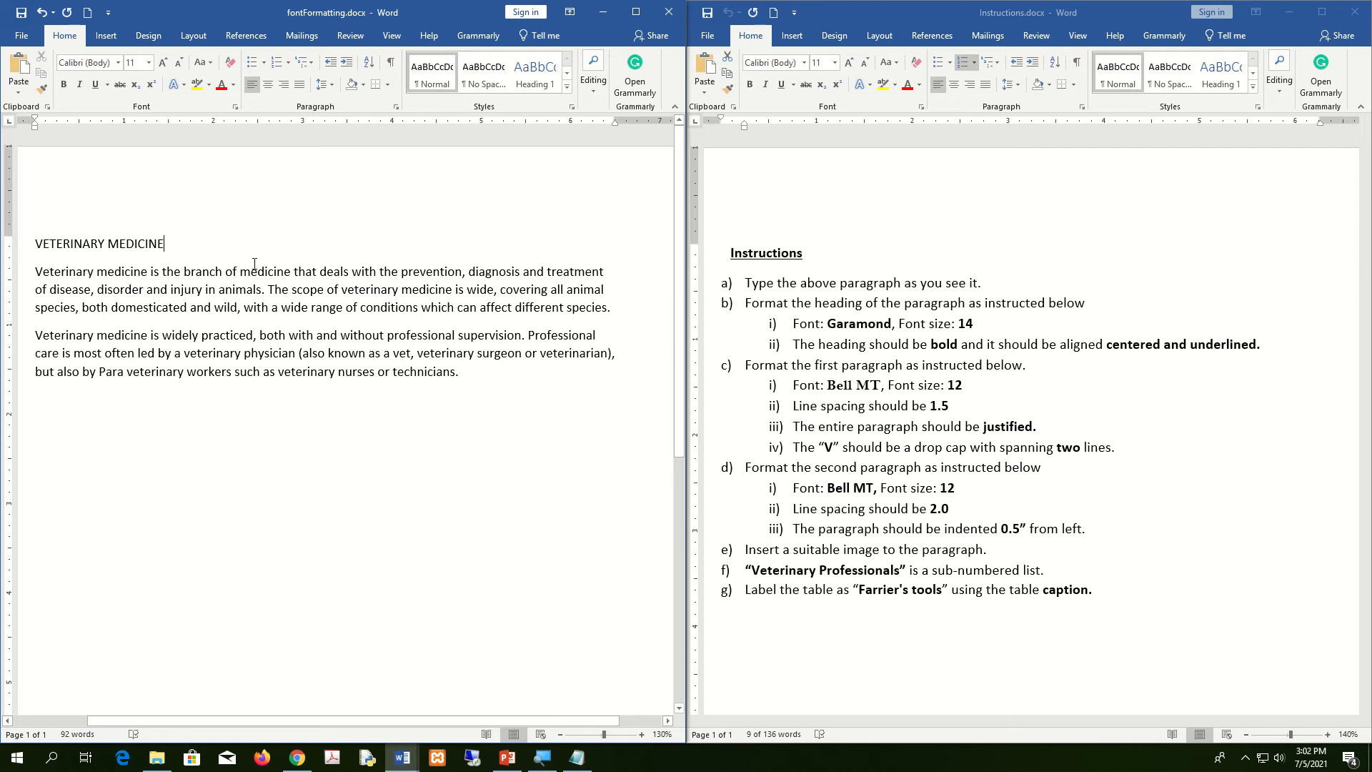
pyautogui.moveTo(178, 239); pyautogui.dragTo(17, 252)
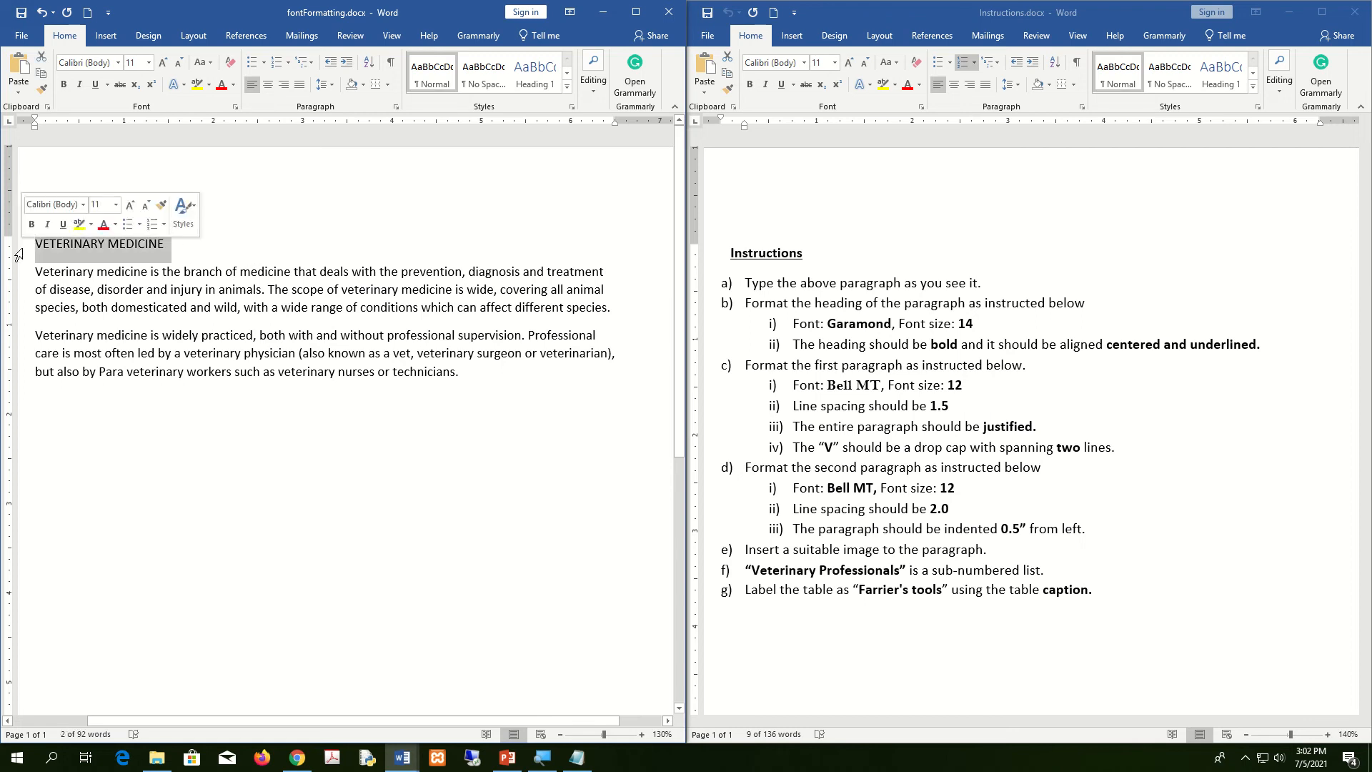
# Replace the uppercase heading with a copy of the first paragraph's opening words "Veterinary medicine" on its own line above that paragraph
pyautogui.moveTo(565, 6)
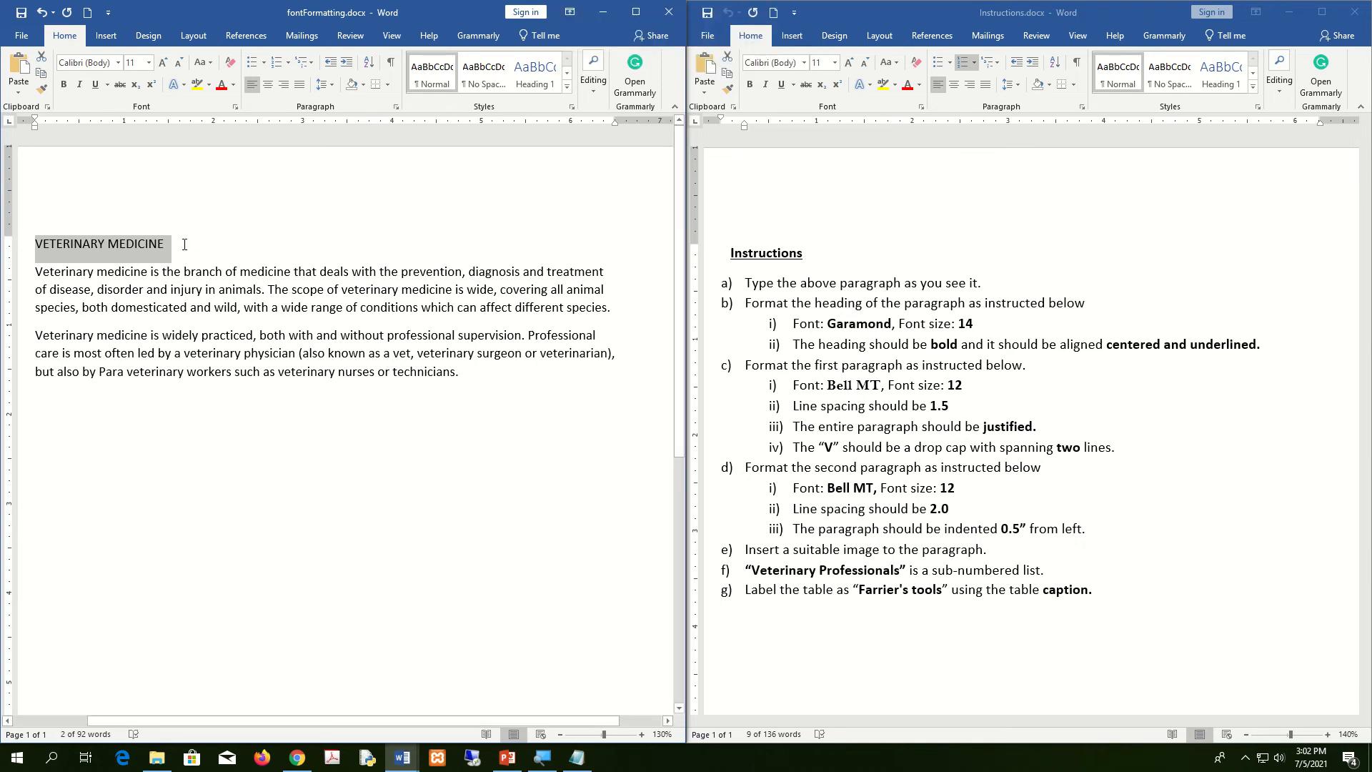
pyautogui.press('Delete')
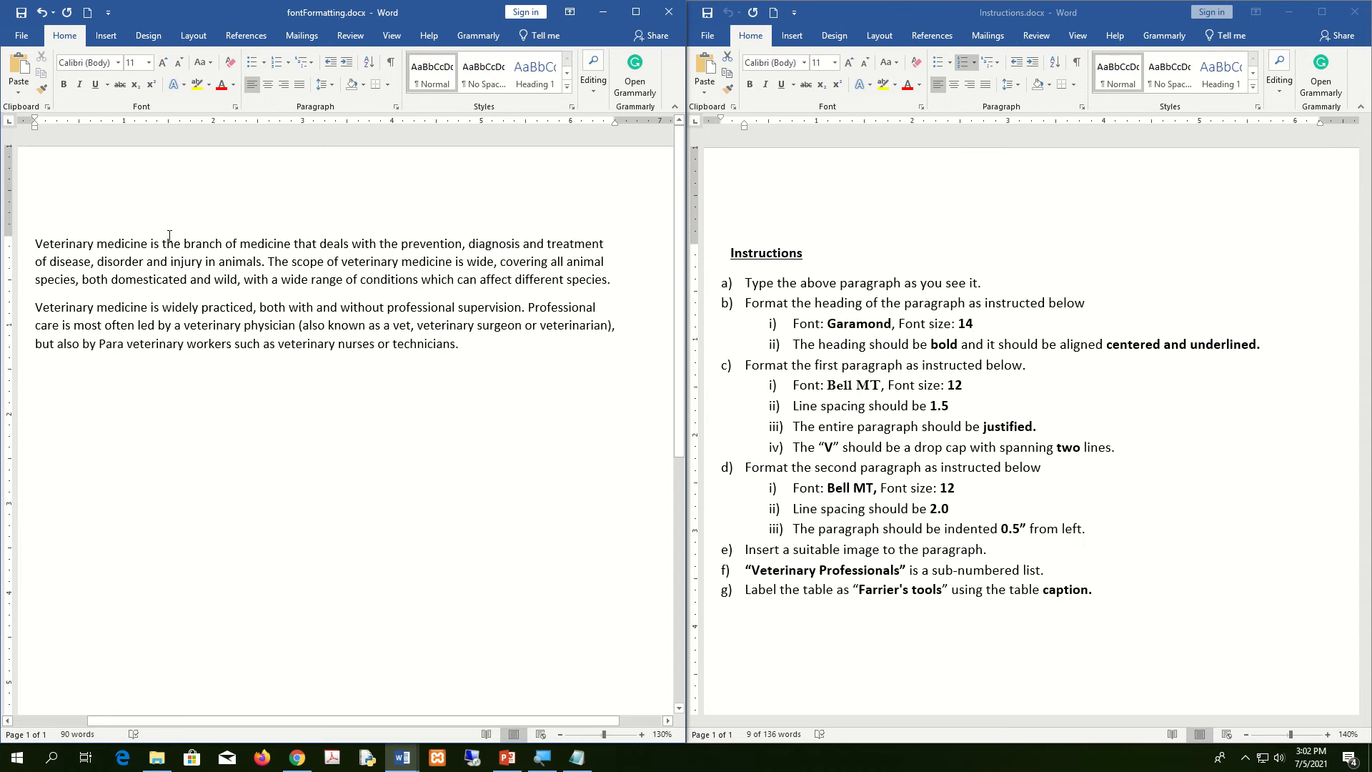
pyautogui.moveTo(146, 244); pyautogui.dragTo(35, 243)
pyautogui.hotkey('ctrl', 'c')
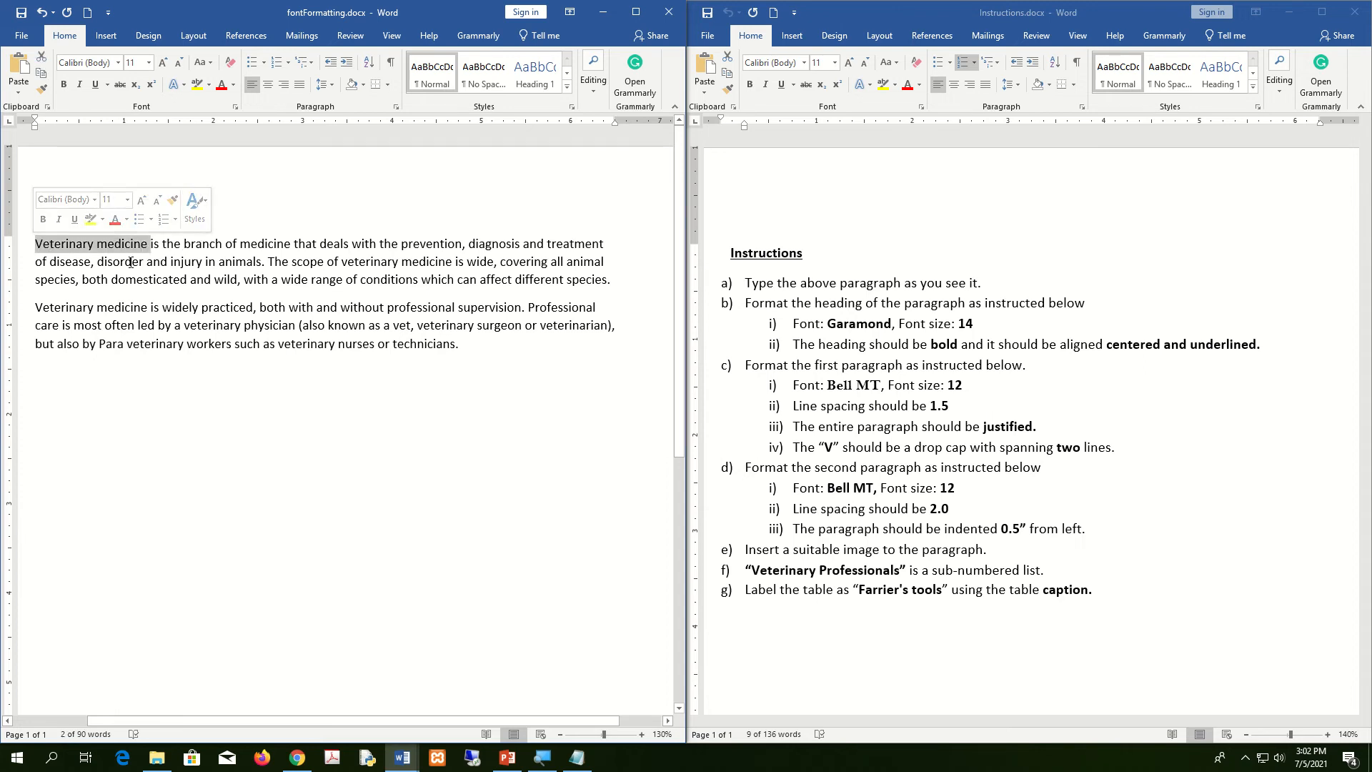
pyautogui.click(34, 245)
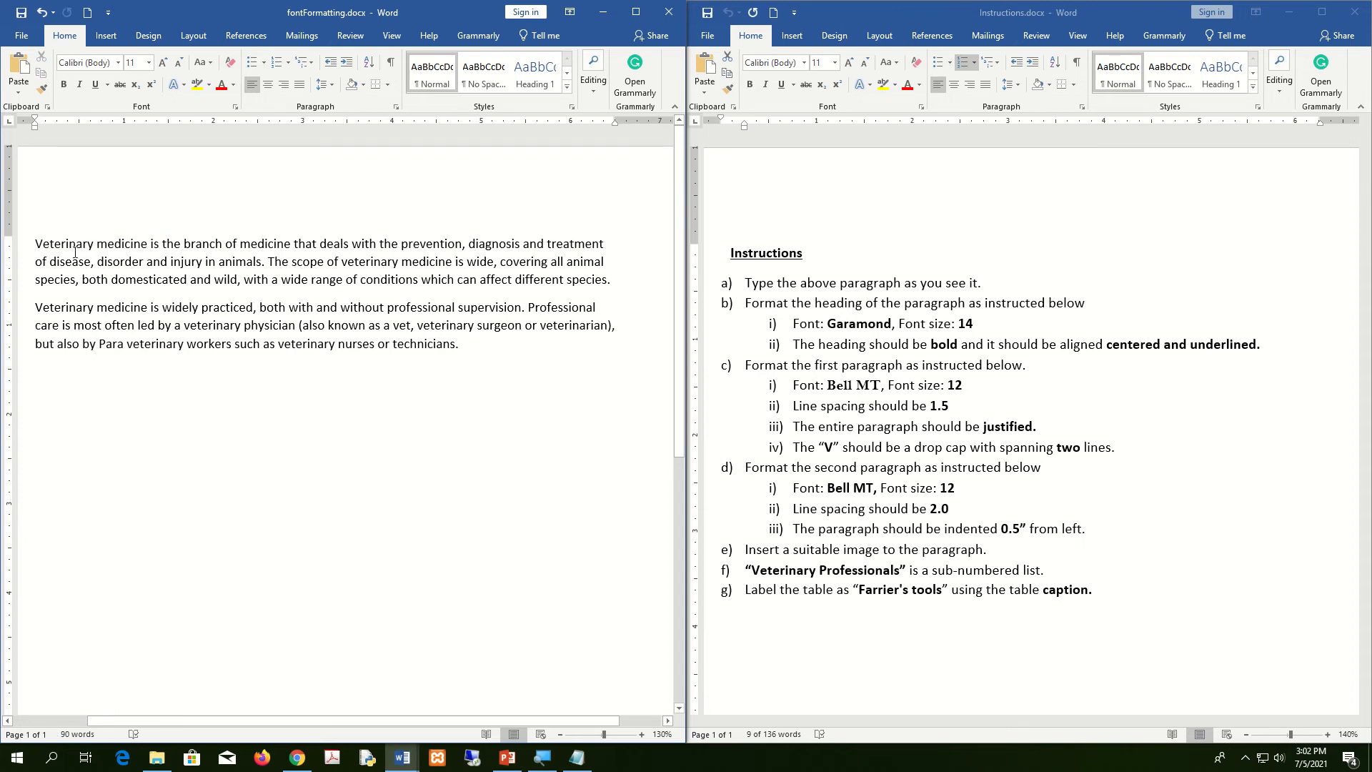
pyautogui.press('Return')
pyautogui.hotkey('ctrl', 'v')
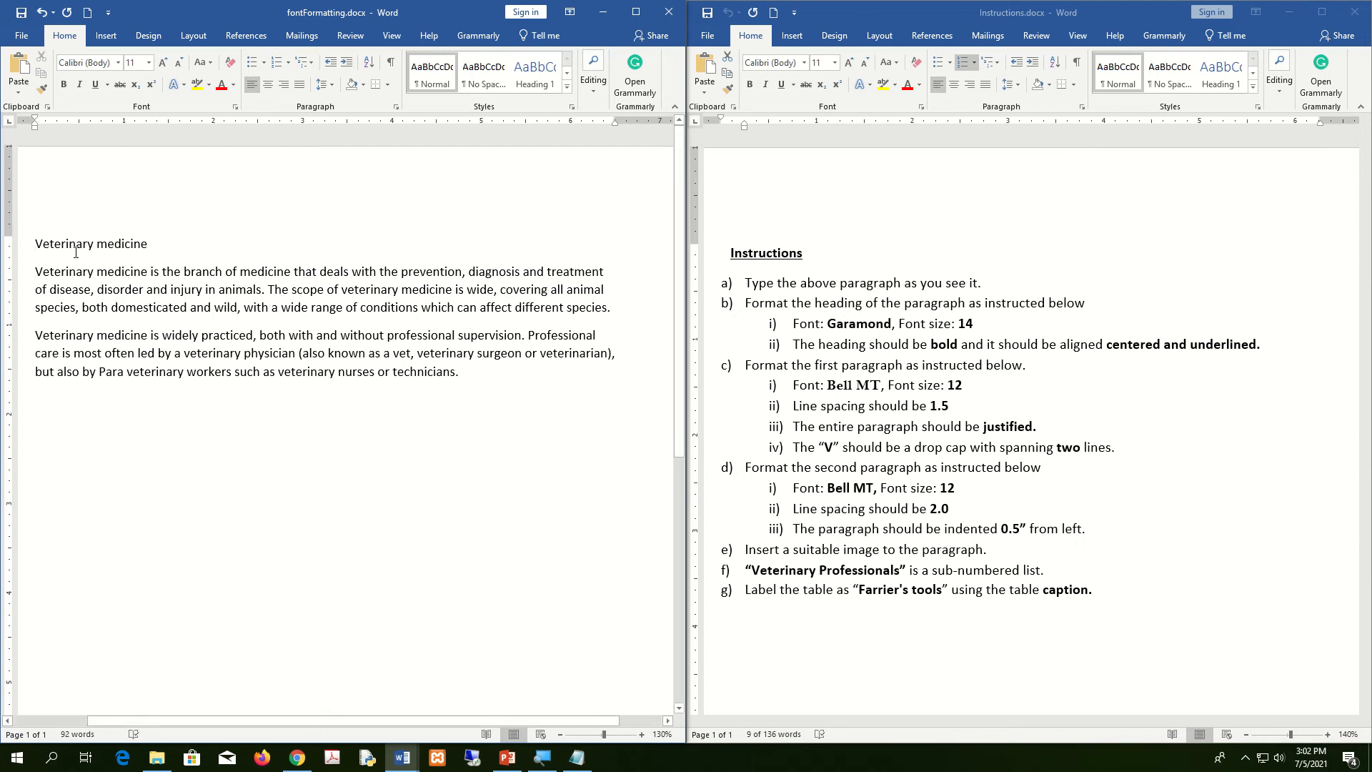
pyautogui.moveTo(162, 245); pyautogui.dragTo(42, 245)
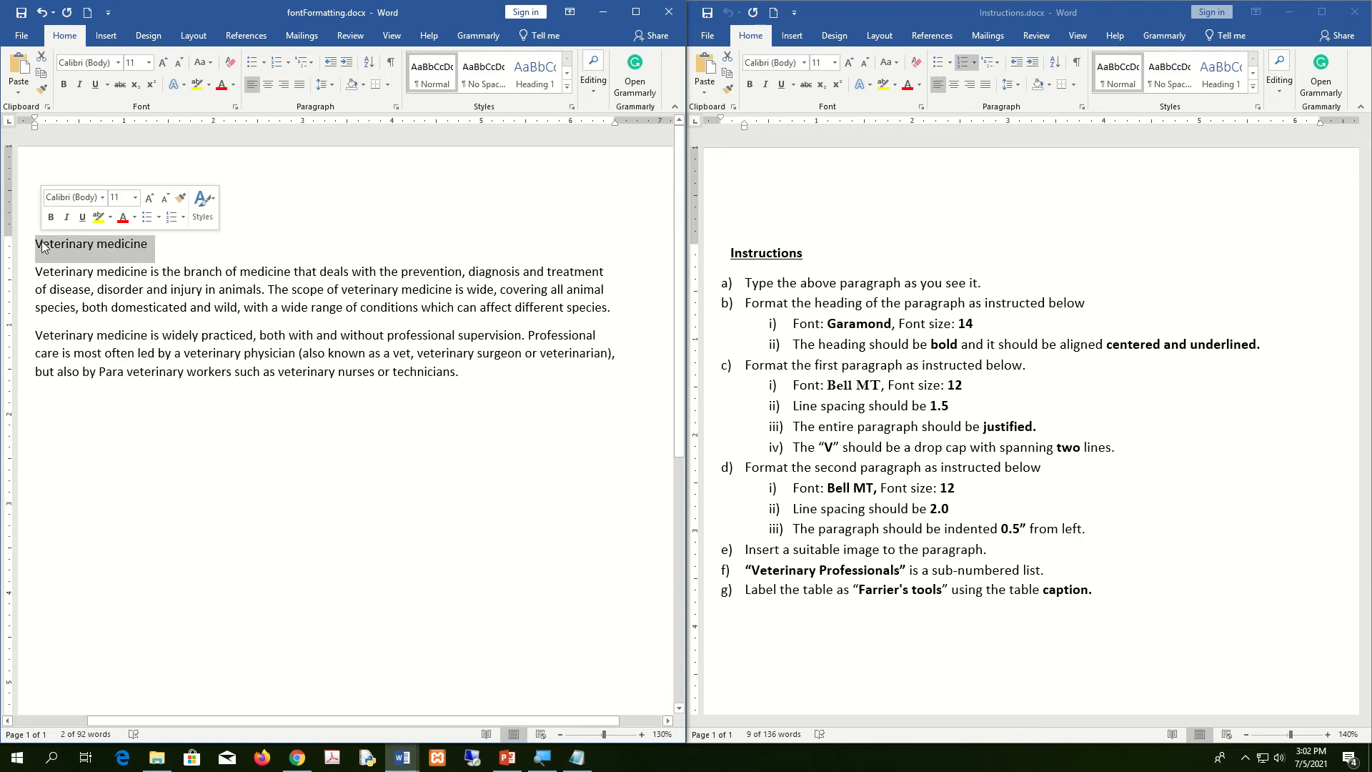
pyautogui.click(114, 250)
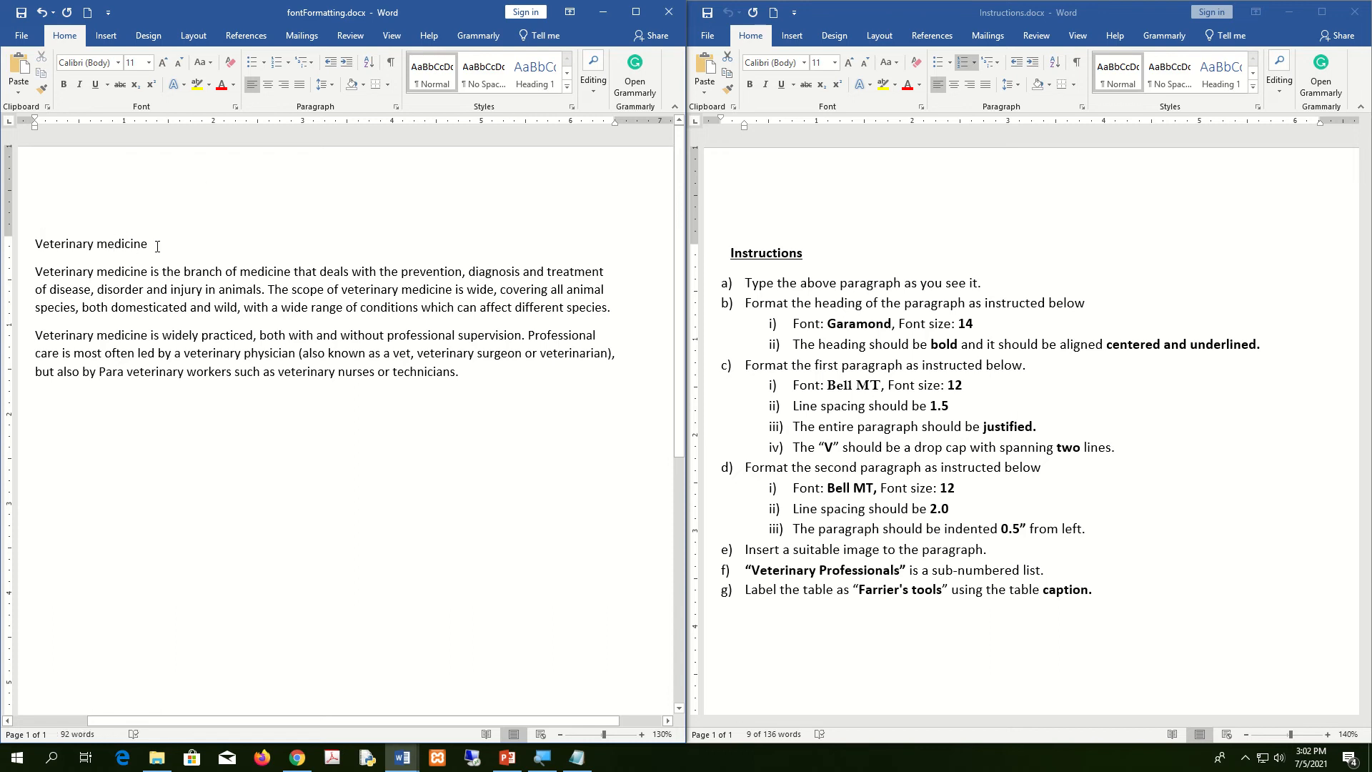
pyautogui.moveTo(158, 245); pyautogui.dragTo(31, 245)
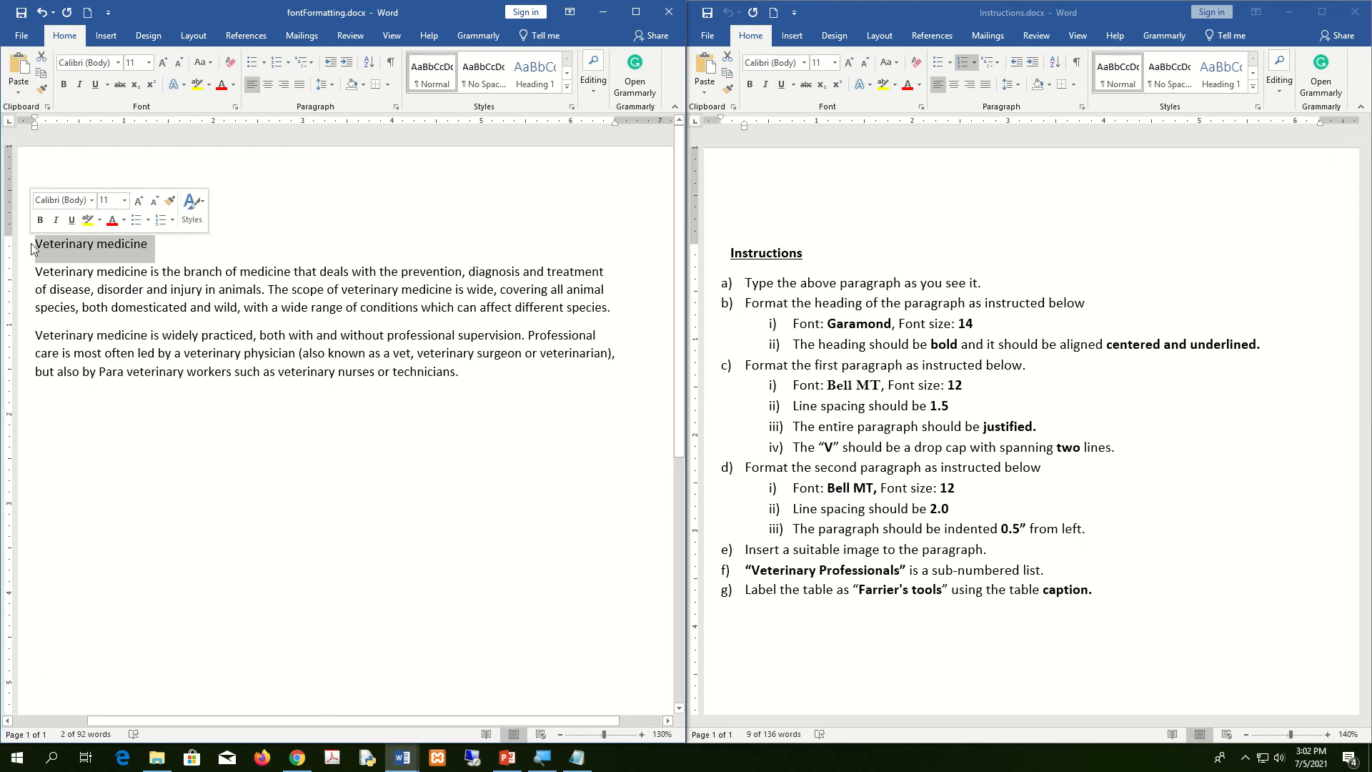
pyautogui.click(122, 288)
pyautogui.moveTo(158, 247); pyautogui.dragTo(34, 245)
pyautogui.click(146, 246)
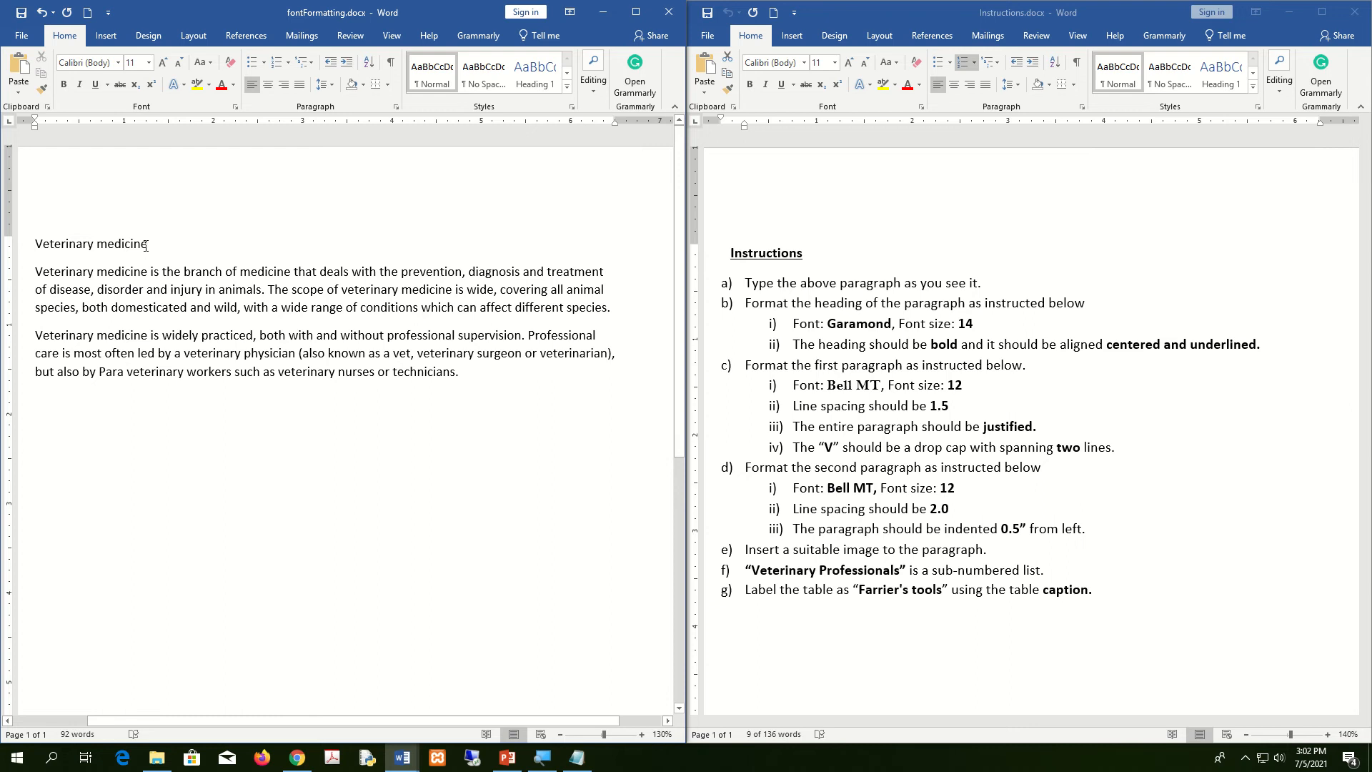
pyautogui.moveTo(146, 246); pyautogui.dragTo(15, 254)
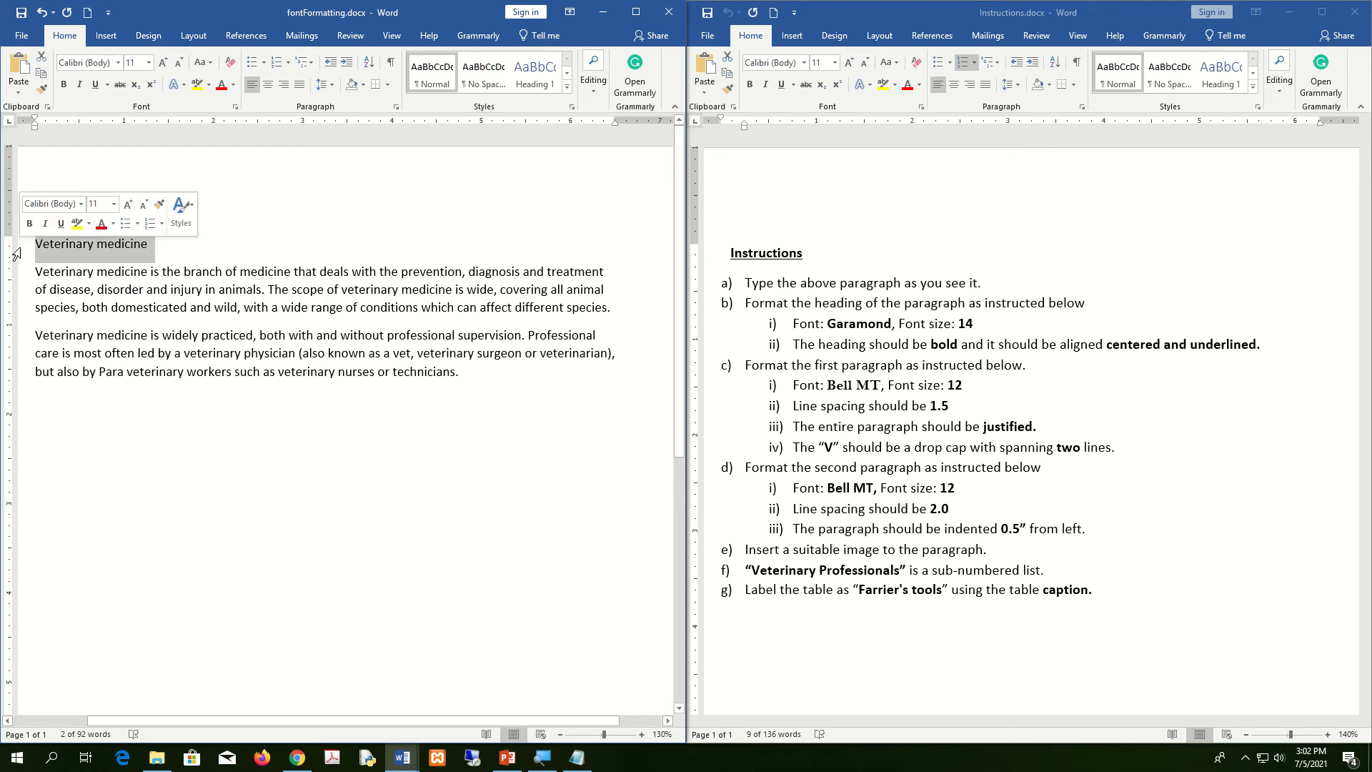
pyautogui.click(168, 252)
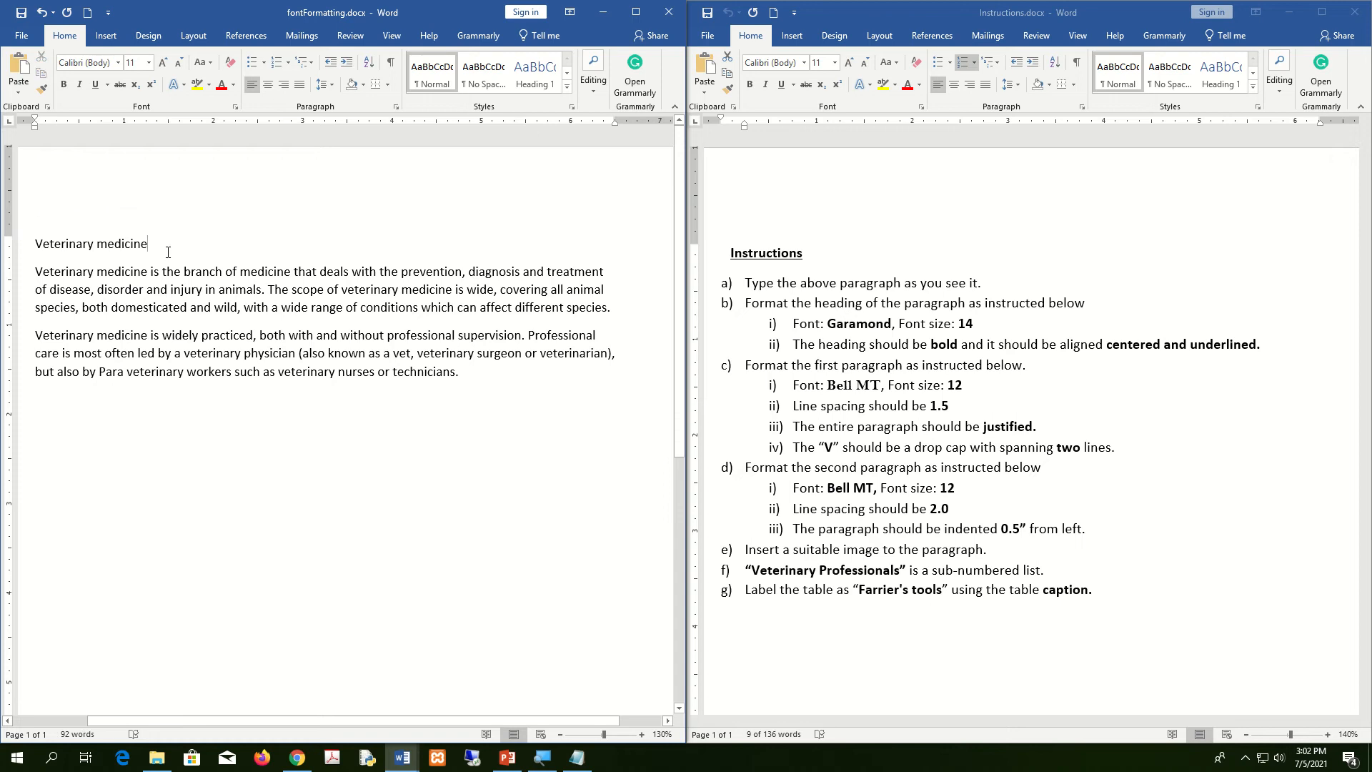
# Change the case of the "Veterinary medicine" heading to UPPERCASE
pyautogui.click(4, 243)
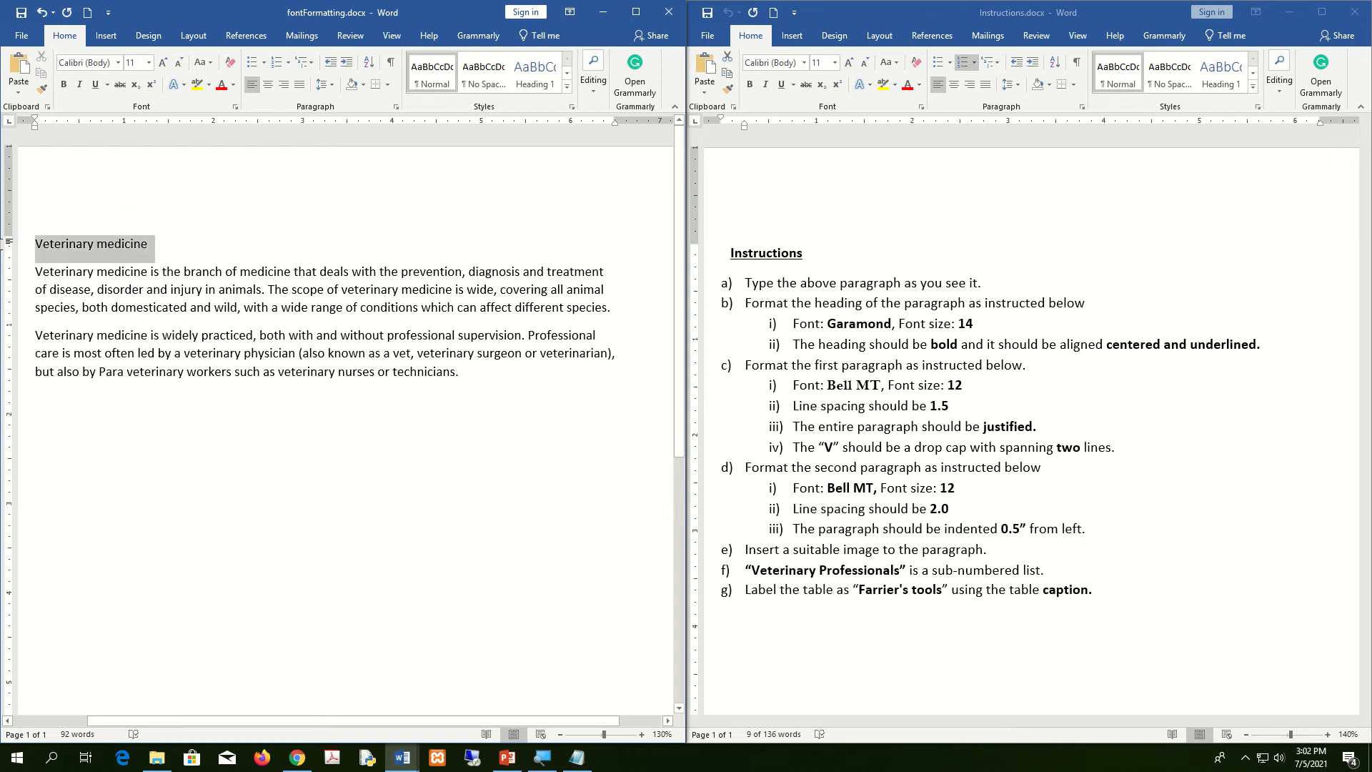
pyautogui.click(212, 64)
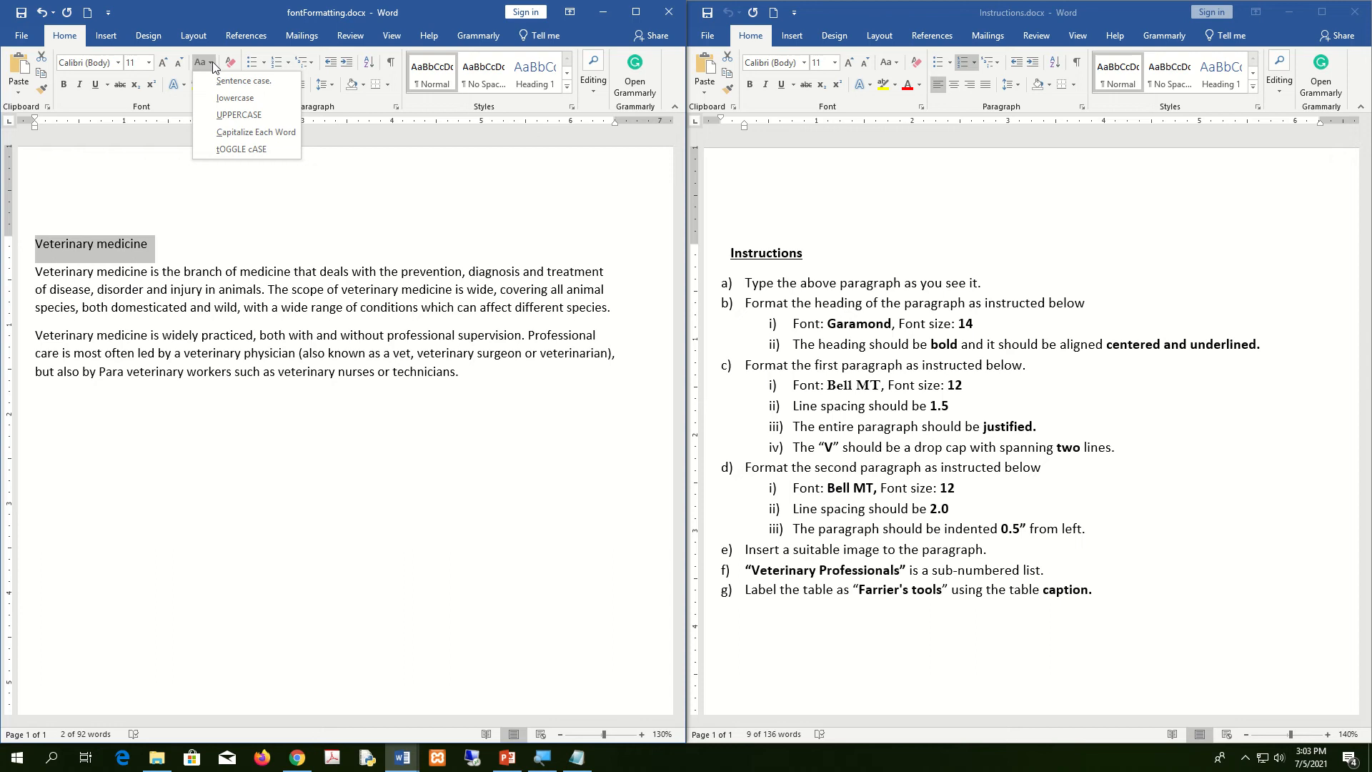
pyautogui.click(242, 118)
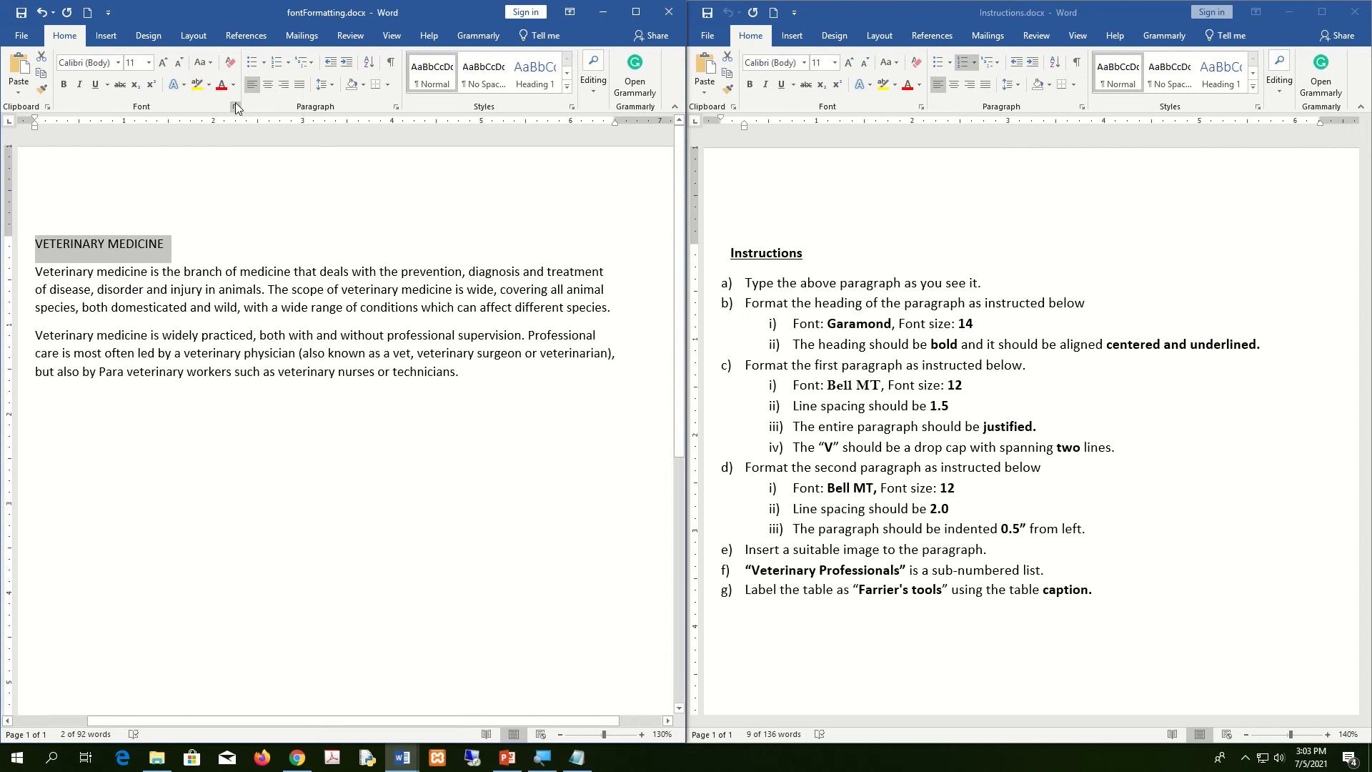
# Change the heading's case to Sentence case
pyautogui.click(206, 63)
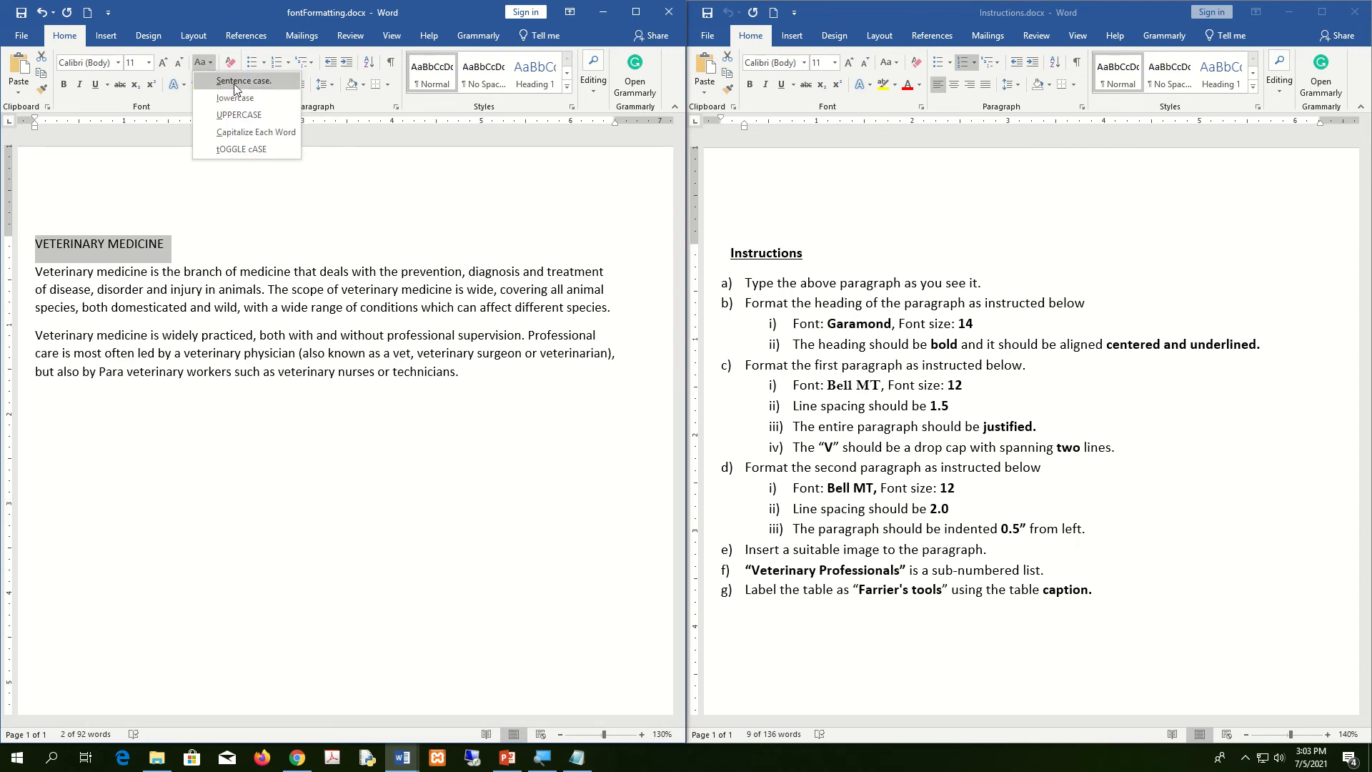
pyautogui.click(235, 82)
pyautogui.moveTo(158, 253); pyautogui.dragTo(32, 245)
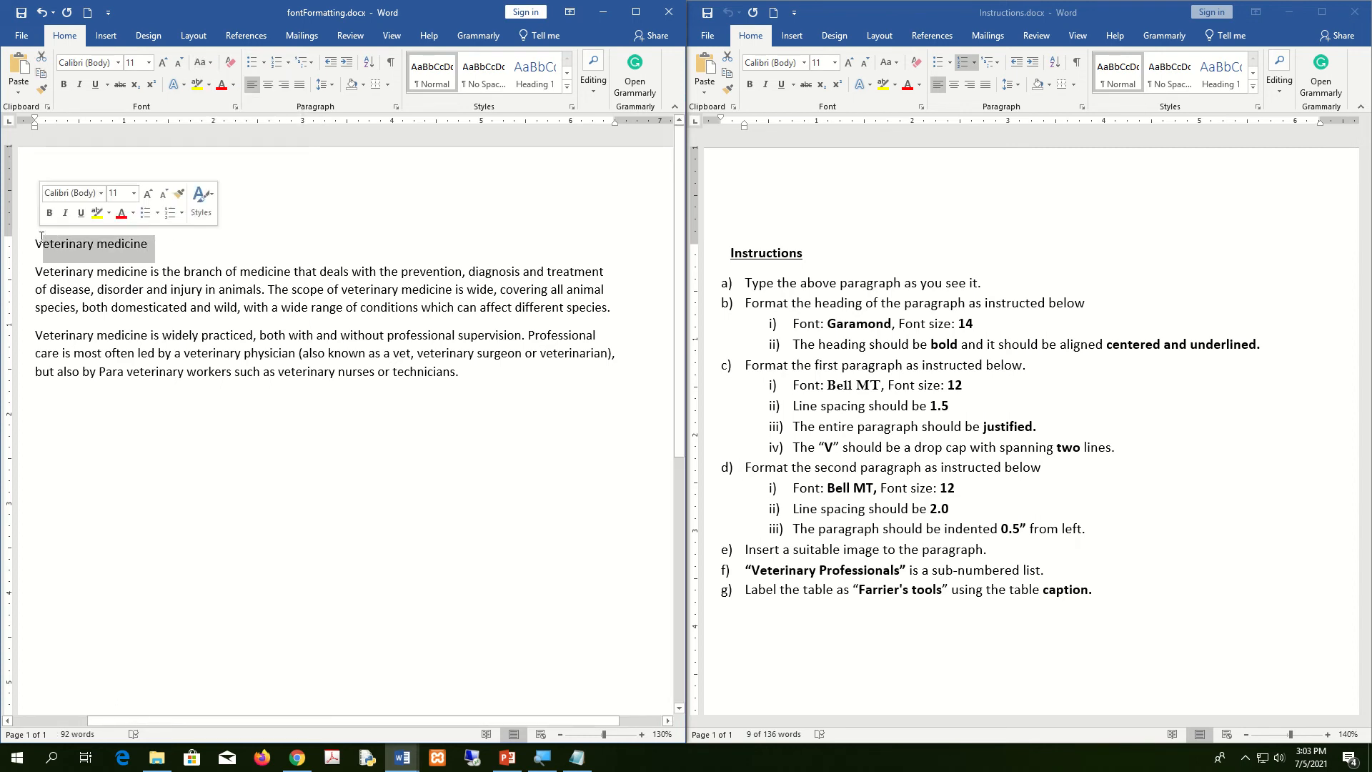
pyautogui.click(55, 244)
pyautogui.moveTo(205, 238); pyautogui.dragTo(2, 255)
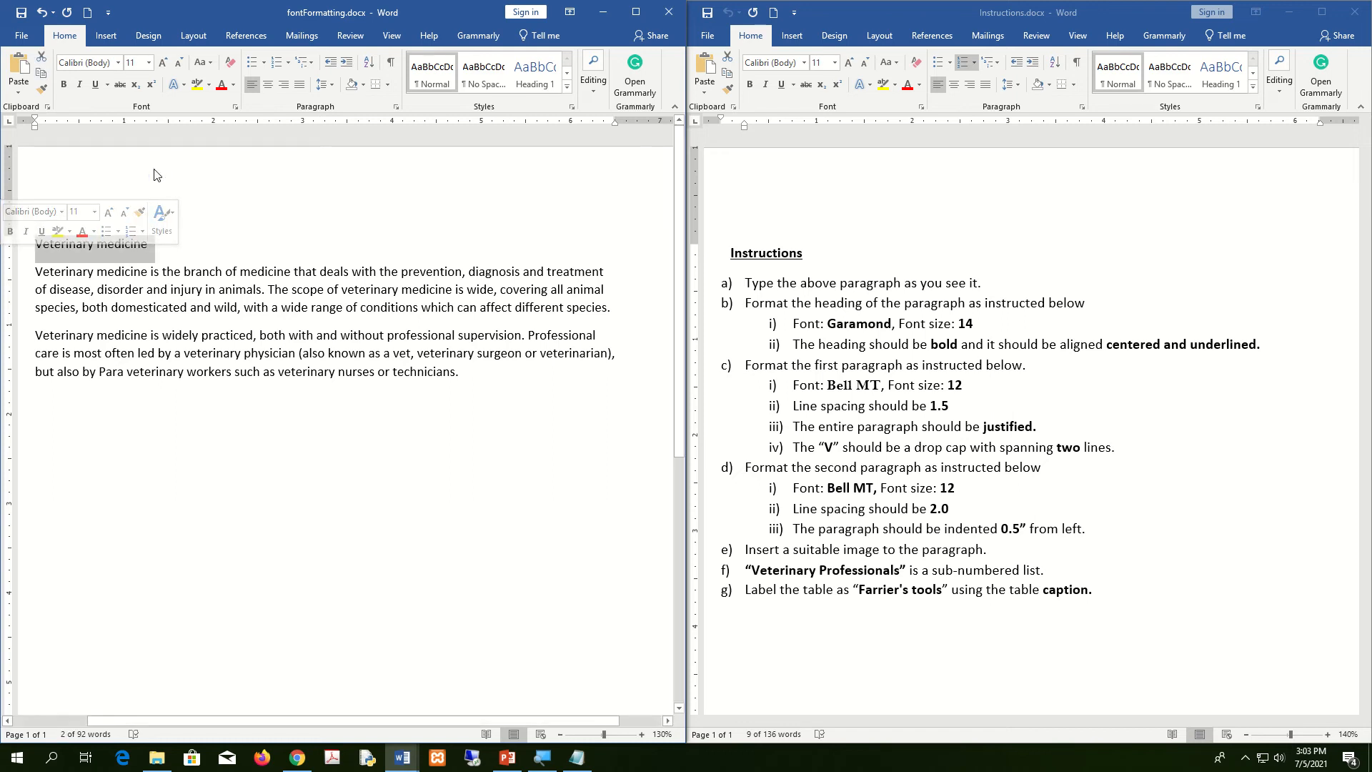
pyautogui.click(251, 232)
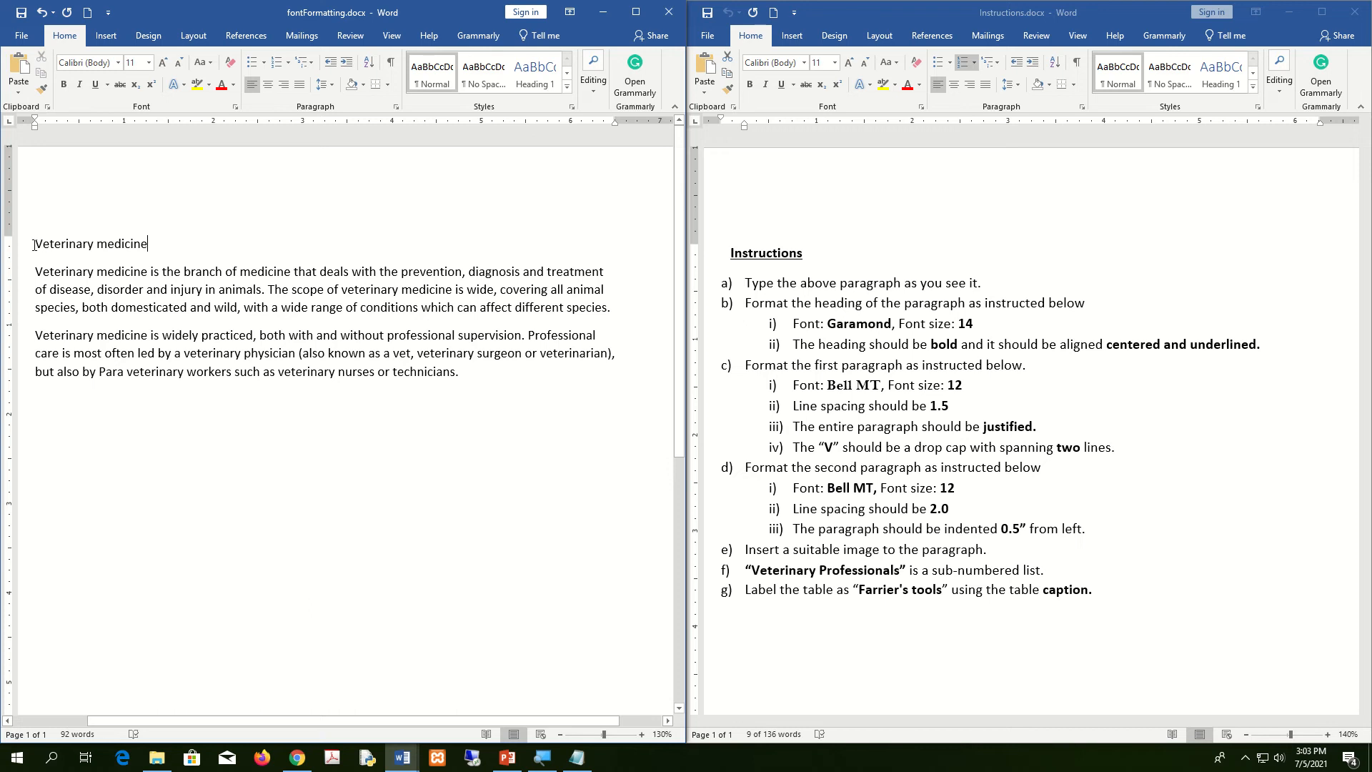
# Apply tOGGLE cASE to the whole "Veterinary medicine" heading line
pyautogui.moveTo(34, 246); pyautogui.dragTo(43, 246)
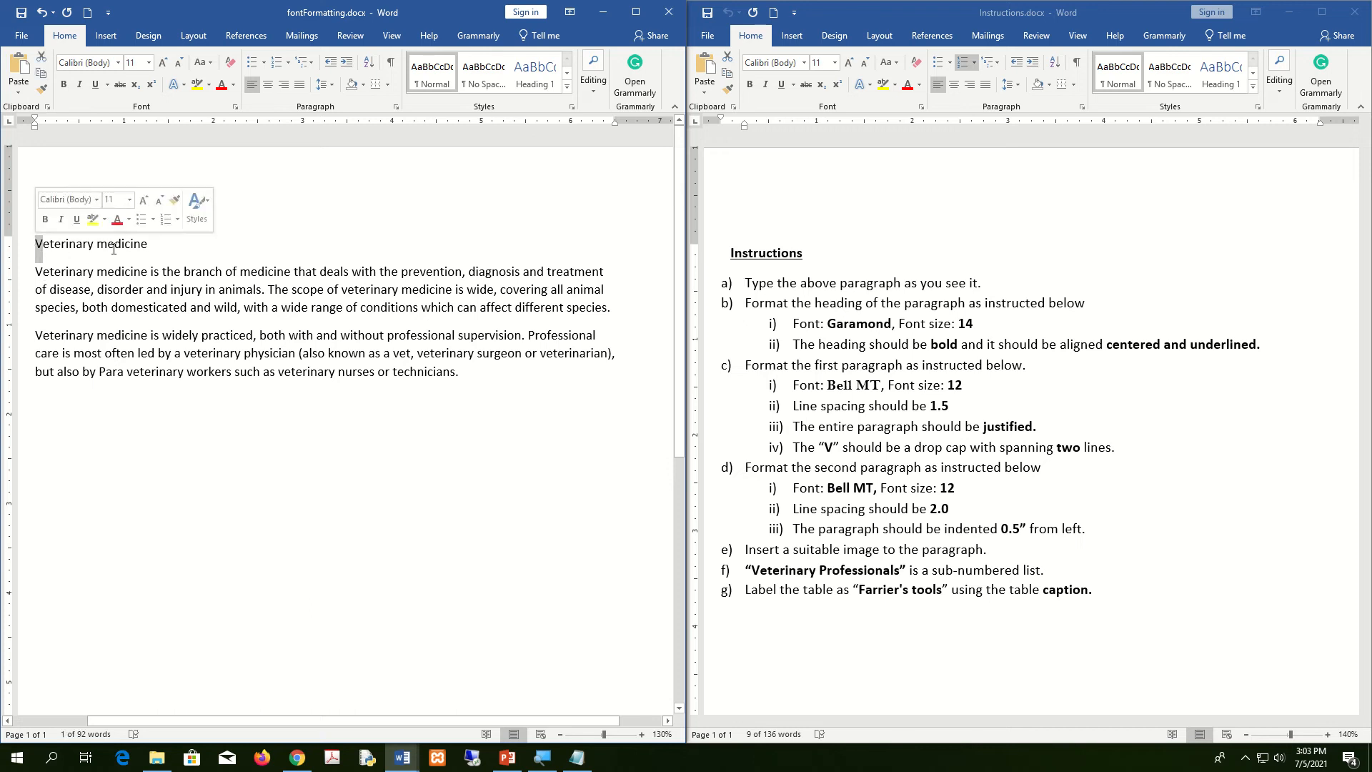
pyautogui.tripleClick(157, 244)
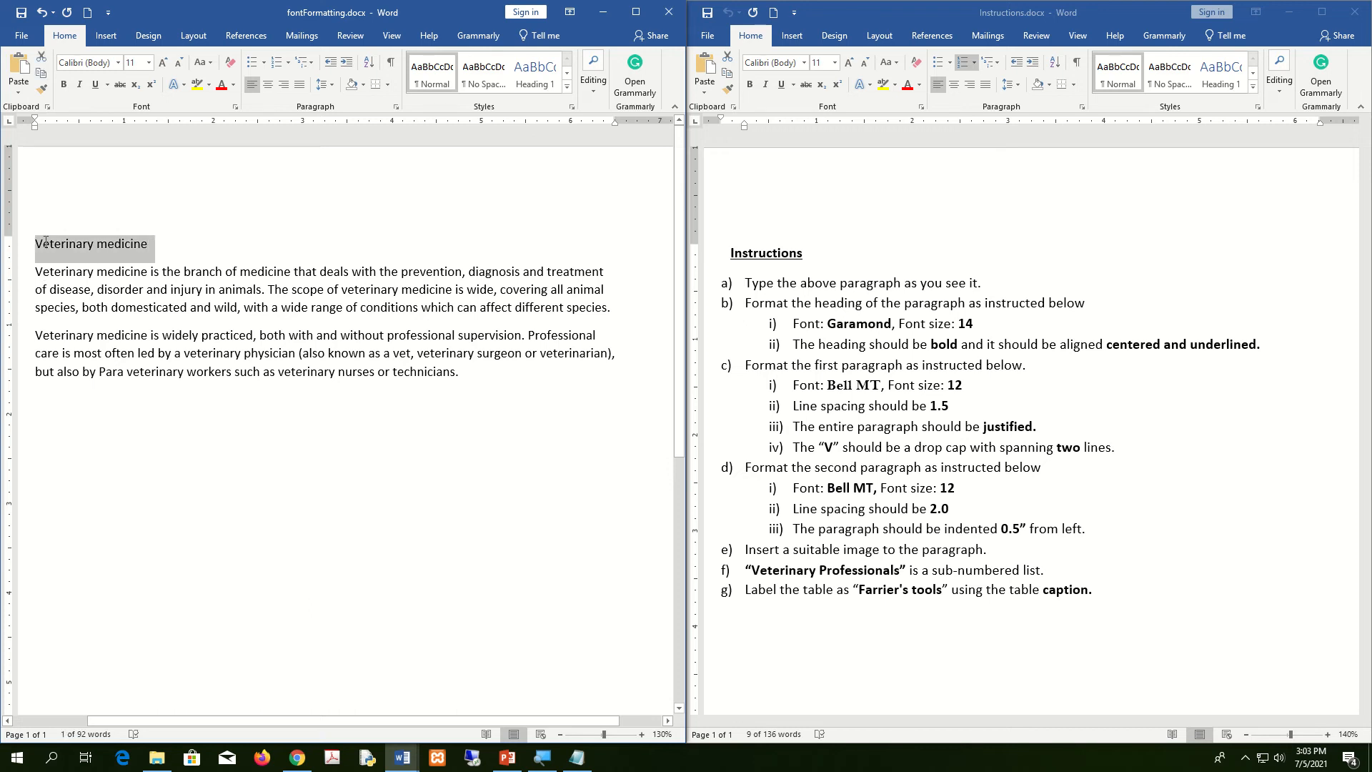
pyautogui.click(209, 66)
pyautogui.click(223, 152)
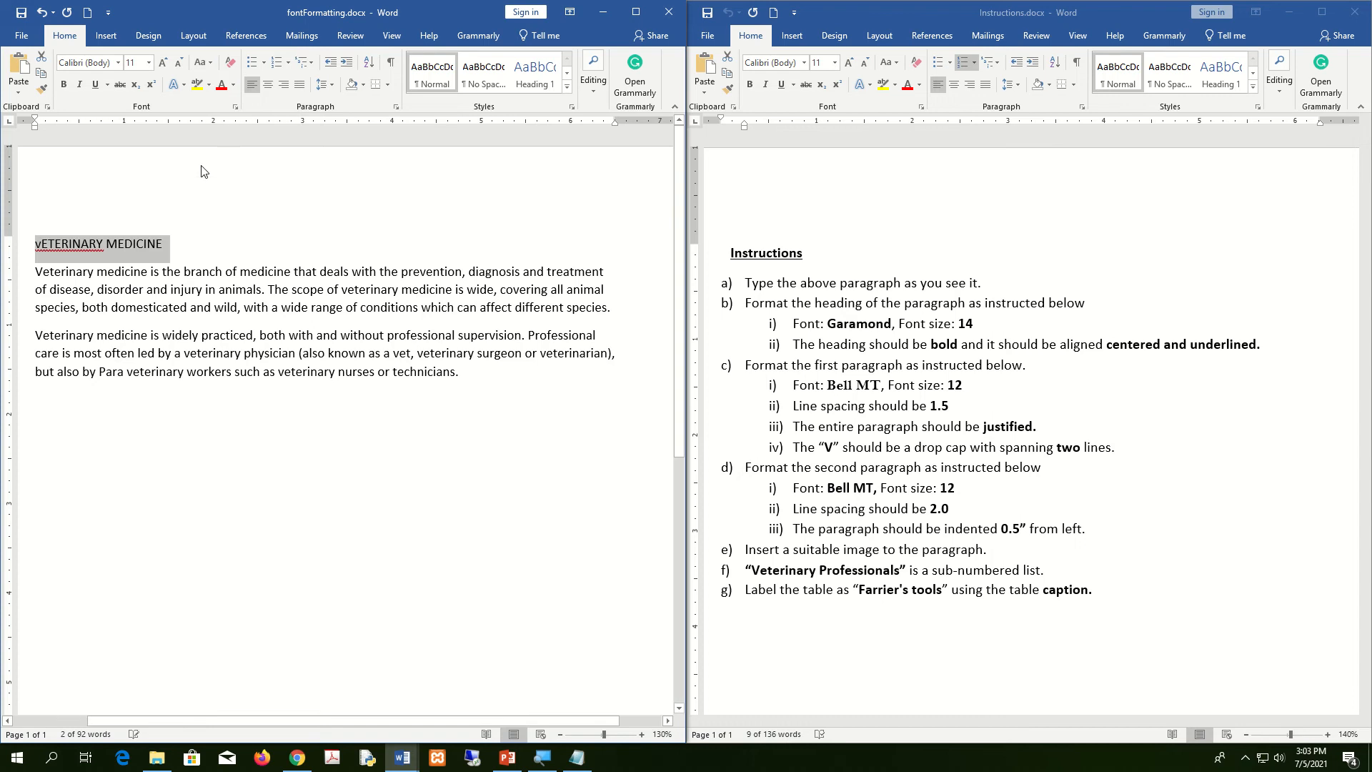
# Convert the toggled-case heading to UPPERCASE so that it reads VETERINARY MEDICINE
pyautogui.click(206, 64)
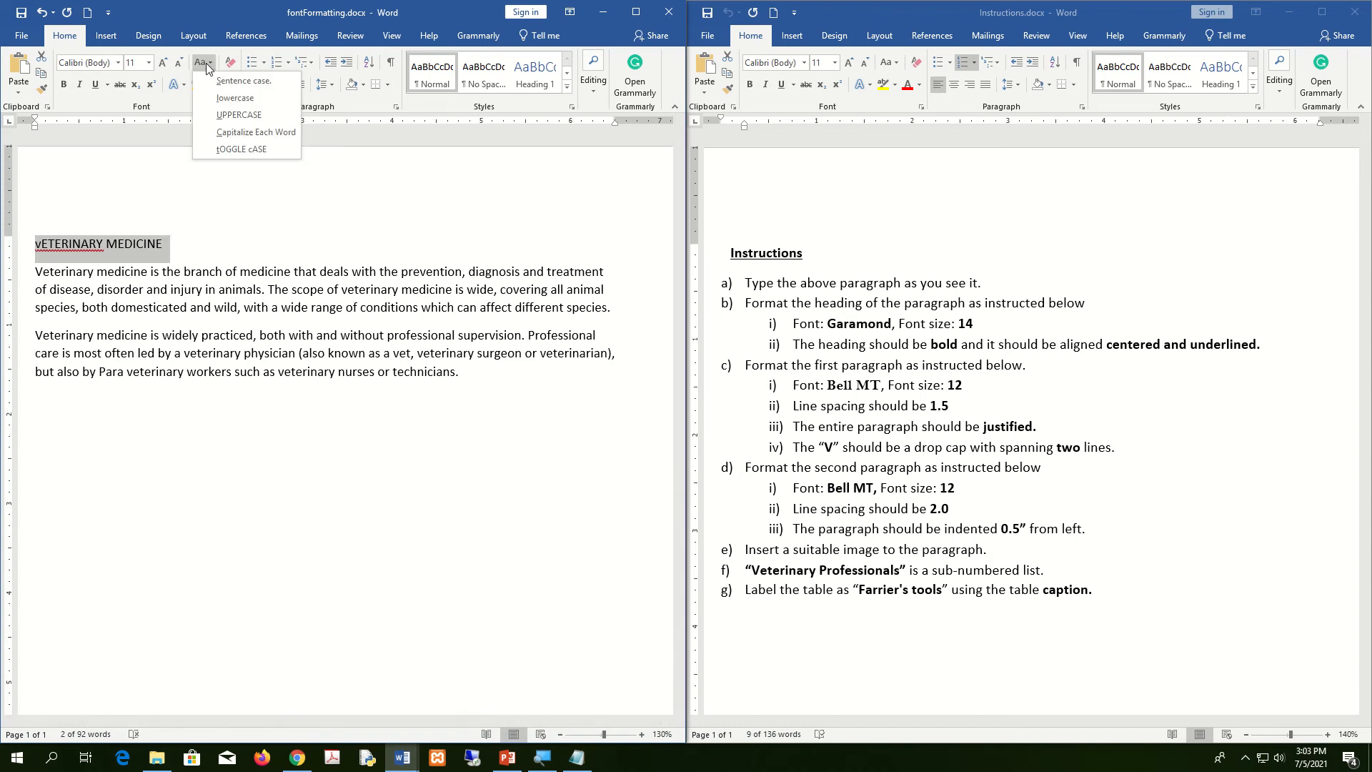
pyautogui.click(242, 115)
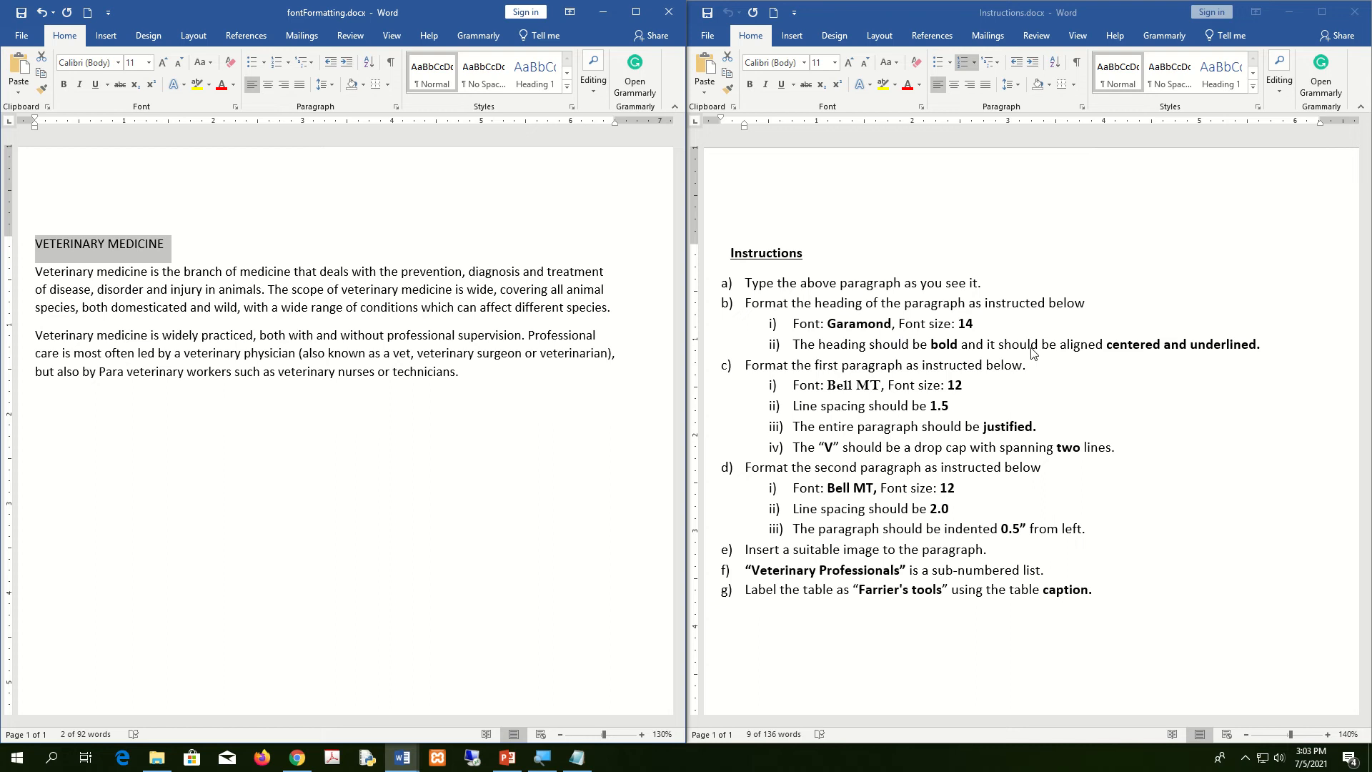
pyautogui.click(174, 243)
pyautogui.tripleClick(87, 246)
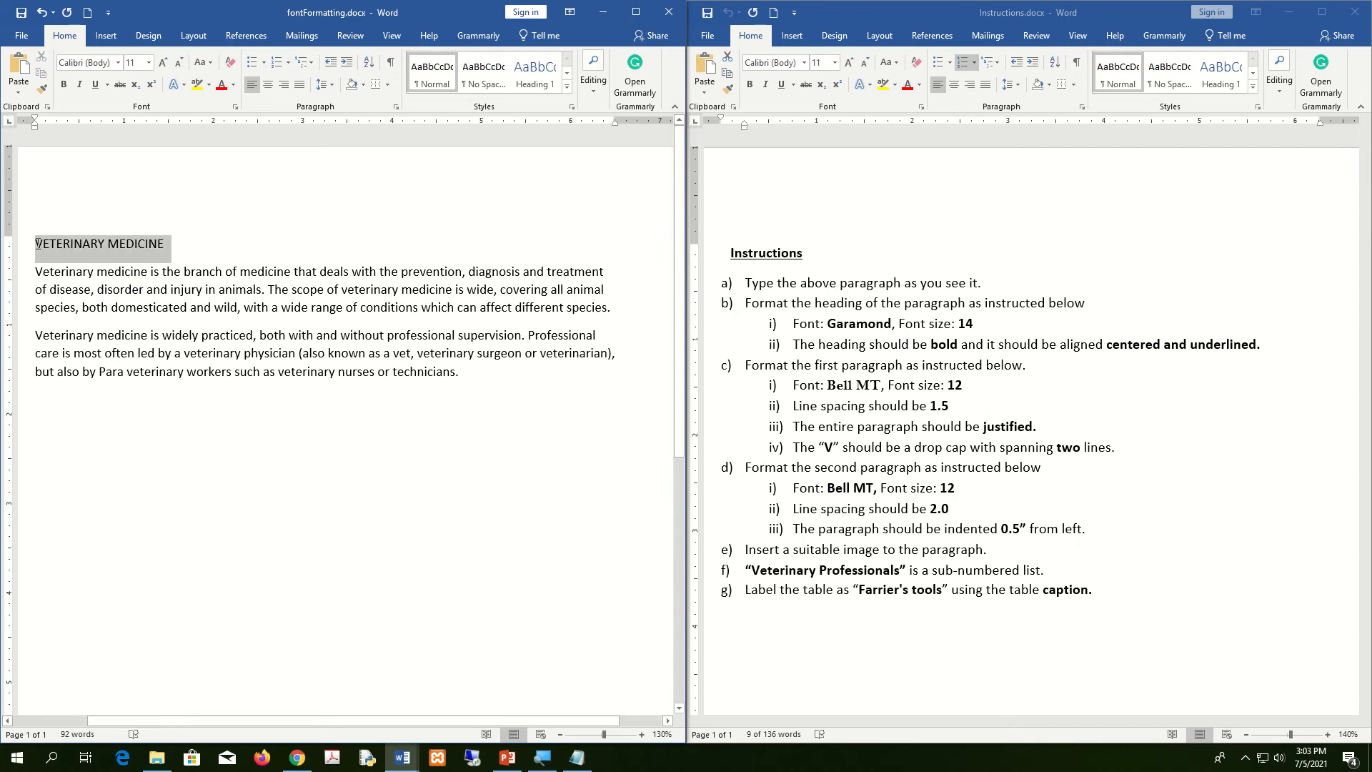
pyautogui.click(187, 245)
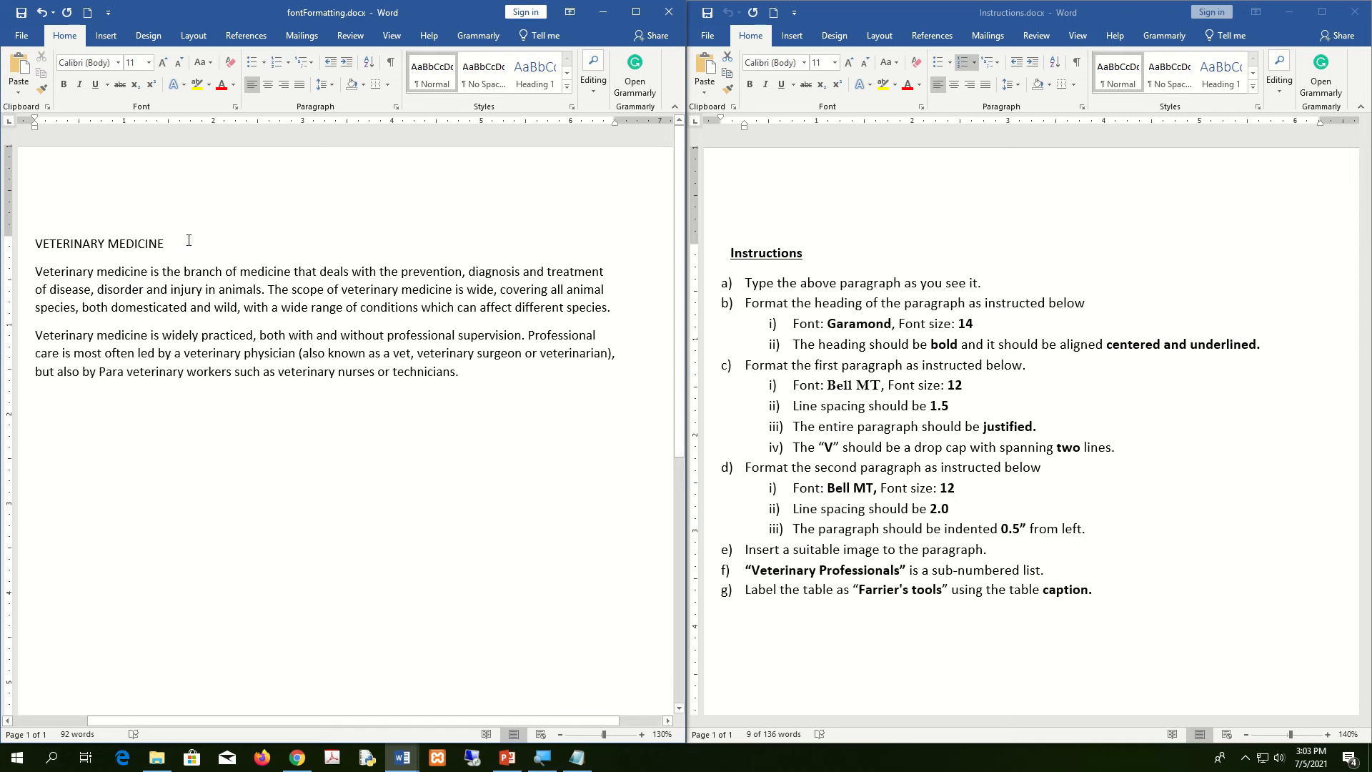
# Set the VETERINARY MEDICINE heading's font to Garamond and its font size to 14
pyautogui.click(3, 246)
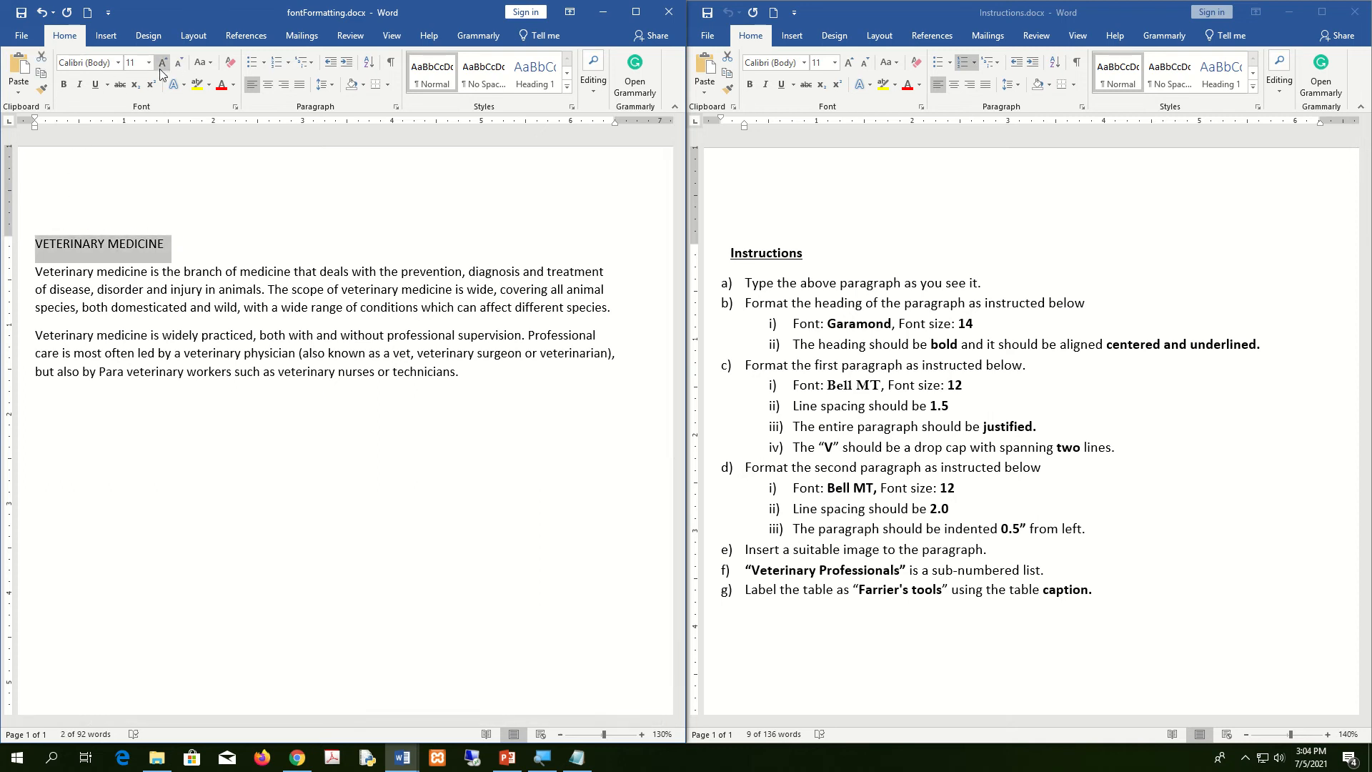
pyautogui.click(120, 66)
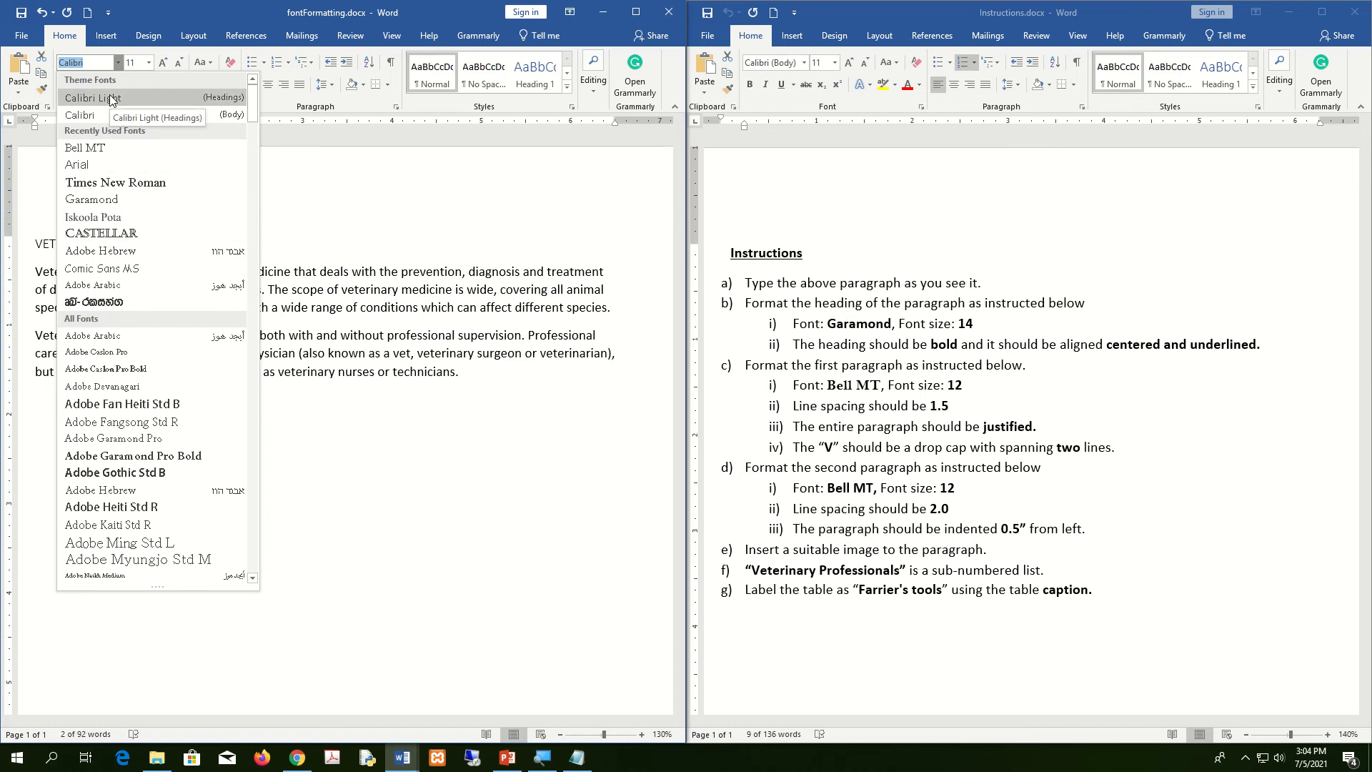
pyautogui.write('Garamond')
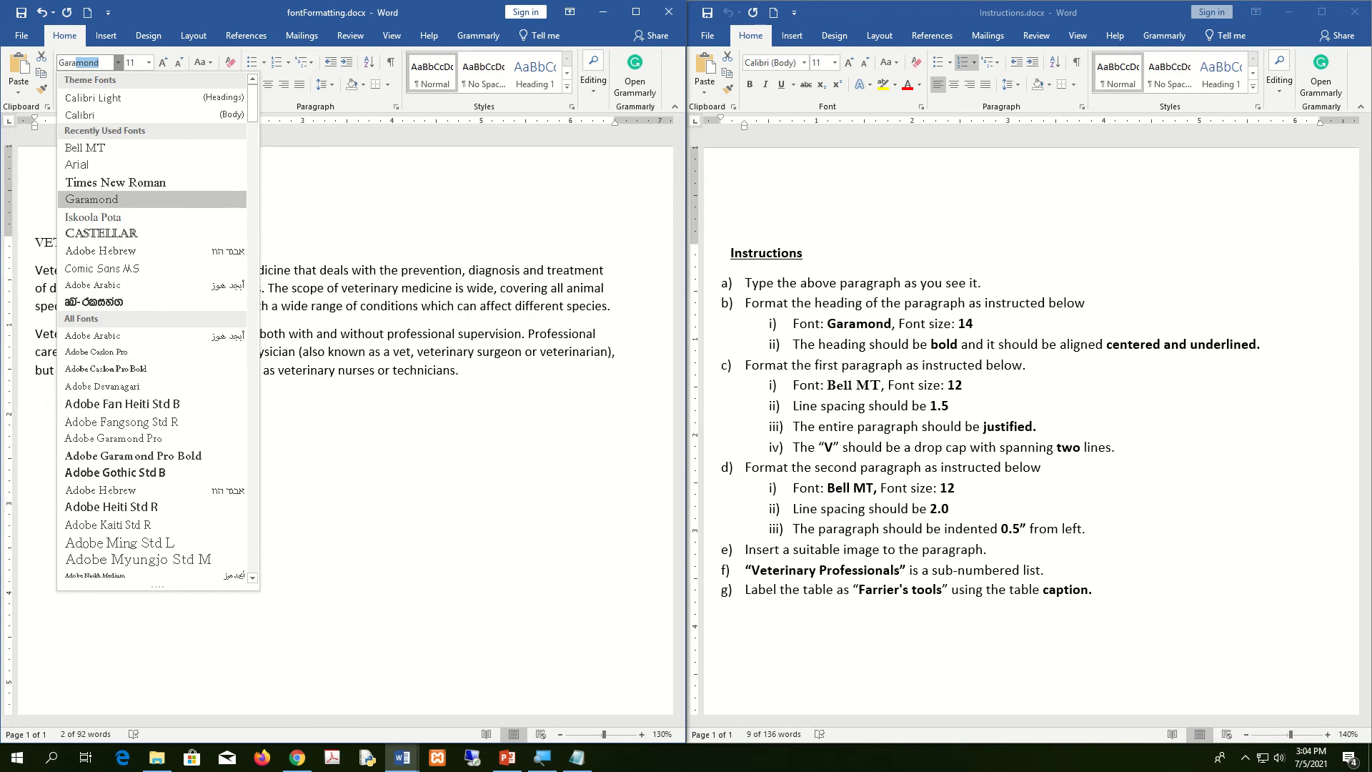
pyautogui.click(106, 203)
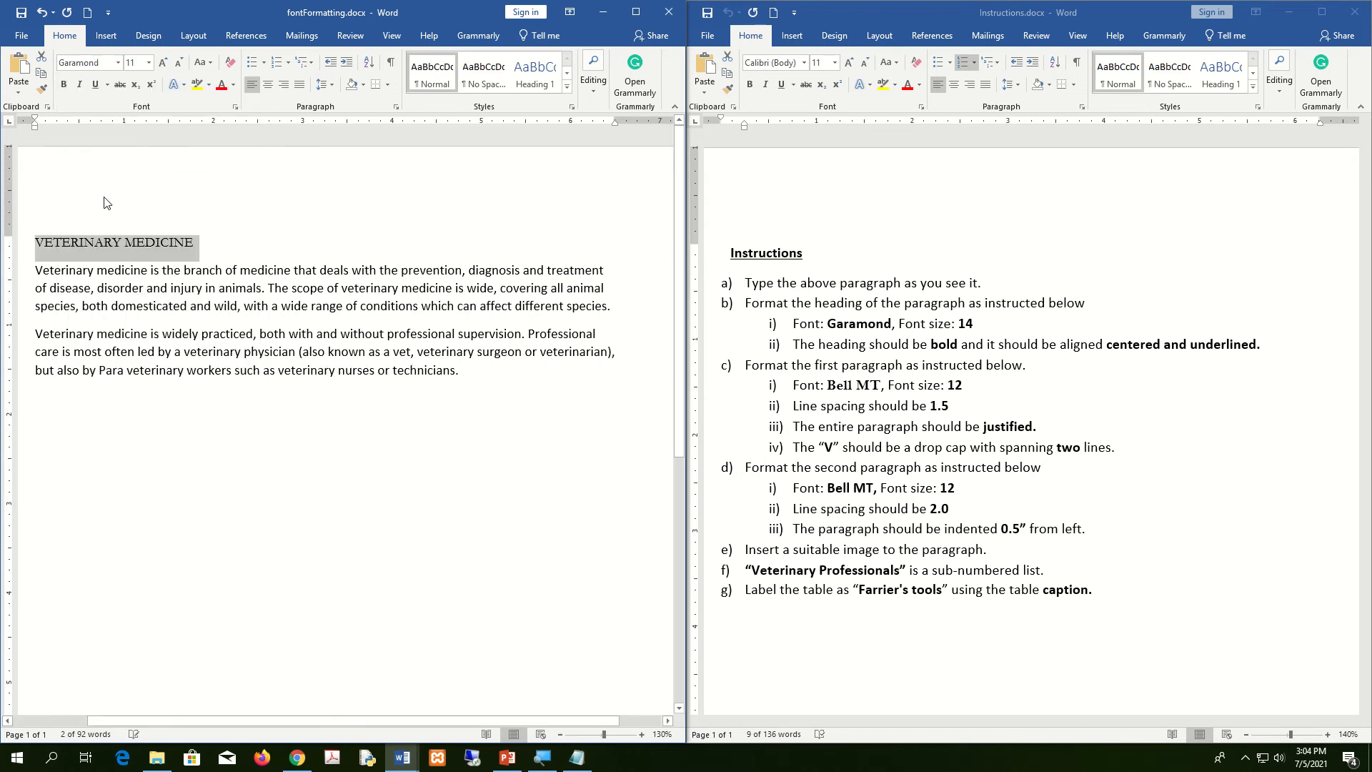
pyautogui.click(149, 62)
pyautogui.click(132, 147)
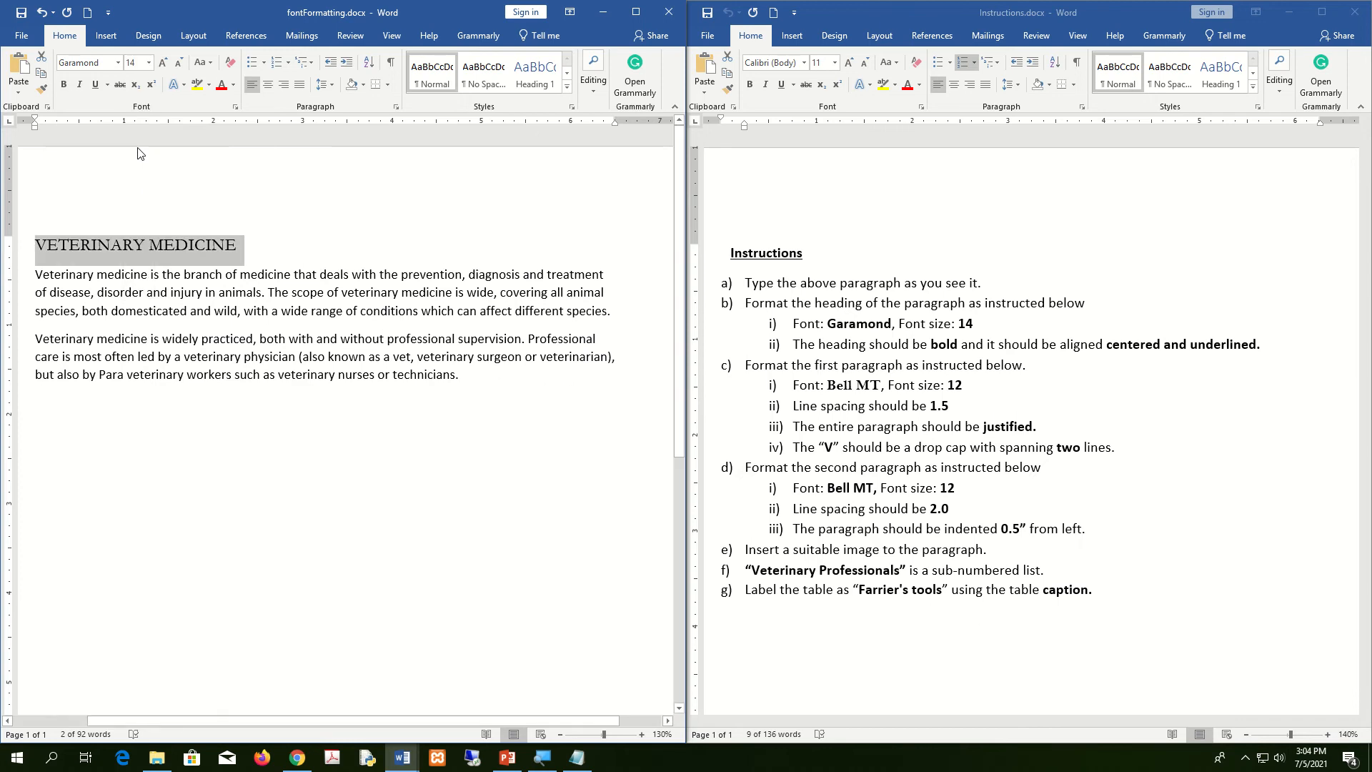
# Make the VETERINARY MEDICINE heading bold and underlined, with centered alignment
pyautogui.click(64, 89)
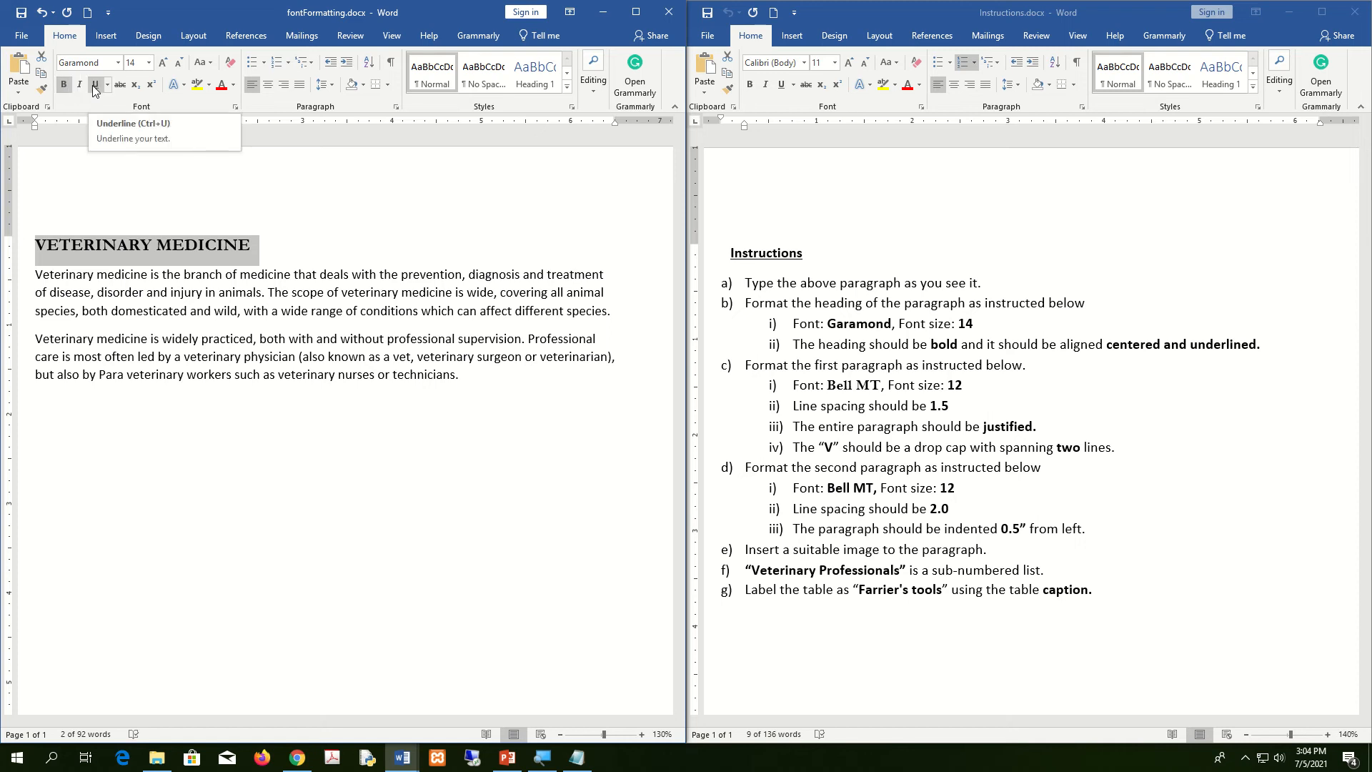
pyautogui.click(94, 85)
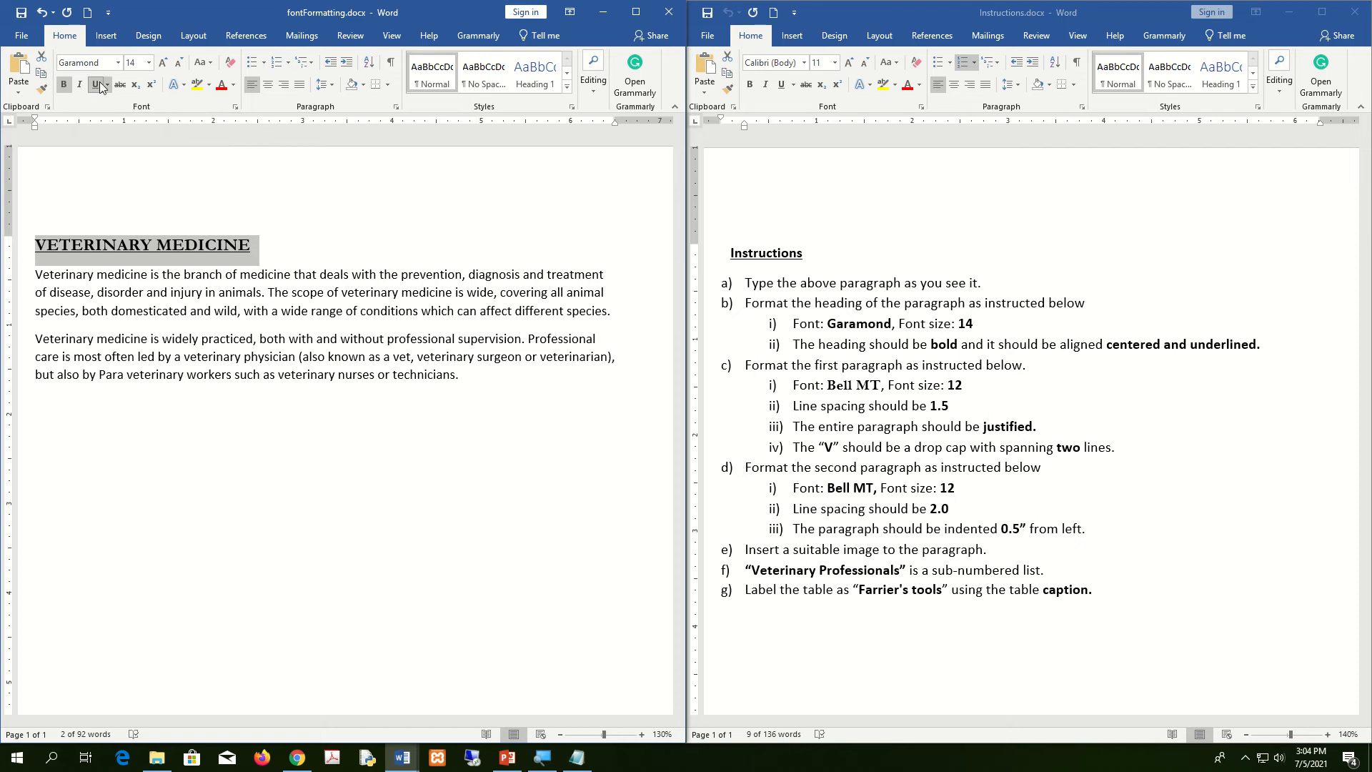
pyautogui.click(272, 86)
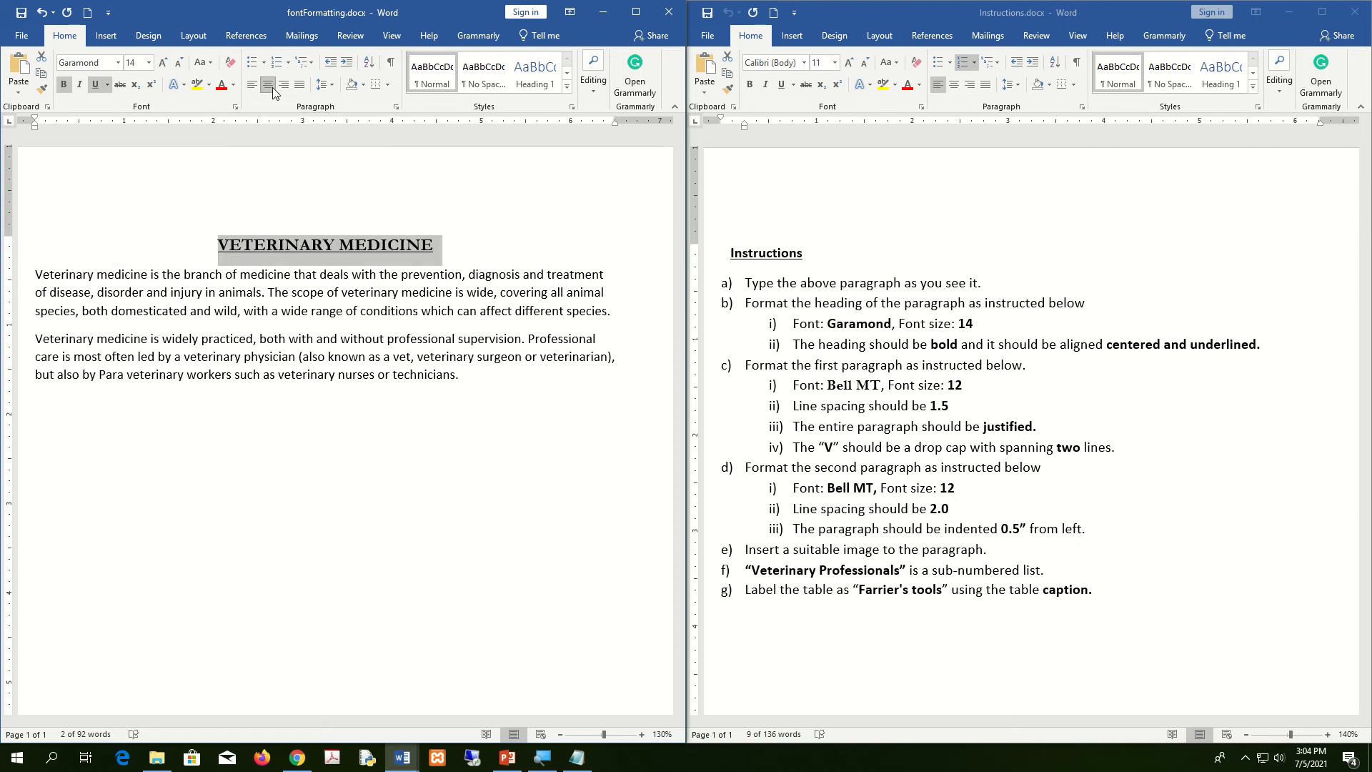
# Set the heading's font color to the standard dark red
pyautogui.click(234, 85)
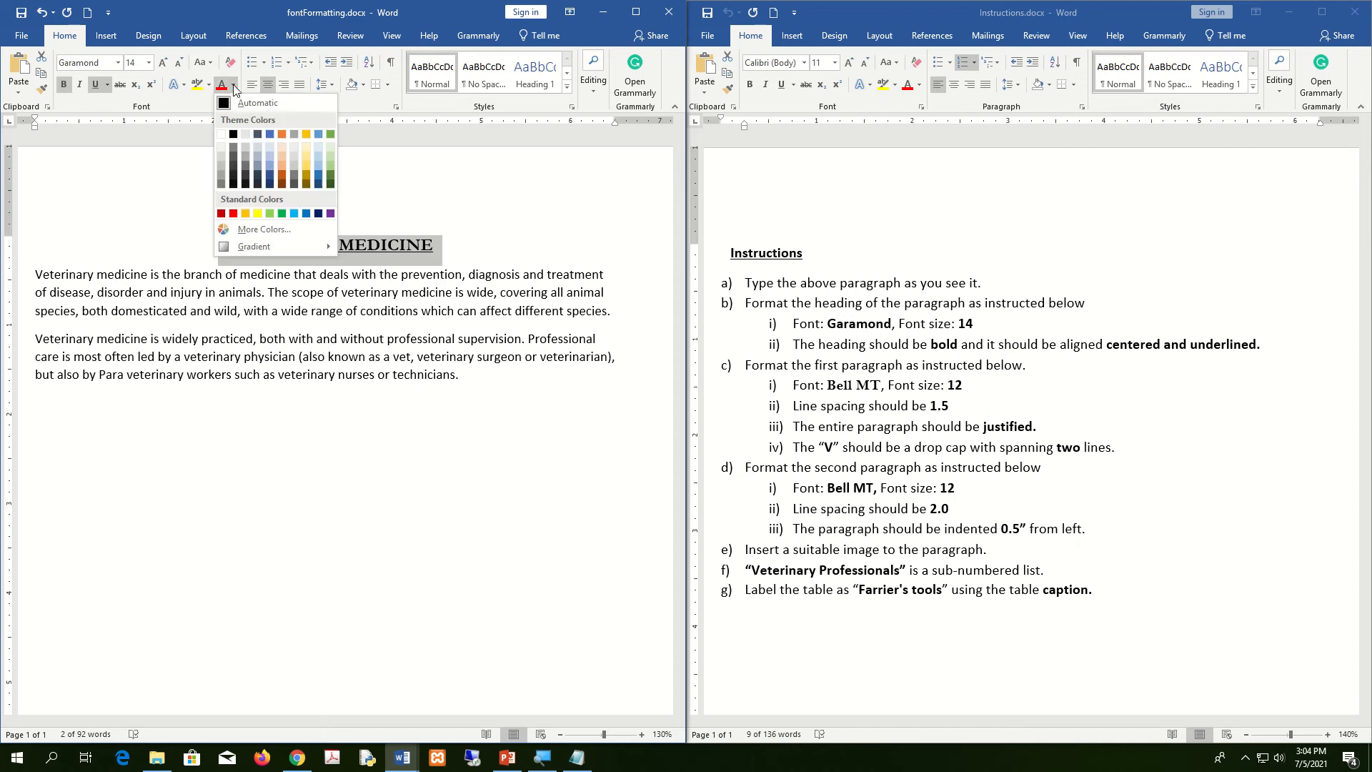
pyautogui.click(222, 213)
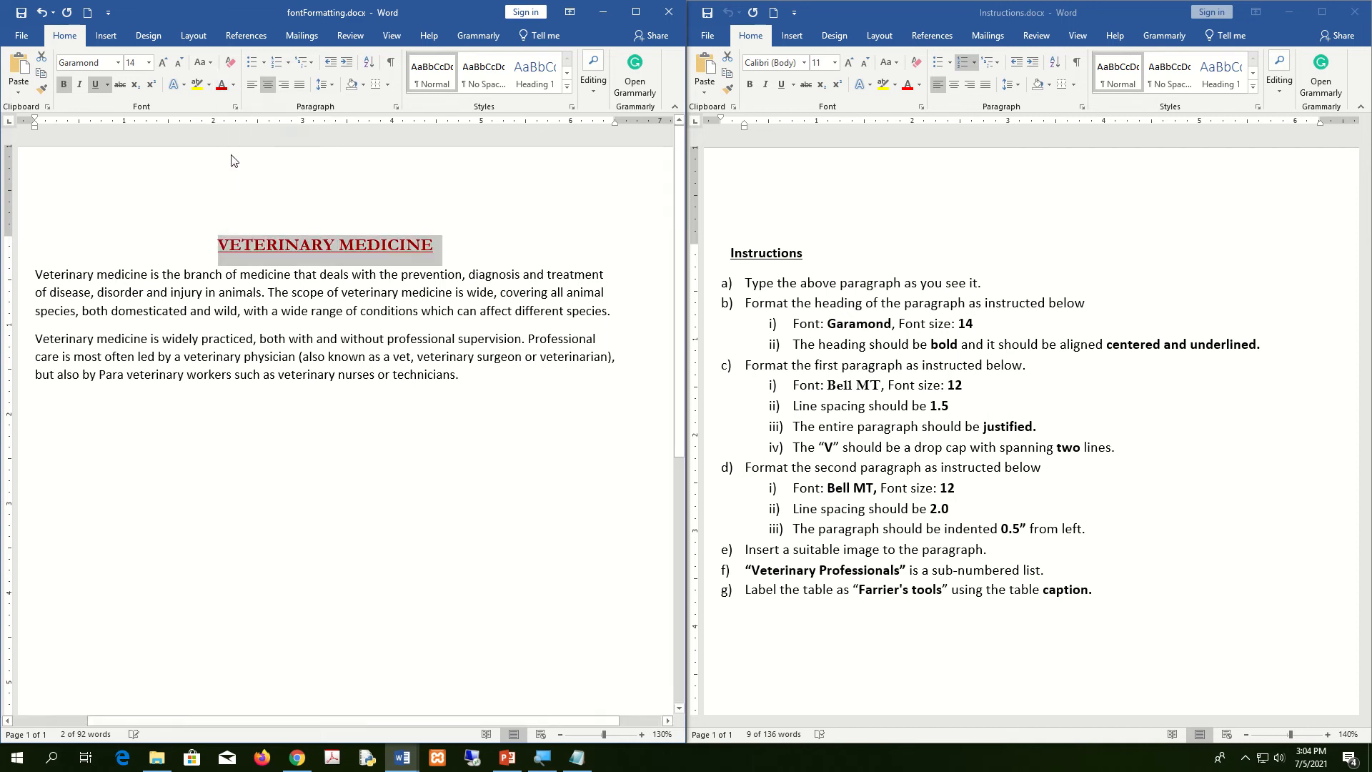
# Examine the RGB values of the heading's font color in the custom color settings without changing the color
pyautogui.click(234, 85)
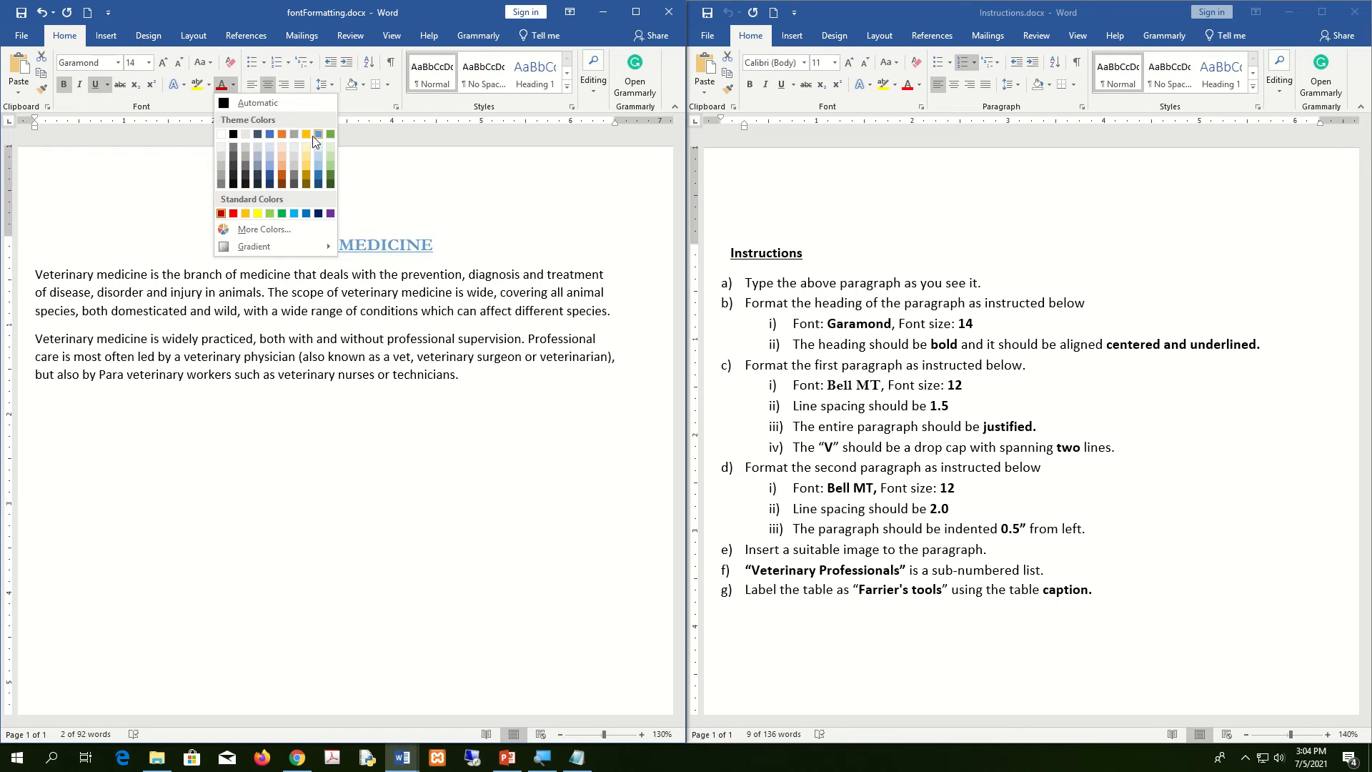
pyautogui.click(259, 229)
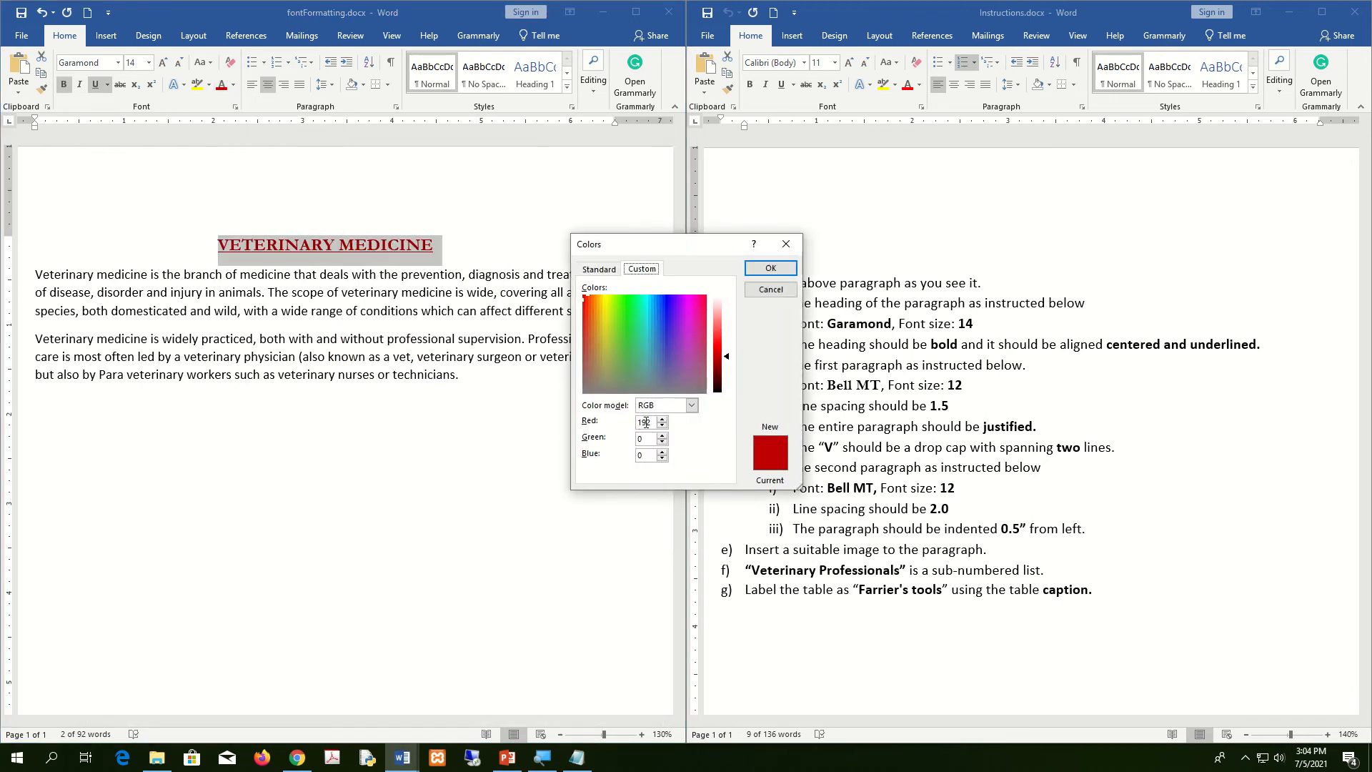
pyautogui.click(767, 269)
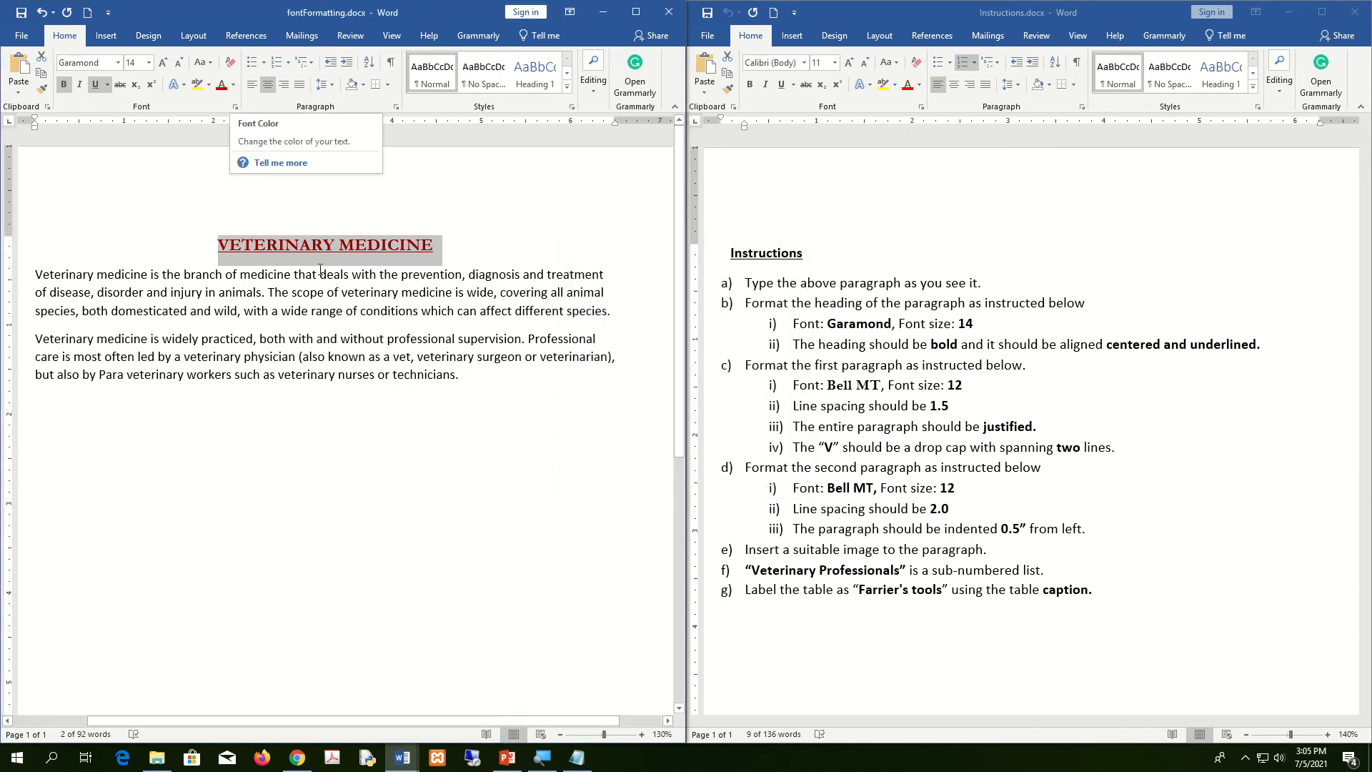
pyautogui.moveTo(451, 247); pyautogui.dragTo(217, 245)
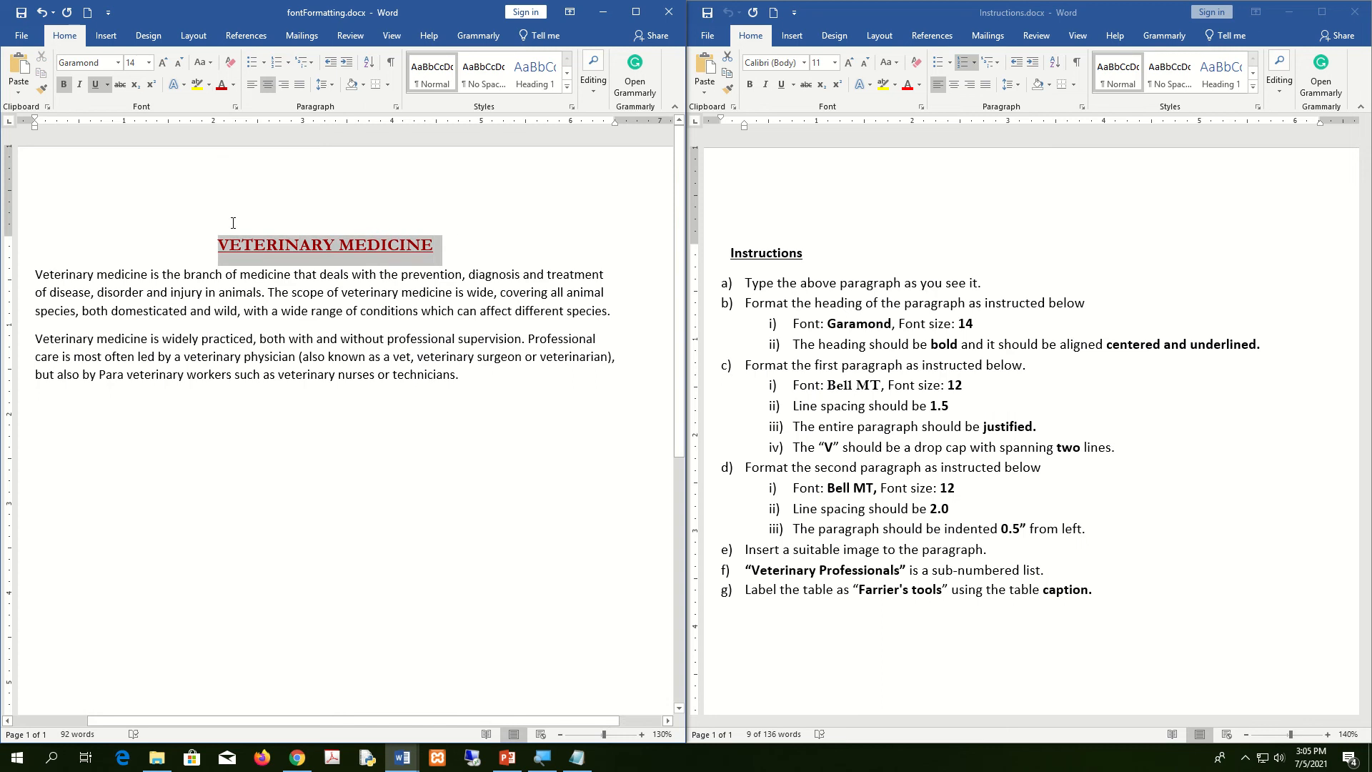
pyautogui.click(390, 339)
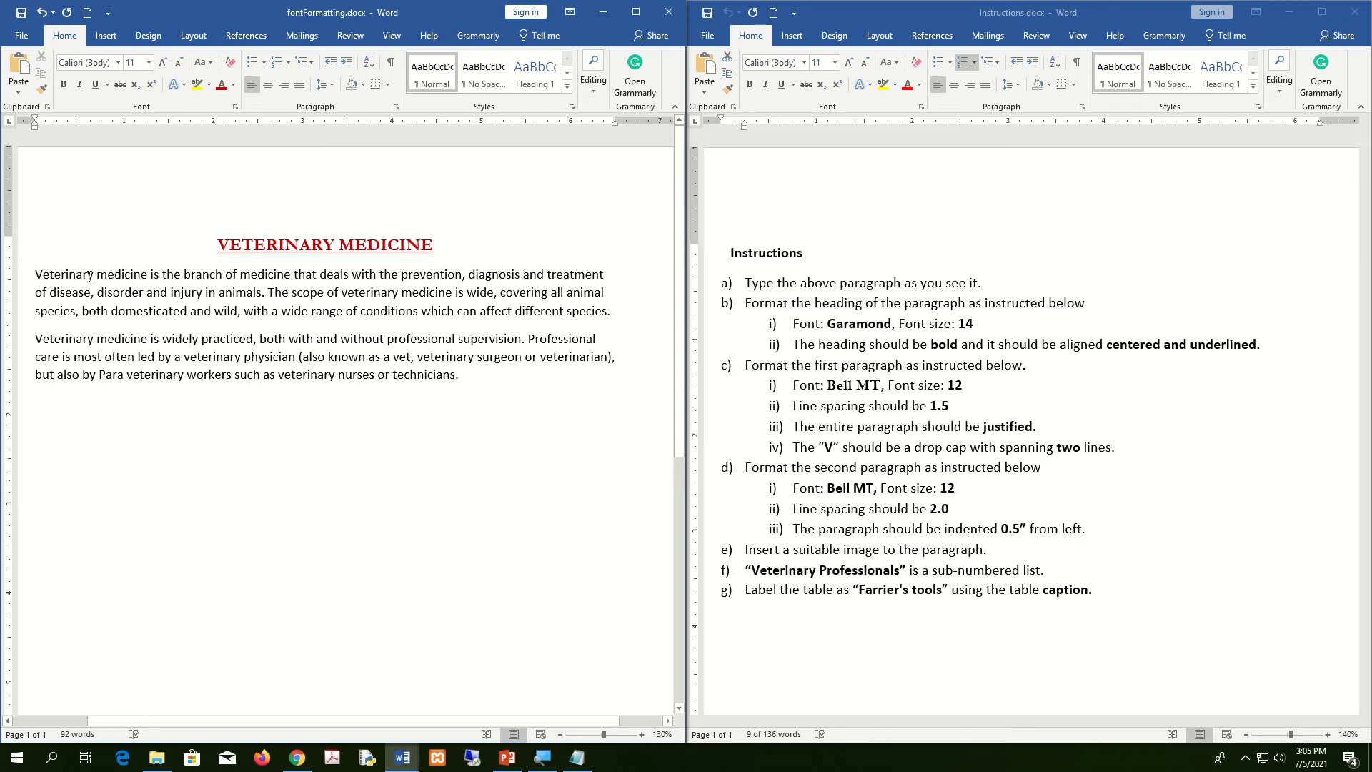
# Justify the first body paragraph and set its line spacing to 1.5
pyautogui.doubleClick(19, 318)
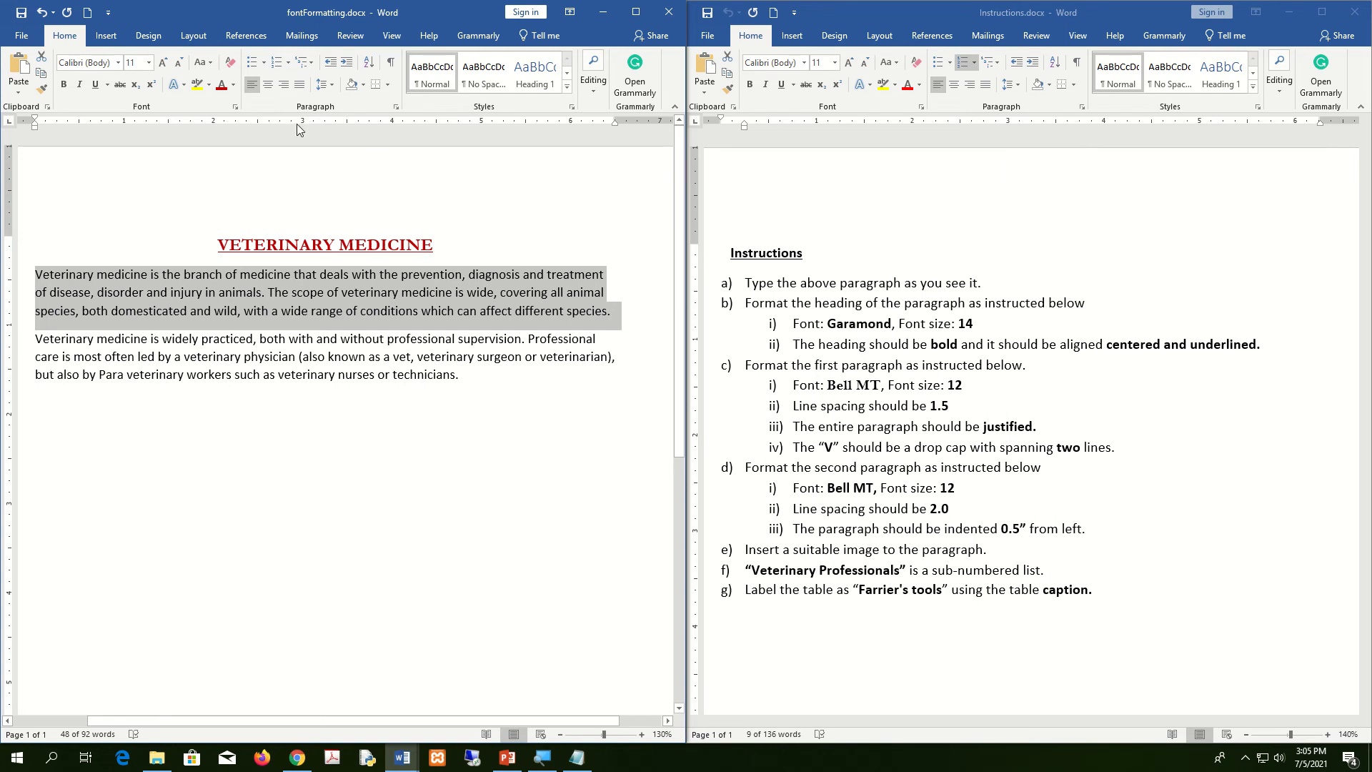
pyautogui.click(300, 92)
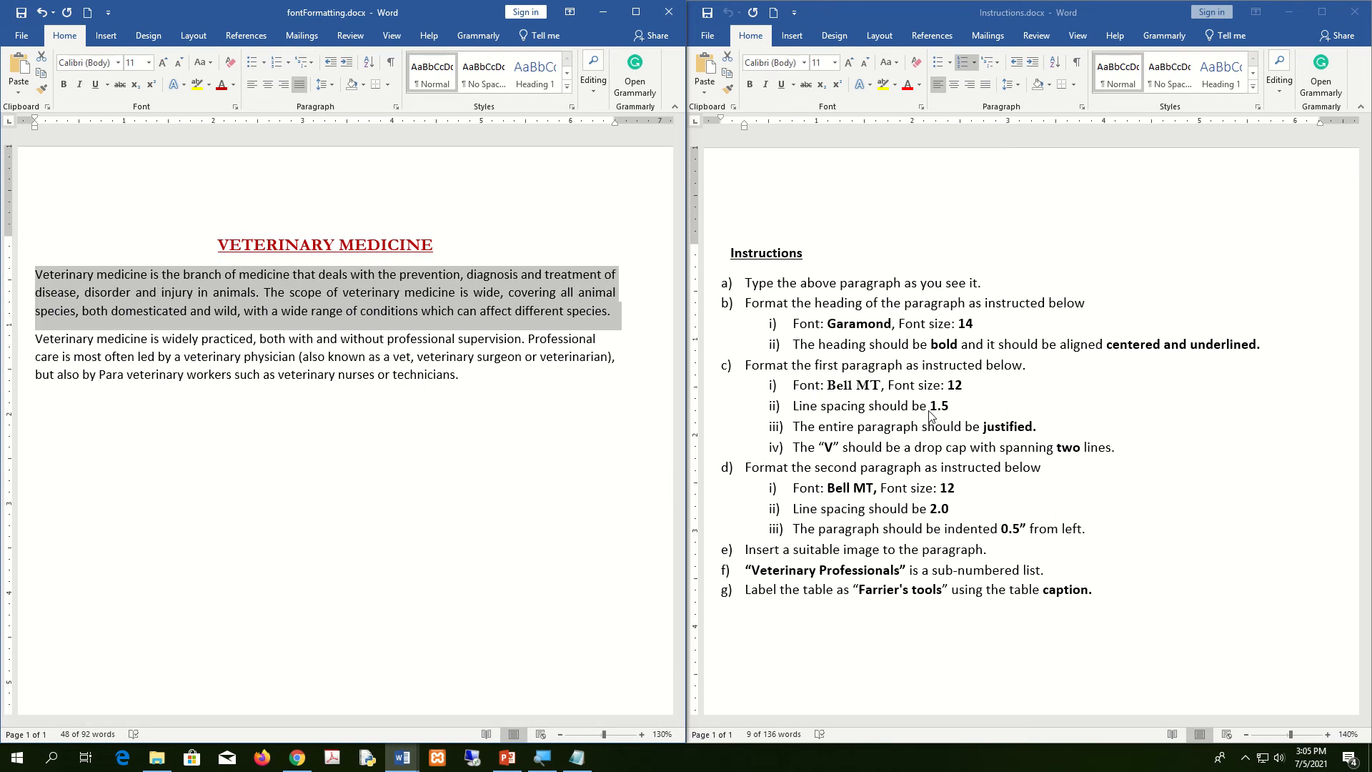
pyautogui.click(336, 89)
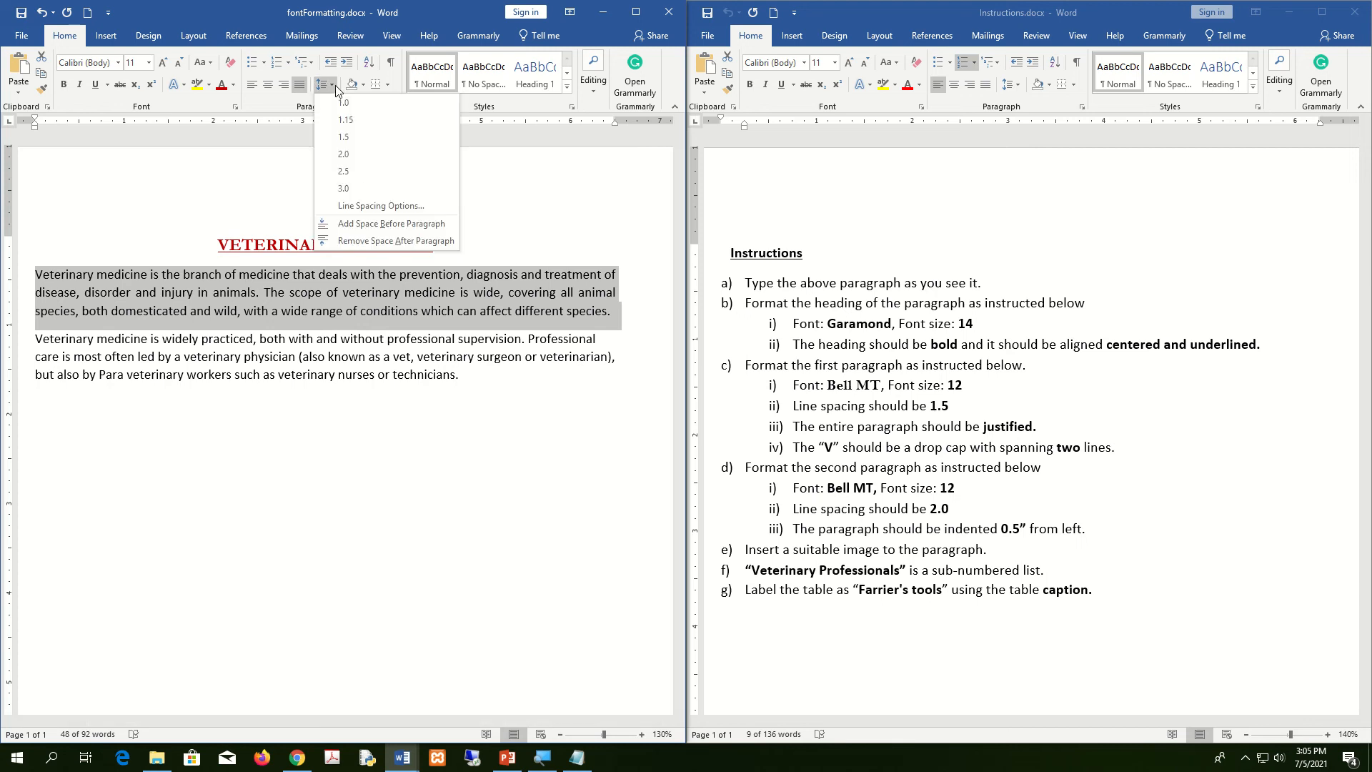
pyautogui.click(343, 136)
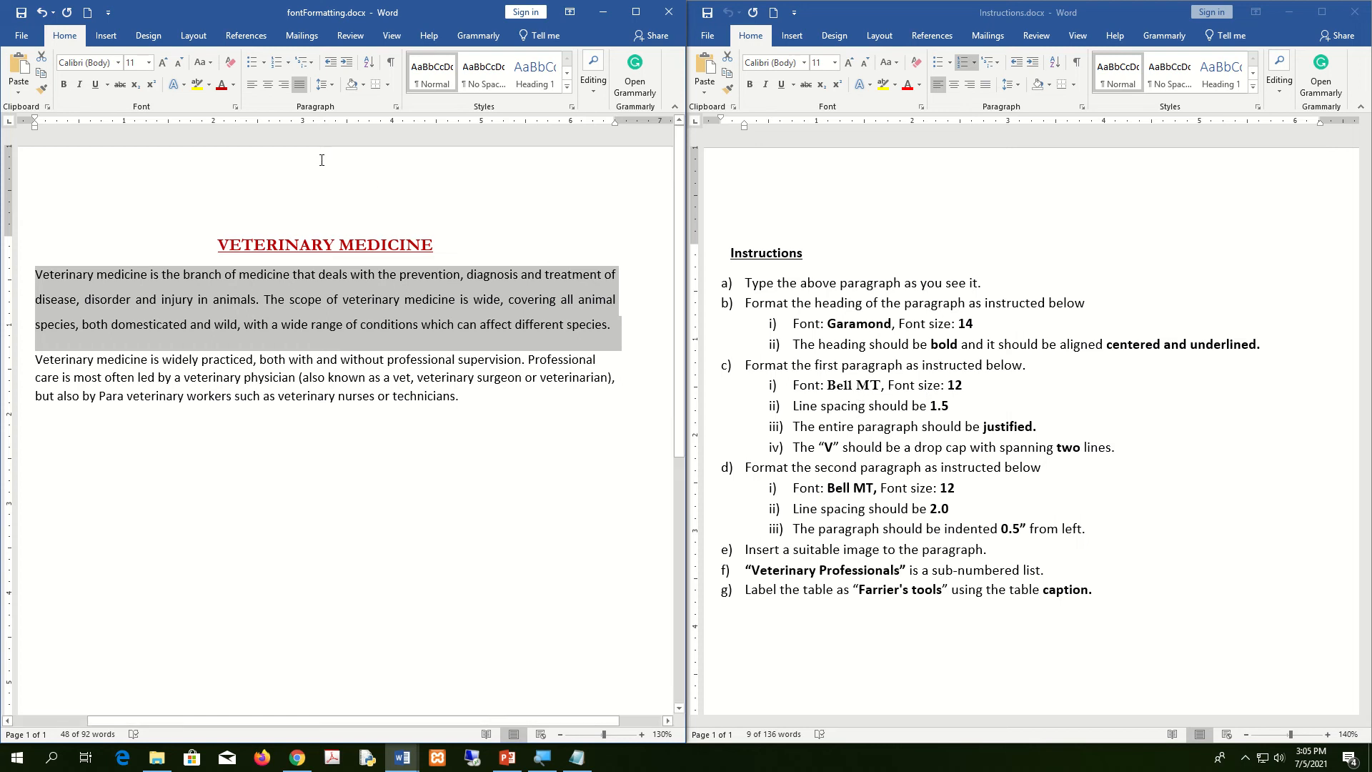
# Set the first body paragraph's font to Bell MT and its font size to 12
pyautogui.click(118, 63)
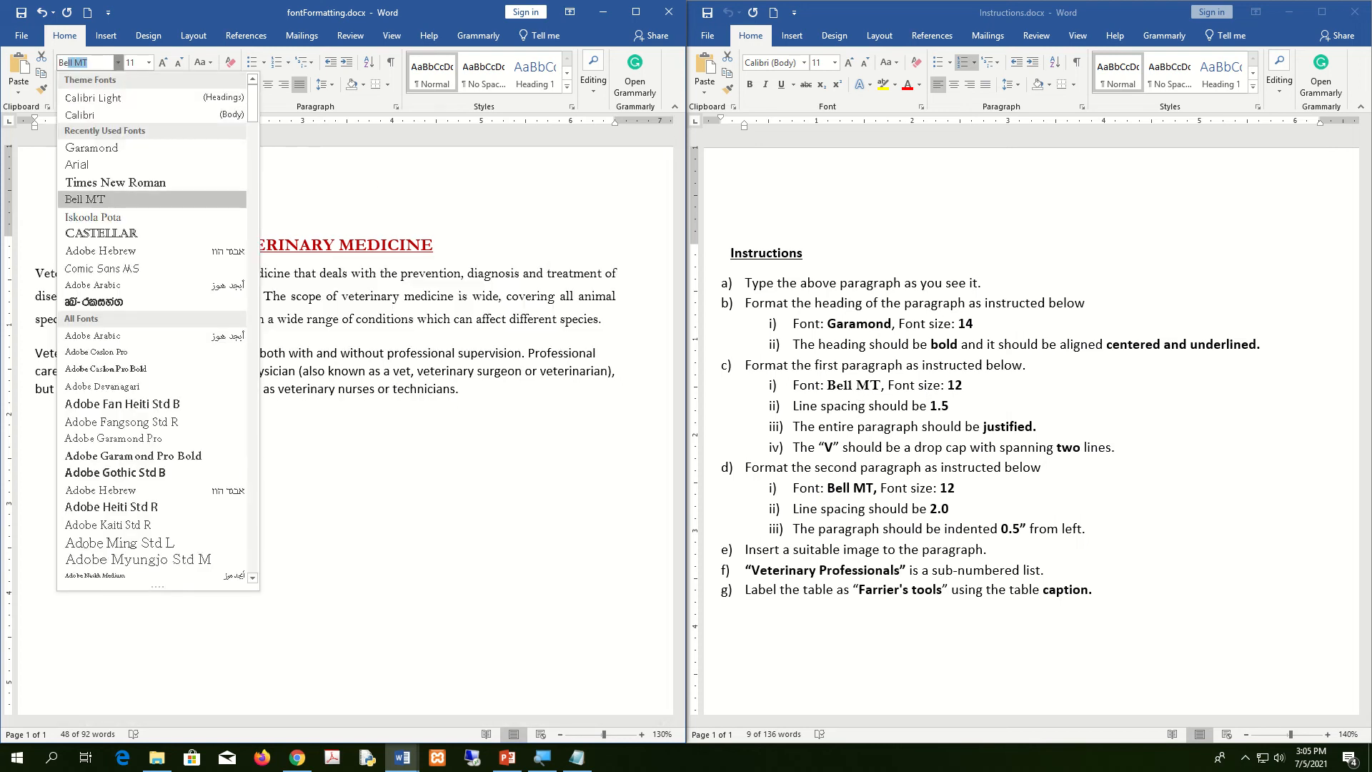
pyautogui.click(97, 200)
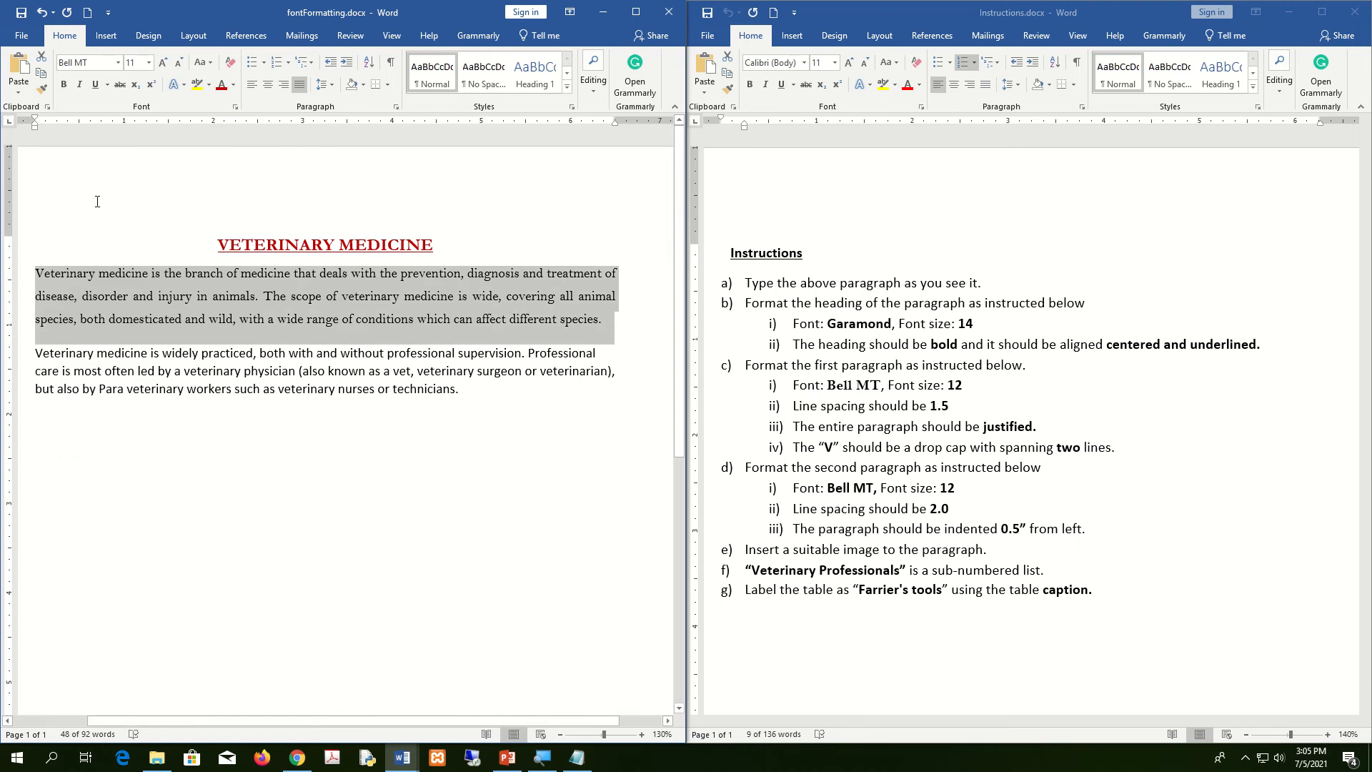
pyautogui.click(163, 63)
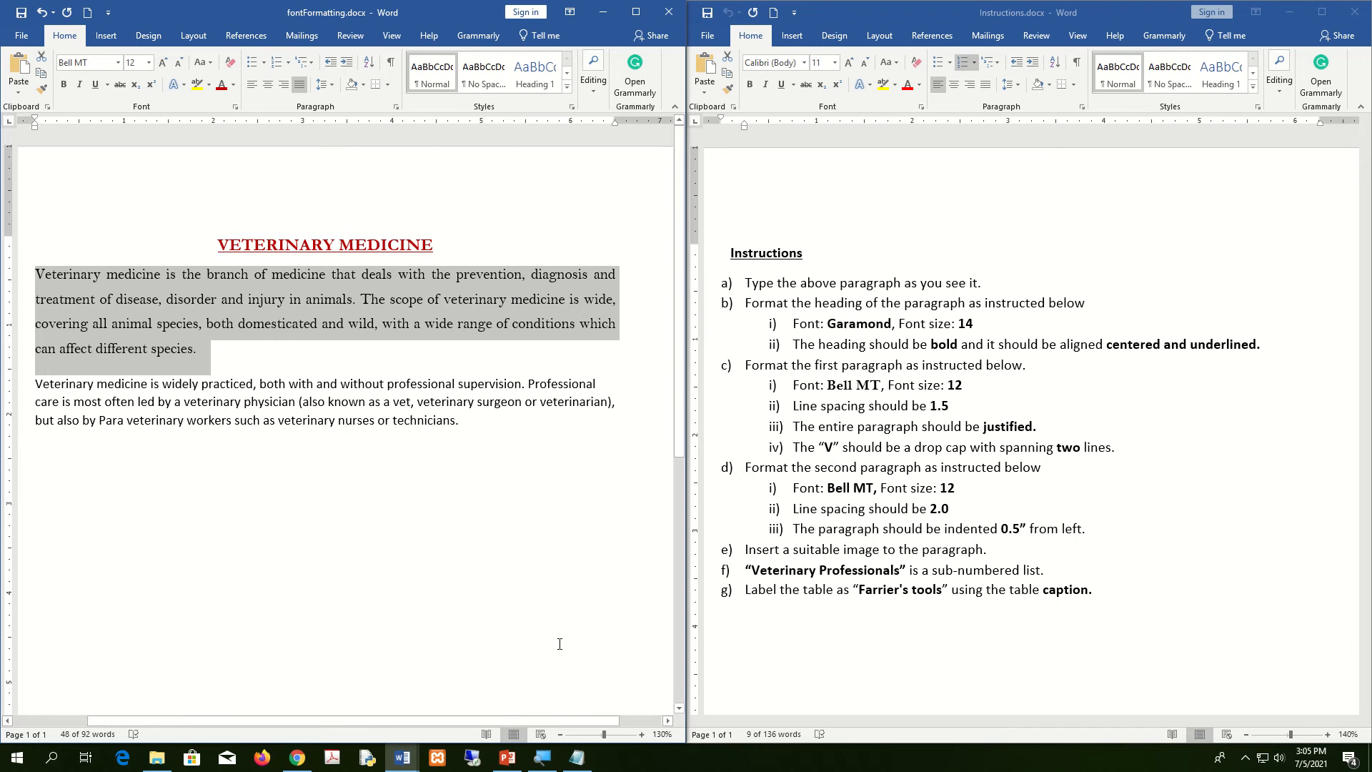
# Check the drop cap in the reference document MS_WORD_Paper.docx, leaving it minimized after viewing
pyautogui.moveTo(401, 756)
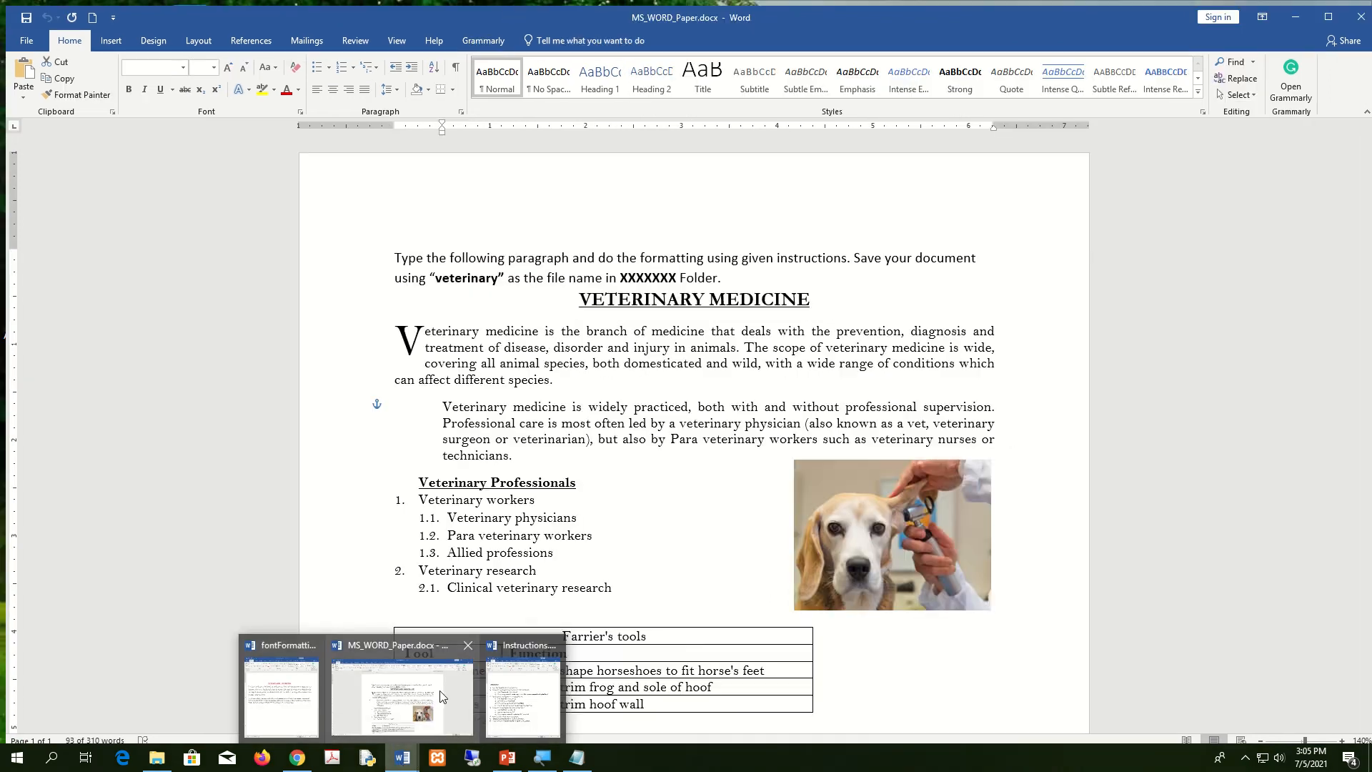
pyautogui.click(441, 697)
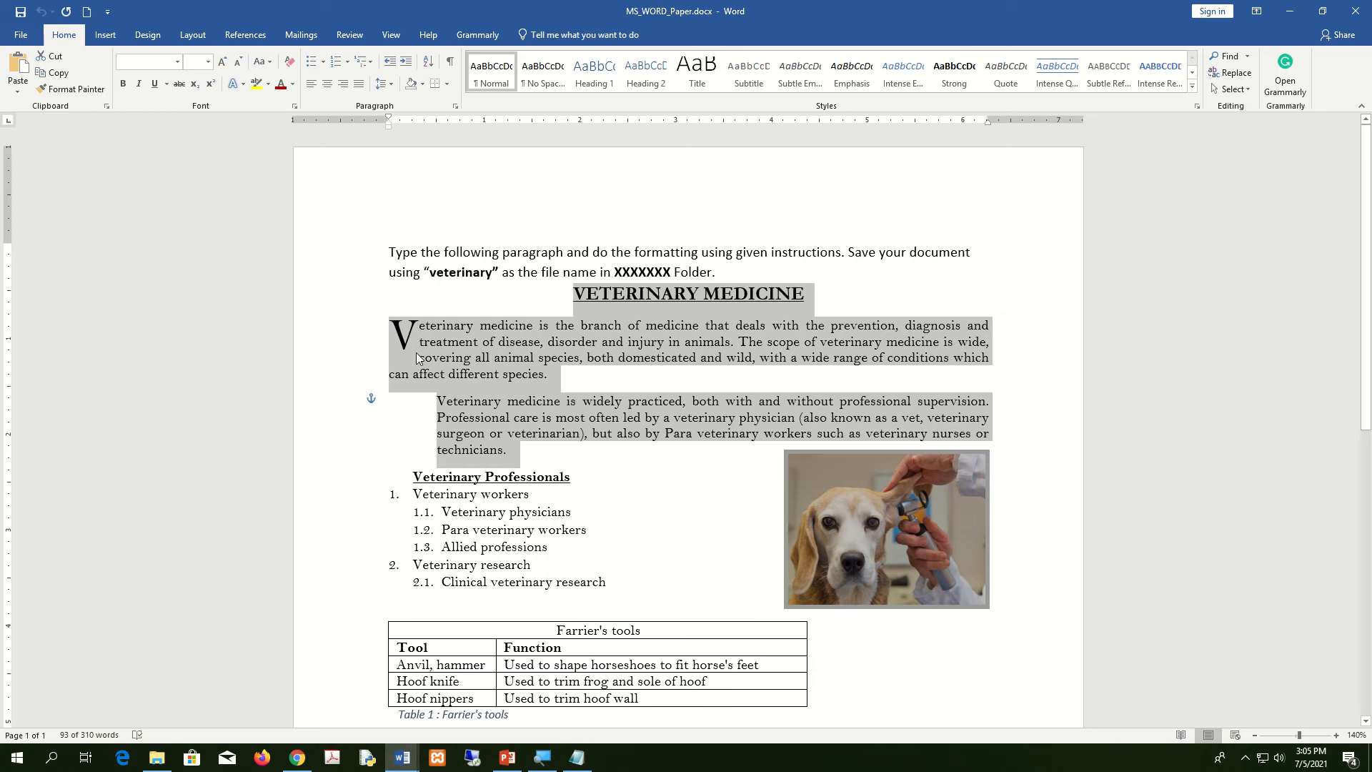
pyautogui.click(1290, 11)
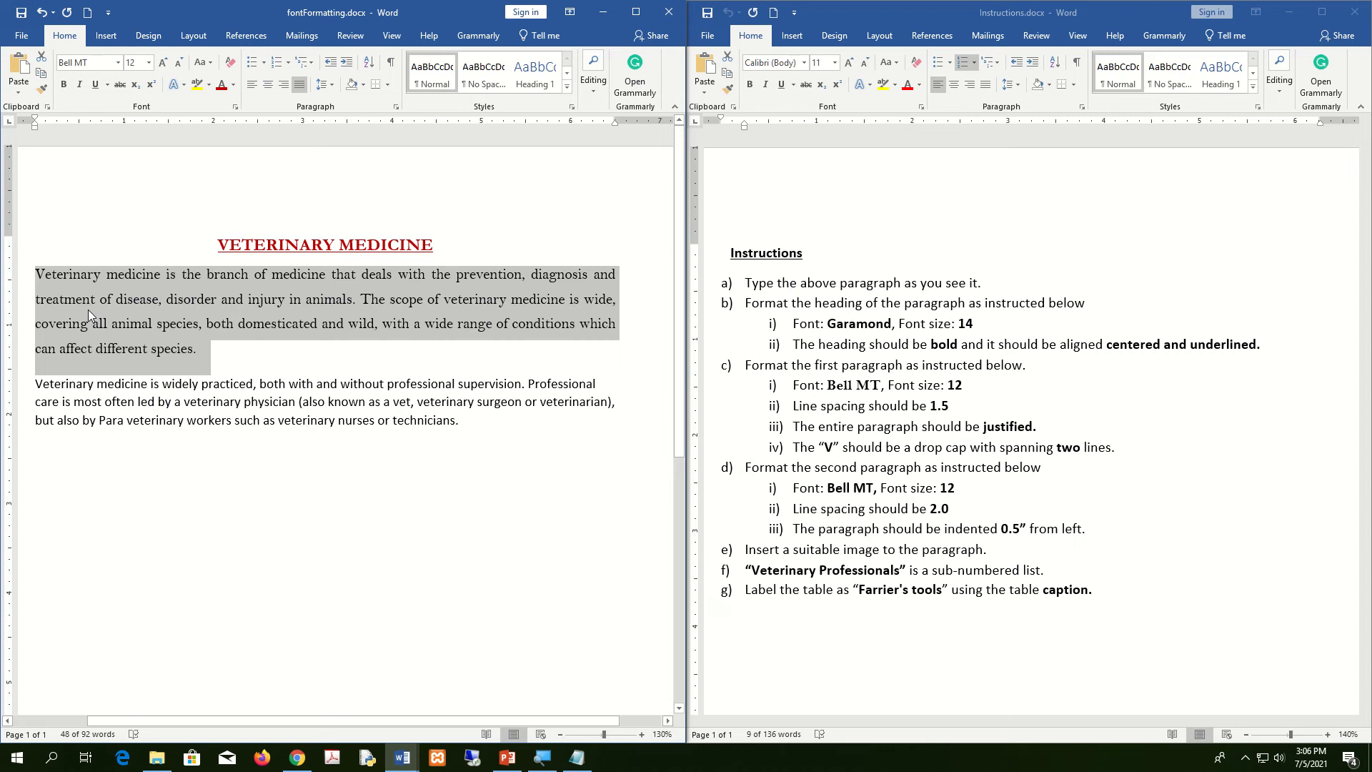
# Add a drop cap in the Dropped position to the "V" that begins the first body paragraph
pyautogui.click(93, 36)
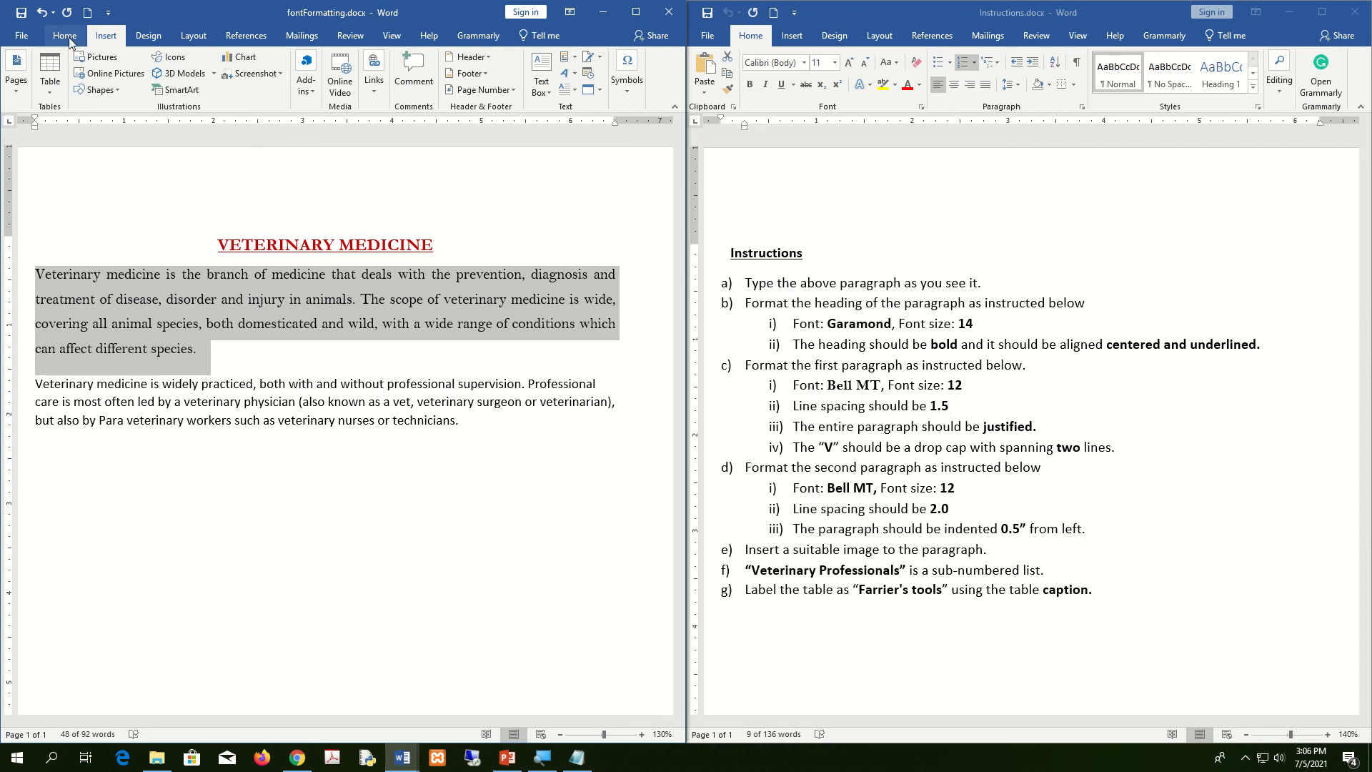
pyautogui.click(67, 39)
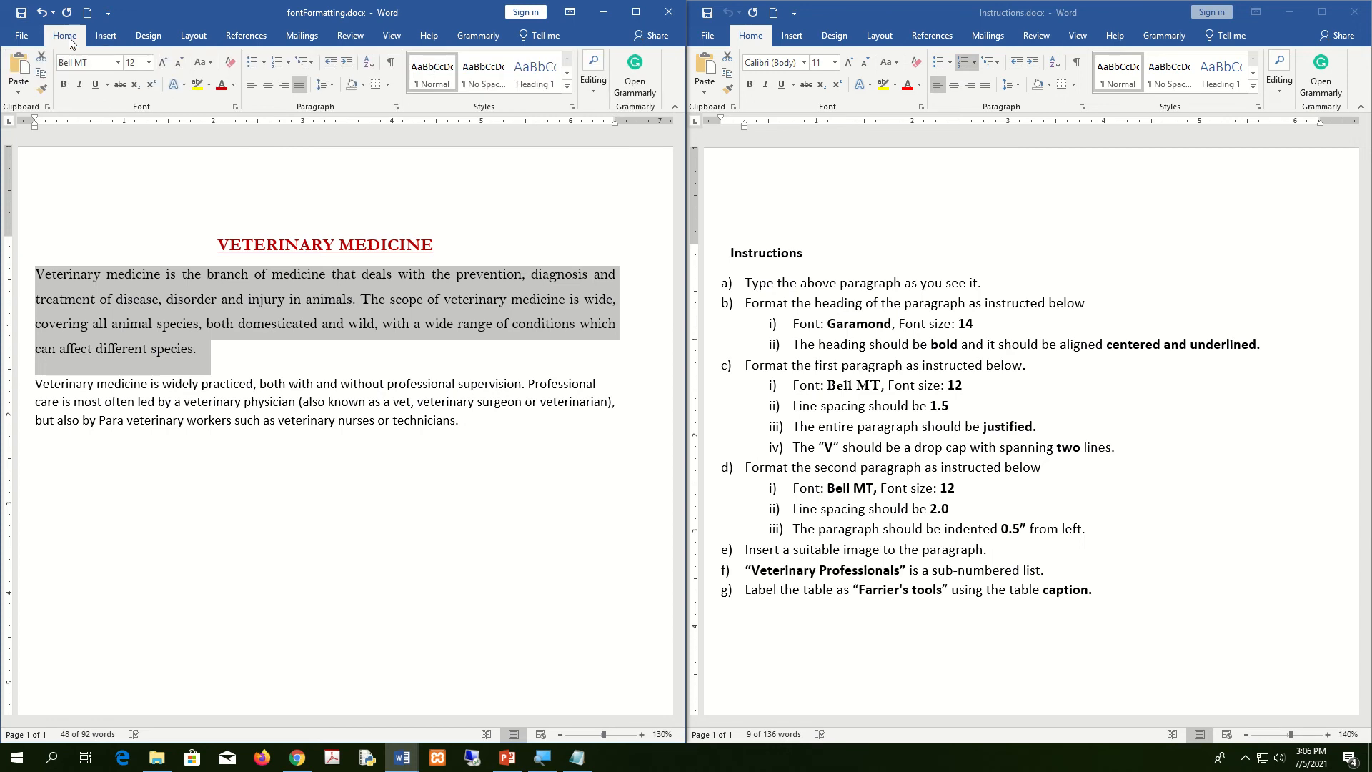
pyautogui.click(107, 37)
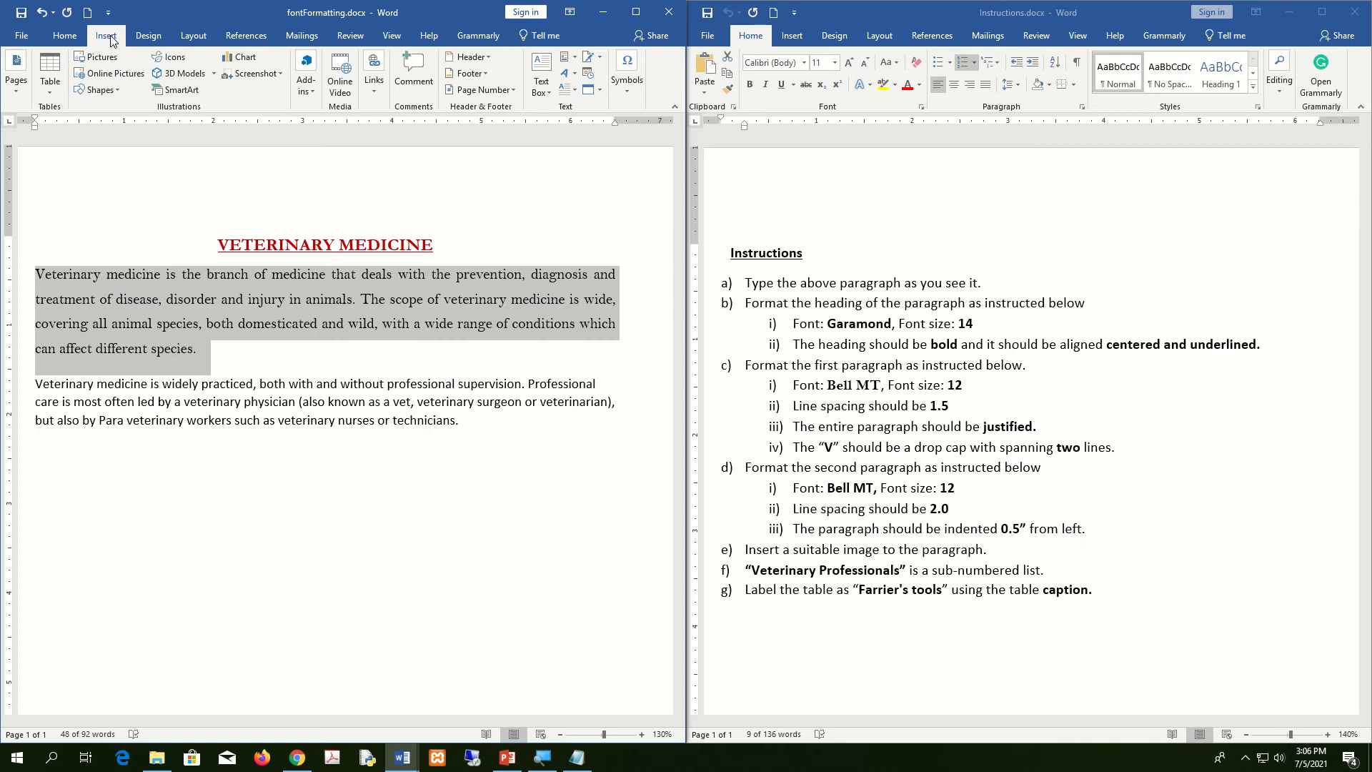
pyautogui.click(576, 90)
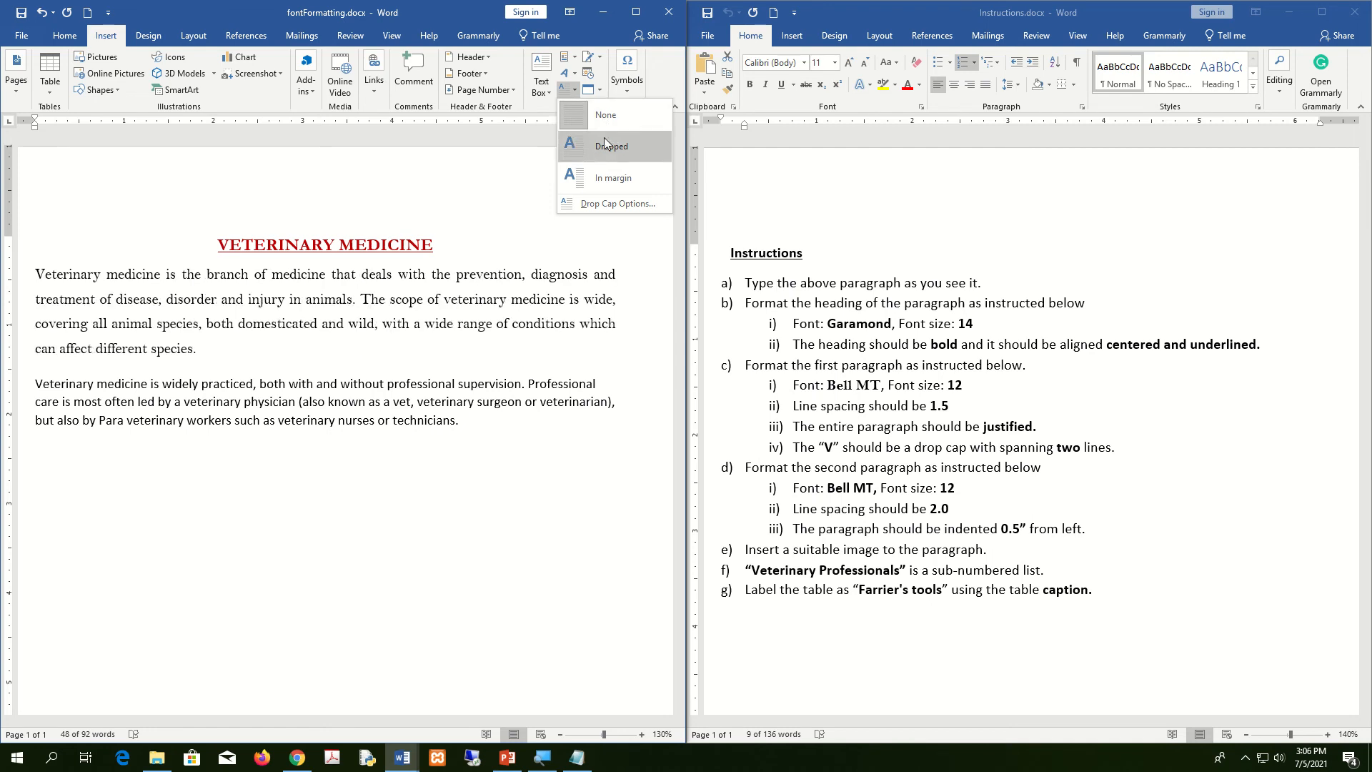
pyautogui.click(643, 148)
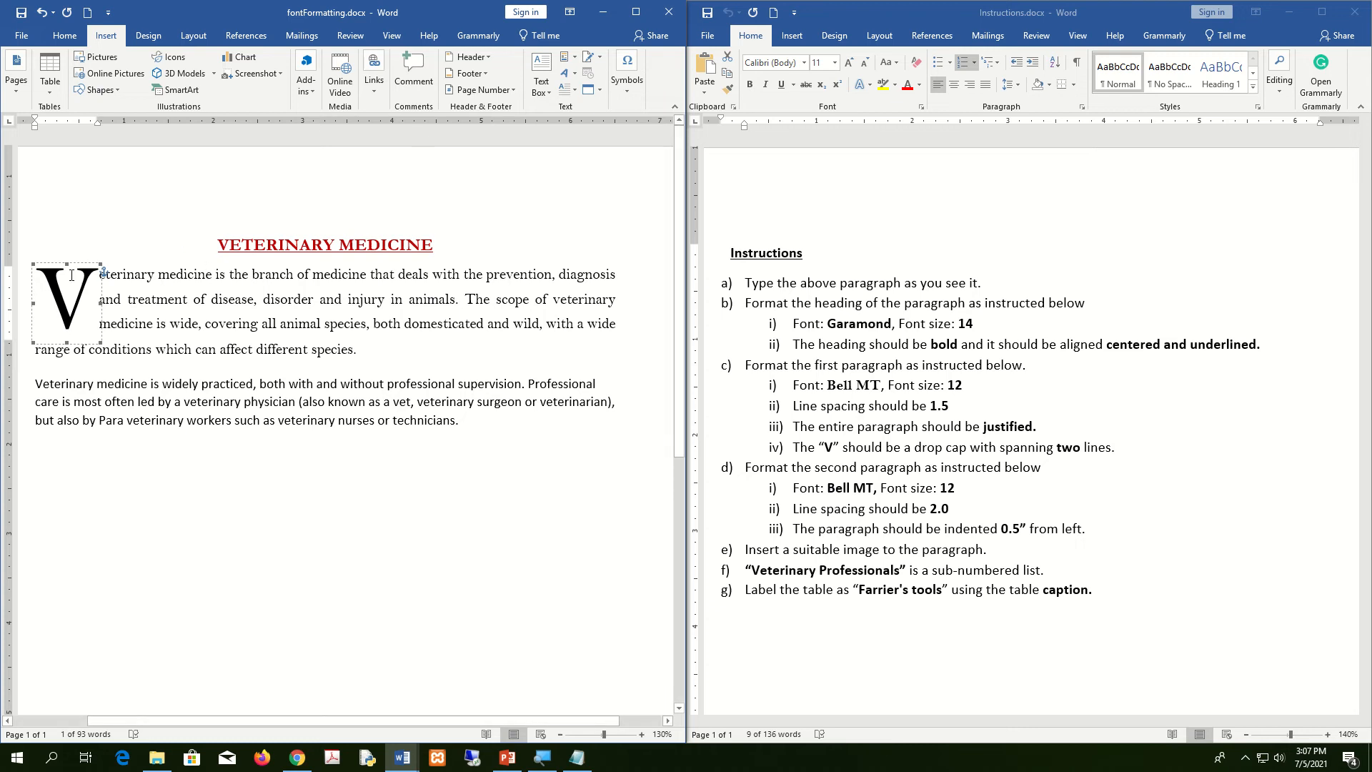
# Set the drop cap "V" of the first paragraph to span 2 lines
pyautogui.click(569, 89)
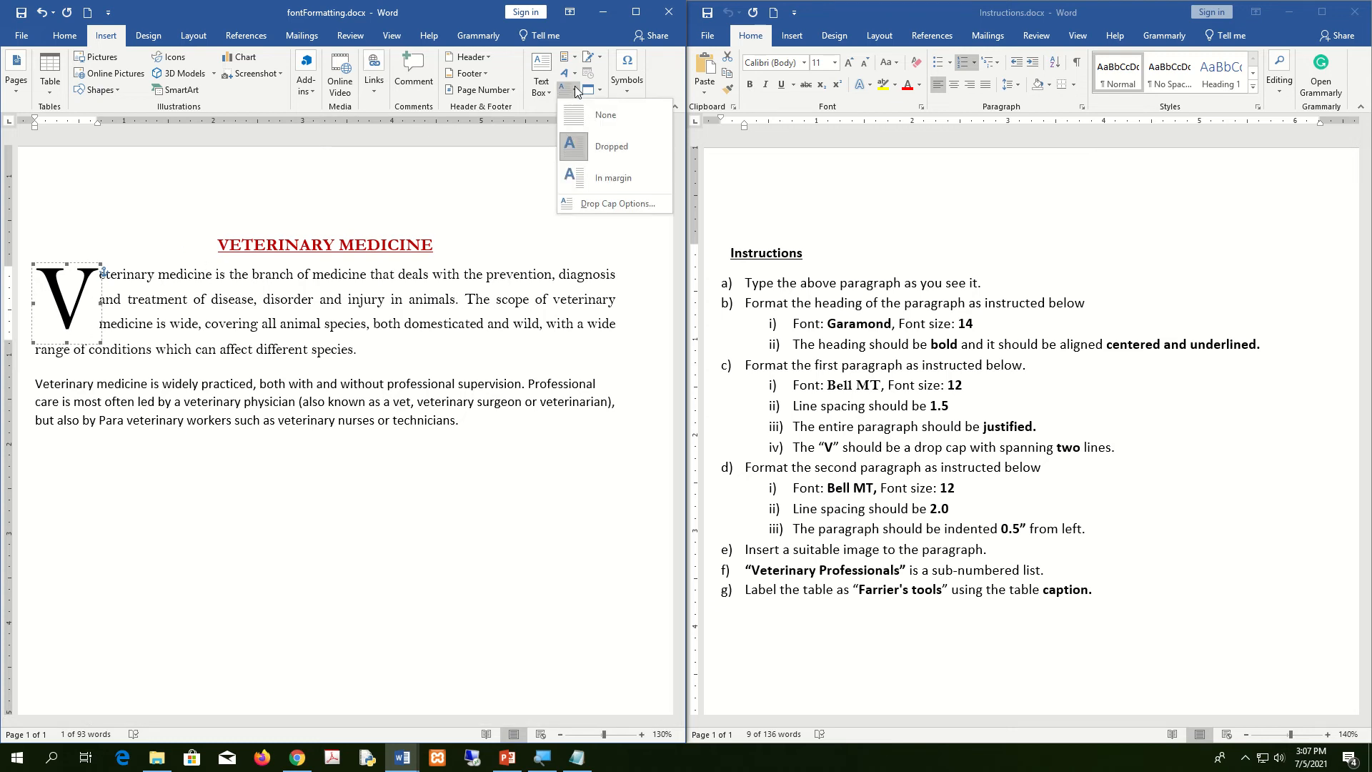
pyautogui.click(600, 206)
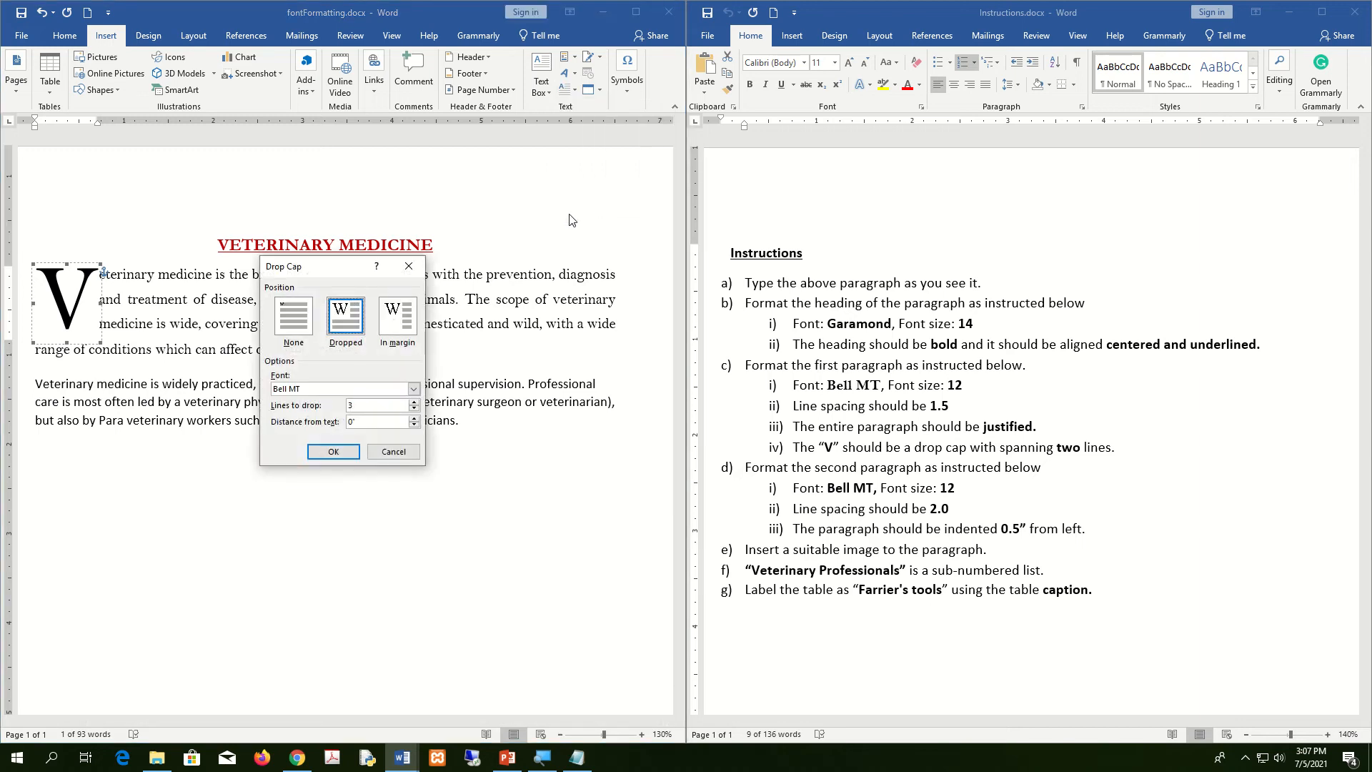
pyautogui.moveTo(327, 268); pyautogui.dragTo(667, 161)
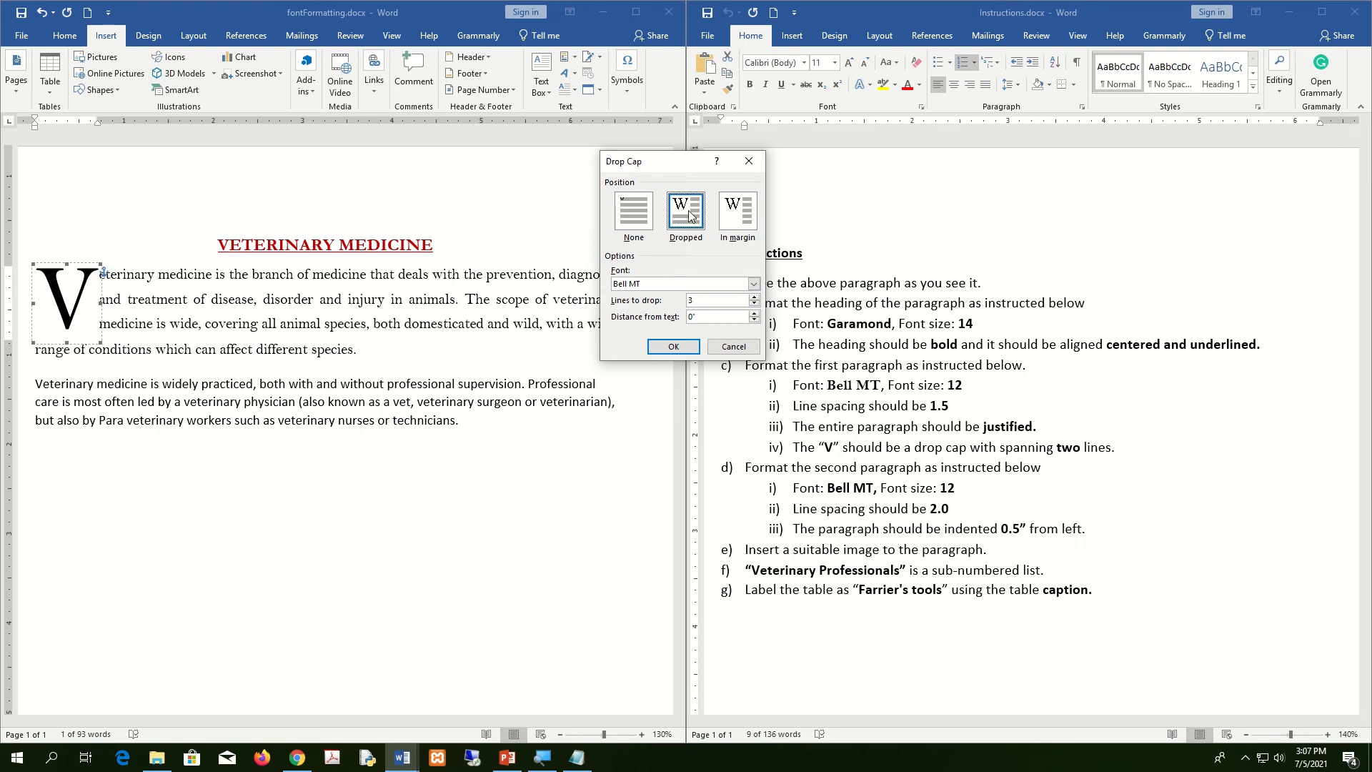
pyautogui.click(753, 284)
pyautogui.click(727, 301)
pyautogui.click(754, 308)
pyautogui.click(669, 347)
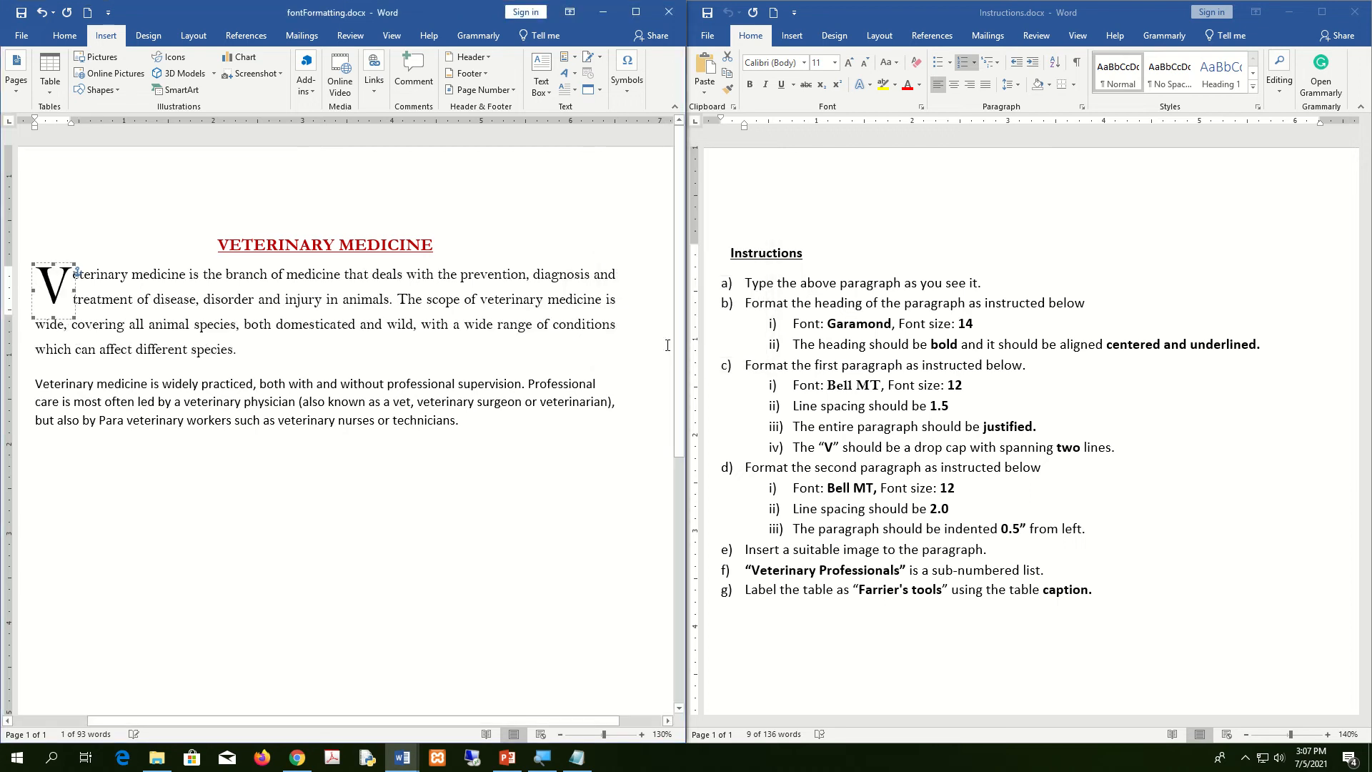
pyautogui.click(343, 351)
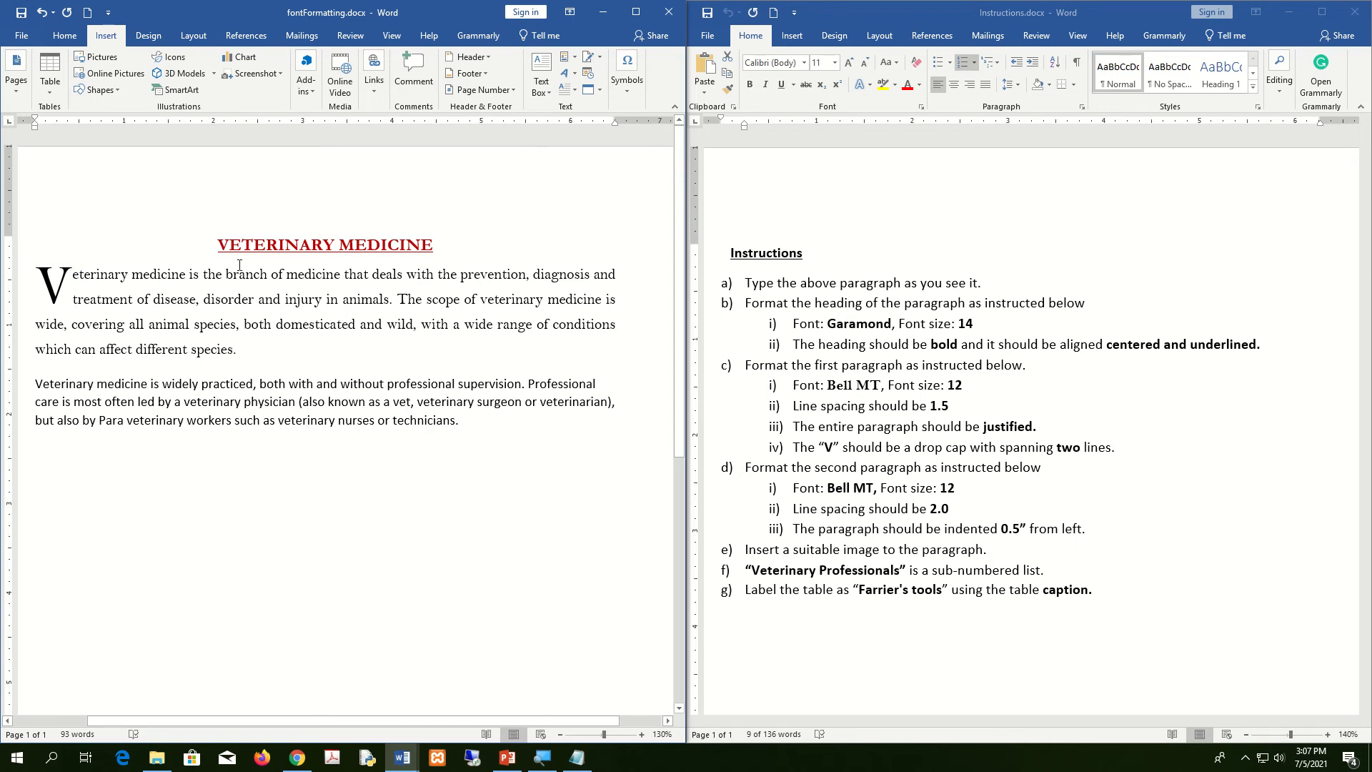
# Format the second body paragraph in Bell MT, size 12, with line spacing 2.0
pyautogui.moveTo(249, 350); pyautogui.dragTo(71, 273)
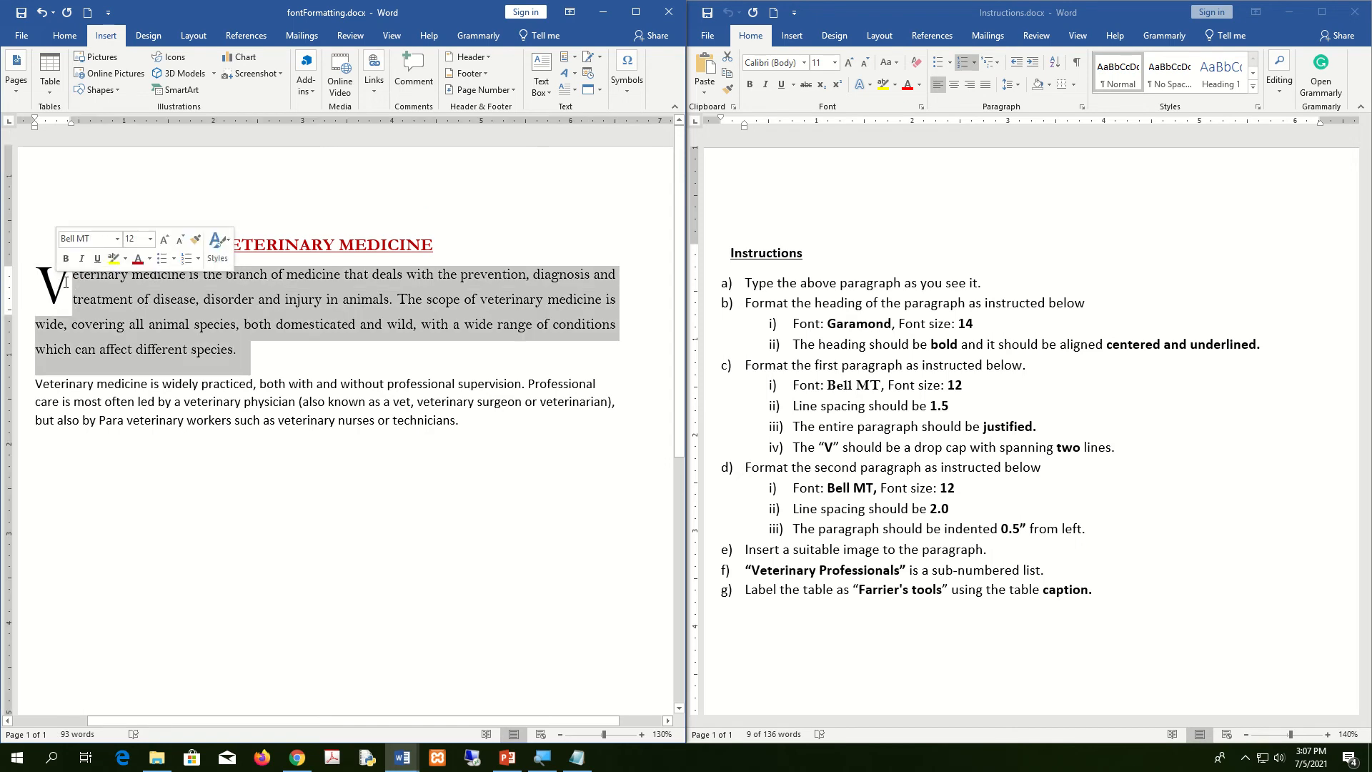
pyautogui.moveTo(466, 421); pyautogui.dragTo(46, 383)
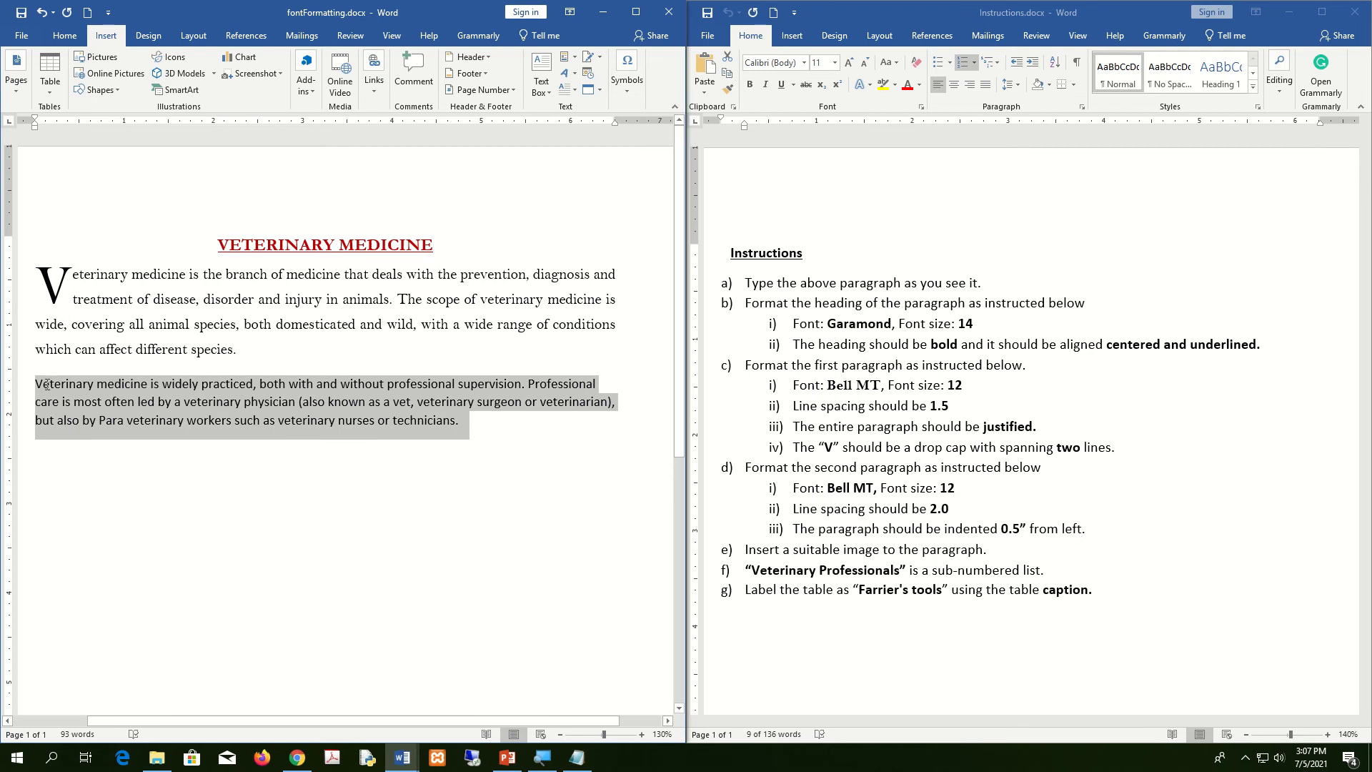
pyautogui.click(65, 35)
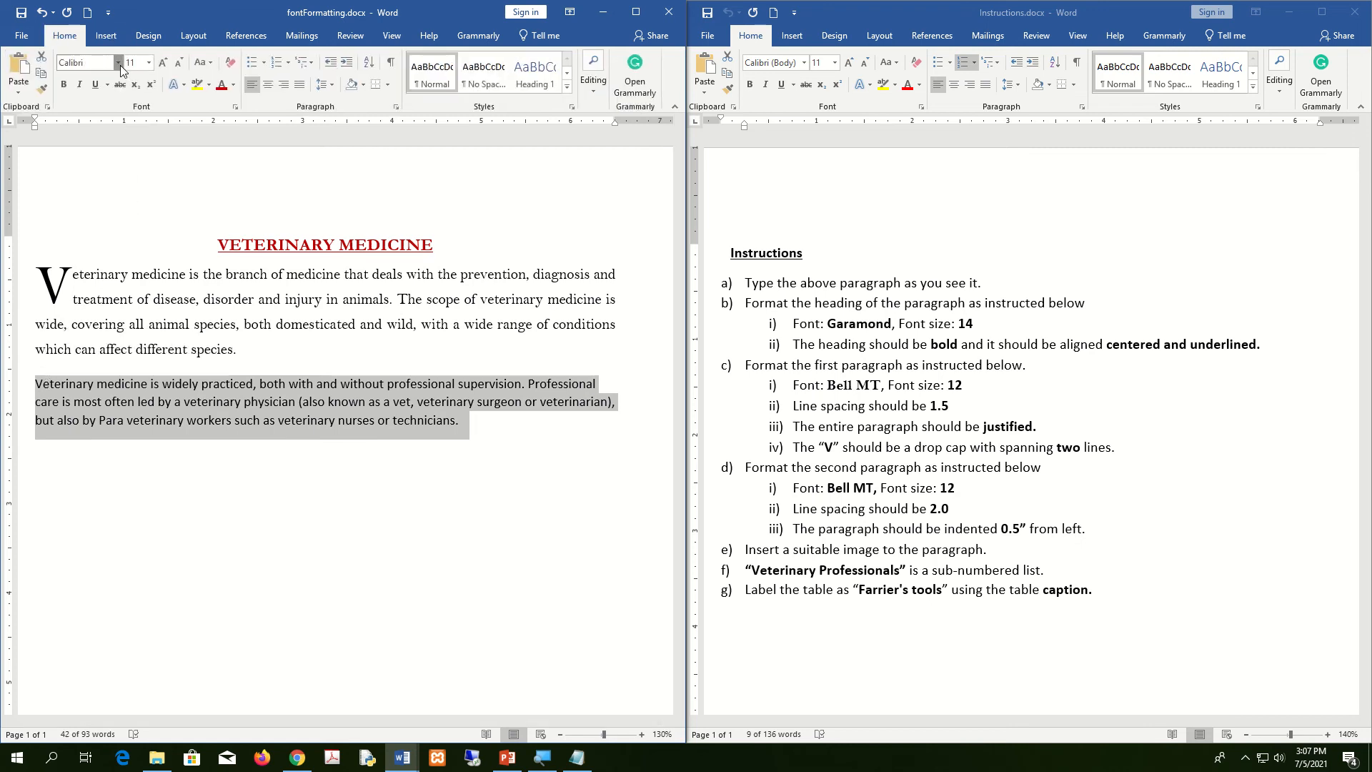
pyautogui.click(119, 64)
pyautogui.write('Bell MT')
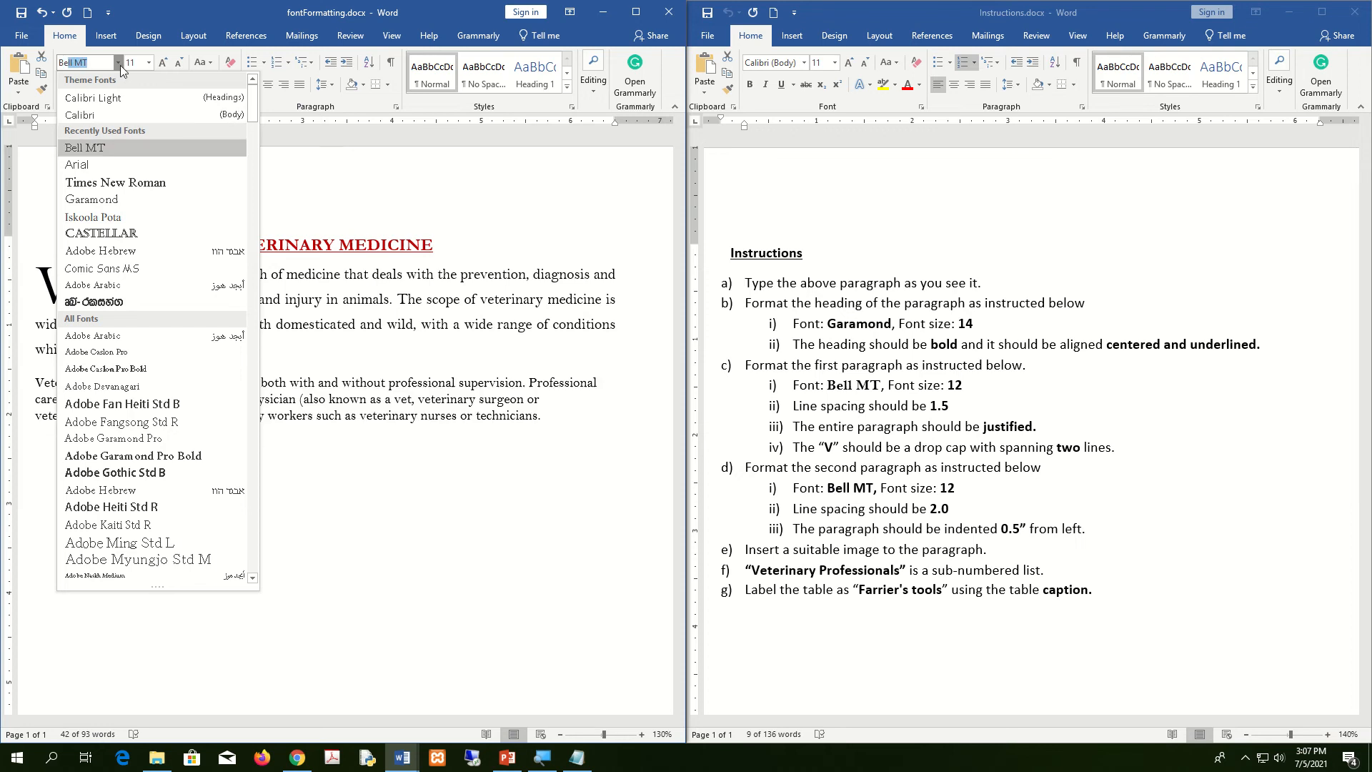
pyautogui.click(118, 146)
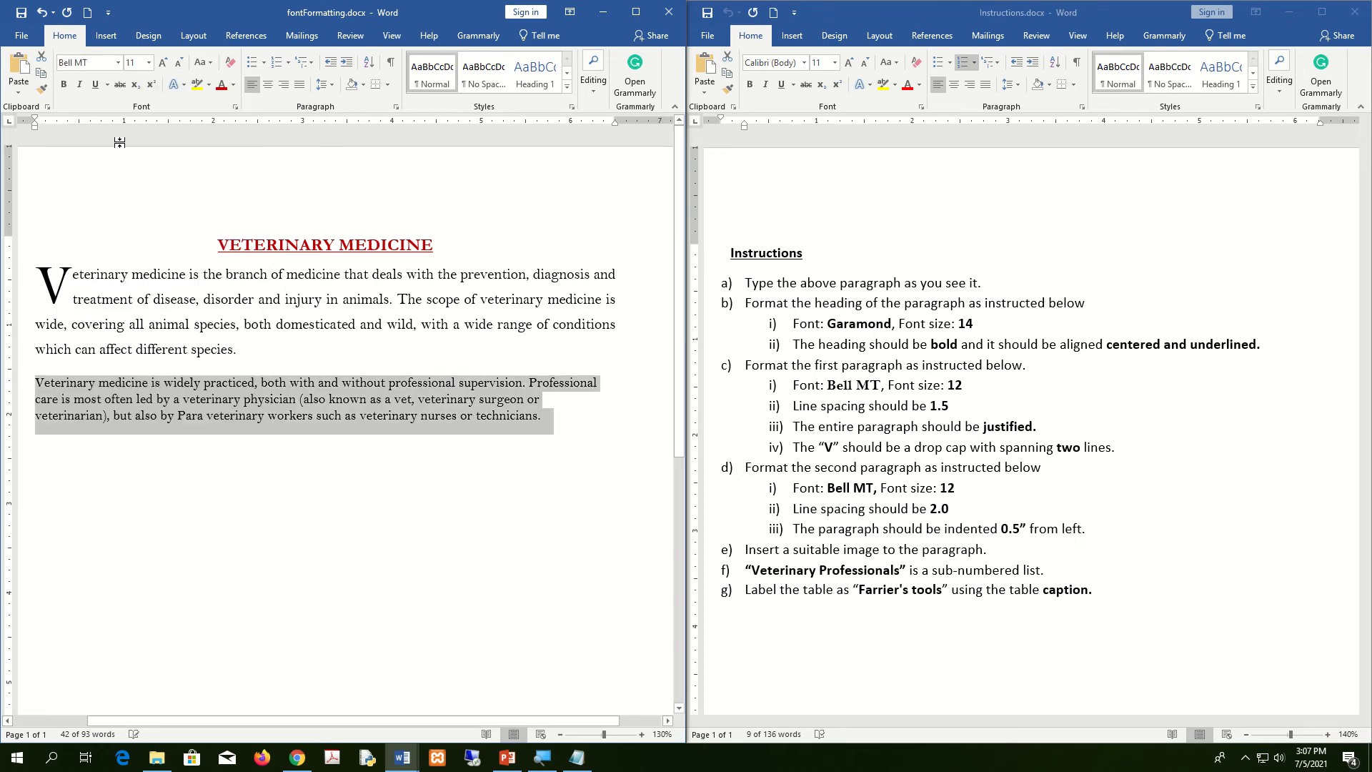
pyautogui.click(163, 63)
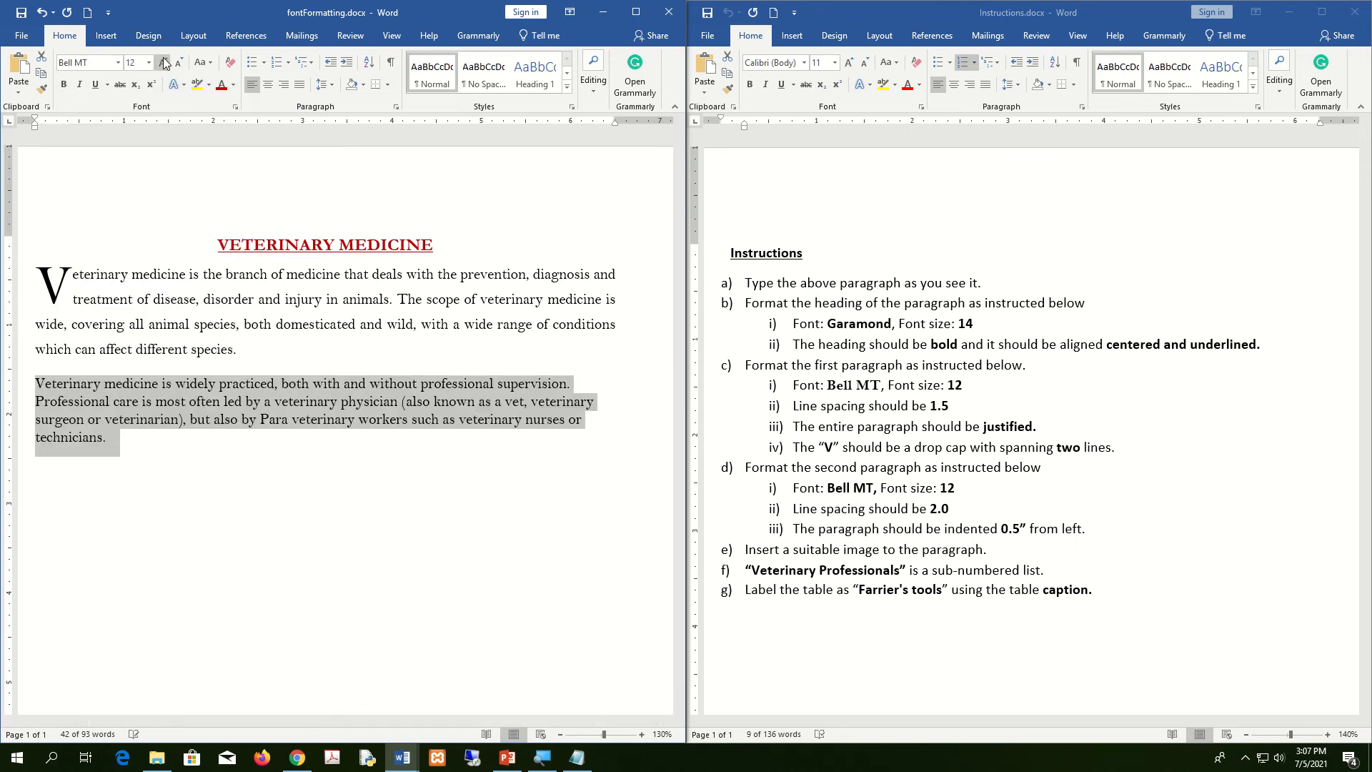
pyautogui.click(329, 84)
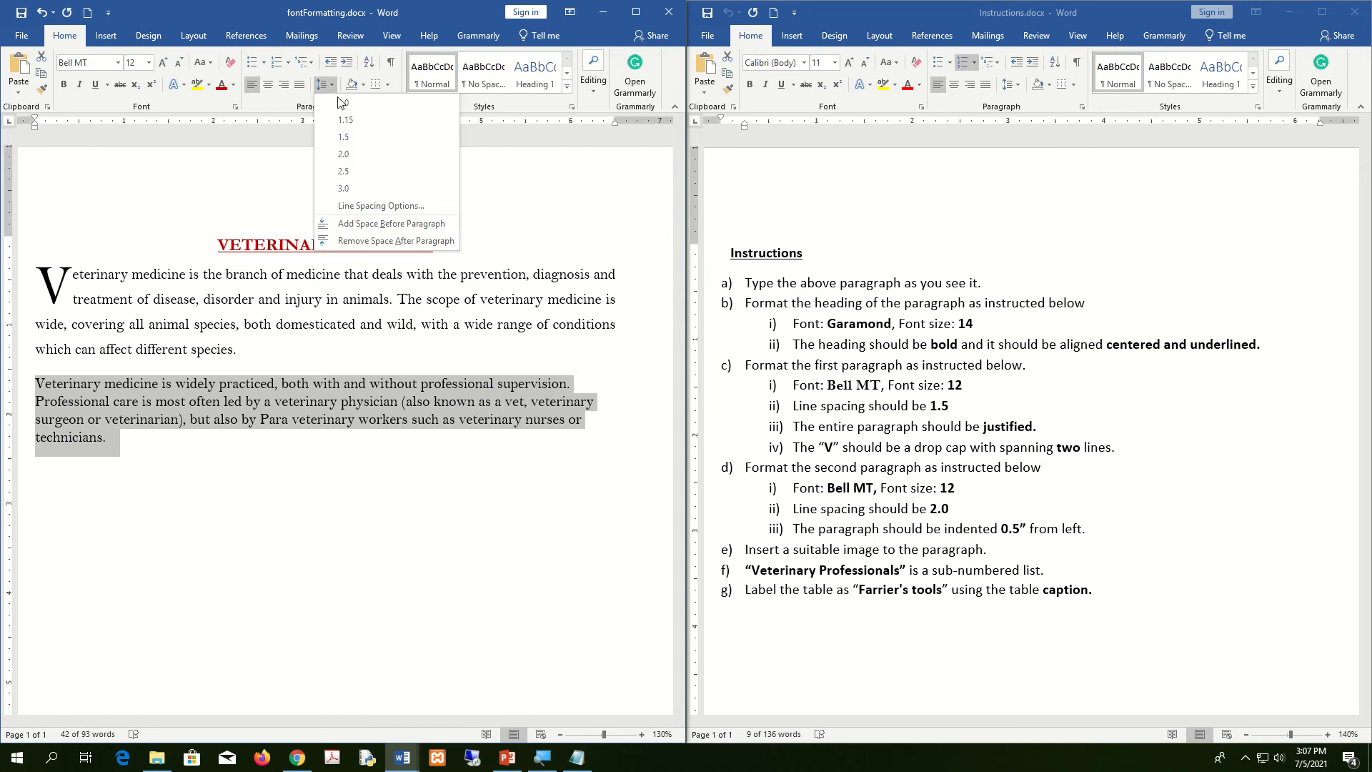
pyautogui.click(362, 153)
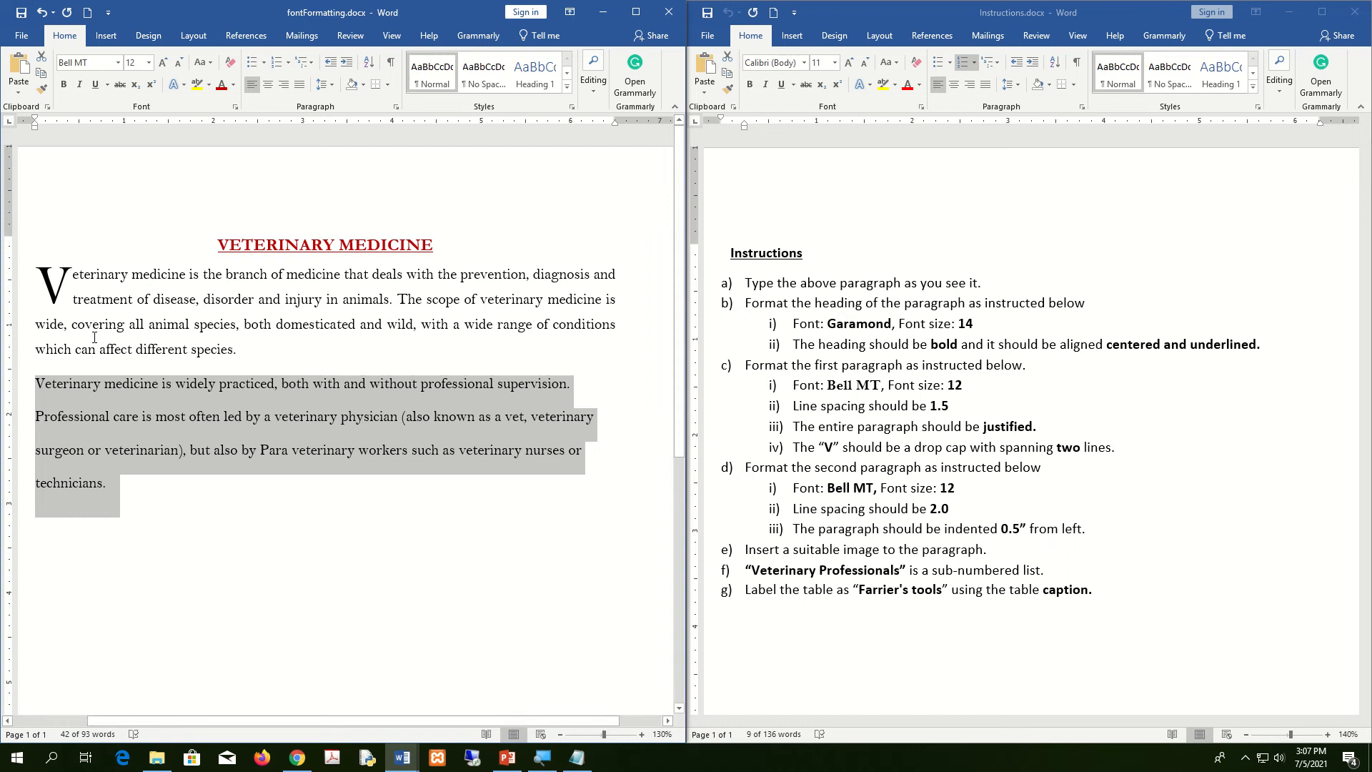
# Set a 0.5" left indent on the second body paragraph and justify its text
pyautogui.click(637, 12)
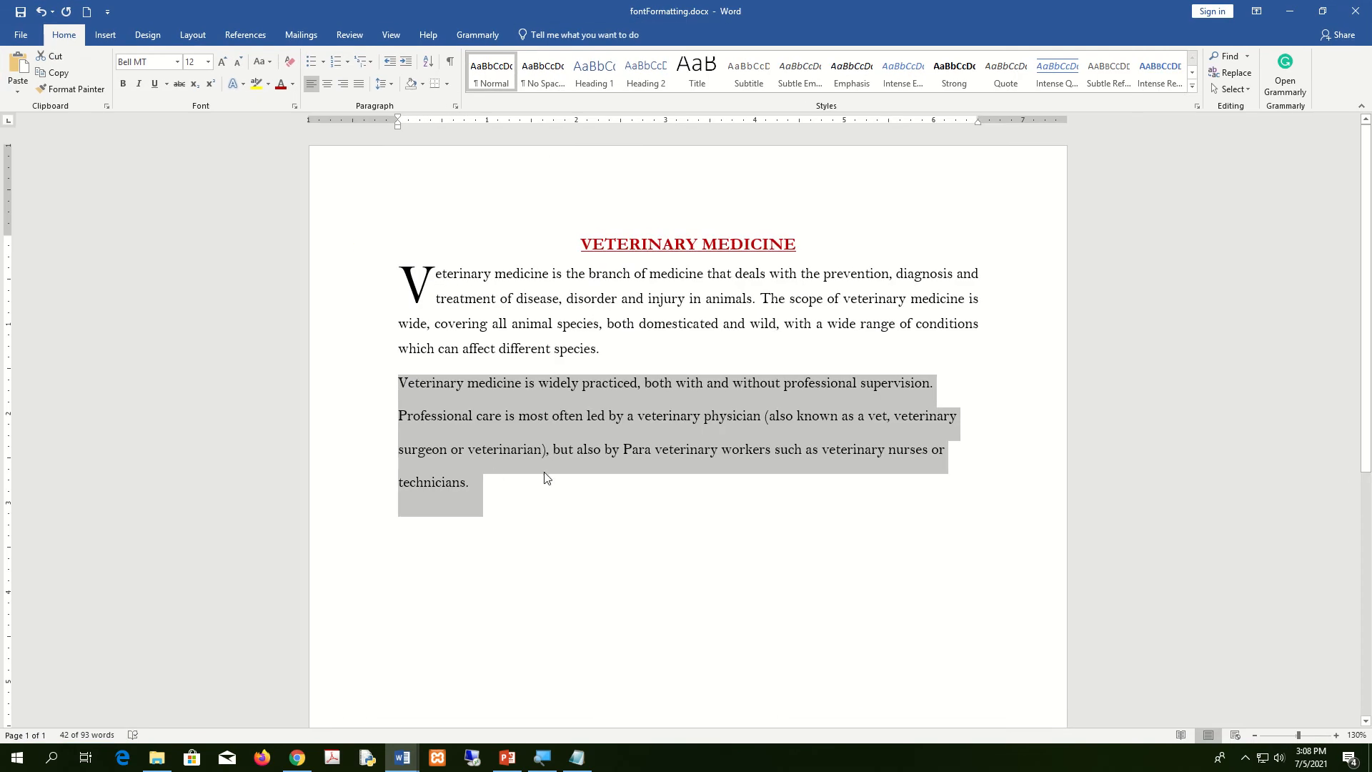
pyautogui.click(455, 106)
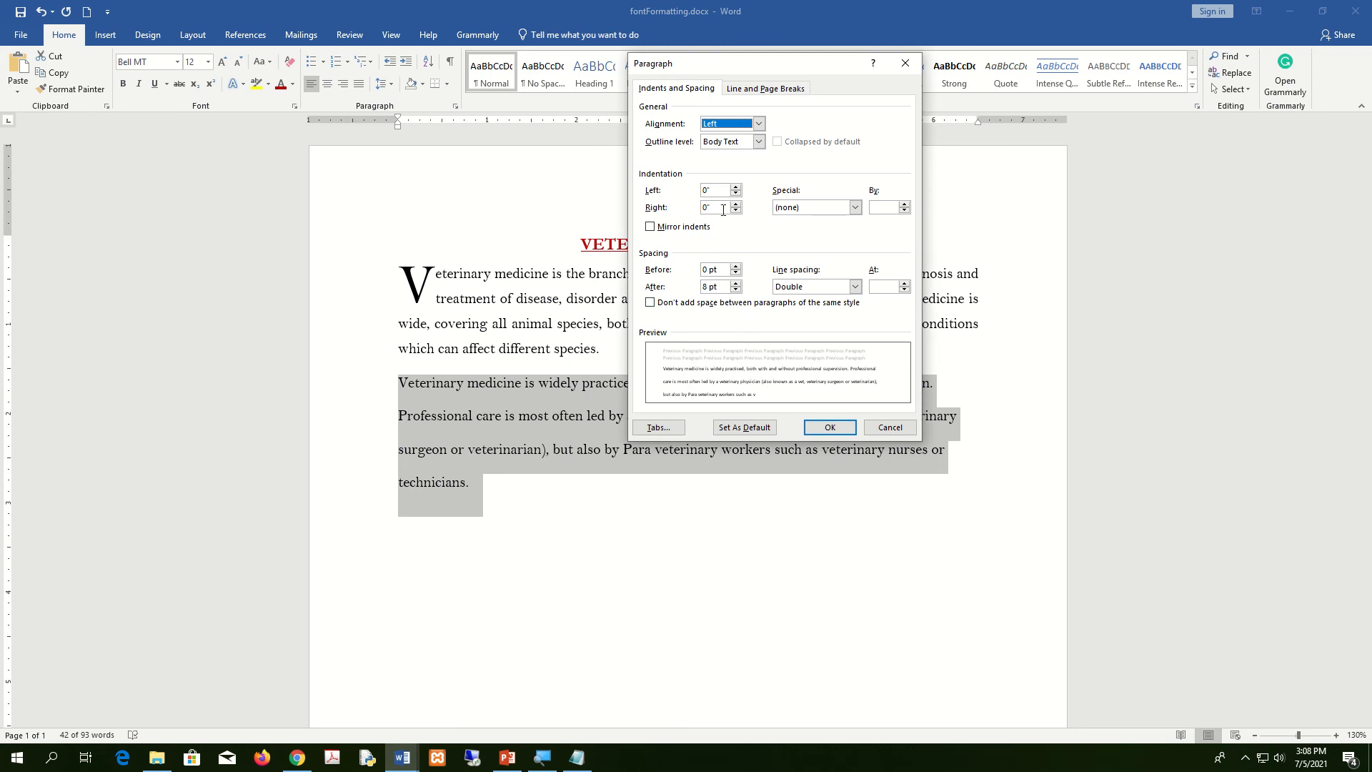
pyautogui.click(737, 185)
pyautogui.click(737, 186)
pyautogui.click(737, 186)
pyautogui.click(737, 186)
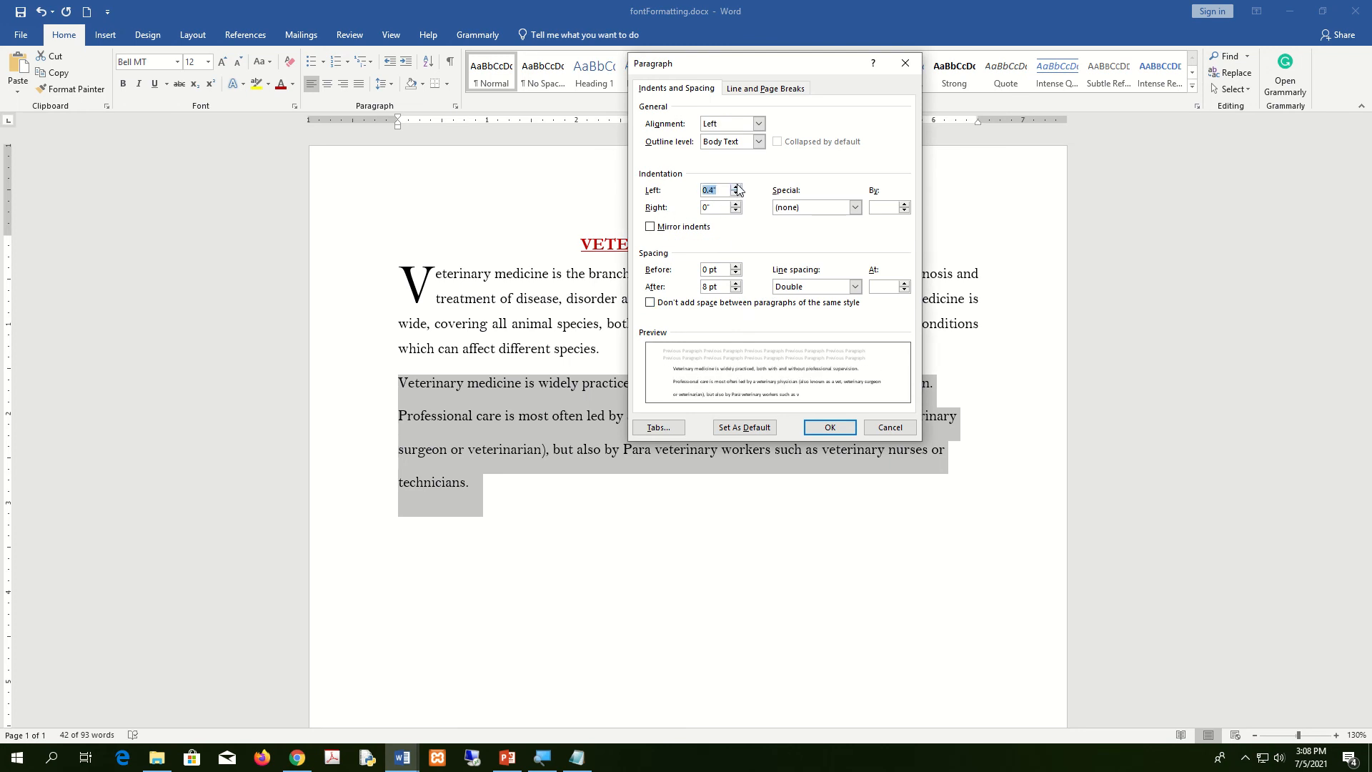
pyautogui.click(737, 185)
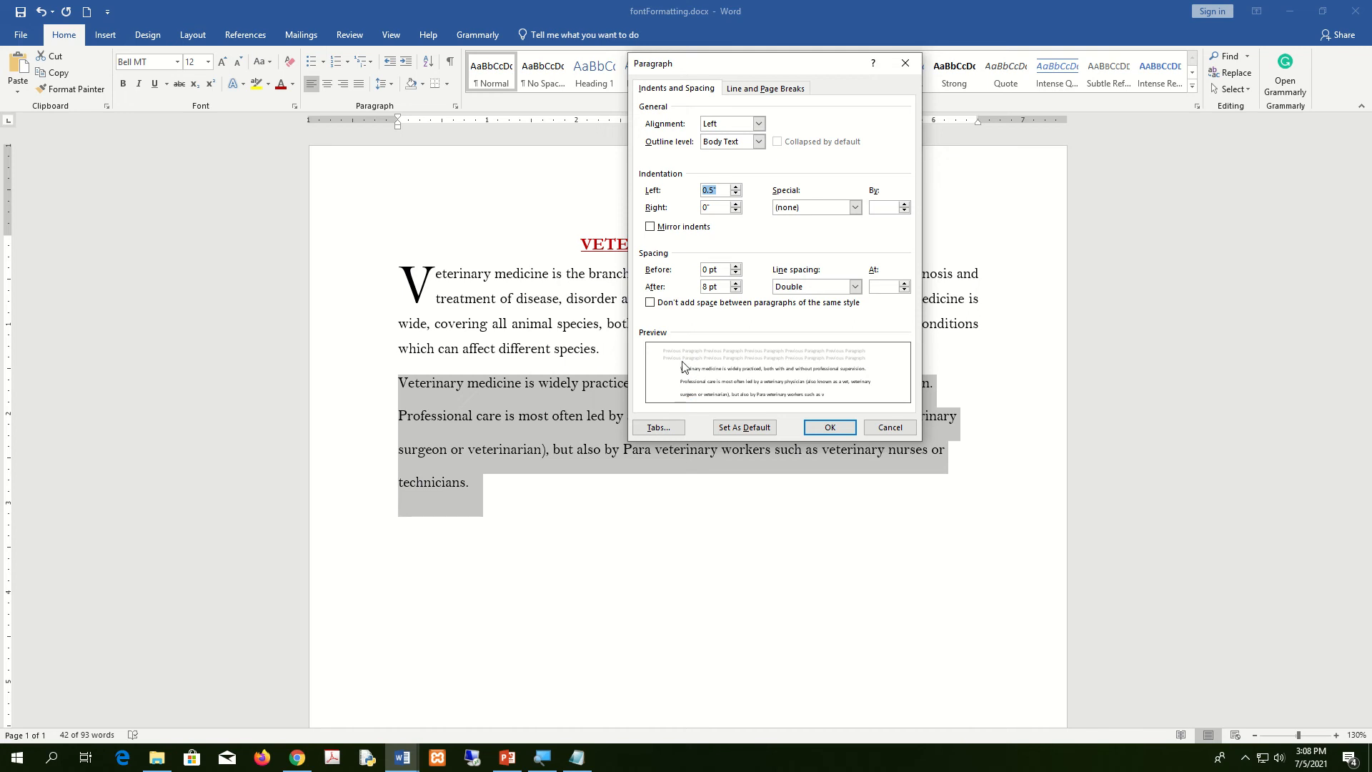
pyautogui.click(838, 430)
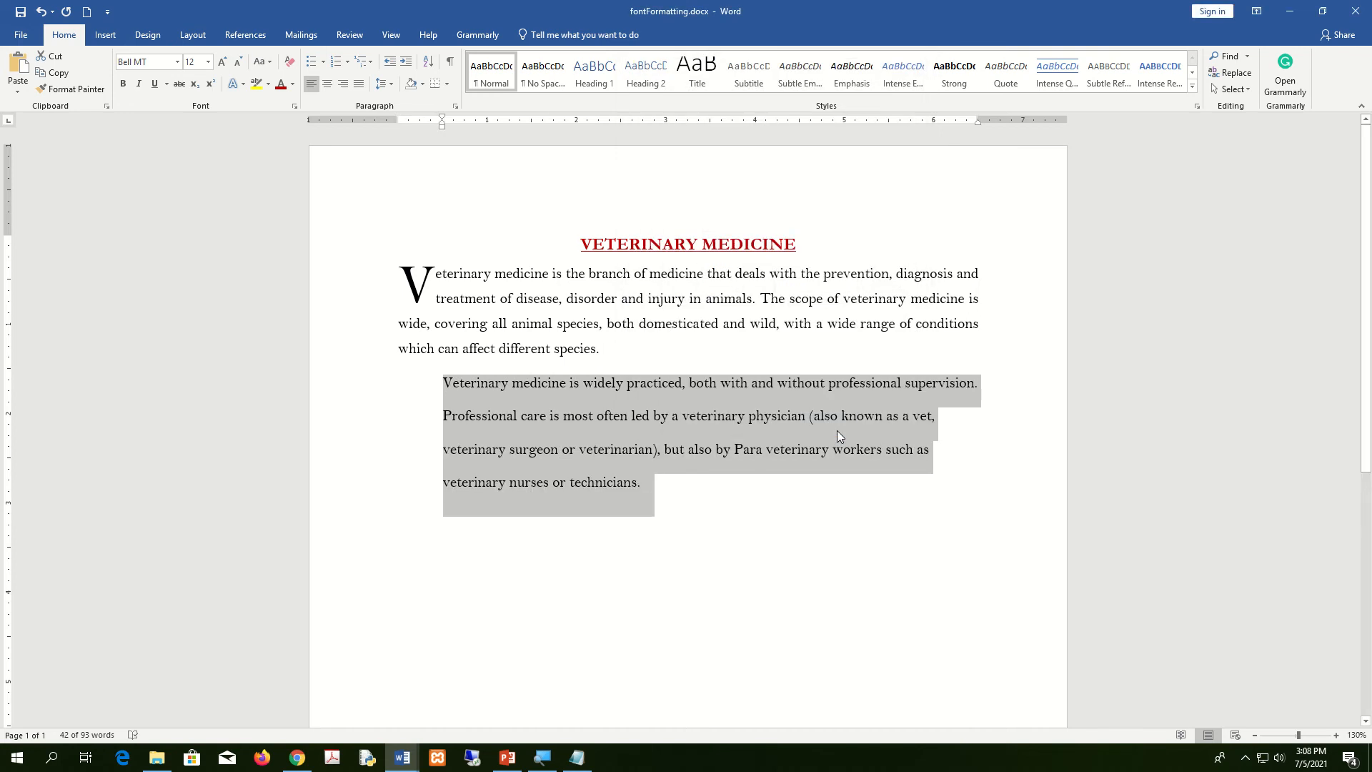
pyautogui.click(359, 84)
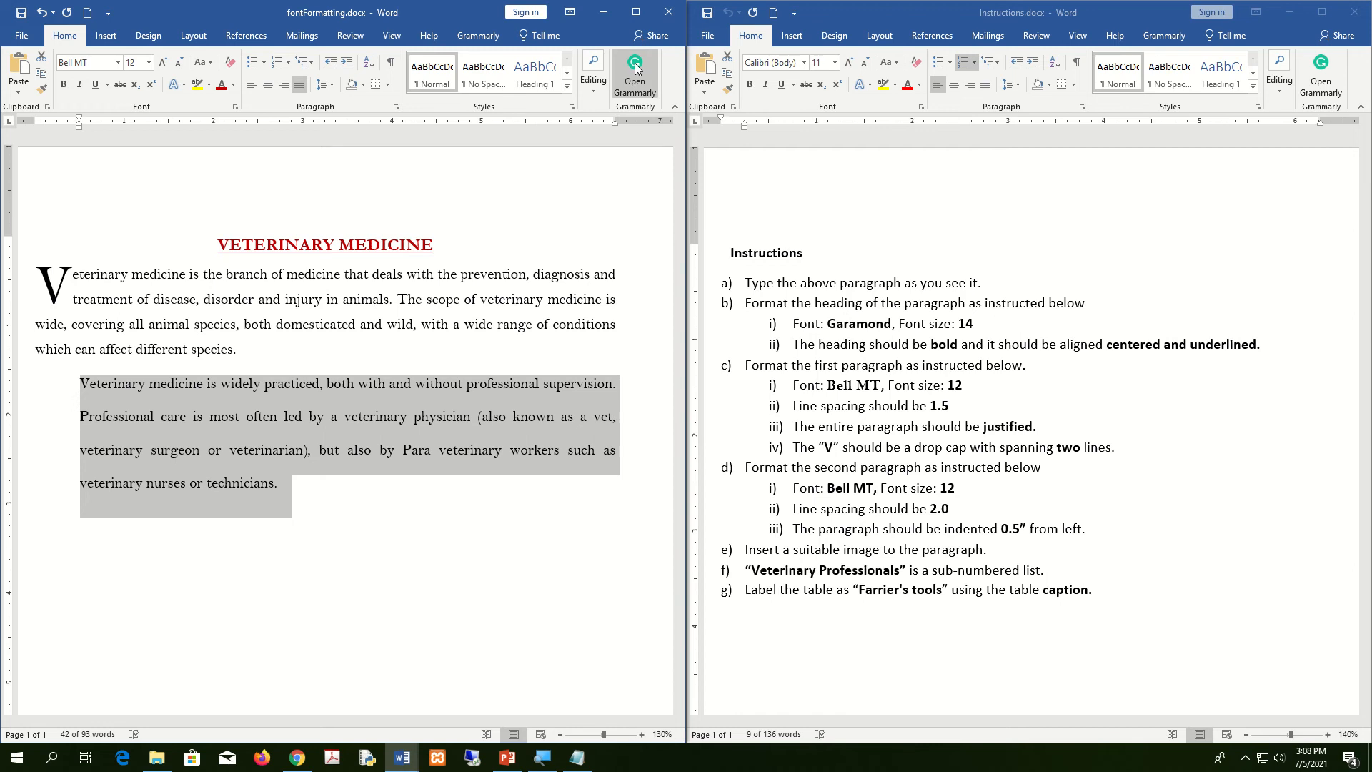
pyautogui.click(636, 12)
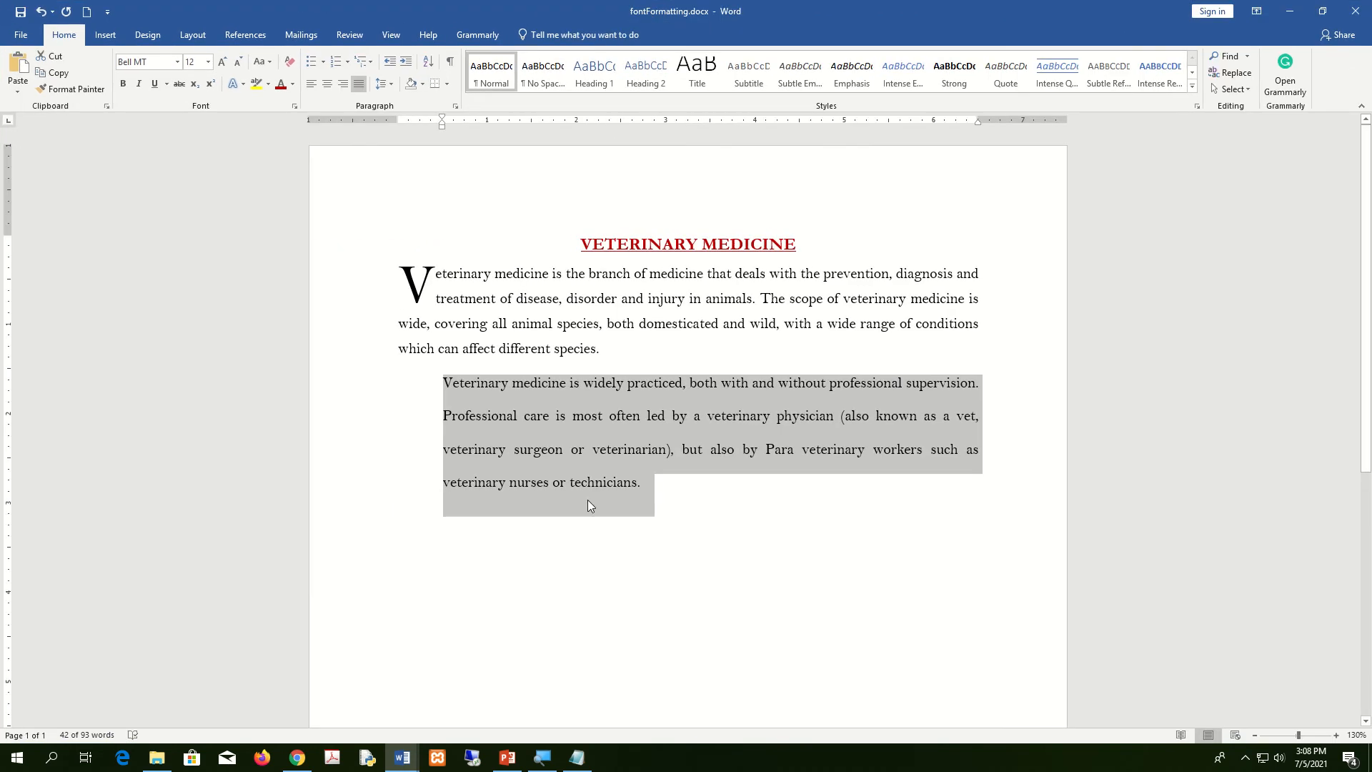
# Add a new line below the second body paragraph and move its left indent back to 0"
pyautogui.click(690, 527)
pyautogui.moveTo(677, 484); pyautogui.dragTo(423, 248)
pyautogui.click(658, 491)
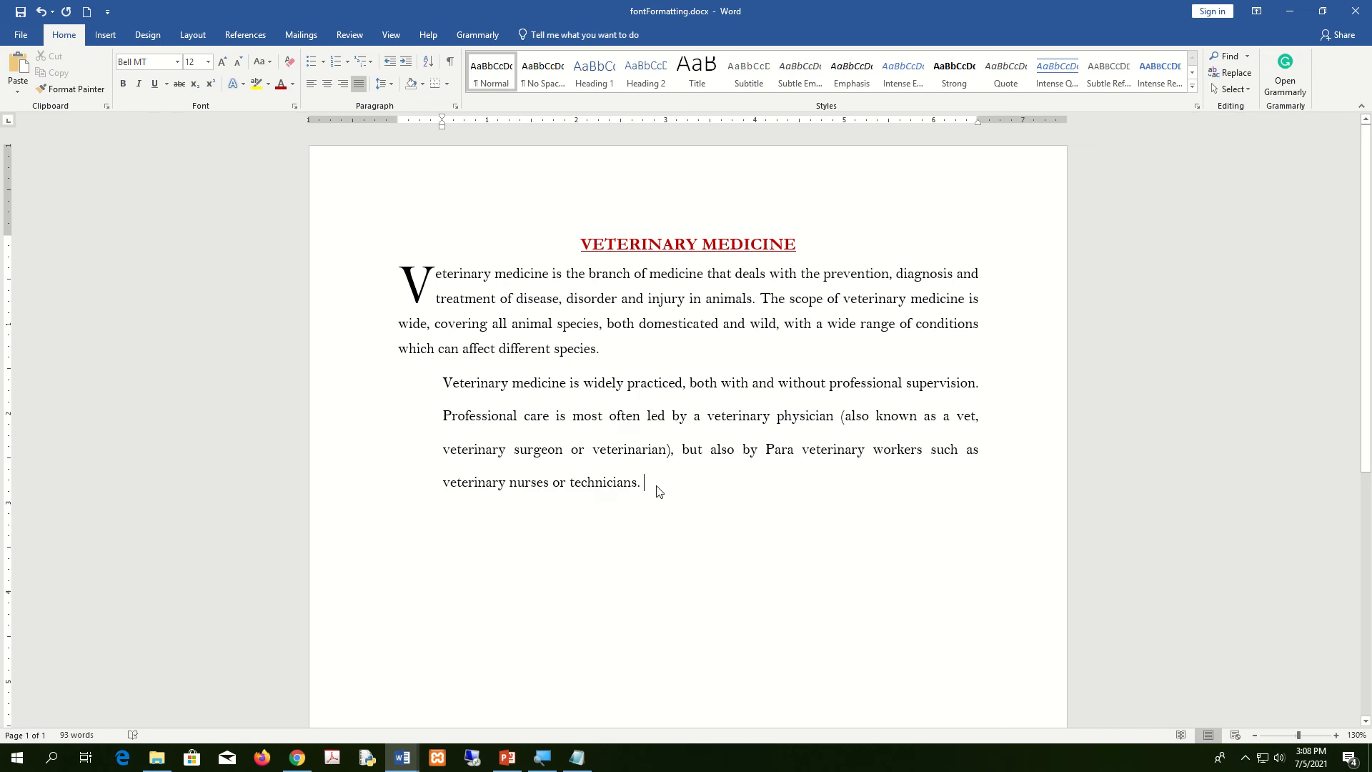
pyautogui.press('Return')
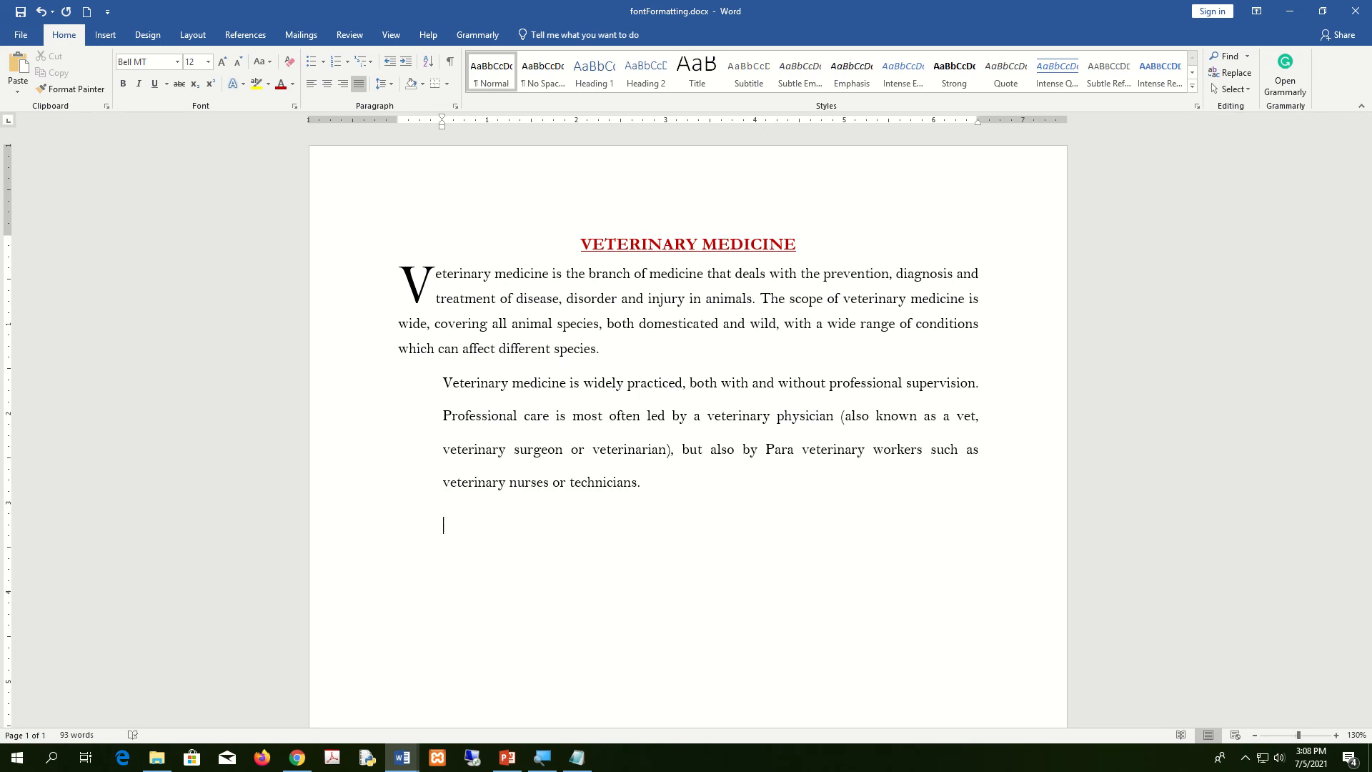
pyautogui.press('Return')
pyautogui.moveTo(443, 125); pyautogui.dragTo(397, 135)
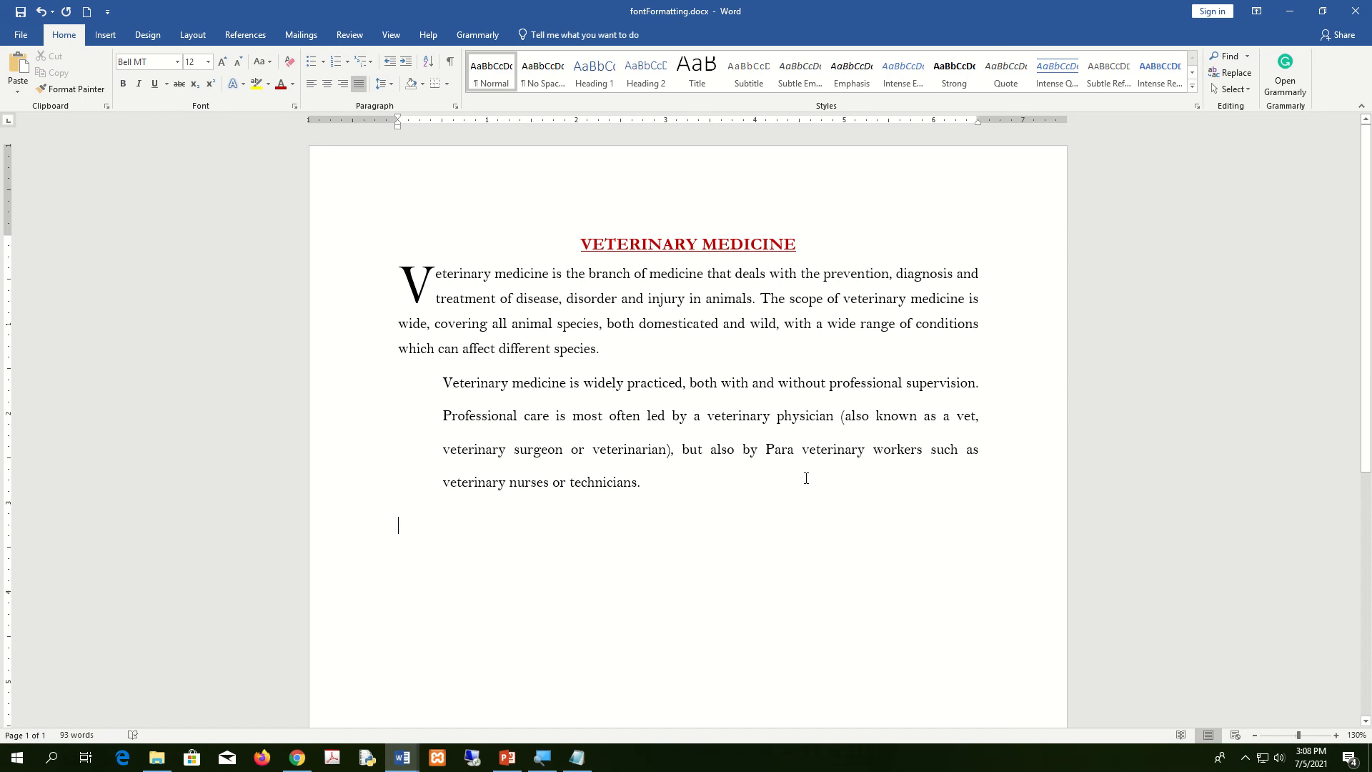
# Copy the words "Para veterinary" from the second body paragraph onto the new line below it
pyautogui.moveTo(765, 450); pyautogui.dragTo(872, 455)
pyautogui.hotkey('ctrl', 'c')
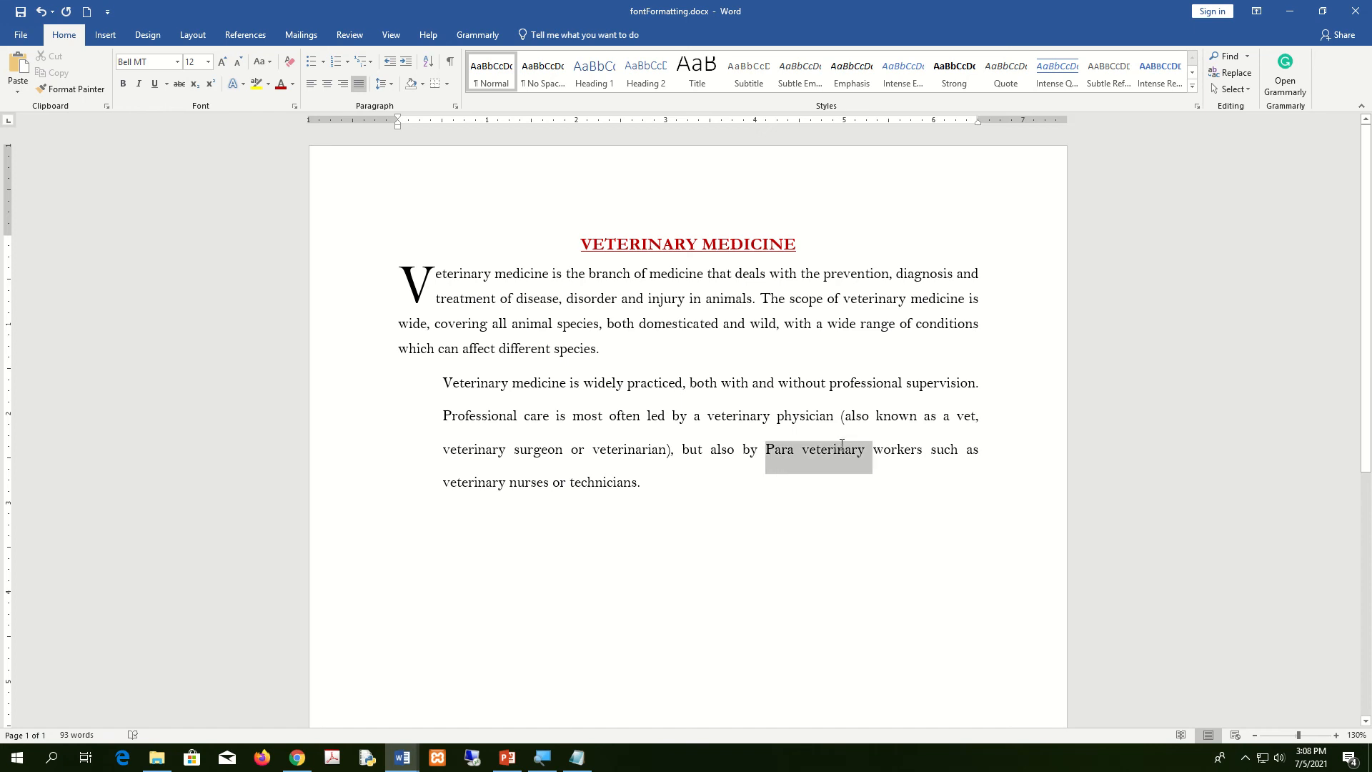
pyautogui.click(395, 546)
pyautogui.hotkey('ctrl', 'v')
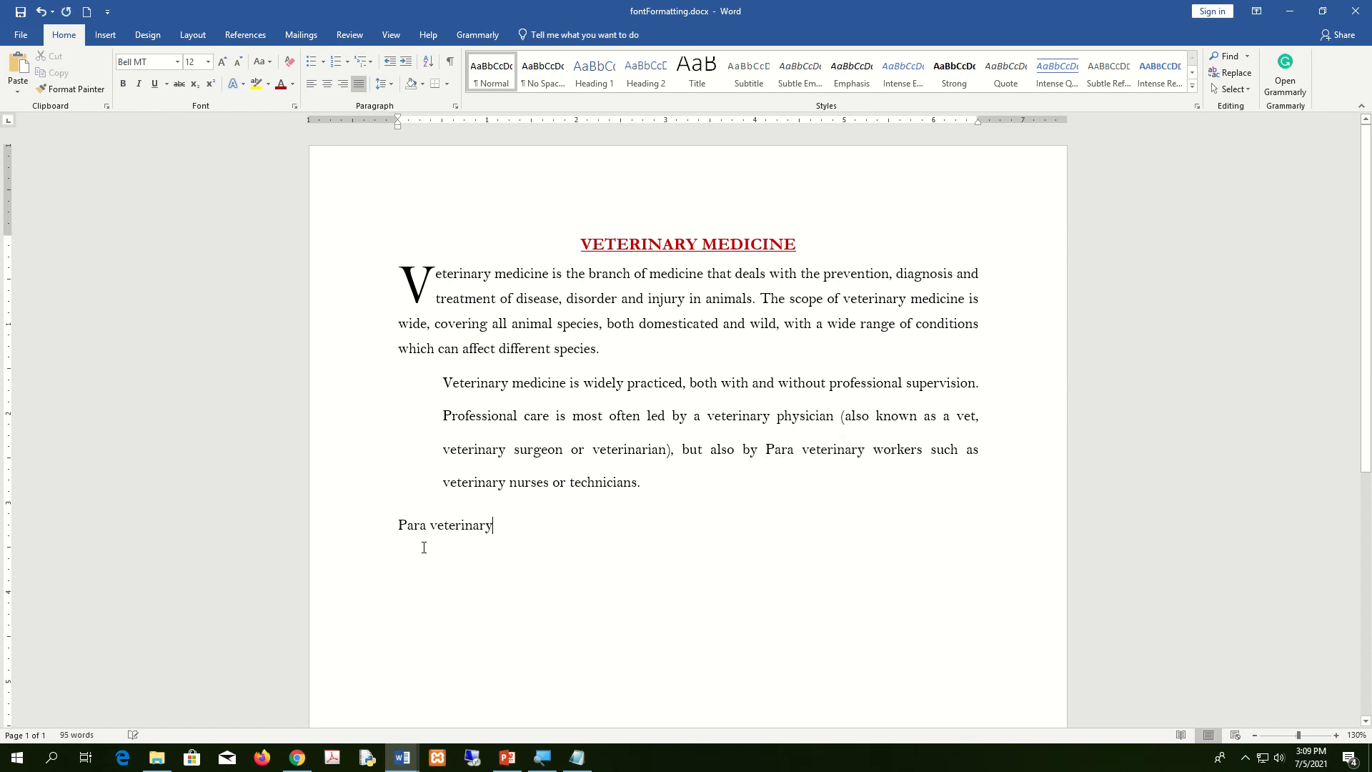
# Format the "Para veterinary" line like the heading: Garamond, bold, underlined, red and centered
pyautogui.click(358, 538)
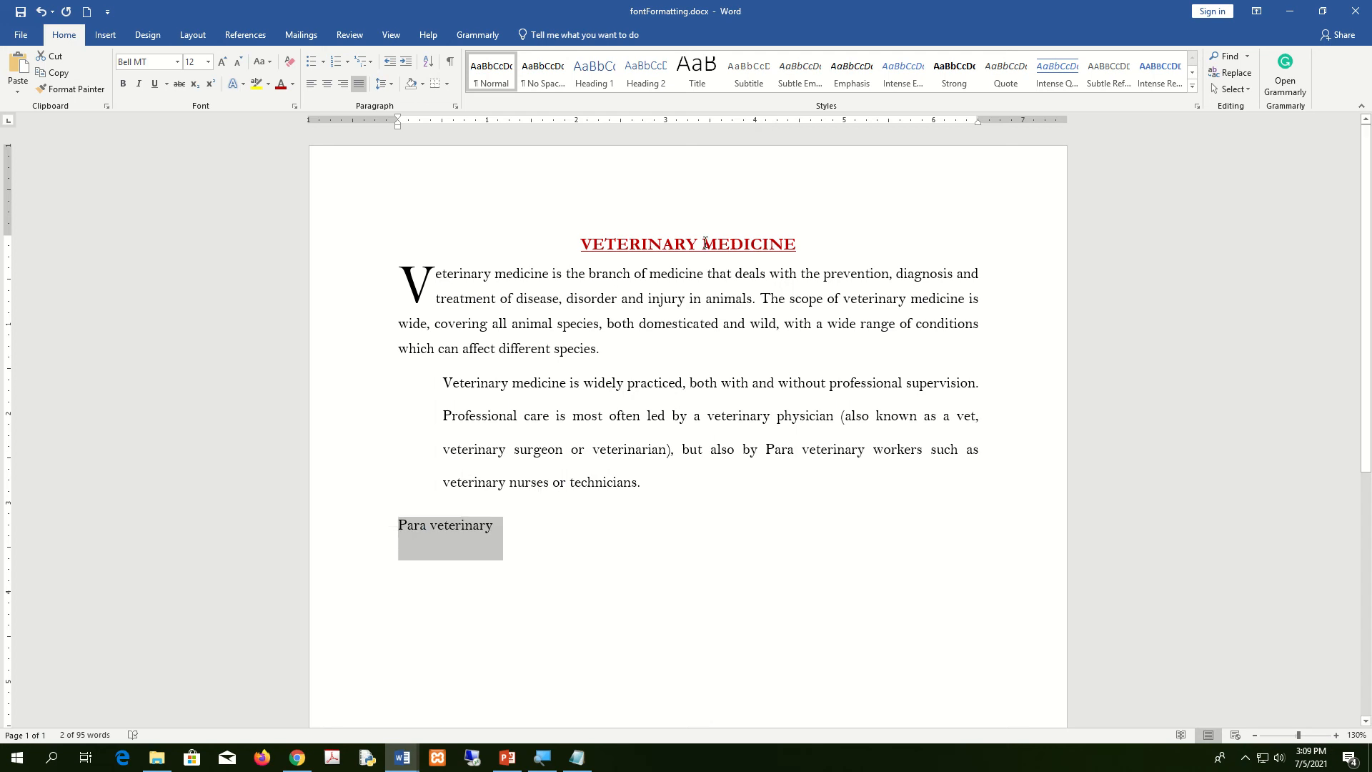
pyautogui.click(770, 244)
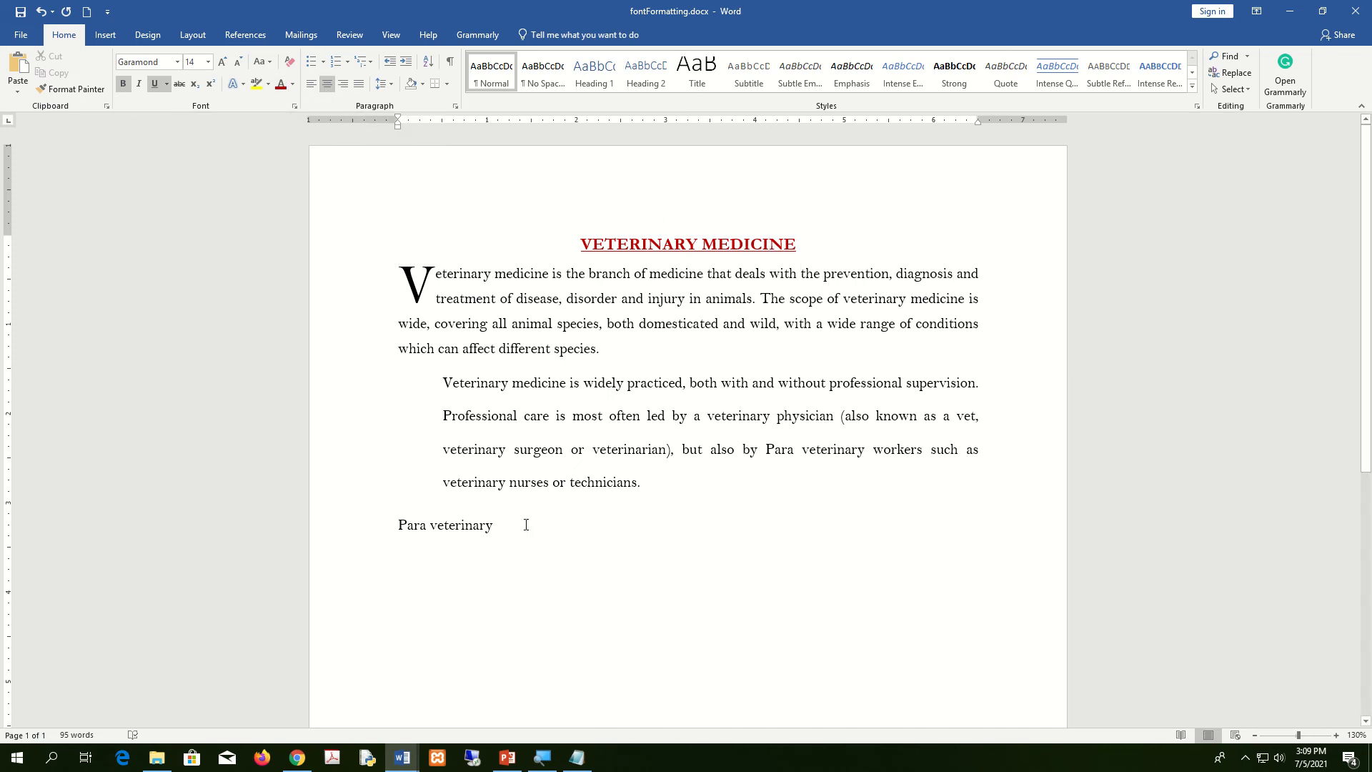
pyautogui.moveTo(526, 525); pyautogui.dragTo(377, 527)
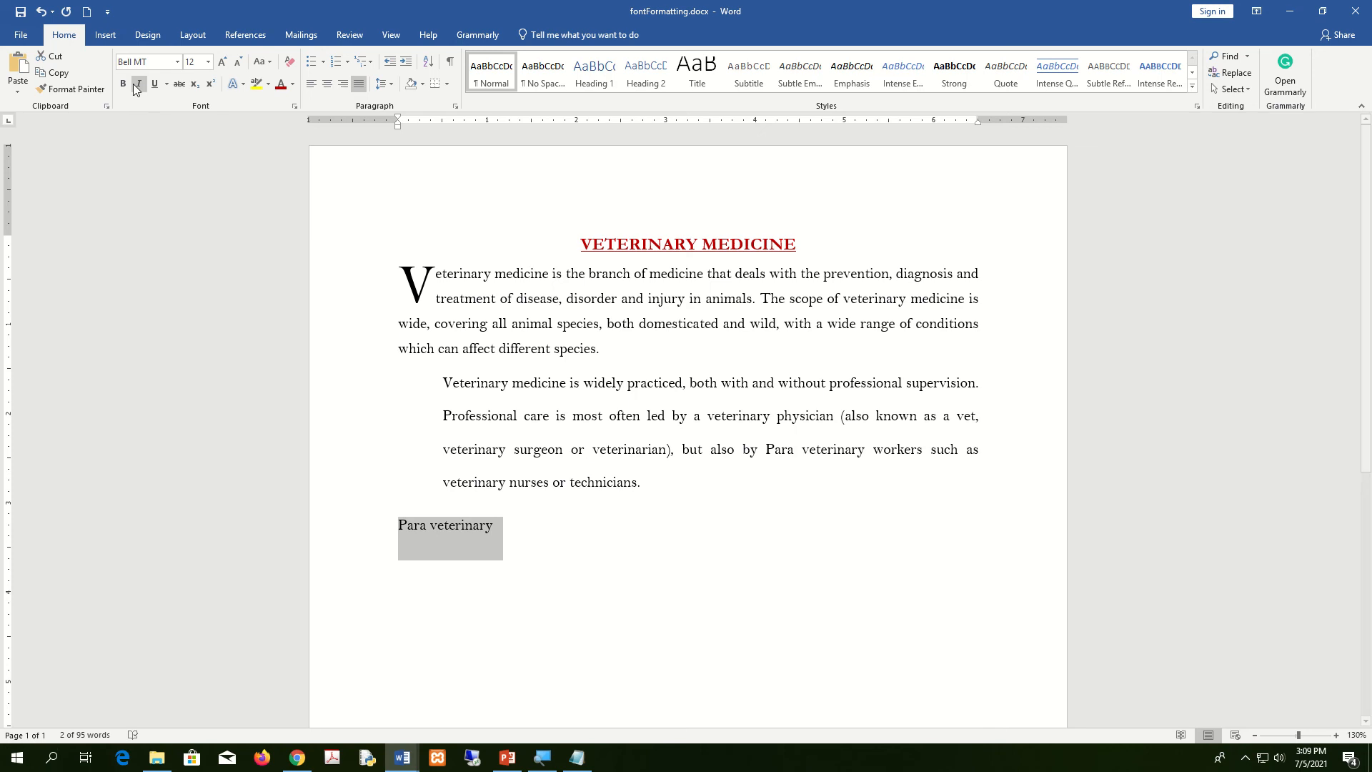
pyautogui.click(178, 62)
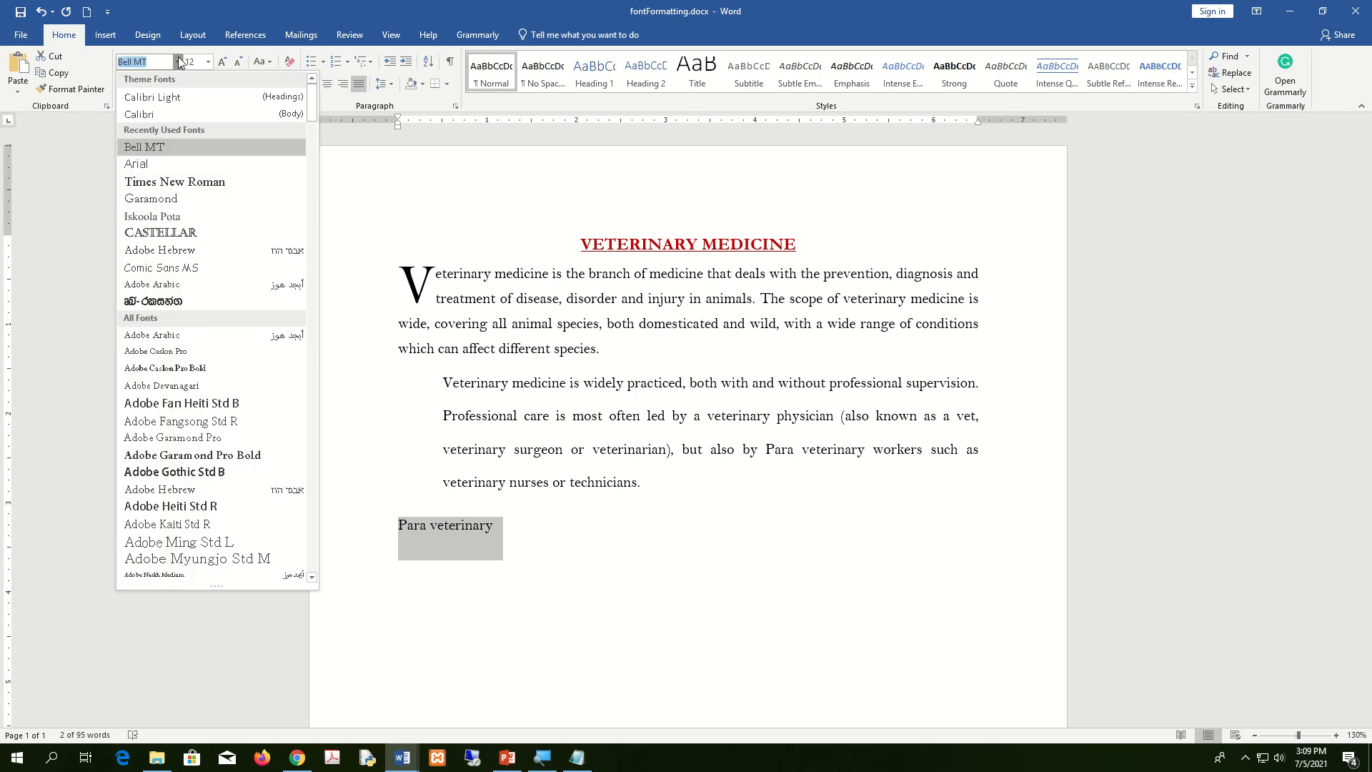
pyautogui.click(177, 196)
pyautogui.click(123, 83)
pyautogui.click(154, 84)
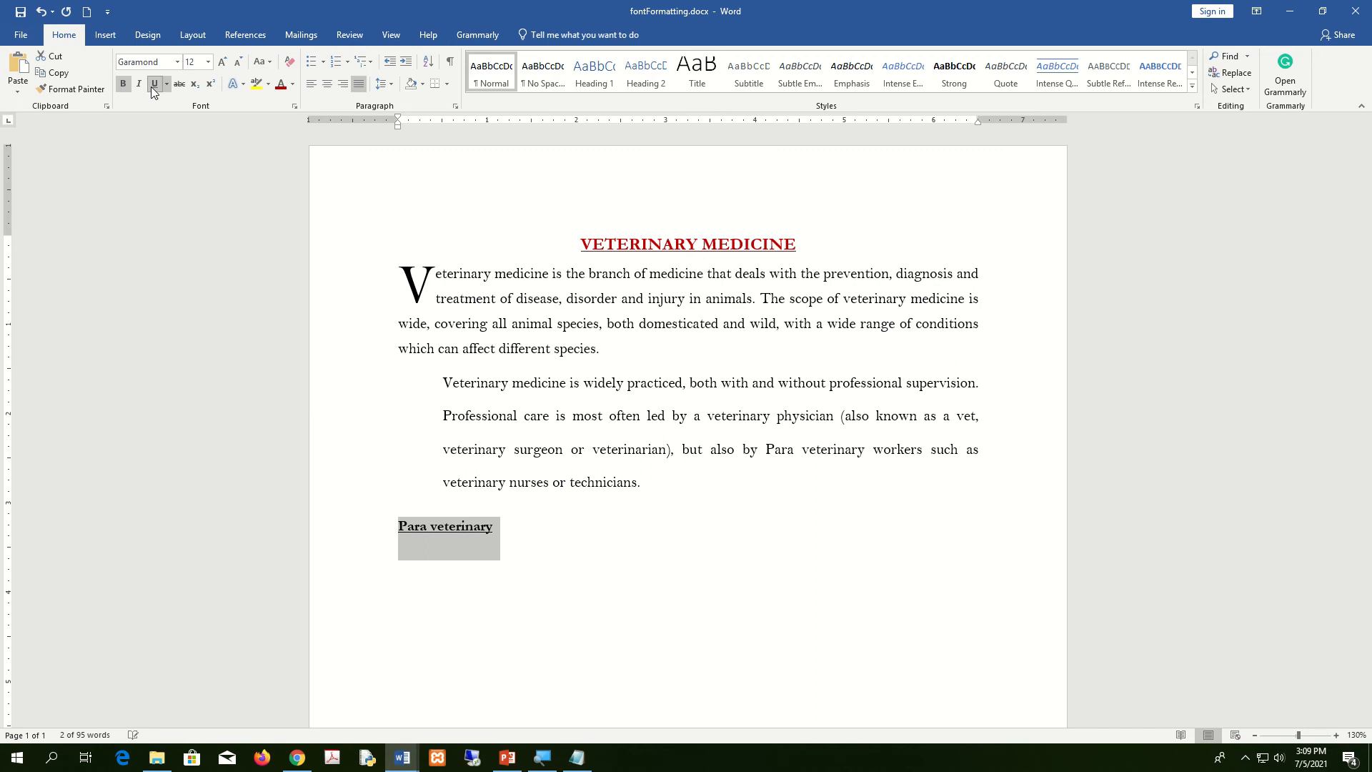
pyautogui.click(280, 85)
pyautogui.click(327, 83)
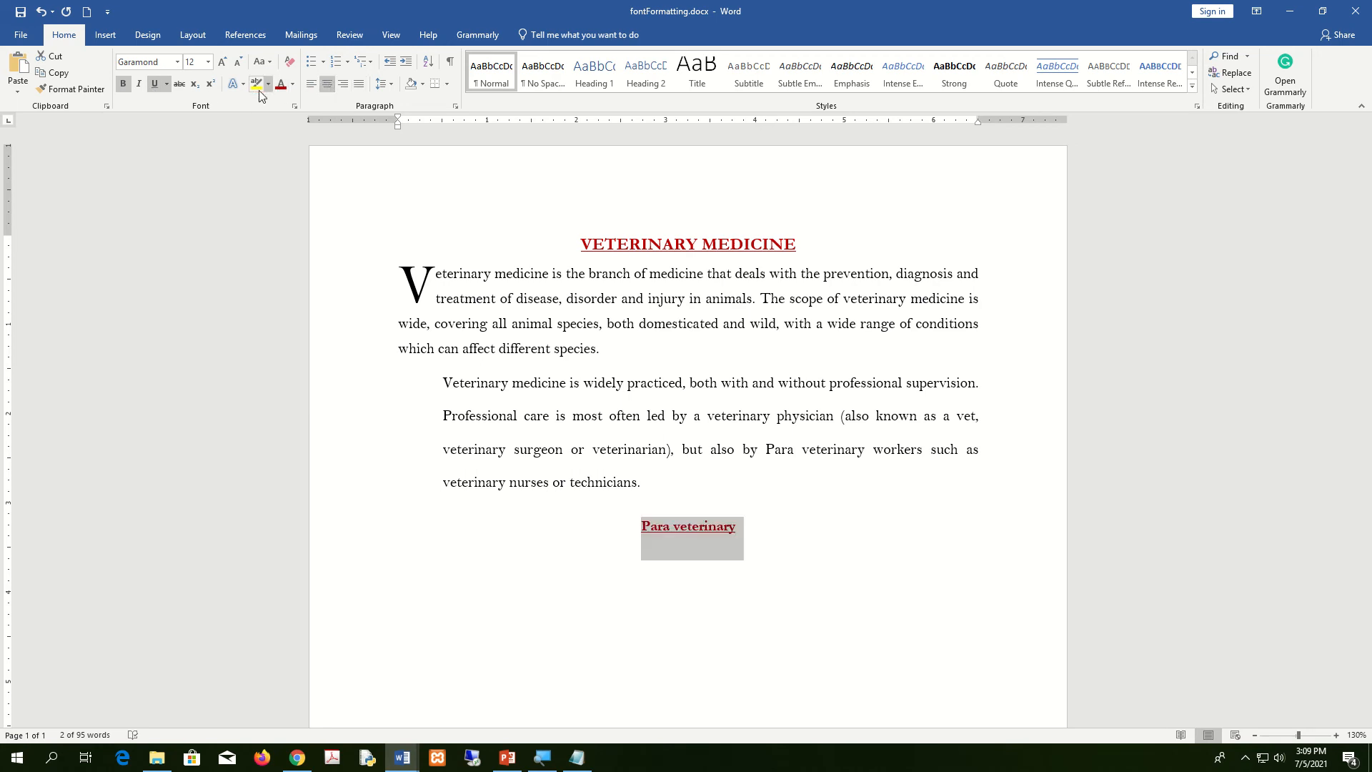
# Change the "Para veterinary" line to UPPERCASE and set its font size to 14
pyautogui.click(263, 61)
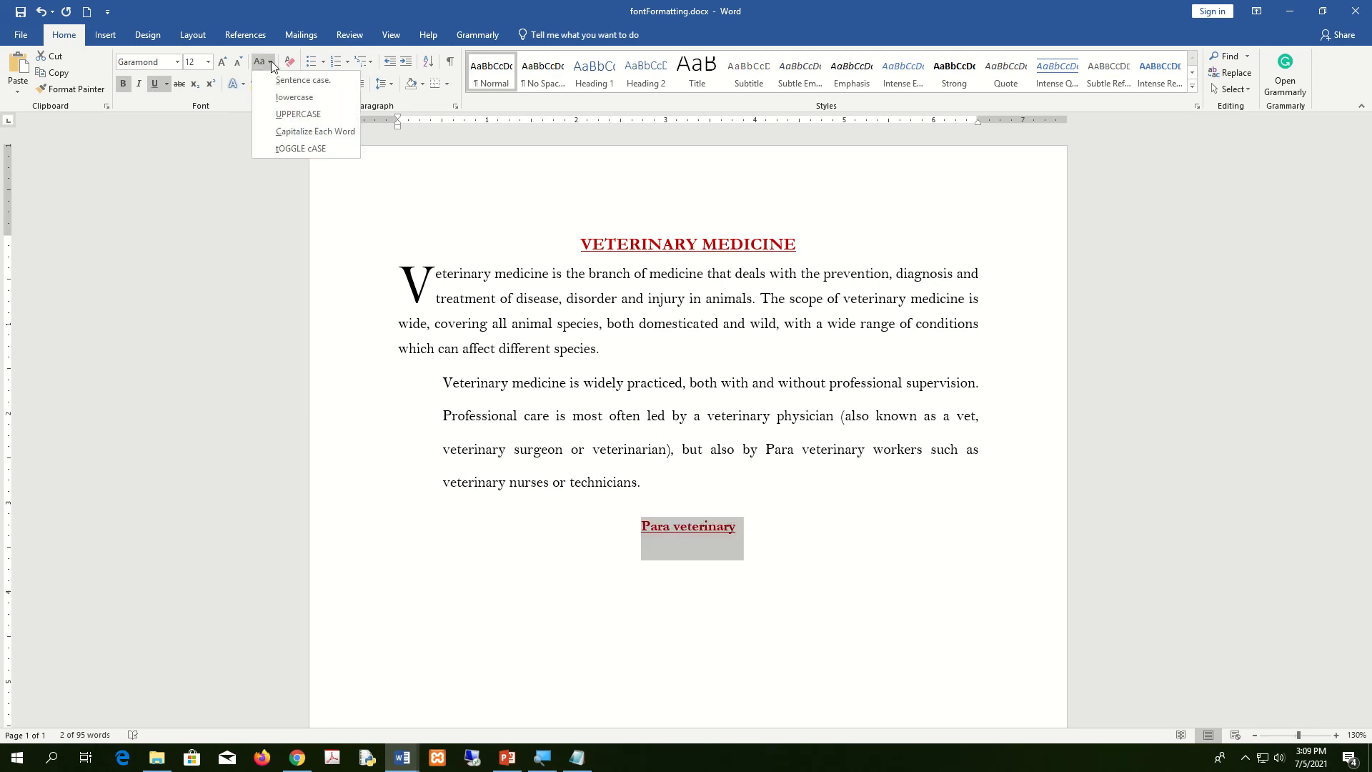
pyautogui.click(292, 114)
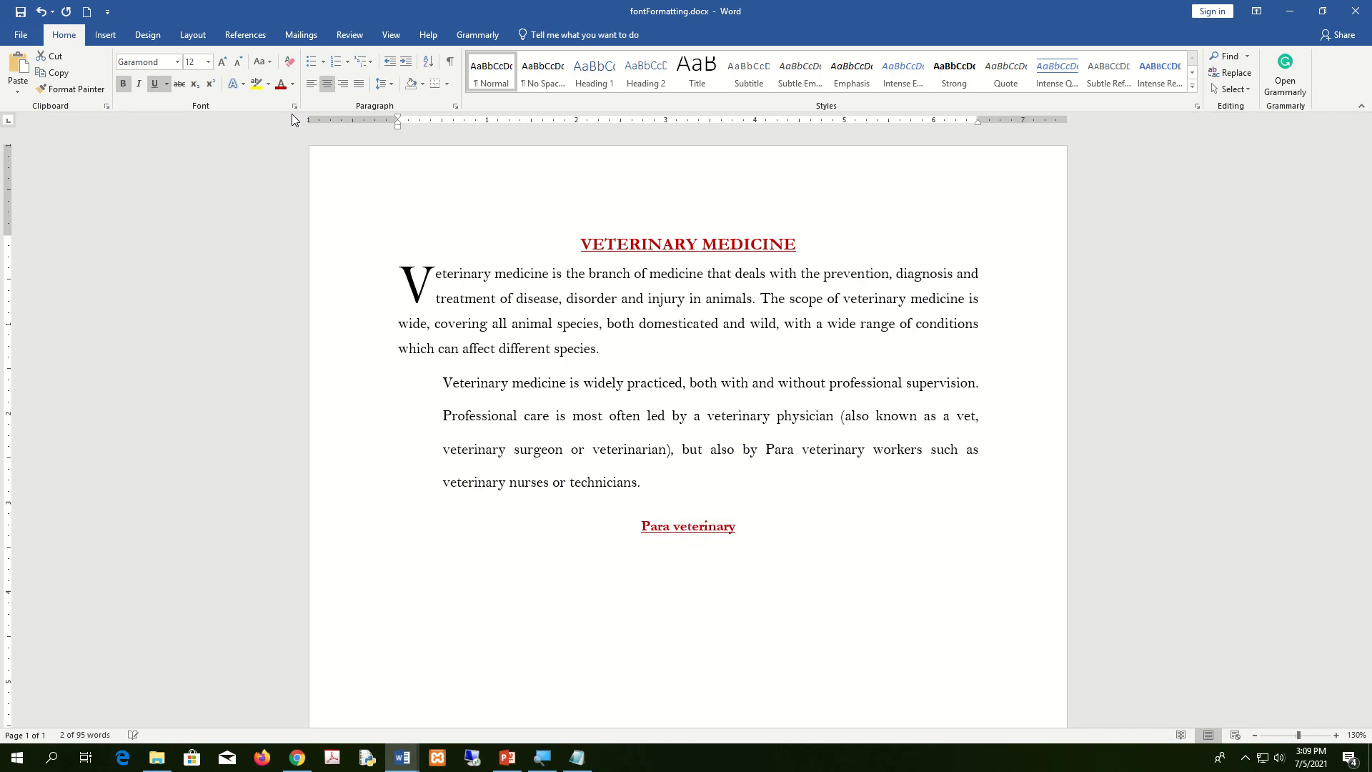
pyautogui.click(208, 63)
pyautogui.click(200, 160)
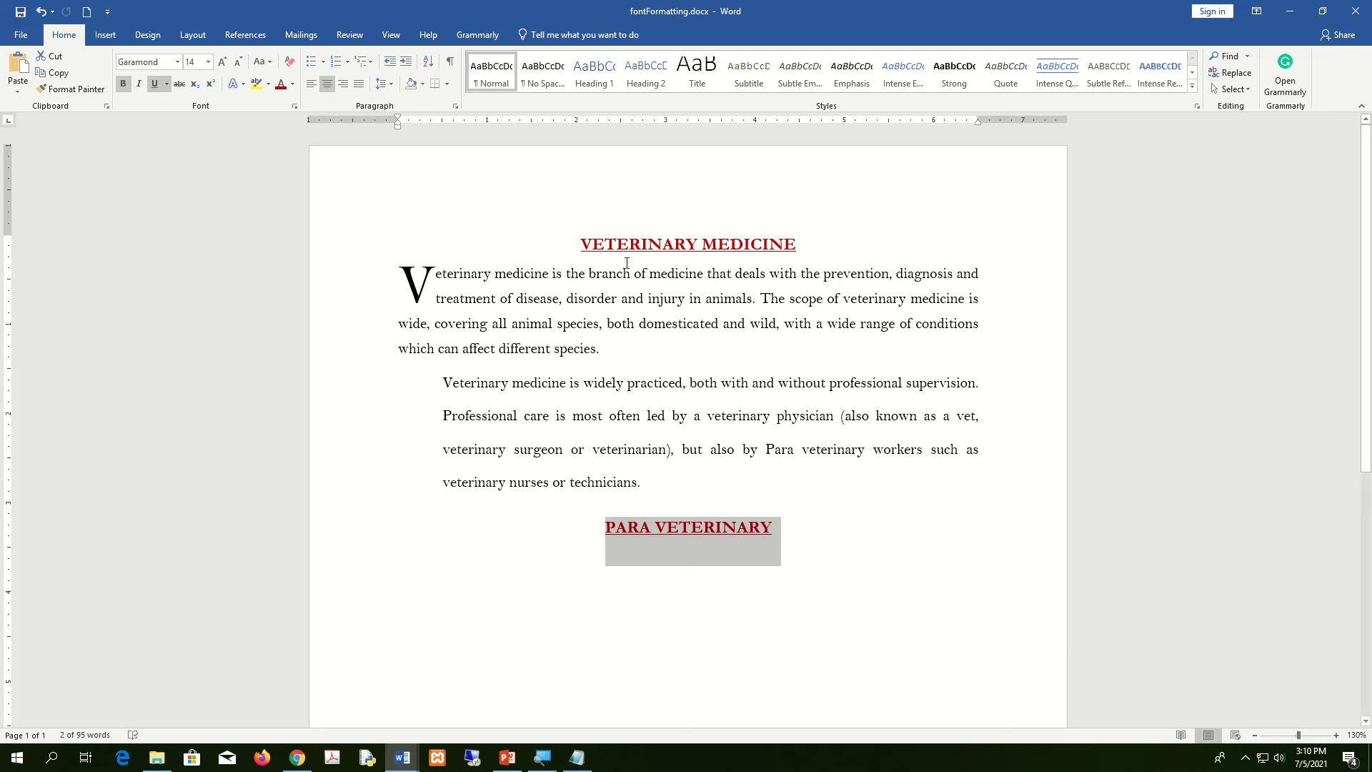
# Clear all formatting from the "PARA VETERINARY" line and switch its case to lowercase and back to UPPERCASE
pyautogui.click(289, 63)
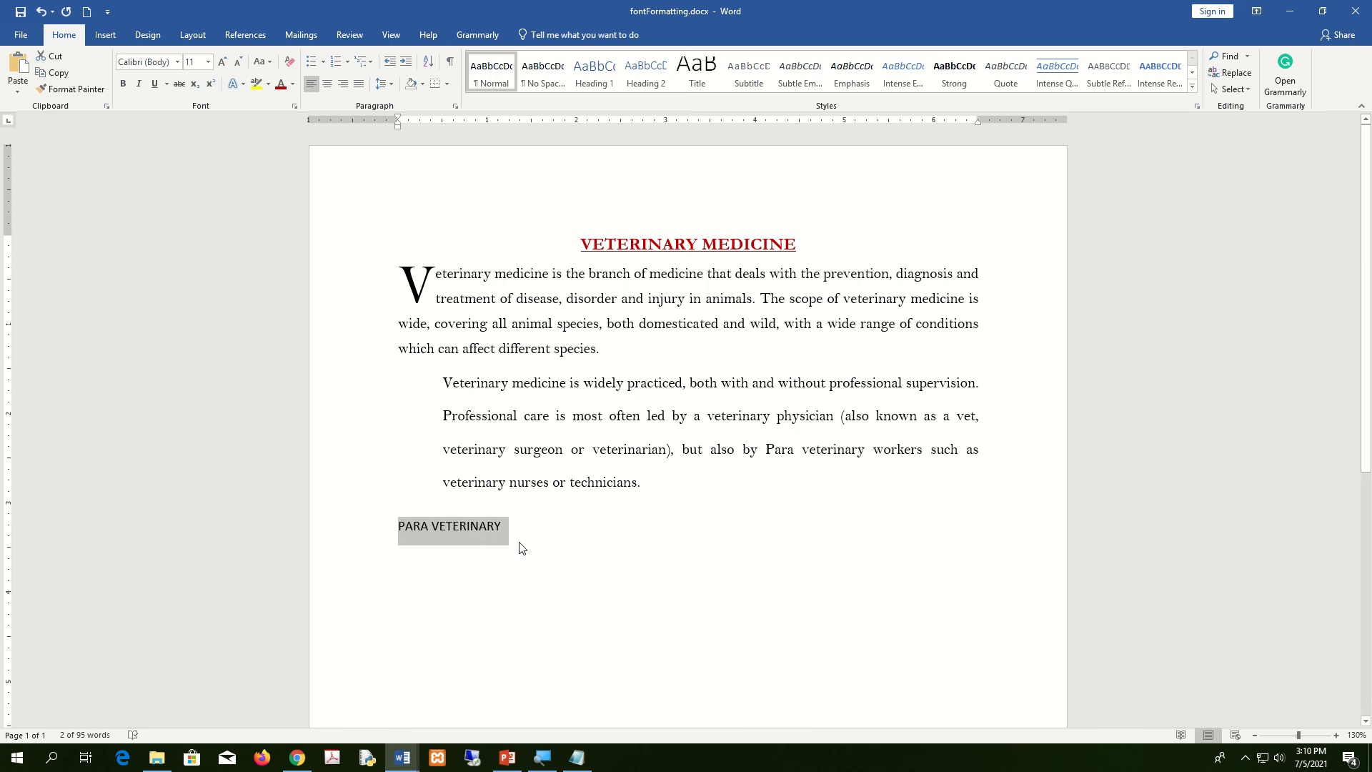
pyautogui.moveTo(530, 526); pyautogui.dragTo(397, 529)
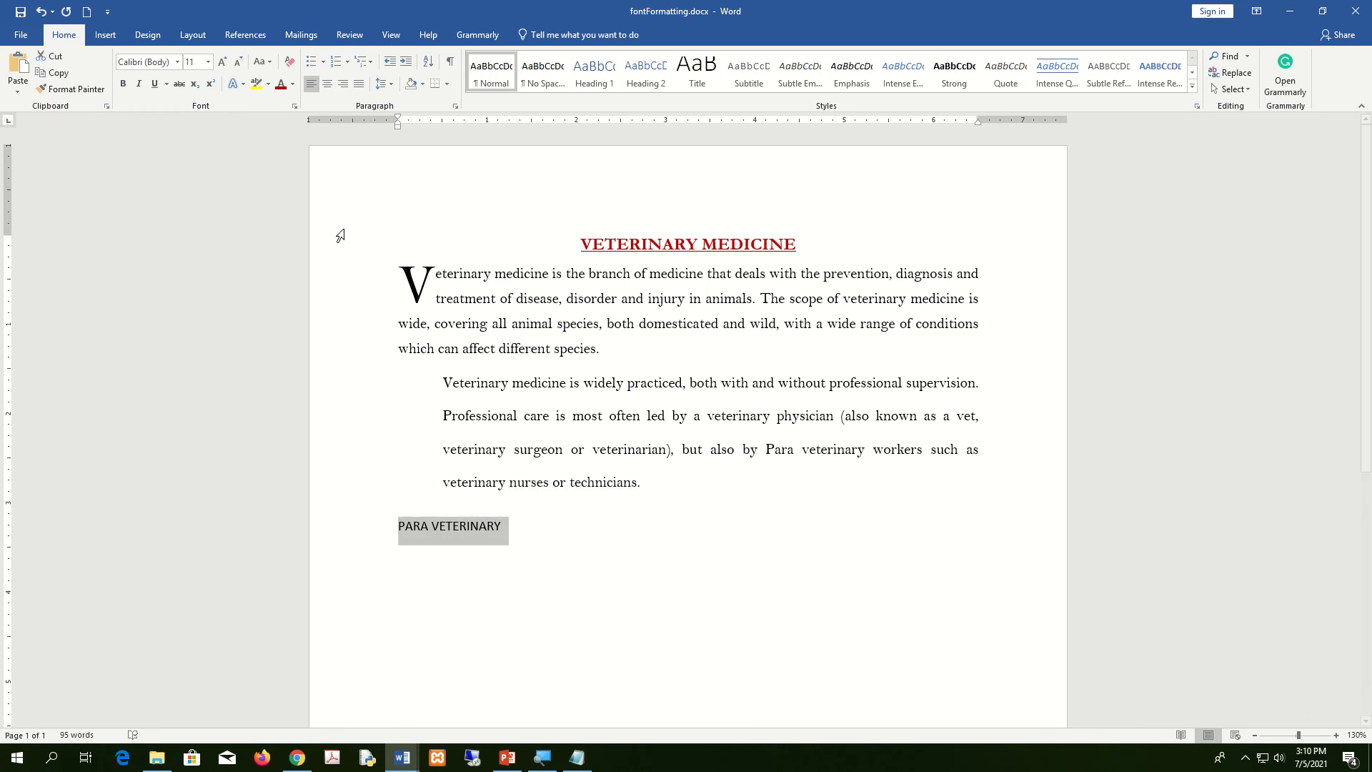
pyautogui.click(262, 62)
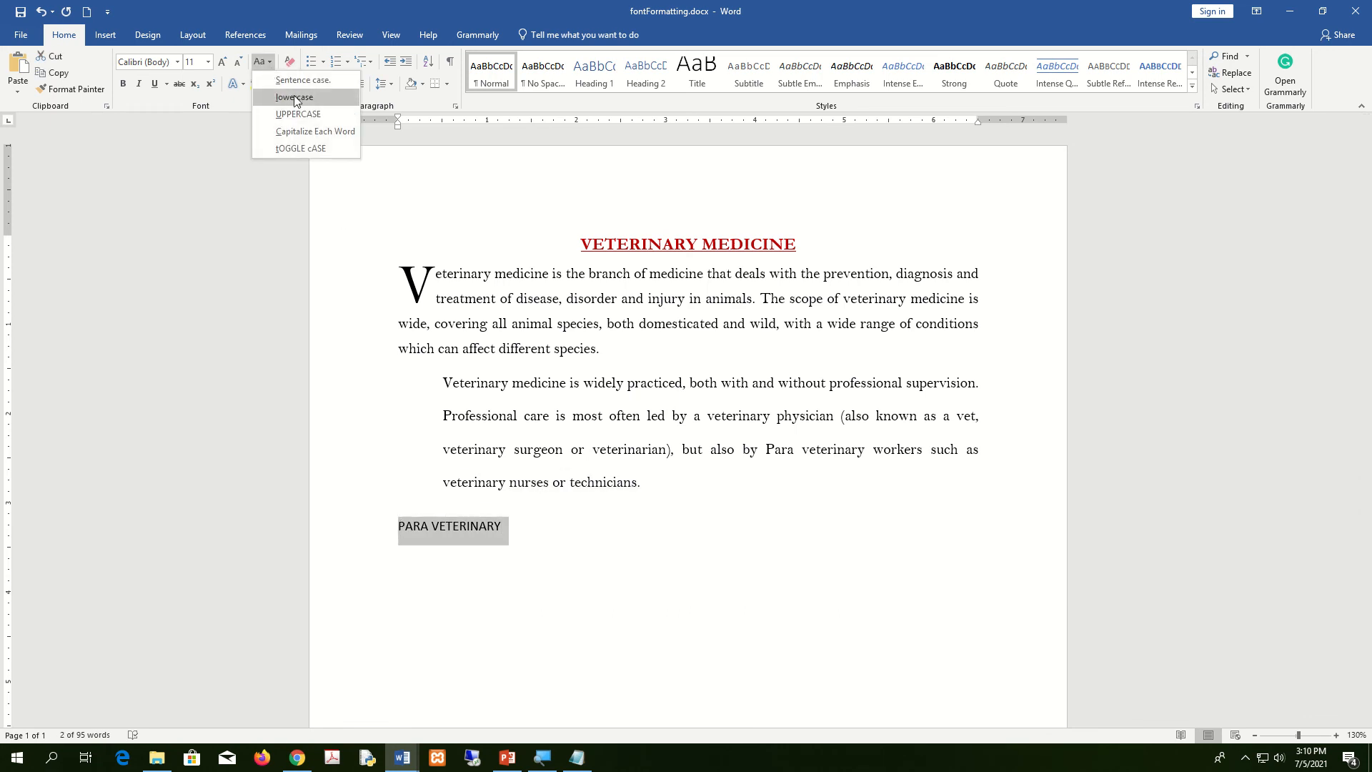
pyautogui.click(294, 97)
pyautogui.click(270, 62)
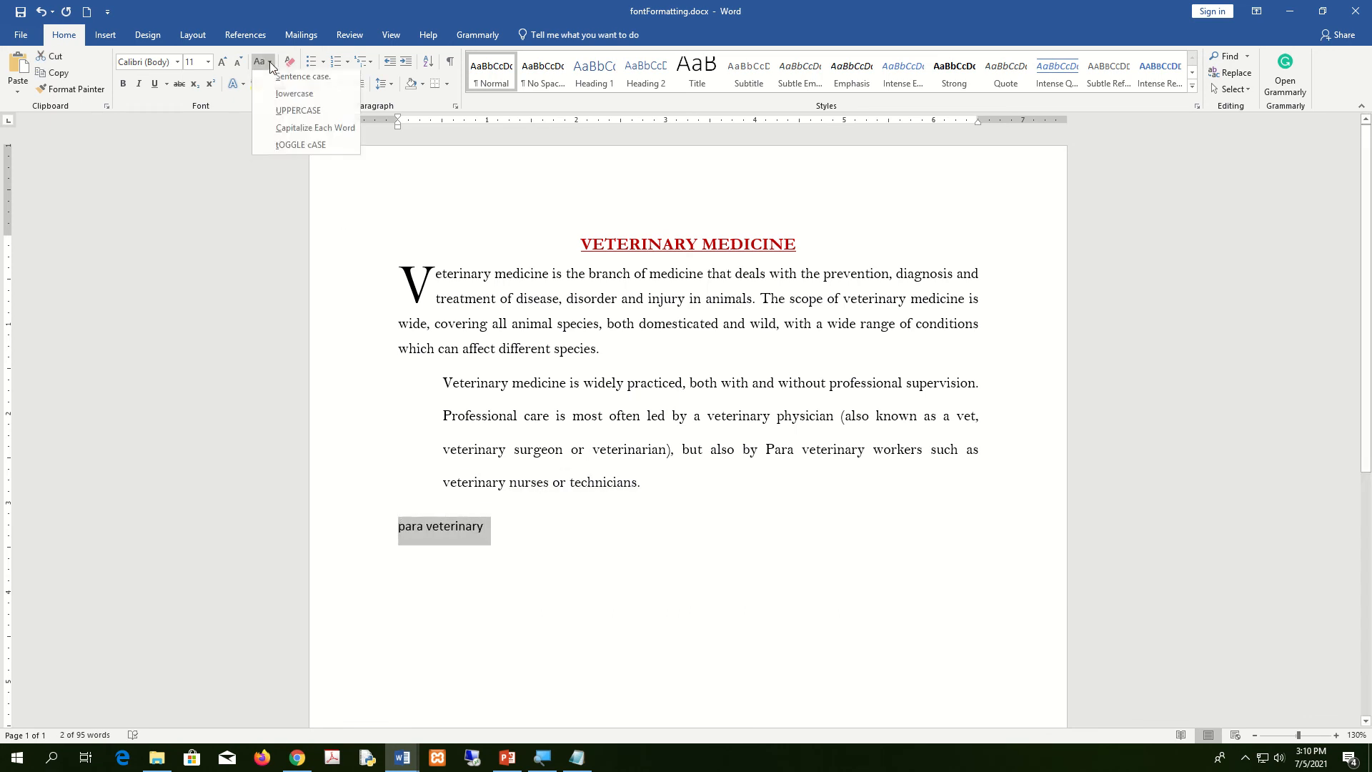
pyautogui.click(295, 114)
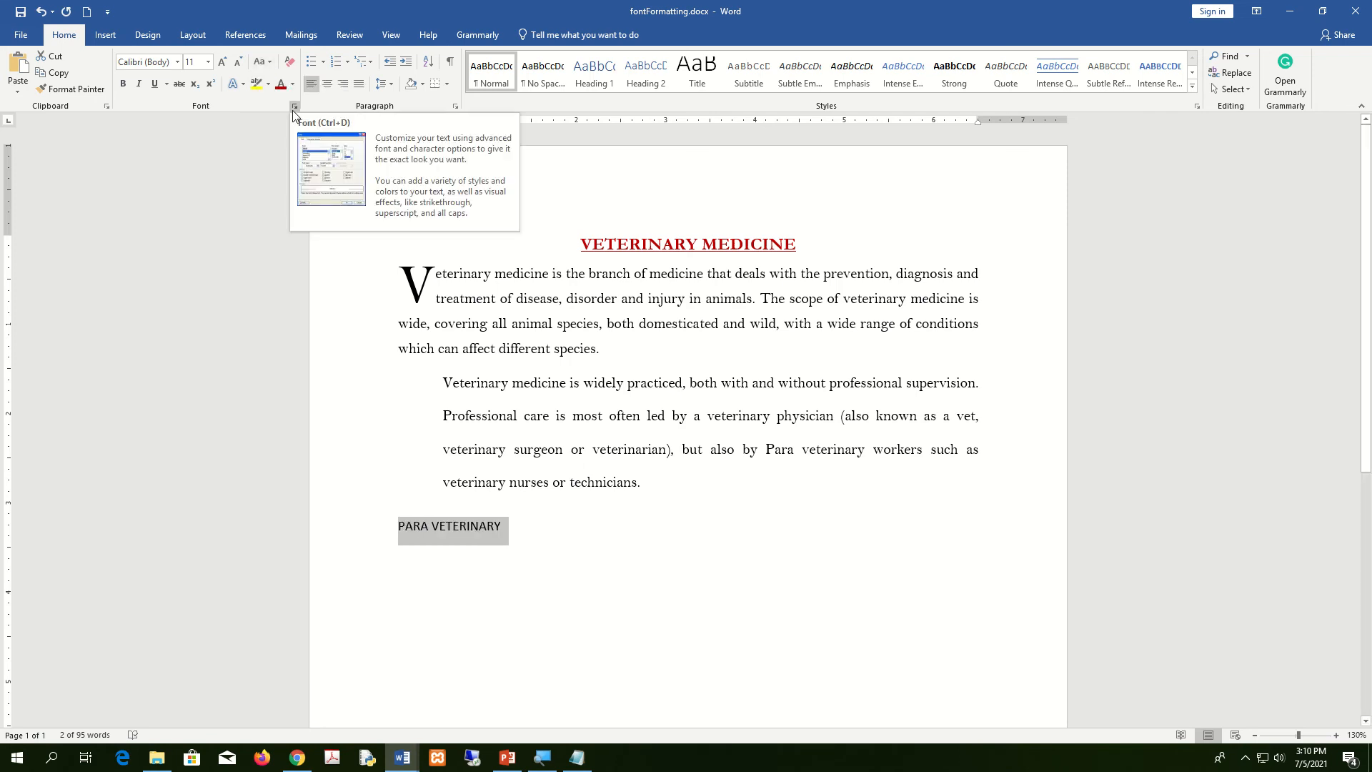
pyautogui.click(526, 570)
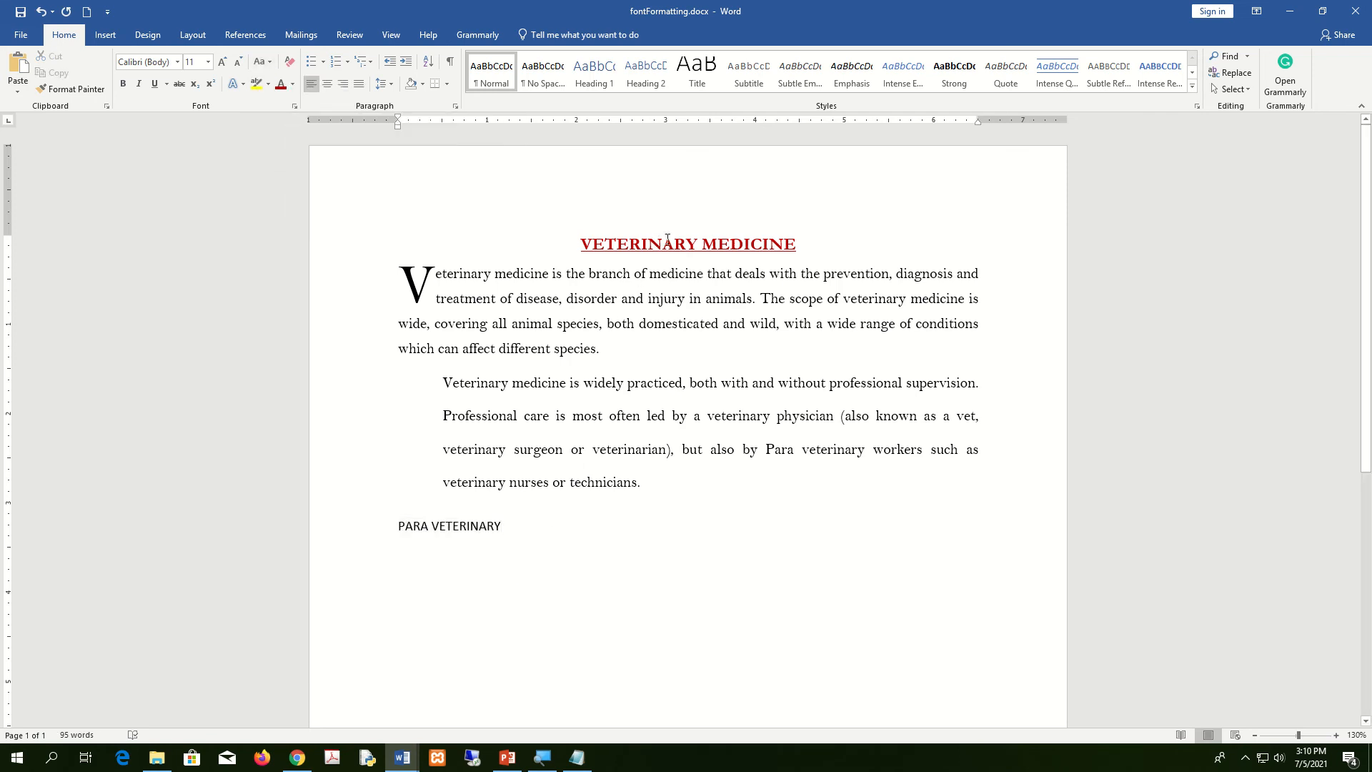
# Apply the VETERINARY MEDICINE heading's formatting to the "PARA VETERINARY" line with Format Painter, and undo it
pyautogui.moveTo(668, 239); pyautogui.dragTo(673, 245)
pyautogui.moveTo(508, 534); pyautogui.dragTo(364, 514)
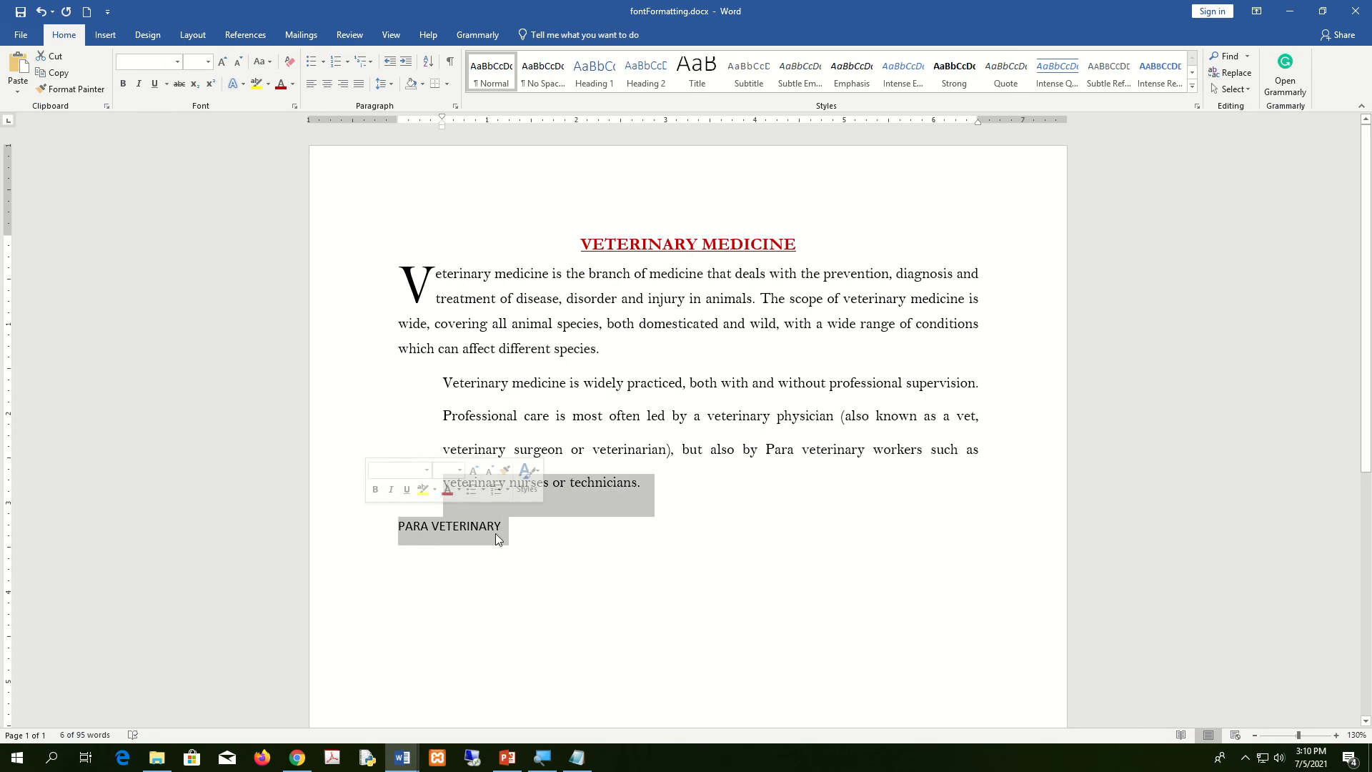
pyautogui.click(509, 532)
pyautogui.click(370, 528)
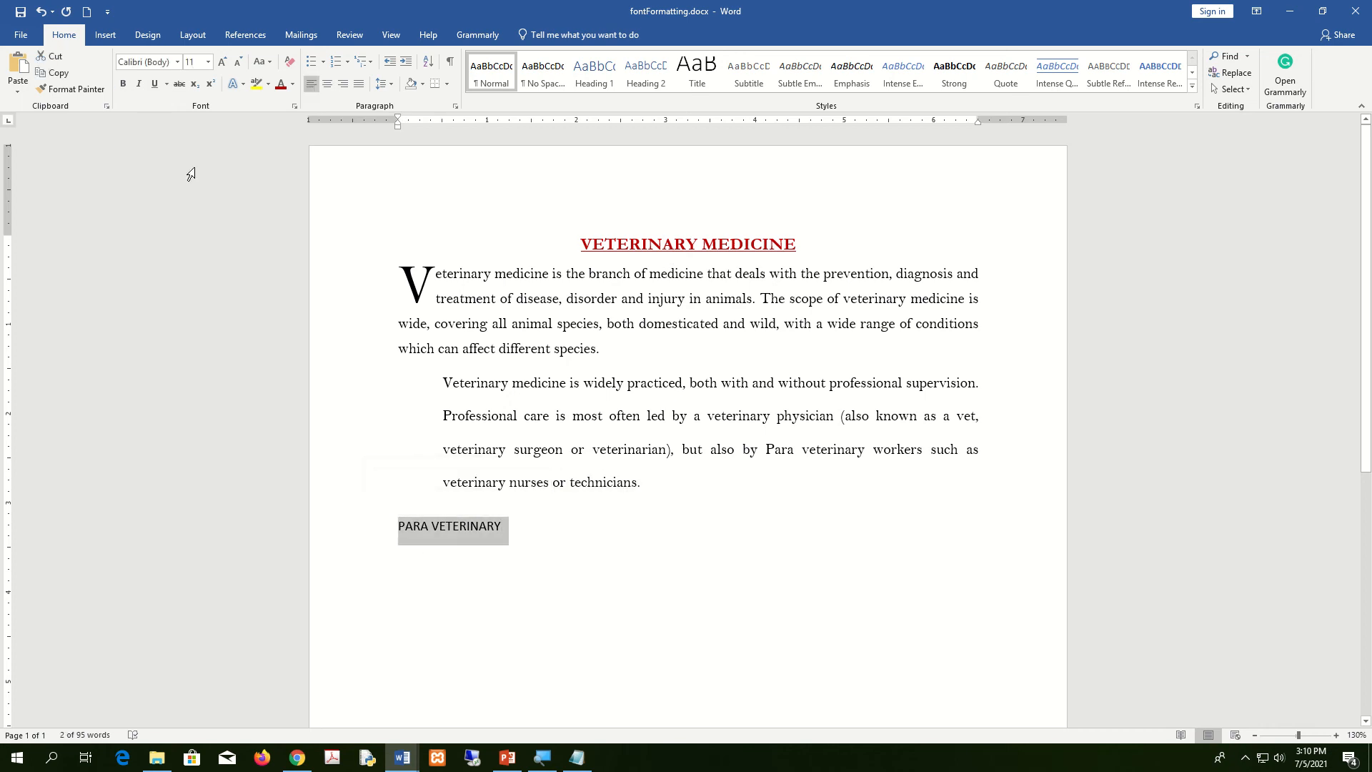
pyautogui.click(753, 245)
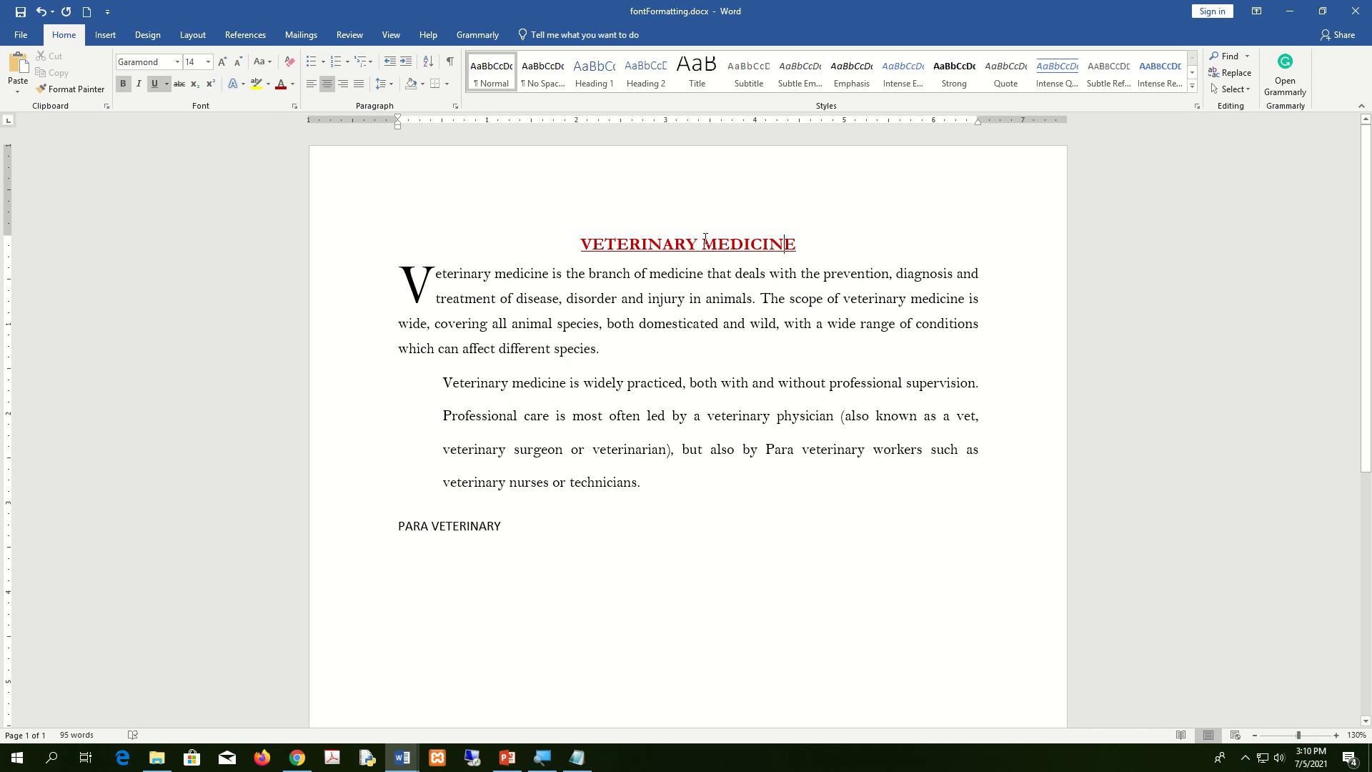
pyautogui.click(91, 94)
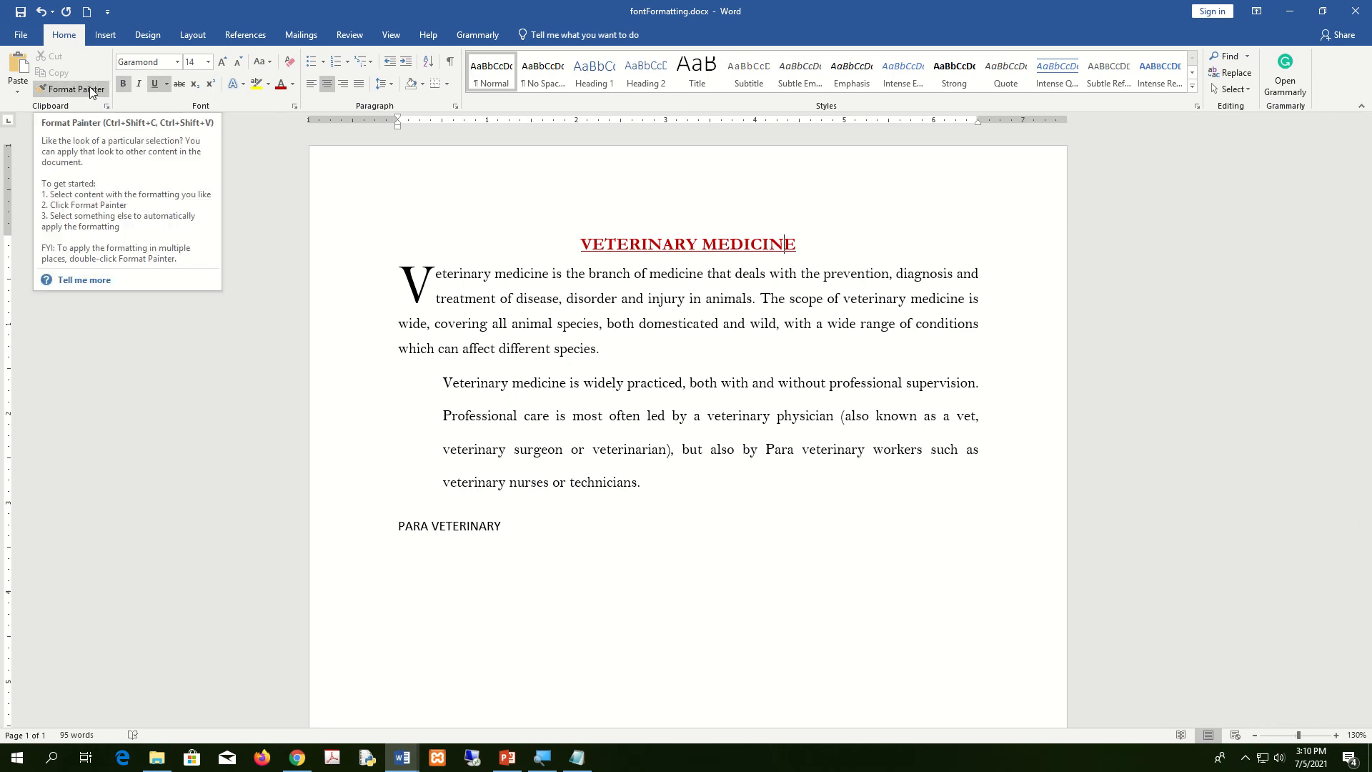
pyautogui.click(90, 94)
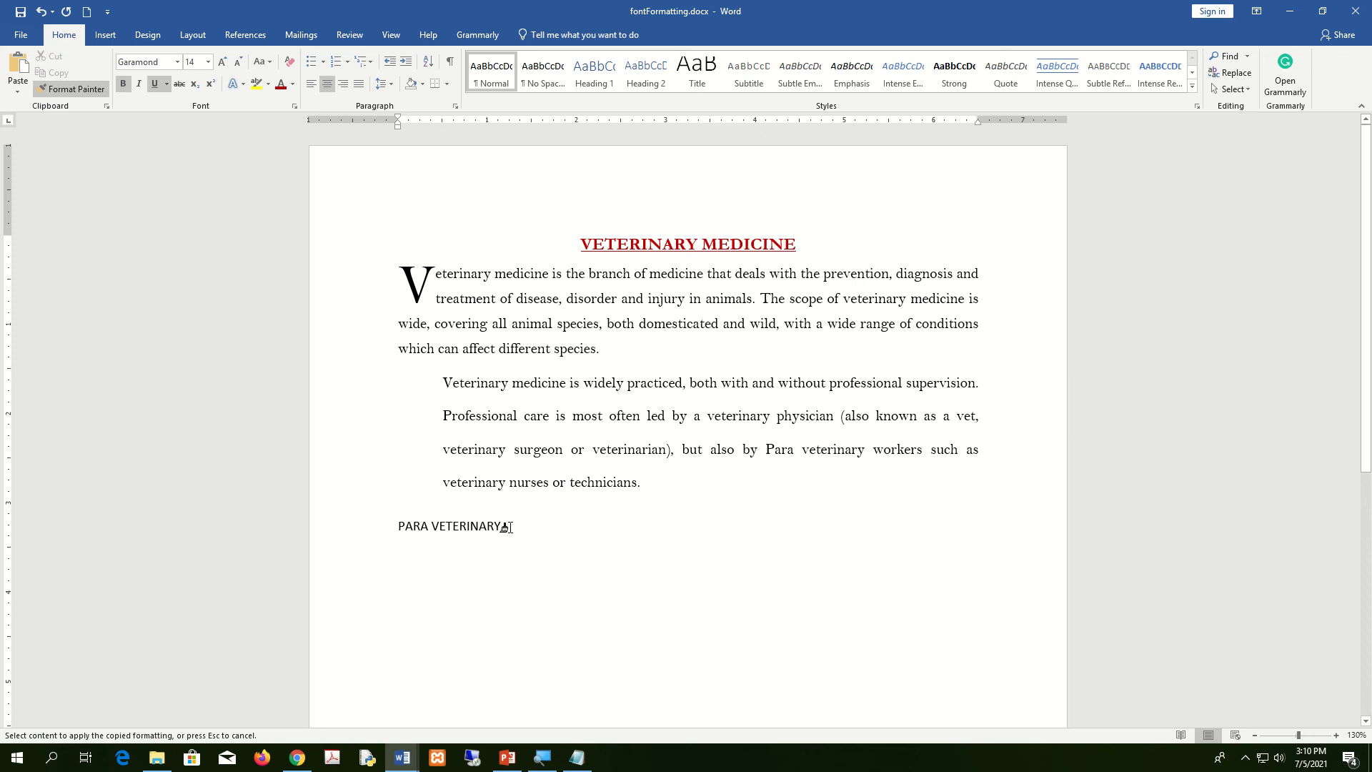
pyautogui.moveTo(506, 526); pyautogui.dragTo(393, 527)
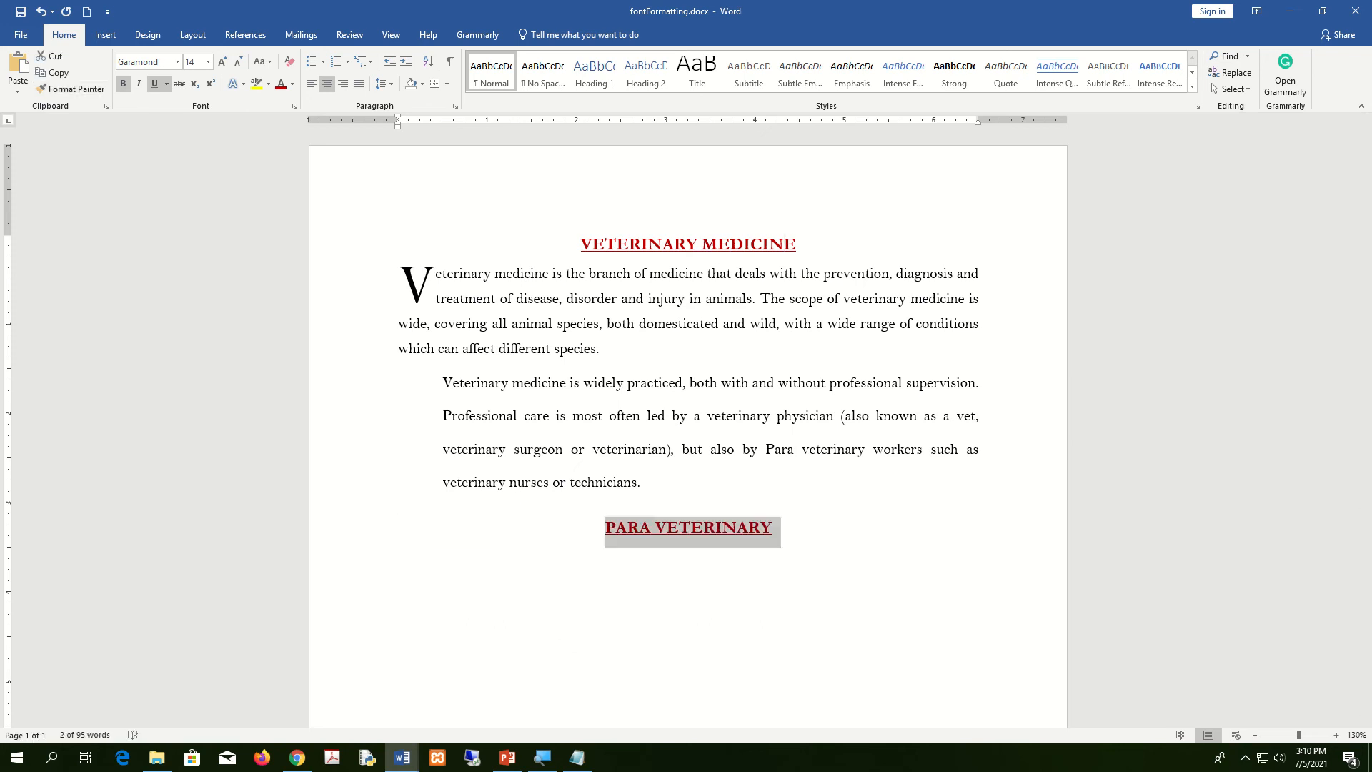
pyautogui.hotkey('ctrl', 'z')
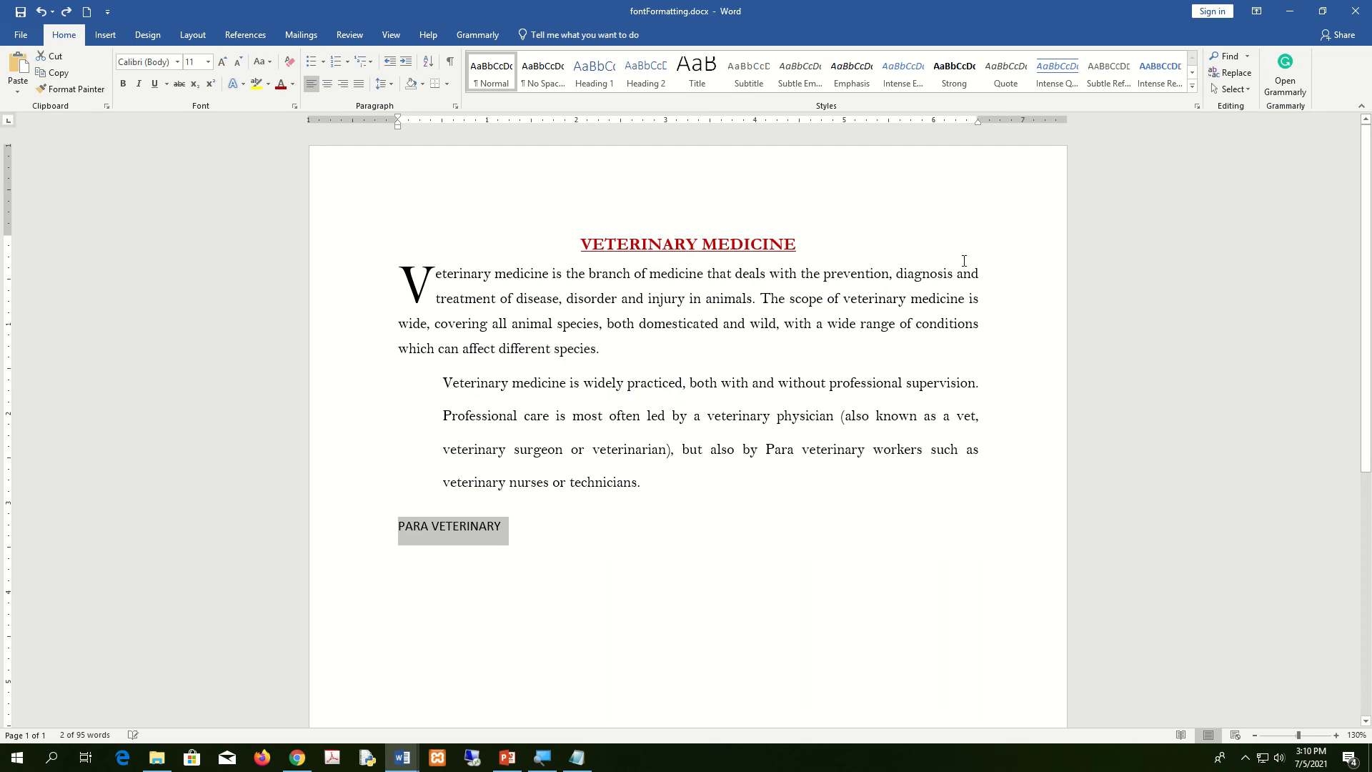
# Copy the VETERINARY MEDICINE heading's formatting to the "PARA VETERINARY" line with Format Painter and add two blank lines below it
pyautogui.click(757, 252)
pyautogui.moveTo(797, 244); pyautogui.dragTo(642, 244)
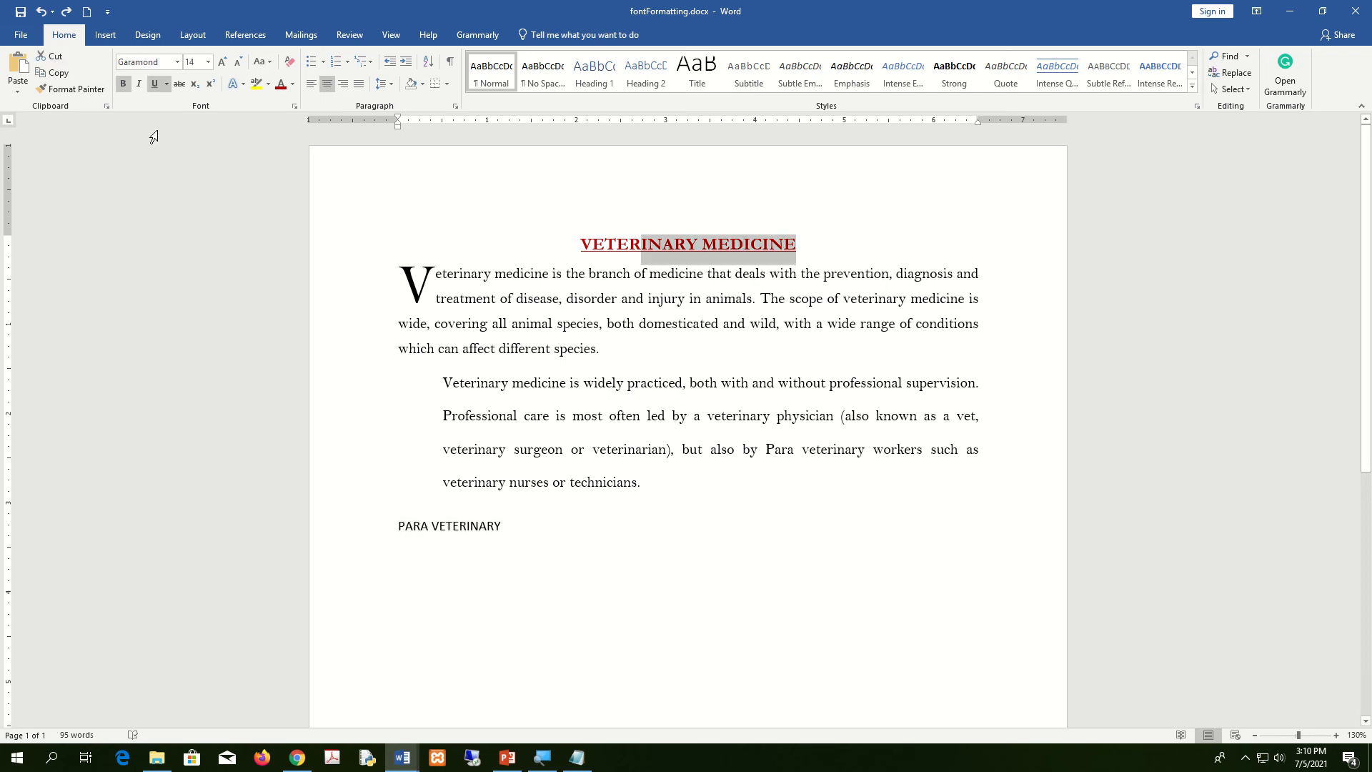
pyautogui.click(93, 87)
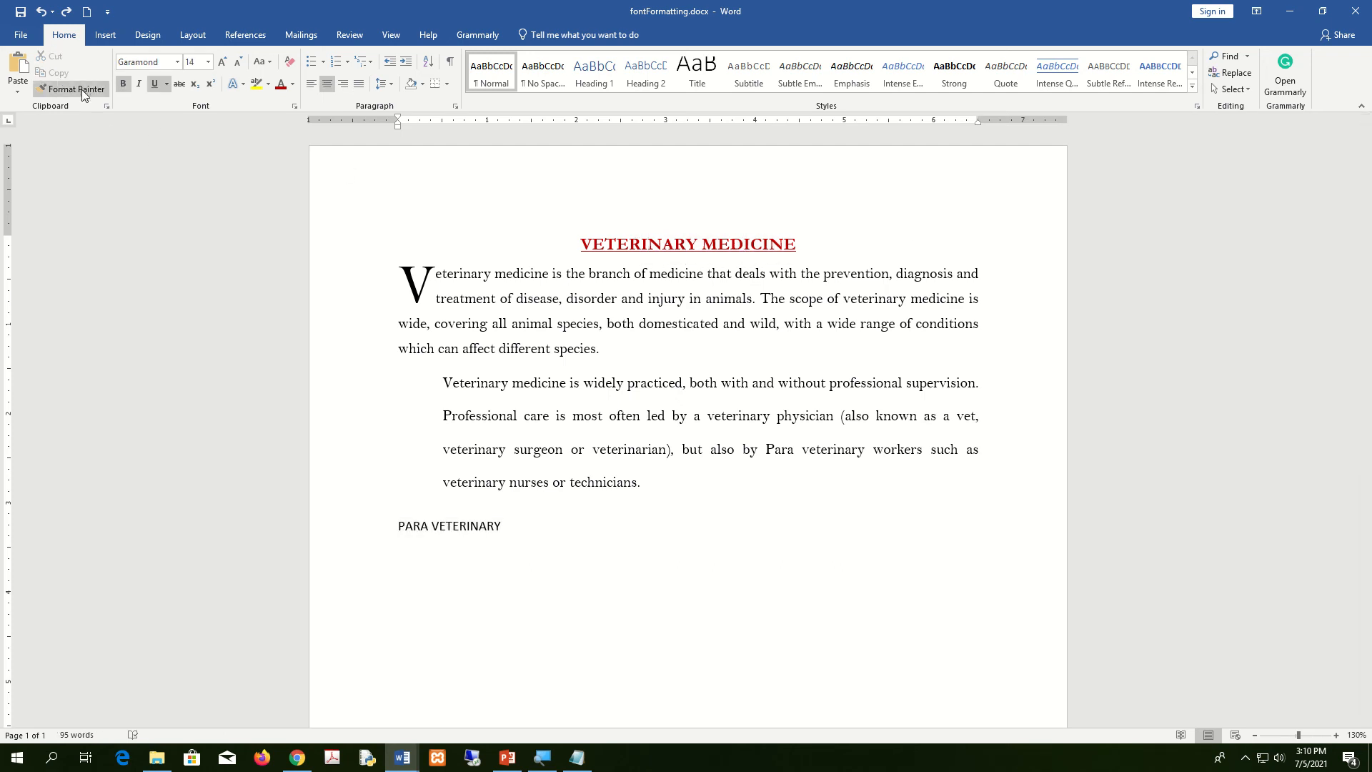
pyautogui.moveTo(502, 527); pyautogui.dragTo(352, 521)
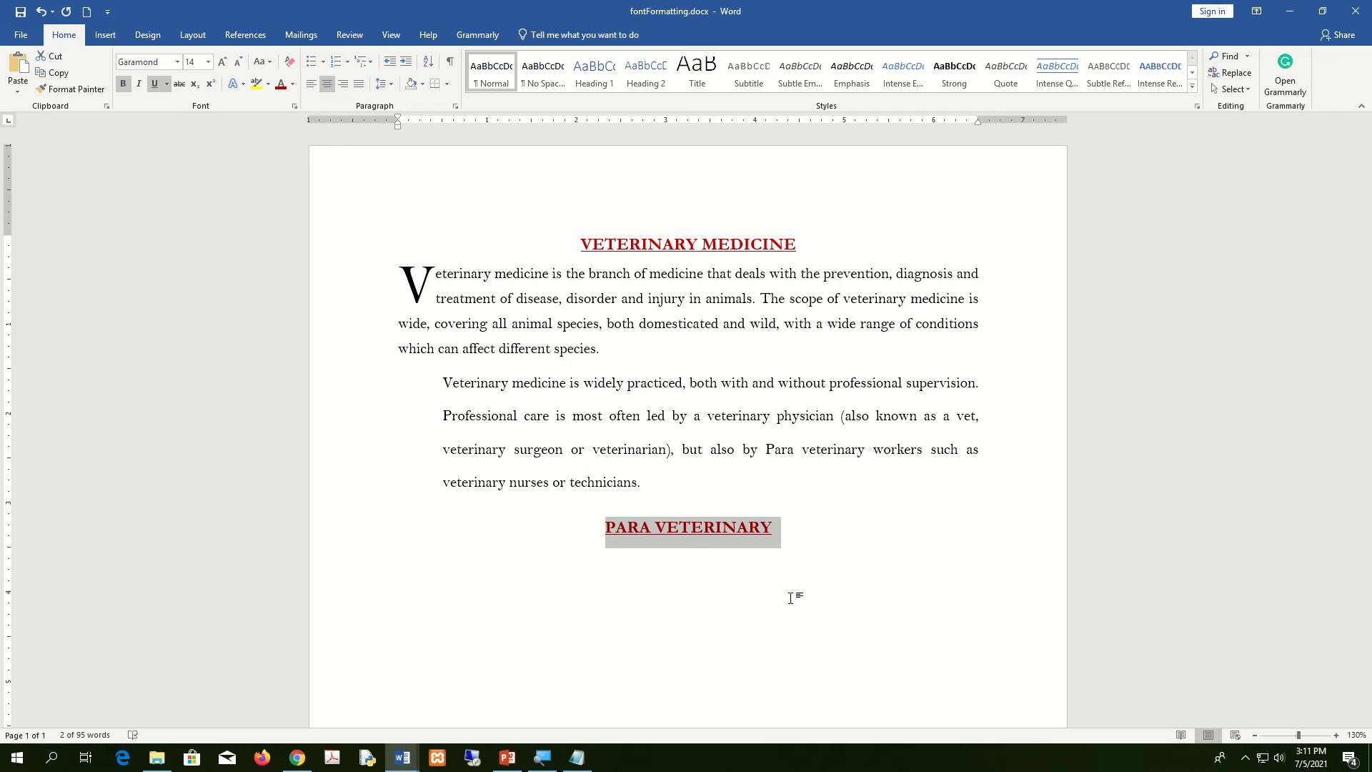
pyautogui.click(811, 537)
pyautogui.press('Return')
pyautogui.press('Return')
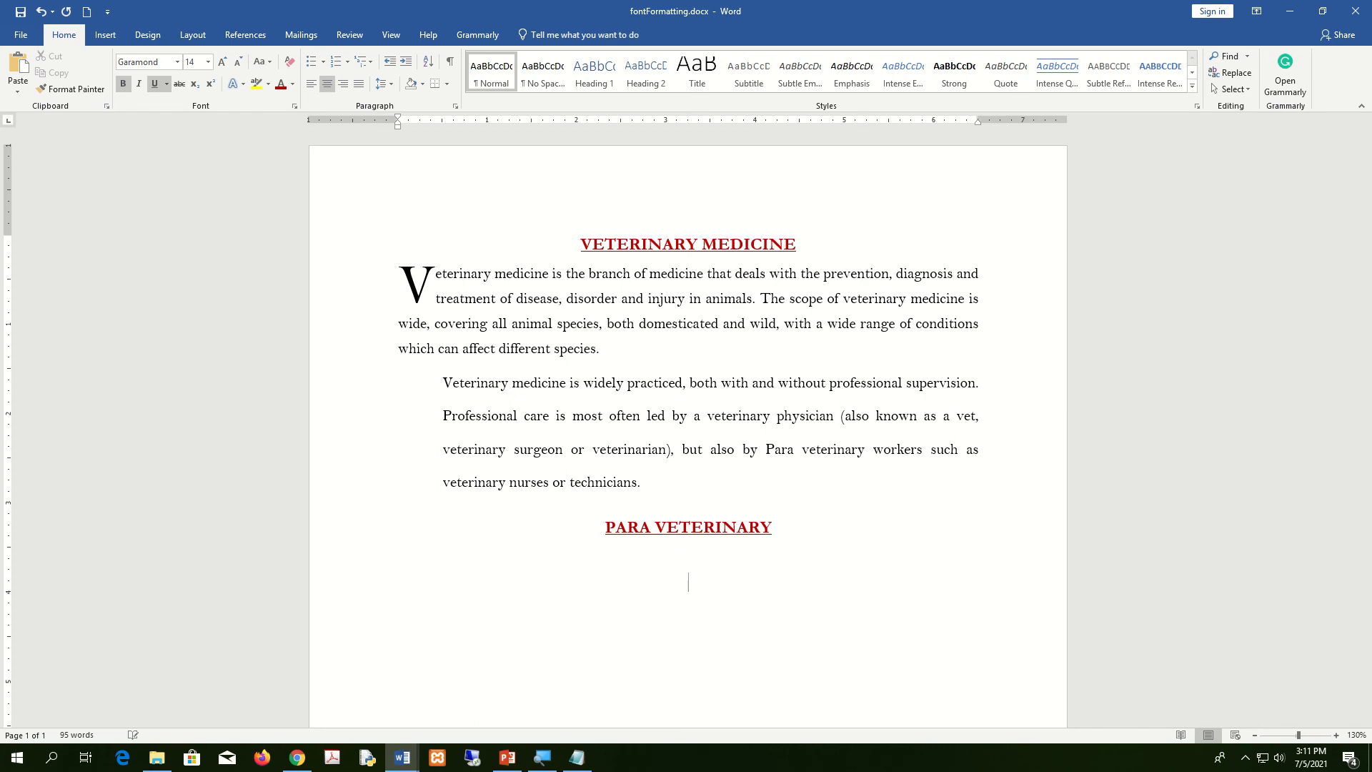
# Switch to MS_WORD_Paper.docx and examine the numbering levels of the Veterinary Professionals list
pyautogui.click(402, 764)
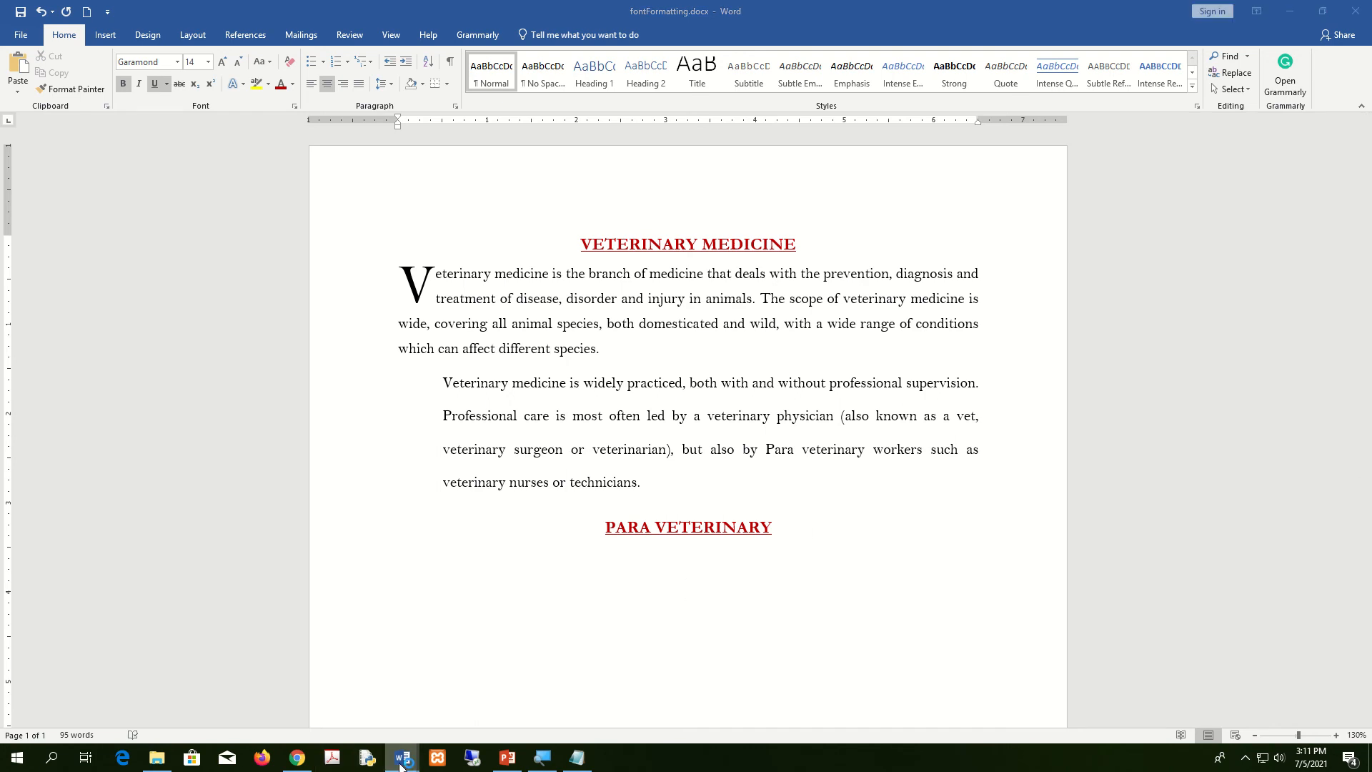
pyautogui.click(415, 689)
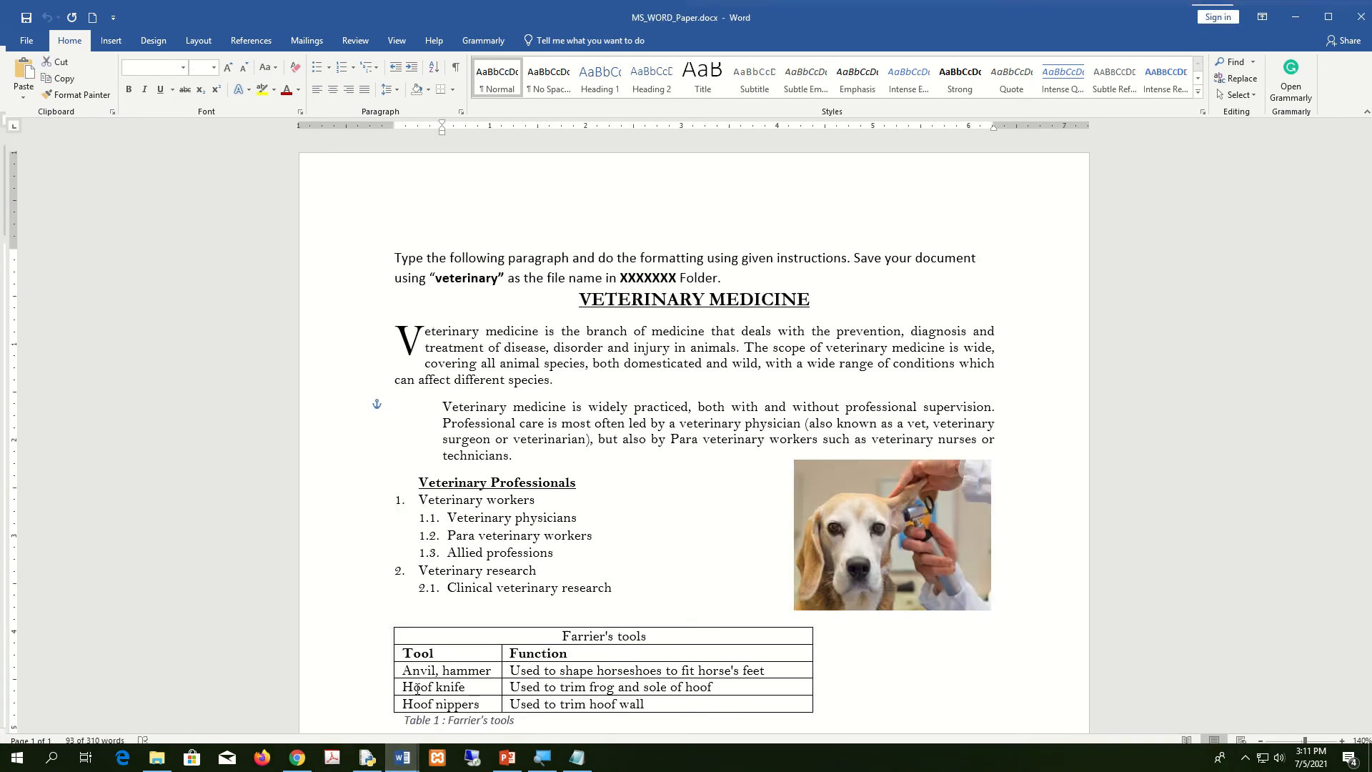
pyautogui.scroll(-3, 416, 688)
pyautogui.click(634, 395)
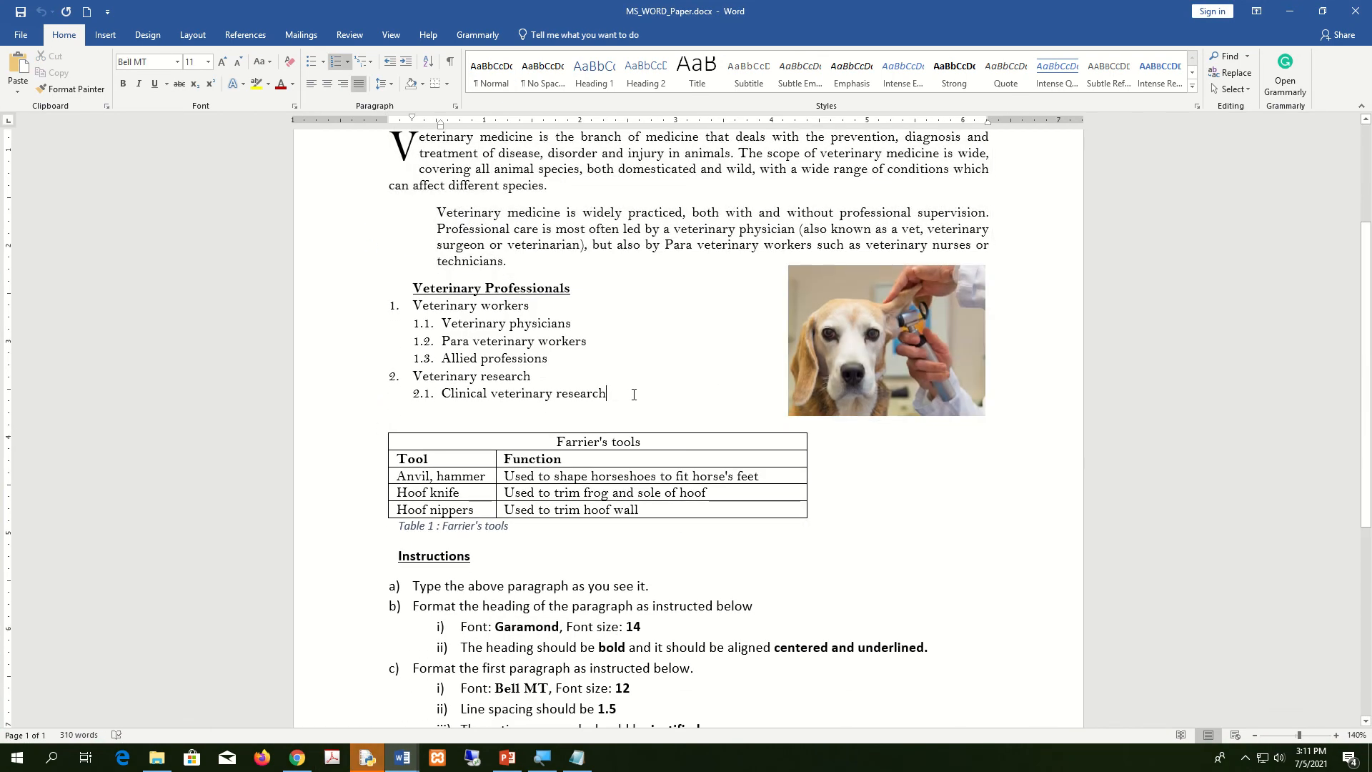
pyautogui.moveTo(634, 395); pyautogui.dragTo(383, 295)
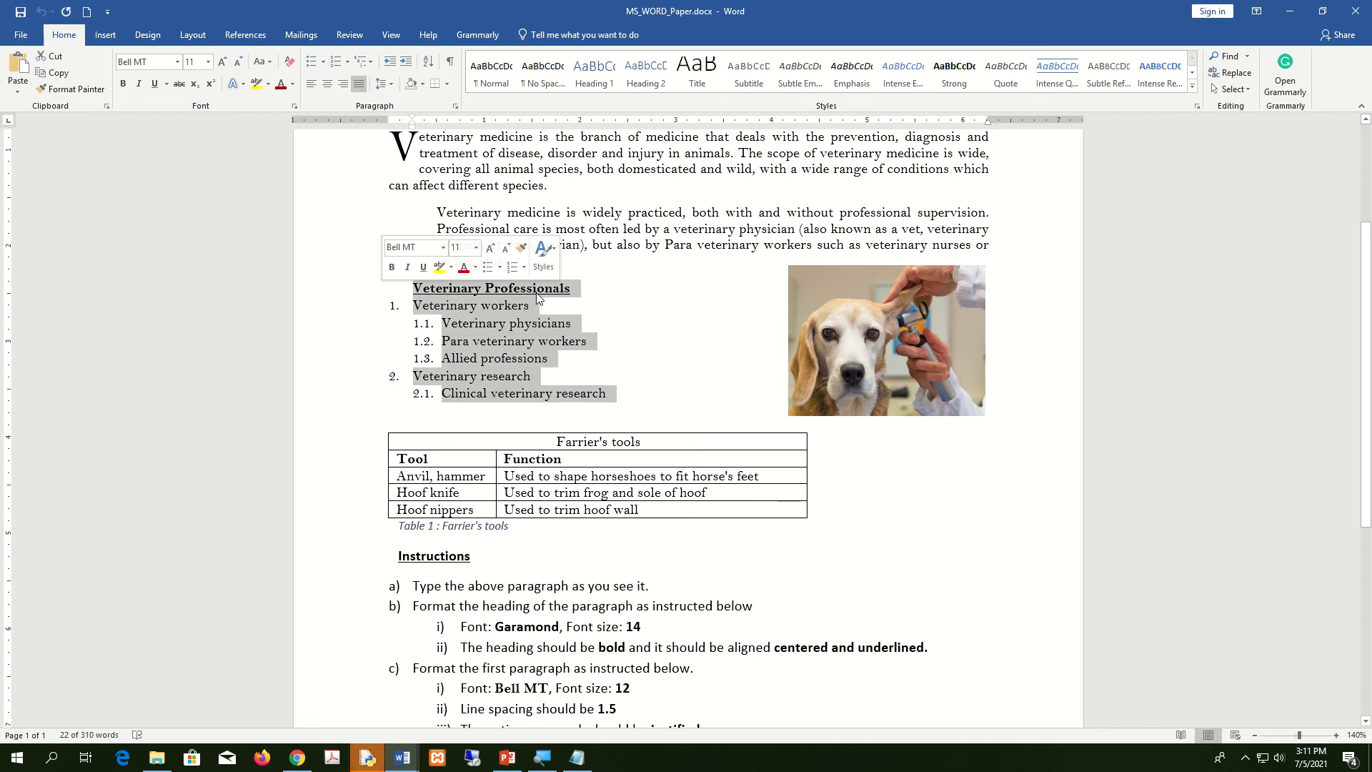
pyautogui.click(609, 296)
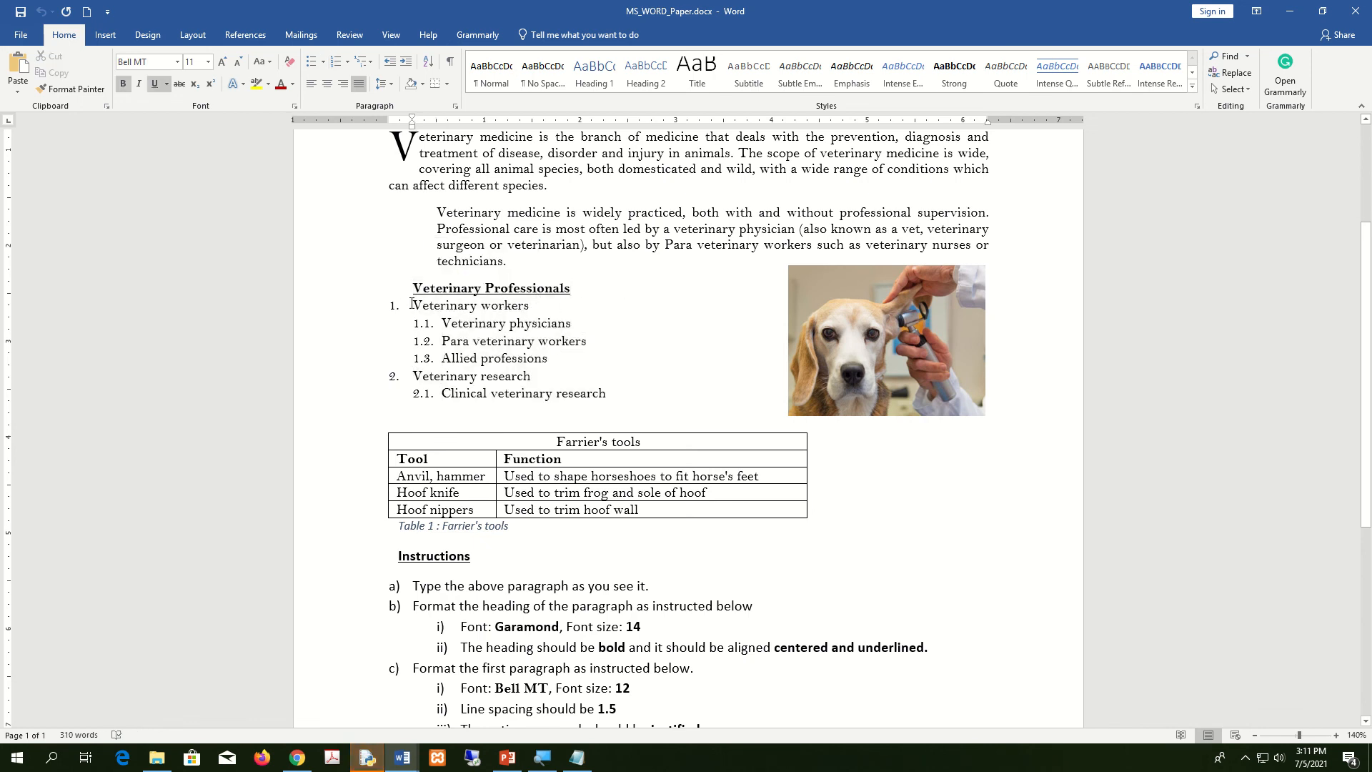
pyautogui.moveTo(412, 305); pyautogui.dragTo(540, 308)
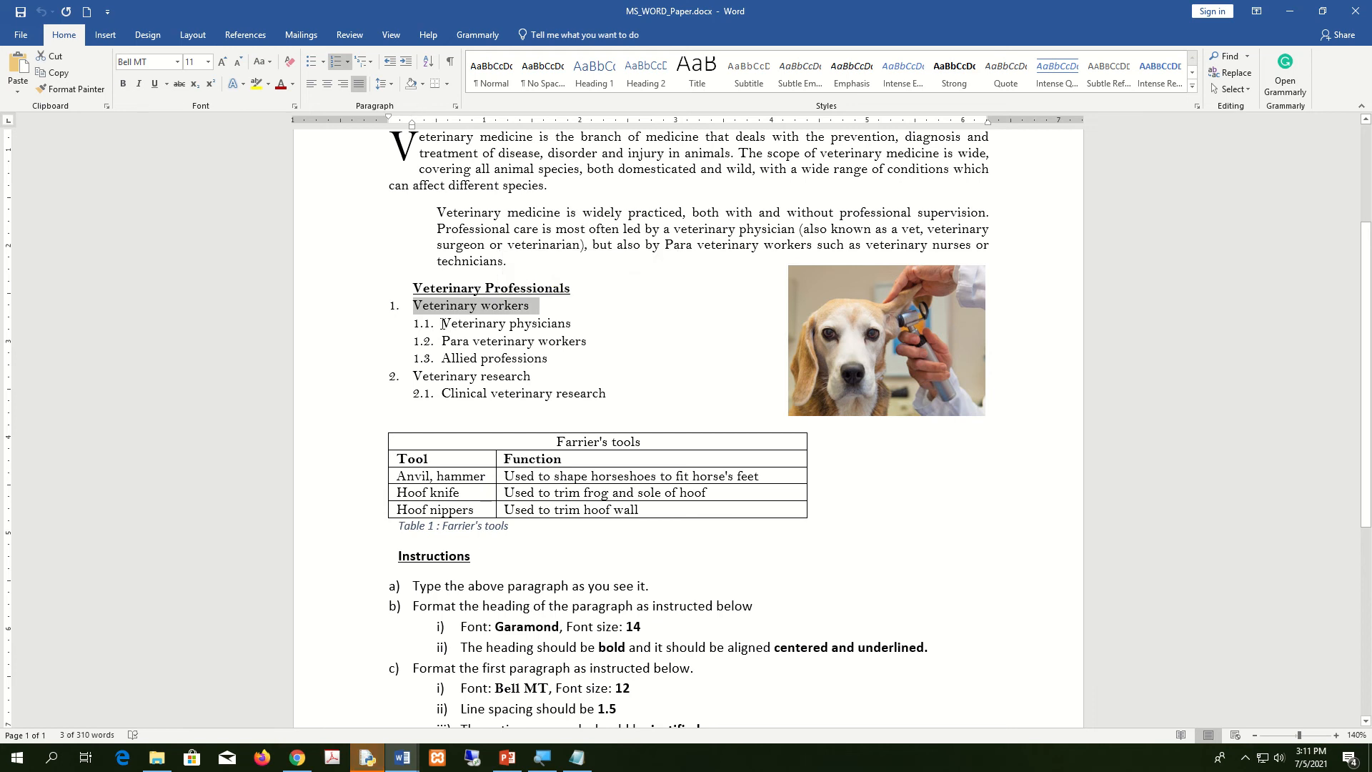
pyautogui.moveTo(442, 324); pyautogui.dragTo(508, 353)
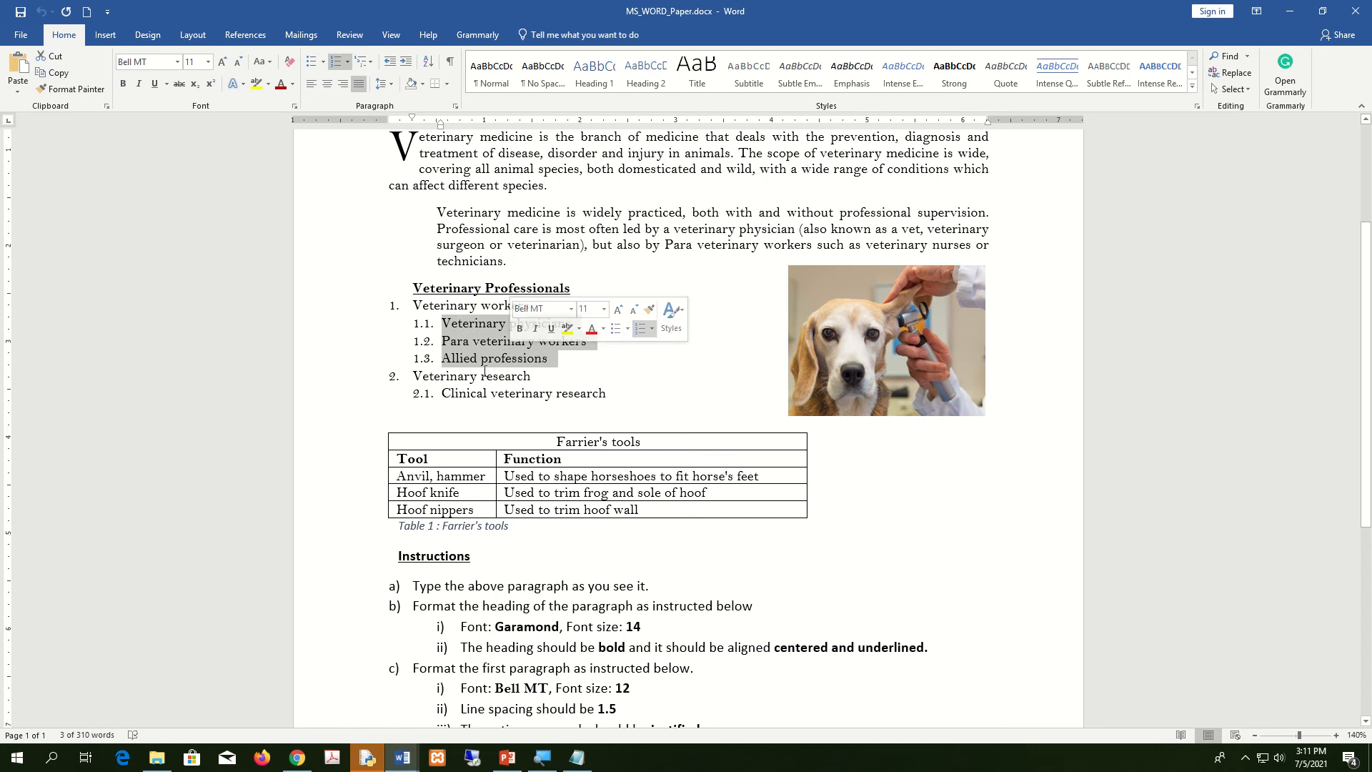
pyautogui.click(418, 376)
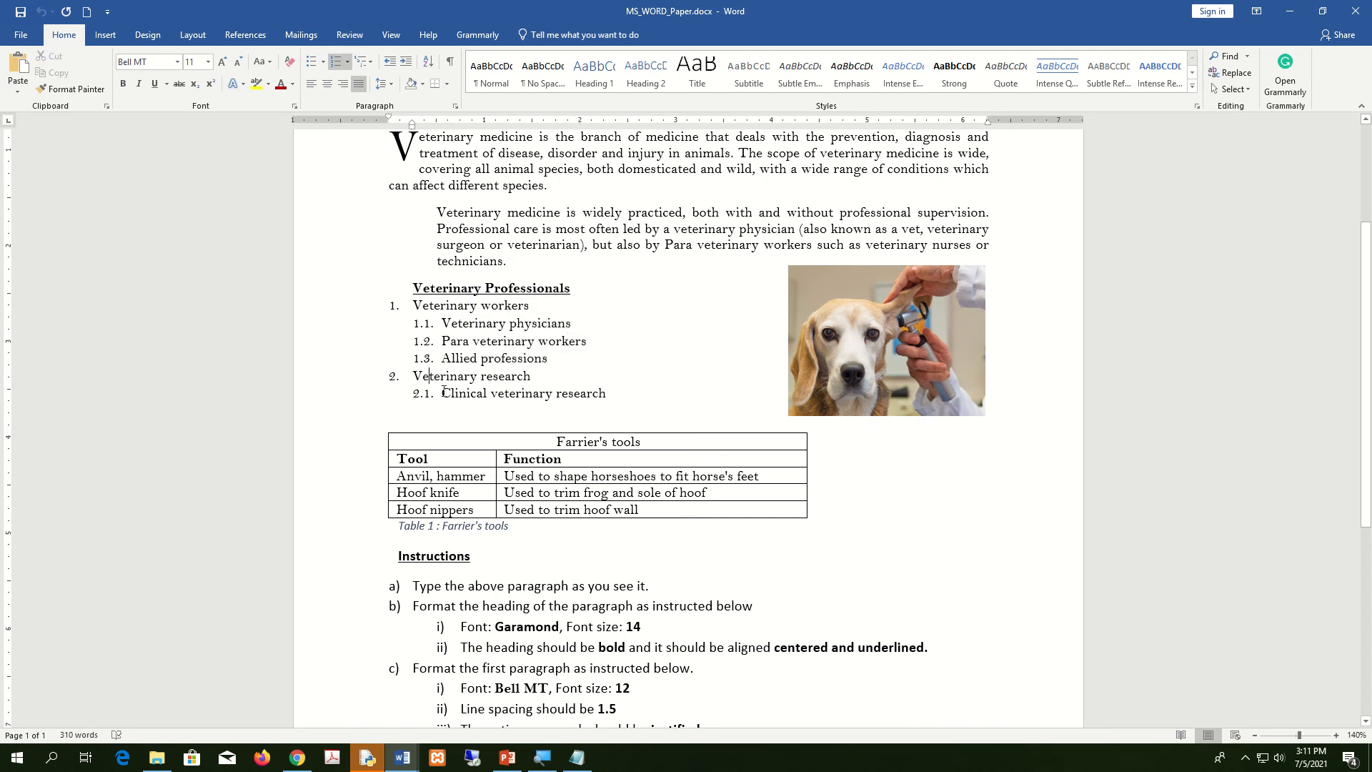
pyautogui.moveTo(612, 390); pyautogui.dragTo(361, 301)
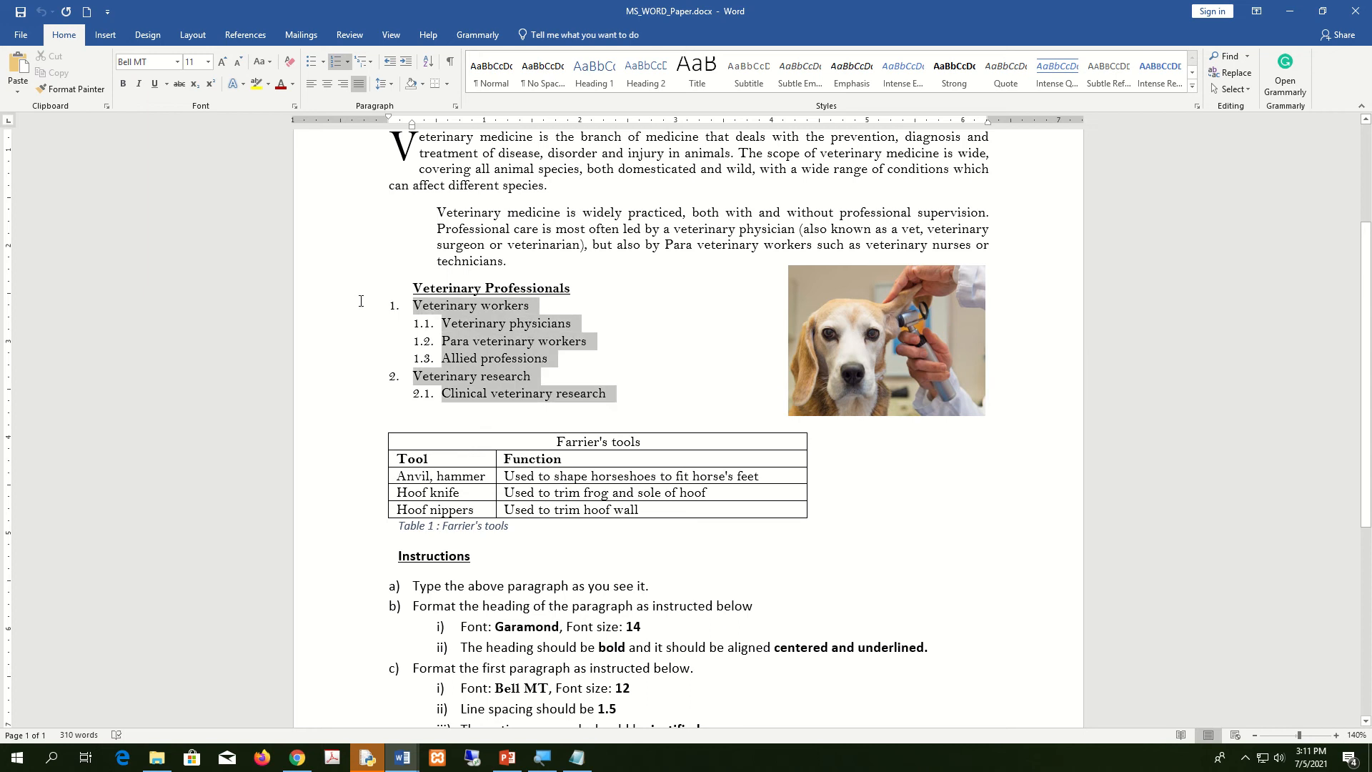
pyautogui.click(641, 324)
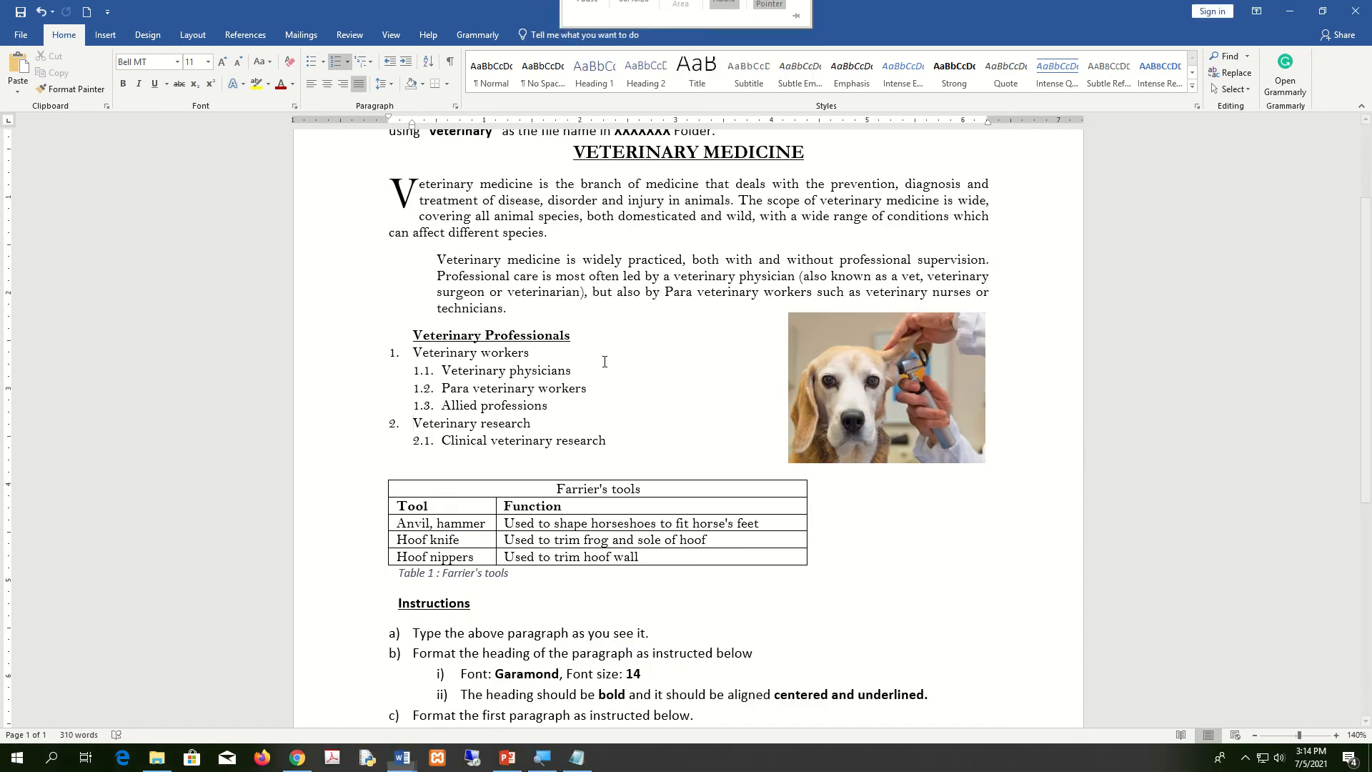
# Add the third-level items "veterinary nurses", "veterinary technologists" and "rural animal technicians" under Allied professions in the Veterinary Professionals list
pyautogui.click(604, 388)
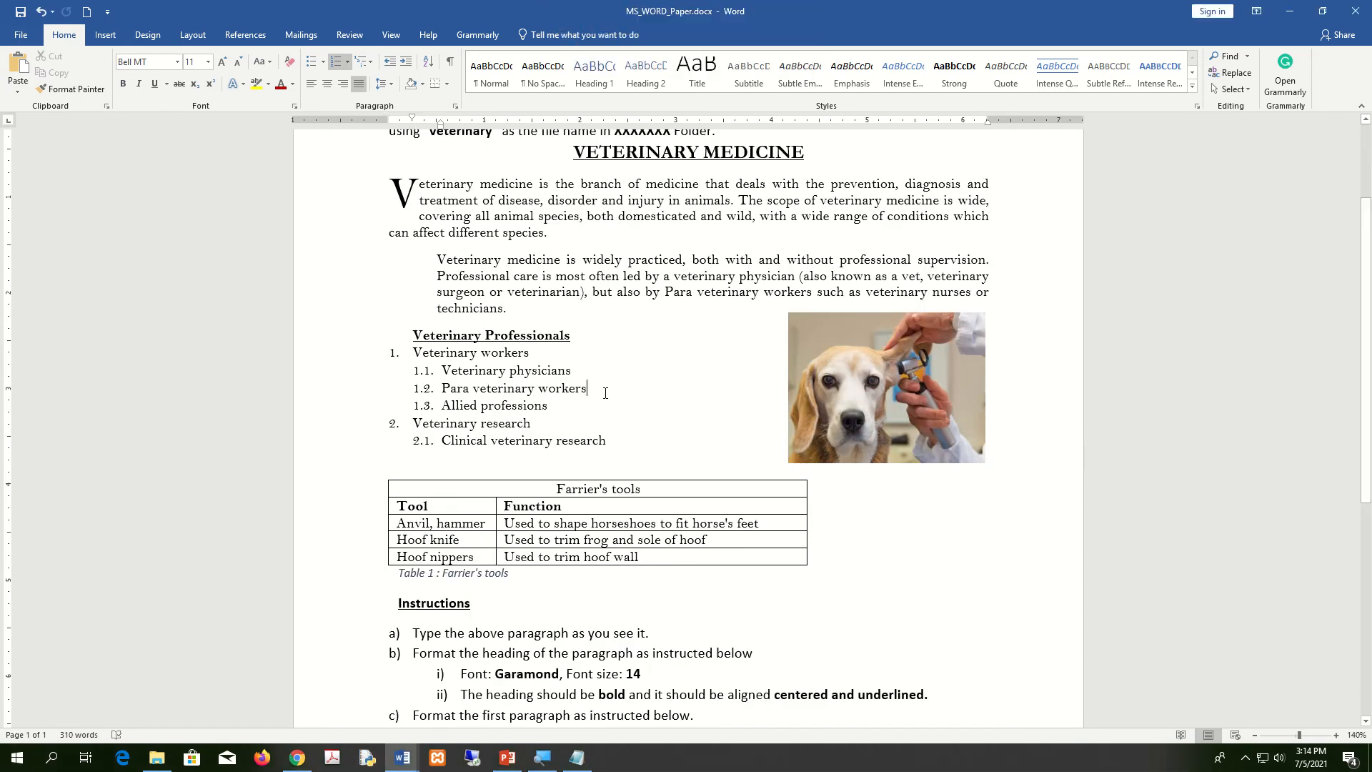
pyautogui.press('Return')
pyautogui.hotkey('ctrl', 'z')
pyautogui.press('Return')
pyautogui.press('Tab')
pyautogui.write('veterinary nurses veterinary technologists rural animal technicians')
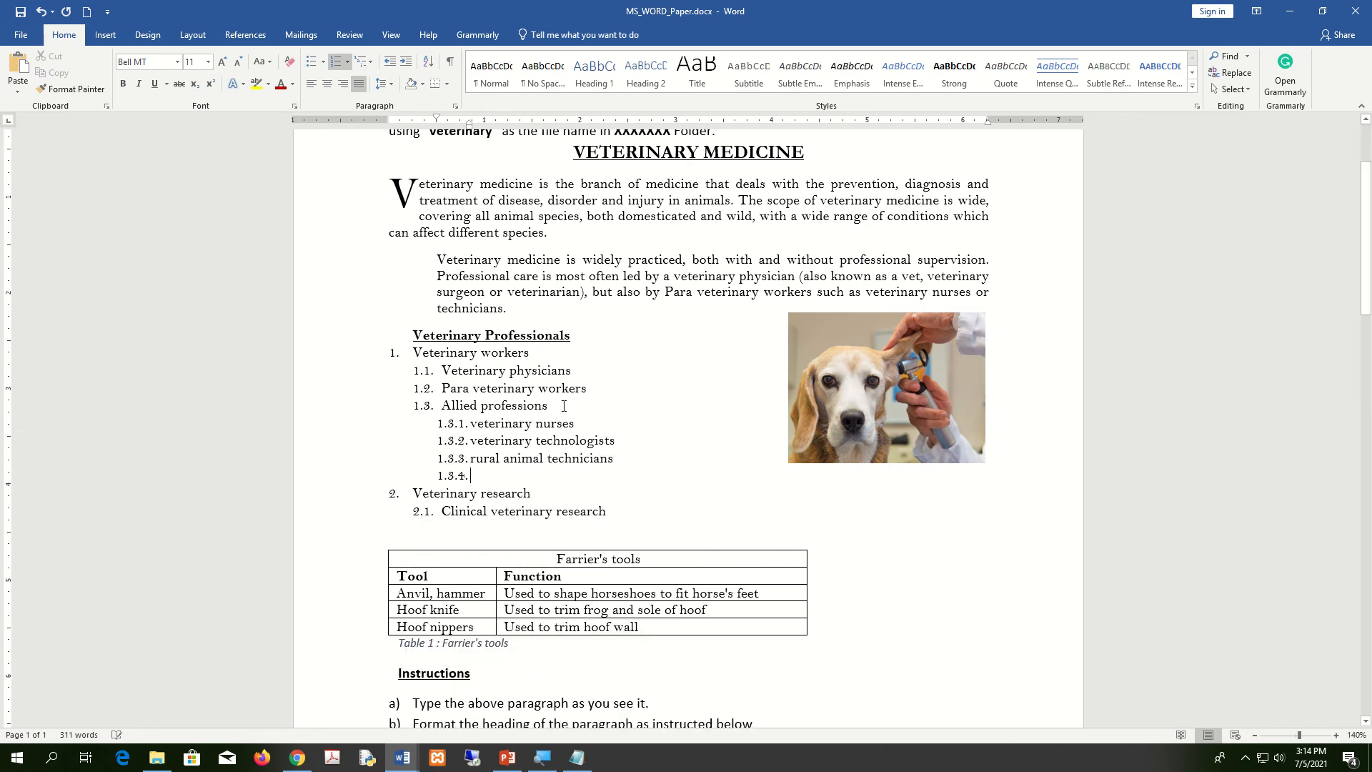
pyautogui.press('Delete')
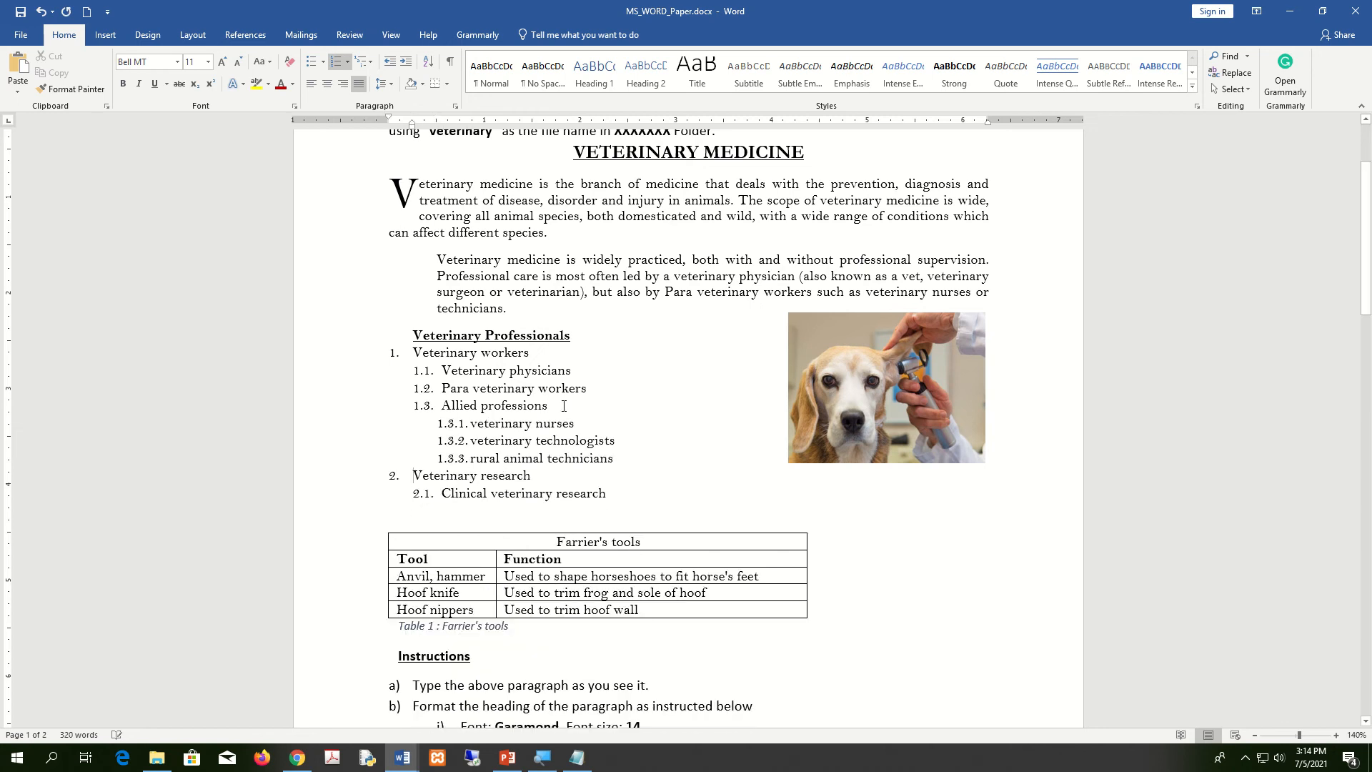
# Select the whole Veterinary Professionals list, from its heading through "Clinical veterinary research"
pyautogui.moveTo(557, 5)
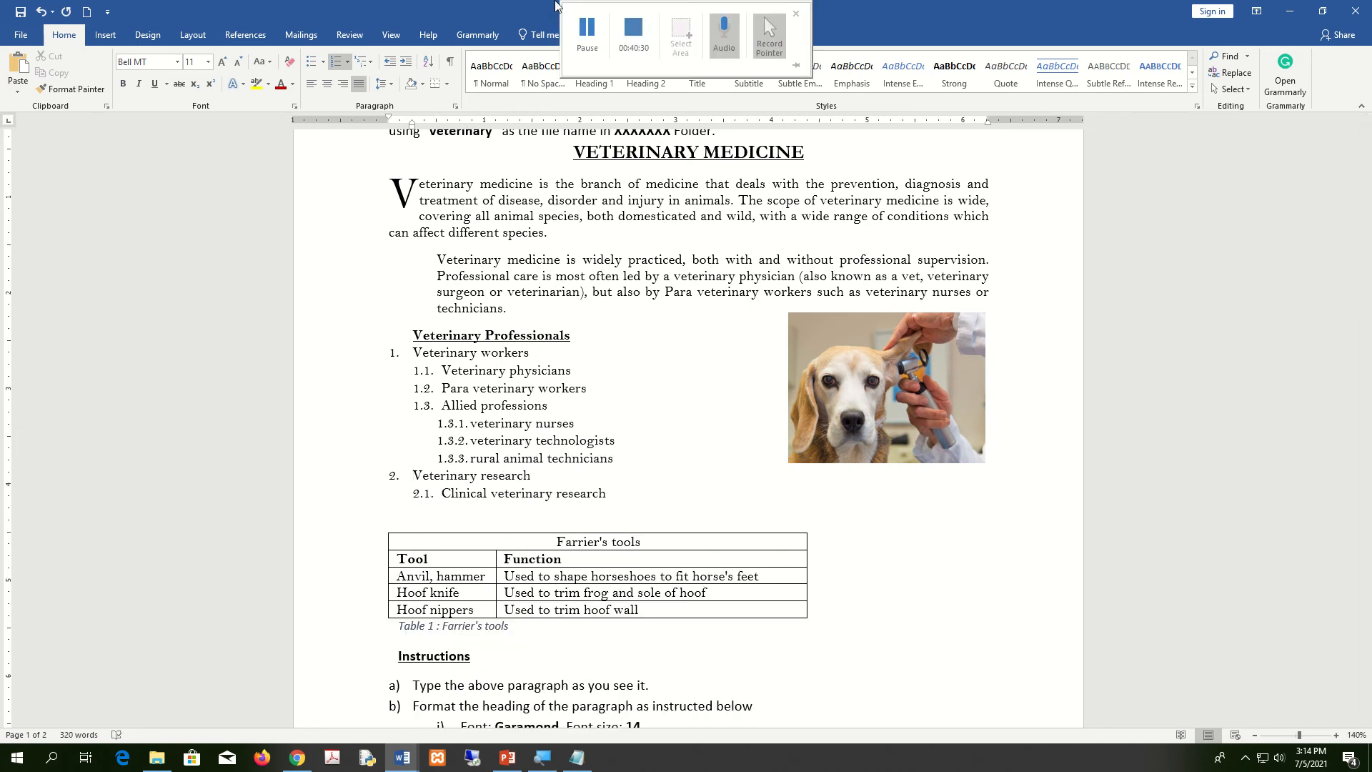
pyautogui.click(596, 446)
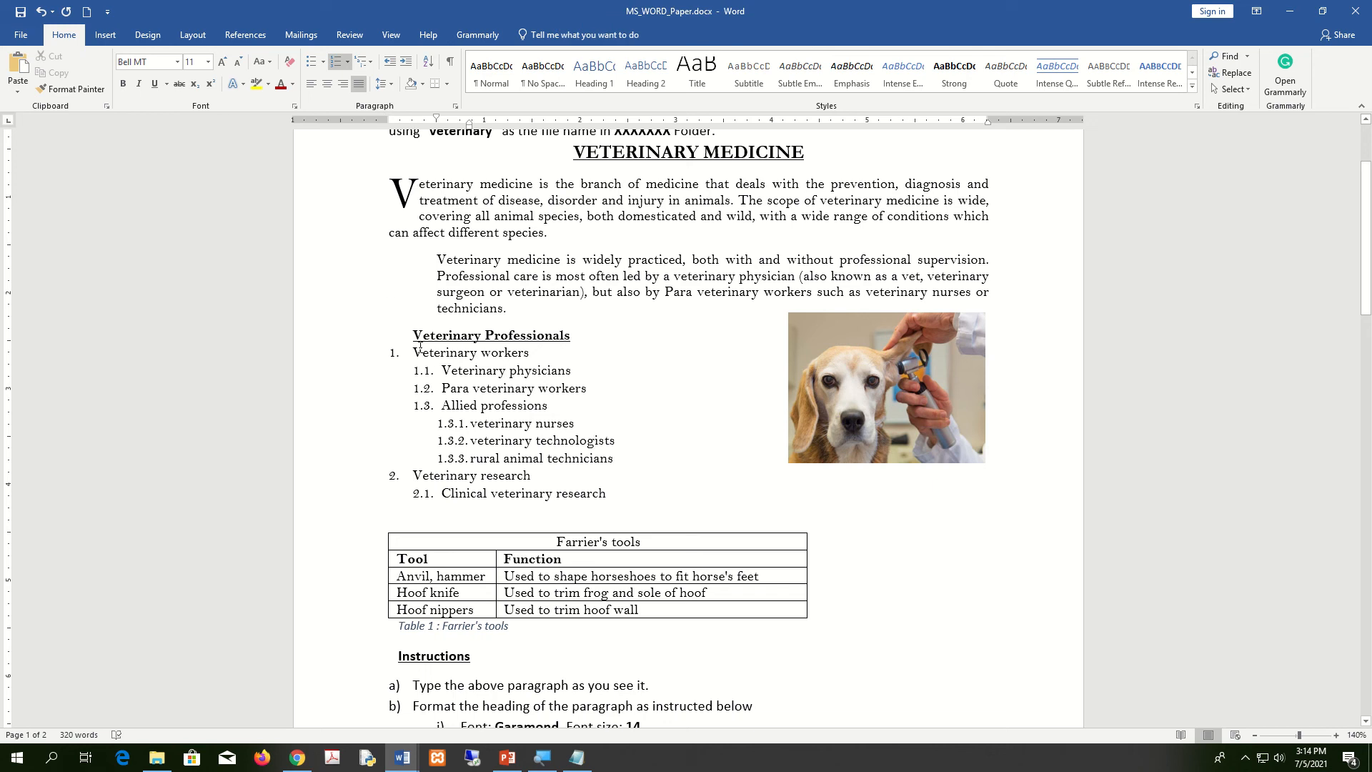
pyautogui.moveTo(413, 333); pyautogui.dragTo(614, 502)
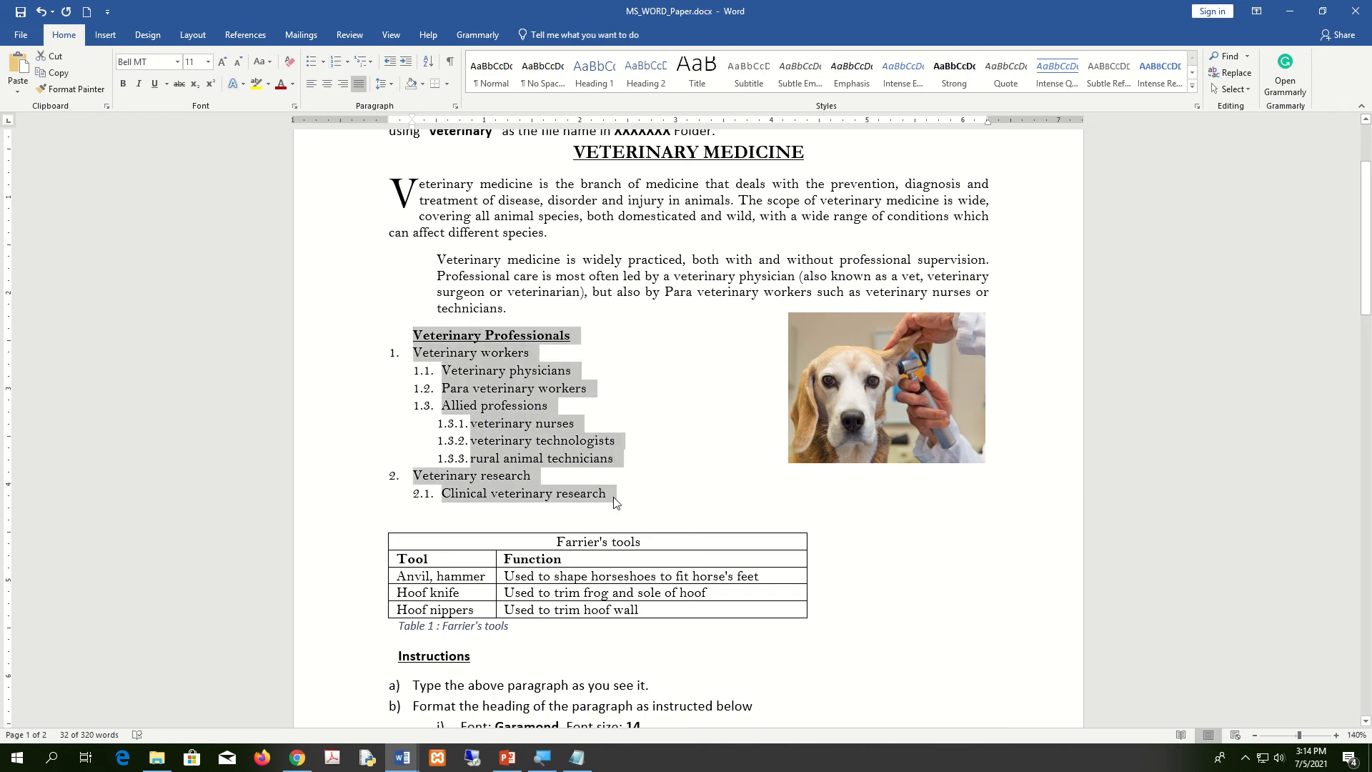
# Close the untitled Notepad note without saving it and return to fontFormatting.docx in Word
pyautogui.click(1290, 11)
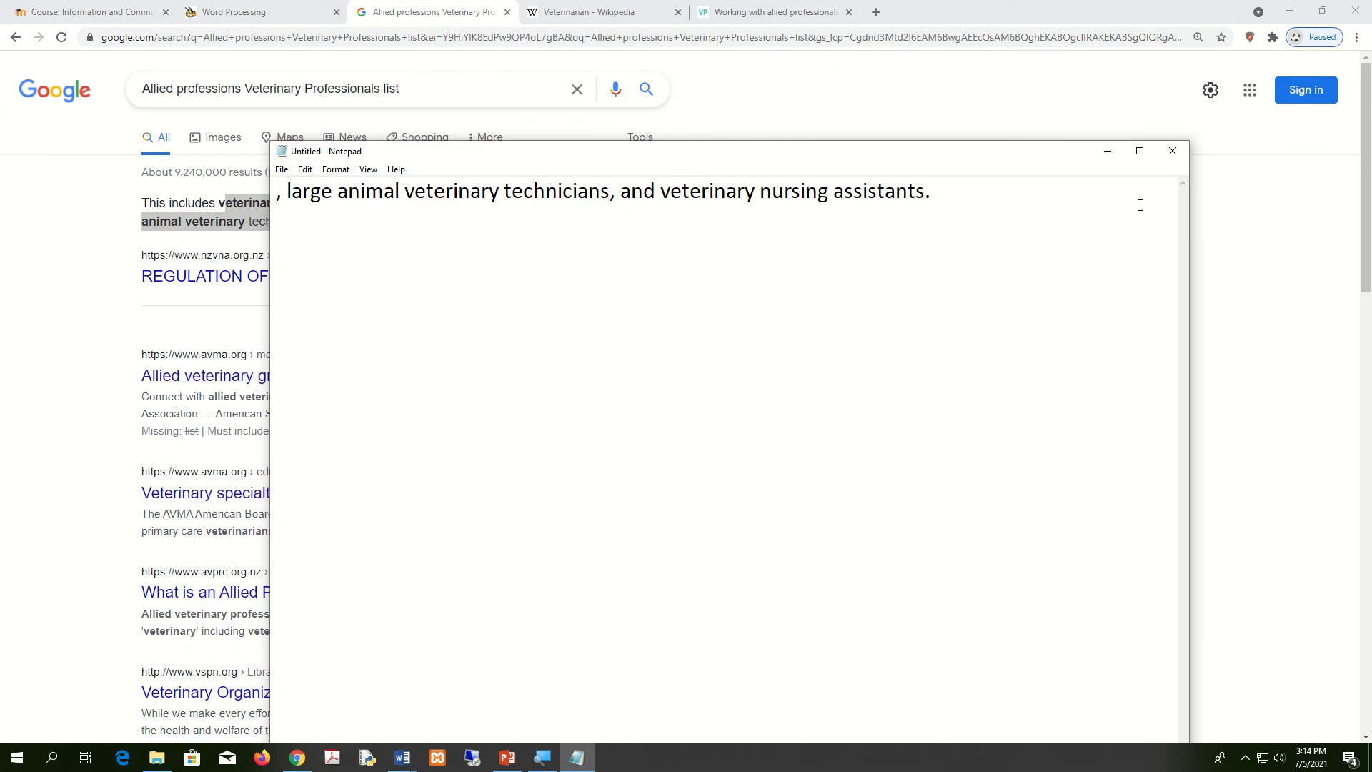
pyautogui.click(1176, 151)
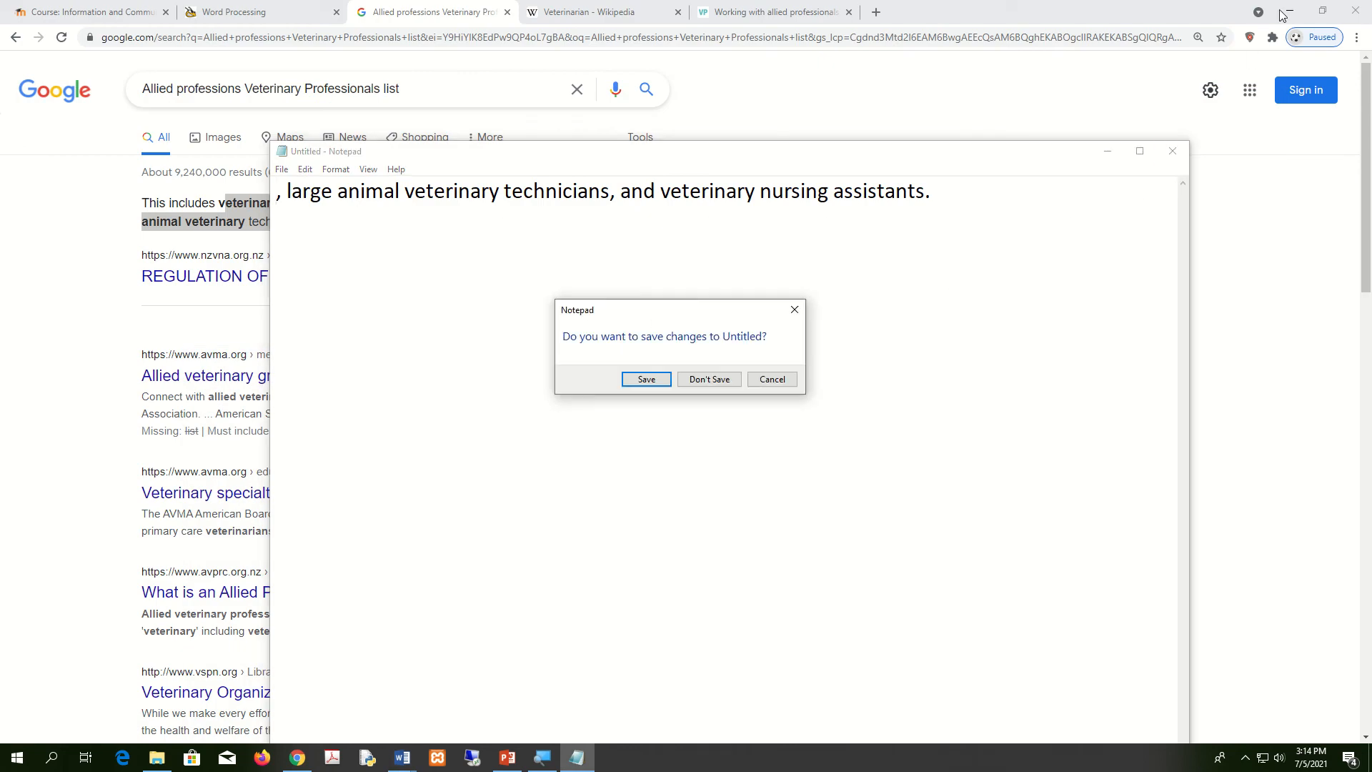
pyautogui.click(719, 380)
pyautogui.hotkey('alt', 'Tab')
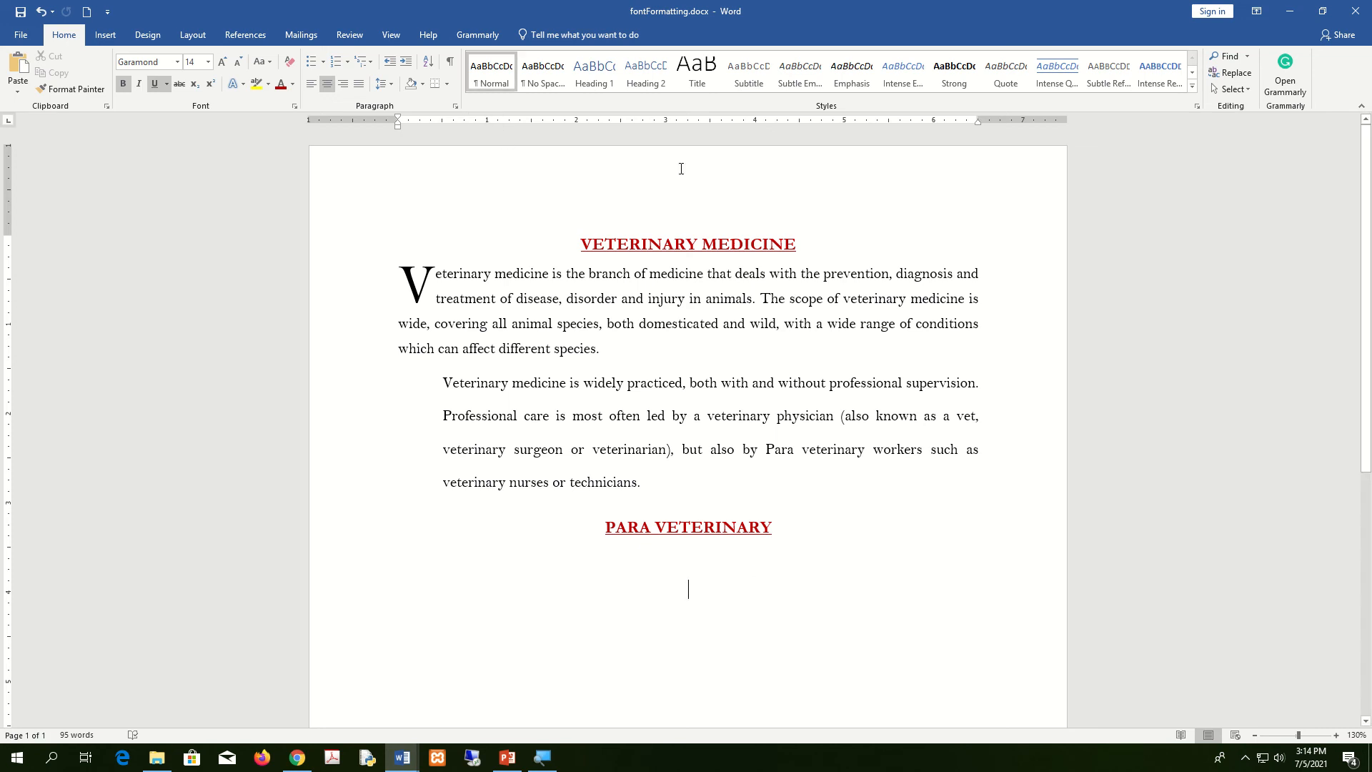
pyautogui.moveTo(622, 1)
pyautogui.click(605, 29)
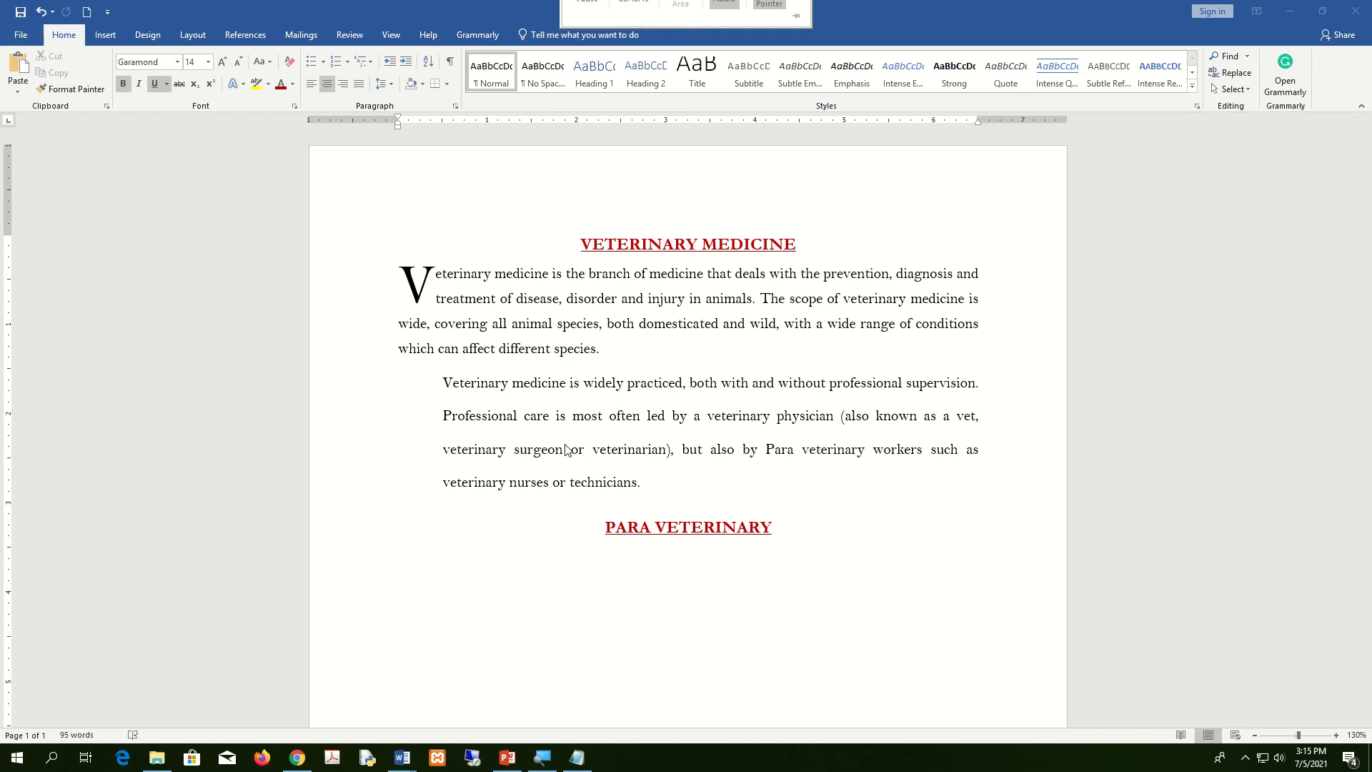
# Add the line "Veterinary Professionals" below the "PARA VETERINARY" line and left-align it
pyautogui.click(495, 576)
pyautogui.write('Veterinary Professionals')
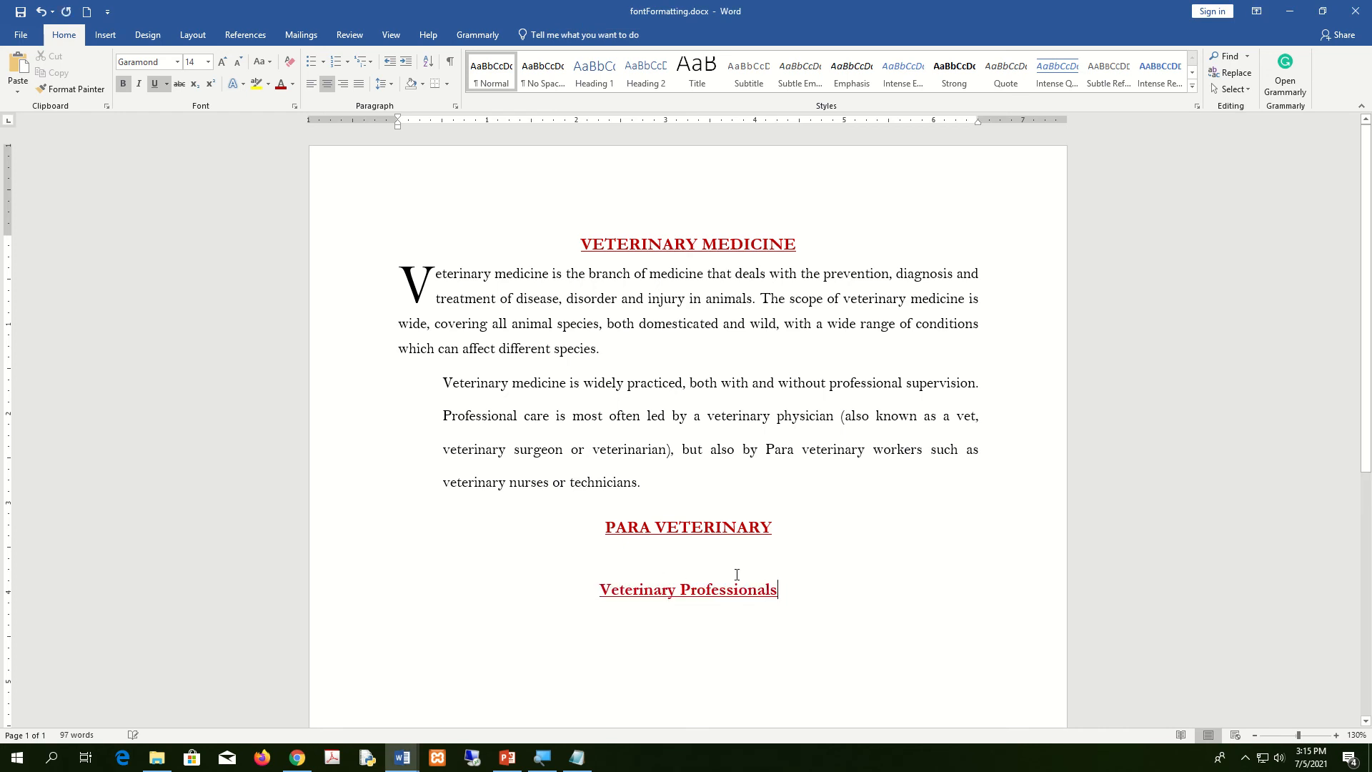
pyautogui.moveTo(755, 587); pyautogui.dragTo(599, 591)
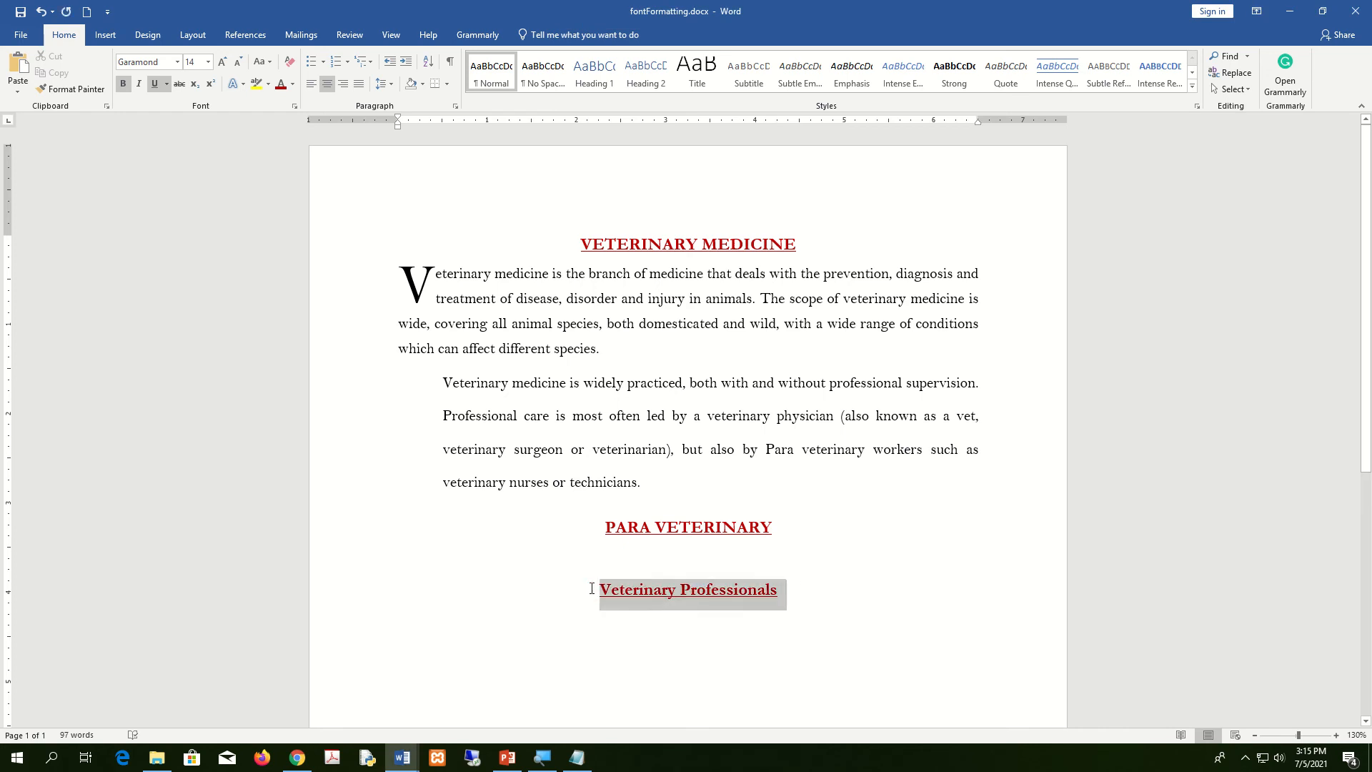
pyautogui.click(312, 84)
pyautogui.click(584, 554)
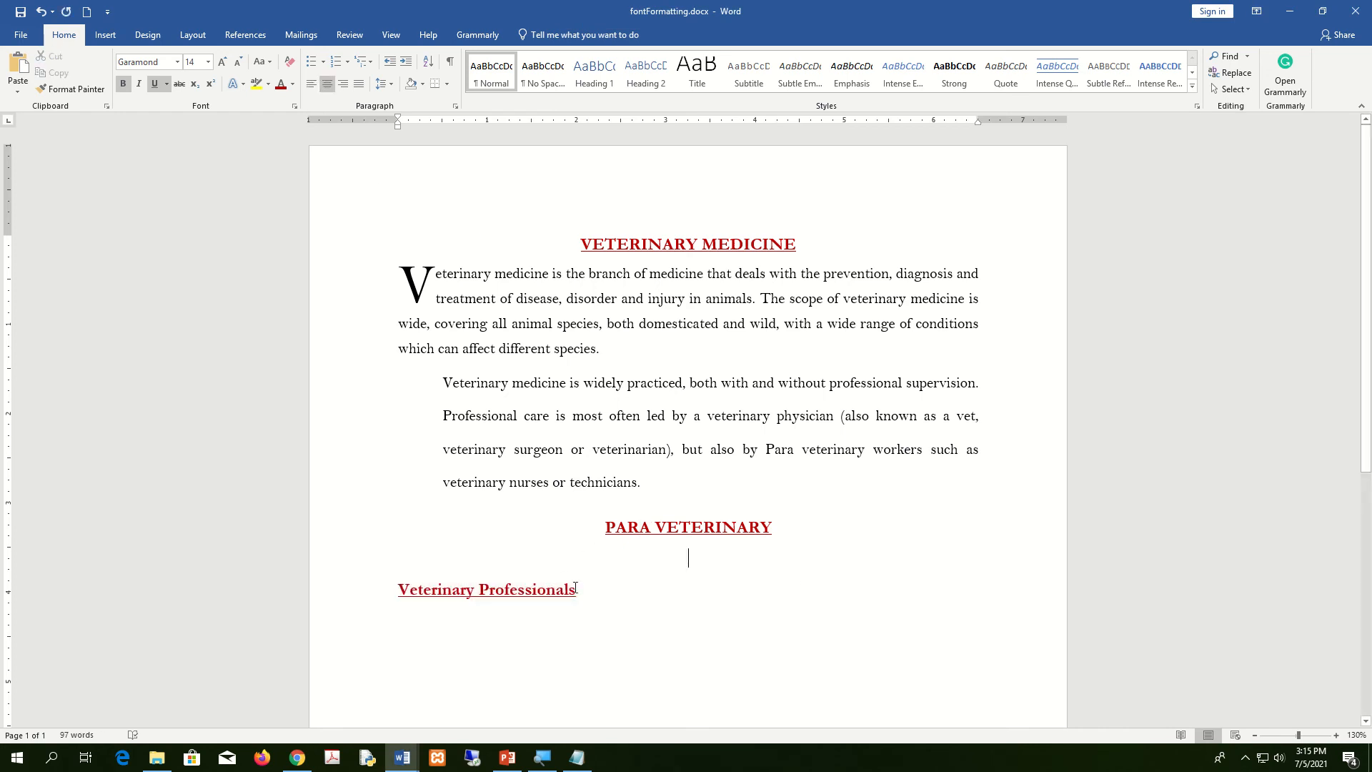
# Delete the "PARA VETERINARY" text above the Veterinary Professionals heading
pyautogui.moveTo(415, 594); pyautogui.dragTo(410, 594)
pyautogui.hotkey('ctrl', 'c')
pyautogui.click(666, 588)
pyautogui.moveTo(785, 531); pyautogui.dragTo(599, 532)
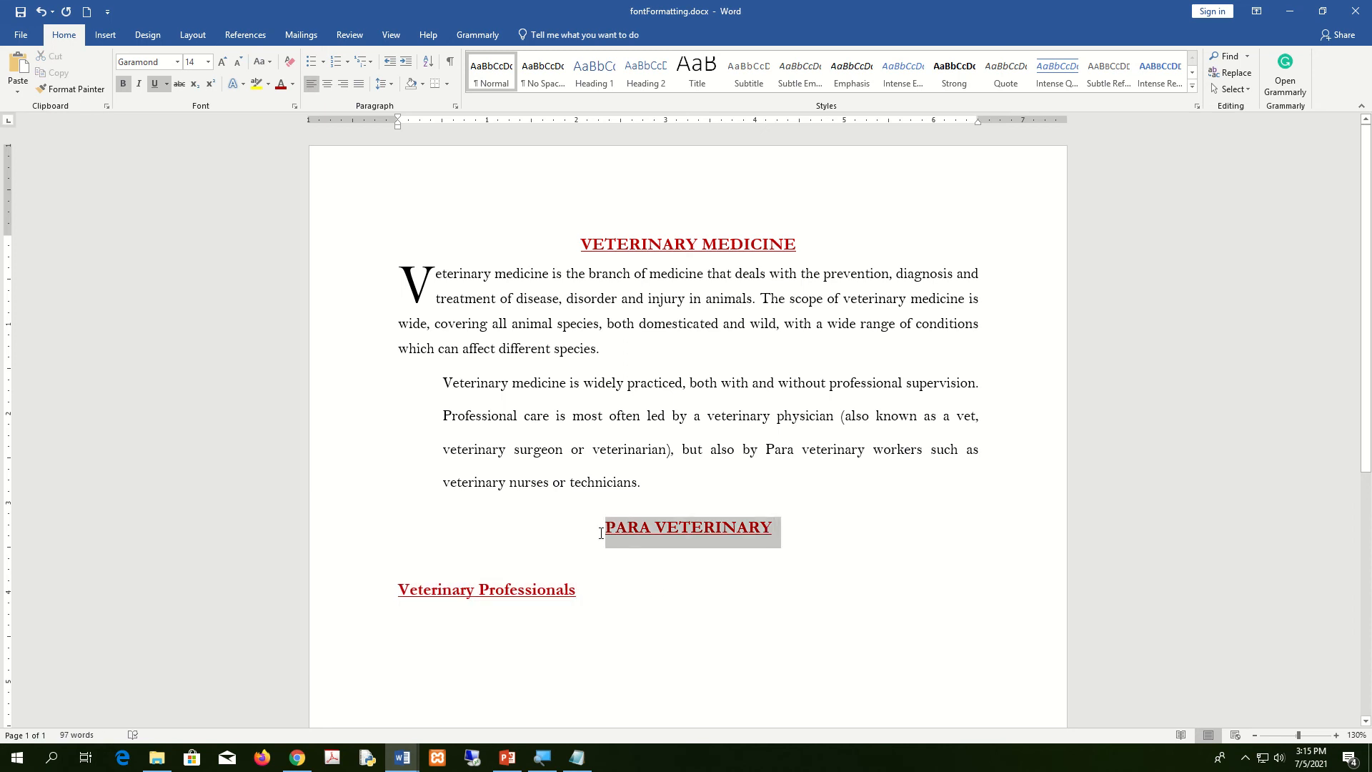
pyautogui.press('Delete')
pyautogui.scroll(-3, 612, 551)
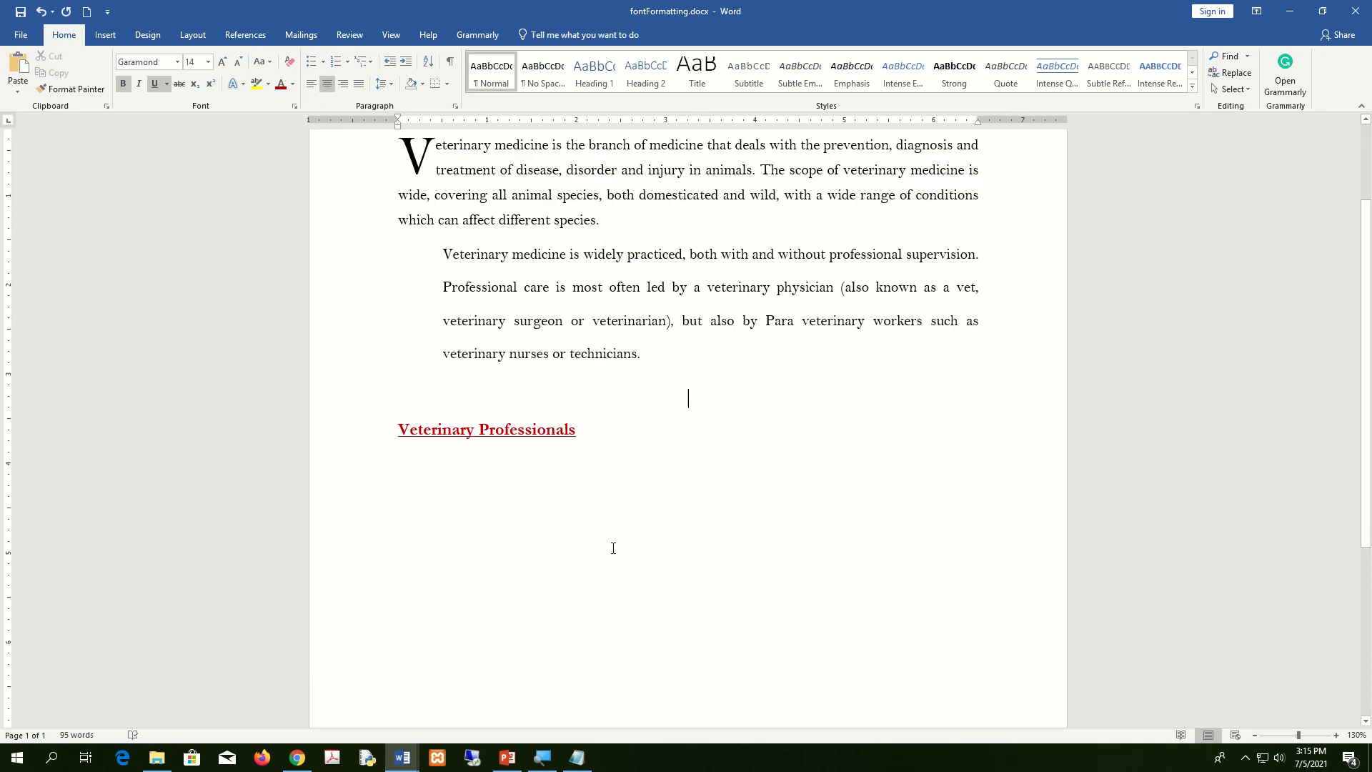
# Place fontFormatting.docx on the left half of the screen, move the Notepad list window to its right and select all the list text
pyautogui.click(865, 562)
pyautogui.press('super+Left')
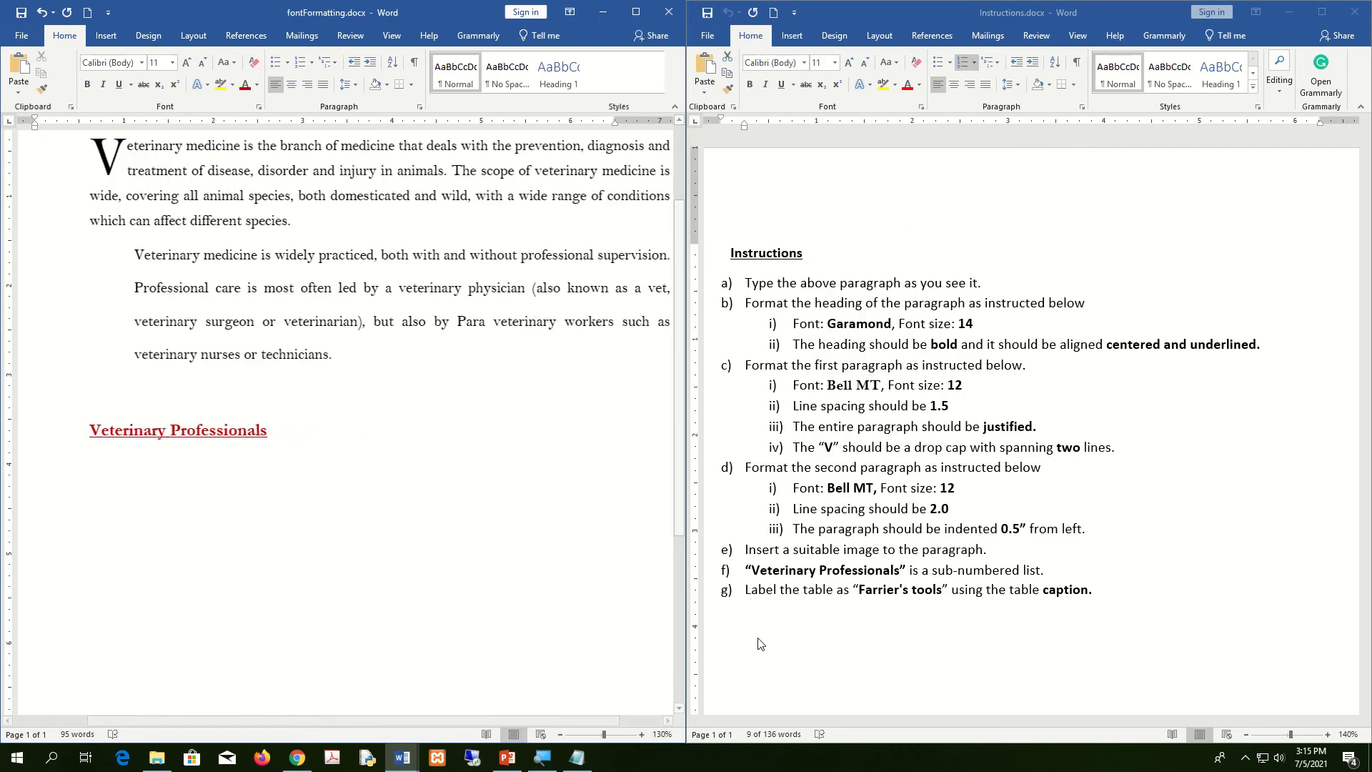
pyautogui.click(578, 758)
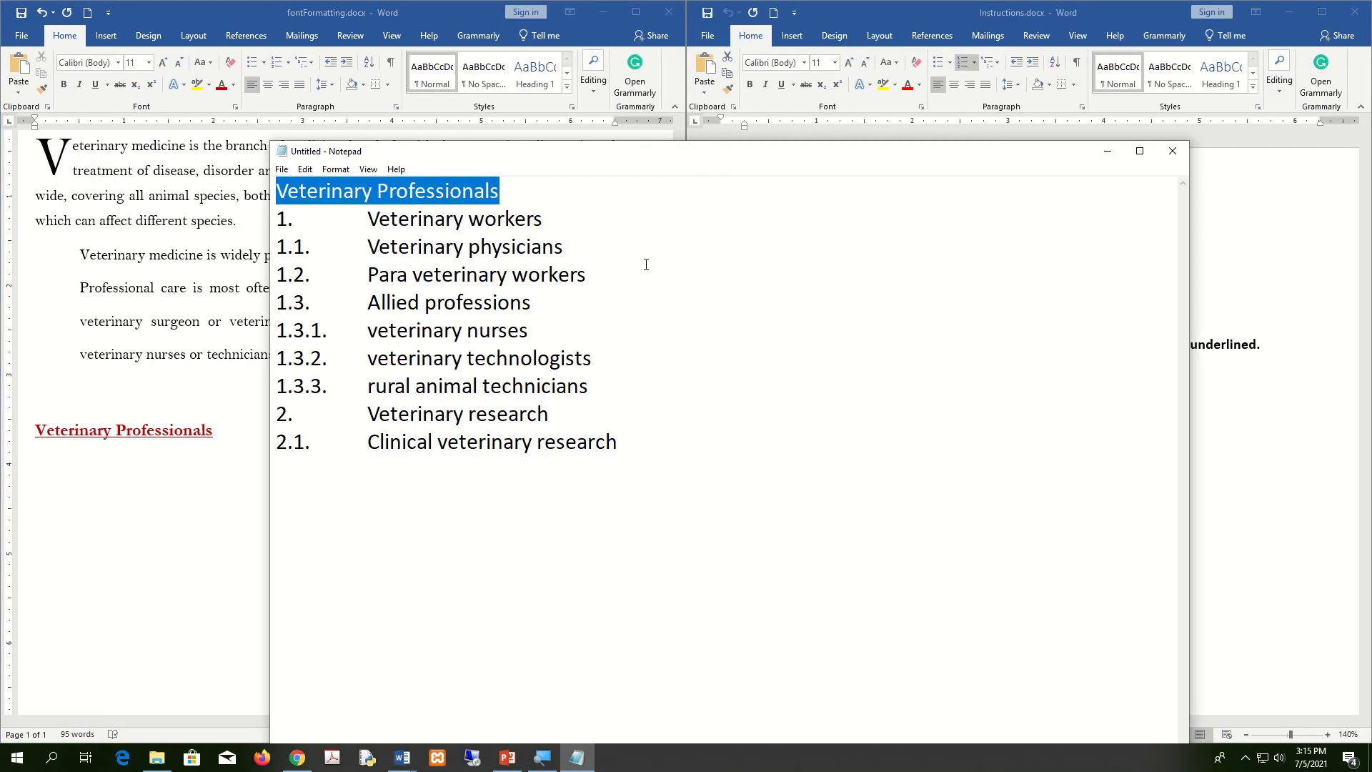
pyautogui.moveTo(674, 163); pyautogui.dragTo(974, 178)
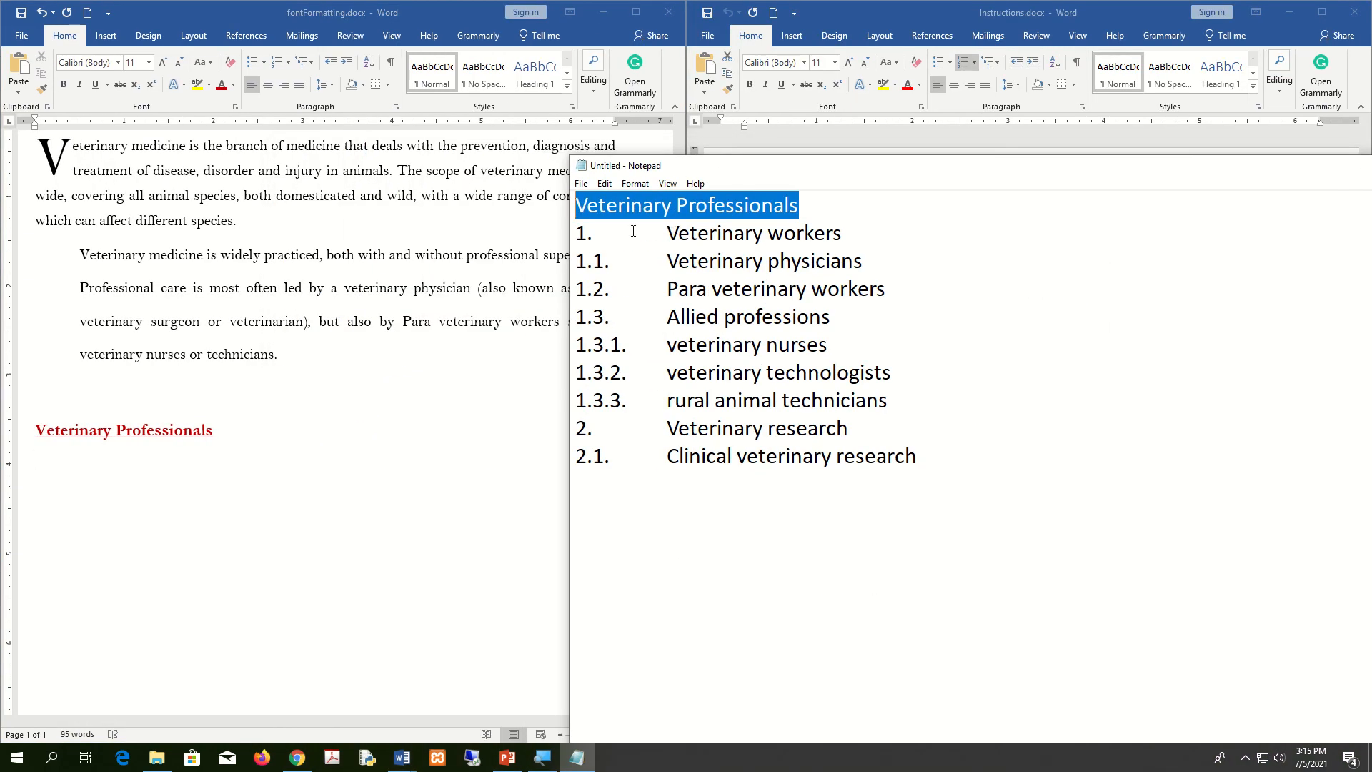
pyautogui.moveTo(583, 6)
pyautogui.hotkey('ctrl', 'a')
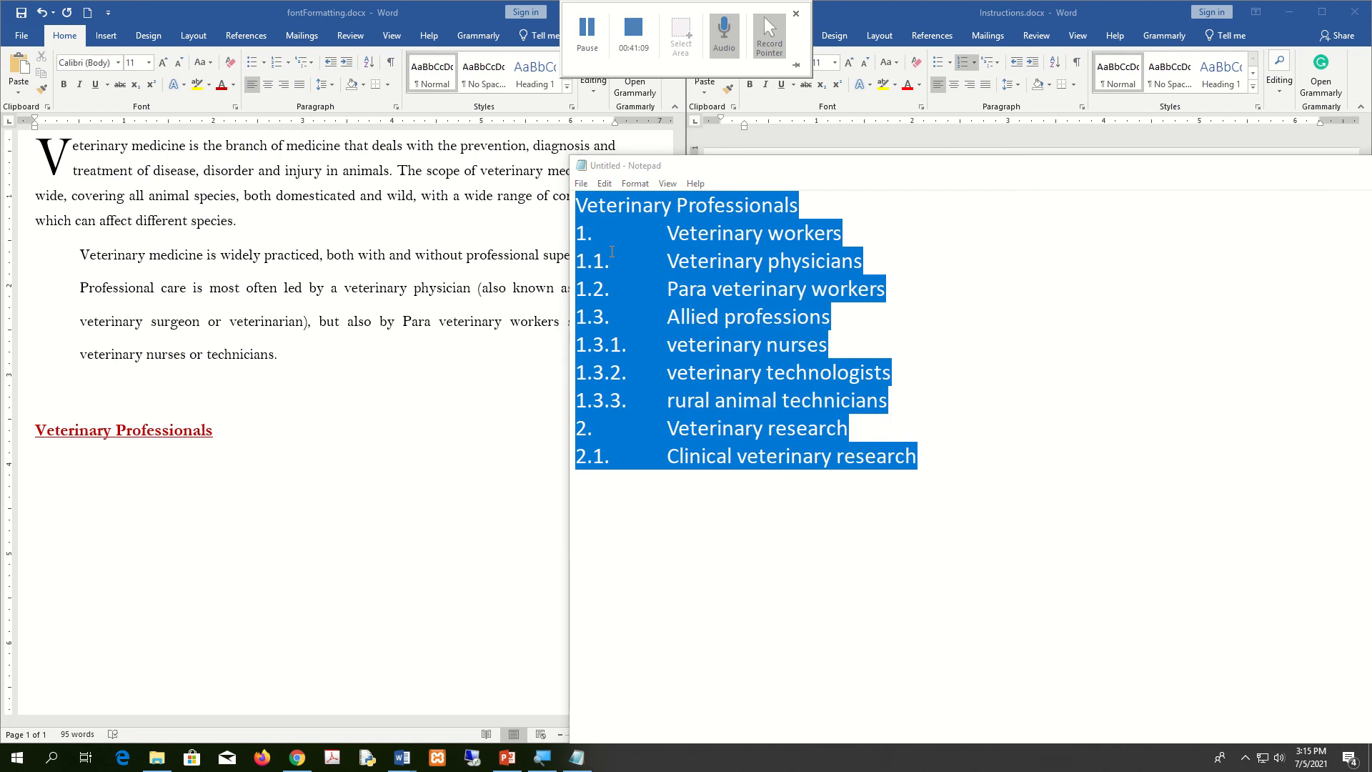
# Paste the copied text below the Veterinary Professionals heading and delete the pasted line
pyautogui.click(360, 429)
pyautogui.hotkey('ctrl', 'v')
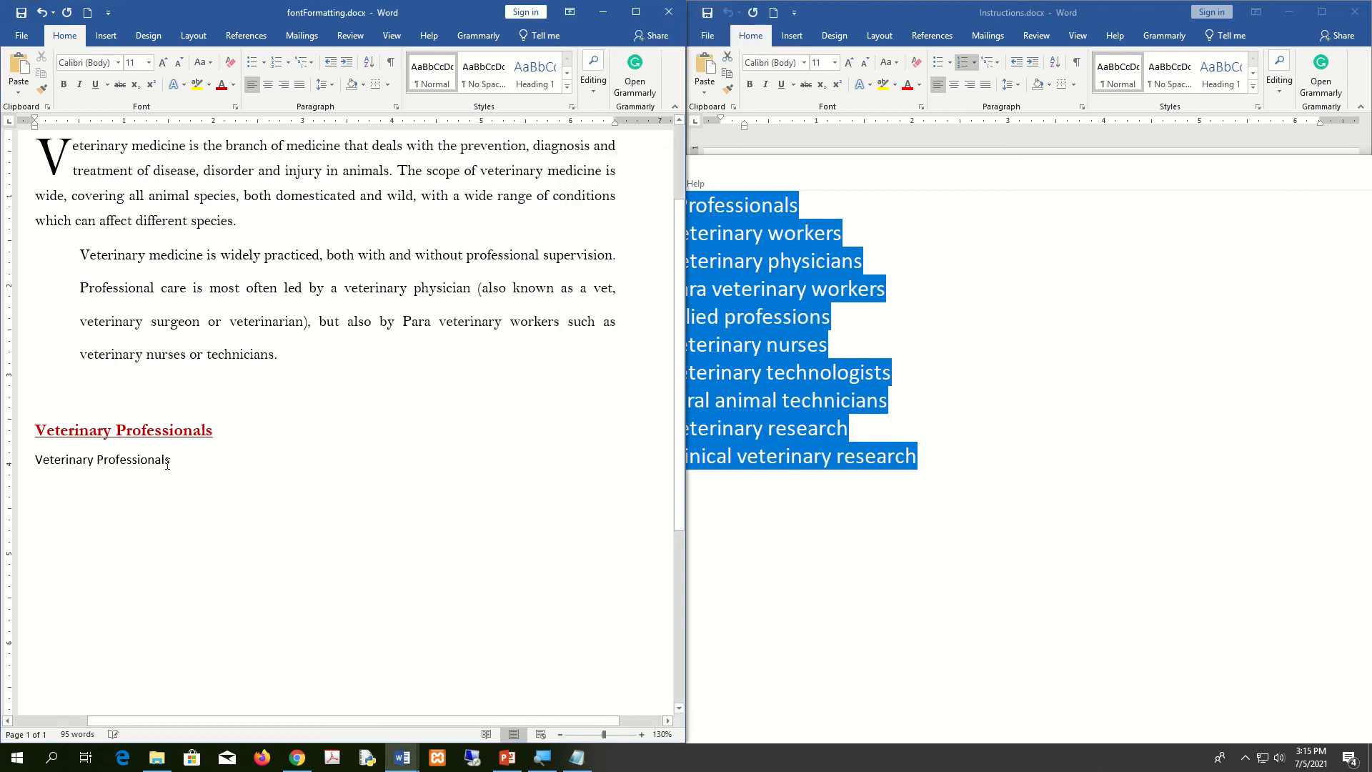
pyautogui.tripleClick(58, 456)
pyautogui.press('Delete')
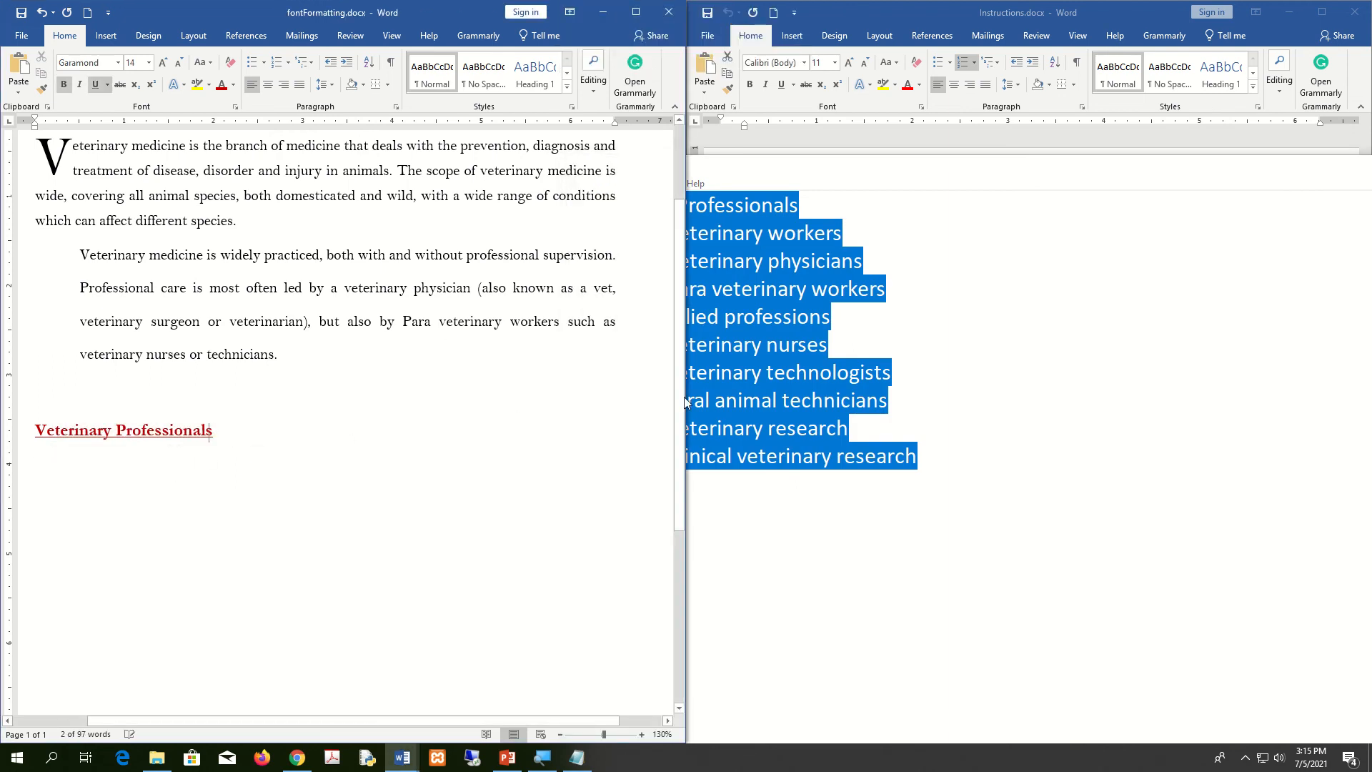
# Copy the whole Notepad list, clear it from Notepad, and paste it below the Veterinary Professionals heading in fontFormatting.docx
pyautogui.hotkey('alt', 'Tab')
pyautogui.hotkey('ctrl', 'a')
pyautogui.hotkey('ctrl', 'c')
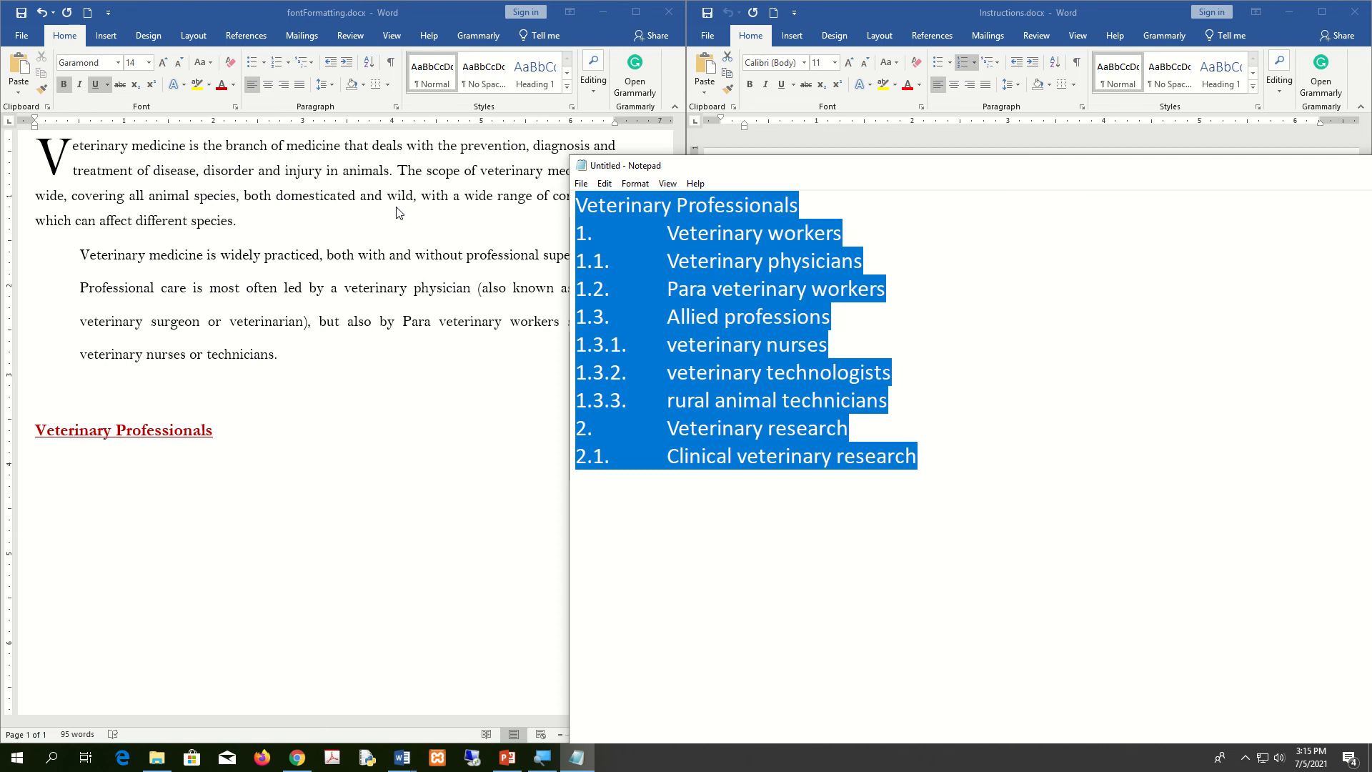
pyautogui.press('Delete')
pyautogui.click(212, 508)
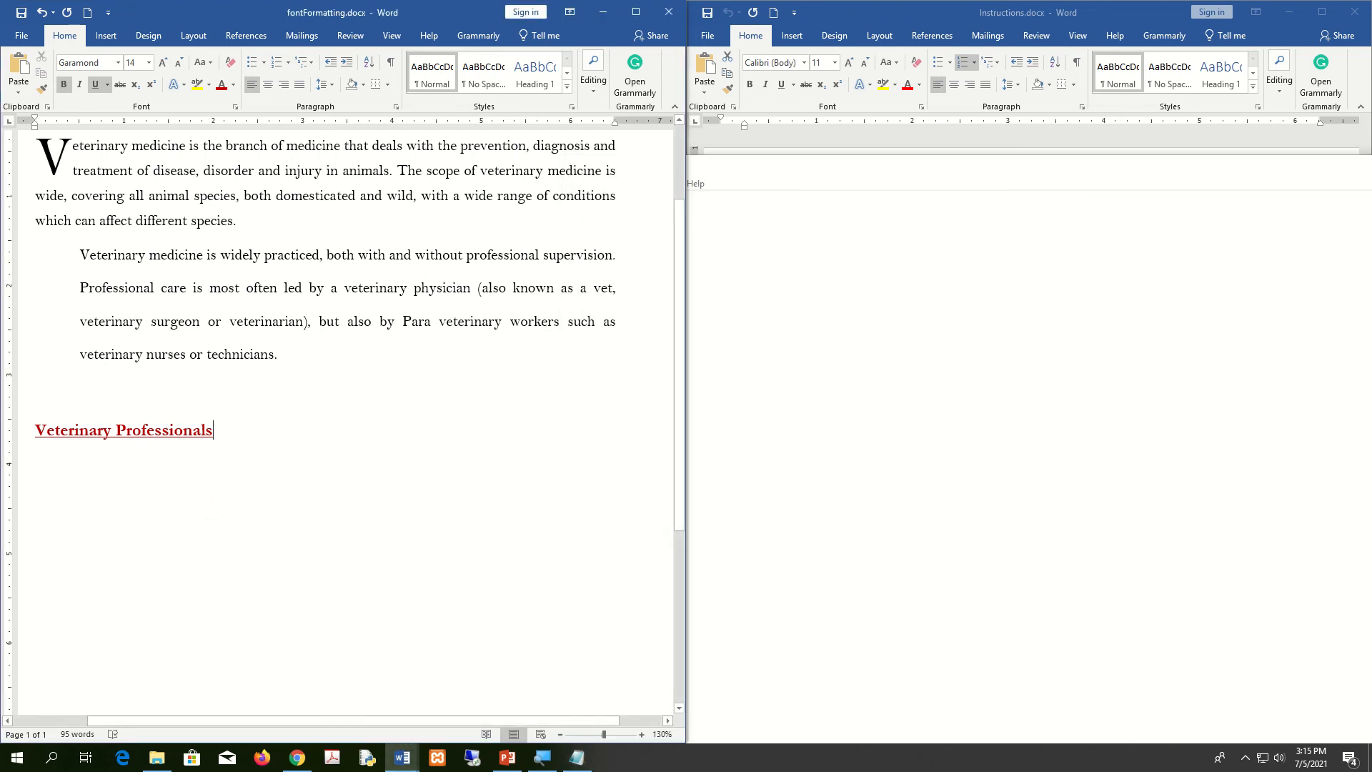
pyautogui.press('Return')
pyautogui.hotkey('ctrl', 'v')
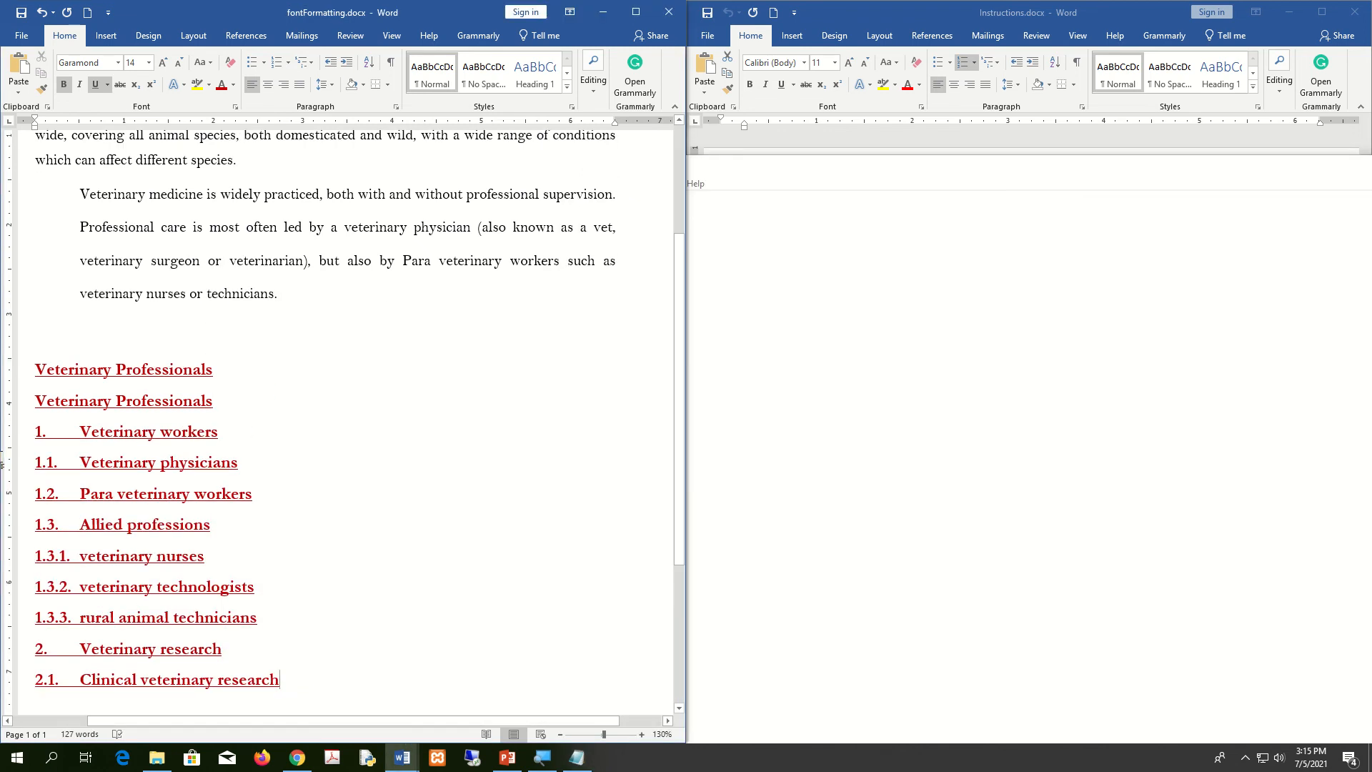
# Clear all formatting from the pasted list, from the second "Veterinary Professionals" line to "Clinical veterinary research"
pyautogui.keyDown('shift'); pyautogui.click(36, 400); pyautogui.keyUp('shift')
pyautogui.click(230, 62)
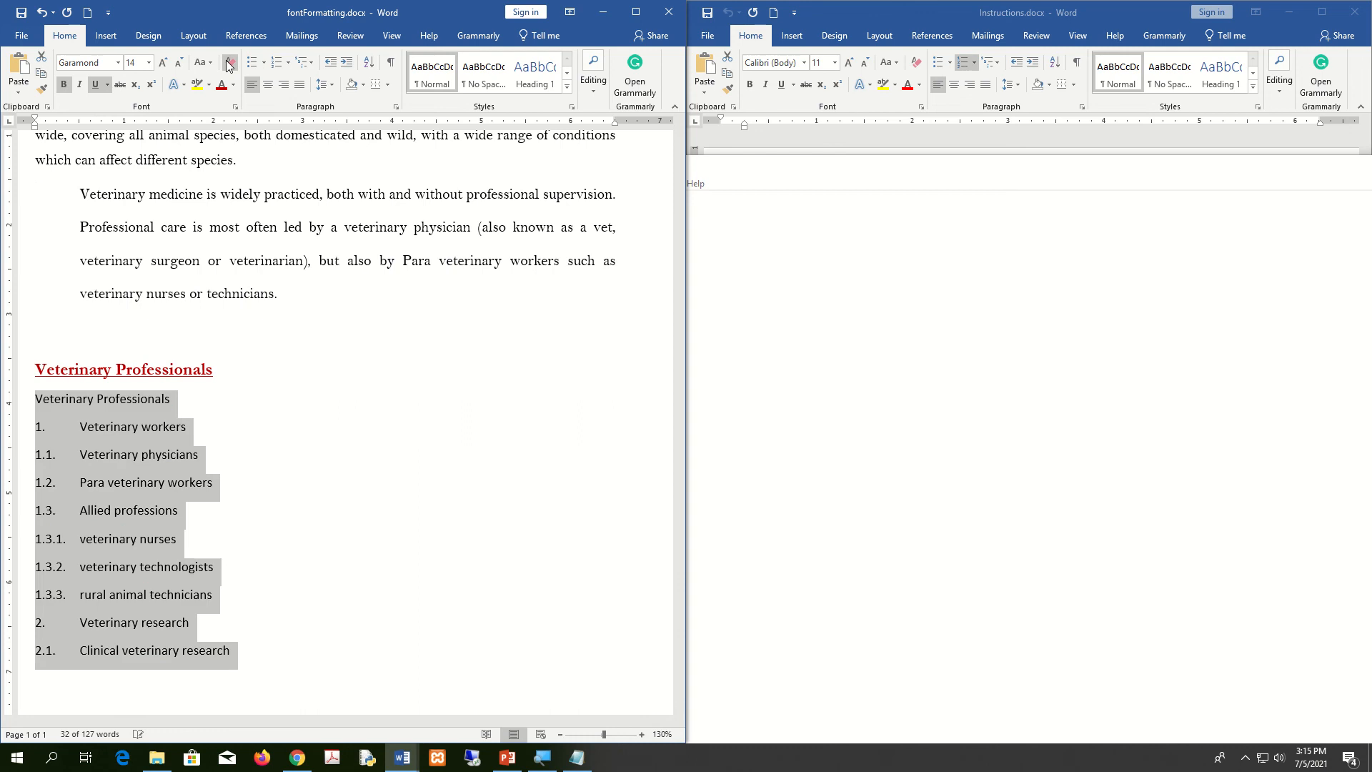
pyautogui.click(95, 455)
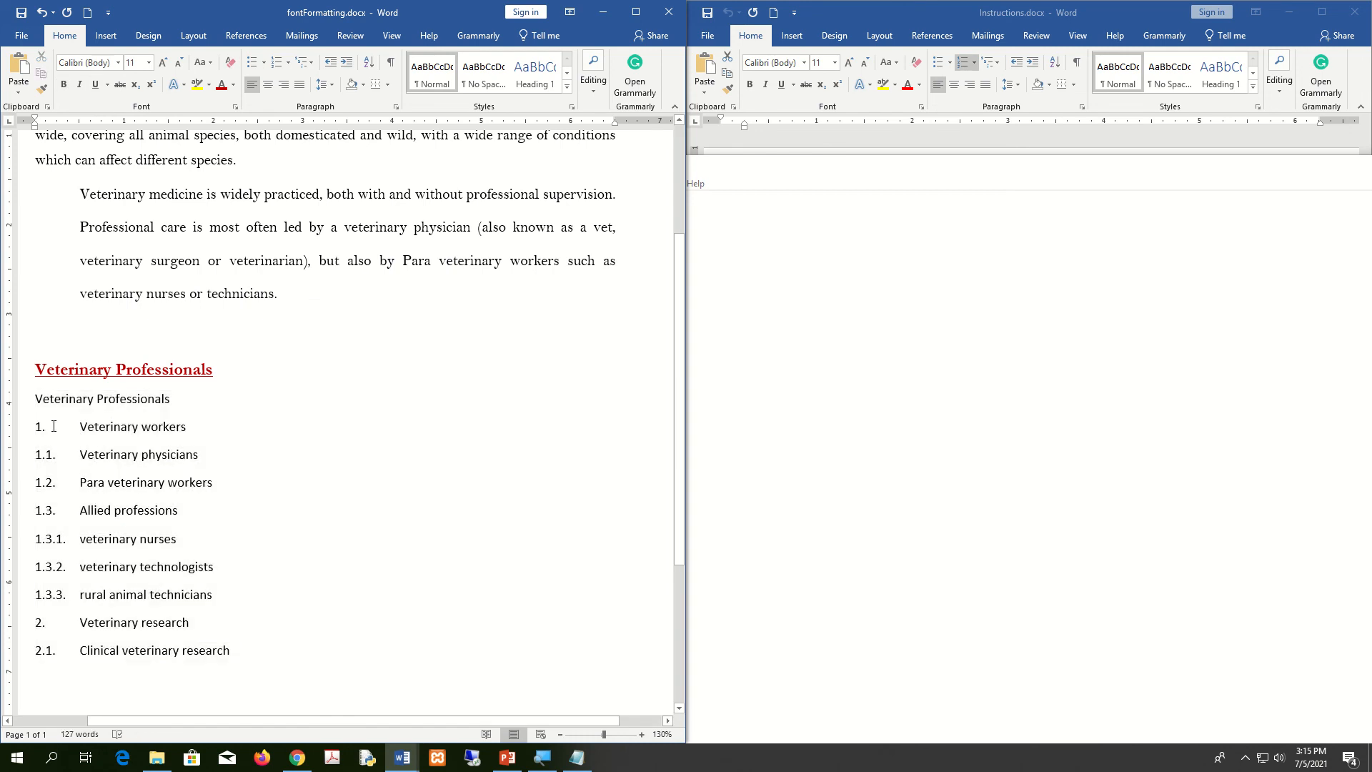
# Remove the typed numbers 1., 1.1., 1.2. and 1.3. and their spacing from the Veterinary workers through Allied professions lines
pyautogui.click(53, 427)
pyautogui.press('BackSpace')
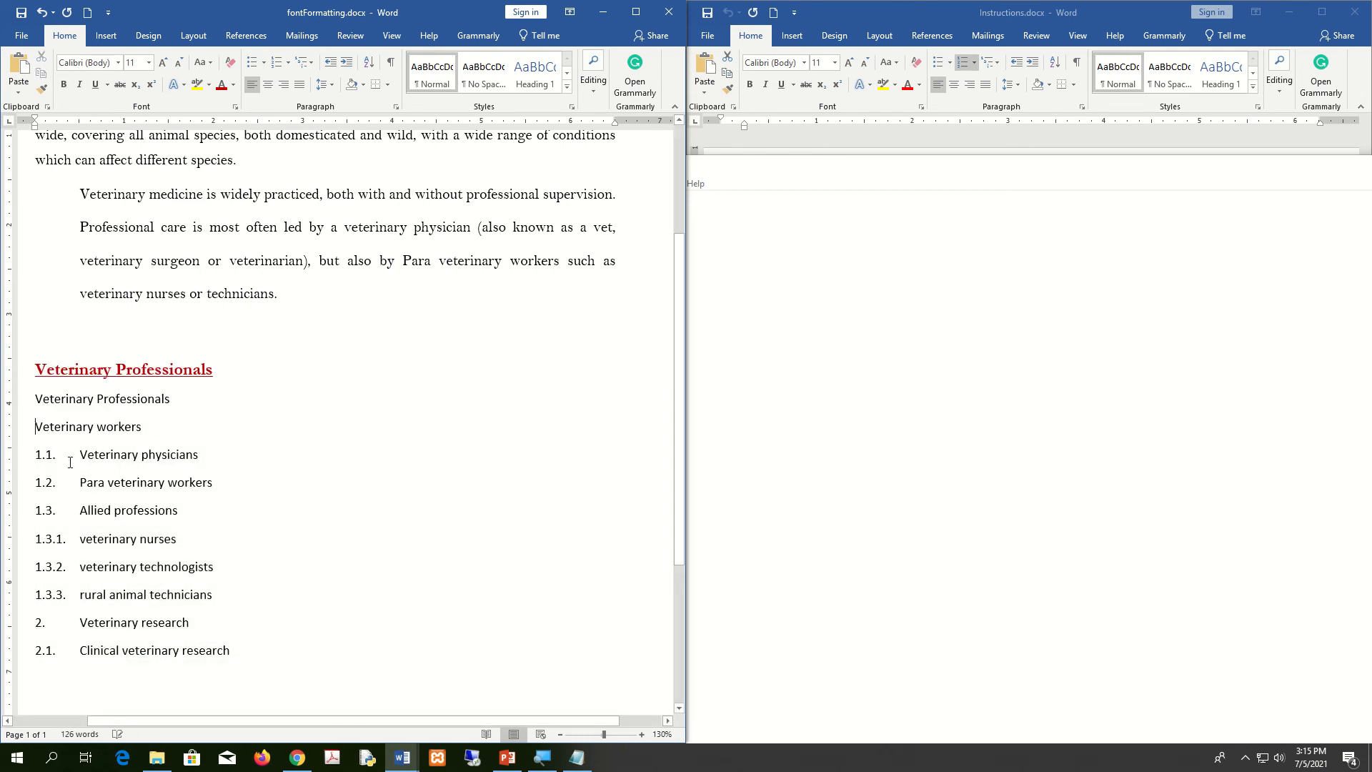
pyautogui.click(70, 461)
pyautogui.press('BackSpace')
pyautogui.click(70, 480)
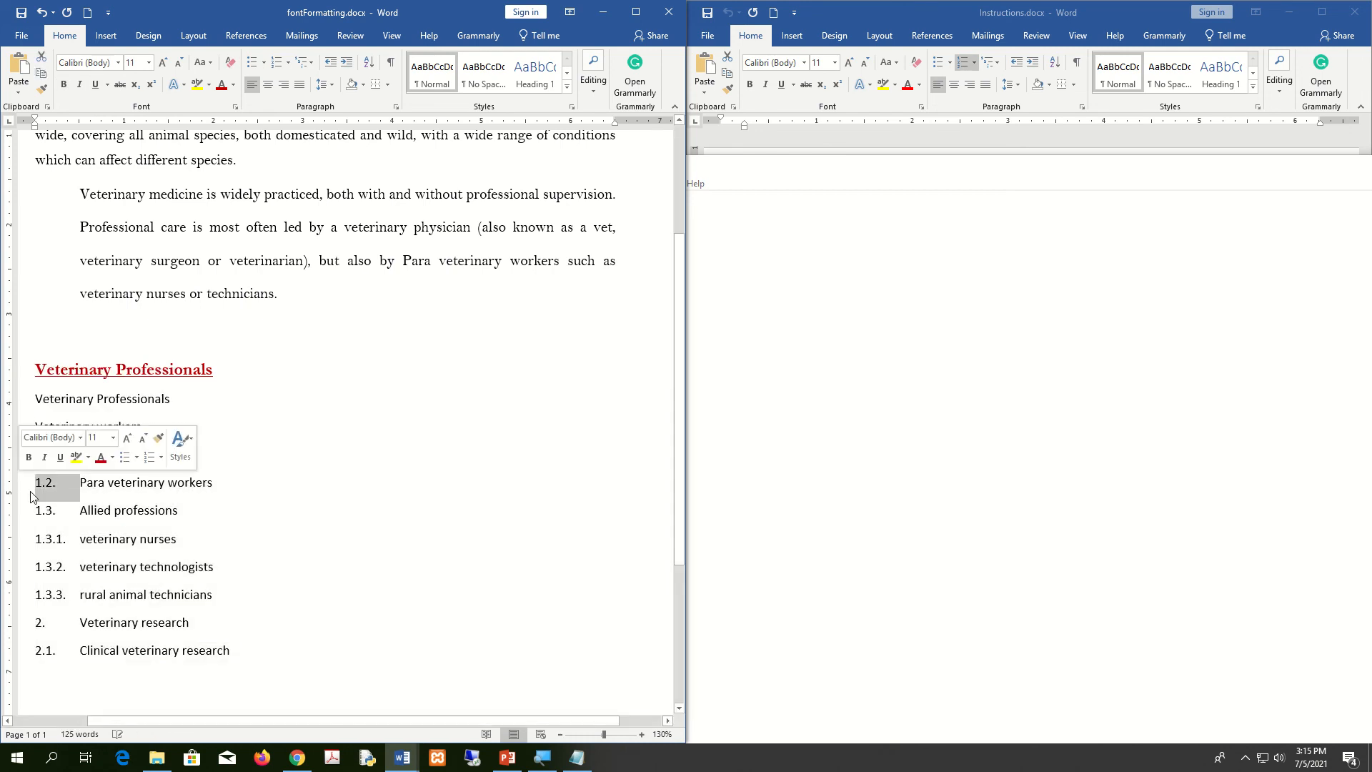
pyautogui.press('BackSpace')
pyautogui.click(43, 510)
pyautogui.press('BackSpace')
# Remove the typed numbers 1.3.1. to 1.3.3., 2. and 2.1. from the veterinary nurses through Clinical veterinary research lines
pyautogui.click(16, 538)
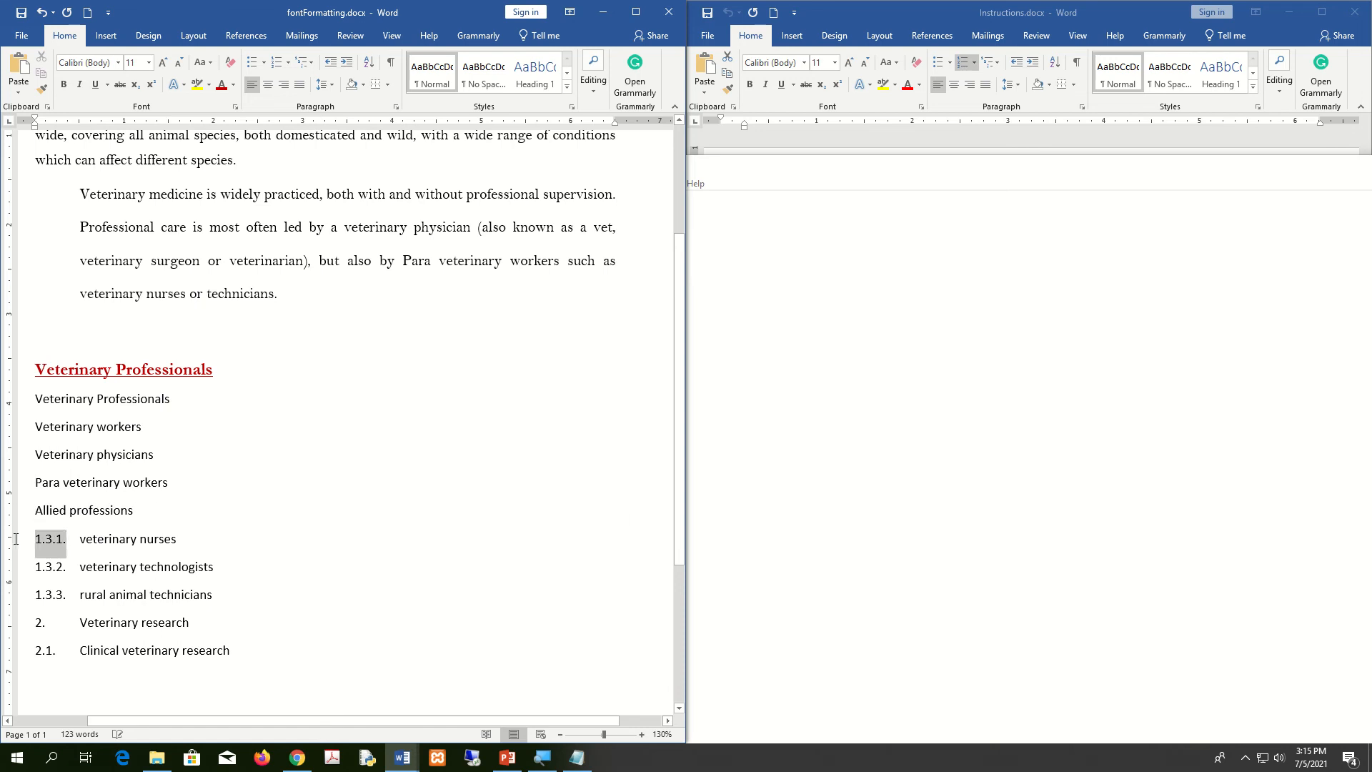
pyautogui.press('BackSpace')
pyautogui.press('BackSpace')
pyautogui.click(10, 560)
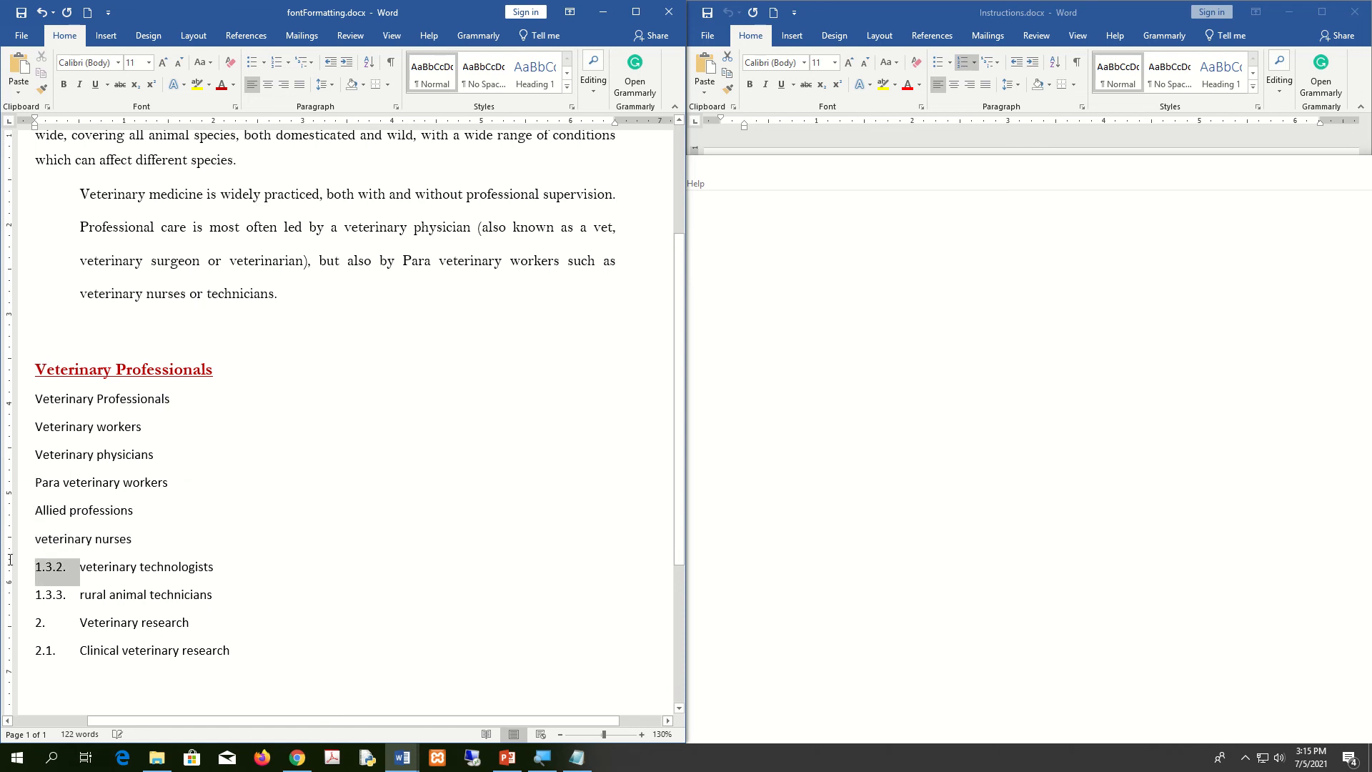
pyautogui.press('BackSpace')
pyautogui.click(24, 595)
pyautogui.press('BackSpace')
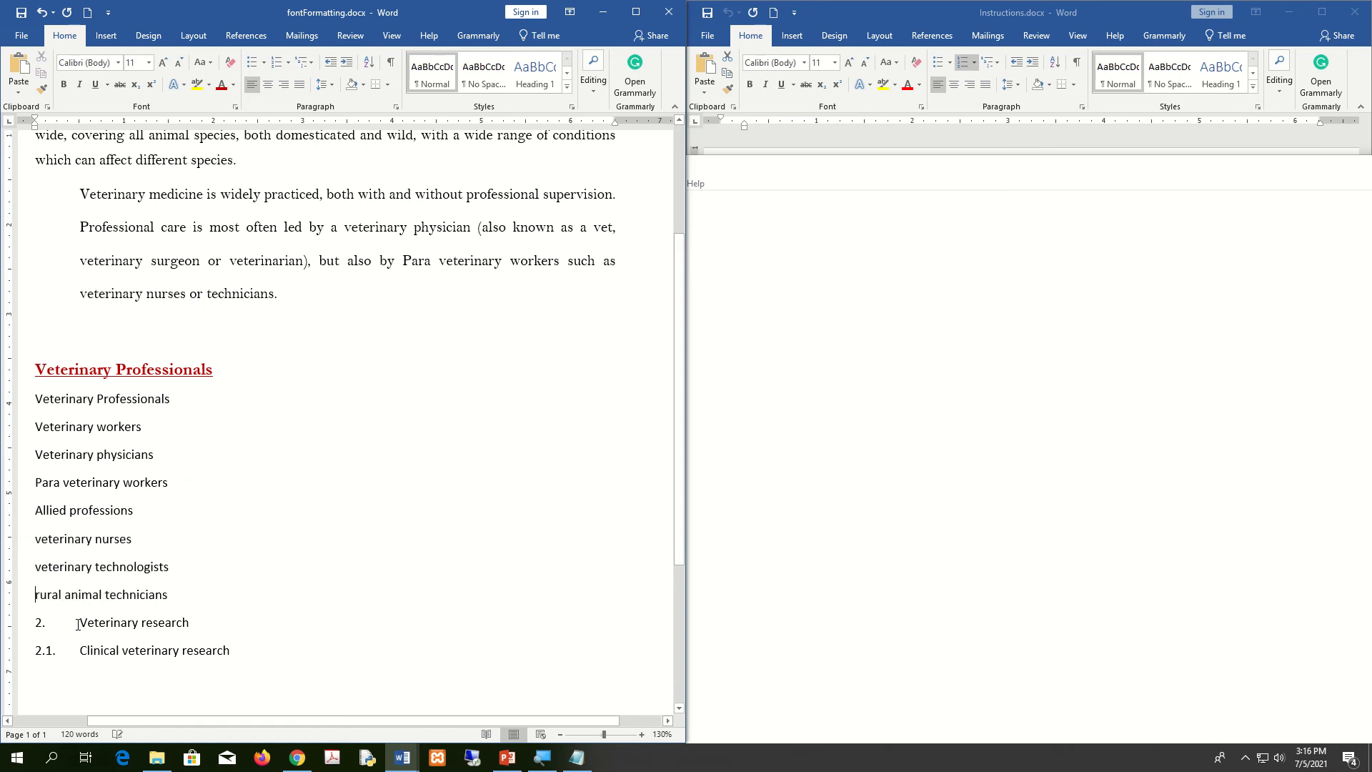
pyautogui.click(69, 625)
pyautogui.press('BackSpace')
pyautogui.click(75, 656)
pyautogui.press('BackSpace')
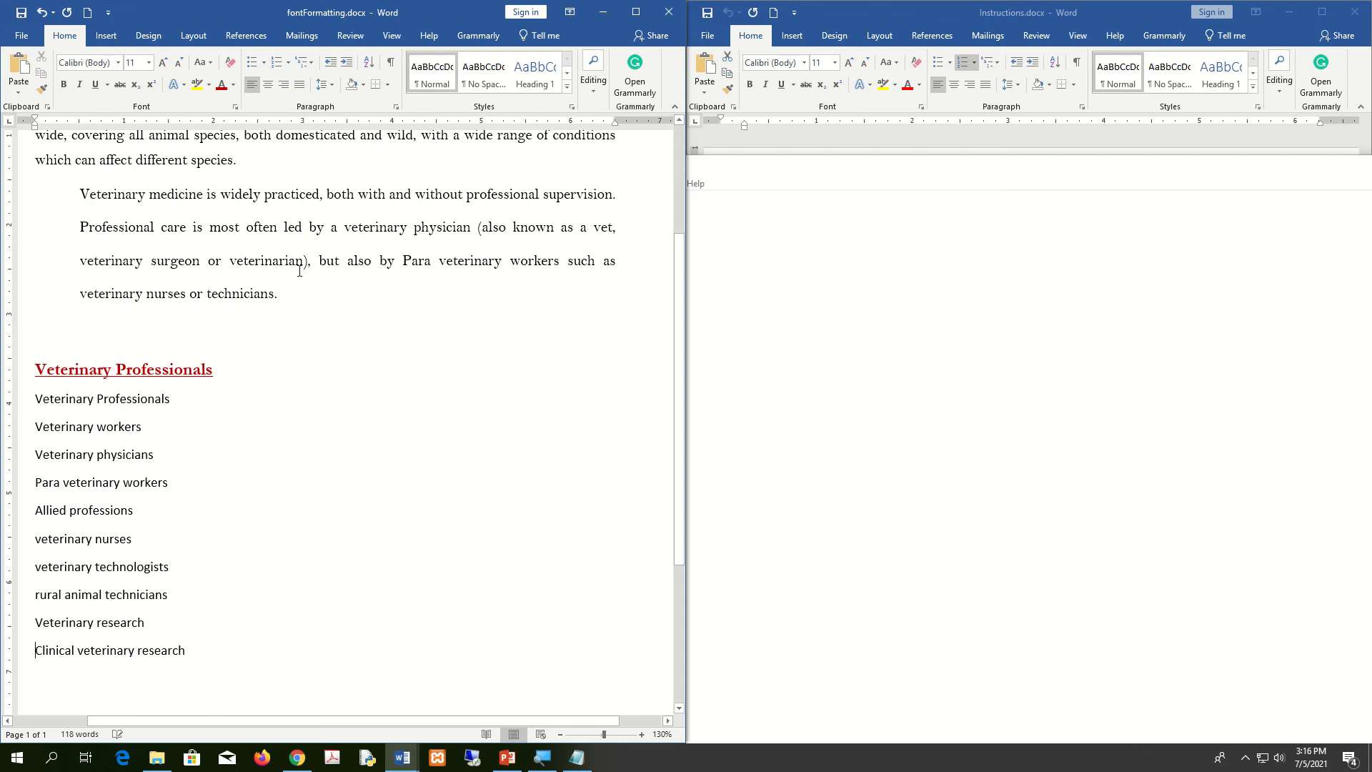
# Delete the duplicate plain "Veterinary Professionals" line below the red heading
pyautogui.moveTo(358, 3)
pyautogui.click(285, 514)
pyautogui.moveTo(179, 401); pyautogui.dragTo(32, 399)
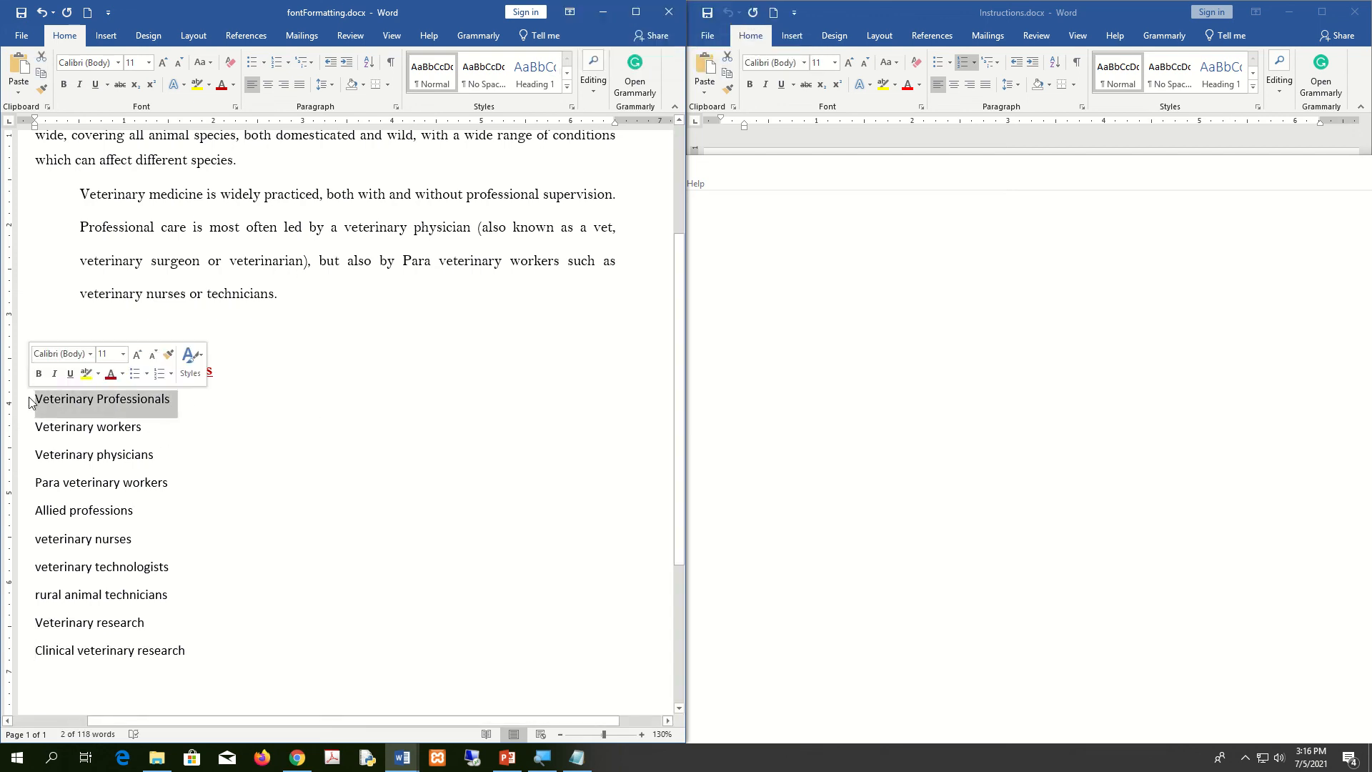
pyautogui.press('BackSpace')
# Minimize the instructions document and place fontFormatting.docx side by side with MS_WORD_Paper.docx, keeping fontFormatting.docx on the right half
pyautogui.click(1289, 12)
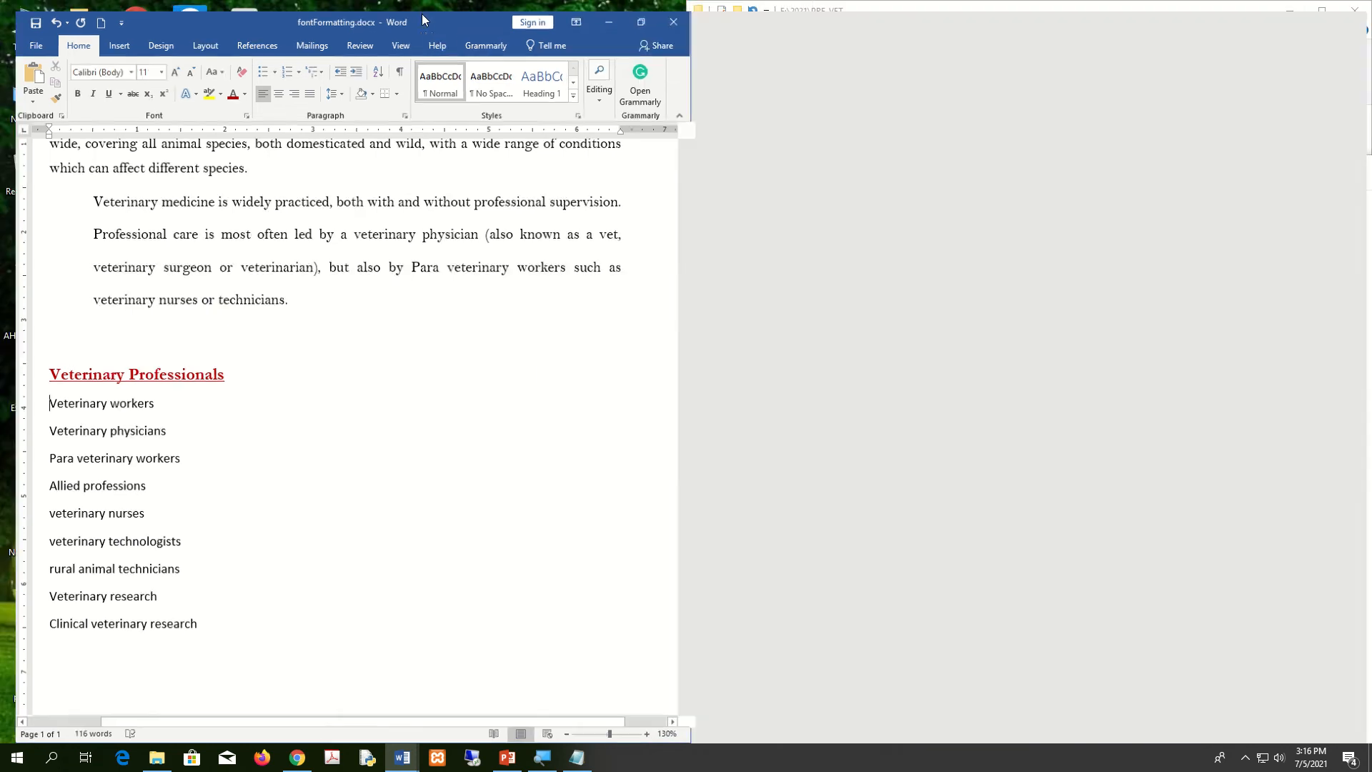
pyautogui.doubleClick(422, 14)
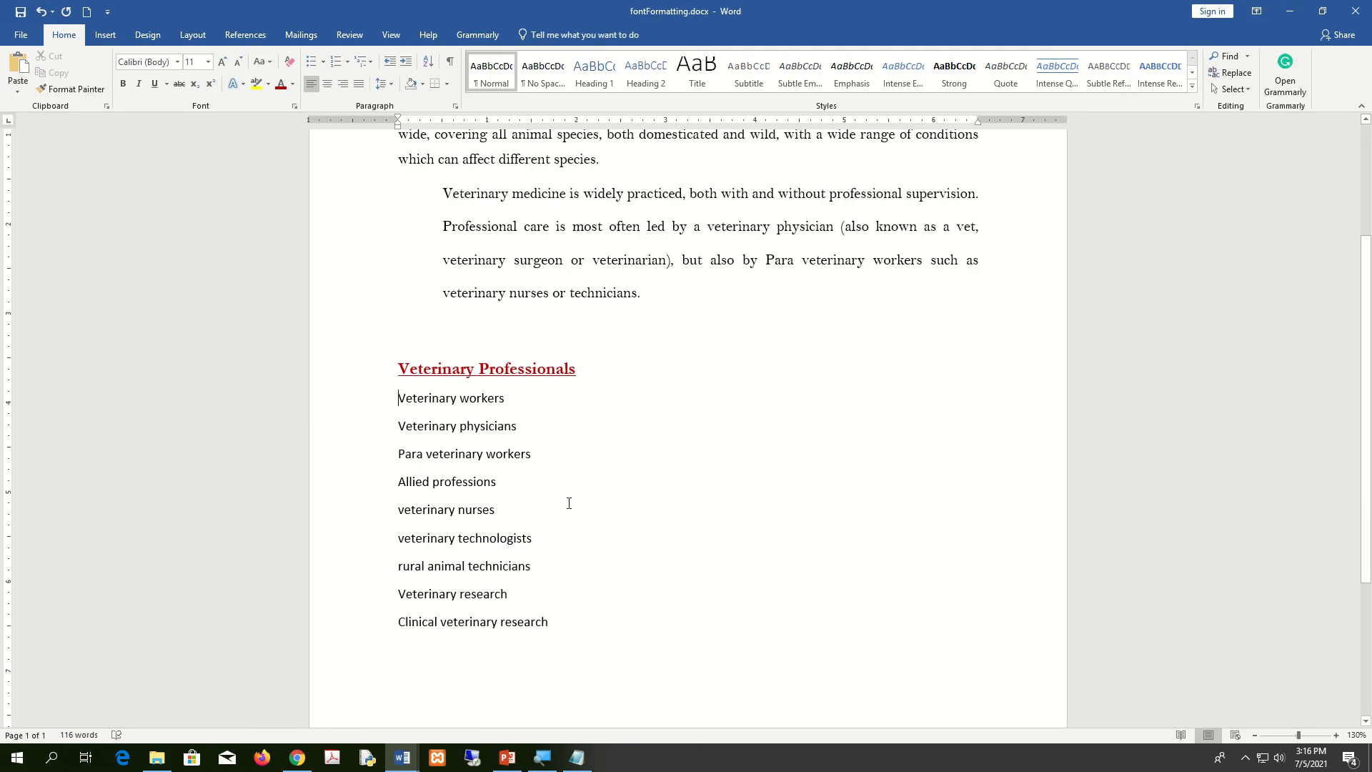
pyautogui.moveTo(557, 631); pyautogui.dragTo(349, 398)
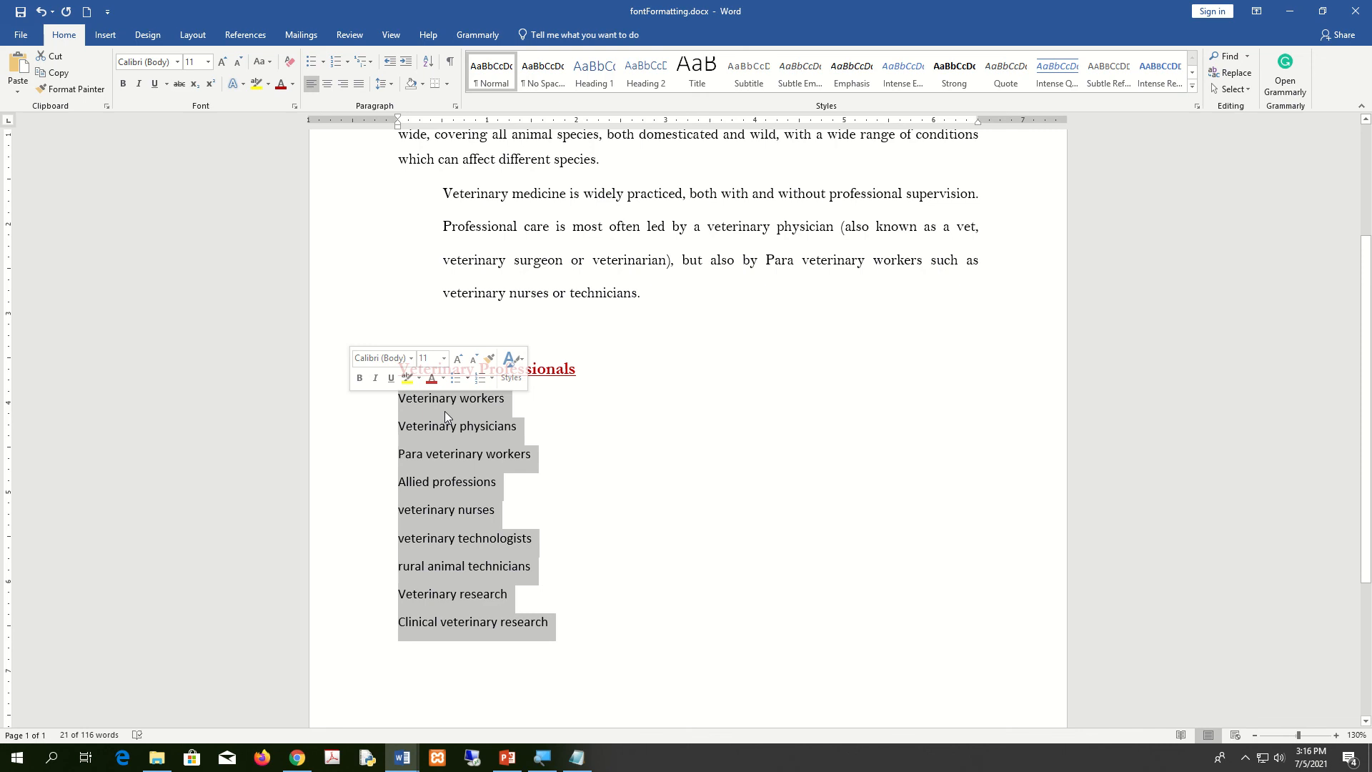
pyautogui.press('super+Right')
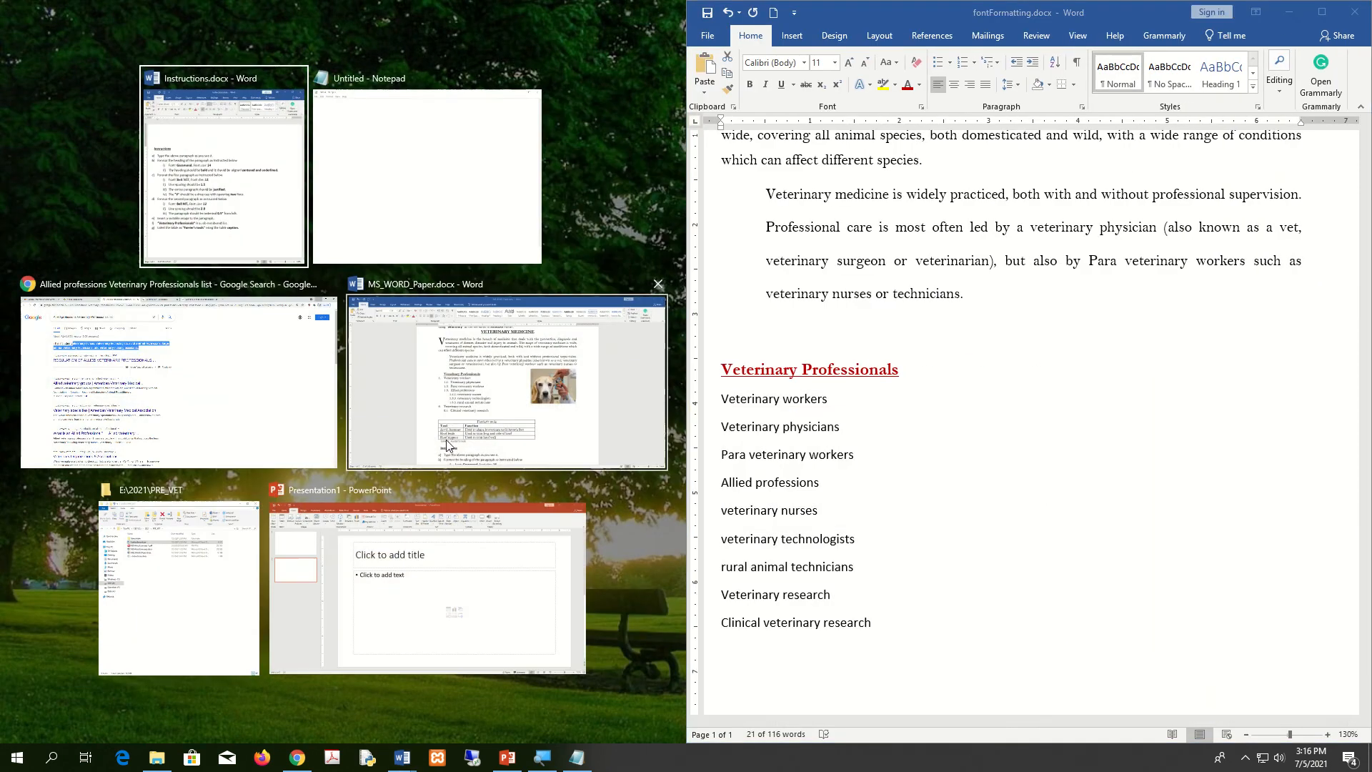
pyautogui.click(449, 444)
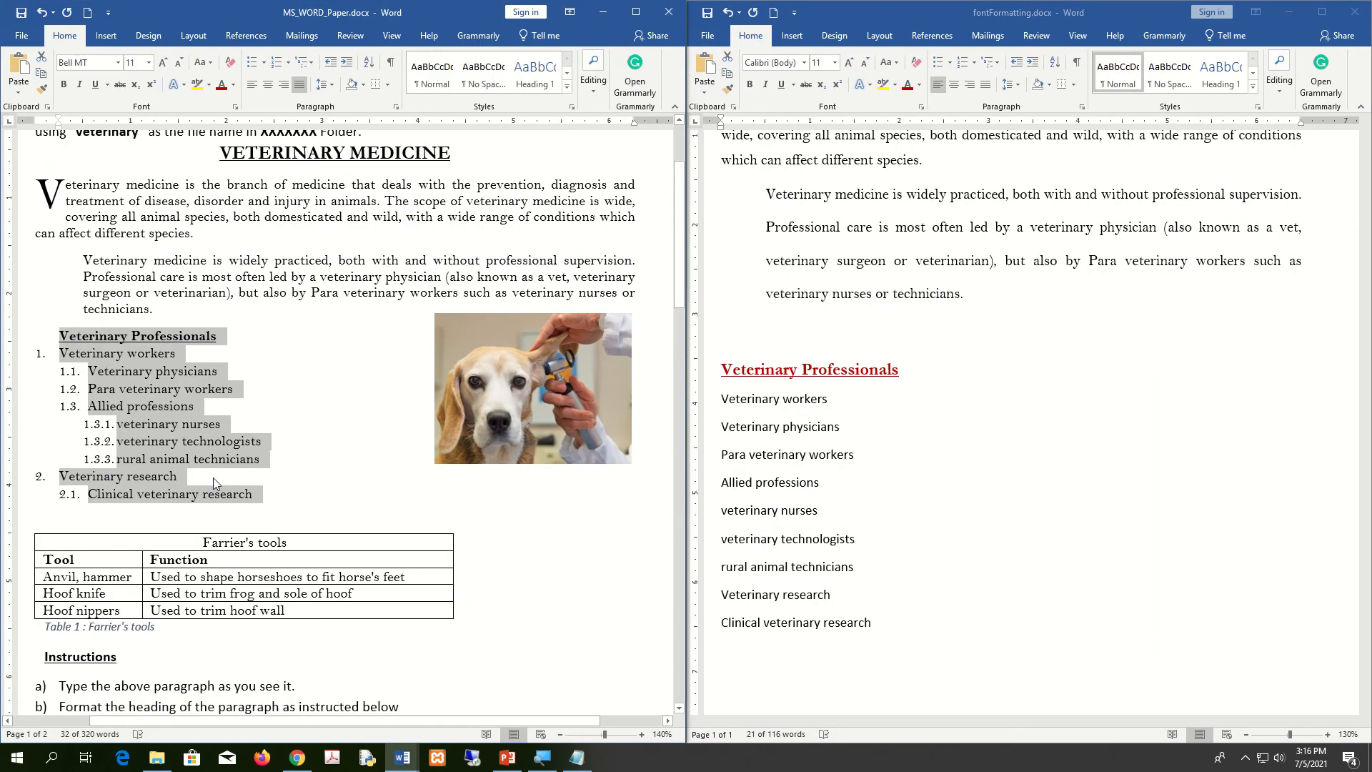
pyautogui.click(261, 458)
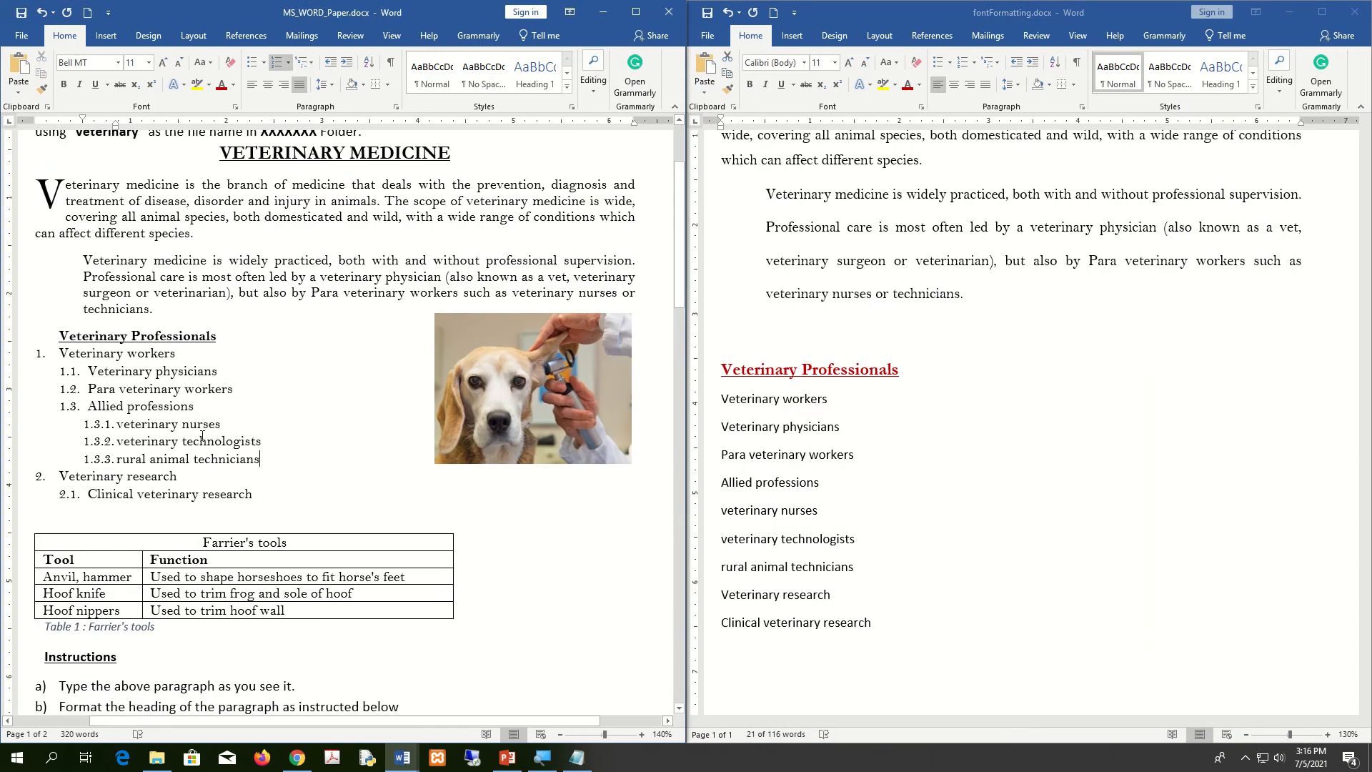
# Apply the 1) 2) 3) numbering format to the lines from Veterinary workers to Clinical veterinary research
pyautogui.click(968, 447)
pyautogui.click(985, 628)
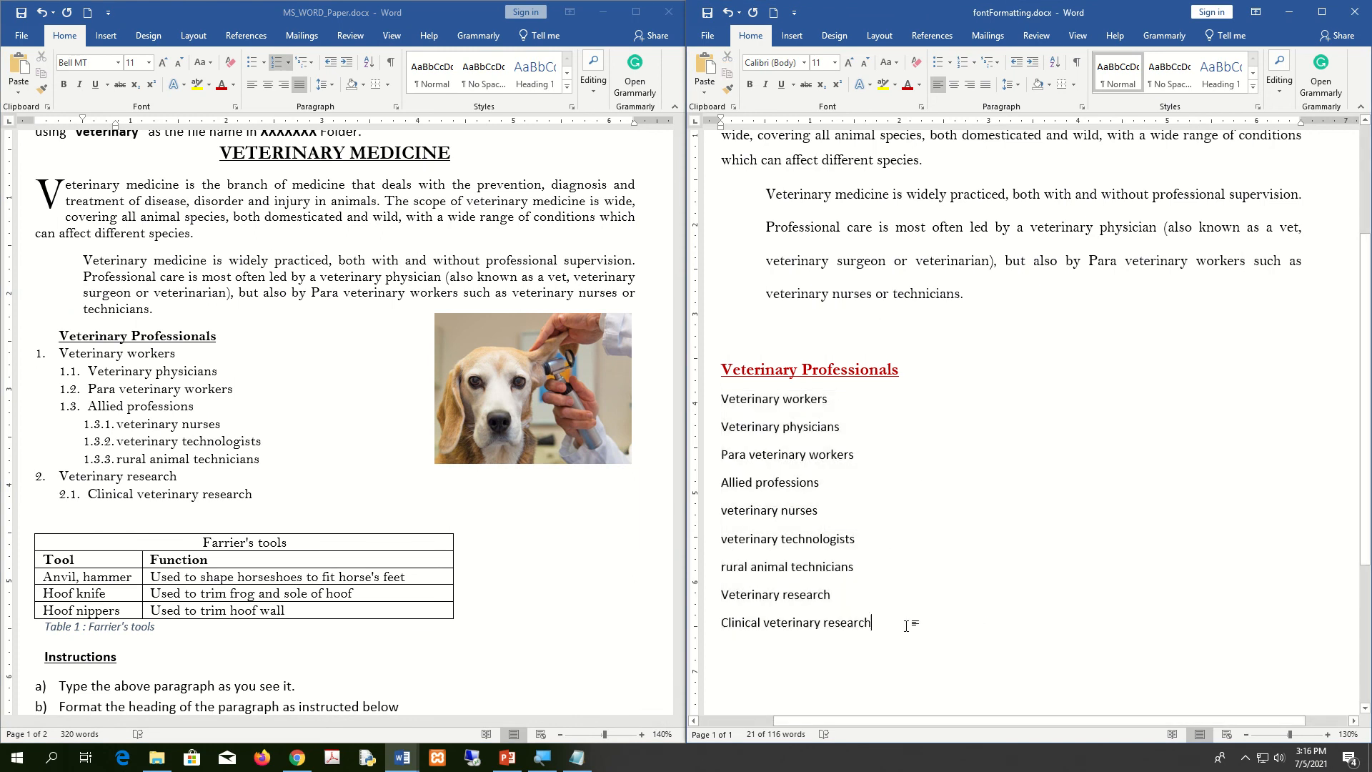
pyautogui.moveTo(906, 626); pyautogui.dragTo(666, 409)
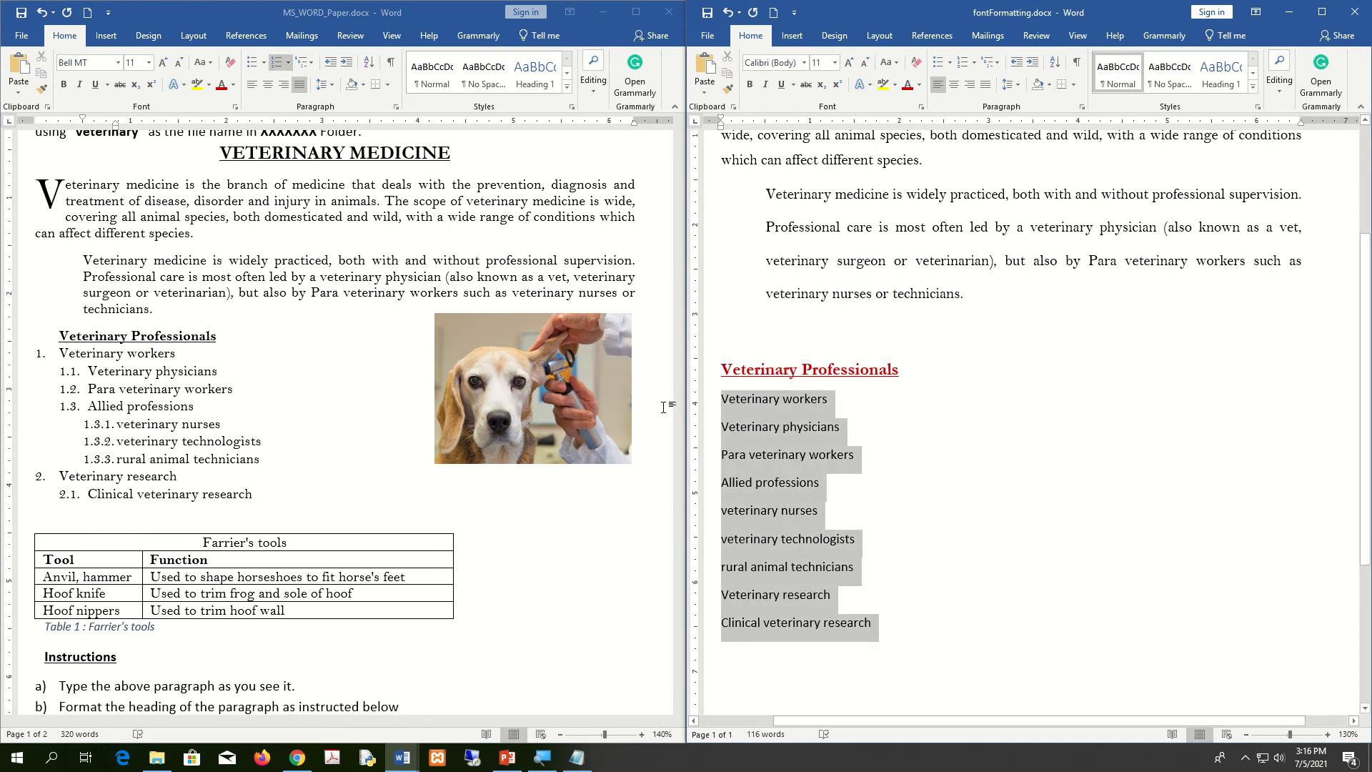
pyautogui.click(977, 64)
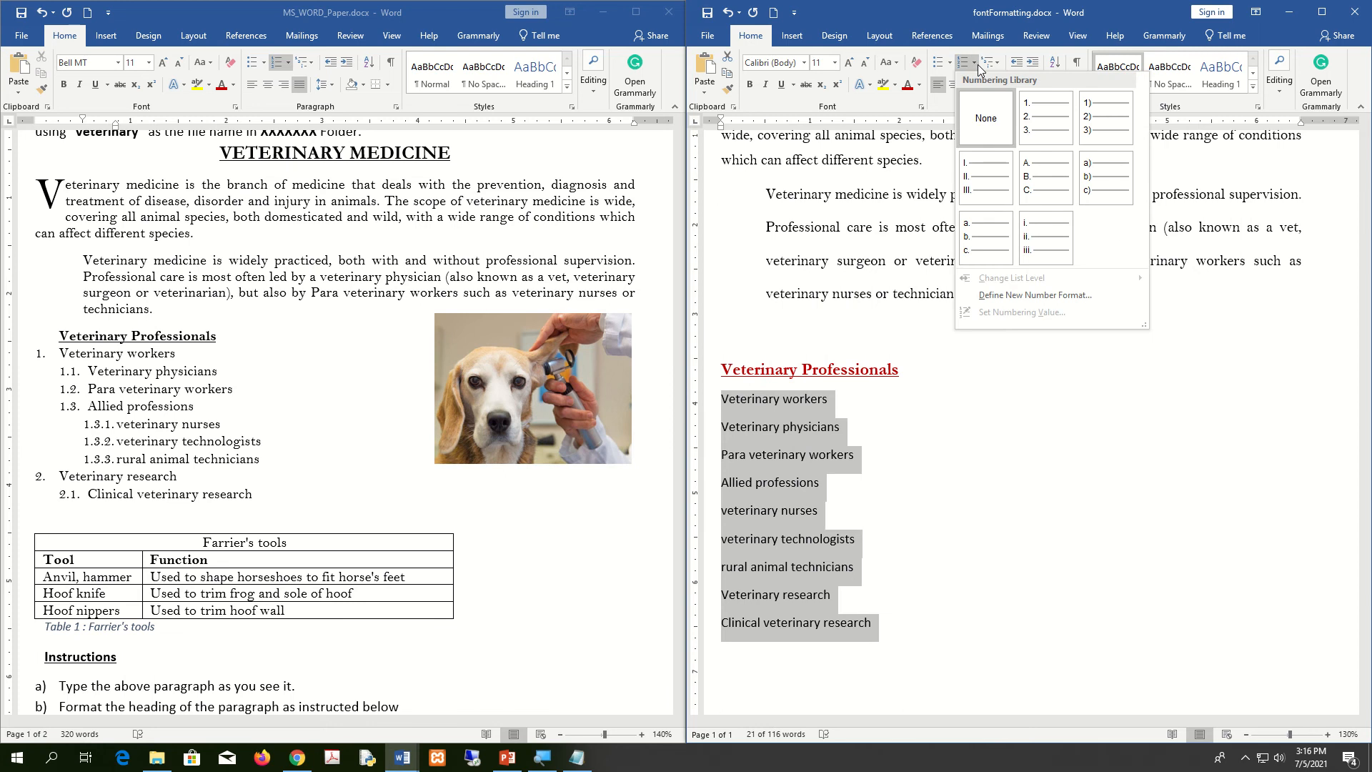
pyautogui.click(911, 595)
pyautogui.moveTo(894, 631); pyautogui.dragTo(725, 407)
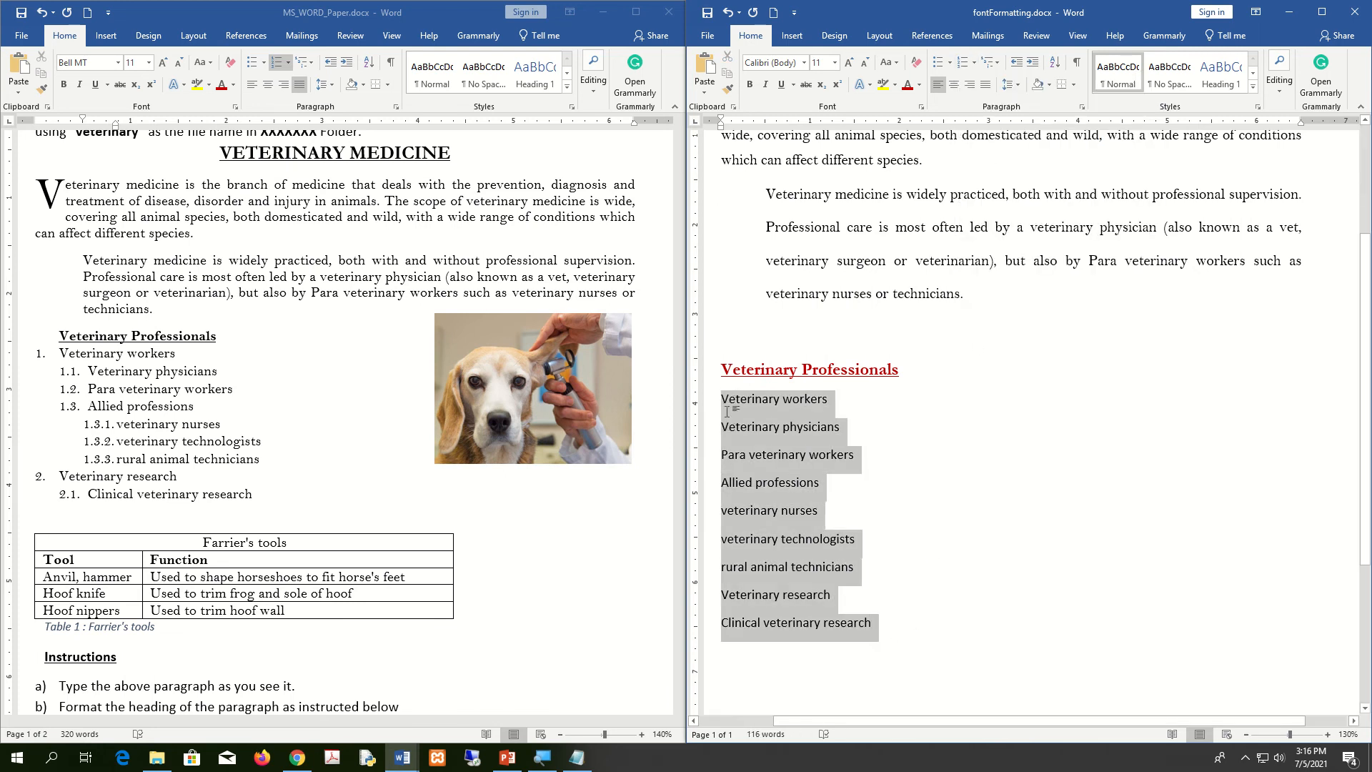
pyautogui.click(972, 65)
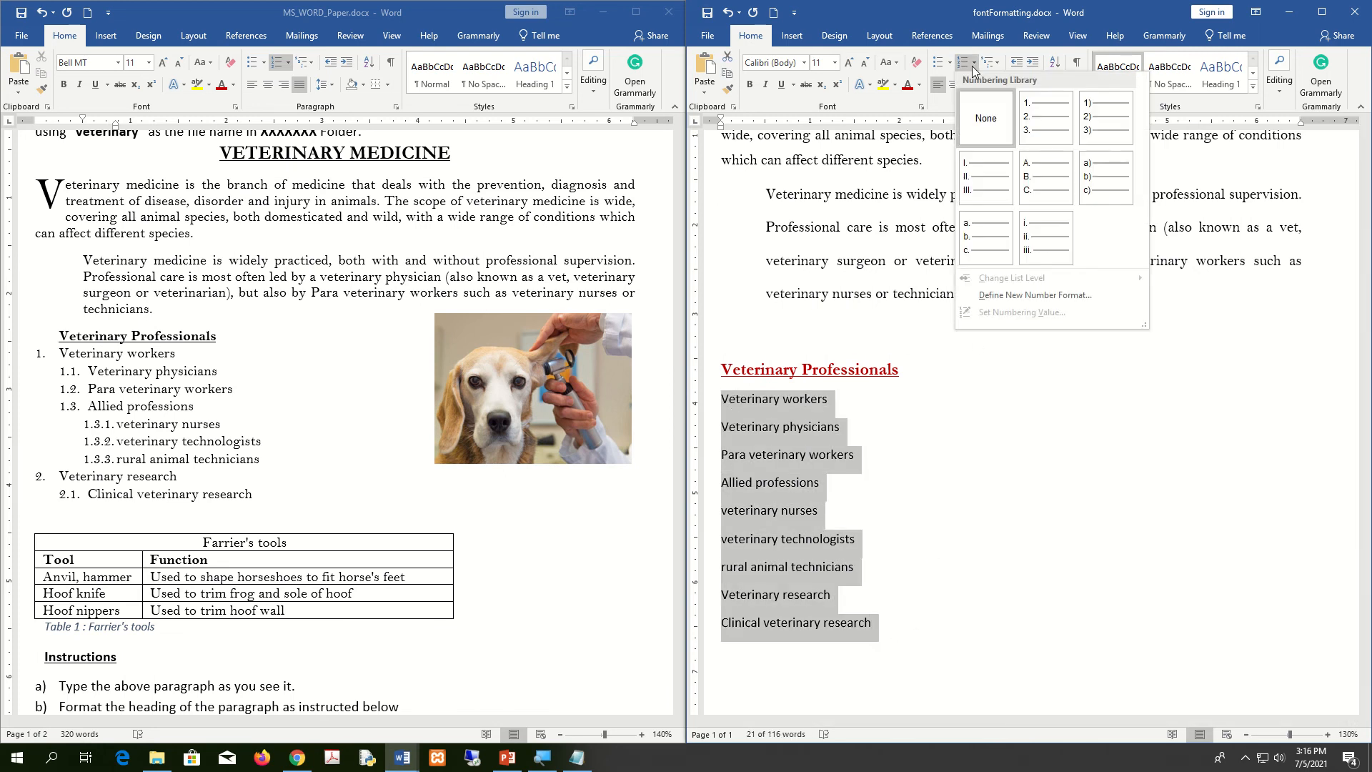
pyautogui.click(1110, 129)
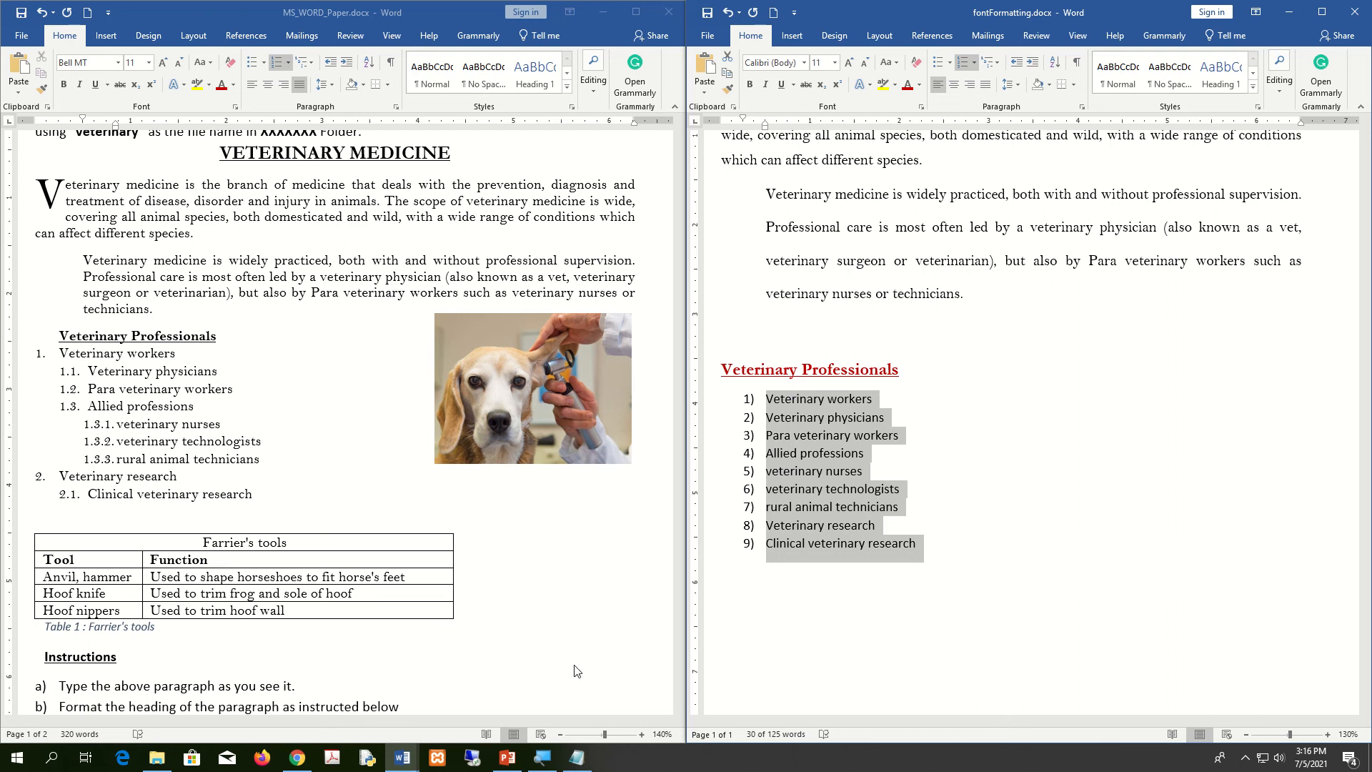
# Apply the 1., 1.1., 1.1.1. multilevel list format to all lines below the Veterinary Professionals heading
pyautogui.click(940, 560)
pyautogui.moveTo(951, 552); pyautogui.dragTo(727, 396)
pyautogui.click(999, 63)
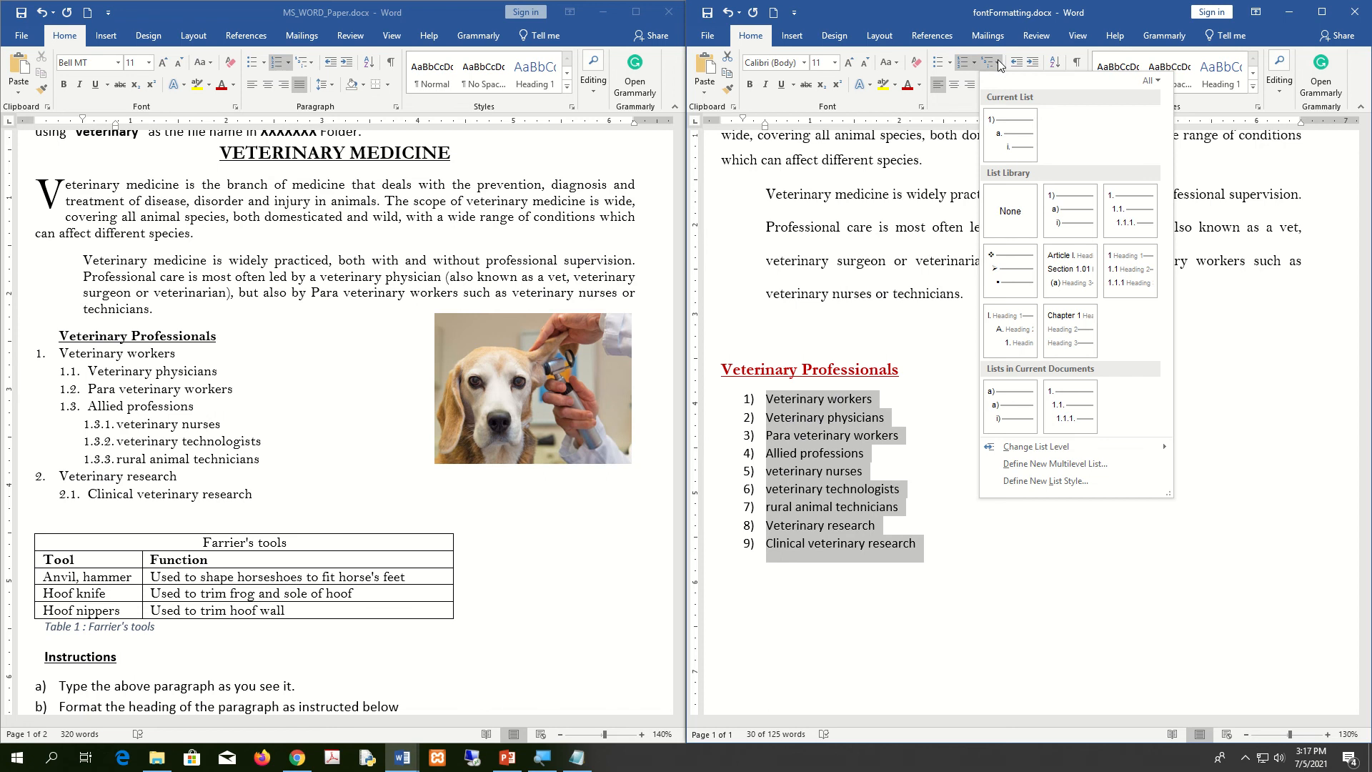
pyautogui.moveTo(1077, 226)
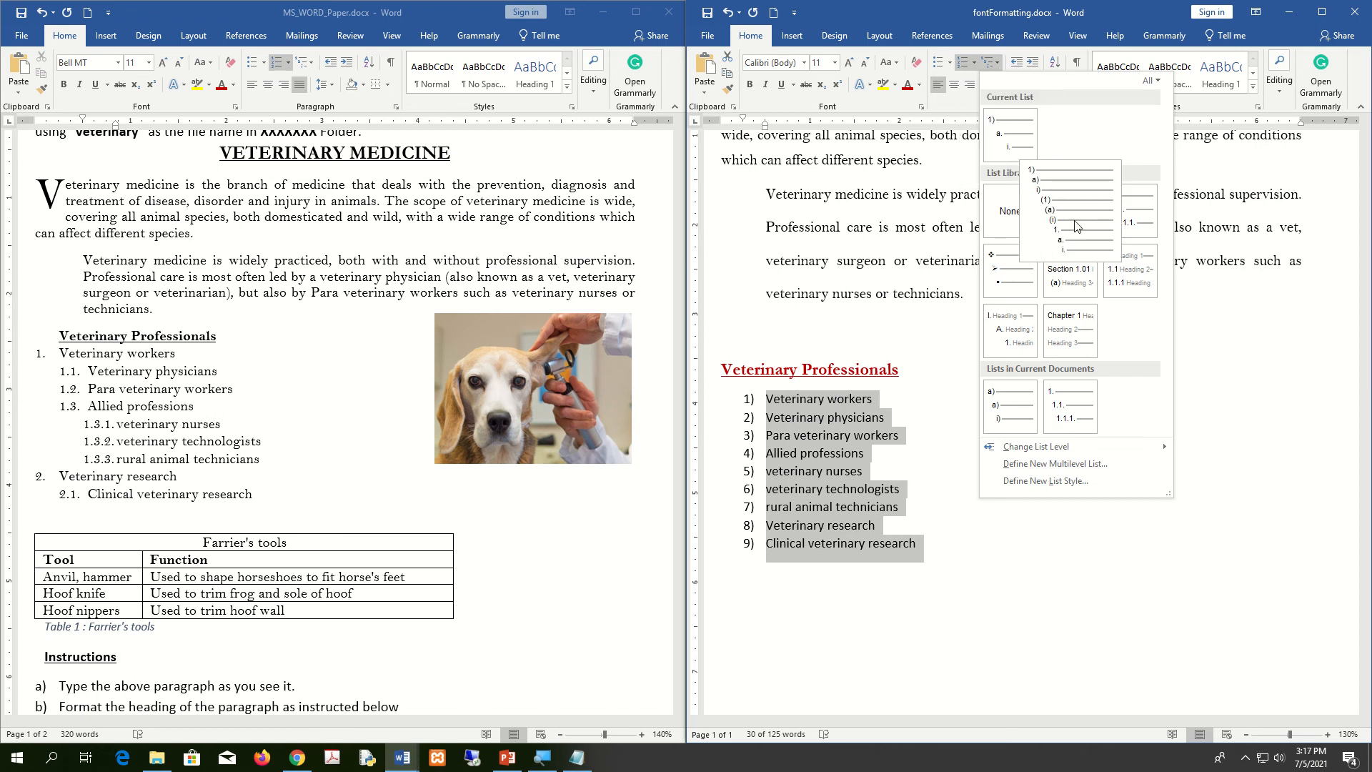
pyautogui.moveTo(1133, 212)
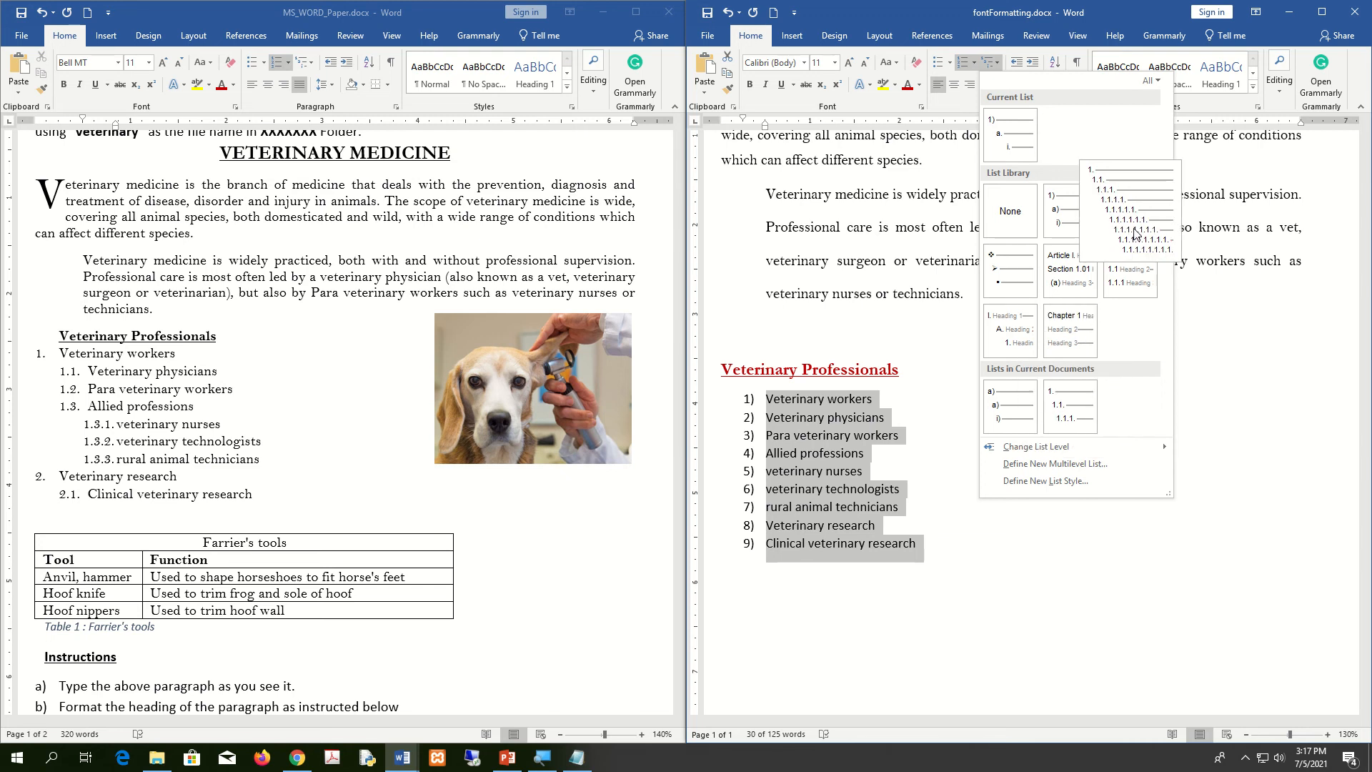
pyautogui.click(1146, 200)
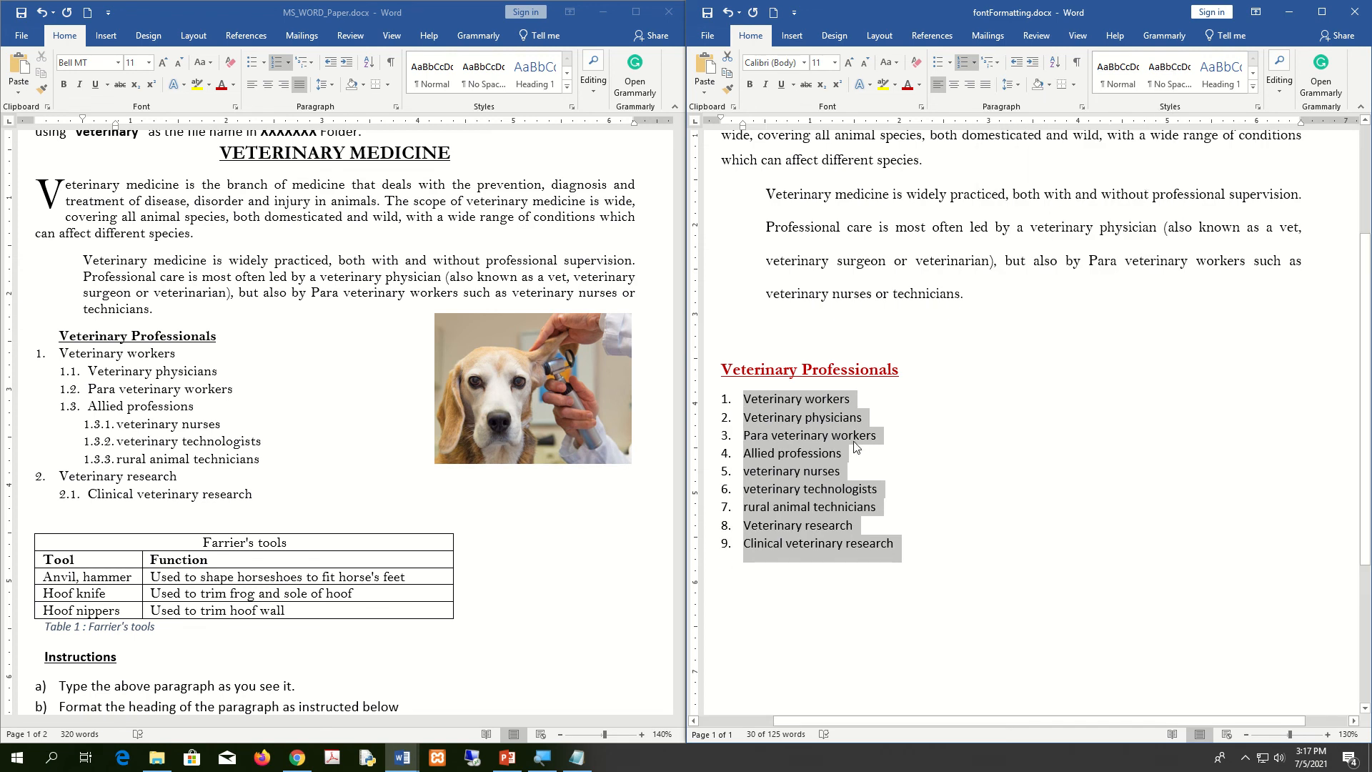
pyautogui.click(950, 450)
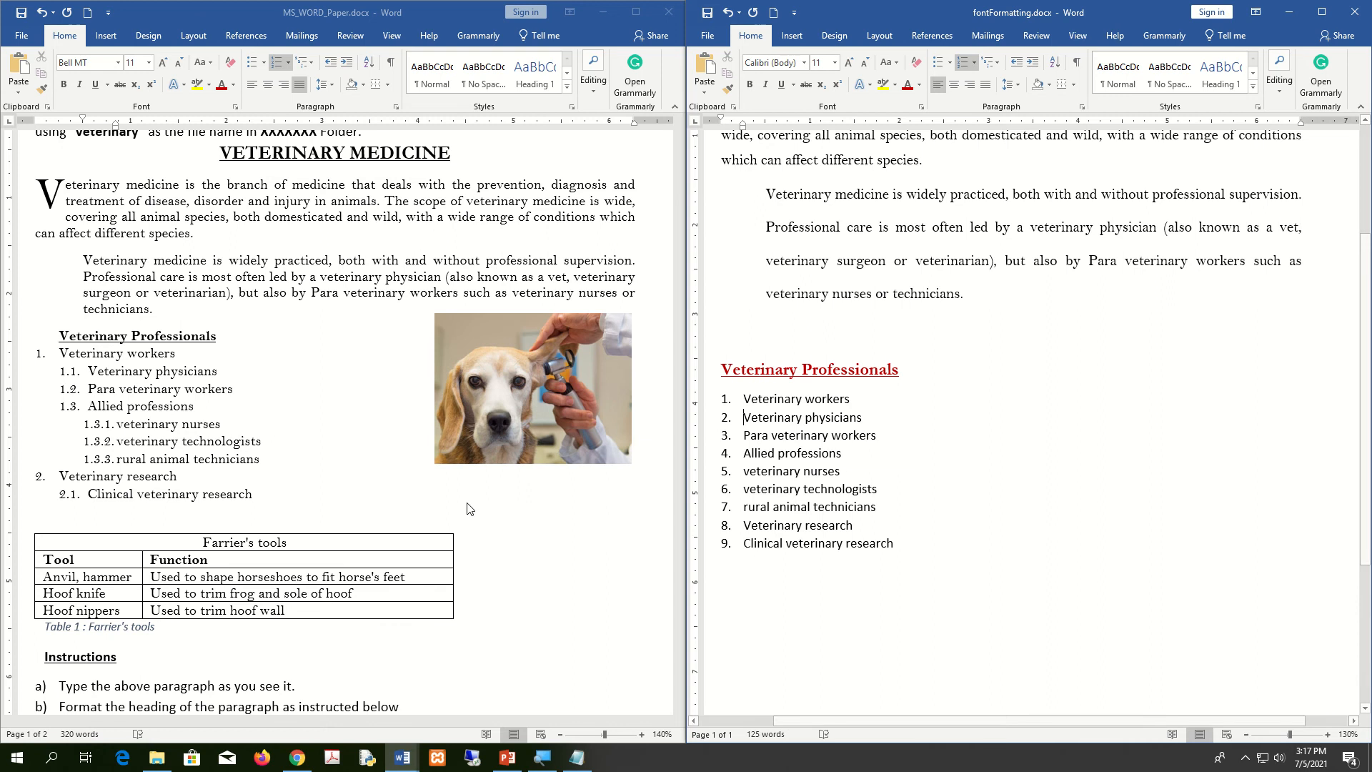
# Demote Veterinary physicians, Para veterinary workers and Allied professions to second-level items 1.1. to 1.3
pyautogui.click(744, 417)
pyautogui.press('Tab')
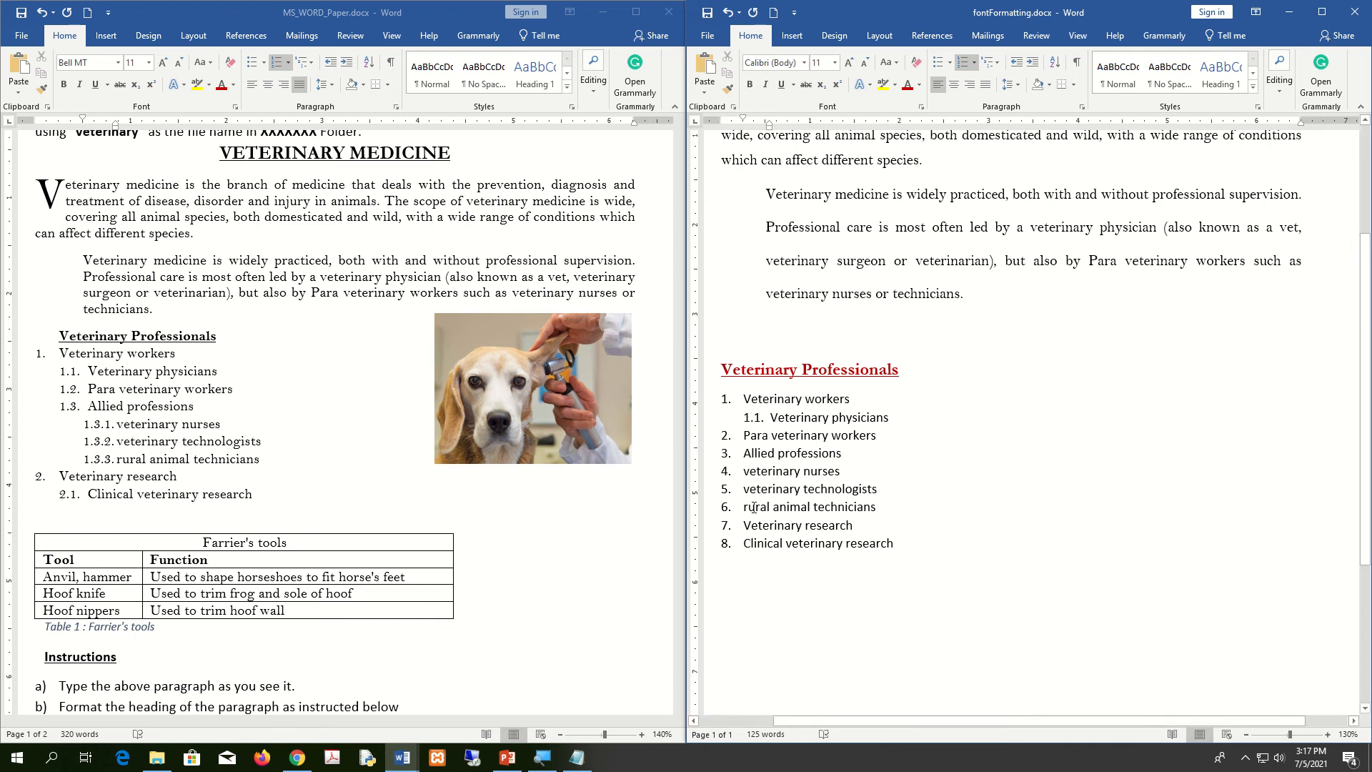
pyautogui.click(744, 433)
pyautogui.press('Tab')
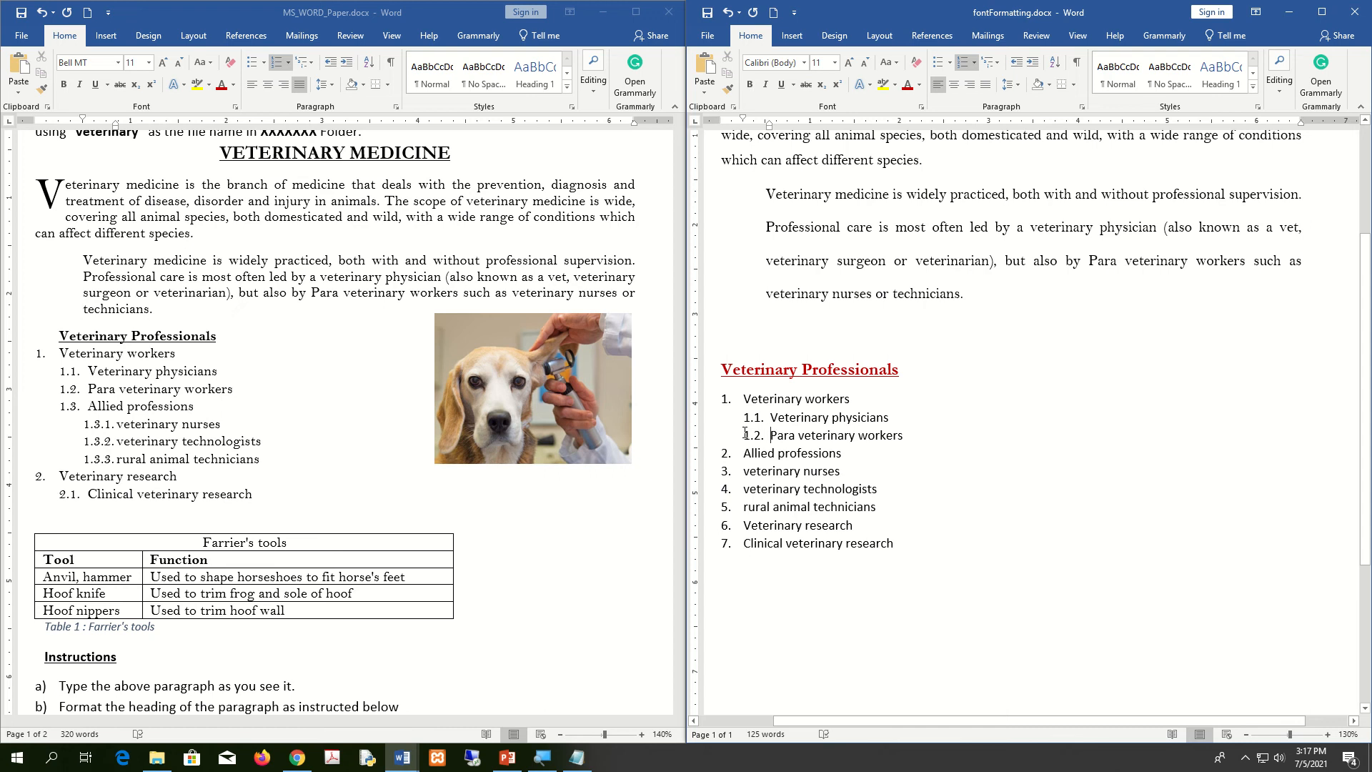
pyautogui.click(743, 454)
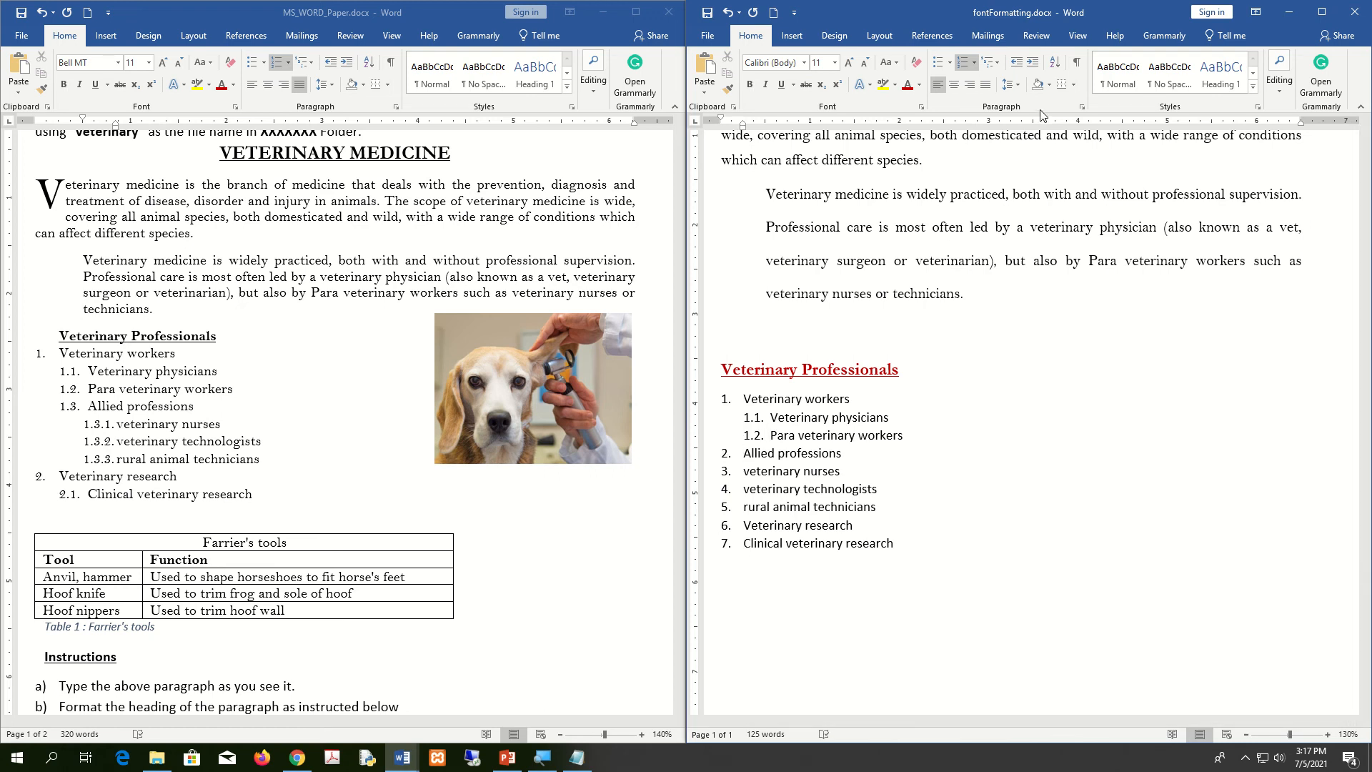
pyautogui.click(1033, 63)
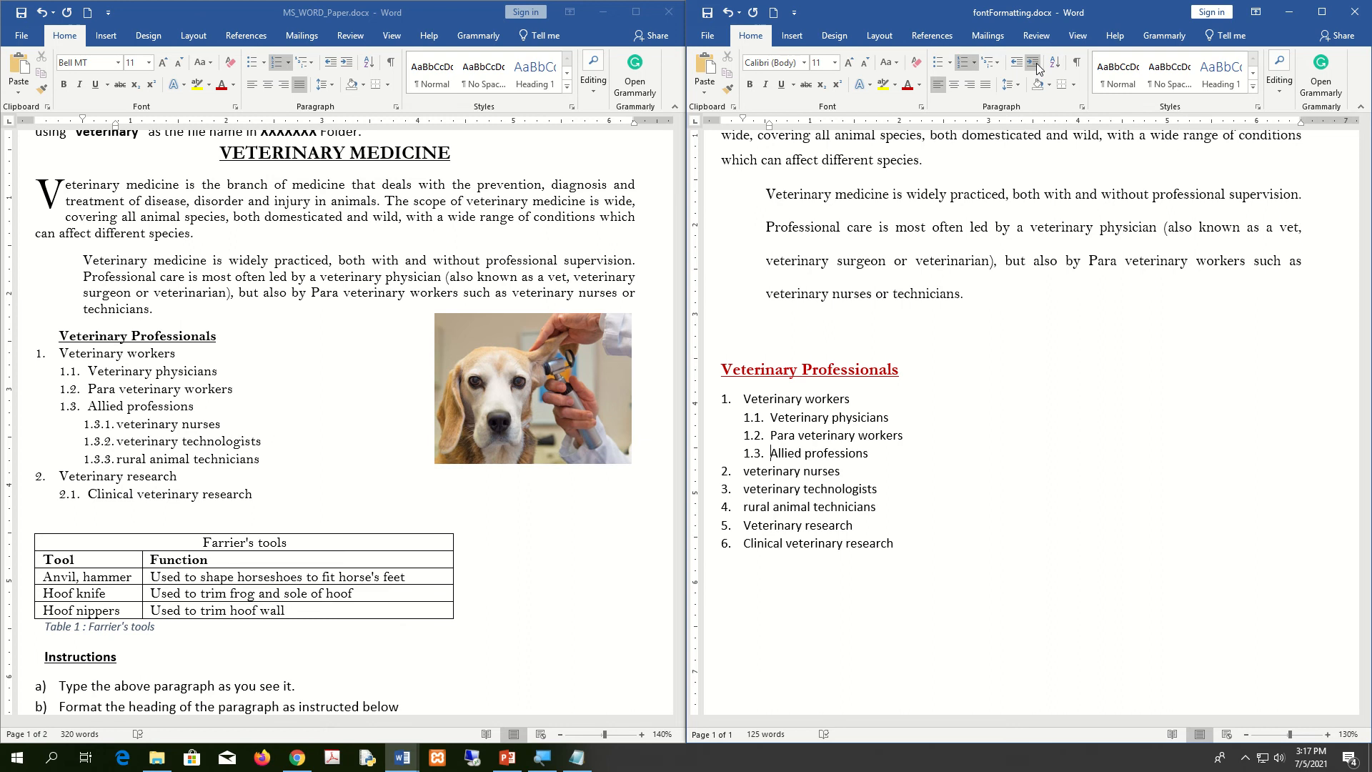
# Demote veterinary nurses by two levels to make it item 1.3.1. under Allied professions
pyautogui.click(741, 472)
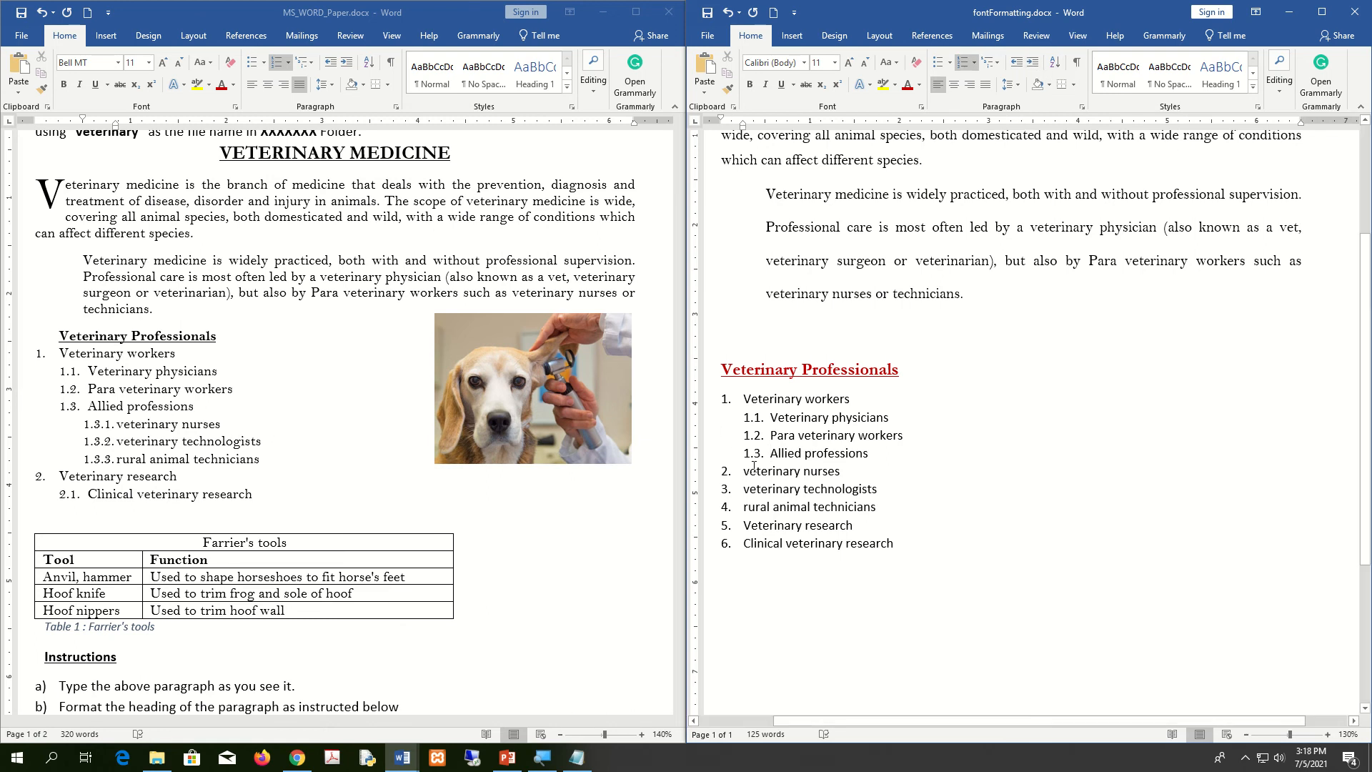
pyautogui.click(1033, 64)
pyautogui.click(1033, 64)
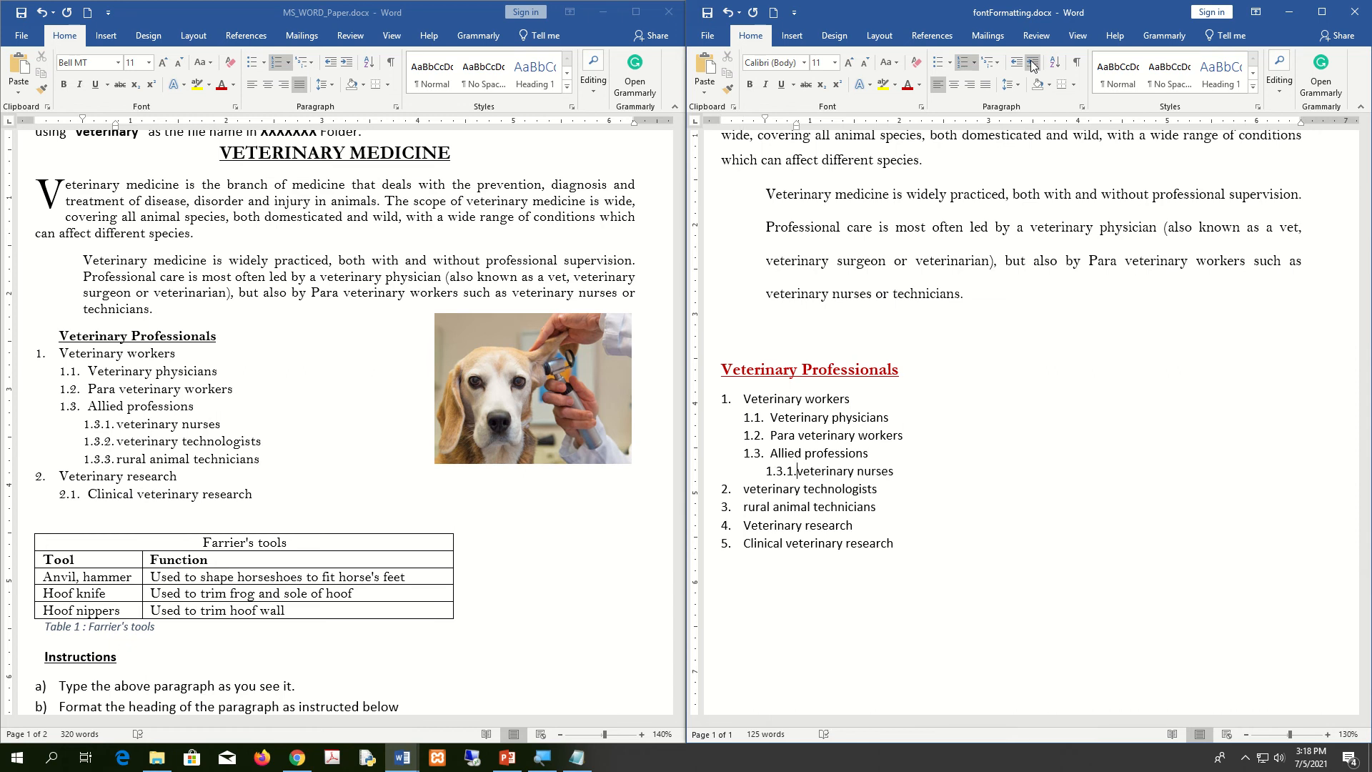
# Demote veterinary technologists and rural animal technicians by two levels to make them items 1.3.2. and 1.3.3
pyautogui.click(743, 489)
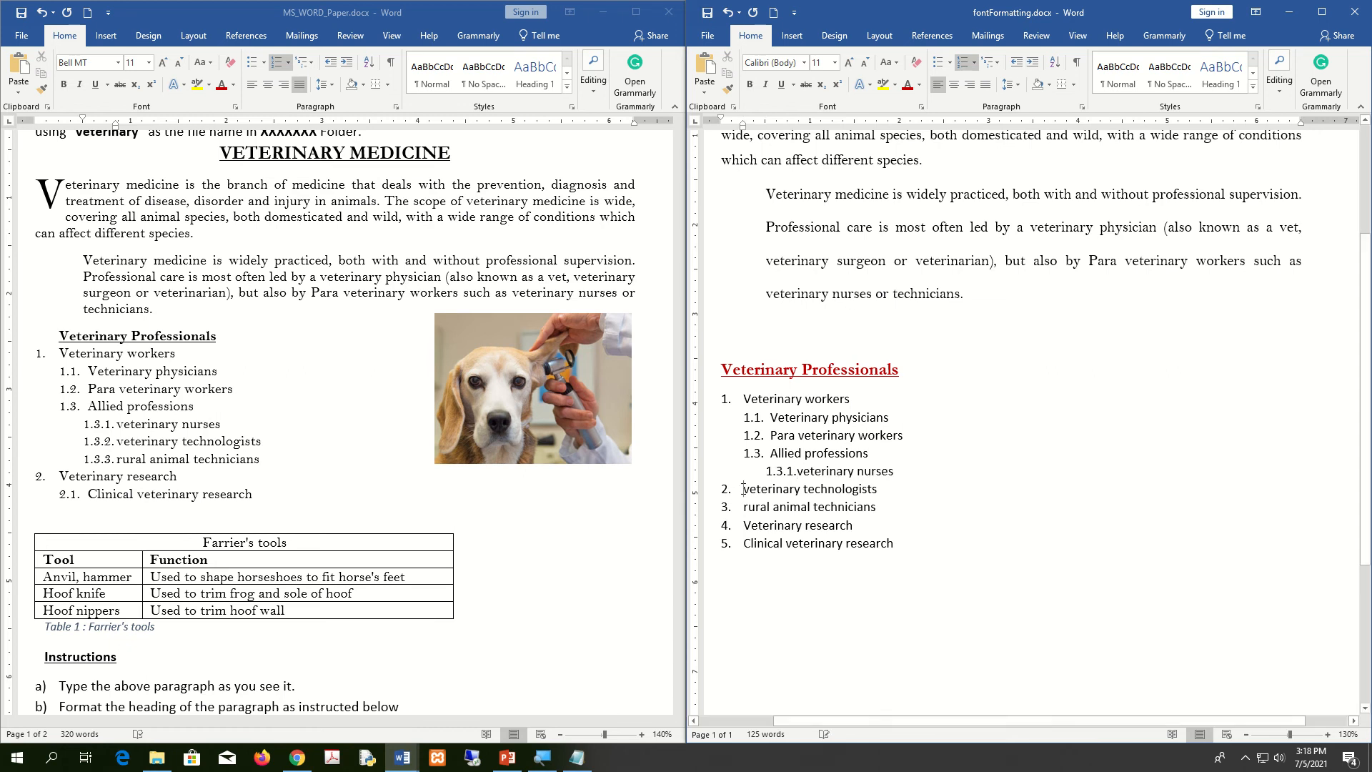
pyautogui.click(1036, 66)
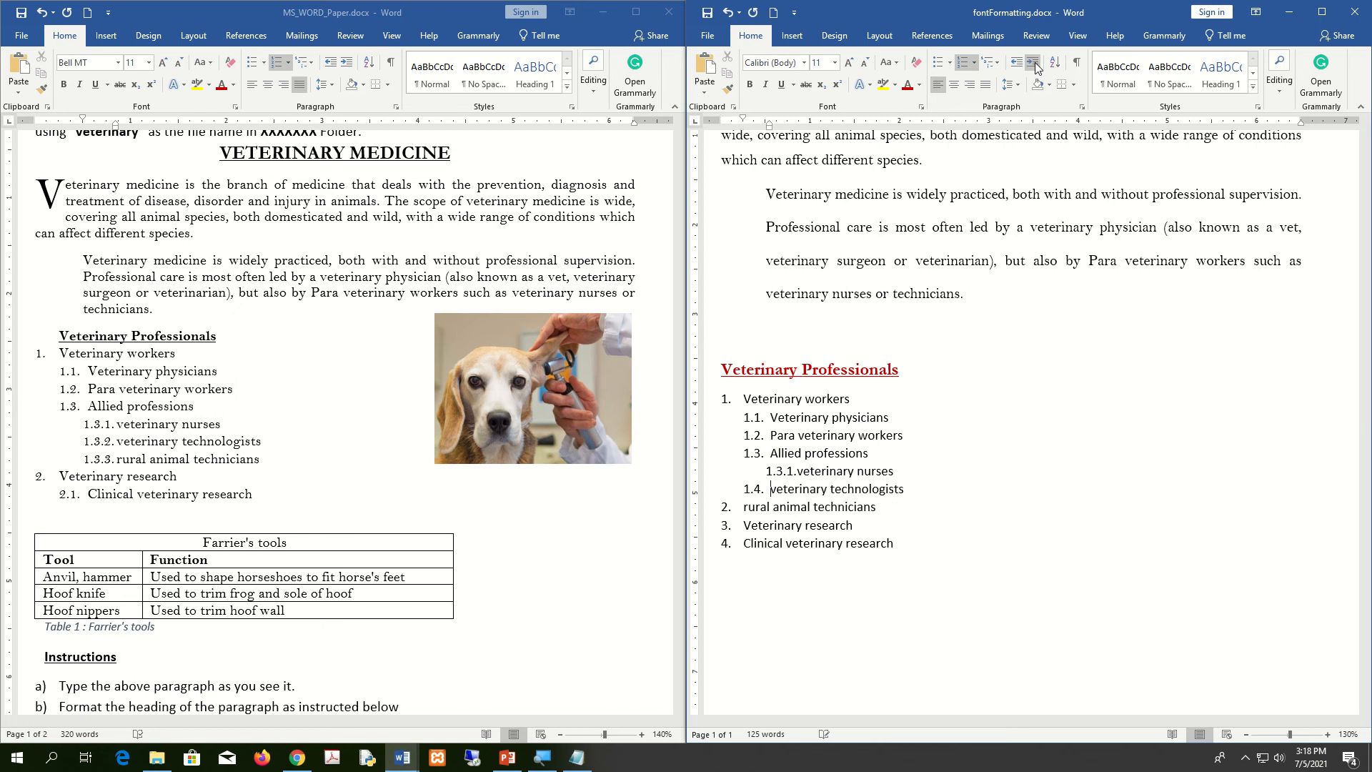
pyautogui.click(1036, 66)
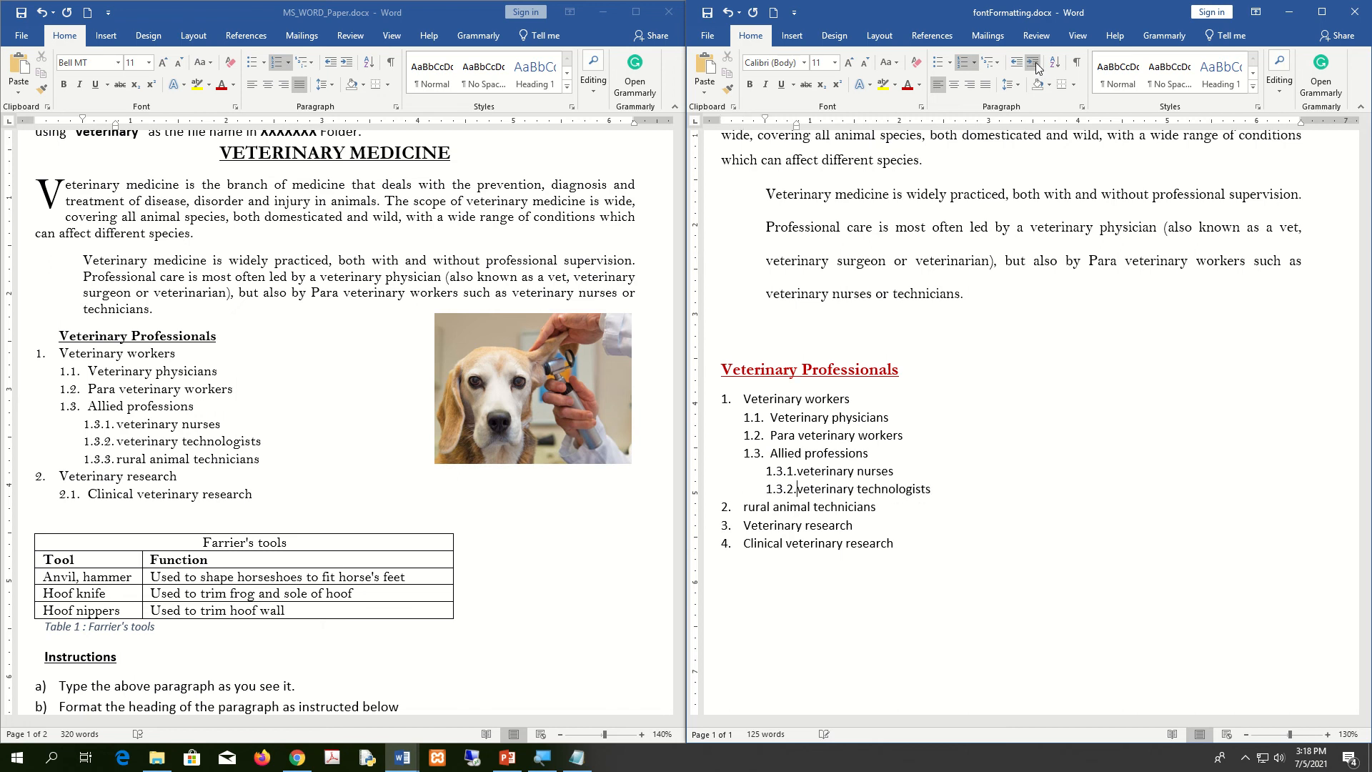
pyautogui.click(743, 506)
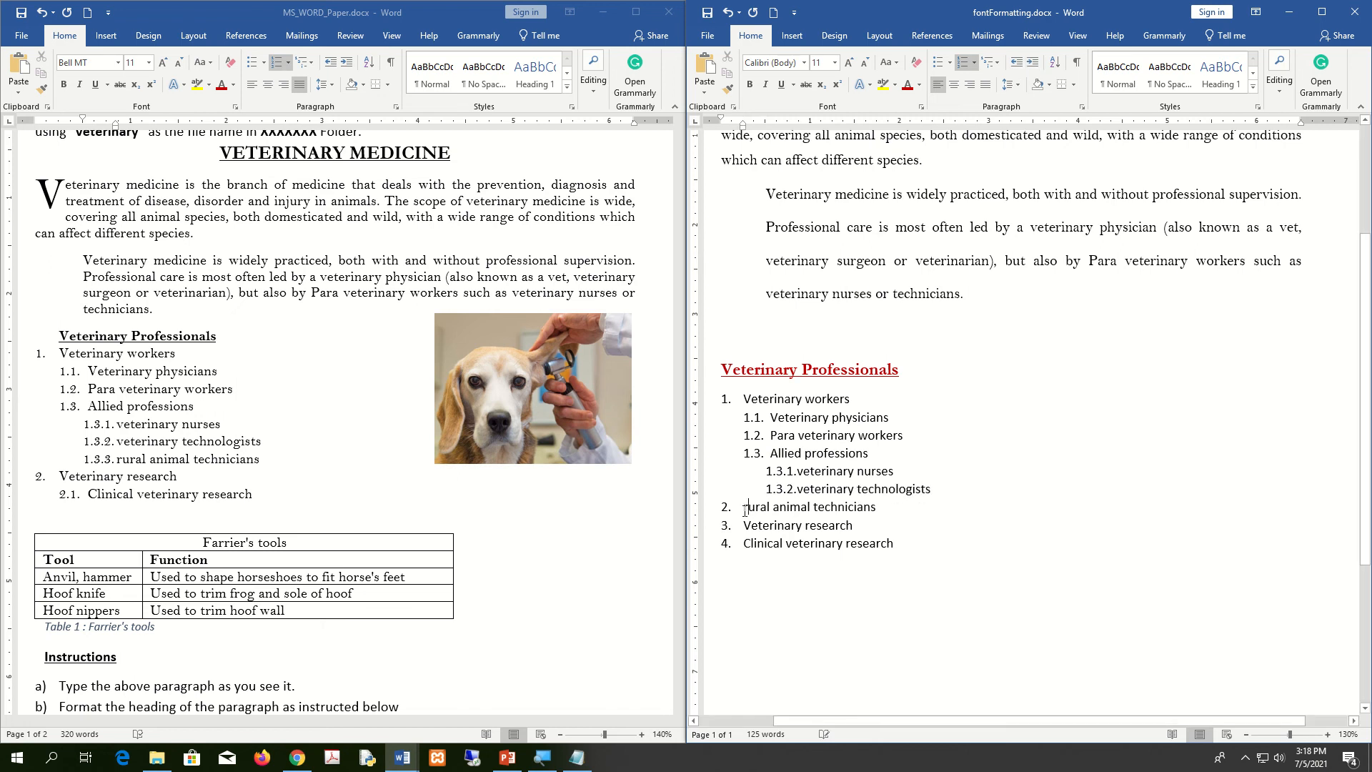
pyautogui.click(1034, 64)
pyautogui.click(1035, 65)
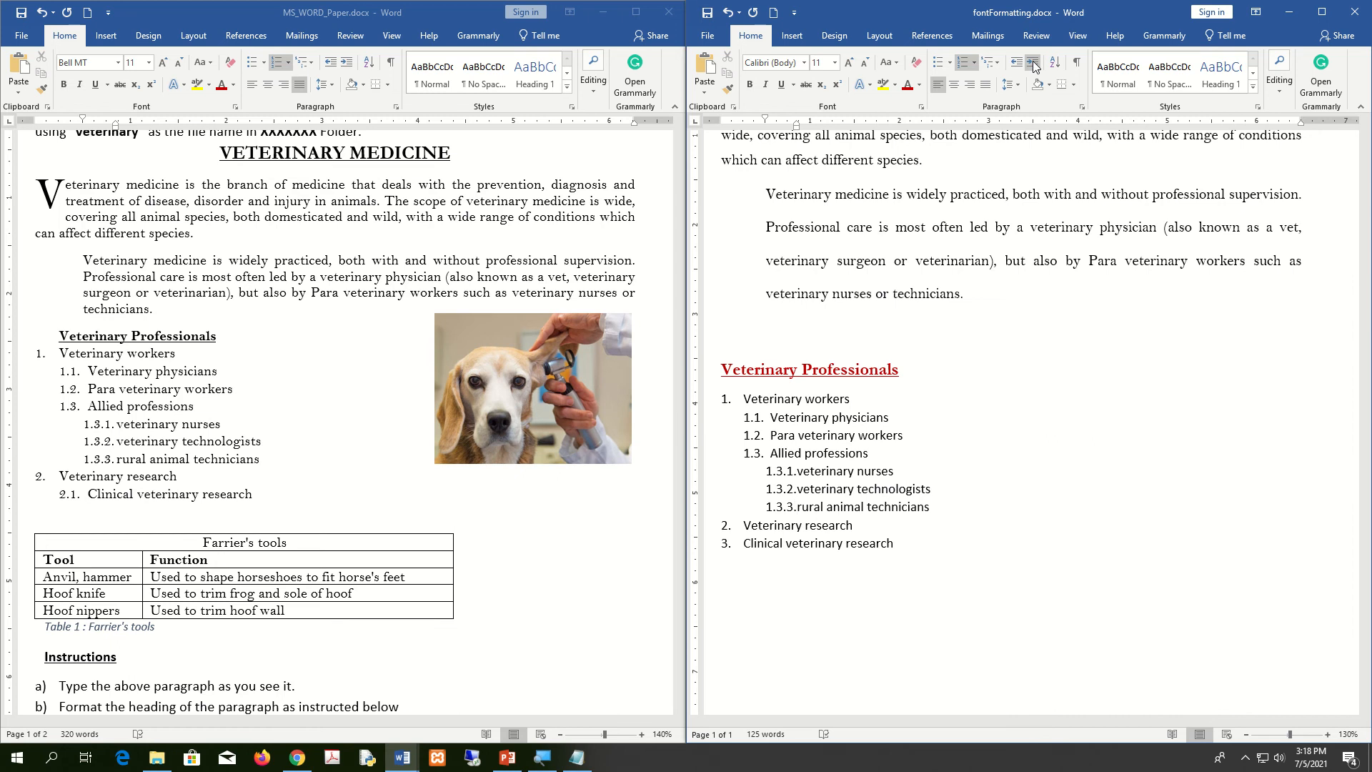
# Demote Veterinary research to second-level item 1.4., and promote it back to first-level item 2
pyautogui.click(743, 526)
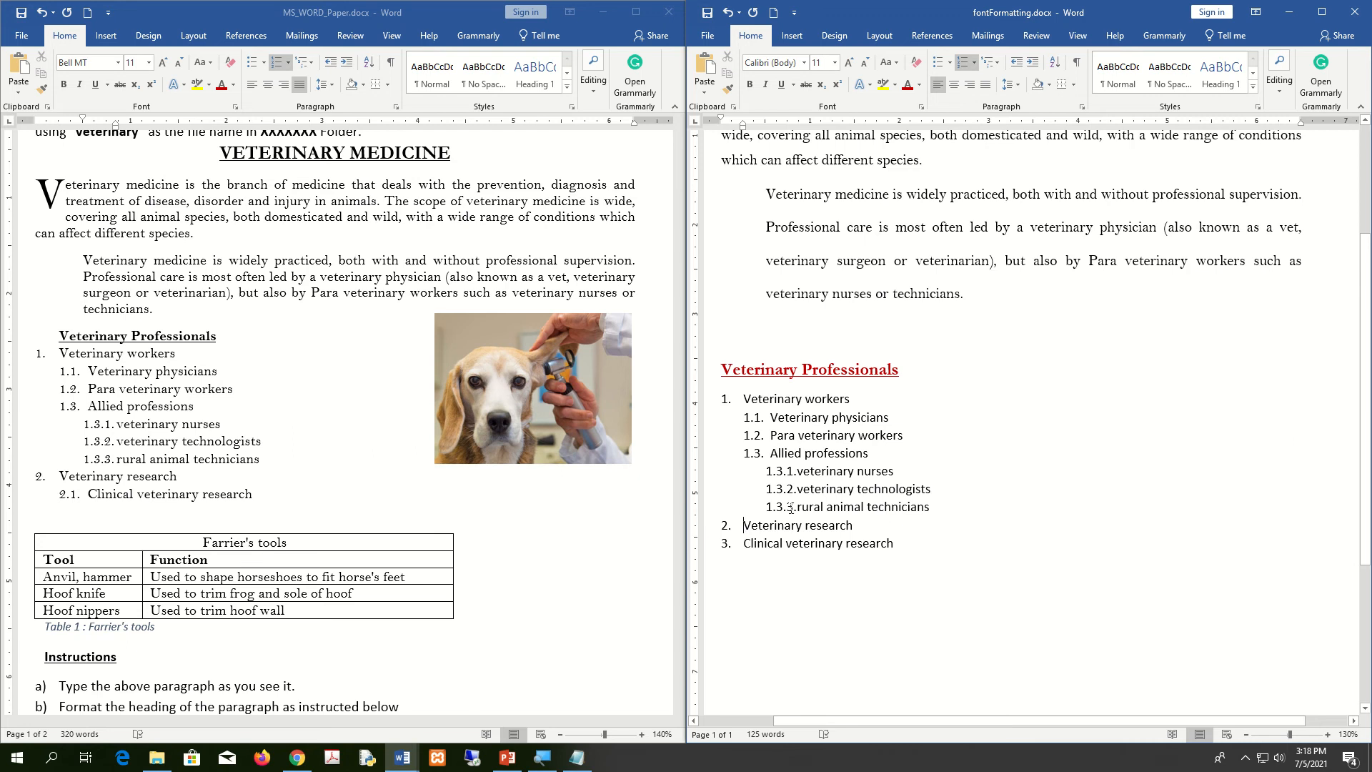
pyautogui.click(1035, 65)
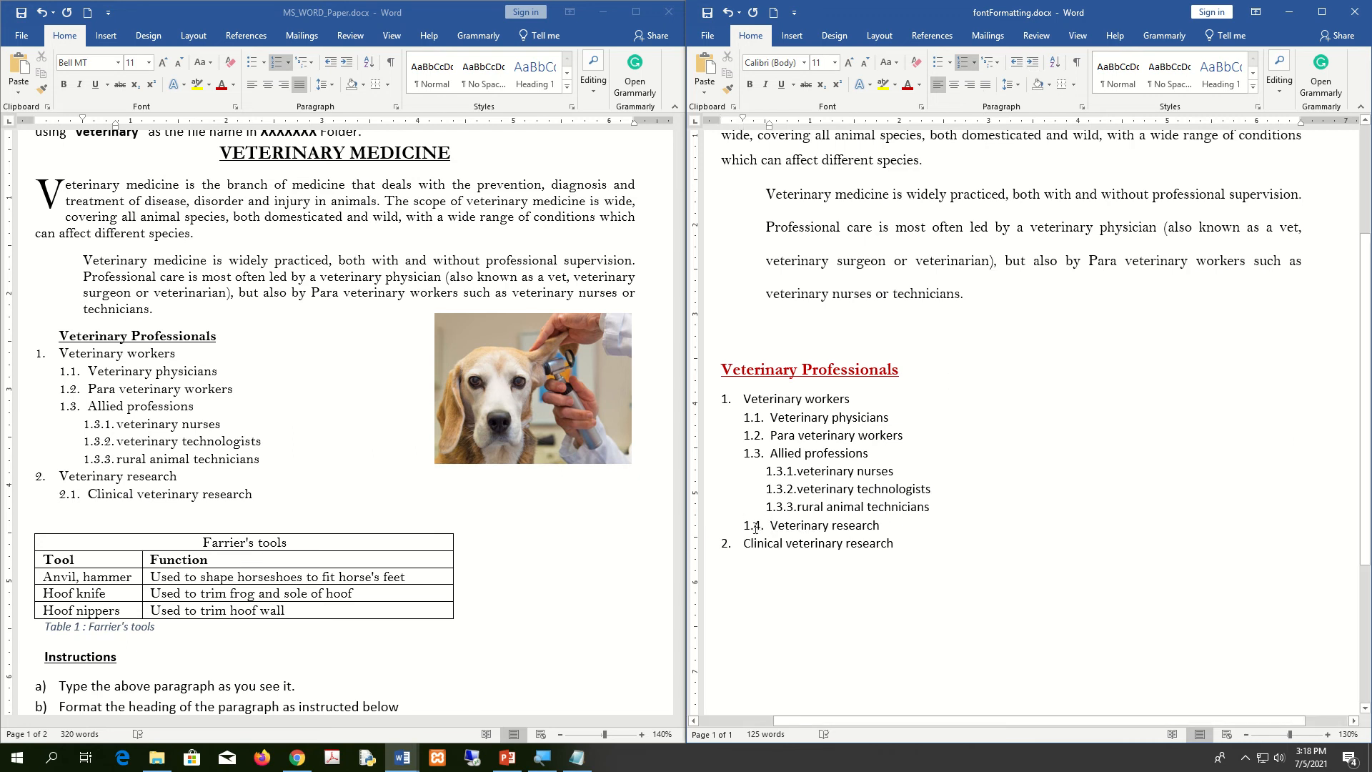
pyautogui.click(1017, 63)
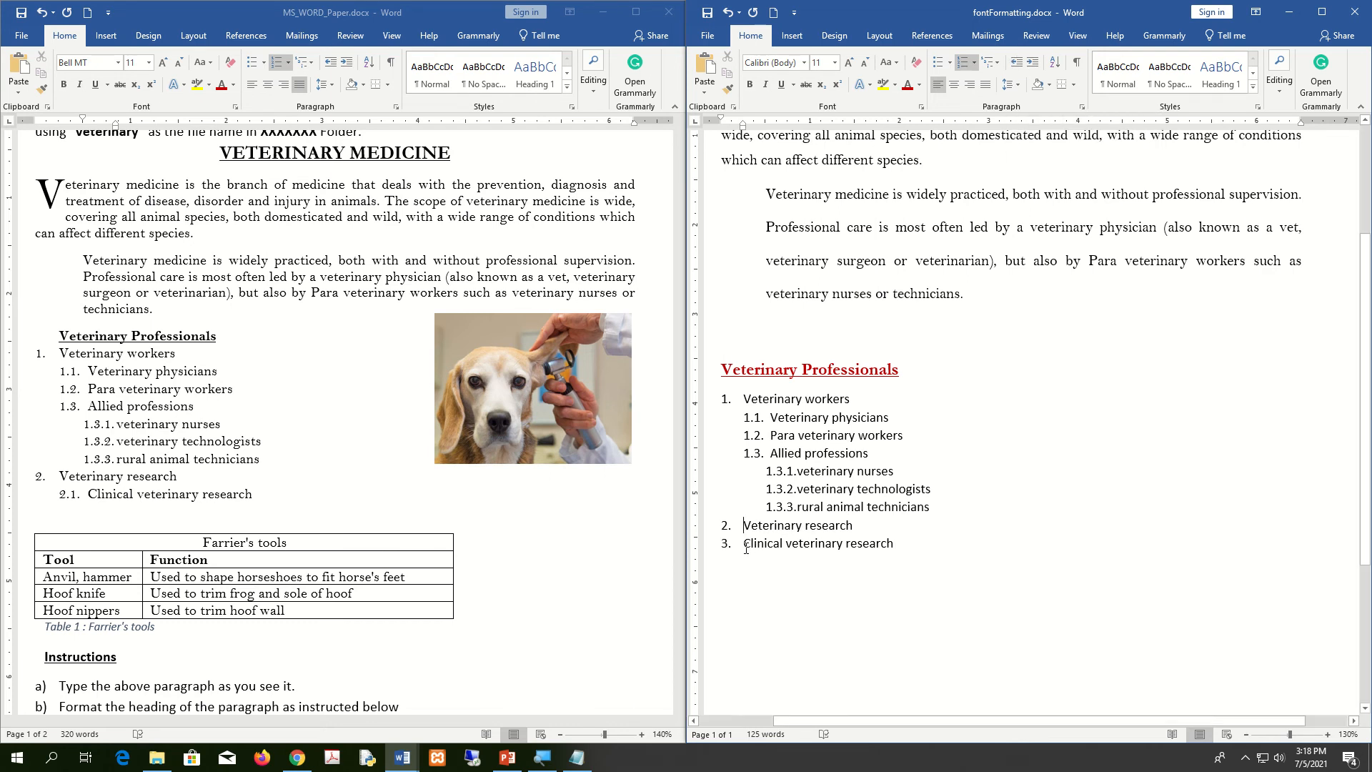
# Demote Clinical veterinary research to second-level item 2.1. under Veterinary research
pyautogui.click(1032, 64)
pyautogui.click(1032, 66)
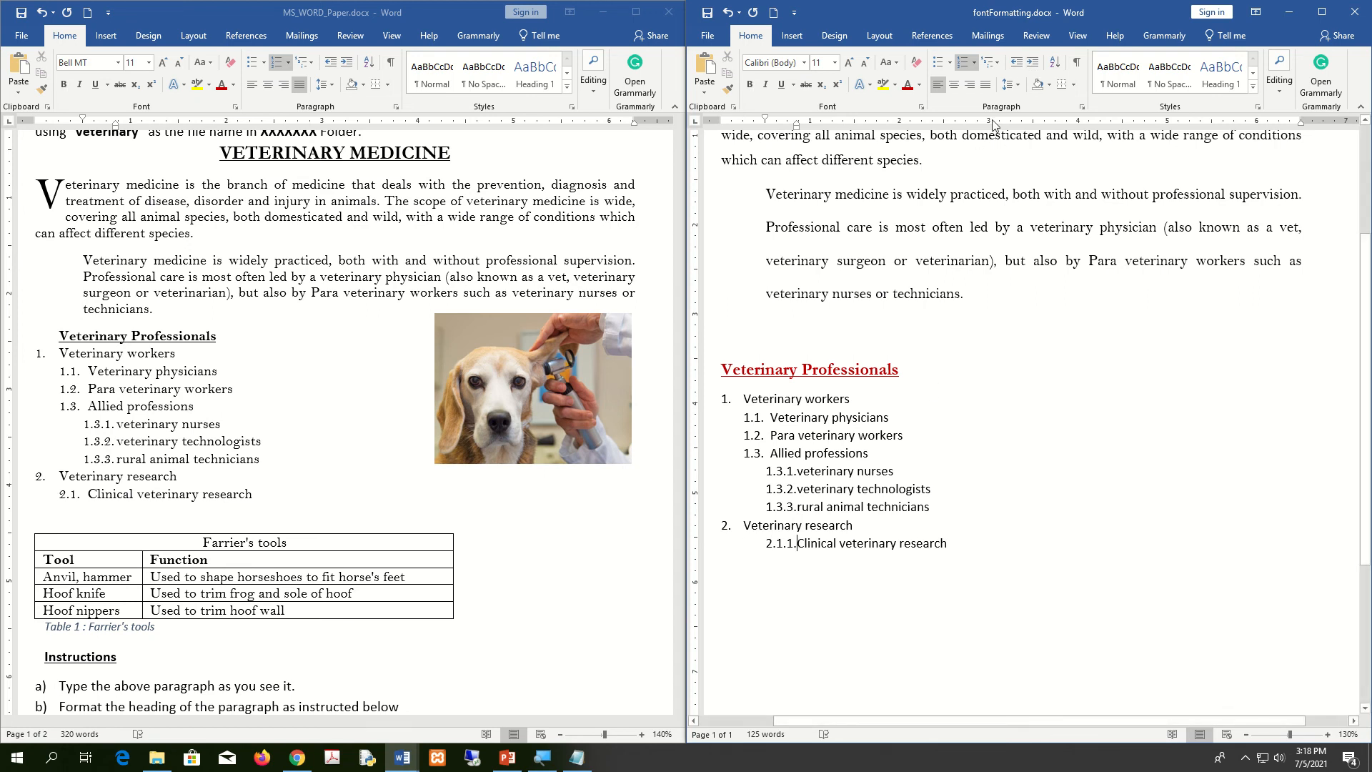
pyautogui.click(1017, 65)
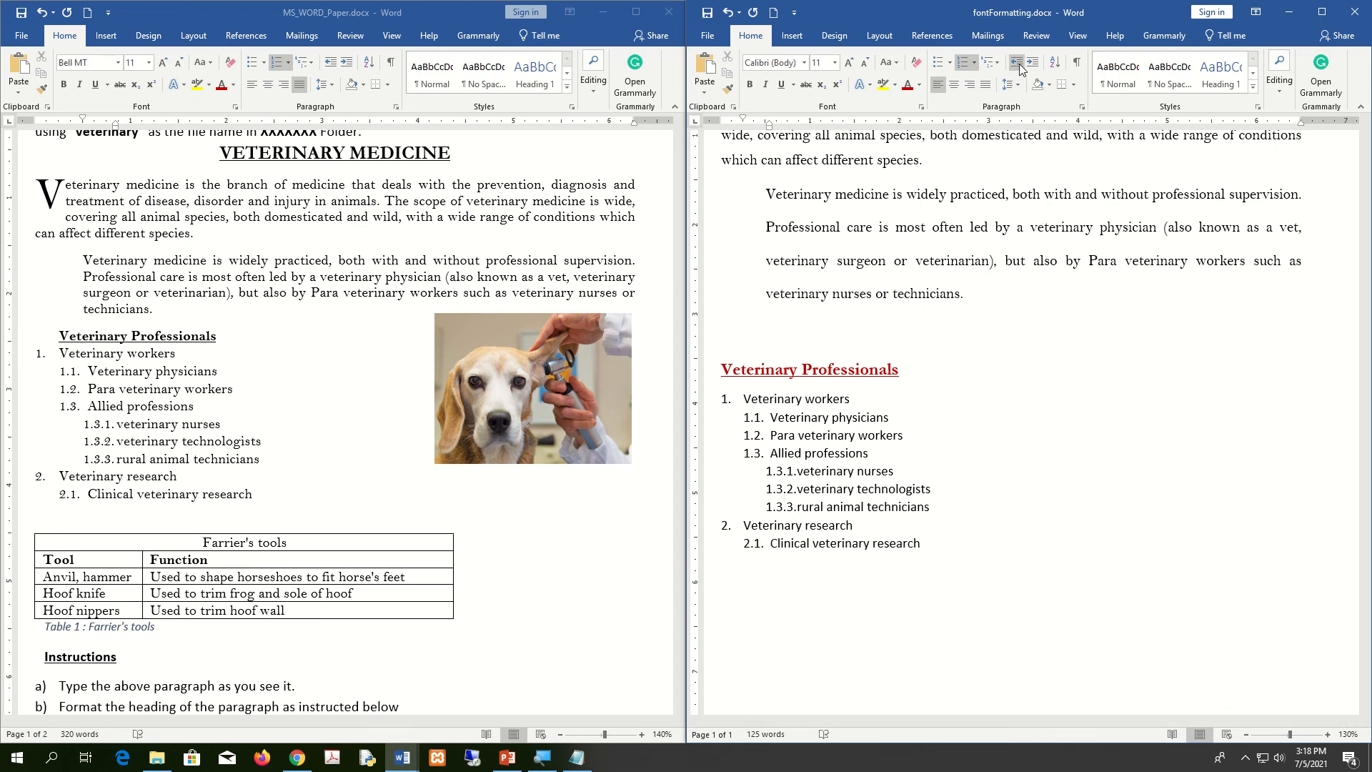
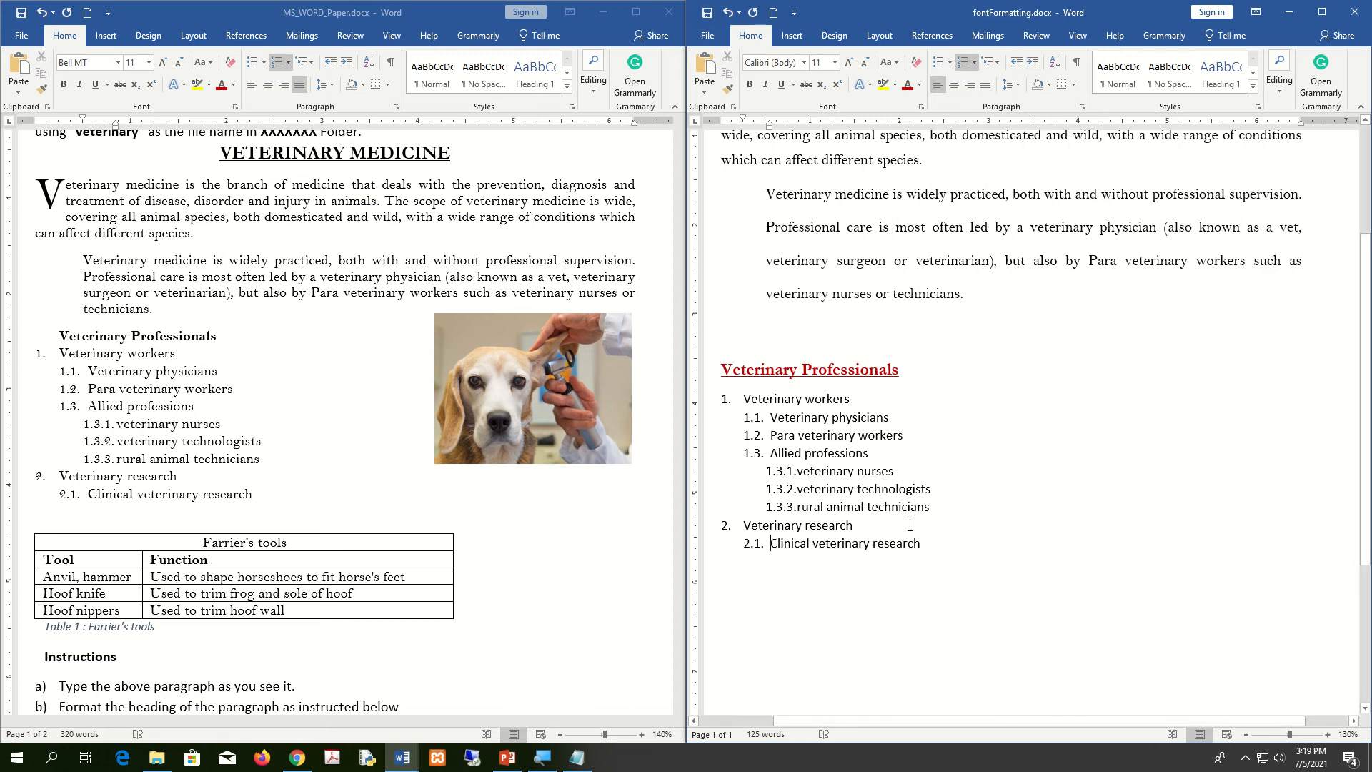
# Apply the solid round bullet style to the whole list from Veterinary workers to Clinical veterinary research
pyautogui.moveTo(912, 534); pyautogui.dragTo(743, 398)
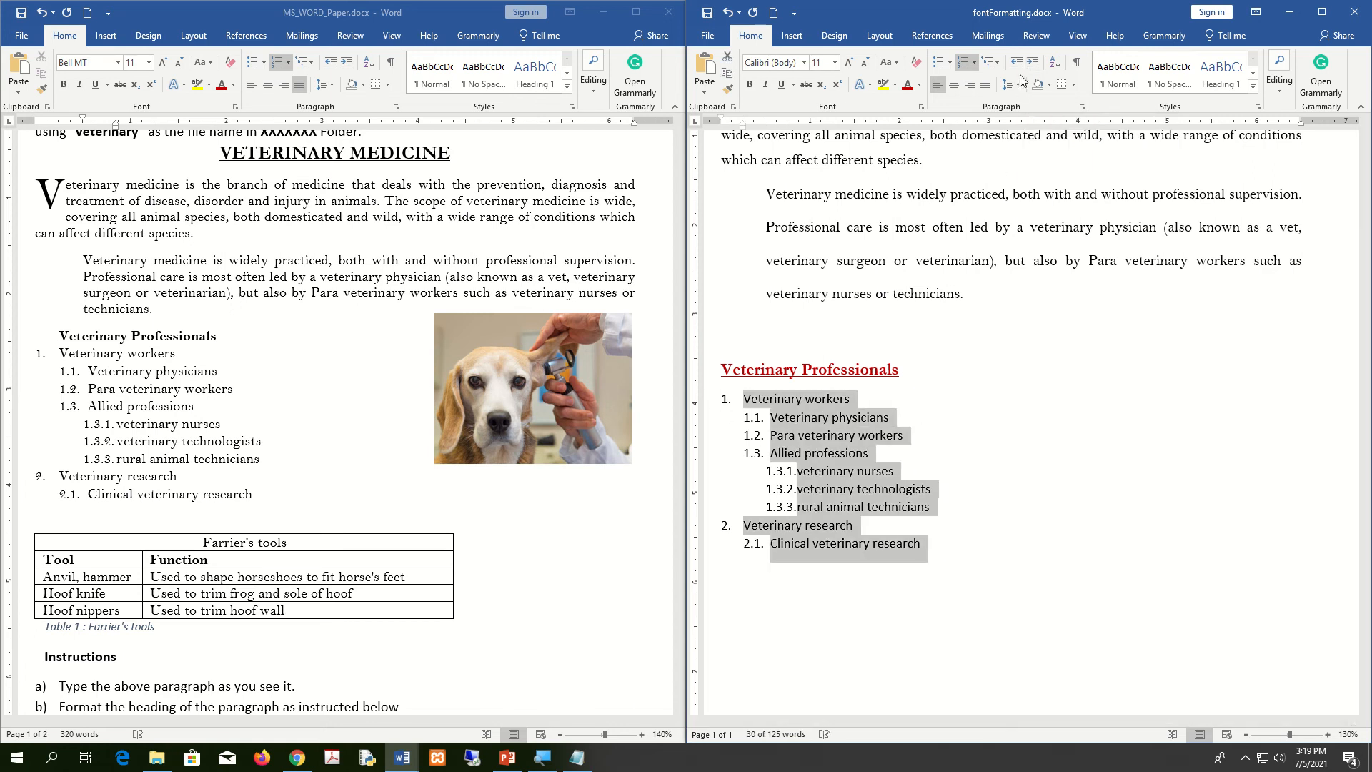
pyautogui.click(951, 64)
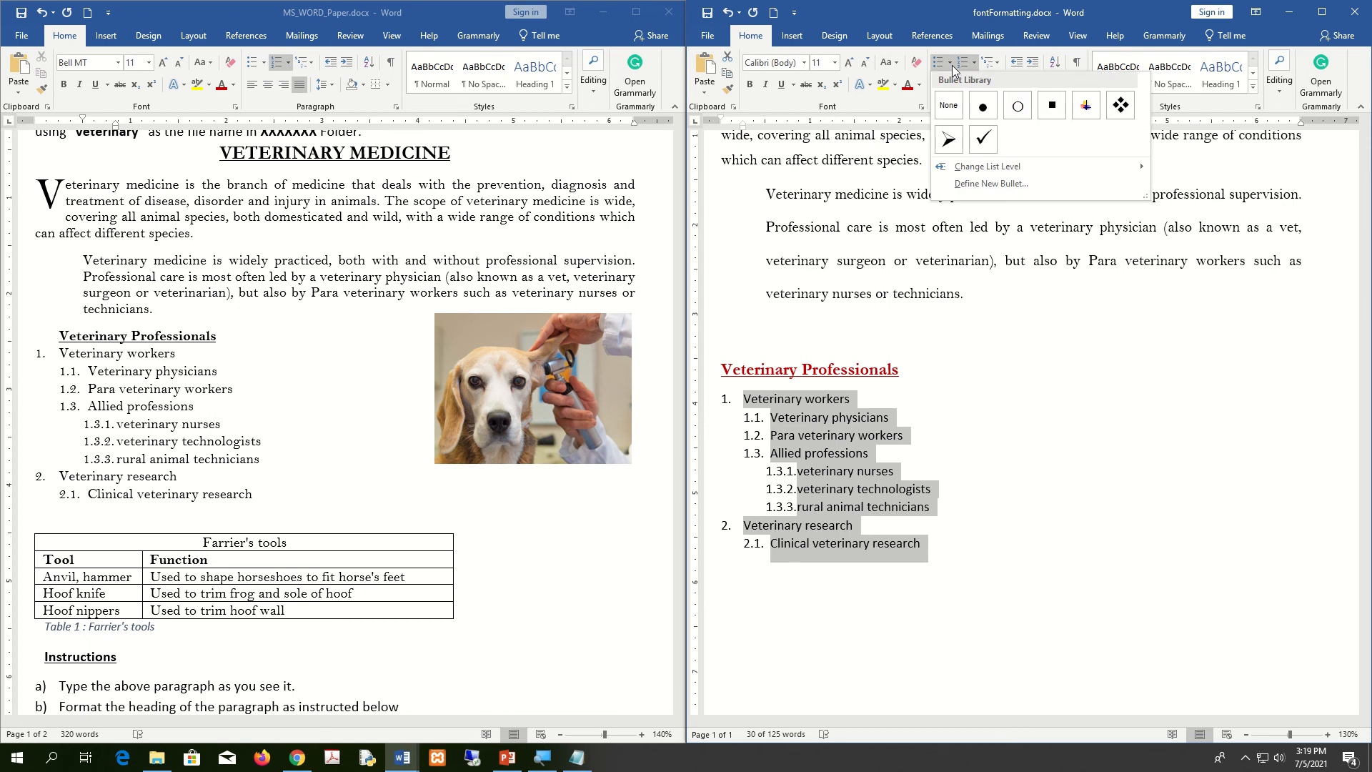
pyautogui.moveTo(1018, 173)
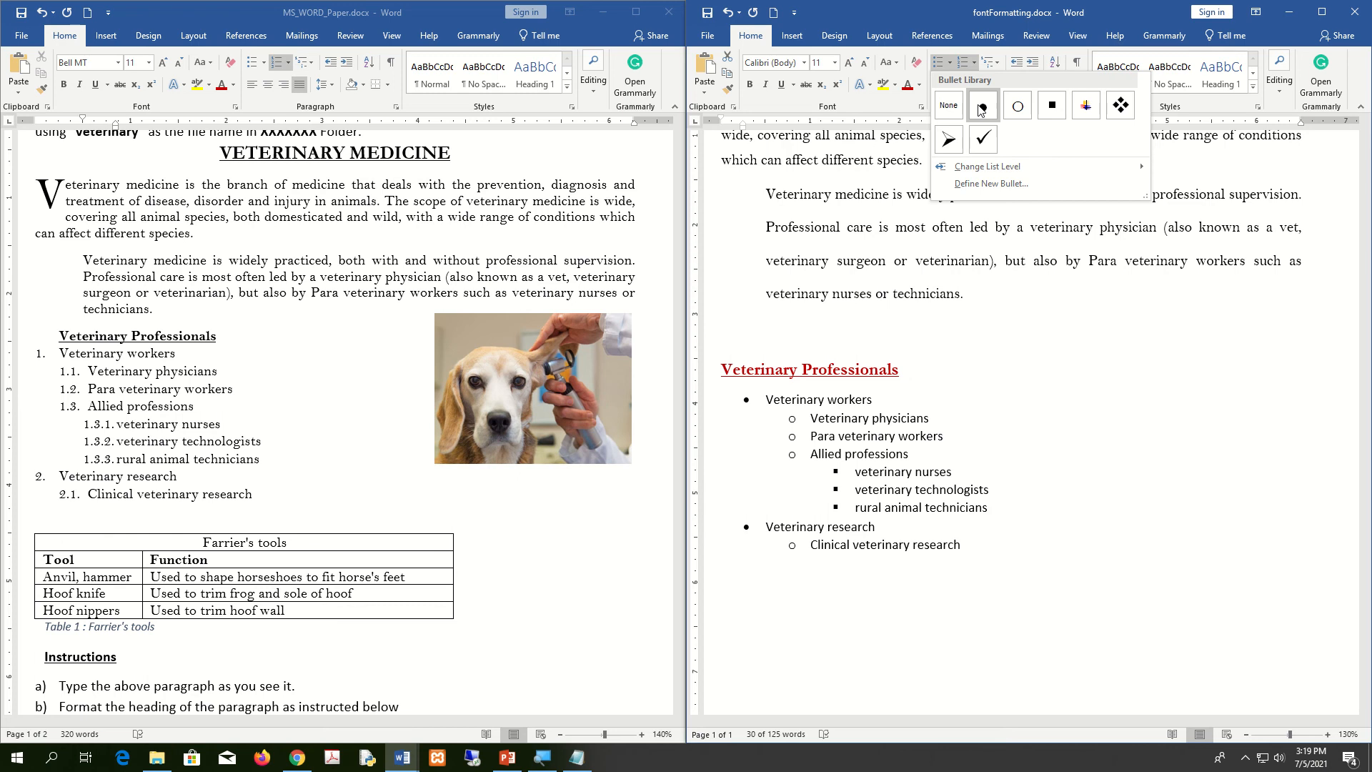
pyautogui.click(981, 106)
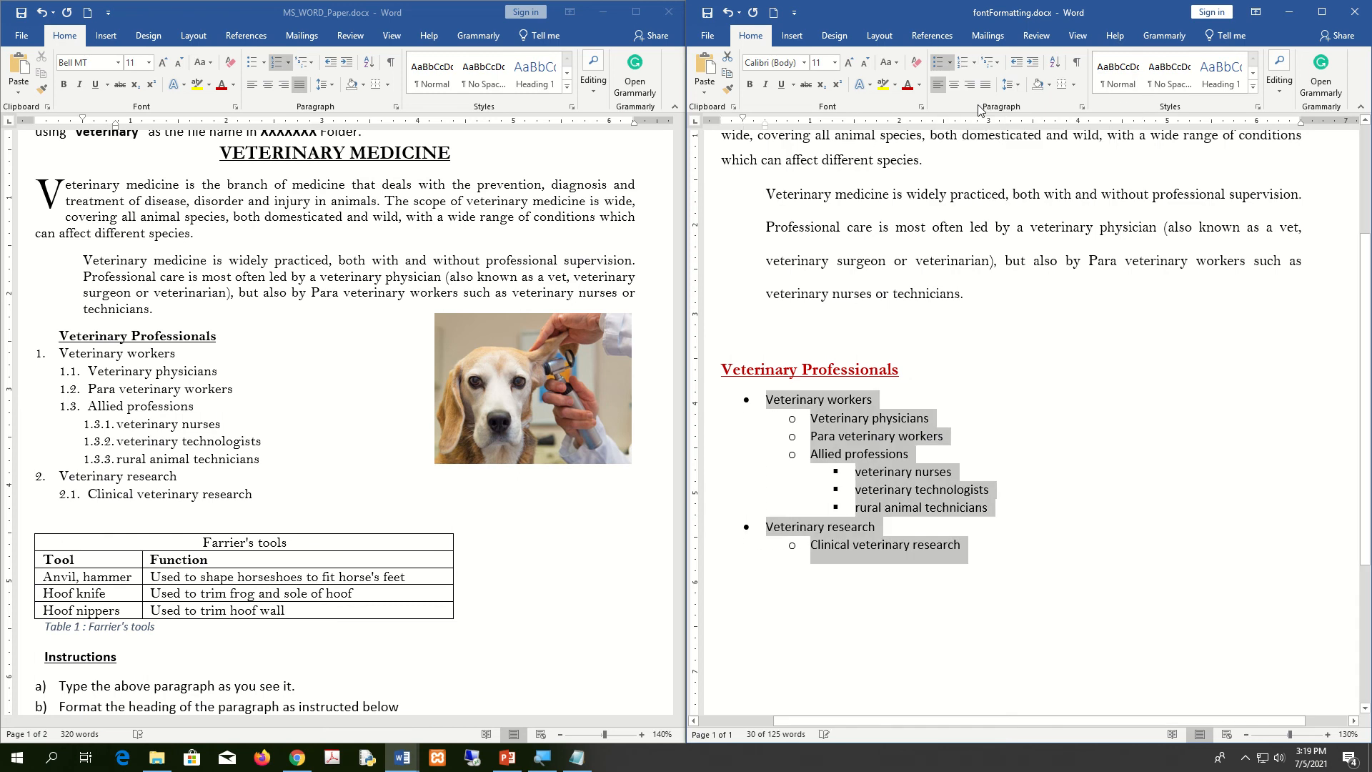
pyautogui.click(950, 63)
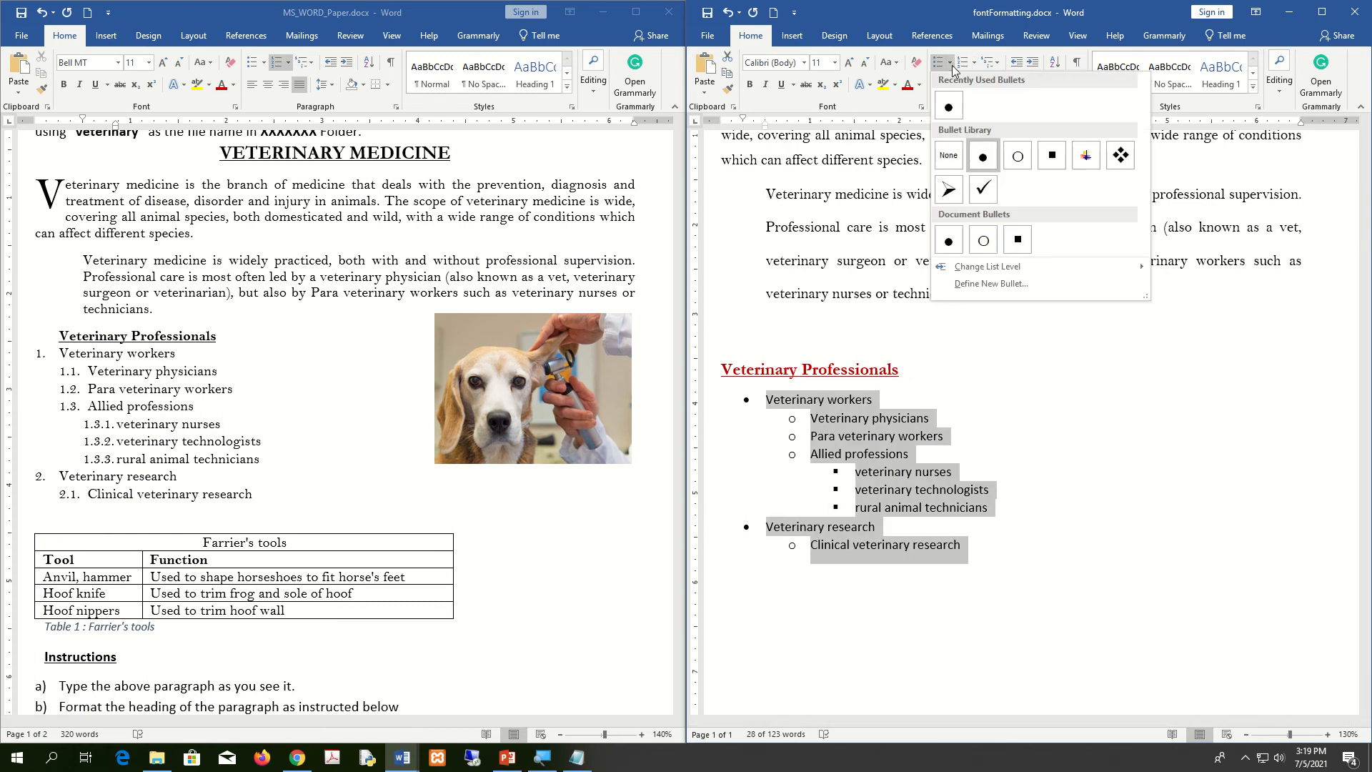
pyautogui.click(974, 407)
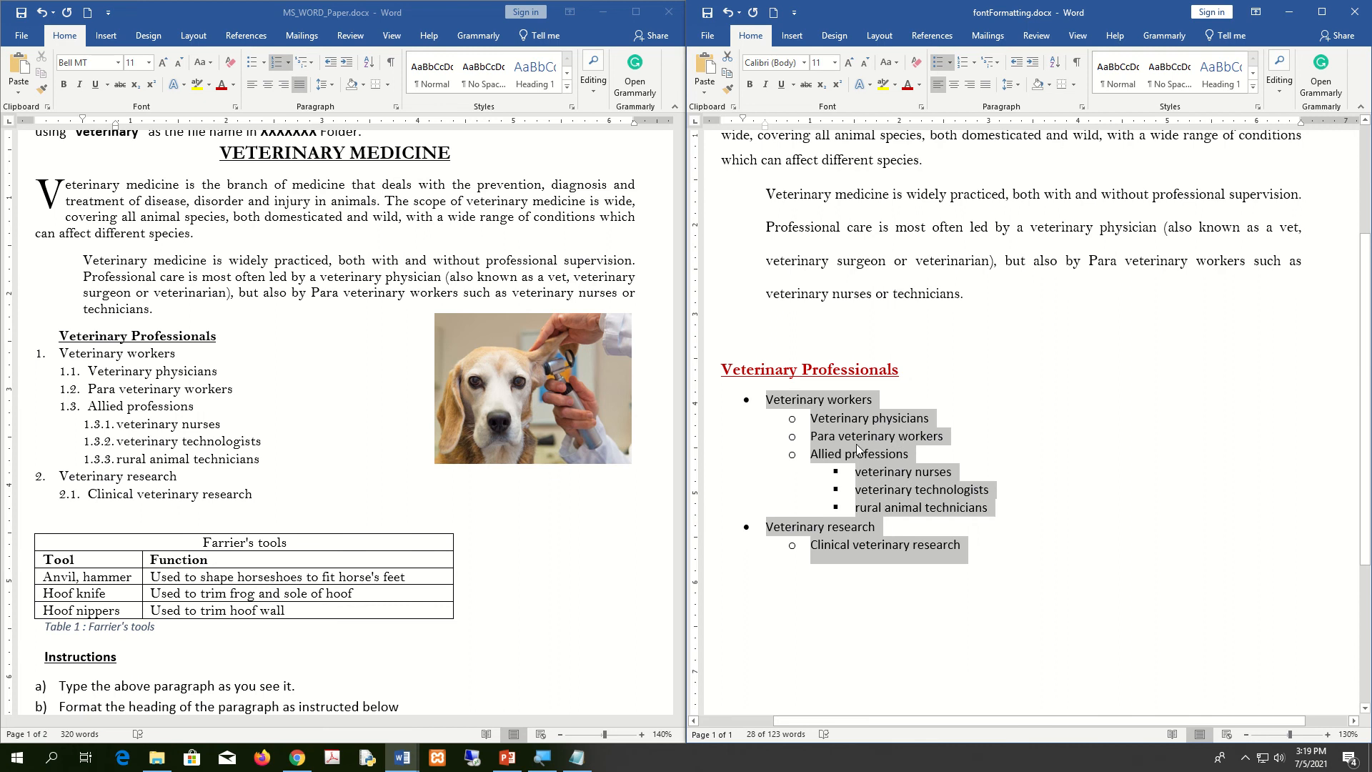
# Promote Veterinary physicians, Para veterinary workers and Allied professions to first-level bullets
pyautogui.click(811, 418)
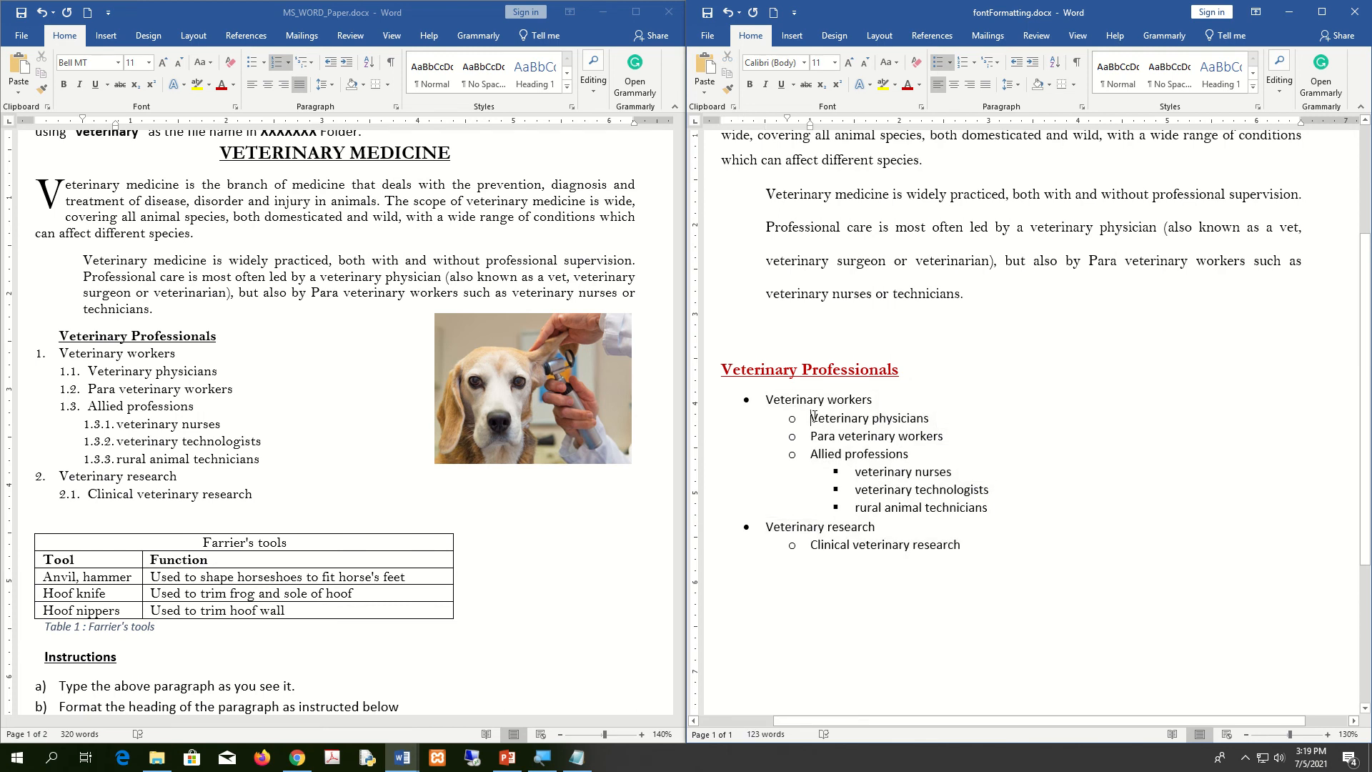
pyautogui.click(1017, 64)
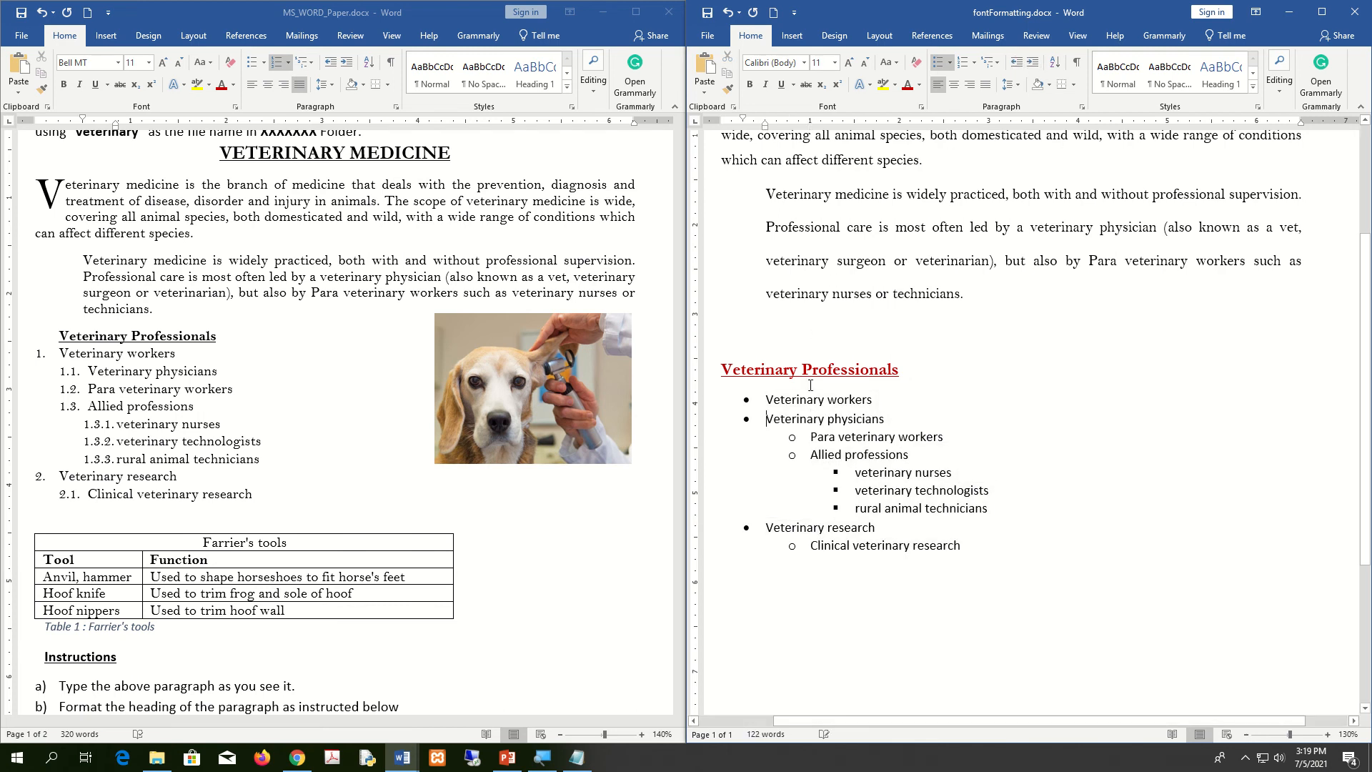
pyautogui.click(809, 436)
pyautogui.click(1021, 64)
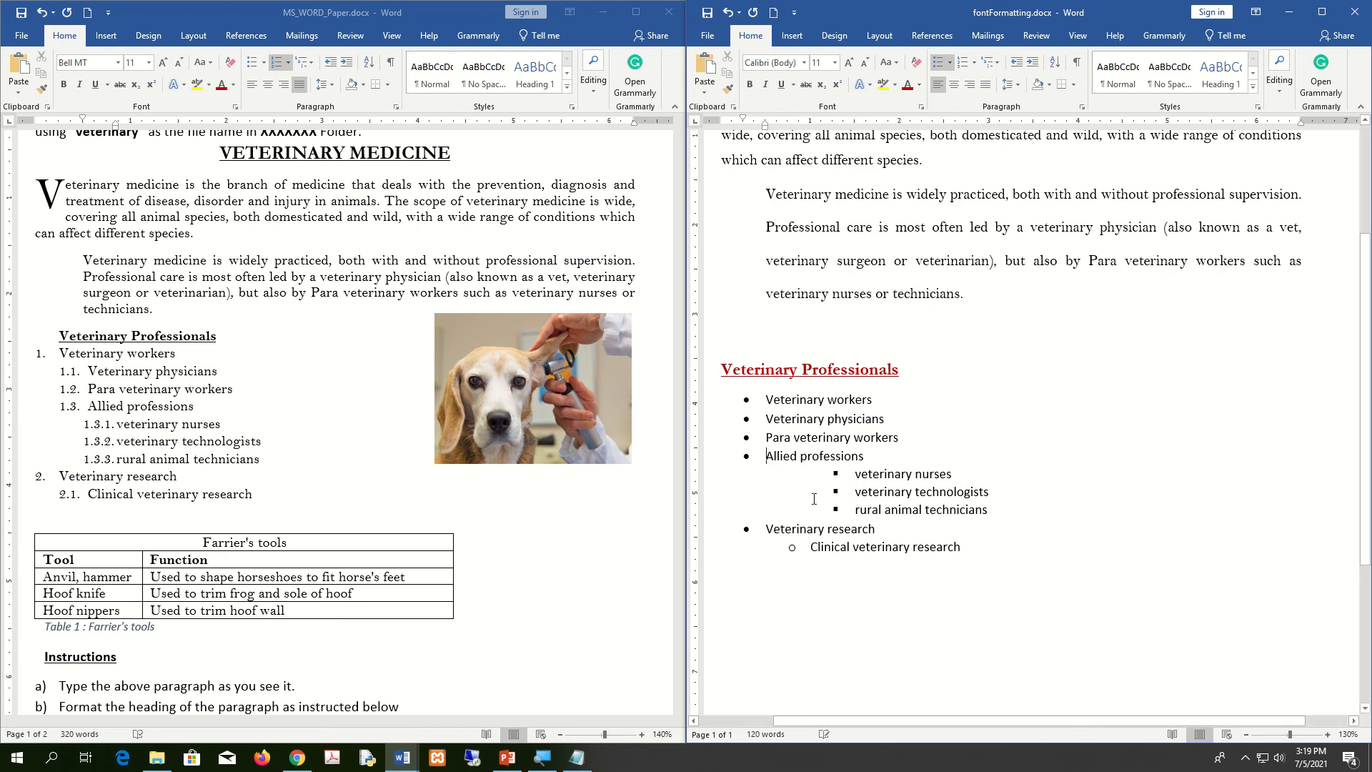
# Promote veterinary nurses, veterinary technologists, rural animal technicians and Clinical veterinary research to first-level bullets
pyautogui.click(852, 473)
pyautogui.click(1016, 64)
pyautogui.click(1018, 64)
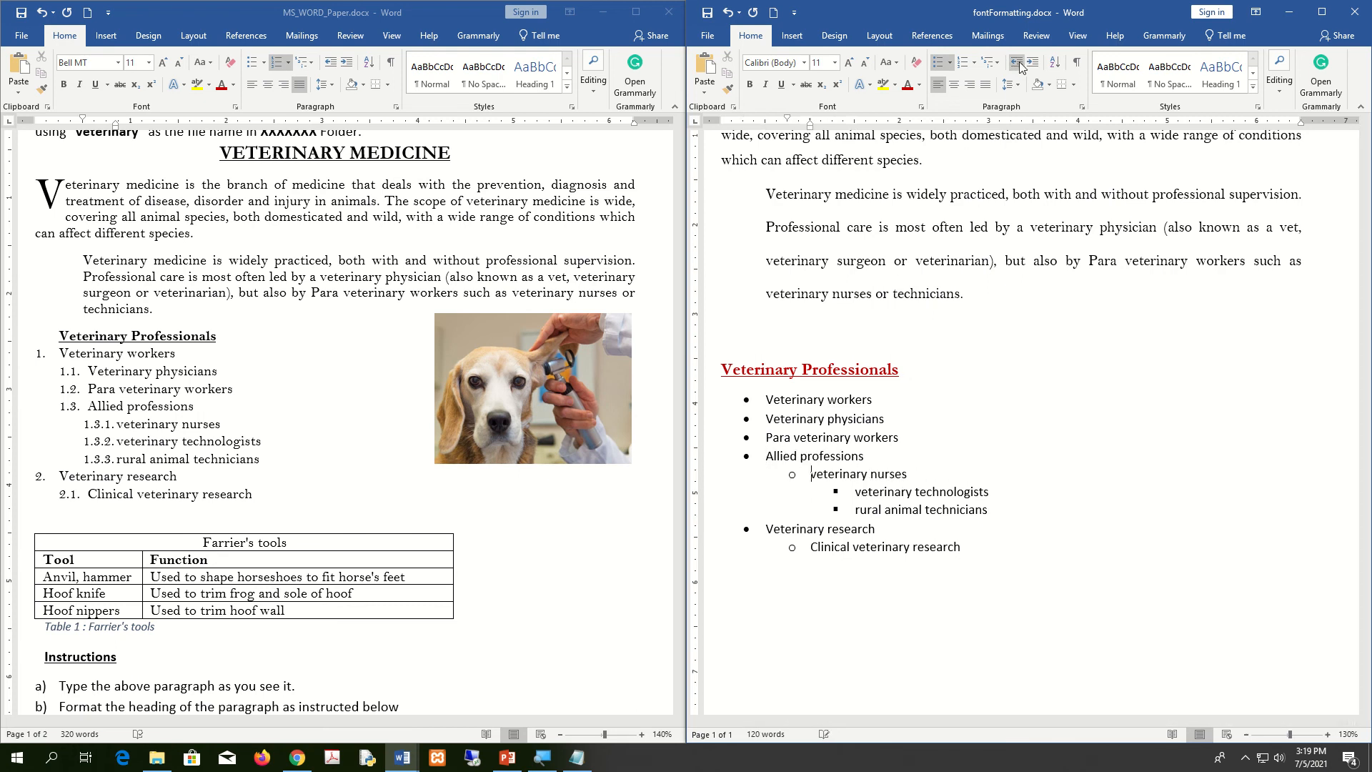
pyautogui.click(1017, 64)
pyautogui.click(857, 493)
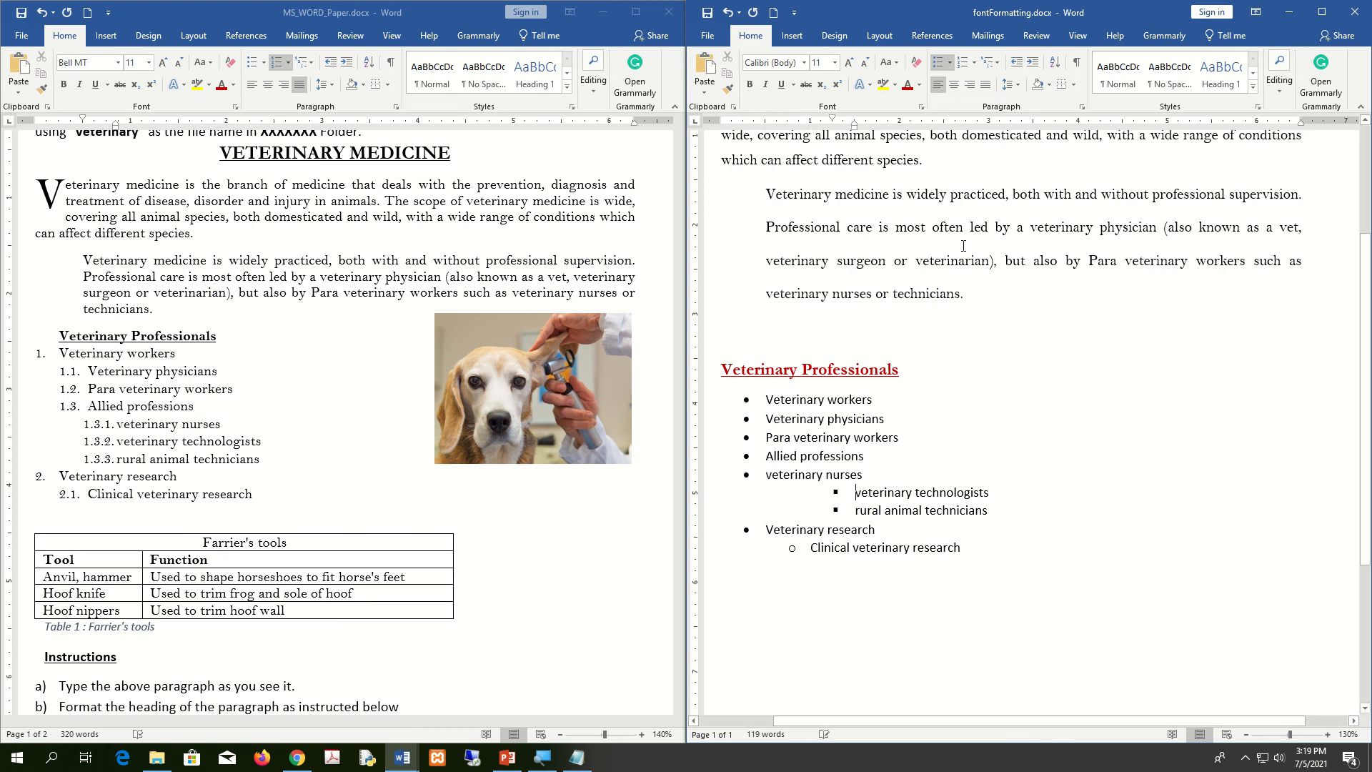
pyautogui.click(1016, 63)
pyautogui.click(1016, 64)
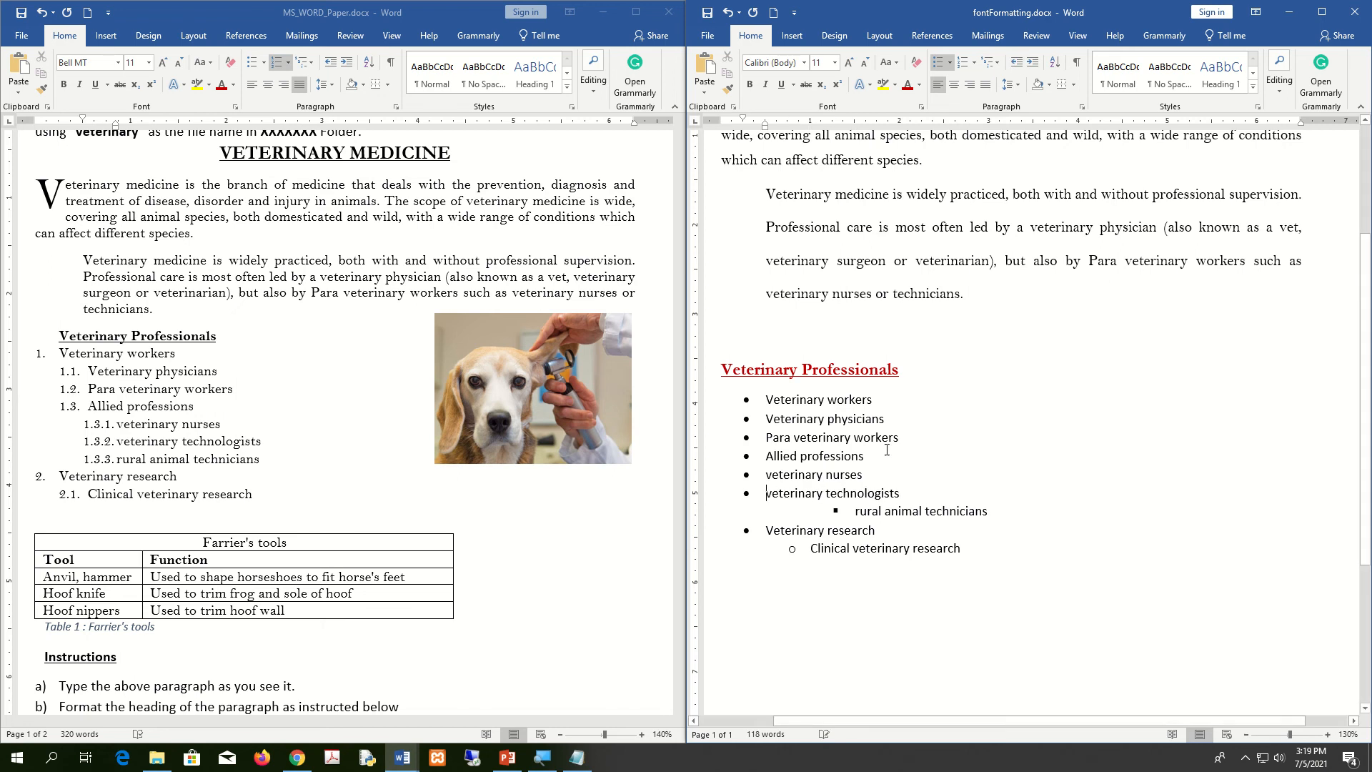
pyautogui.click(861, 508)
pyautogui.click(1015, 63)
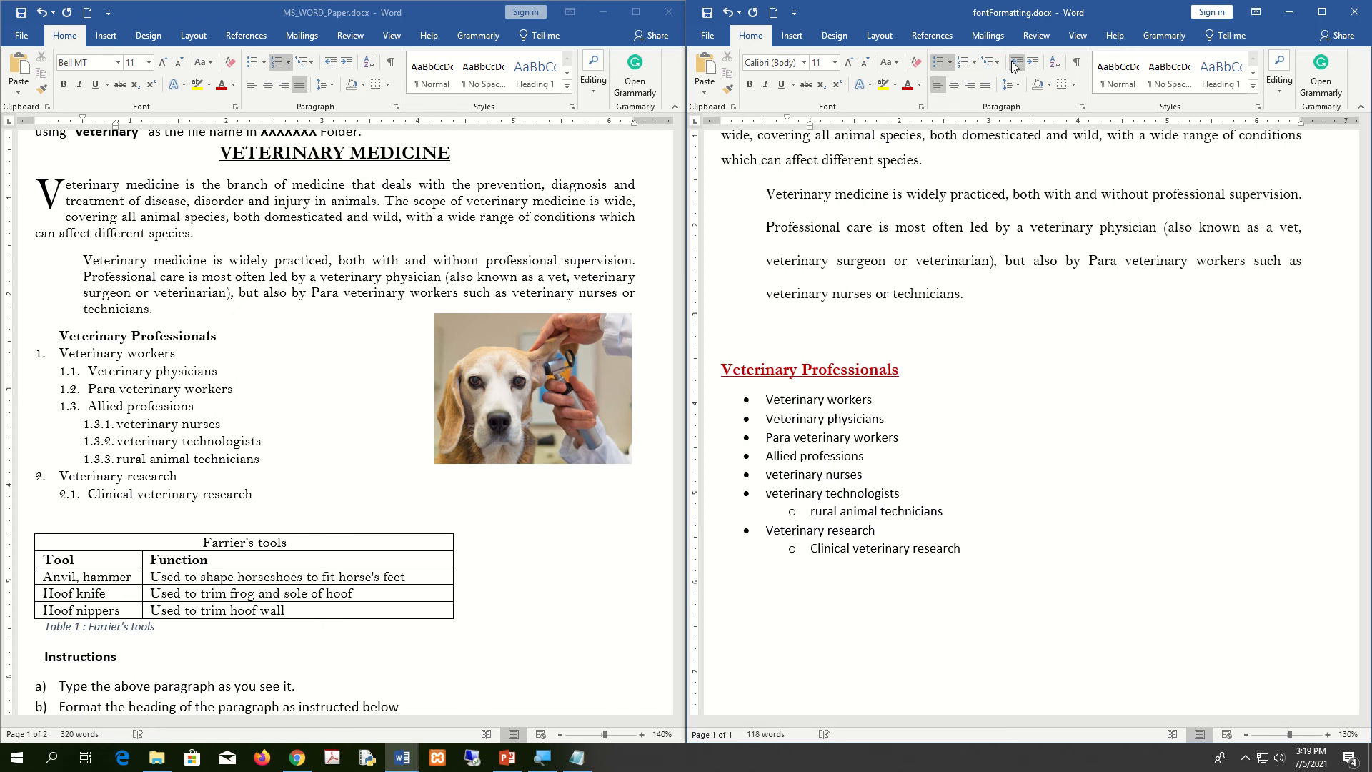
pyautogui.click(1015, 64)
pyautogui.click(809, 549)
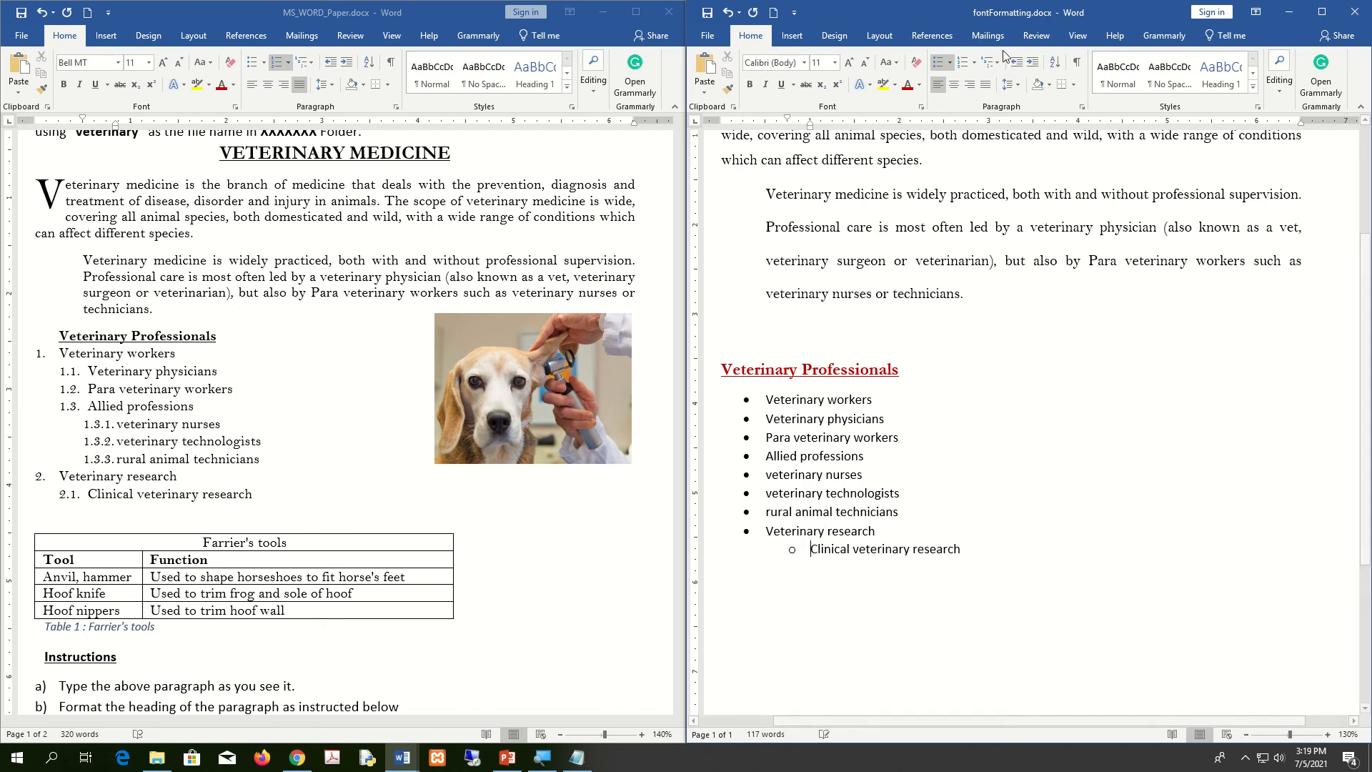
pyautogui.click(1012, 67)
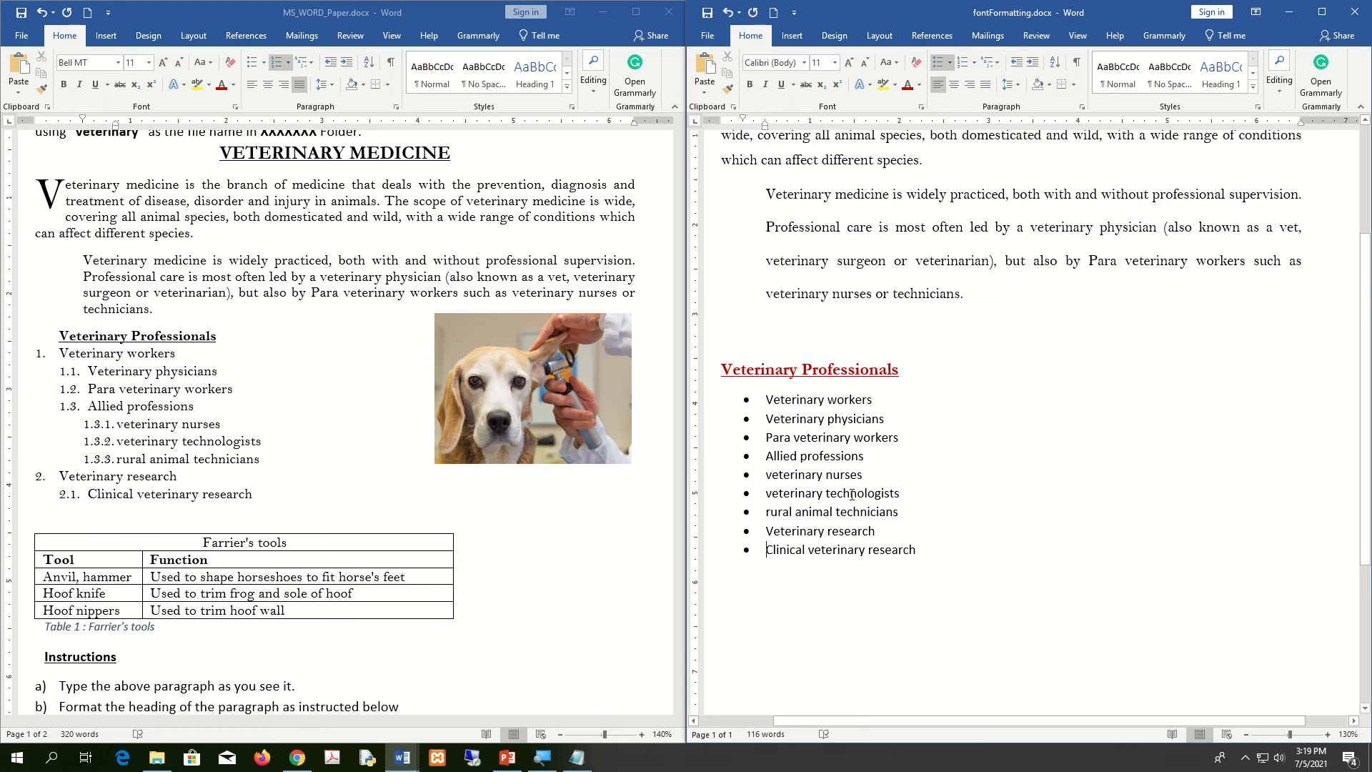
# Change the bullets of the whole Veterinary Professionals list to check marks
pyautogui.moveTo(917, 550); pyautogui.dragTo(765, 399)
pyautogui.click(949, 63)
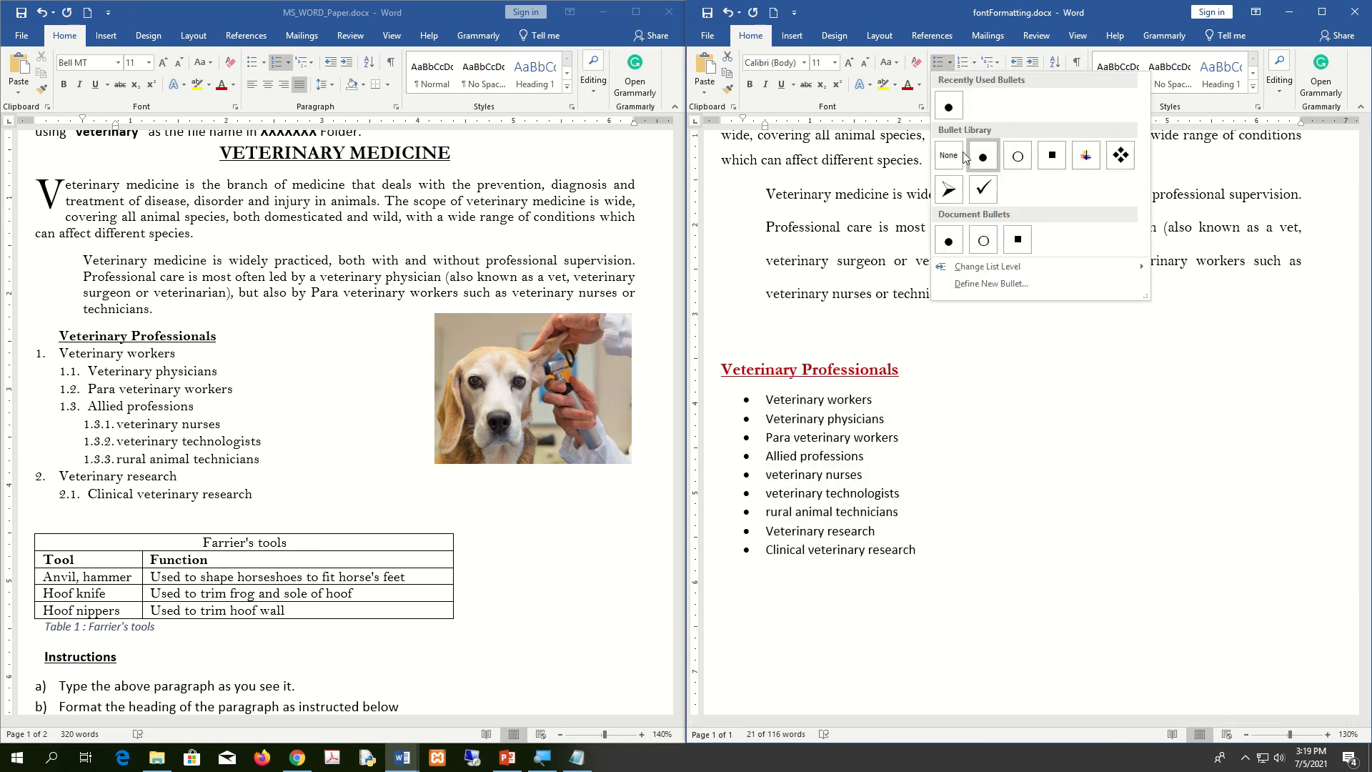
pyautogui.click(983, 189)
# Demote Veterinary physicians to a second-level bullet, and promote it back to the first level
pyautogui.click(767, 417)
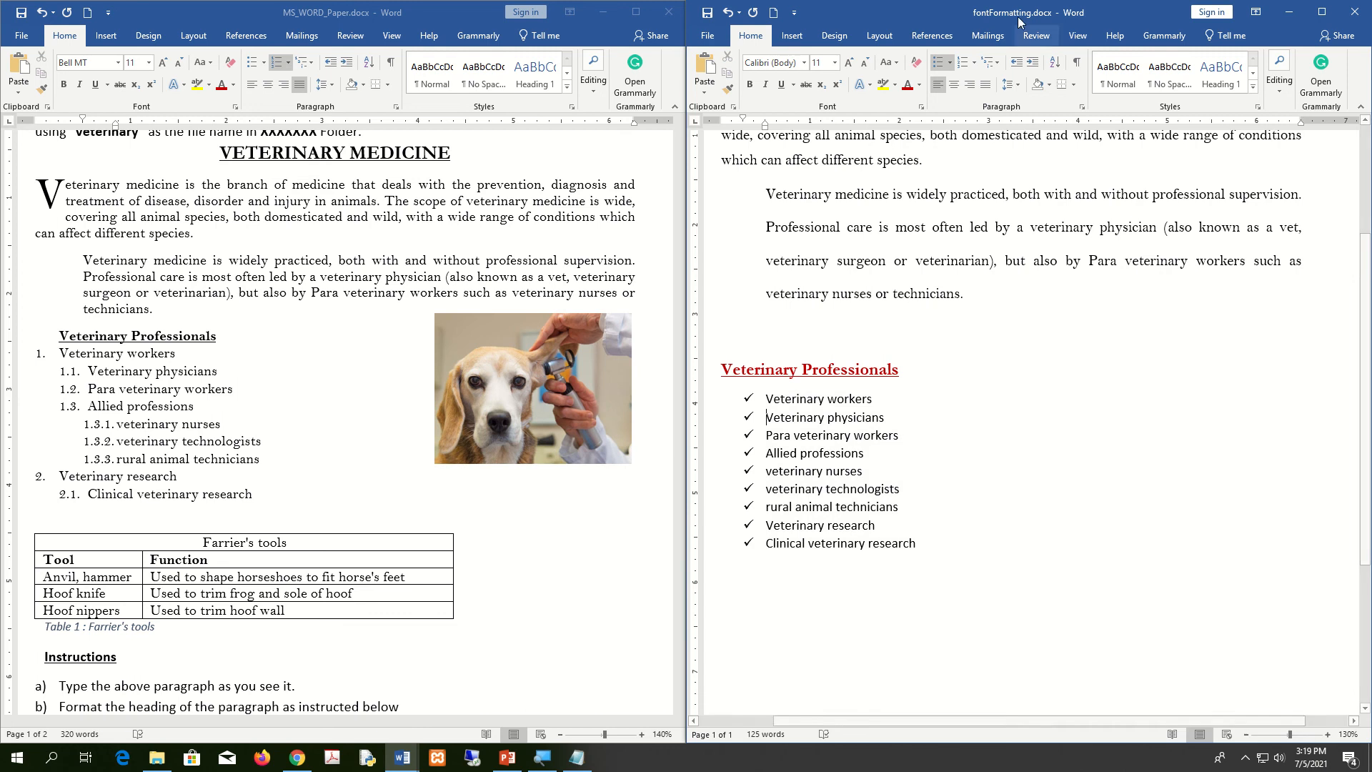
pyautogui.click(1037, 63)
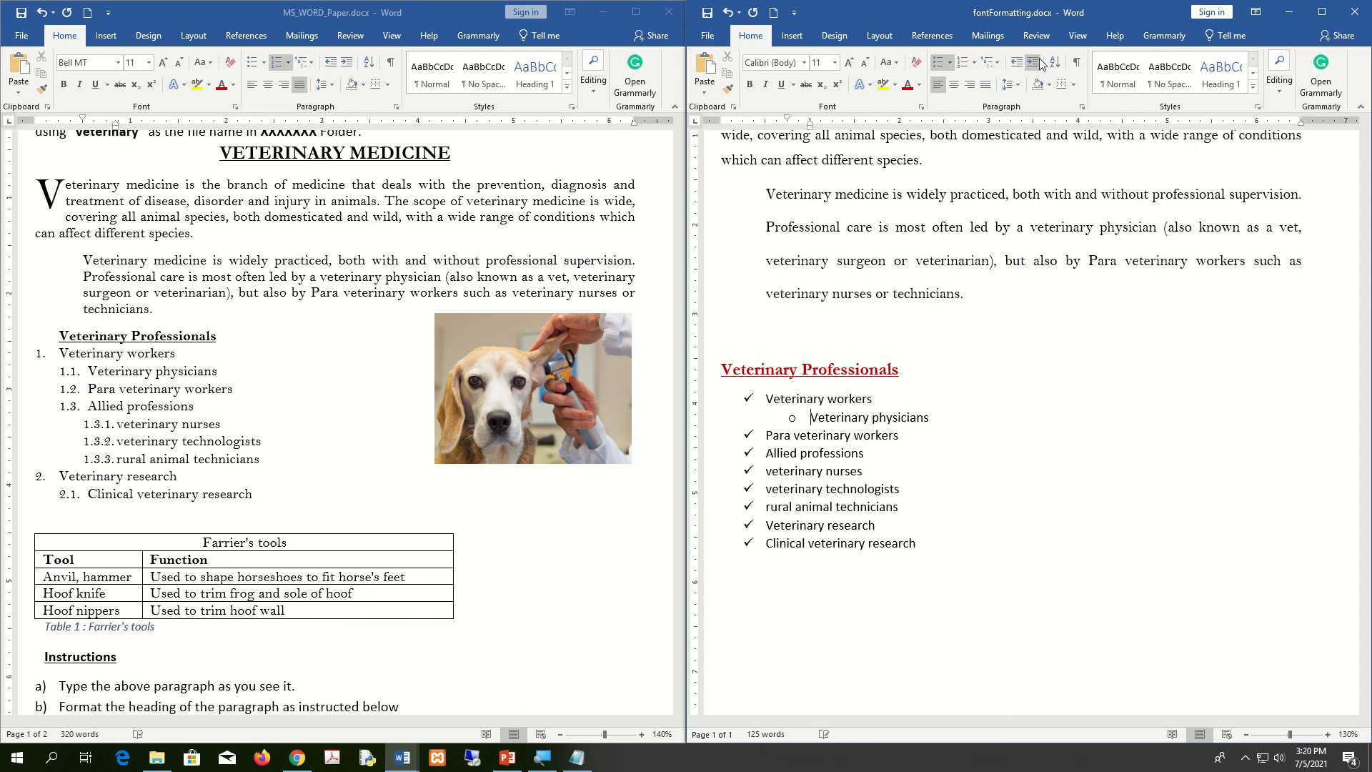
pyautogui.press('Down')
pyautogui.press('Down')
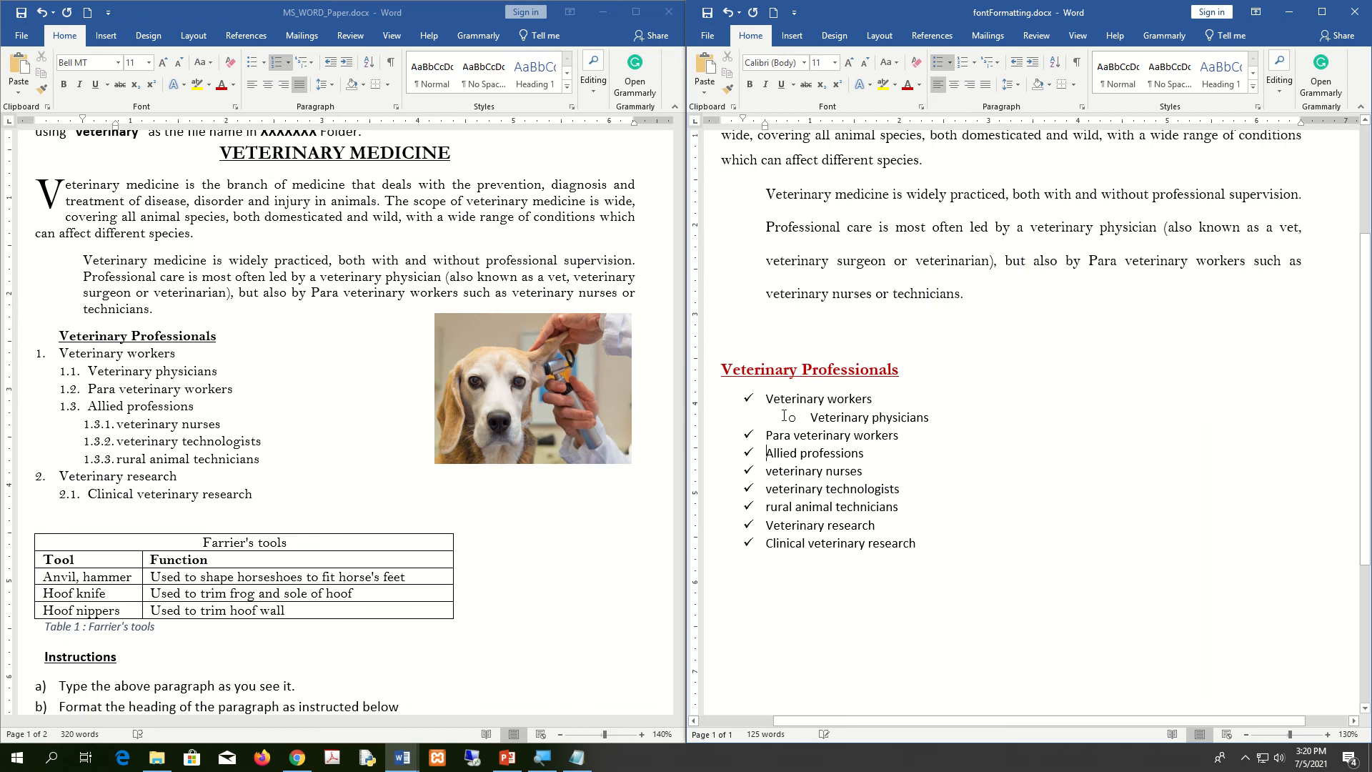
pyautogui.click(811, 413)
pyautogui.click(1016, 63)
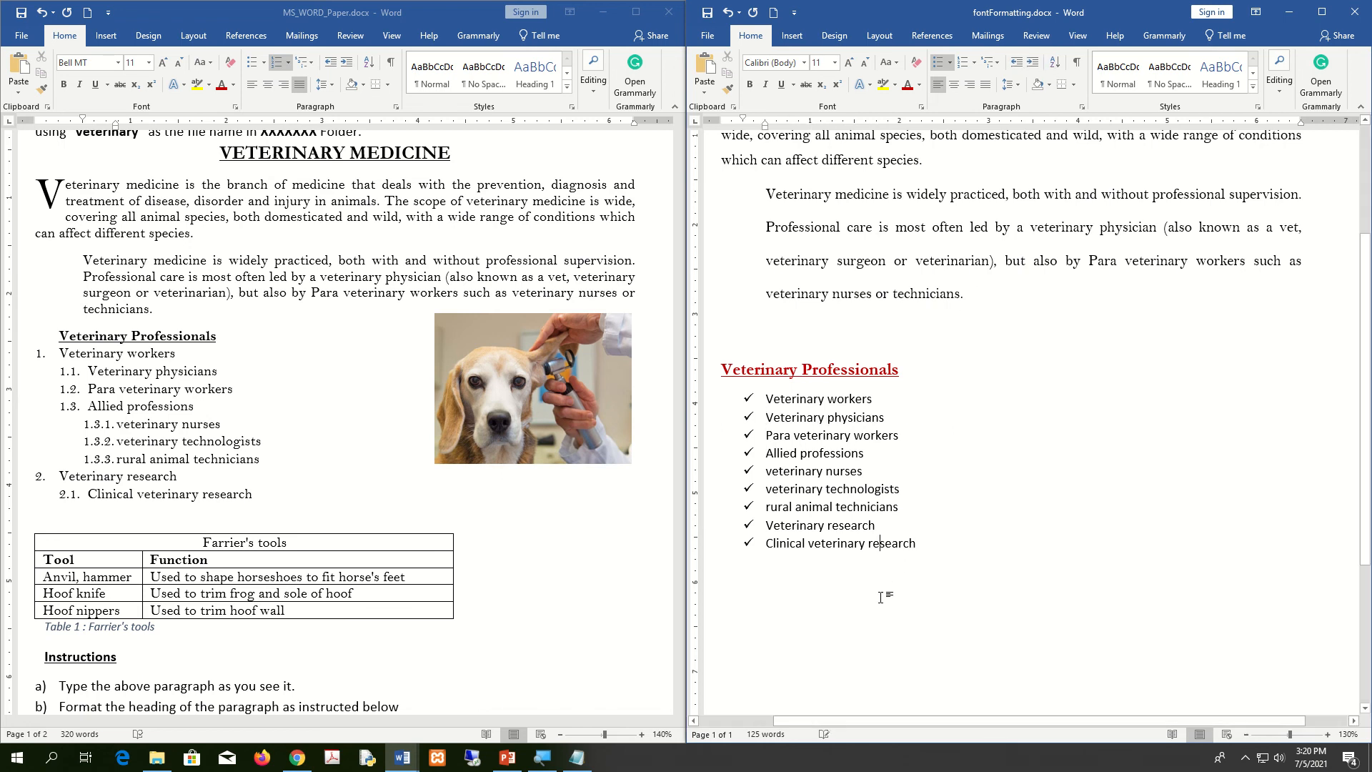
# End the bulleted list after Clinical veterinary research and add blank lines below it
pyautogui.press('Return')
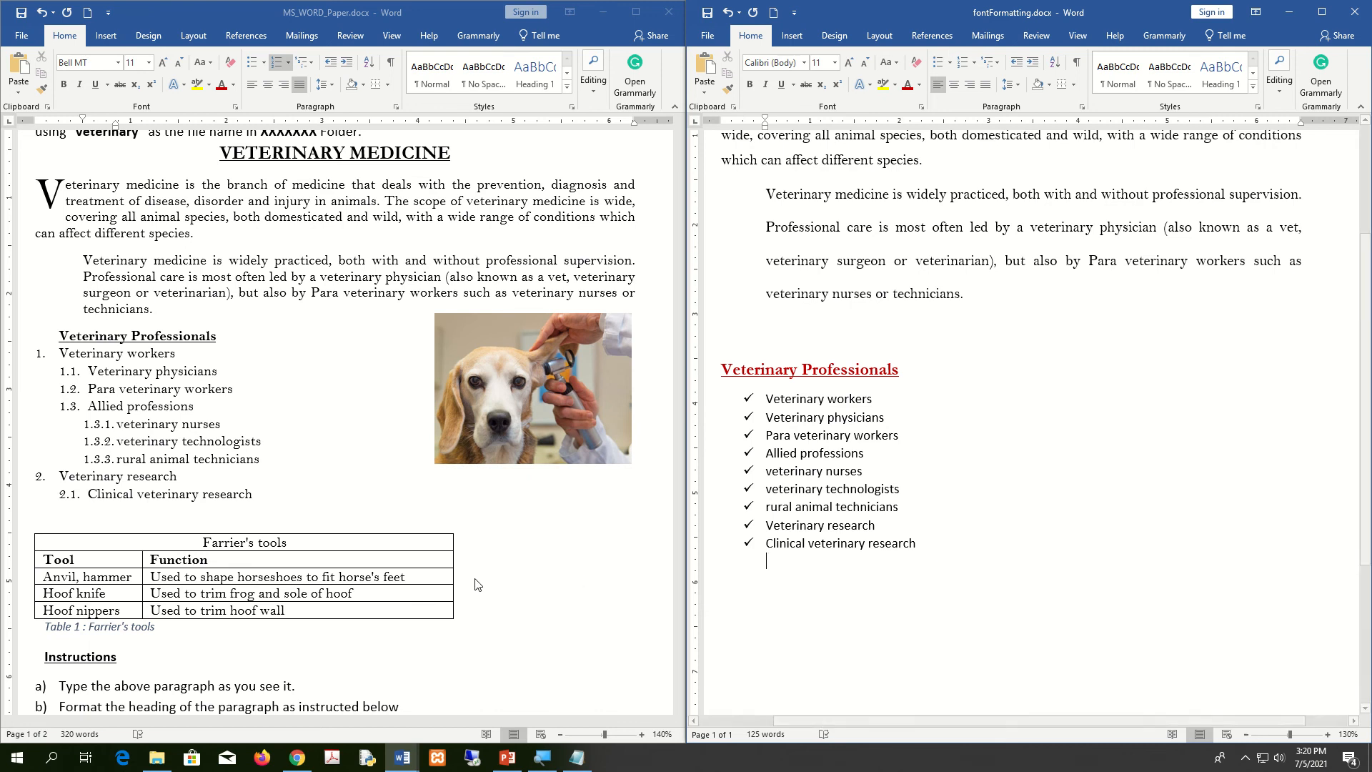
pyautogui.scroll(-5, 461, 584)
pyautogui.scroll(7, 461, 584)
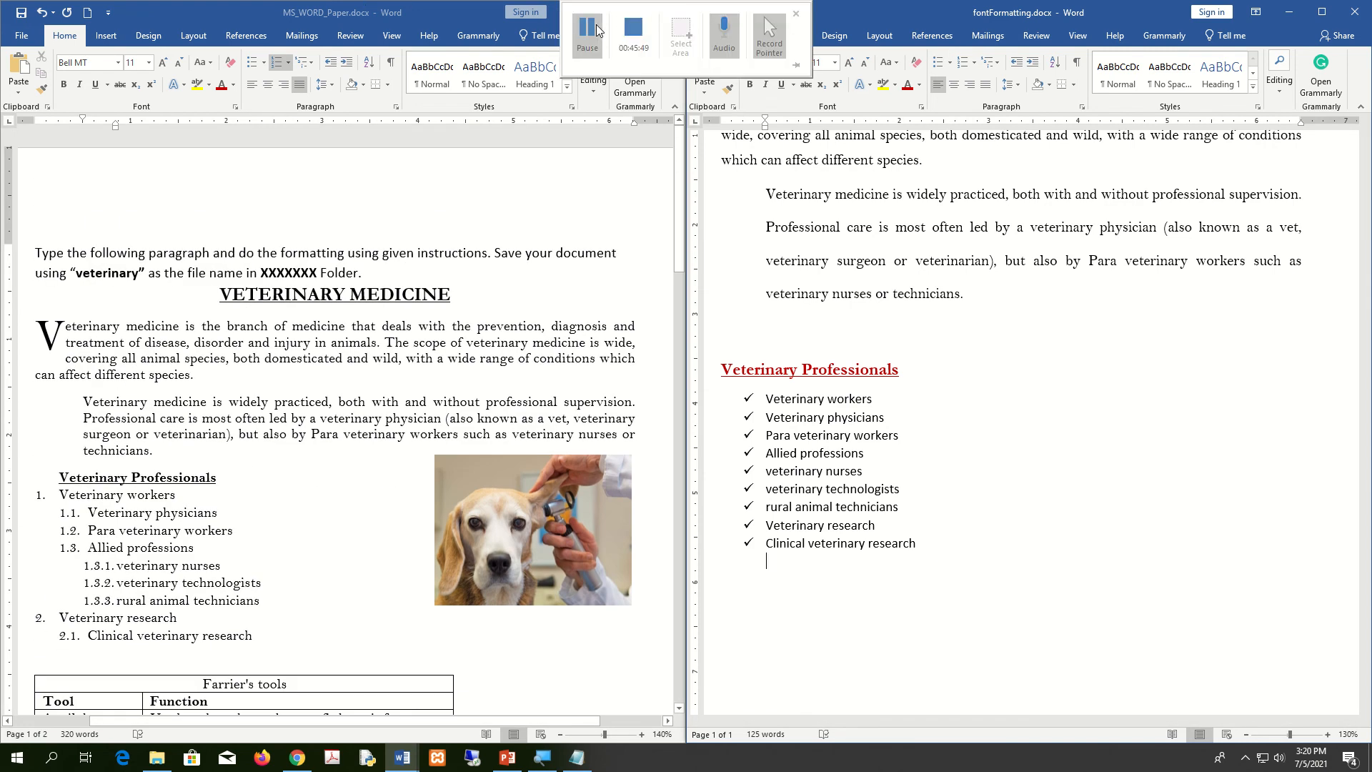
pyautogui.click(587, 33)
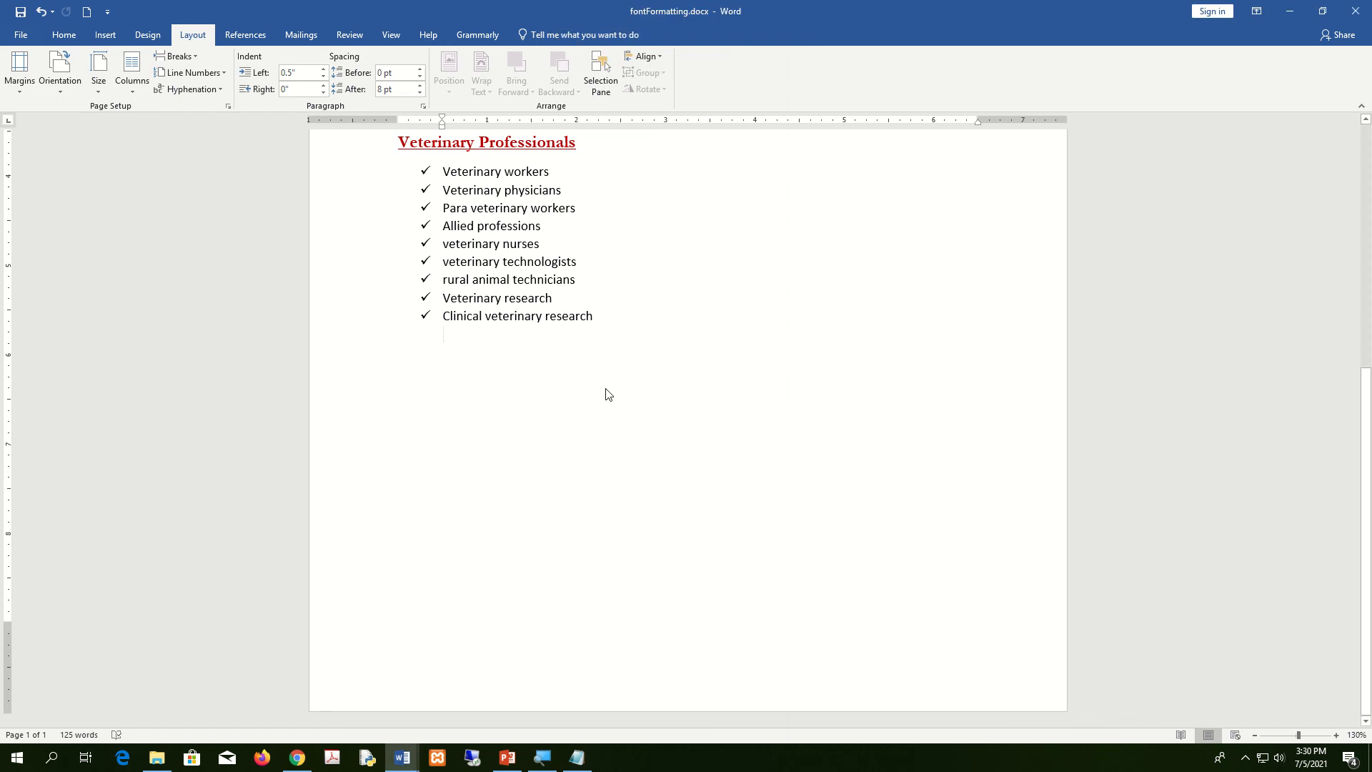
pyautogui.press('Return')
pyautogui.press('Return')
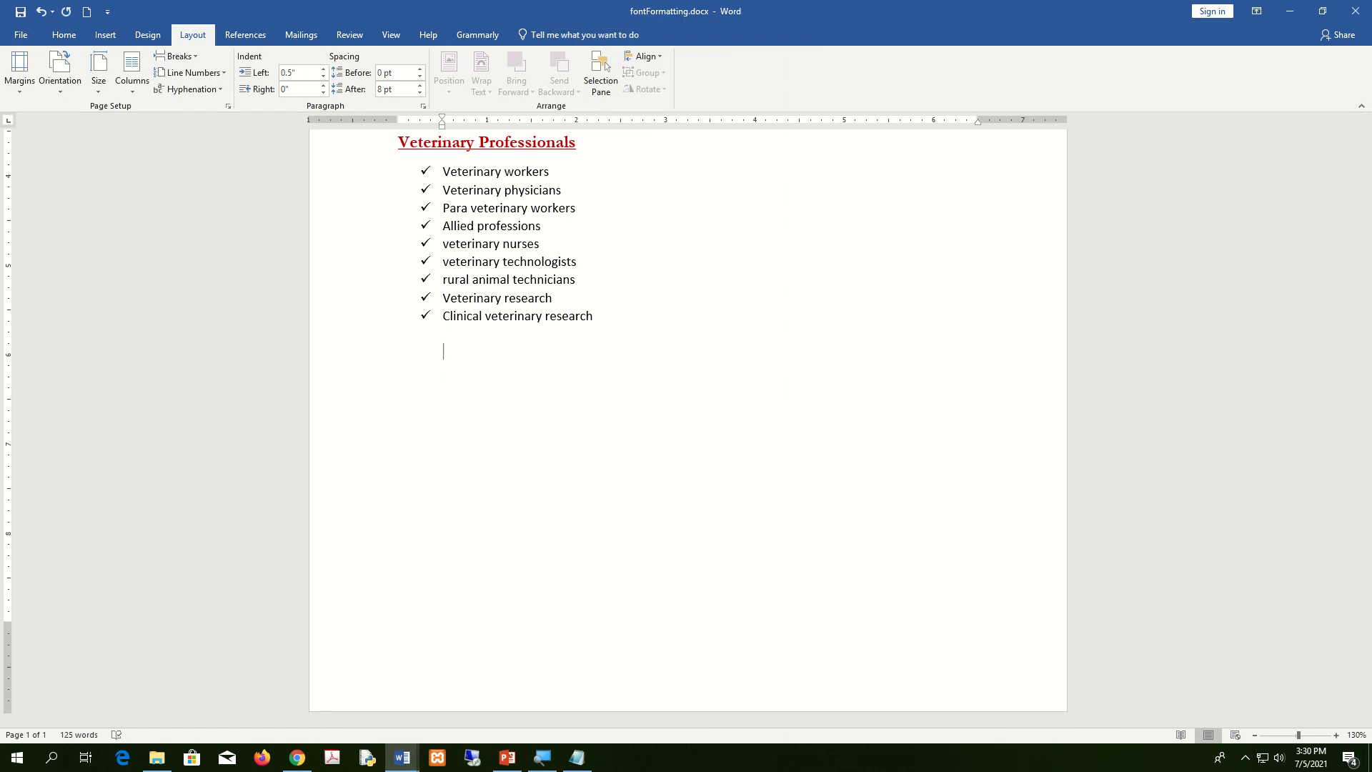
pyautogui.scroll(5, 686, 429)
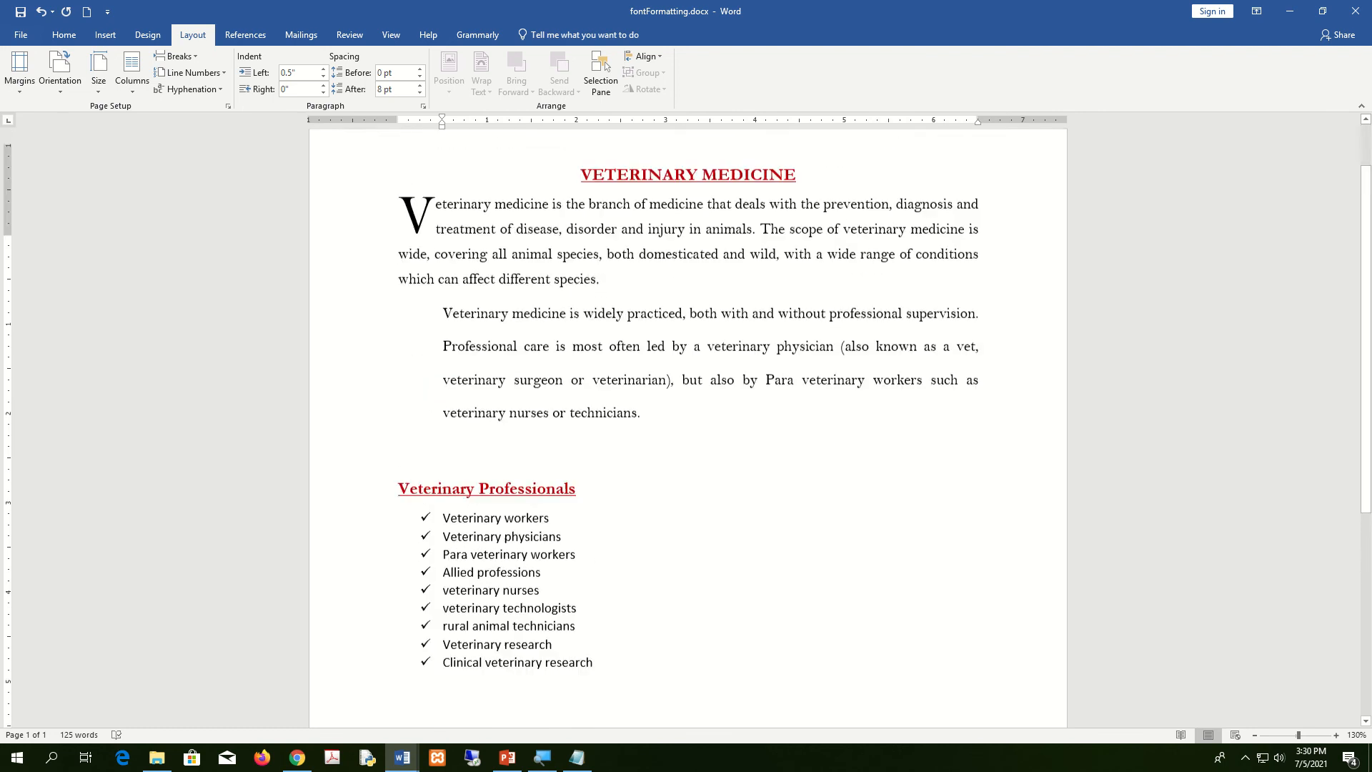
pyautogui.scroll(1, 686, 429)
pyautogui.scroll(-7, 519, 330)
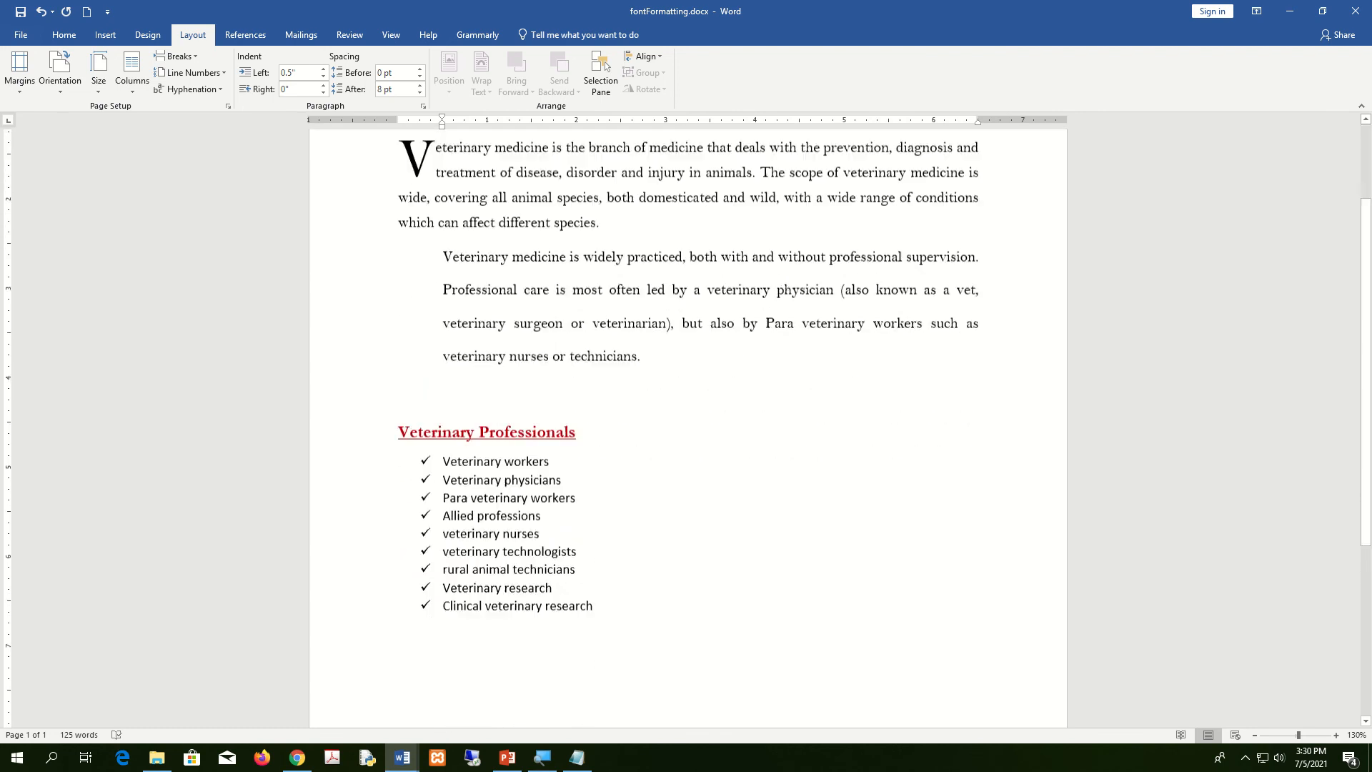
pyautogui.scroll(7, 520, 330)
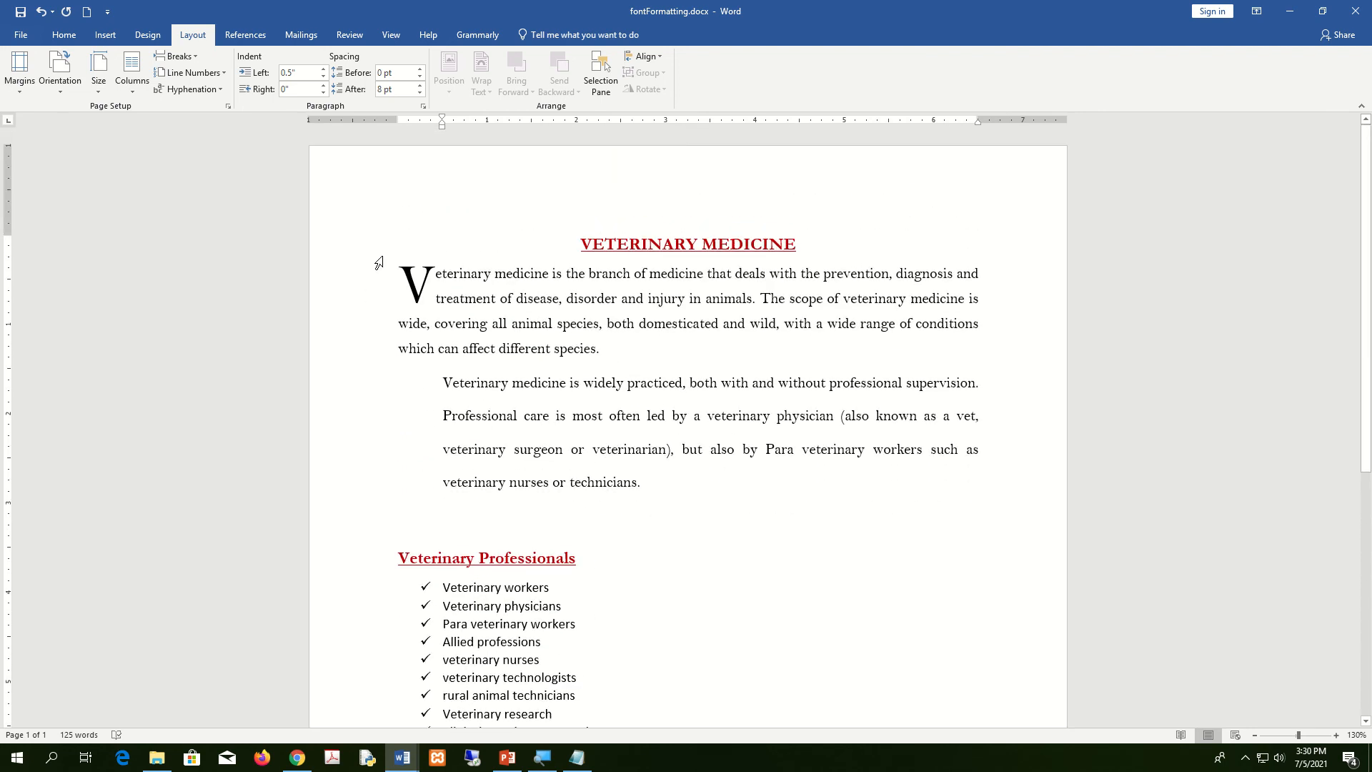
pyautogui.moveTo(392, 257); pyautogui.dragTo(672, 501)
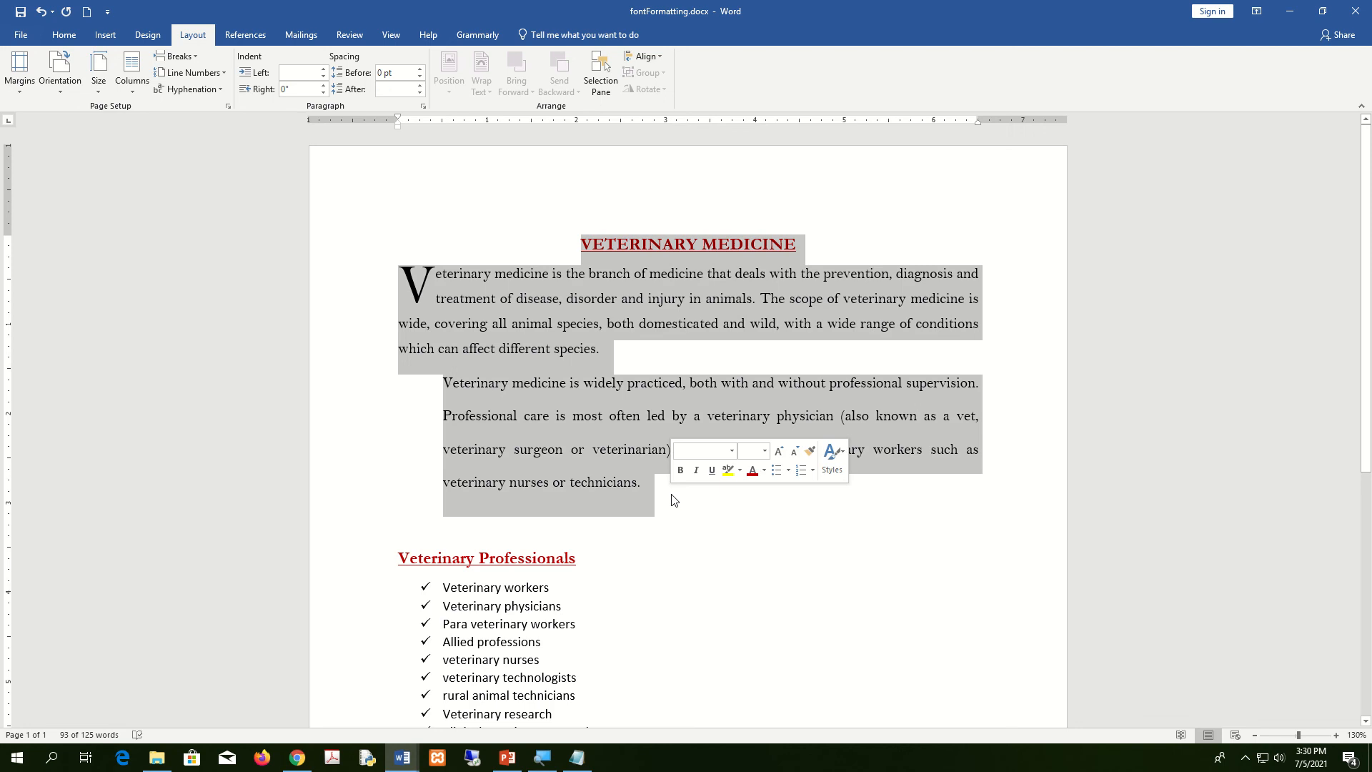
pyautogui.scroll(-6, 515, 493)
# Add a blank line below the check-marked list and set its left indent to 0"
pyautogui.click(481, 461)
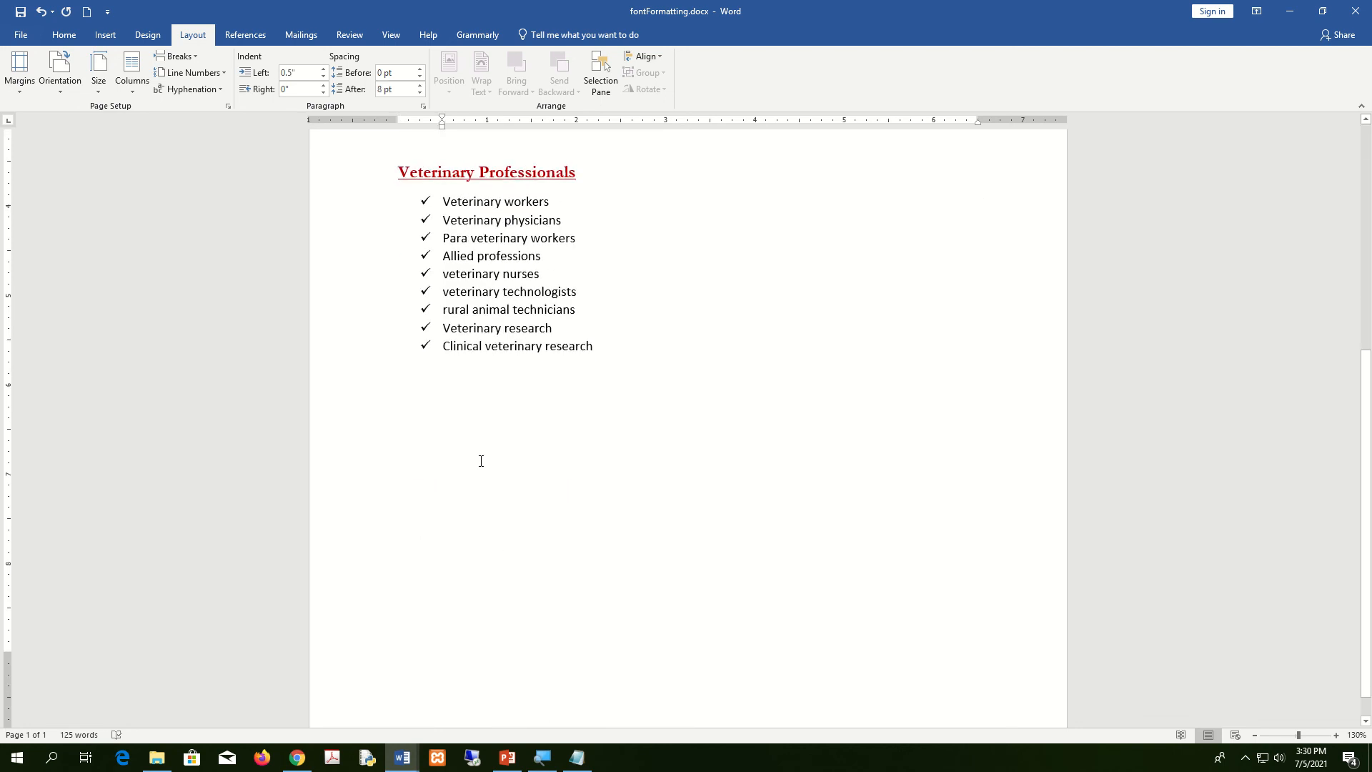
pyautogui.press('Return')
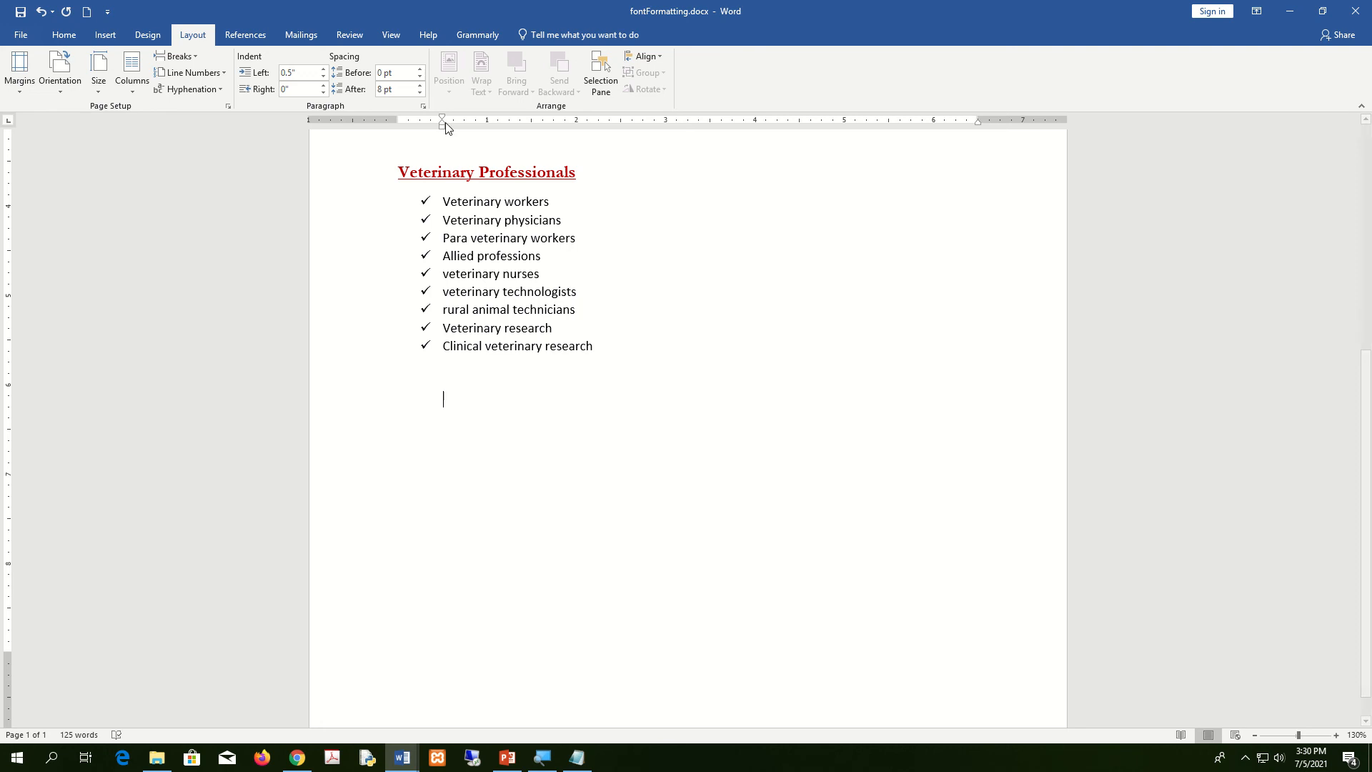
pyautogui.moveTo(443, 126); pyautogui.dragTo(398, 123)
# Cut all the text about the invention of the computer from Notepad and paste it below the check-marked list in fontFormatting.docx
pyautogui.click(574, 763)
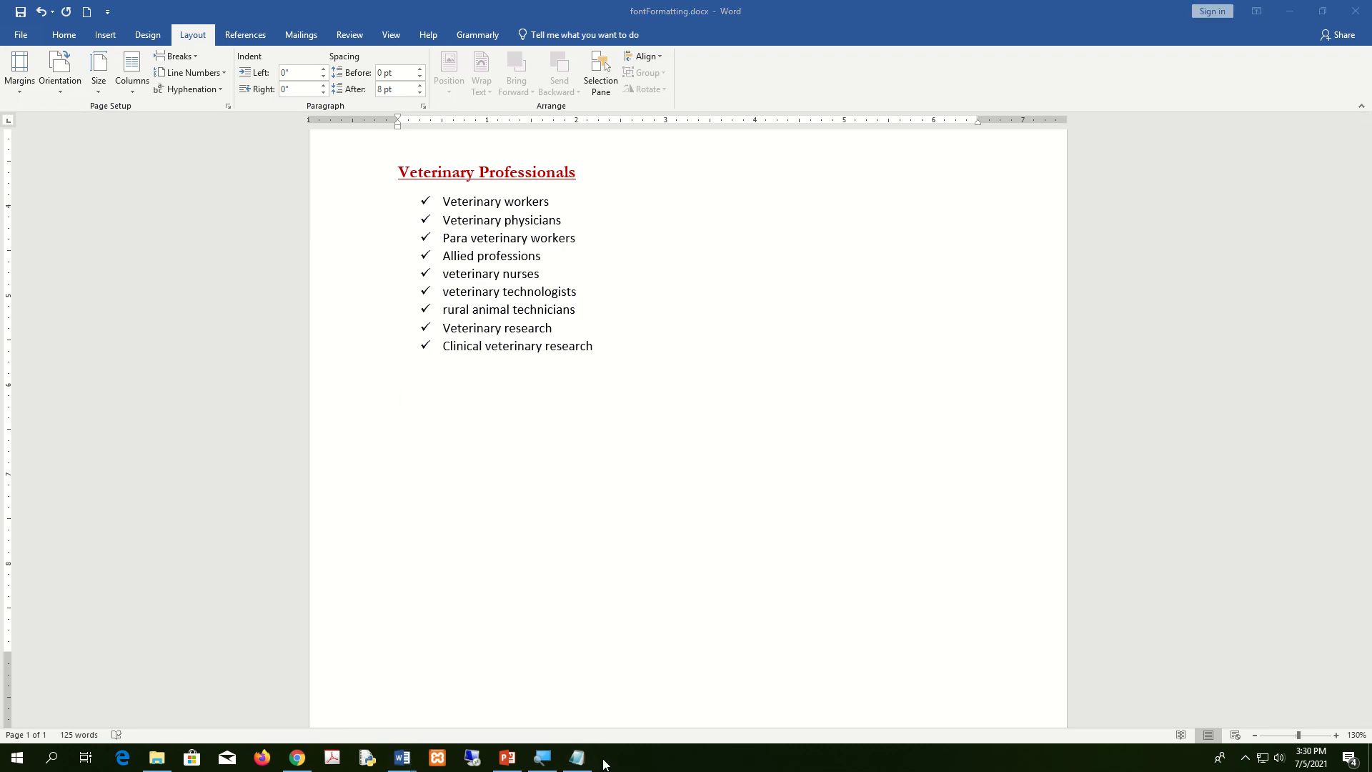
pyautogui.hotkey('ctrl', 'a')
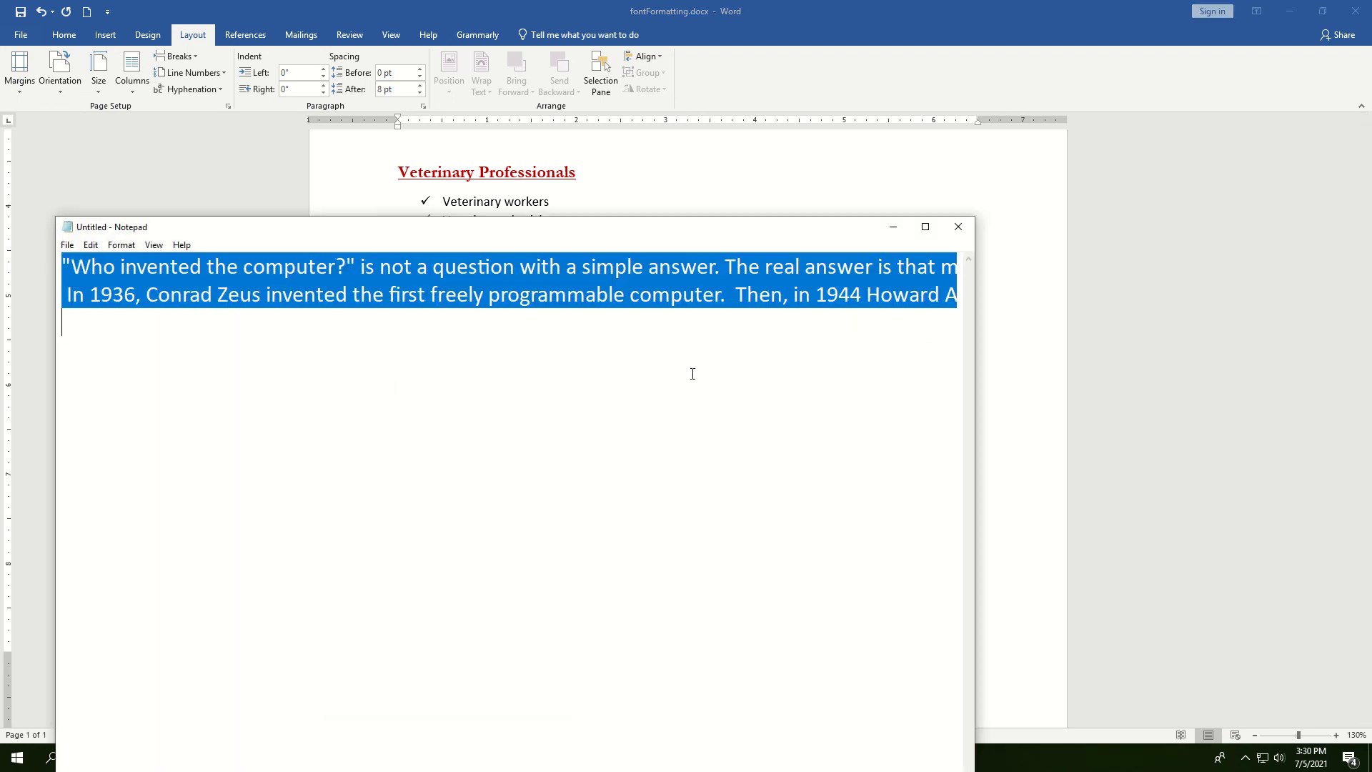
pyautogui.hotkey('ctrl', 'x')
pyautogui.hotkey('alt', 'Tab')
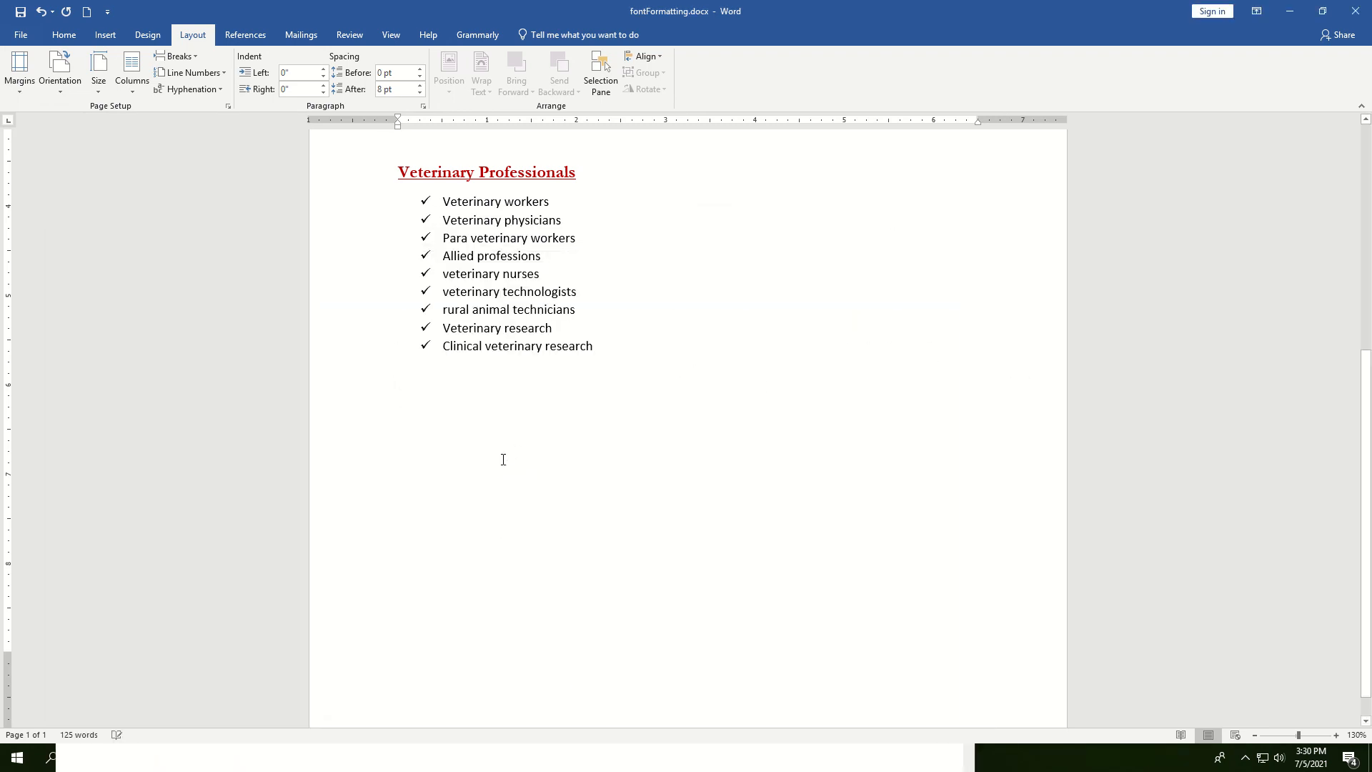
pyautogui.hotkey('ctrl', 'v')
# Set the left indent of the pasted paragraphs to 0" and insert a blank line between them
pyautogui.moveTo(438, 398); pyautogui.dragTo(817, 500)
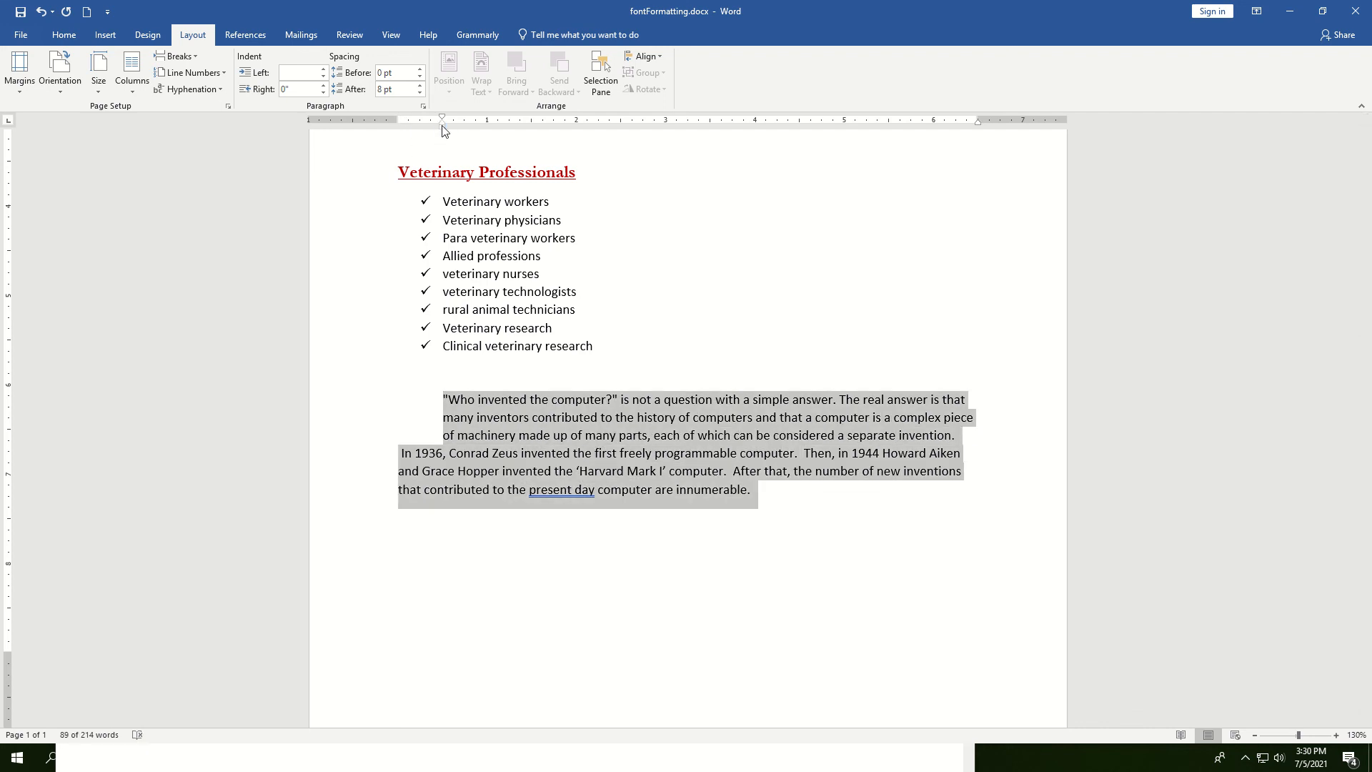
pyautogui.moveTo(443, 128); pyautogui.dragTo(398, 128)
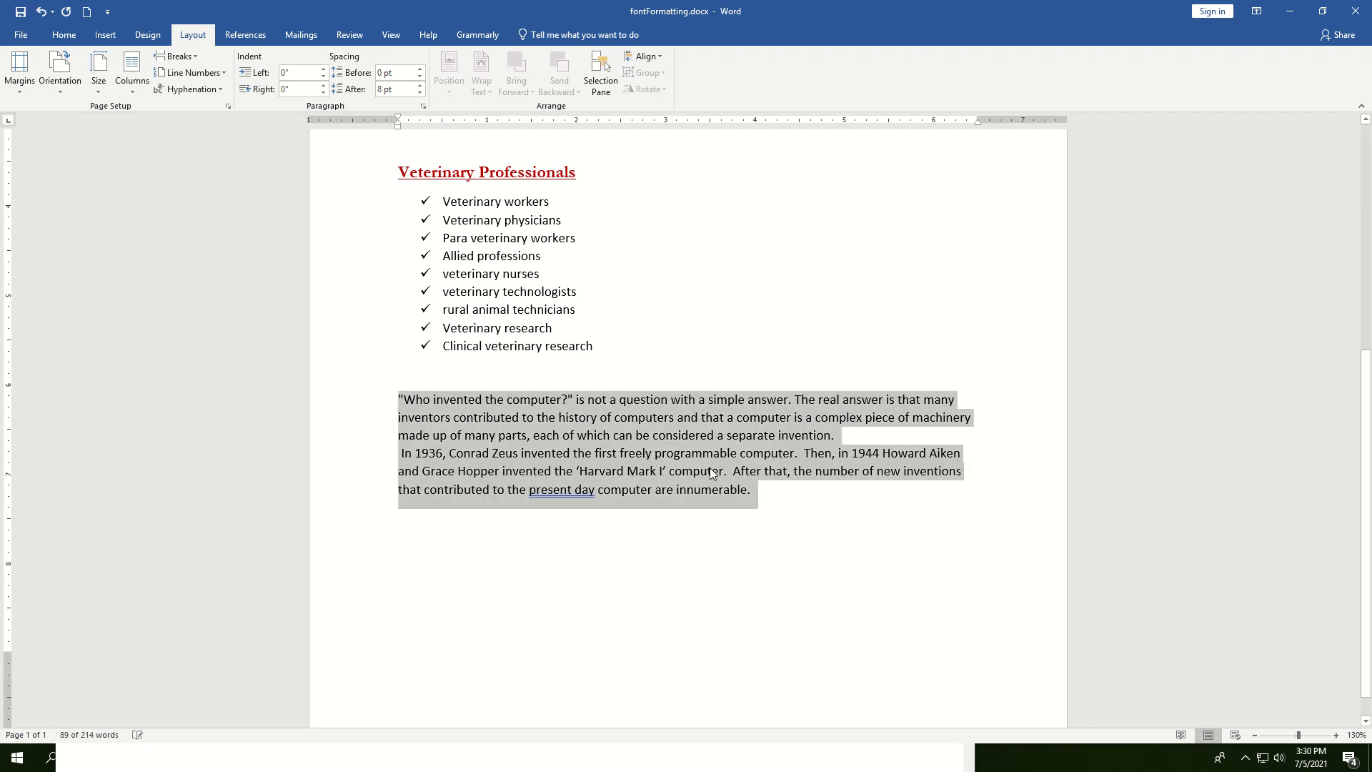
pyautogui.click(845, 443)
pyautogui.press('Return')
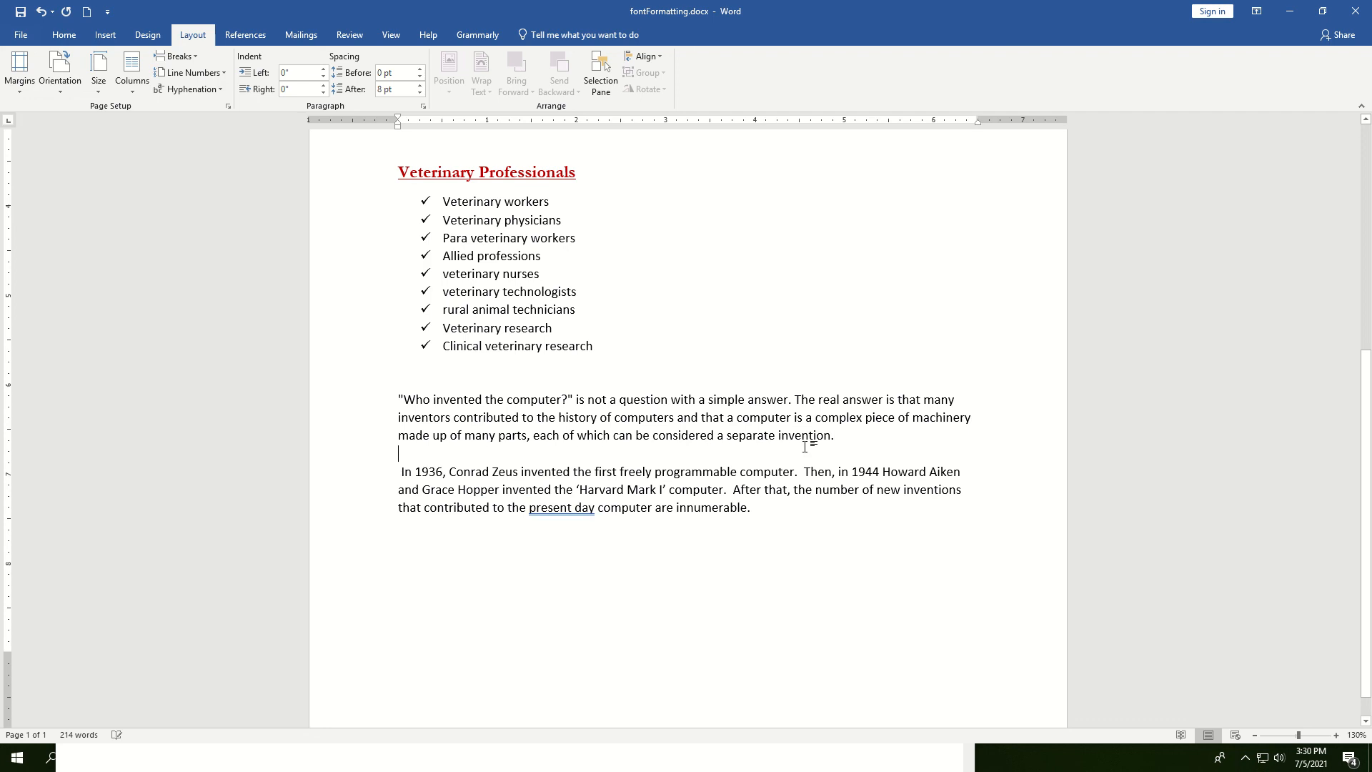
pyautogui.moveTo(767, 516); pyautogui.dragTo(340, 404)
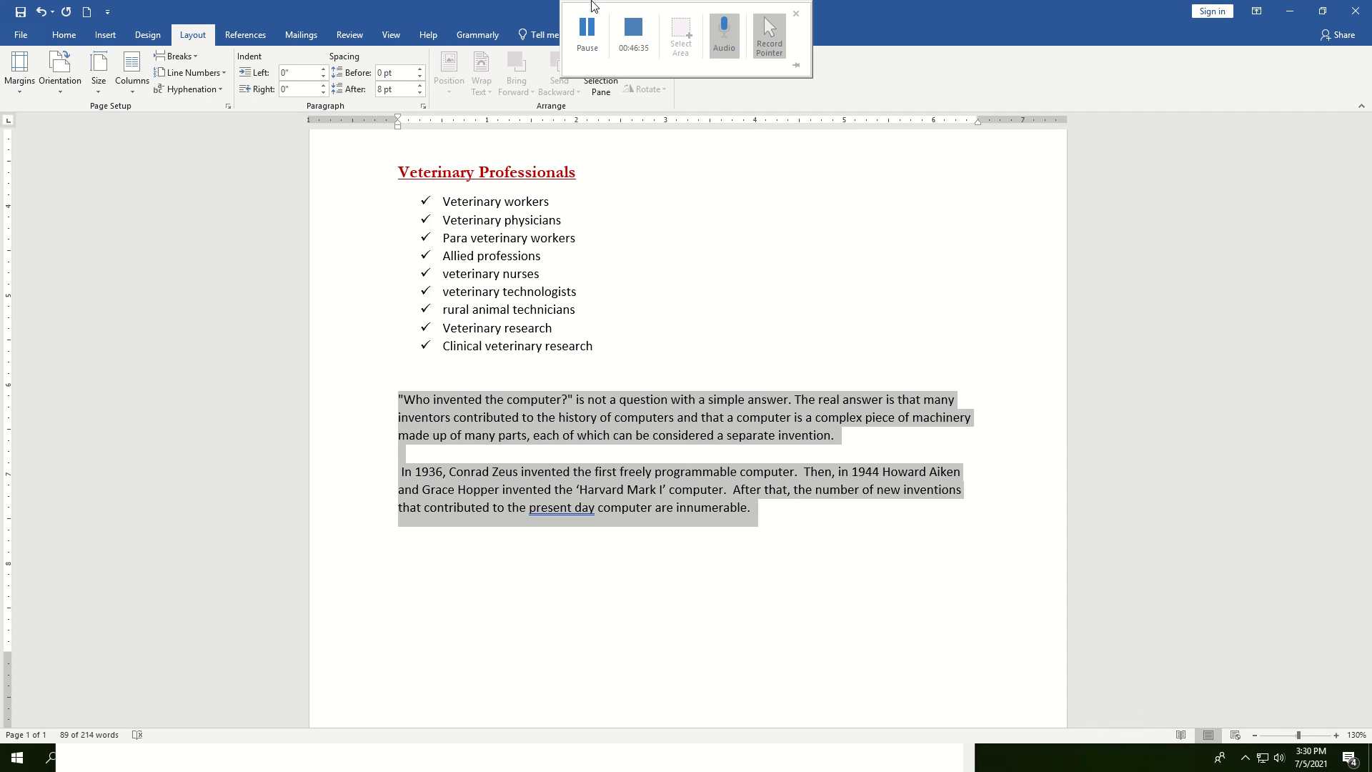
pyautogui.click(588, 9)
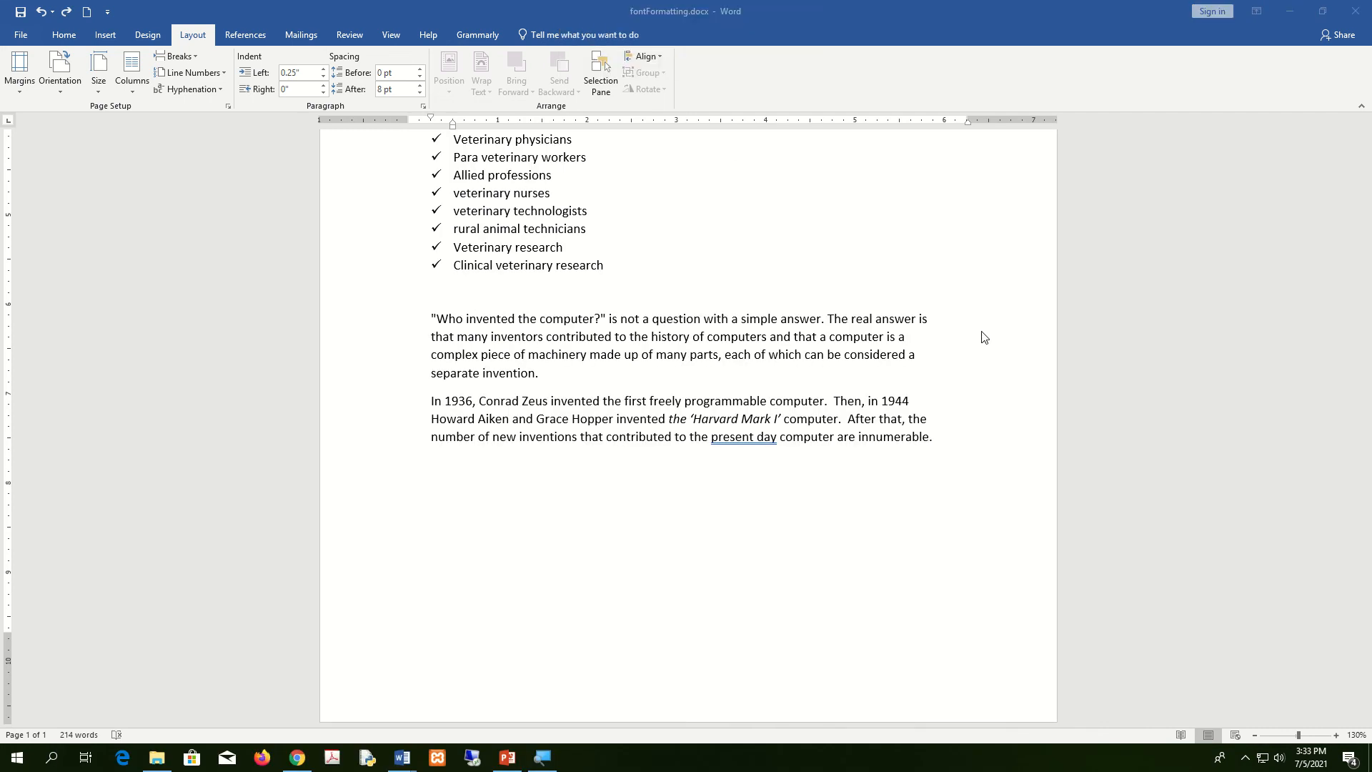
pyautogui.moveTo(838, 5)
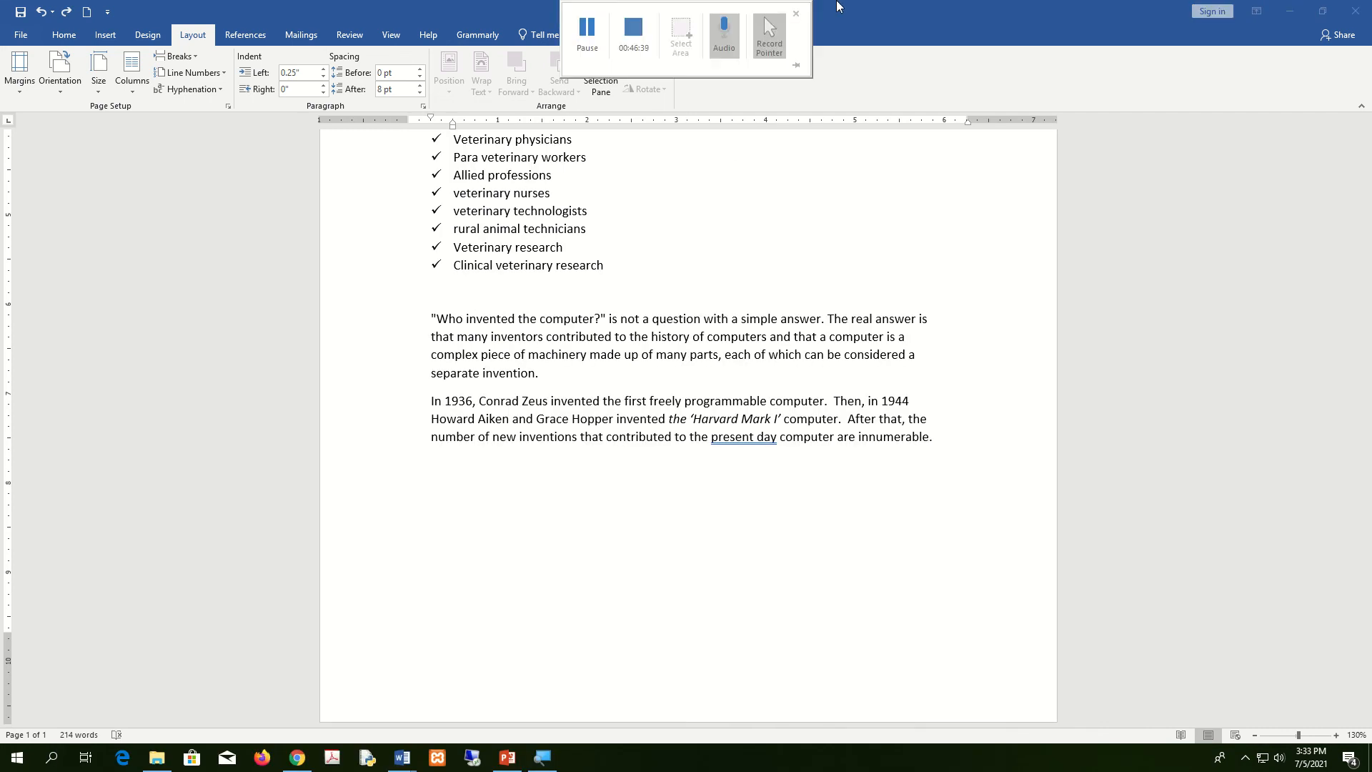
# Lay out the two paragraphs about the invention of the computer in two columns
pyautogui.moveTo(976, 445); pyautogui.dragTo(366, 317)
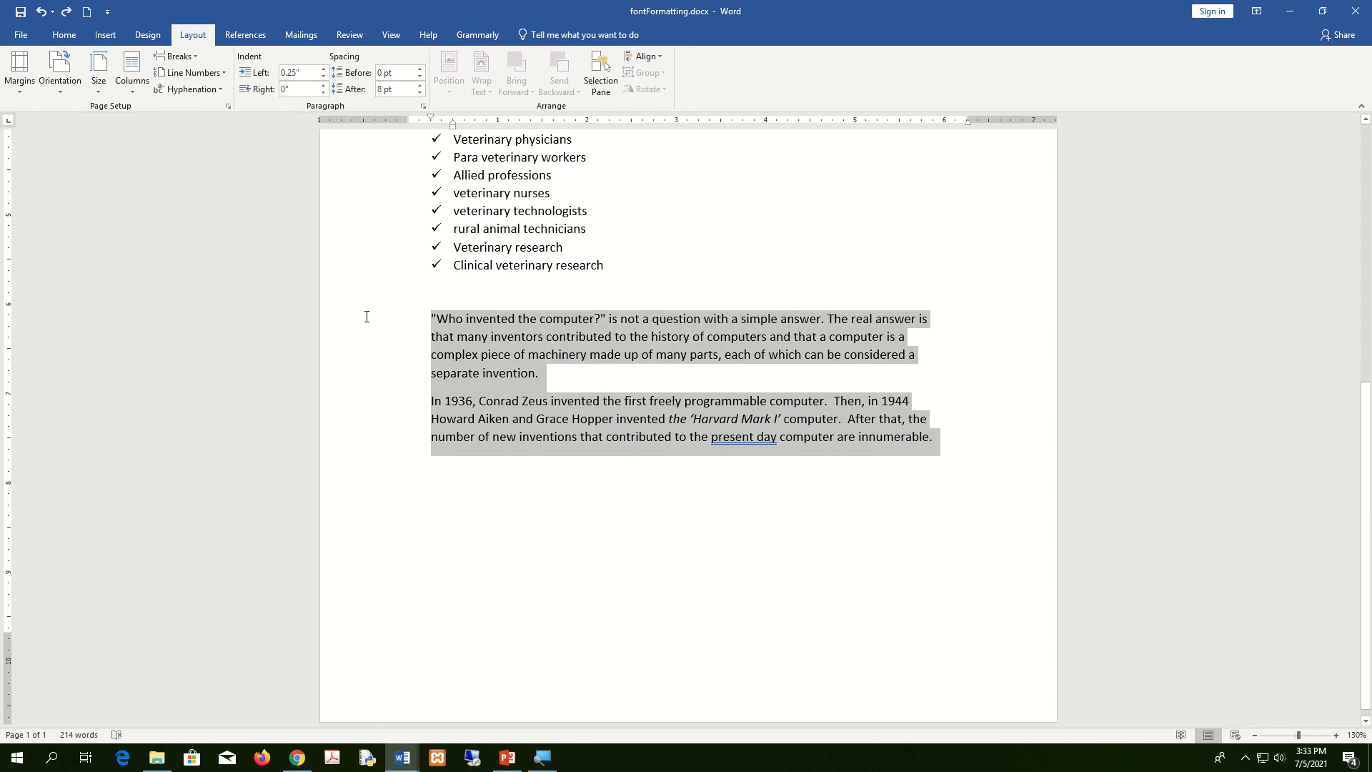
pyautogui.click(64, 35)
pyautogui.click(193, 35)
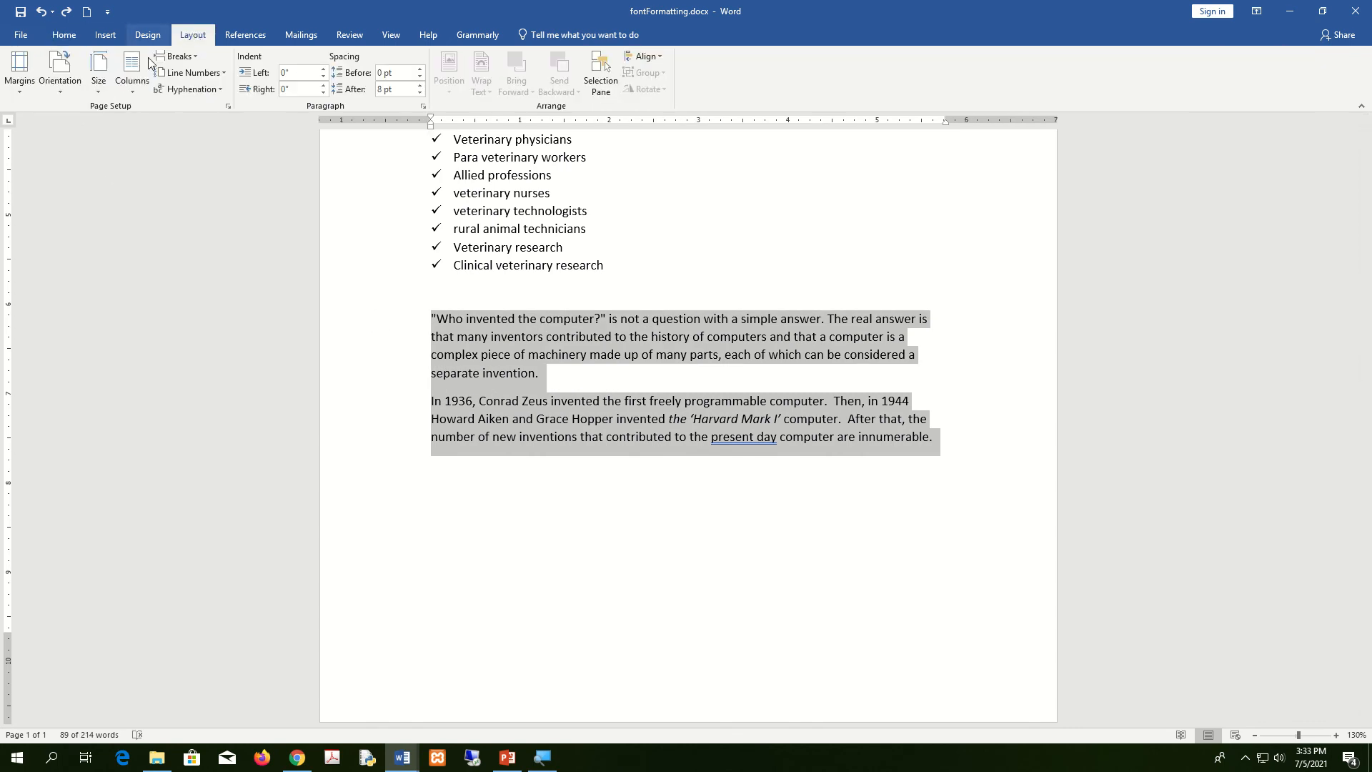
pyautogui.click(131, 95)
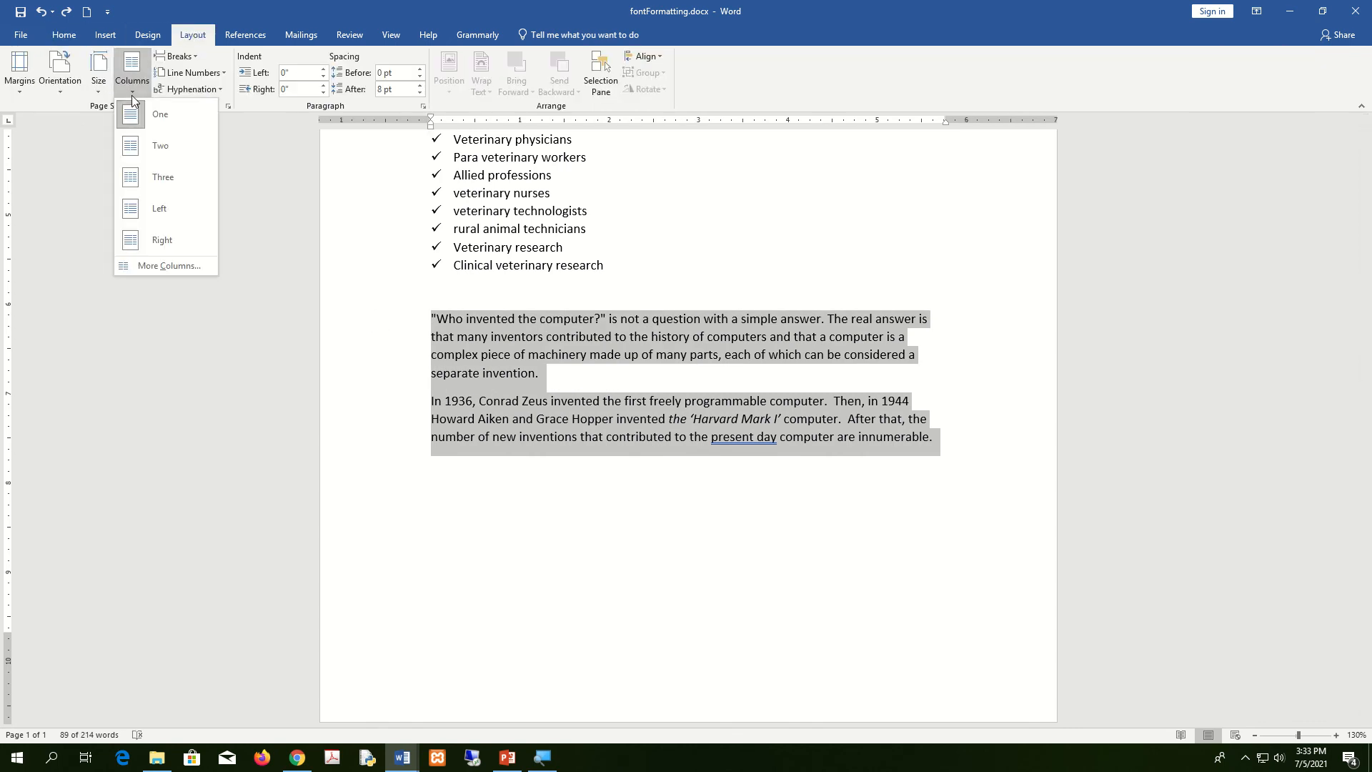
pyautogui.click(131, 95)
pyautogui.click(161, 147)
# Open the detailed column settings for the two paragraphs, try the Three and Left presets, and choose Two
pyautogui.click(136, 92)
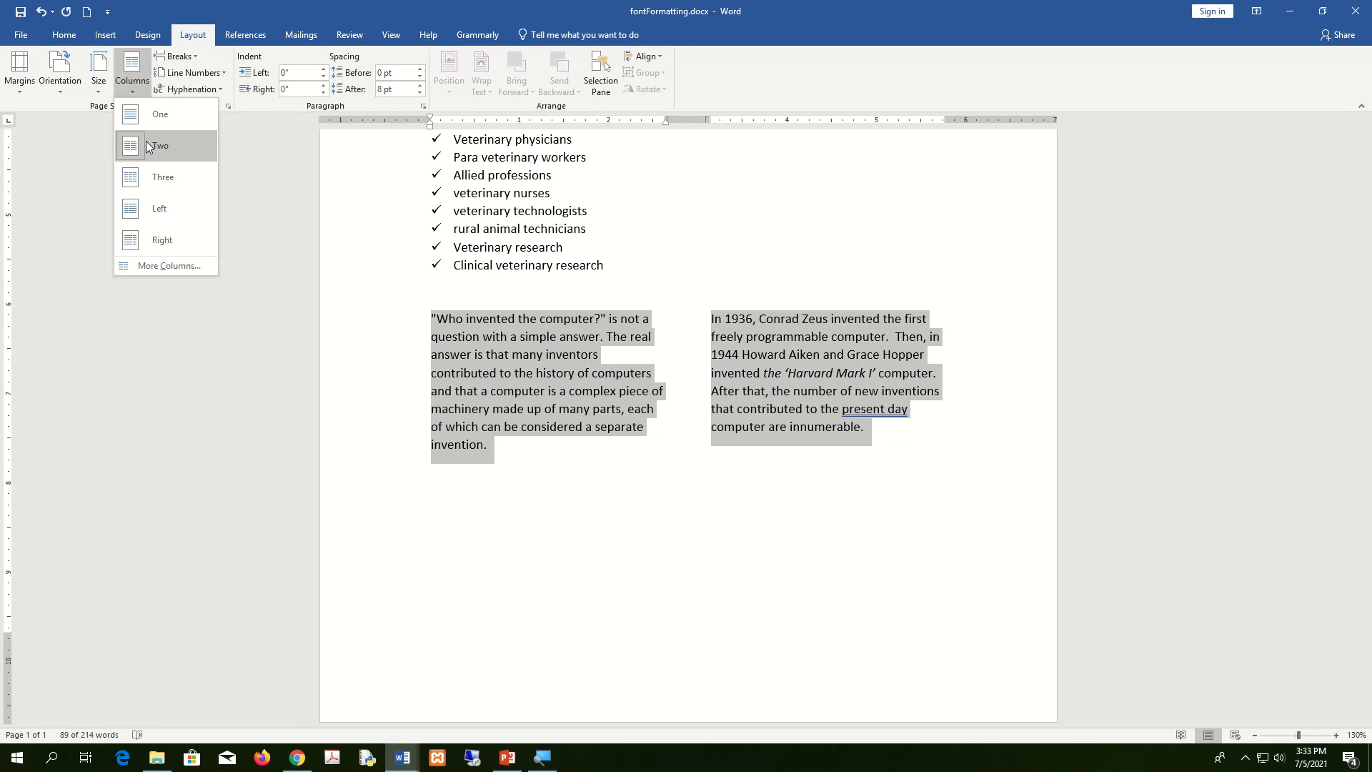
pyautogui.click(172, 264)
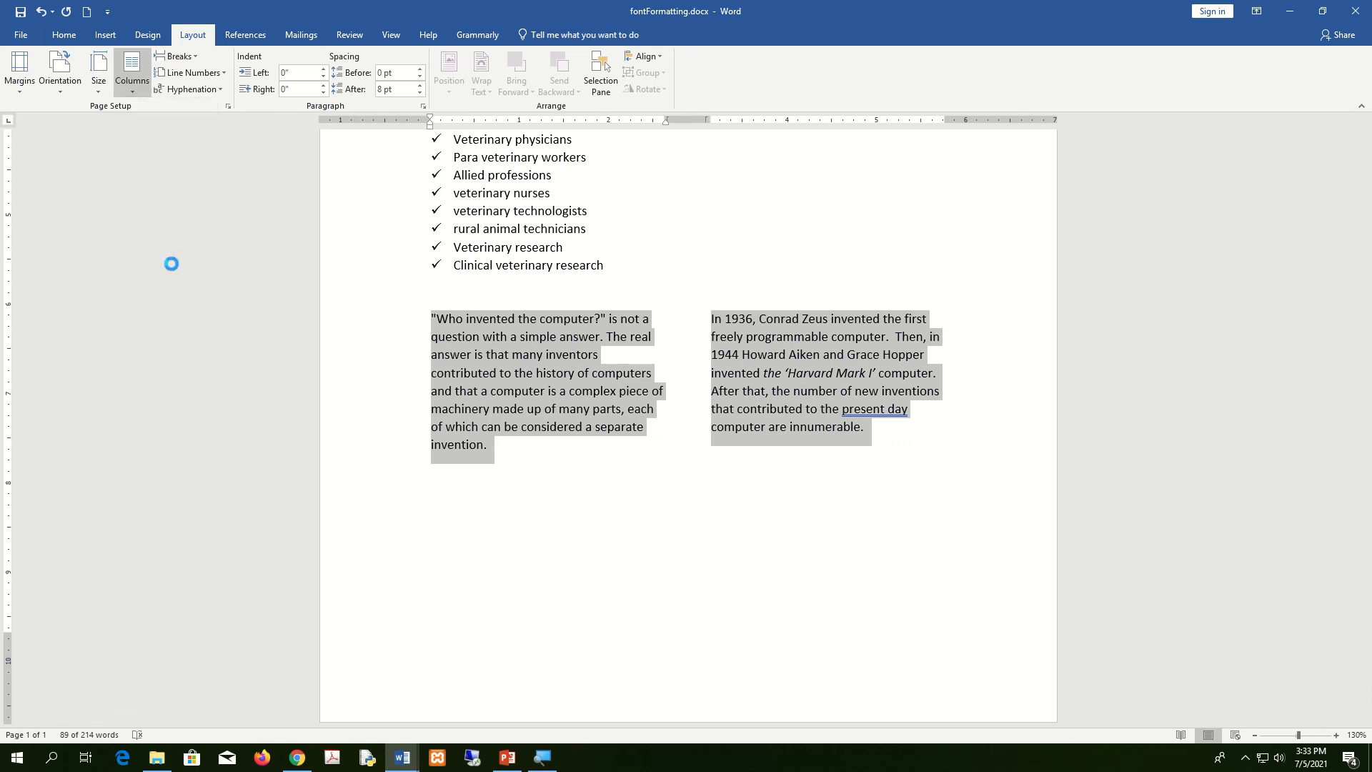
pyautogui.moveTo(657, 251); pyautogui.dragTo(210, 214)
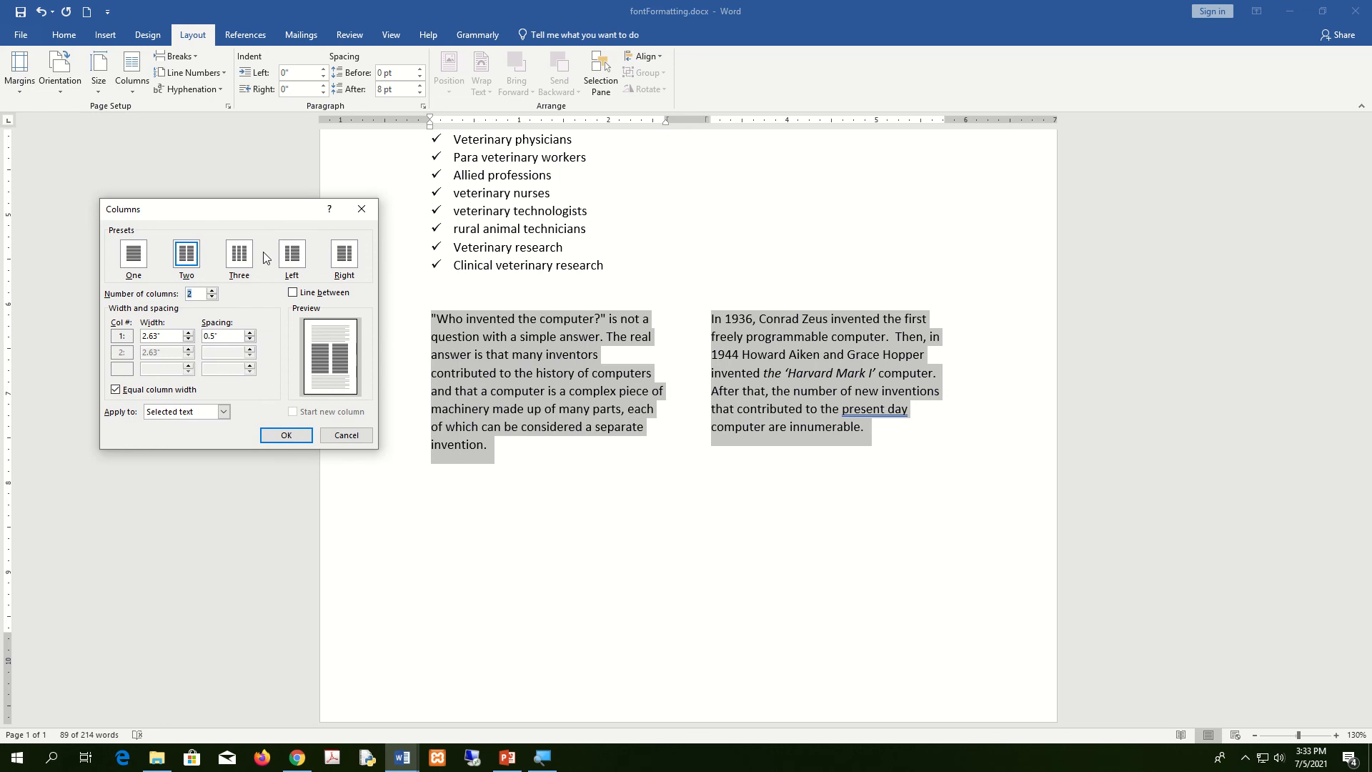
pyautogui.click(240, 263)
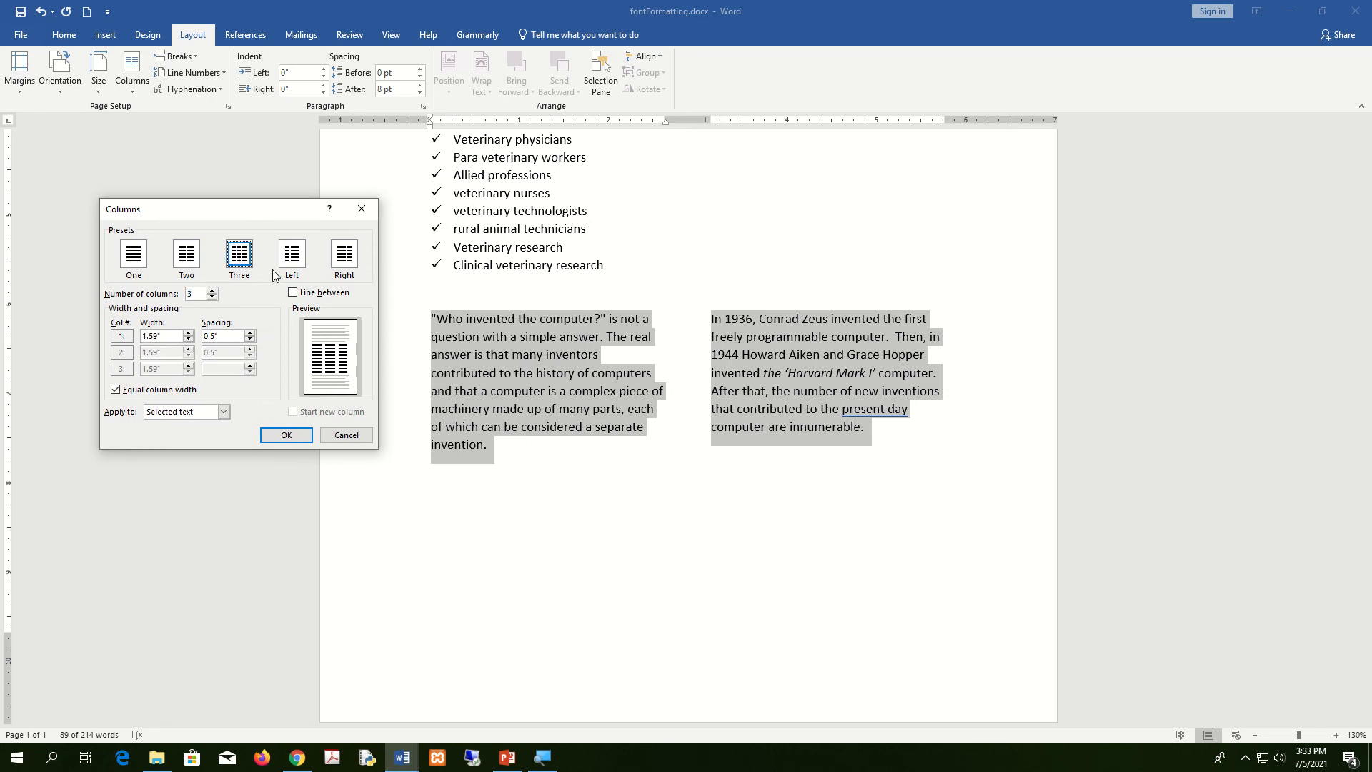
pyautogui.click(294, 257)
pyautogui.click(242, 261)
pyautogui.click(193, 259)
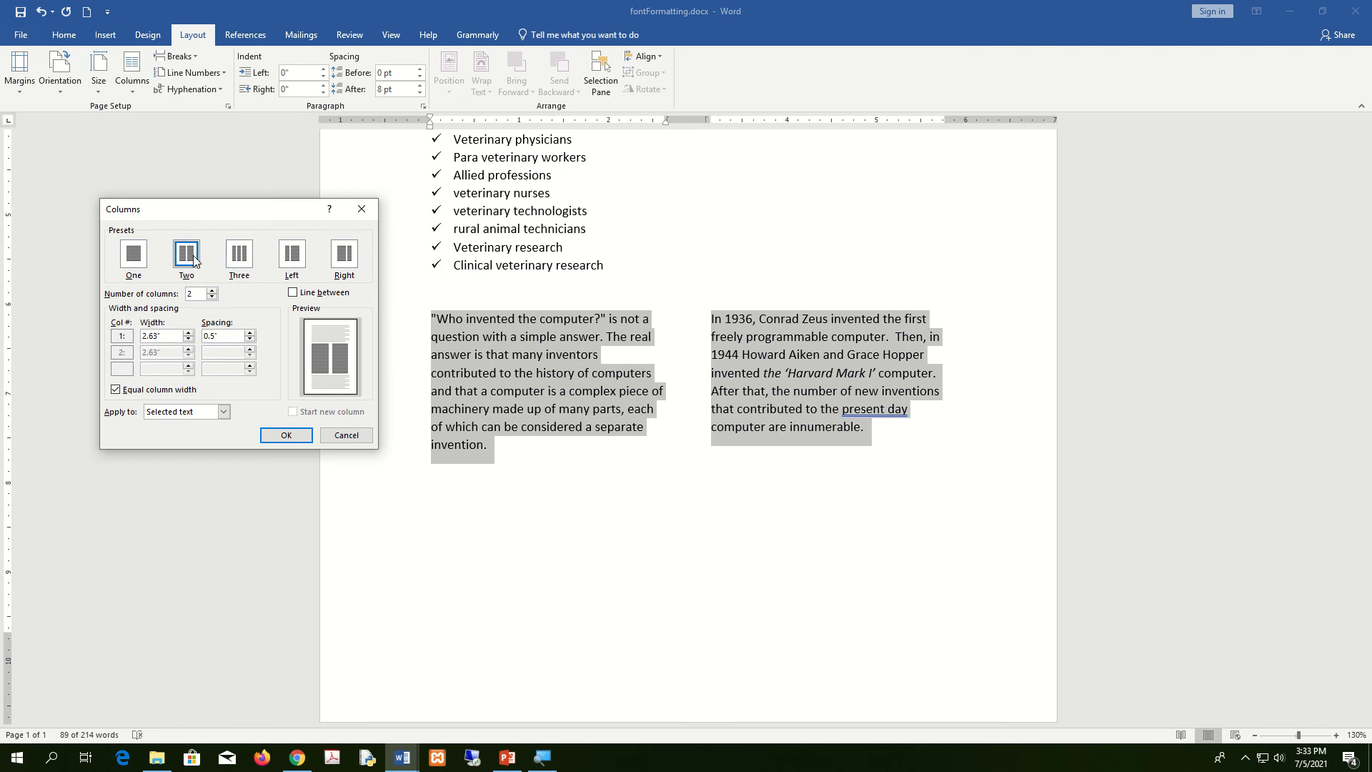
# Try adjusting the width and spacing values of the two columns
pyautogui.moveTo(175, 334); pyautogui.dragTo(140, 338)
pyautogui.click(189, 344)
pyautogui.click(190, 344)
pyautogui.click(190, 333)
pyautogui.click(190, 333)
pyautogui.click(189, 333)
pyautogui.click(189, 333)
pyautogui.click(190, 333)
pyautogui.click(190, 333)
pyautogui.click(190, 333)
pyautogui.click(193, 334)
pyautogui.click(250, 333)
pyautogui.click(250, 333)
pyautogui.click(250, 333)
pyautogui.click(251, 333)
pyautogui.click(250, 333)
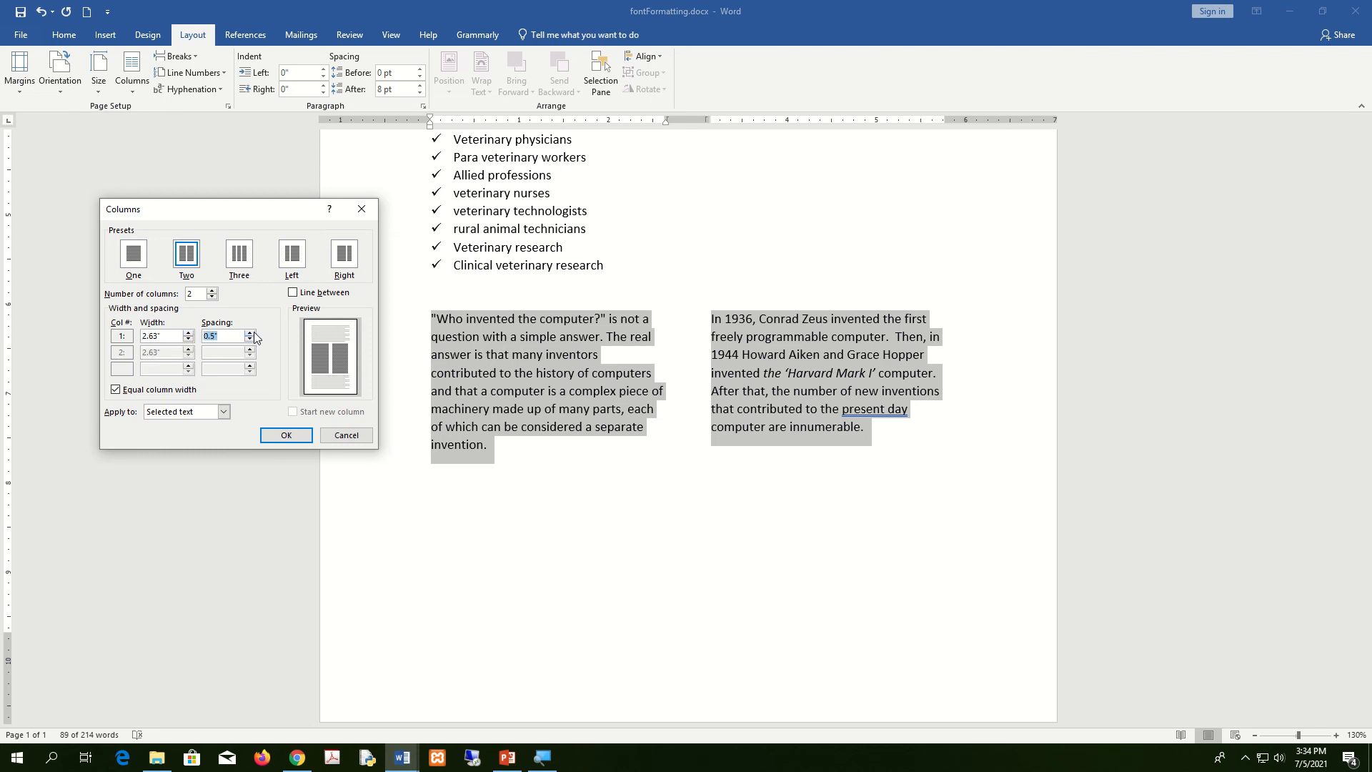
# Add a separating line between the two columns, apply the settings and deselect the text
pyautogui.click(293, 295)
pyautogui.click(268, 437)
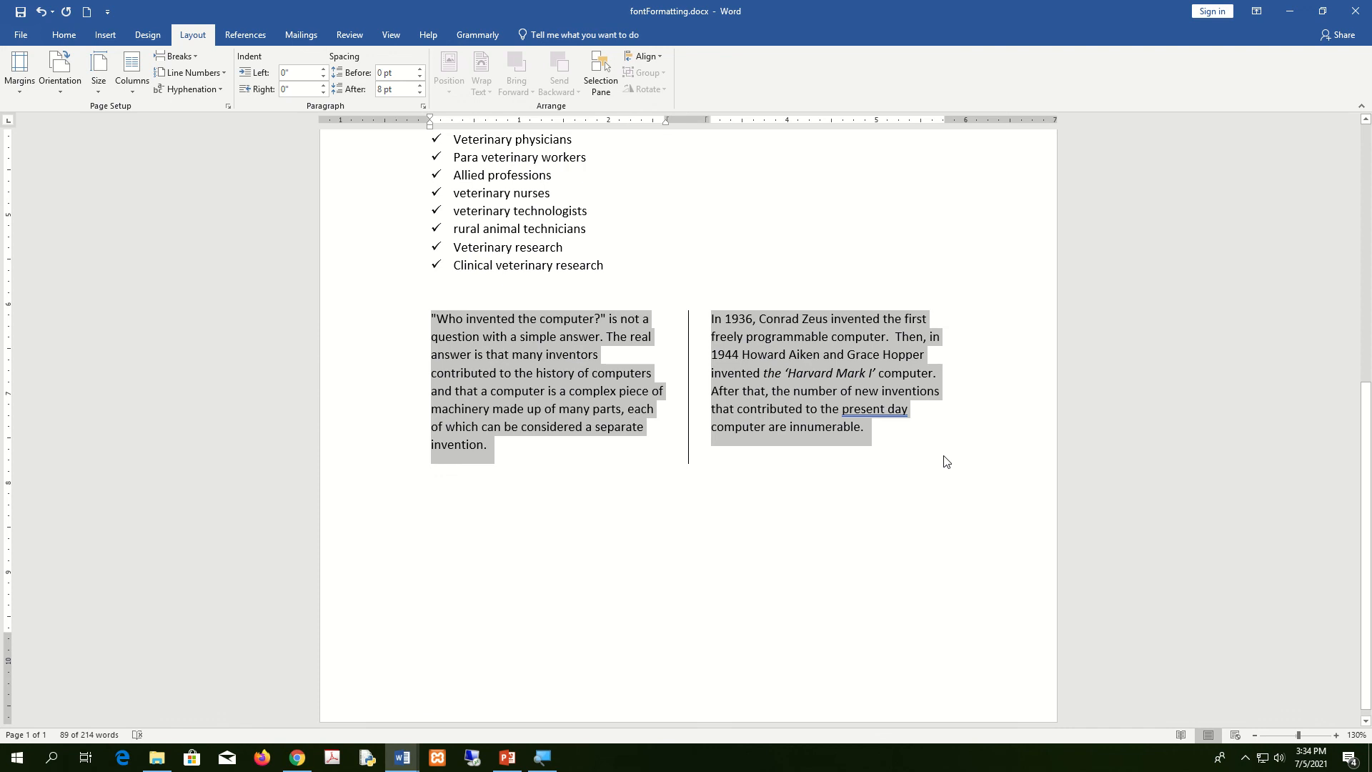
pyautogui.click(925, 496)
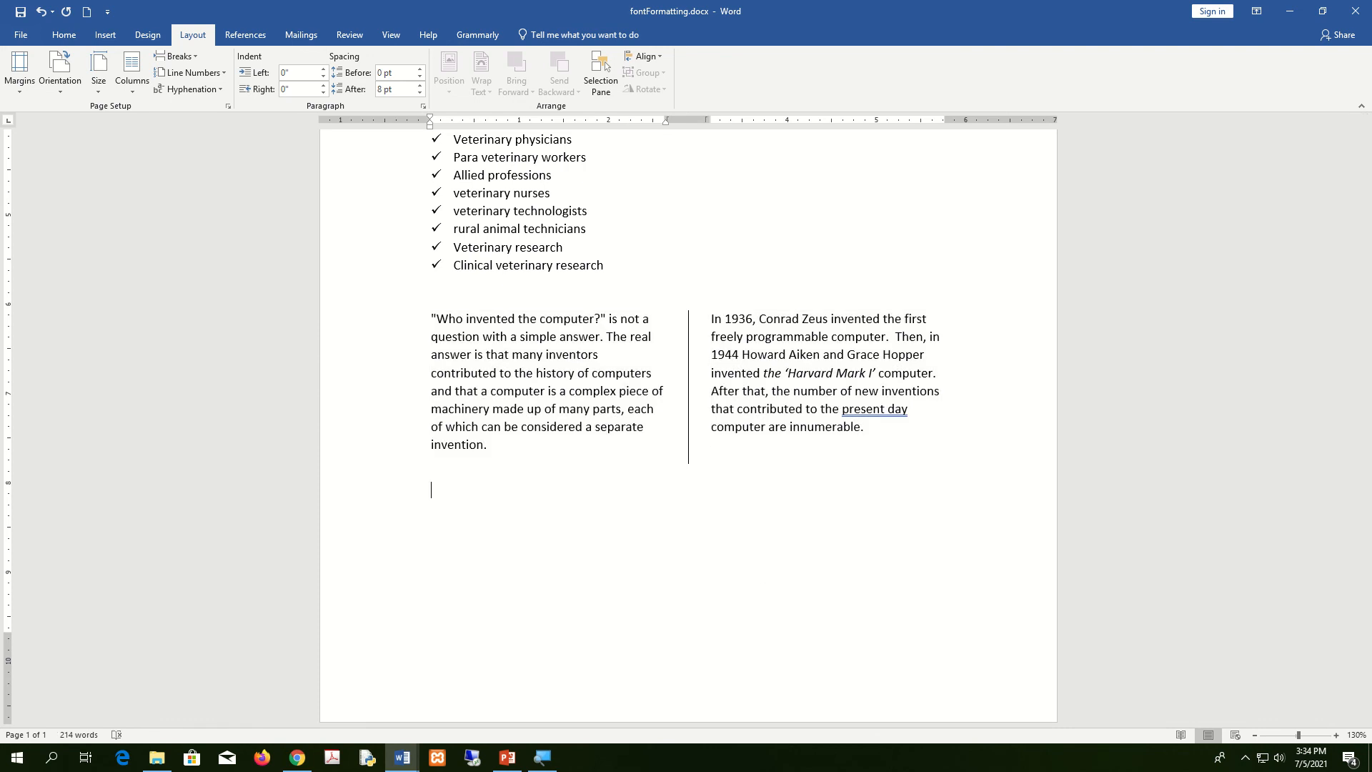
# Save fontFormatting.docx with the two-column layout
pyautogui.scroll(6, 729, 582)
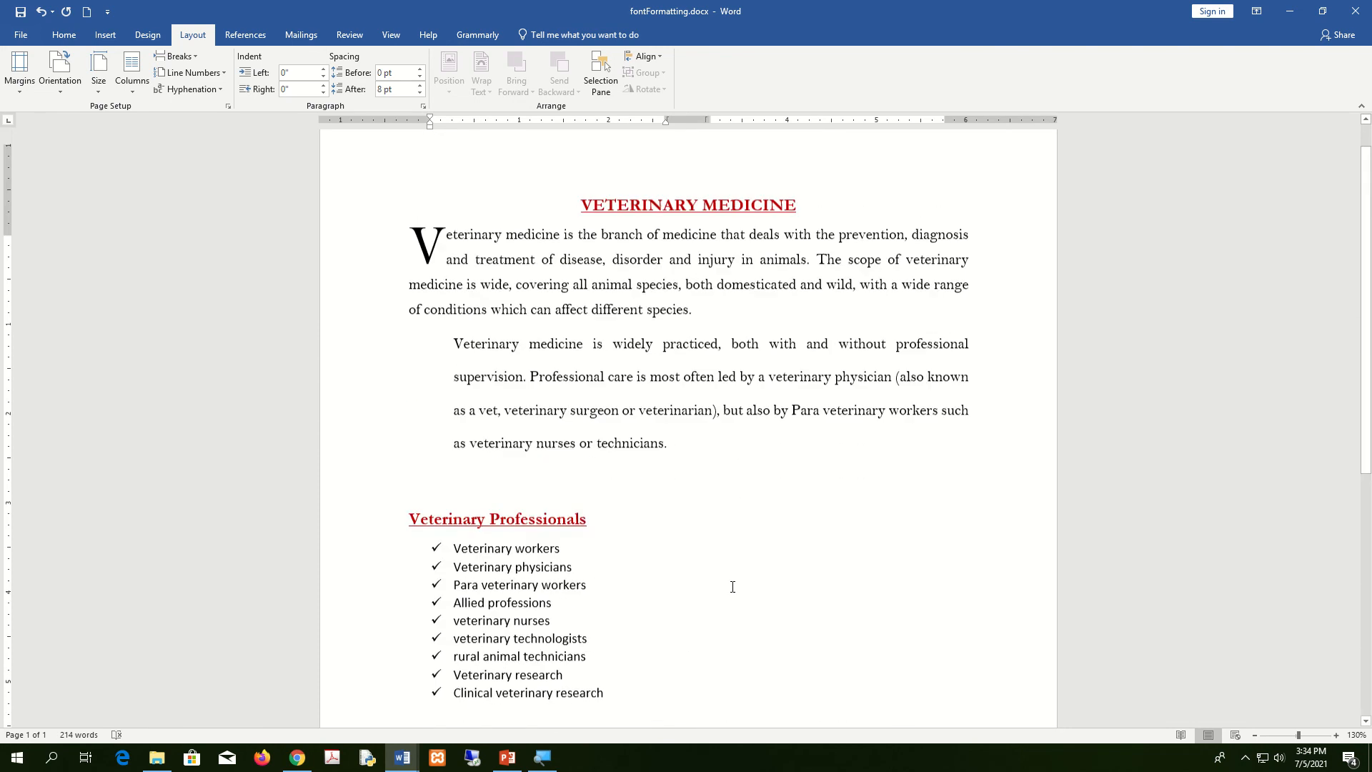
pyautogui.click(20, 13)
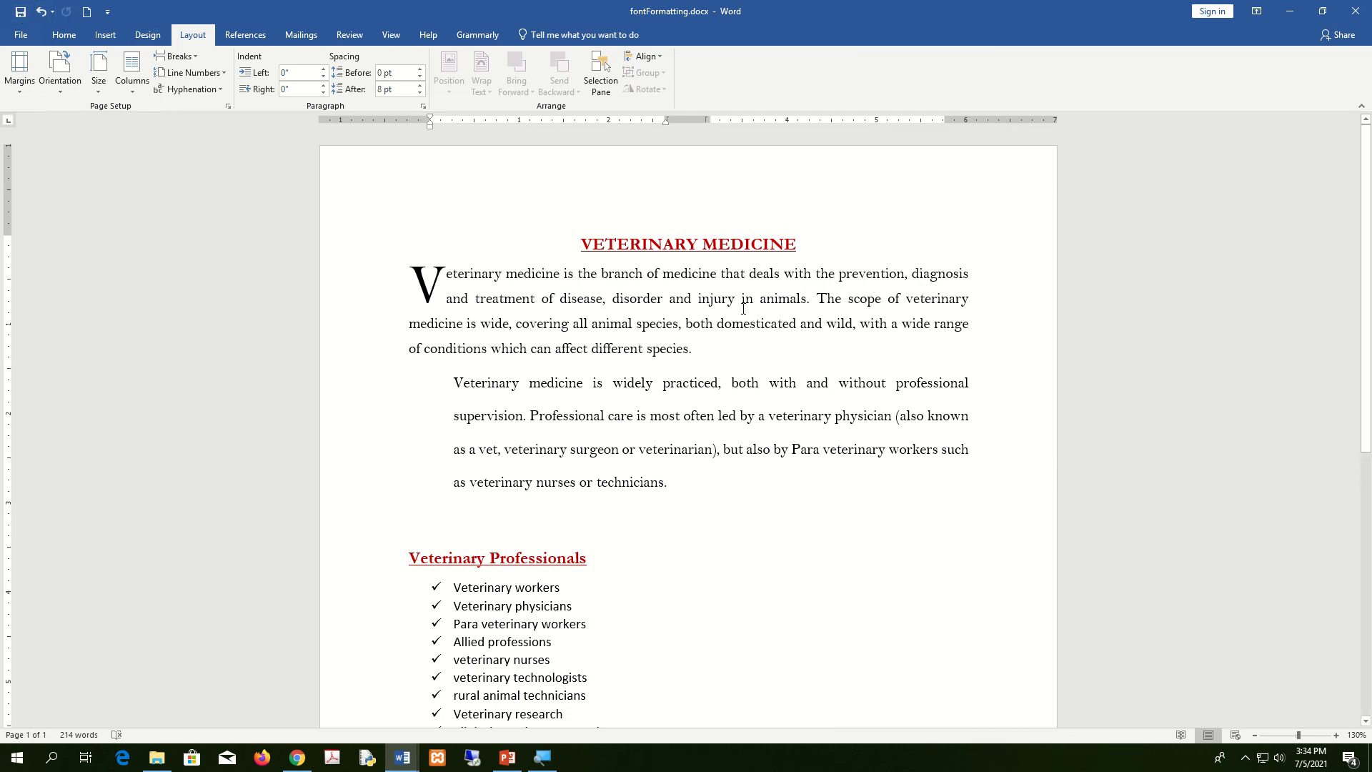
pyautogui.scroll(-6, 741, 306)
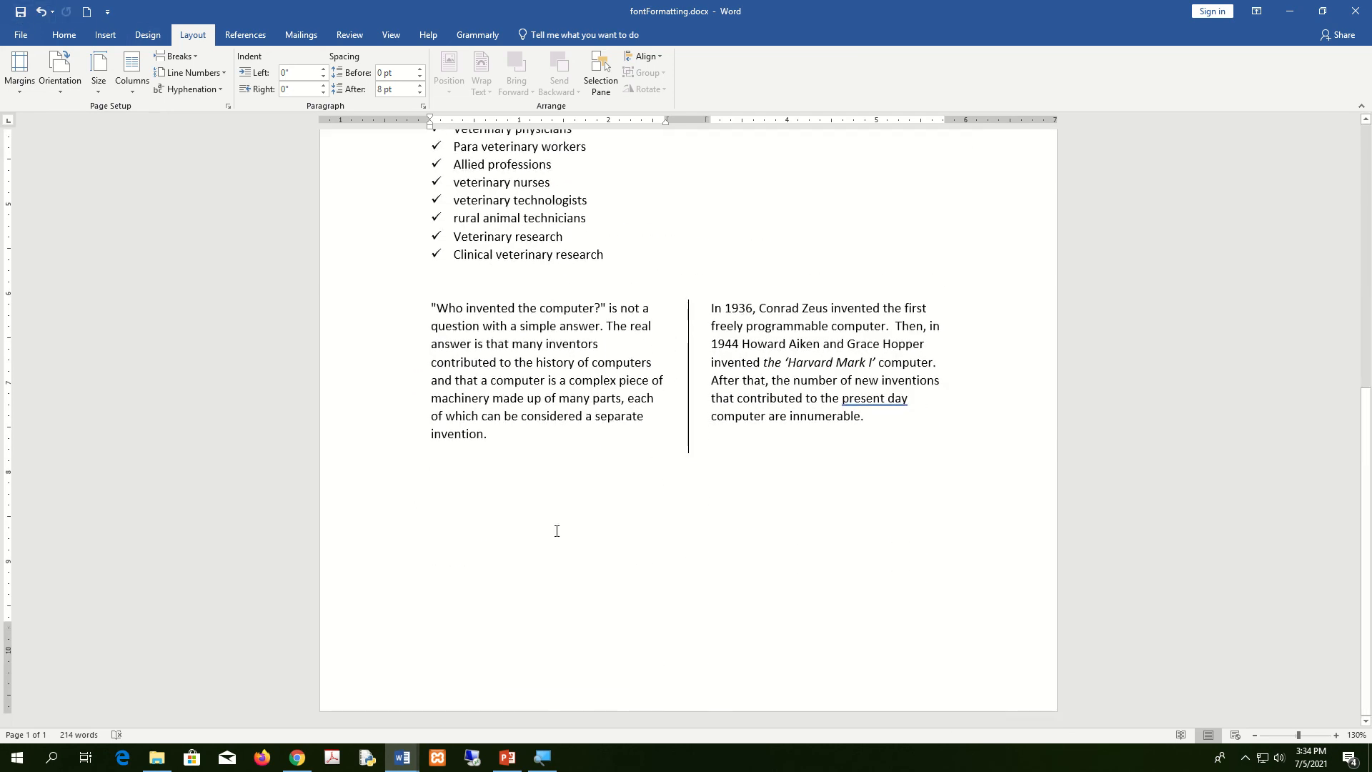
# Arrange MS Word Exercises.docx side by side with fontFormatting.docx and read the tab stop exercise with its Code, Description, Units and Unit Price list
pyautogui.click(401, 758)
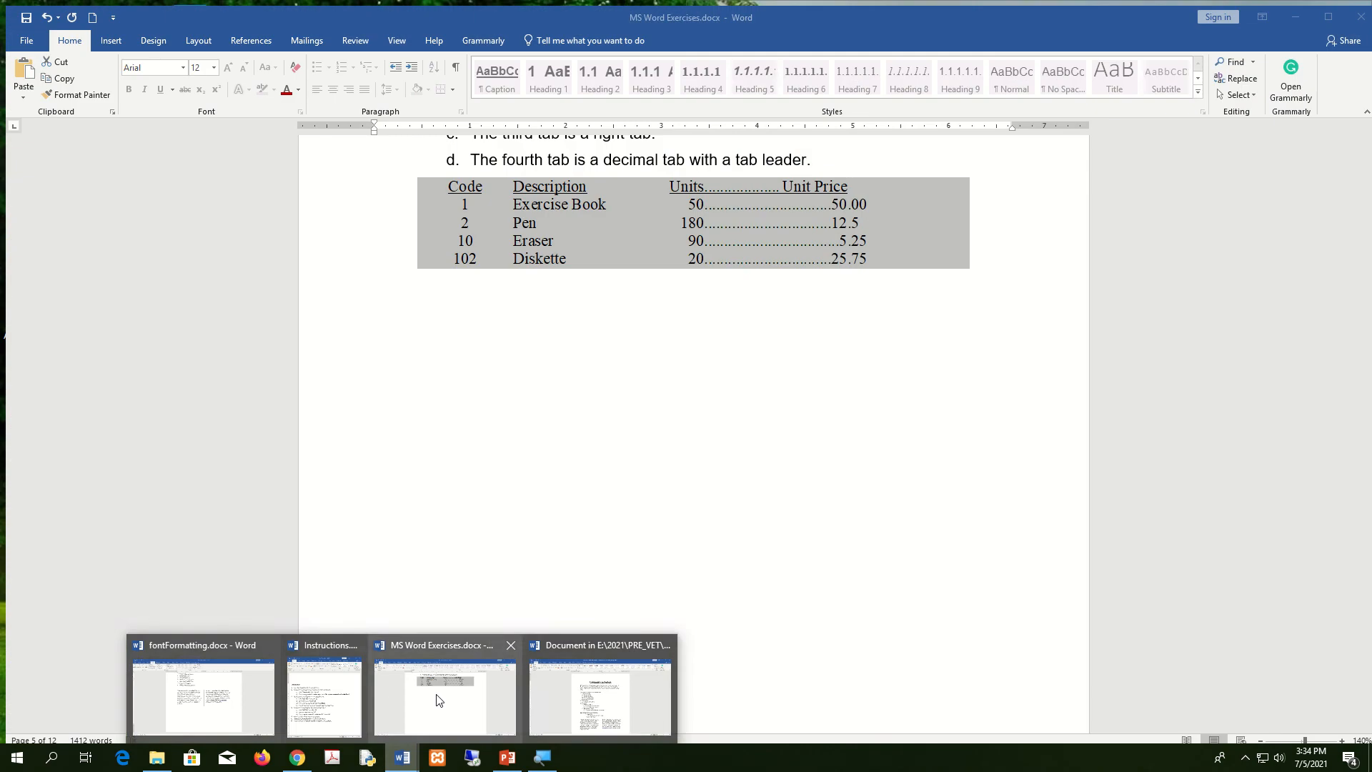
pyautogui.click(437, 699)
pyautogui.press('super+Left')
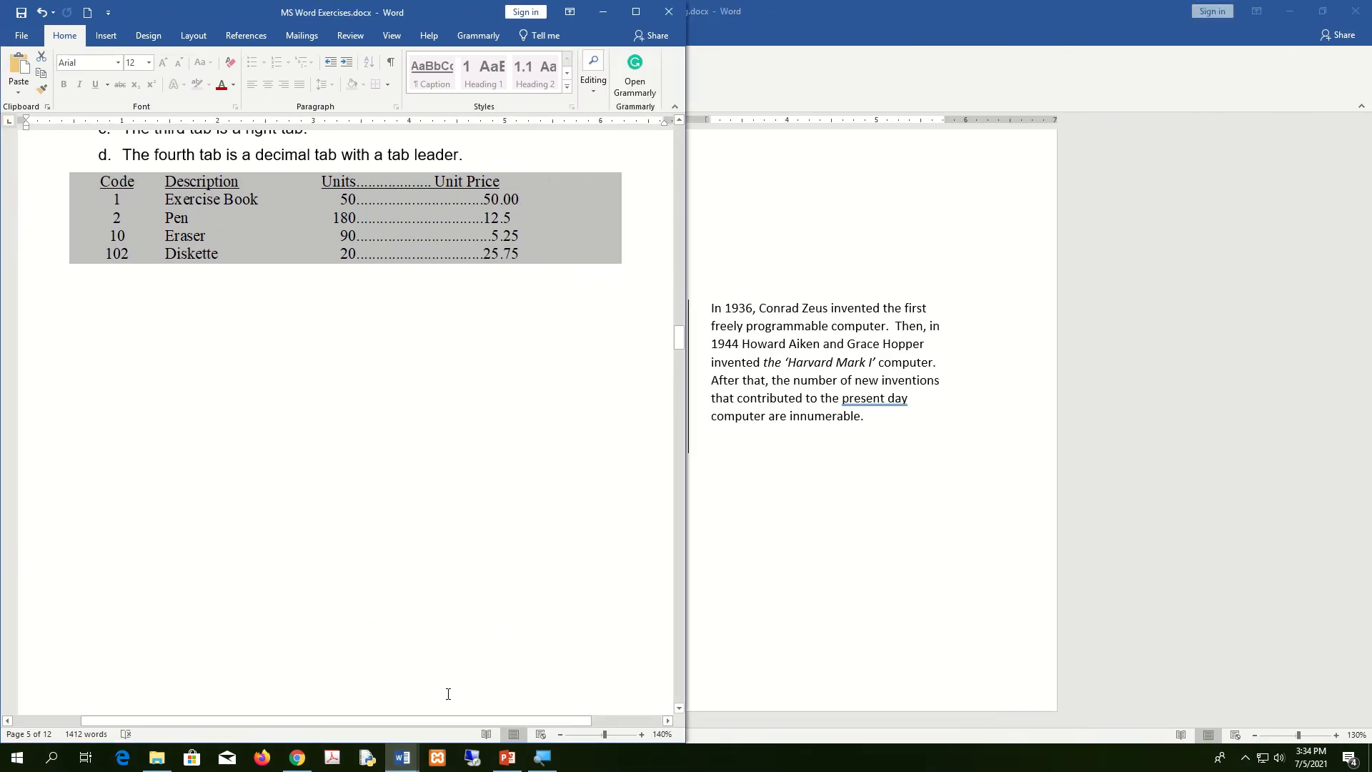
pyautogui.click(449, 340)
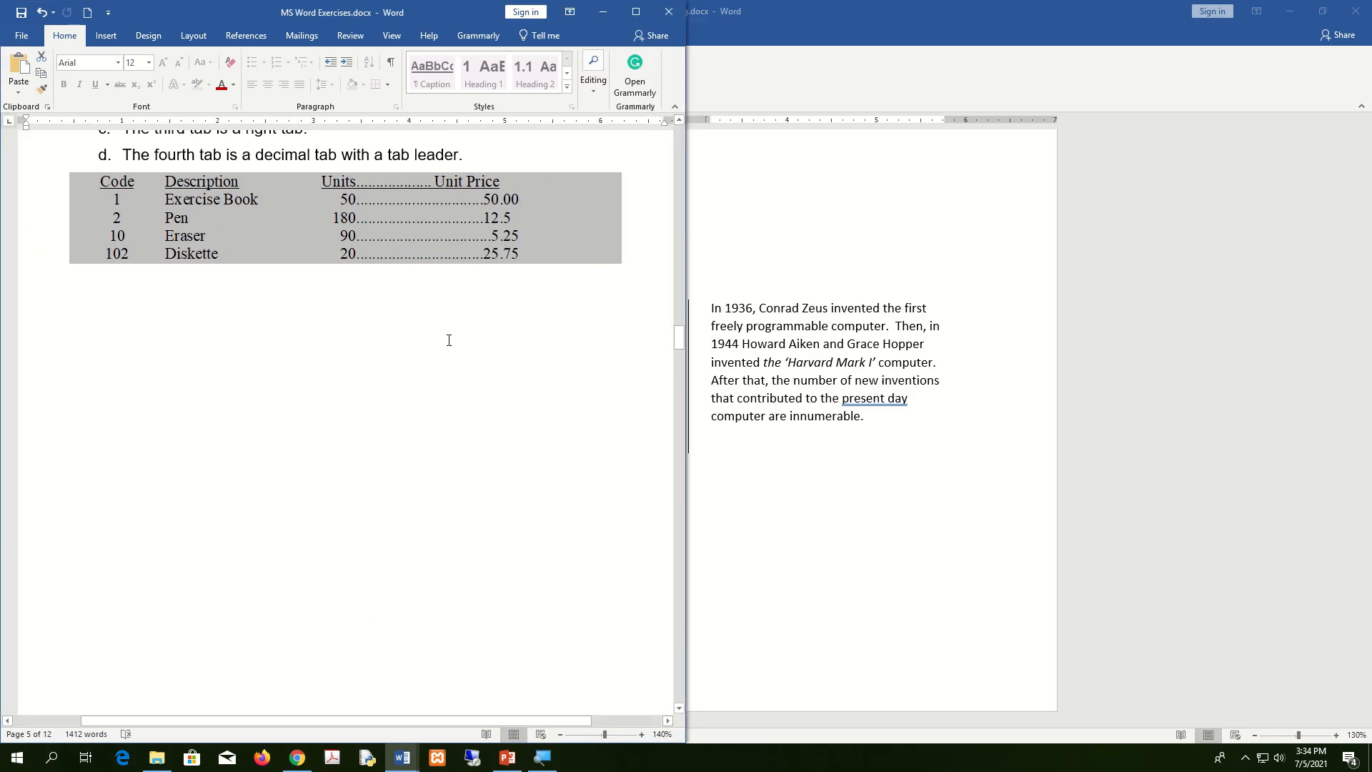
pyautogui.click(846, 569)
pyautogui.press('super+Right')
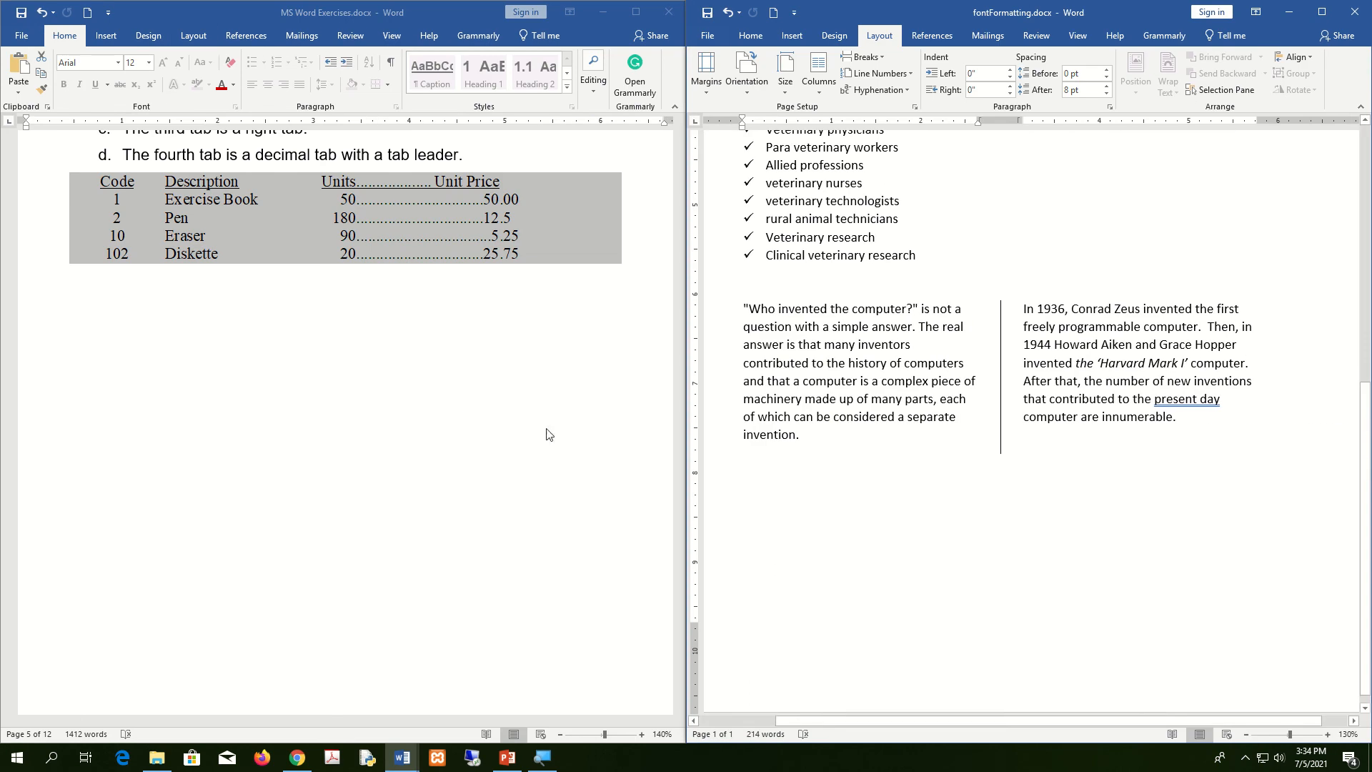
pyautogui.click(462, 409)
pyautogui.scroll(3, 510, 376)
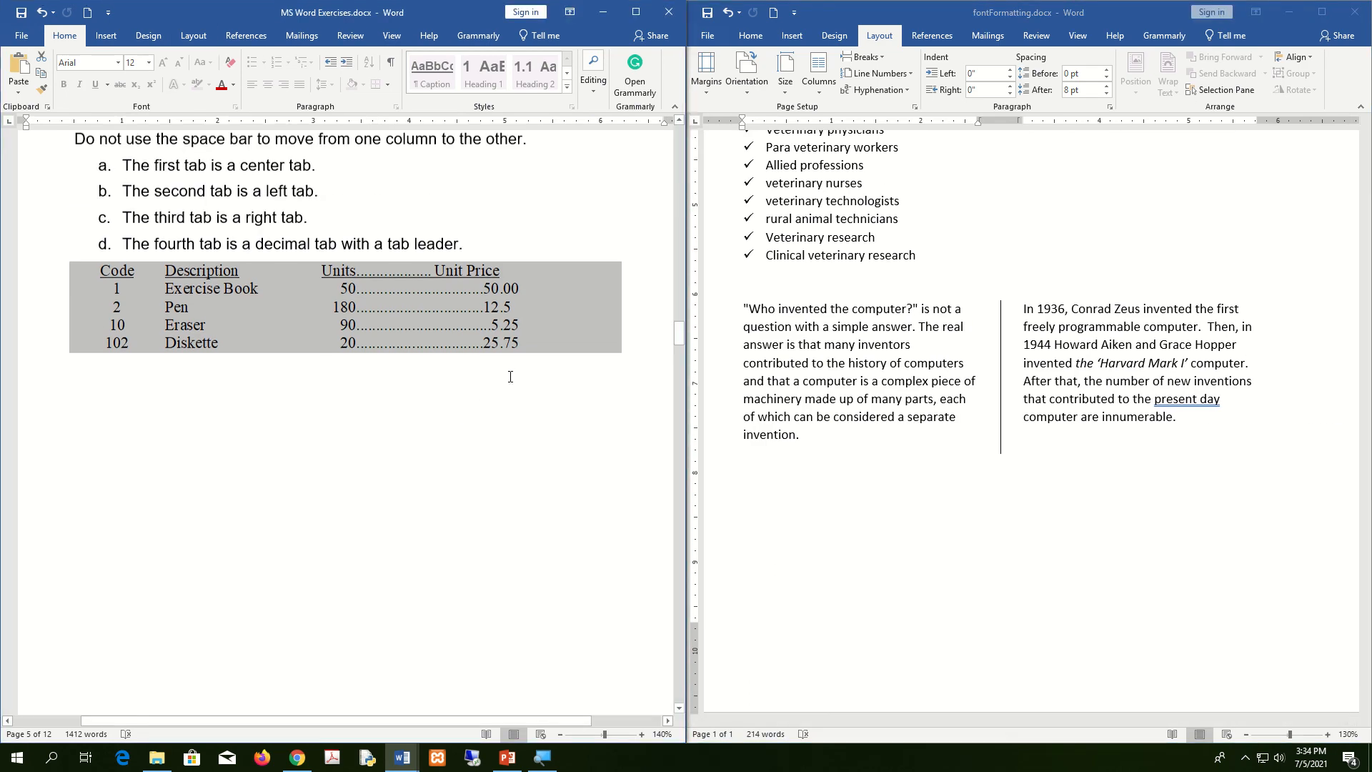
pyautogui.scroll(-2, 510, 377)
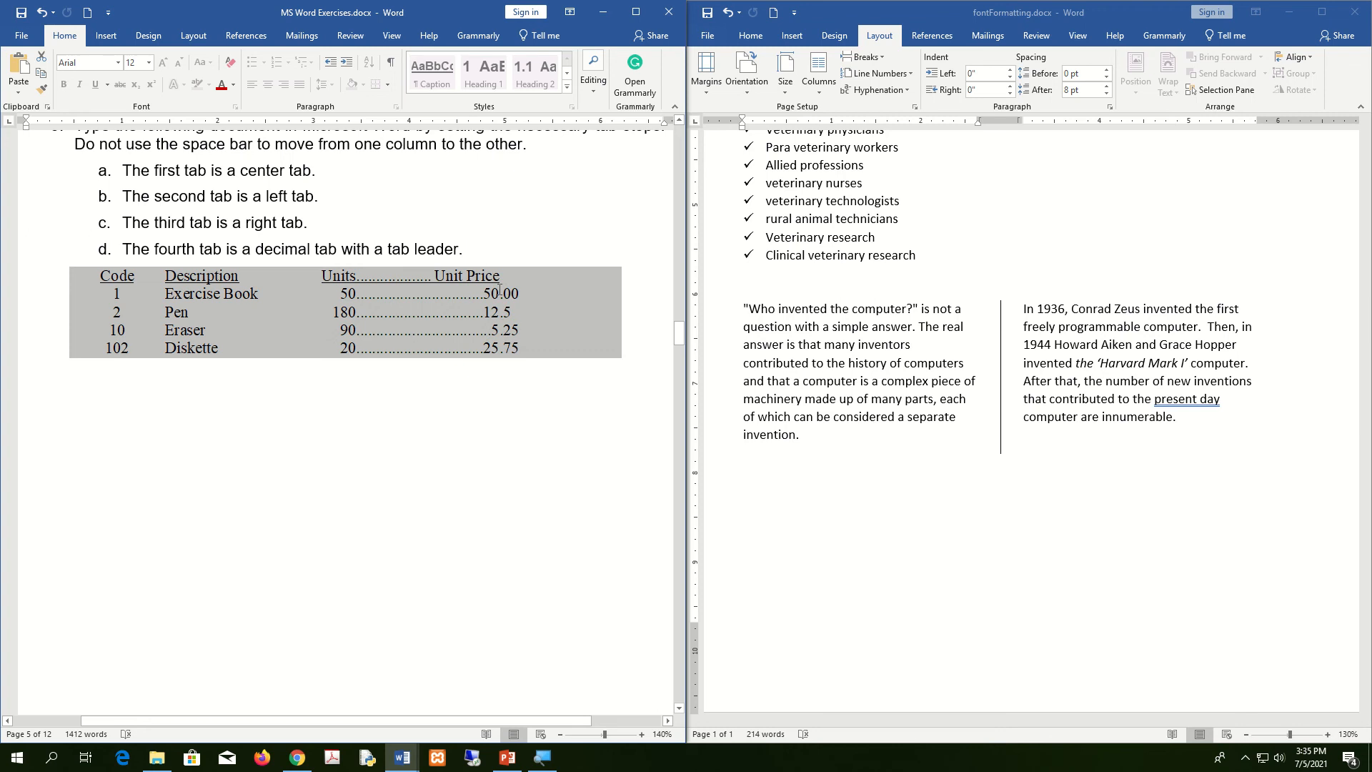
# Review the formatting in fontFormatting.docx, from the two-column section and the Veterinary Professionals list up to the Veterinary Medicine title
pyautogui.click(1069, 525)
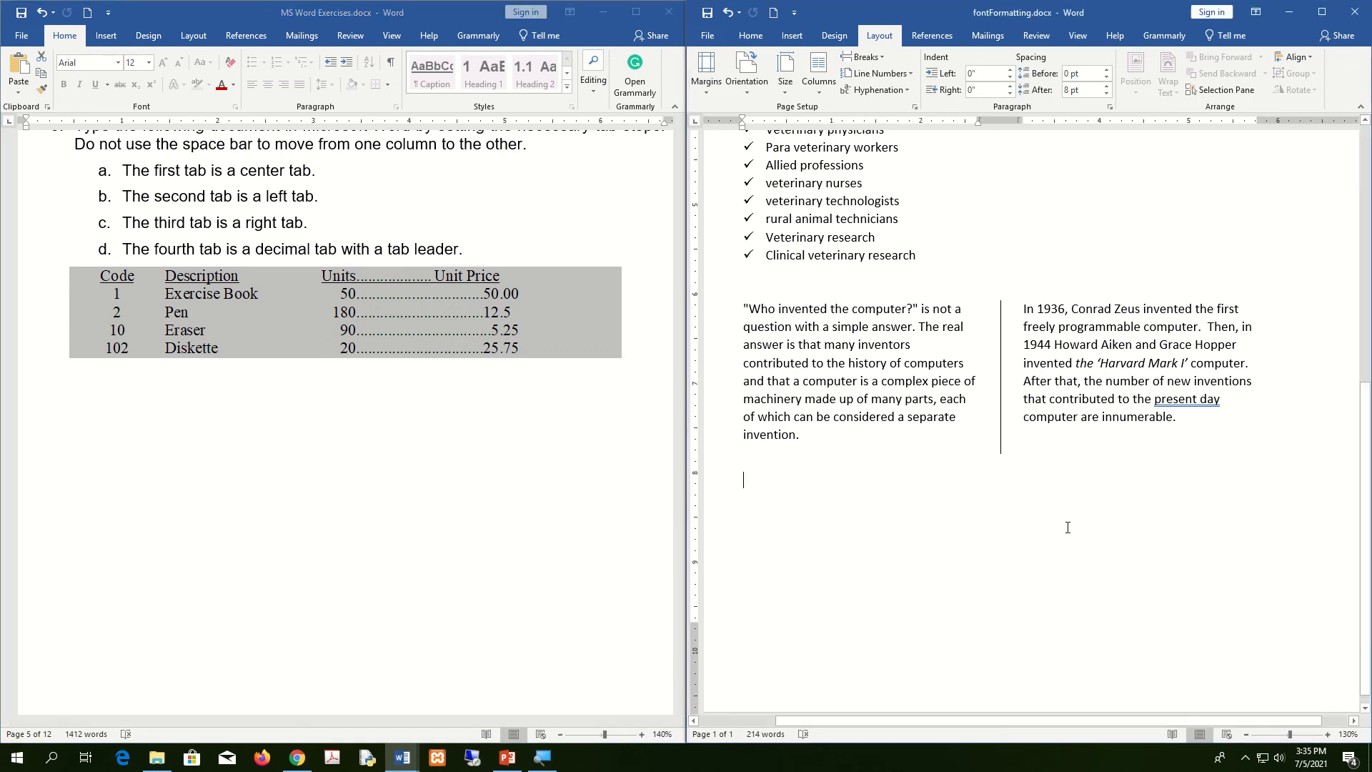
pyautogui.scroll(8, 1076, 520)
pyautogui.scroll(-5, 1090, 509)
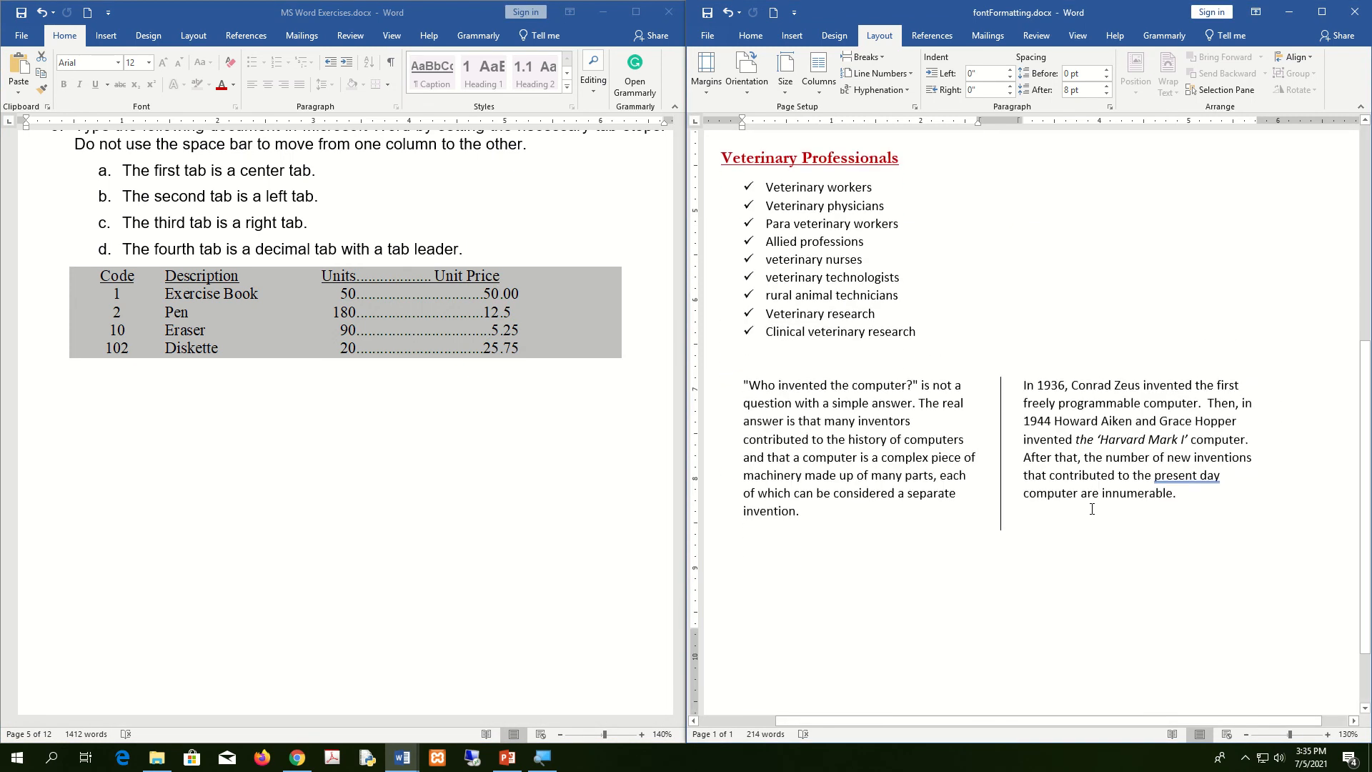
pyautogui.scroll(4, 1092, 509)
pyautogui.scroll(1, 1092, 509)
pyautogui.scroll(-5, 1092, 509)
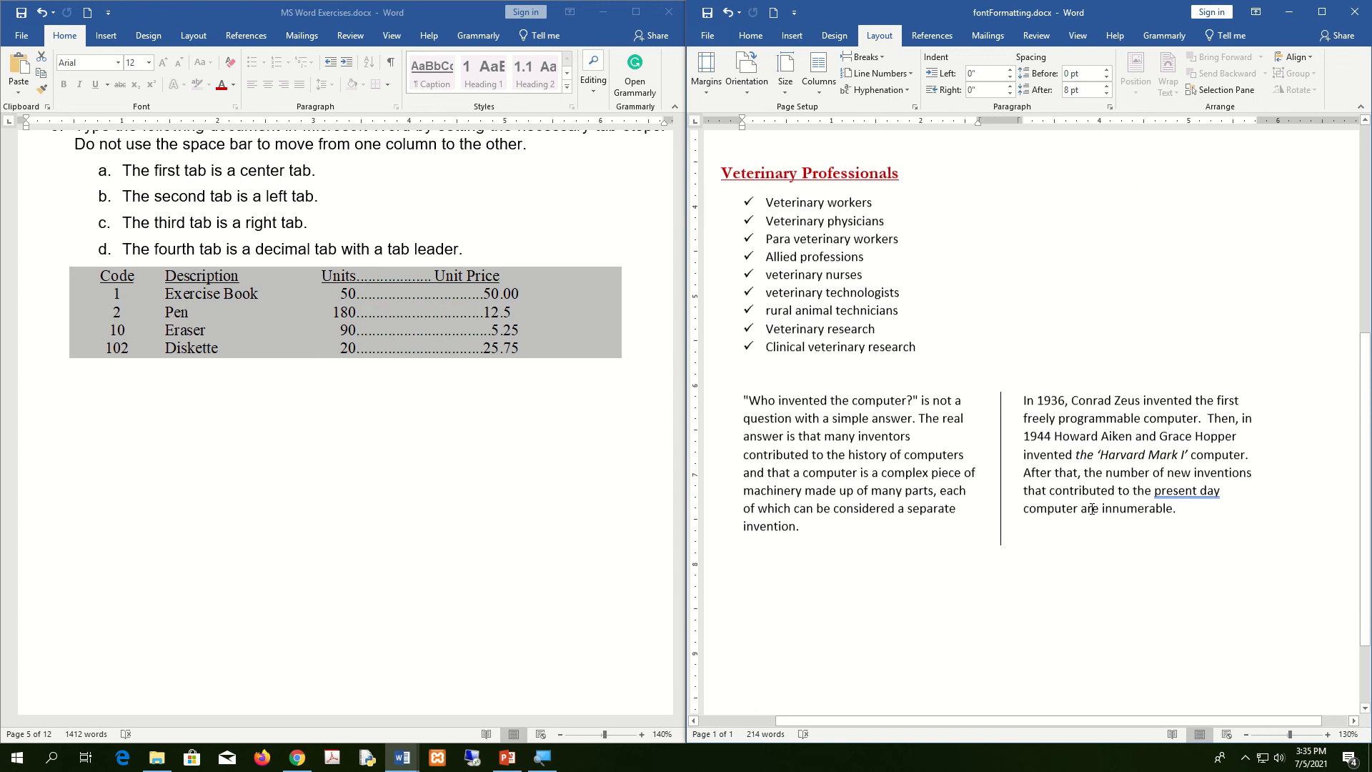
pyautogui.scroll(2, 1092, 509)
pyautogui.scroll(3, 1092, 509)
pyautogui.click(1092, 509)
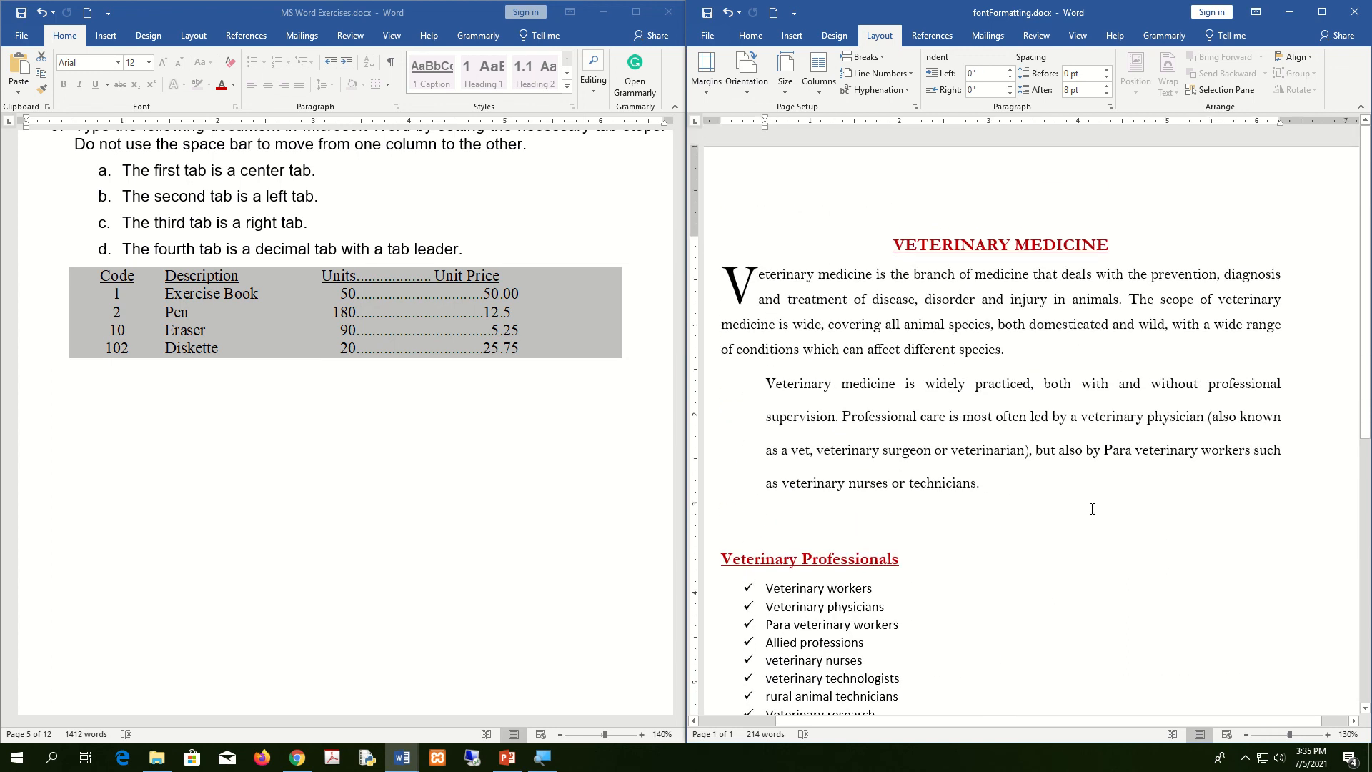
# Save fontFormatting.docx, create a blank document and place it side by side with MS Word Exercises.docx
pyautogui.click(708, 14)
pyautogui.click(775, 13)
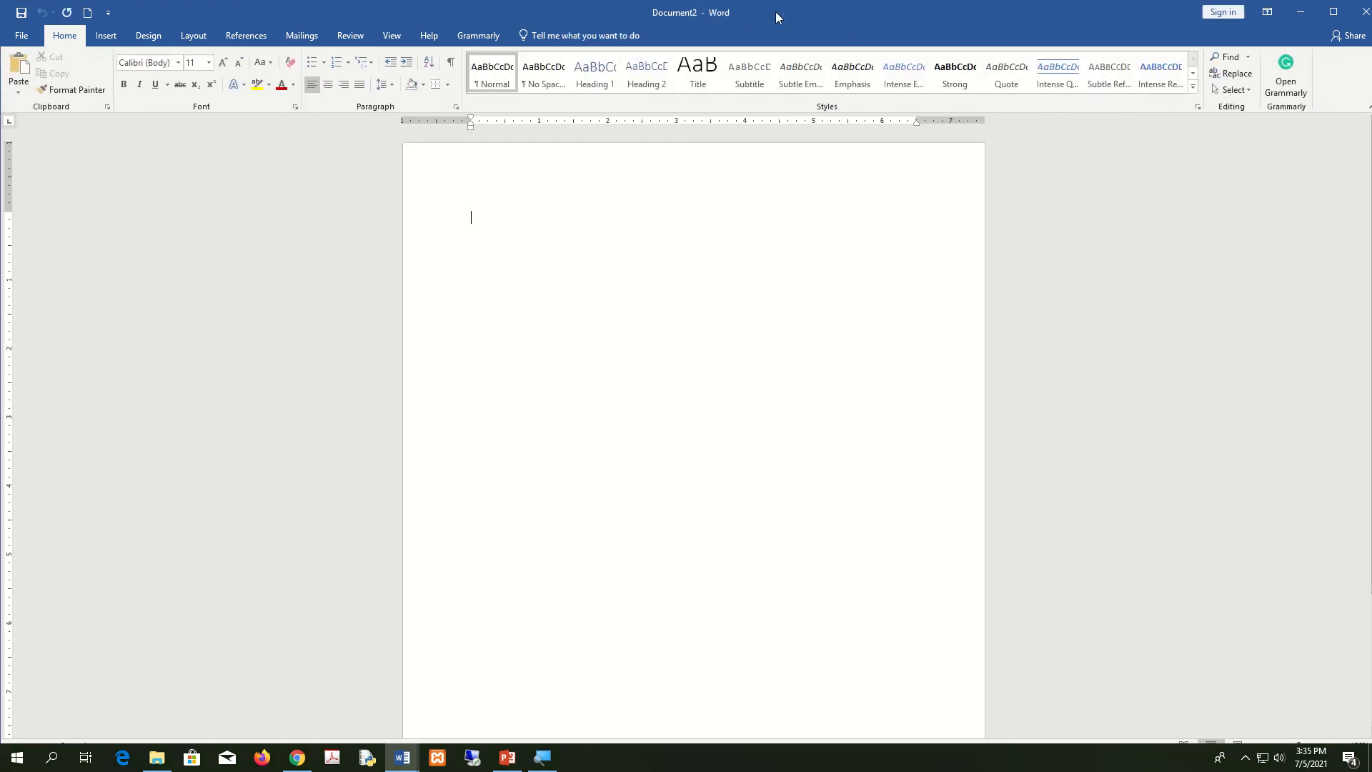
pyautogui.press('super+Right')
# Save the new blank document as tabs in the VS20001 folder on the Desktop
pyautogui.click(709, 32)
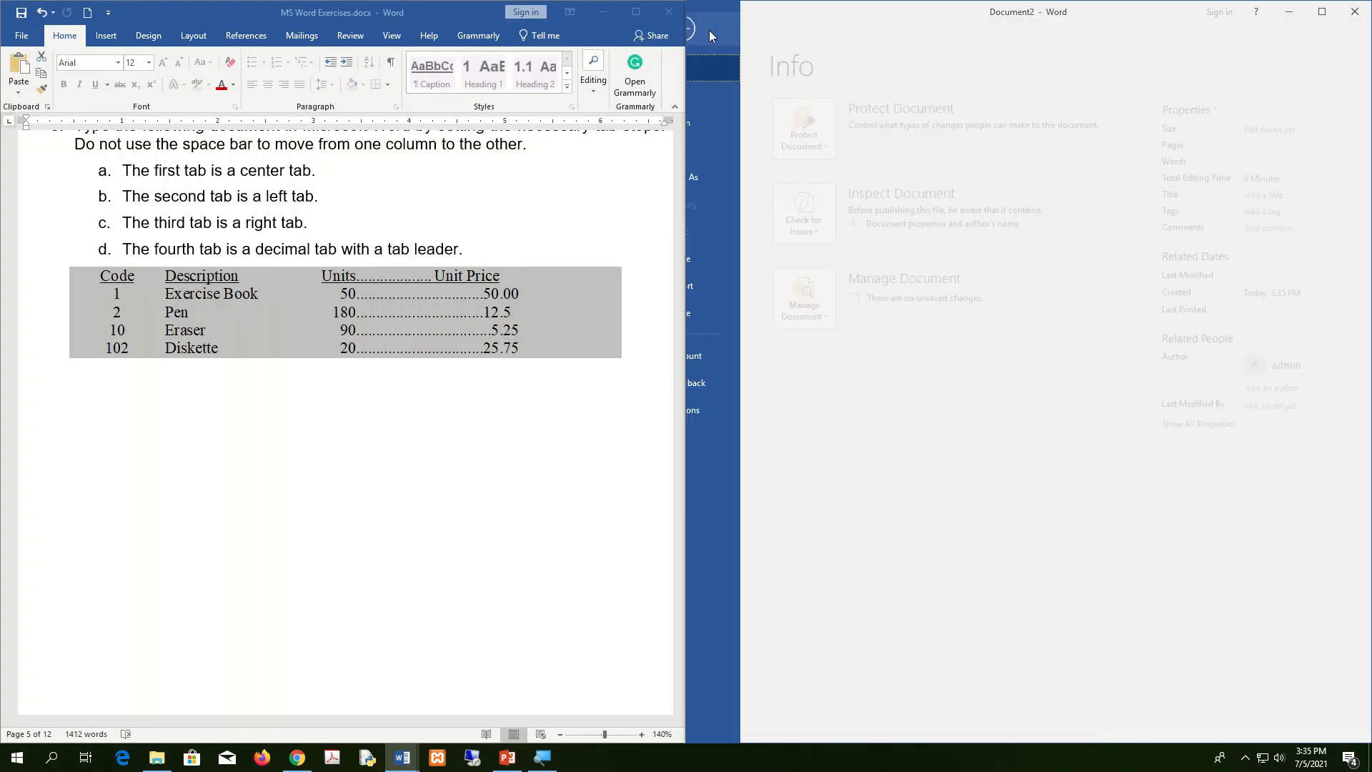
pyautogui.click(726, 178)
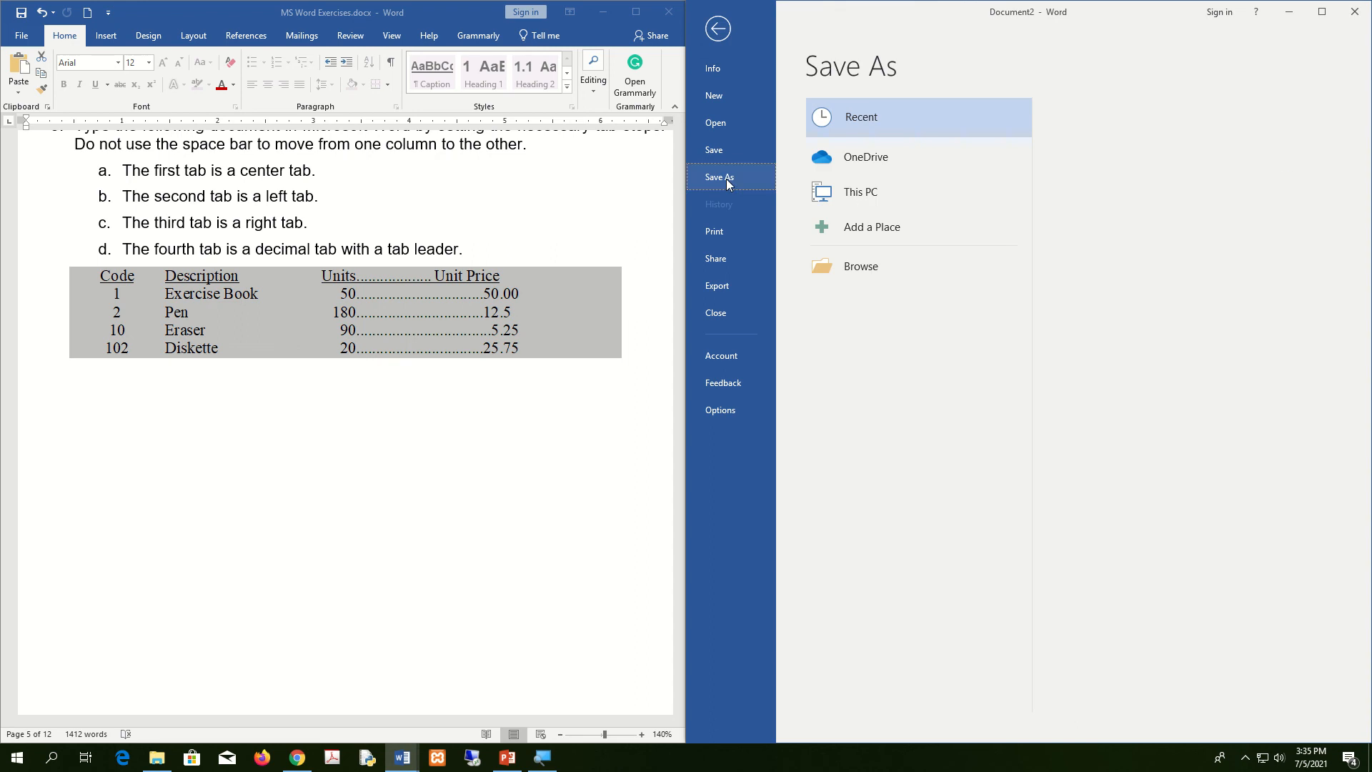
pyautogui.click(893, 276)
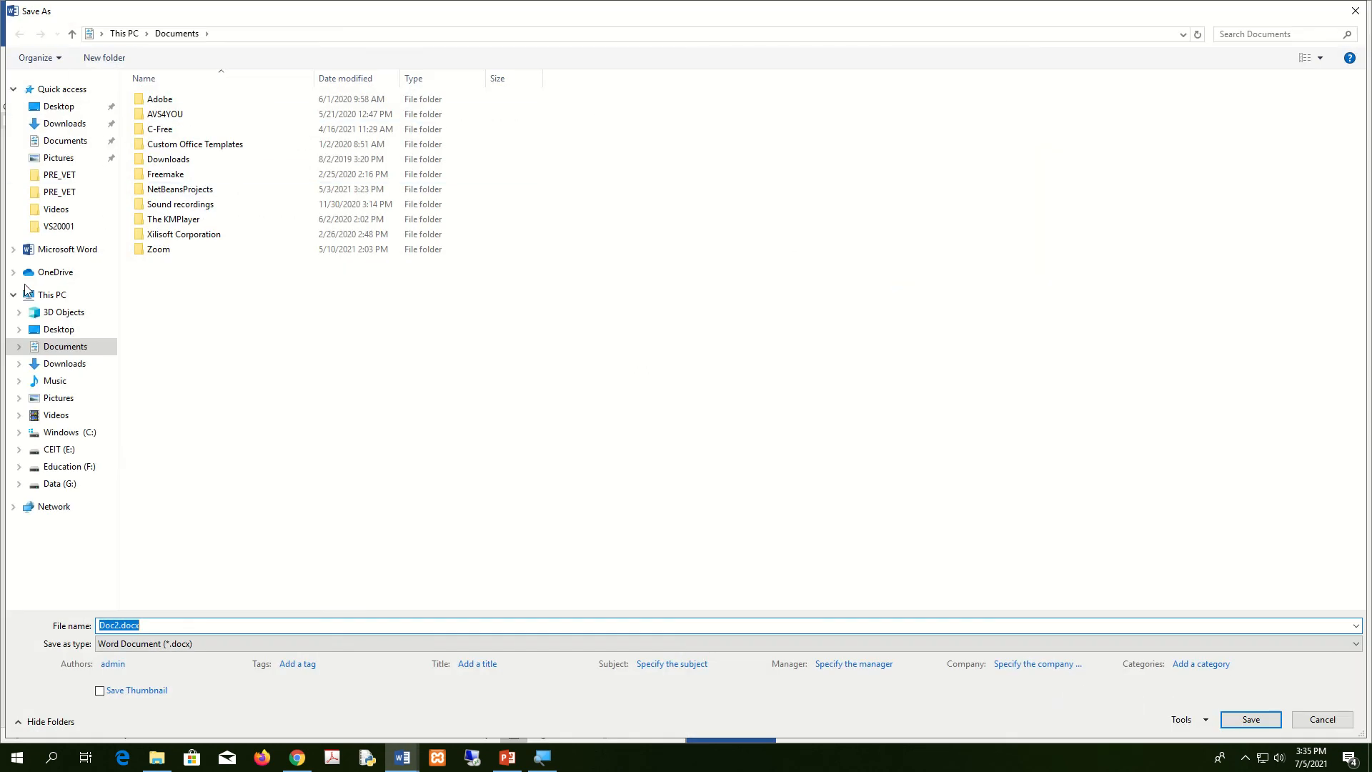
pyautogui.click(59, 330)
pyautogui.doubleClick(180, 205)
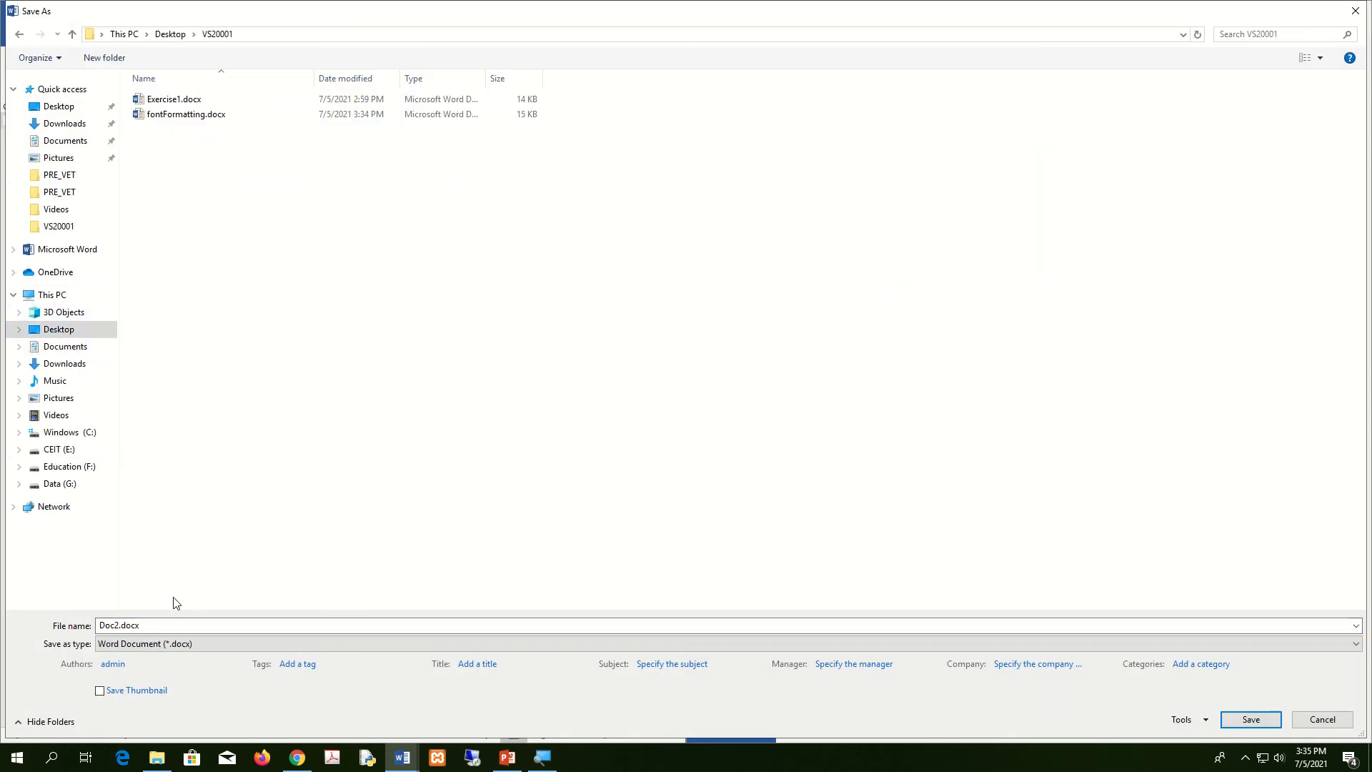
pyautogui.doubleClick(181, 625)
pyautogui.write('tabs')
pyautogui.press('Return')
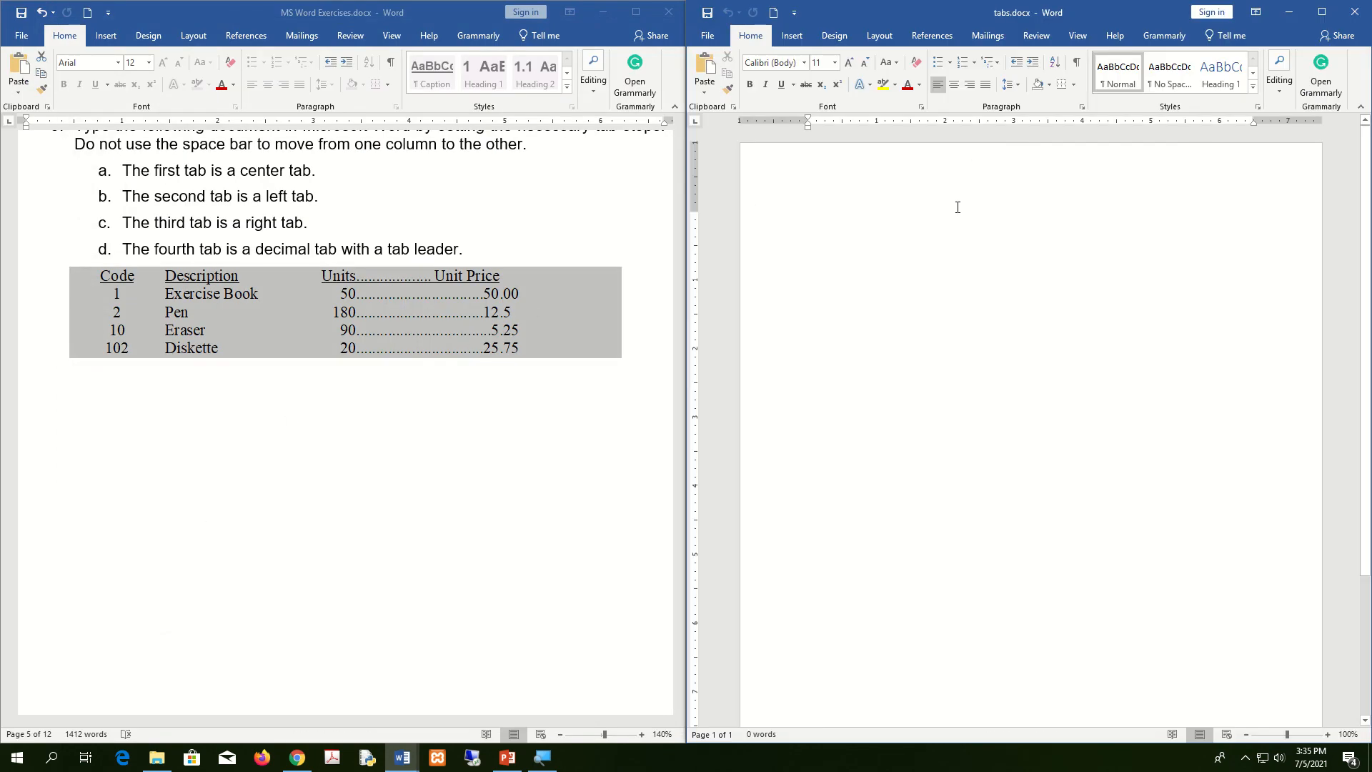
# Enter the label "Name" followed by a tab and a colon, and set a left tab stop at about 0.5 inch
pyautogui.write('Name')
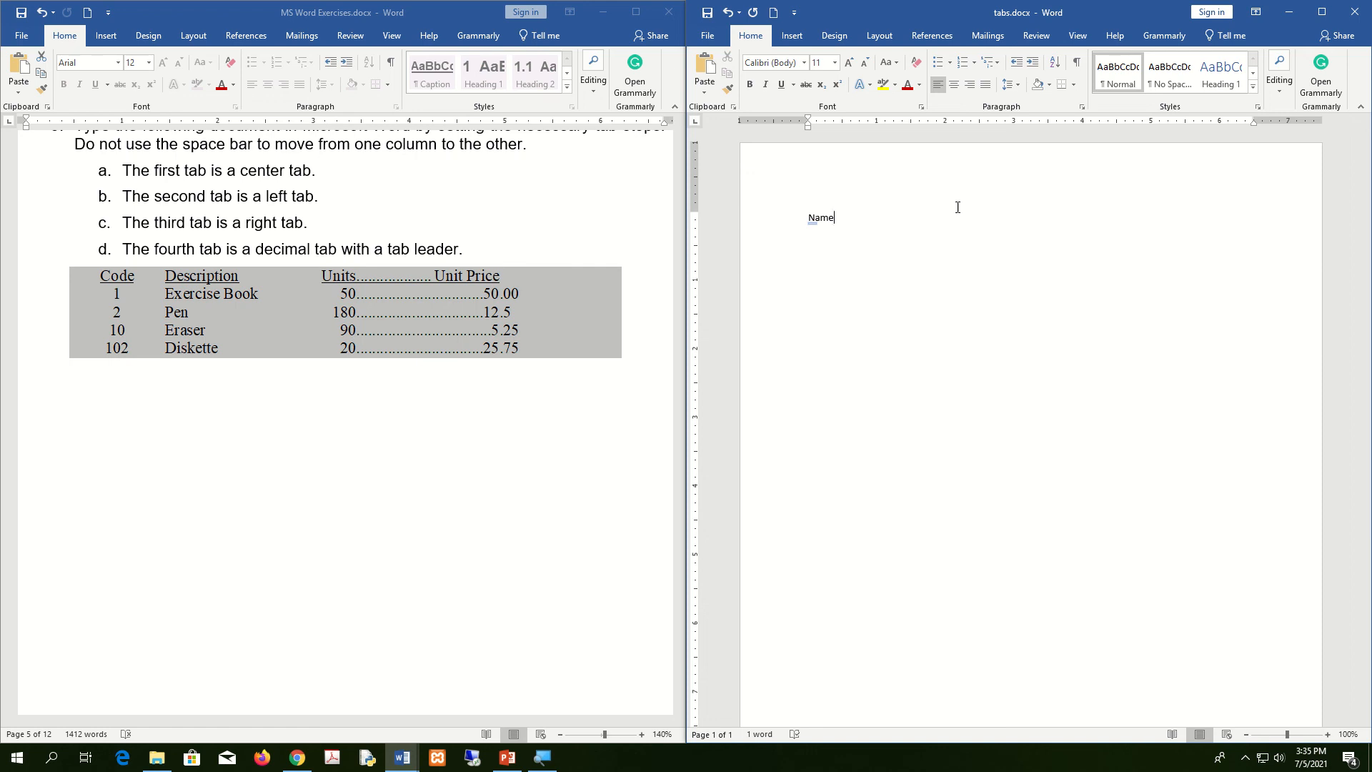
pyautogui.keyDown('ctrl'); pyautogui.scroll(7, 955, 209); pyautogui.keyUp('ctrl')
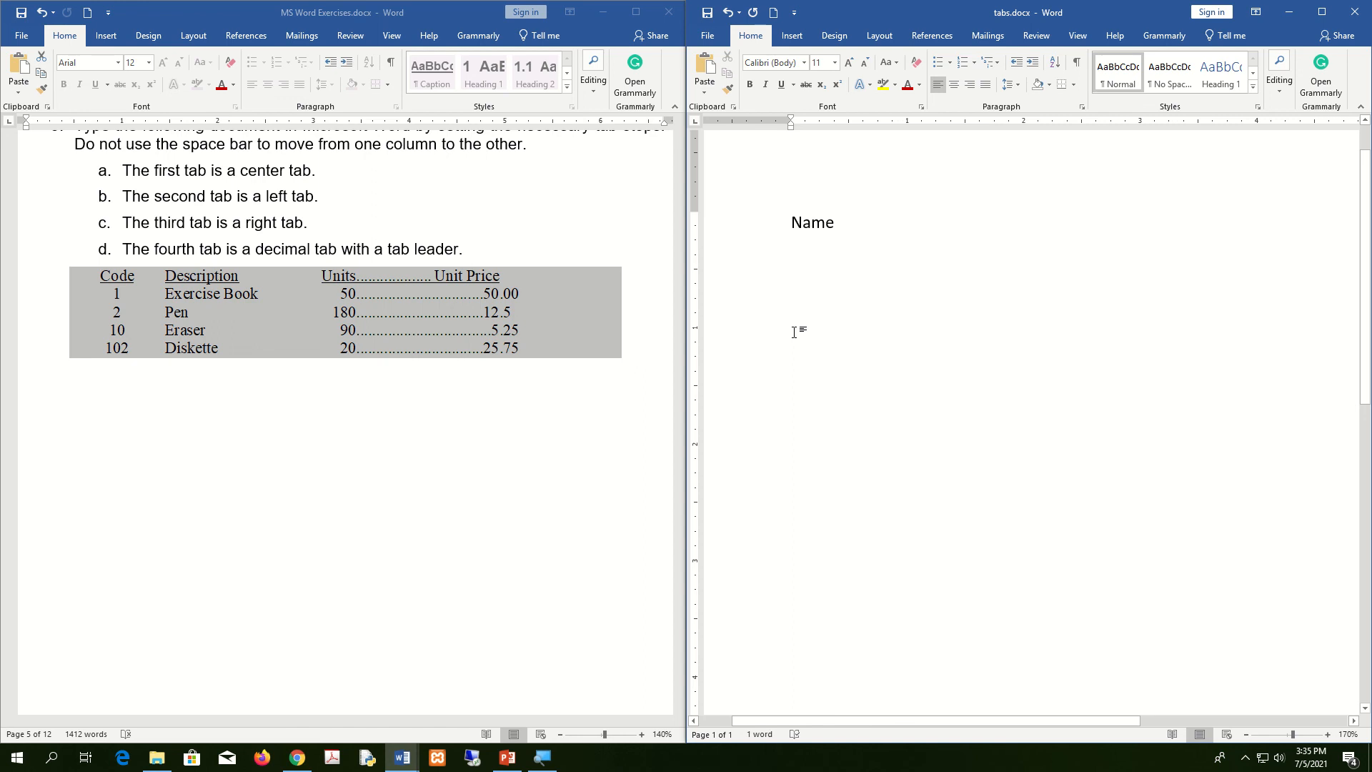
pyautogui.press('Tab')
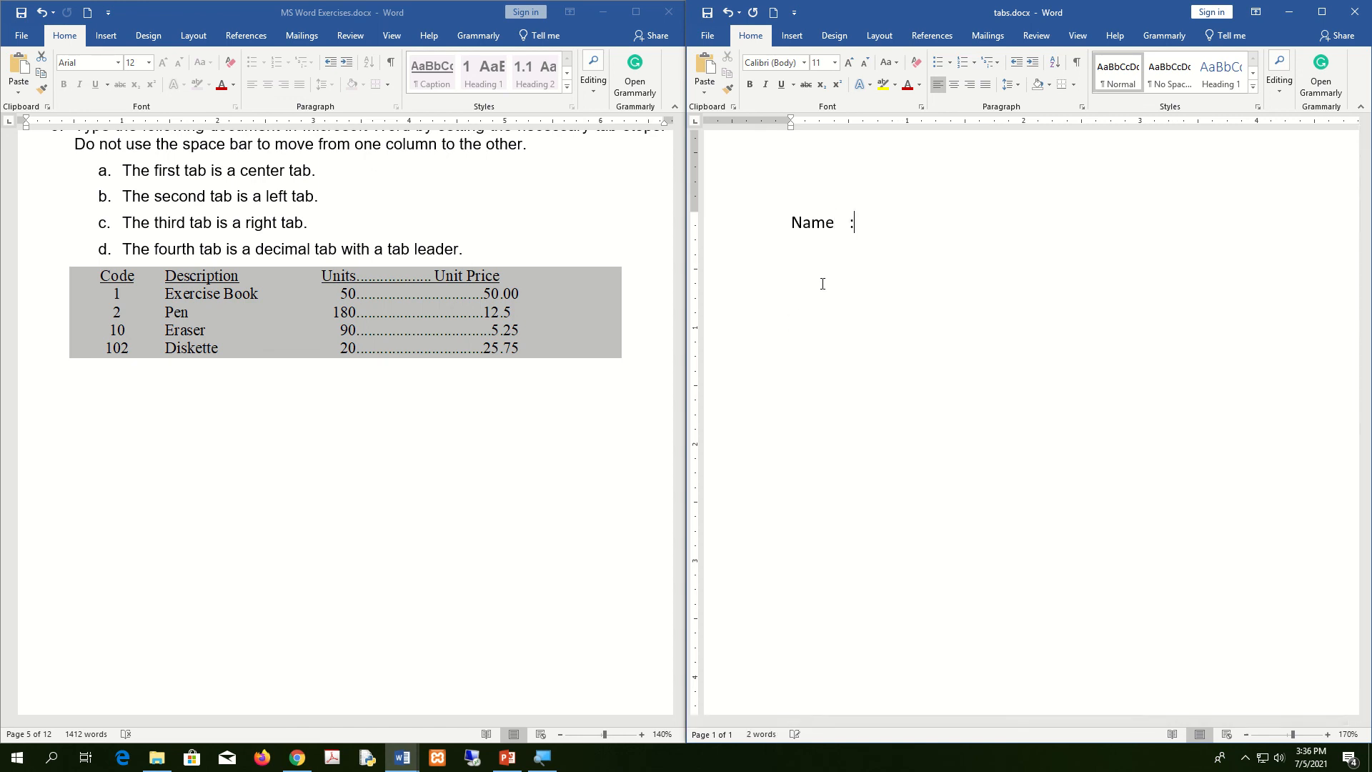
pyautogui.write(':')
pyautogui.click(849, 121)
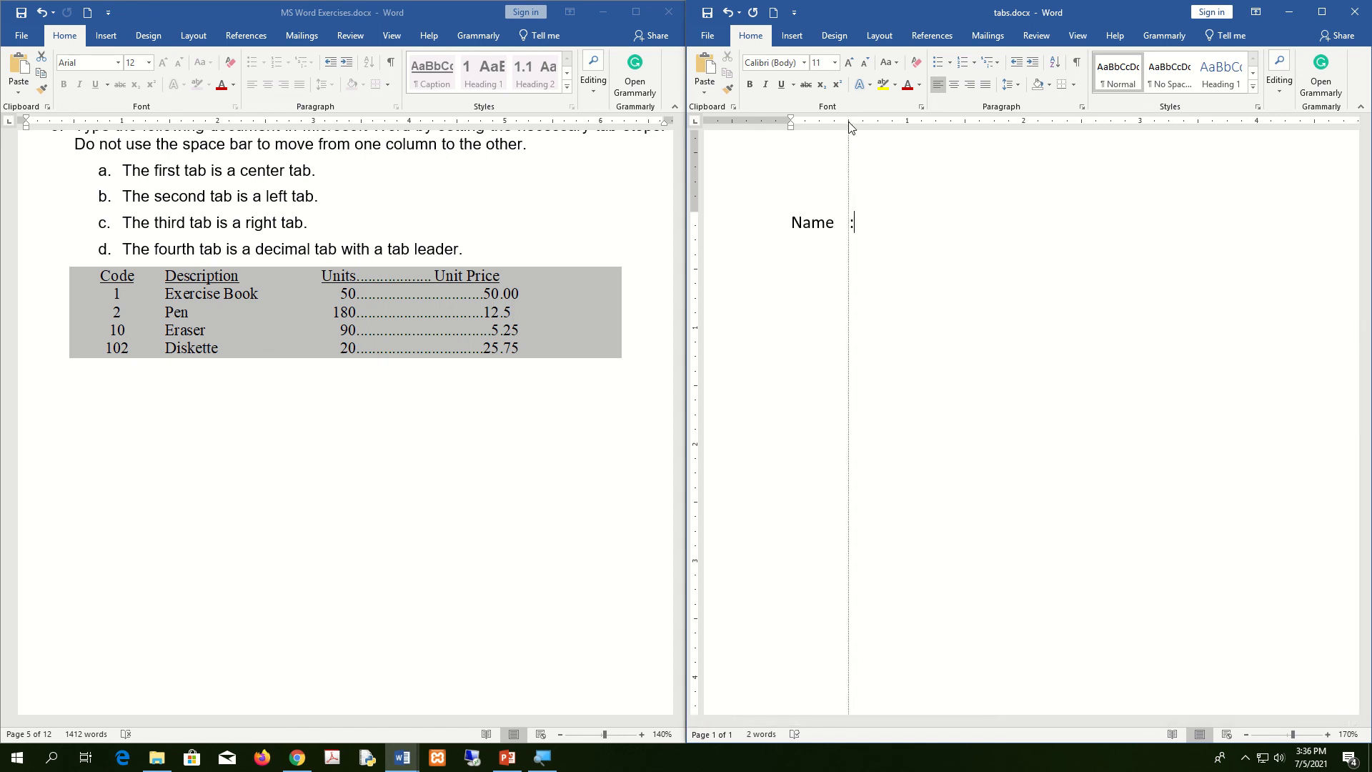
# Add a second line with the label "School attend" followed by a tab and a colon
pyautogui.press('Return')
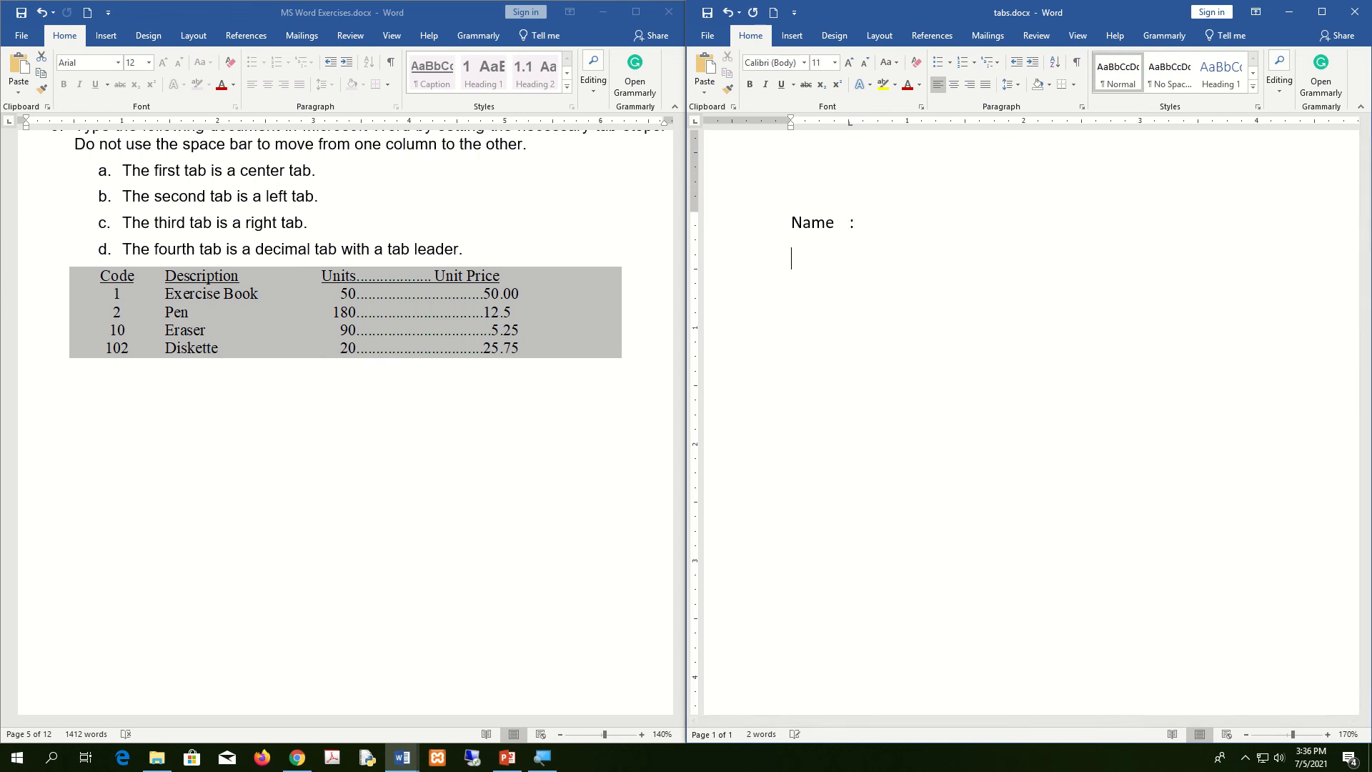
pyautogui.write('School attend')
pyautogui.press('Tab')
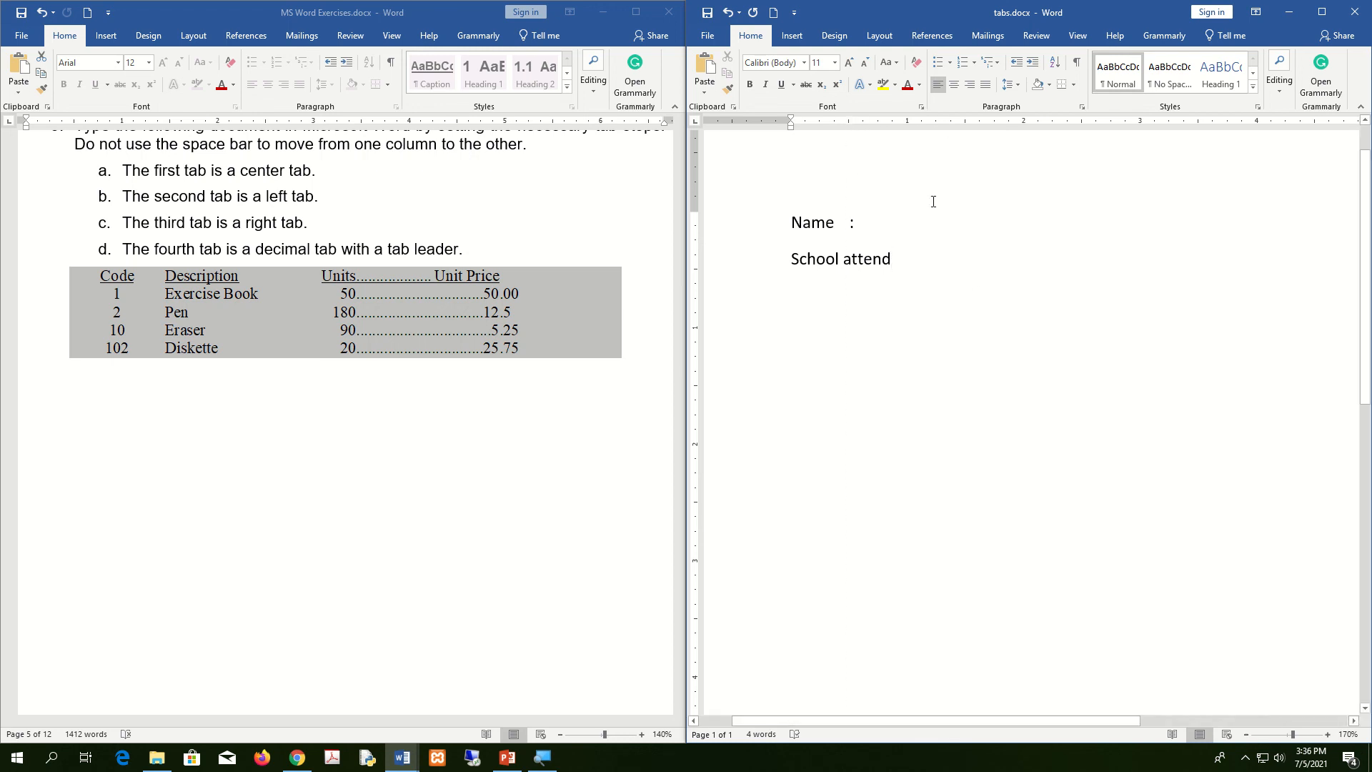
pyautogui.write(':')
# Replace the tab before the Name line's colon and try additional tabs to push the colon further across
pyautogui.click(850, 222)
pyautogui.press('BackSpace')
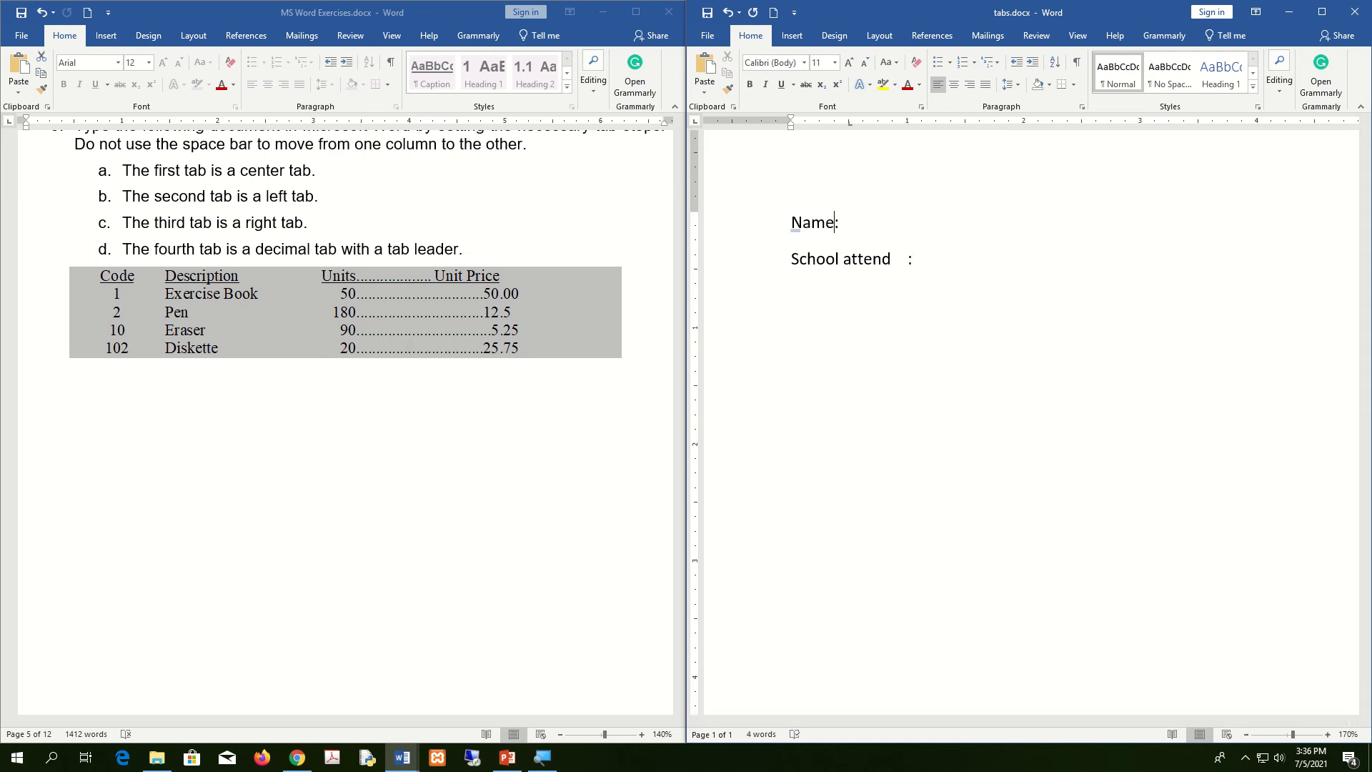
pyautogui.press('Tab')
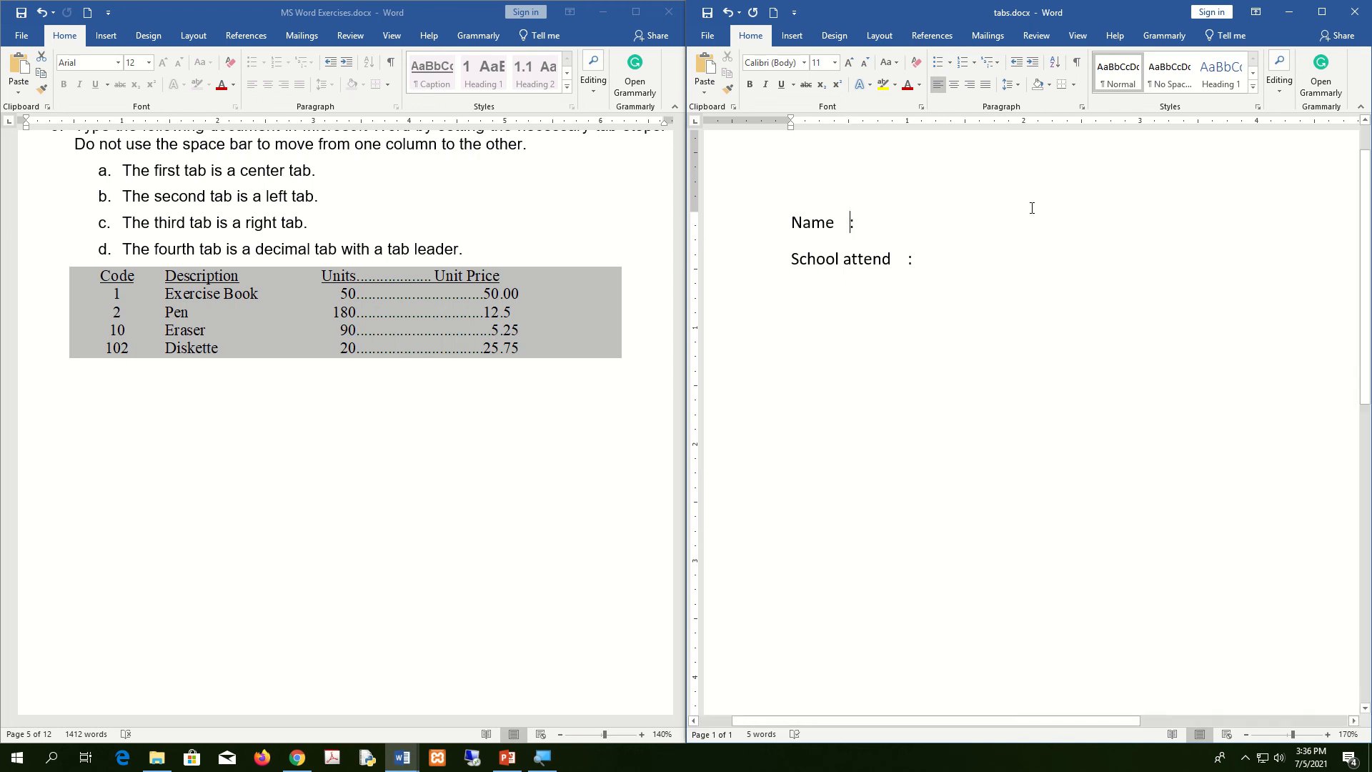
pyautogui.press('Tab')
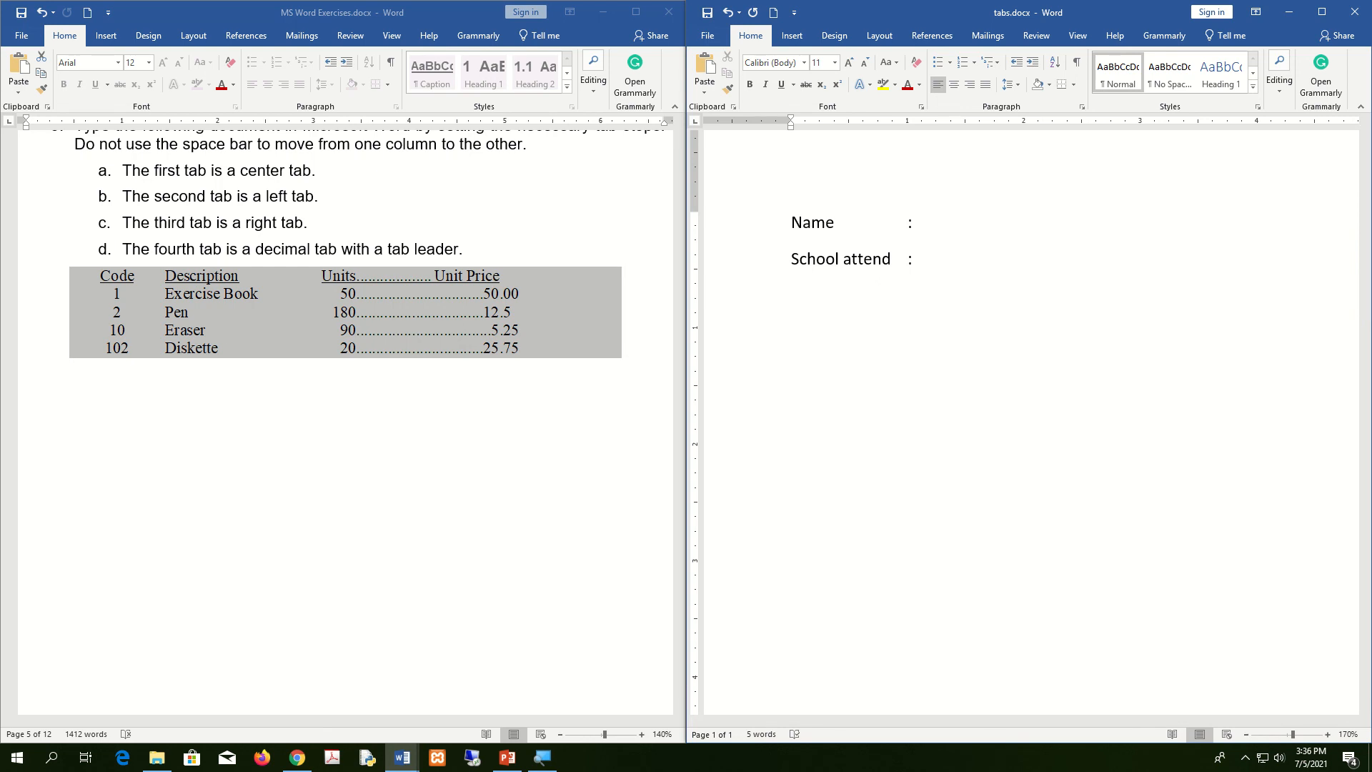
pyautogui.press('Tab')
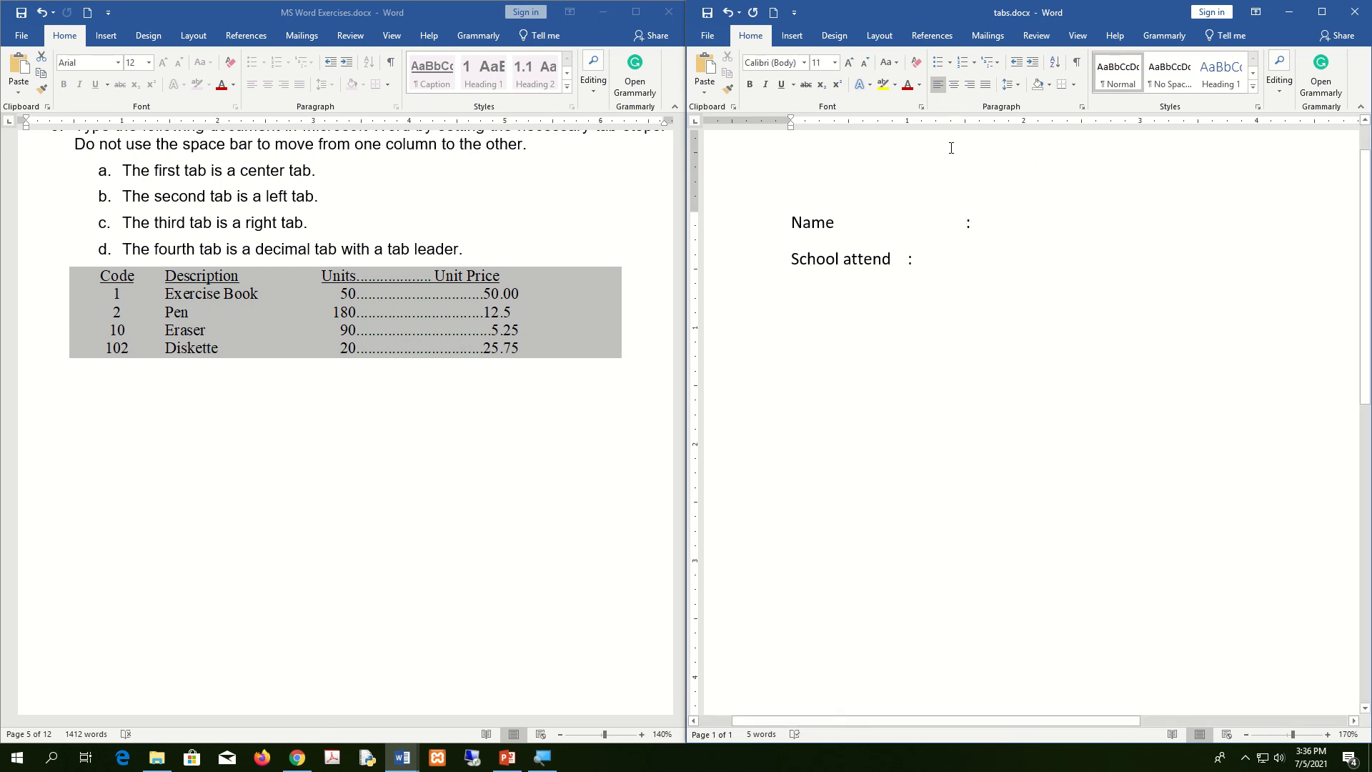
pyautogui.press('Tab')
# Try different numbers of tabs before the colons and realign the Name line's colon with the School attend colon
pyautogui.click(909, 258)
pyautogui.press('Tab')
pyautogui.write(':')
pyautogui.press('Left')
pyautogui.press('Left')
pyautogui.press('BackSpace')
pyautogui.click(968, 258)
pyautogui.press('BackSpace')
pyautogui.press('Tab')
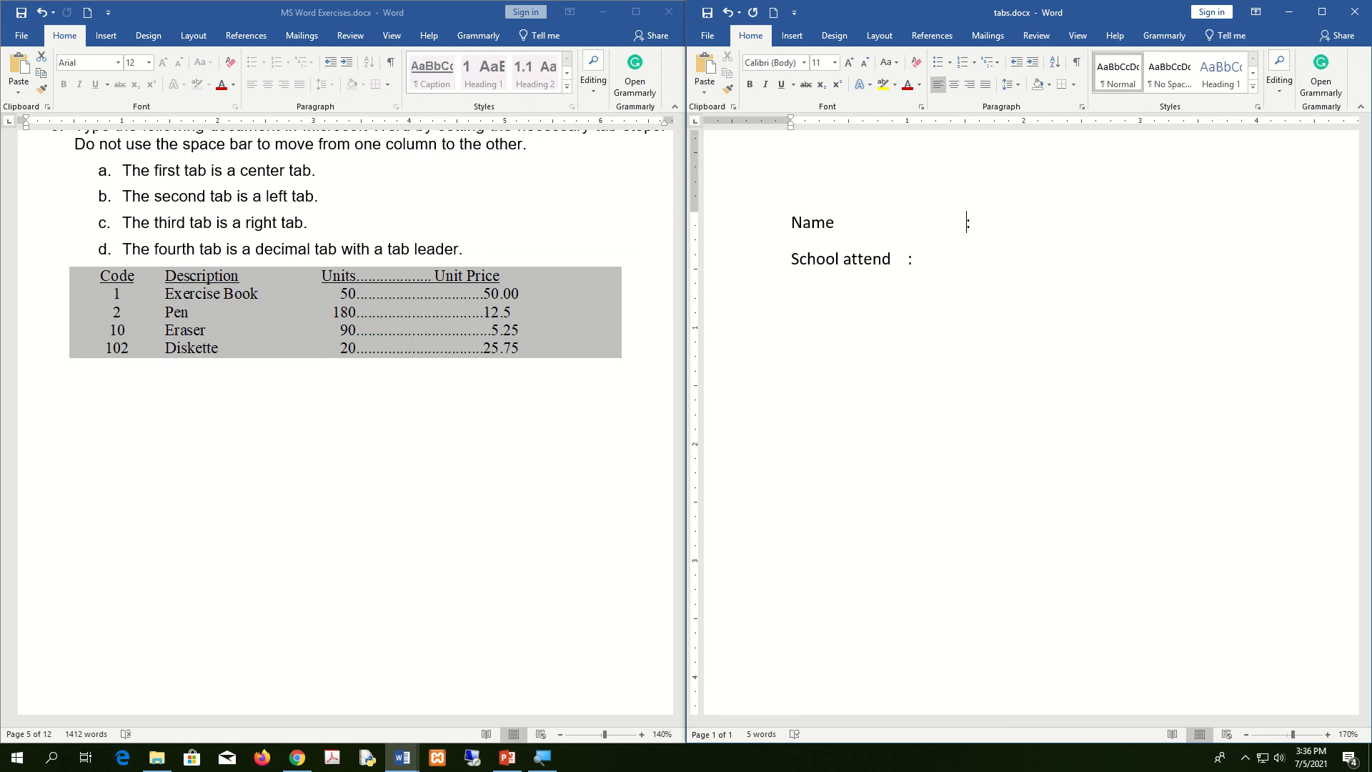
pyautogui.press('Tab')
pyautogui.press('BackSpace')
pyautogui.press('BackSpace')
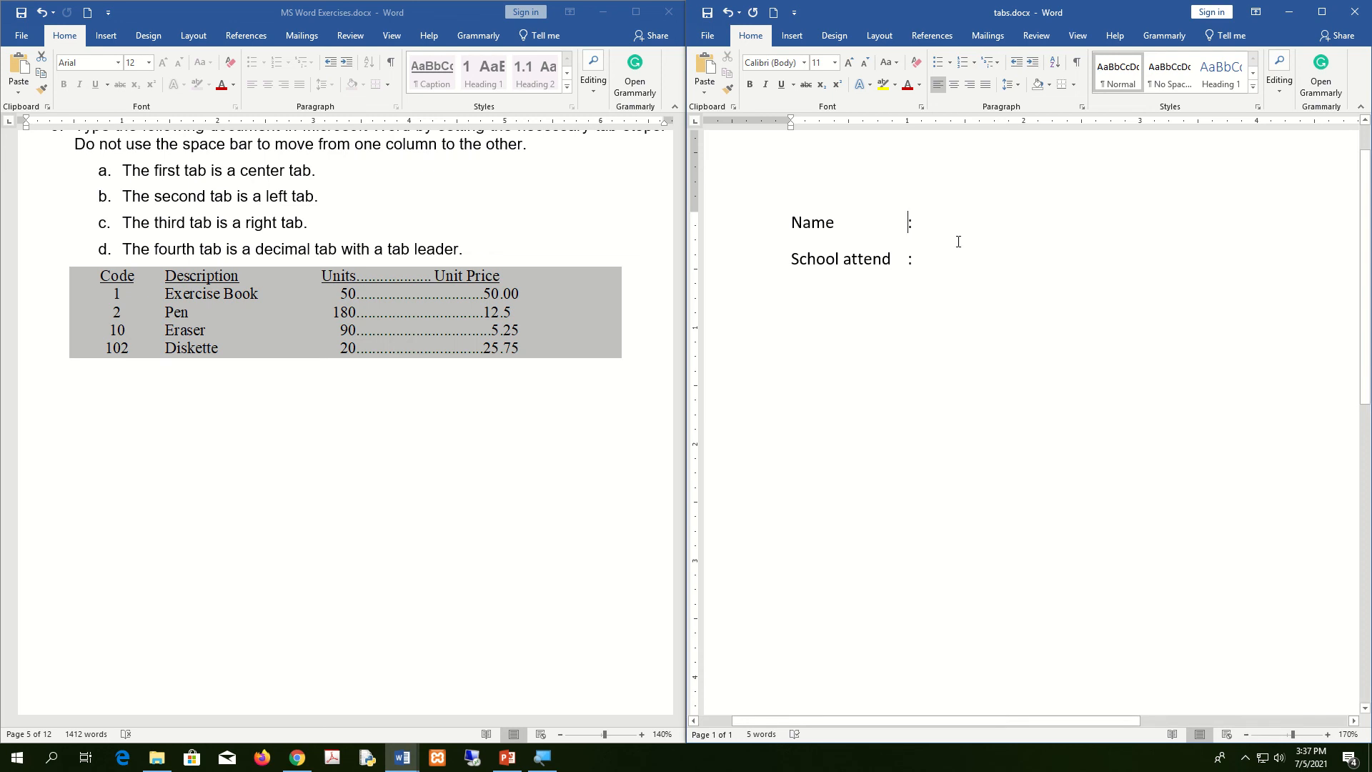
# Clear the spacing before the Name line's colon and reinsert two tabs so both colons line up
pyautogui.press('BackSpace')
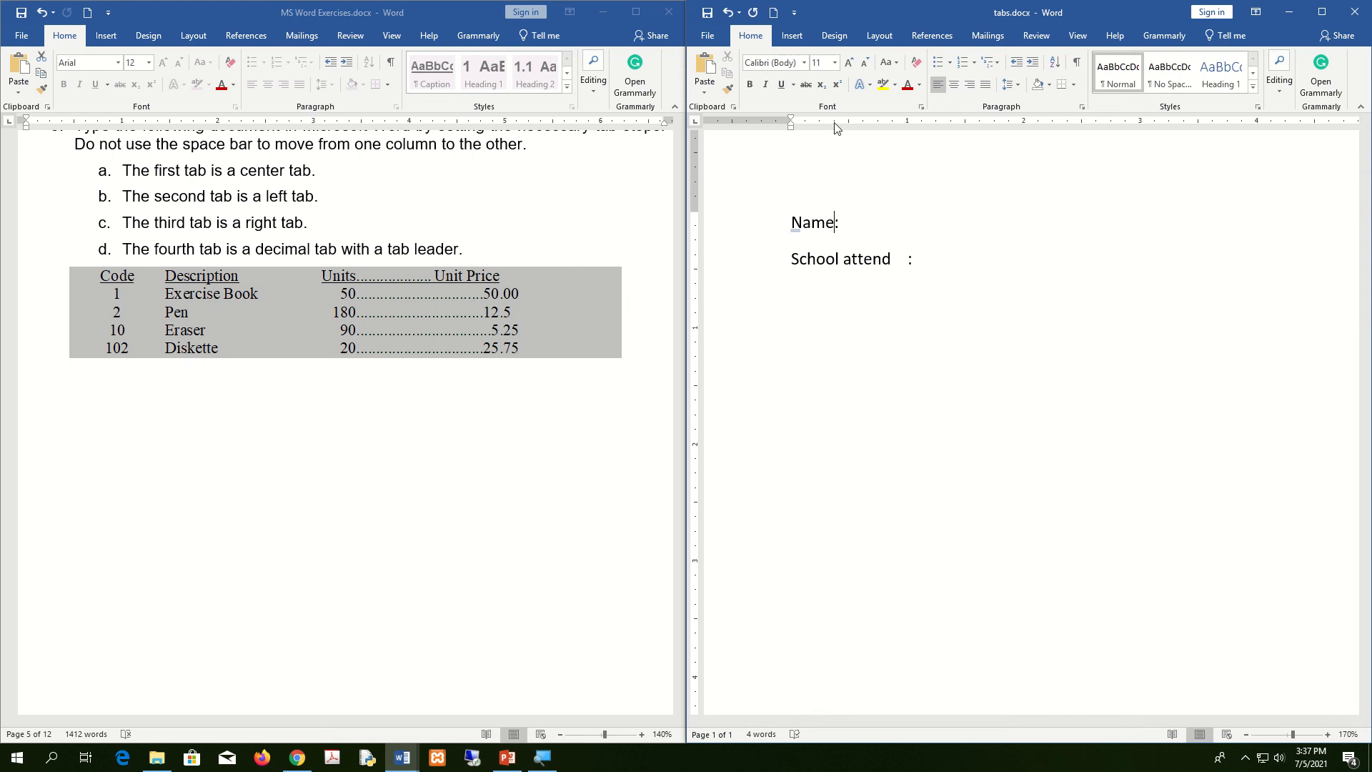
pyautogui.press('Tab')
pyautogui.press('Tab')
pyautogui.press('BackSpace')
pyautogui.press('Tab')
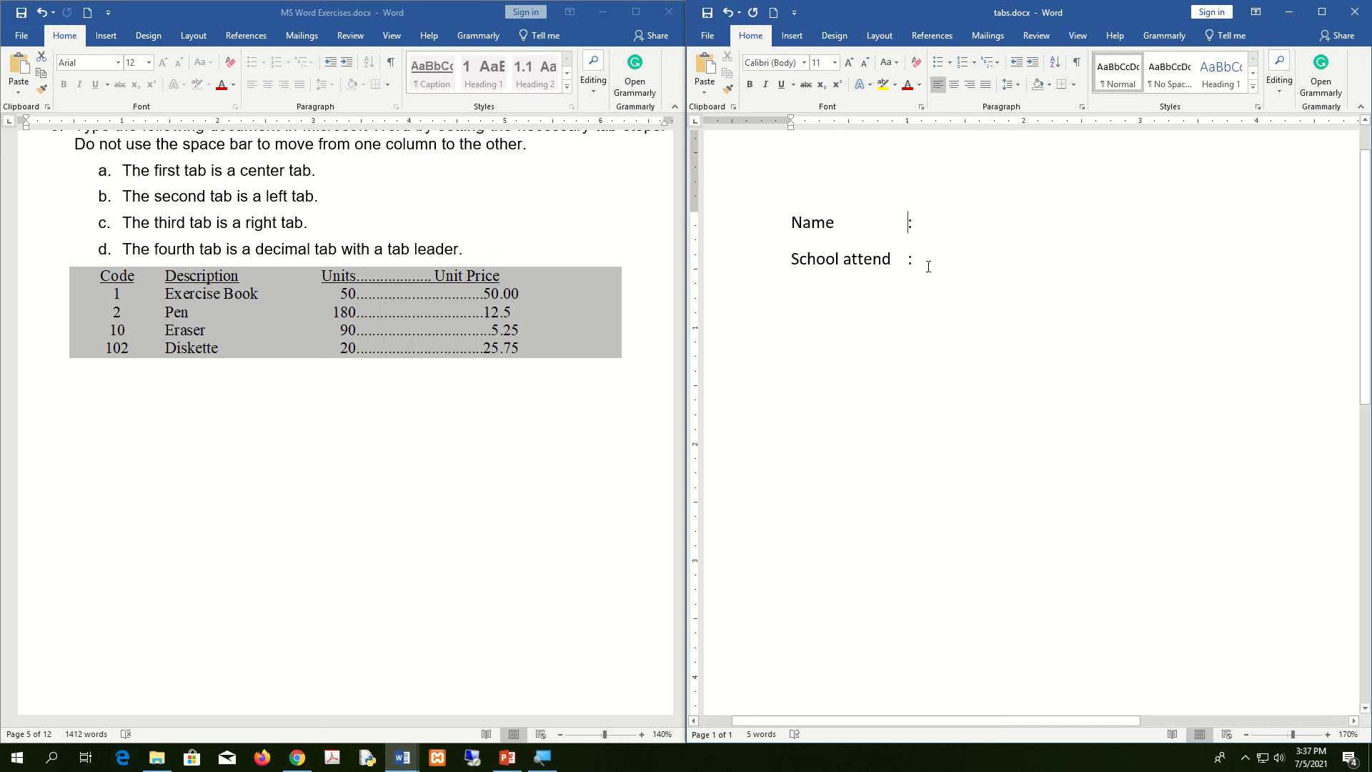
# Delete the sample Name and School attend lines from tabs.docx
pyautogui.moveTo(928, 266); pyautogui.dragTo(745, 218)
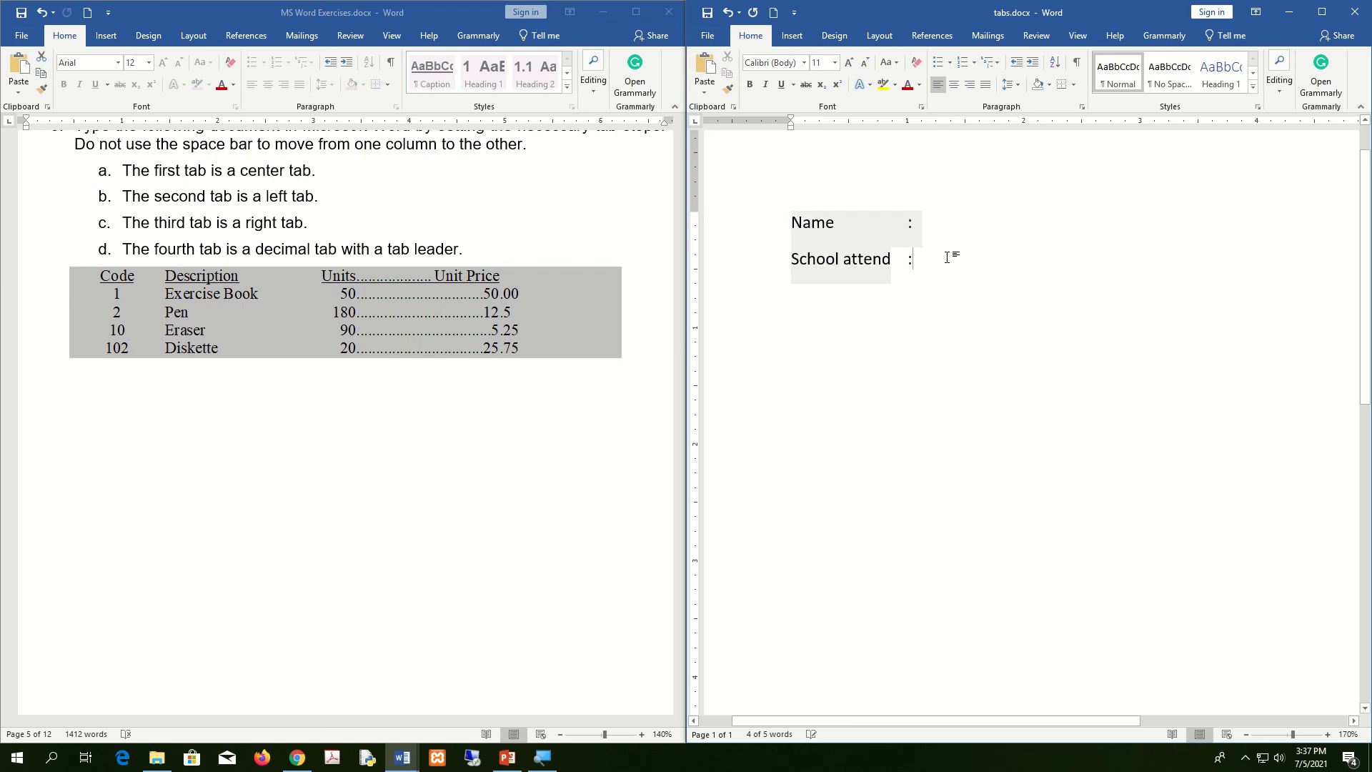
pyautogui.moveTo(947, 257); pyautogui.dragTo(778, 230)
pyautogui.press('Delete')
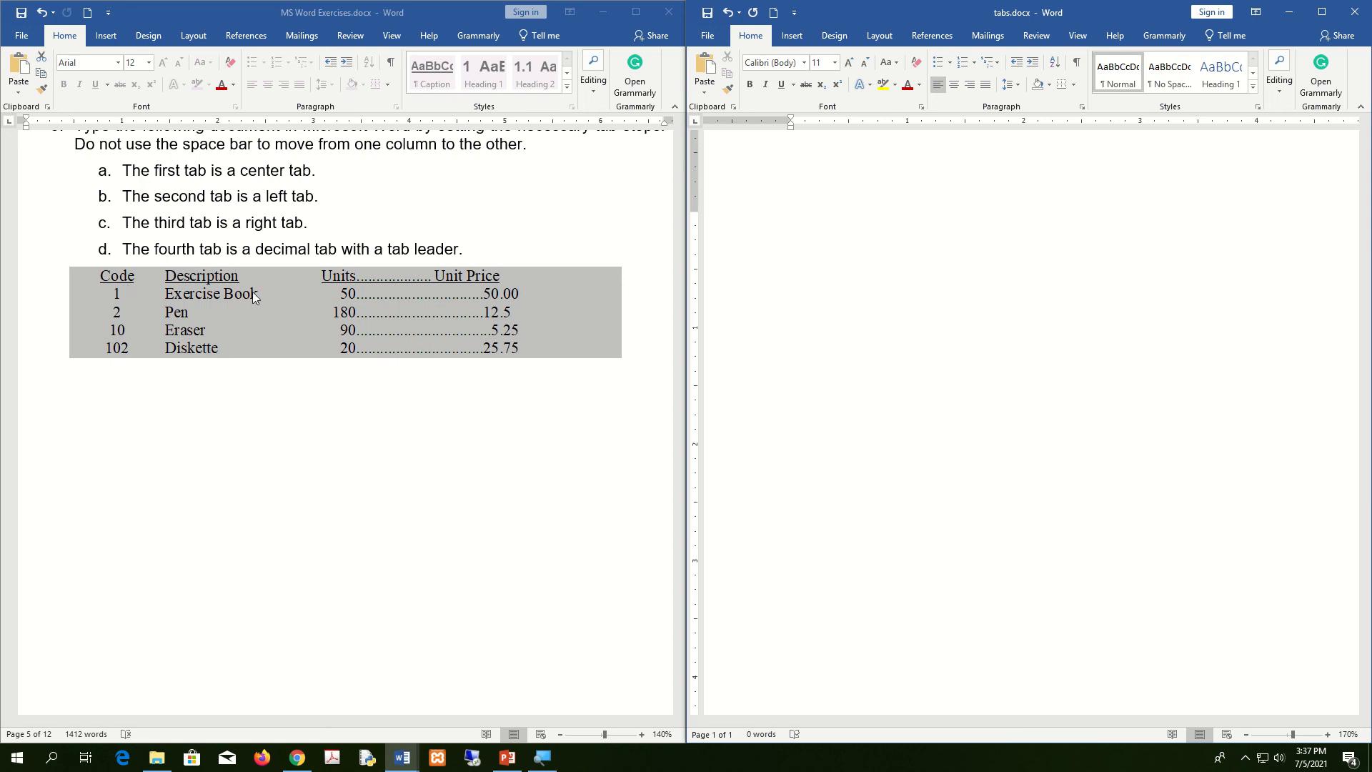
# Examine the Paragraph settings of the empty tabs.docx and close them without changes
pyautogui.click(1082, 106)
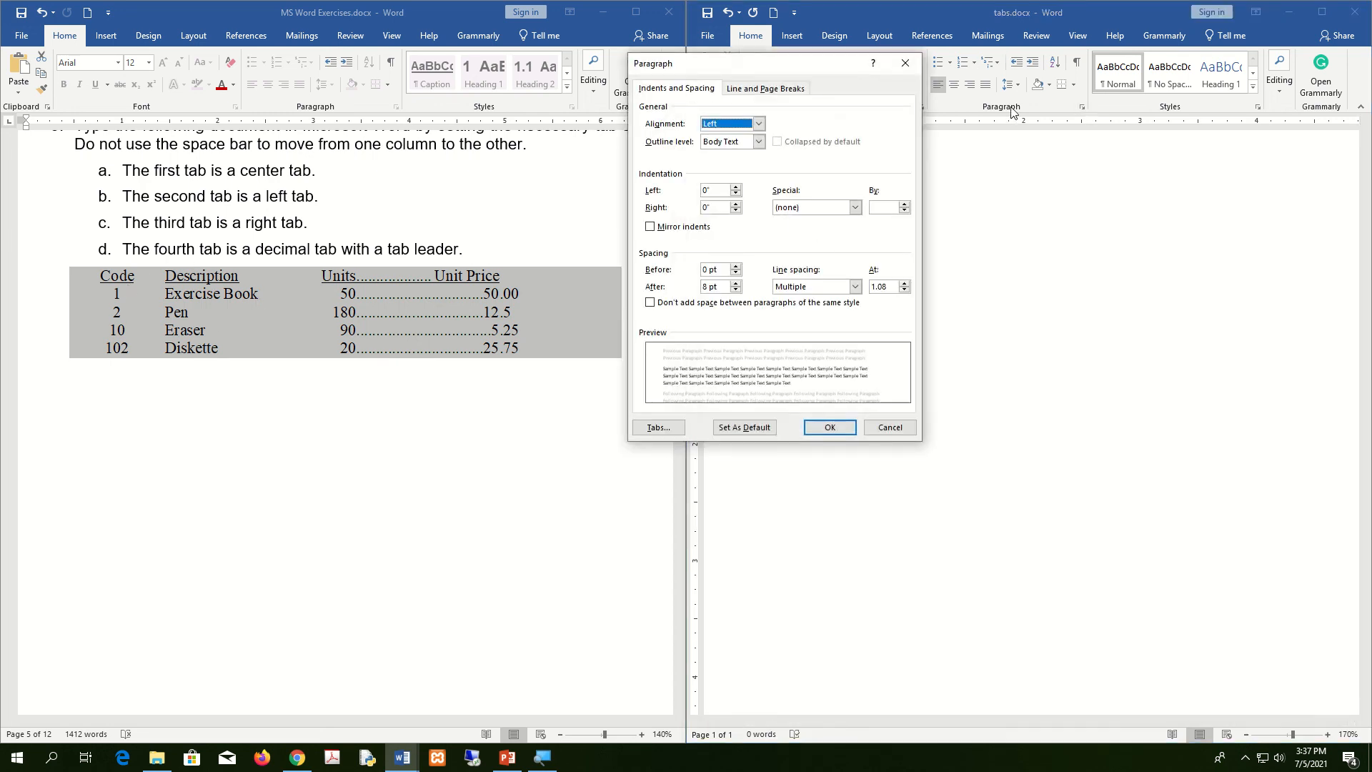
pyautogui.click(906, 63)
pyautogui.click(1082, 106)
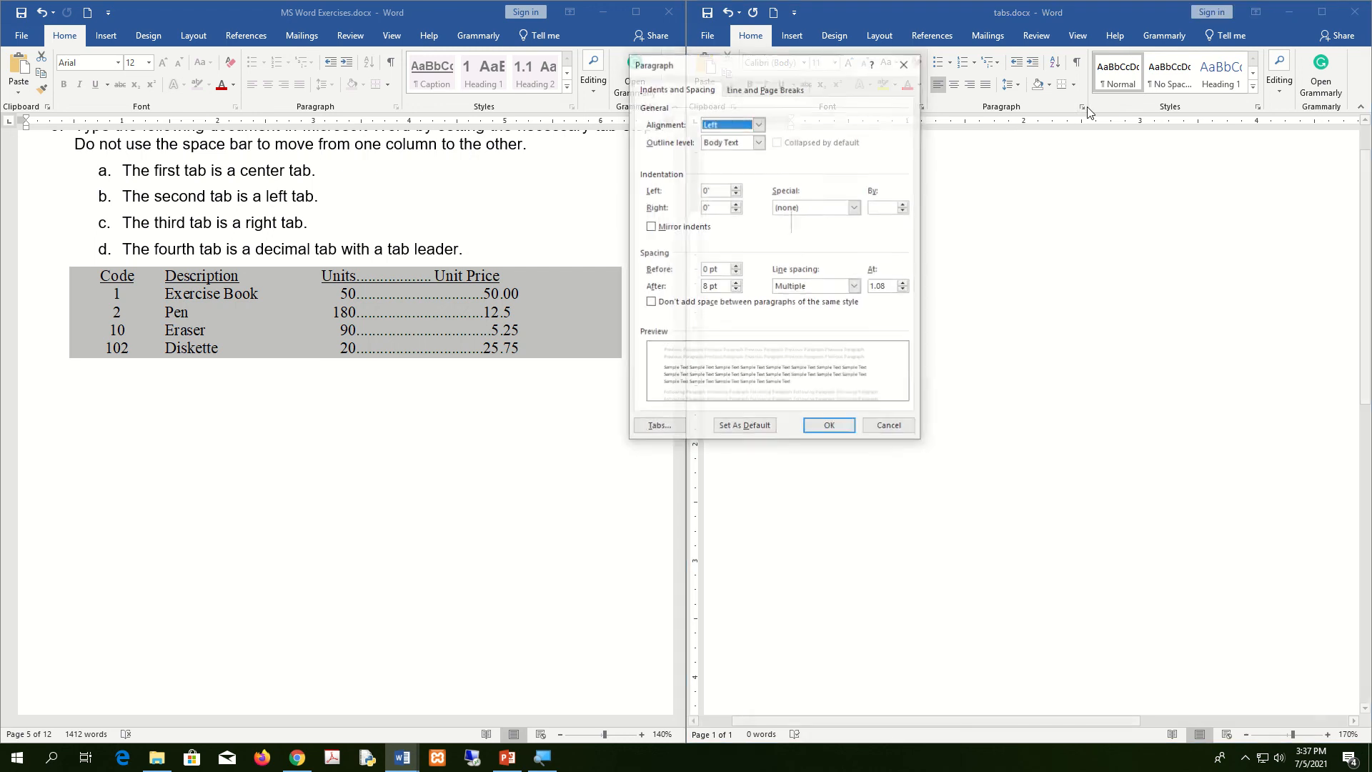
pyautogui.moveTo(798, 69); pyautogui.dragTo(897, 84)
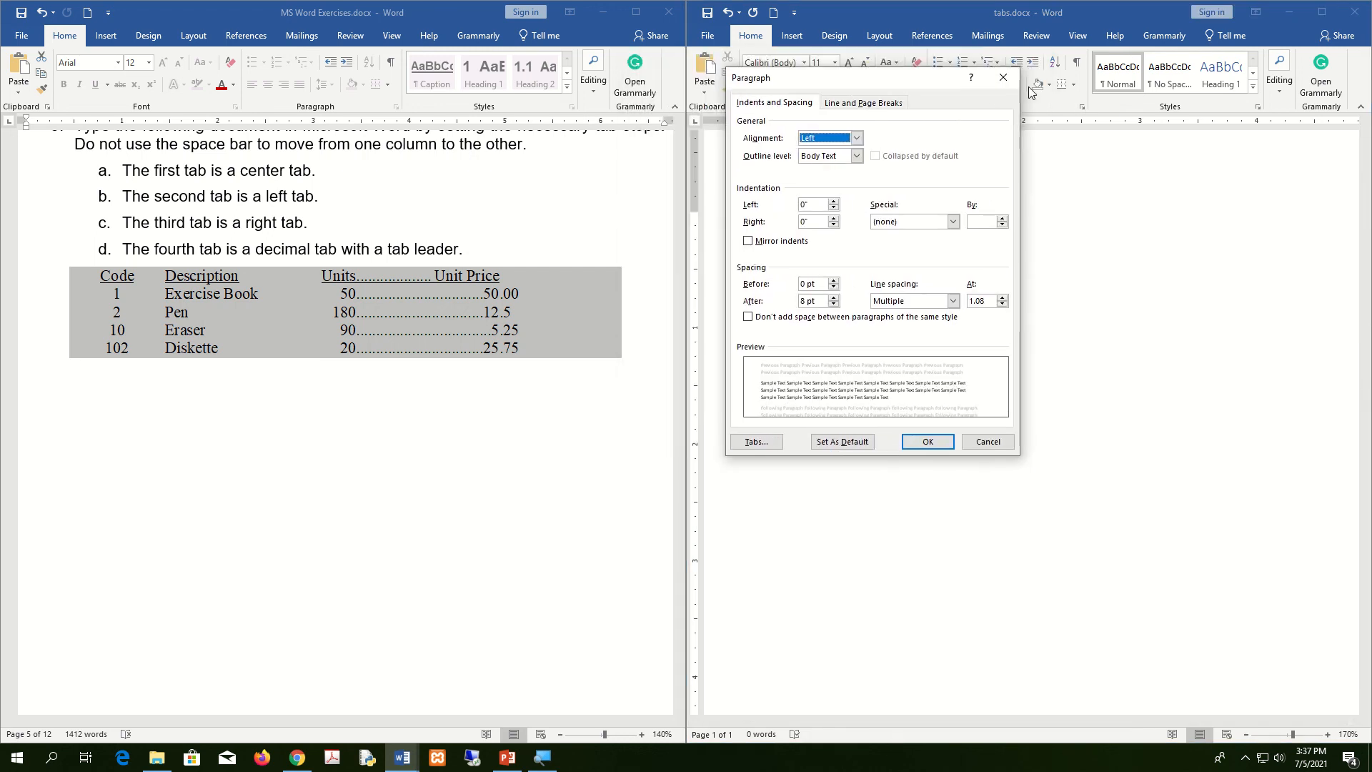
pyautogui.click(1004, 78)
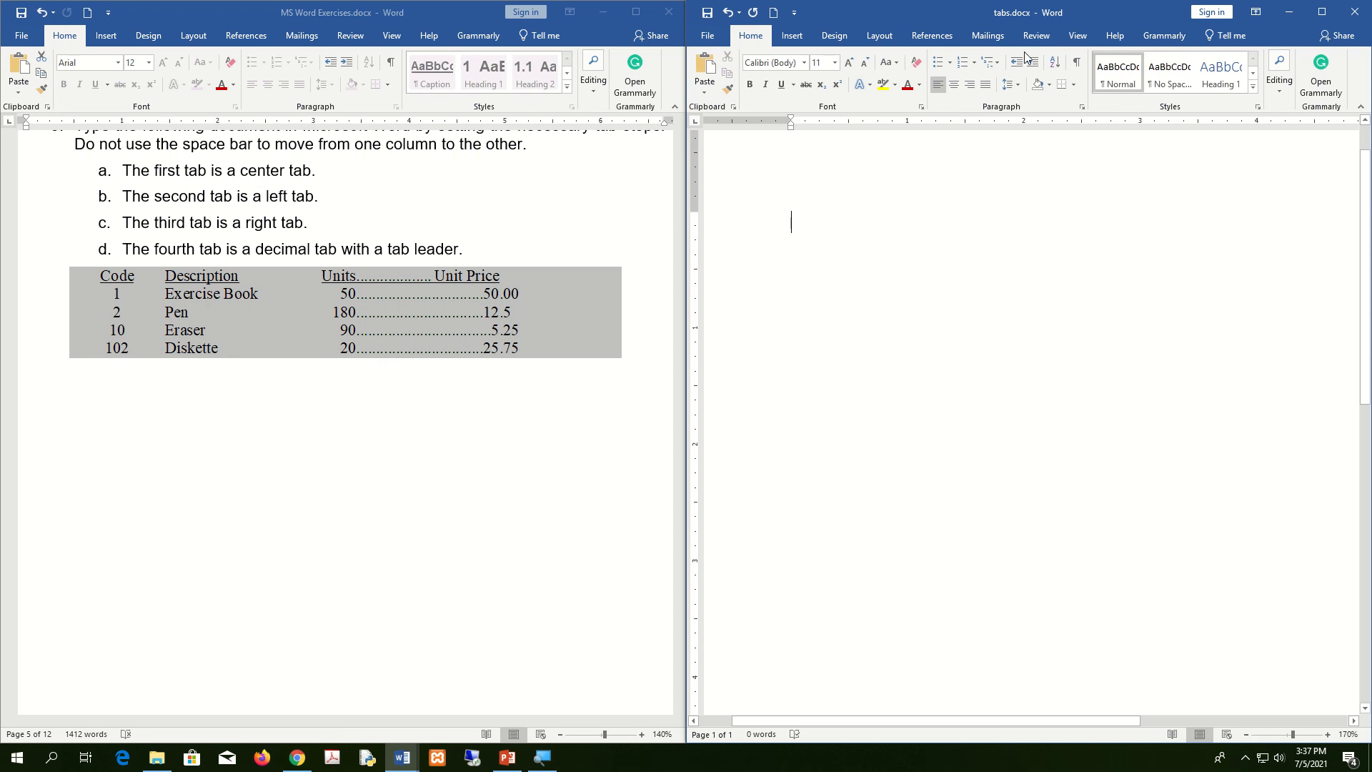
# Set a center-aligned tab stop at 1" without a leader in the blank tabs.docx document
pyautogui.click(1083, 108)
pyautogui.moveTo(860, 85); pyautogui.dragTo(958, 74)
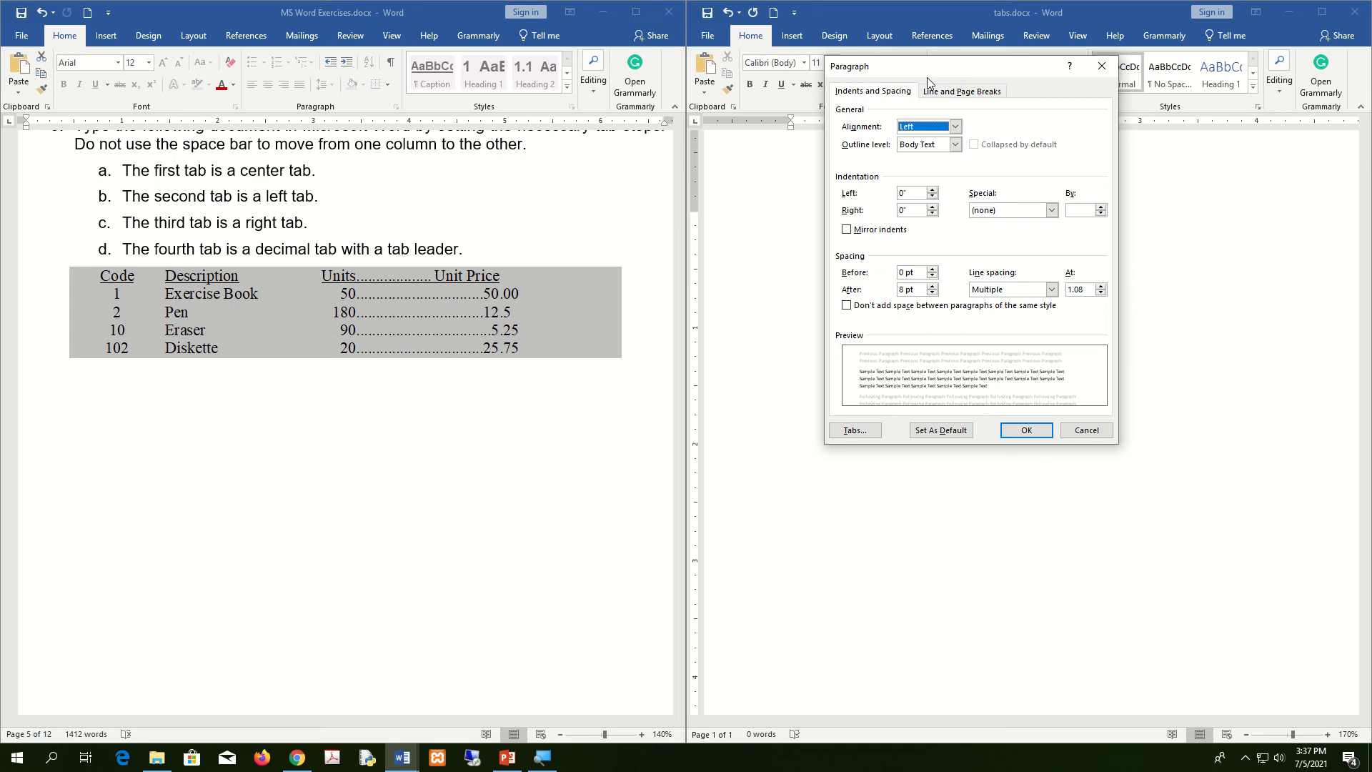
pyautogui.click(867, 433)
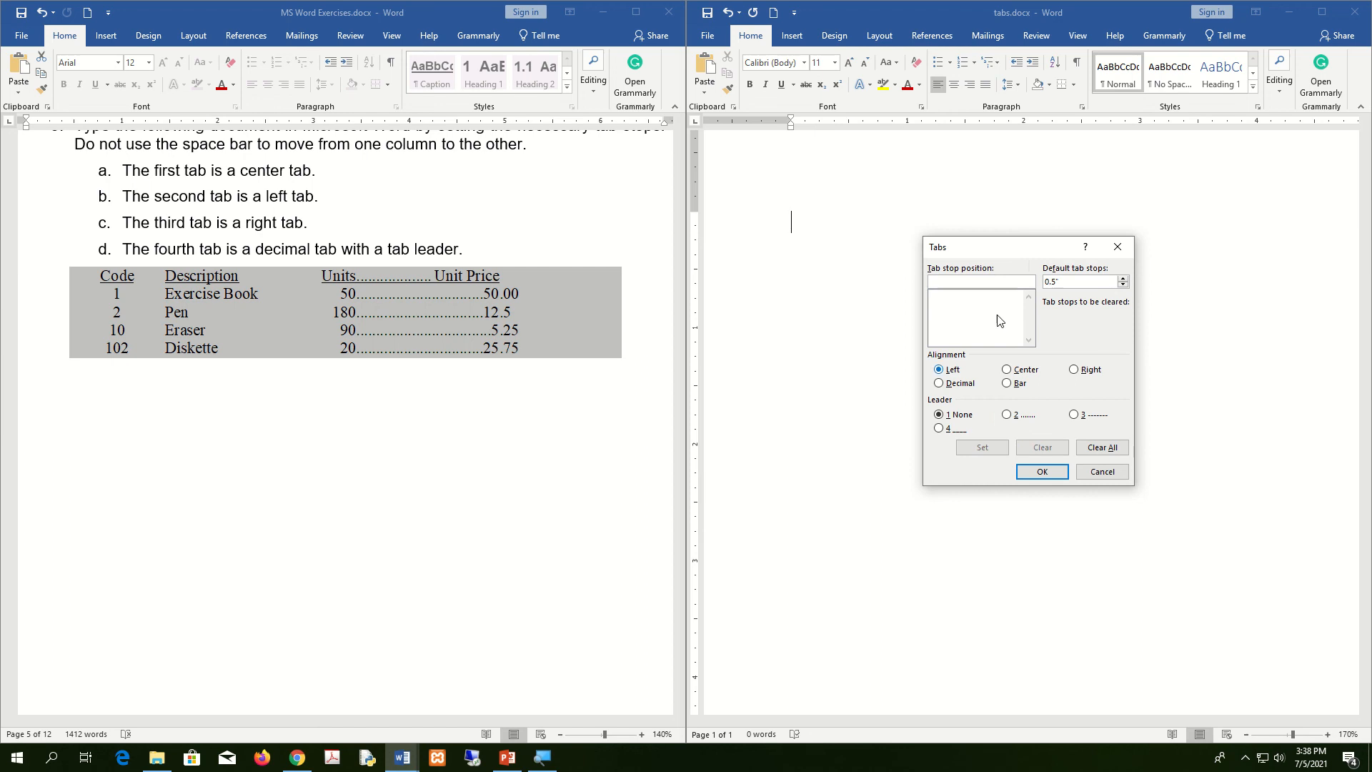
pyautogui.moveTo(1027, 245); pyautogui.dragTo(878, 179)
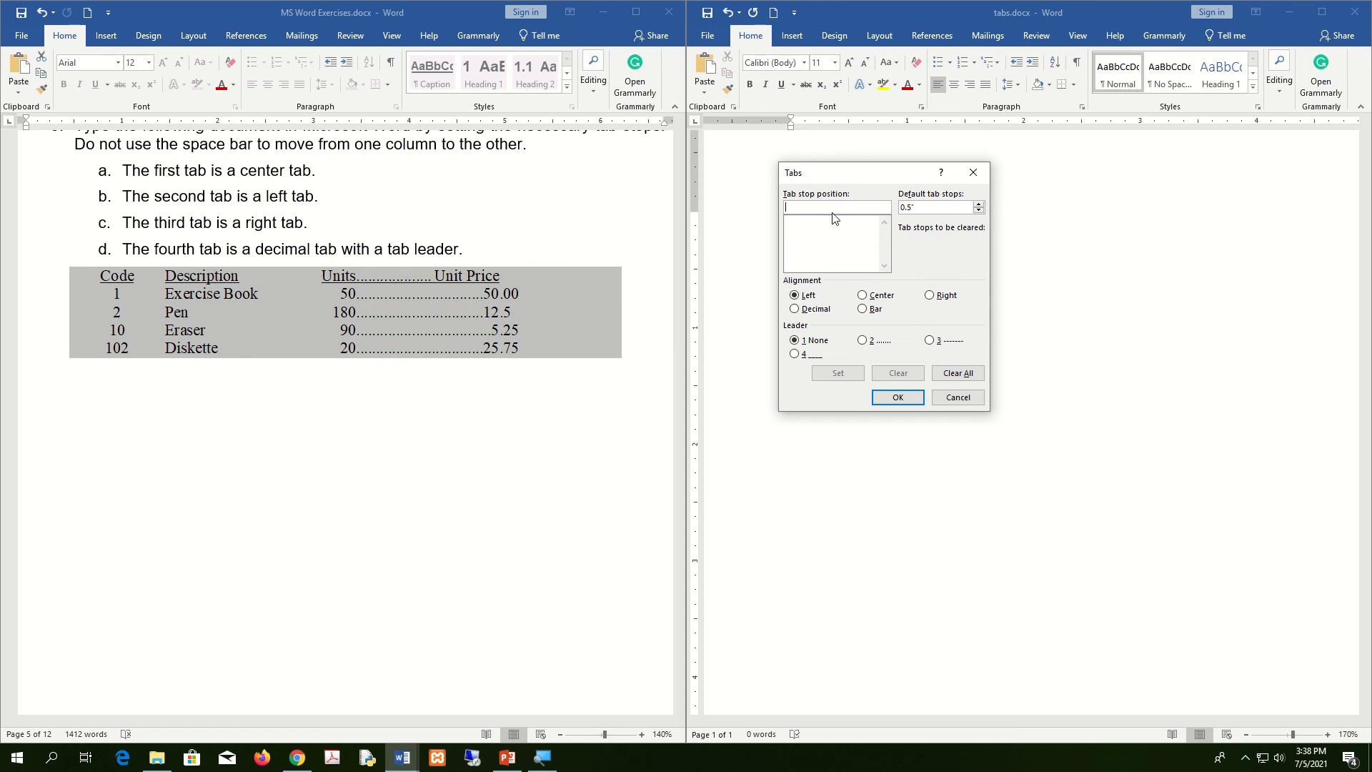
pyautogui.write('1')
pyautogui.click(881, 297)
pyautogui.click(848, 374)
# Add a left-aligned tab stop at 1.5" and a right-aligned tab stop at 3.5", both without a leader
pyautogui.click(817, 207)
pyautogui.write('.5')
pyautogui.click(804, 297)
pyautogui.click(849, 375)
pyautogui.write('3.5')
pyautogui.click(941, 299)
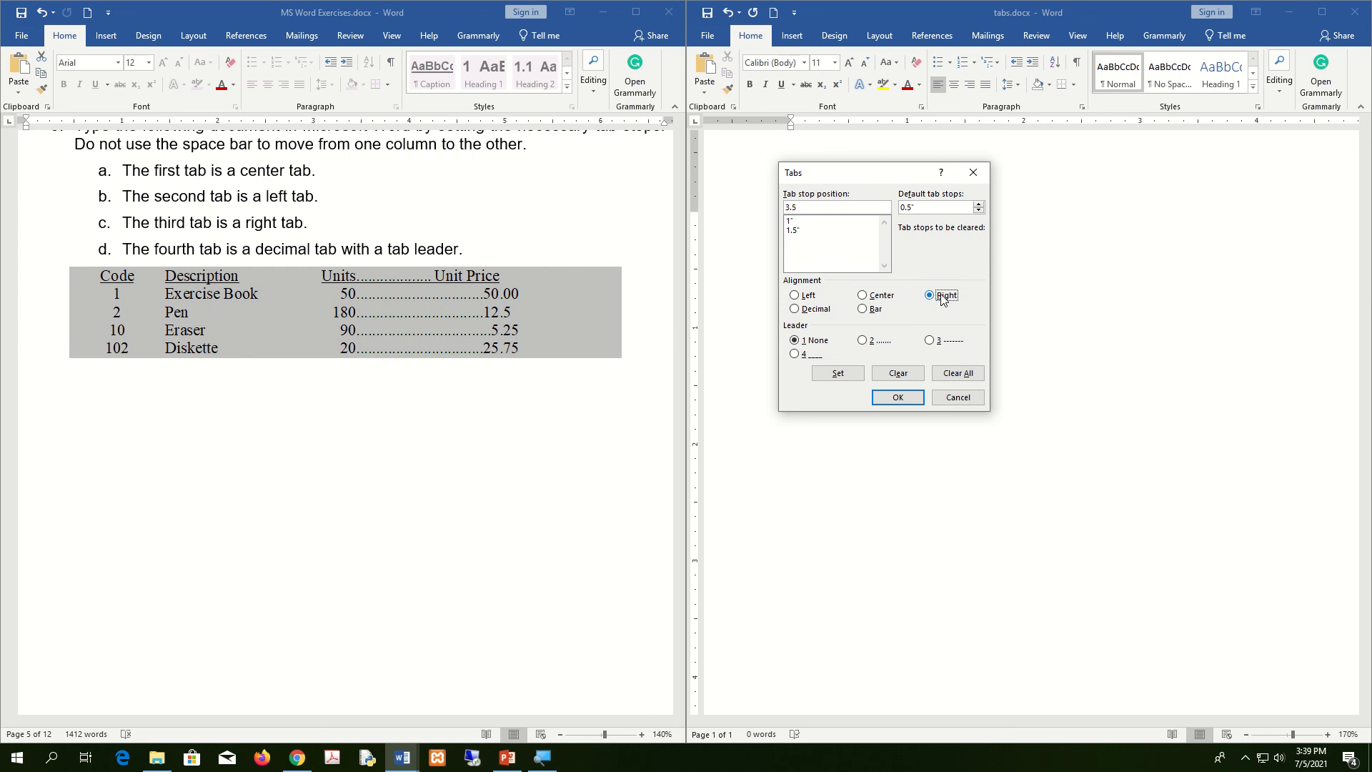
pyautogui.click(841, 375)
# Add a right-aligned tab stop at 5" with dotted leader 2 and apply the tab settings
pyautogui.write('5')
pyautogui.click(873, 342)
pyautogui.click(906, 399)
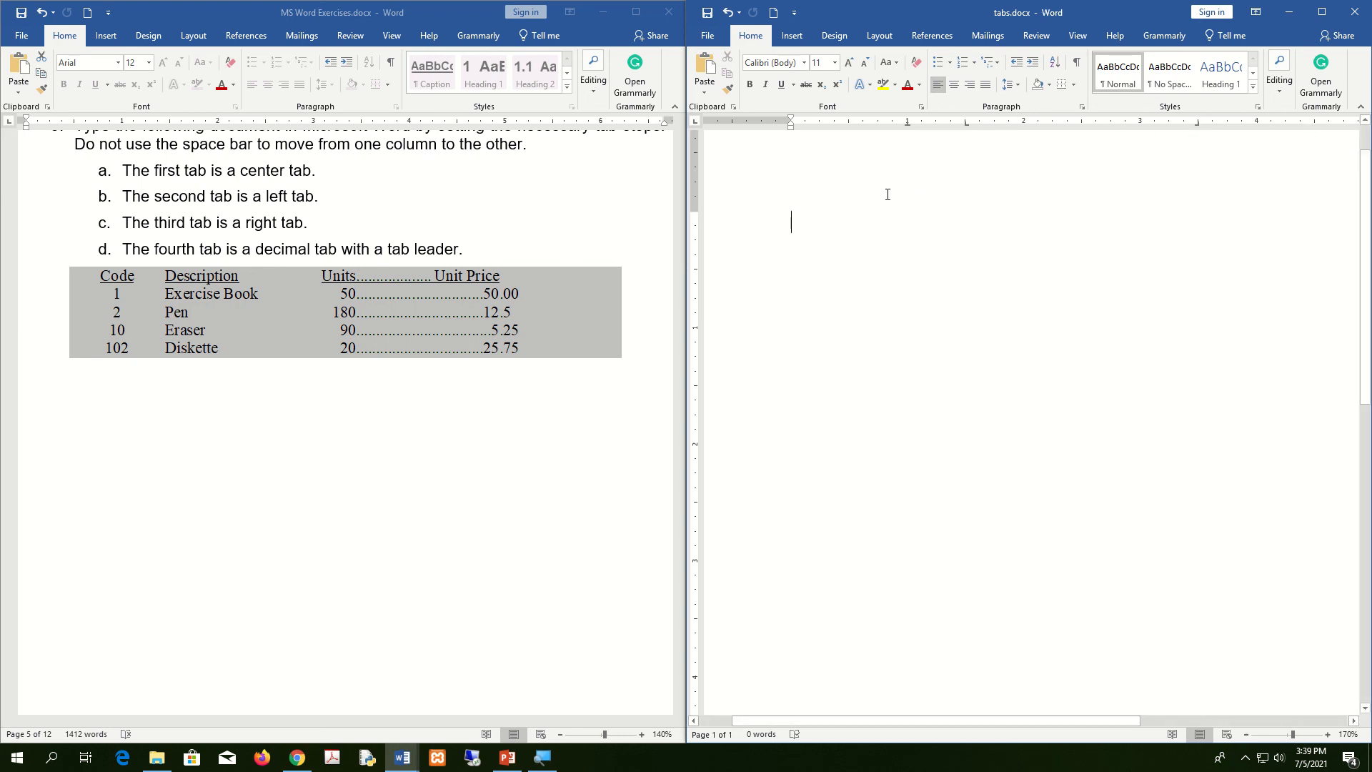
# Enter the headings Code at the 1" tab stop and Description at the 1.5" tab stop
pyautogui.press('Tab')
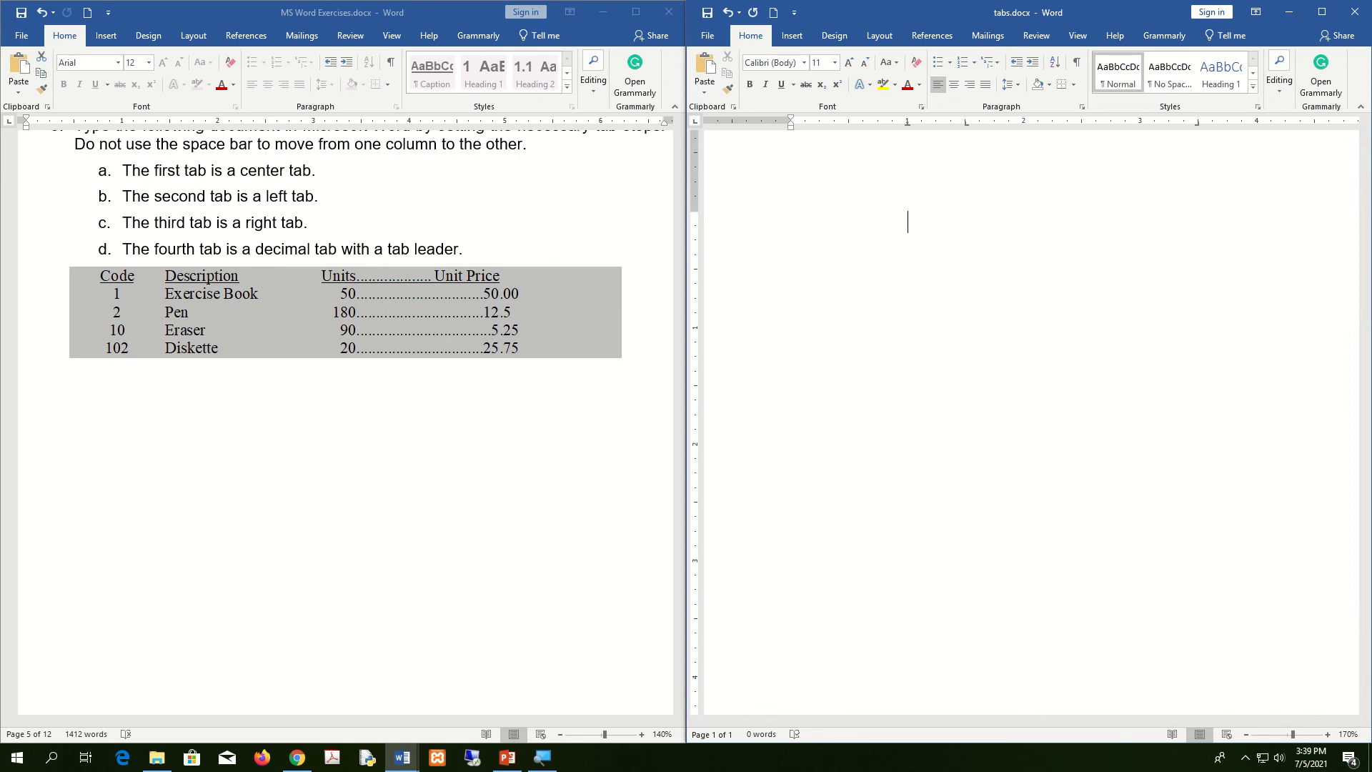
pyautogui.write('code')
pyautogui.press('Tab')
pyautogui.press('BackSpace')
pyautogui.press('Tab')
pyautogui.write('Description')
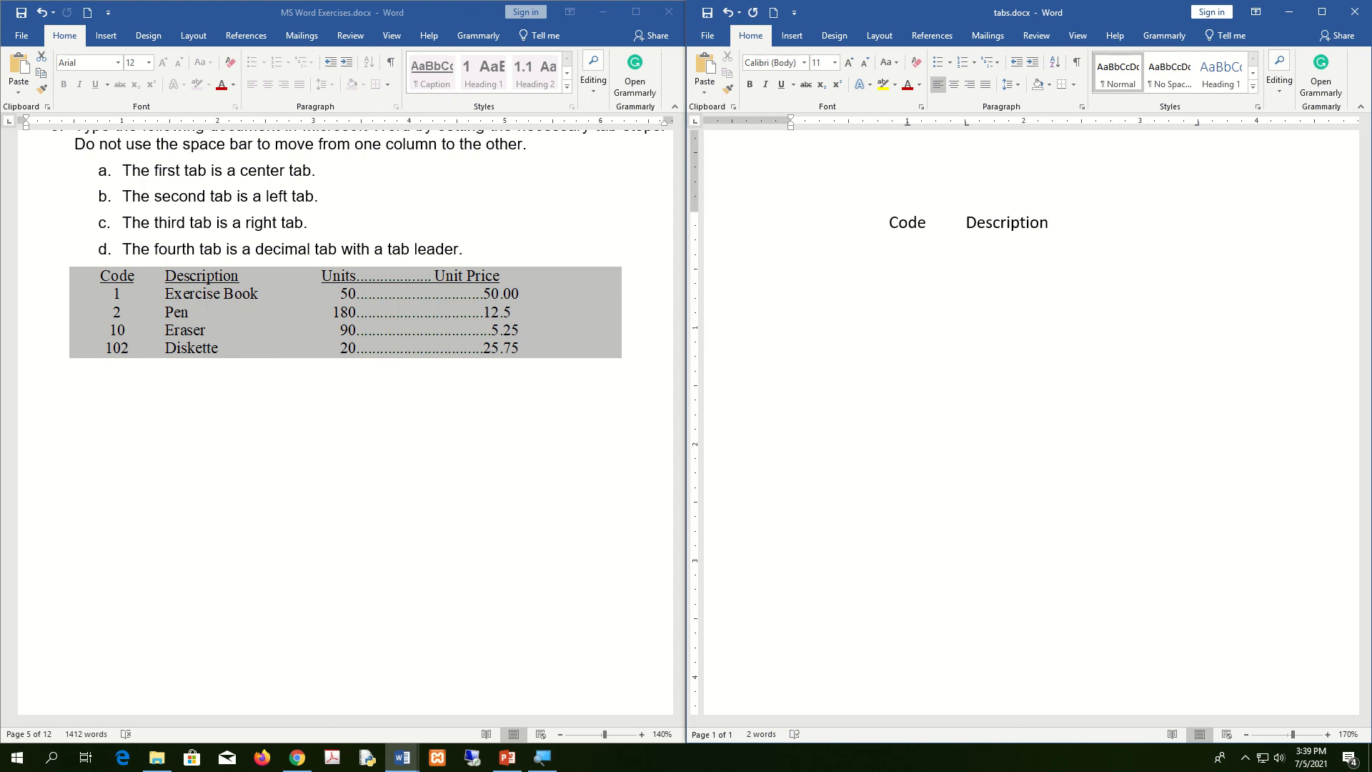
# Complete the header line with "units" at the third tab stop and "Unit Price" after the dotted leader
pyautogui.press('Tab')
pyautogui.write('units')
pyautogui.press('Tab')
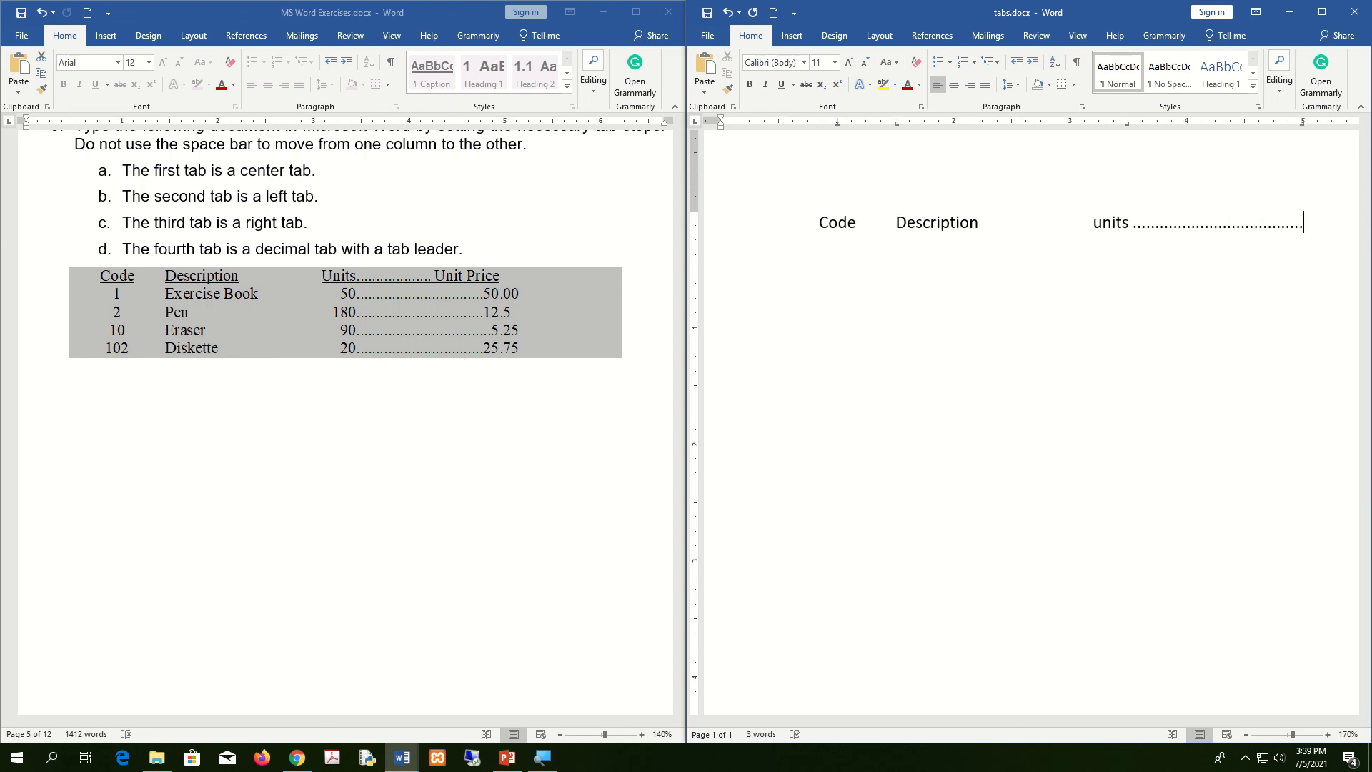
pyautogui.press('BackSpace')
pyautogui.press('BackSpace')
pyautogui.press('Tab')
pyautogui.write('Unit Price')
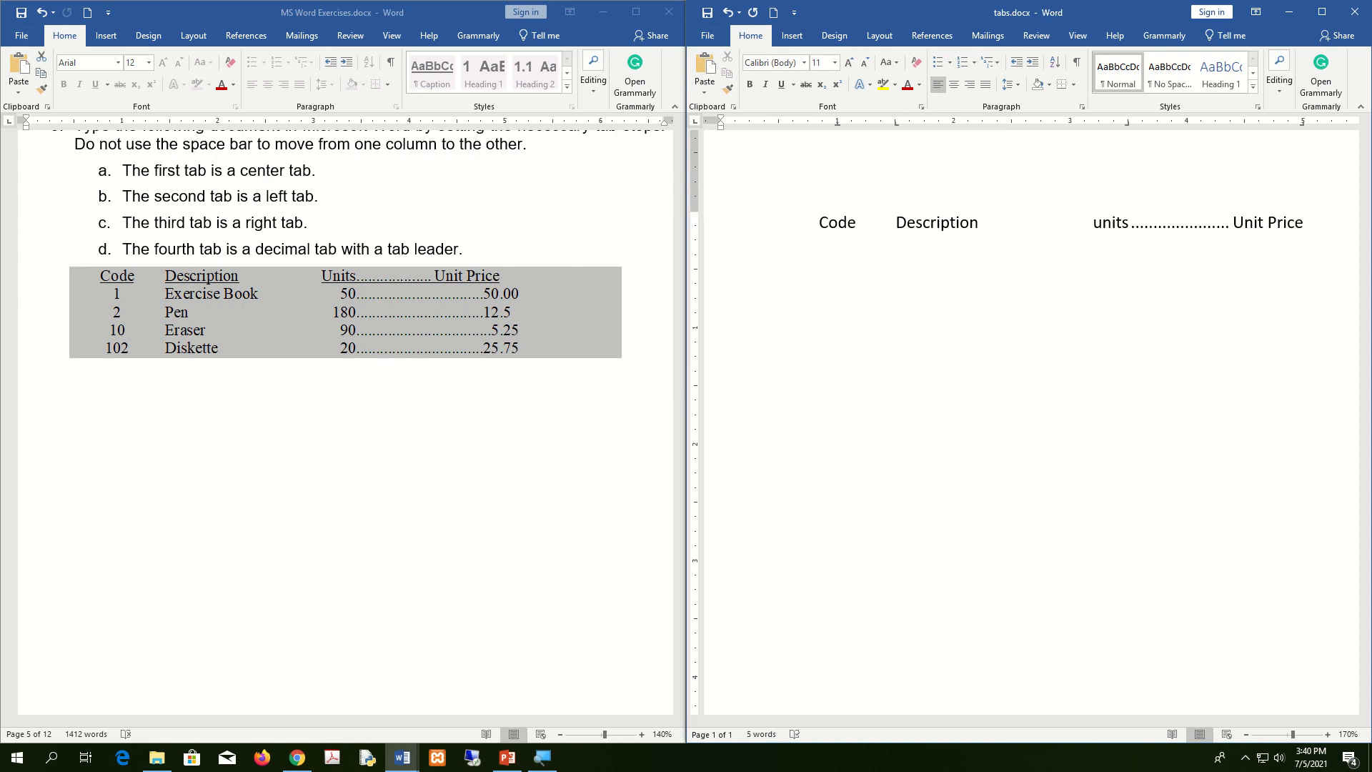
# Add a tab-separated line below the headings with code 1, Book, 50 units and unit price 50.00
pyautogui.press('Return')
pyautogui.press('Tab')
pyautogui.write('1')
pyautogui.press('Tab')
pyautogui.write('Book')
pyautogui.press('Tab')
pyautogui.write('50')
pyautogui.press('Tab')
pyautogui.write('50.00')
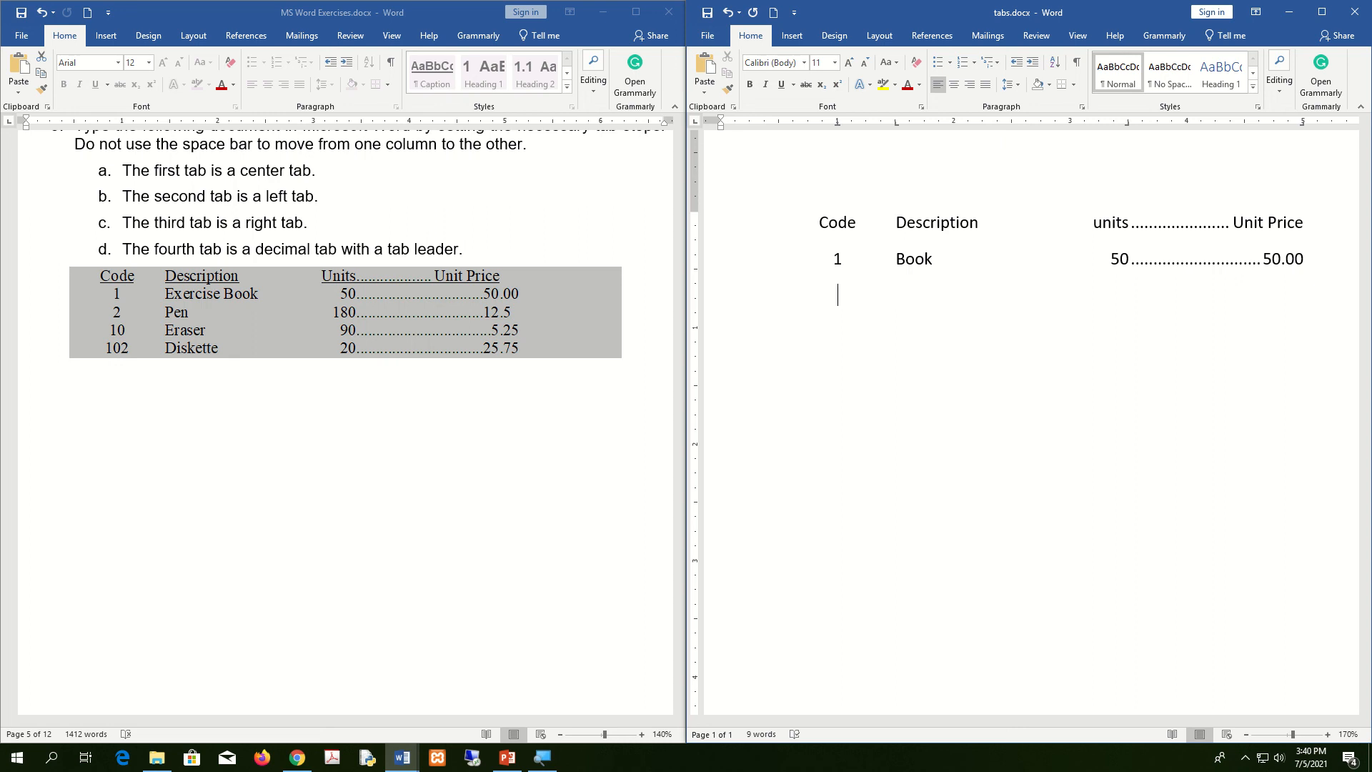
# Add a tab-separated line with code 10, Pen, 180 units and unit price 12.5
pyautogui.press('Return')
pyautogui.press('Tab')
pyautogui.write('10')
pyautogui.press('Tab')
pyautogui.write('Pen\t180')
pyautogui.press('Tab')
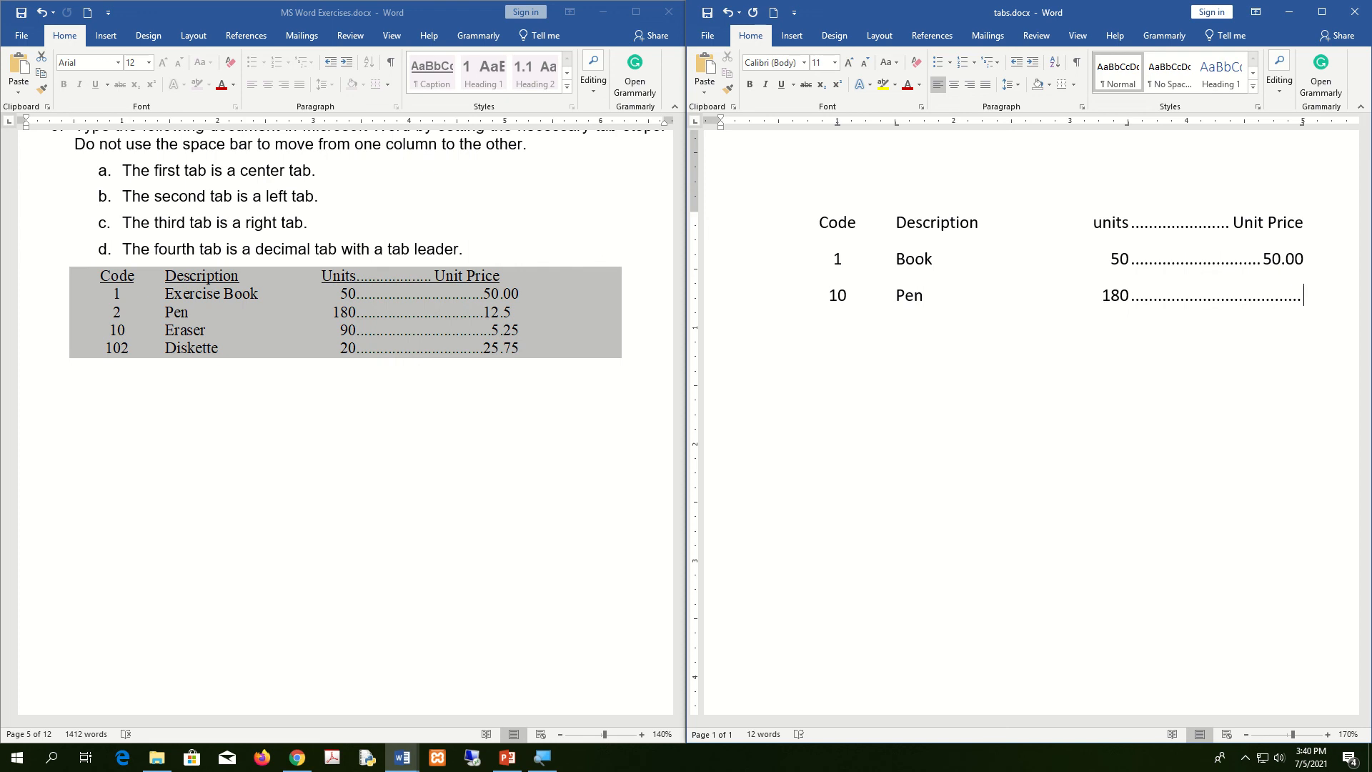
pyautogui.write('12.5')
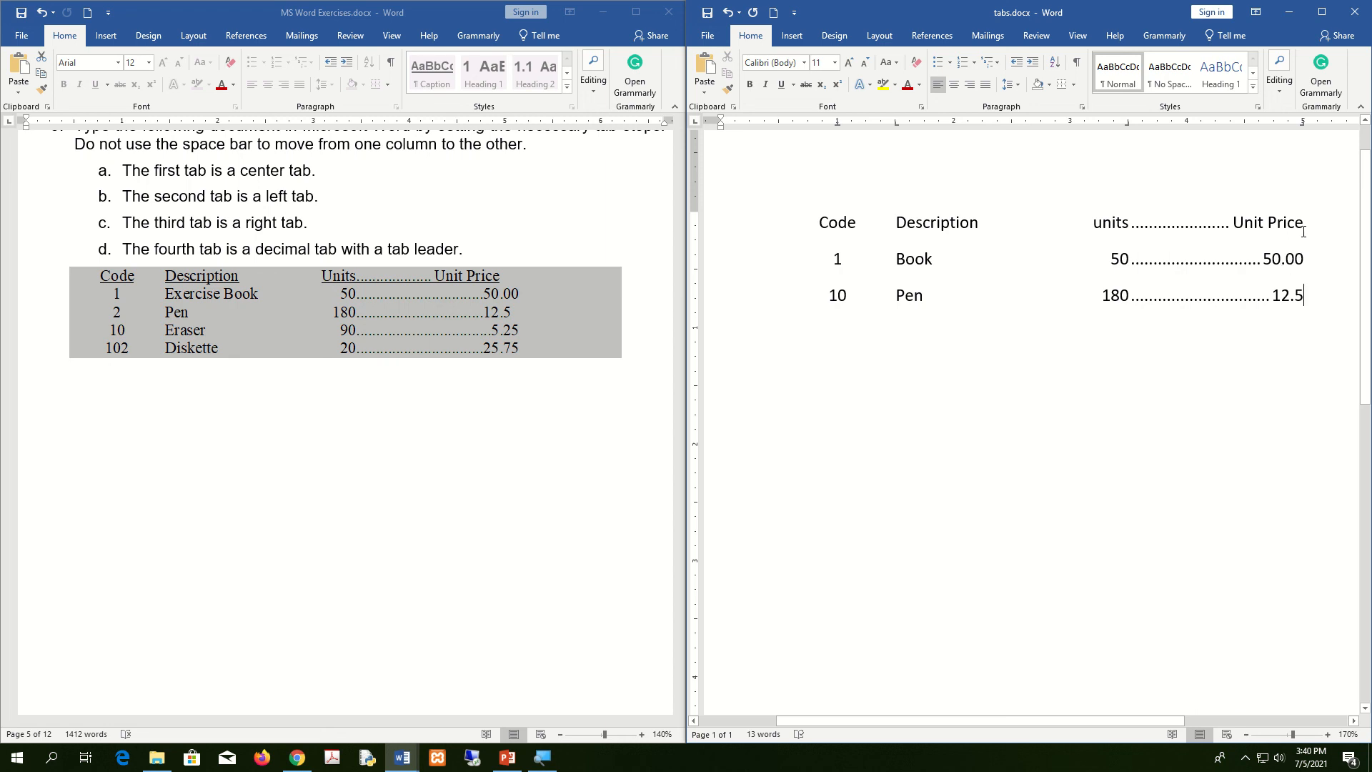
# Change the Pen line's 5" tab stop to decimal alignment
pyautogui.doubleClick(1303, 123)
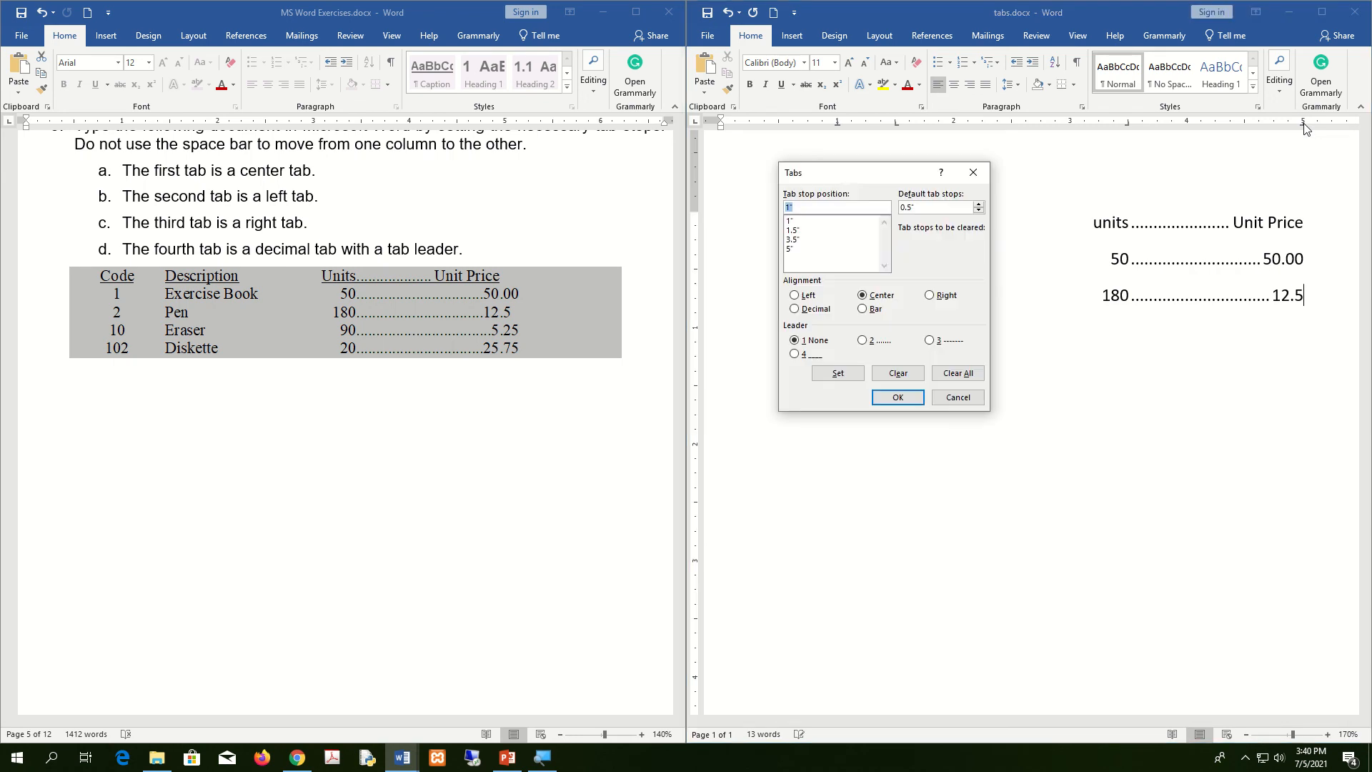
pyautogui.click(793, 249)
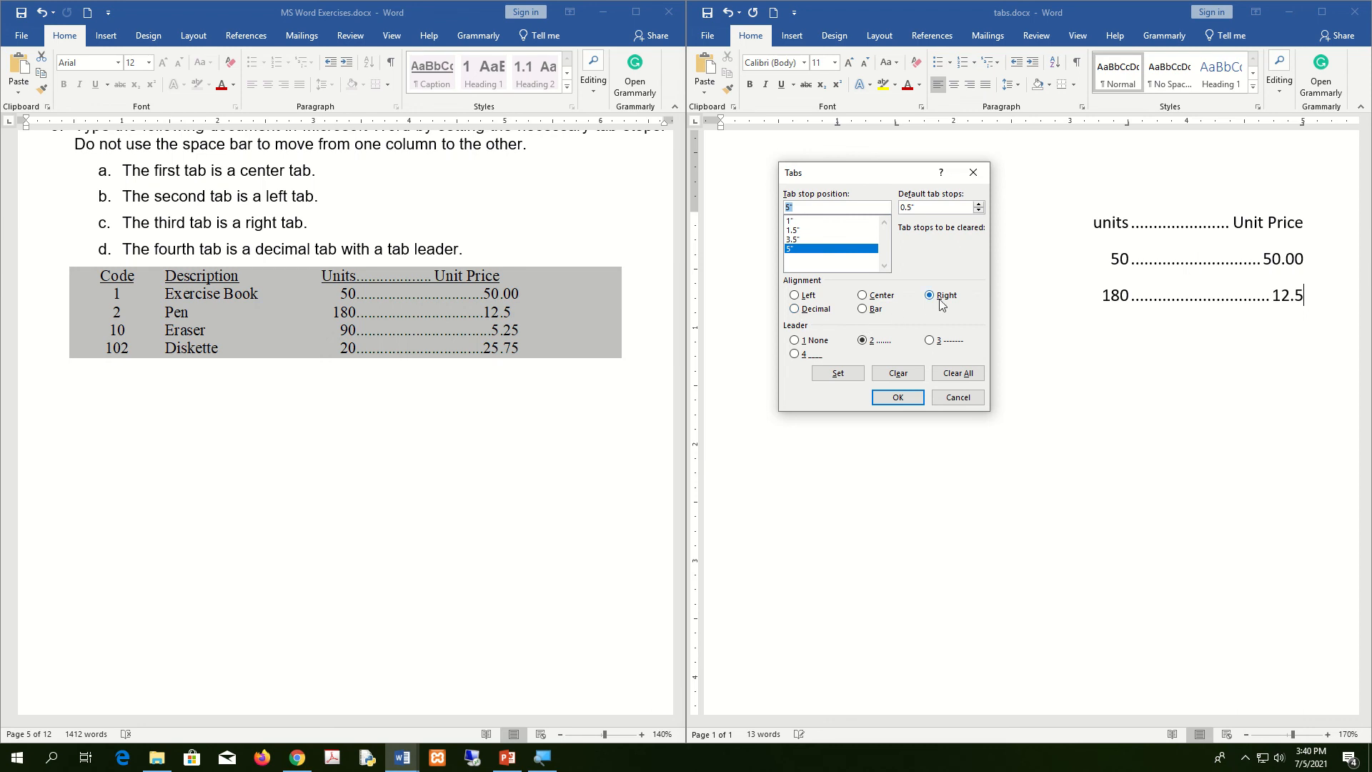
pyautogui.click(795, 309)
pyautogui.click(899, 398)
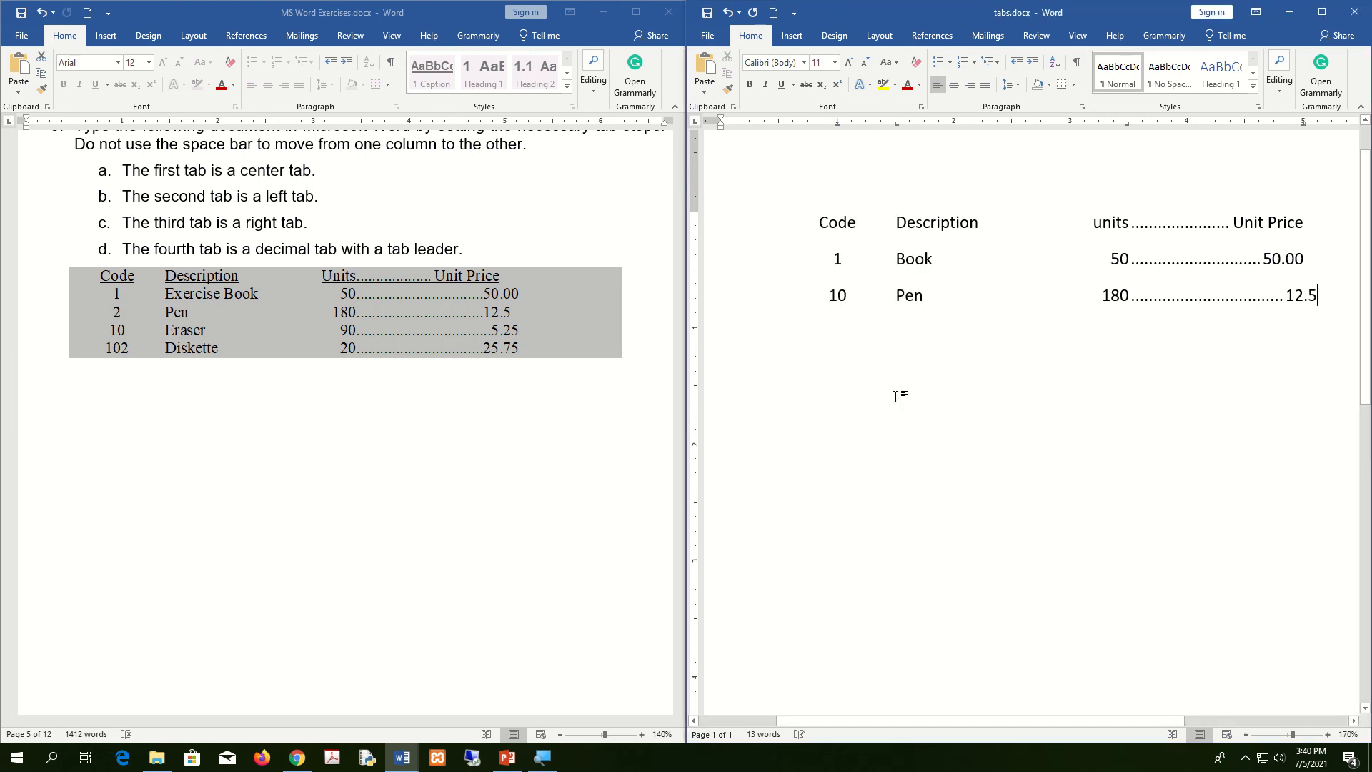
# Select the header, Book and Pen lines and change their 5" tab stop to decimal alignment with dotted leader 2
pyautogui.moveTo(1210, 281); pyautogui.dragTo(709, 221)
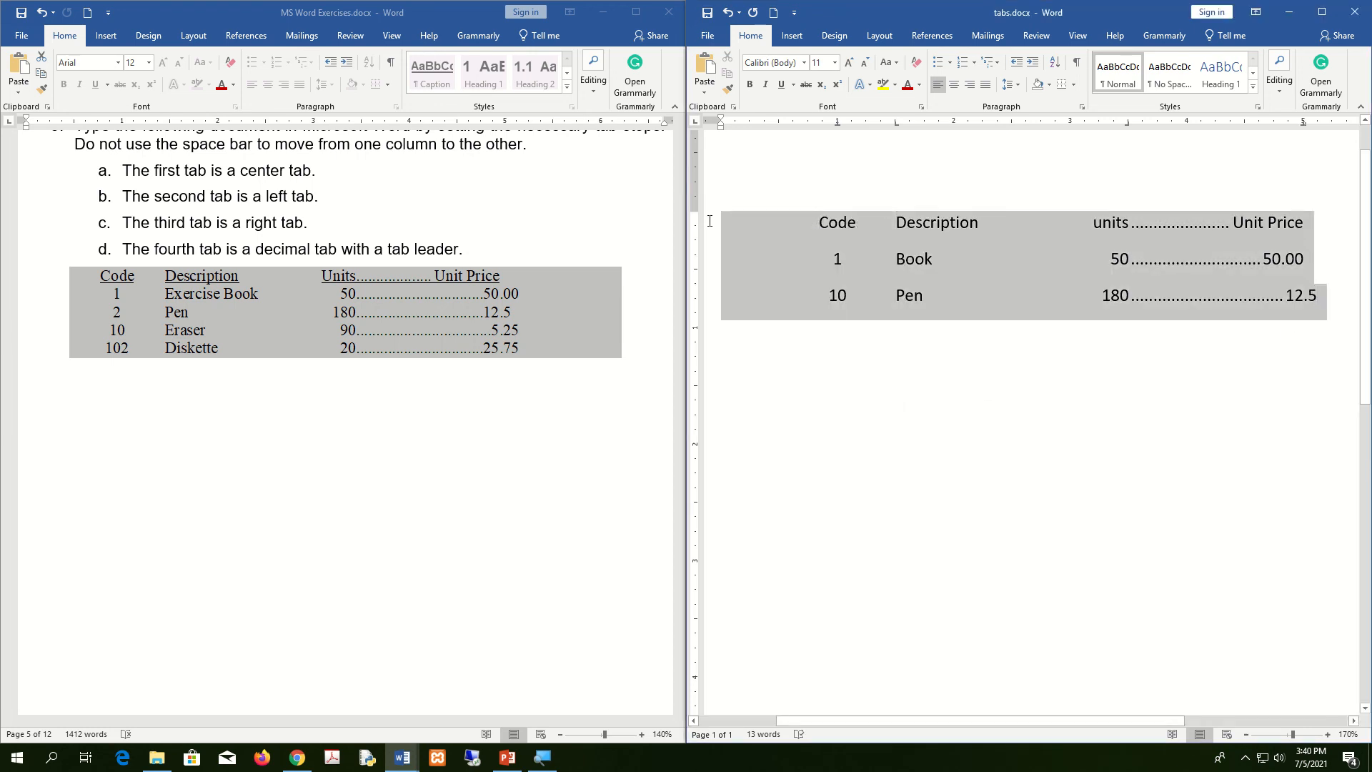
pyautogui.doubleClick(1304, 125)
pyautogui.click(793, 249)
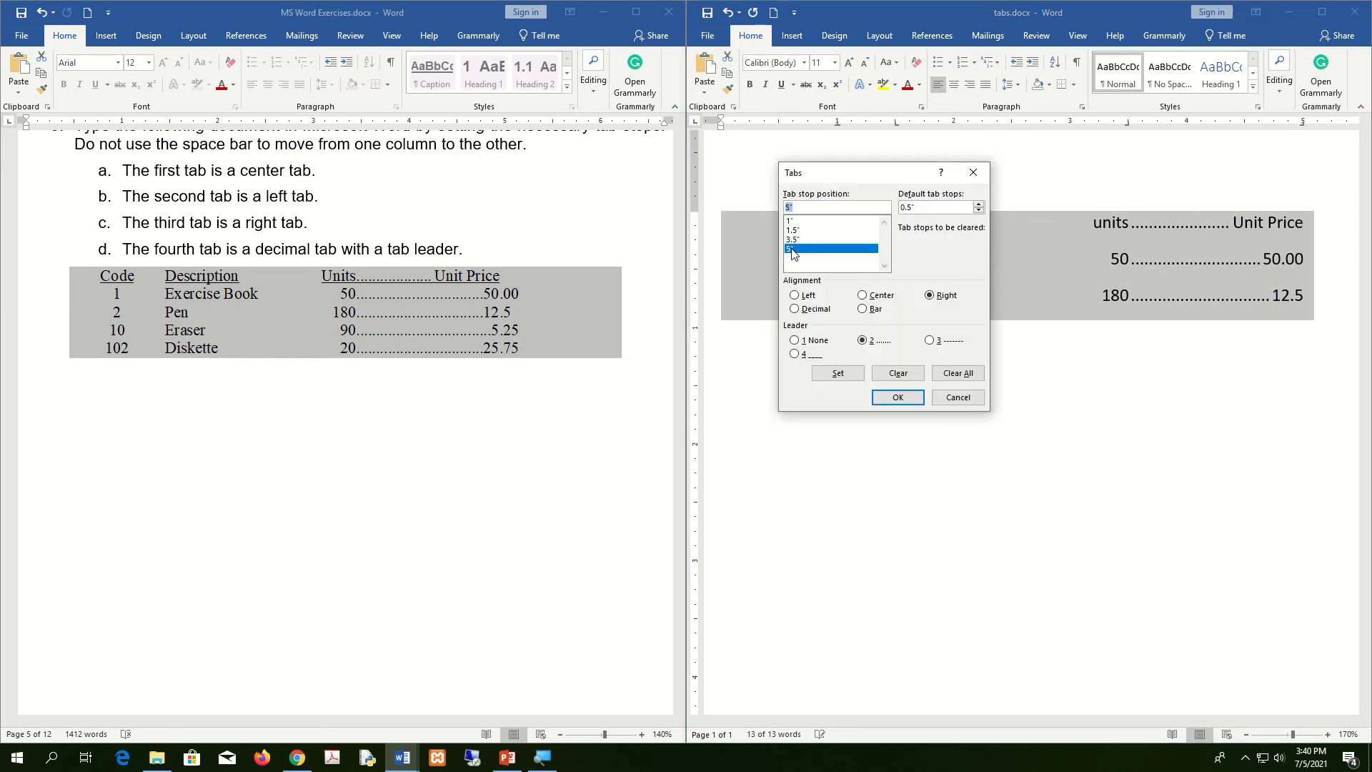
pyautogui.click(813, 311)
pyautogui.click(852, 379)
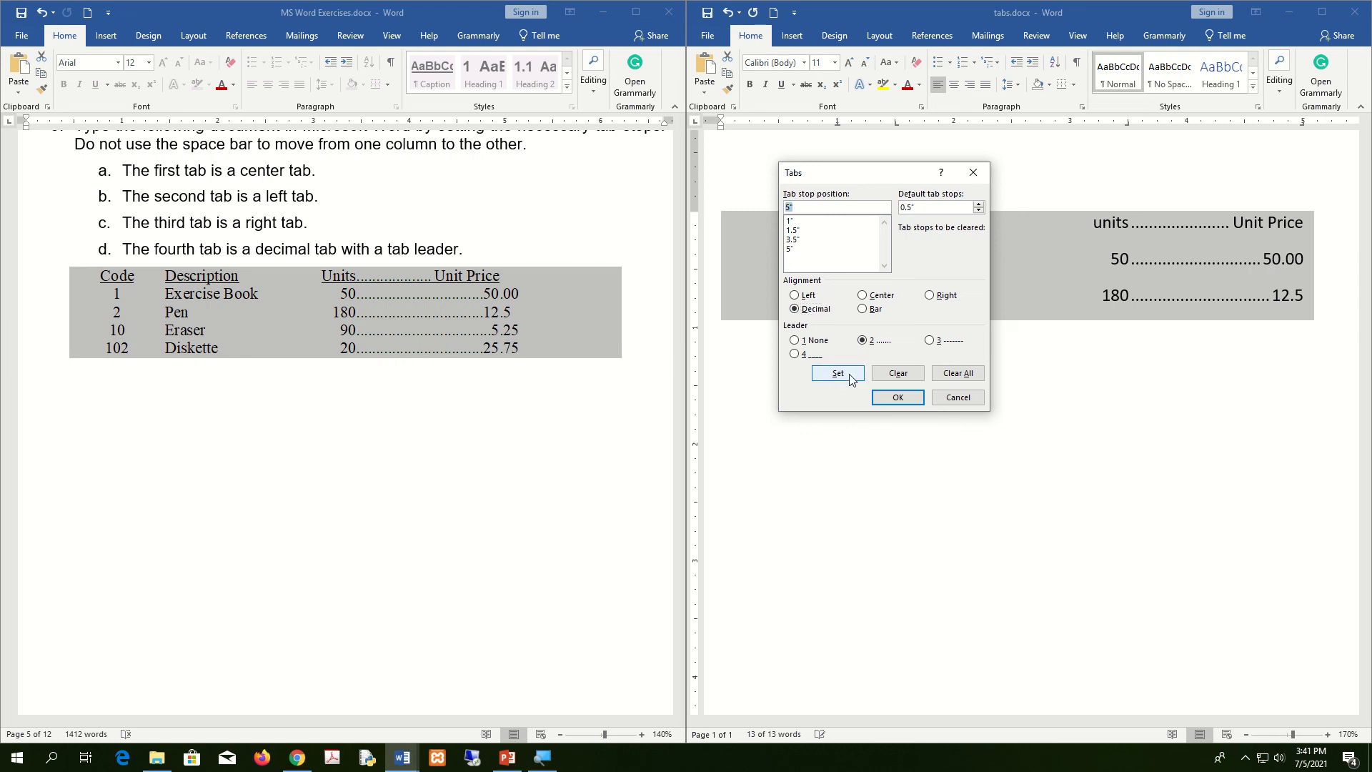
pyautogui.click(902, 397)
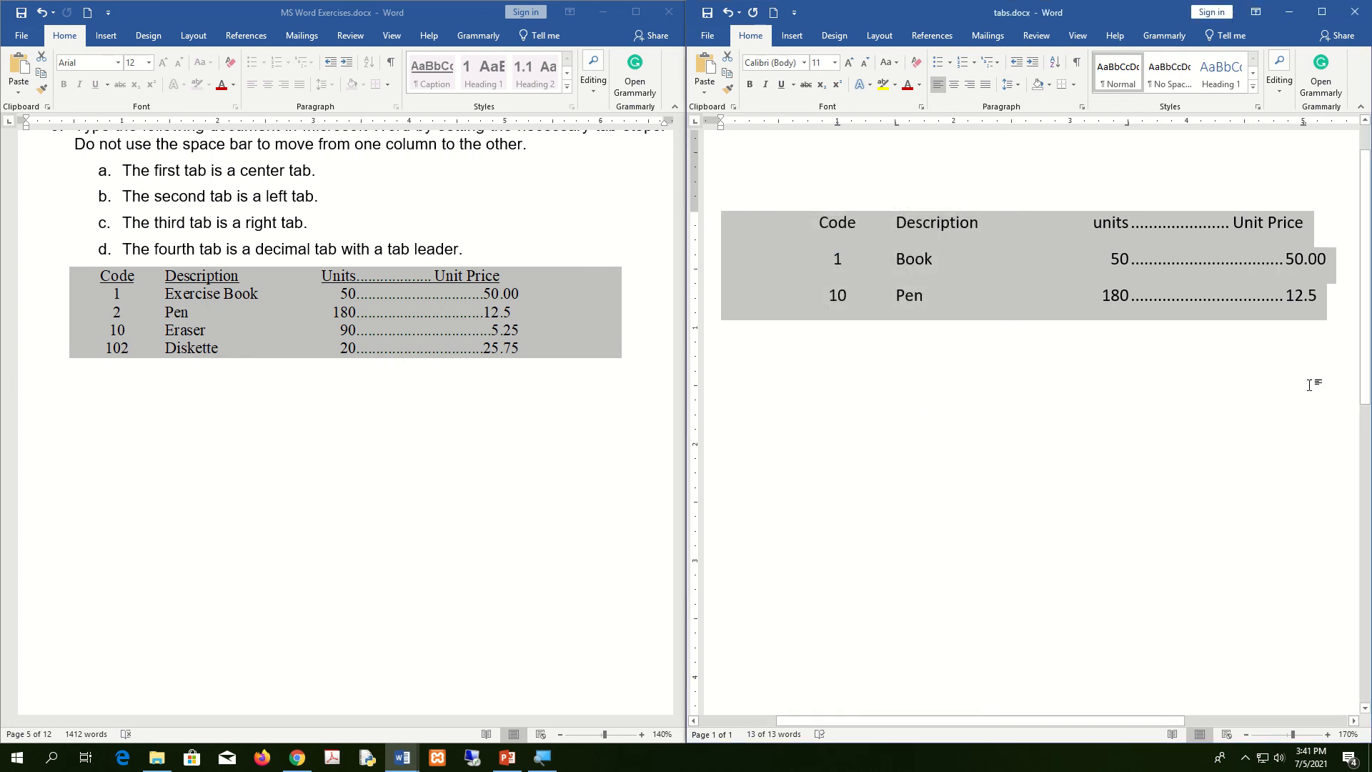
pyautogui.click(1324, 280)
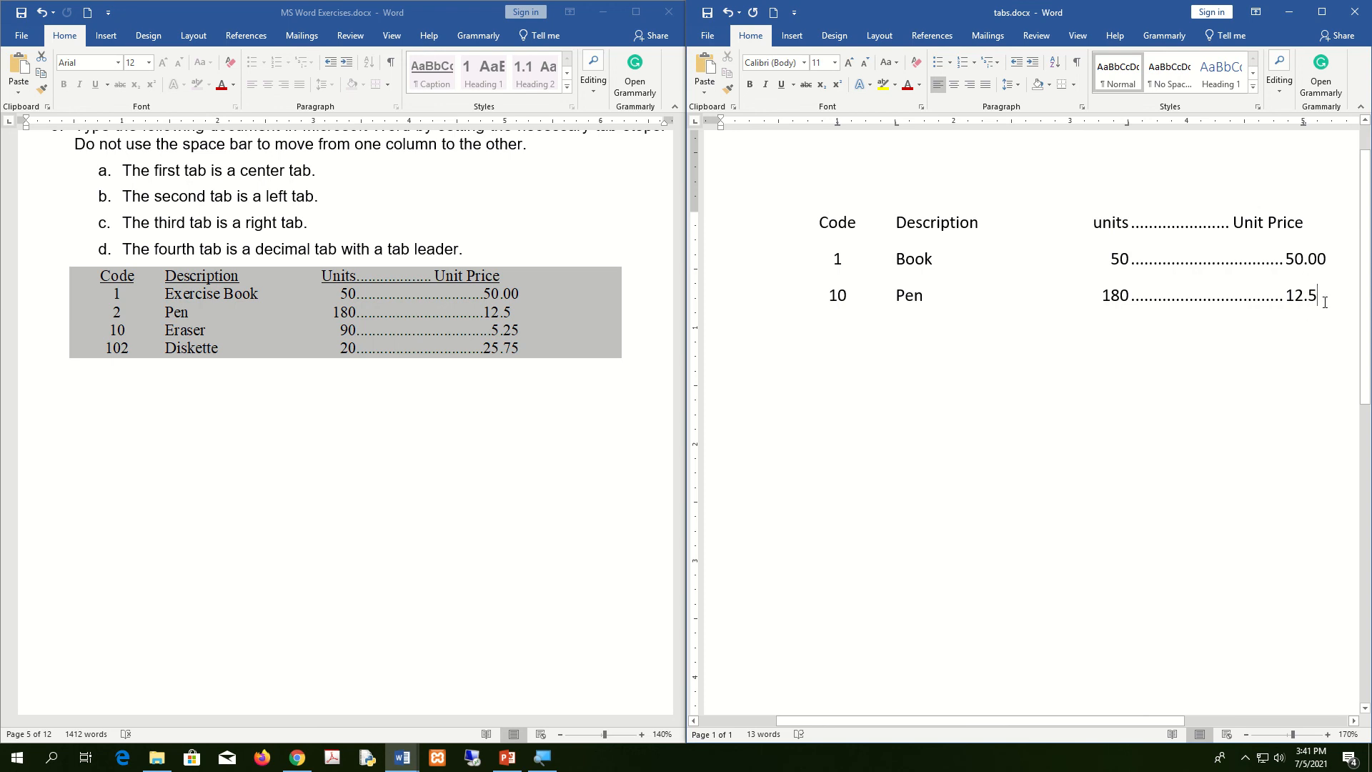
# Delete the Unit Price heading in the header line and retype it after the dotted leader
pyautogui.moveTo(1215, 218); pyautogui.dragTo(1305, 222)
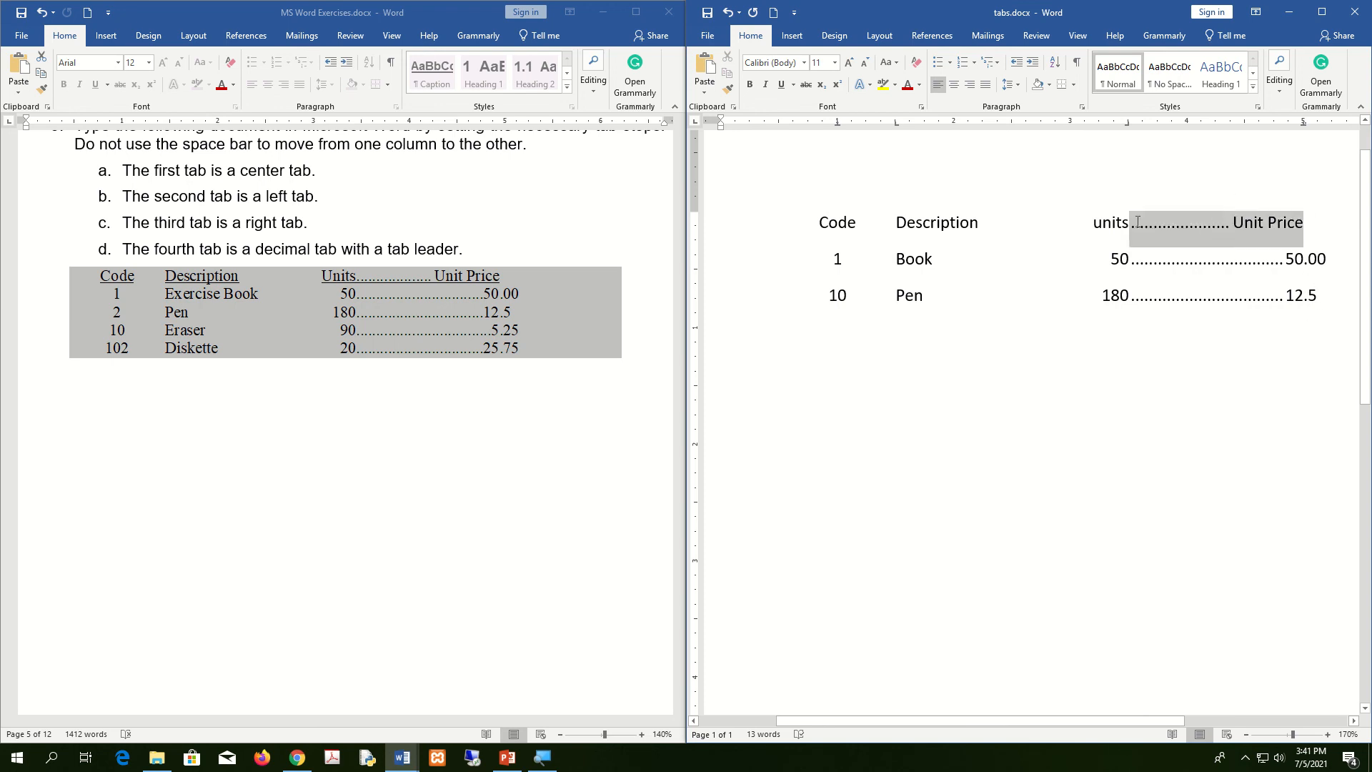
pyautogui.press('BackSpace')
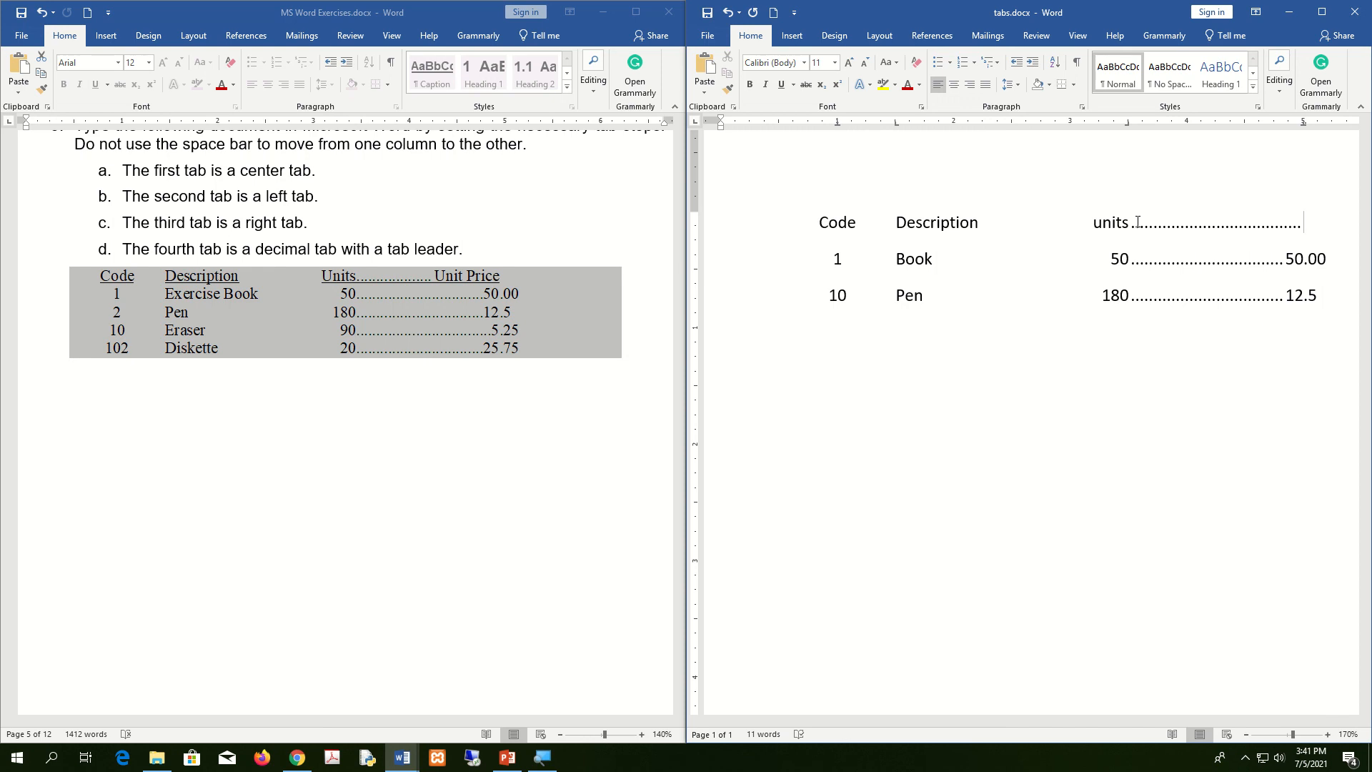
pyautogui.write('Unit Price')
# Add a tab-separated line below Pen with code 101, eraser, 90 units and unit price 5.75
pyautogui.click(1340, 298)
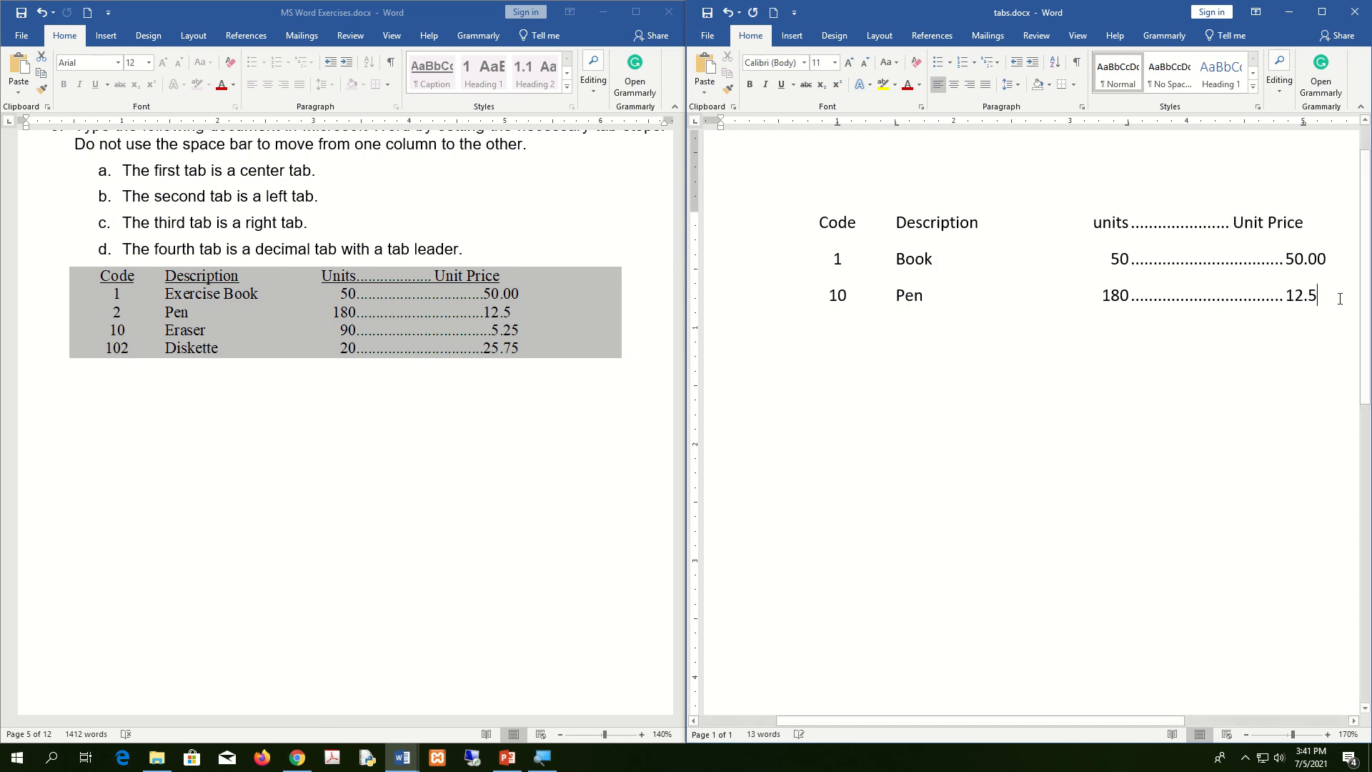
pyautogui.press('Return')
pyautogui.write('101\t')
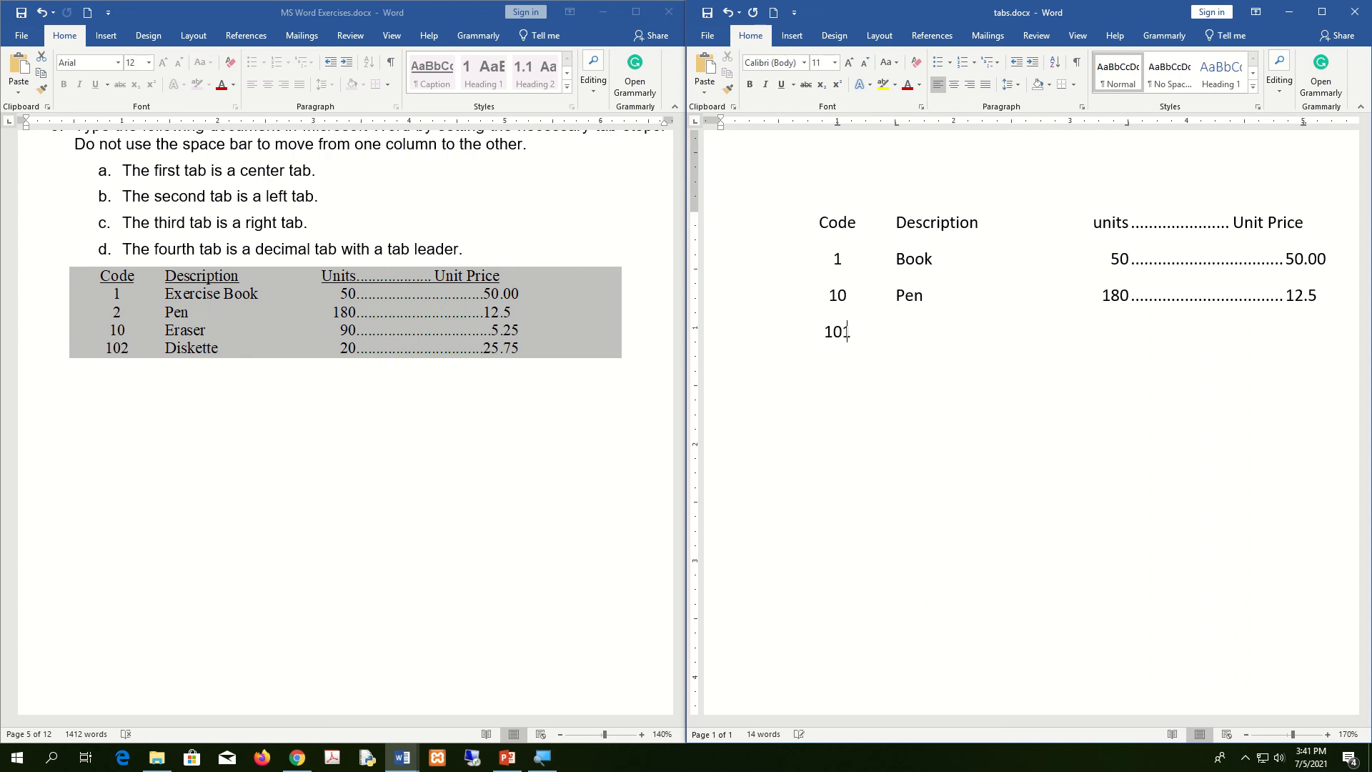
pyautogui.write('eraser')
pyautogui.press('Tab')
pyautogui.write('90')
pyautogui.press('Tab')
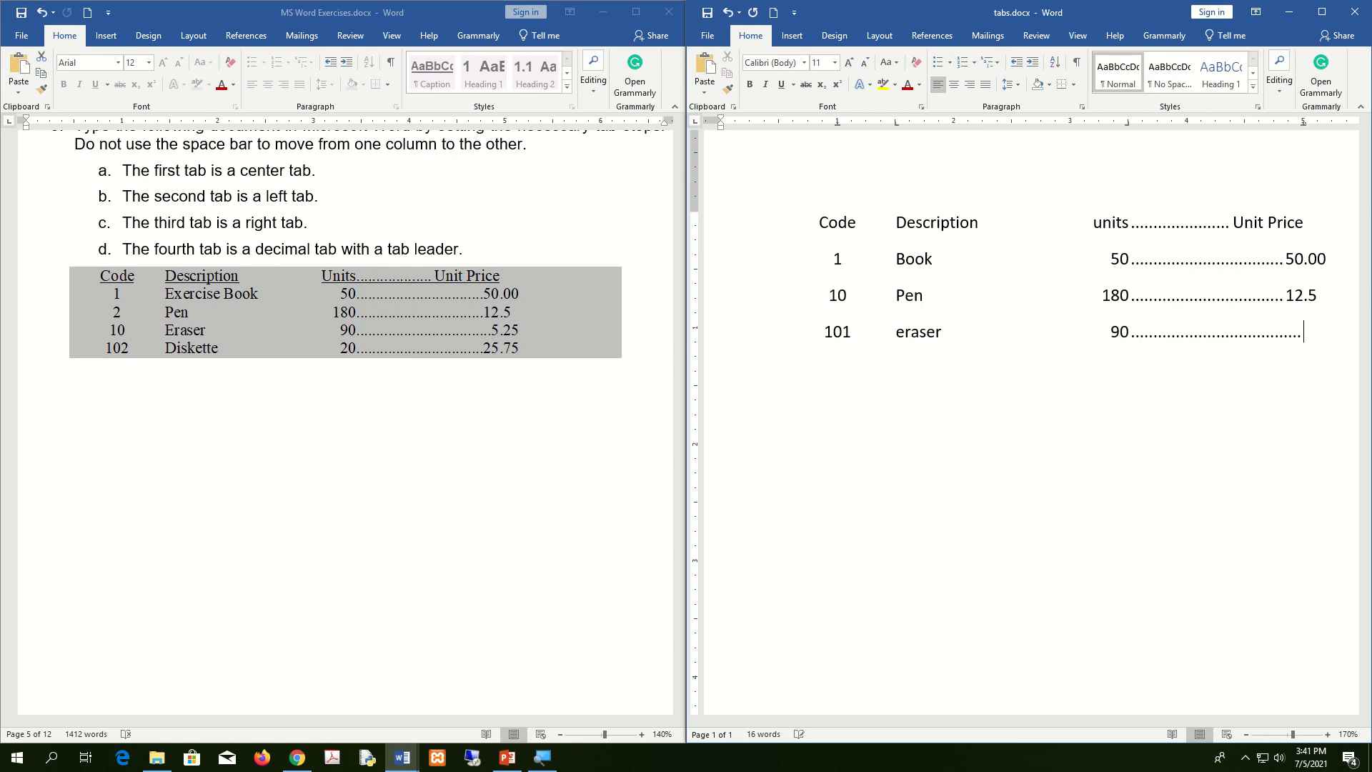
pyautogui.write('5.75')
pyautogui.moveTo(1304, 123); pyautogui.dragTo(1304, 124)
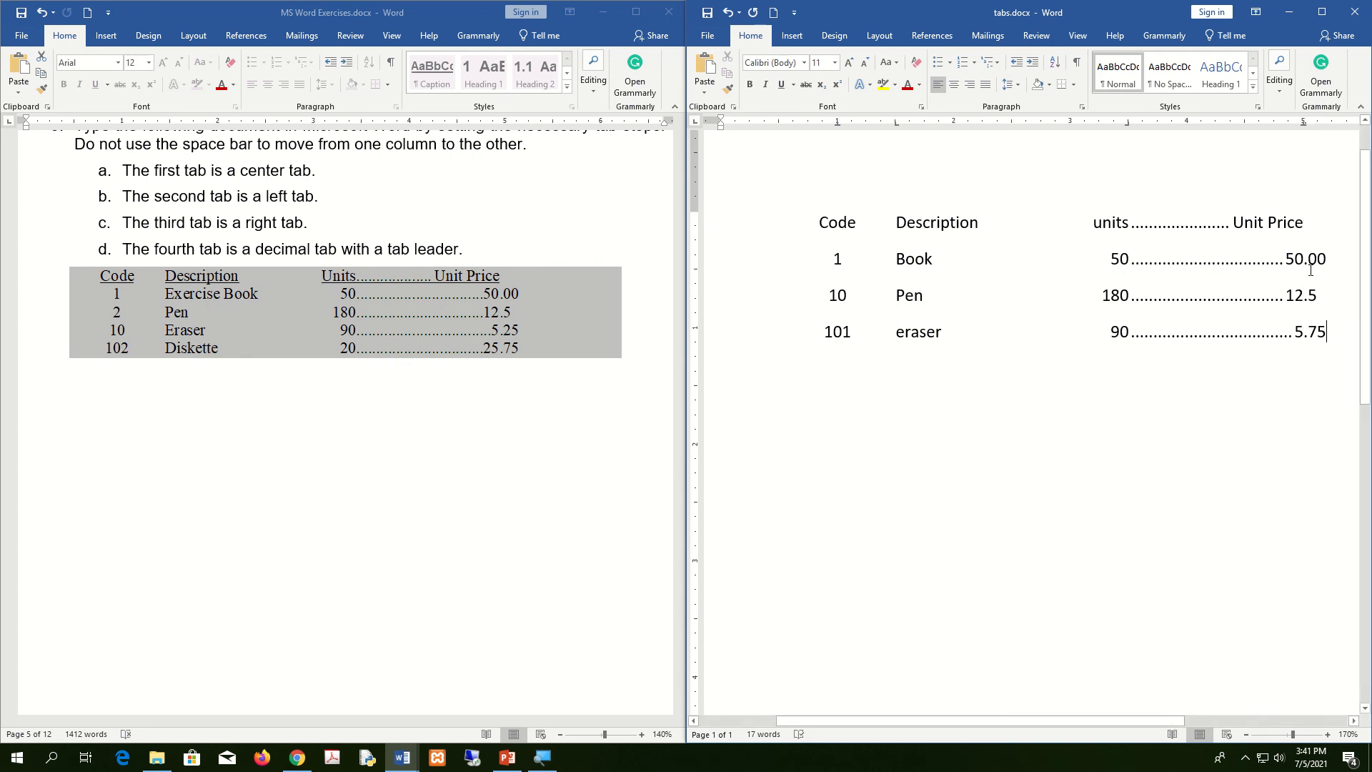
# Add a last tab-separated line with code 10012, Diskette, 20 units and unit price 150.25
pyautogui.press('Return')
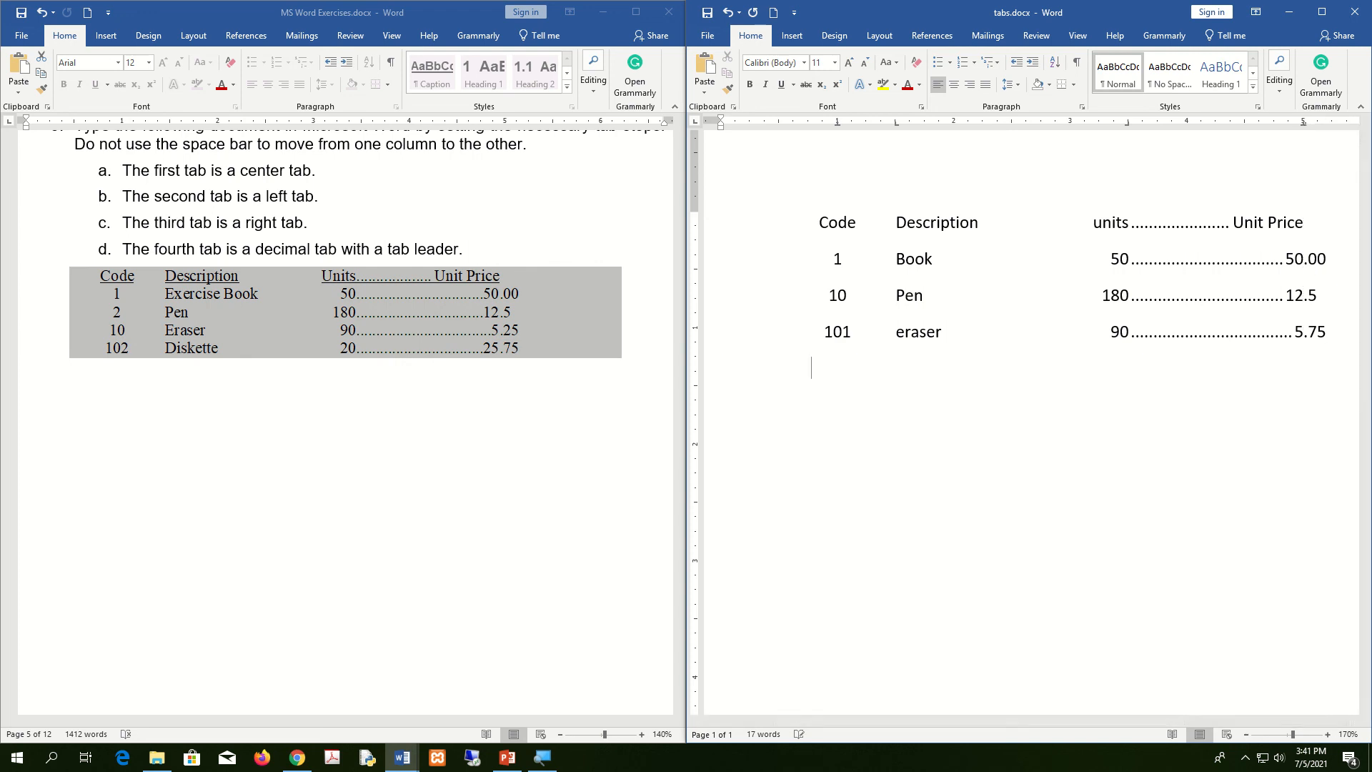
pyautogui.press('Tab')
pyautogui.write('10012')
pyautogui.press('Tab')
pyautogui.write('Diskette')
pyautogui.press('Tab')
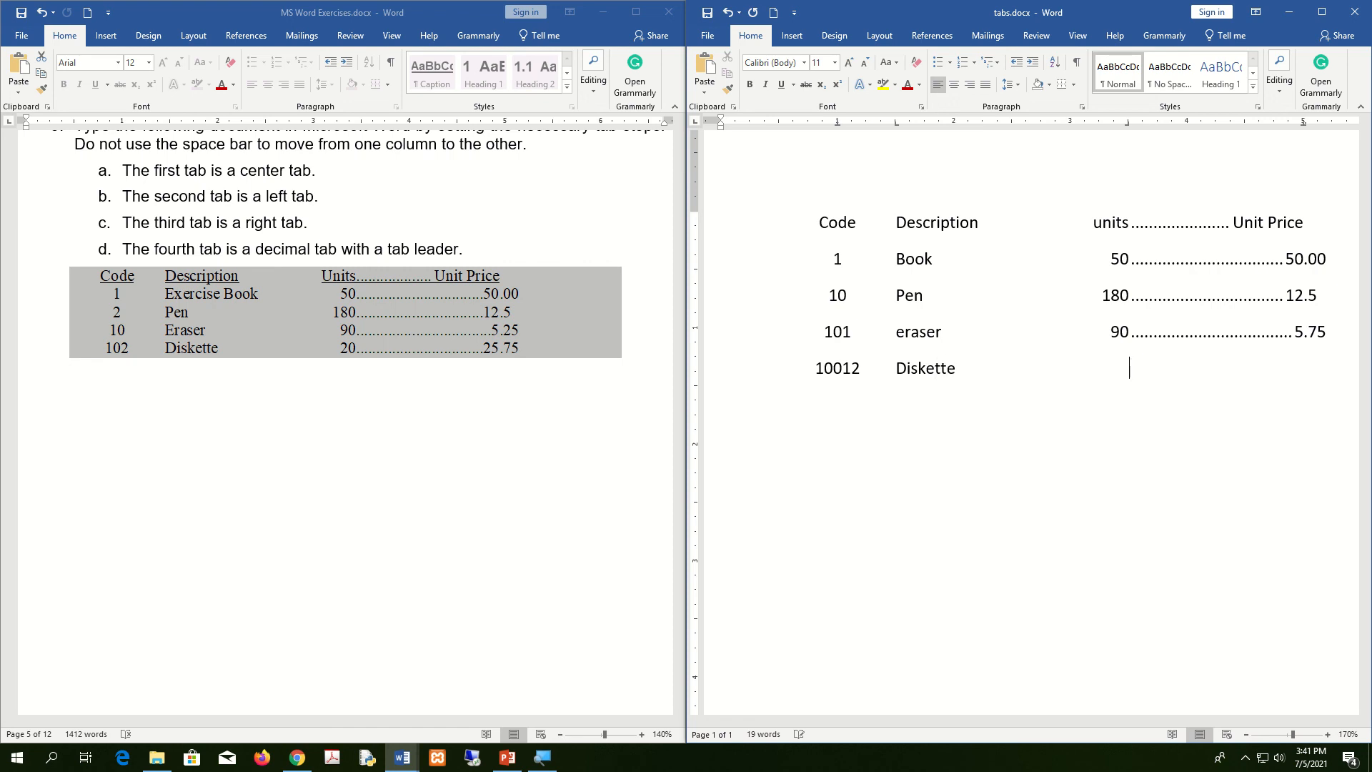
pyautogui.write('20')
pyautogui.press('Tab')
pyautogui.write('150.25')
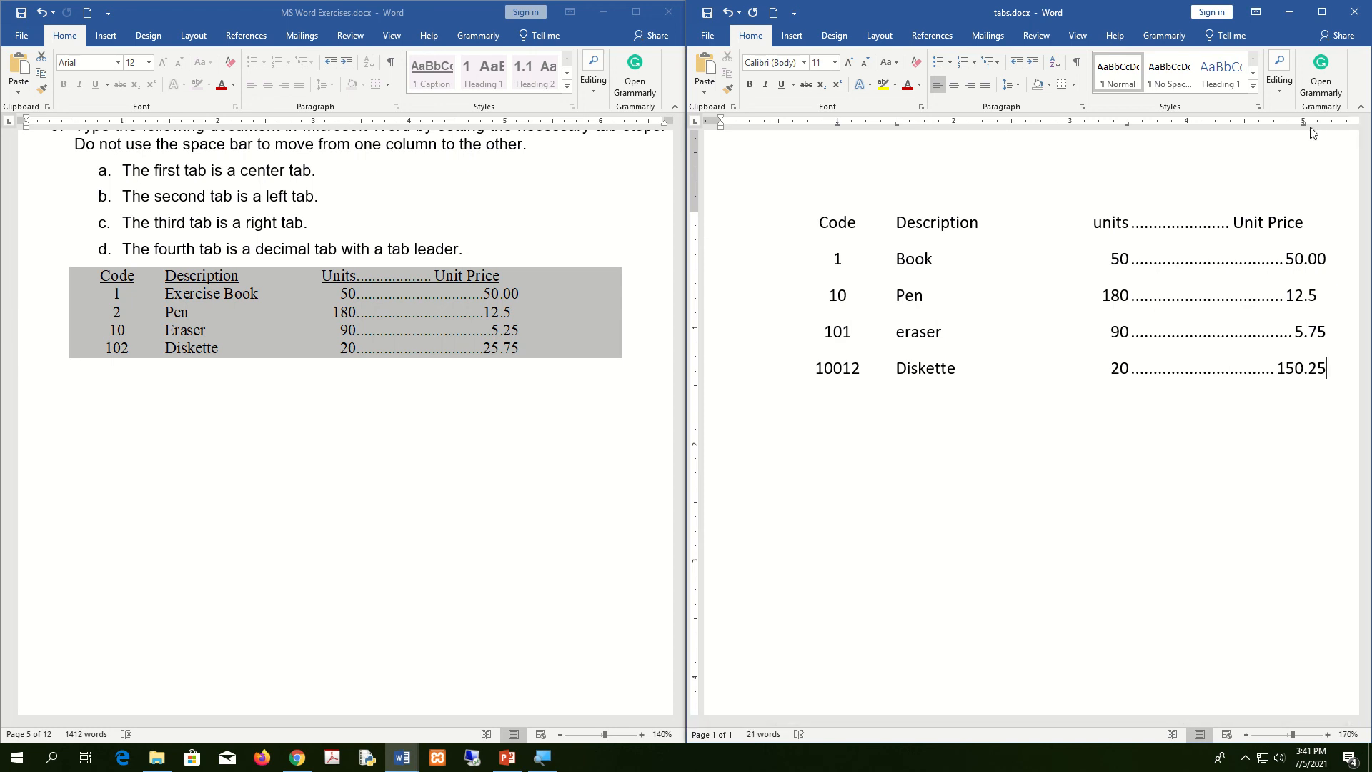
pyautogui.moveTo(1303, 124); pyautogui.dragTo(1304, 125)
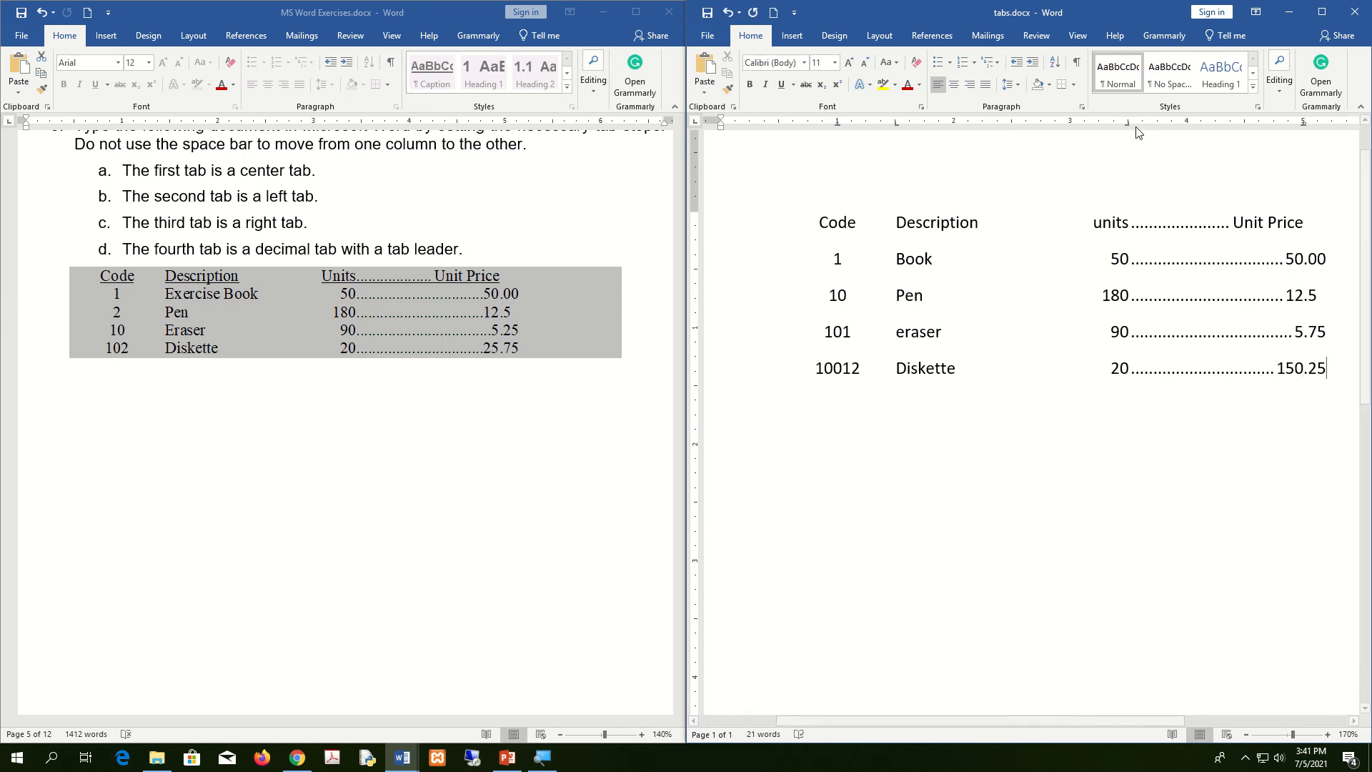
pyautogui.moveTo(1129, 127); pyautogui.dragTo(1130, 129)
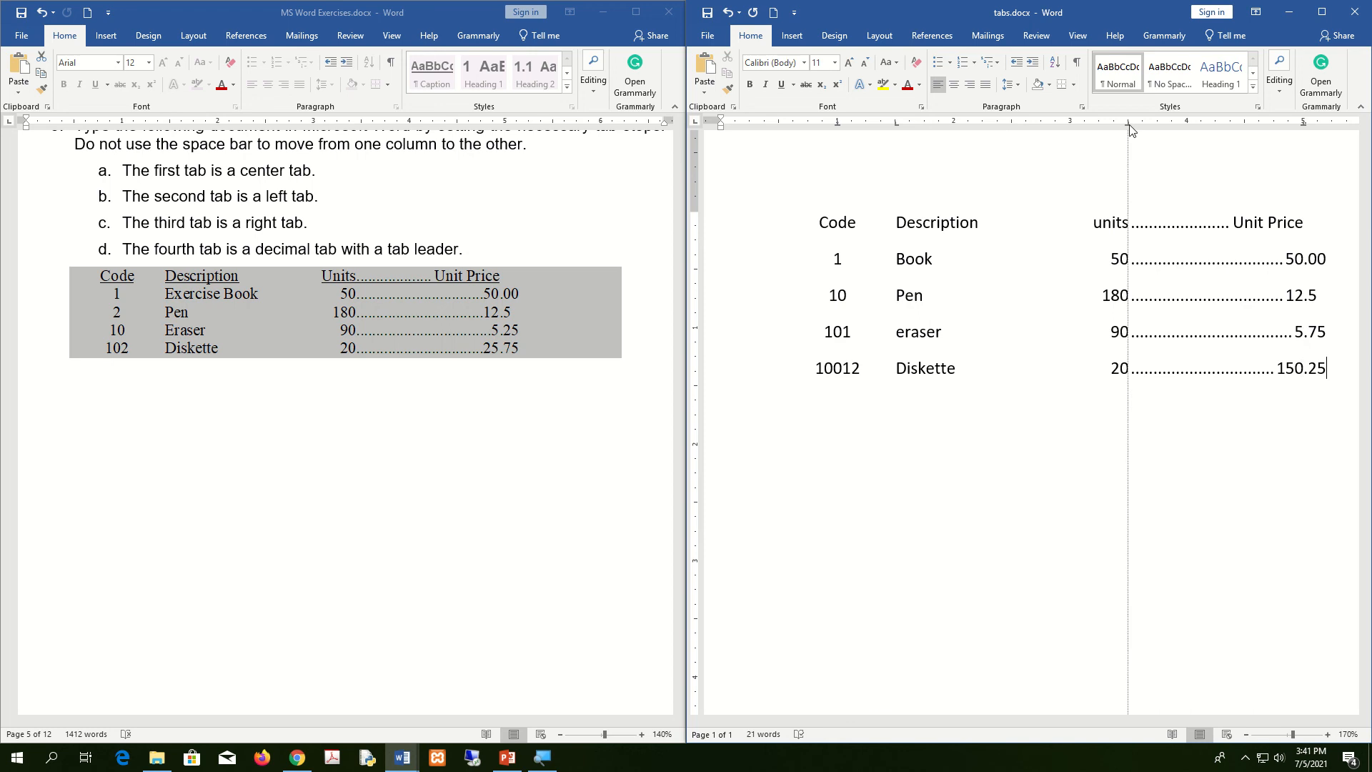
pyautogui.click(895, 121)
pyautogui.click(837, 122)
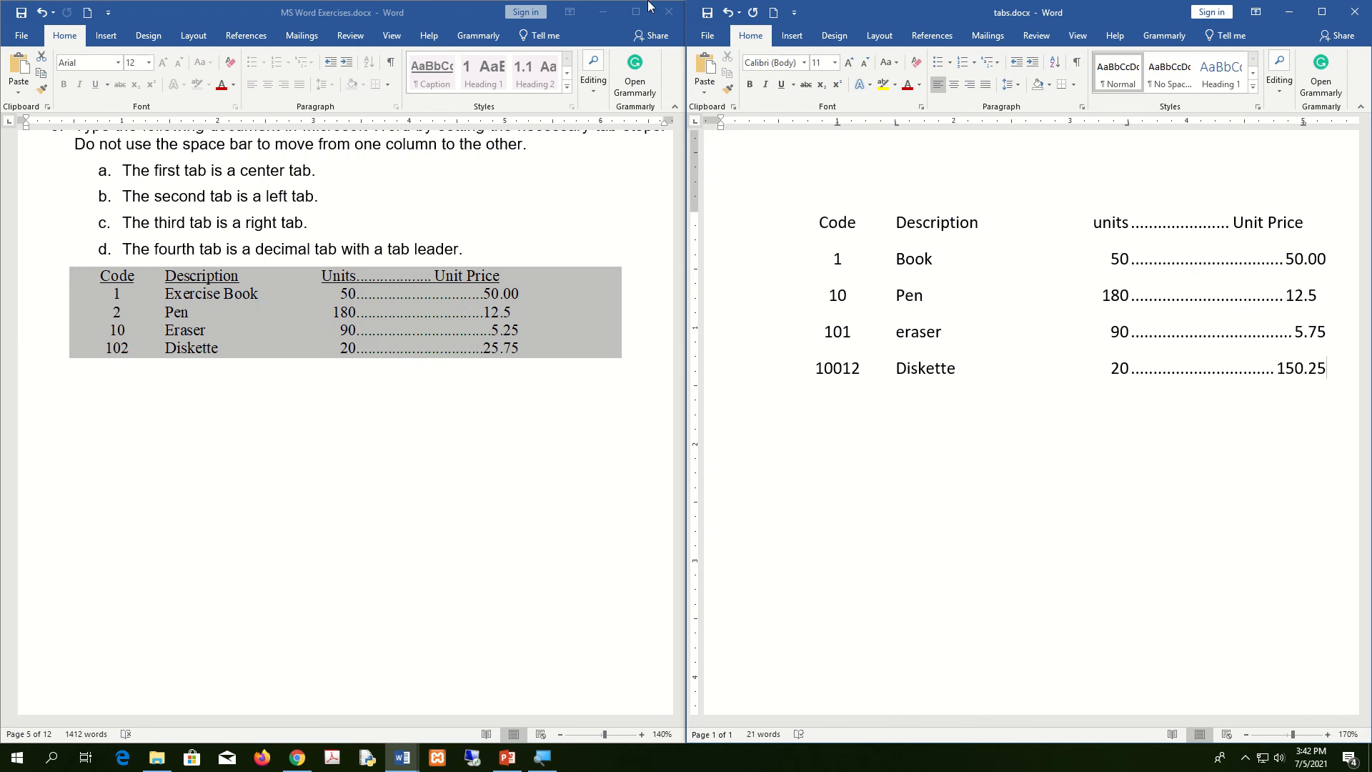
pyautogui.moveTo(651, 3)
pyautogui.click(587, 34)
pyautogui.click(1092, 415)
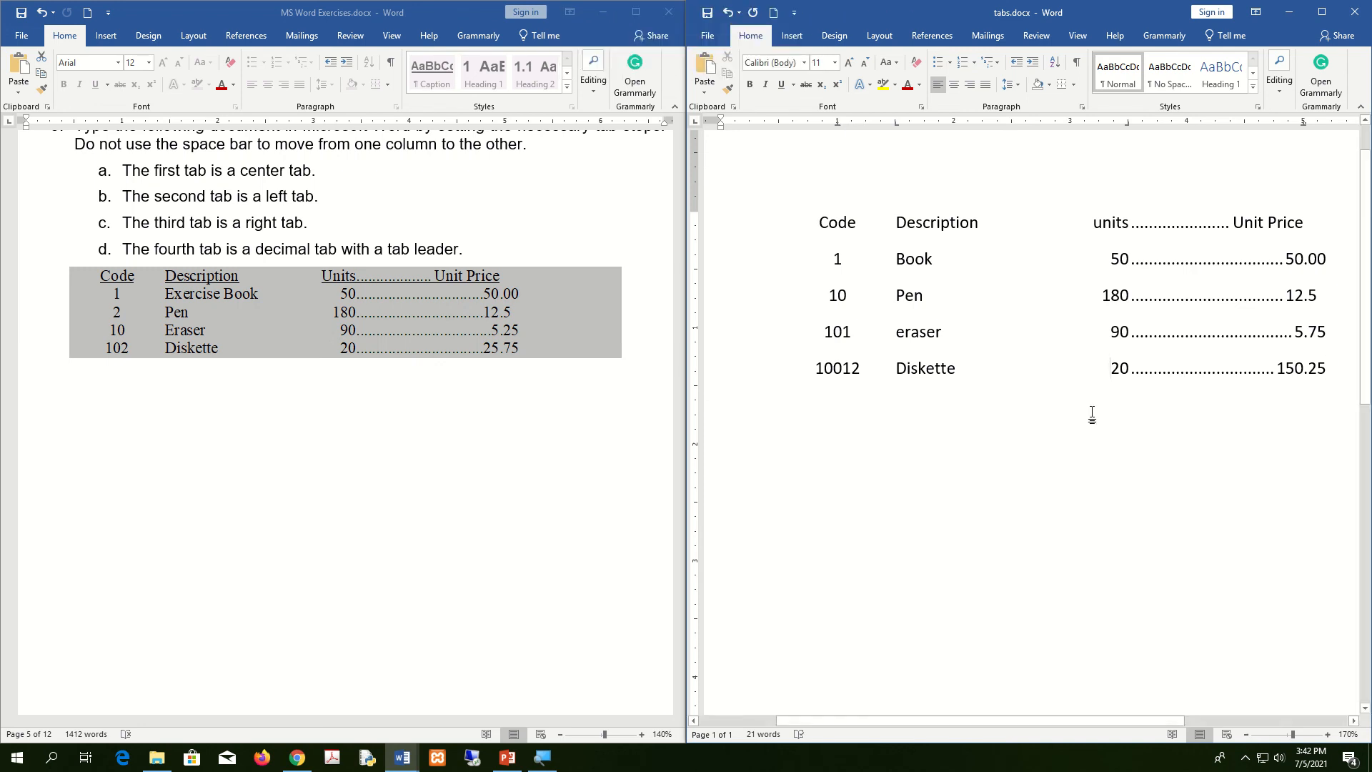
# Save tabs.docx and switch back to the MS Word Exercises.docx document
pyautogui.scroll(1, 1092, 416)
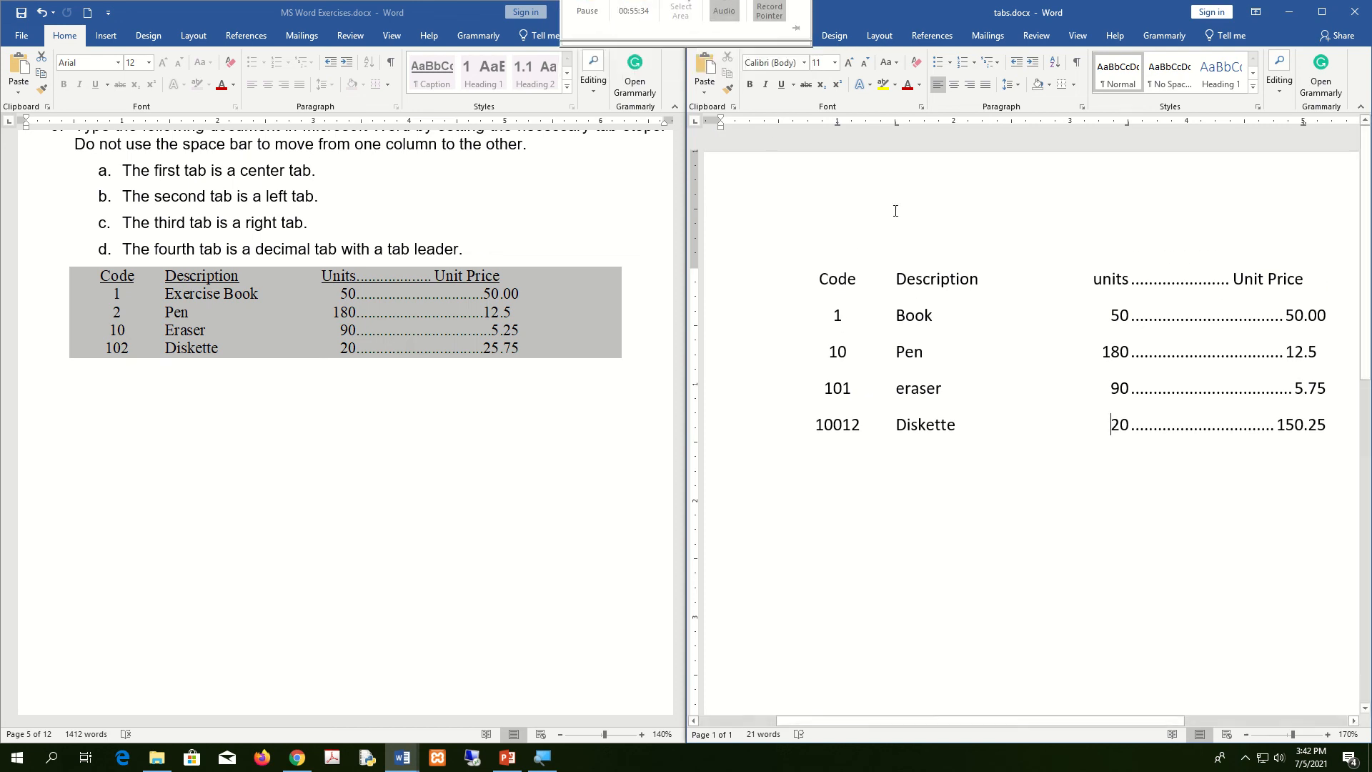
pyautogui.click(710, 16)
pyautogui.click(477, 429)
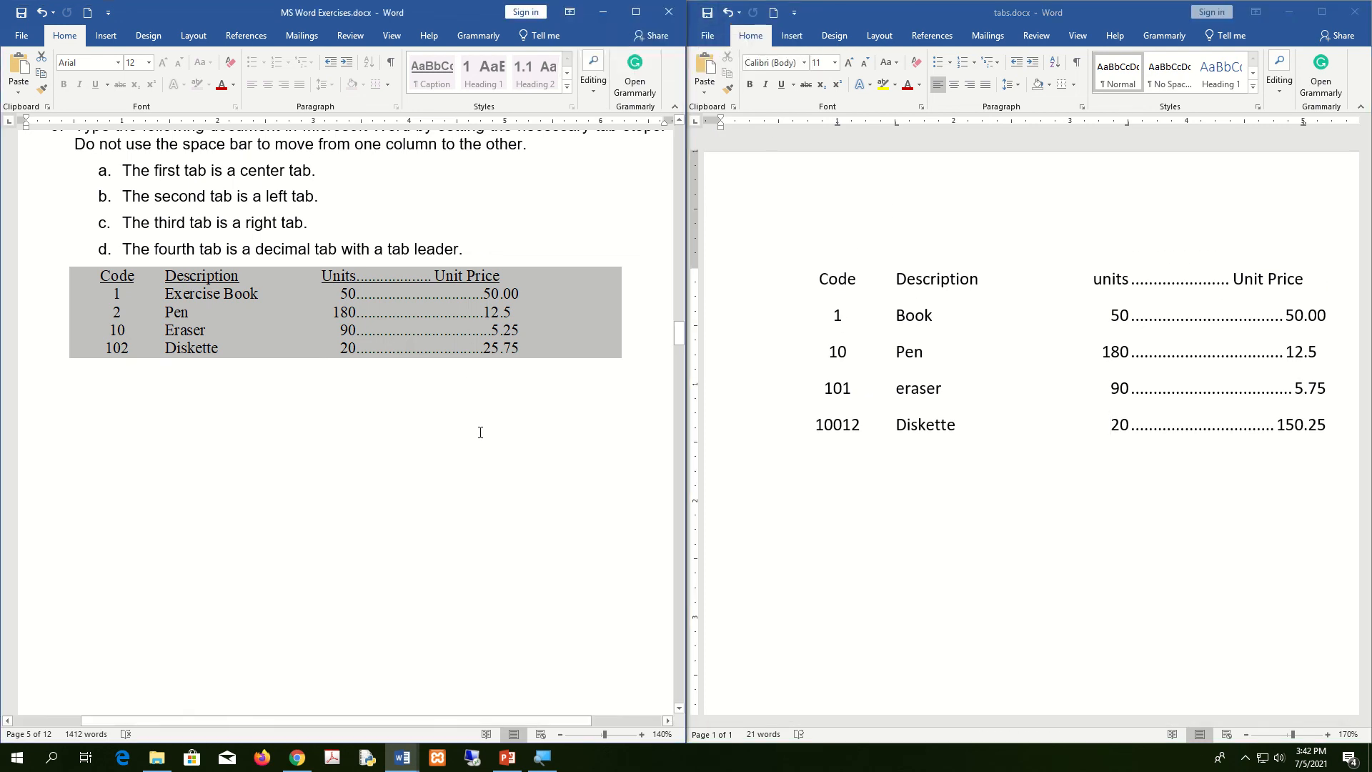
# Look through the table exercises in MS Word Exercises.docx, up to the instructions on converting between text and tables
pyautogui.scroll(-10, 481, 438)
pyautogui.scroll(-10, 481, 438)
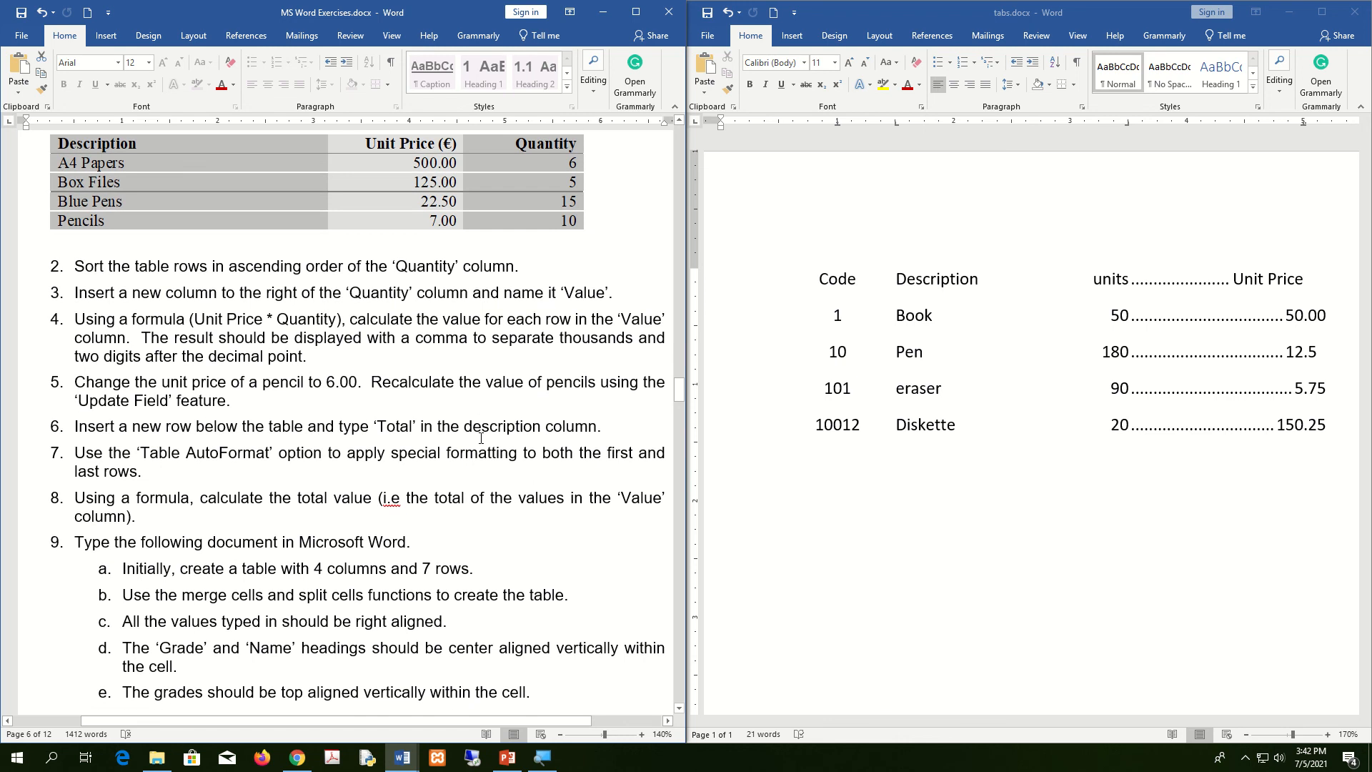
pyautogui.scroll(6, 481, 438)
pyautogui.scroll(-20, 481, 438)
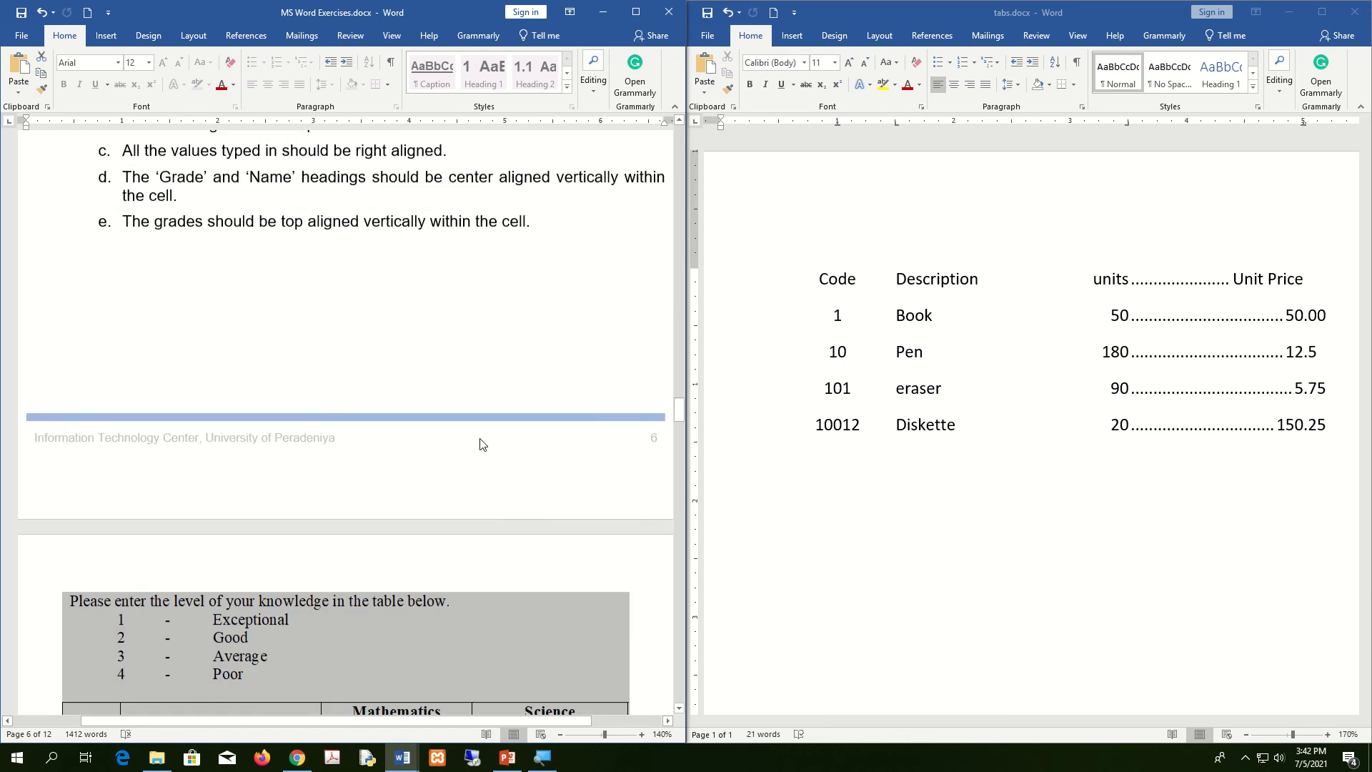
pyautogui.scroll(-10, 481, 438)
pyautogui.scroll(2, 481, 438)
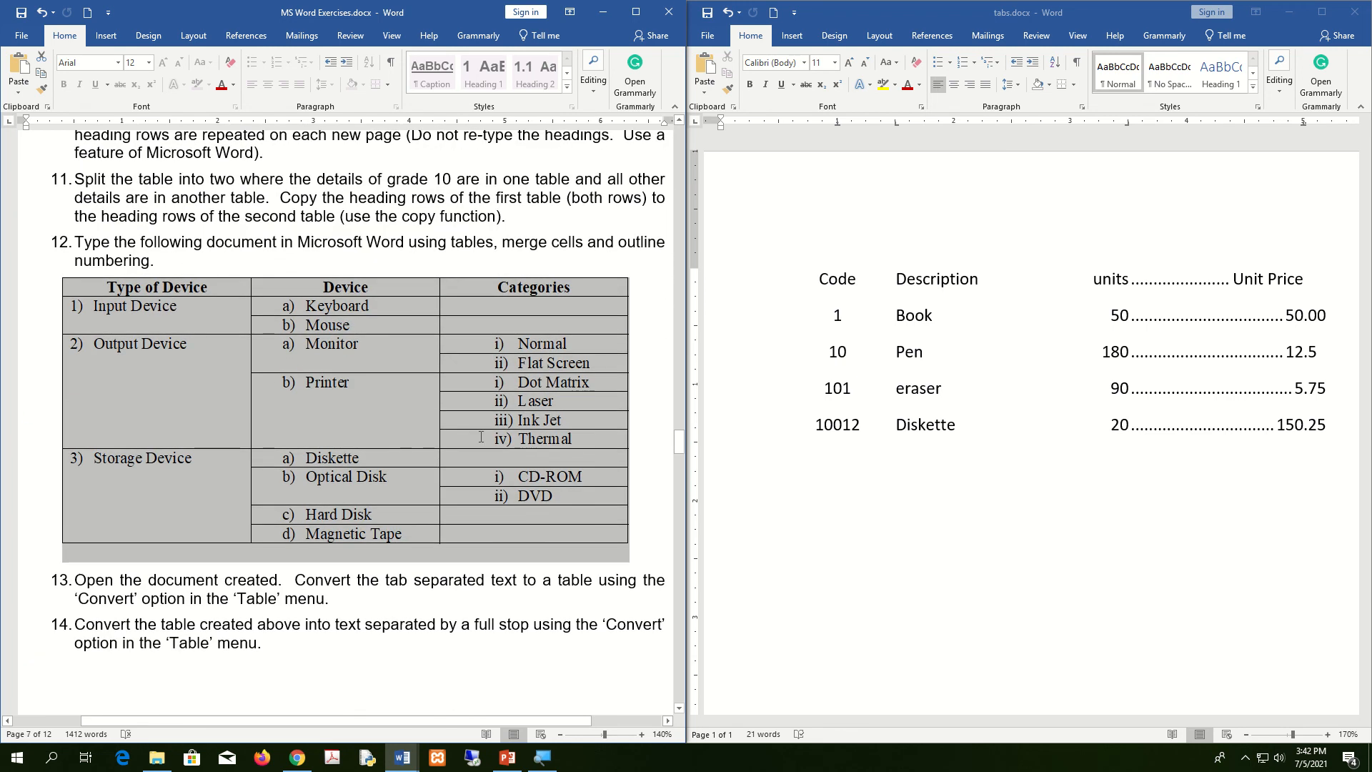
pyautogui.scroll(-2, 481, 436)
pyautogui.scroll(-1, 481, 435)
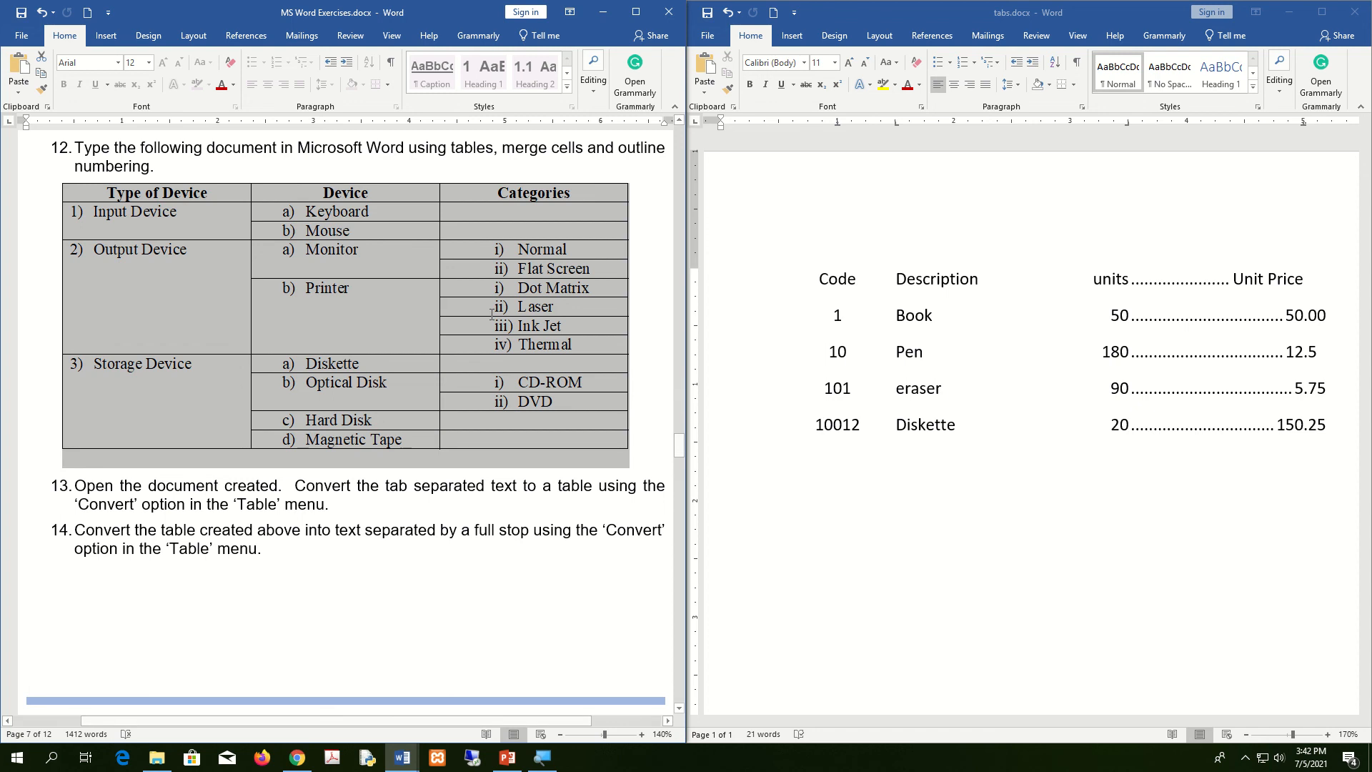
# Switch to tabs.docx, maximize its window and insert a page break after the Diskette line
pyautogui.click(604, 14)
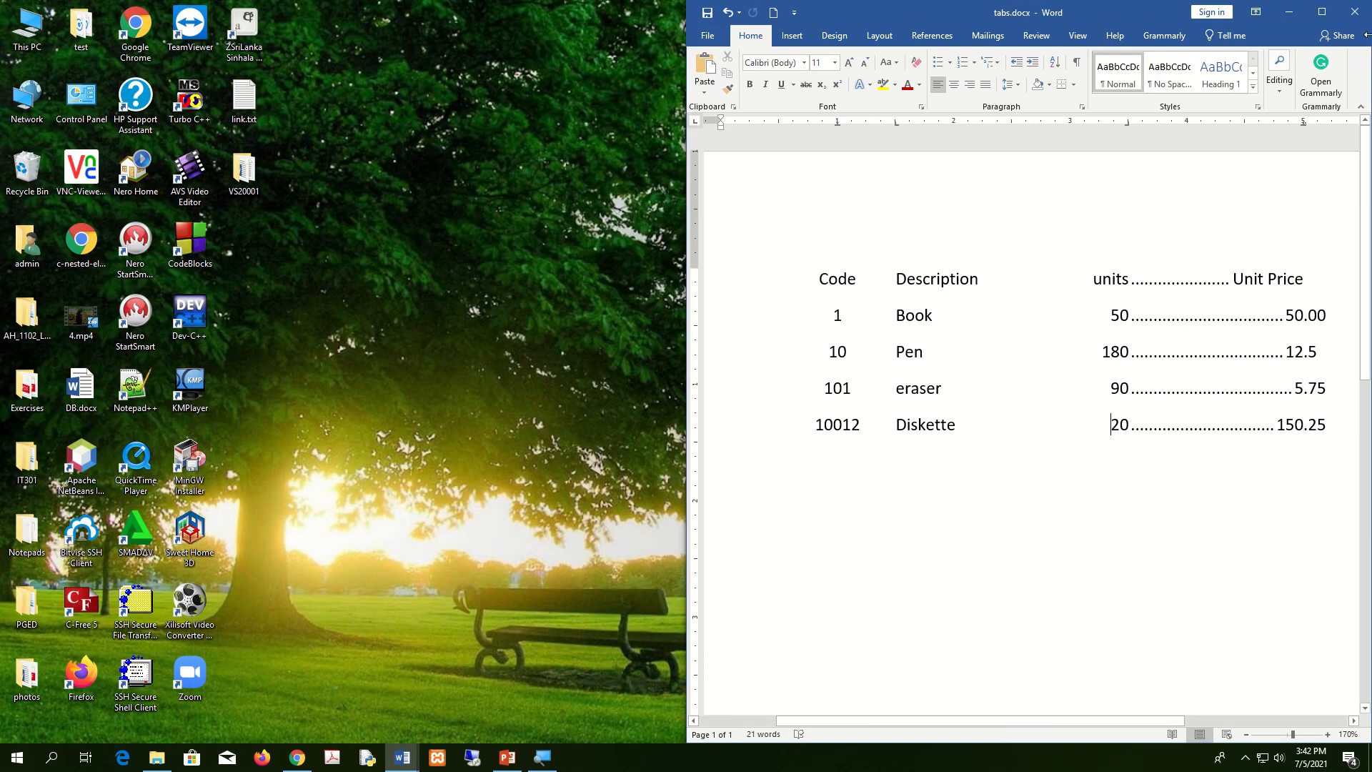
pyautogui.click(1322, 13)
pyautogui.scroll(-4, 500, 493)
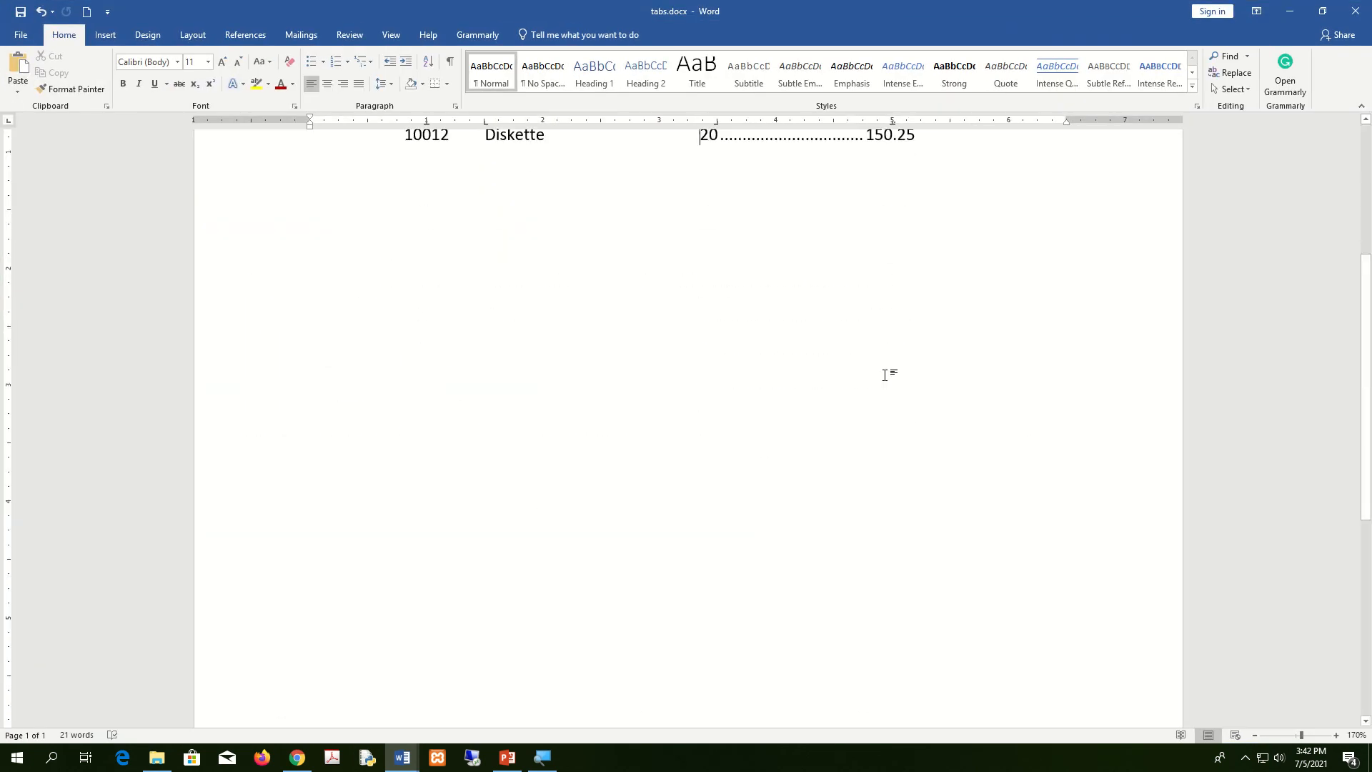
pyautogui.scroll(4, 1001, 434)
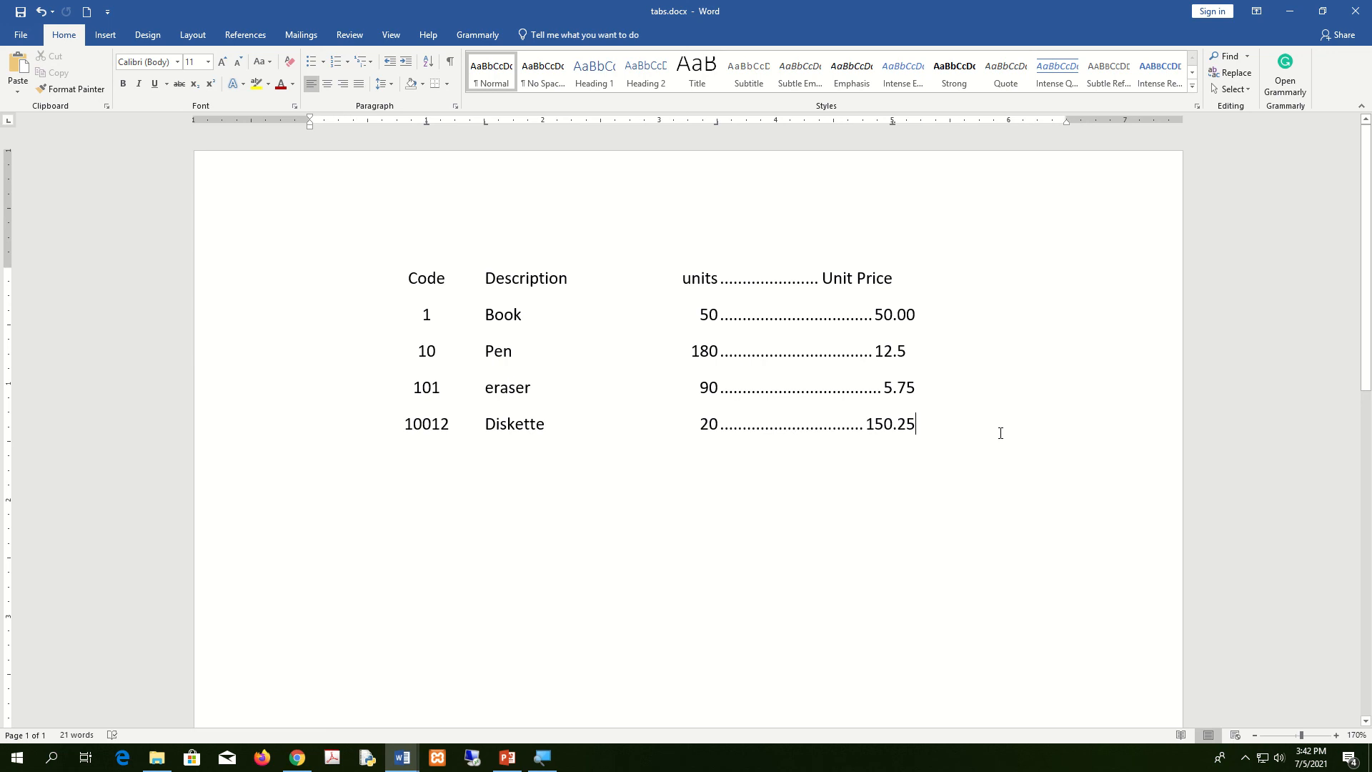
pyautogui.click(999, 434)
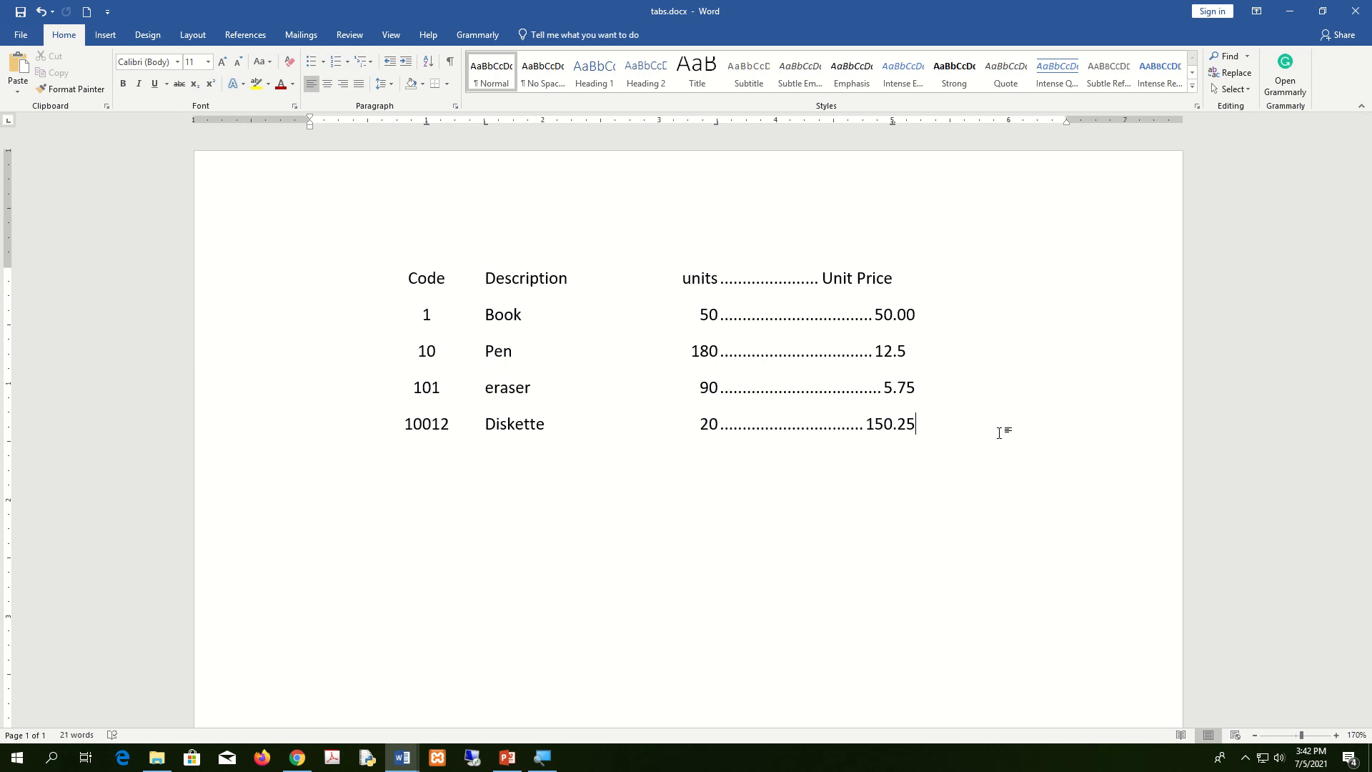
pyautogui.hotkey('ctrl', 'Return')
pyautogui.scroll(-6, 1000, 433)
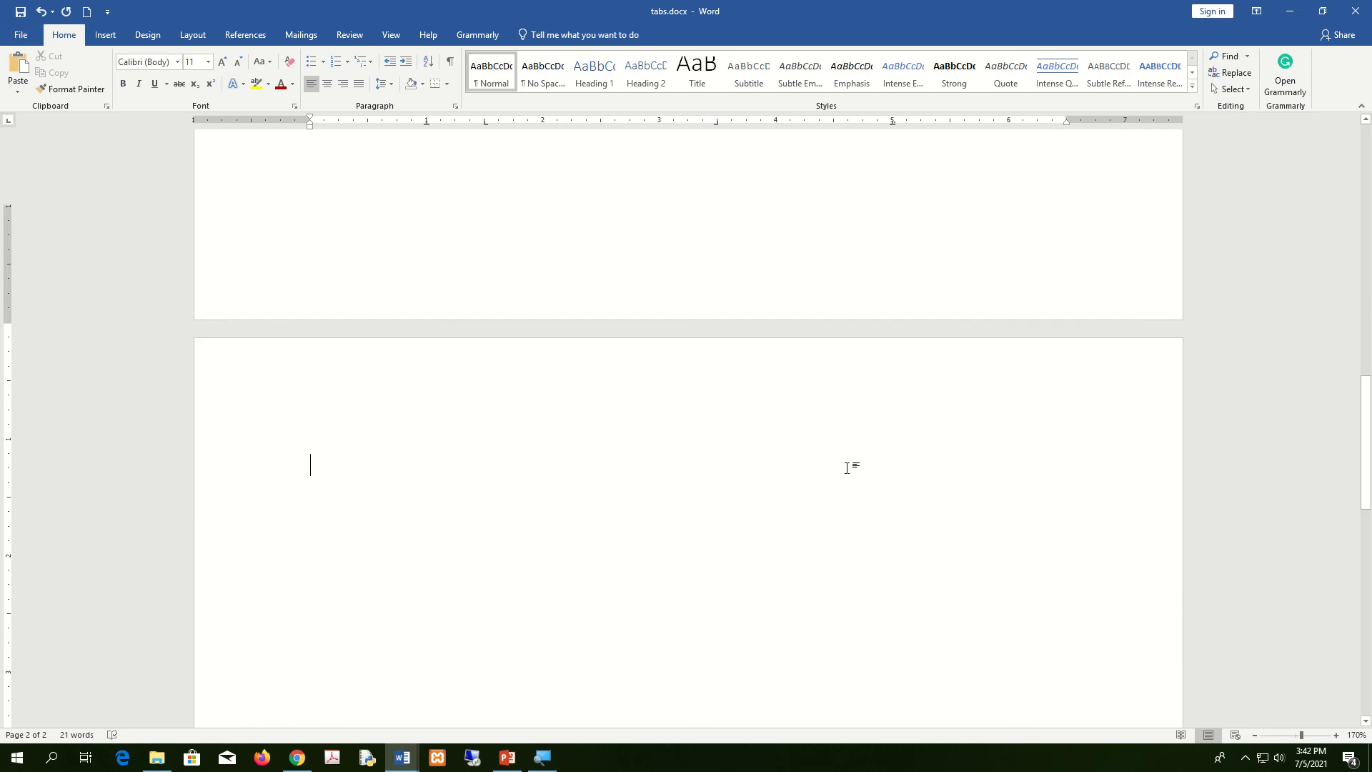
pyautogui.scroll(1, 331, 332)
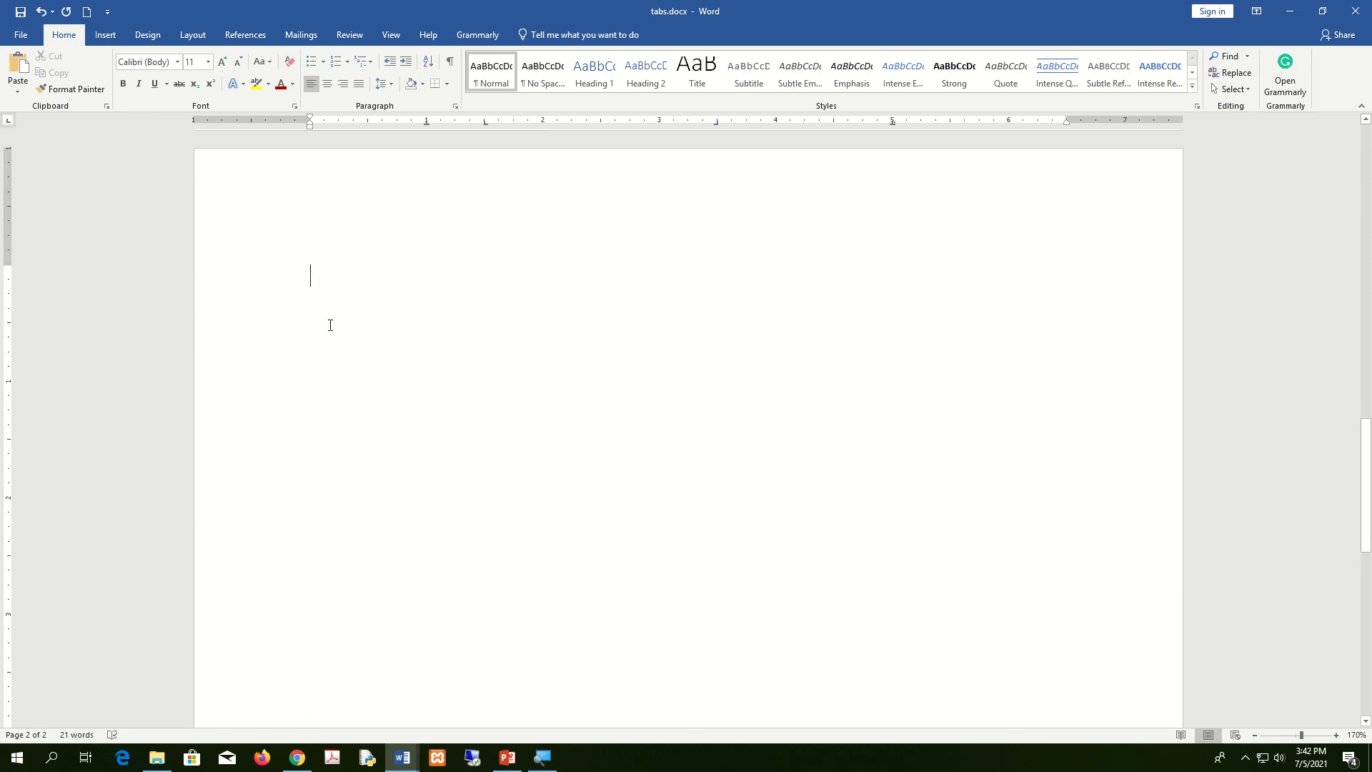
pyautogui.click(113, 33)
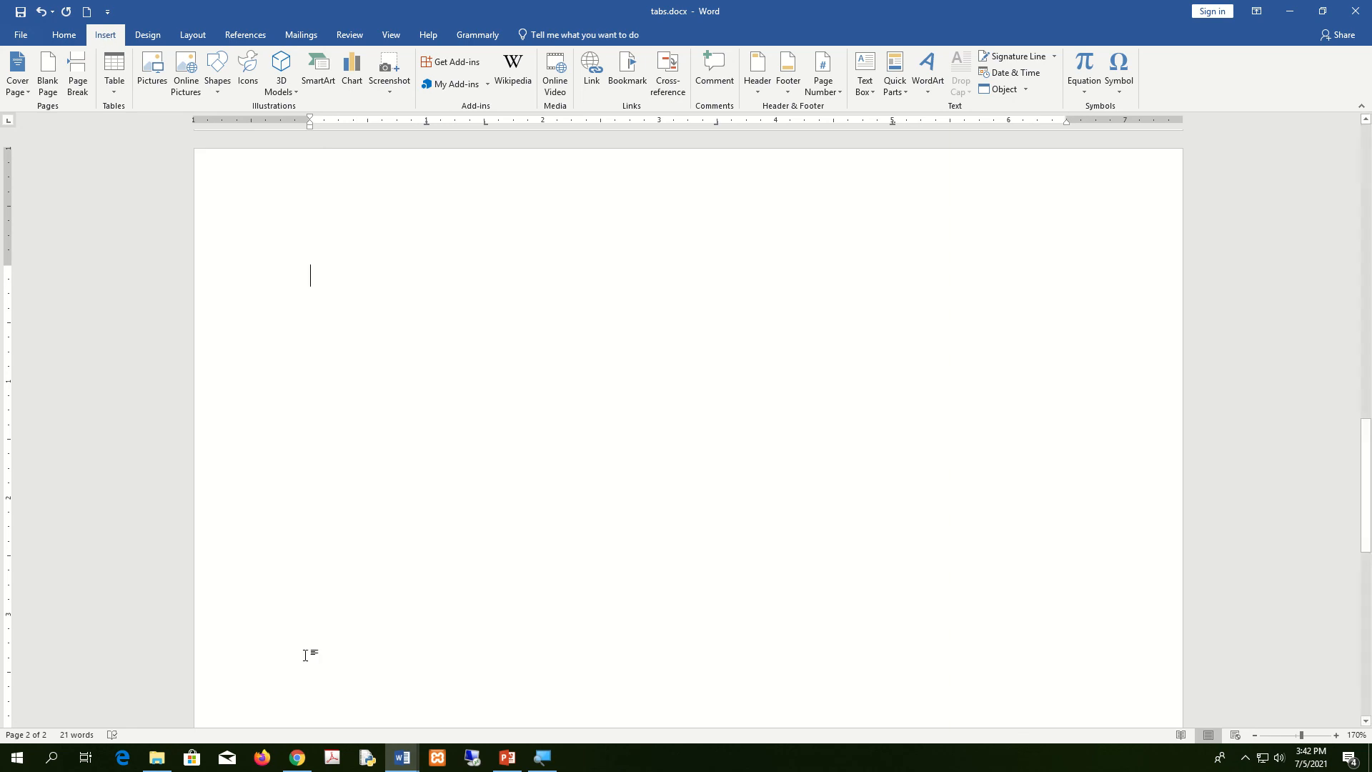
# Switch to MS Word Exercises.docx and review the Exercise 2 table requirements and sample table
pyautogui.moveTo(401, 757)
pyautogui.moveTo(458, 694)
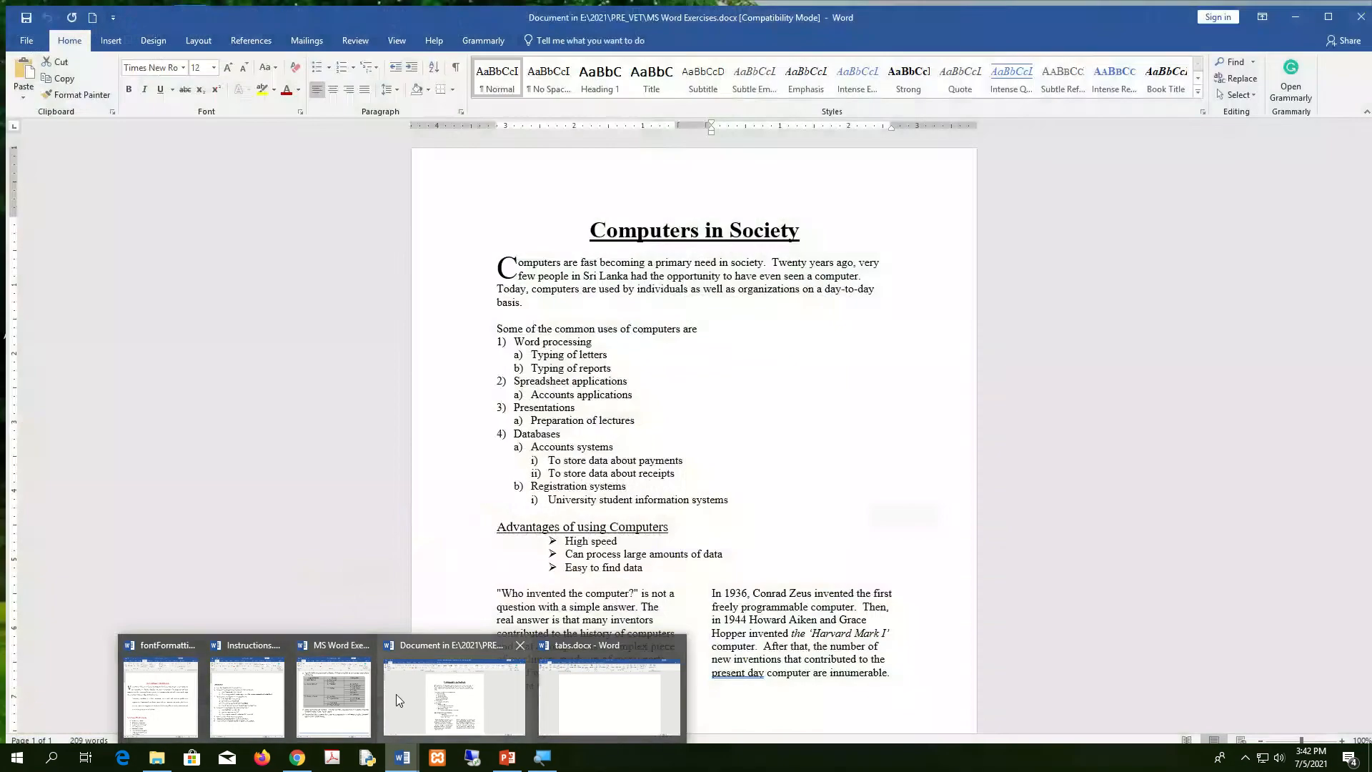
pyautogui.click(334, 693)
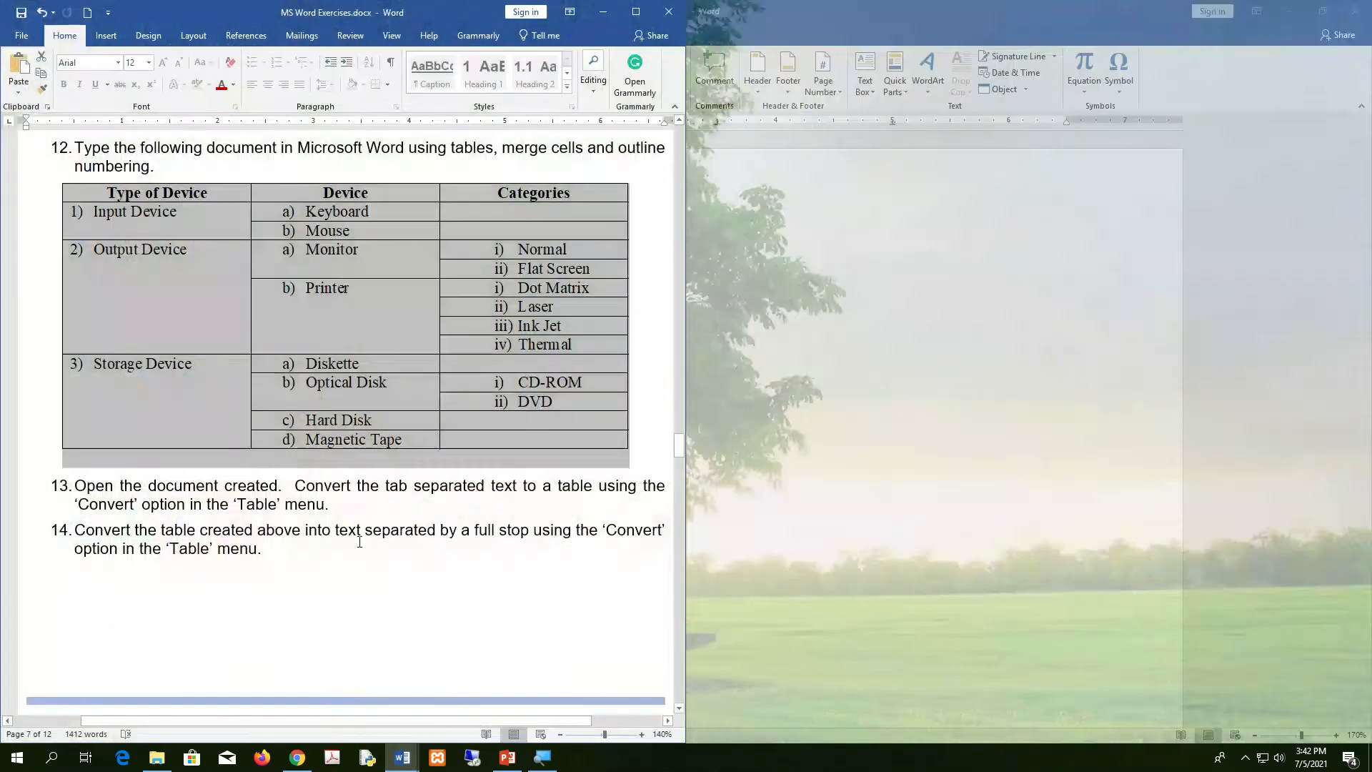
pyautogui.scroll(15, 483, 391)
pyautogui.scroll(-4, 483, 390)
pyautogui.scroll(-2, 484, 390)
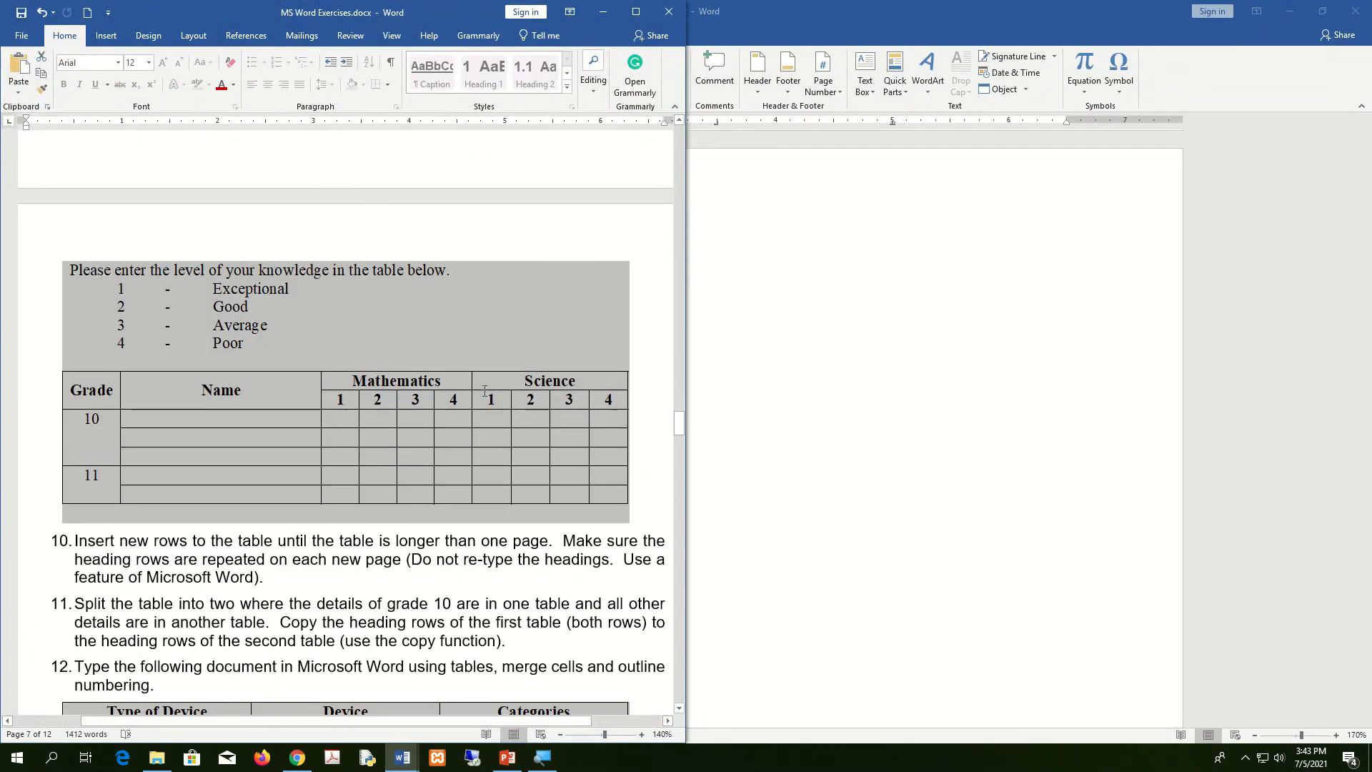
pyautogui.scroll(12, 483, 391)
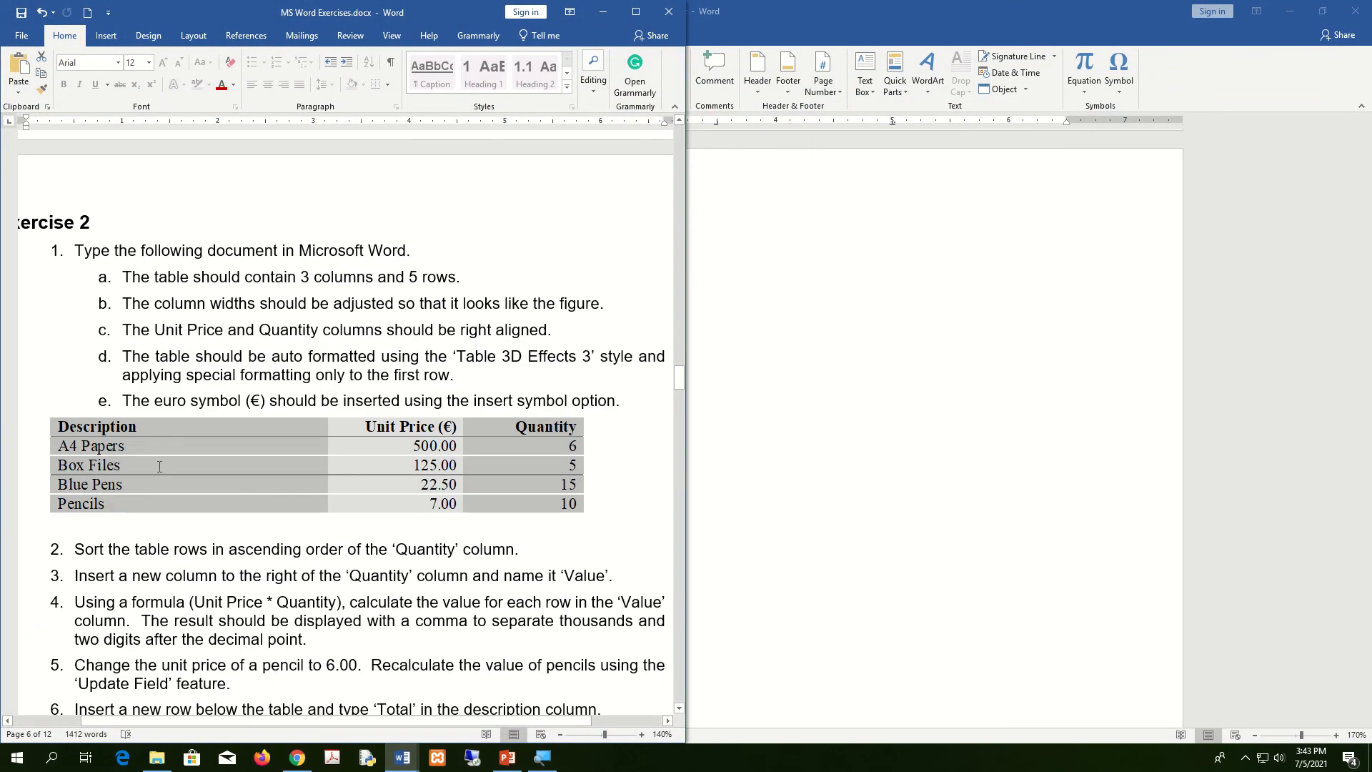
pyautogui.scroll(-3, 186, 422)
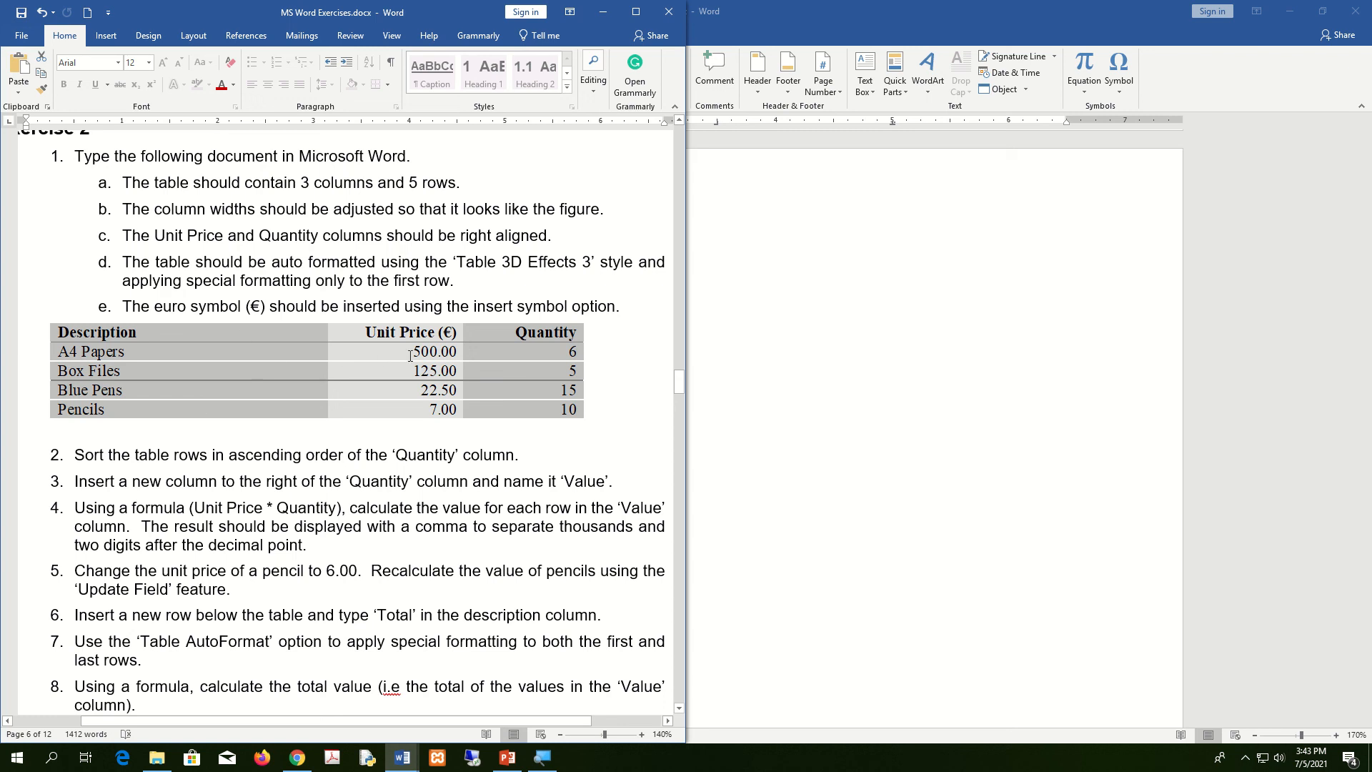
# Return to tabs.docx and insert a table with 3 columns and 5 rows on the new page
pyautogui.click(603, 12)
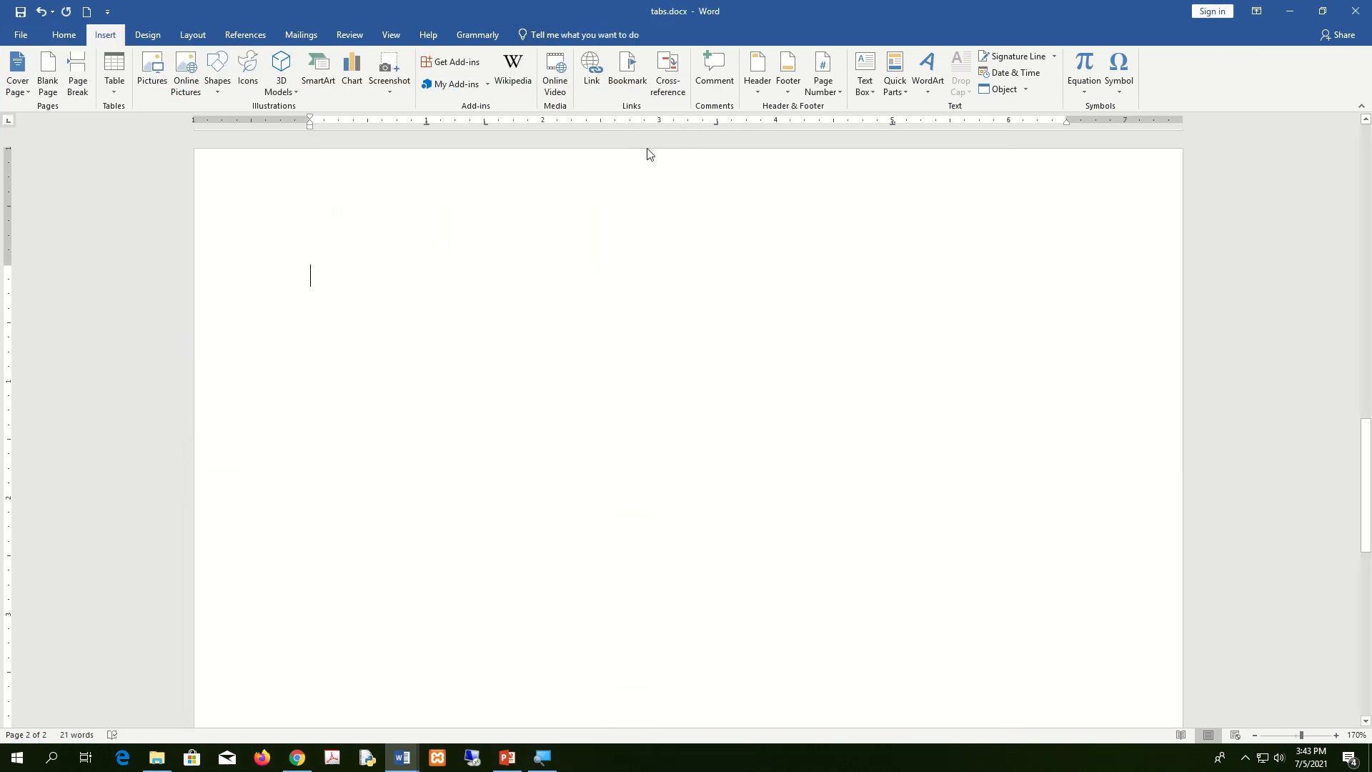
pyautogui.click(115, 71)
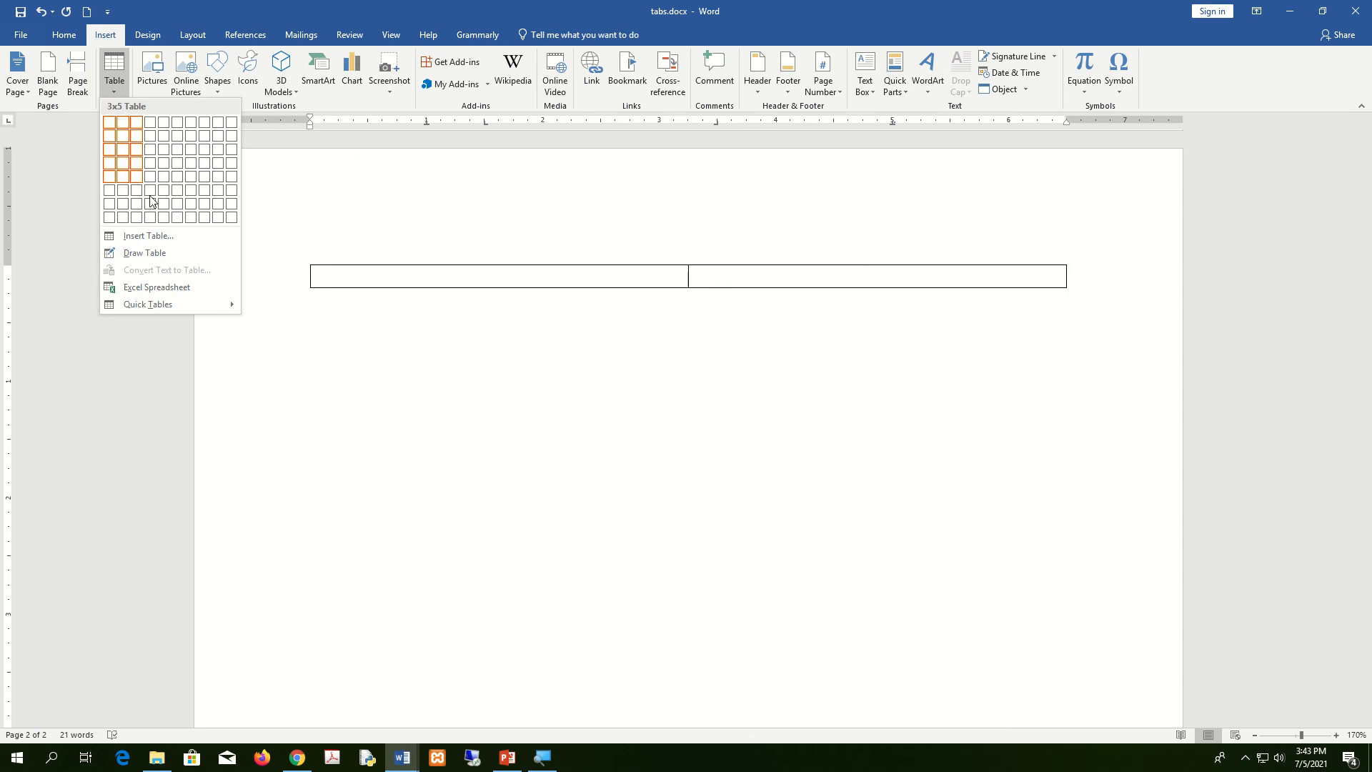
pyautogui.click(159, 236)
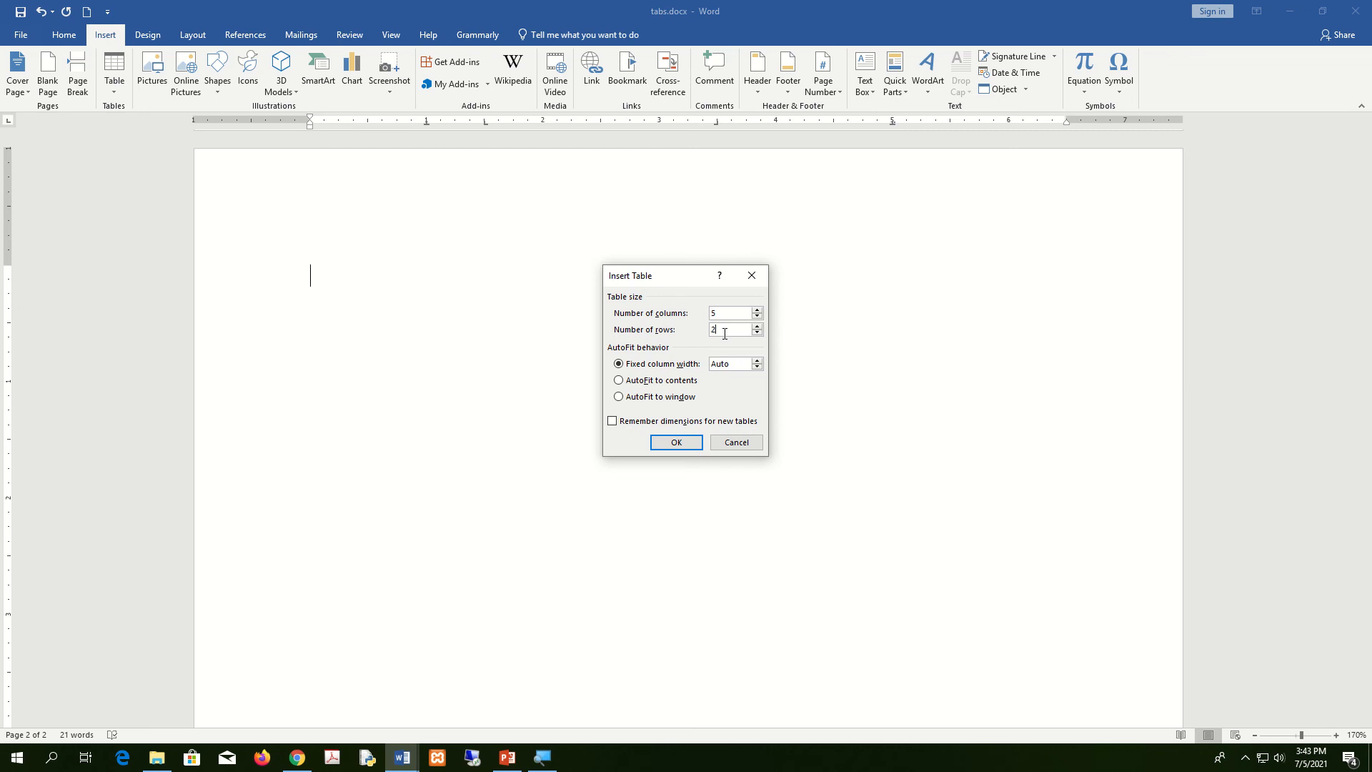
pyautogui.click(747, 445)
pyautogui.click(115, 79)
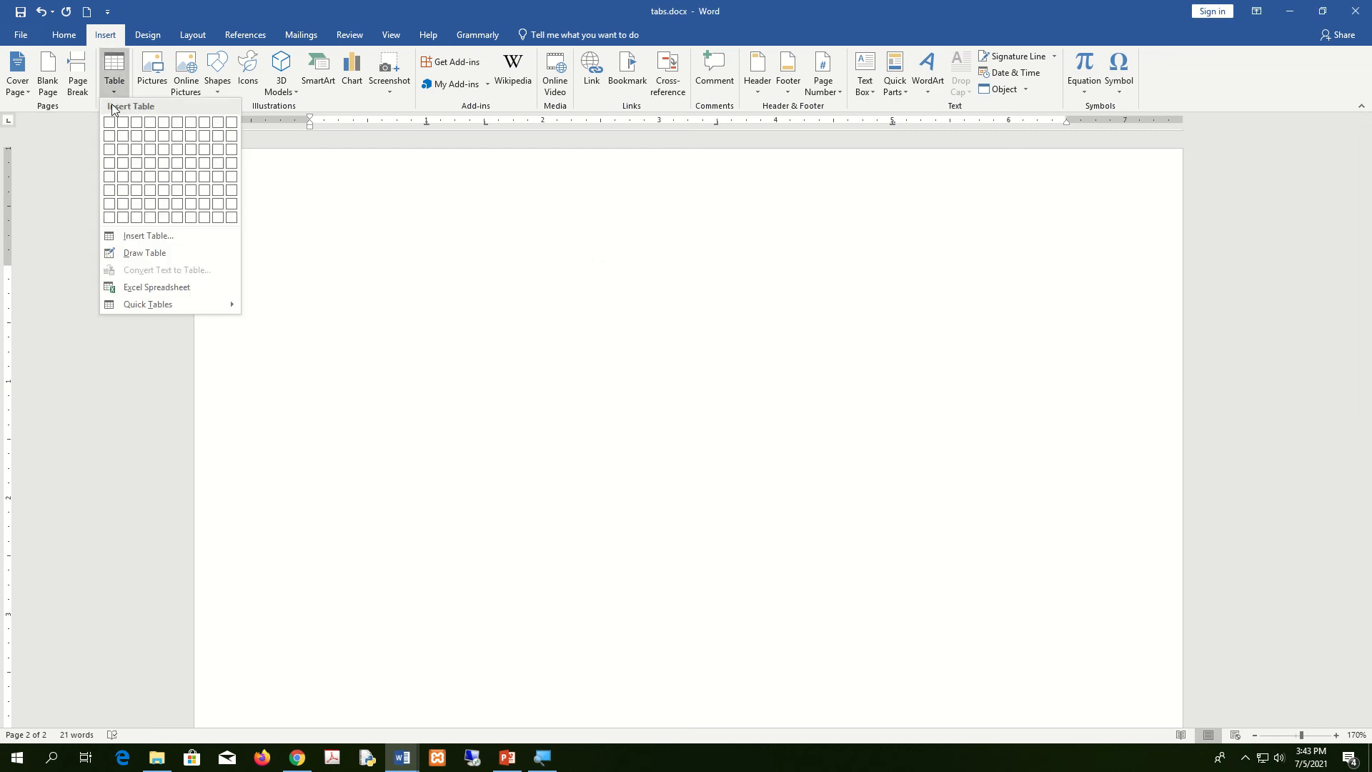
pyautogui.click(138, 179)
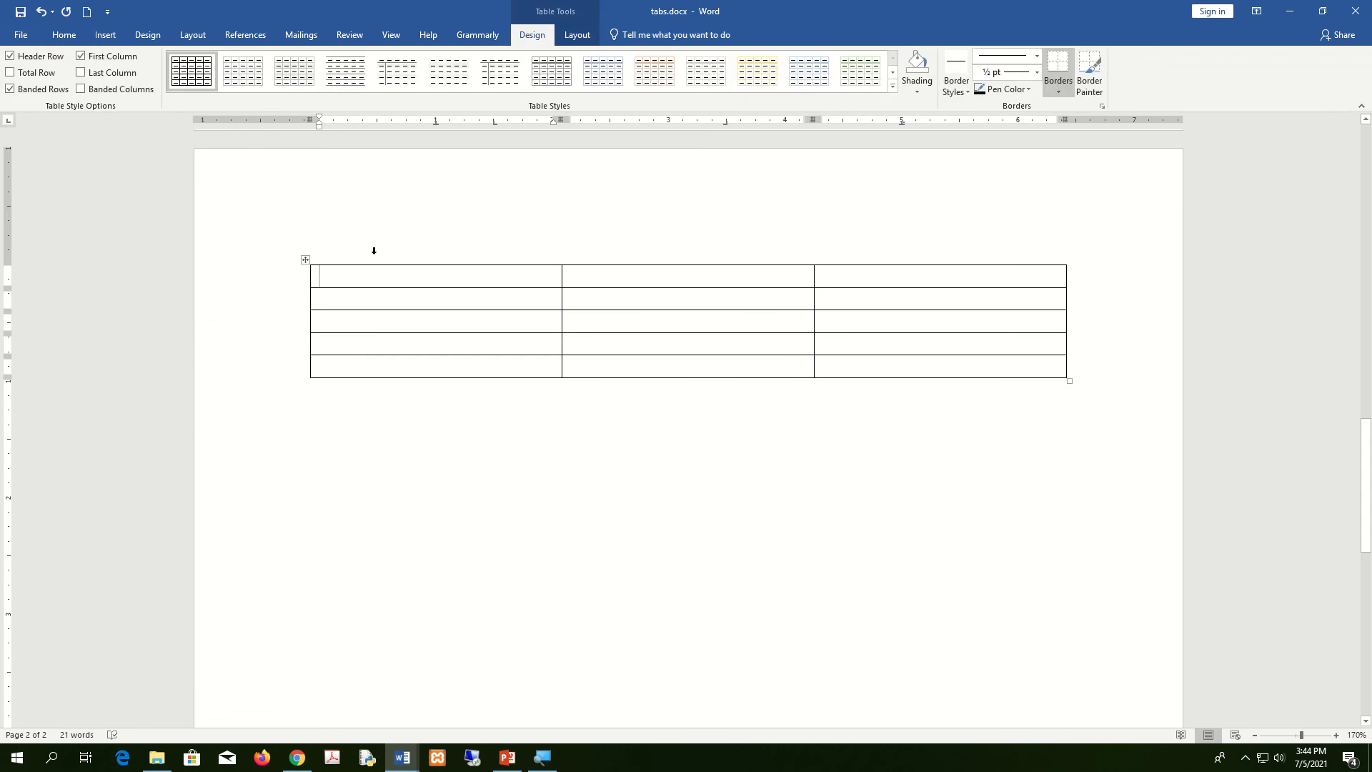
# Fill the table's first row with the headings Registration Number, Student name and Signature
pyautogui.write('Re')
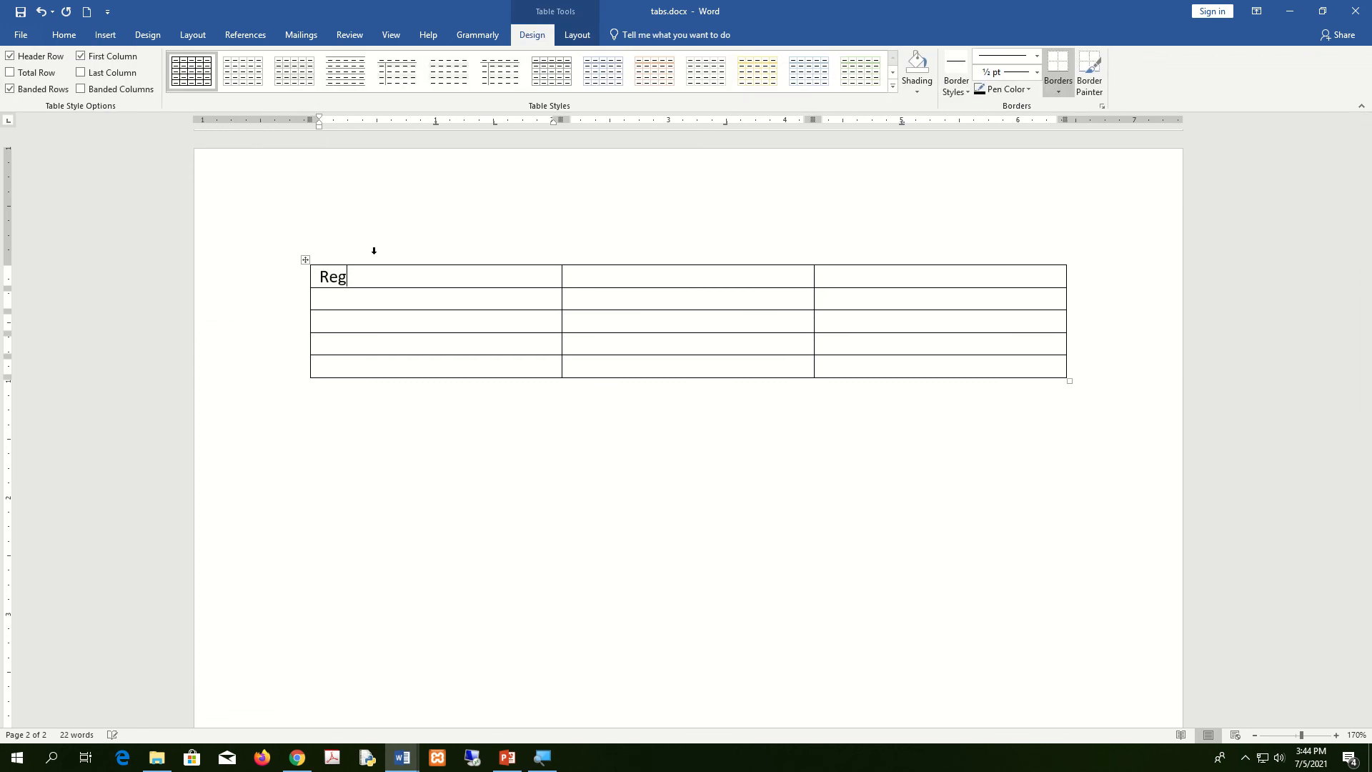
pyautogui.write('gigs')
pyautogui.write('ration Number')
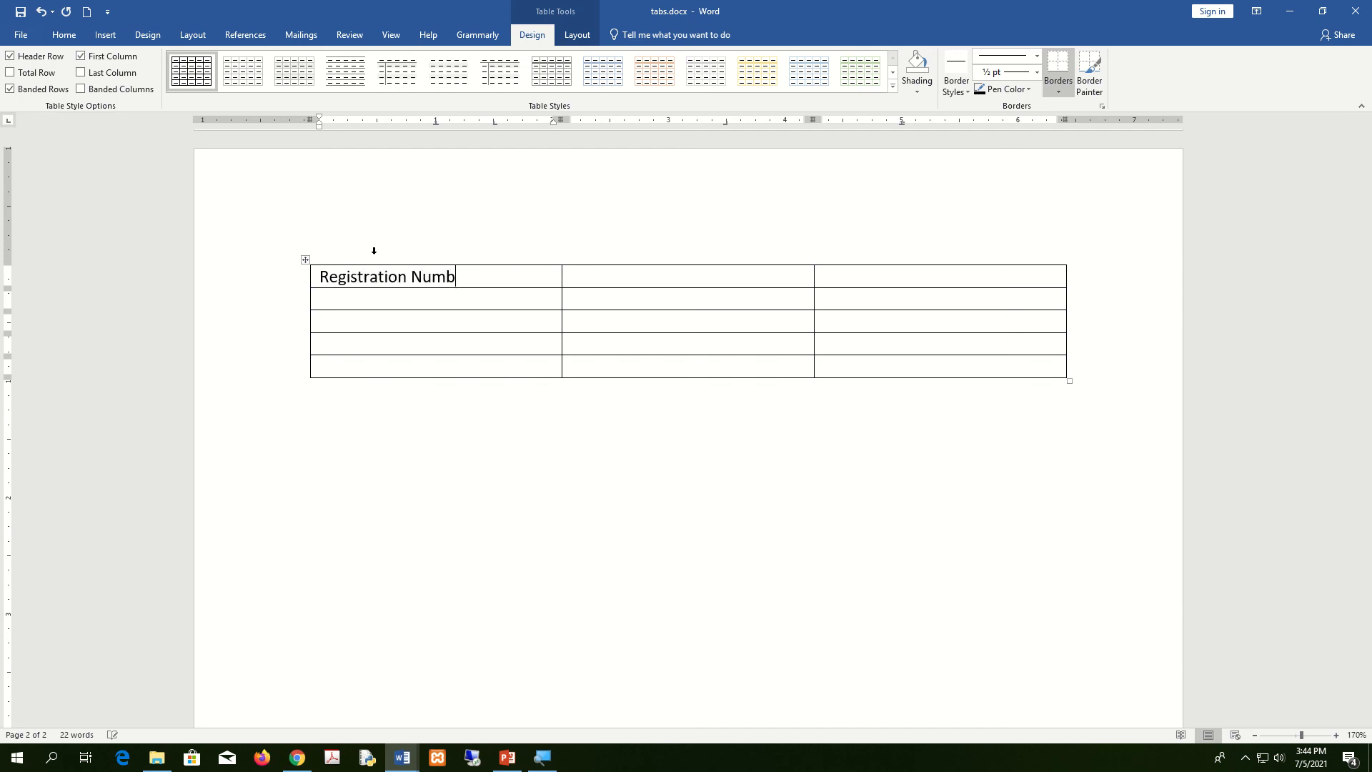
pyautogui.press('Tab')
pyautogui.write('Stude')
pyautogui.write('nt nam')
pyautogui.write('na')
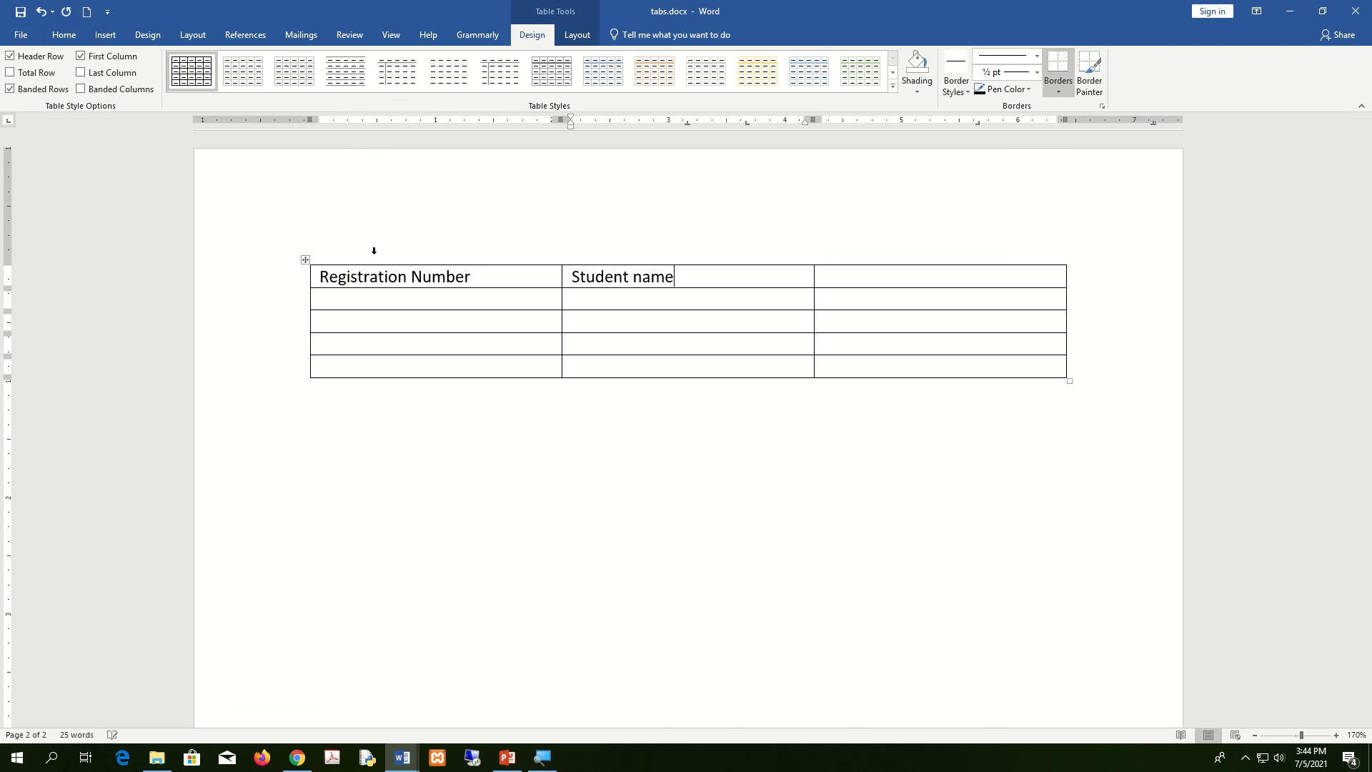
pyautogui.write('Sig')
pyautogui.write('nag')
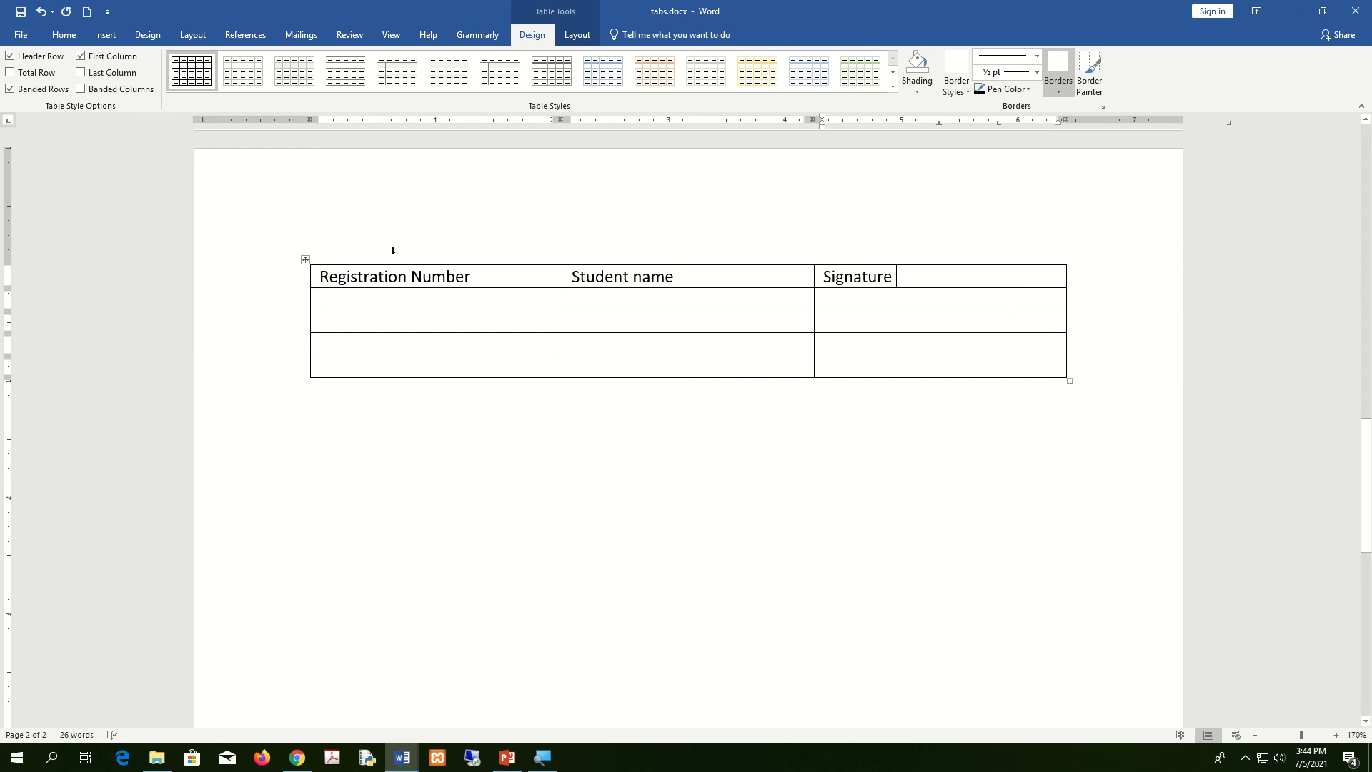
# Select the four empty rows under the headings and insert the same number of rows below them
pyautogui.click(441, 331)
pyautogui.moveTo(357, 306)
pyautogui.mouseDown()
pyautogui.moveTo(732, 343)
pyautogui.moveTo(974, 346)
pyautogui.moveTo(988, 361)
pyautogui.mouseUp()
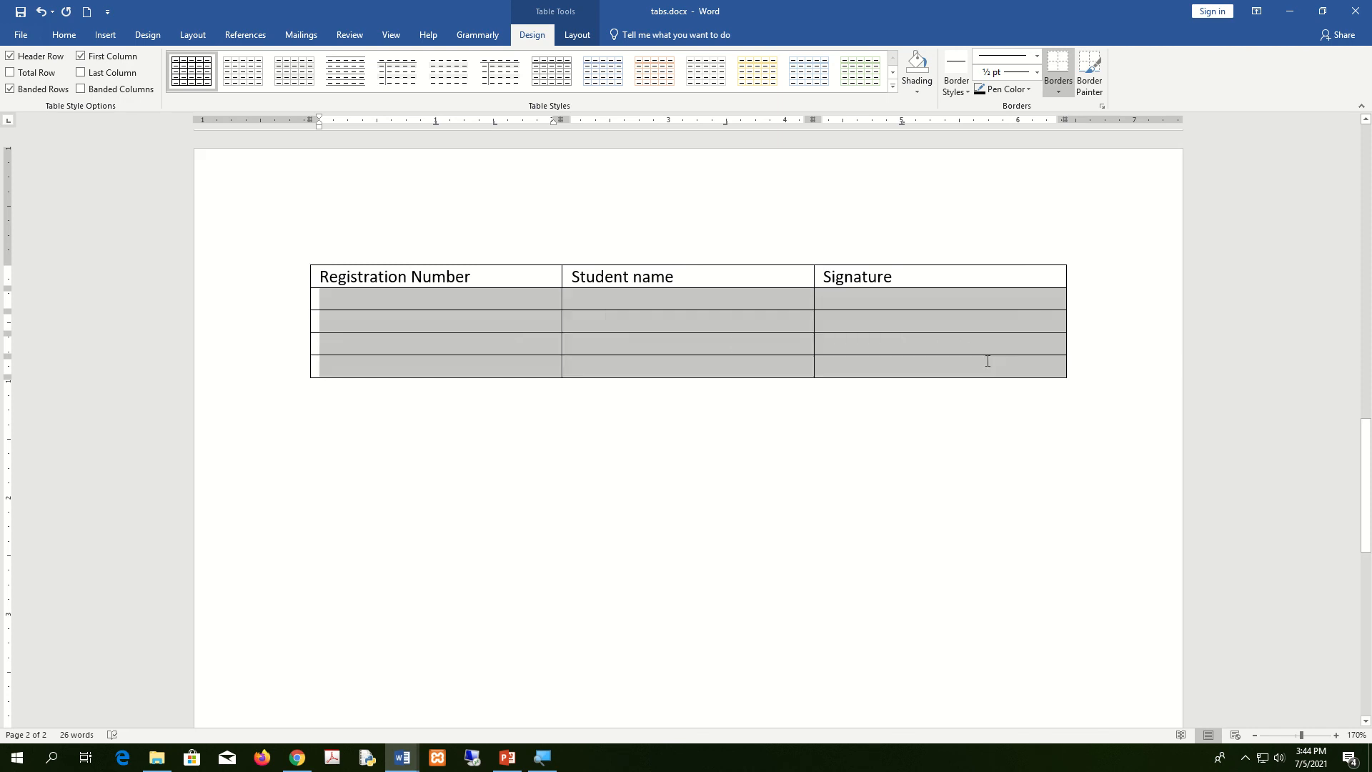
pyautogui.rightClick(439, 300)
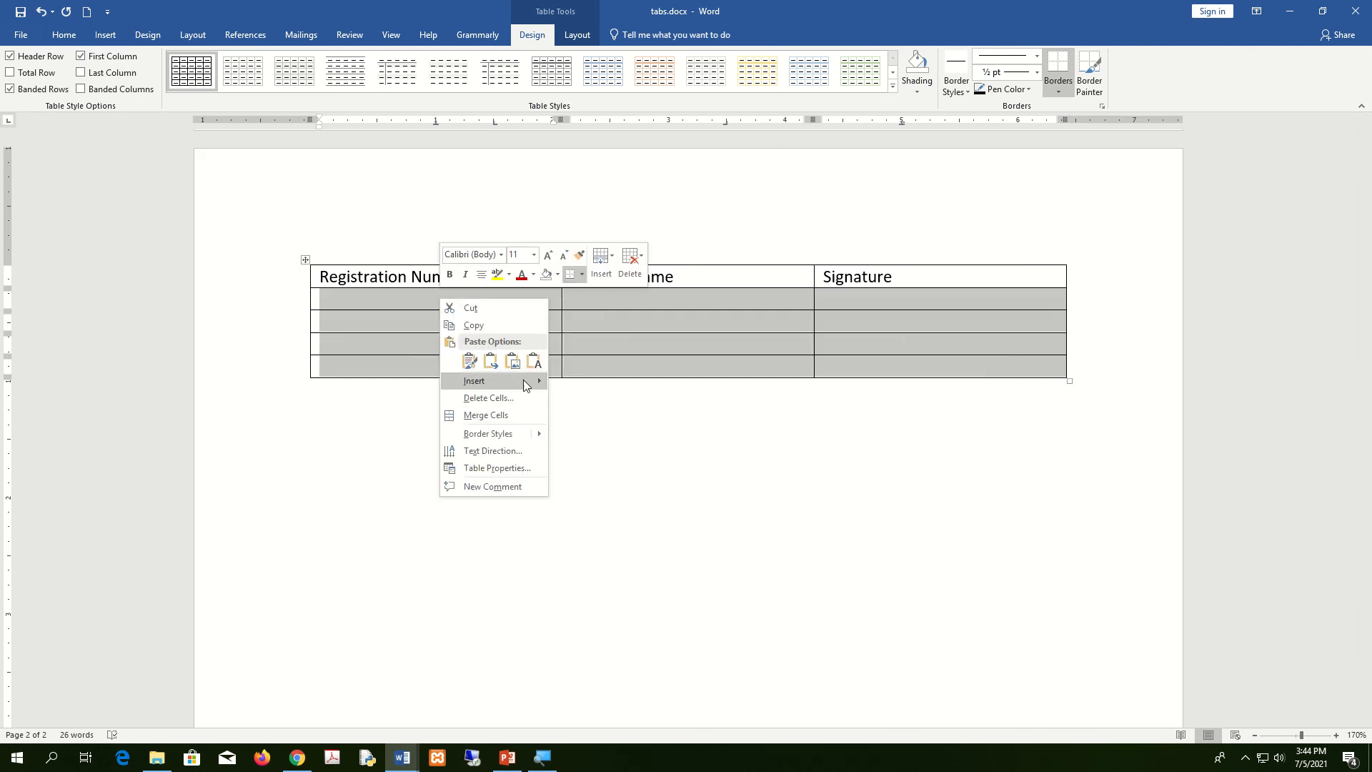
pyautogui.moveTo(524, 384)
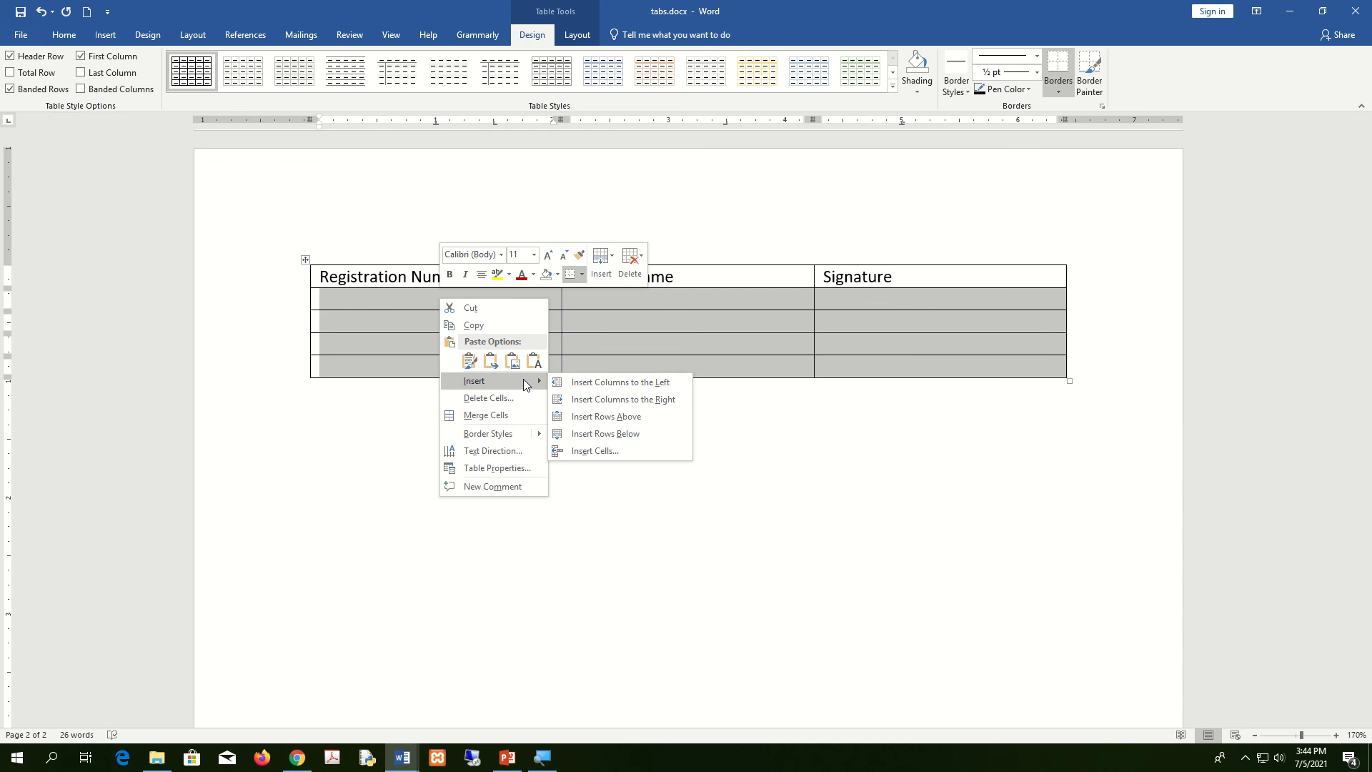
pyautogui.click(637, 435)
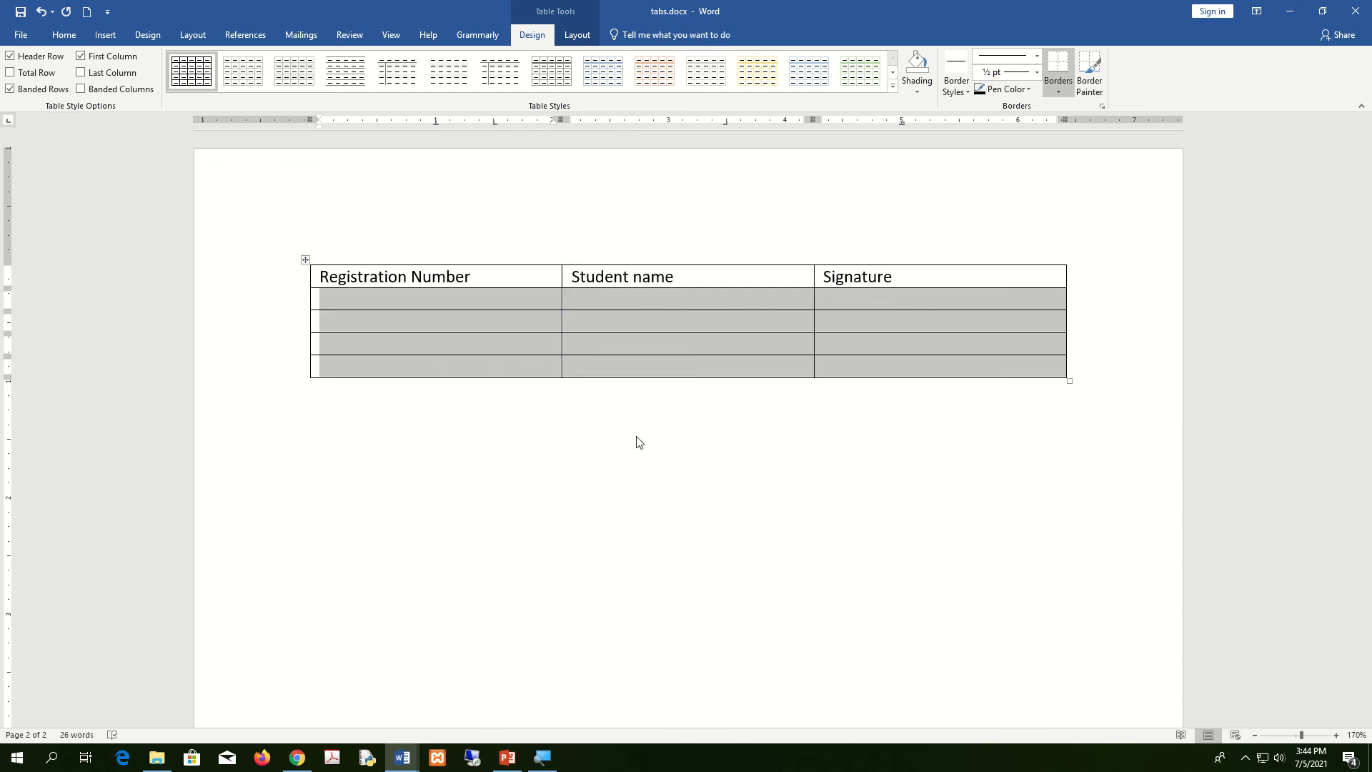
# Select all eight empty table rows and insert another eight rows below them
pyautogui.rightClick(418, 301)
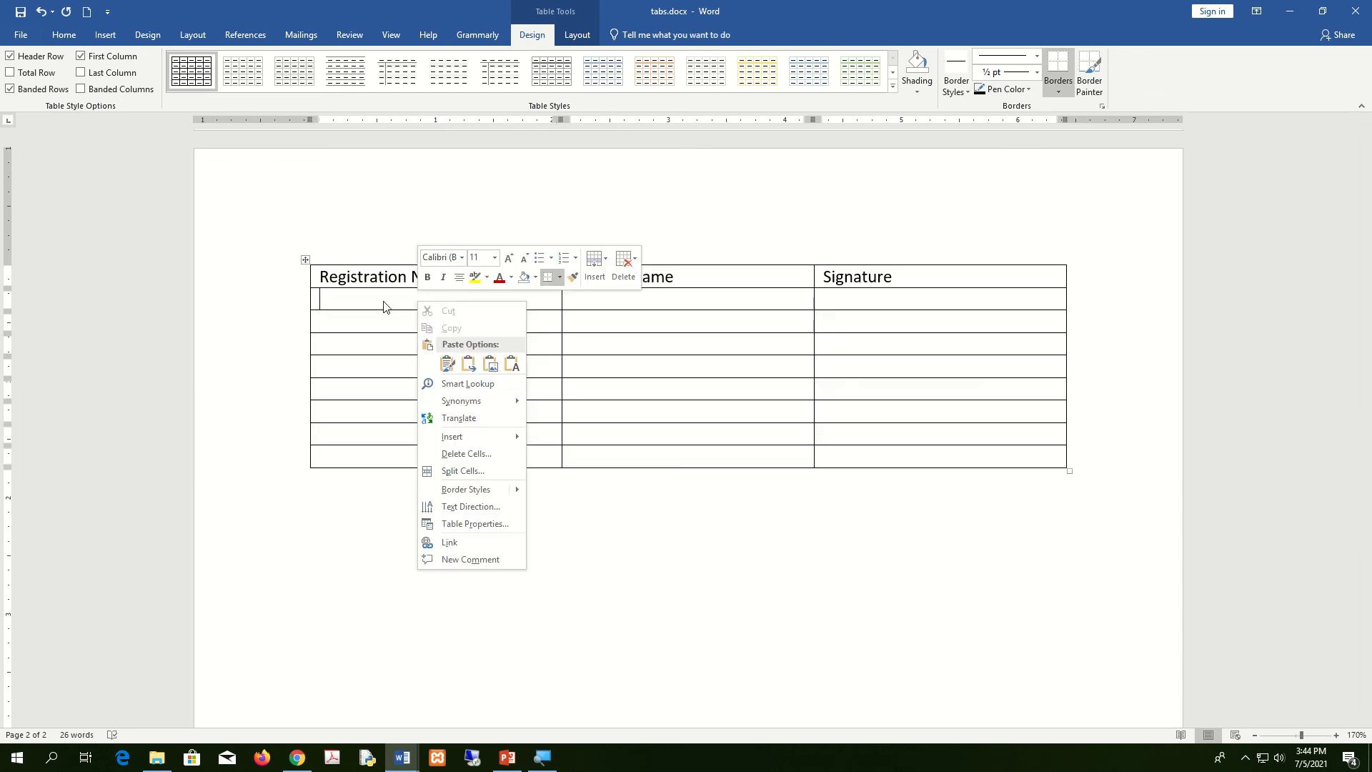
pyautogui.click(383, 297)
pyautogui.moveTo(383, 297); pyautogui.dragTo(907, 450)
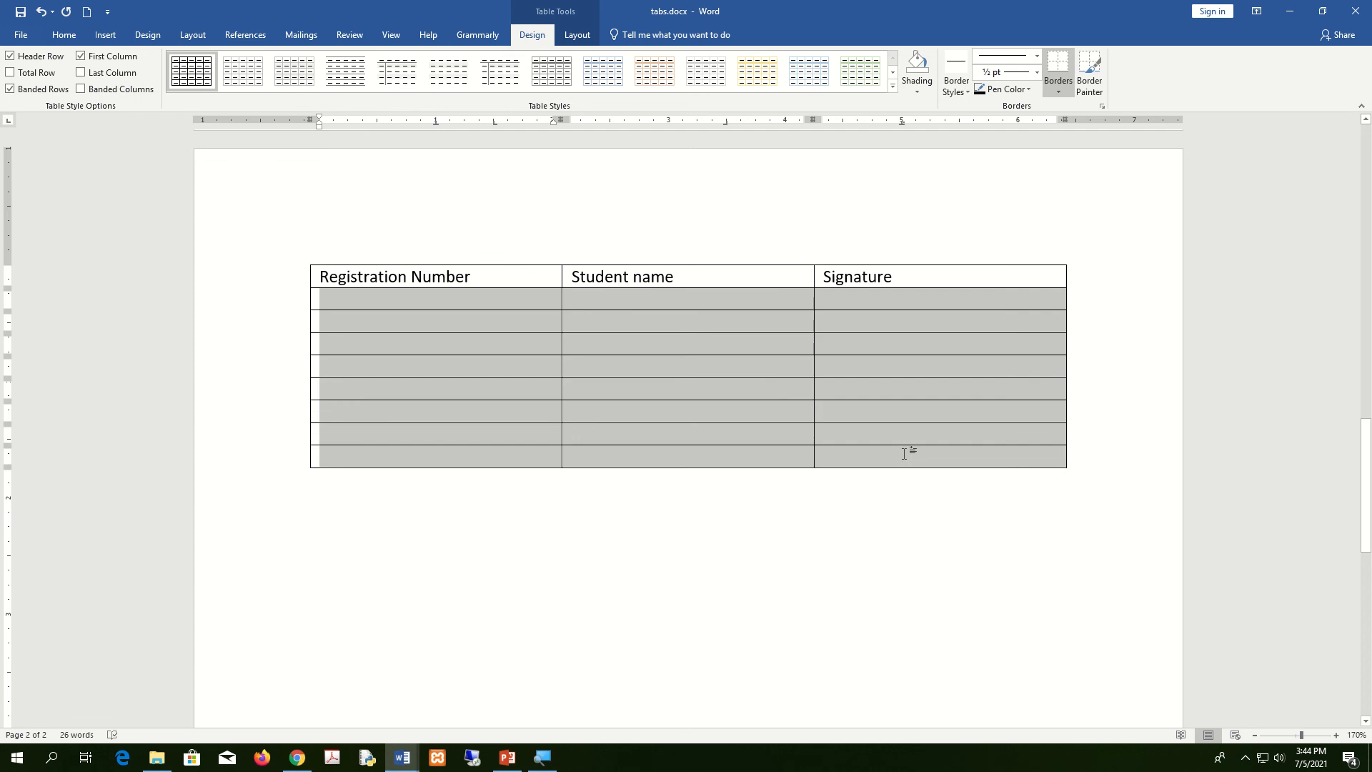
pyautogui.rightClick(439, 303)
pyautogui.moveTo(502, 381)
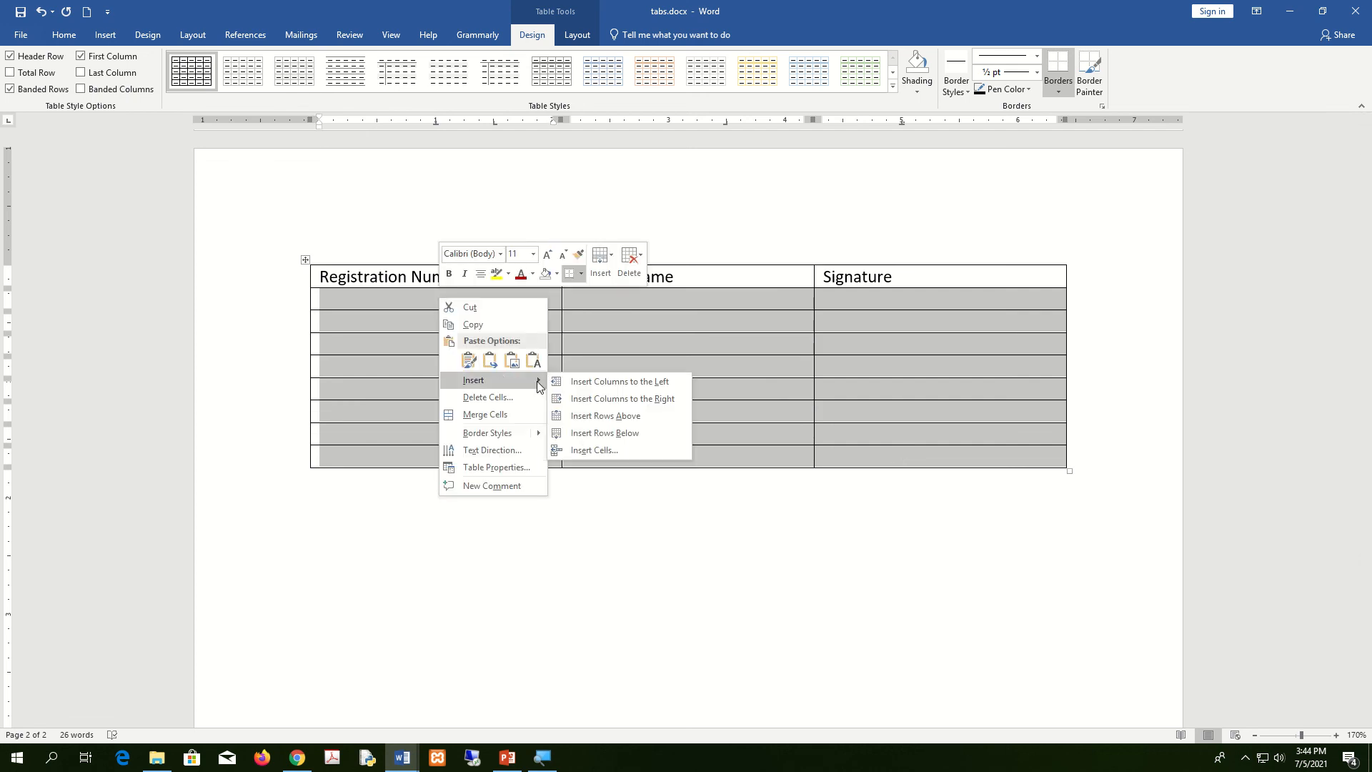
pyautogui.click(639, 435)
pyautogui.click(1093, 634)
pyautogui.scroll(-3, 1093, 634)
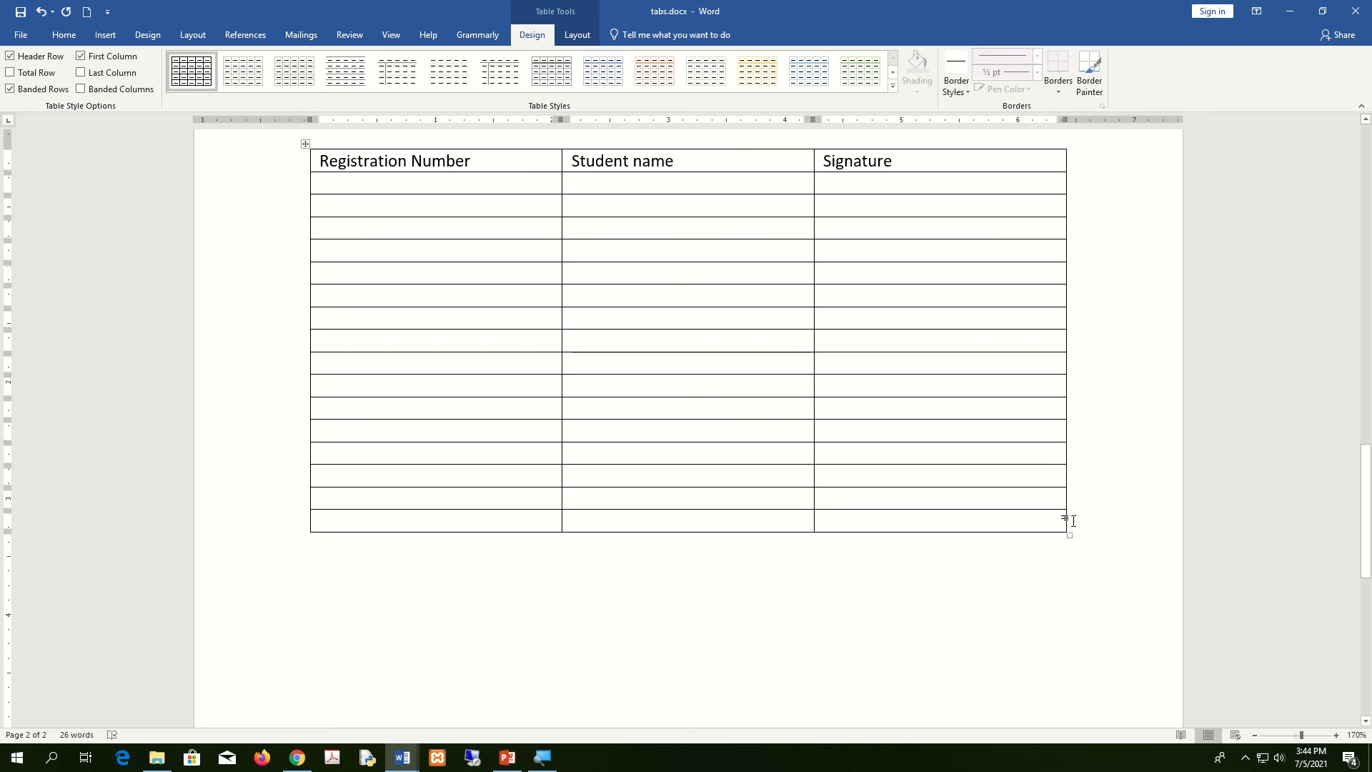
# Add five more rows one at a time at the end of the table, each from just outside the last row
pyautogui.click(1073, 521)
pyautogui.press('Return')
pyautogui.click(1073, 539)
pyautogui.press('Return')
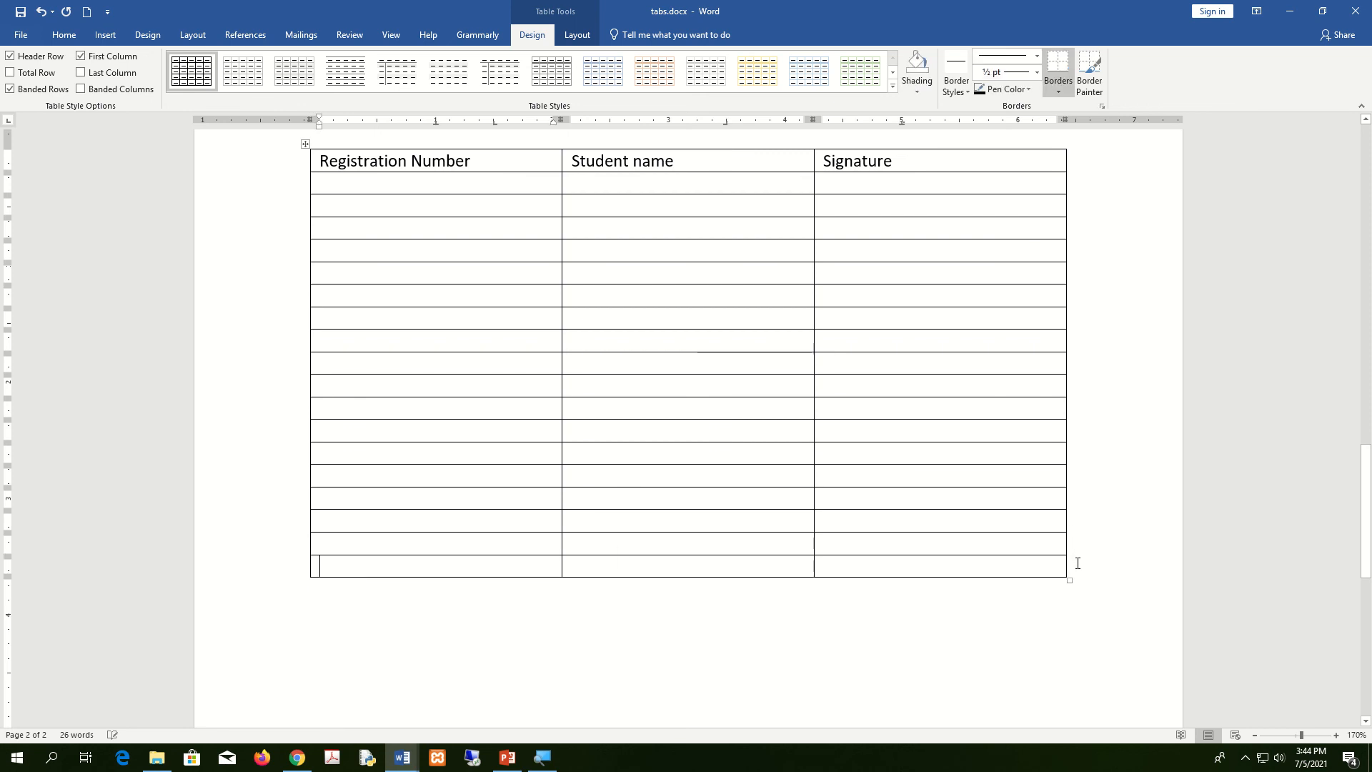
pyautogui.click(1074, 562)
pyautogui.press('Return')
pyautogui.click(1076, 586)
pyautogui.press('Return')
pyautogui.click(1072, 608)
pyautogui.press('Return')
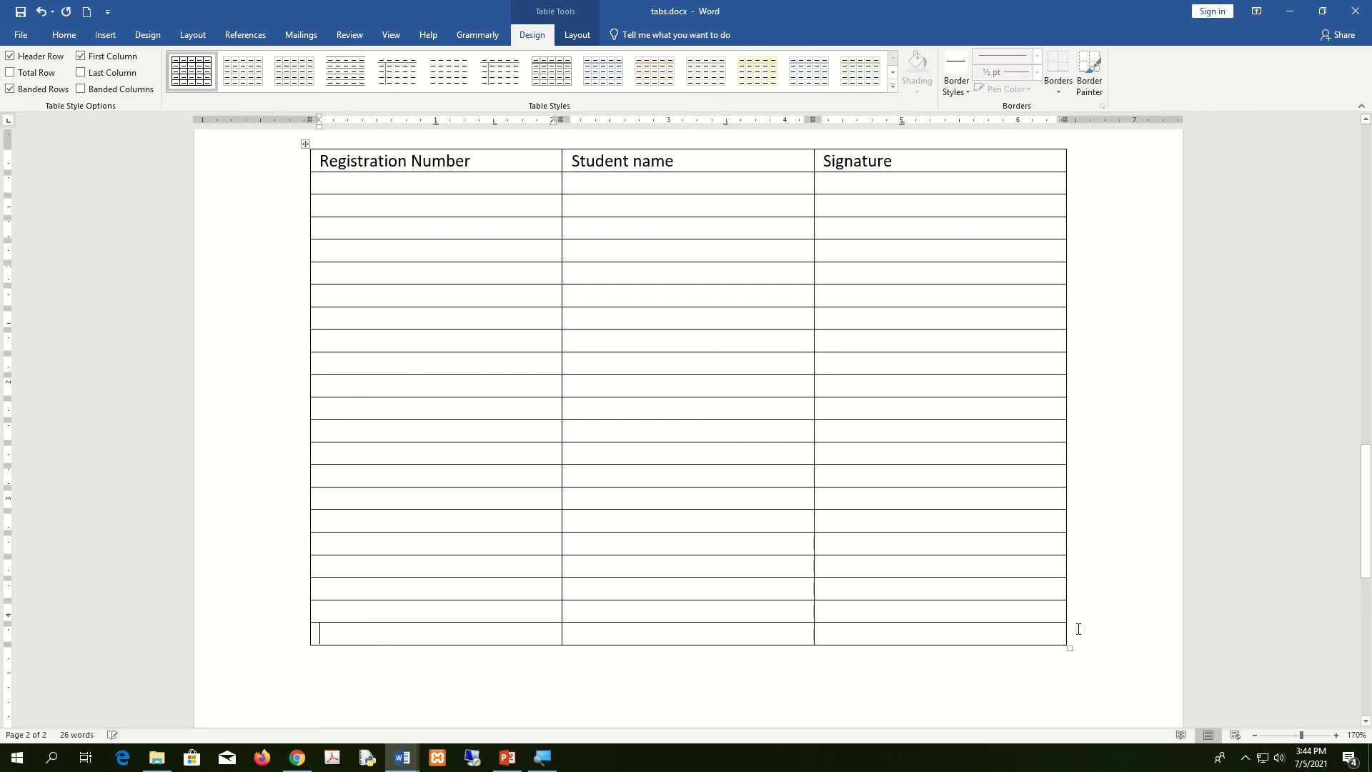
# Add eight more rows one at a time at the end of the table, each from just outside the last row
pyautogui.click(1070, 631)
pyautogui.press('Return')
pyautogui.scroll(-1, 1084, 648)
pyautogui.scroll(-1, 1083, 649)
pyautogui.click(1069, 482)
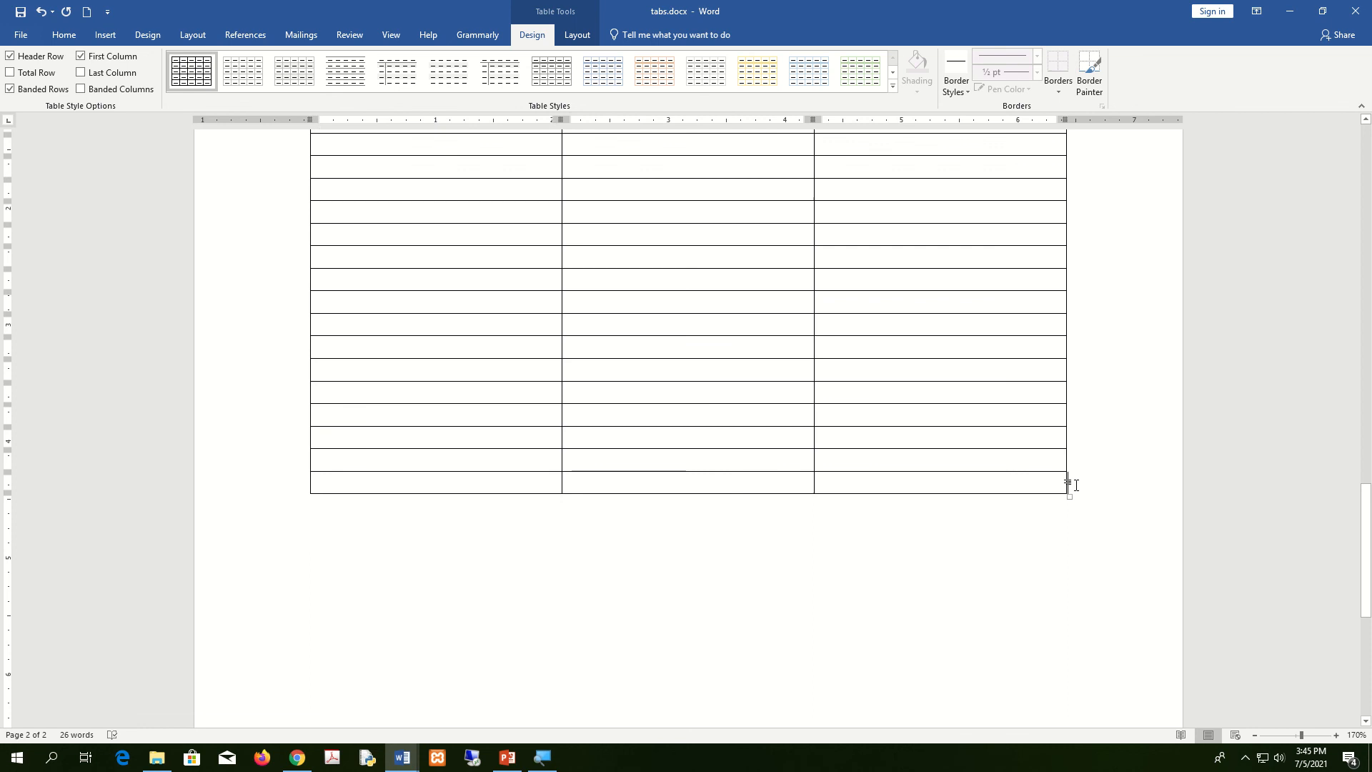
pyautogui.press('Return')
pyautogui.click(1070, 510)
pyautogui.press('Return')
pyautogui.click(1069, 532)
pyautogui.press('Return')
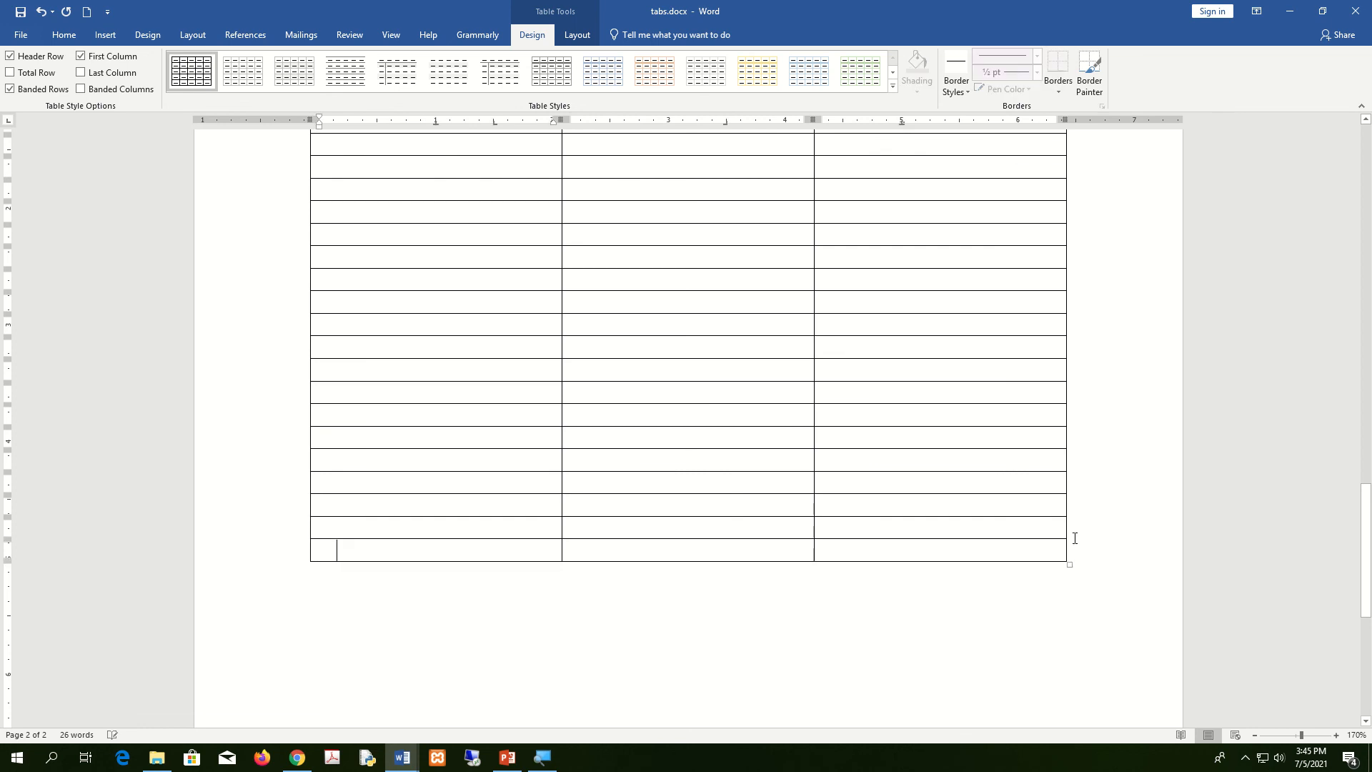
pyautogui.click(1067, 553)
pyautogui.press('Return')
pyautogui.click(1076, 576)
pyautogui.press('Return')
pyautogui.click(1071, 596)
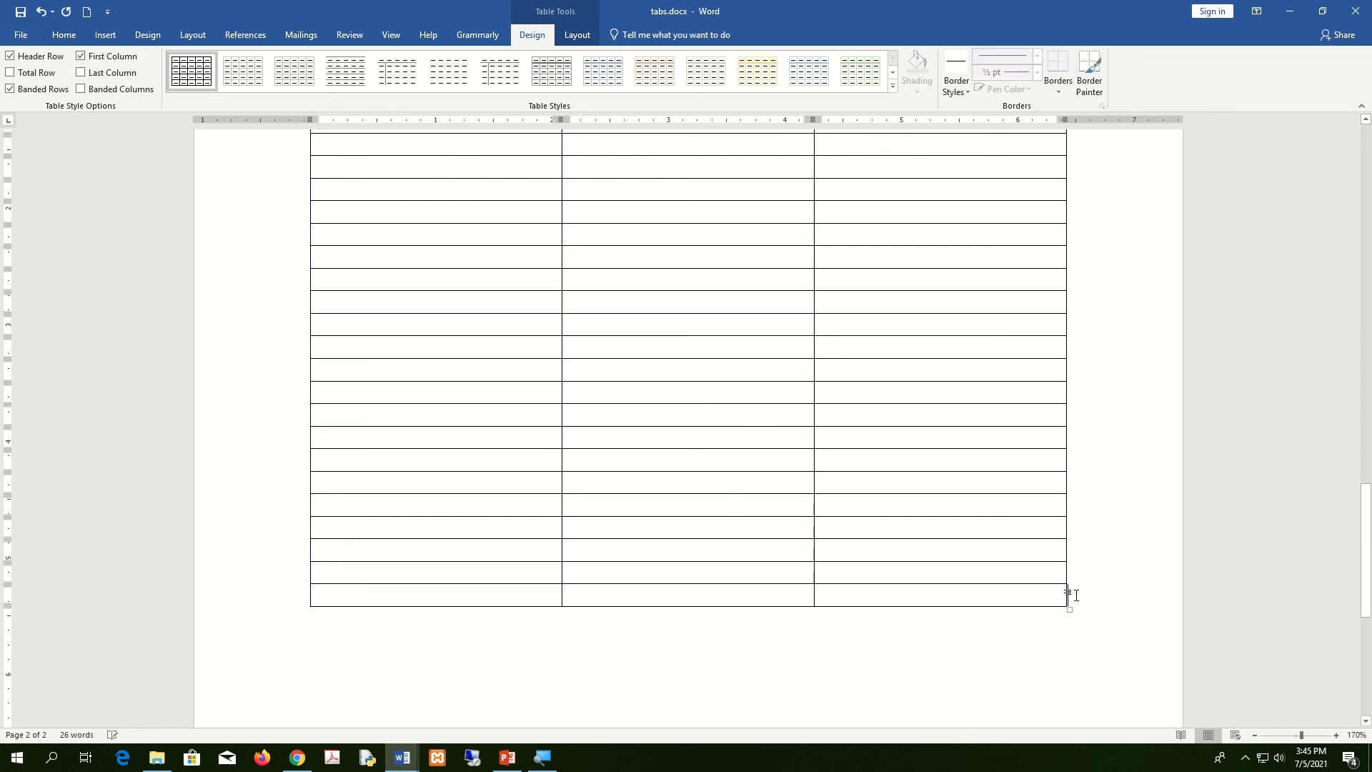
pyautogui.press('Return')
pyautogui.click(1078, 617)
pyautogui.press('Return')
pyautogui.scroll(-4, 1020, 498)
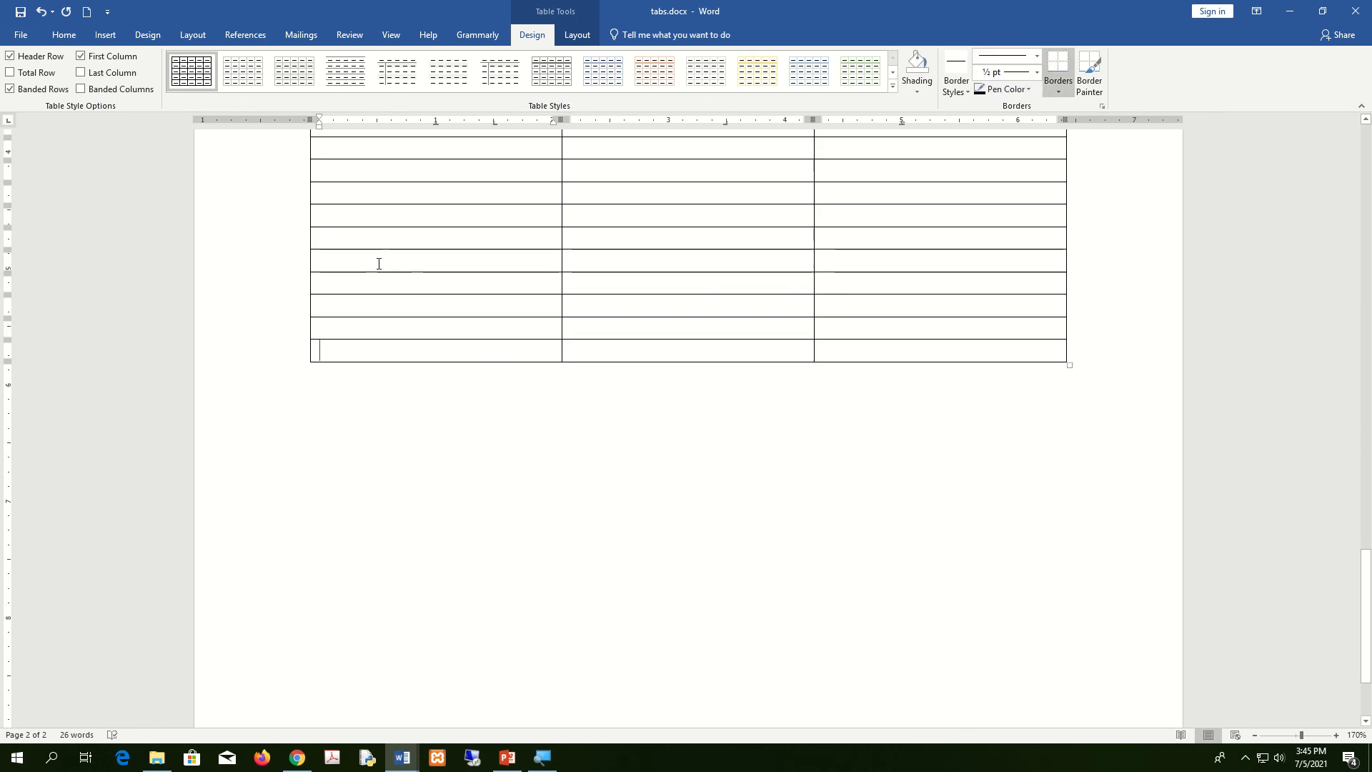
pyautogui.scroll(5, 449, 230)
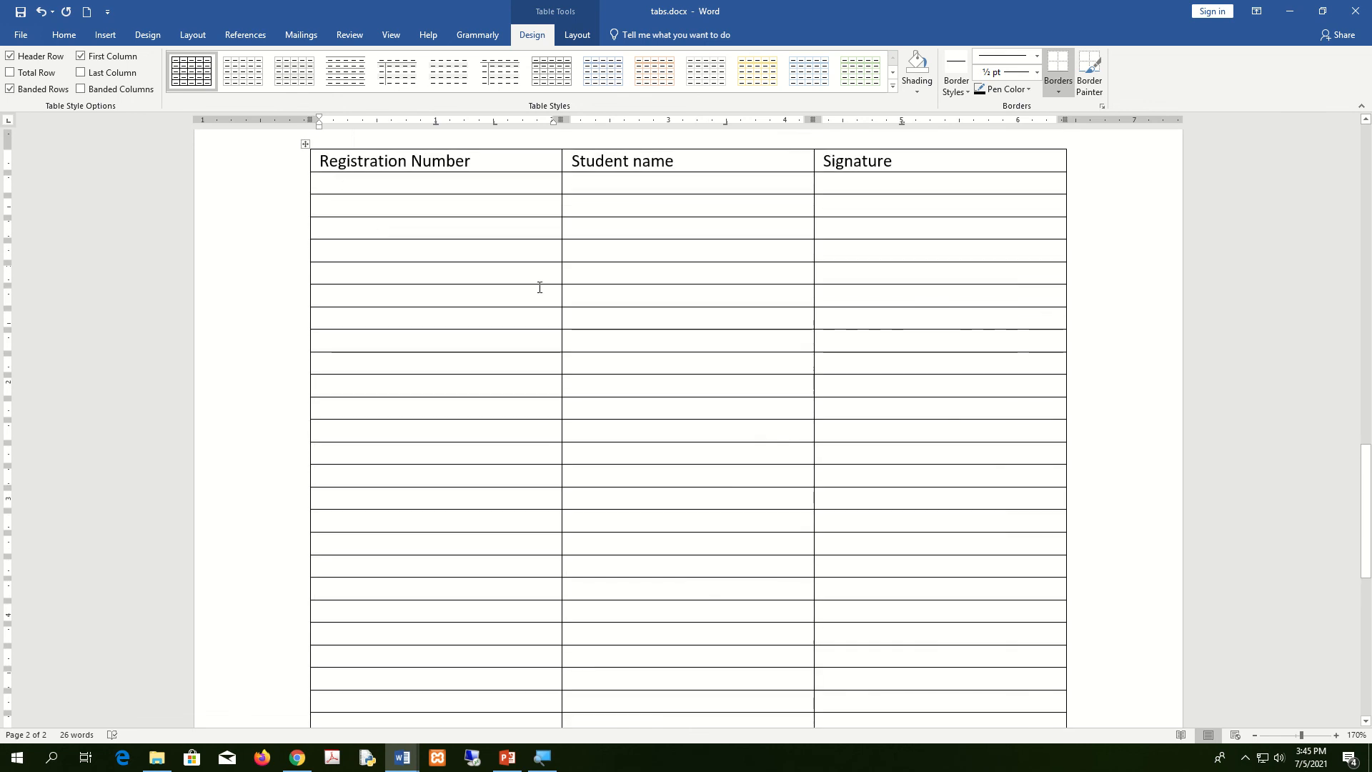
pyautogui.moveTo(428, 183); pyautogui.dragTo(986, 658)
pyautogui.scroll(4, 953, 377)
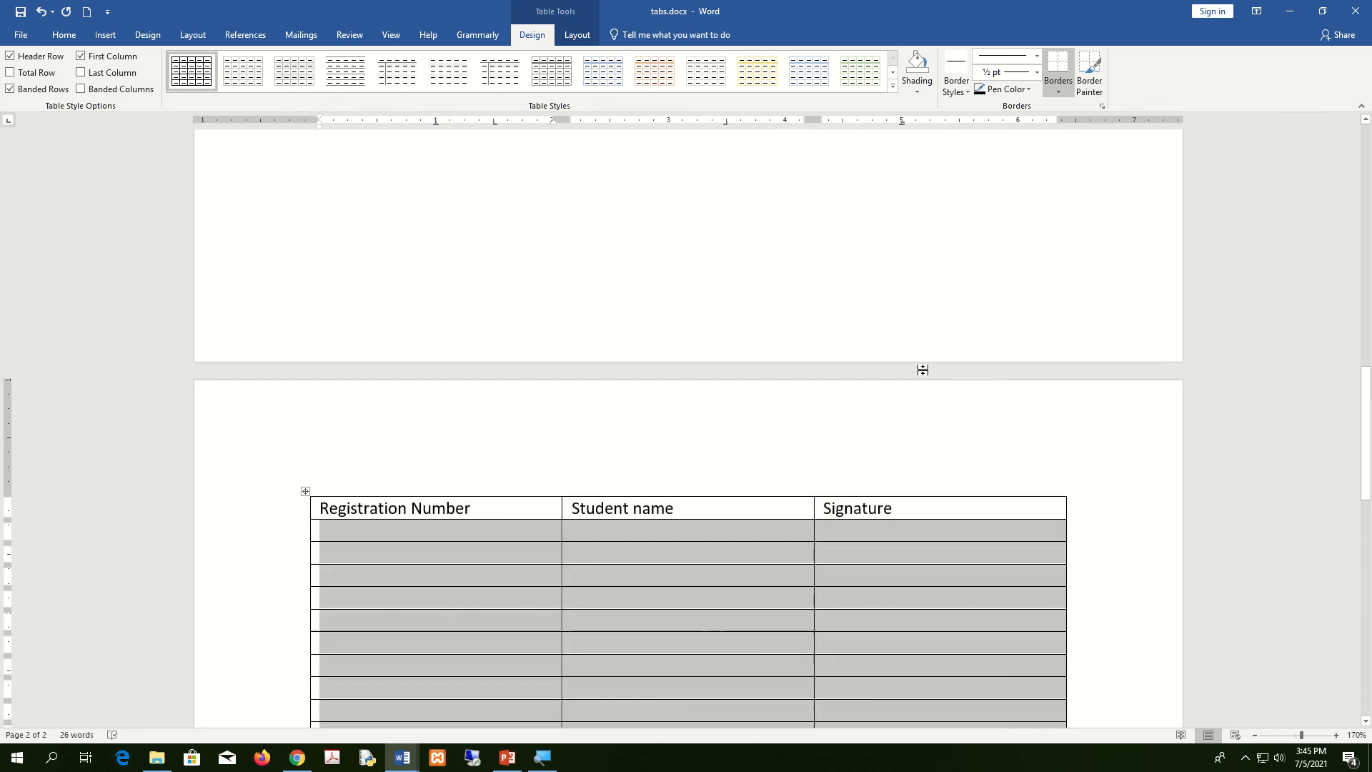
pyautogui.scroll(-3, 923, 370)
pyautogui.moveTo(590, 37)
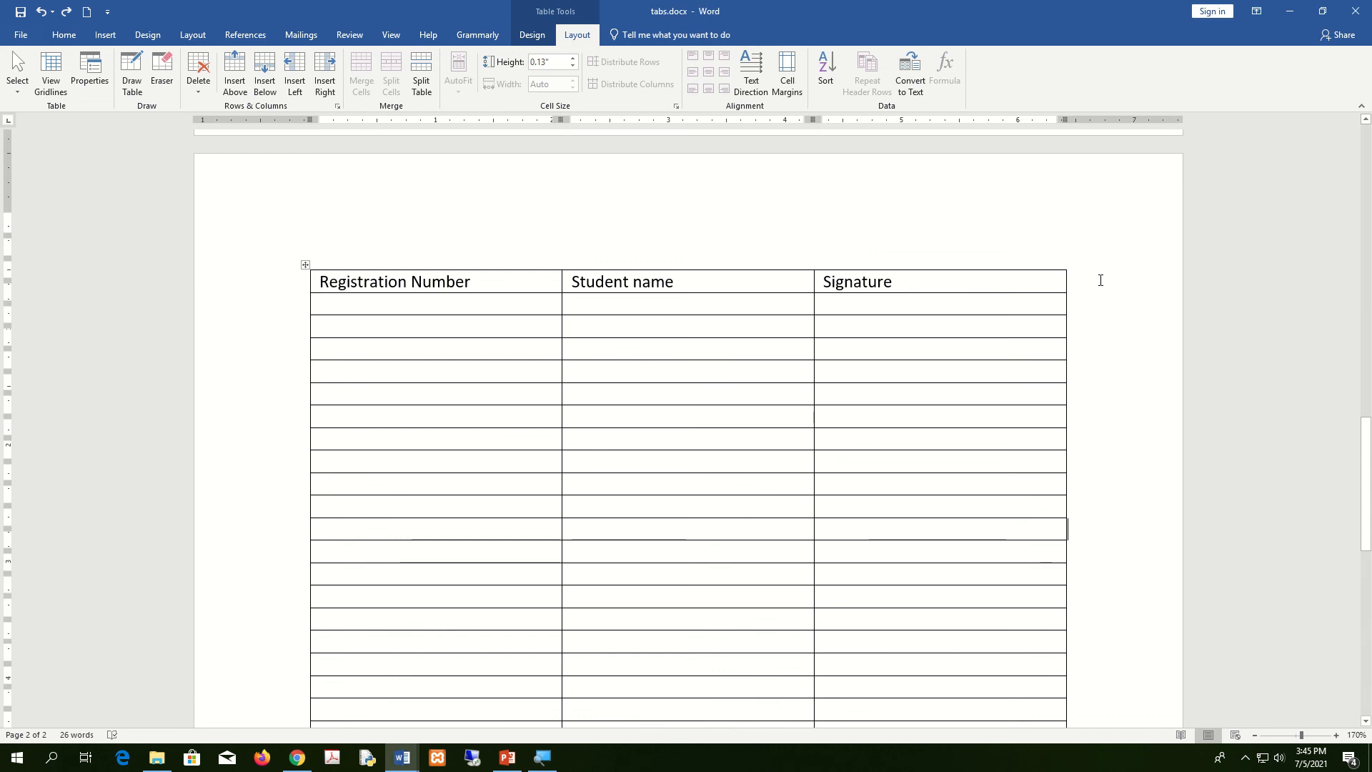
pyautogui.scroll(-5, 1100, 282)
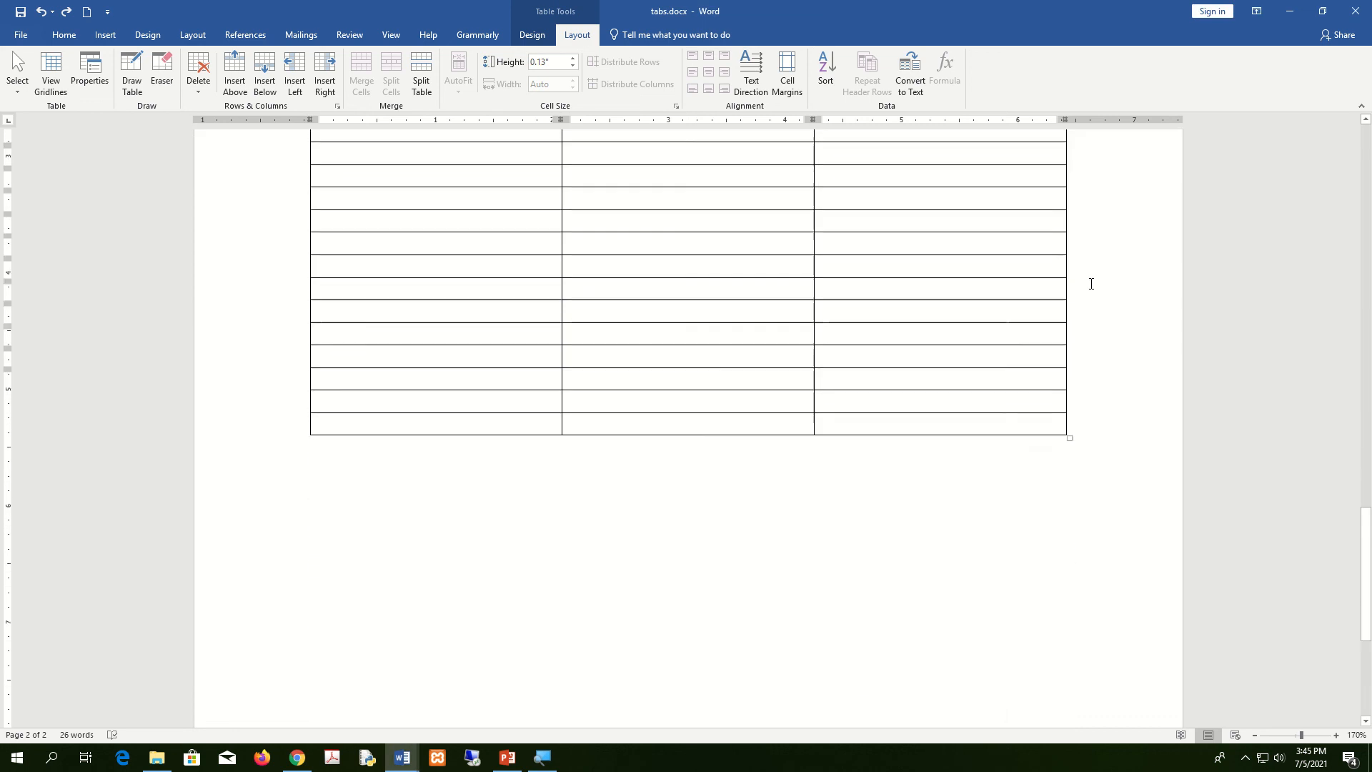
pyautogui.scroll(-2, 1089, 282)
pyautogui.scroll(7, 1087, 284)
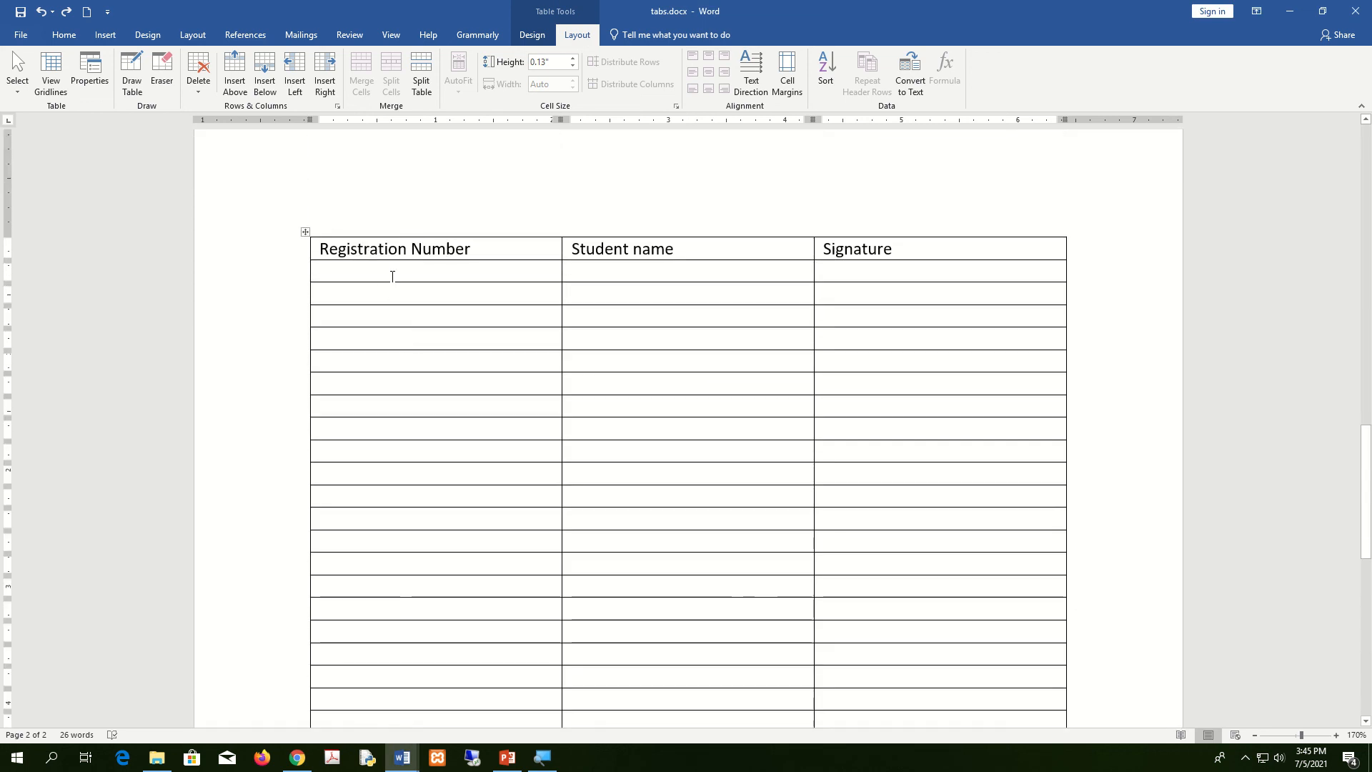
pyautogui.moveTo(392, 277); pyautogui.dragTo(669, 379)
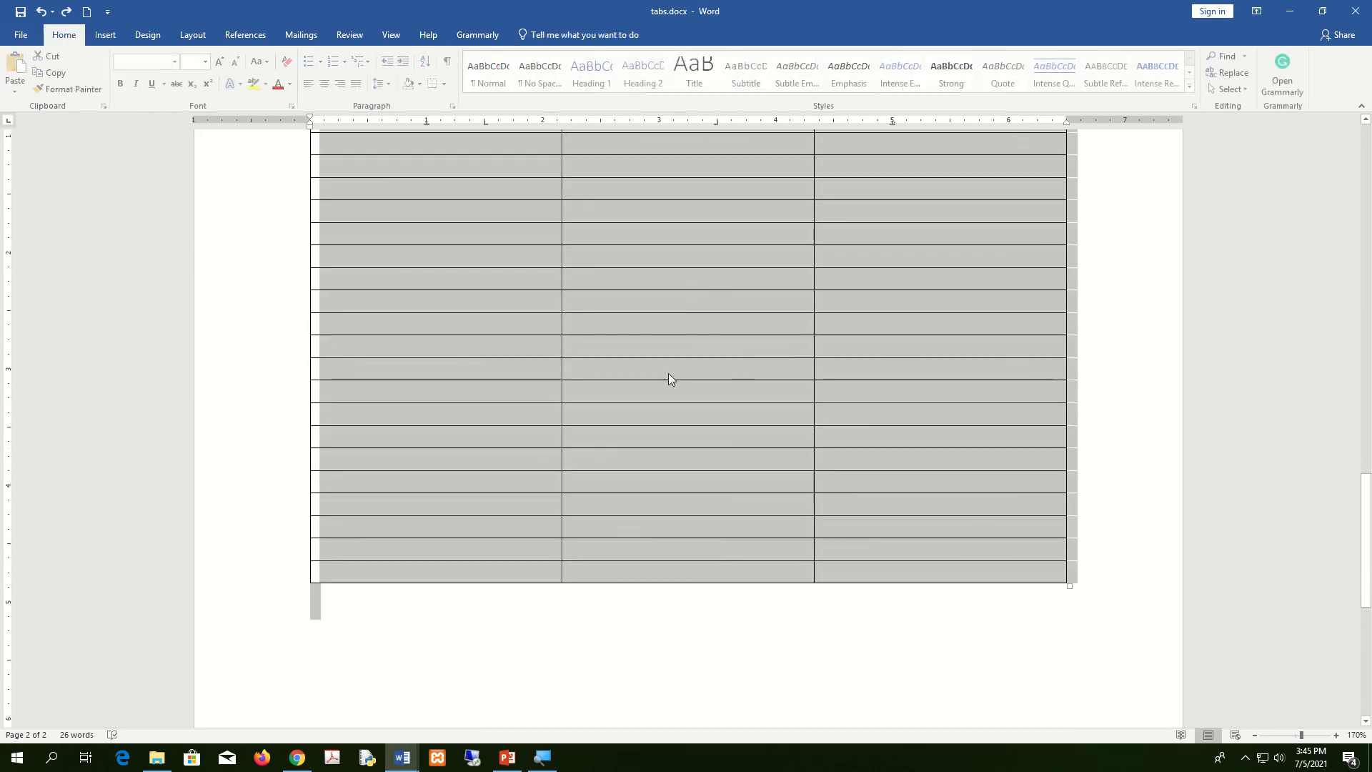
pyautogui.rightClick(658, 251)
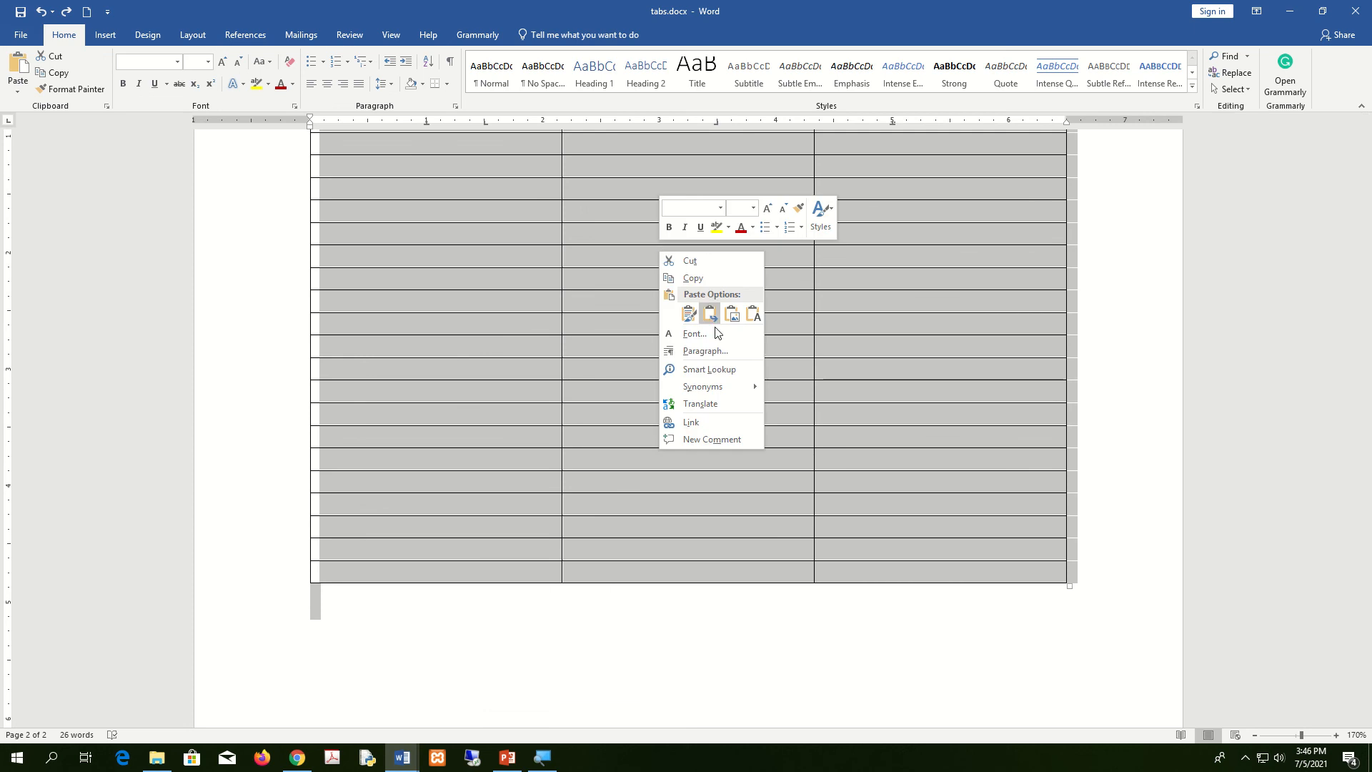
pyautogui.click(898, 321)
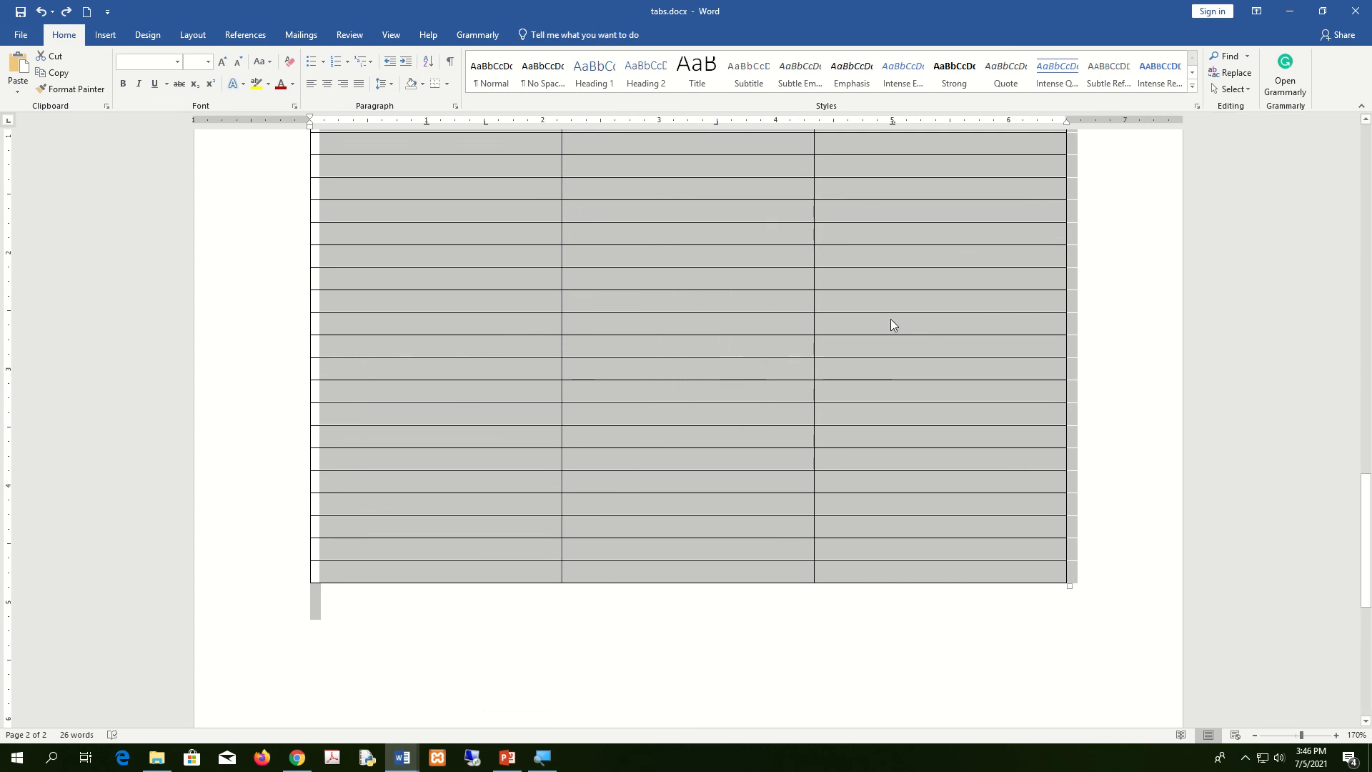
pyautogui.rightClick(890, 318)
pyautogui.click(852, 398)
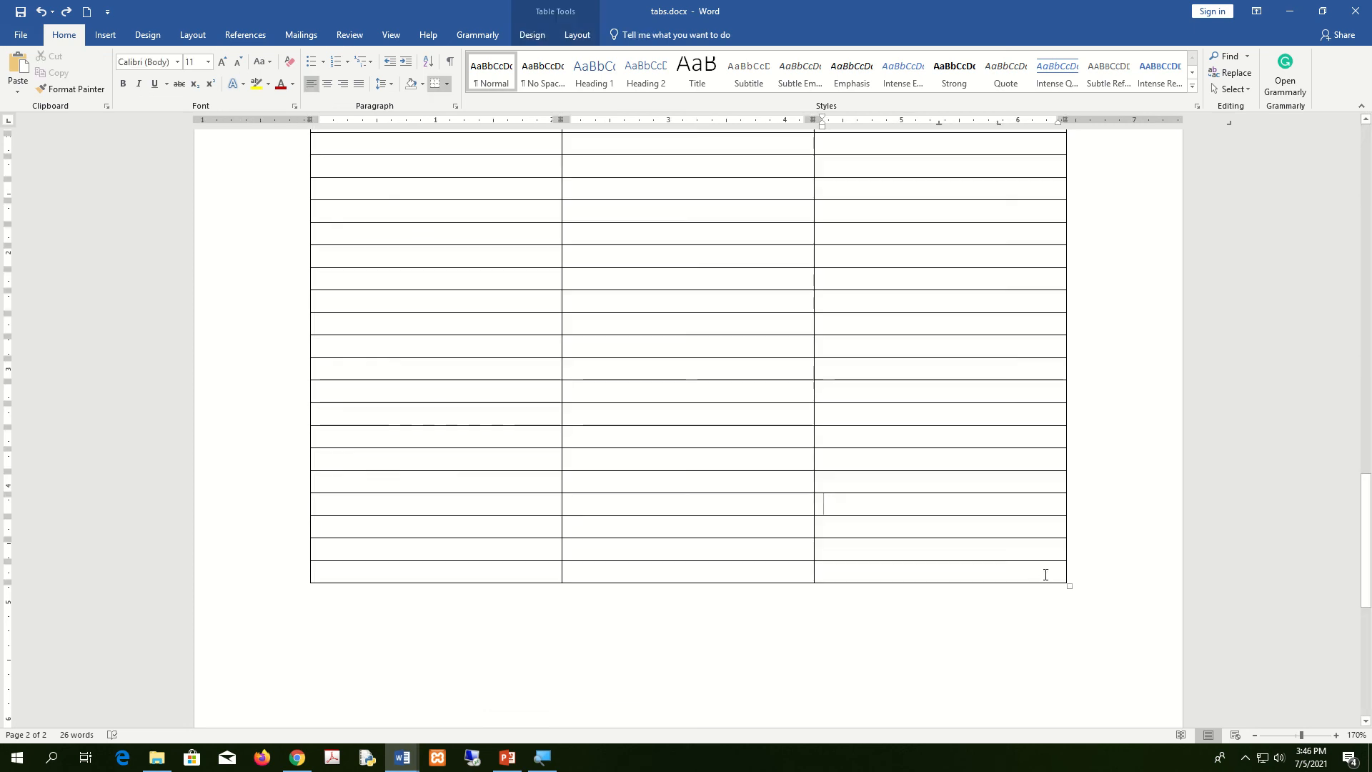
# Select the empty rows from the table's last row up to its third row and insert the same number of rows below
pyautogui.moveTo(1044, 570); pyautogui.dragTo(1035, 694)
pyautogui.click(350, 198)
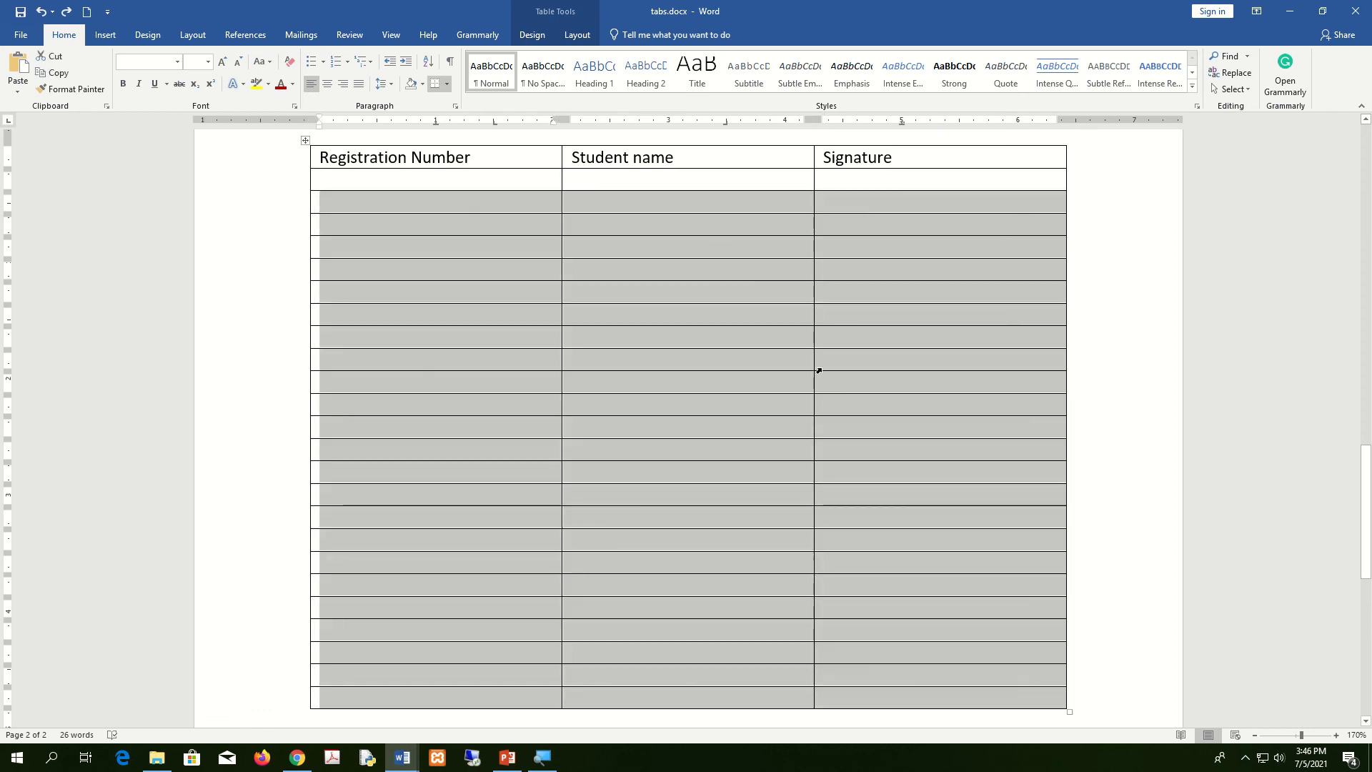
pyautogui.rightClick(713, 202)
pyautogui.moveTo(777, 283)
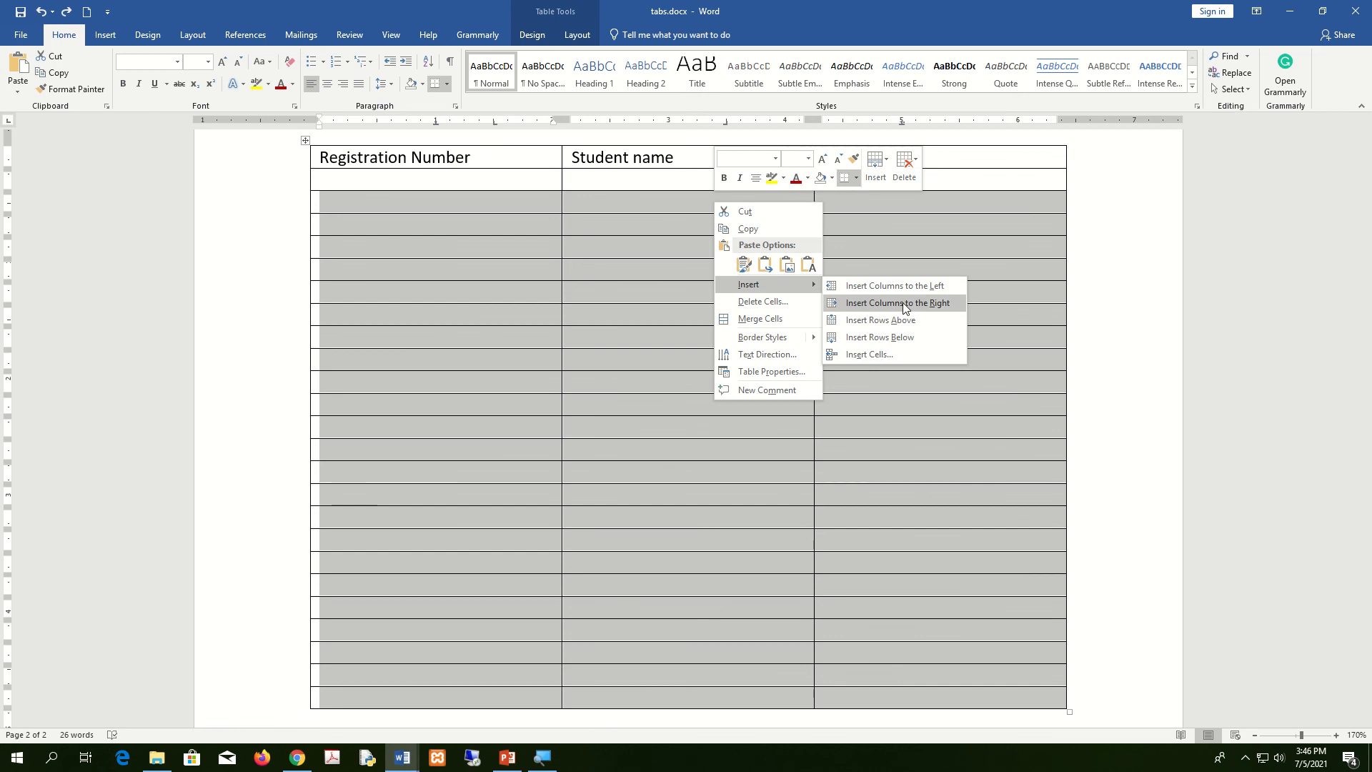
pyautogui.click(916, 336)
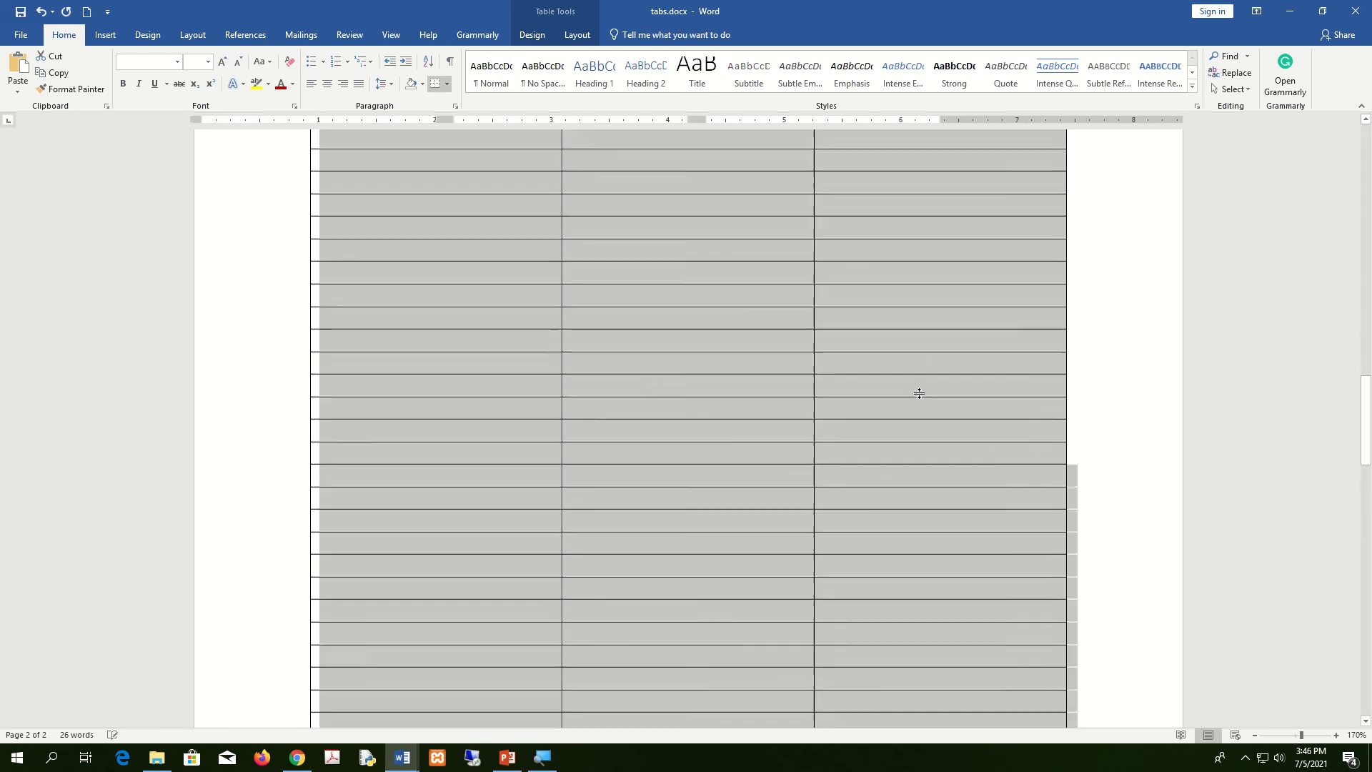
pyautogui.scroll(-8, 919, 393)
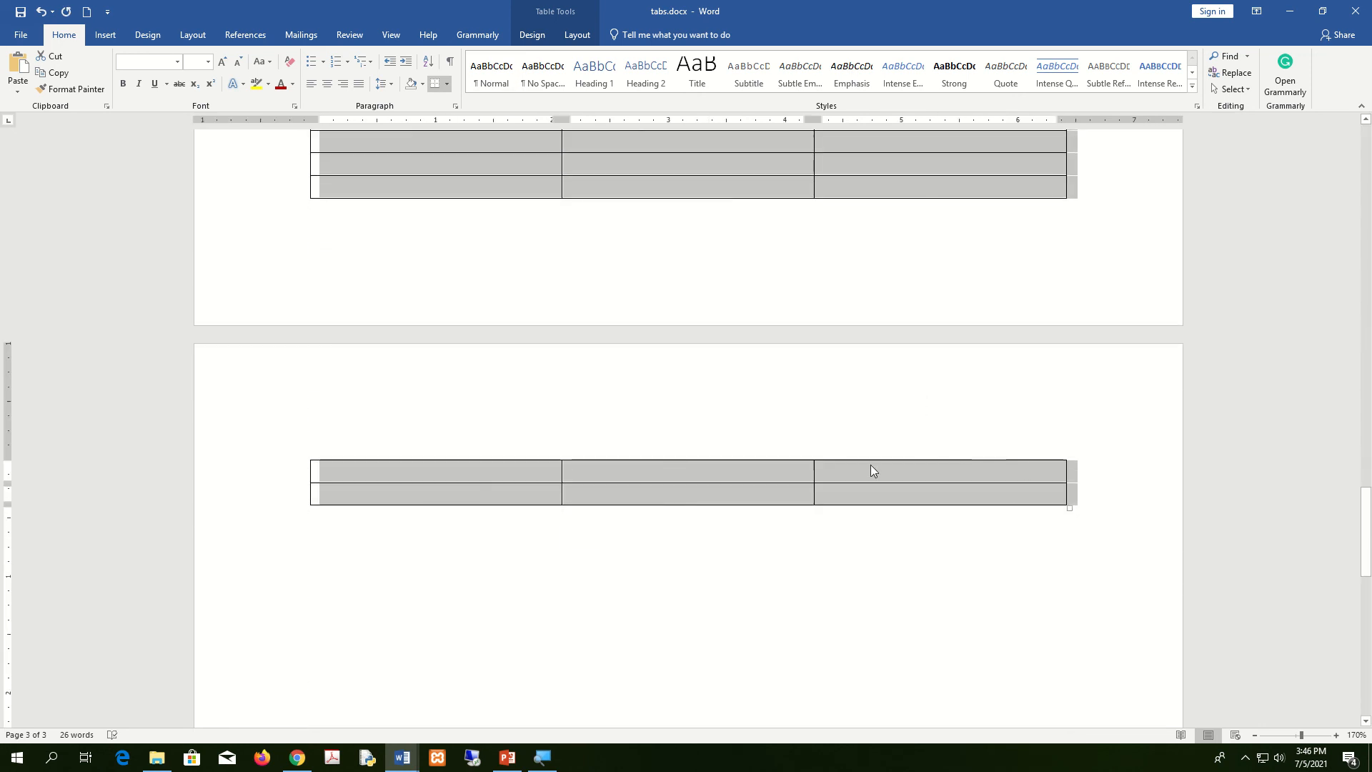
# Reselect every row from the third row down across both pages and insert as many rows again below them
pyautogui.scroll(10, 770, 372)
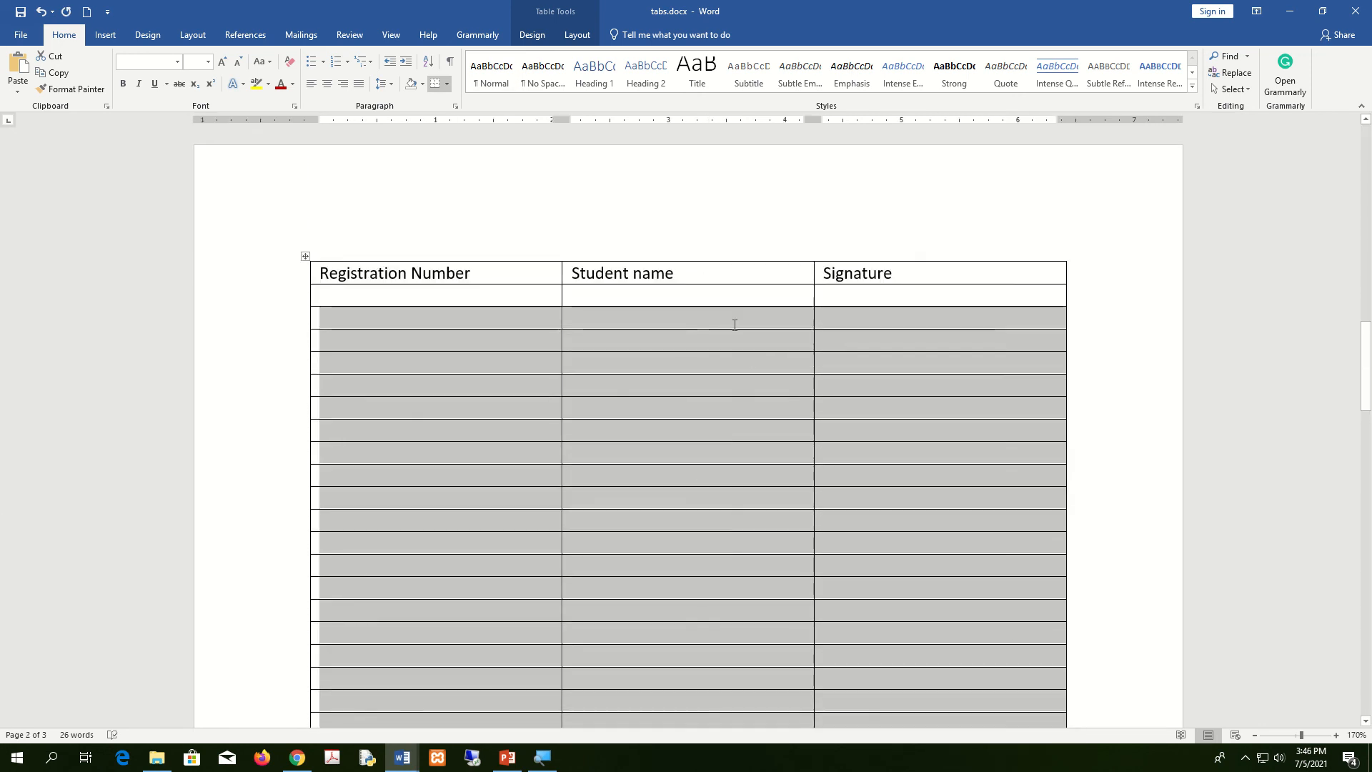
pyautogui.click(744, 324)
pyautogui.rightClick(744, 324)
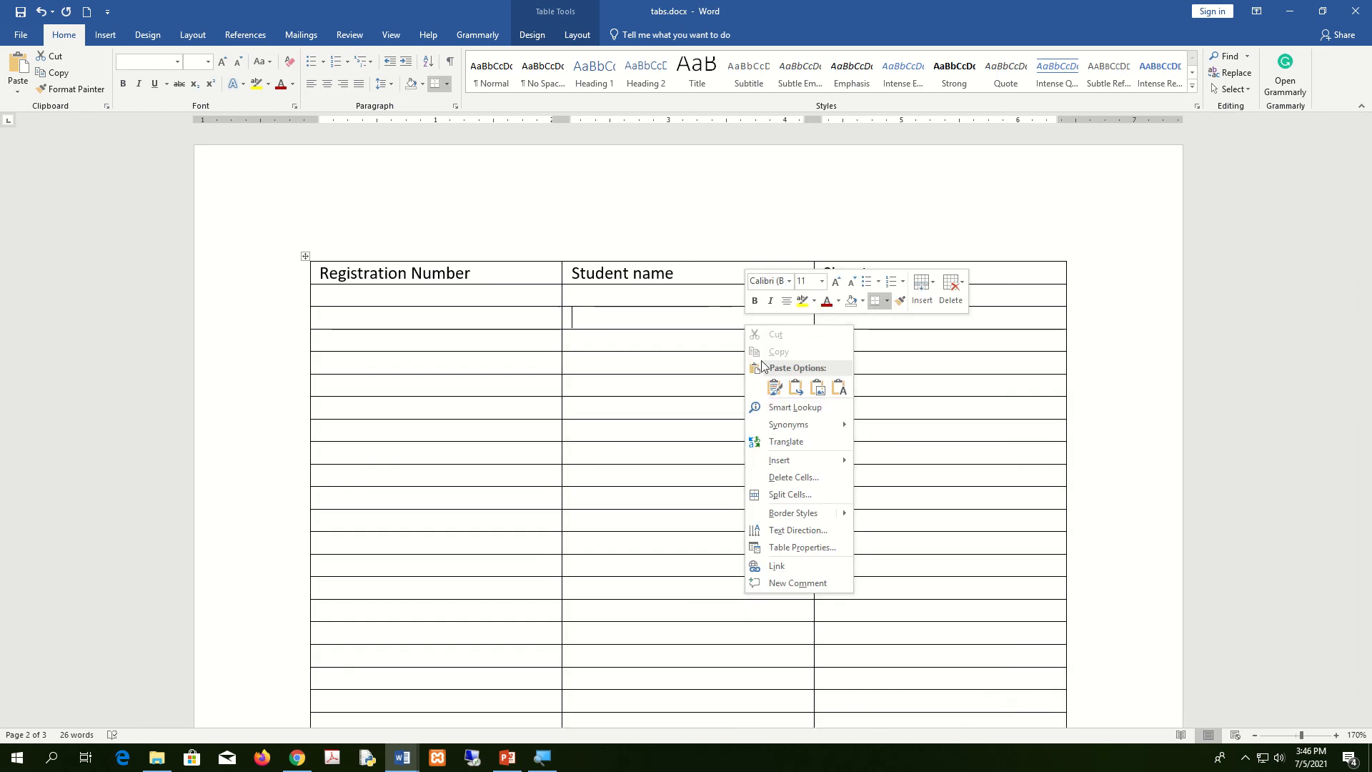
pyautogui.click(468, 340)
pyautogui.moveTo(429, 319); pyautogui.dragTo(1023, 491)
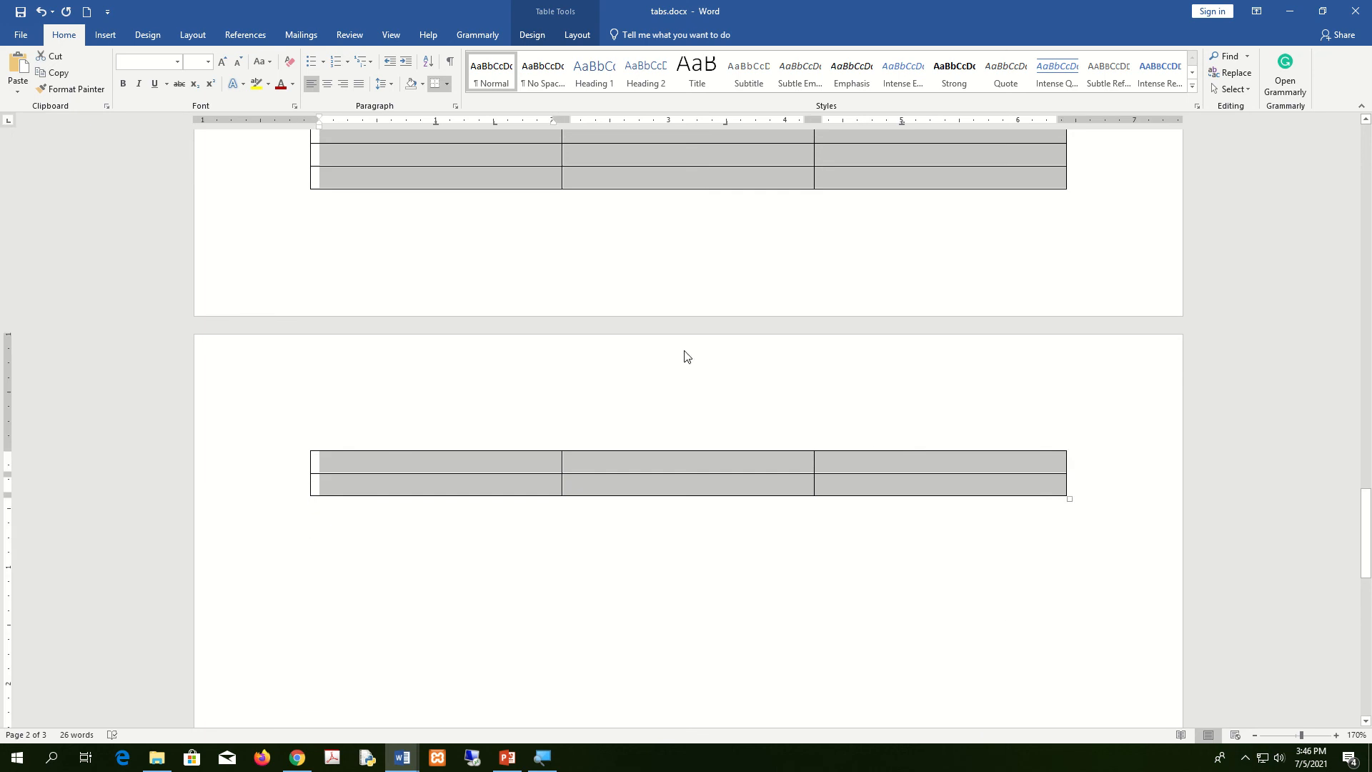
pyautogui.scroll(15, 683, 355)
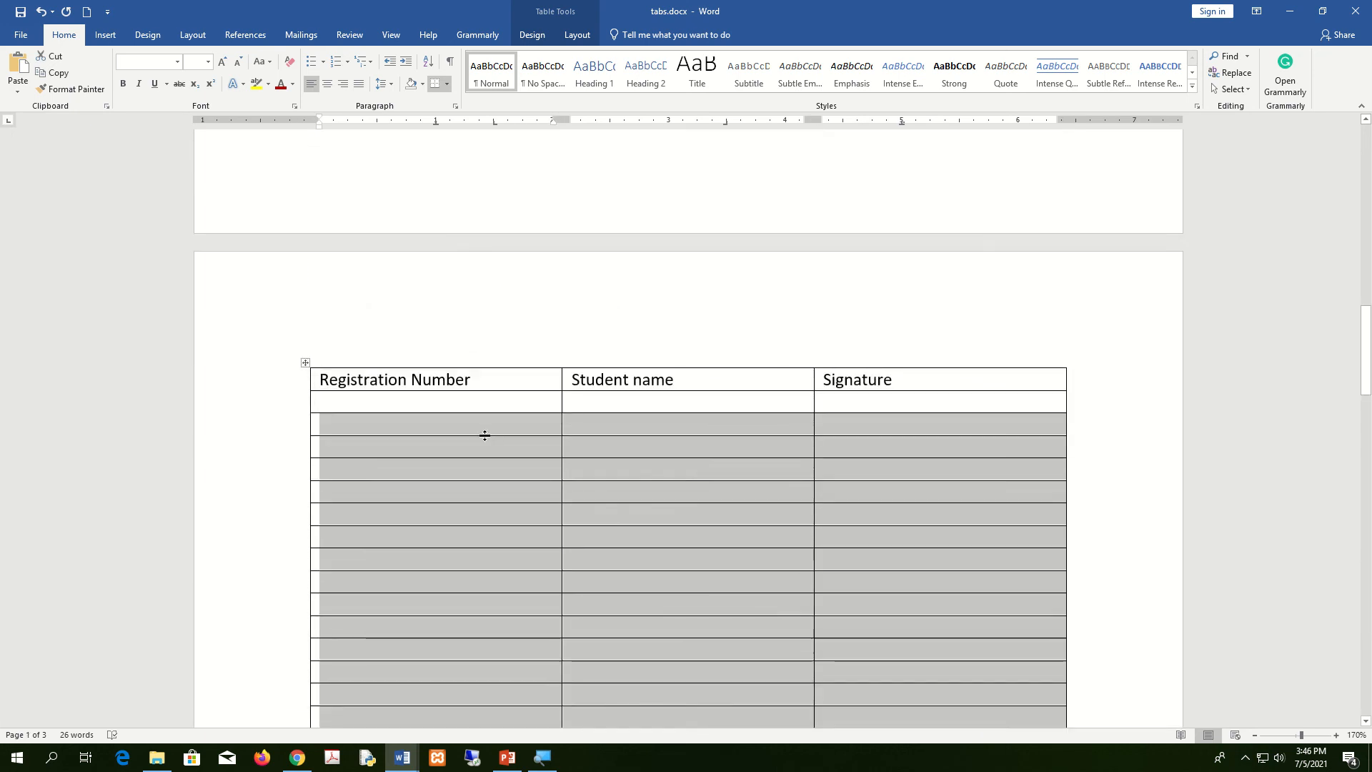
pyautogui.rightClick(491, 426)
pyautogui.moveTo(565, 511)
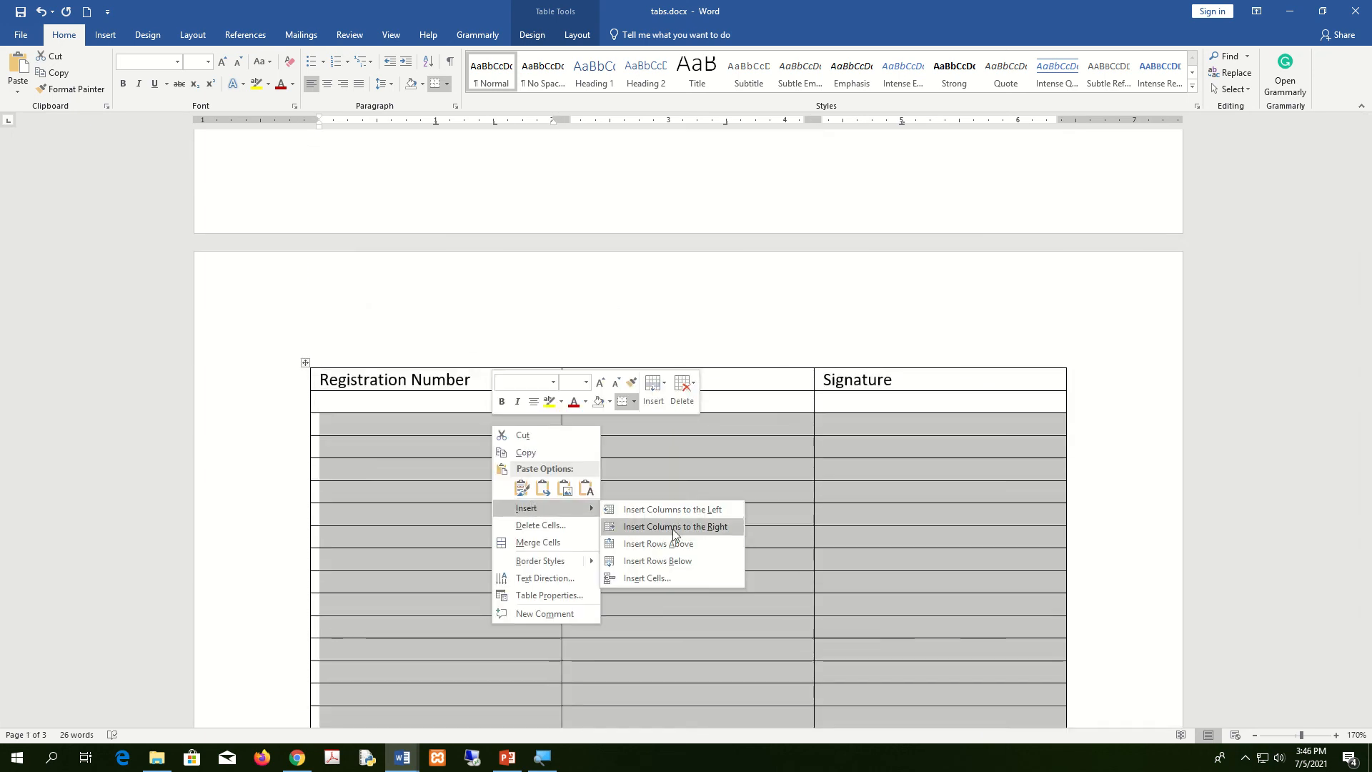
pyautogui.click(675, 560)
pyautogui.scroll(-10, 759, 484)
pyautogui.scroll(-20, 758, 487)
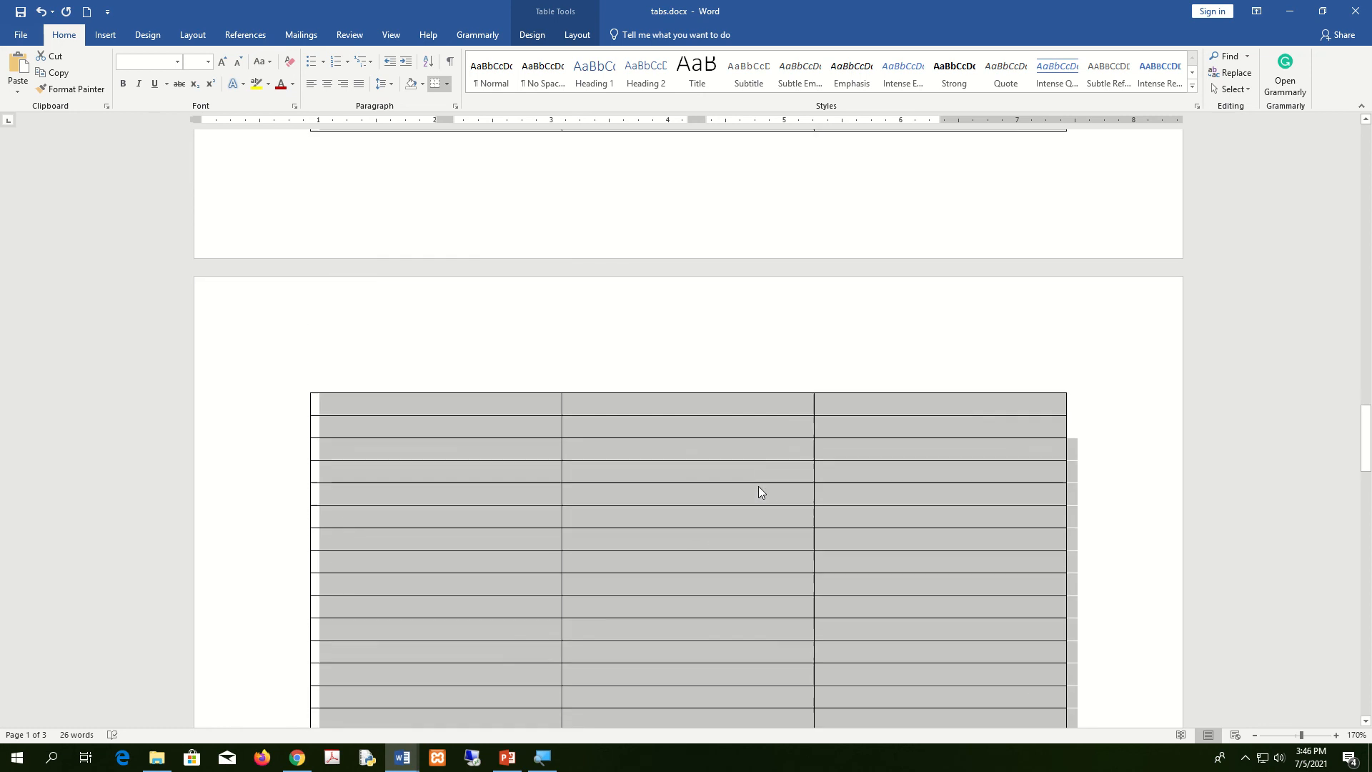
# Highlight the heading row and examine whether the headings appear on each page the table spans
pyautogui.scroll(10, 754, 472)
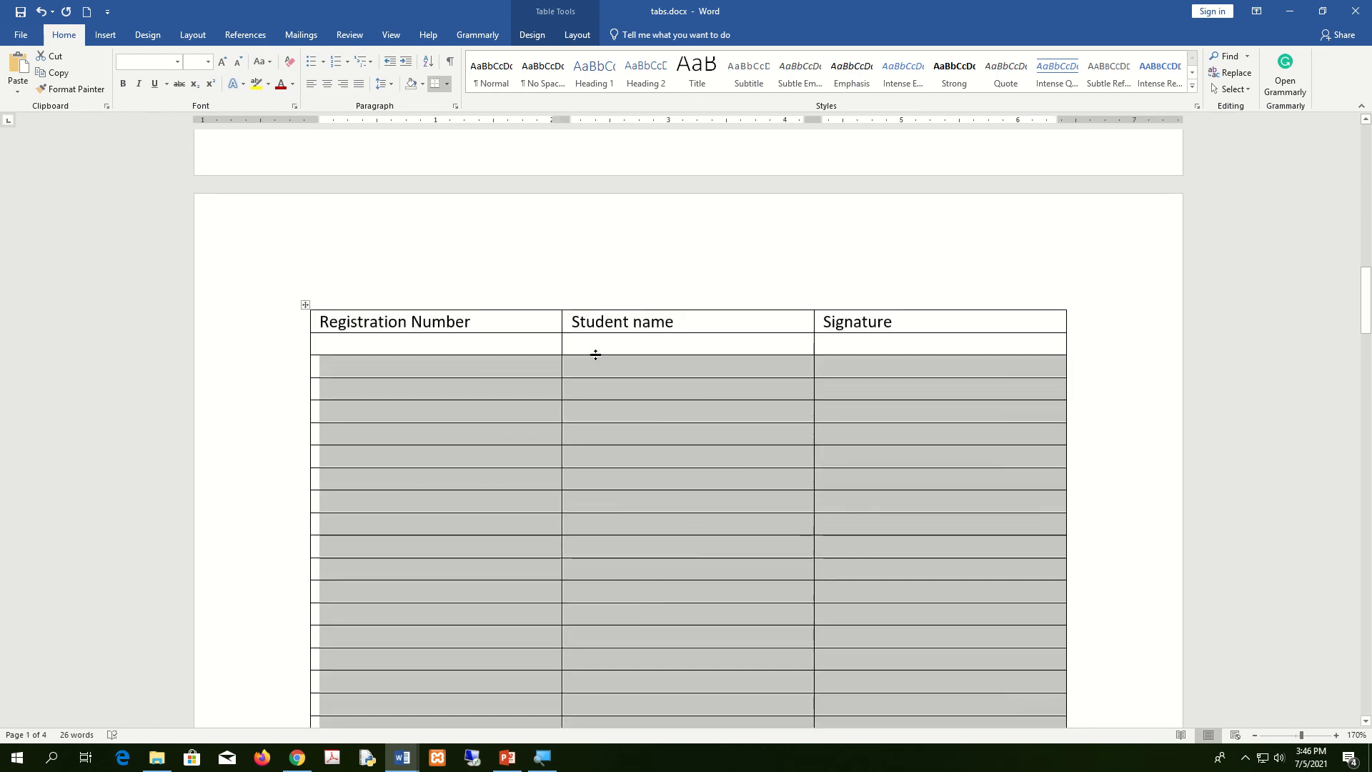
pyautogui.click(894, 331)
pyautogui.moveTo(823, 322); pyautogui.dragTo(394, 326)
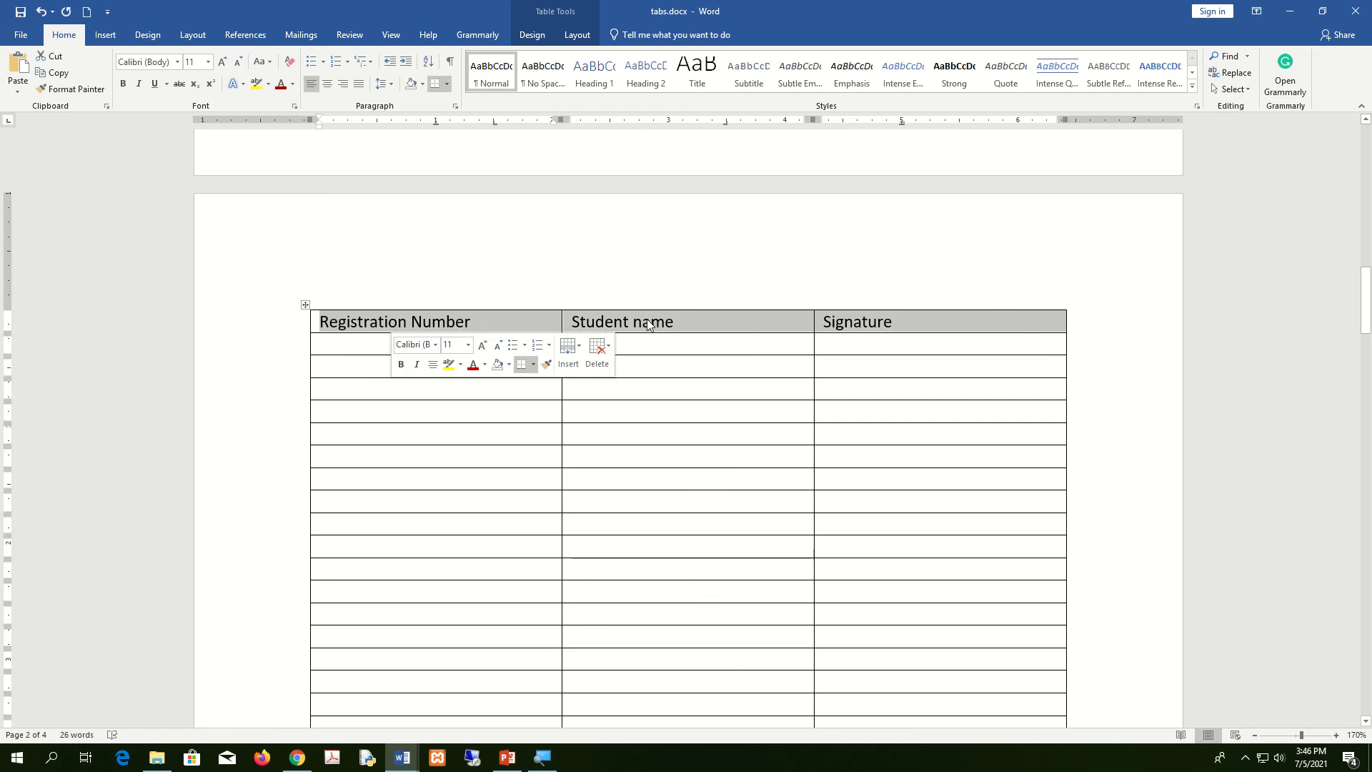
pyautogui.click(678, 325)
pyautogui.moveTo(915, 316); pyautogui.dragTo(448, 325)
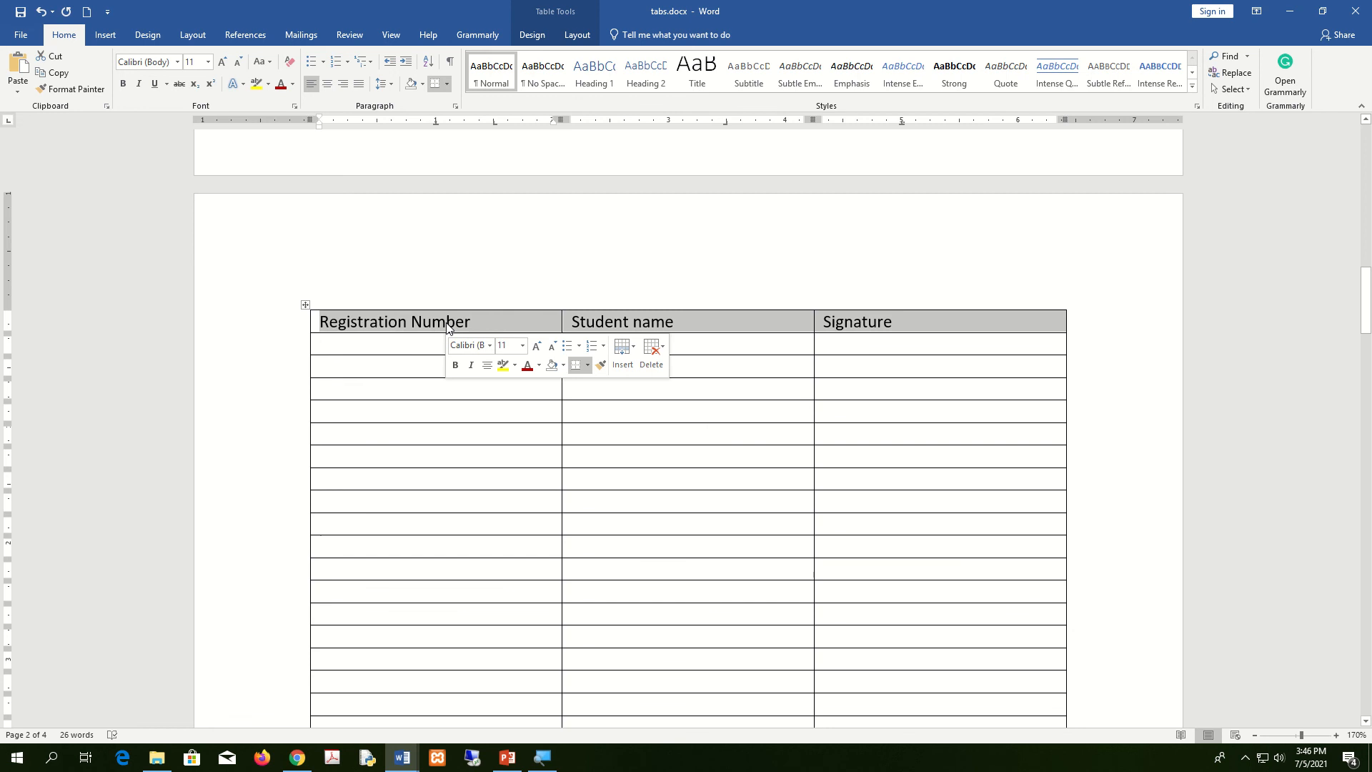
pyautogui.scroll(-15, 441, 375)
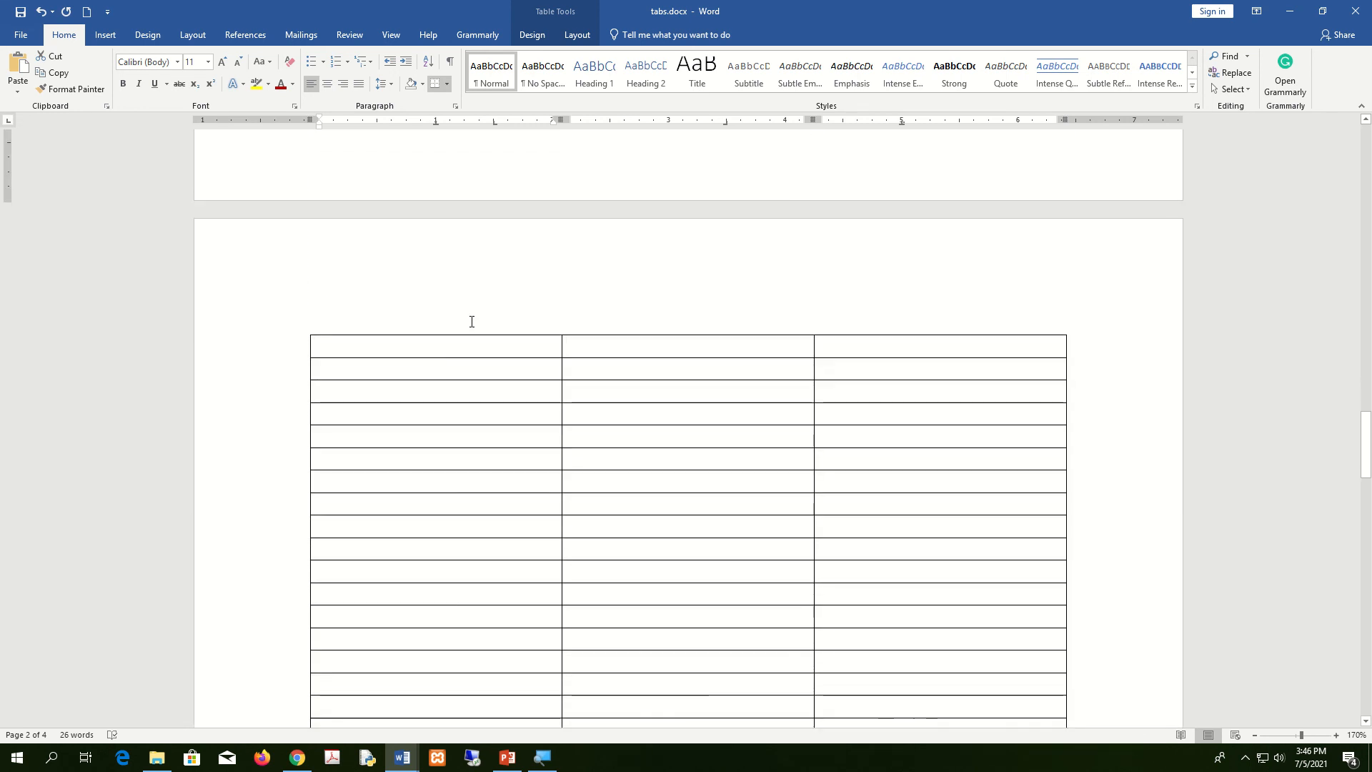
pyautogui.scroll(-15, 457, 343)
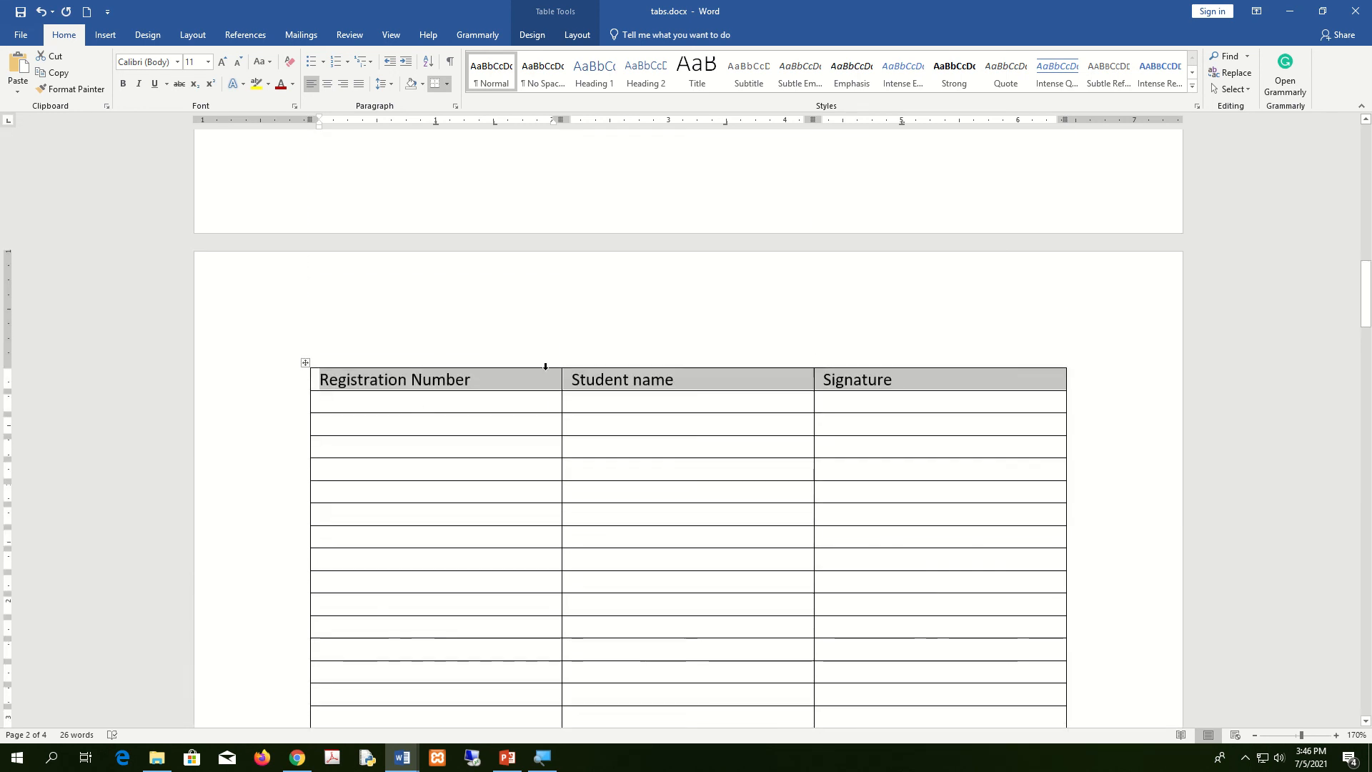
pyautogui.scroll(-15, 564, 490)
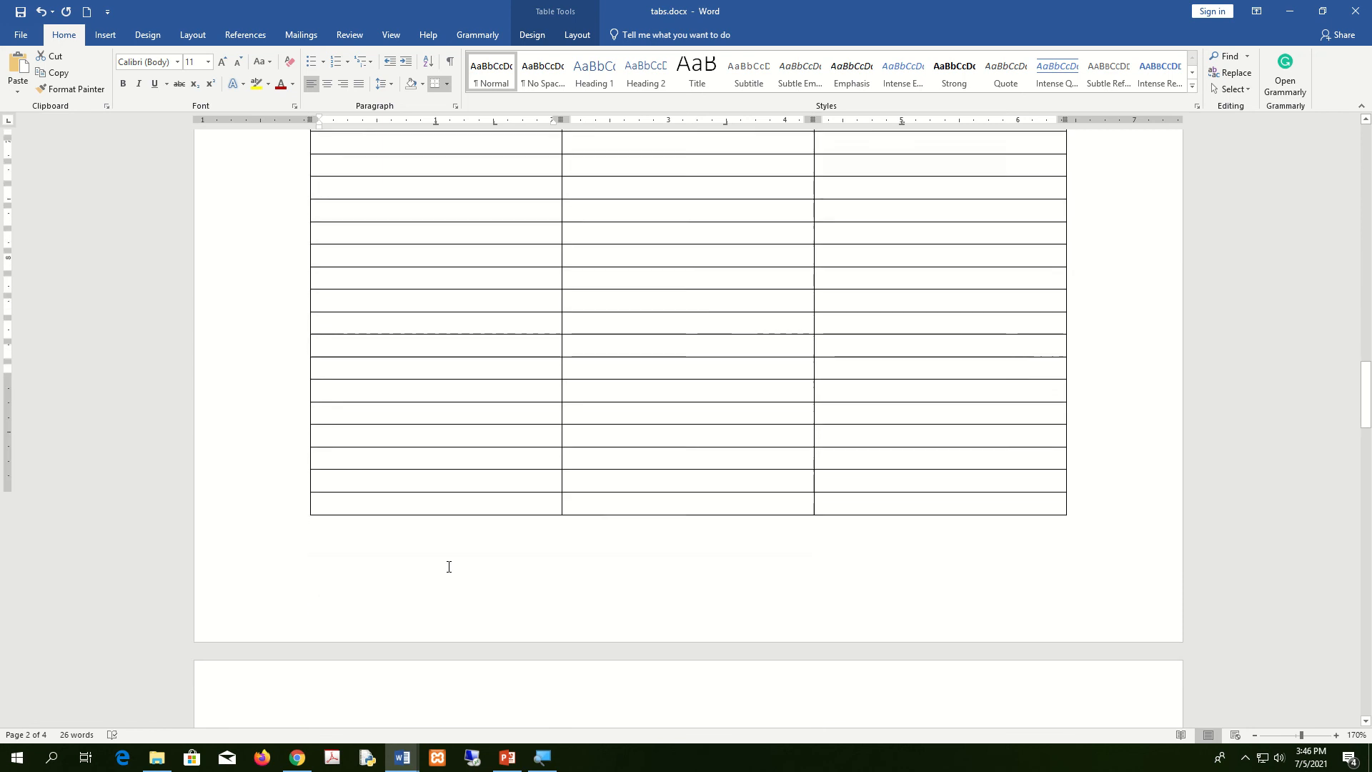
# Add five rows one at a time at the end of the table on page 4
pyautogui.scroll(-15, 456, 466)
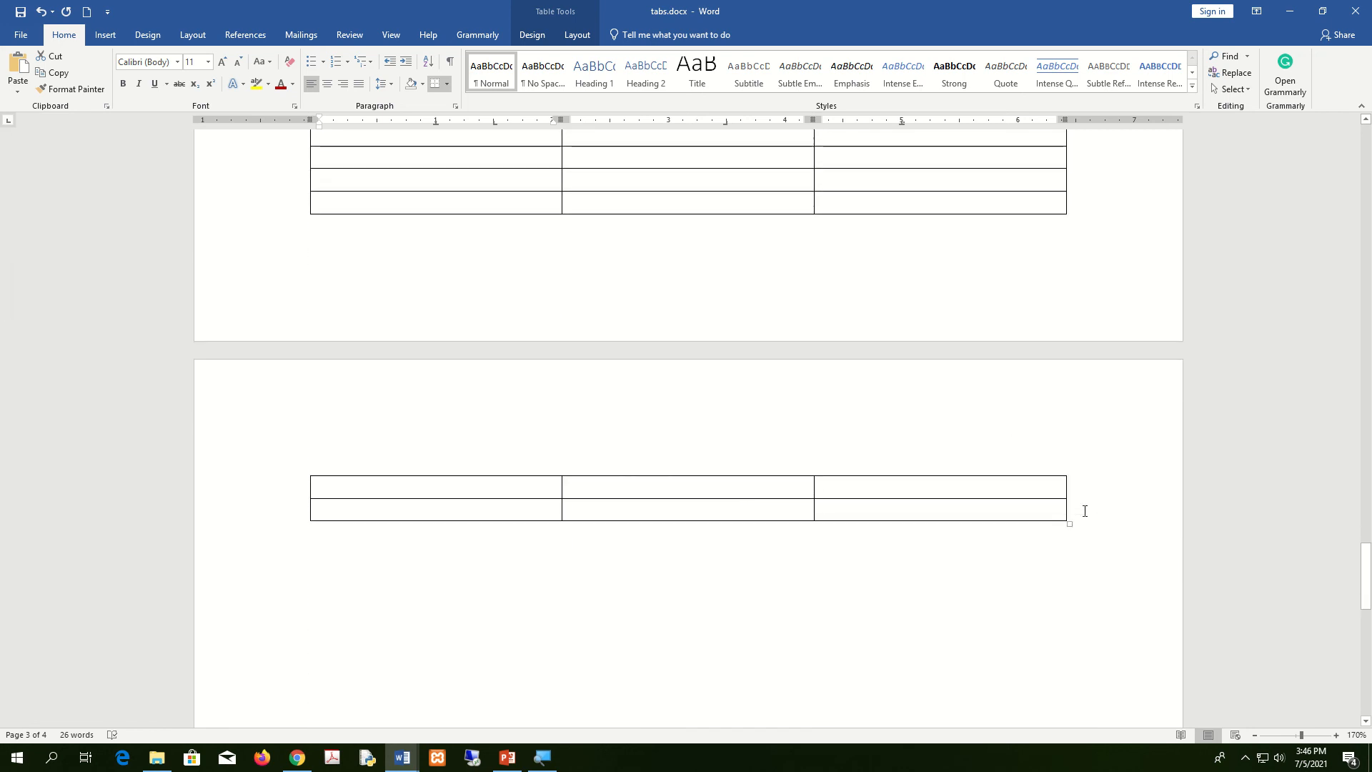
pyautogui.click(1085, 511)
pyautogui.press('Return')
pyautogui.click(1069, 536)
pyautogui.press('Return')
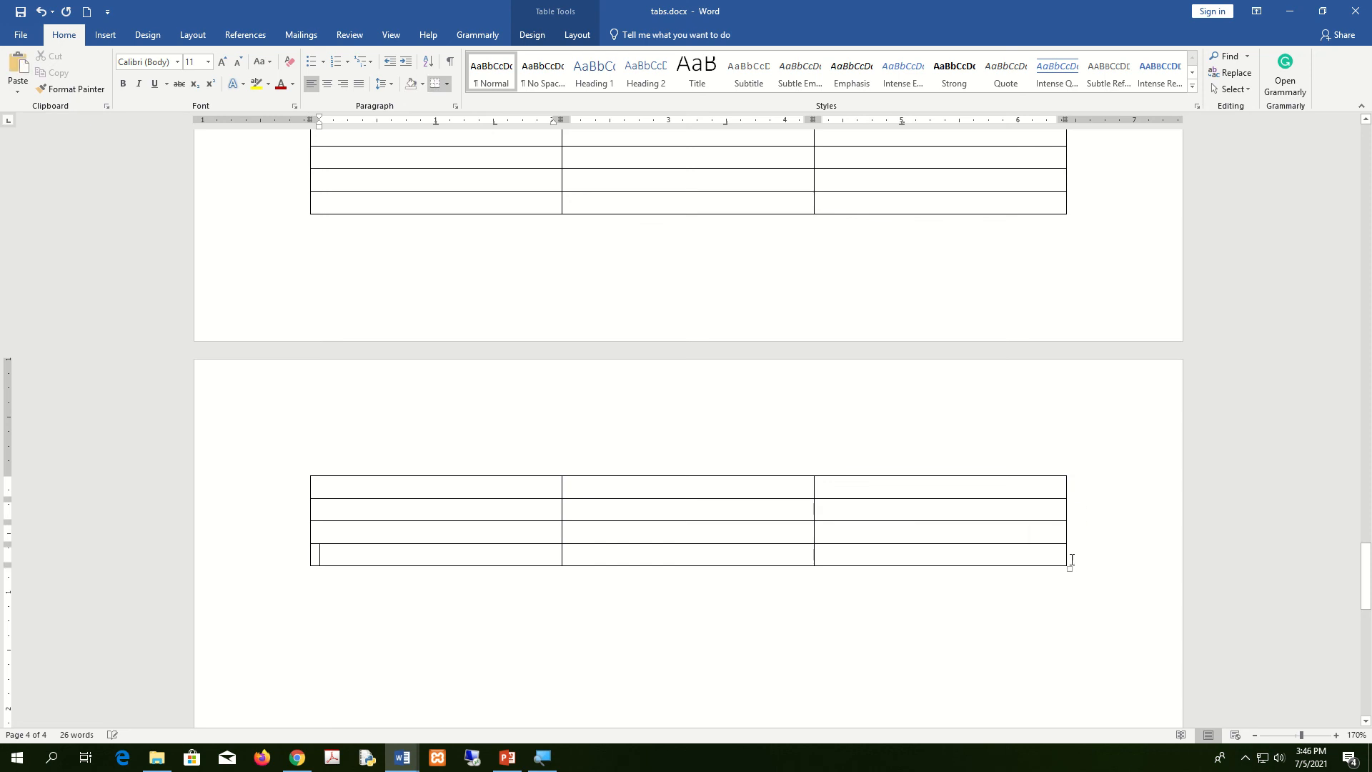
pyautogui.click(1072, 559)
pyautogui.press('Return')
pyautogui.click(1070, 576)
pyautogui.press('Return')
pyautogui.click(1072, 600)
pyautogui.press('Return')
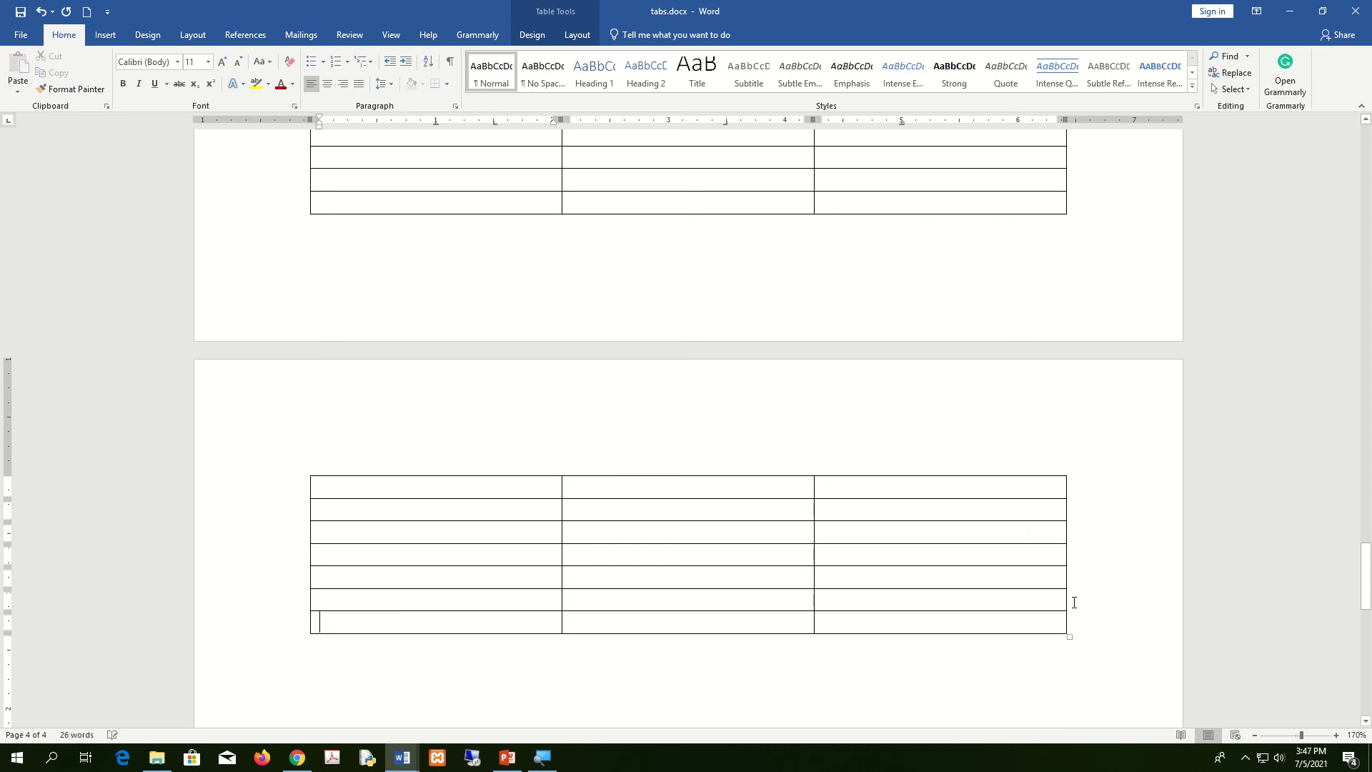
# Return to the table's first page and highlight its heading row from Signature to Registration Number
pyautogui.scroll(20, 1045, 573)
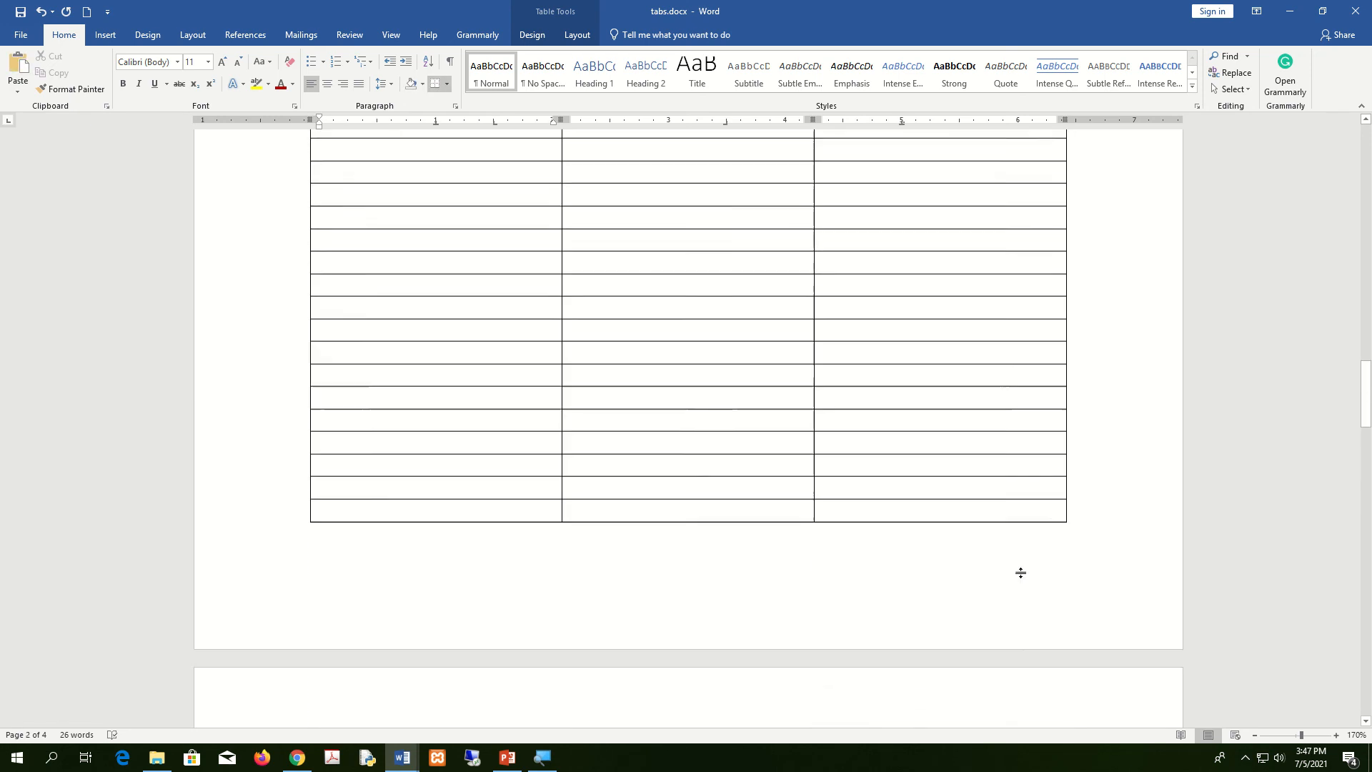
pyautogui.scroll(12, 1020, 572)
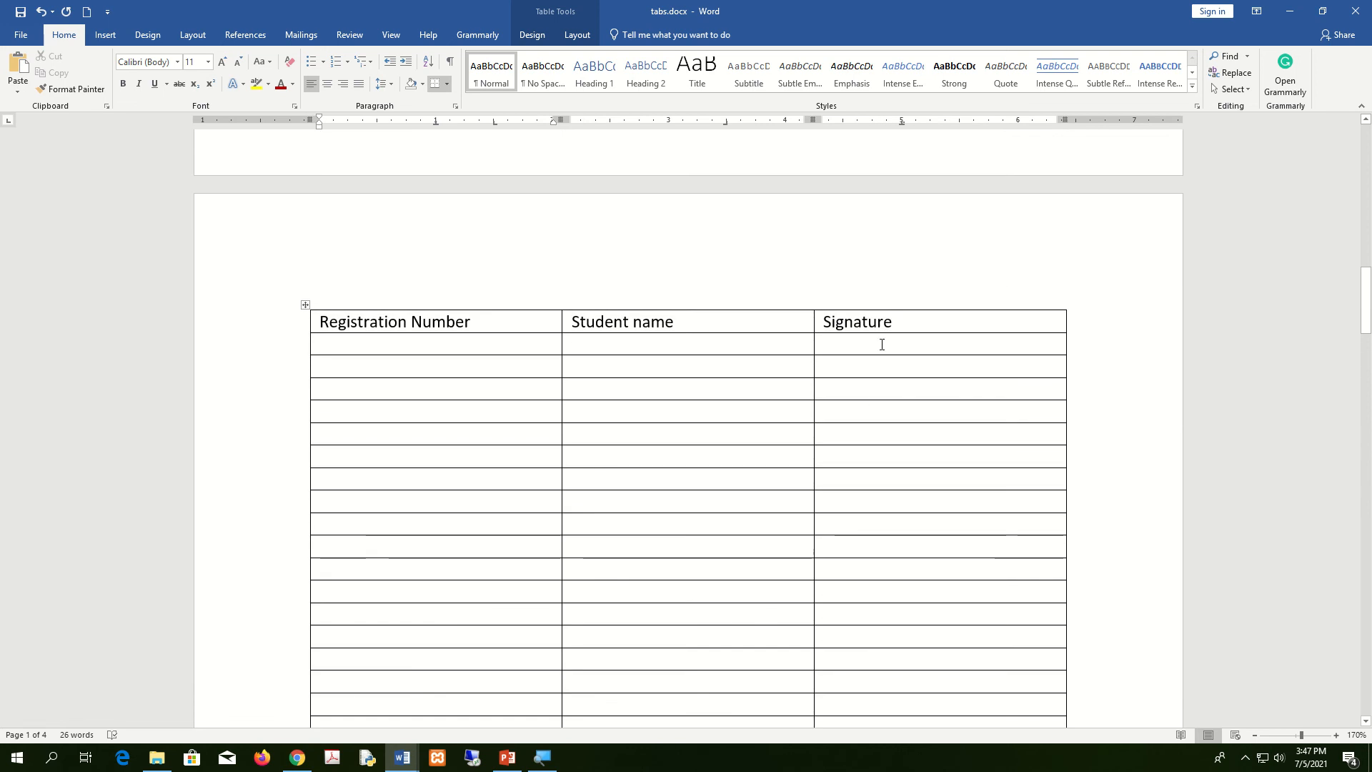
pyautogui.click(913, 317)
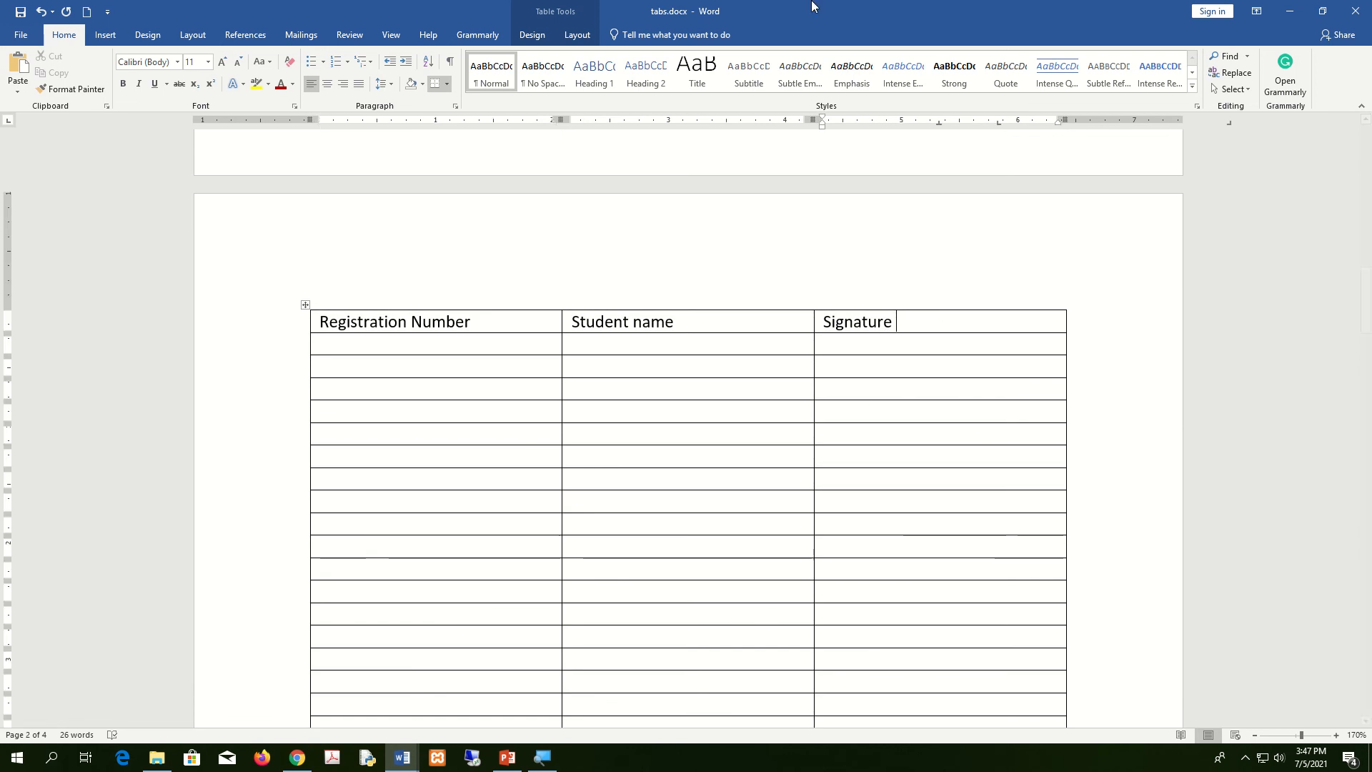
pyautogui.moveTo(793, 303); pyautogui.dragTo(362, 300)
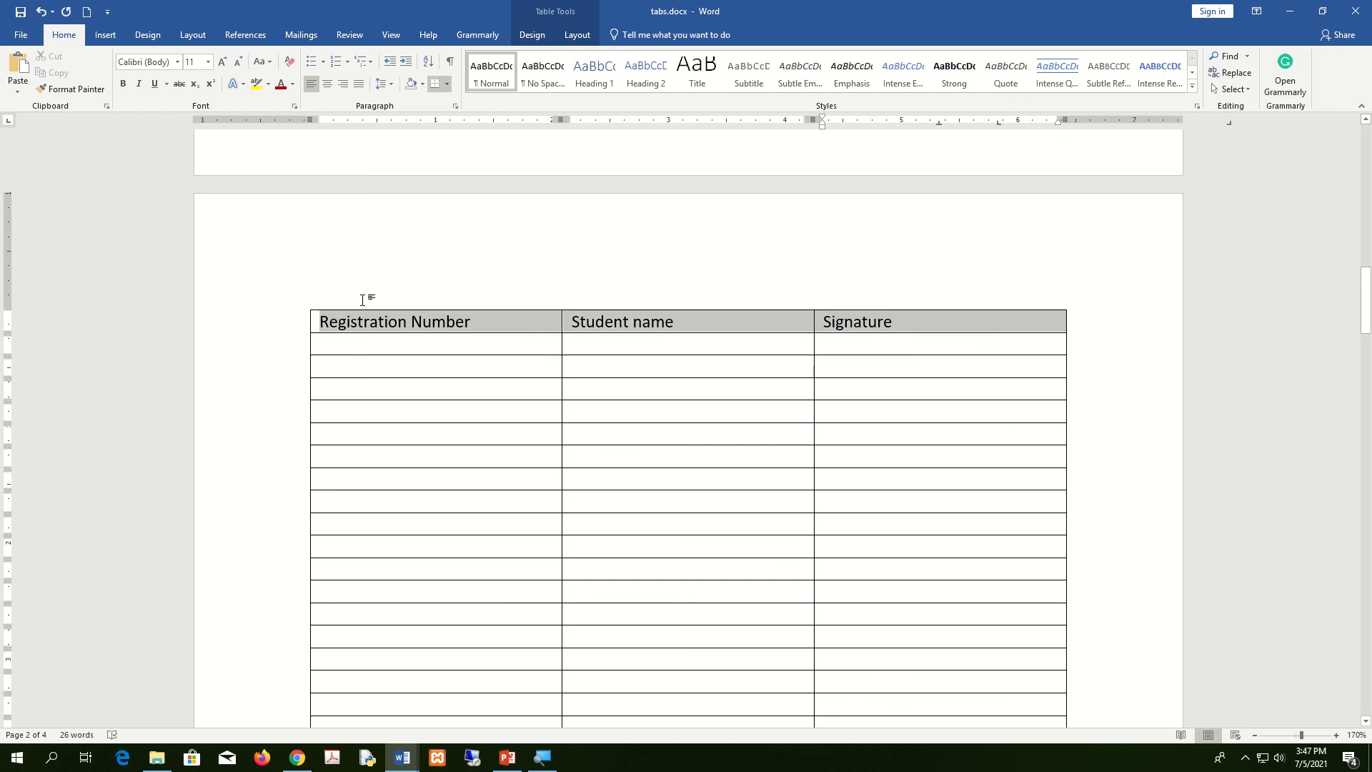
pyautogui.click(1137, 336)
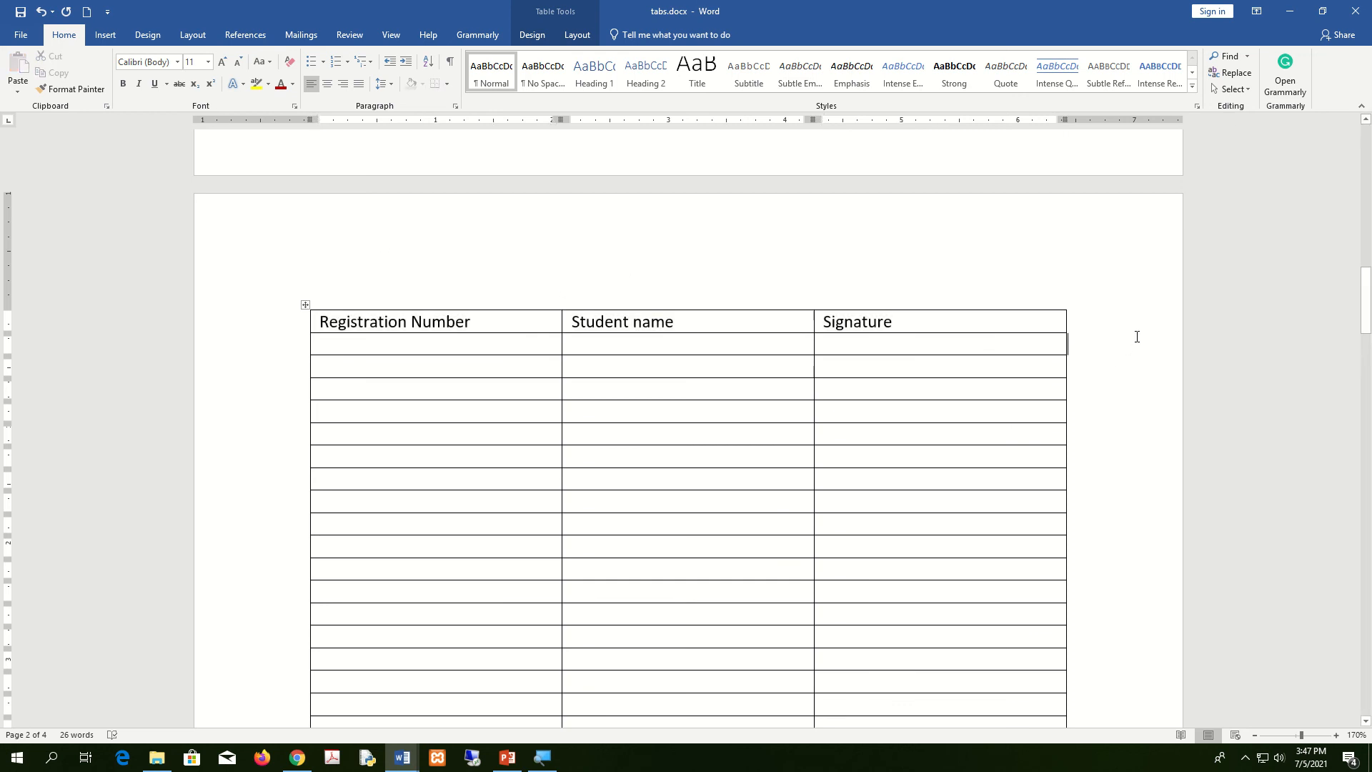
pyautogui.click(1051, 294)
pyautogui.click(1164, 355)
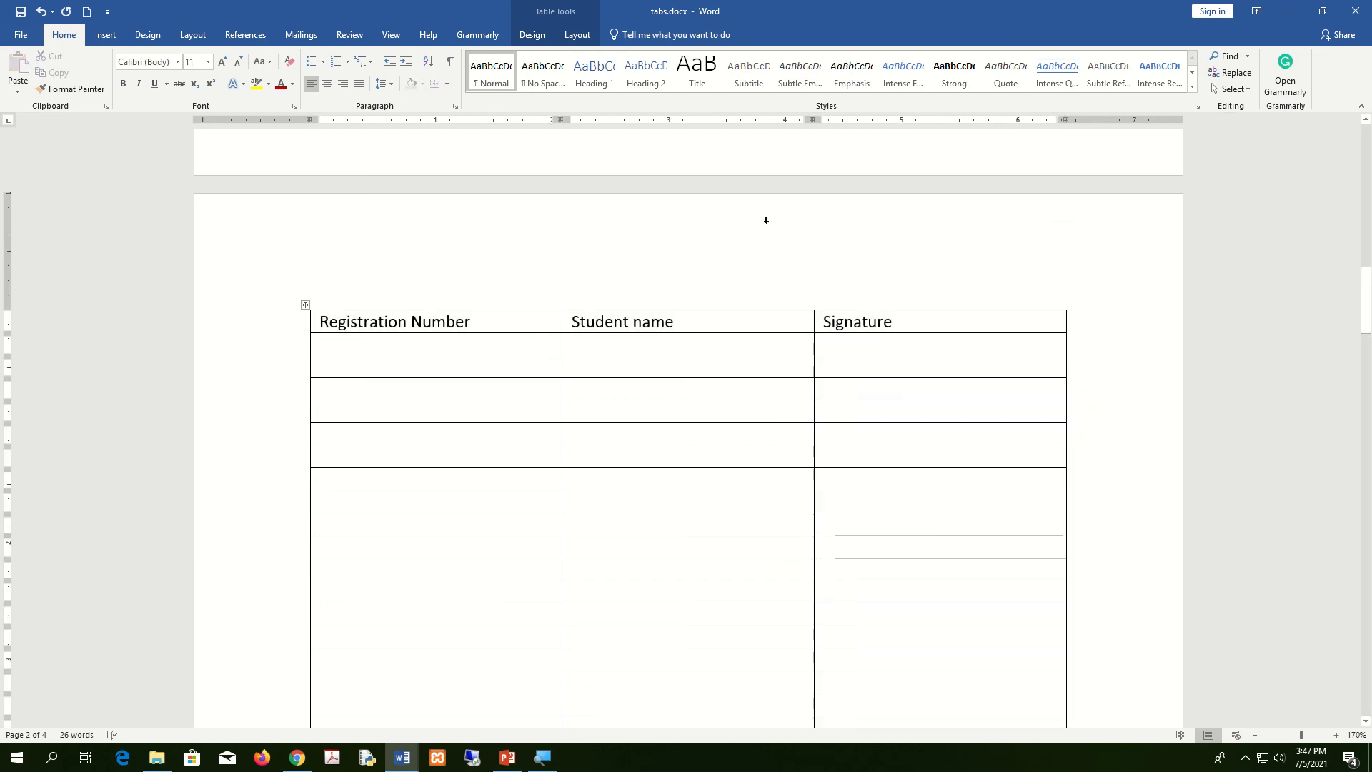
# Select the Student name column and compare the tools offered inside the table with those offered in the tabbed list on page 1
pyautogui.click(765, 220)
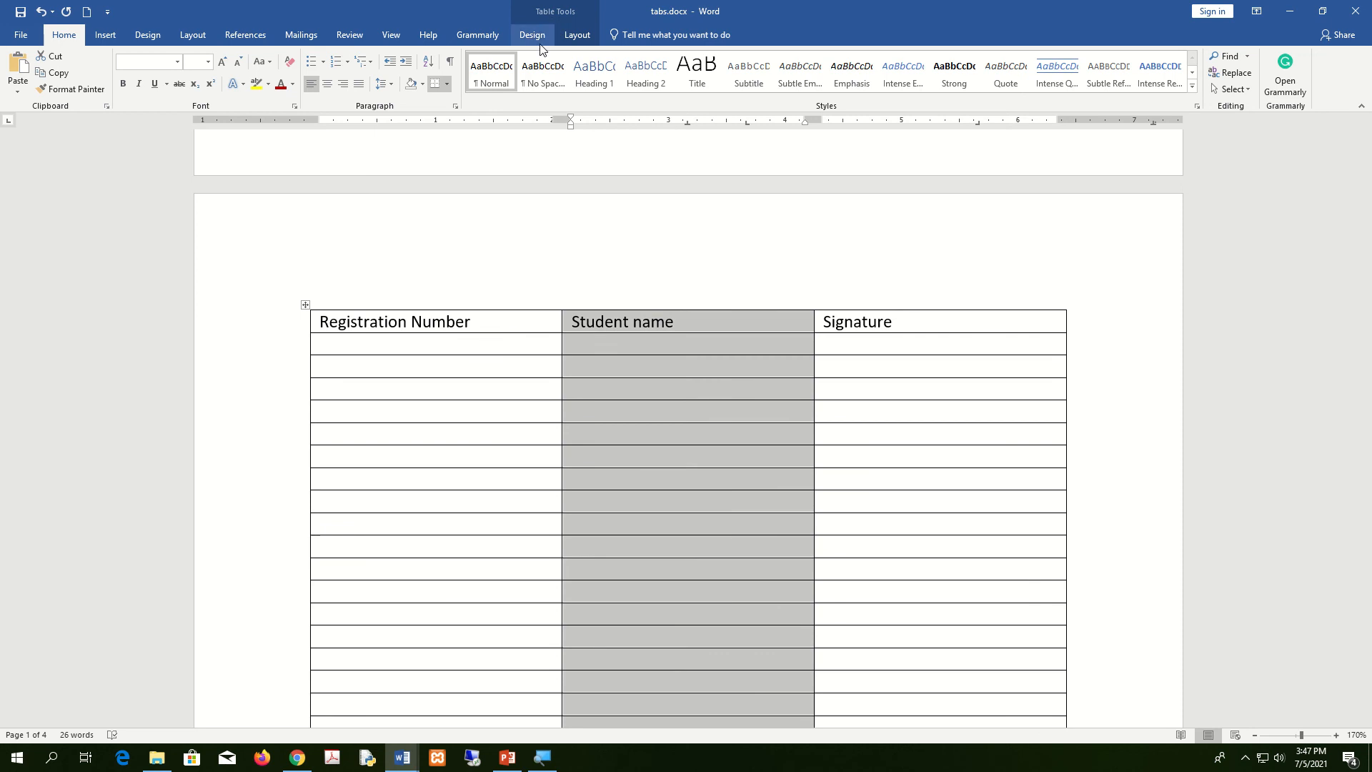
pyautogui.click(536, 39)
pyautogui.click(573, 37)
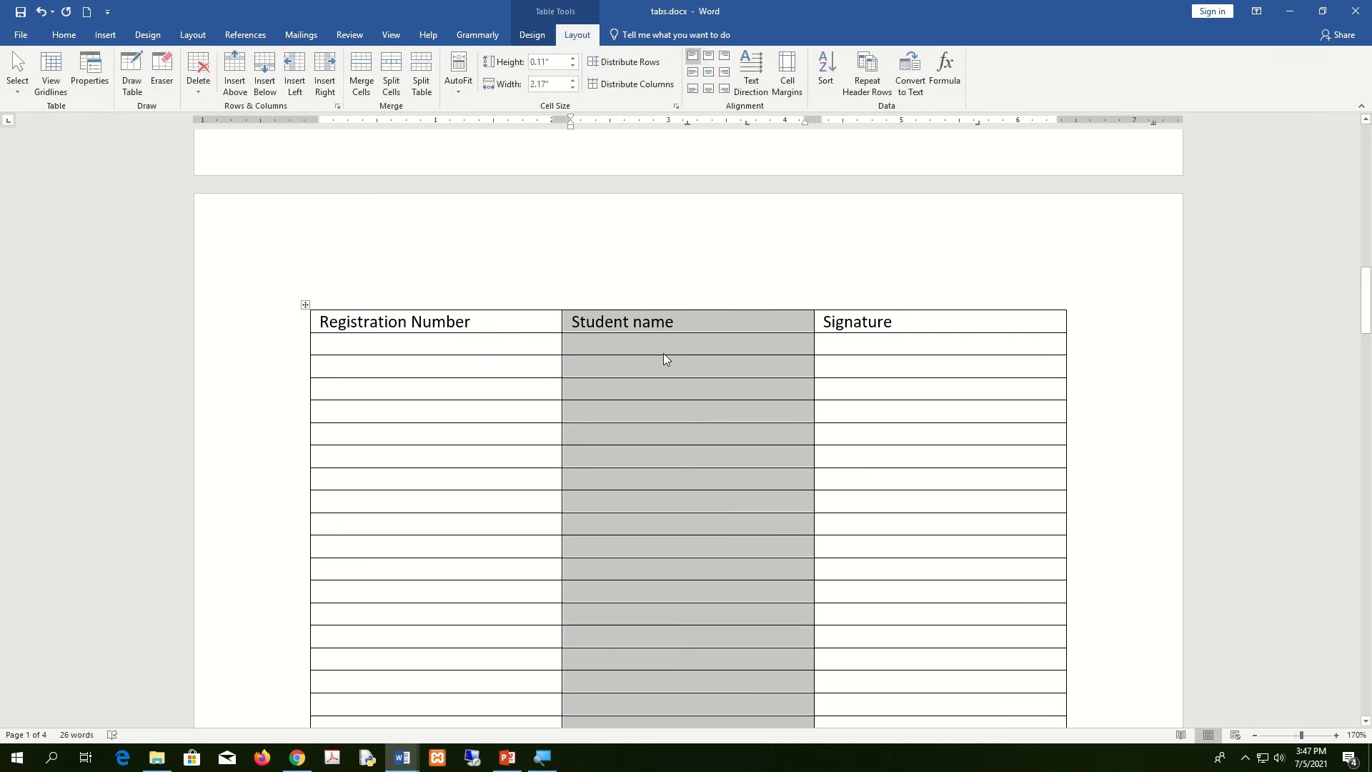
pyautogui.click(572, 336)
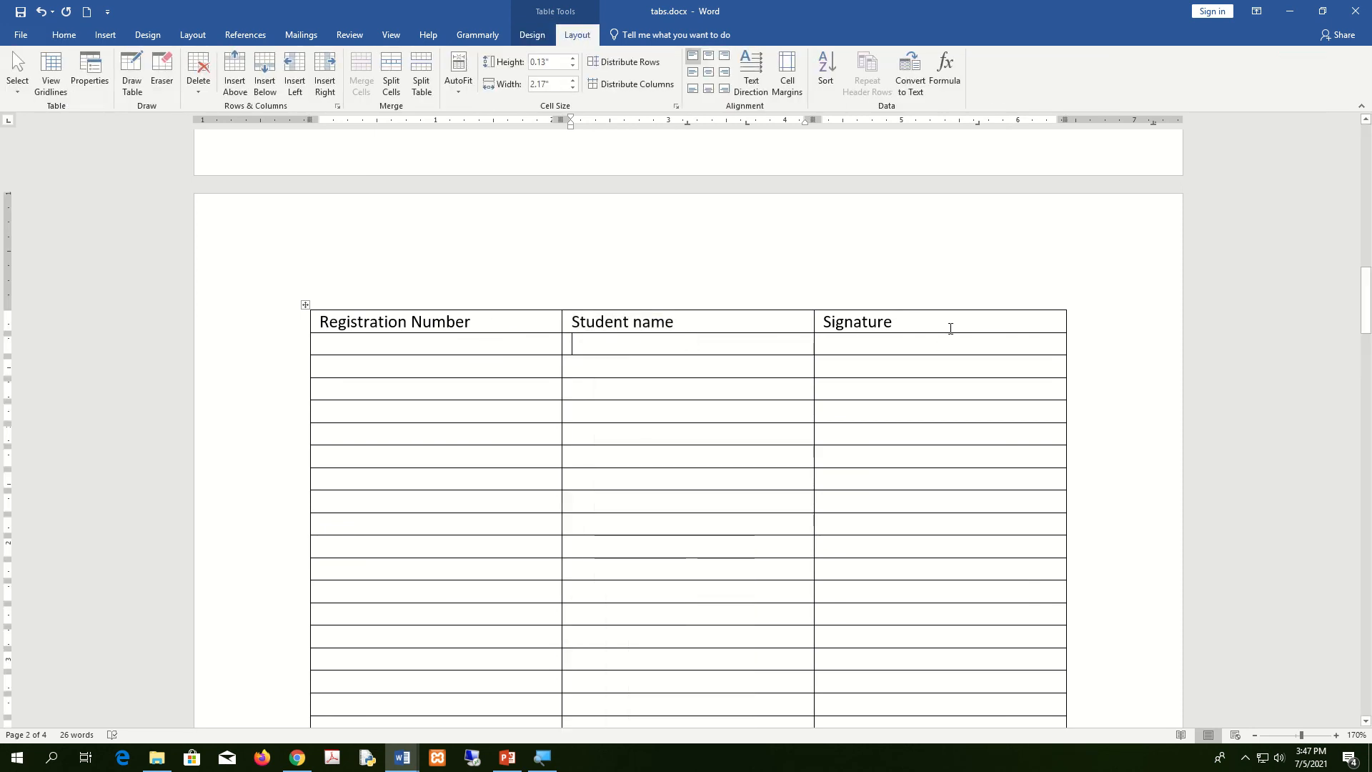
pyautogui.scroll(15, 983, 315)
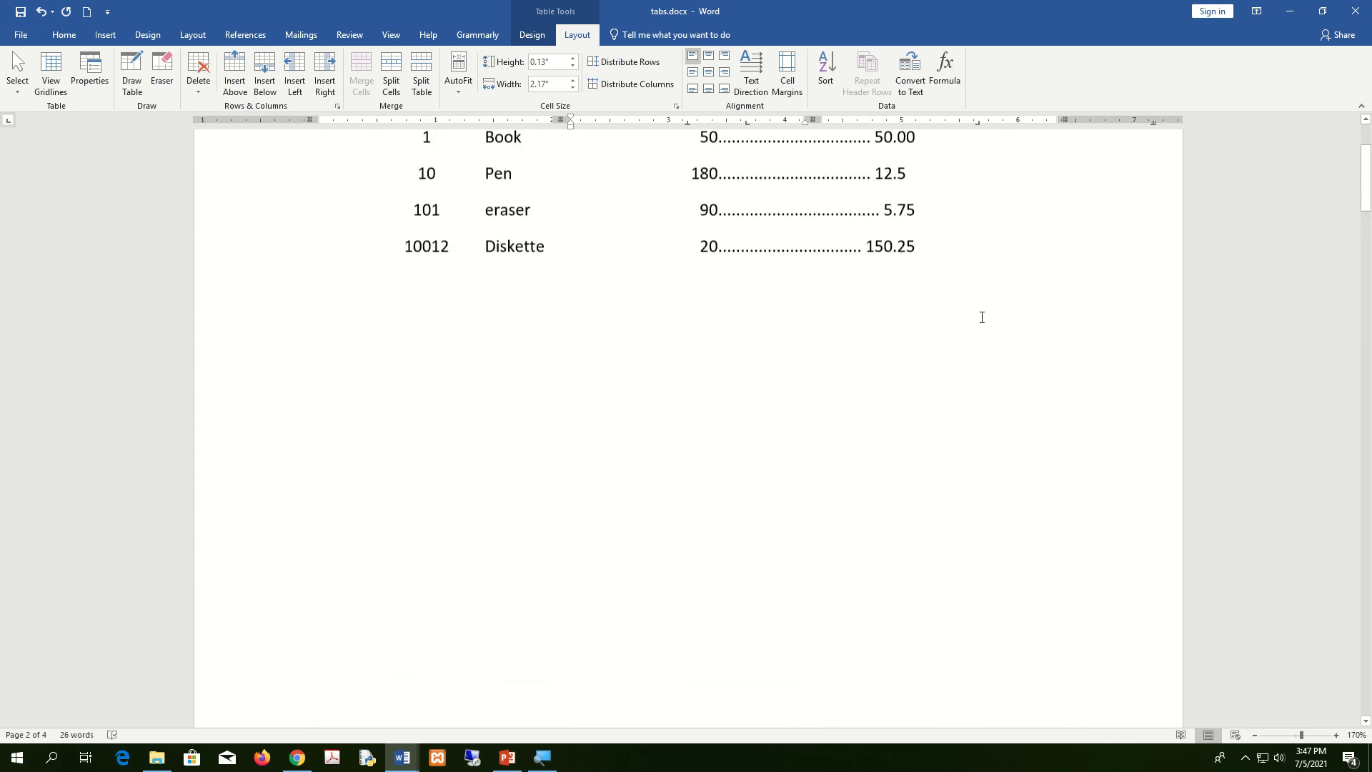
pyautogui.click(637, 350)
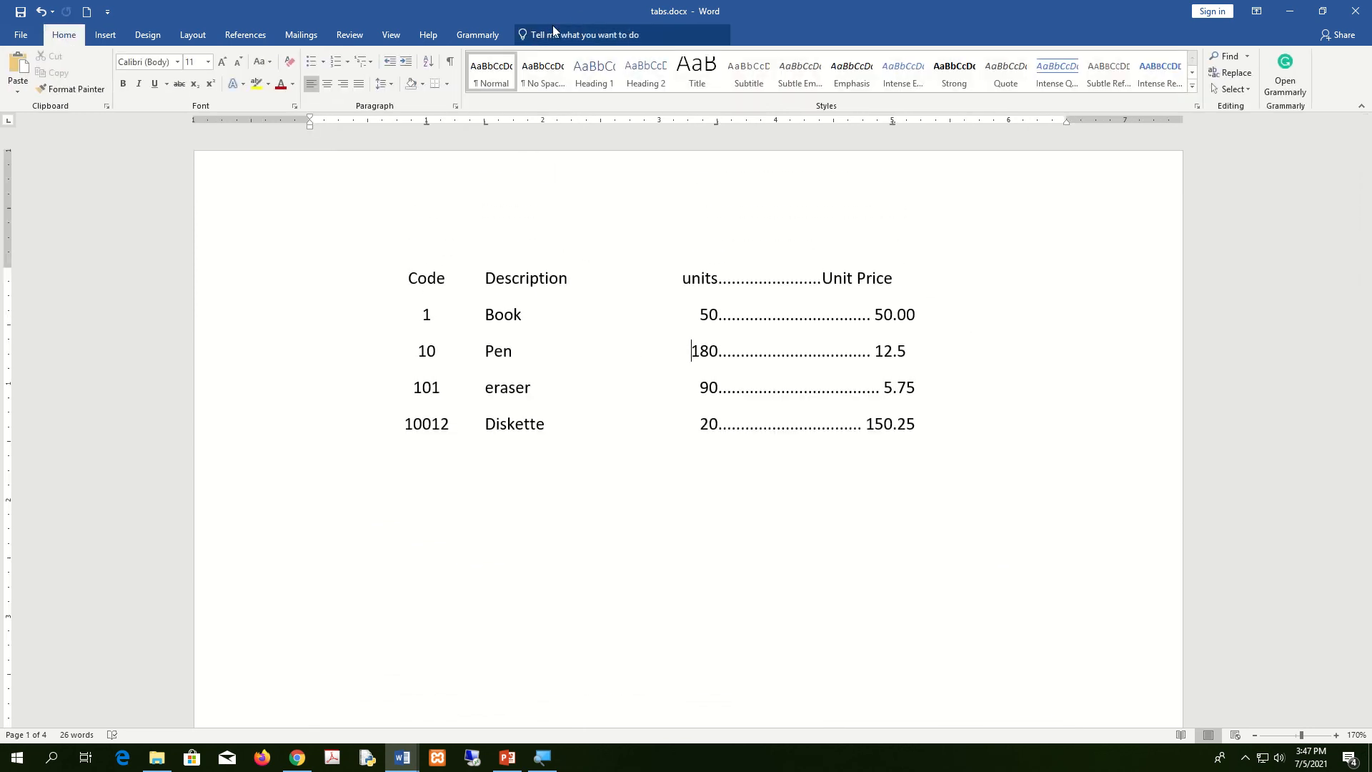
pyautogui.scroll(-15, 610, 438)
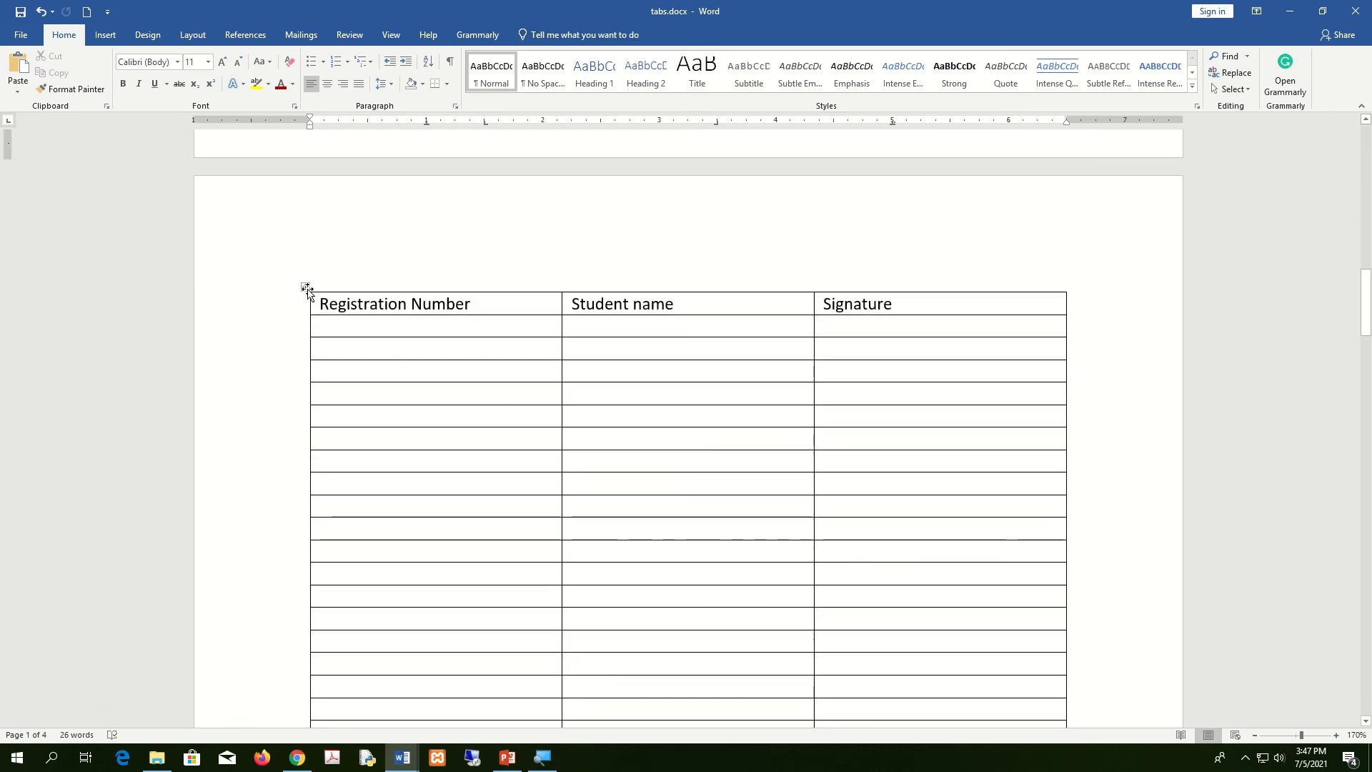
# Select the table's heading row and bring up the table layout tools
pyautogui.click(314, 288)
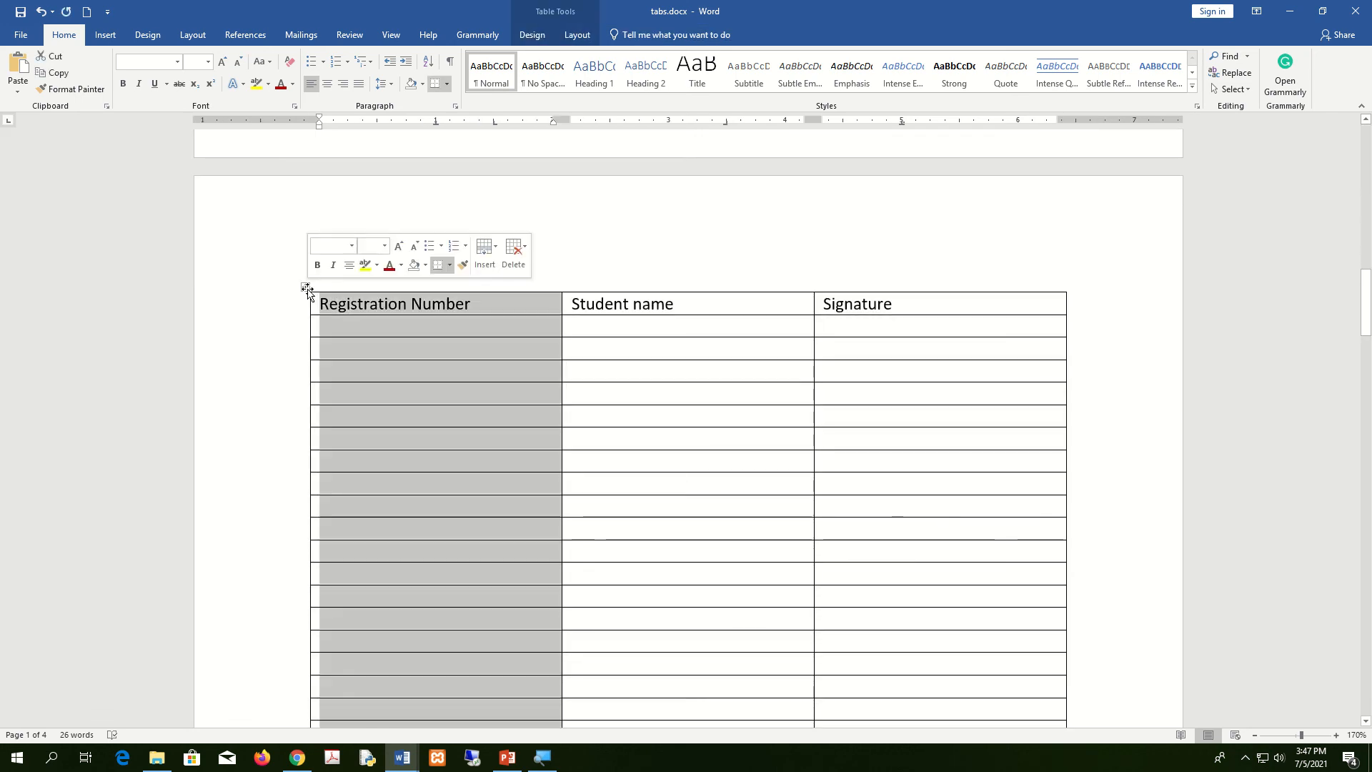
pyautogui.click(747, 308)
pyautogui.moveTo(838, 305); pyautogui.dragTo(319, 304)
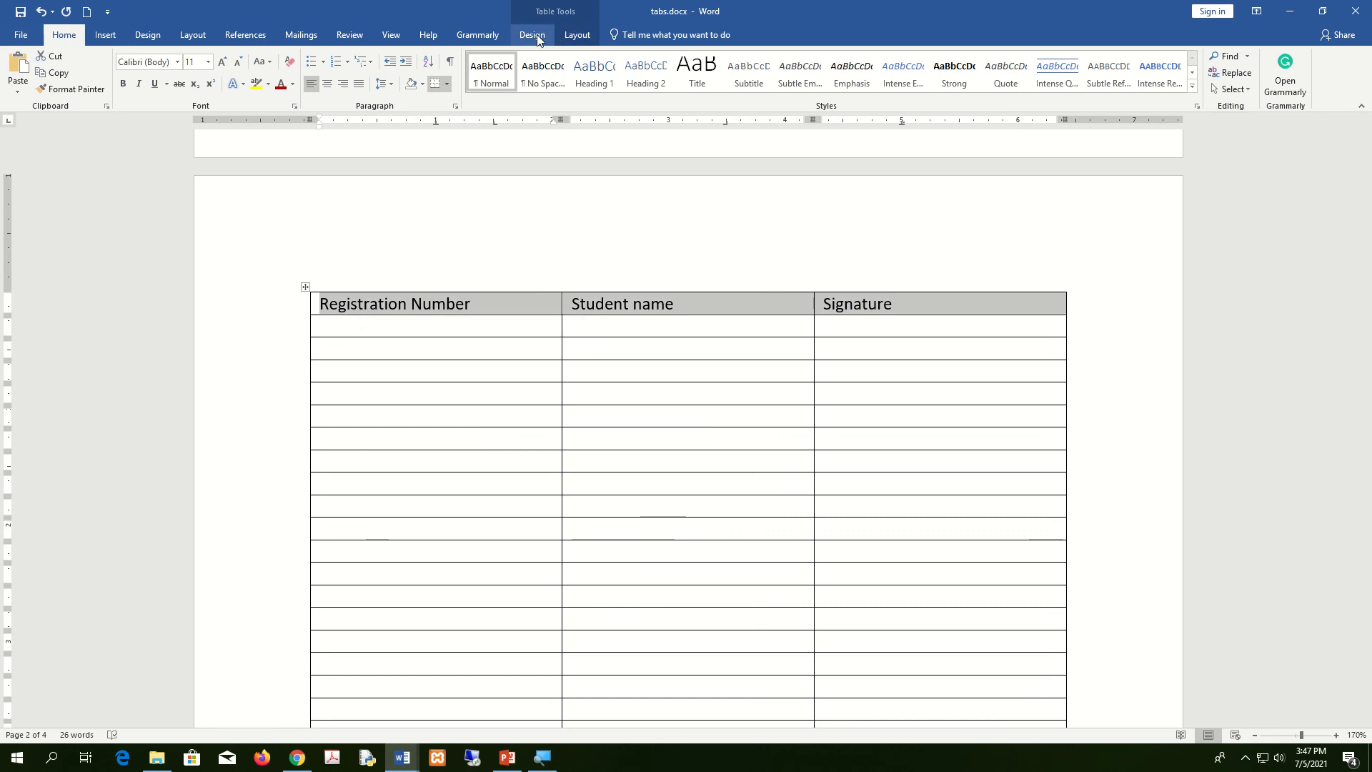
pyautogui.click(538, 36)
pyautogui.click(571, 33)
pyautogui.click(531, 32)
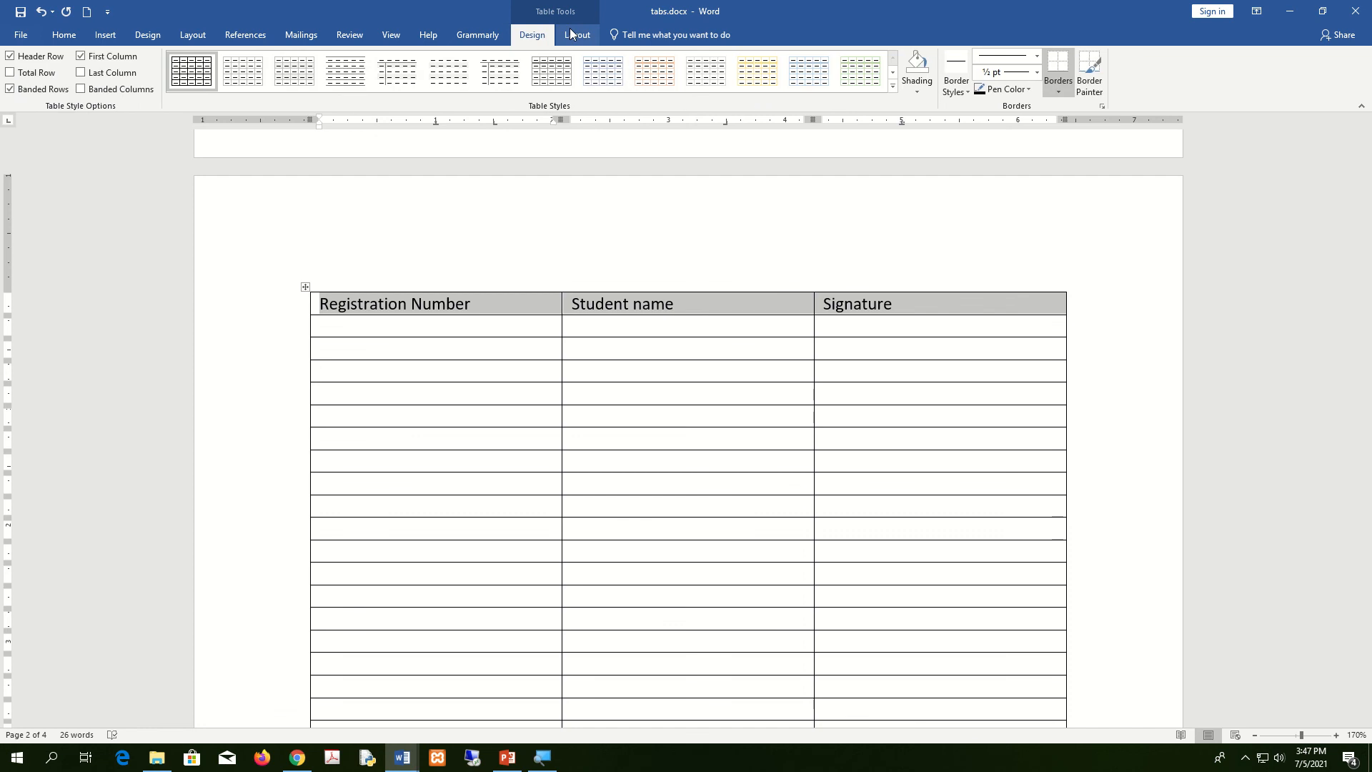
pyautogui.click(572, 32)
pyautogui.click(532, 34)
pyautogui.click(572, 33)
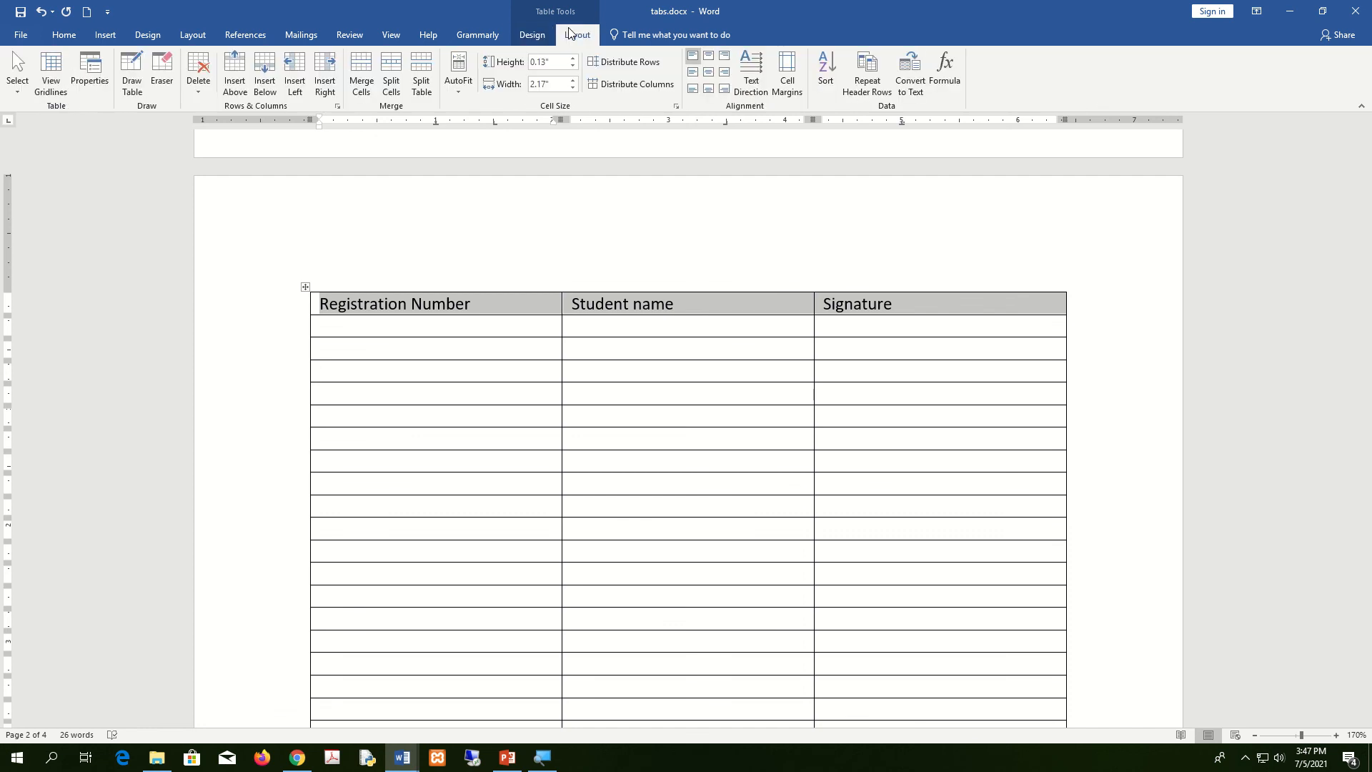
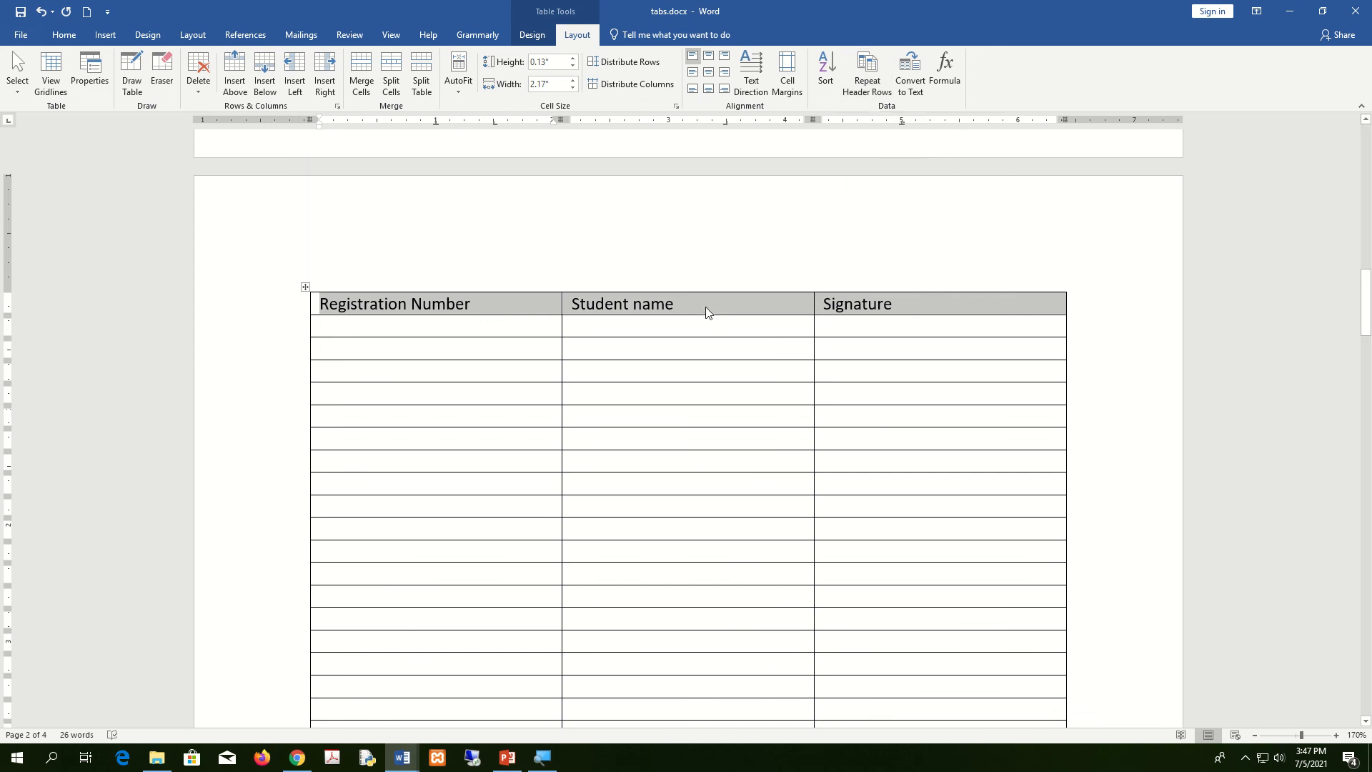
# Set the selected heading row to repeat on every page the table spans and check the headings on the following pages
pyautogui.scroll(-10, 758, 305)
pyautogui.scroll(-5, 759, 305)
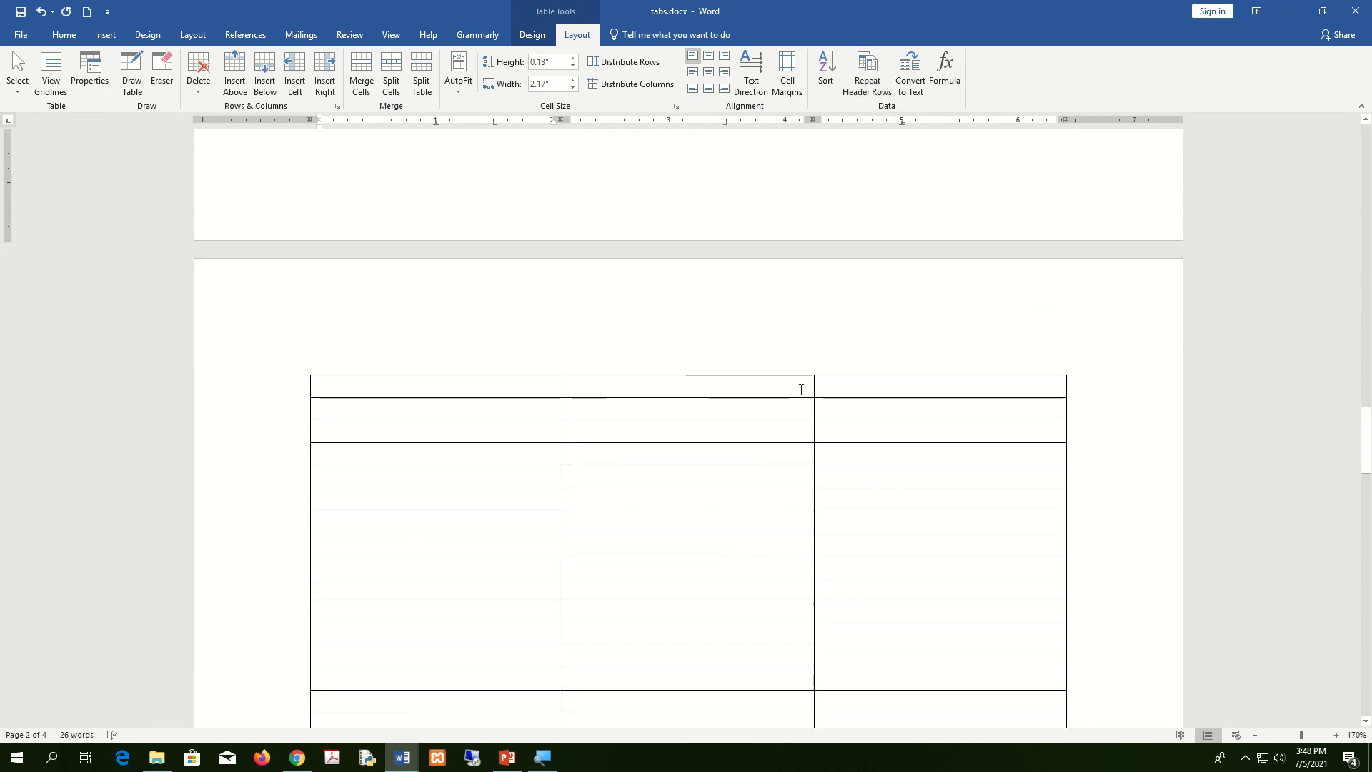
pyautogui.scroll(-5, 801, 390)
pyautogui.scroll(13, 801, 390)
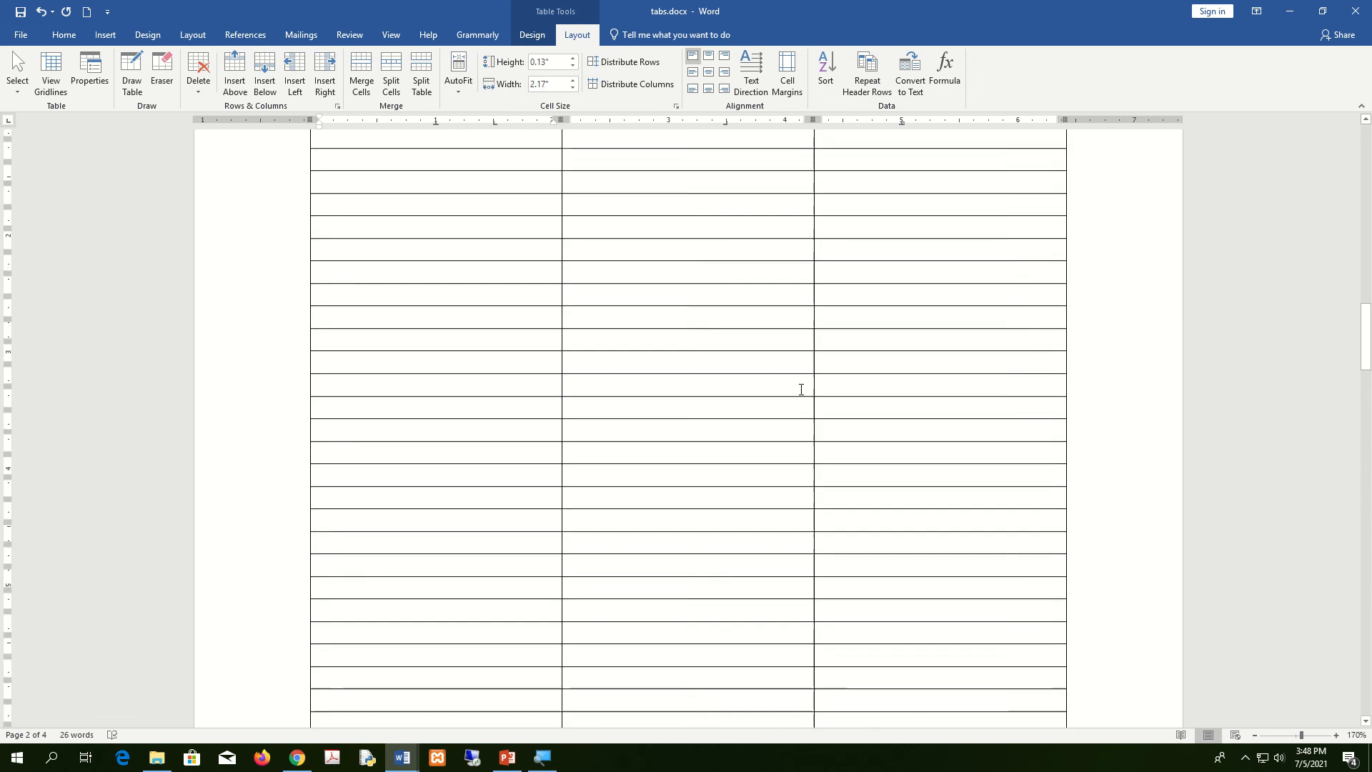
pyautogui.click(871, 74)
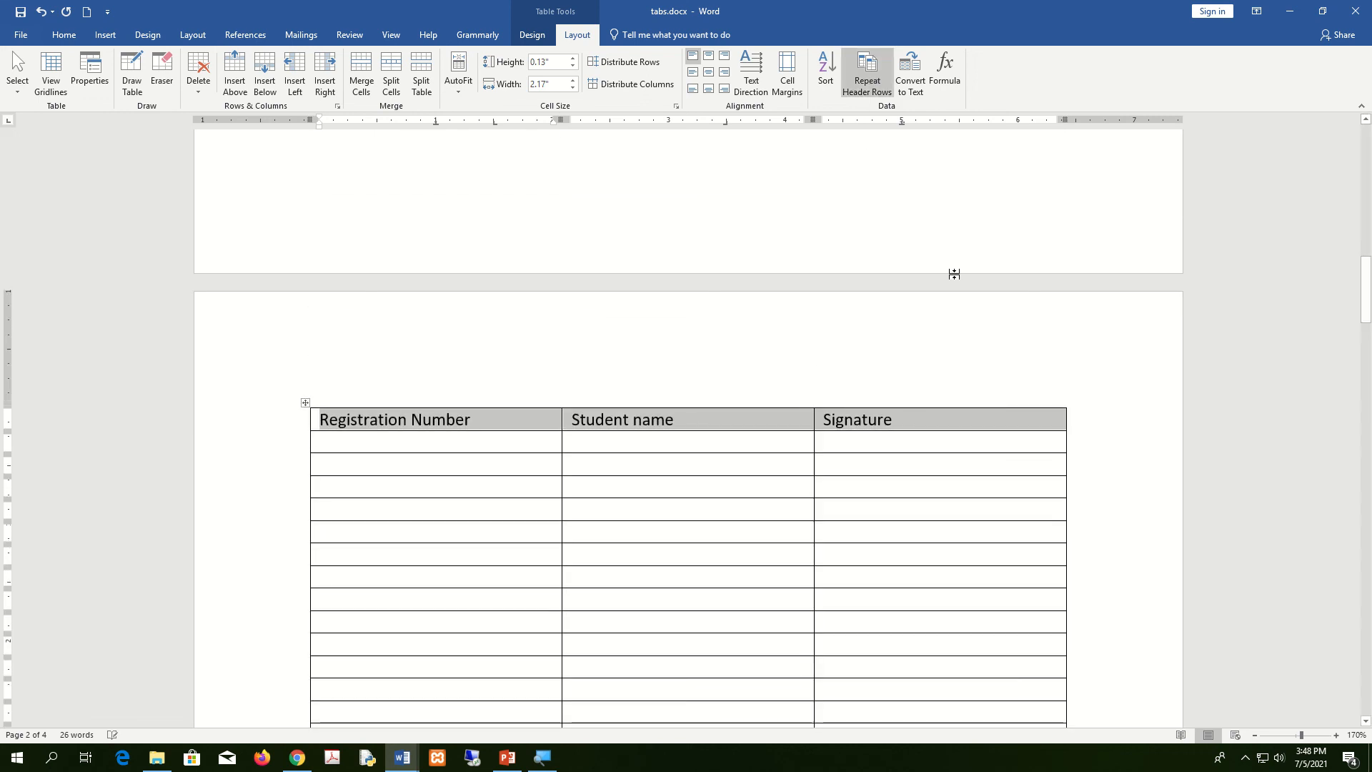
pyautogui.scroll(-17, 954, 286)
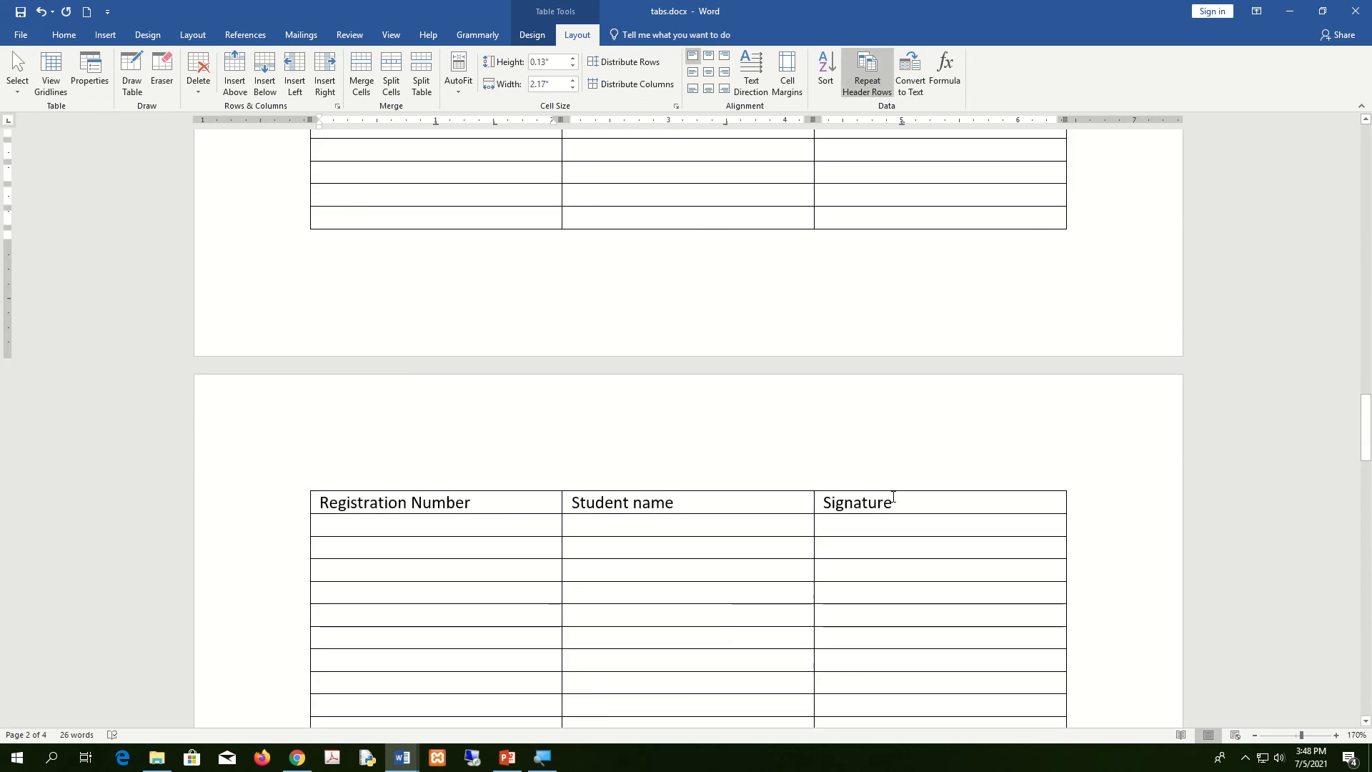
pyautogui.scroll(-9, 893, 497)
pyautogui.scroll(-6, 893, 497)
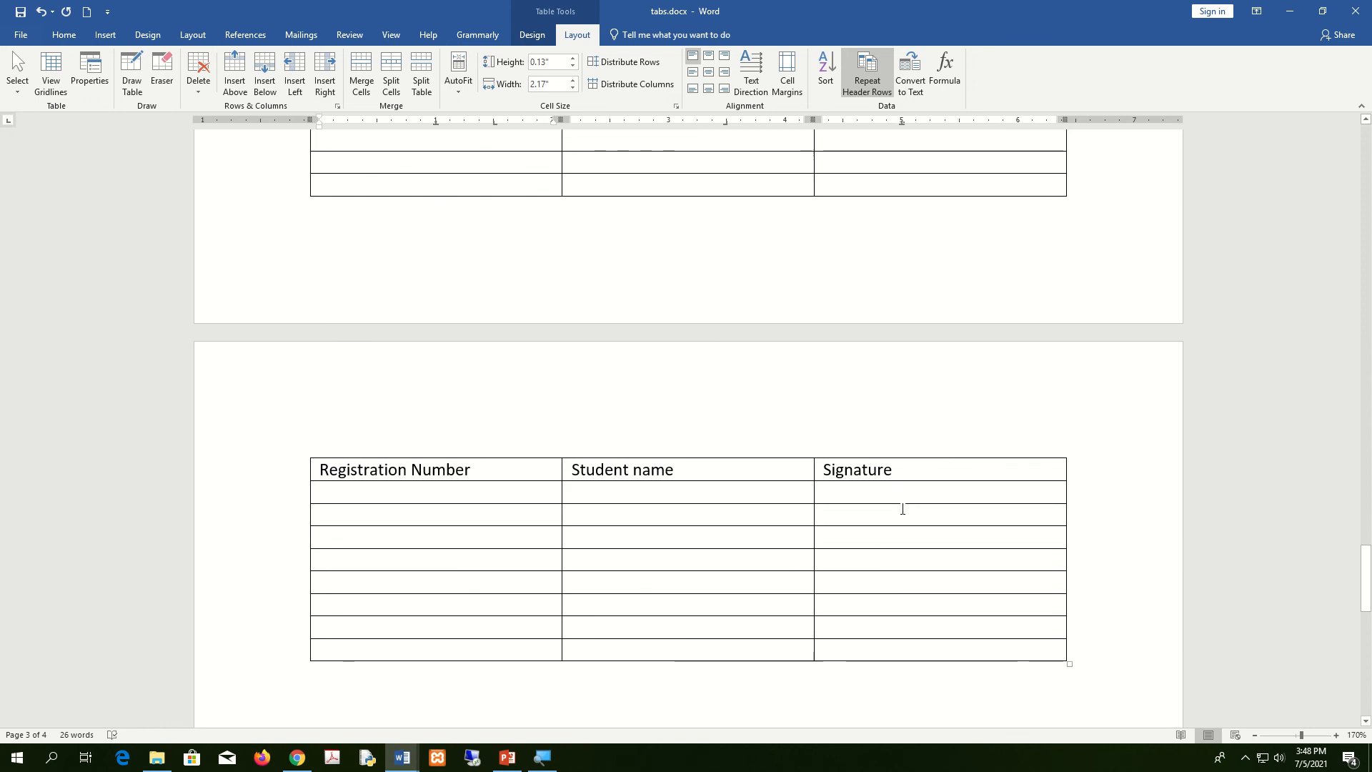
pyautogui.scroll(20, 903, 509)
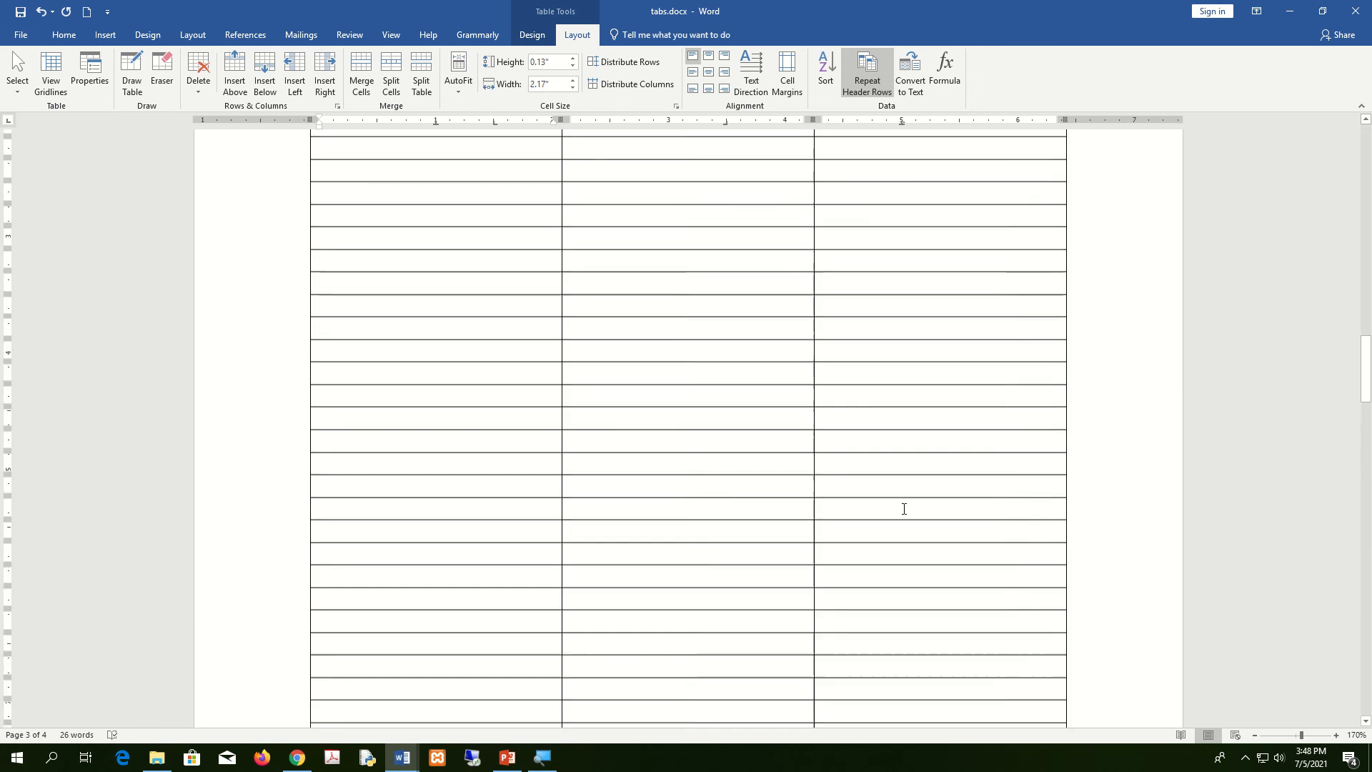
pyautogui.scroll(10, 905, 509)
pyautogui.click(919, 313)
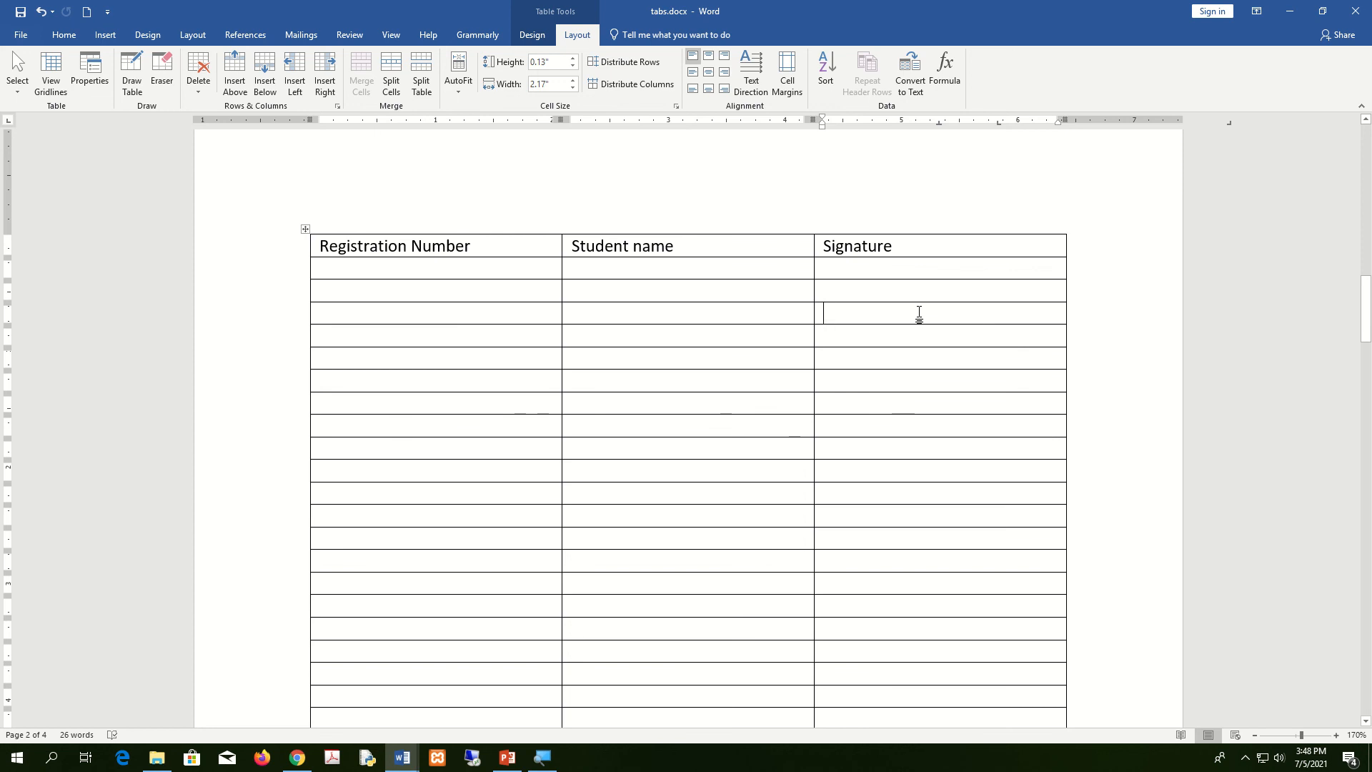
# Select the whole table and set the height of all its rows to 0.3"
pyautogui.click(305, 229)
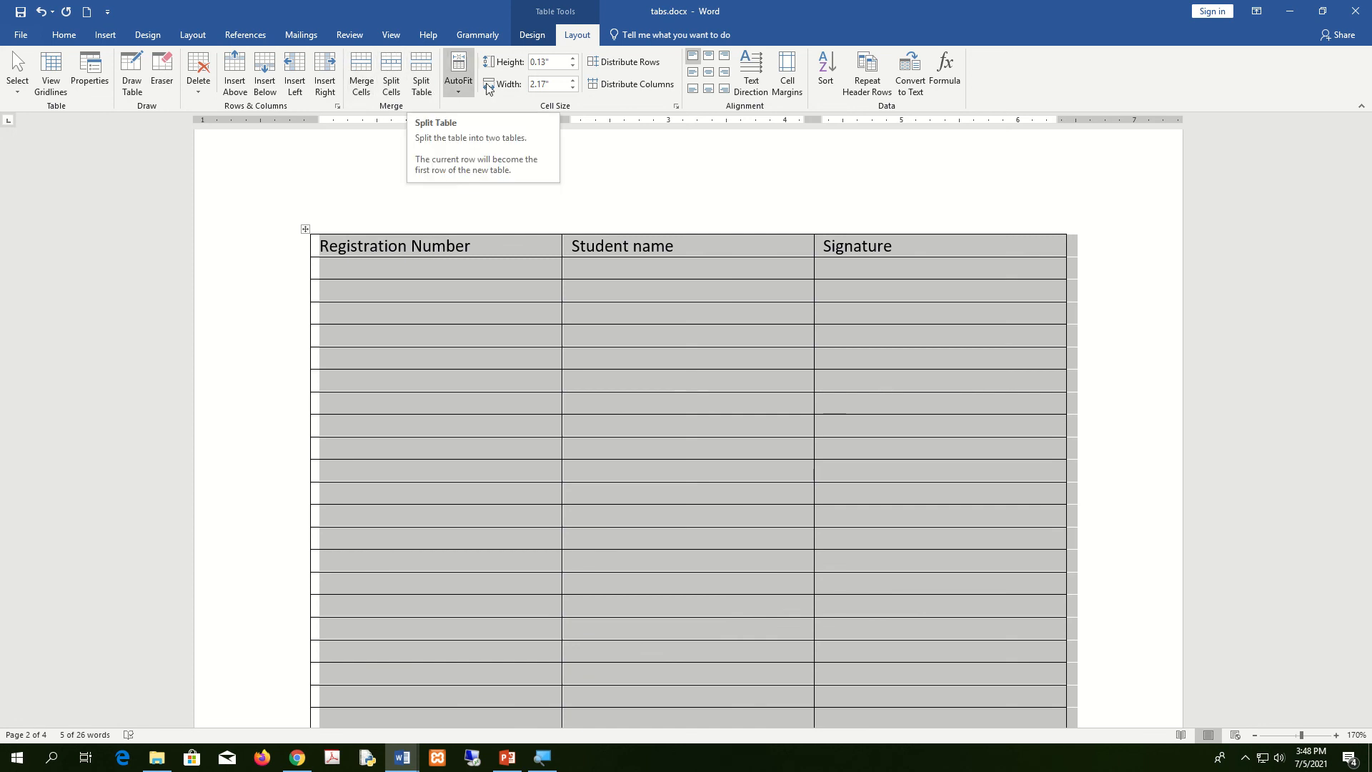
pyautogui.click(574, 59)
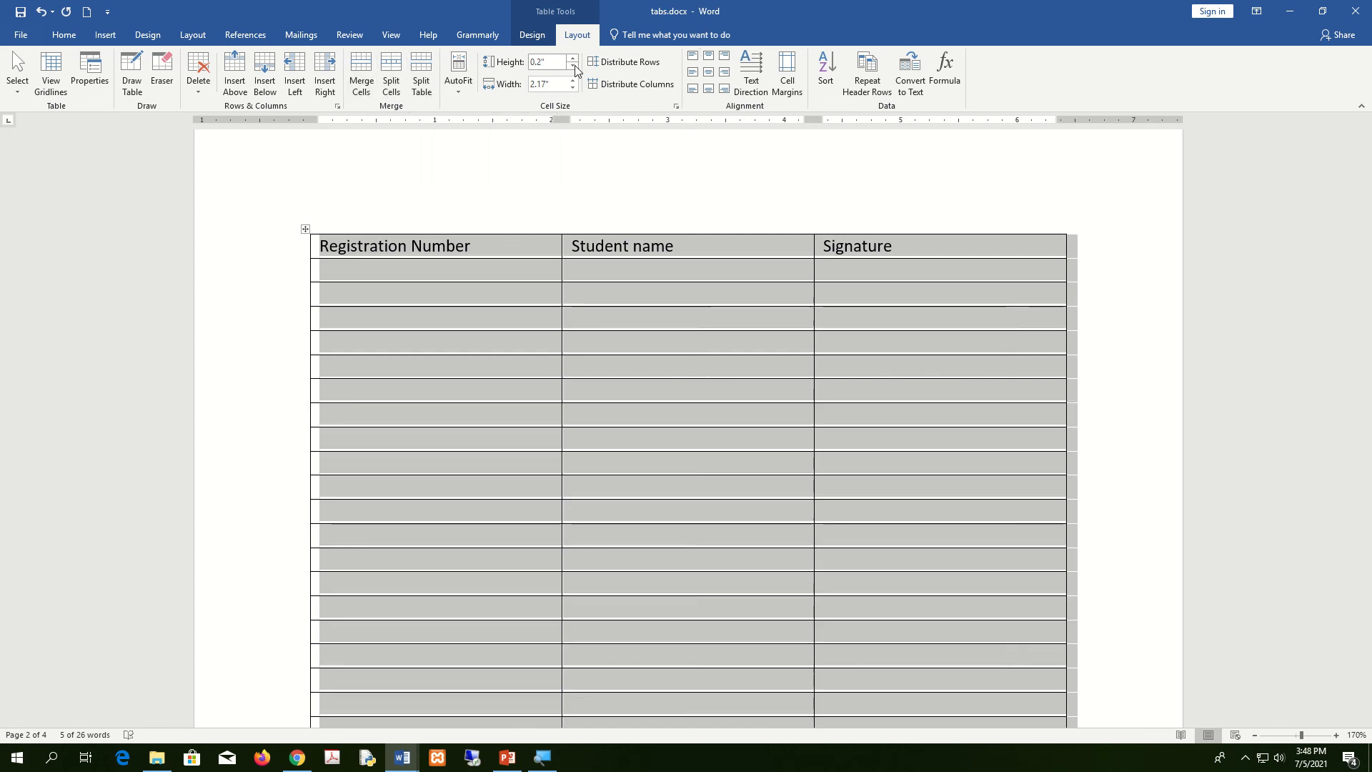
pyautogui.click(574, 67)
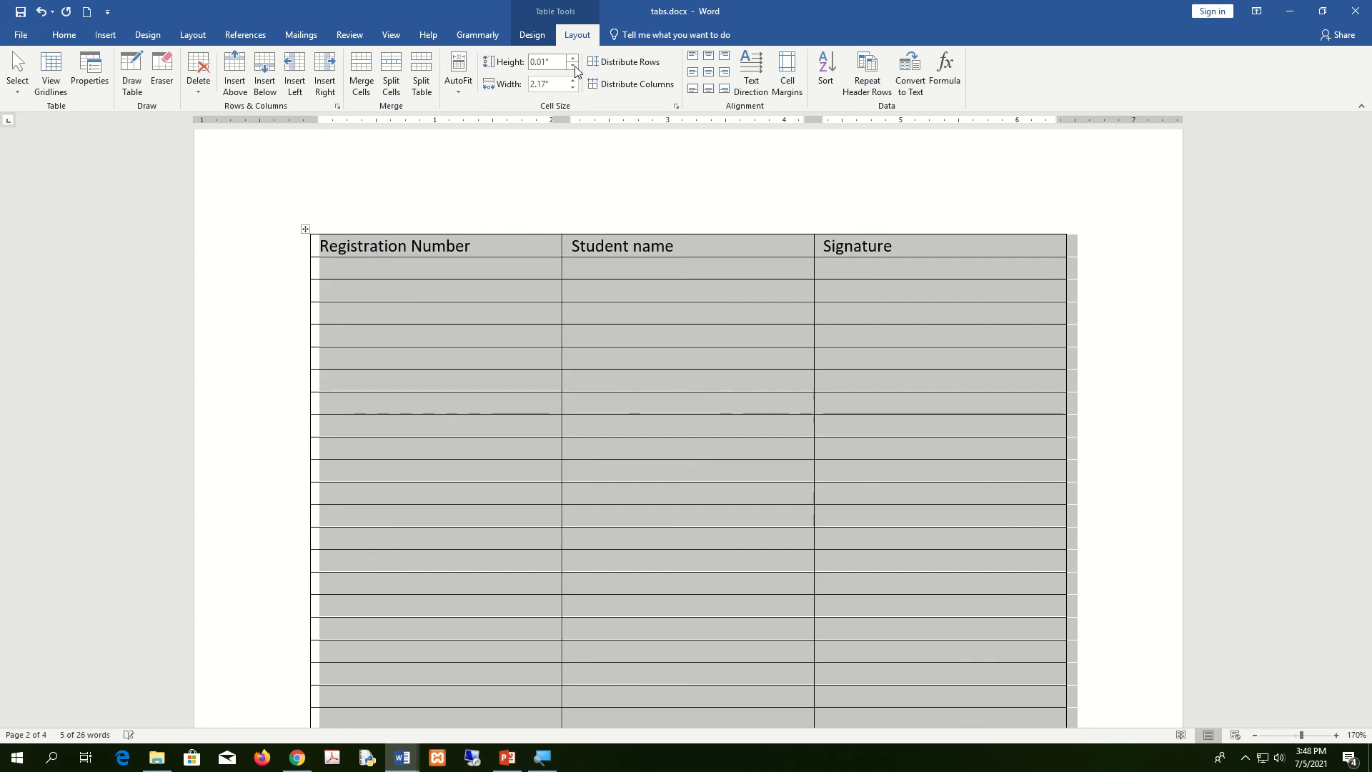
pyautogui.click(575, 59)
pyautogui.click(576, 59)
pyautogui.click(575, 59)
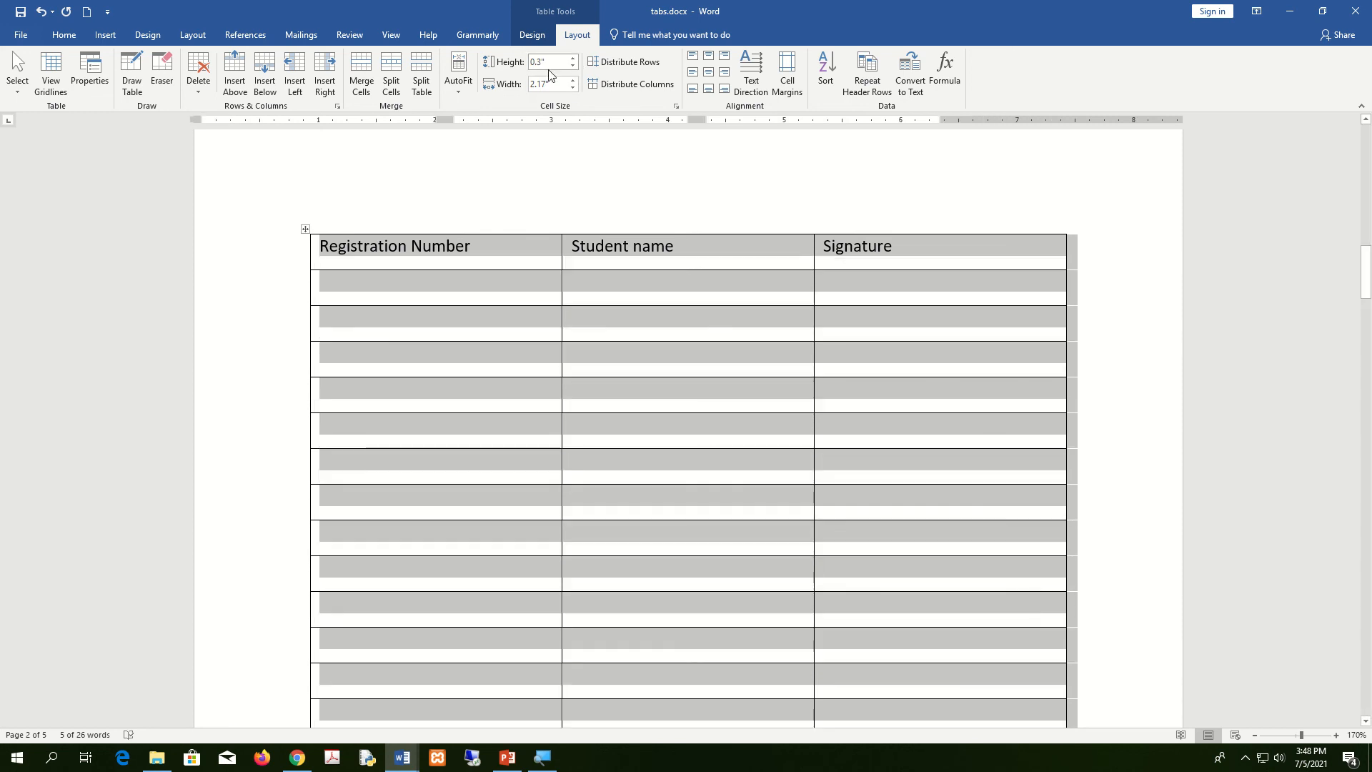
pyautogui.click(508, 287)
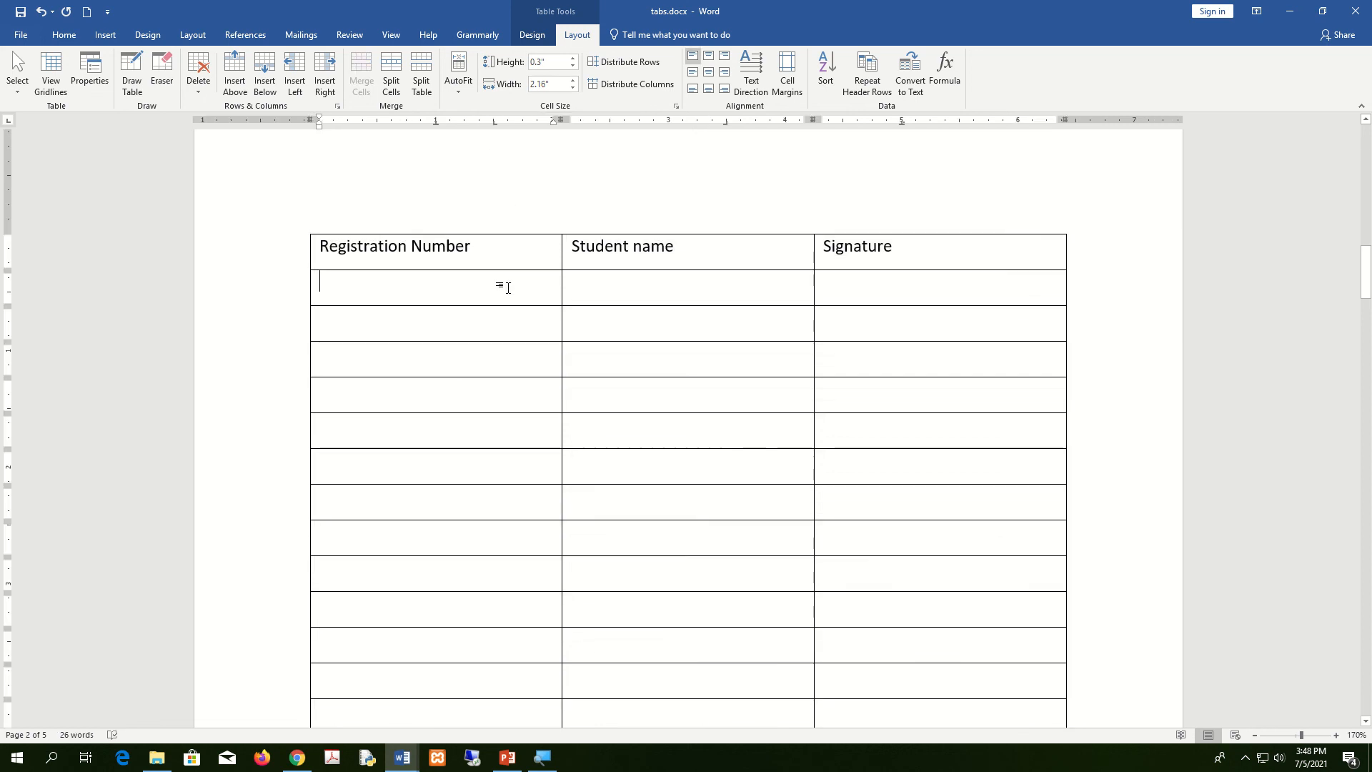
# Insert an empty row above the heading row of the table
pyautogui.scroll(3, 507, 287)
pyautogui.scroll(-2, 516, 411)
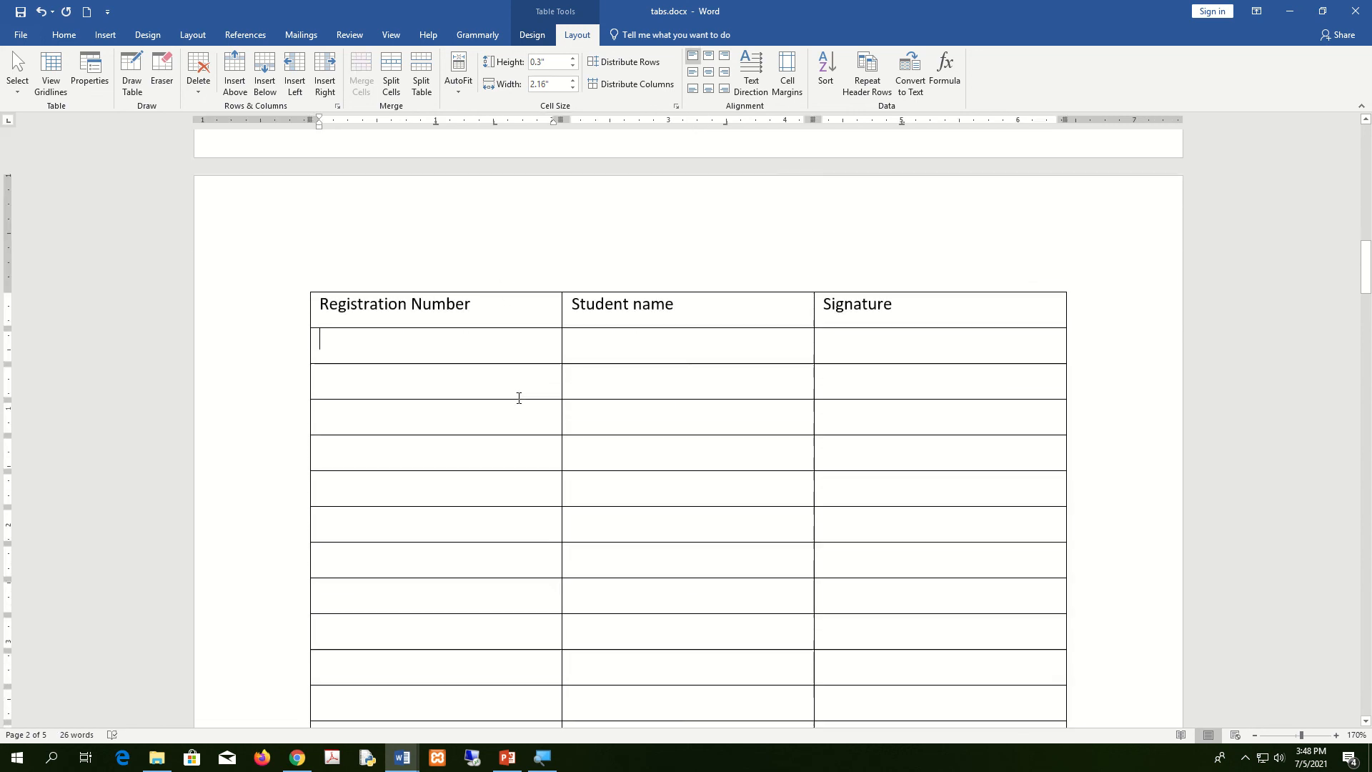
pyautogui.rightClick(542, 305)
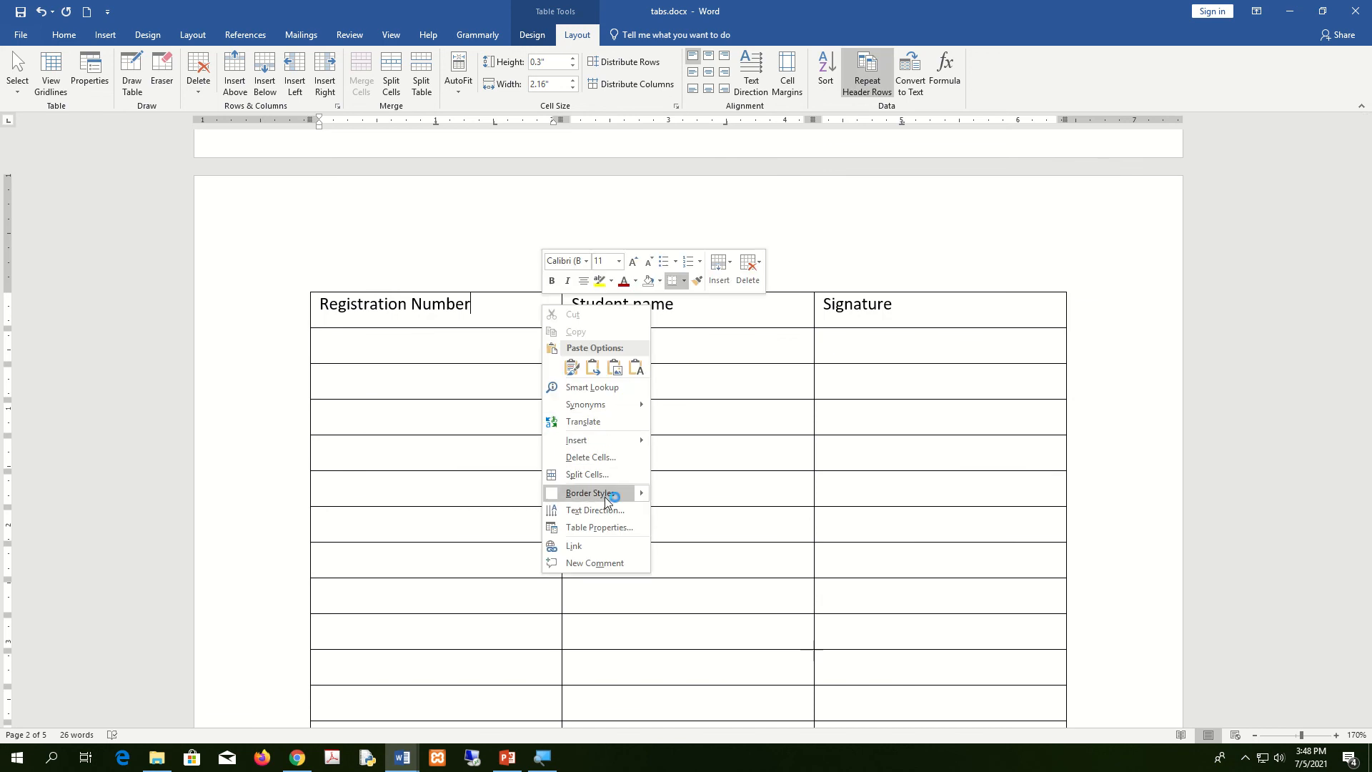
pyautogui.moveTo(606, 443)
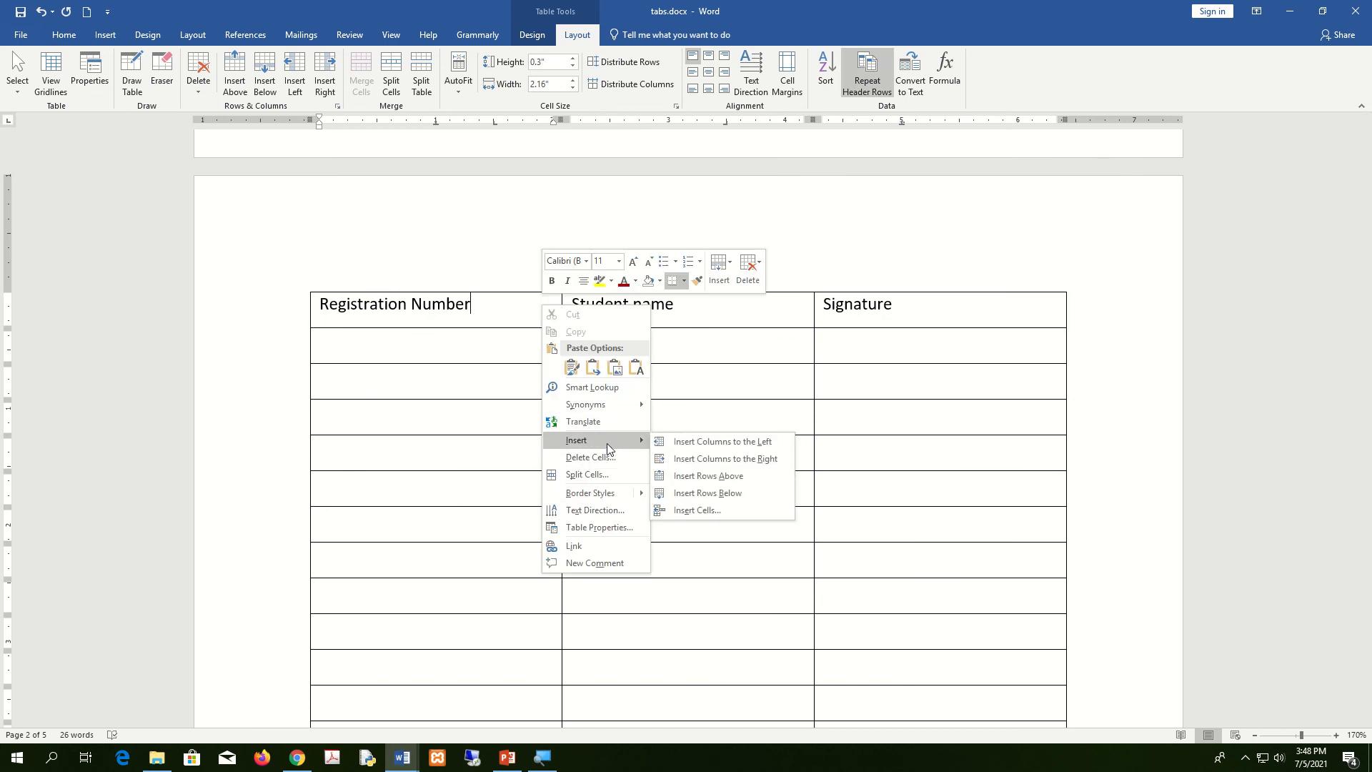
pyautogui.click(708, 476)
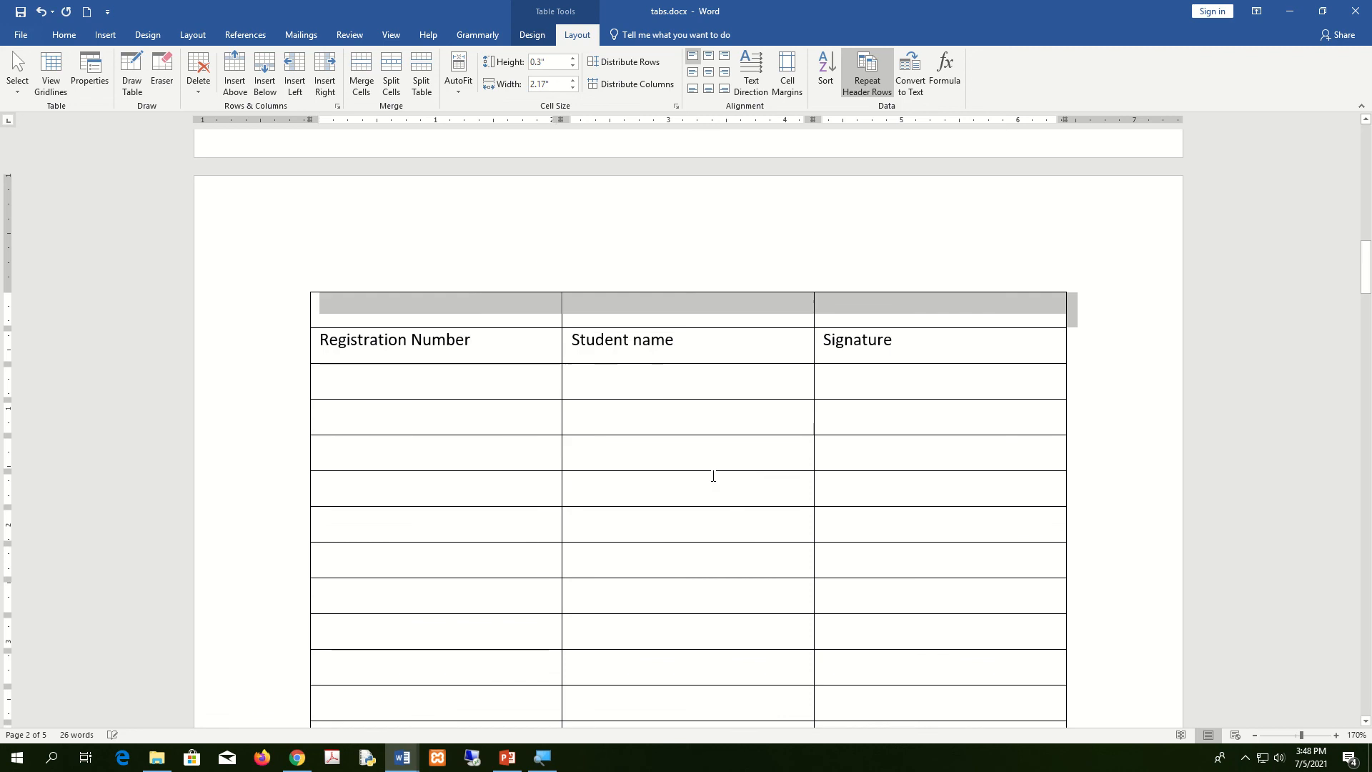
pyautogui.click(681, 357)
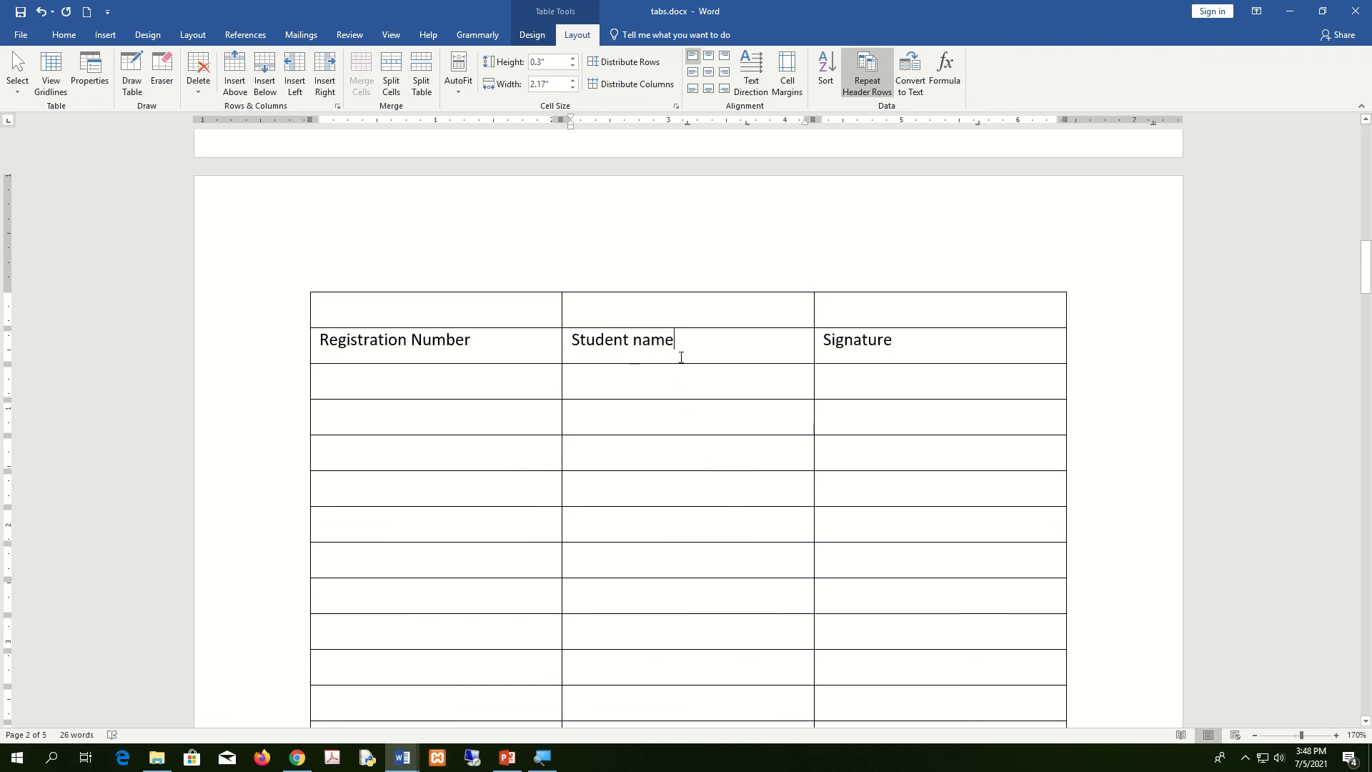
pyautogui.moveTo(857, 305); pyautogui.dragTo(538, 318)
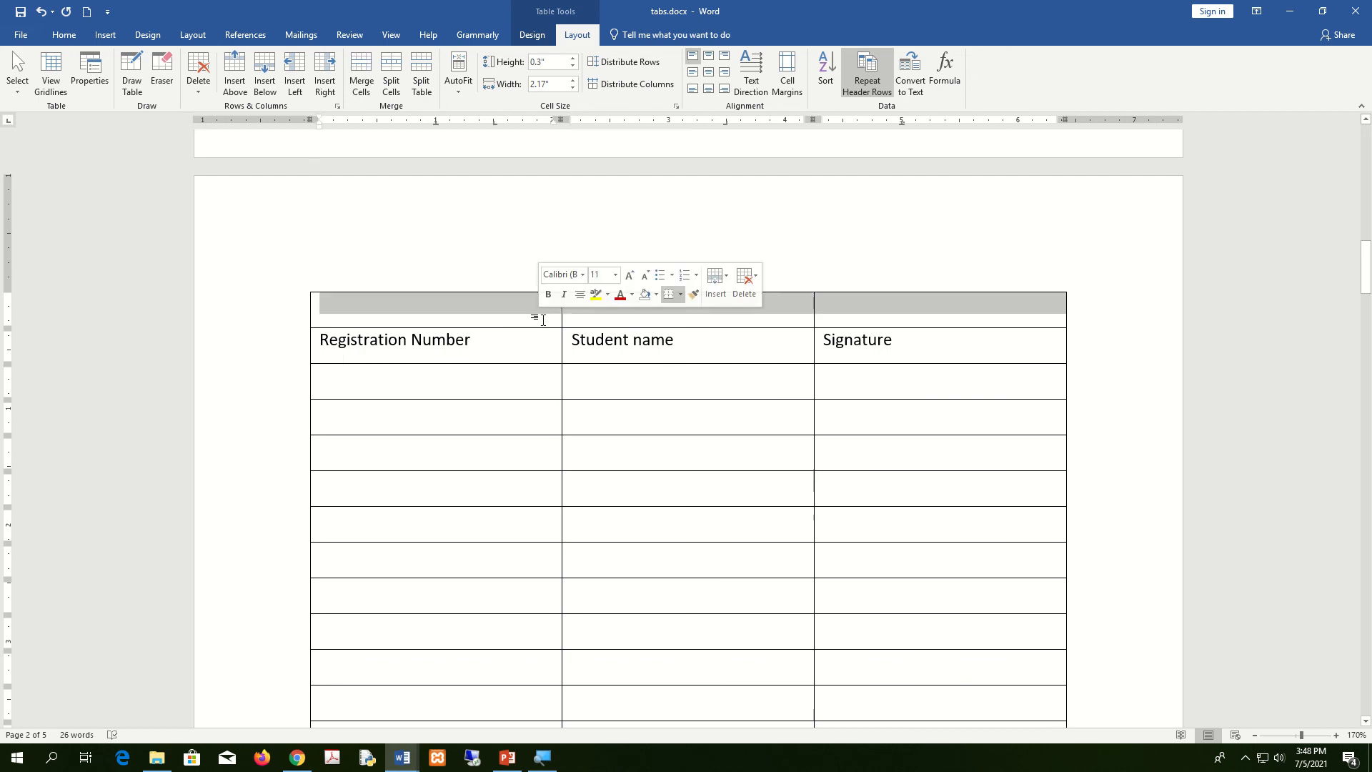
pyautogui.click(451, 315)
pyautogui.click(648, 306)
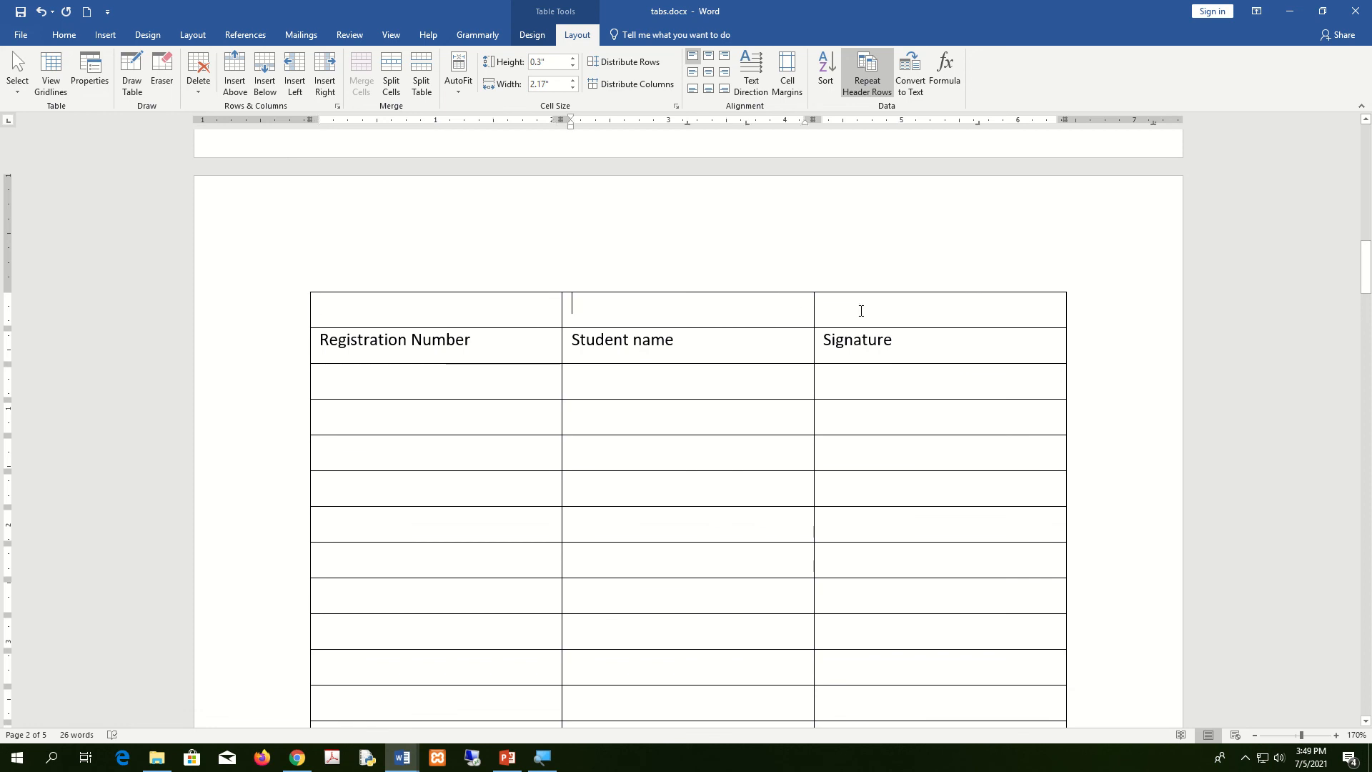
pyautogui.click(861, 309)
pyautogui.click(703, 307)
pyautogui.click(524, 309)
pyautogui.click(691, 307)
pyautogui.click(844, 313)
pyautogui.click(720, 321)
pyautogui.click(545, 309)
pyautogui.moveTo(524, 309); pyautogui.dragTo(850, 309)
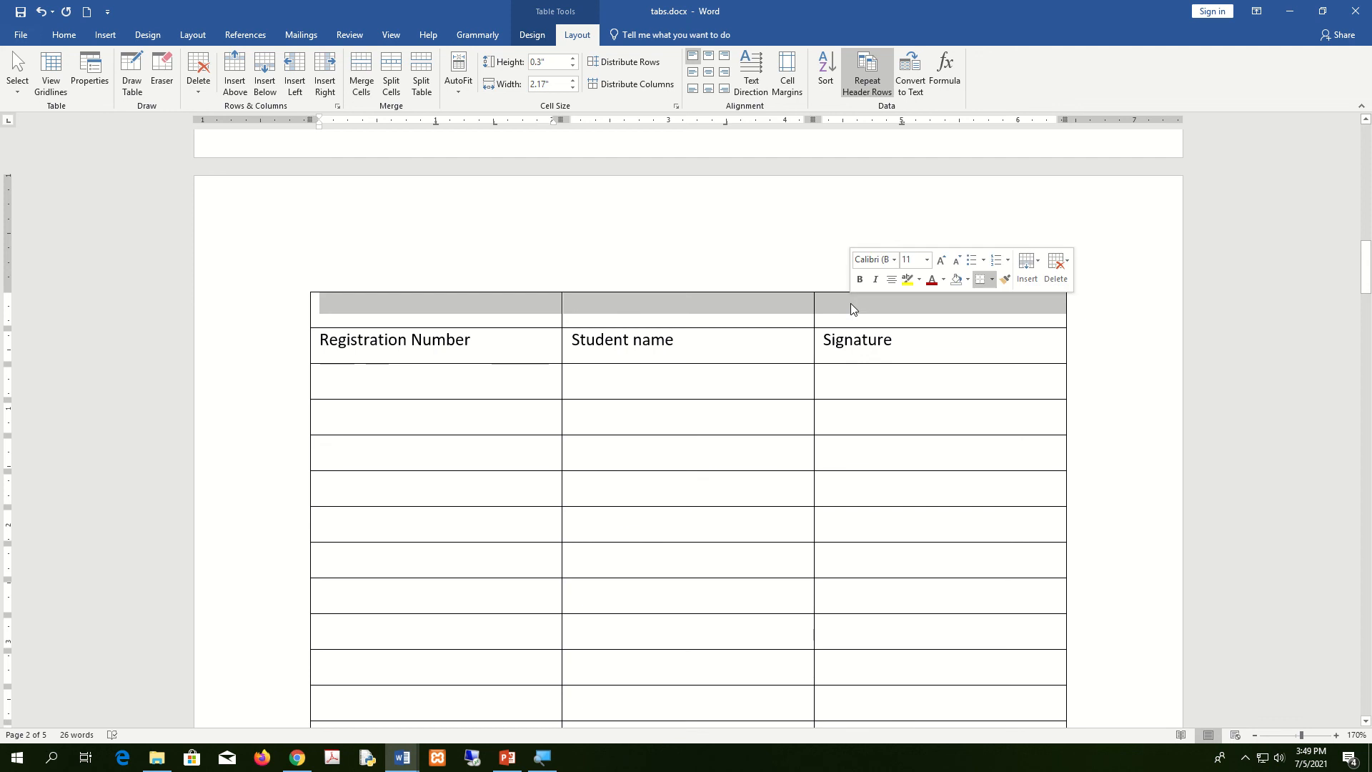
pyautogui.click(749, 304)
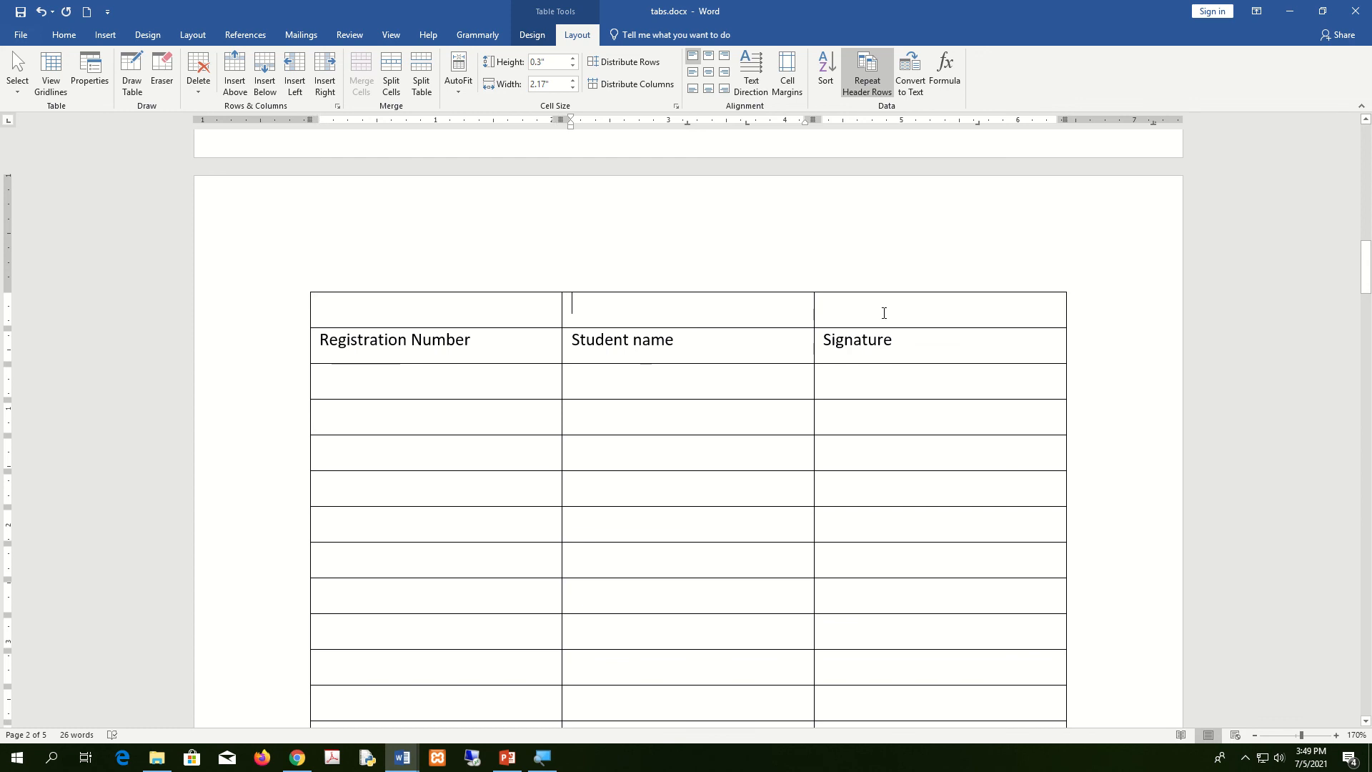
# Merge the three cells of the empty row above the headings into a single cell
pyautogui.moveTo(858, 309); pyautogui.dragTo(503, 323)
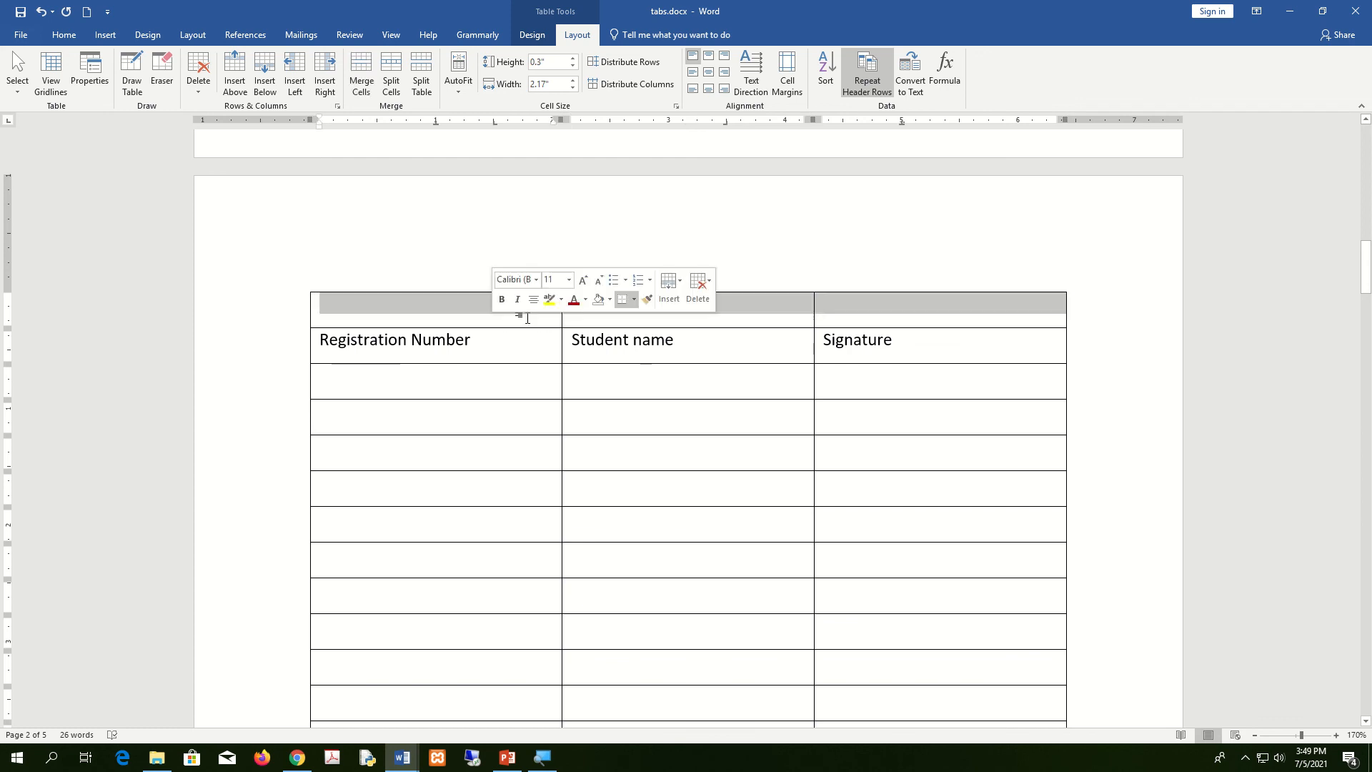
pyautogui.rightClick(763, 303)
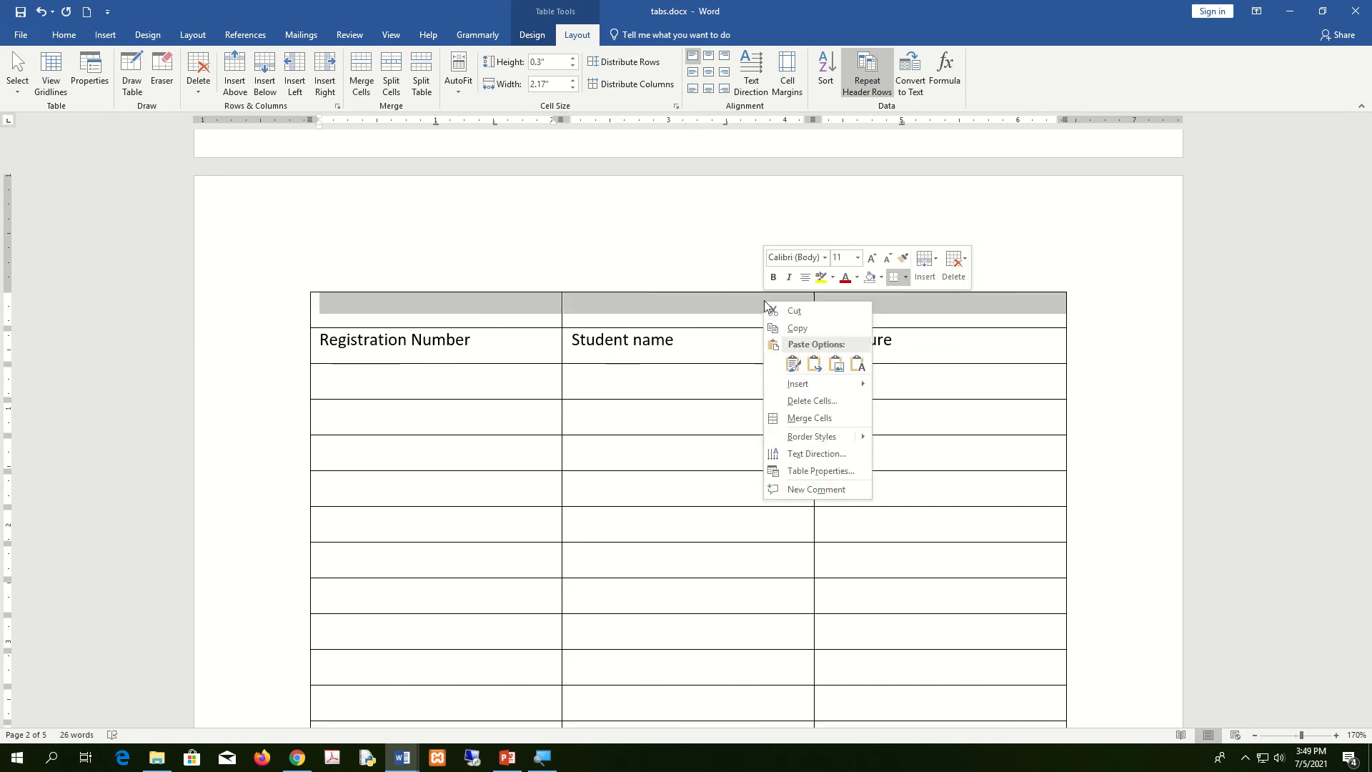
pyautogui.click(813, 418)
# Enter "Attendance Sheet" as the title in the merged cell above the table headings
pyautogui.click(690, 309)
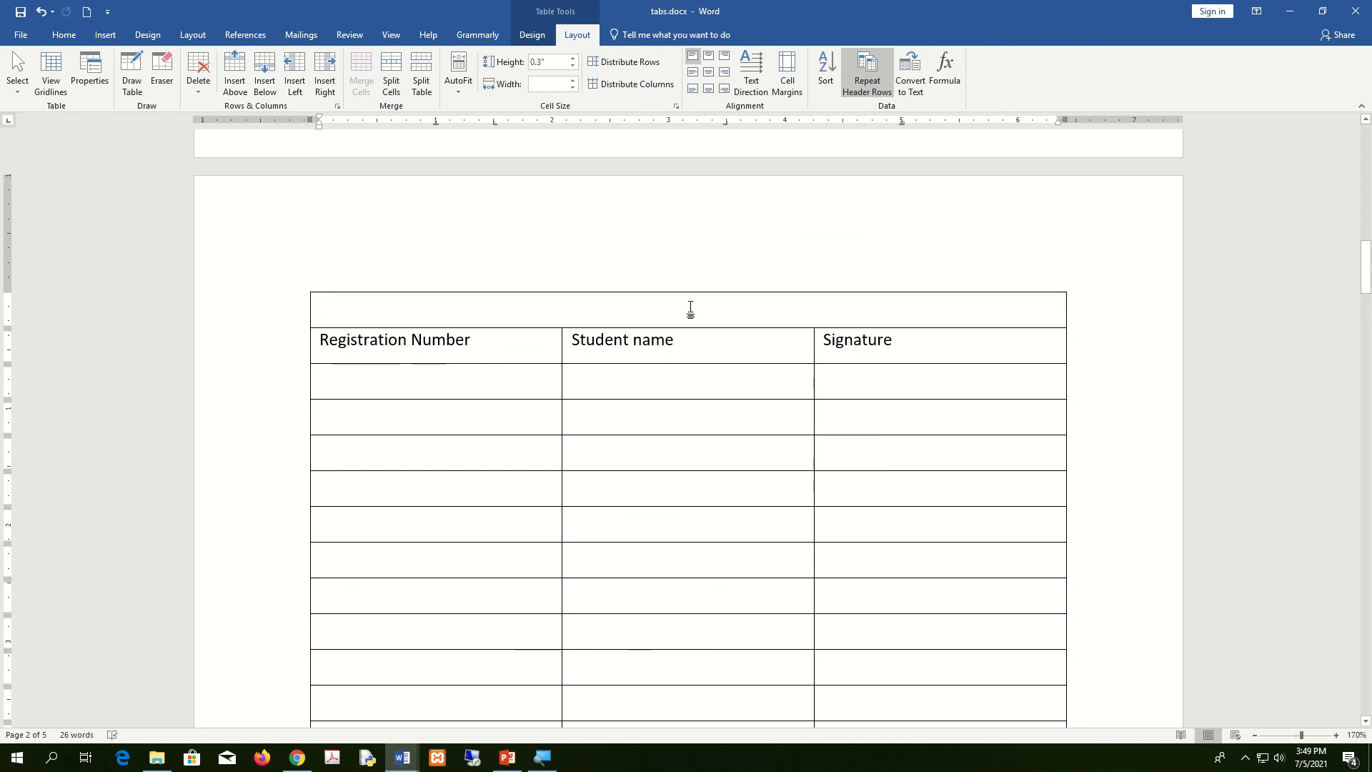
pyautogui.write('St')
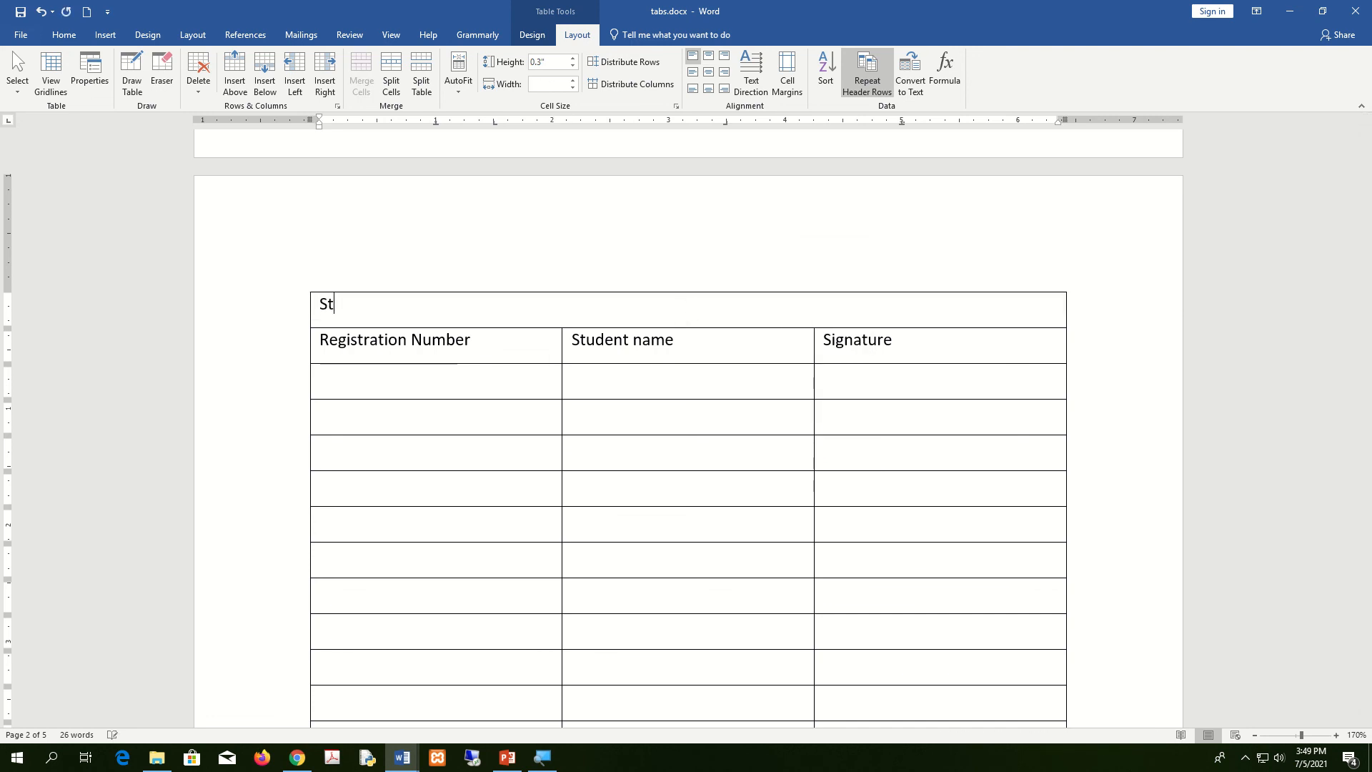
pyautogui.press('BackSpace')
pyautogui.press('BackSpace')
pyautogui.write('Attendance She')
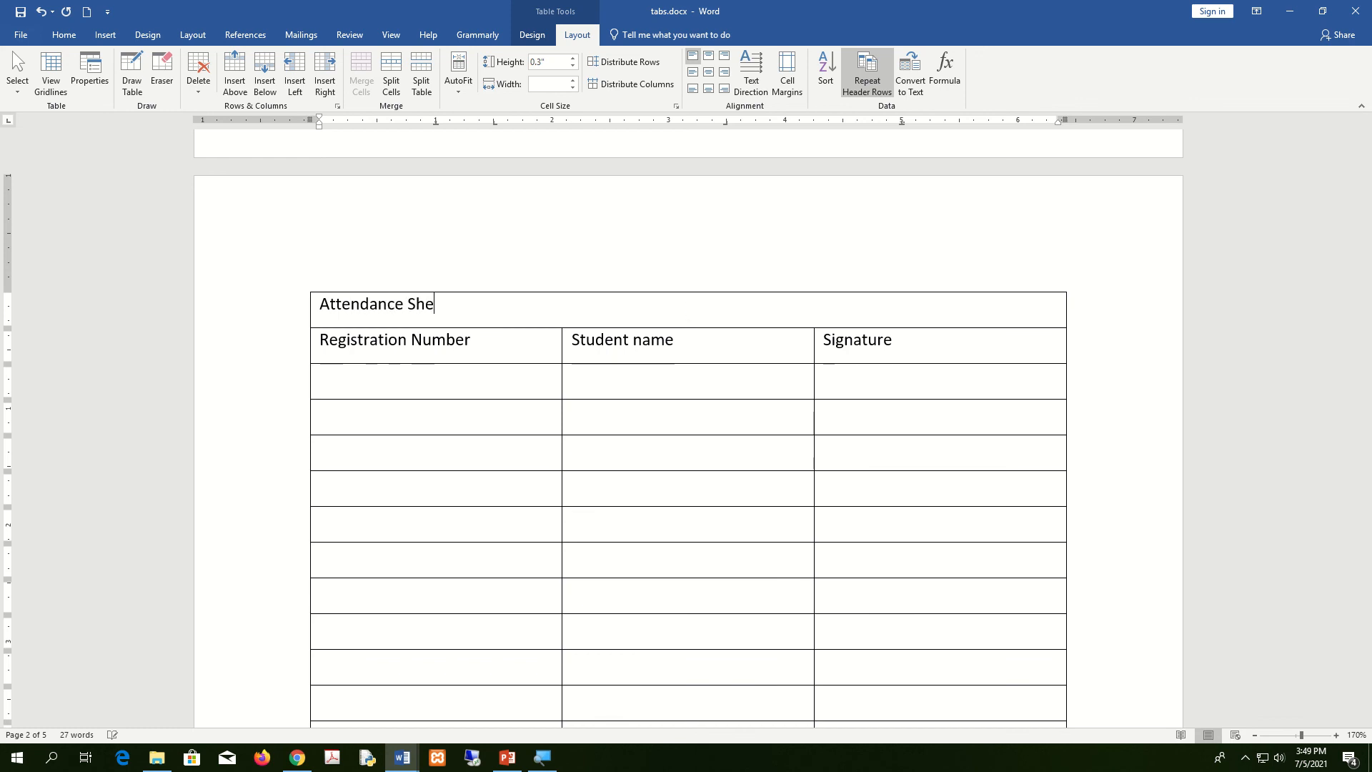
pyautogui.write('et of VS')
pyautogui.press('BackSpace')
pyautogui.press('BackSpace')
pyautogui.press('BackSpace')
pyautogui.press('BackSpace')
# Align the Attendance Sheet title top centre in its cell and add blank lines below it
pyautogui.tripleClick(419, 301)
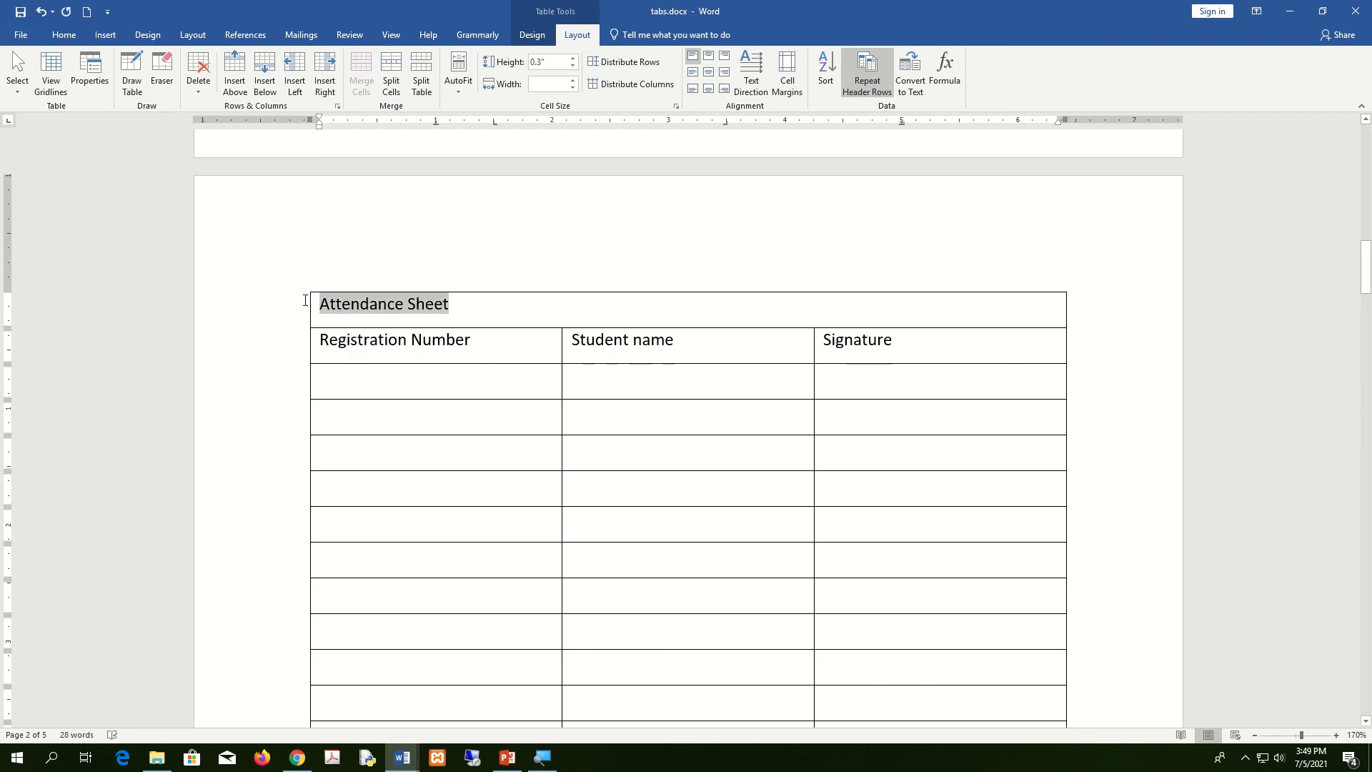
pyautogui.click(708, 57)
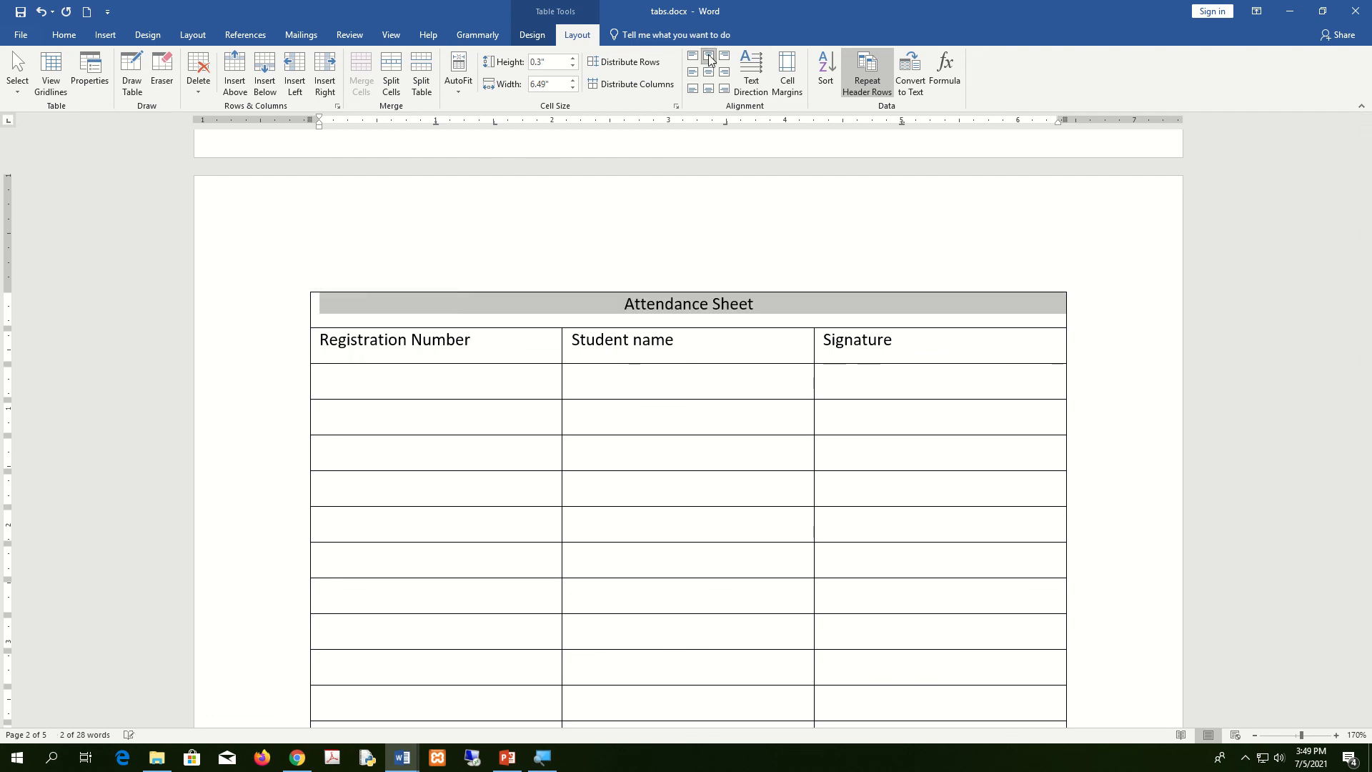
pyautogui.click(794, 312)
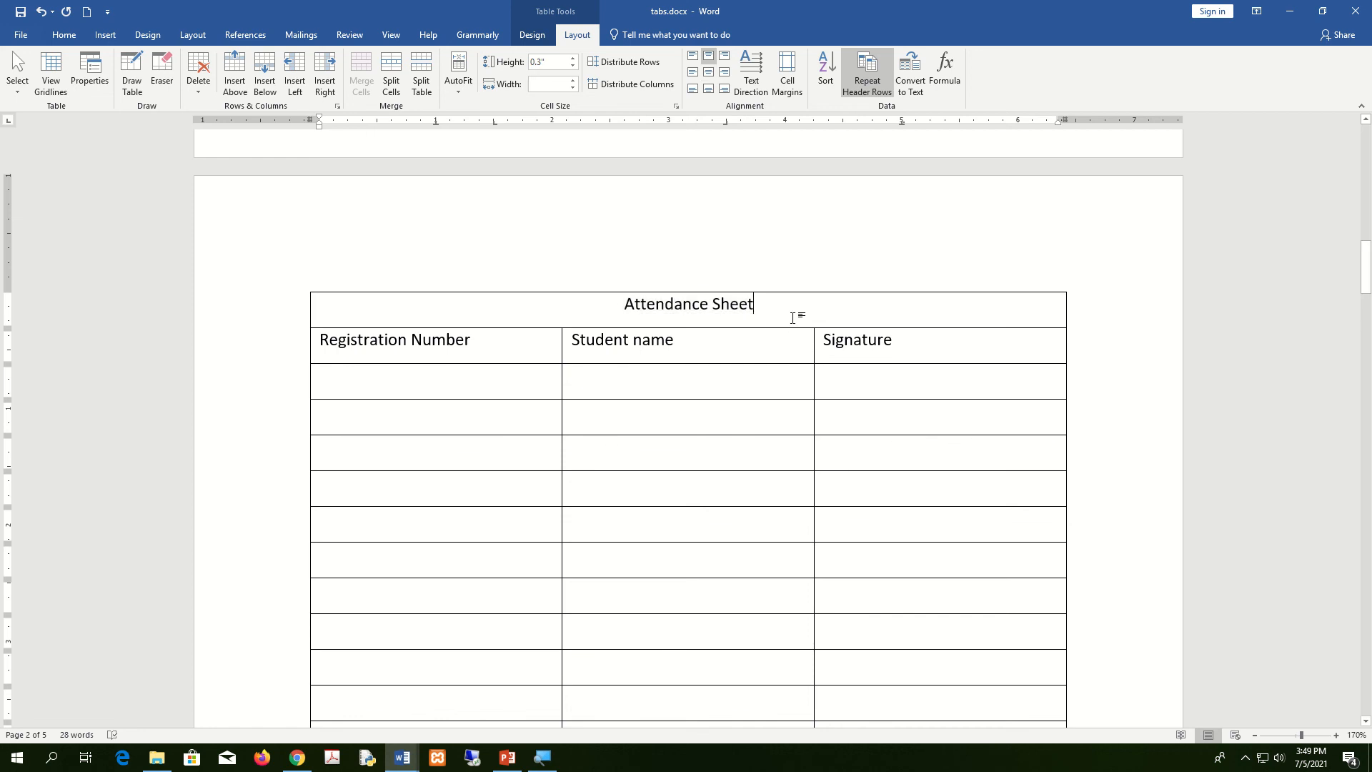
pyautogui.press('Return')
pyautogui.press('Return')
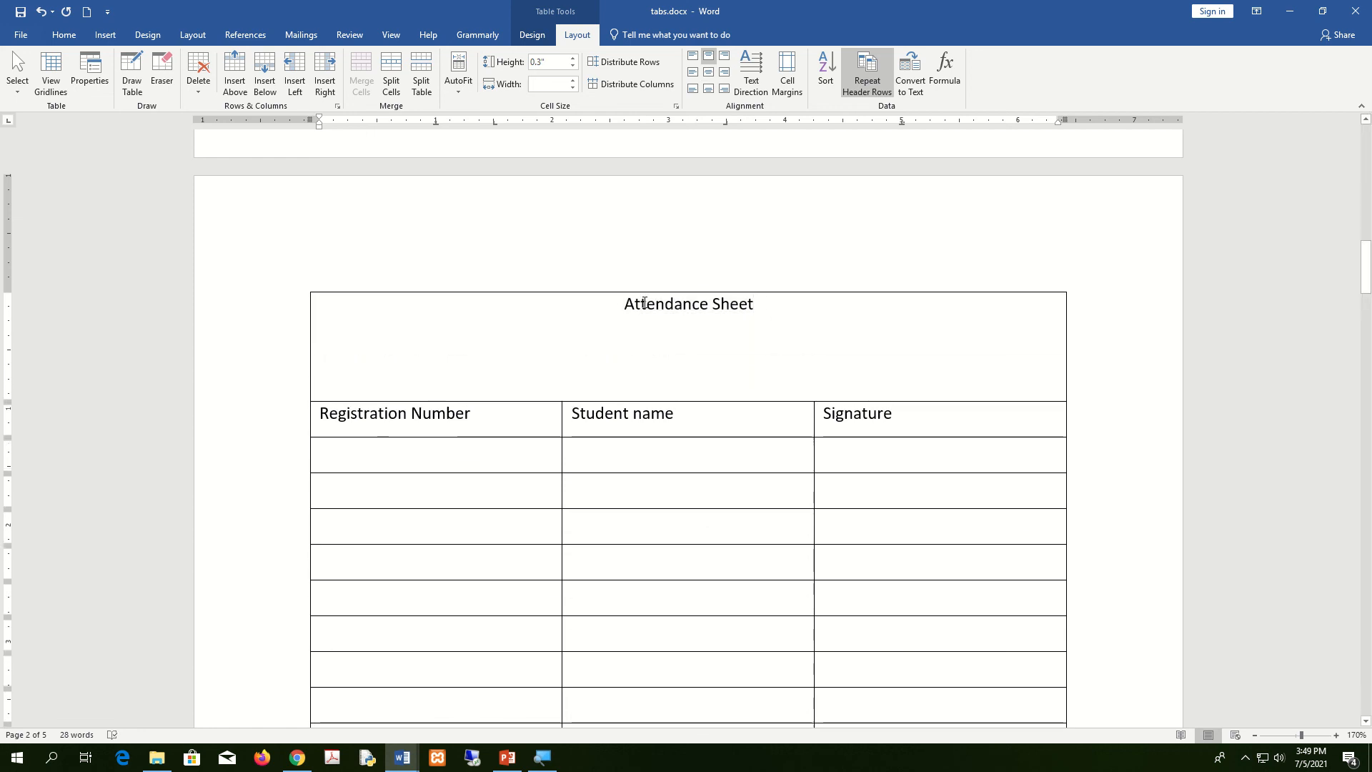
# Try the top left, top centre, top right and centre right alignments on the Attendance Sheet title cell
pyautogui.tripleClick(752, 304)
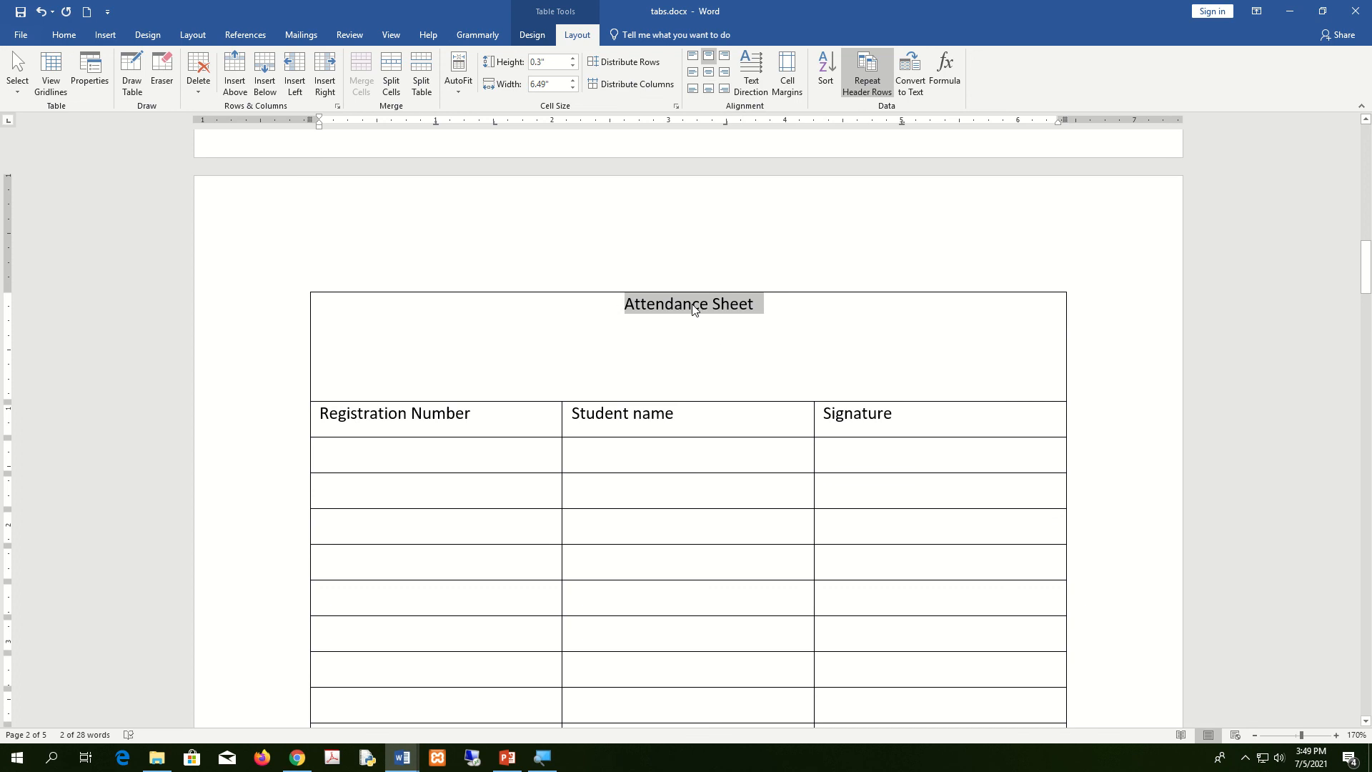
pyautogui.click(693, 56)
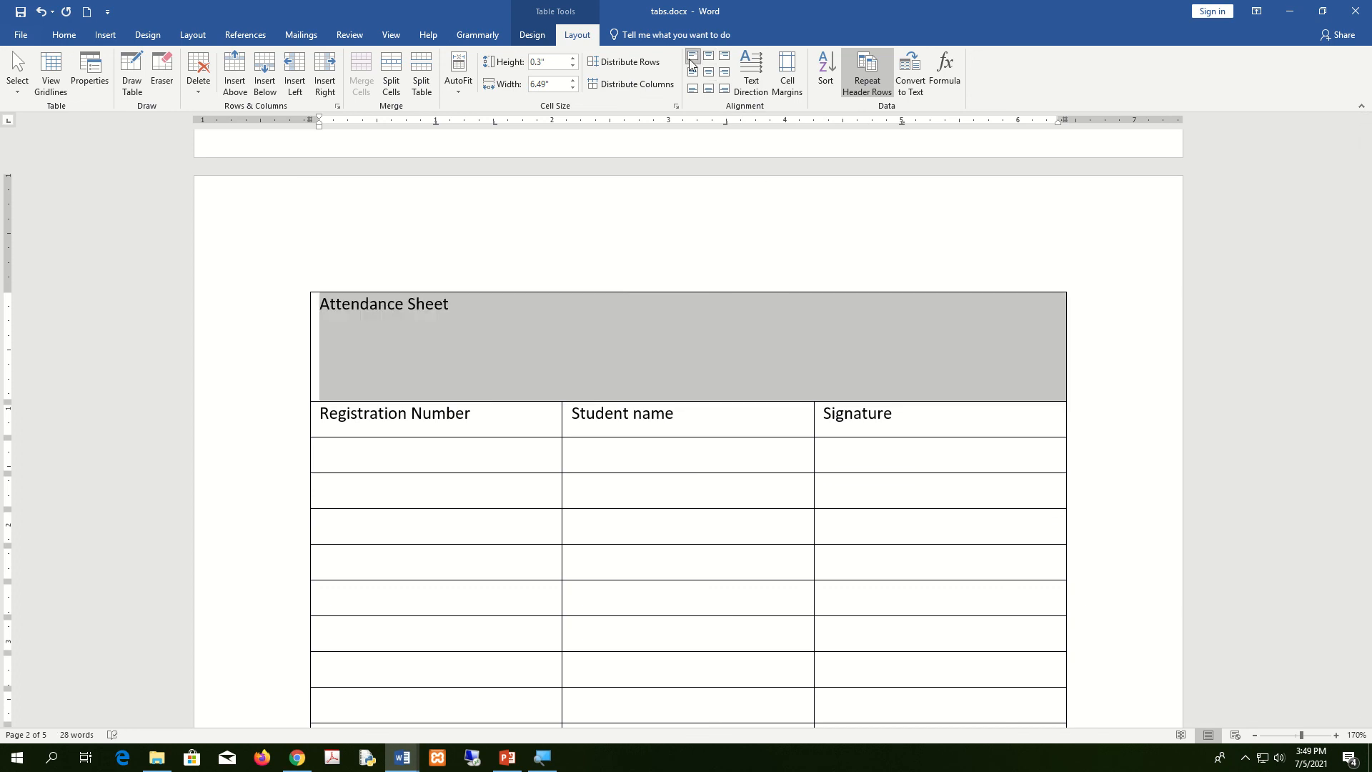
pyautogui.click(708, 56)
pyautogui.click(725, 55)
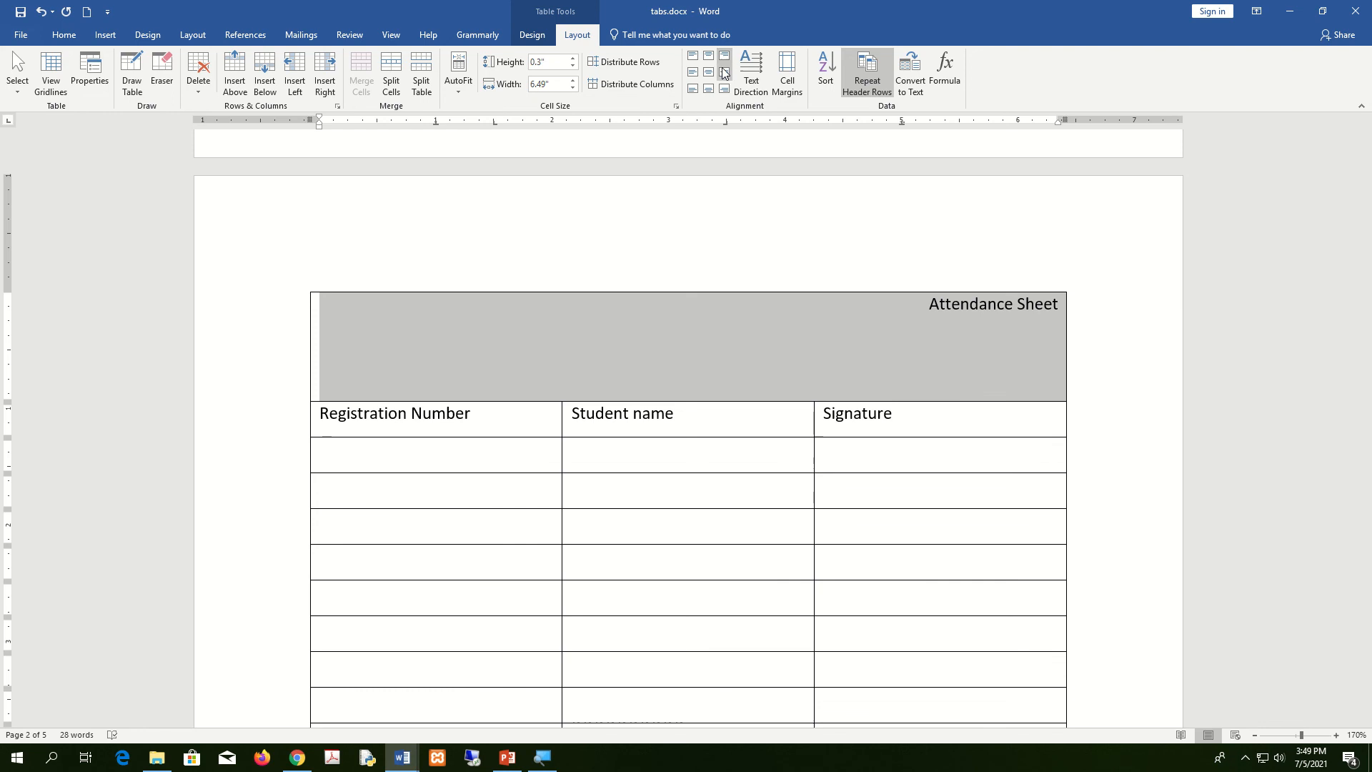
pyautogui.click(725, 72)
pyautogui.click(1027, 325)
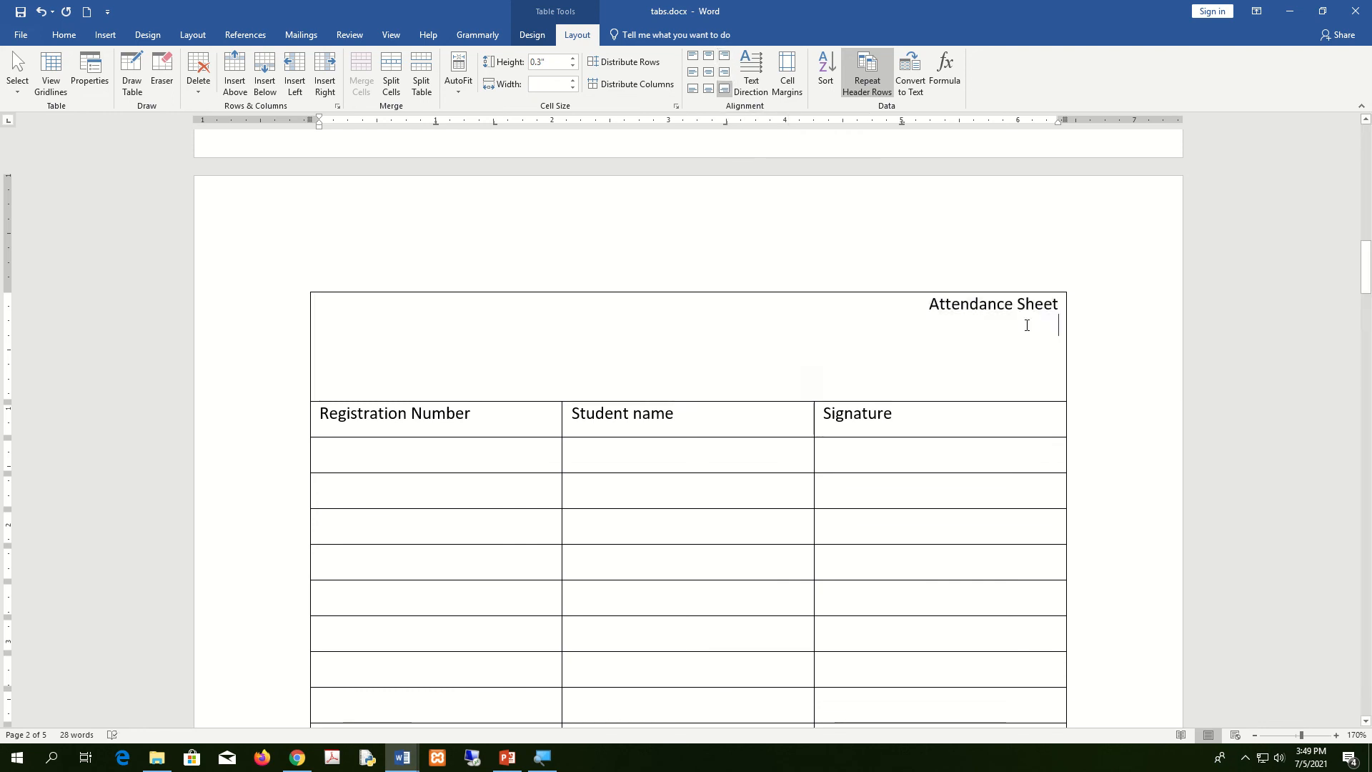
# Centre the Attendance Sheet title both horizontally and vertically in its cell
pyautogui.moveTo(1061, 306); pyautogui.dragTo(900, 296)
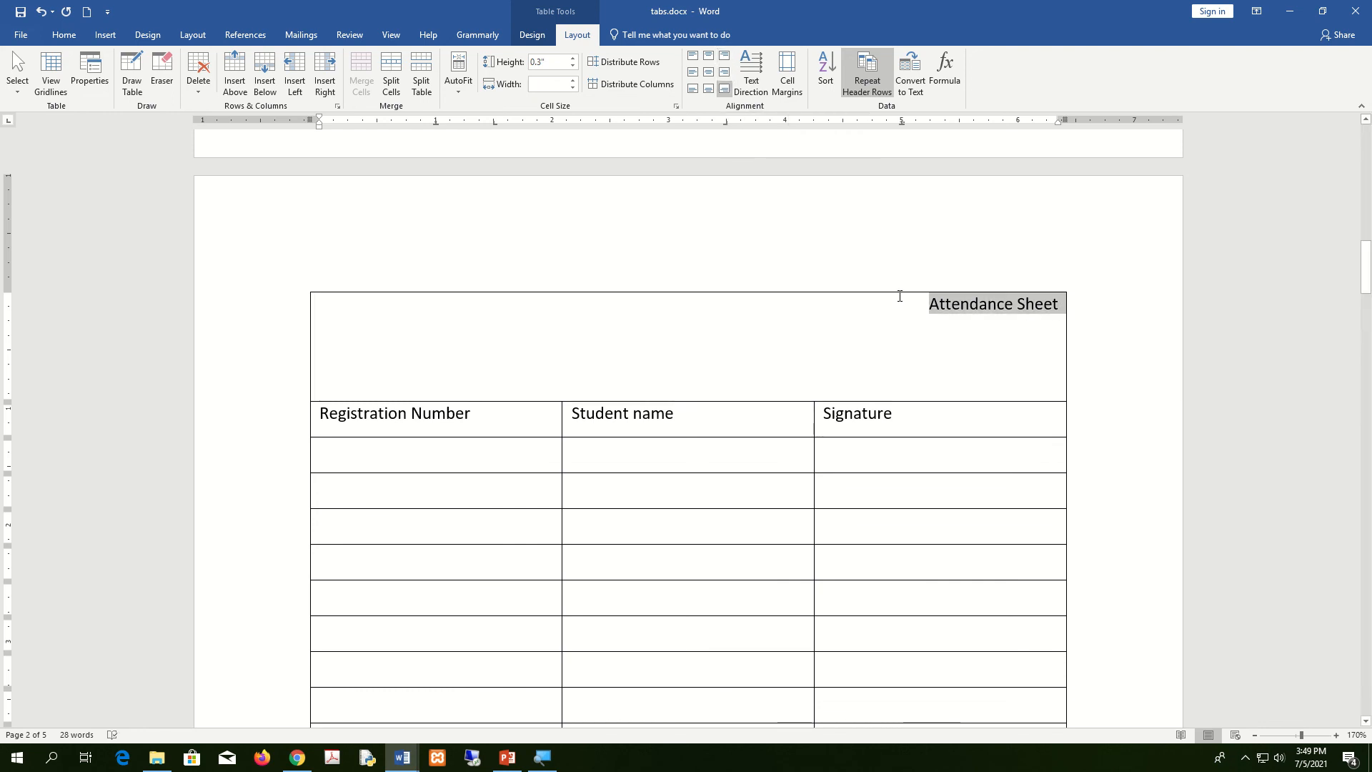
pyautogui.click(709, 72)
pyautogui.click(724, 322)
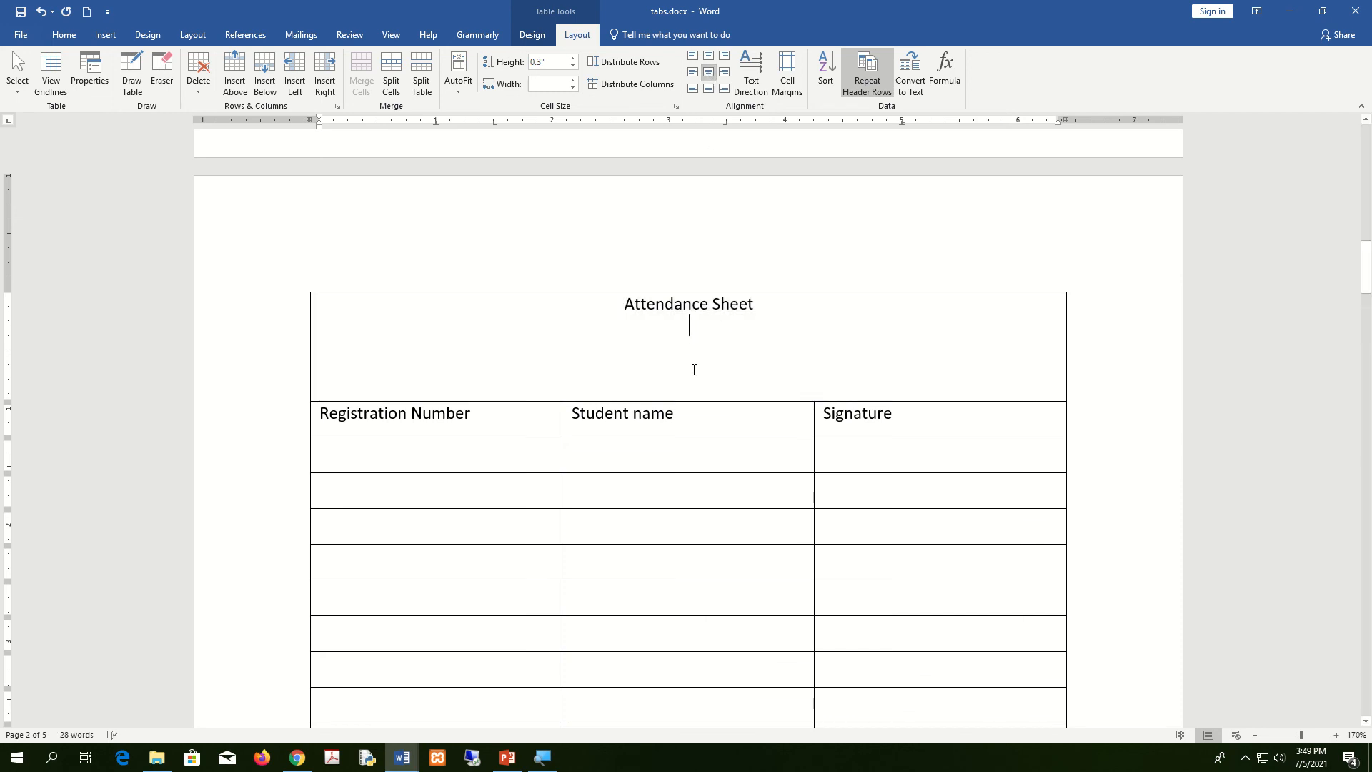
# Delete the surplus blank lines below the Attendance Sheet title
pyautogui.click(690, 384)
pyautogui.press('BackSpace')
pyautogui.press('BackSpace')
pyautogui.press('BackSpace')
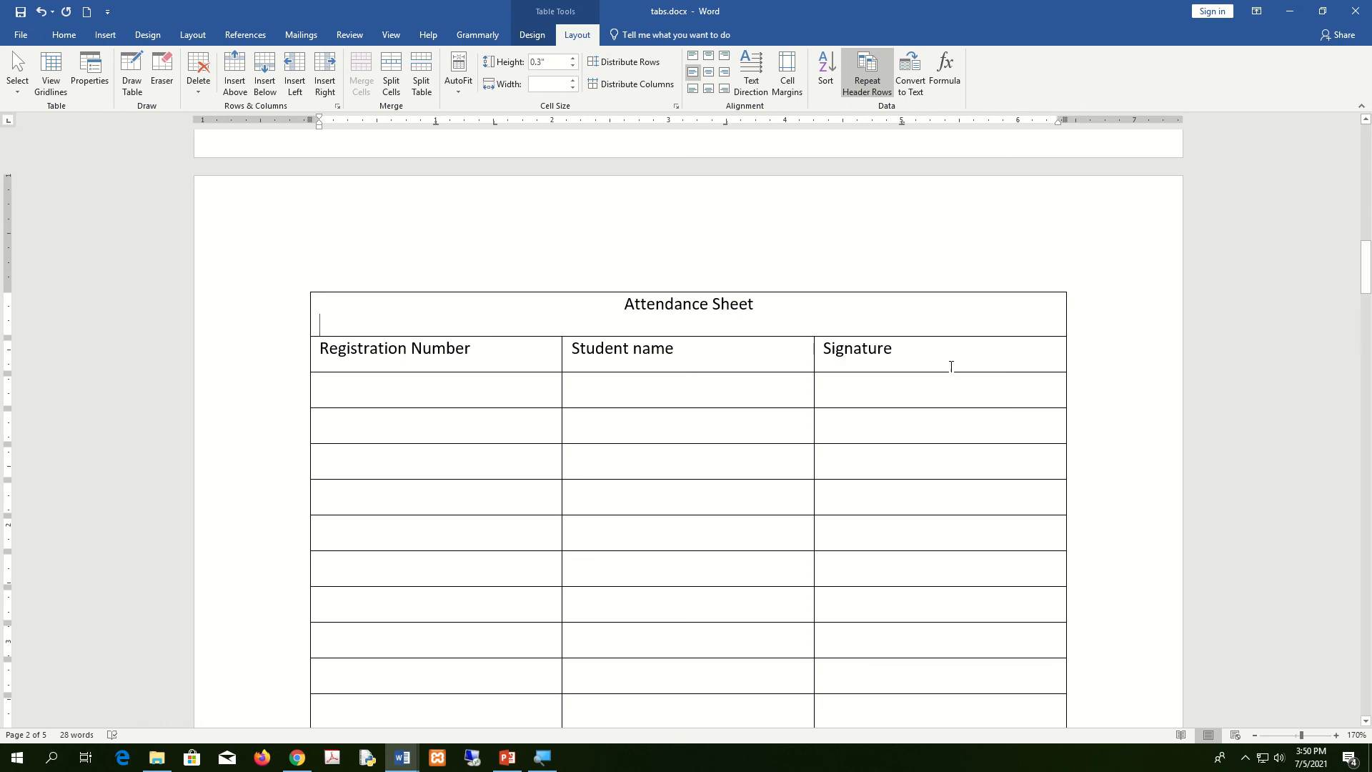
# Cycle the text direction of the Registration Number, Student name and Signature headings through its rotations and back to horizontal
pyautogui.moveTo(803, 356); pyautogui.dragTo(347, 355)
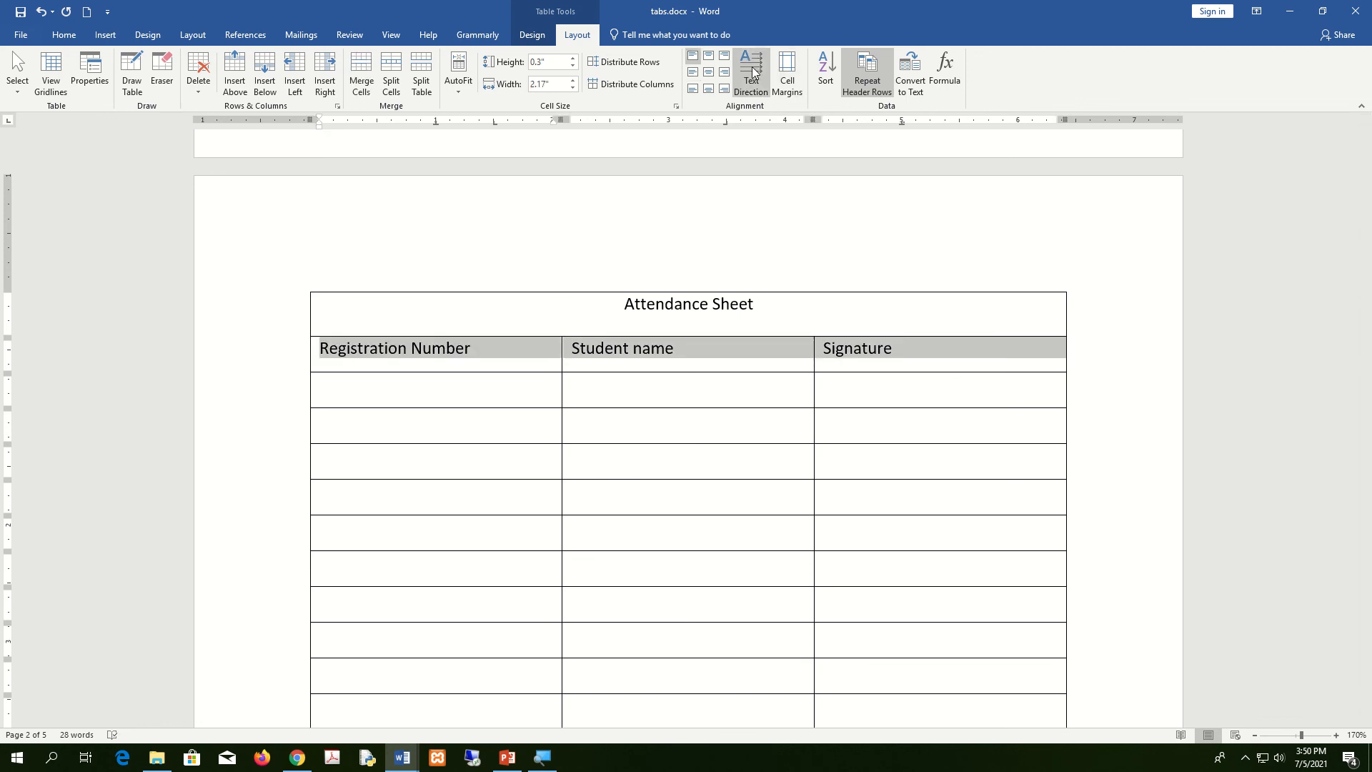
pyautogui.click(755, 73)
pyautogui.click(752, 72)
pyautogui.click(752, 71)
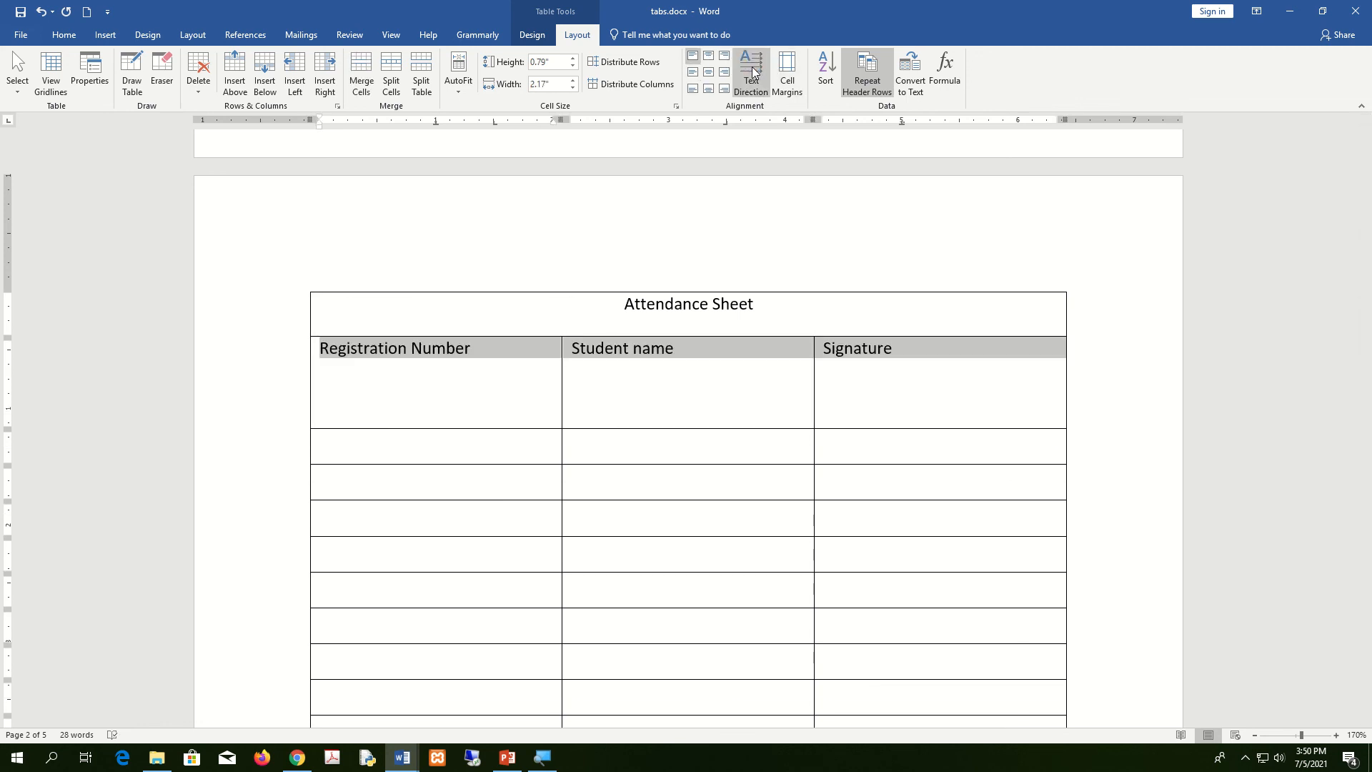
pyautogui.click(705, 412)
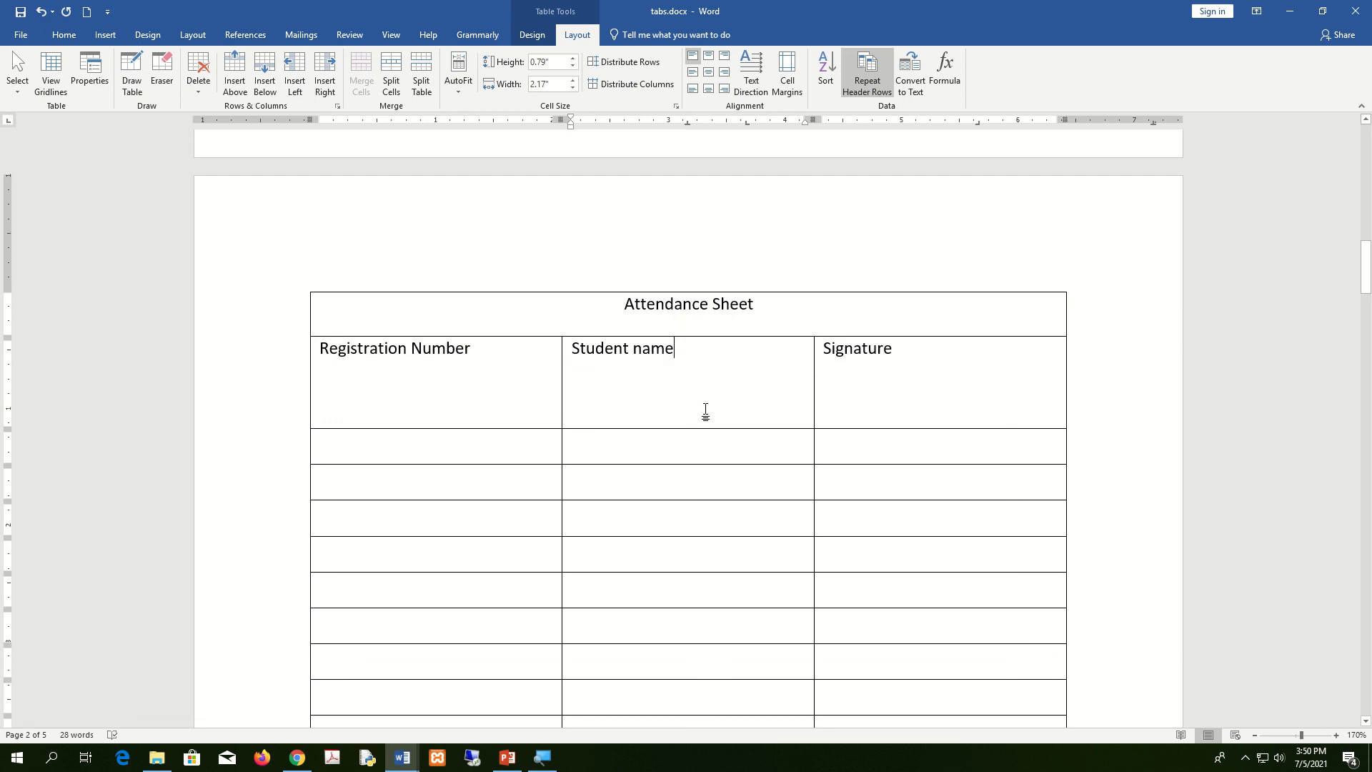
pyautogui.scroll(-3, 704, 404)
pyautogui.scroll(4, 705, 403)
pyautogui.scroll(-2, 702, 401)
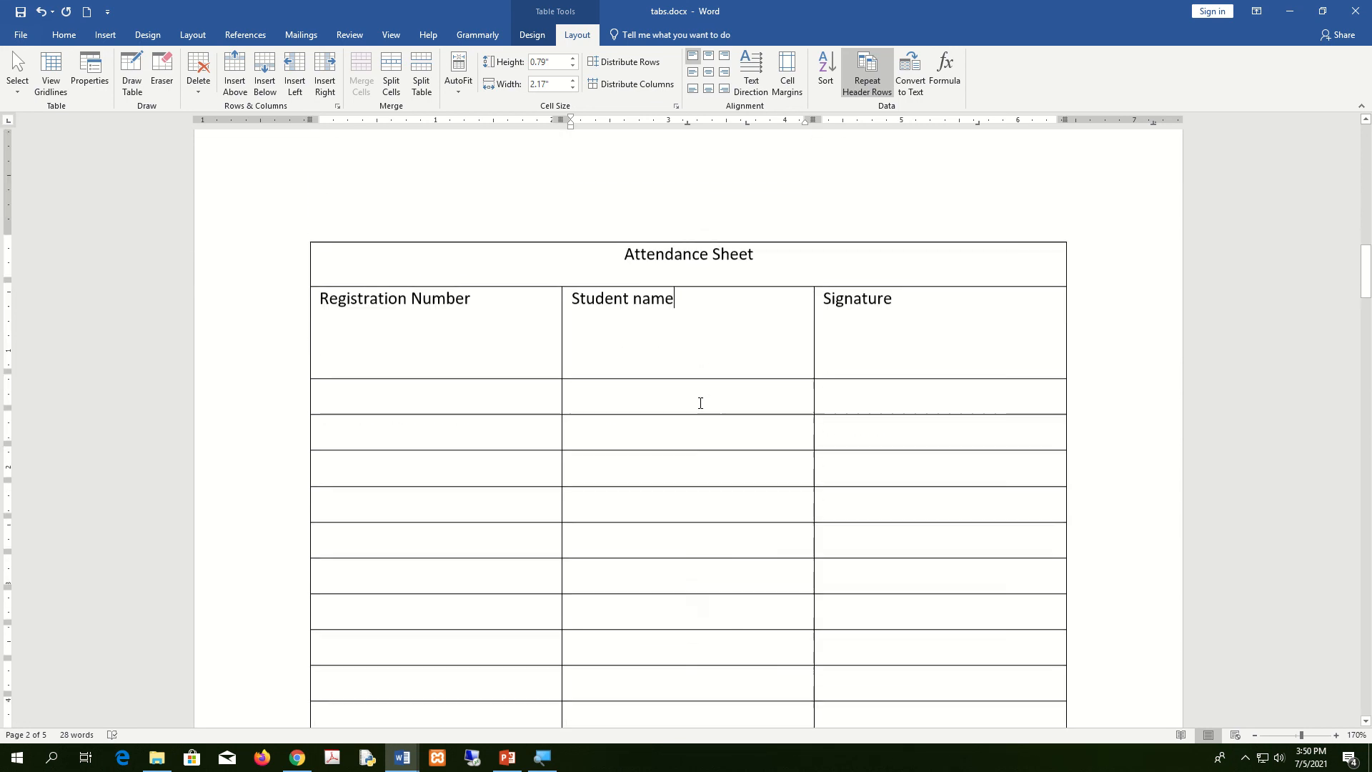
pyautogui.moveTo(514, 296); pyautogui.dragTo(320, 291)
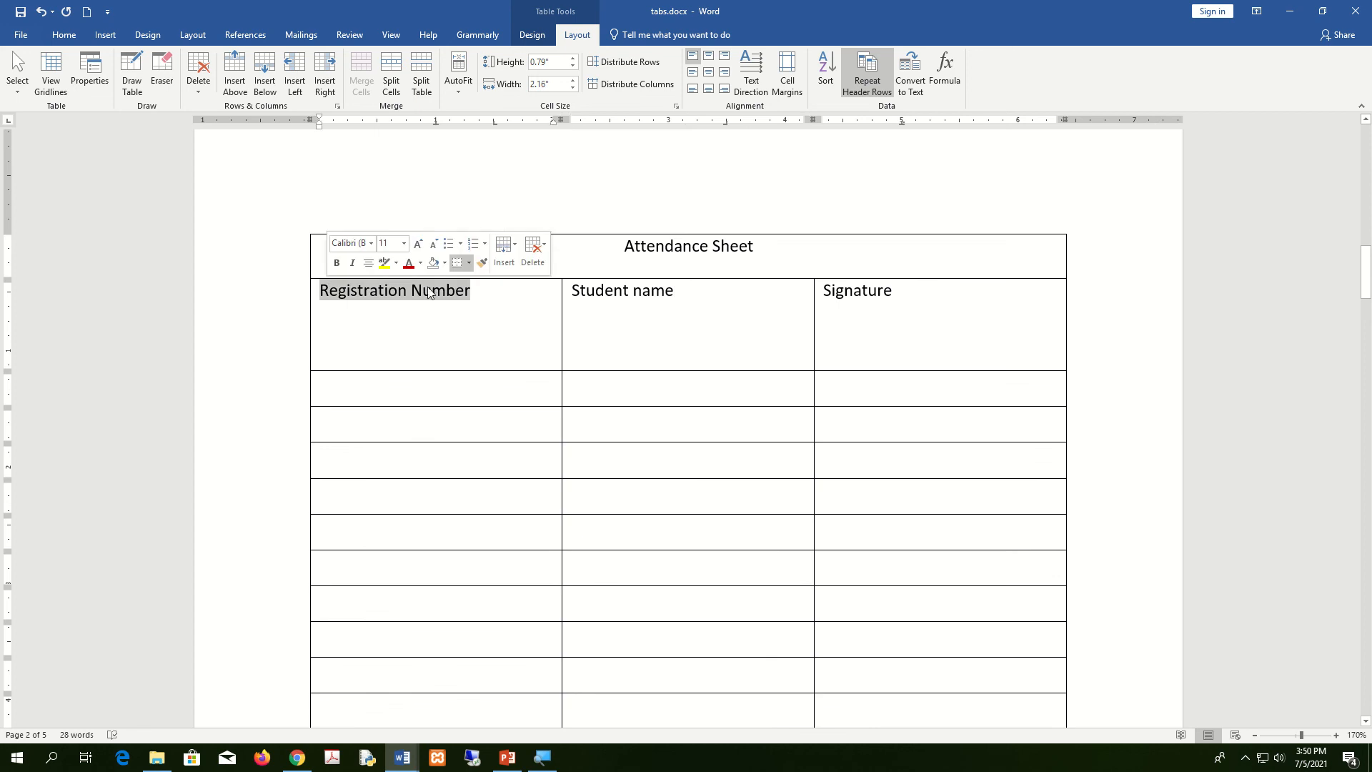
# Insert a new column to the right of the Signature column
pyautogui.click(915, 309)
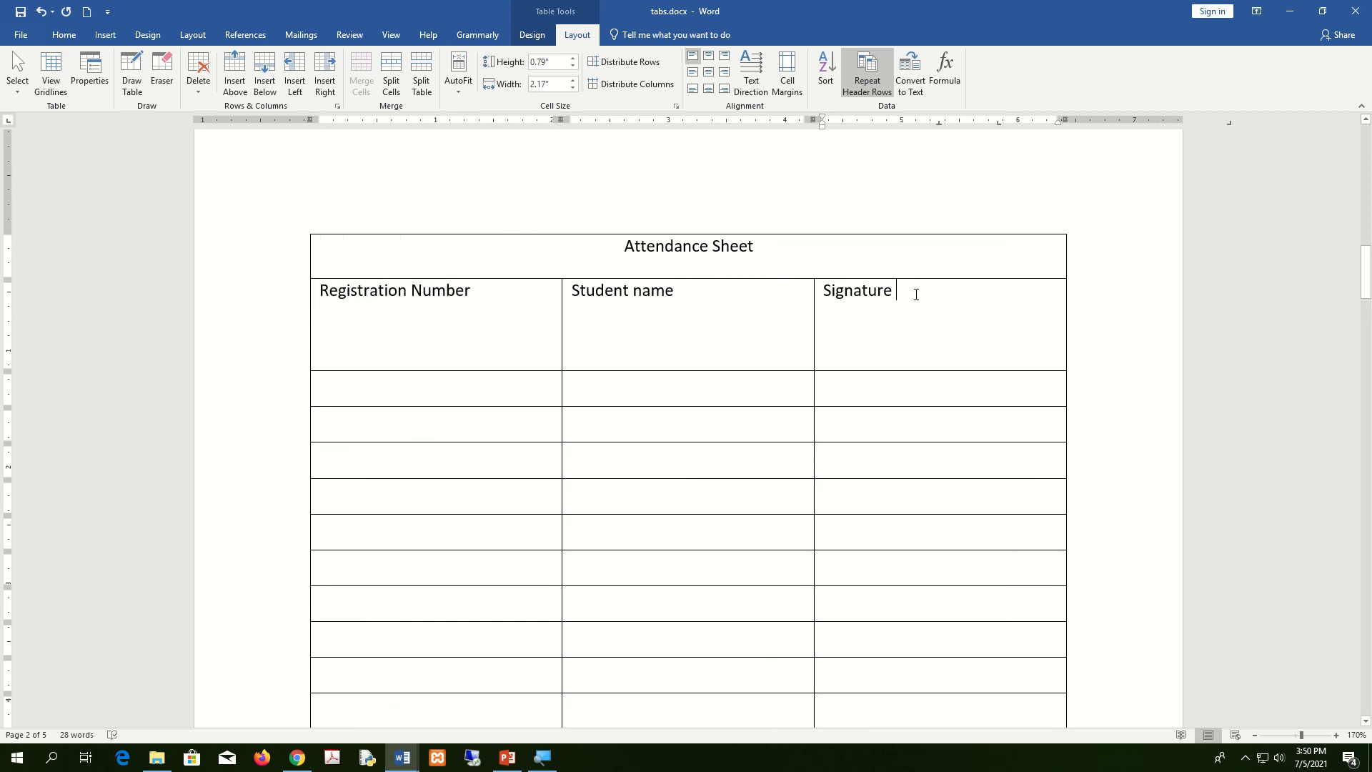
pyautogui.rightClick(917, 295)
pyautogui.moveTo(971, 426)
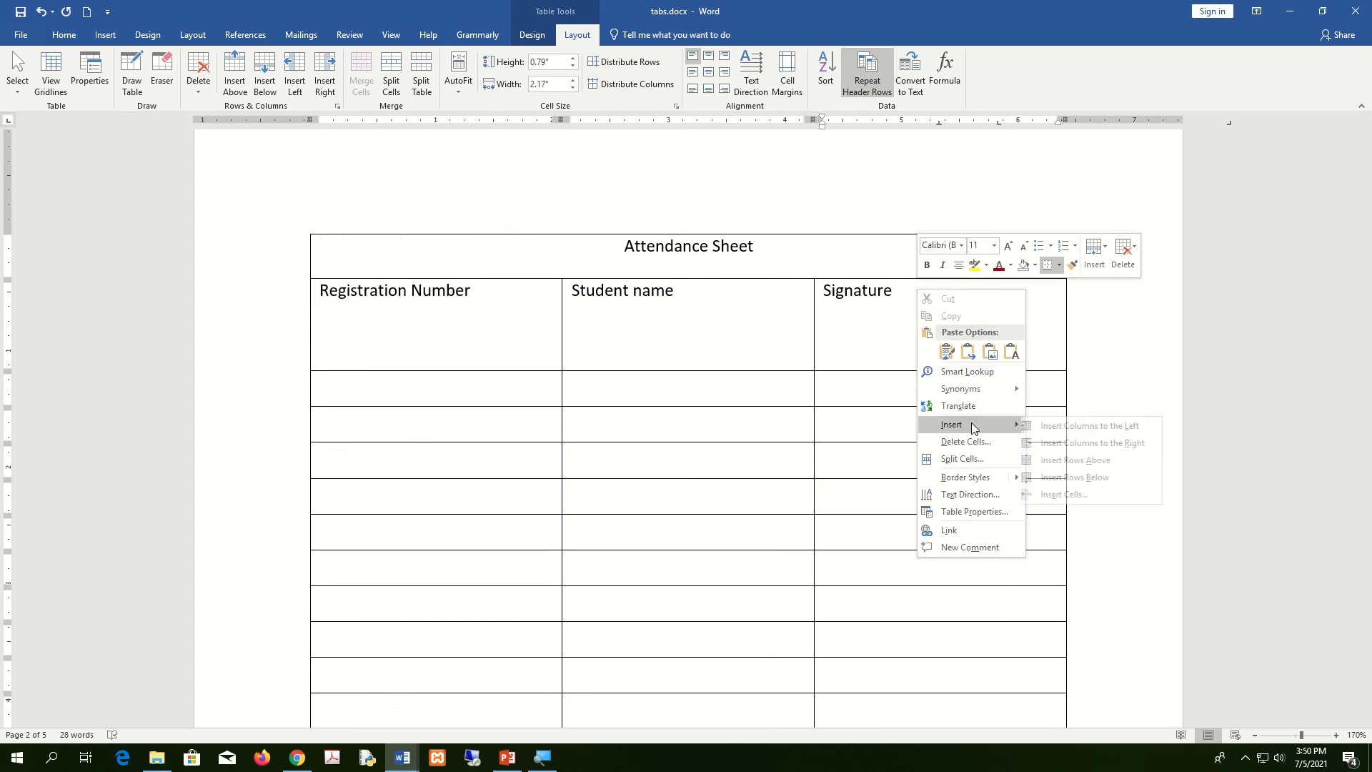
pyautogui.click(852, 306)
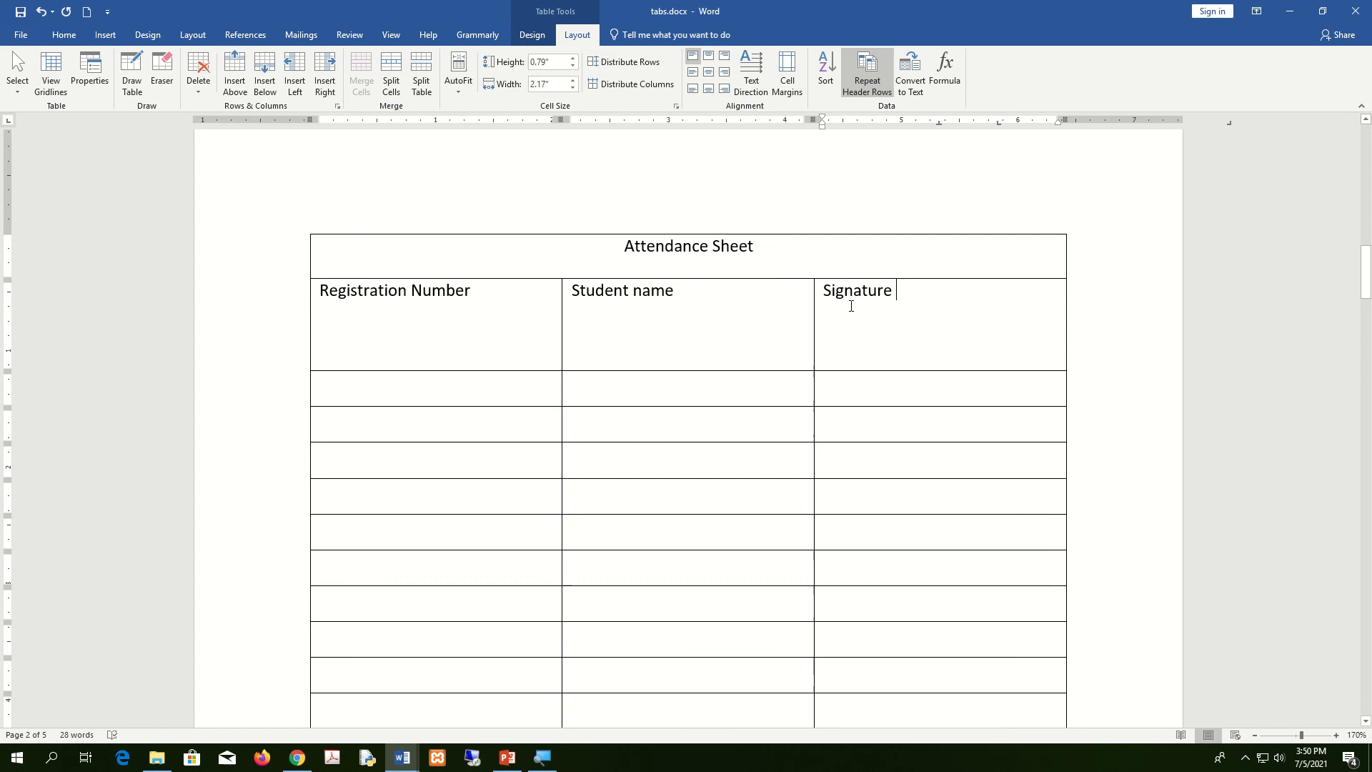
pyautogui.rightClick(895, 286)
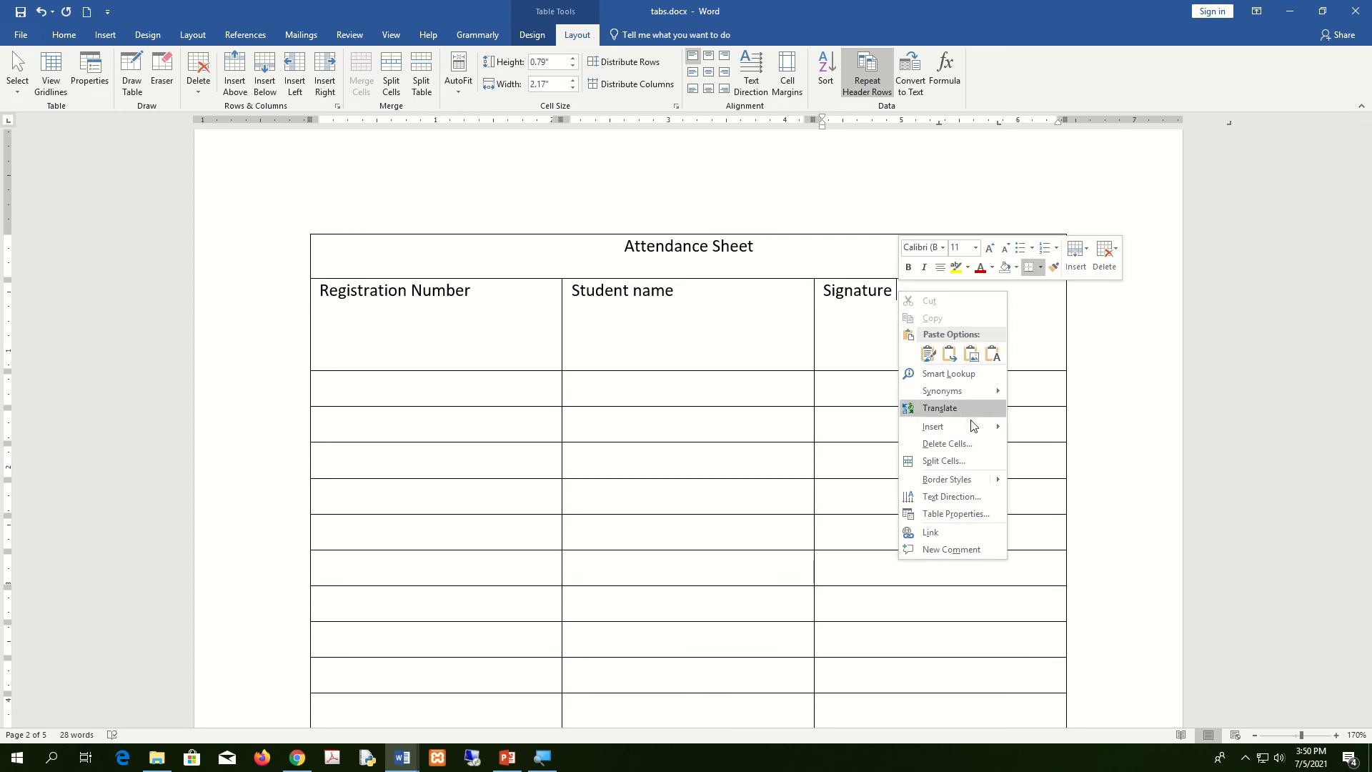
pyautogui.moveTo(971, 433)
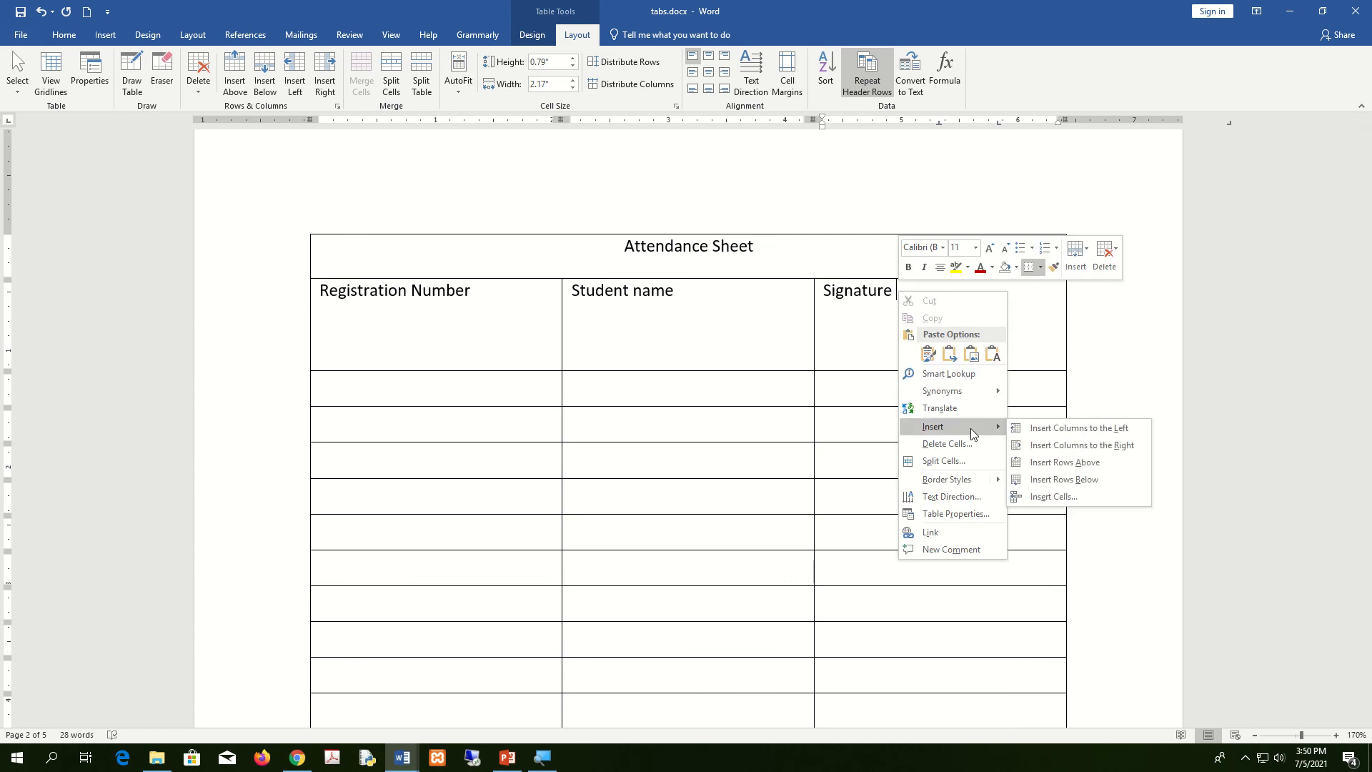
pyautogui.click(1101, 446)
pyautogui.click(913, 376)
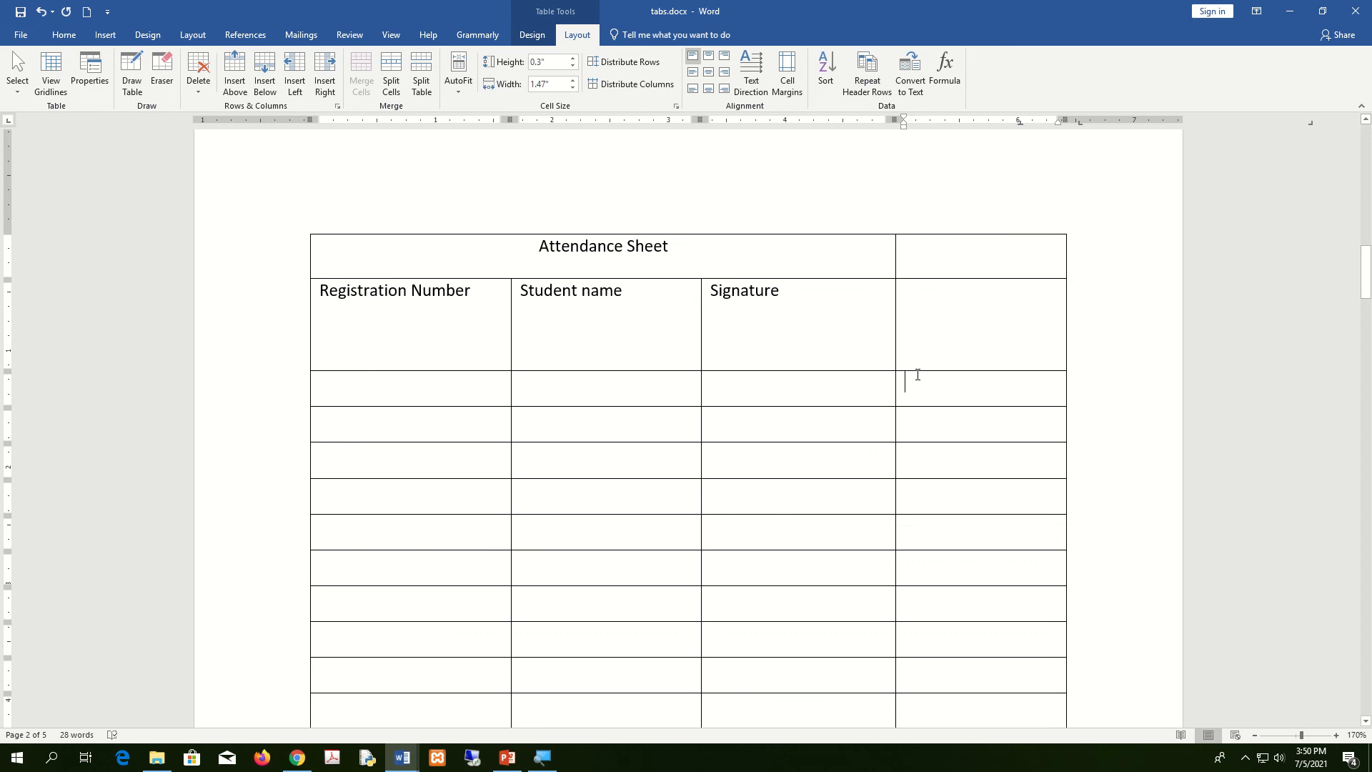
# Replace the Attendance Sheet title in the merged cell with "Student Marks"
pyautogui.moveTo(684, 256); pyautogui.dragTo(545, 253)
pyautogui.write('S')
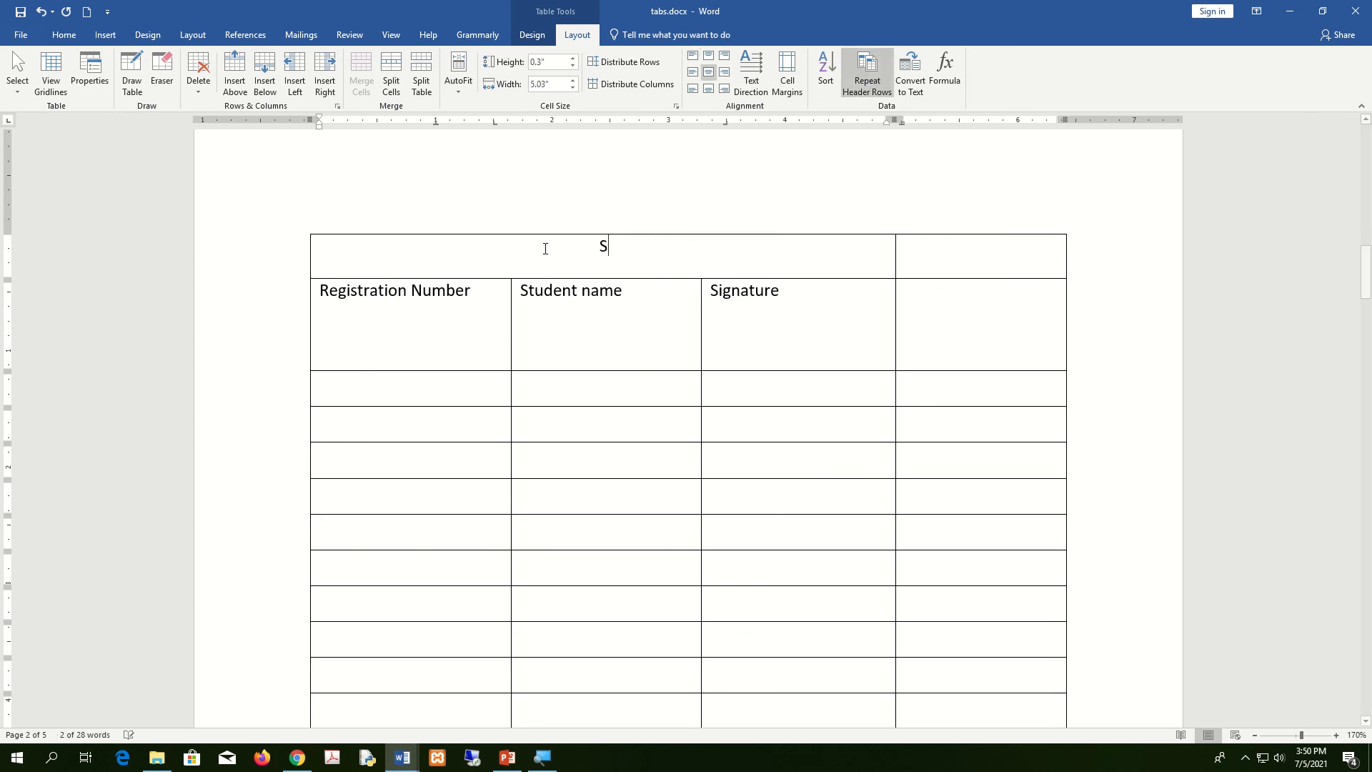
pyautogui.write('tudent Marks')
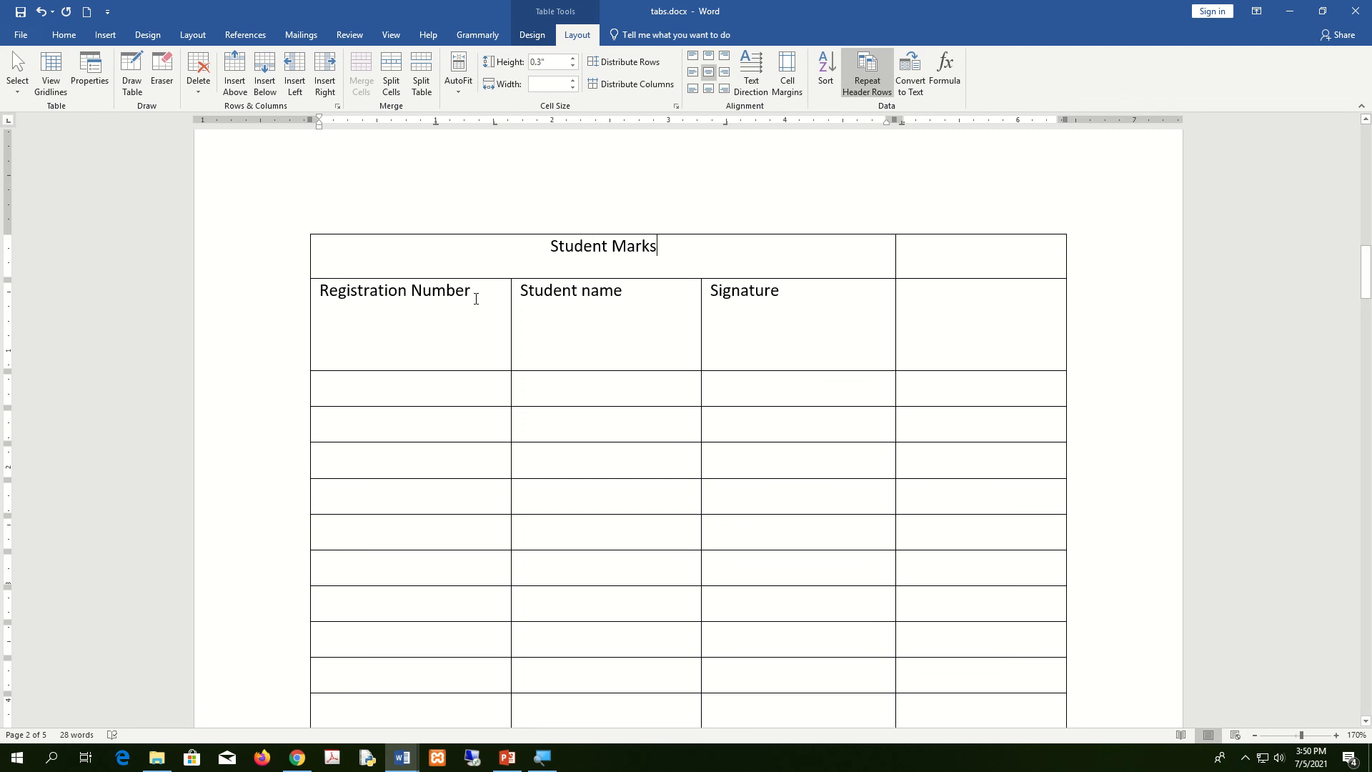
# Replace the Registration Number, Student name and Signature headings with the course codes IT101, EN101 and MT101
pyautogui.moveTo(476, 299); pyautogui.dragTo(245, 282)
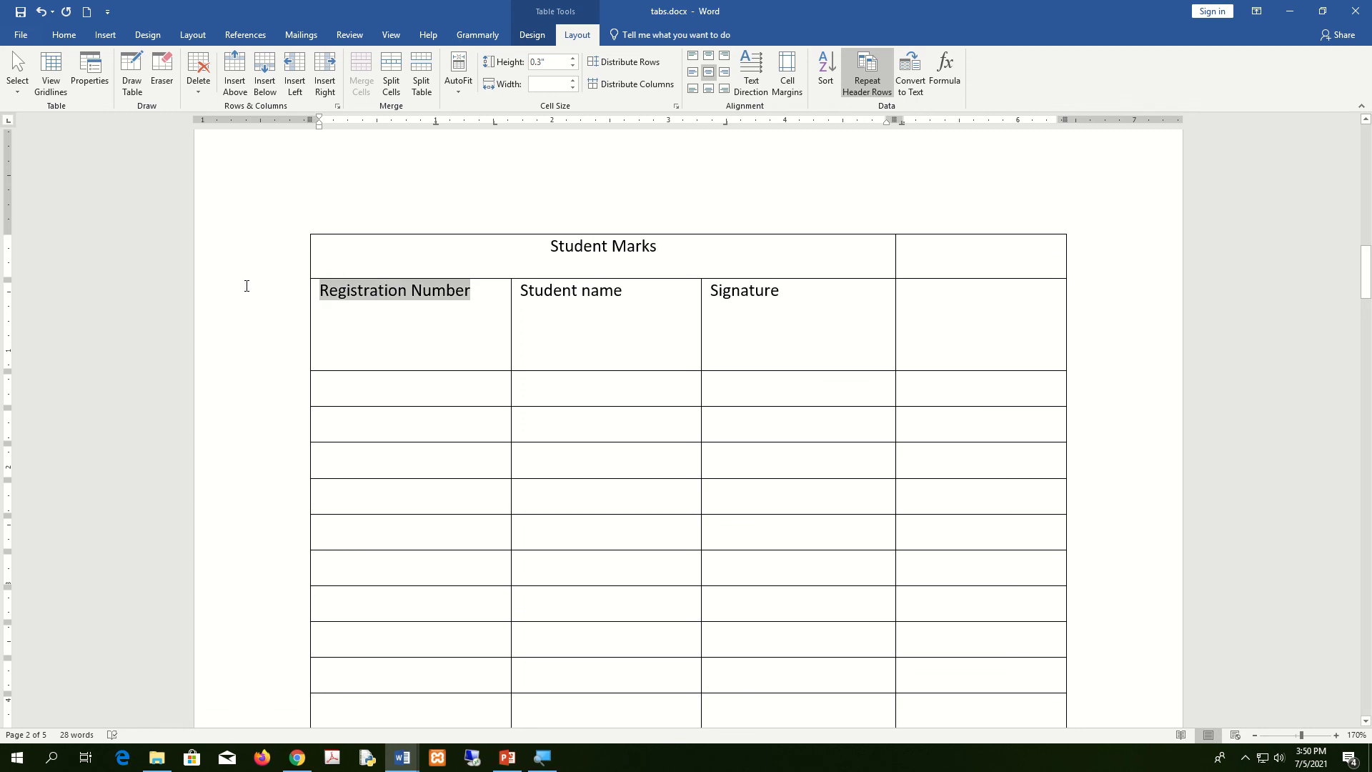
pyautogui.write('IT')
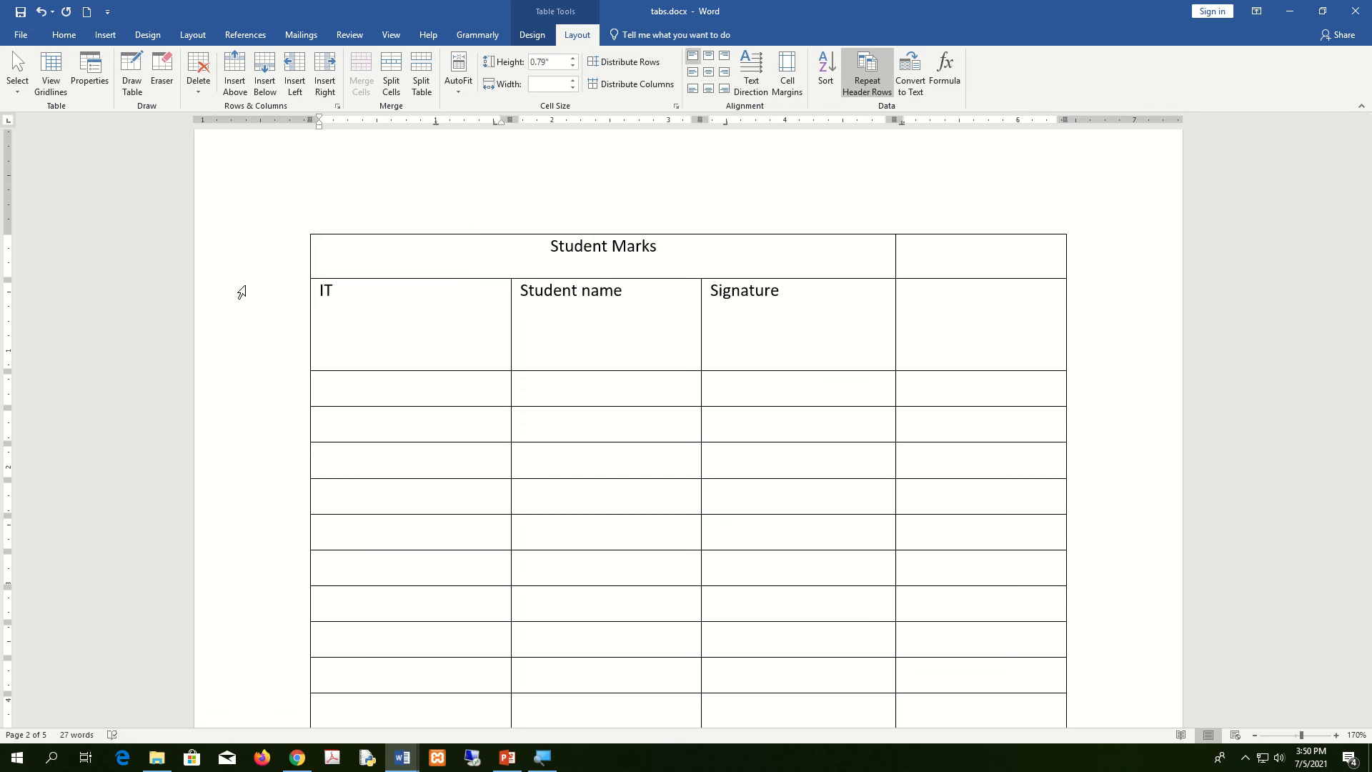
pyautogui.write('101')
pyautogui.press('Tab')
pyautogui.write('En')
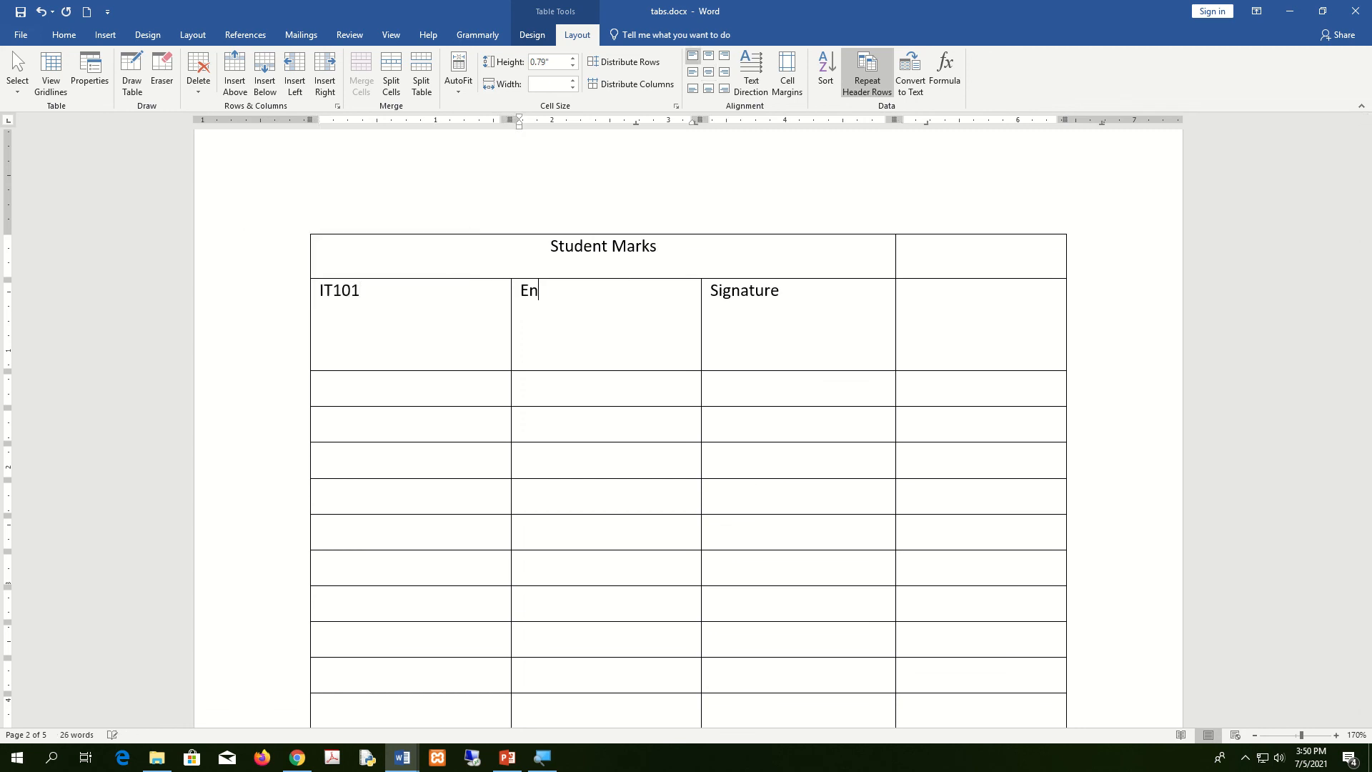
pyautogui.press('BackSpace')
pyautogui.write('N101')
pyautogui.press('Tab')
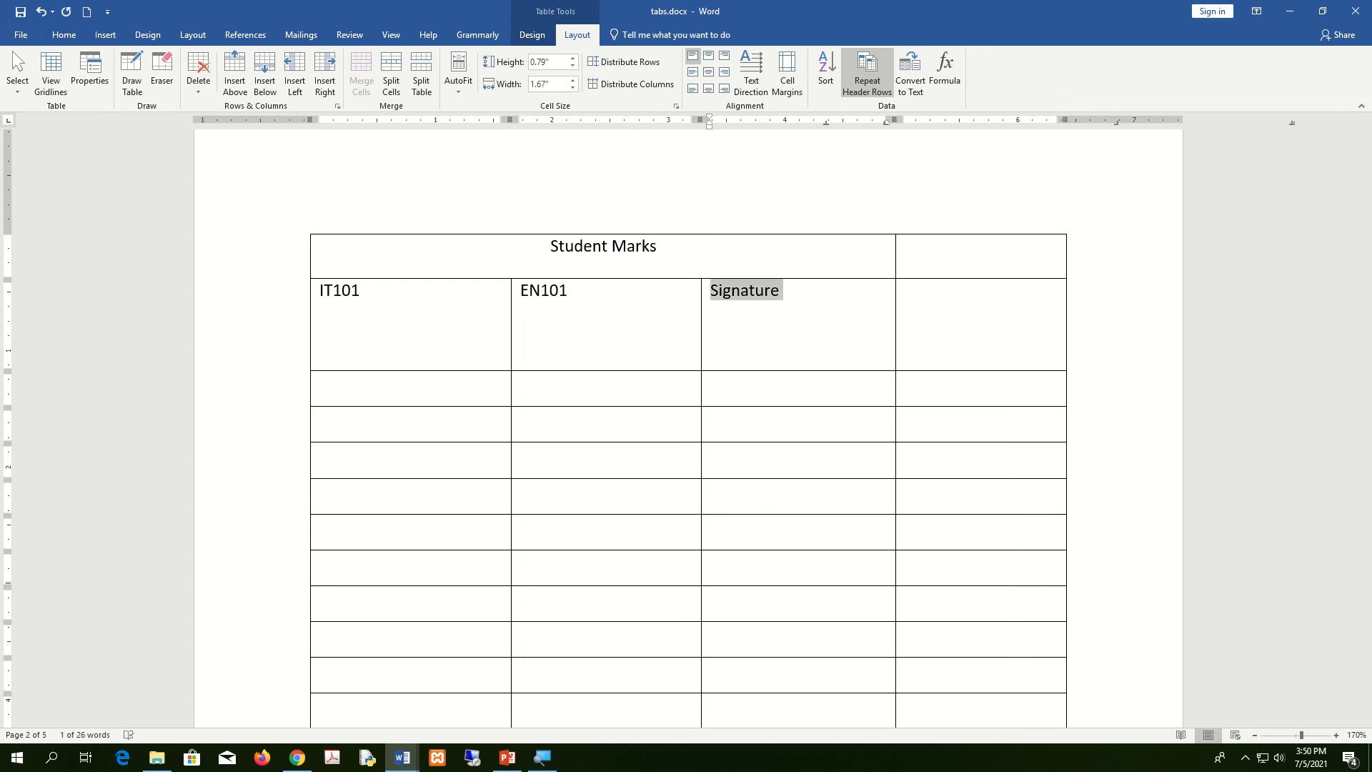
pyautogui.write('MT')
pyautogui.write('101')
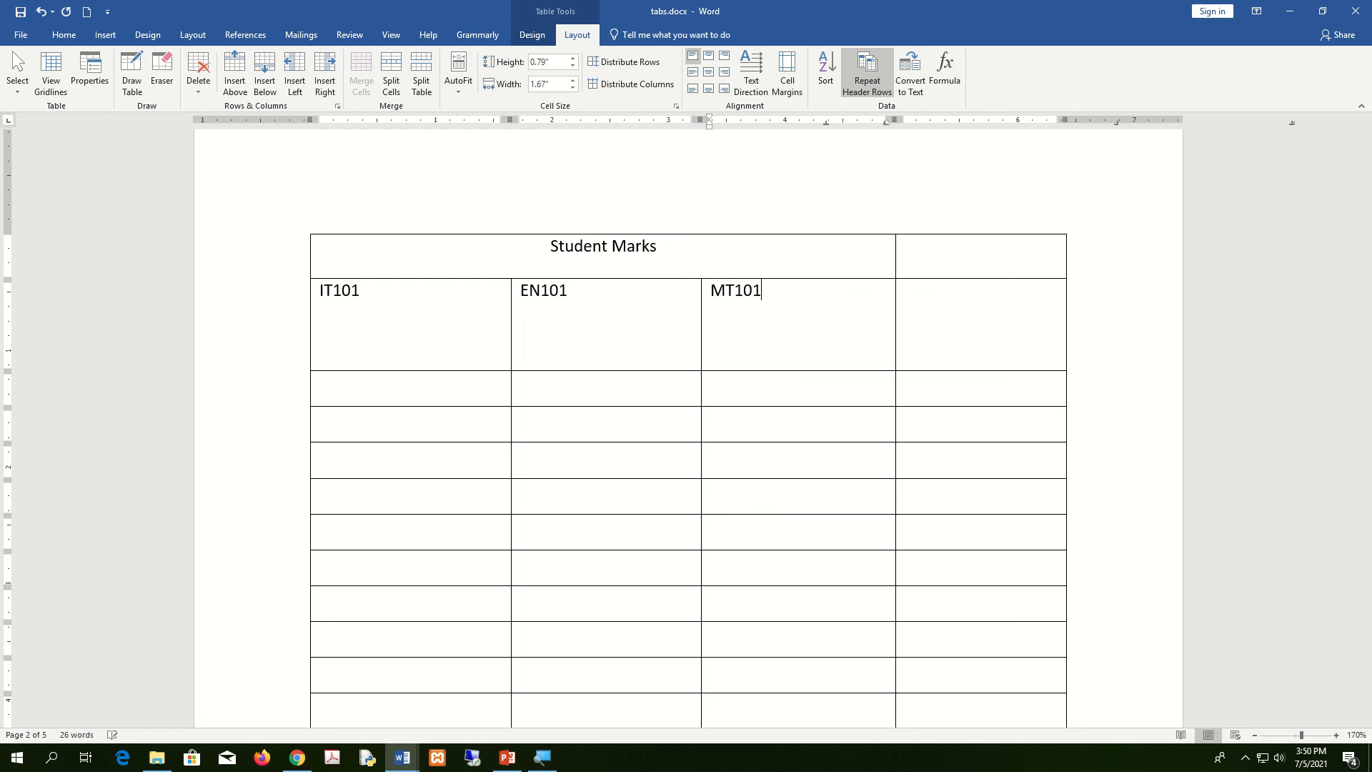
# Reduce the height of the course-code heading row to 0.3" to match the rows below
pyautogui.click(337, 356)
pyautogui.click(378, 352)
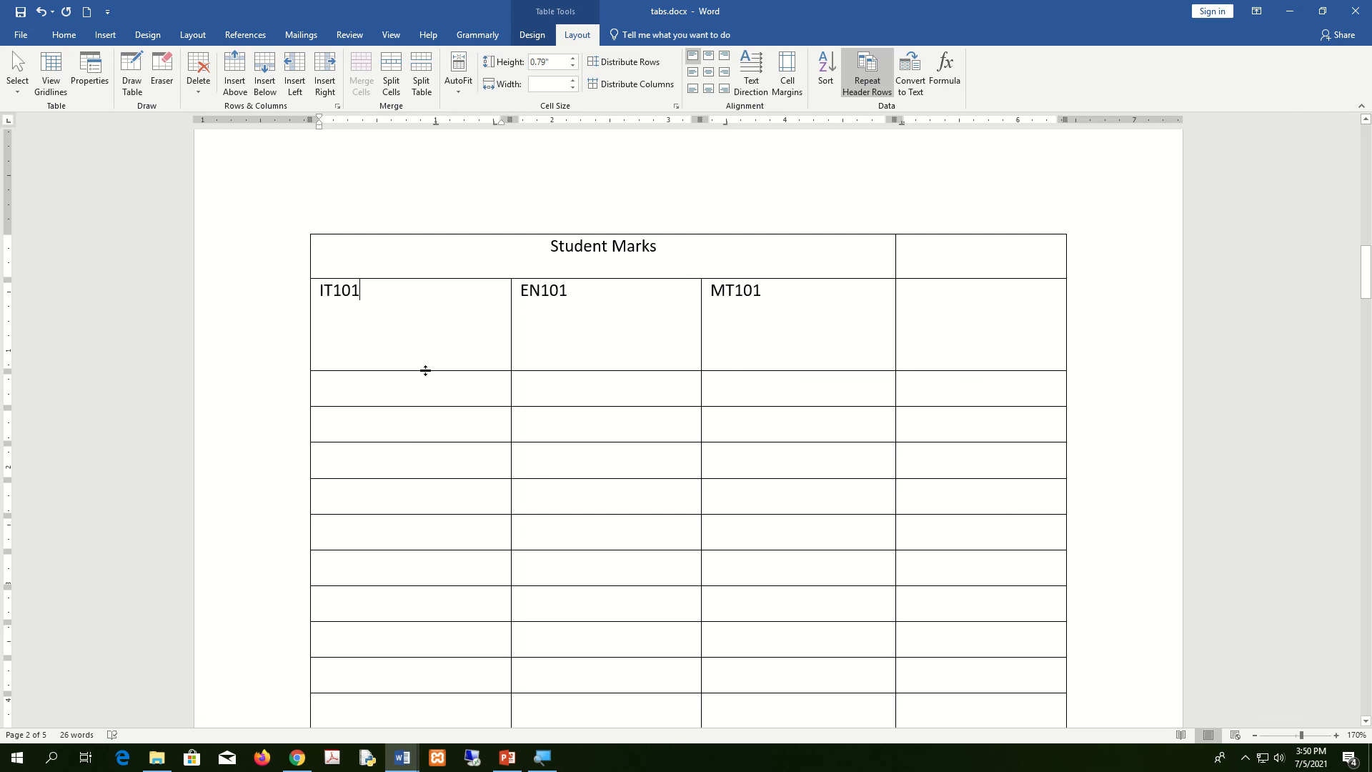
pyautogui.moveTo(426, 370); pyautogui.dragTo(435, 314)
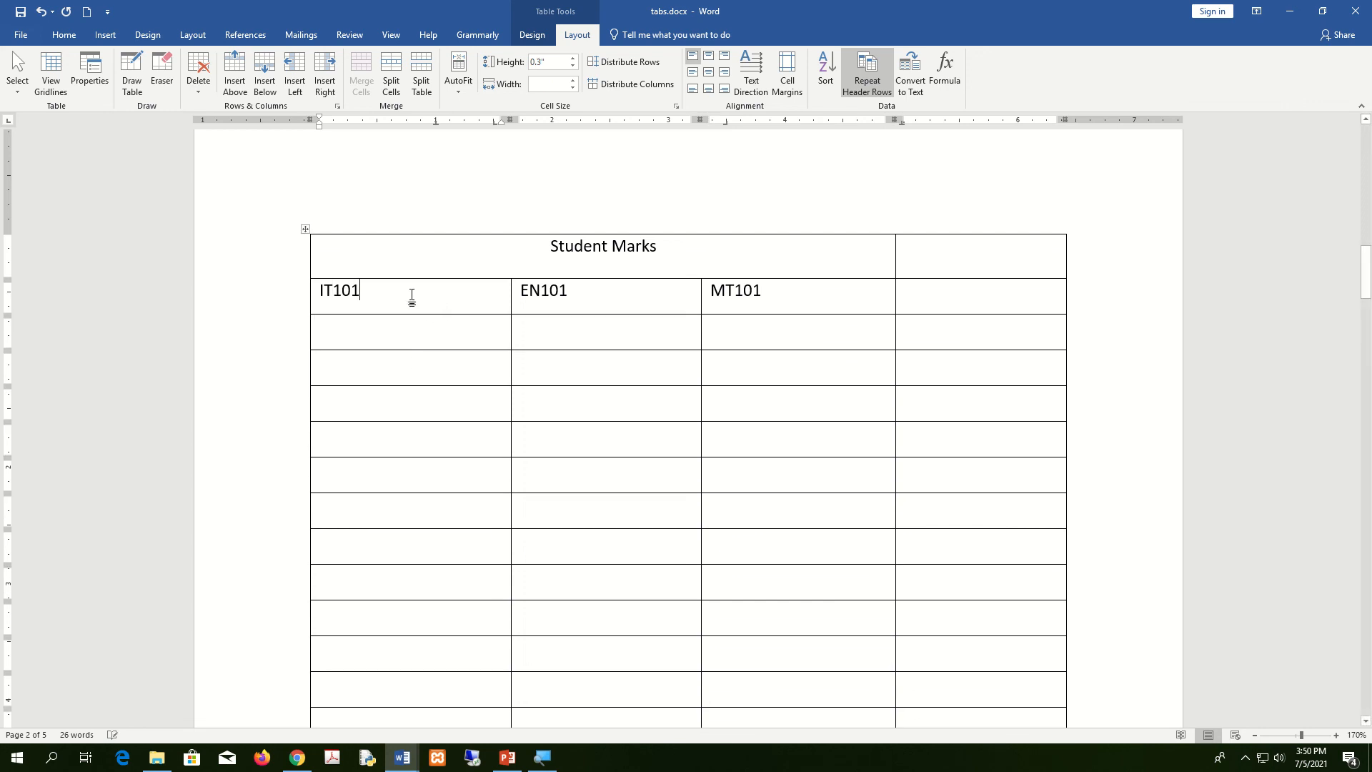
# Insert a new column to the left of the IT101 column
pyautogui.rightClick(412, 298)
pyautogui.moveTo(479, 429)
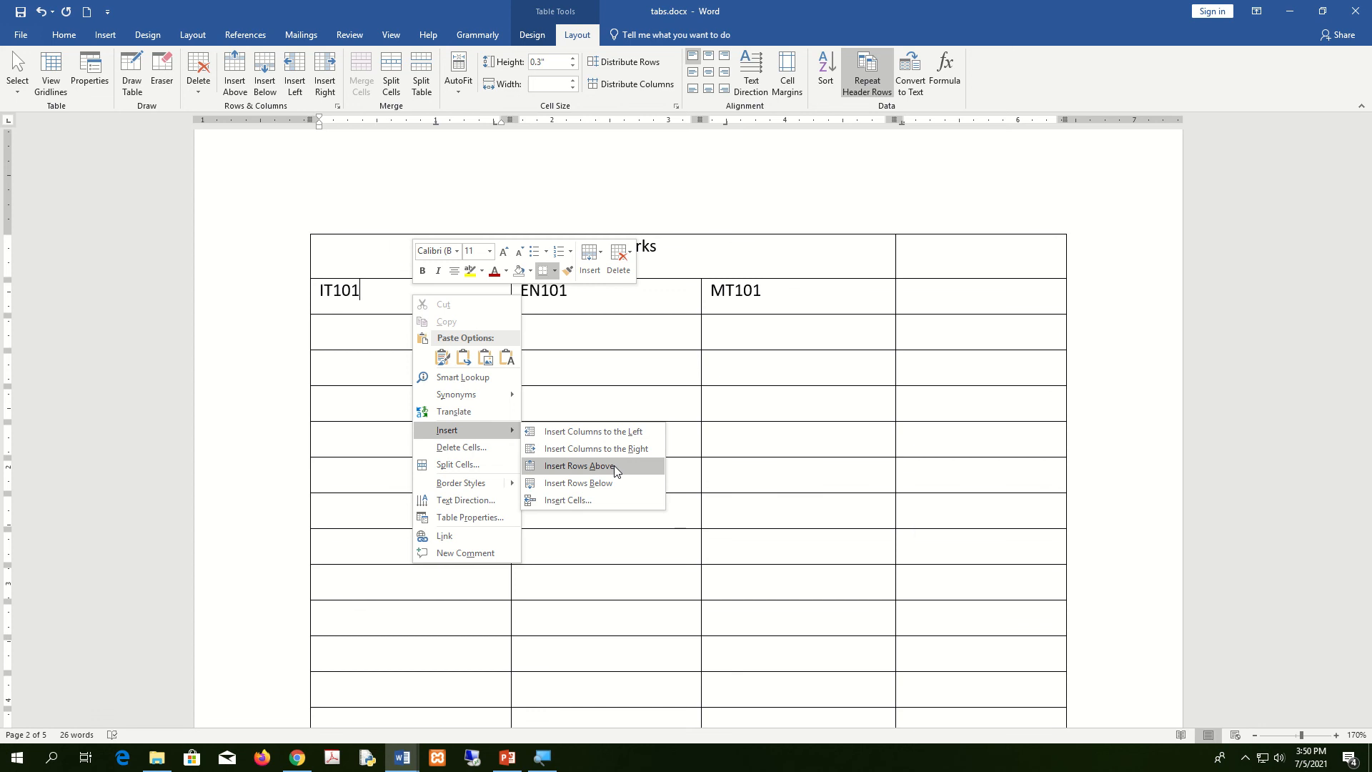
pyautogui.click(639, 432)
pyautogui.click(431, 318)
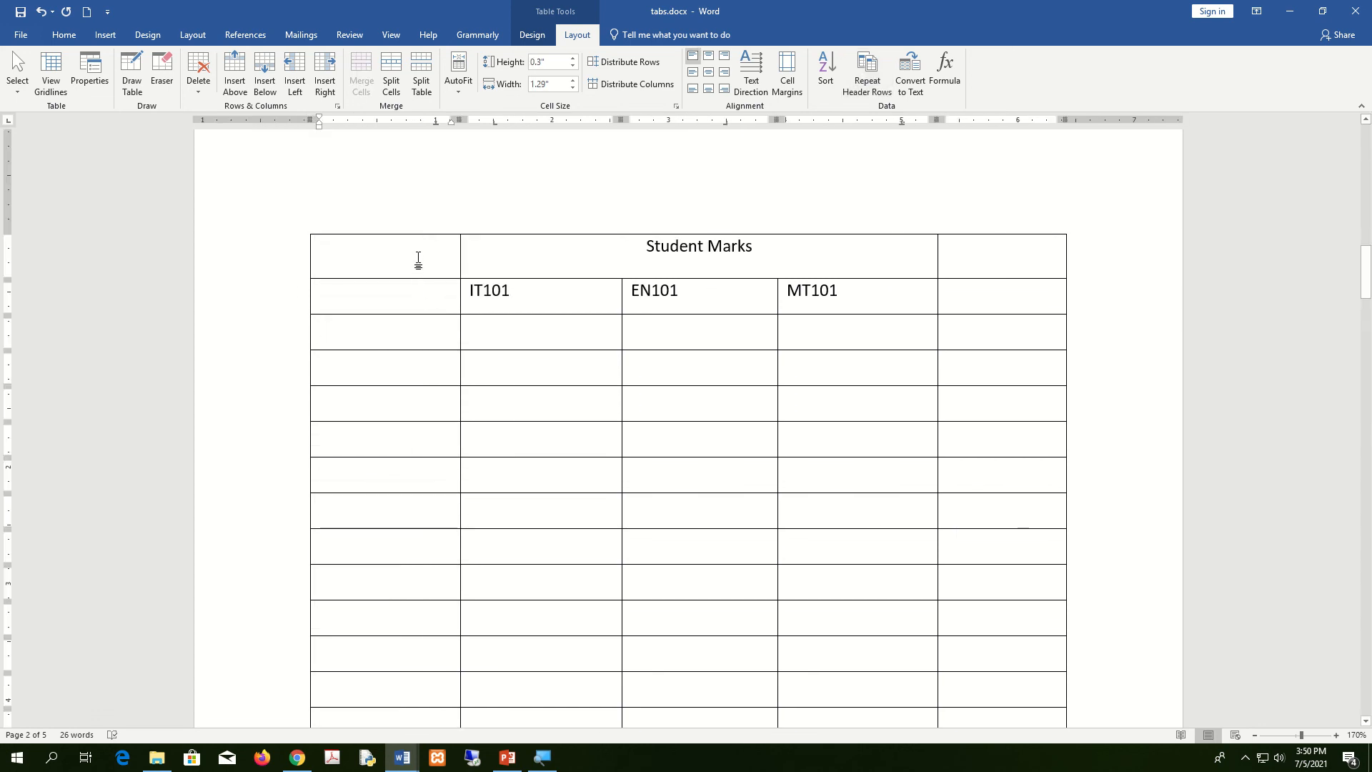
# Merge the top two cells of the new first column and enter the heading "Registration Number"
pyautogui.moveTo(417, 260); pyautogui.dragTo(416, 301)
pyautogui.click(398, 249)
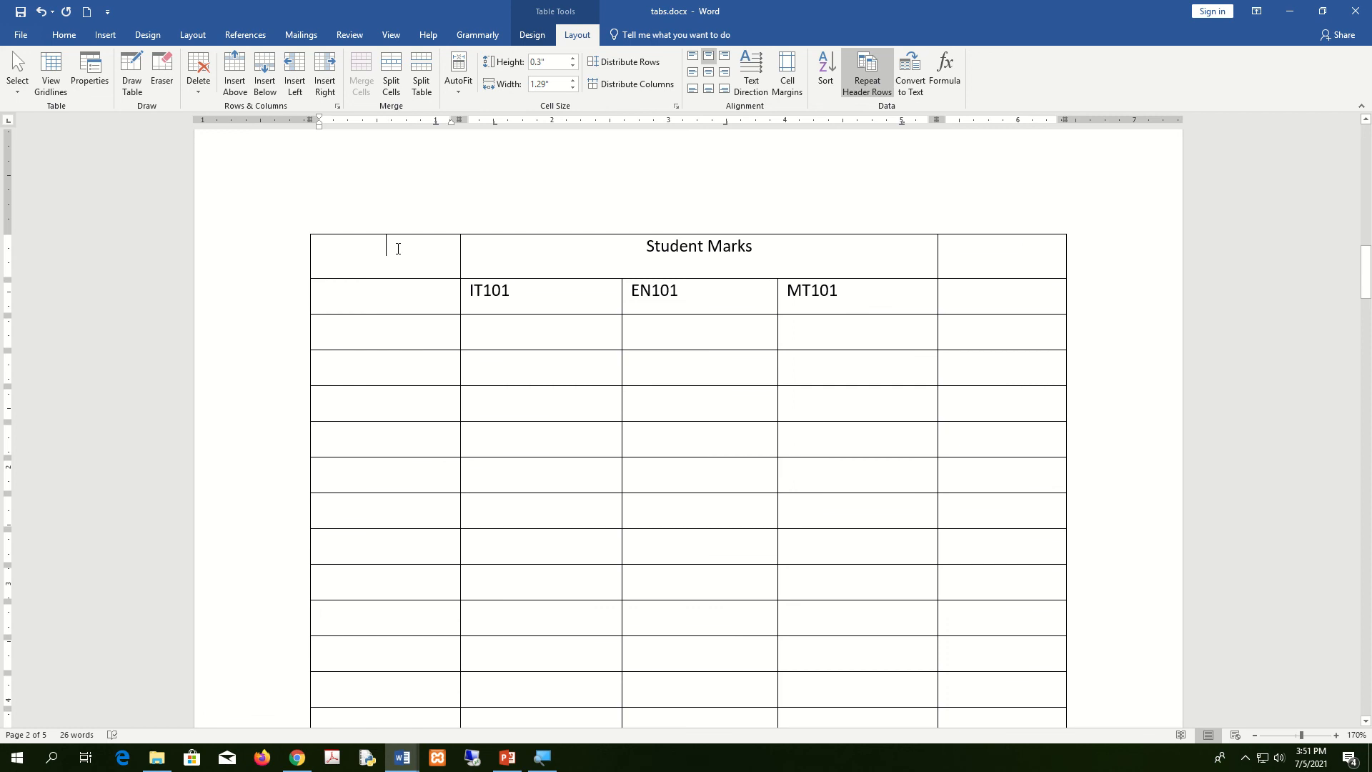
pyautogui.moveTo(398, 248); pyautogui.dragTo(390, 291)
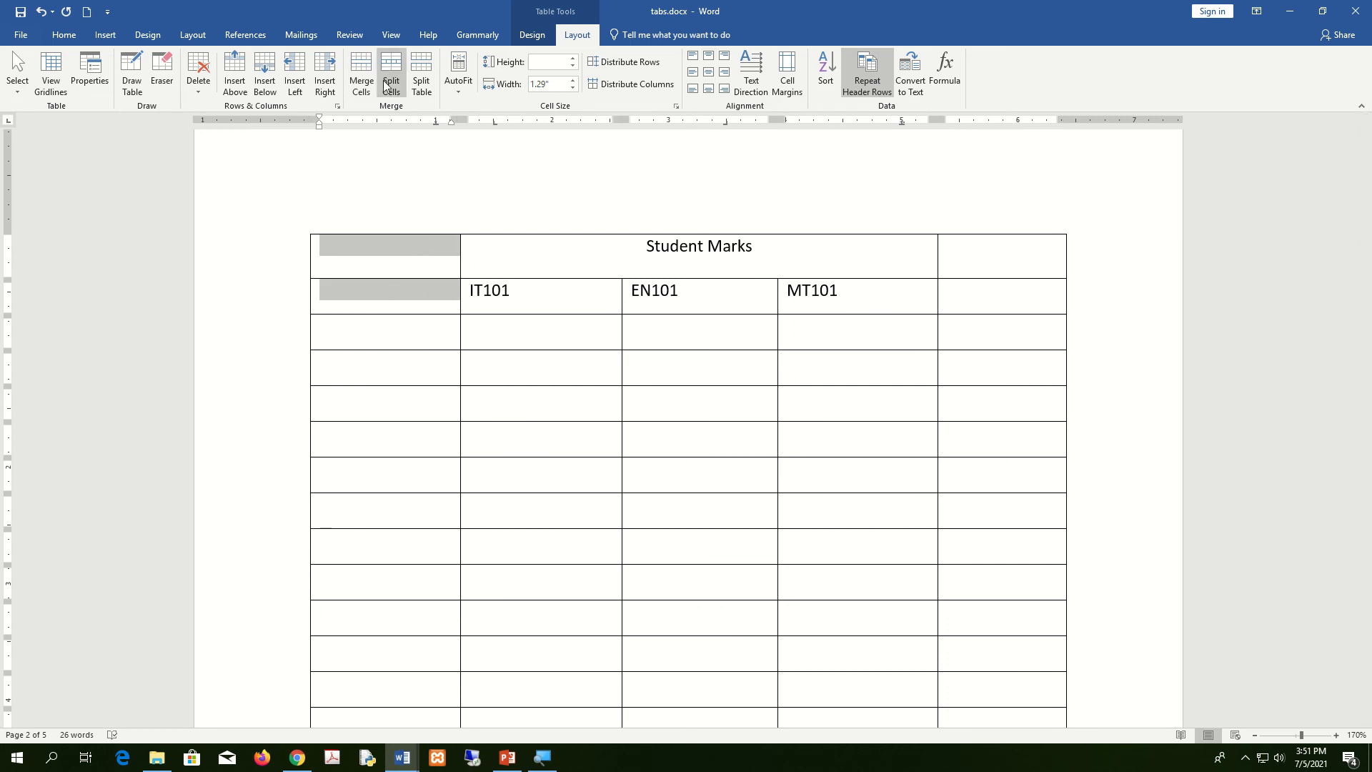
pyautogui.click(363, 71)
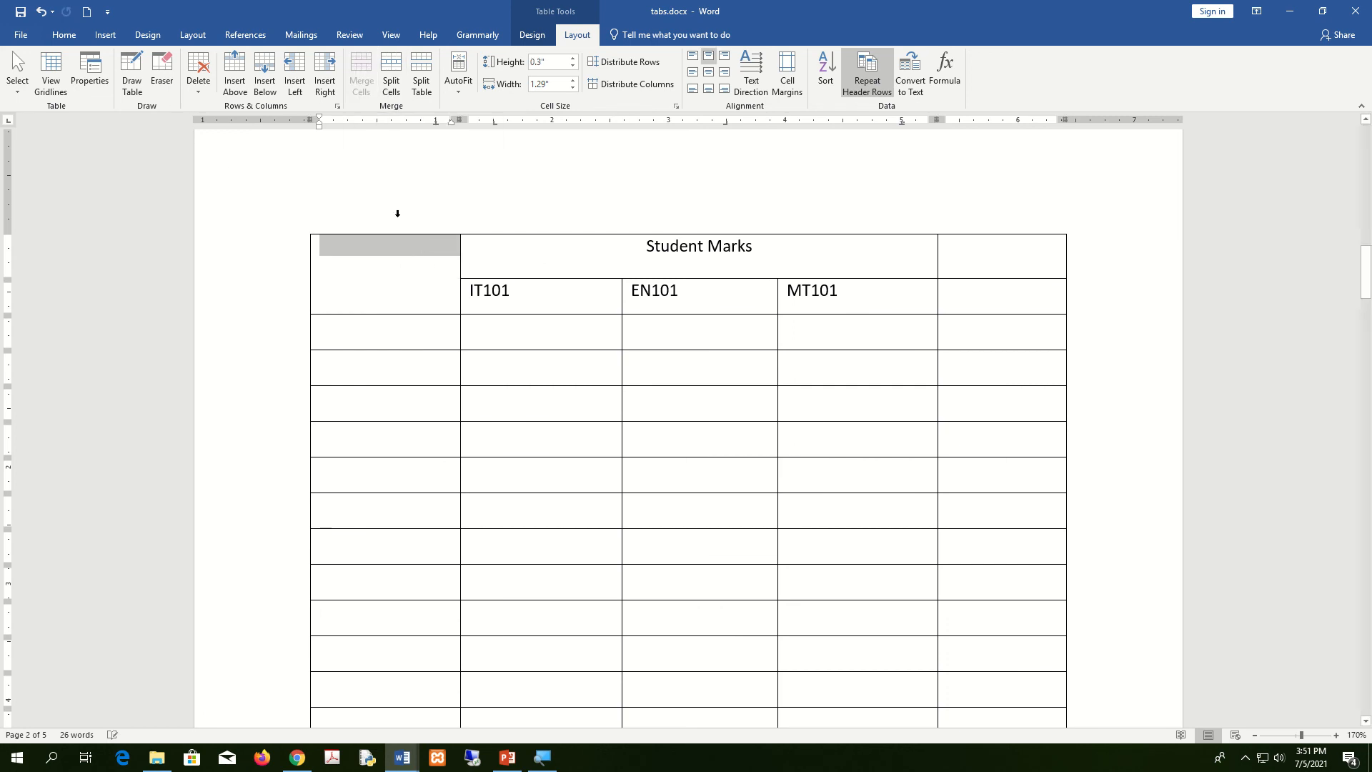
pyautogui.write('Regist')
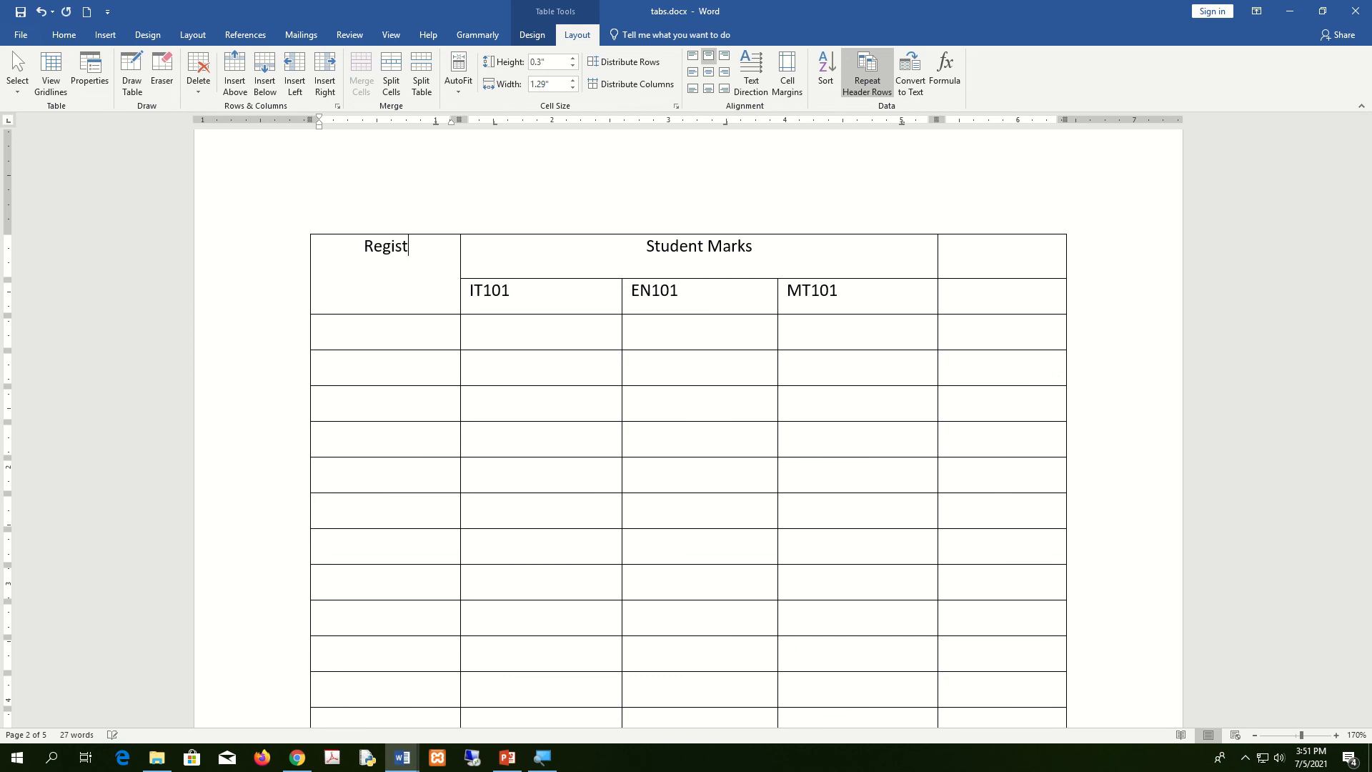
pyautogui.write('ration Number')
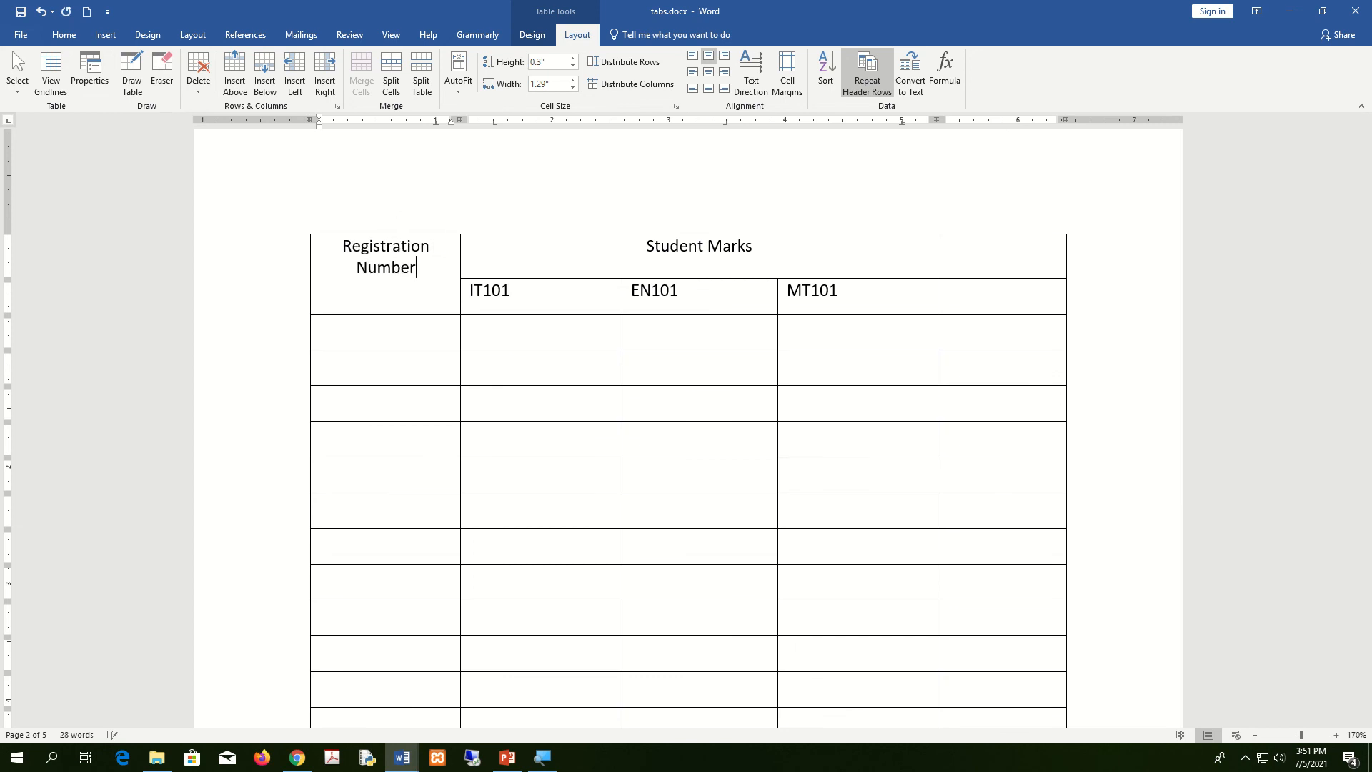
# Enter the first student's registration number below the Registration Number heading and copy it into the next three rows
pyautogui.click(409, 329)
pyautogui.write('VS')
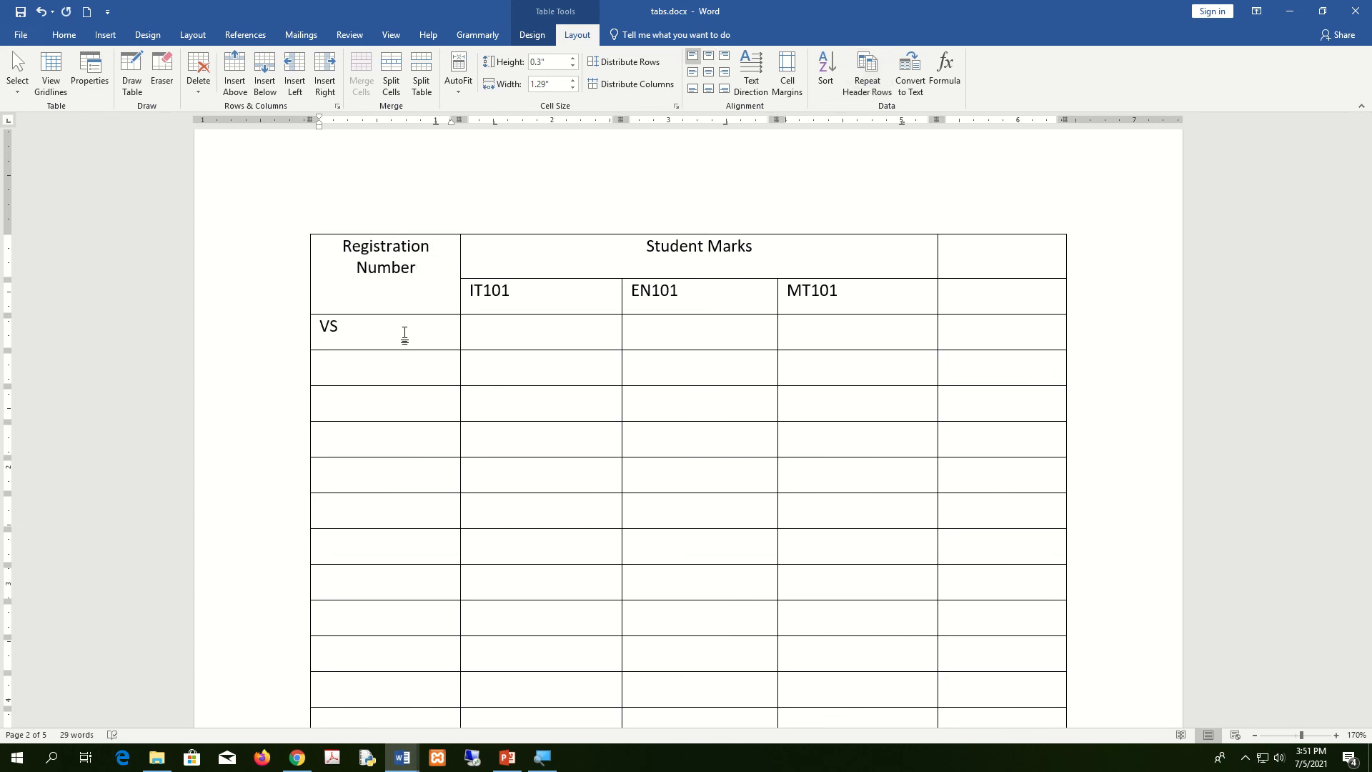
pyautogui.write('20001')
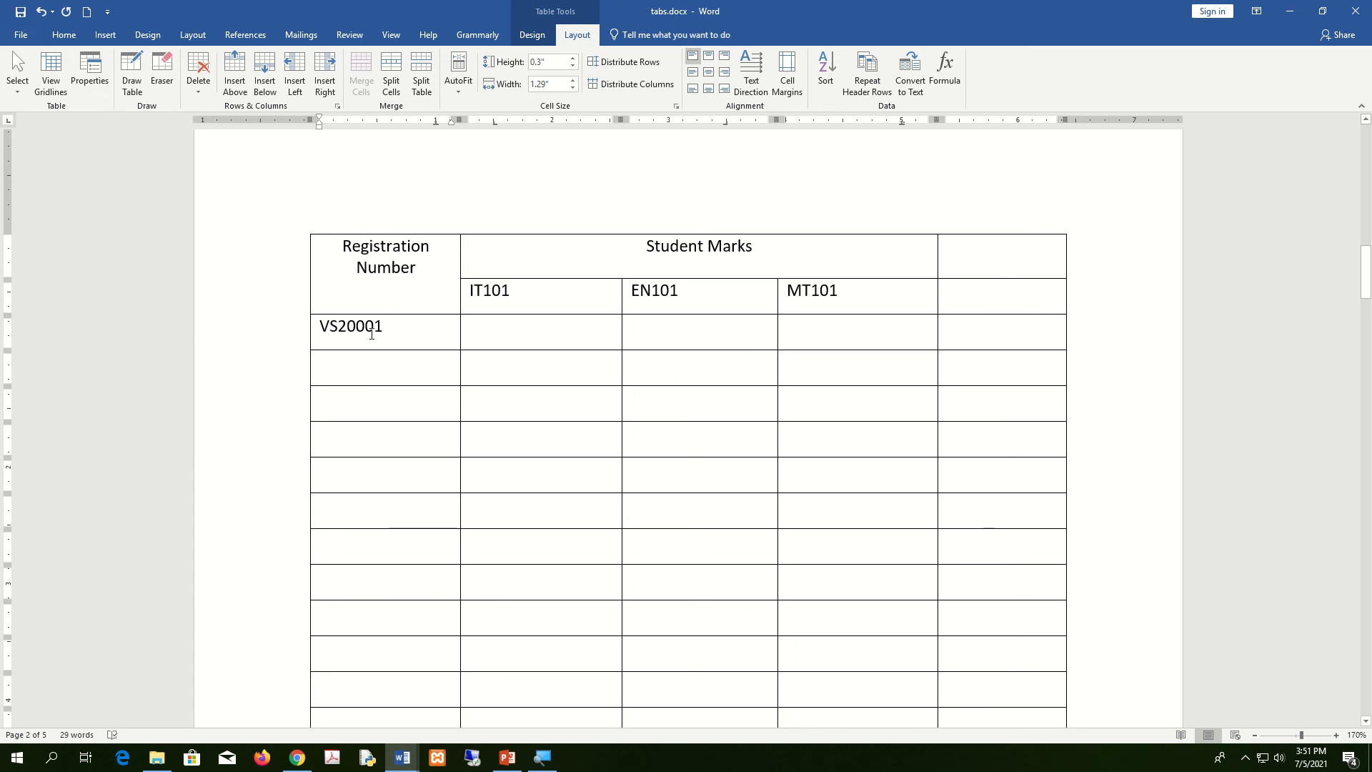
pyautogui.moveTo(384, 329); pyautogui.dragTo(316, 329)
pyautogui.click(401, 328)
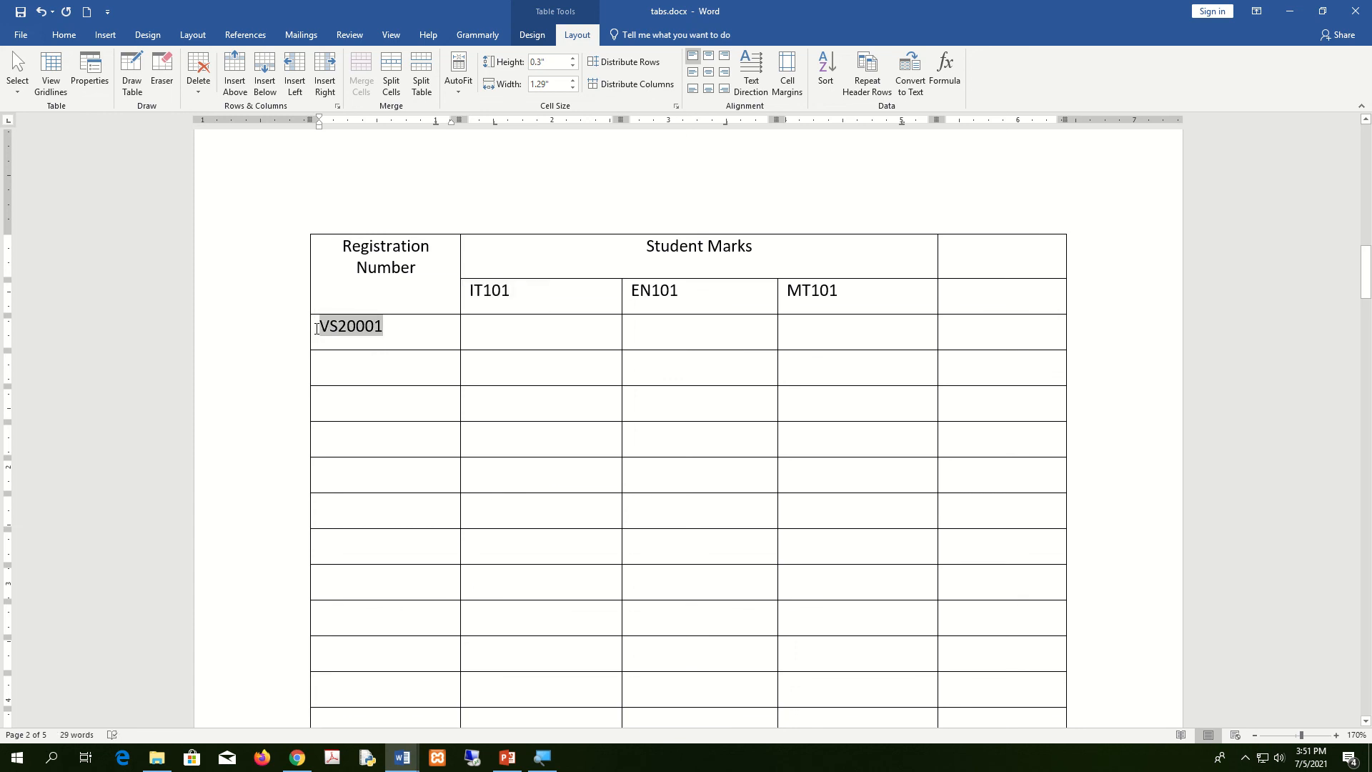
pyautogui.hotkey('ctrl', 'c')
pyautogui.click(386, 365)
pyautogui.hotkey('ctrl', 'v')
pyautogui.click(370, 405)
pyautogui.hotkey('ctrl', 'v')
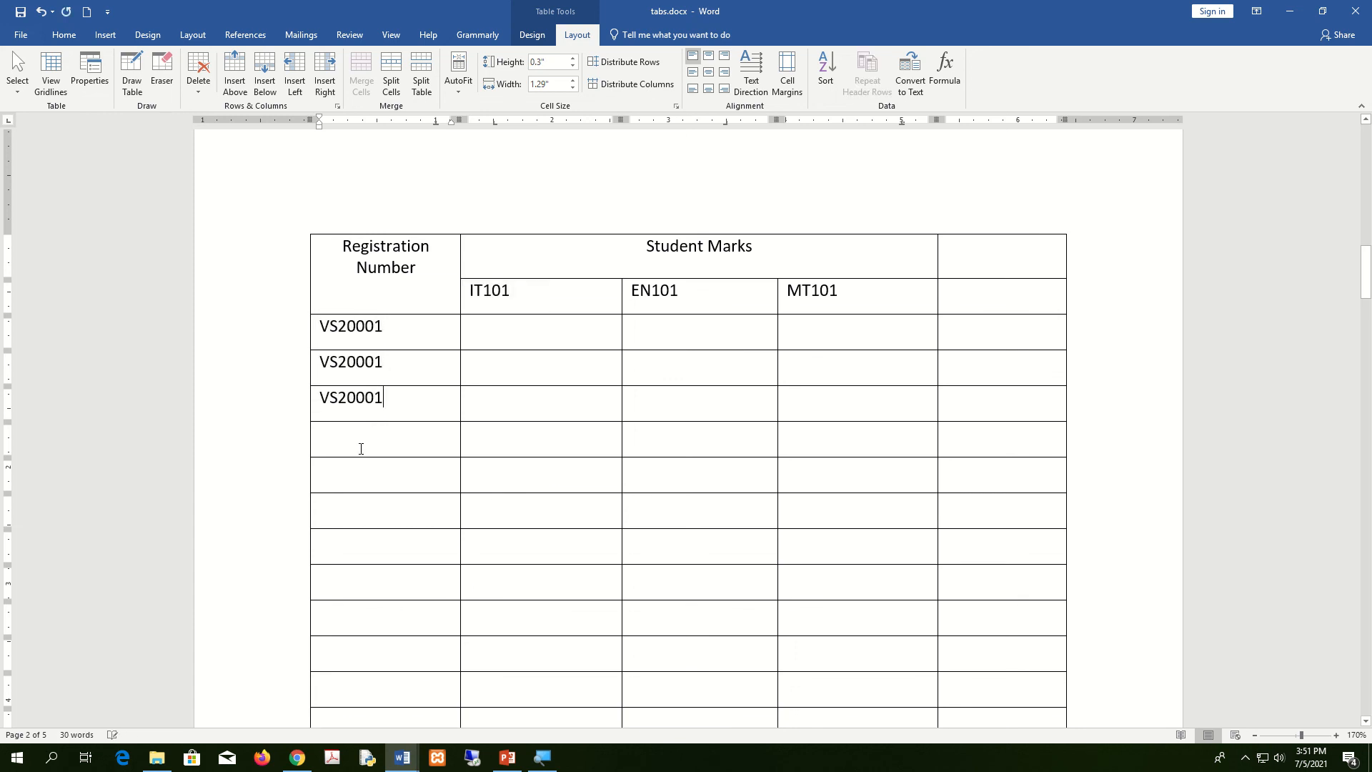
pyautogui.click(361, 449)
pyautogui.hotkey('ctrl', 'v')
# Change the final digits of the three copied registration numbers to 2, 3 and 4 in order
pyautogui.press('BackSpace')
pyautogui.write('2')
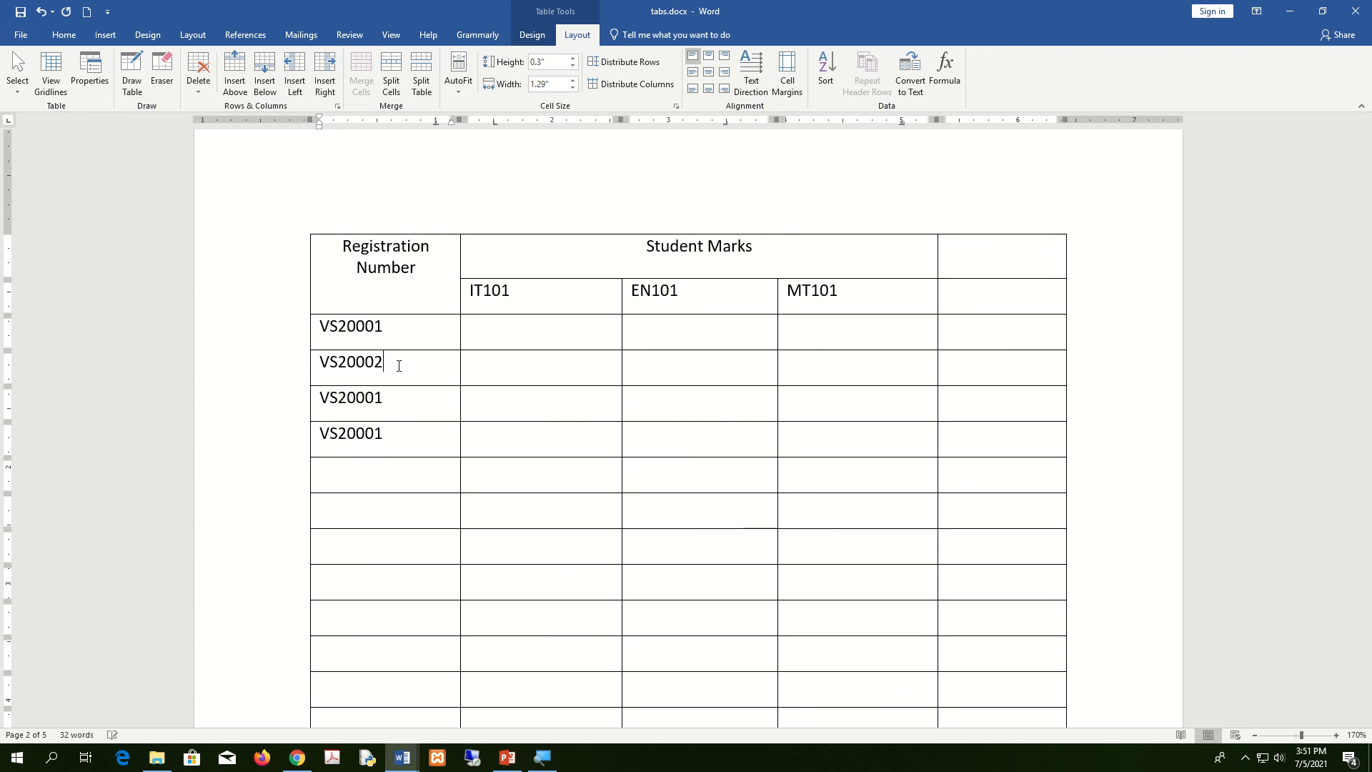
pyautogui.click(398, 404)
pyautogui.press('BackSpace')
pyautogui.write('23')
pyautogui.press('BackSpace')
pyautogui.press('BackSpace')
pyautogui.write('3')
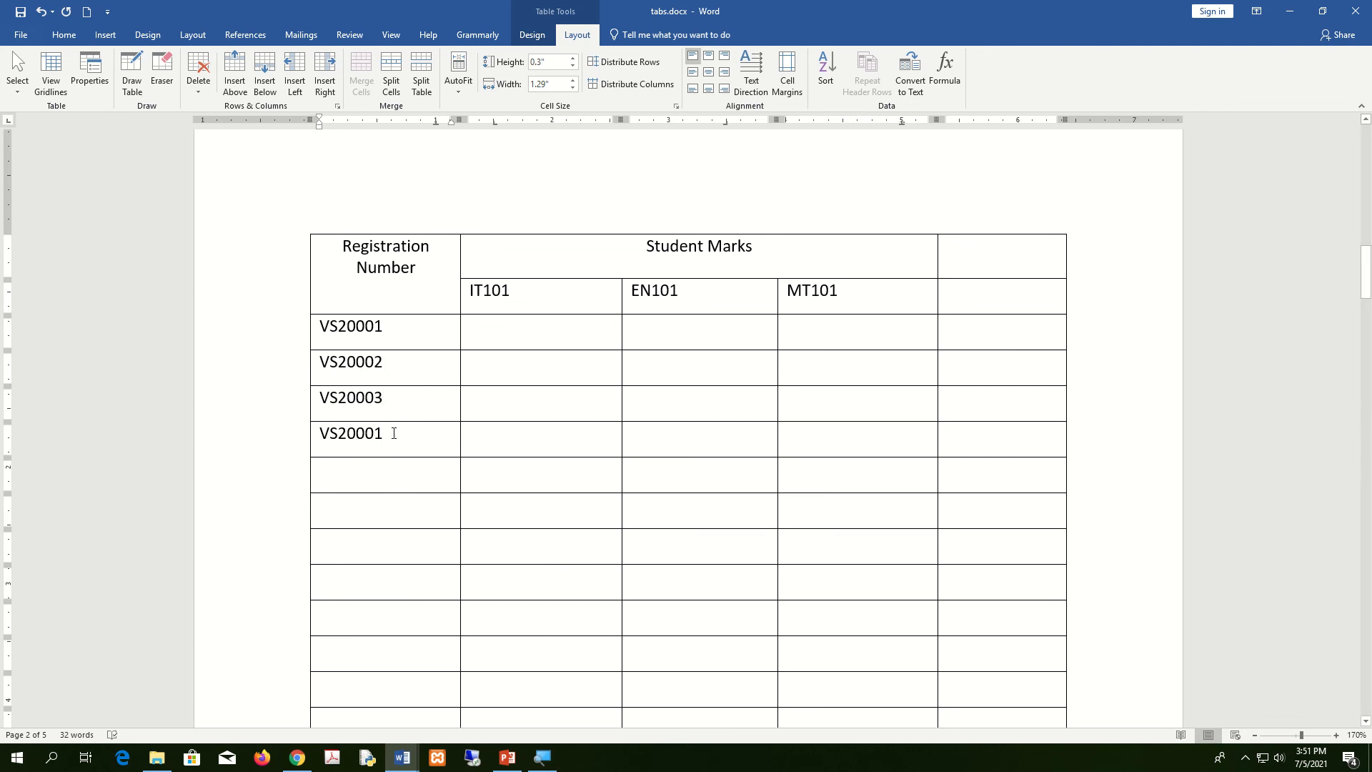
pyautogui.press('BackSpace')
pyautogui.write('4')
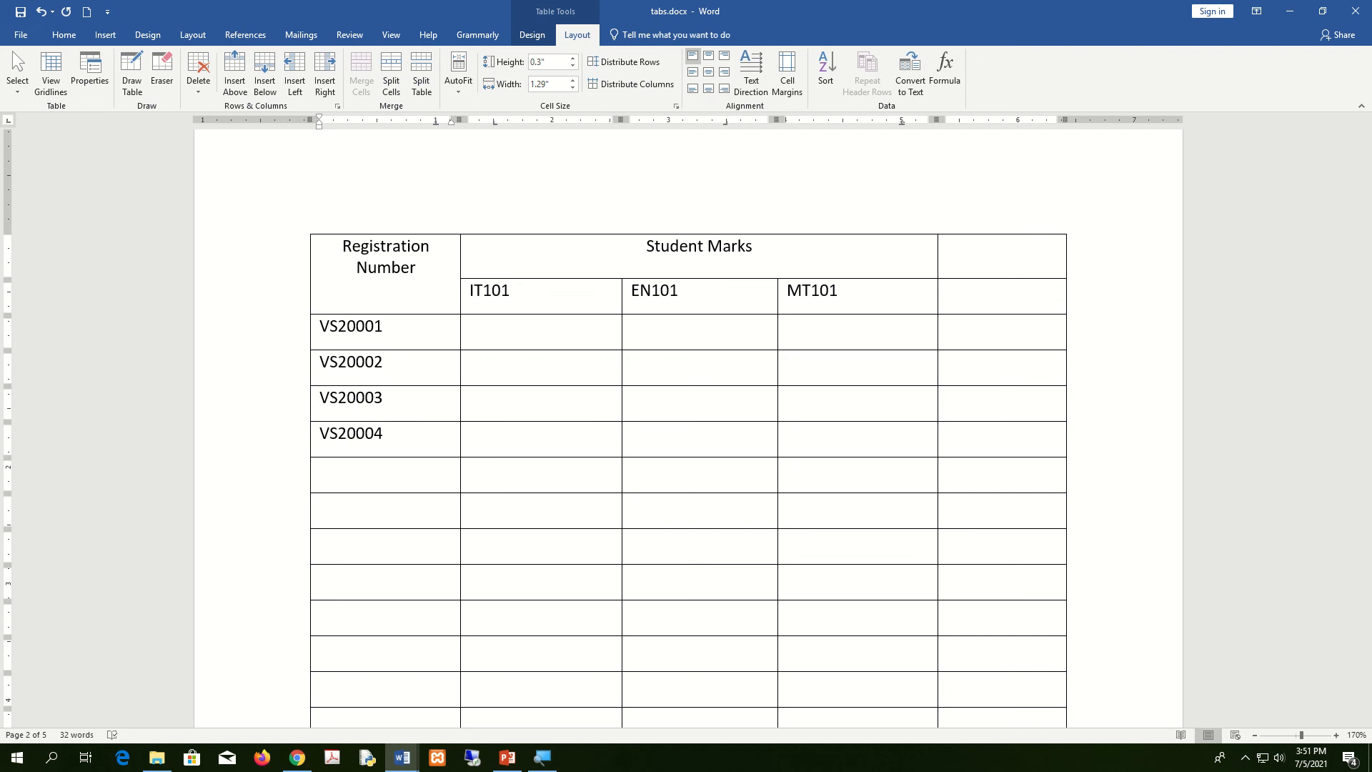
# Enter the first student's marks: 78 for IT101, 85 for EN101 and 54 for MT101
pyautogui.click(516, 341)
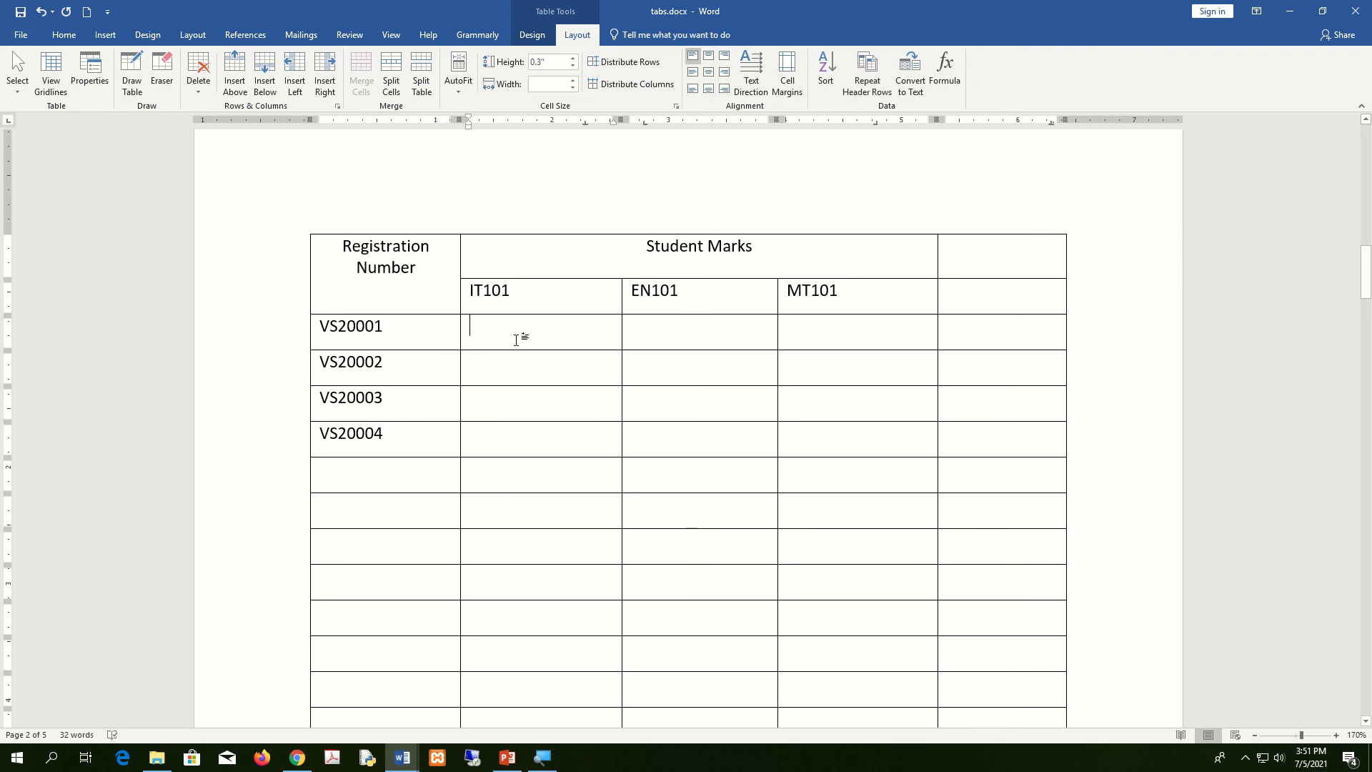
pyautogui.write('78')
pyautogui.press('Tab')
pyautogui.write('85')
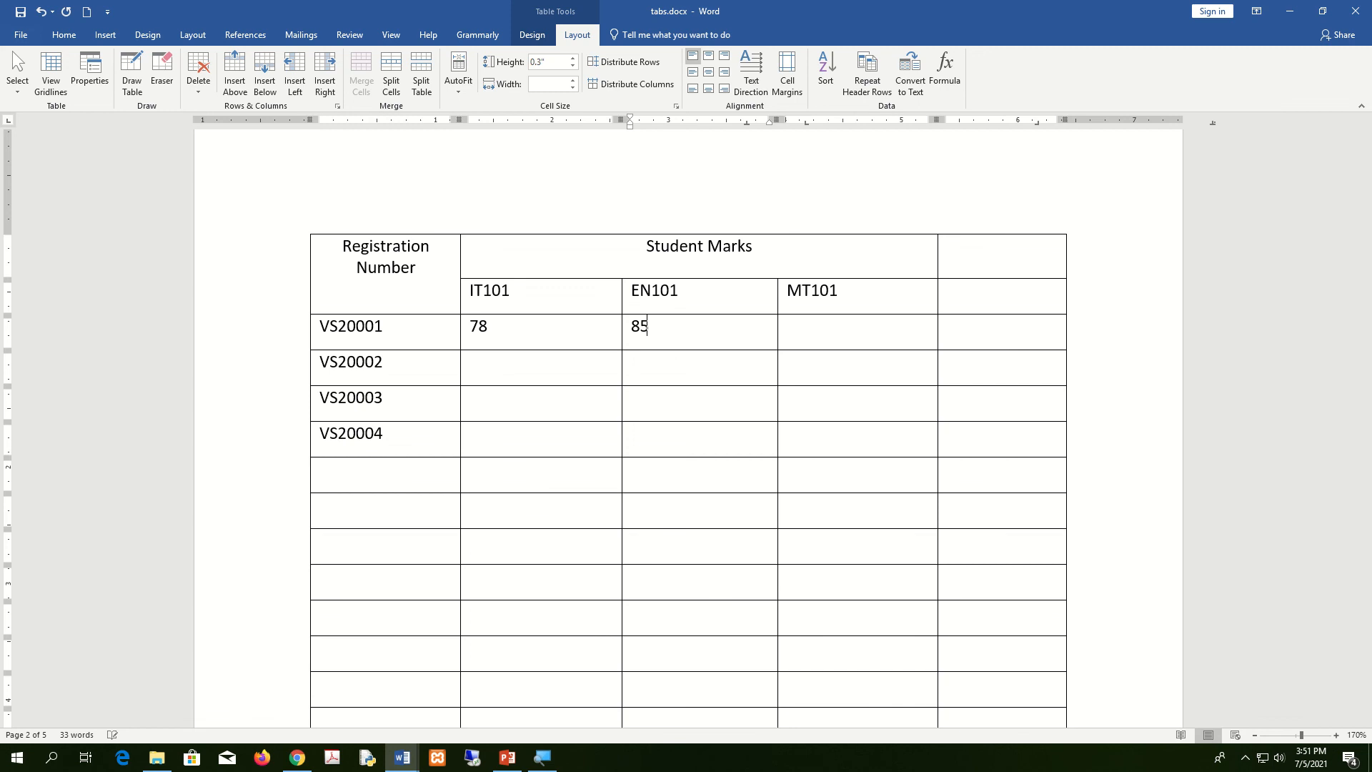
pyautogui.press('Tab')
pyautogui.write('54')
# Enter the second student's marks: 74 for IT101, 58 for EN101 and 65 for MT101
pyautogui.click(511, 369)
pyautogui.write('74')
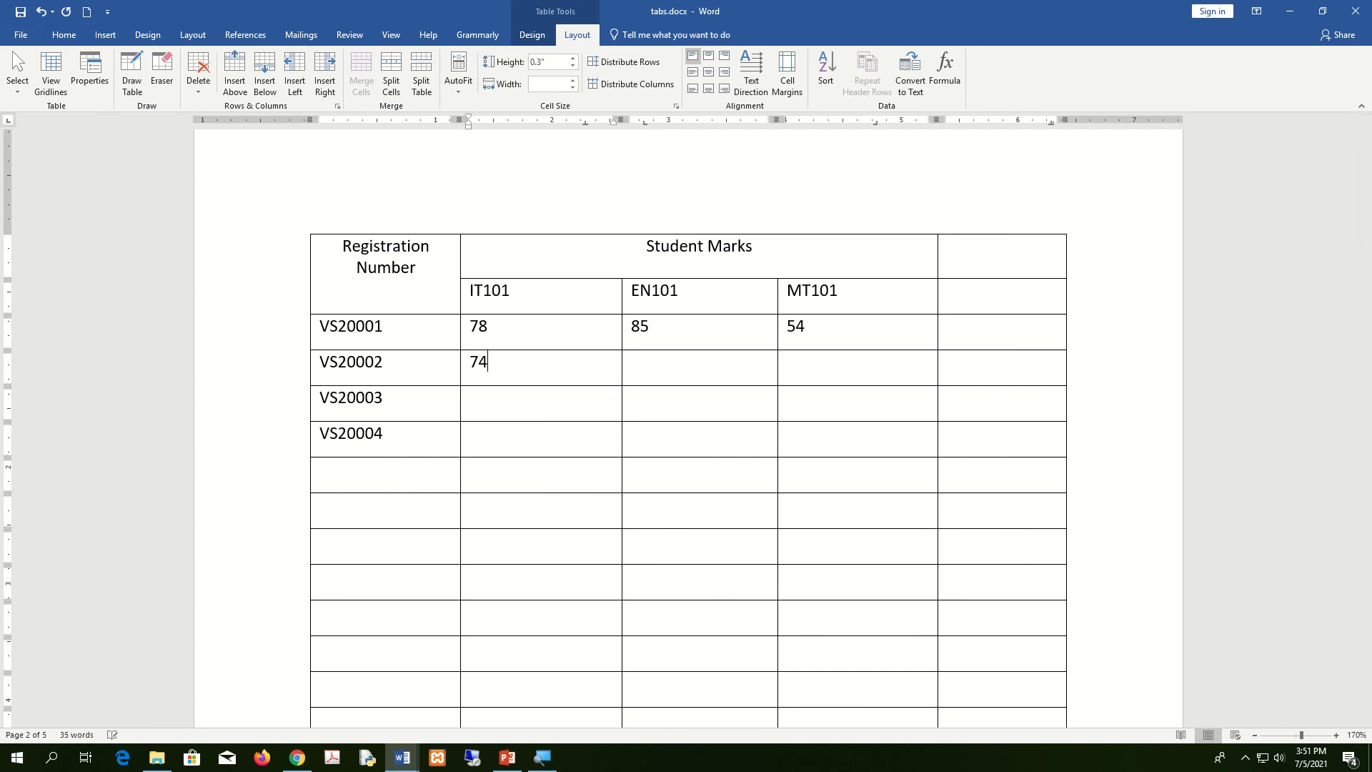
pyautogui.press('Tab')
pyautogui.write('58')
pyautogui.press('Tab')
pyautogui.write('65')
# Enter the third student's marks: 74 for IT101, 85 for EN101 and 95 for MT101
pyautogui.click(475, 399)
pyautogui.write('74')
pyautogui.press('Tab')
pyautogui.write('85')
pyautogui.press('Tab')
pyautogui.write('95')
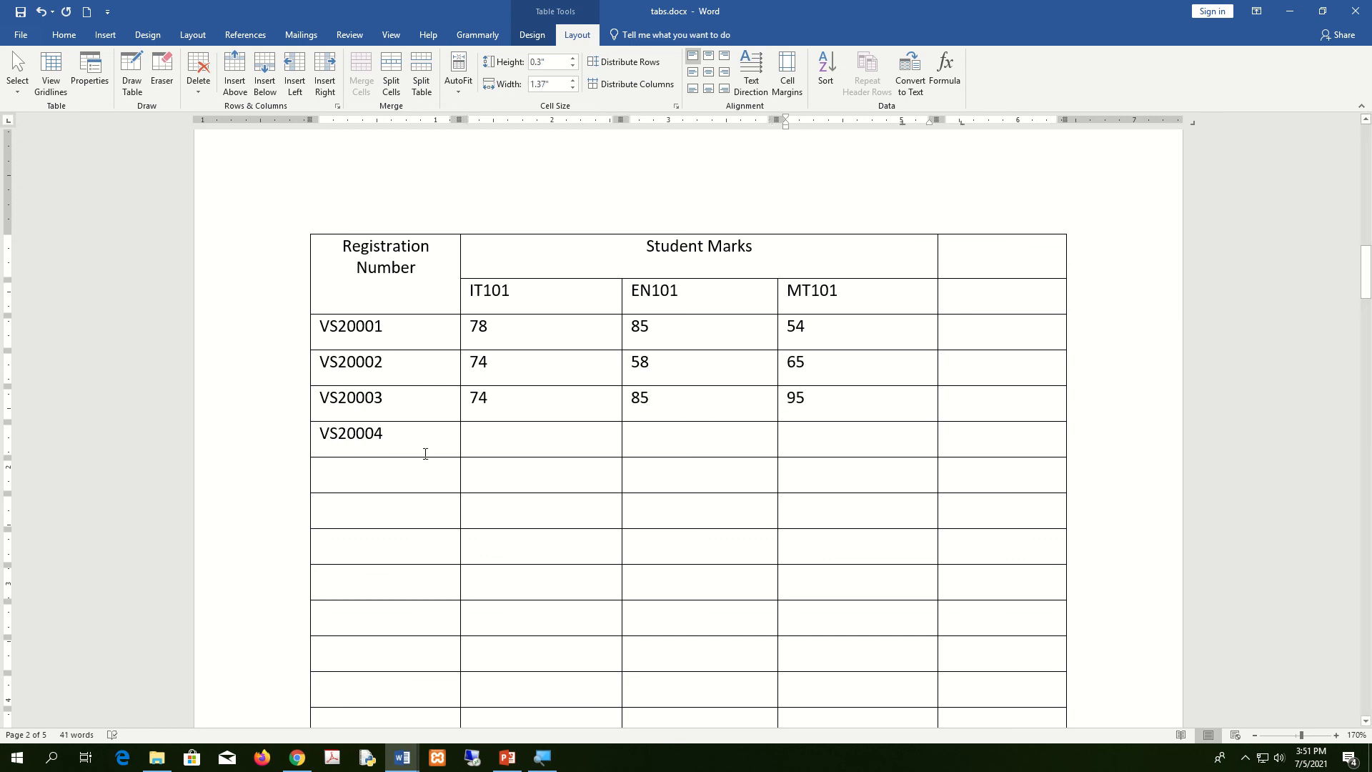
# Enter the fourth student's marks: 47 for IT101, 58 for EN101 and 64 for MT101
pyautogui.click(502, 447)
pyautogui.write('47')
pyautogui.press('Tab')
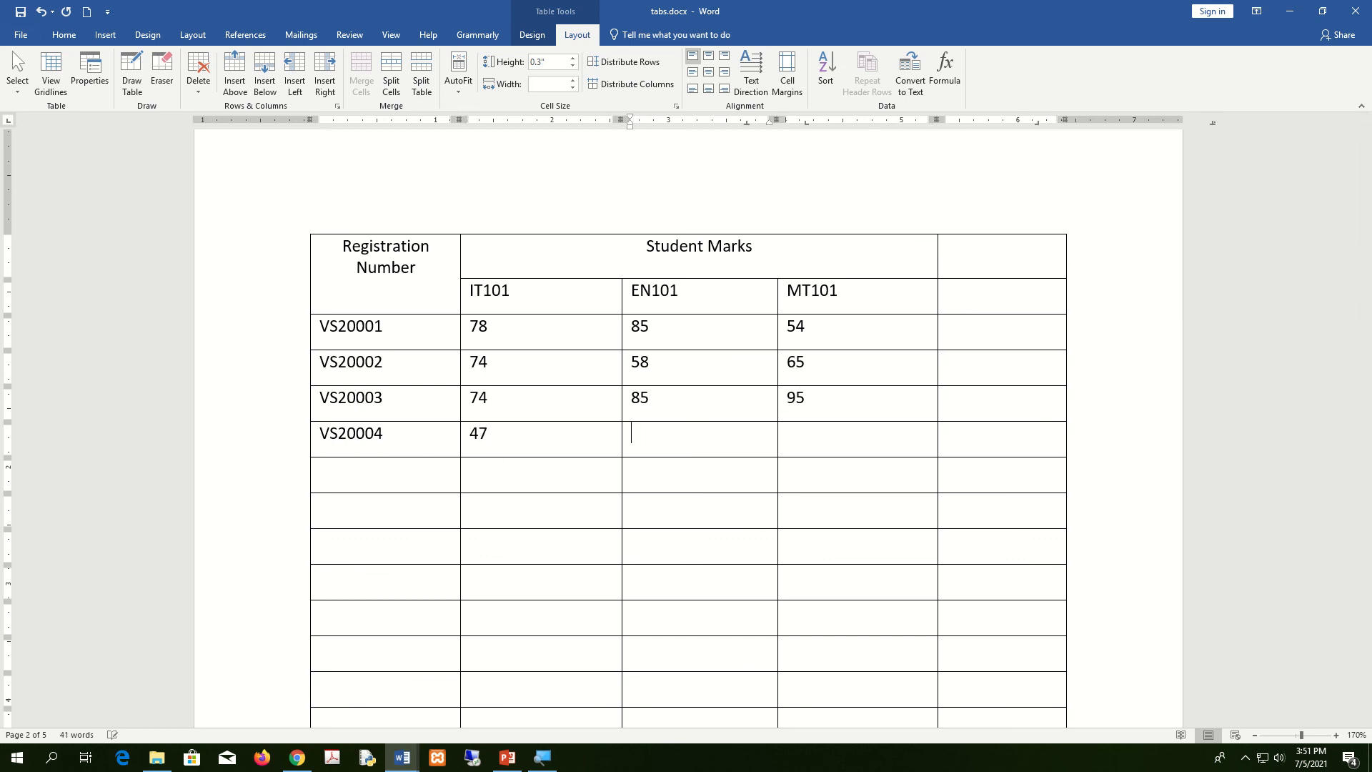
pyautogui.write('58')
pyautogui.press('Tab')
pyautogui.write('64')
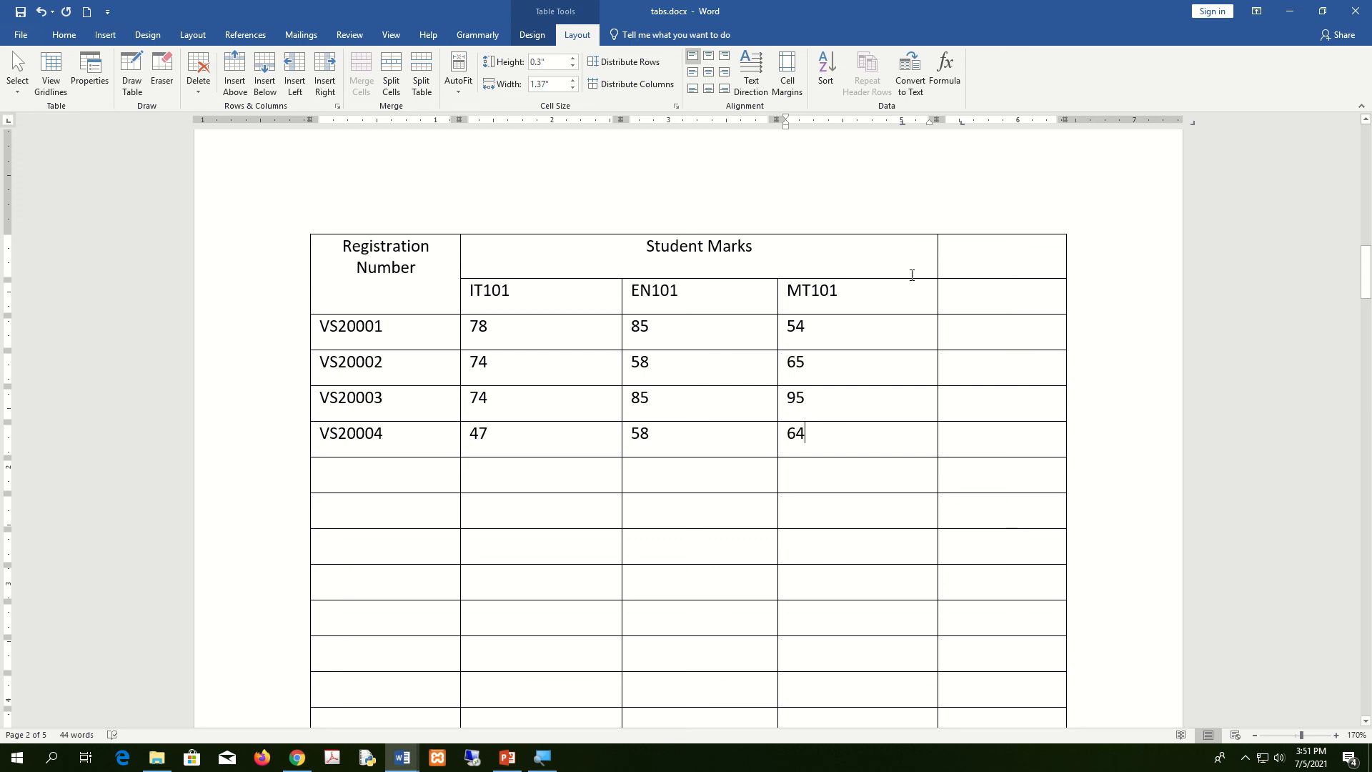
# Add the heading "Total" to the last column, beside MT101
pyautogui.moveTo(962, 261); pyautogui.dragTo(969, 295)
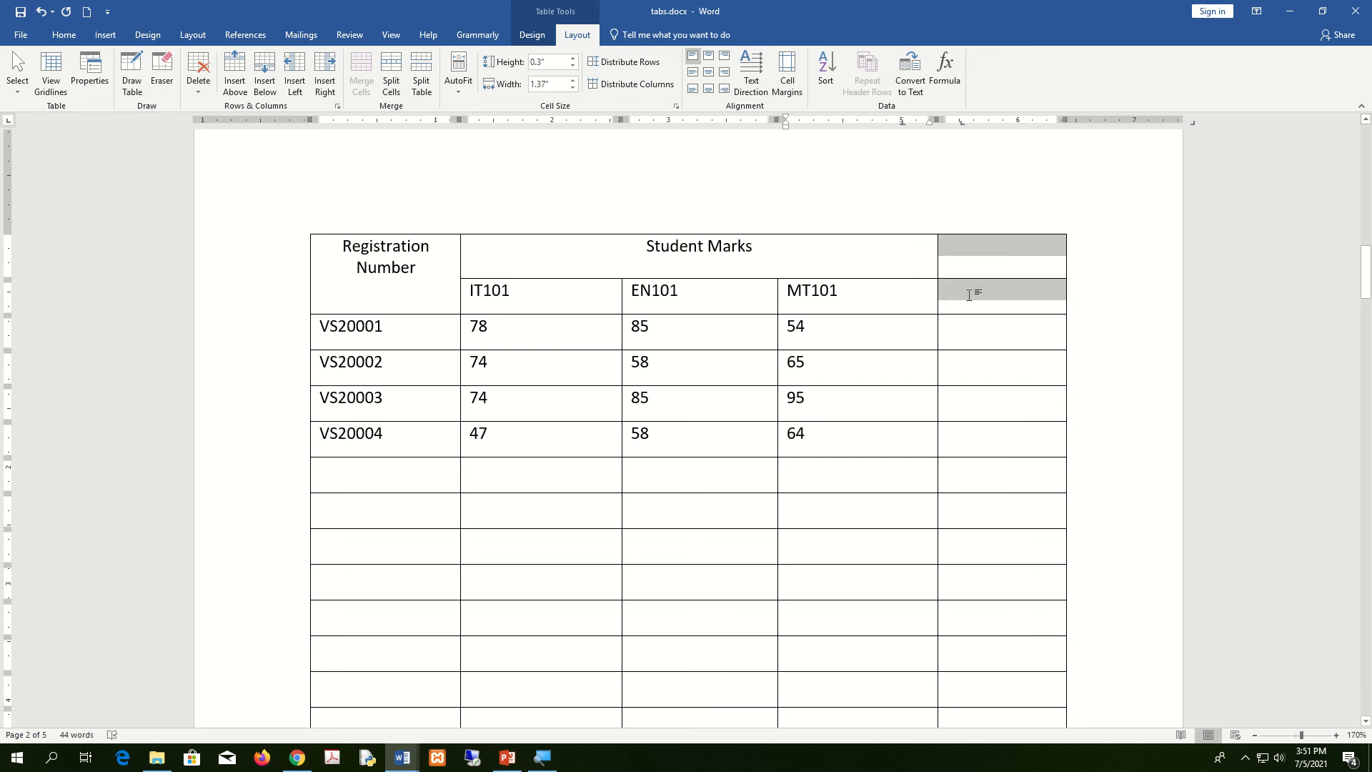
pyautogui.click(974, 304)
pyautogui.write('T')
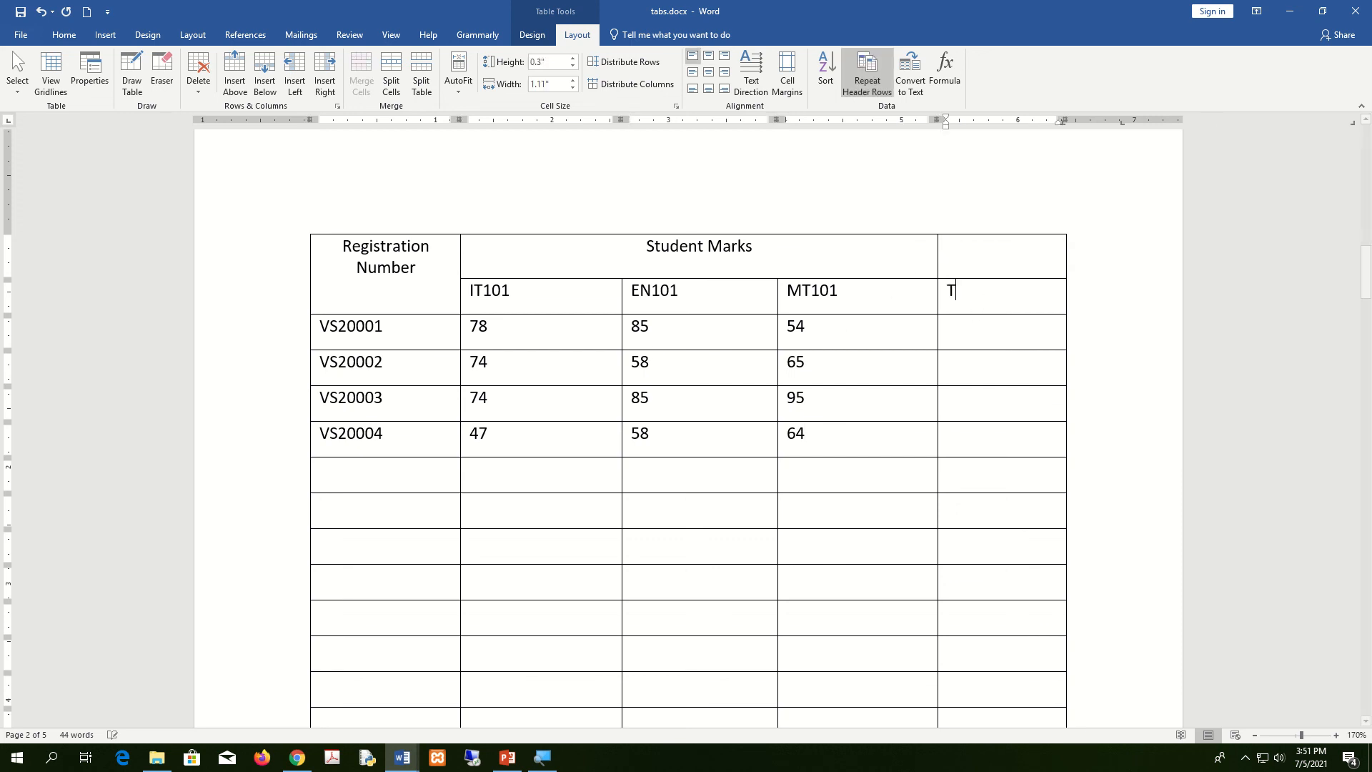
pyautogui.write('otal')
# Merge the Student Marks title cell with the empty cell above the Total heading
pyautogui.moveTo(1017, 267); pyautogui.dragTo(857, 254)
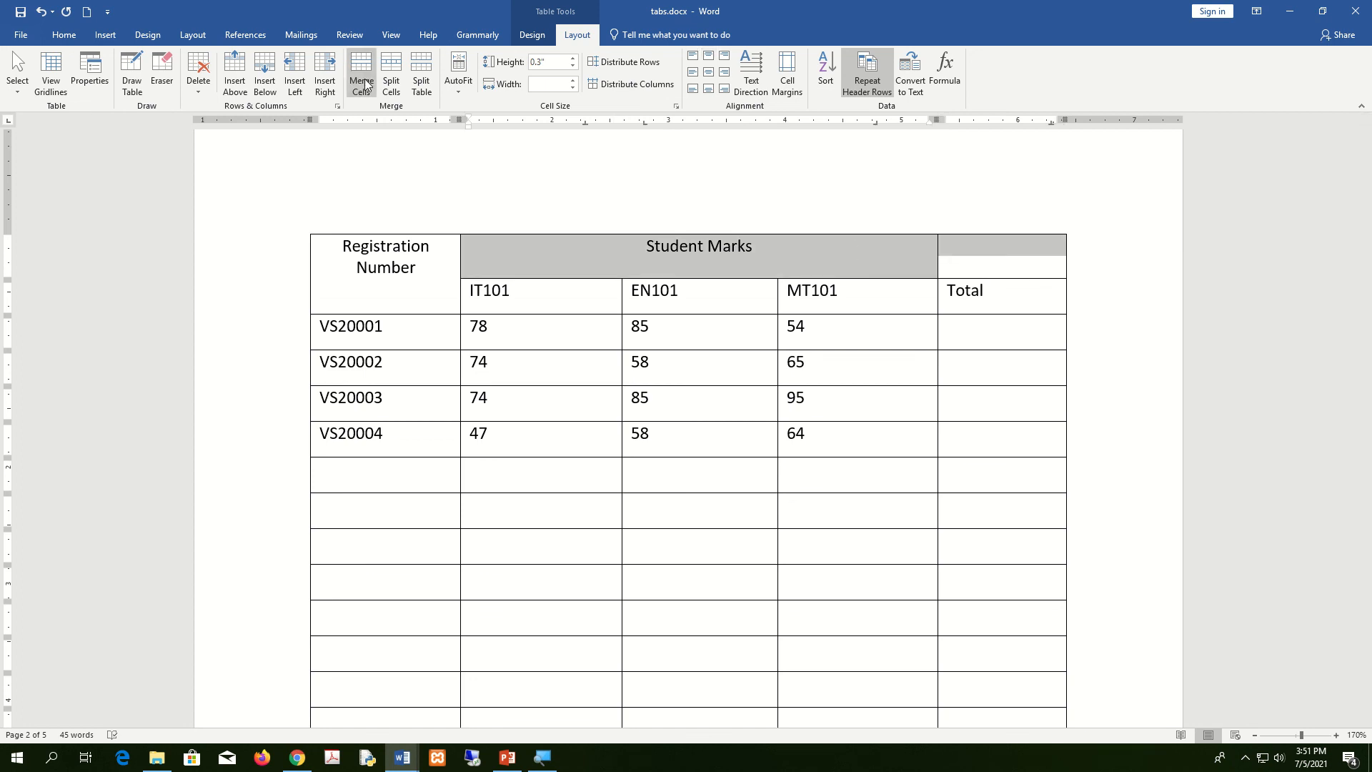
pyautogui.click(364, 83)
pyautogui.click(990, 303)
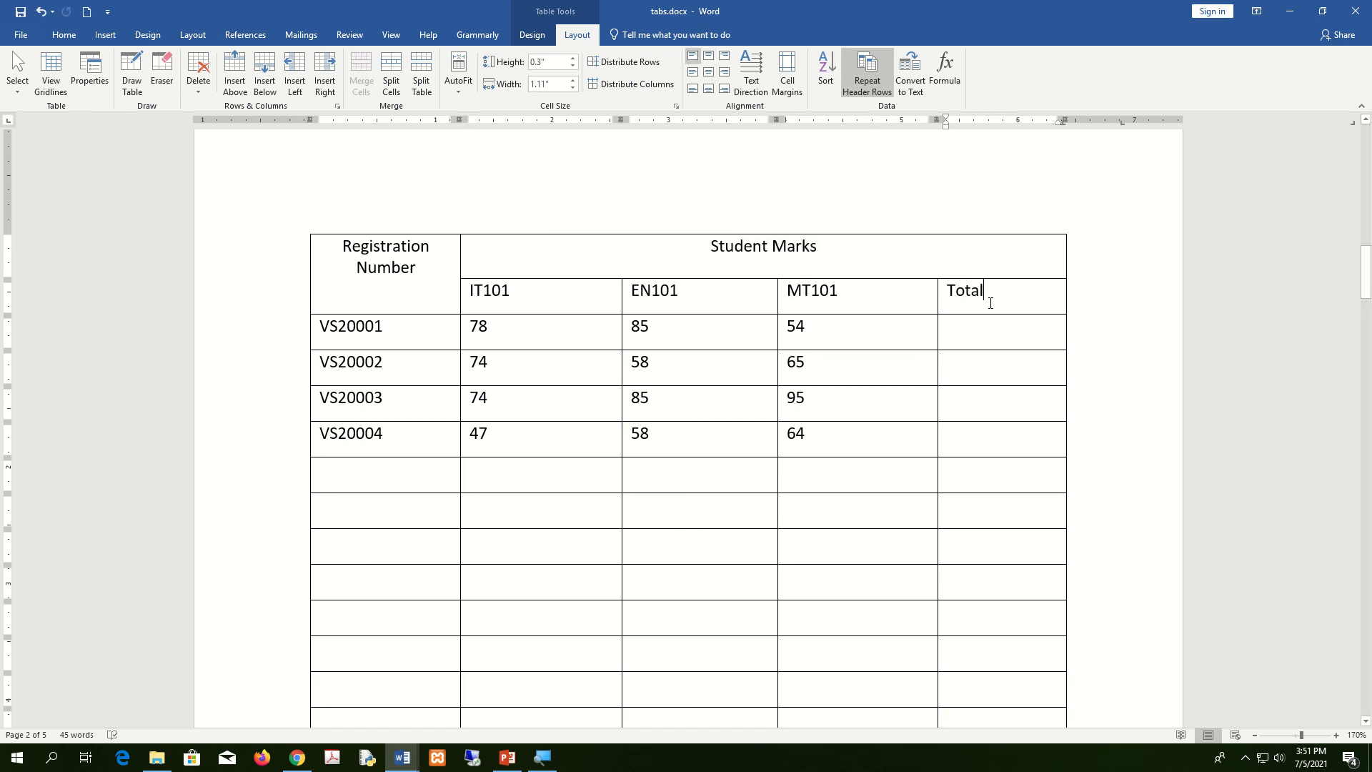
pyautogui.click(986, 332)
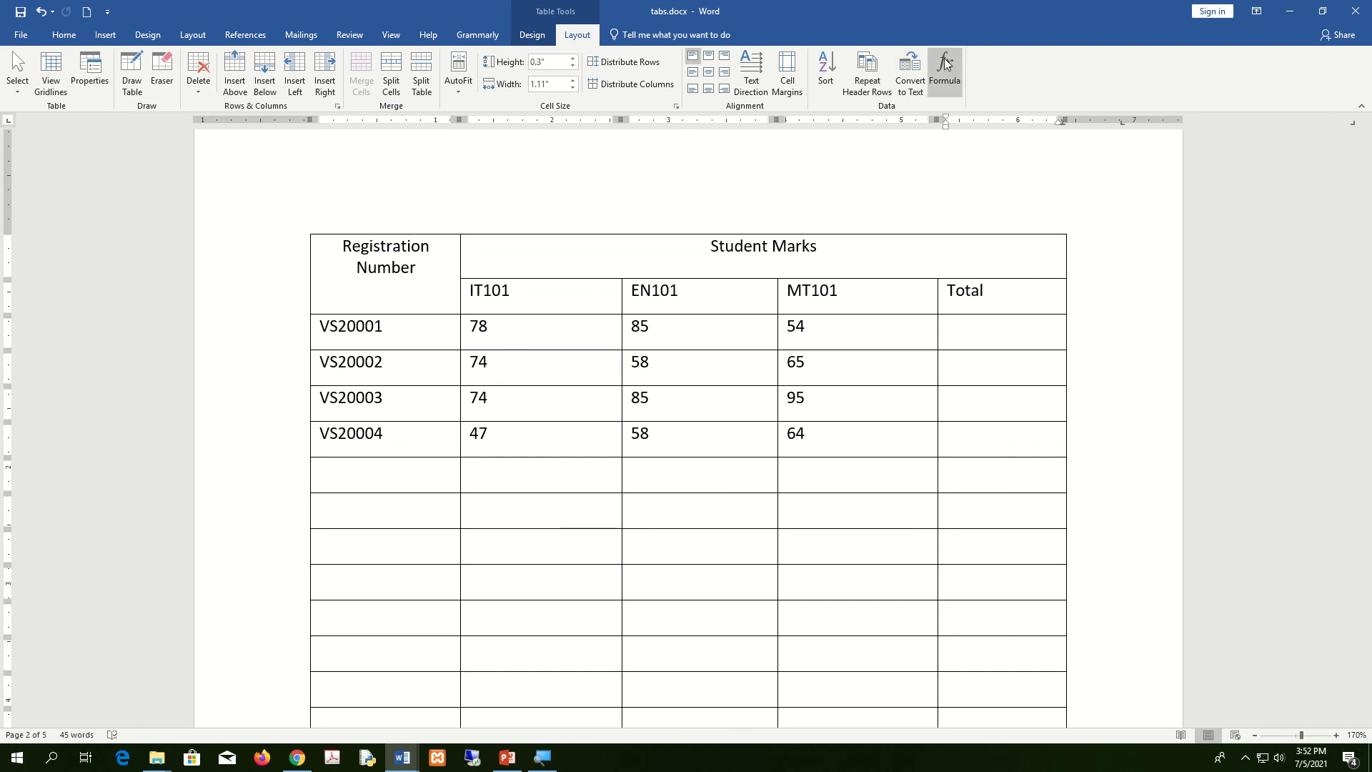
pyautogui.click(1076, 363)
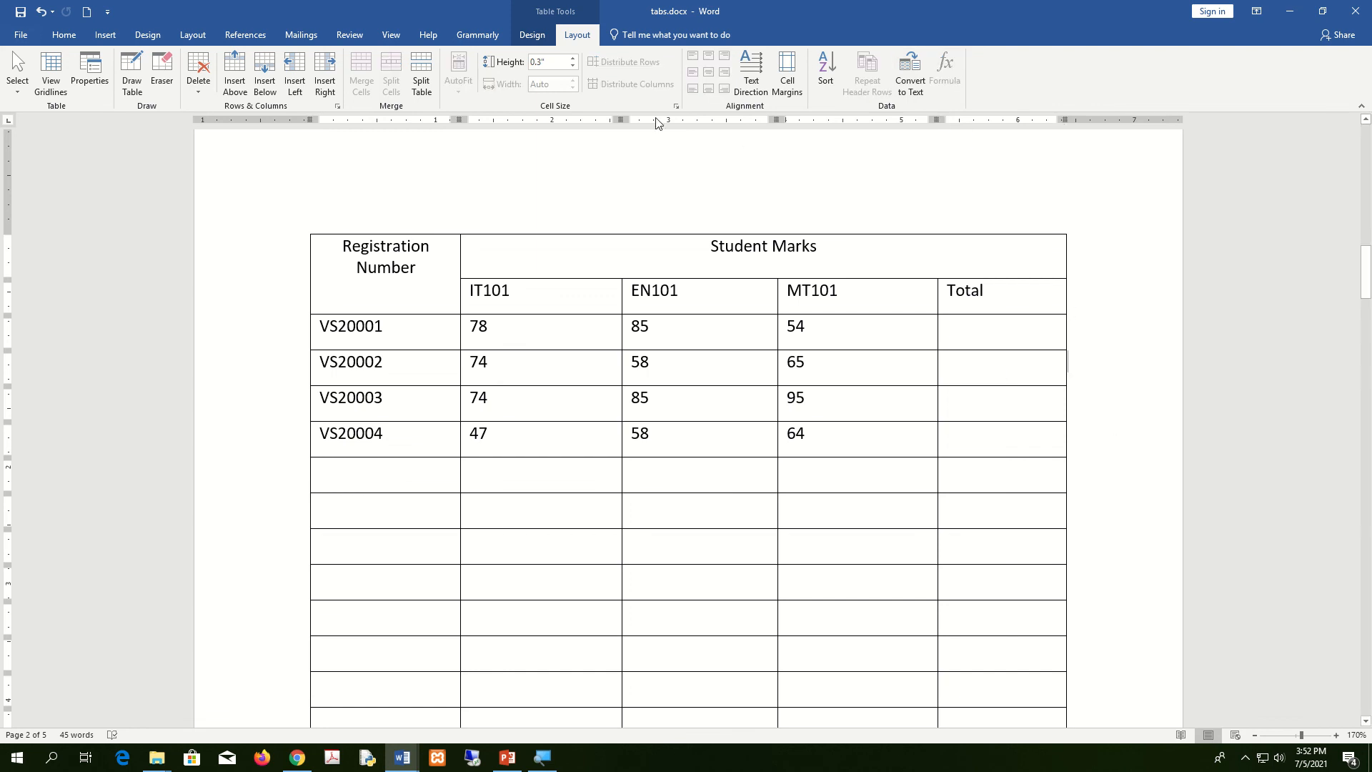
pyautogui.click(547, 34)
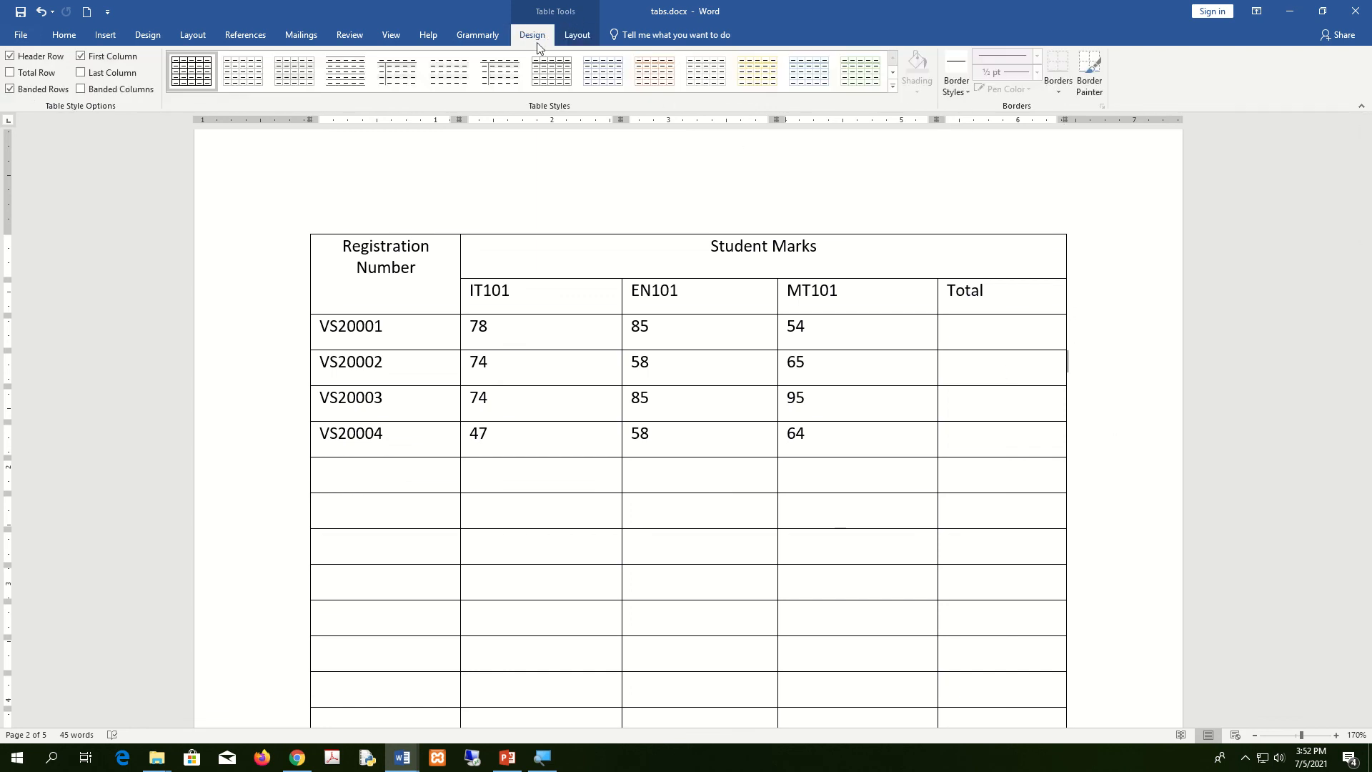
pyautogui.click(577, 36)
pyautogui.click(533, 37)
pyautogui.click(576, 36)
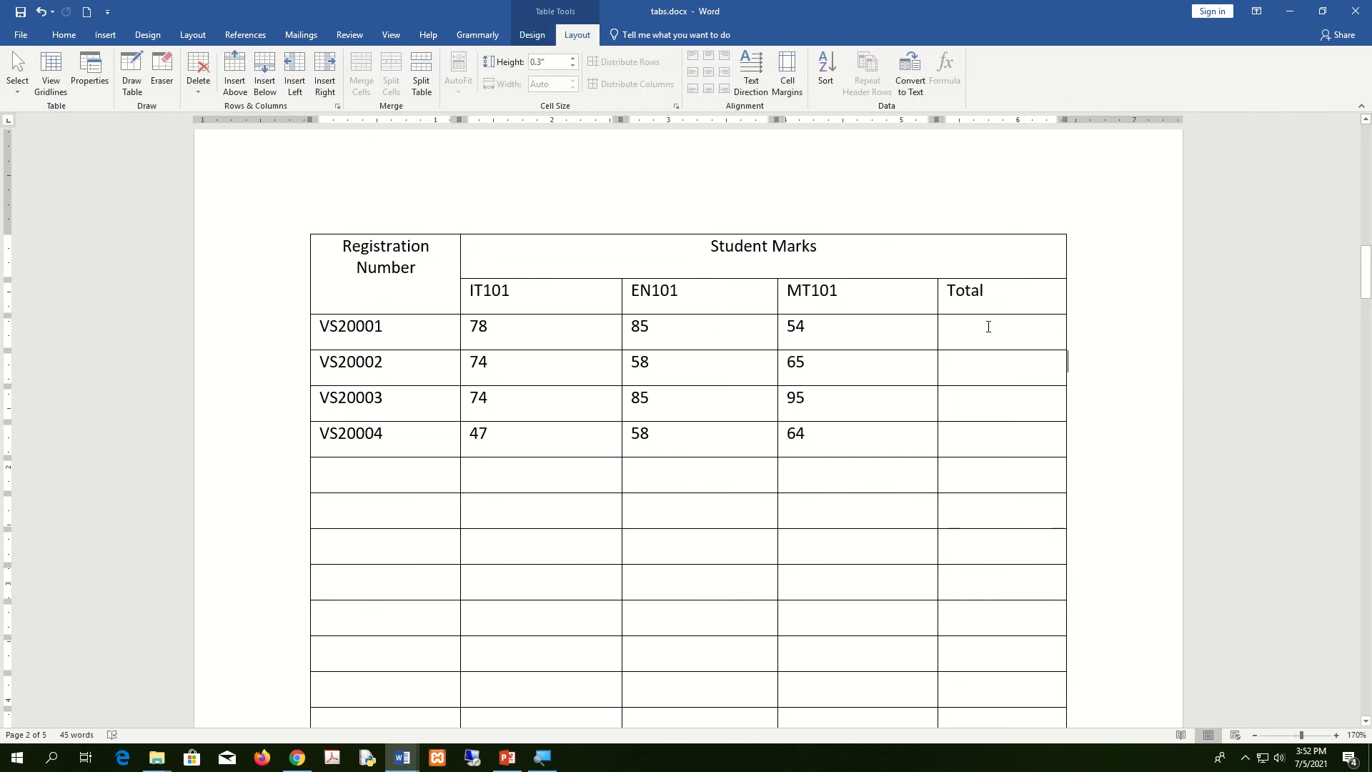
# Open a formula for VS20001's Total cell and replace the suggested expression with just an equals sign
pyautogui.click(987, 326)
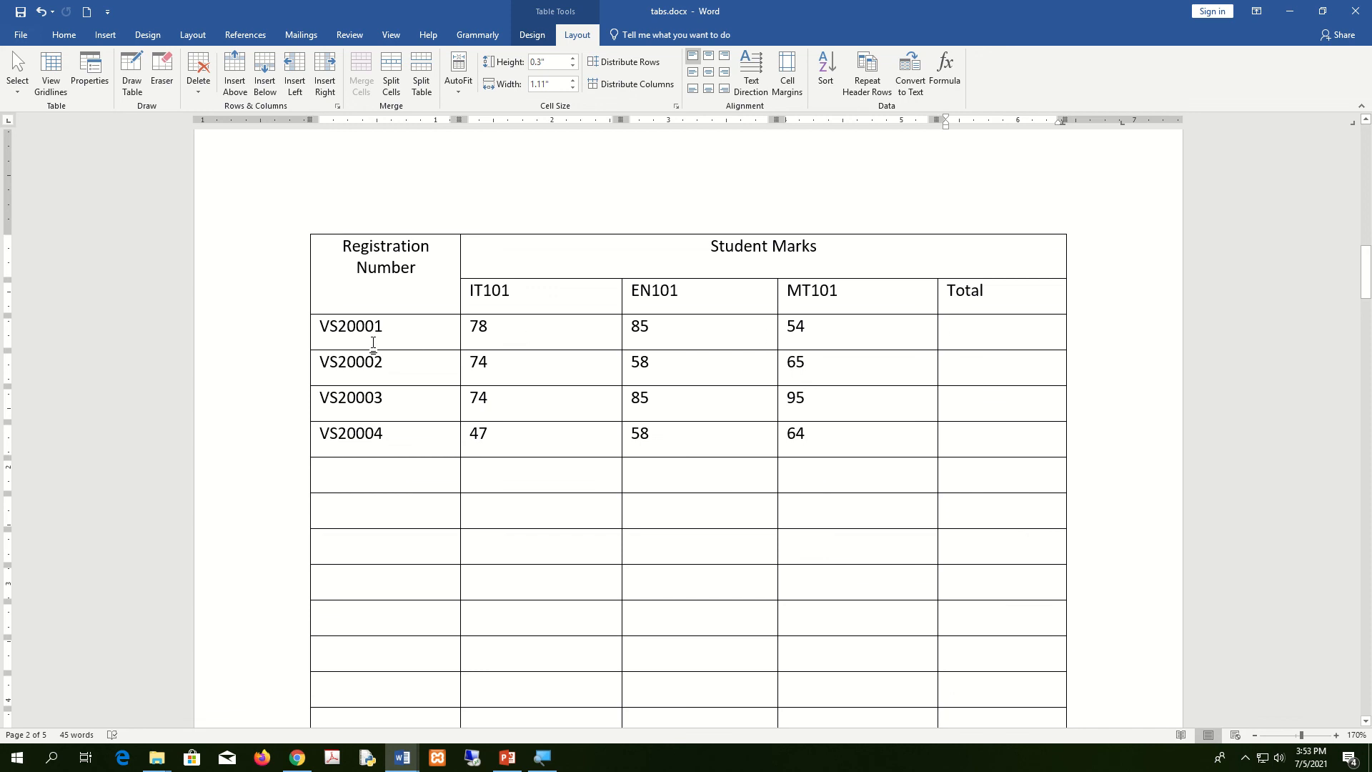
pyautogui.click(950, 67)
pyautogui.moveTo(655, 301); pyautogui.dragTo(576, 140)
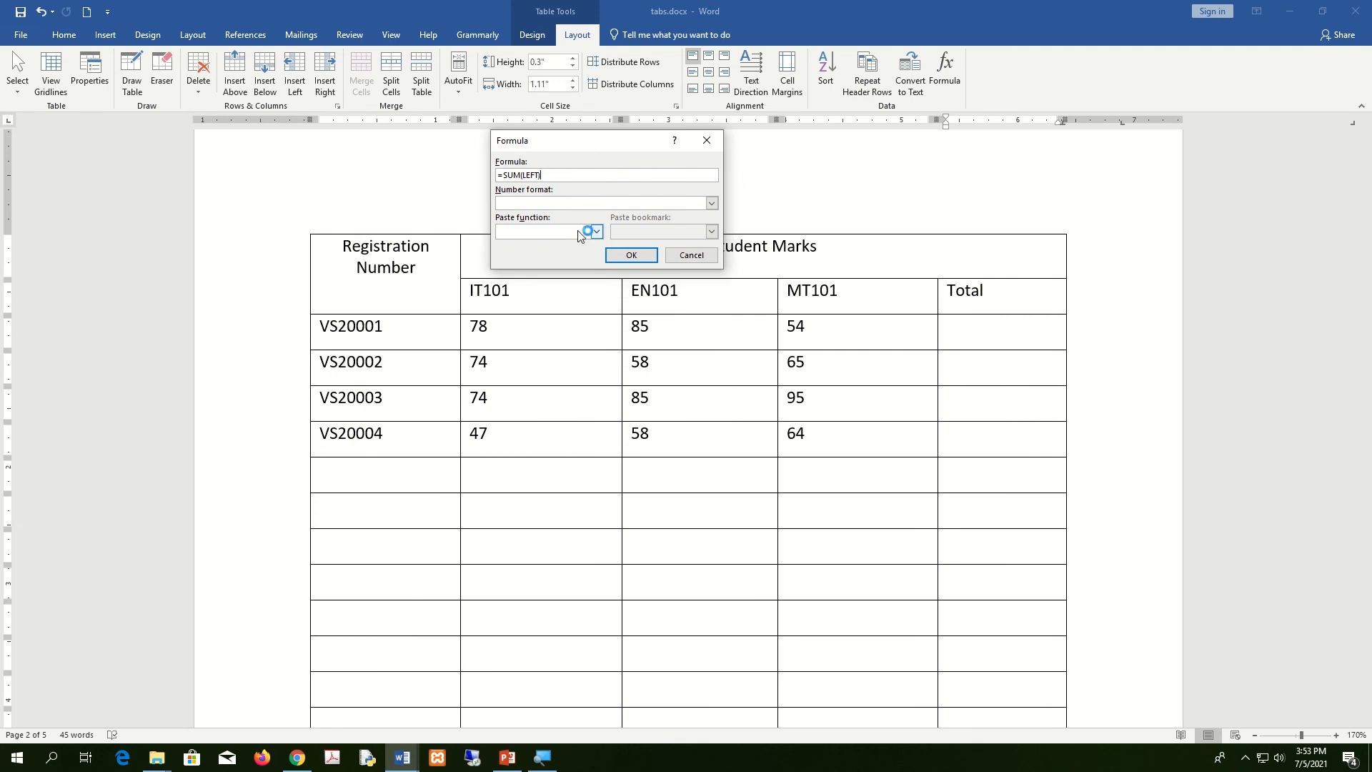
pyautogui.click(596, 232)
pyautogui.scroll(-4, 537, 263)
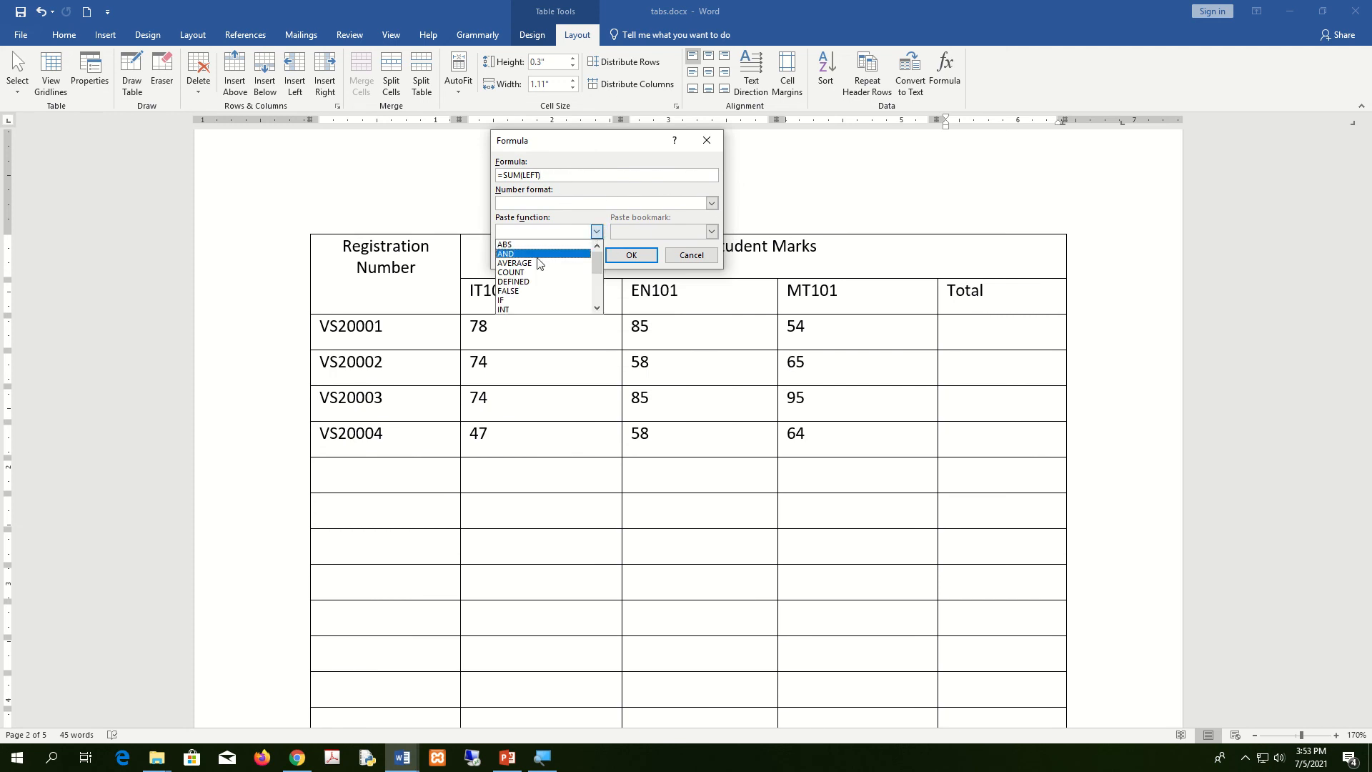
pyautogui.click(555, 175)
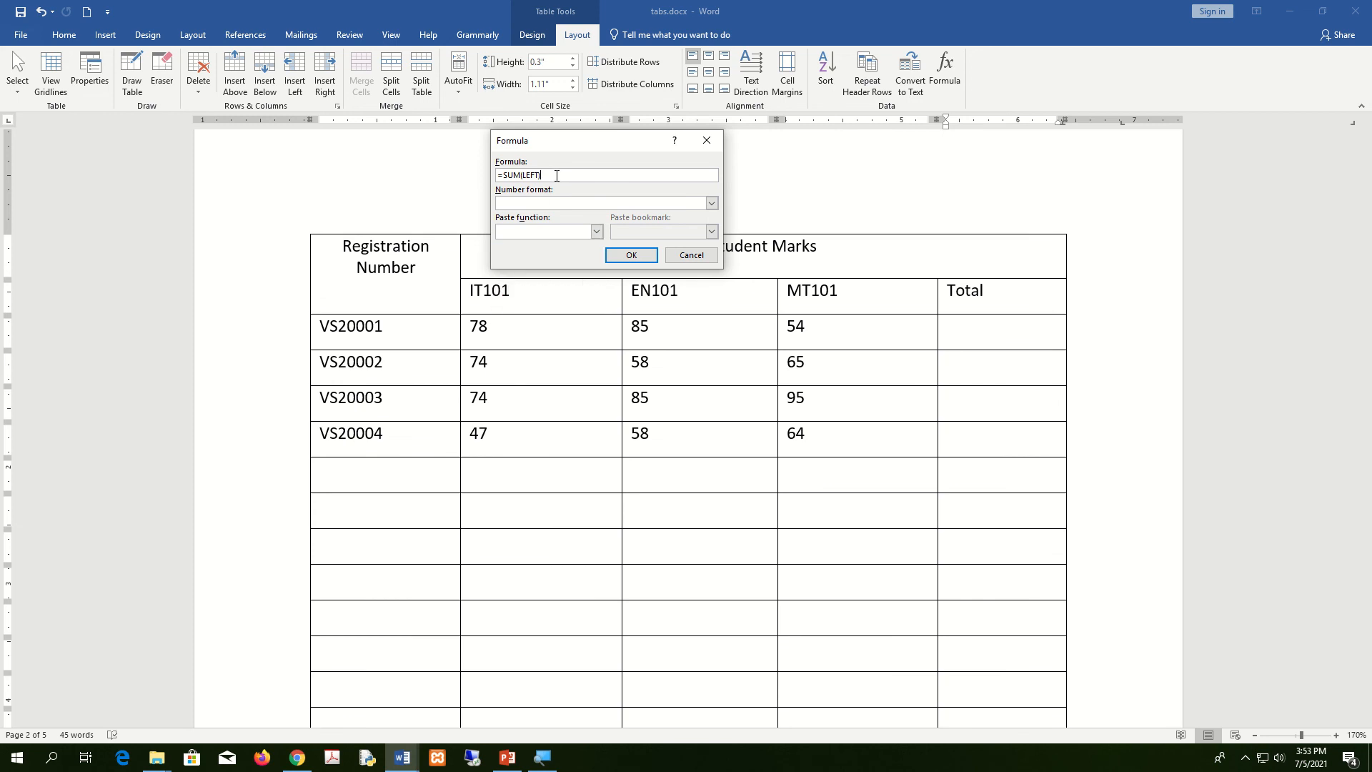
pyautogui.moveTo(555, 176); pyautogui.dragTo(451, 178)
pyautogui.press('BackSpace')
pyautogui.write('=')
# Build the formula =SUM(LEFT) by pasting the SUM function and entering LEFT as its argument
pyautogui.click(598, 232)
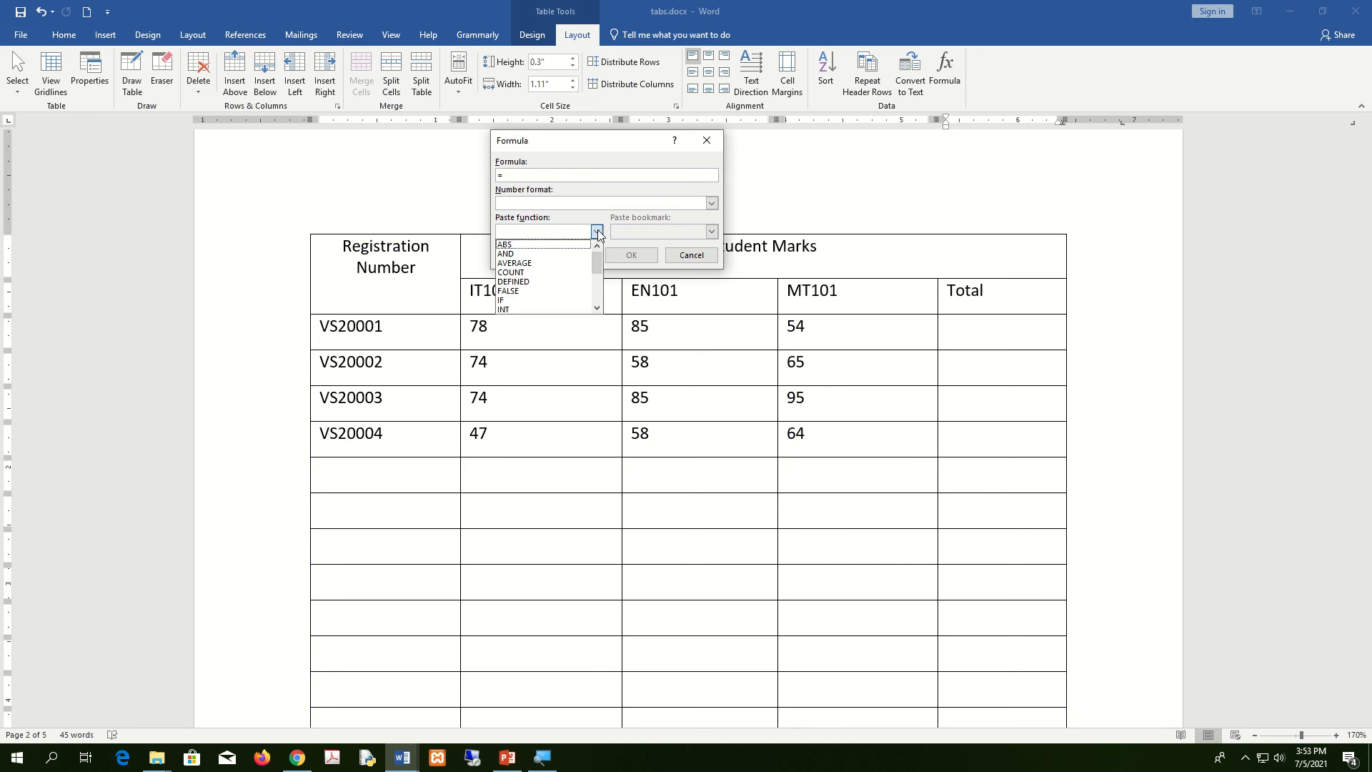
pyautogui.scroll(-2, 536, 274)
pyautogui.scroll(-2, 538, 273)
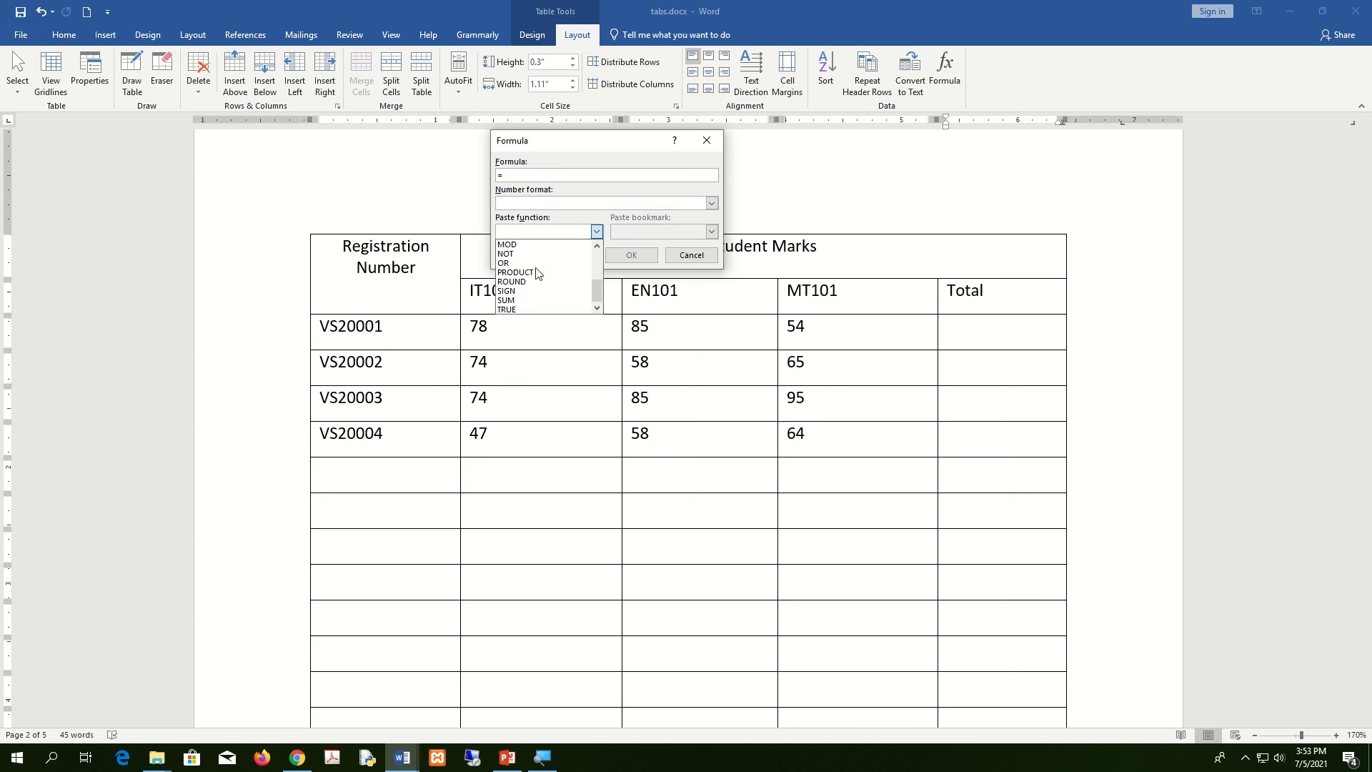
pyautogui.scroll(4, 535, 282)
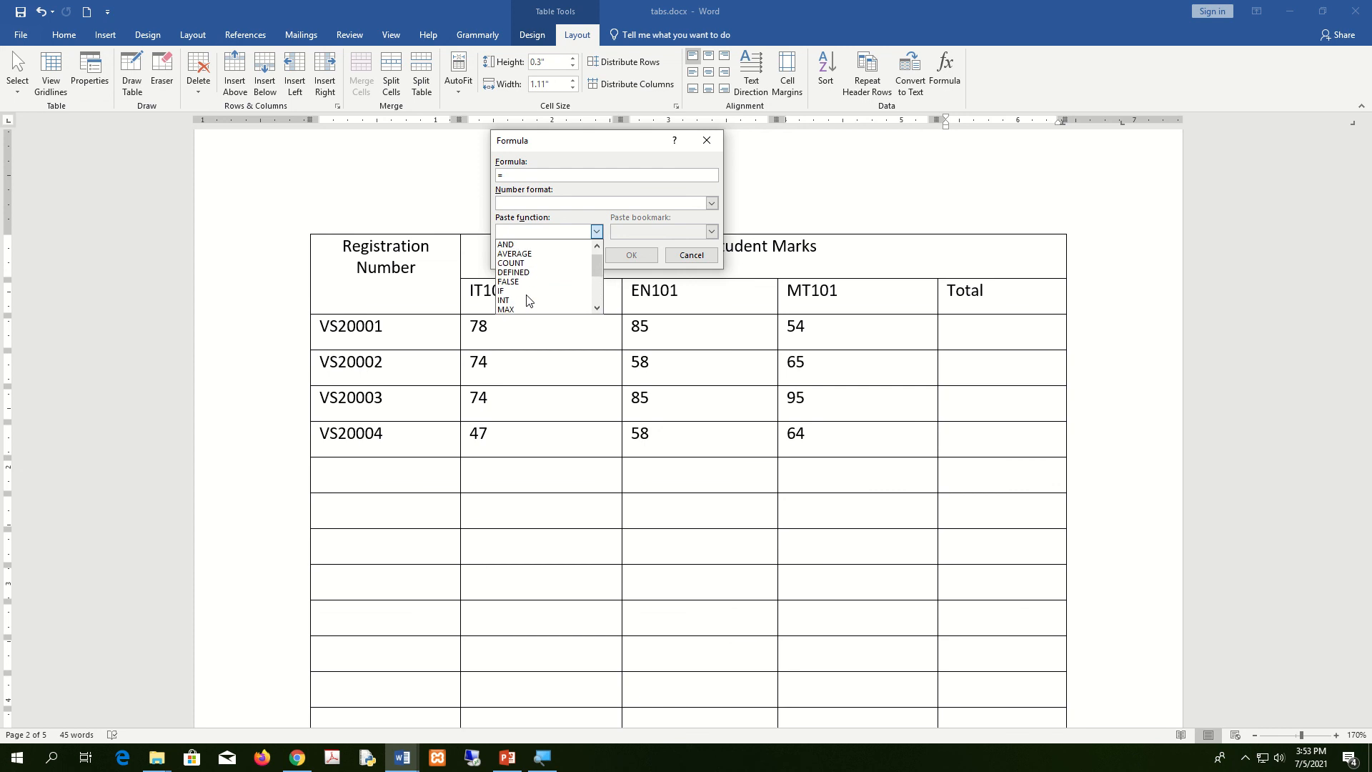
pyautogui.scroll(-3, 529, 300)
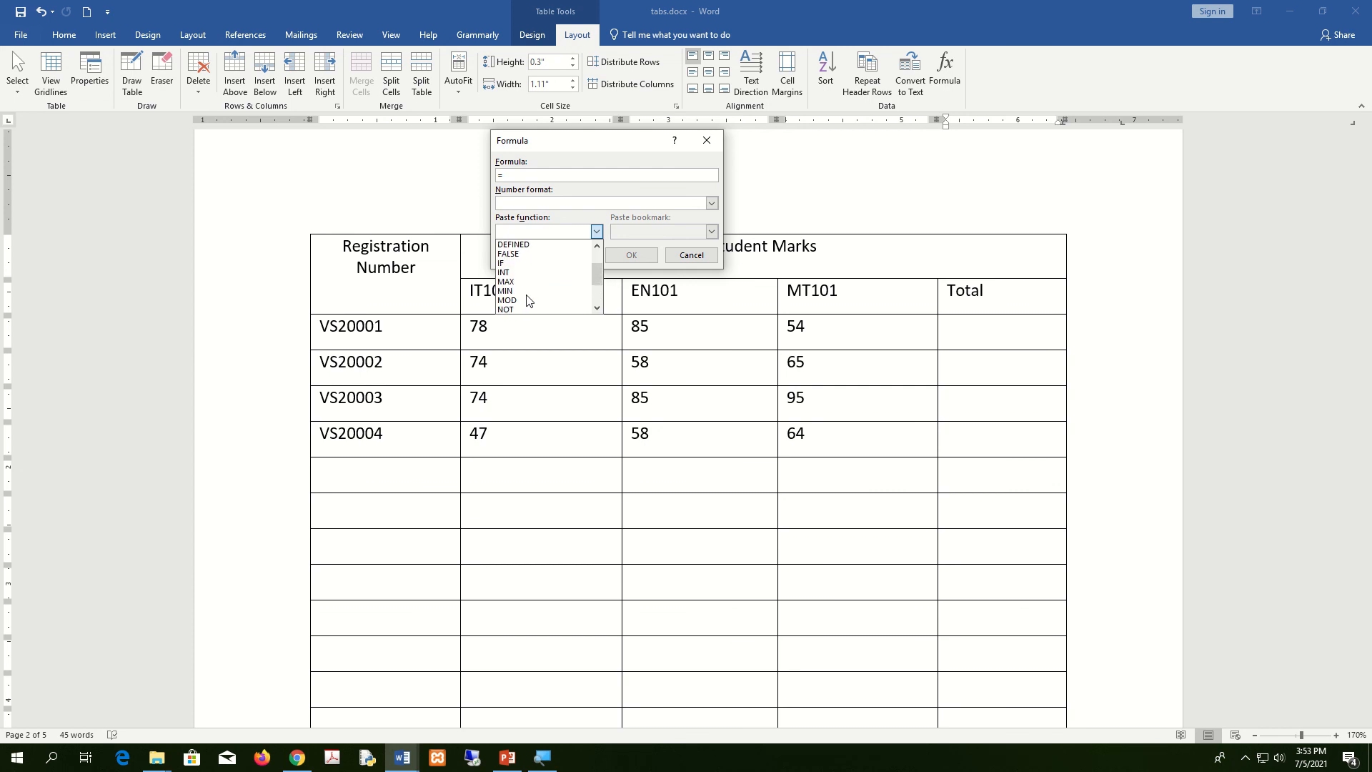
pyautogui.scroll(-2, 529, 300)
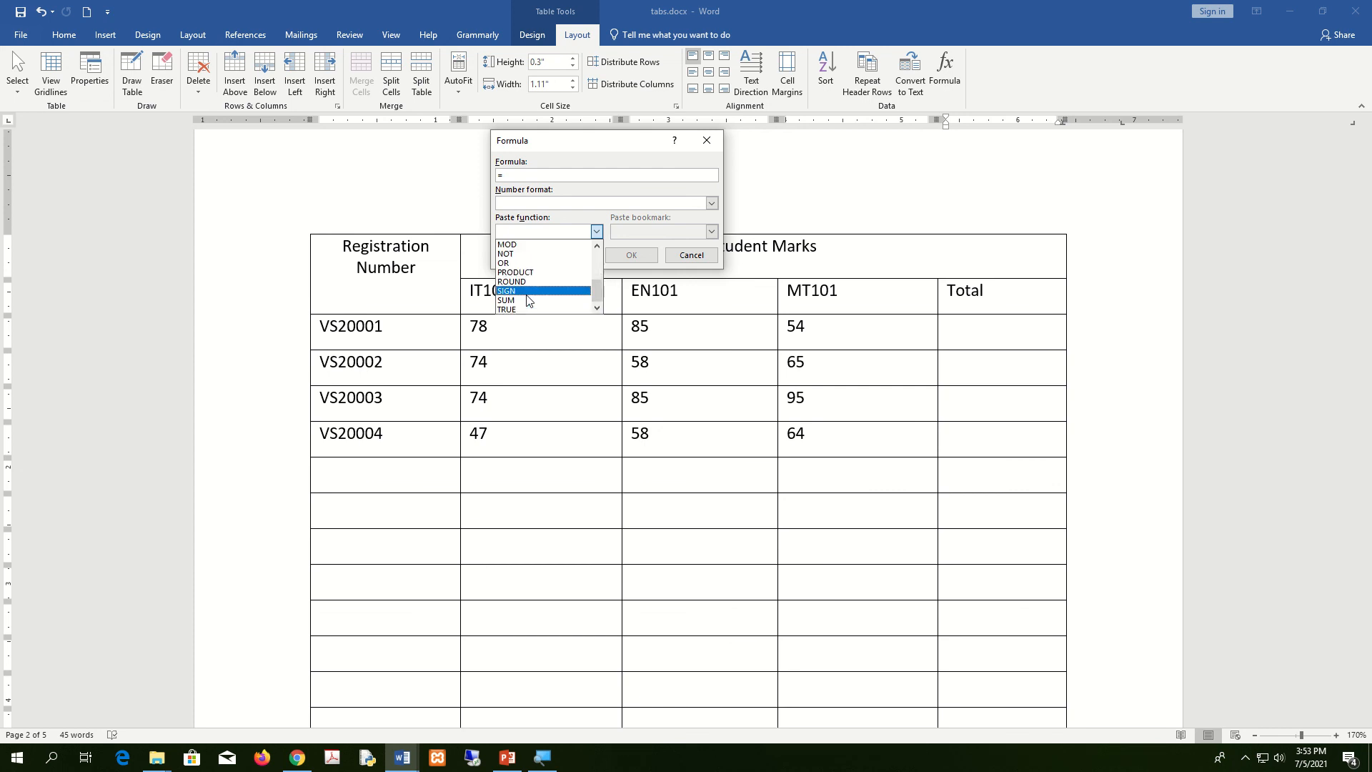
pyautogui.click(525, 300)
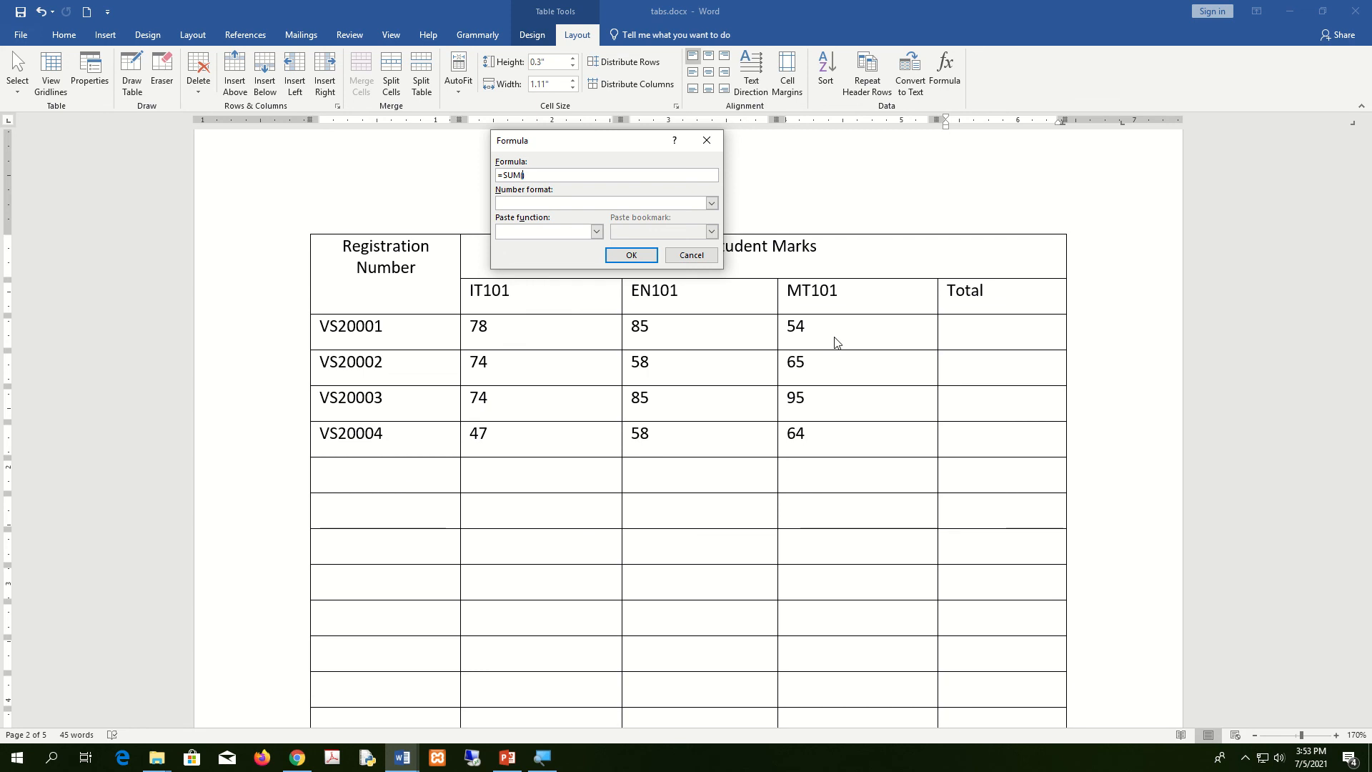
pyautogui.write('LEFT)')
# Try the #,##0 number format, clear it again, and insert the formula into VS20001's Total cell
pyautogui.click(713, 203)
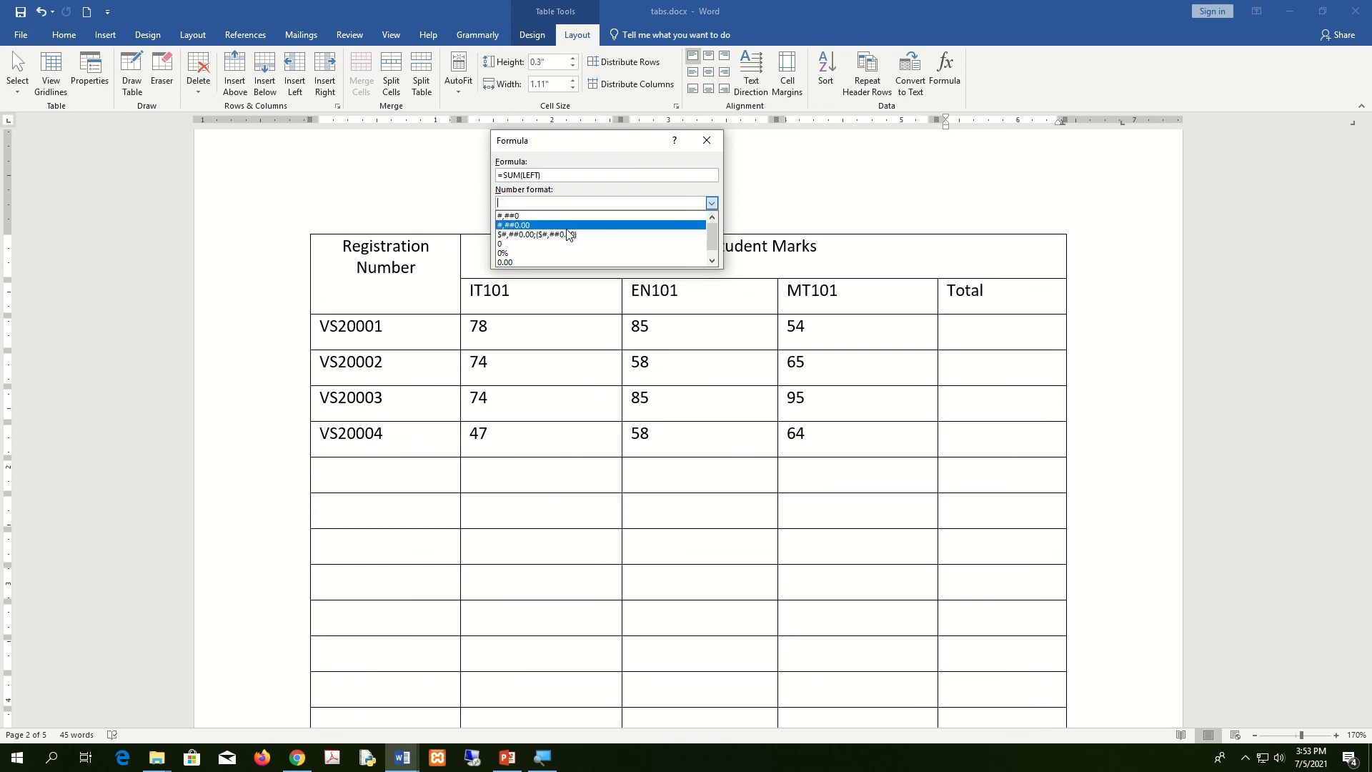
pyautogui.scroll(-1, 565, 232)
pyautogui.scroll(1, 522, 218)
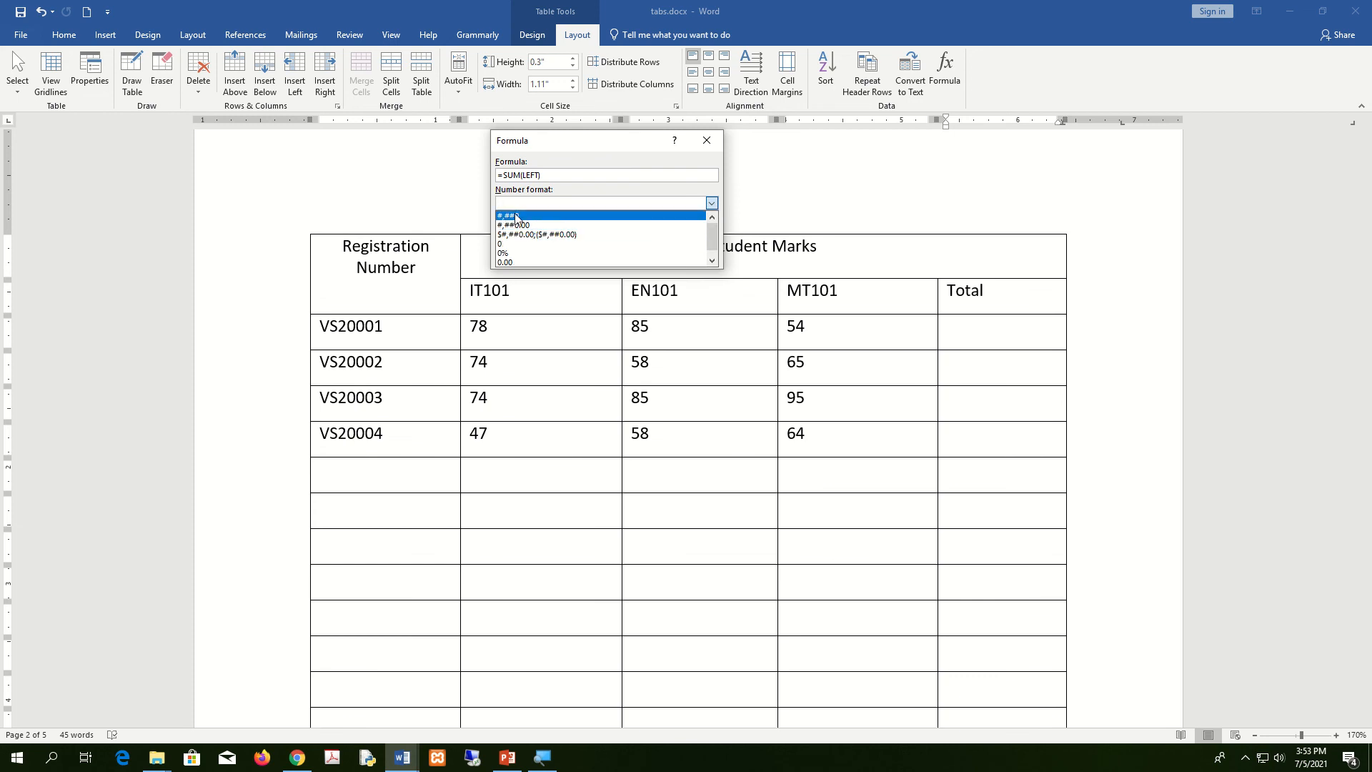
pyautogui.click(560, 202)
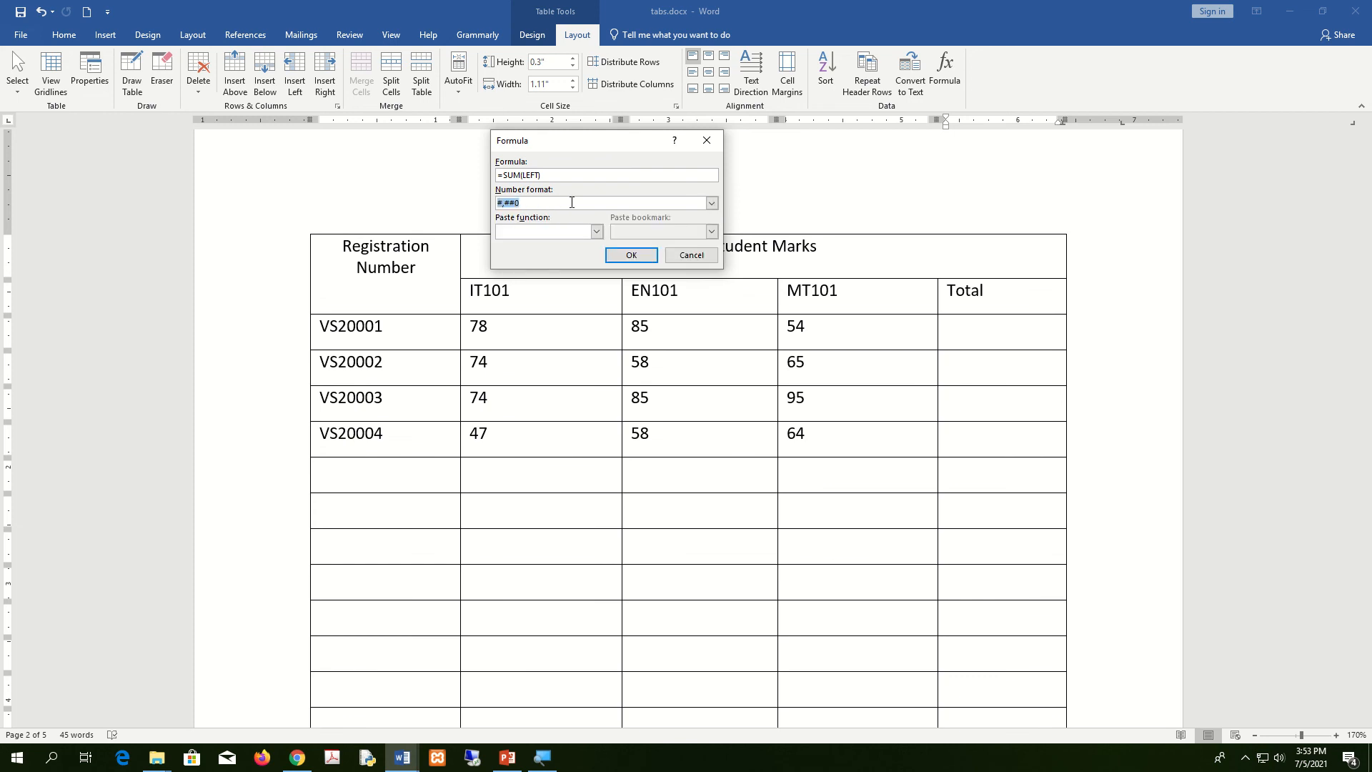
pyautogui.press('BackSpace')
pyautogui.click(632, 256)
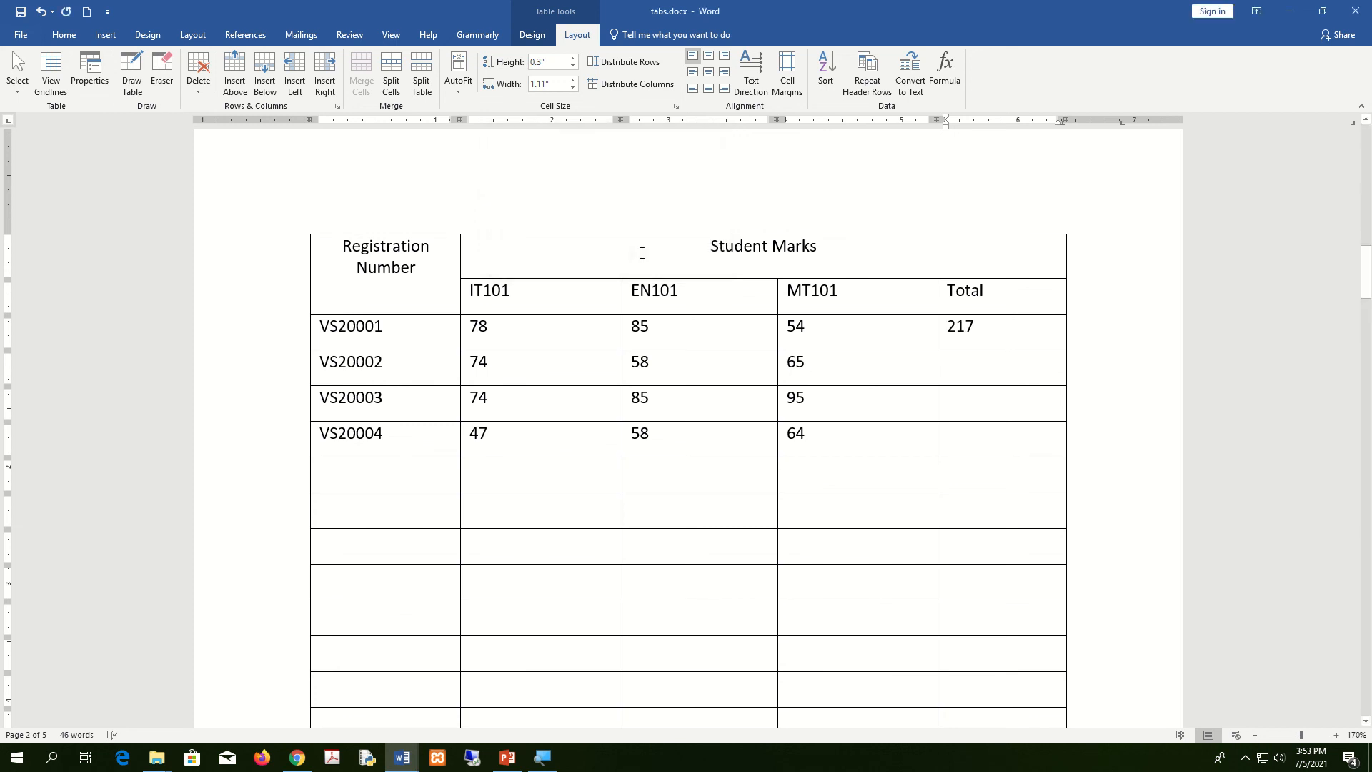
# Insert the formula =SUM(LEFT) in the Total cell of VS20002, replacing the suggested ABOVE argument
pyautogui.click(1009, 370)
pyautogui.click(945, 72)
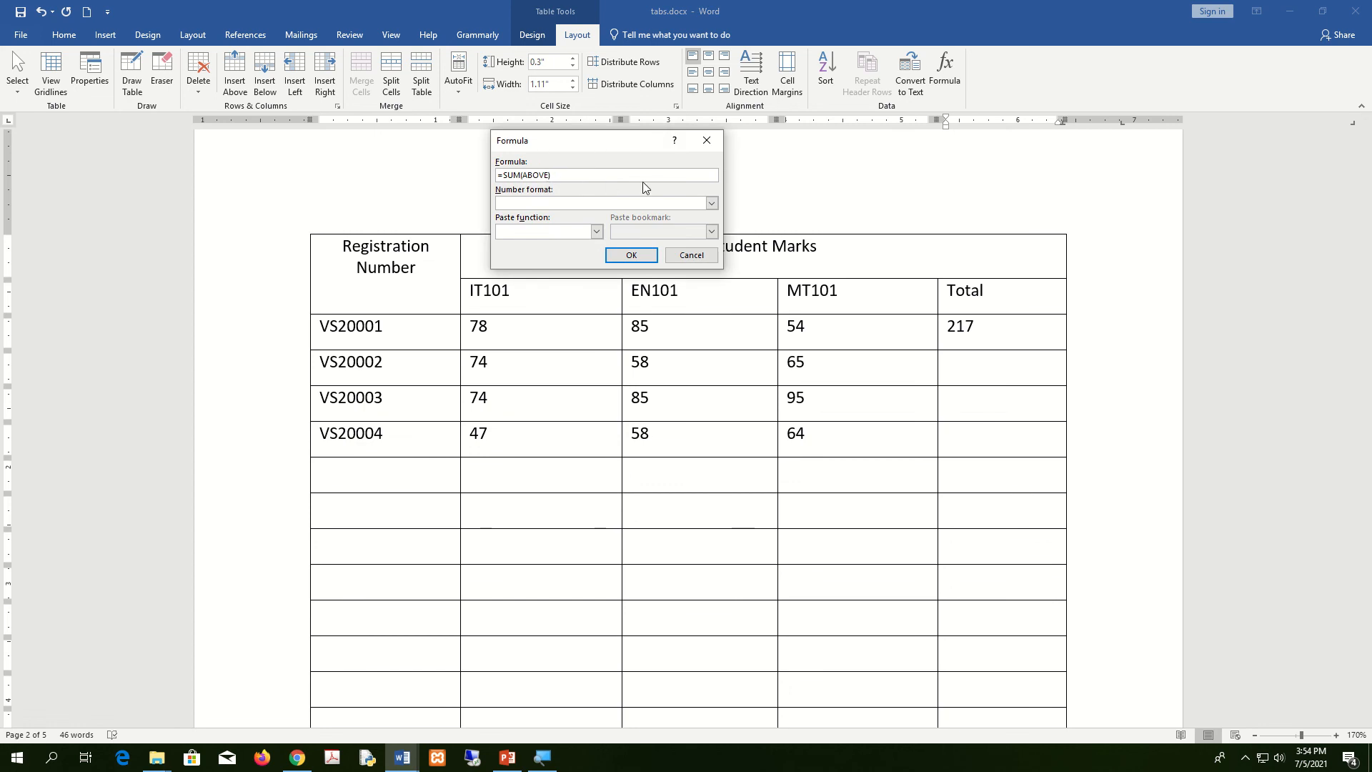
pyautogui.press('BackSpace')
pyautogui.press('BackSpace')
pyautogui.press('BackSpace')
pyautogui.press('BackSpace')
pyautogui.press('BackSpace')
pyautogui.press('BackSpace')
pyautogui.write('left)')
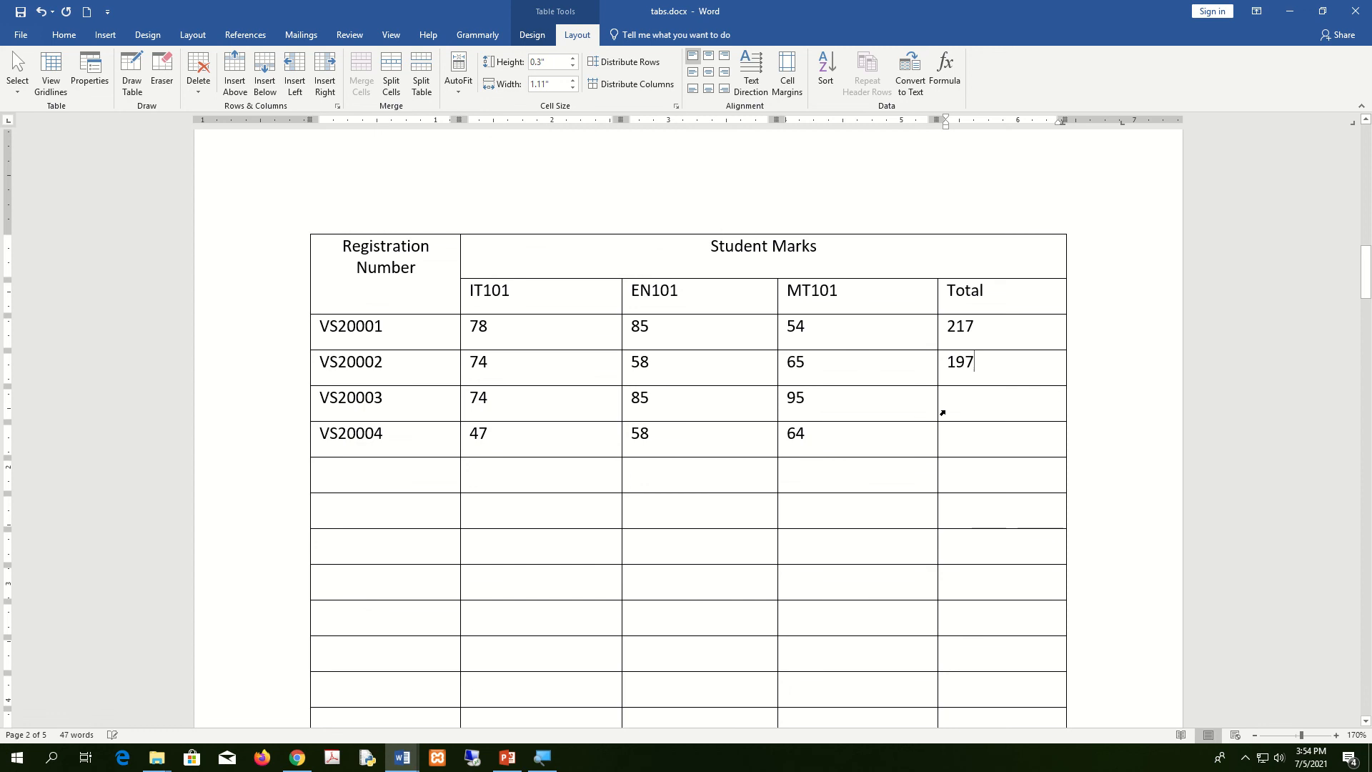
# Insert the formula =SUM(LEFT) in the Total cell of VS20003, replacing the suggested ABOVE argument
pyautogui.click(974, 410)
pyautogui.click(954, 63)
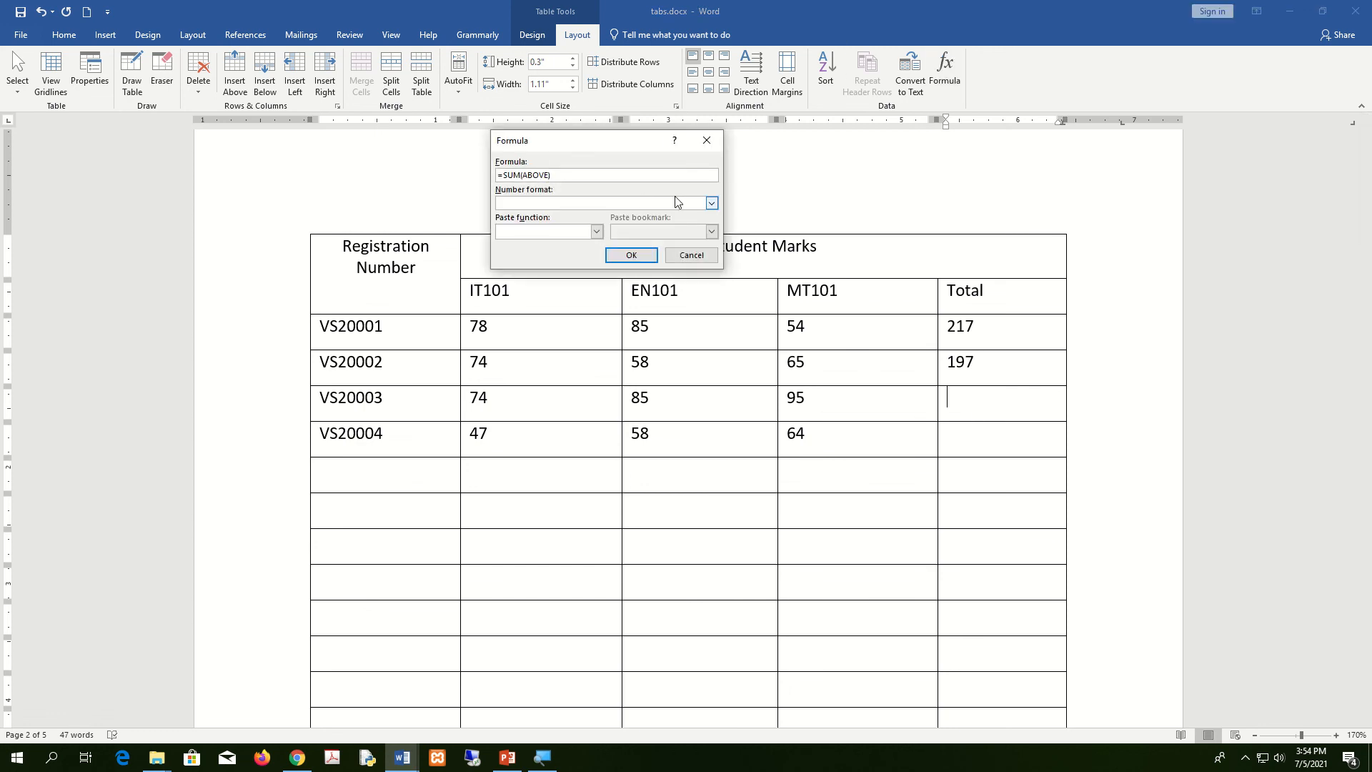
pyautogui.press('BackSpace')
pyautogui.press('BackSpace')
pyautogui.press('BackSpace')
pyautogui.press('BackSpace')
pyautogui.press('BackSpace')
pyautogui.write('LEFT')
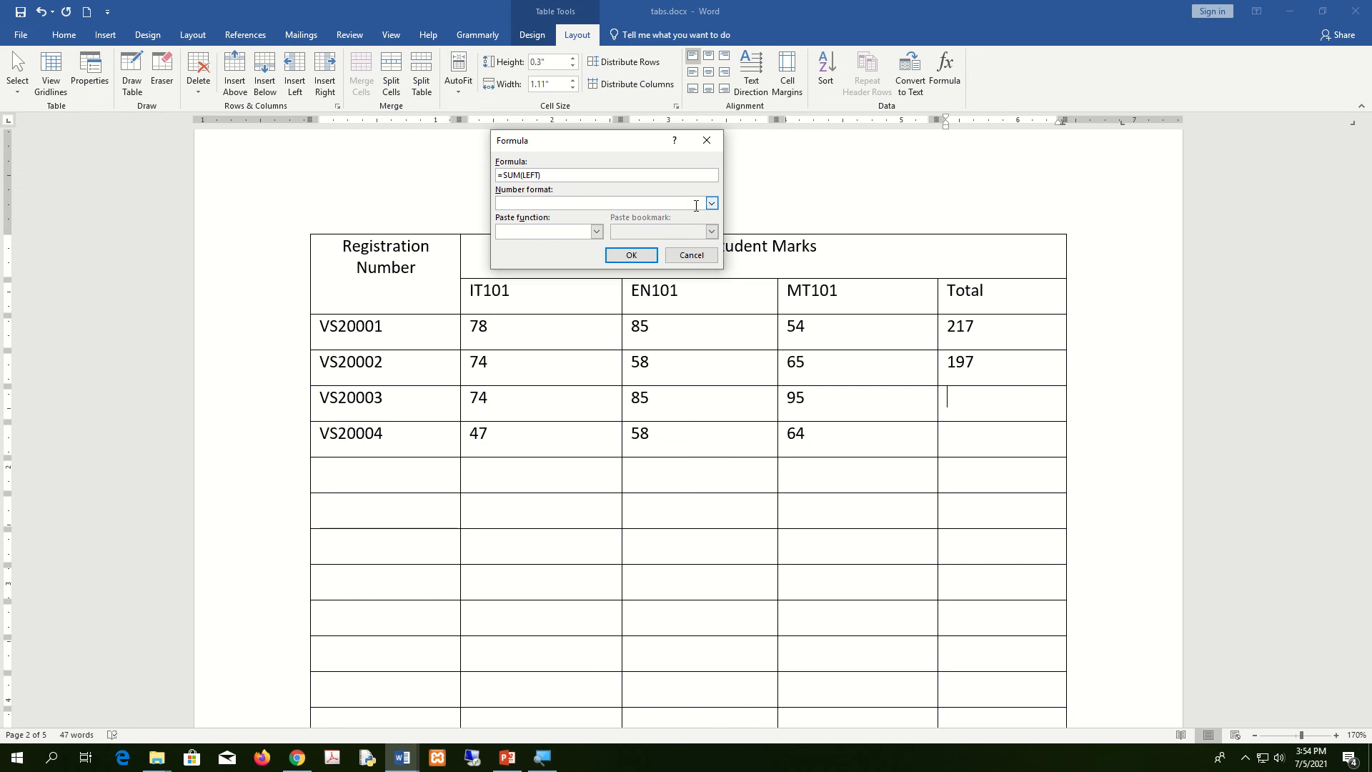
pyautogui.click(630, 256)
# Insert the formula =SUM(LEFT) in the Total cell of VS20004, replacing the suggested ABOVE argument
pyautogui.click(957, 440)
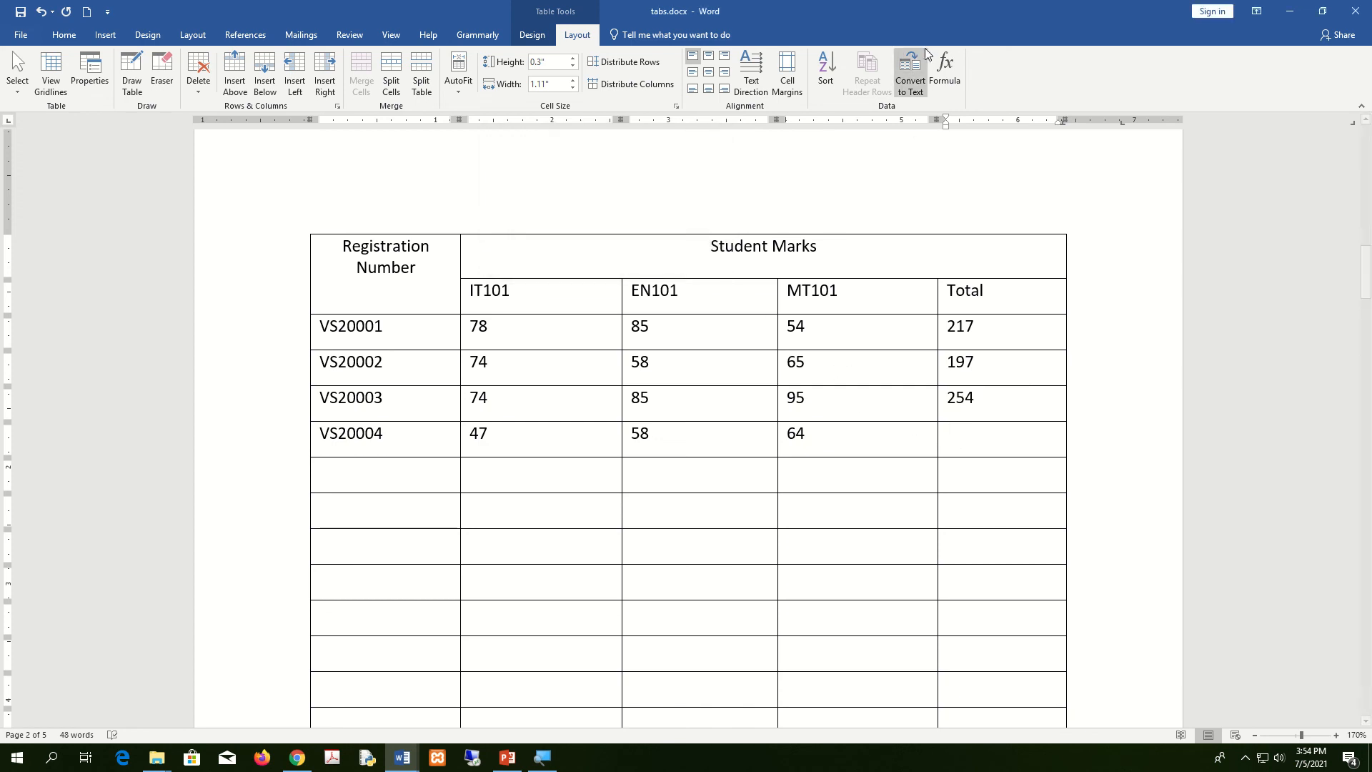
pyautogui.click(945, 71)
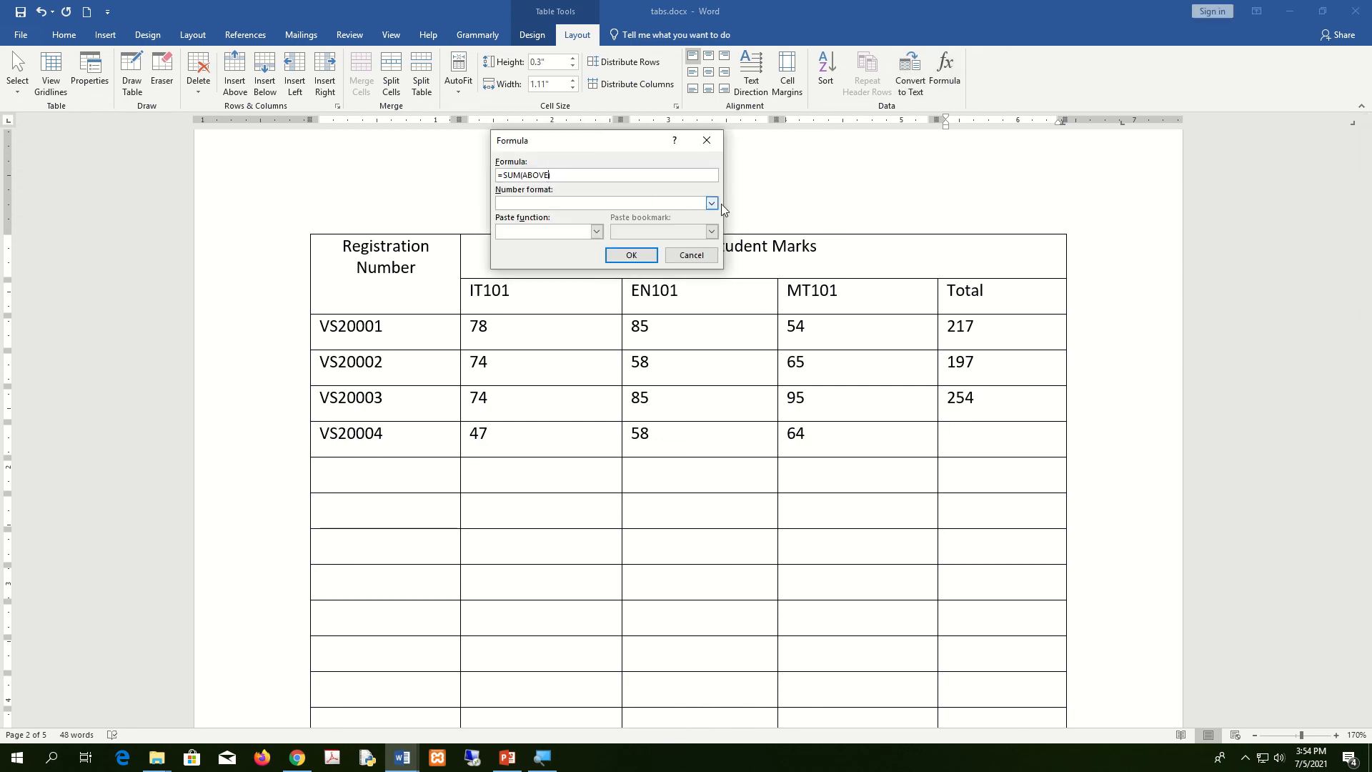
pyautogui.press('BackSpace')
pyautogui.press('BackSpace')
pyautogui.press('BackSpace')
pyautogui.press('BackSpace')
pyautogui.press('BackSpace')
pyautogui.press('BackSpace')
pyautogui.write('LEFT')
pyautogui.click(615, 256)
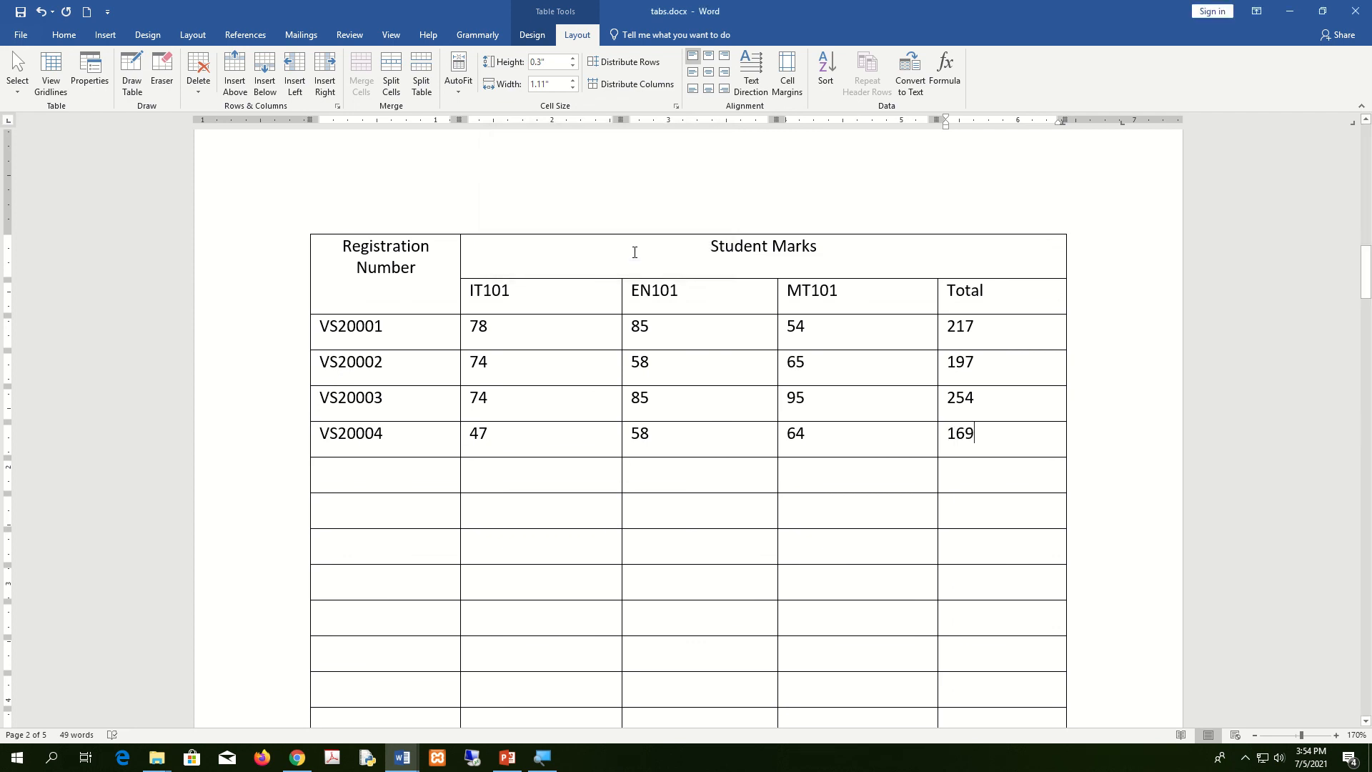
# Cut the surplus empty rows from the end of the marks table, keeping one blank row under VS20004
pyautogui.scroll(-4, 413, 486)
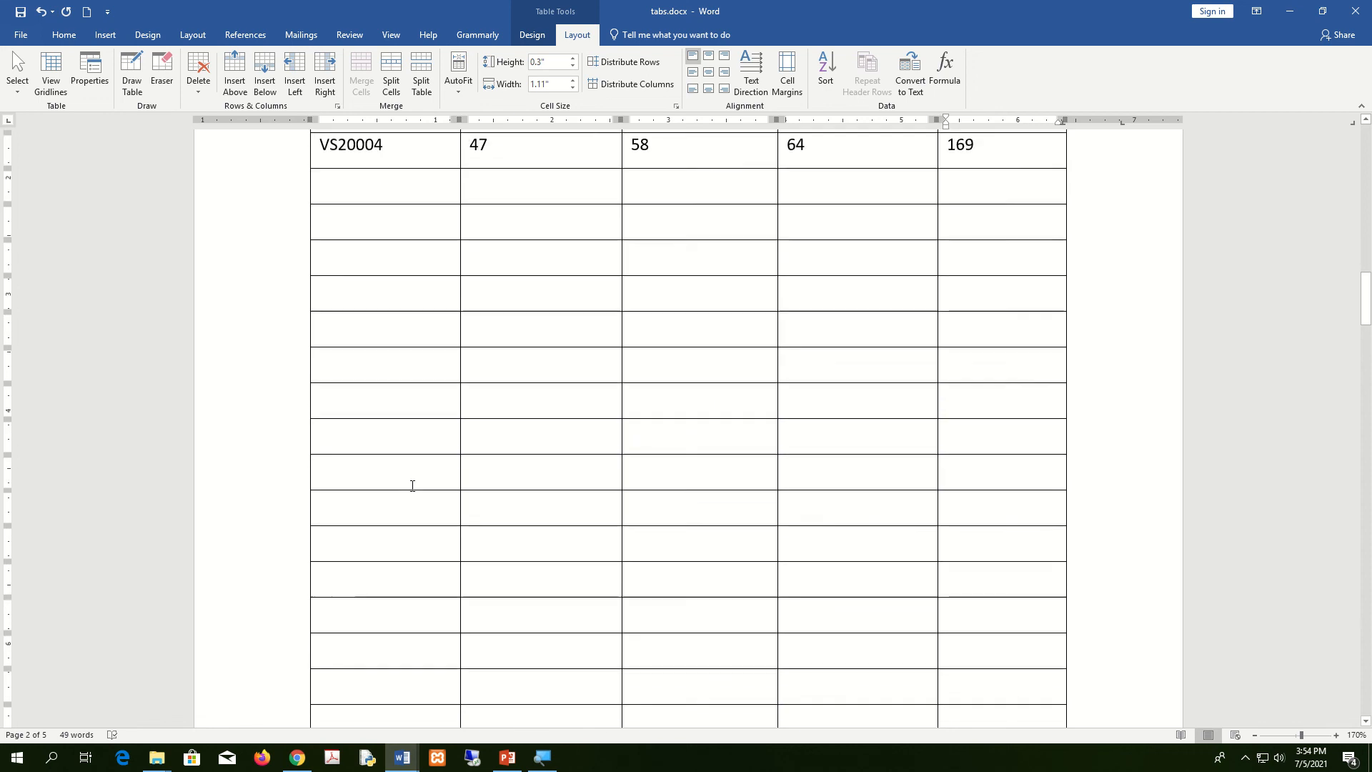
pyautogui.scroll(5, 410, 484)
pyautogui.scroll(-4, 404, 429)
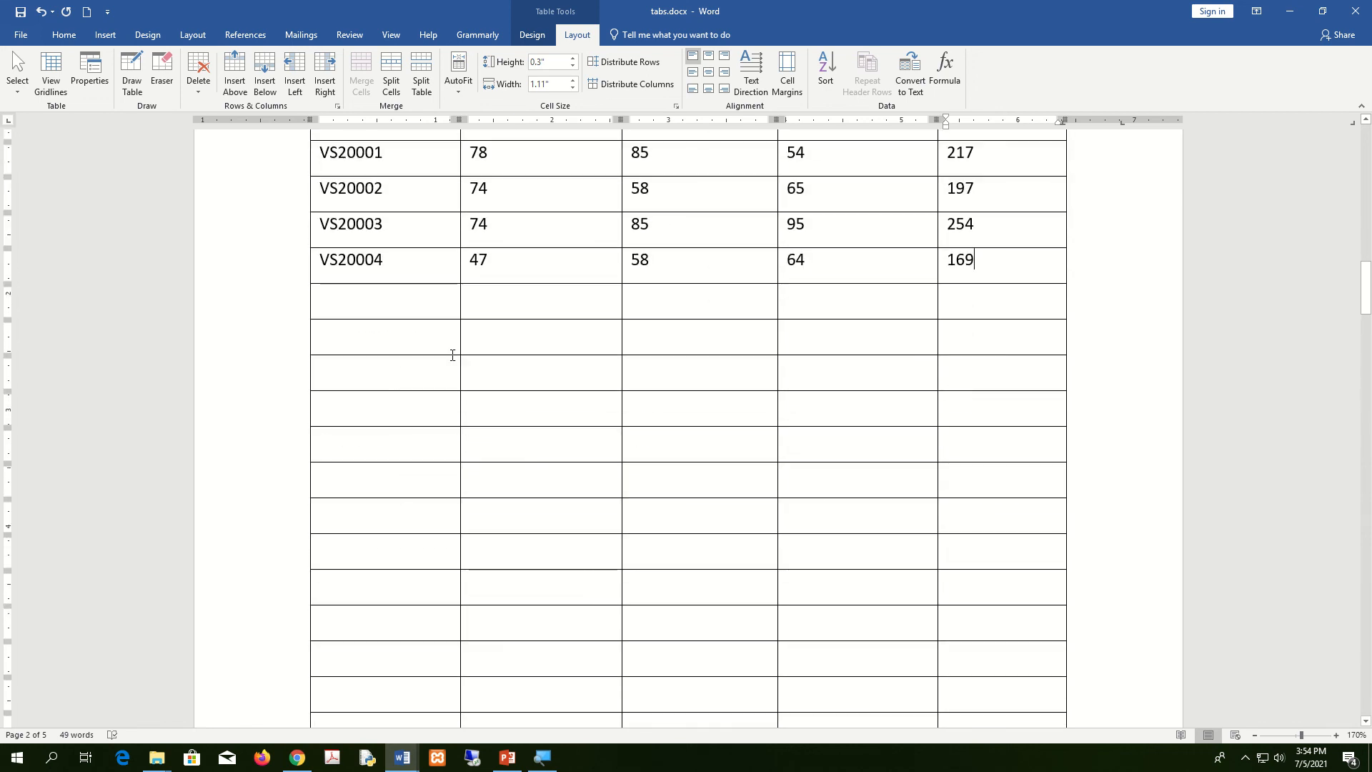
pyautogui.moveTo(449, 348); pyautogui.dragTo(1017, 439)
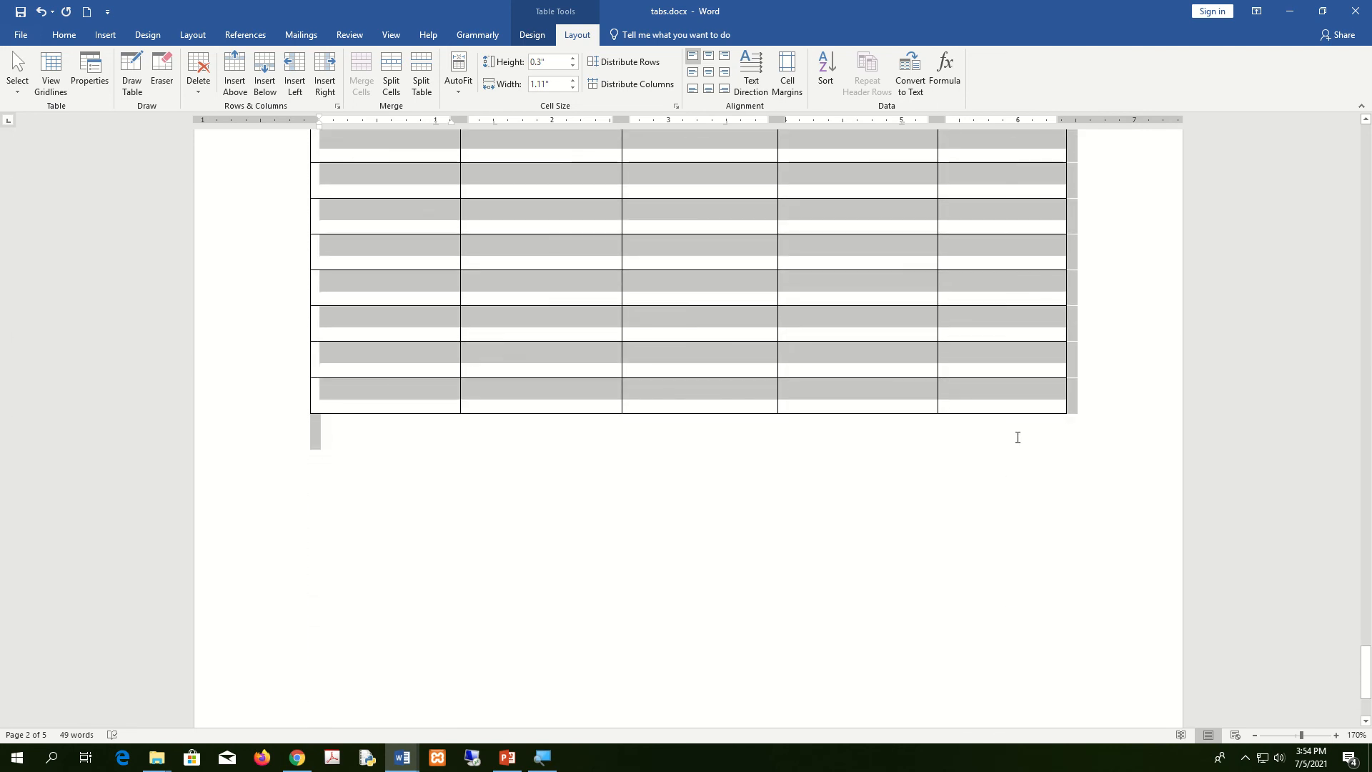
pyautogui.rightClick(856, 389)
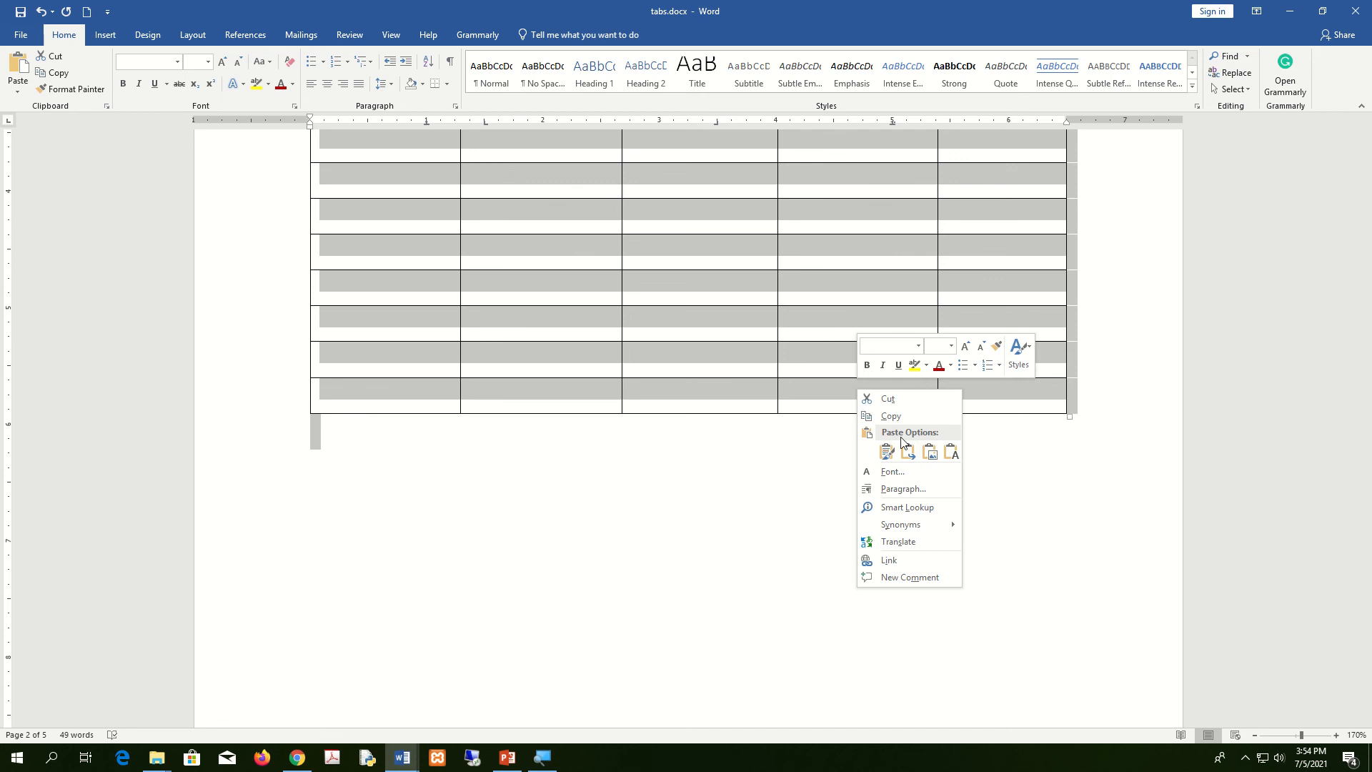
pyautogui.click(897, 399)
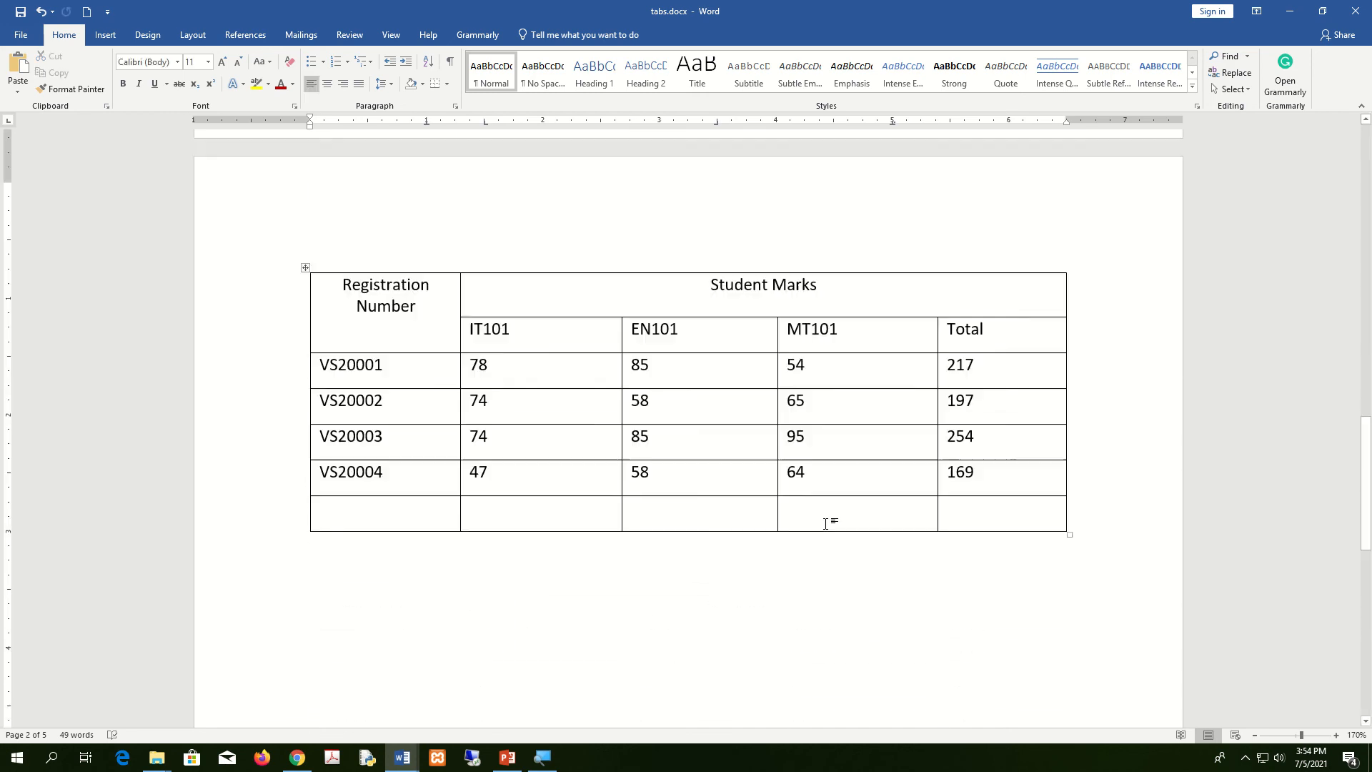
# Open a formula for the blank Total cell beneath VS20004 and reduce the suggested expression to an equals sign
pyautogui.scroll(-1, 811, 486)
pyautogui.click(987, 420)
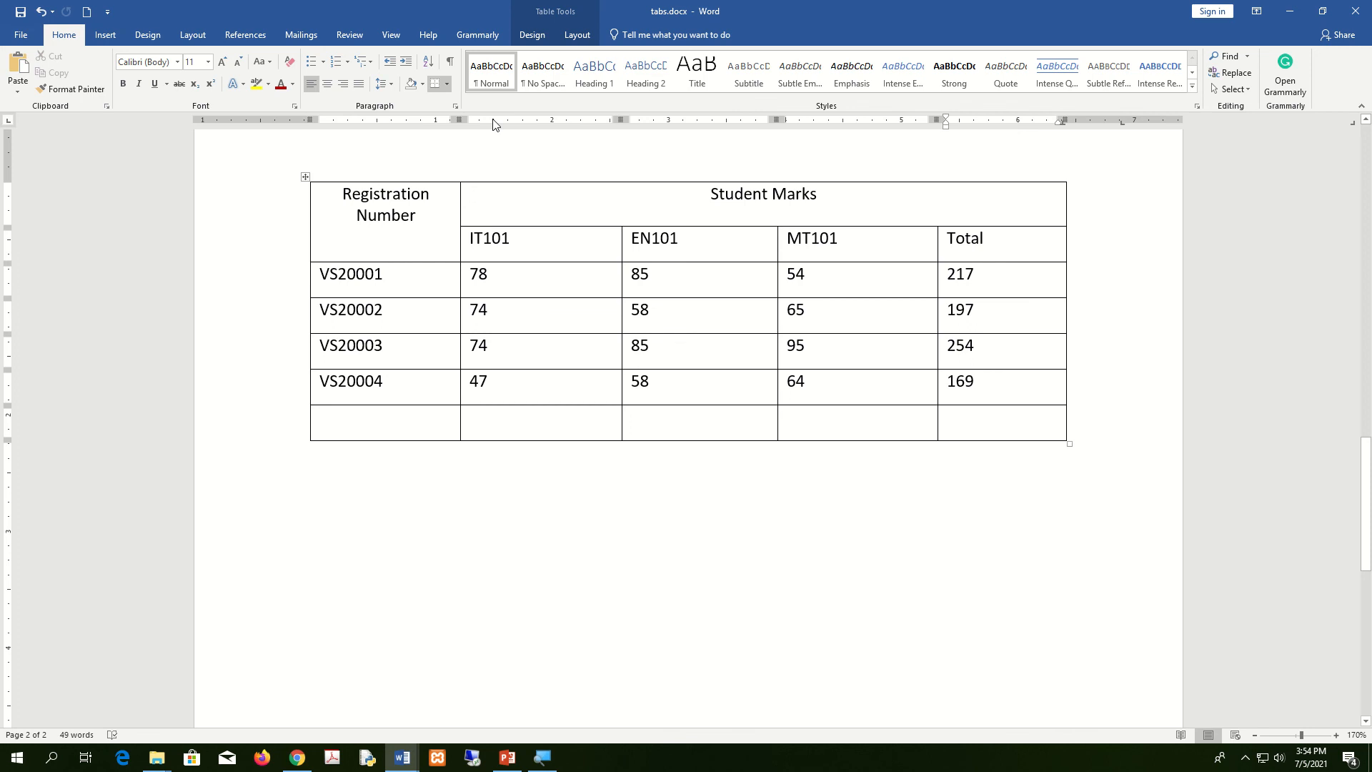
pyautogui.click(1011, 490)
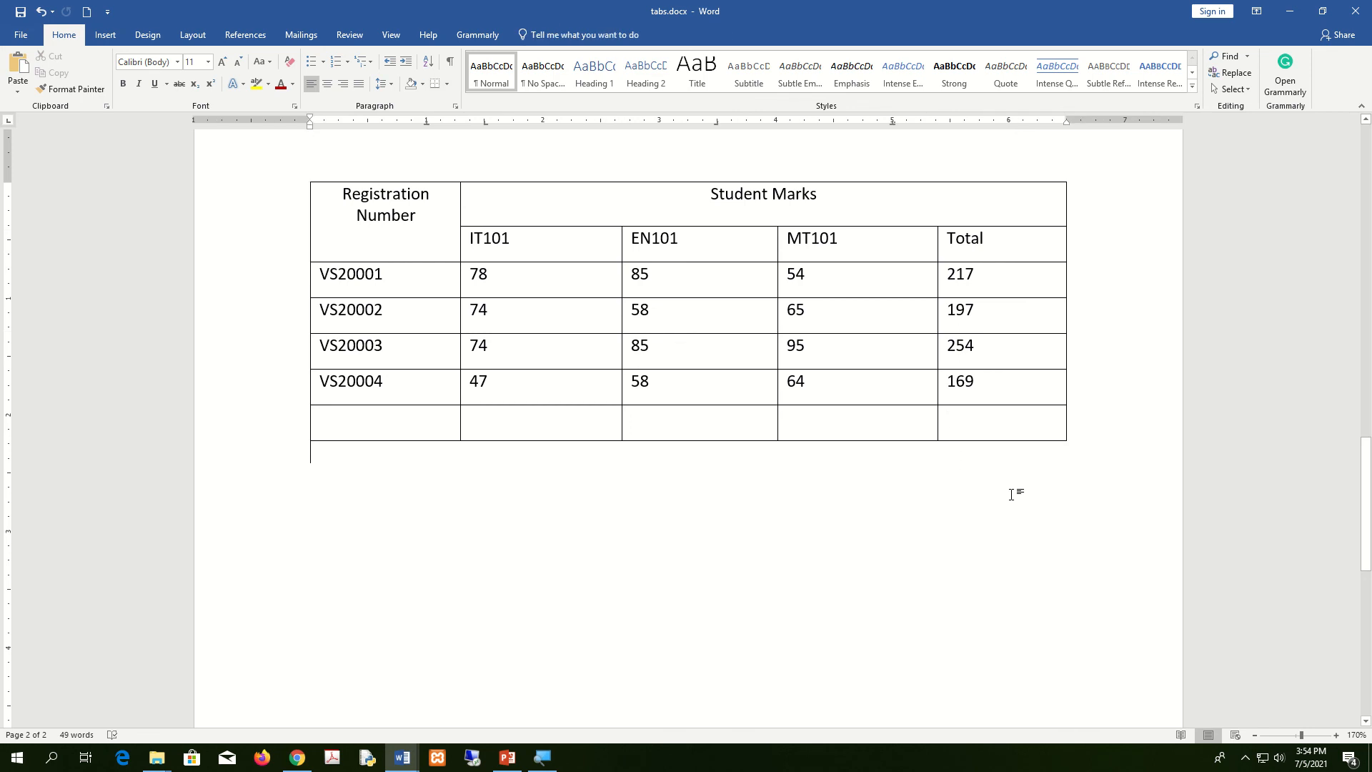
pyautogui.click(984, 420)
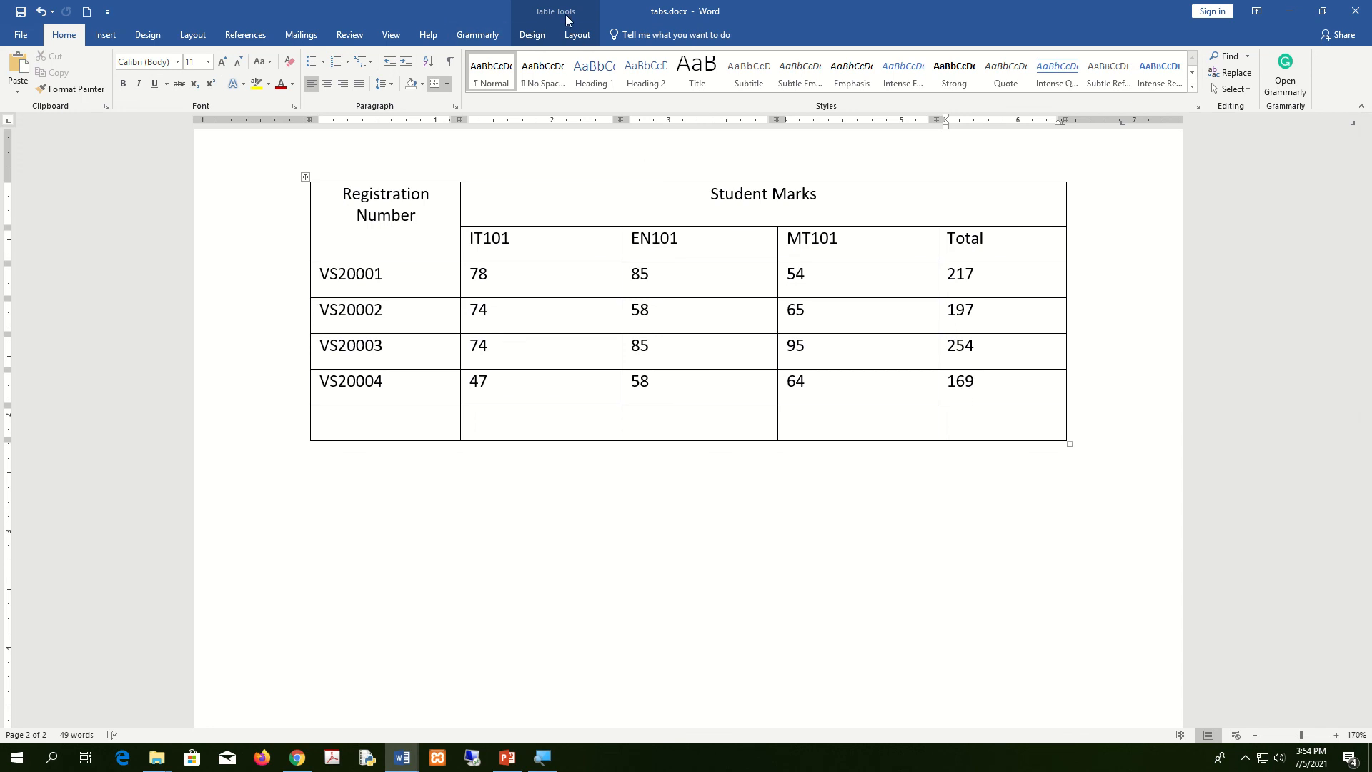
pyautogui.click(577, 35)
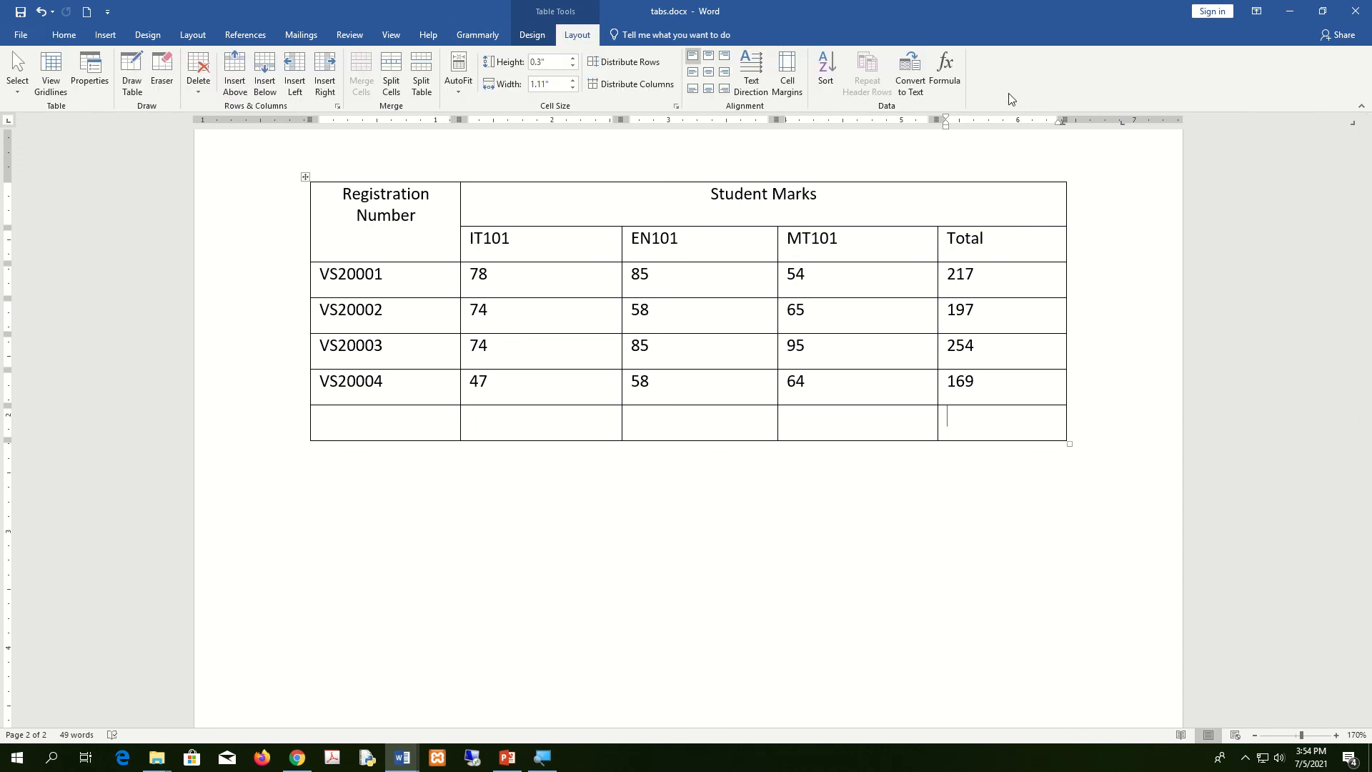
pyautogui.click(945, 71)
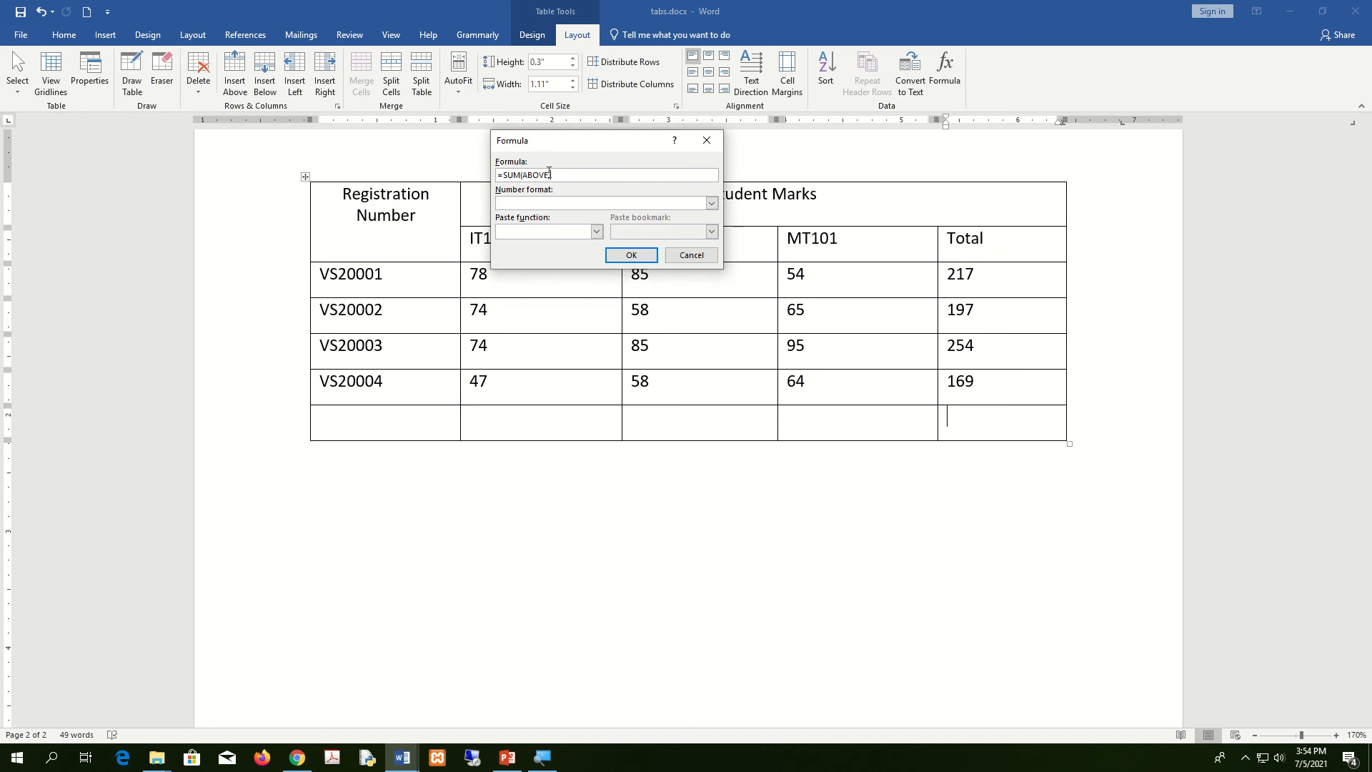
pyautogui.moveTo(600, 176); pyautogui.dragTo(458, 178)
pyautogui.press('BackSpace')
pyautogui.write('=')
# Paste the SUM function with ABOVE as its argument and insert the formula in the last row's Total cell
pyautogui.click(596, 231)
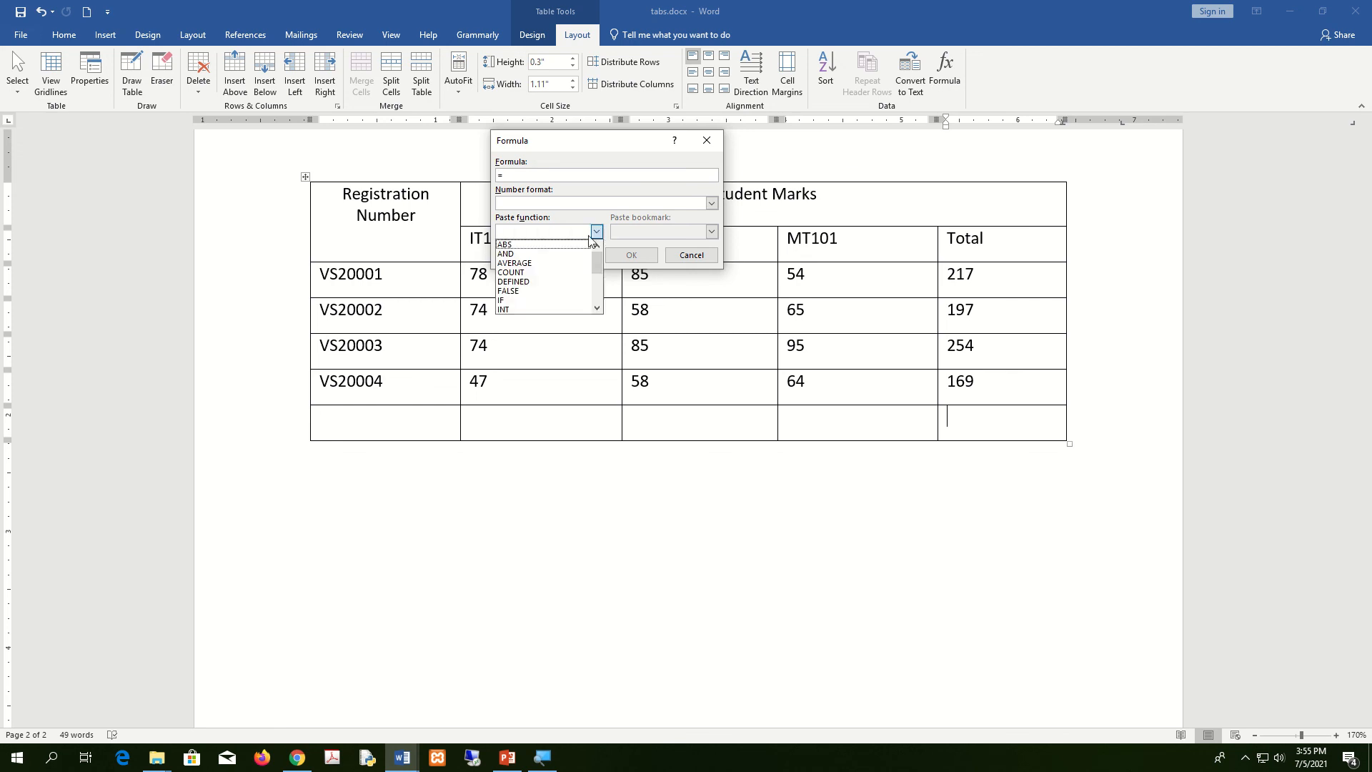
pyautogui.scroll(-4, 539, 289)
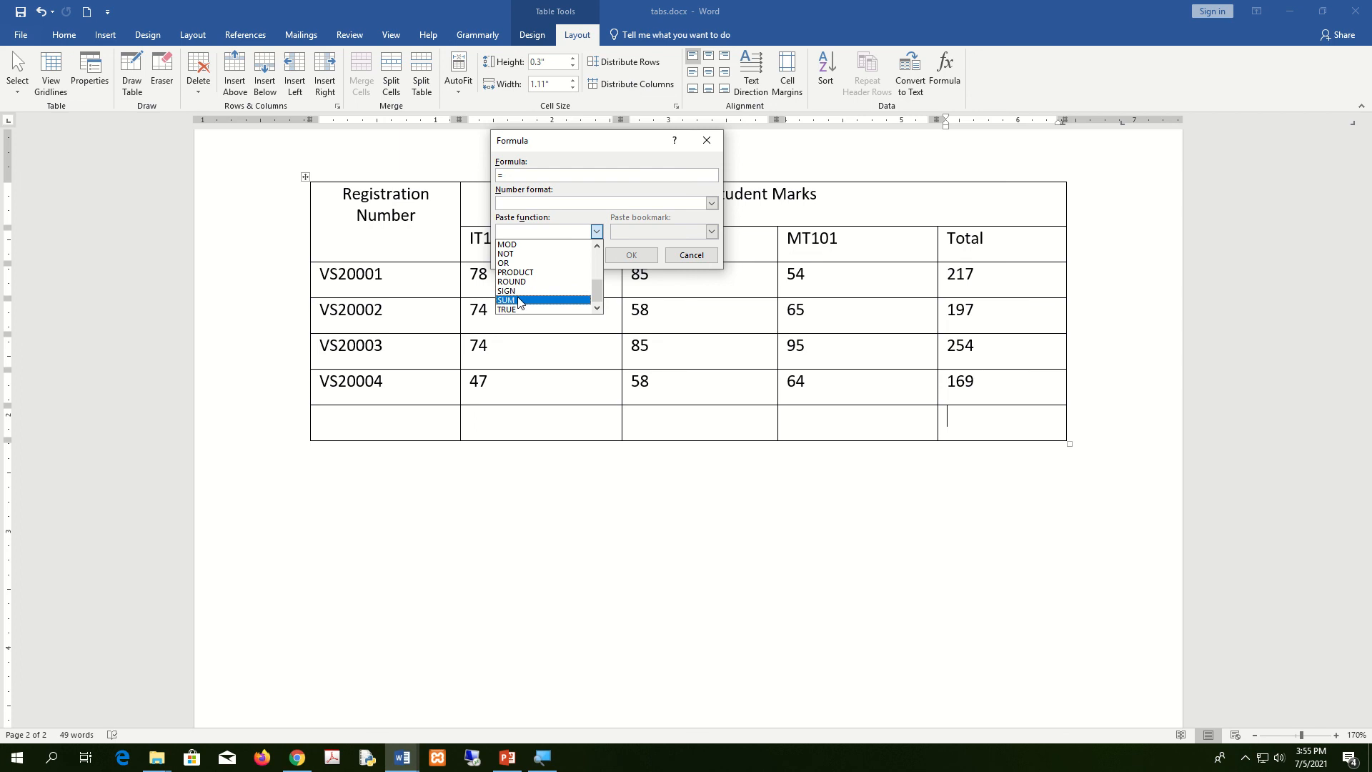
pyautogui.click(519, 301)
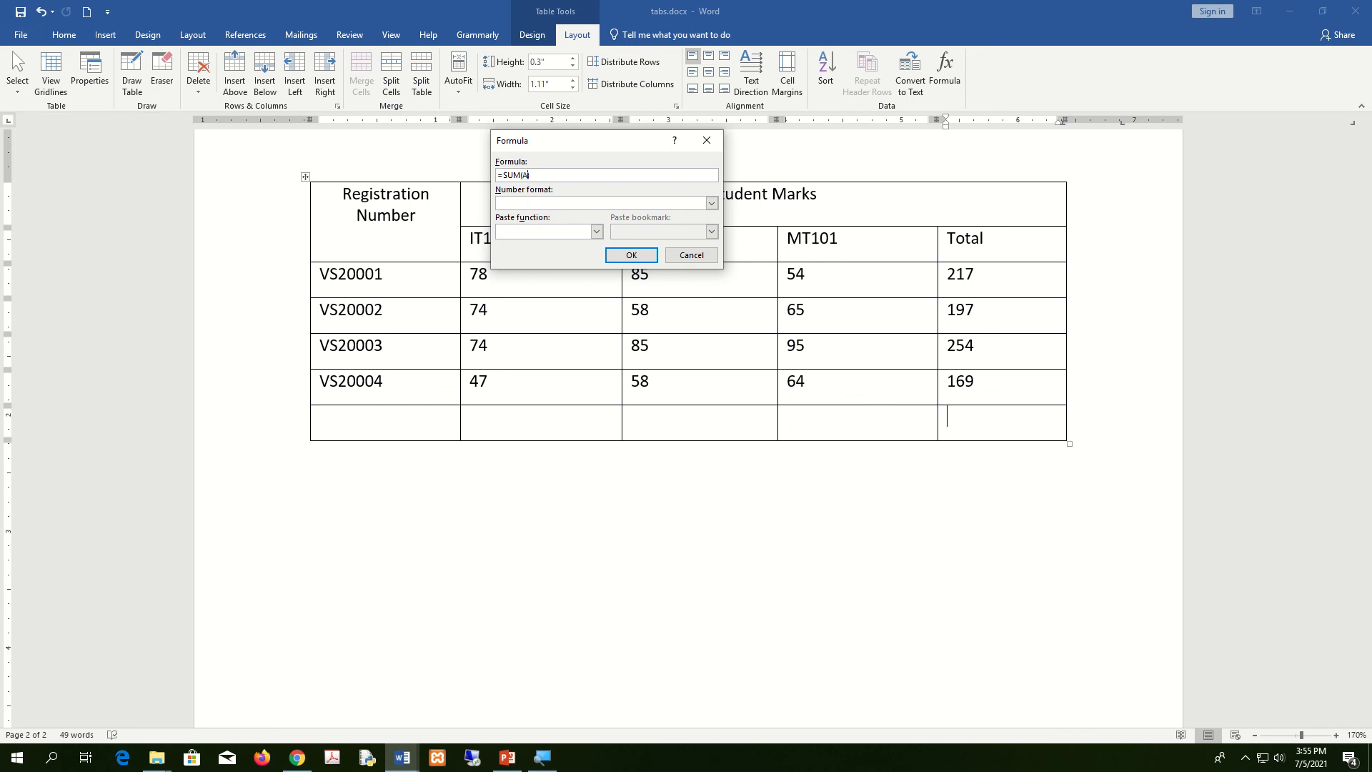
pyautogui.write('OVE')
pyautogui.click(632, 255)
pyautogui.click(966, 416)
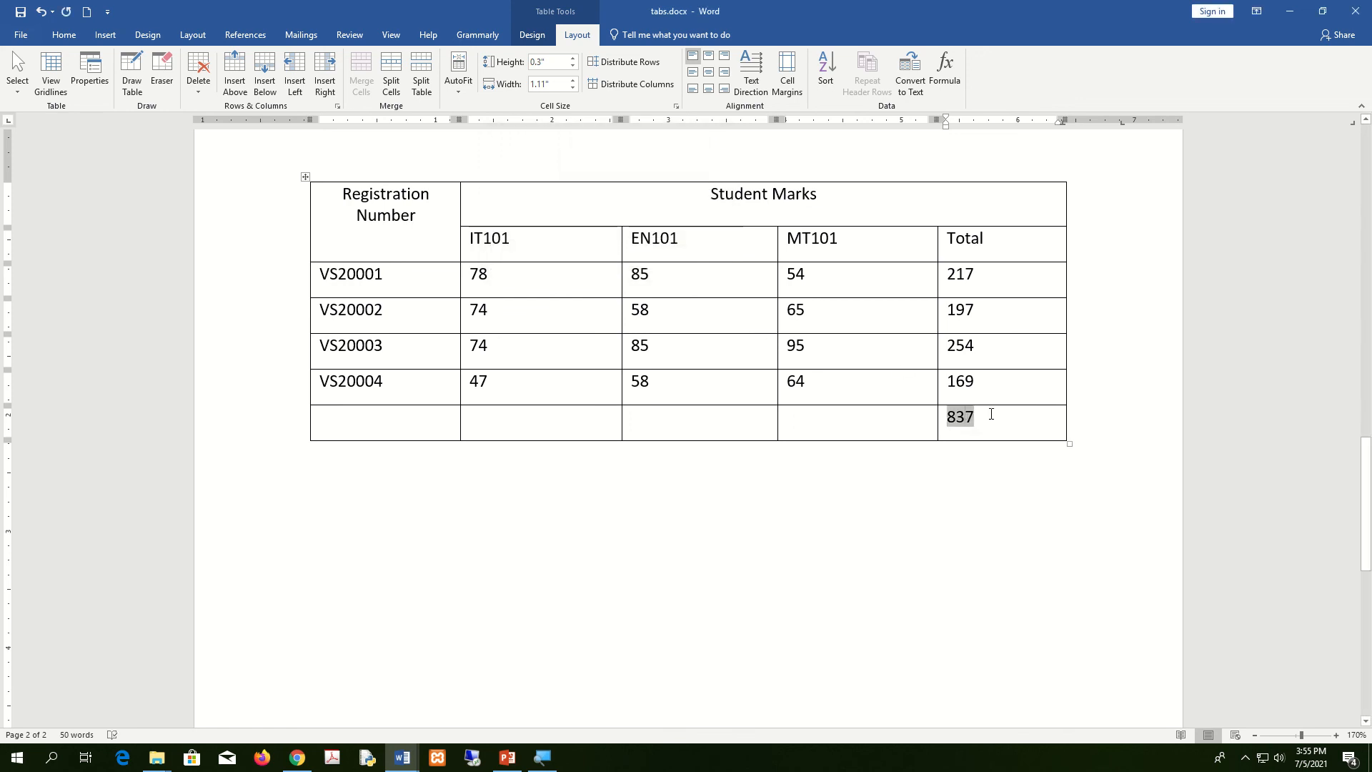
# Delete the sum formula result from the last row's Total cell in the marks table
pyautogui.moveTo(991, 413); pyautogui.dragTo(961, 414)
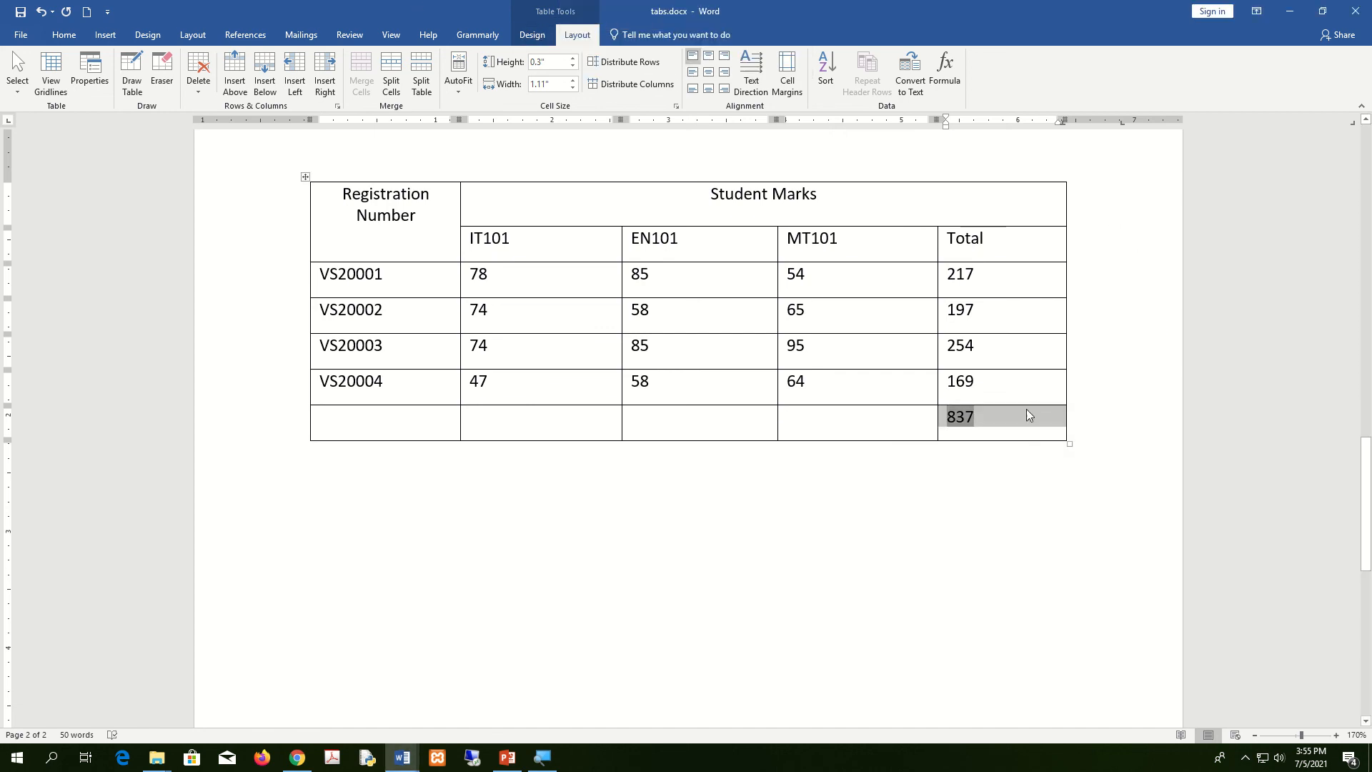
pyautogui.click(989, 419)
pyautogui.moveTo(987, 419); pyautogui.dragTo(940, 415)
pyautogui.press('Delete')
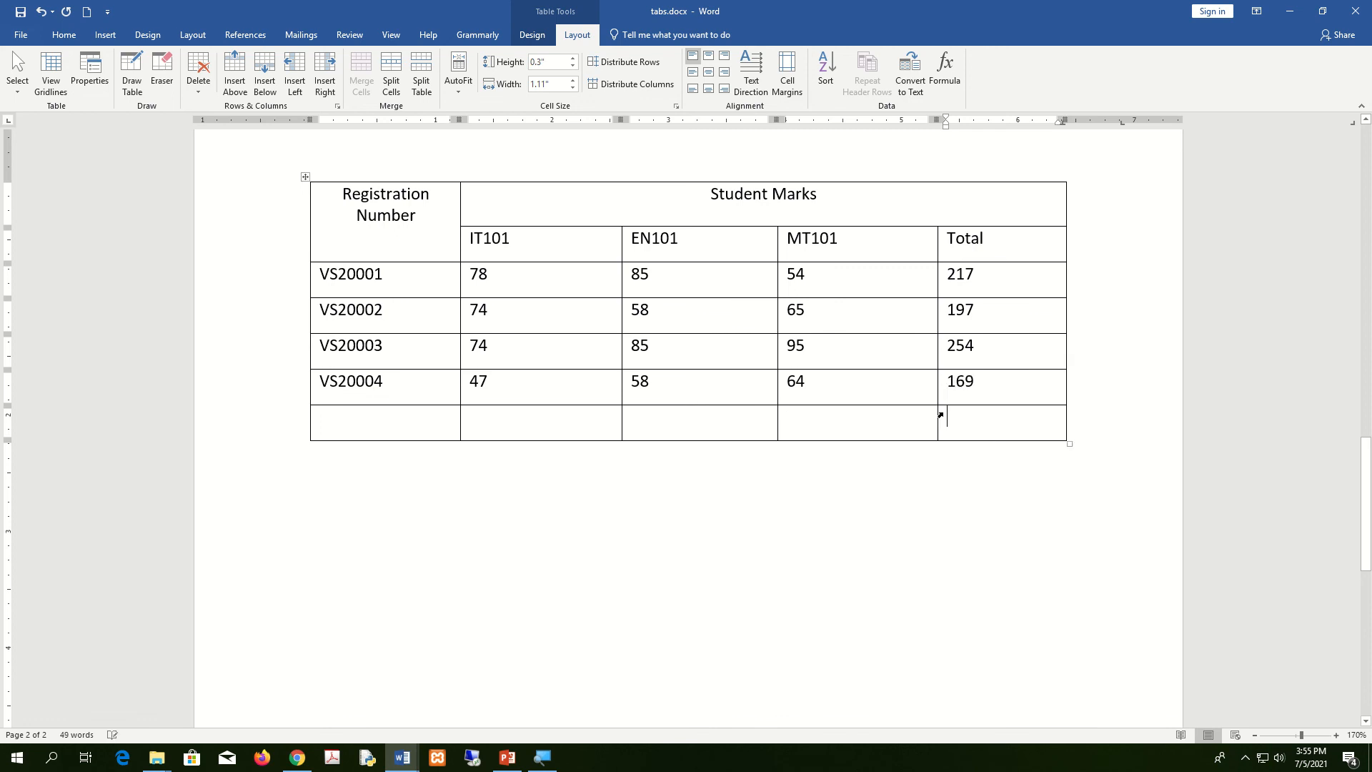
# Insert the formula =AVERAGE(ABOVE) in the blank Total cell beneath VS20004, replacing the suggested SUM expression
pyautogui.click(955, 79)
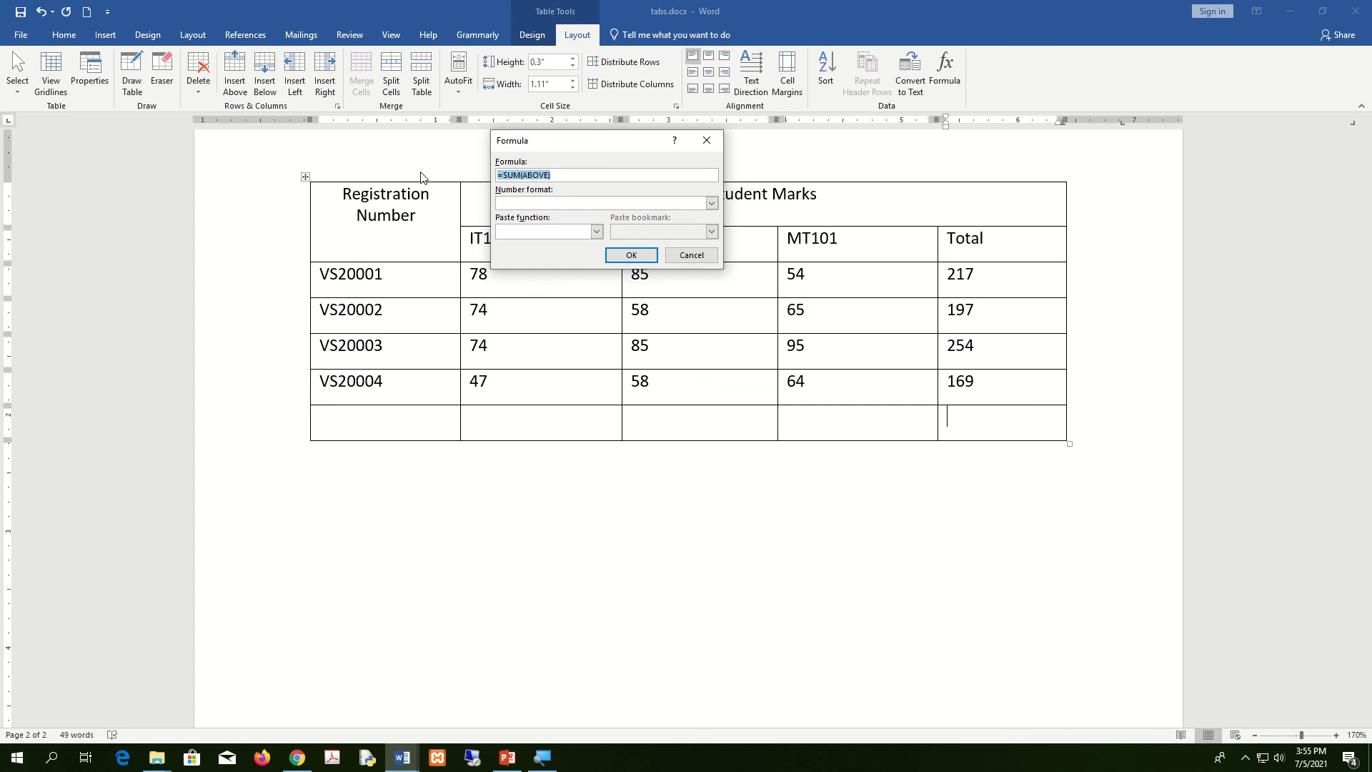
pyautogui.press('BackSpace')
pyautogui.write('=')
pyautogui.click(596, 231)
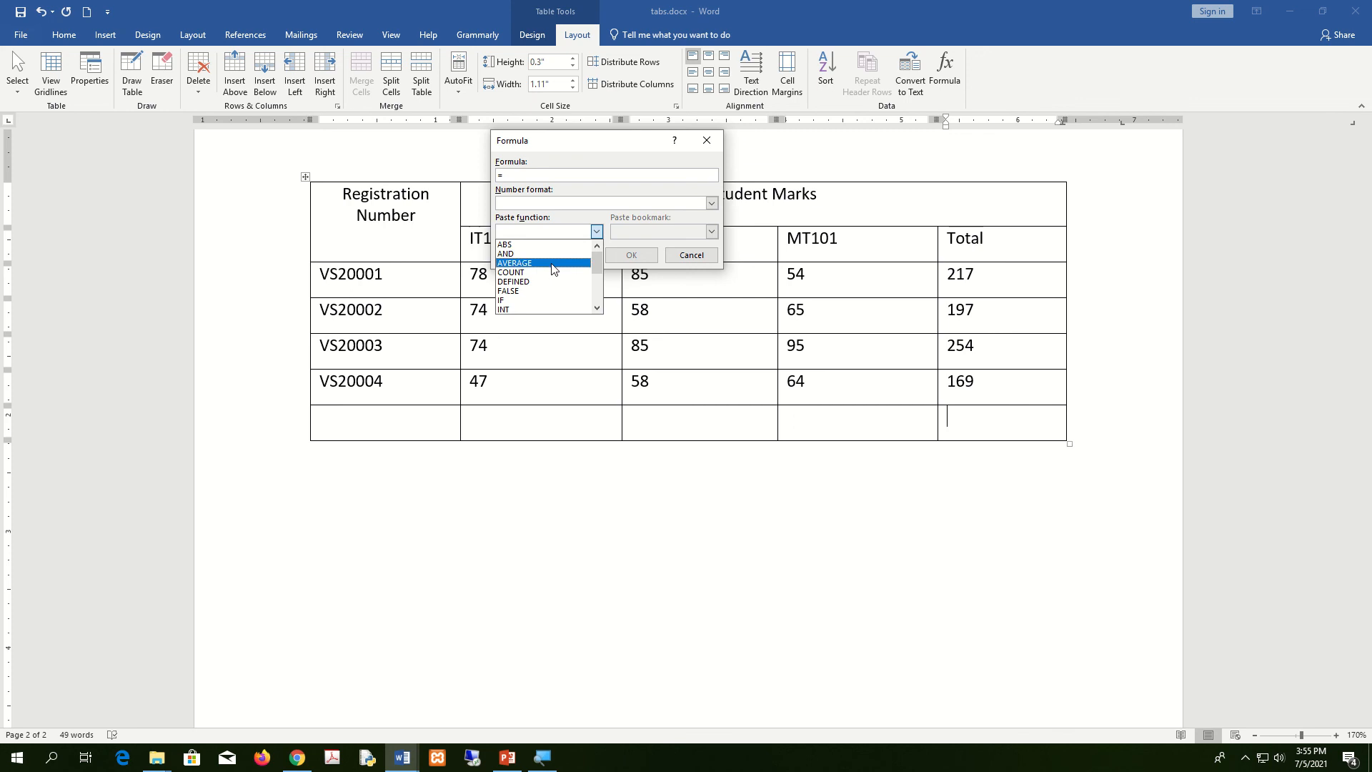
pyautogui.click(552, 263)
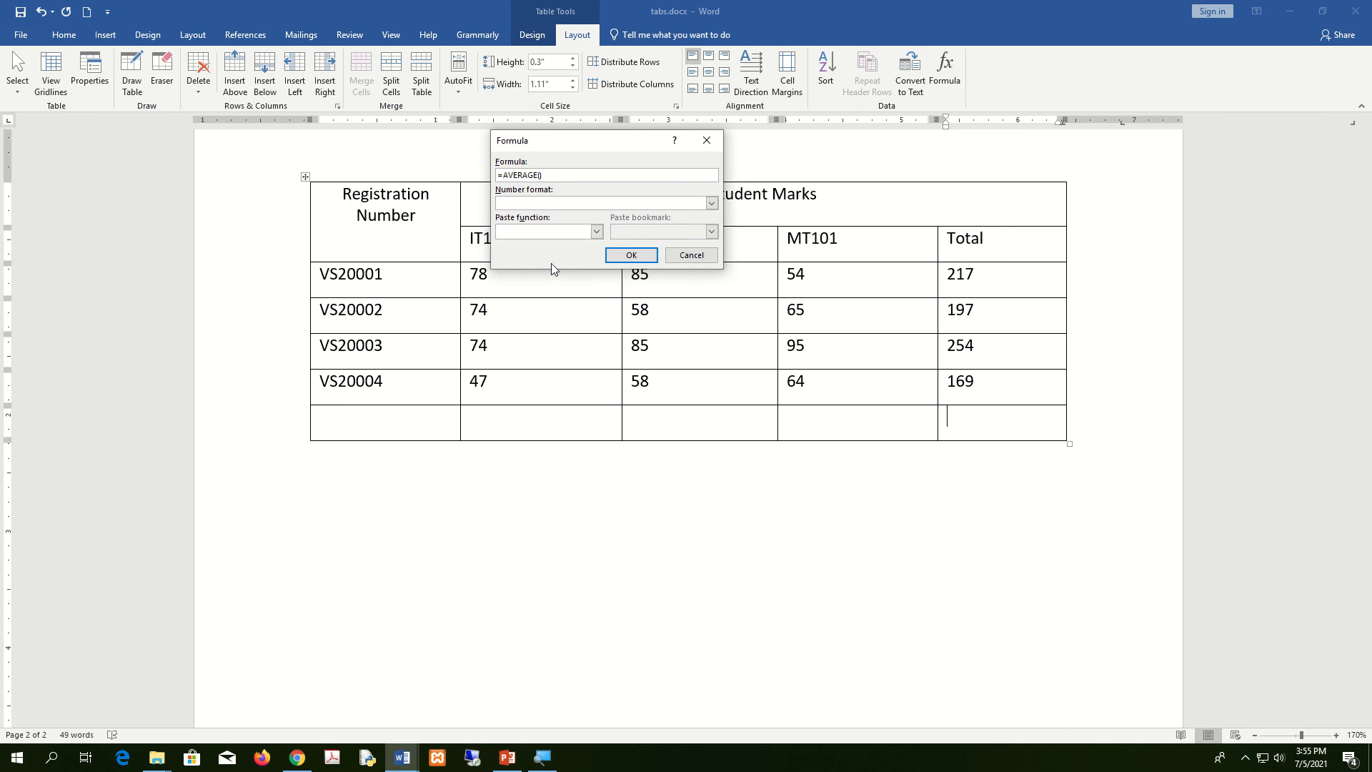
pyautogui.write('ABOVE')
pyautogui.click(643, 256)
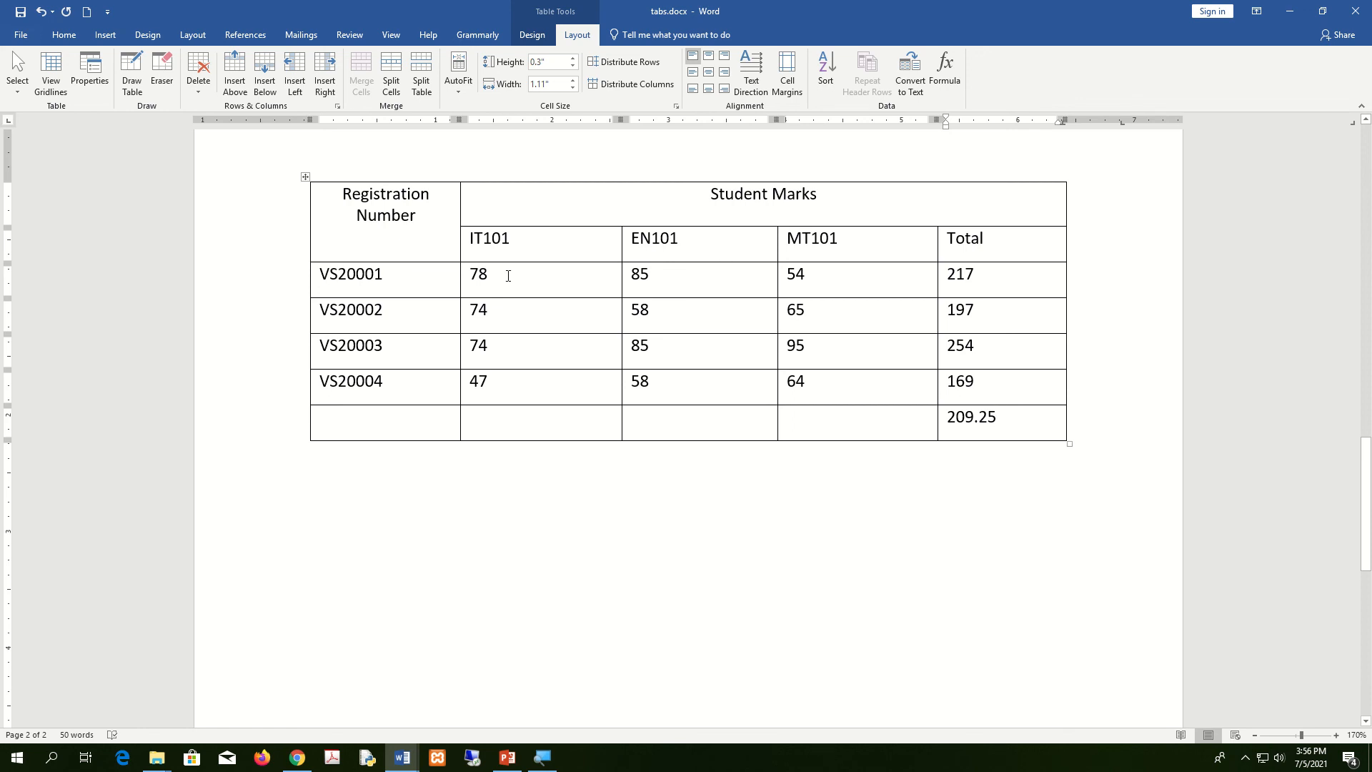
# Change the VS20001 marks to 85 for IT101, 92 for EN101 and 65 for MT101
pyautogui.moveTo(508, 276); pyautogui.dragTo(474, 276)
pyautogui.write('8')
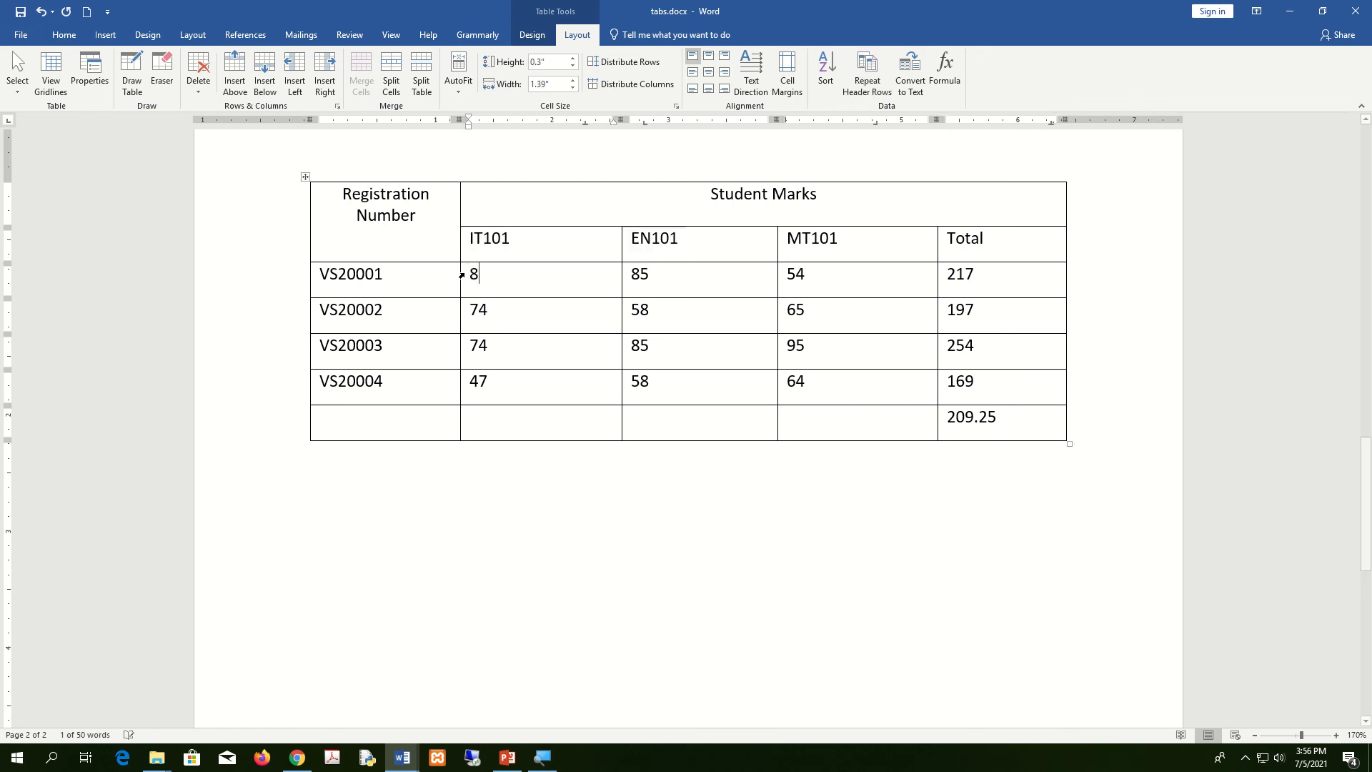
pyautogui.write('5')
pyautogui.press('Tab')
pyautogui.write('92')
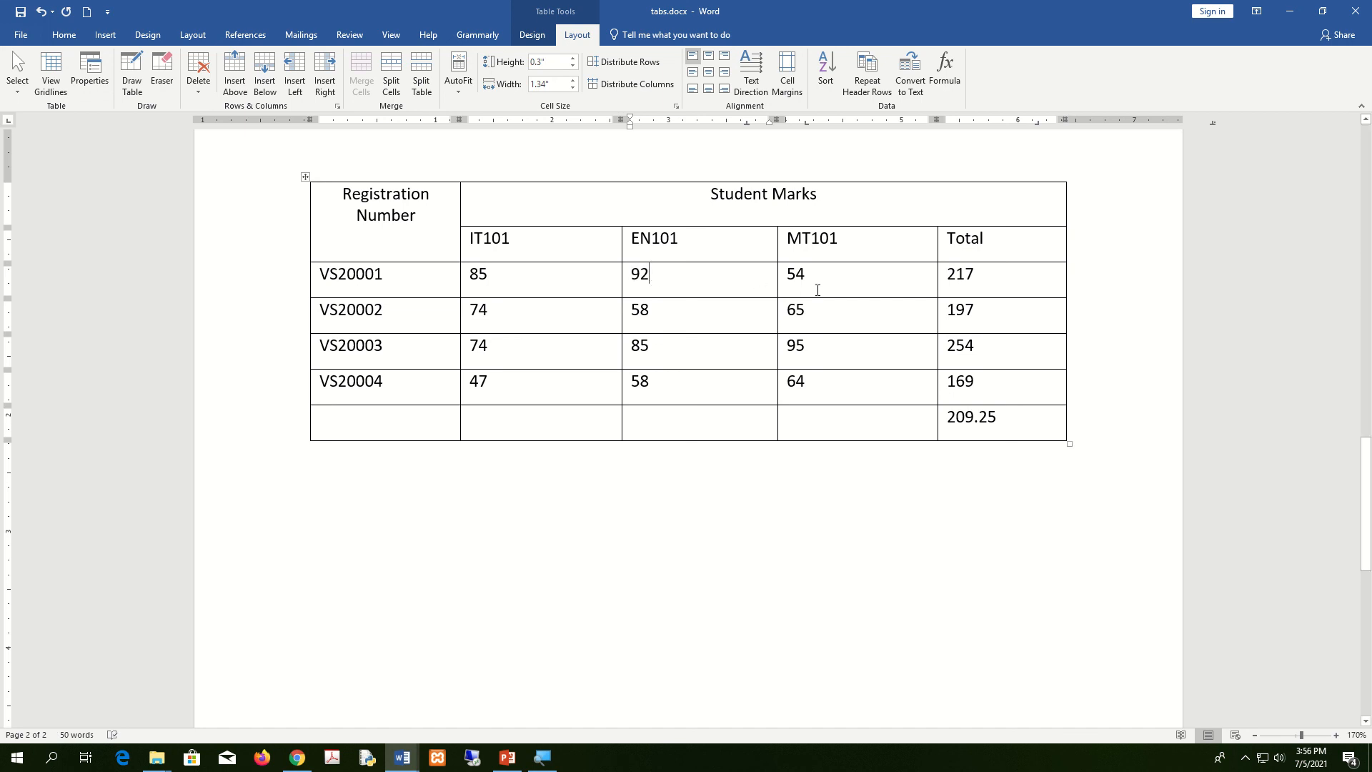
pyautogui.moveTo(818, 279); pyautogui.dragTo(789, 277)
pyautogui.write('65')
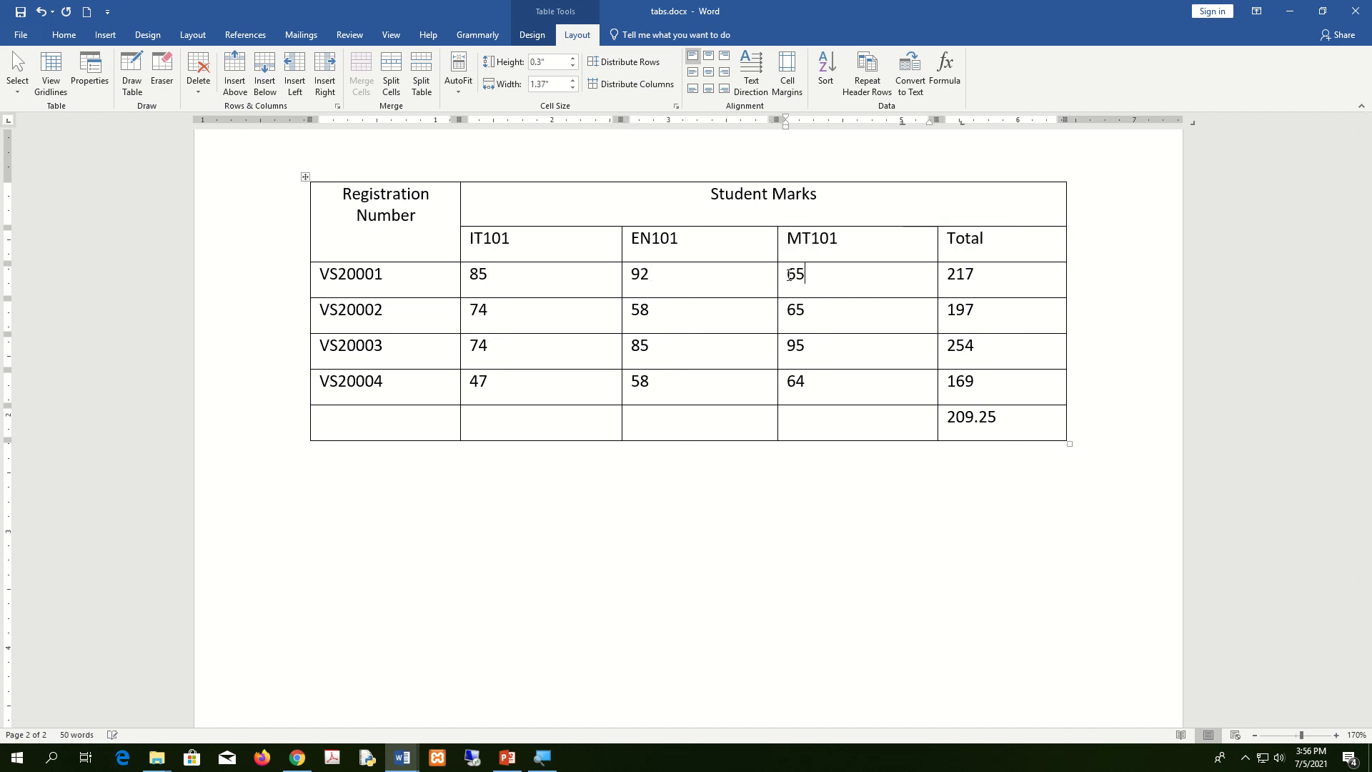
# Change the IT101 marks to 85 for VS20003 and 65 for VS20004
pyautogui.moveTo(501, 348); pyautogui.dragTo(474, 348)
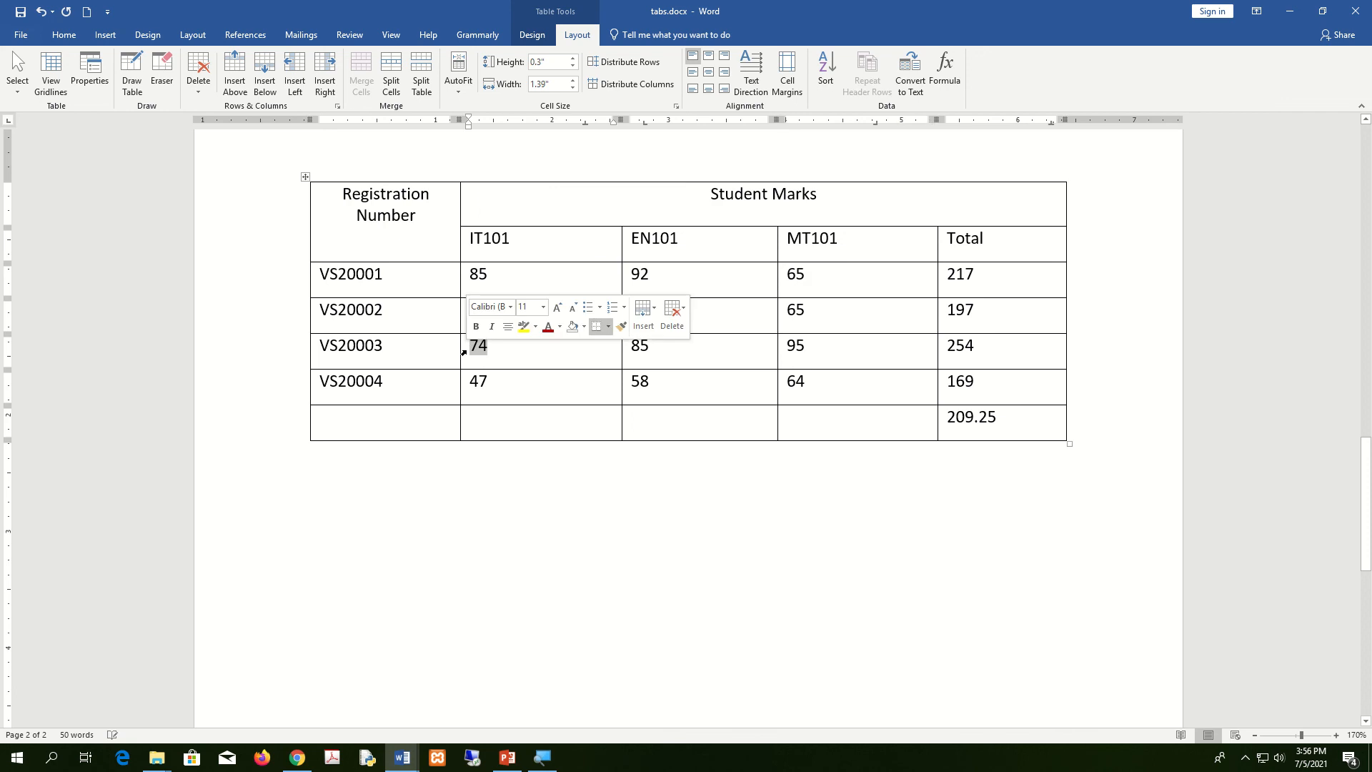
pyautogui.write('85')
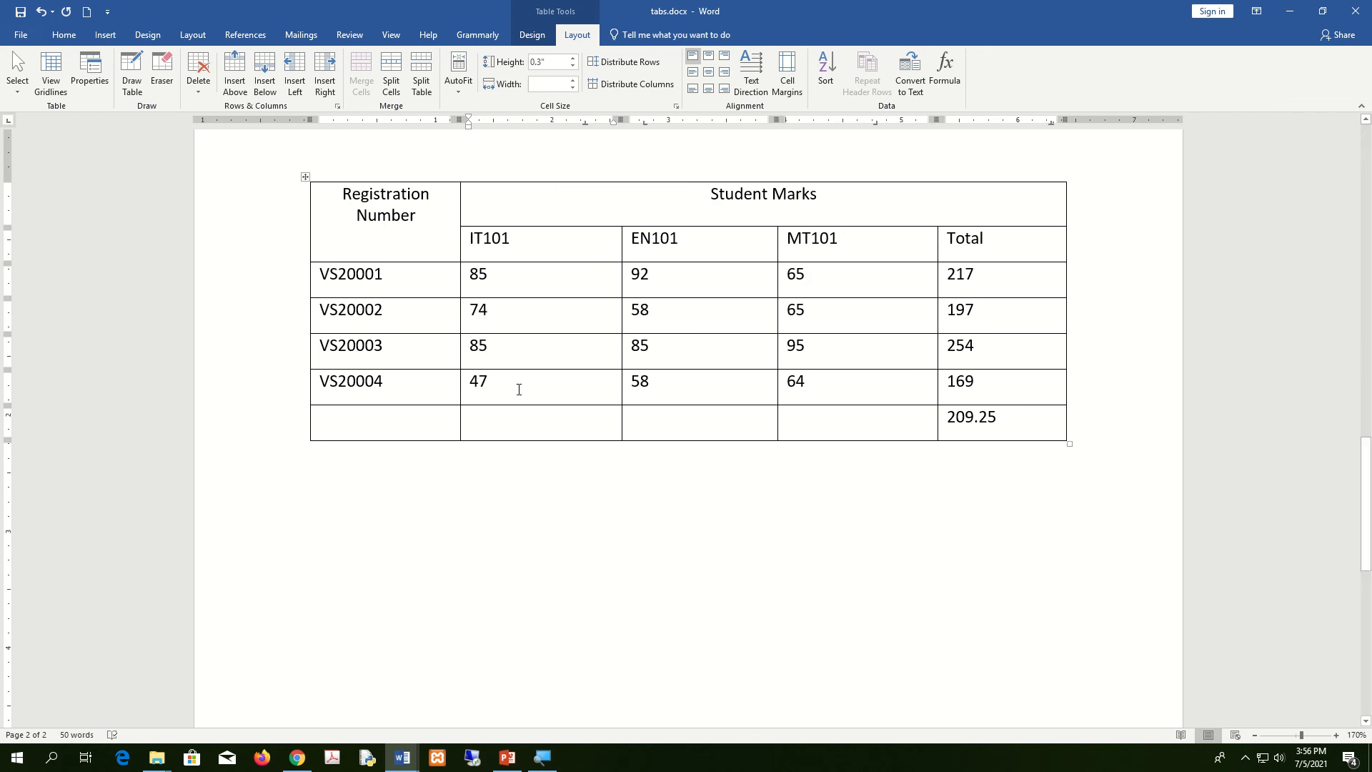
pyautogui.moveTo(520, 387); pyautogui.dragTo(475, 384)
pyautogui.write('65')
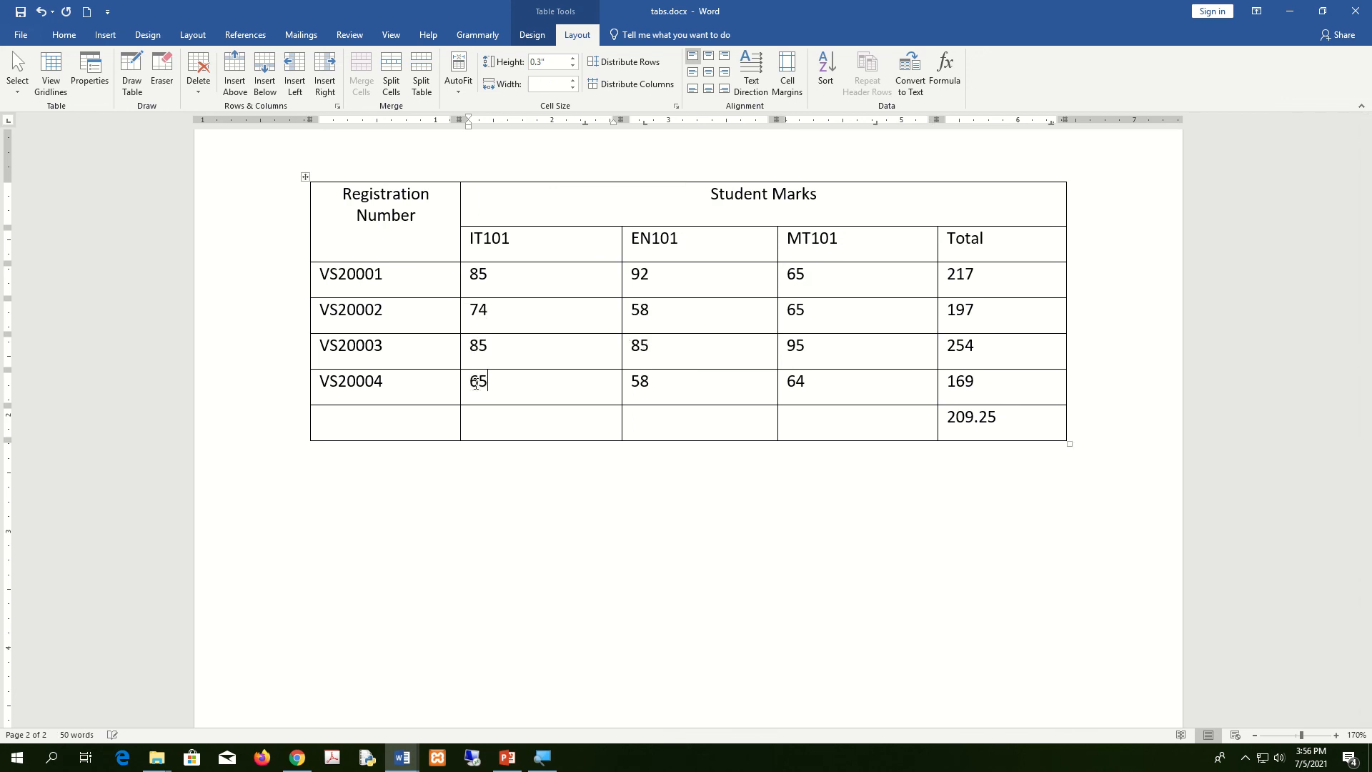
# Set the VS20002 marks to 84 for MT101 and 85 for EN101, and the VS20003 mark for MT101 to 52
pyautogui.moveTo(820, 312); pyautogui.dragTo(788, 310)
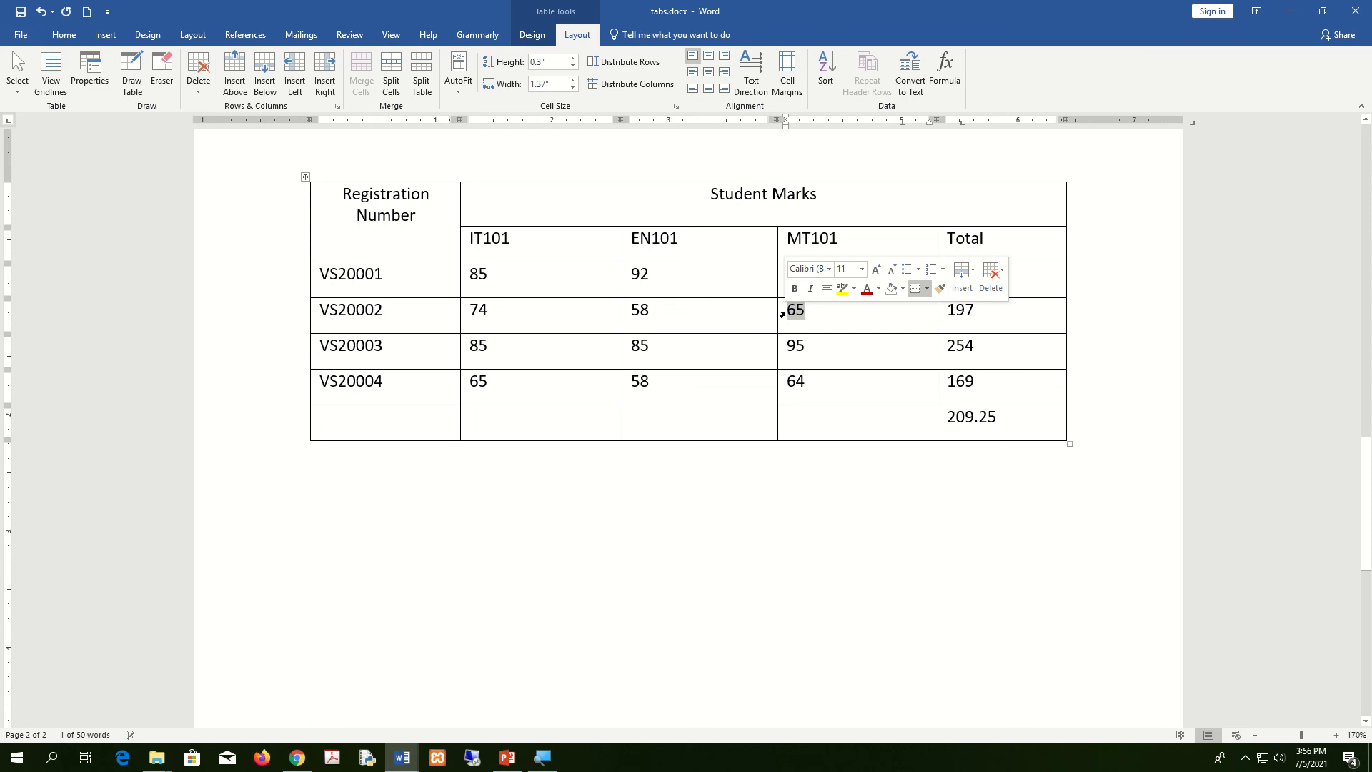
pyautogui.write('84')
pyautogui.moveTo(652, 311); pyautogui.dragTo(629, 312)
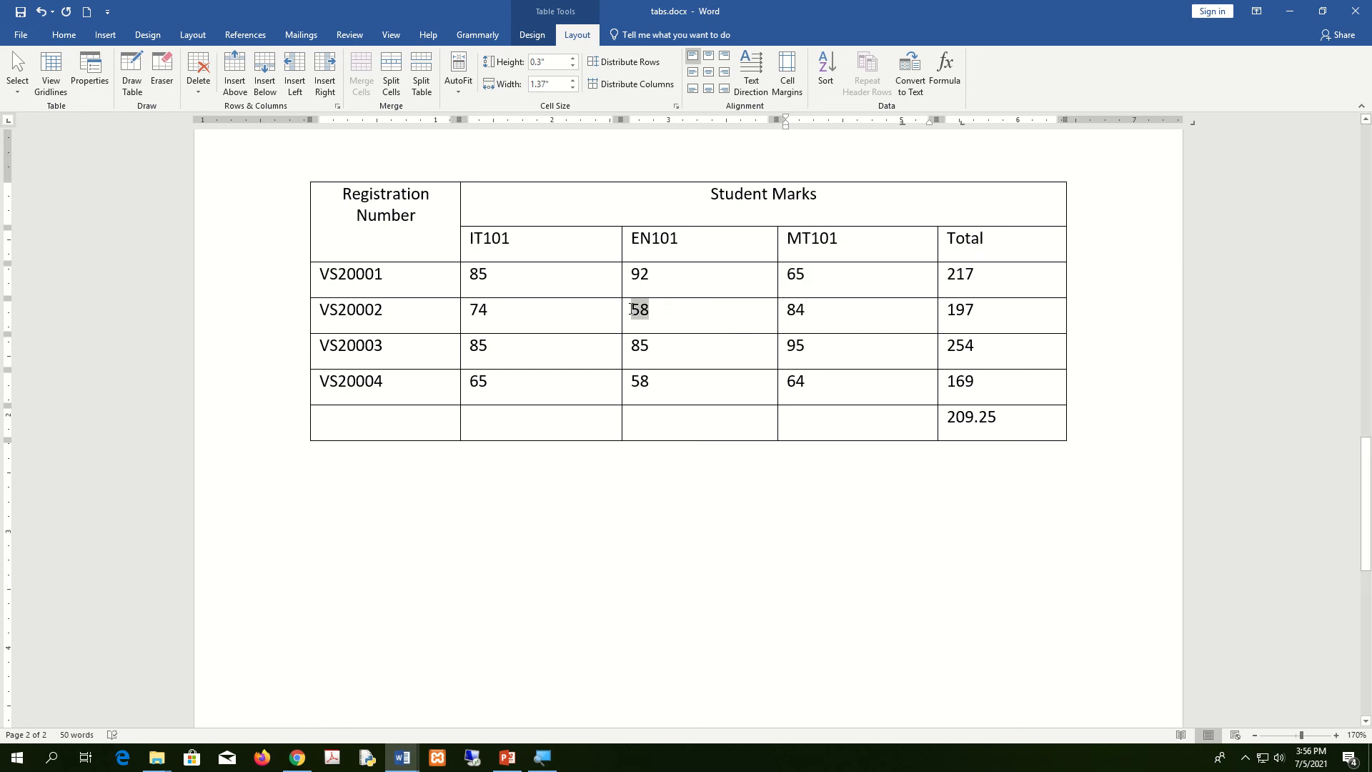
pyautogui.write('85')
pyautogui.moveTo(798, 348); pyautogui.dragTo(780, 346)
pyautogui.write('52')
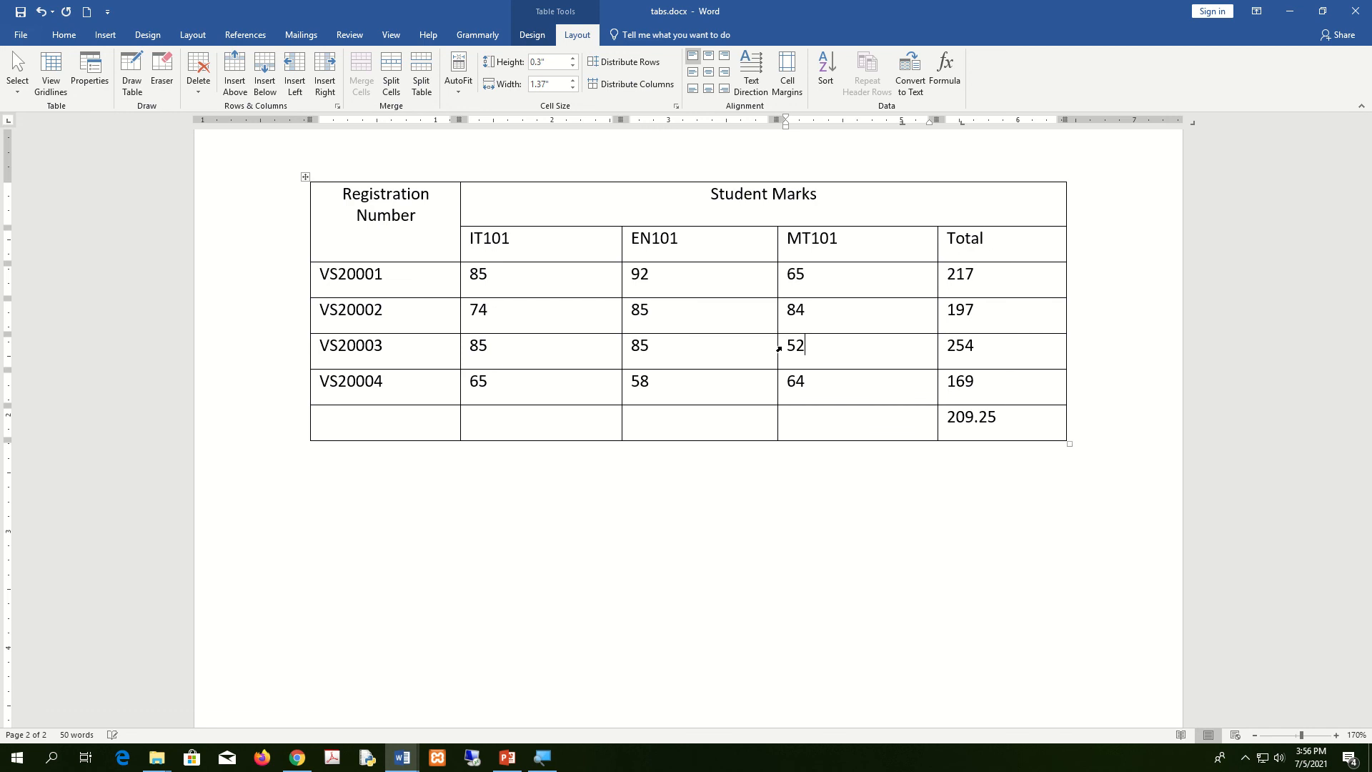
# Update the Total formula fields of all four students, VS20001 to VS20004, to recalculate them from the changed marks
pyautogui.doubleClick(959, 272)
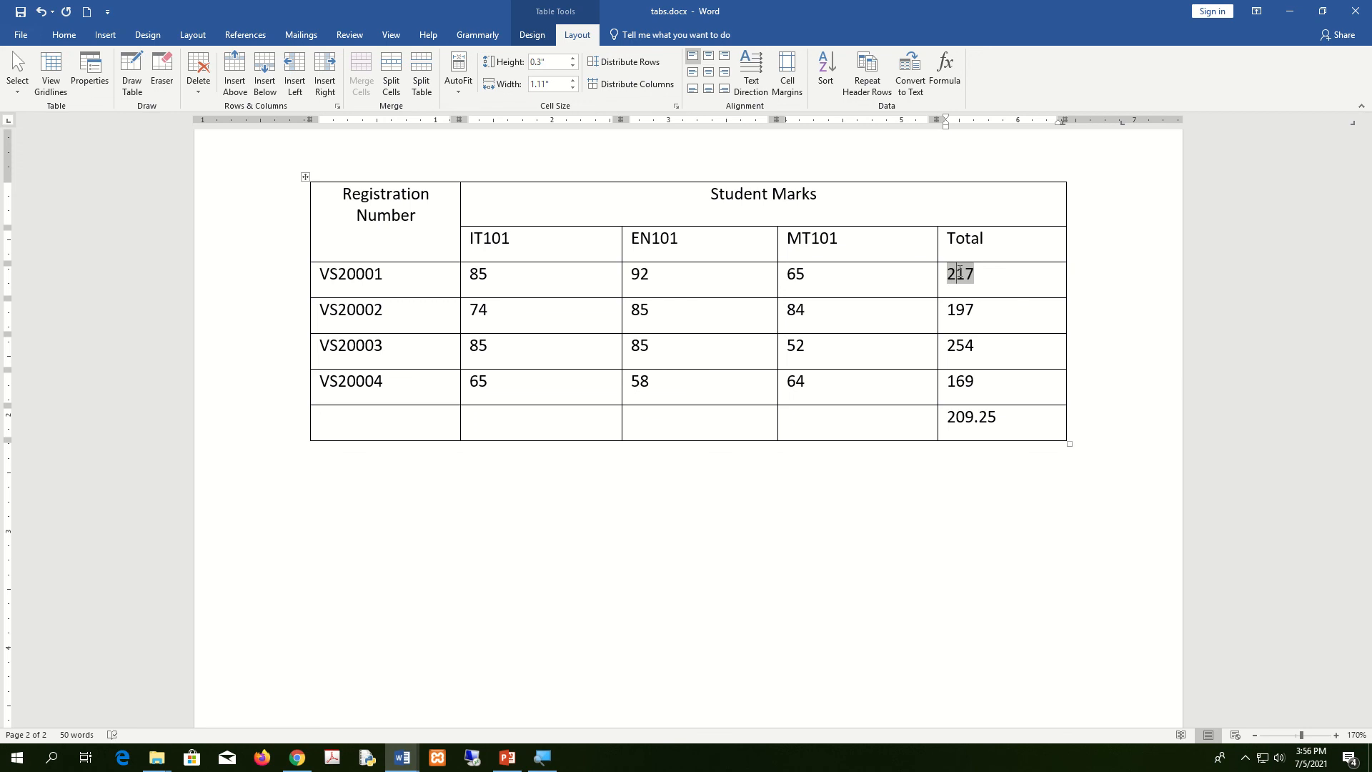
pyautogui.rightClick(960, 272)
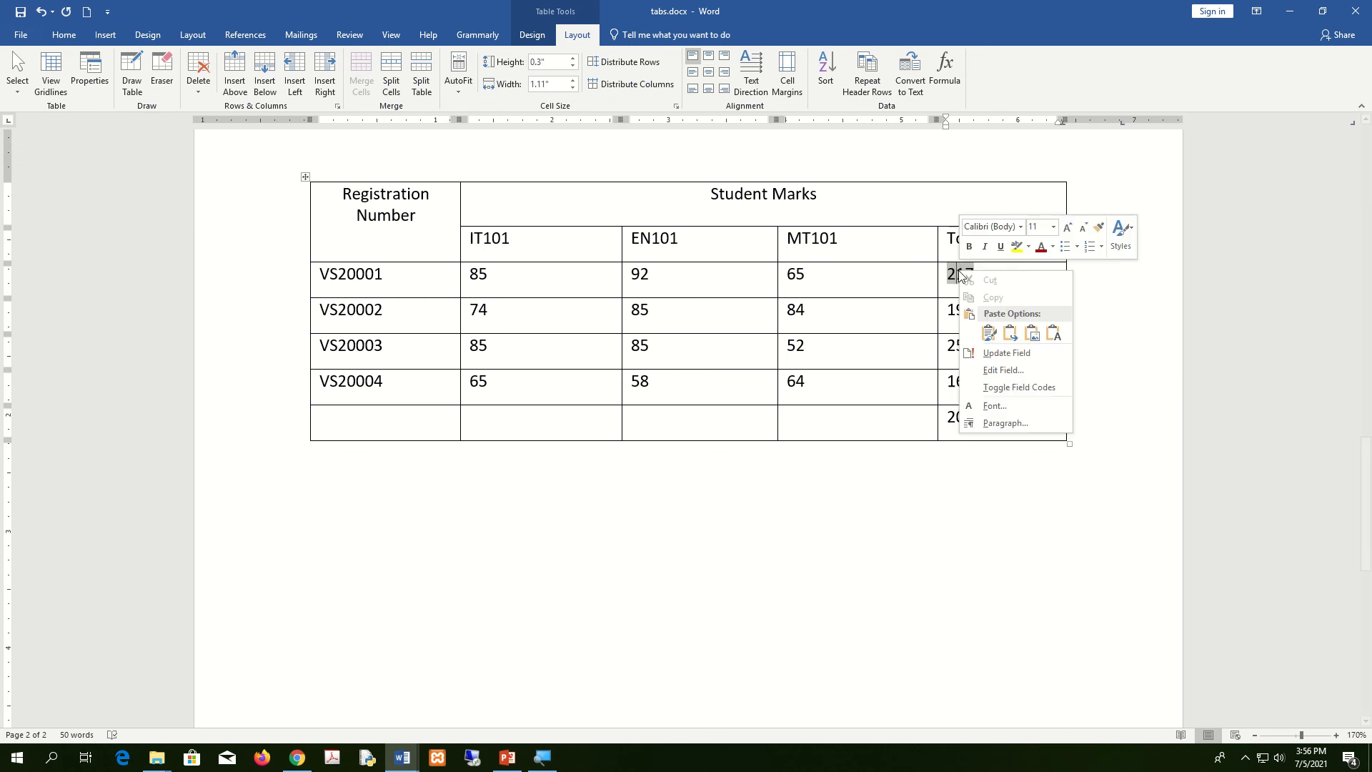
pyautogui.rightClick(954, 271)
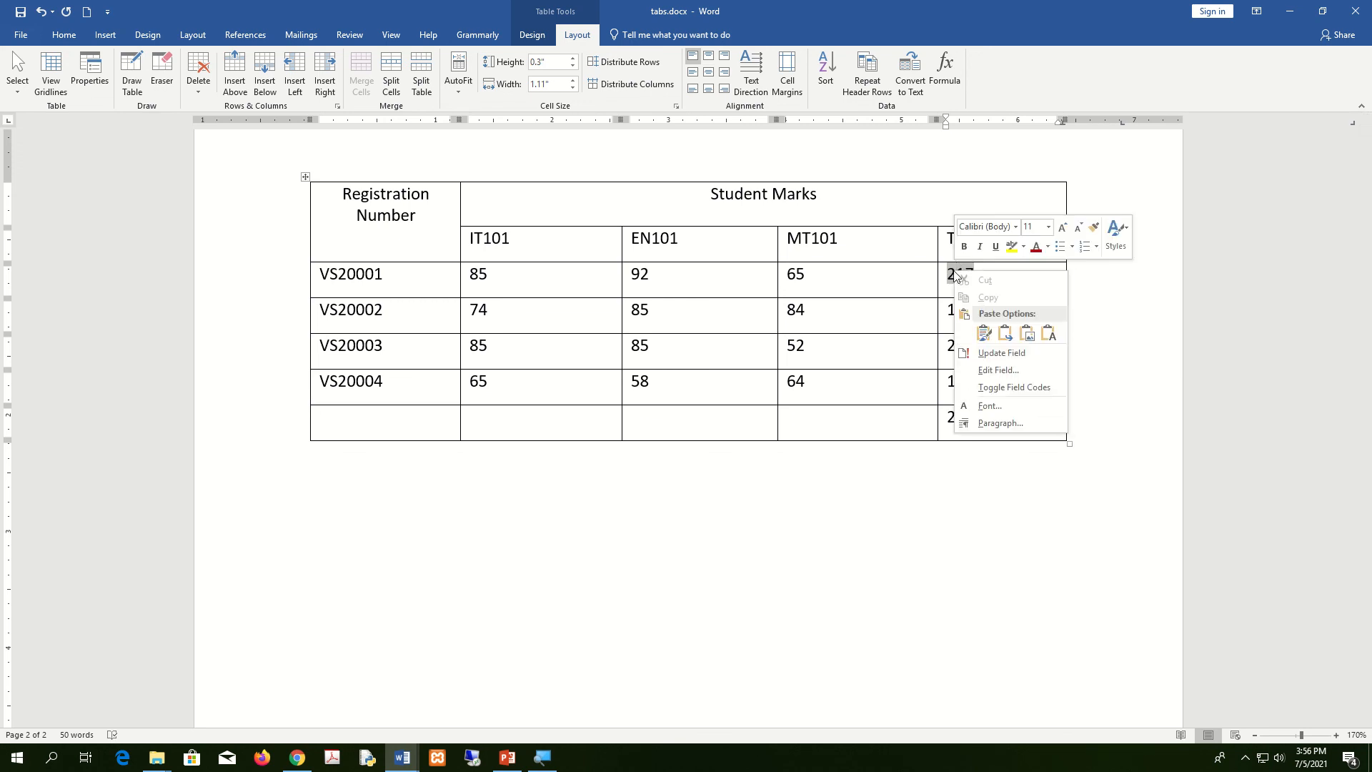
pyautogui.click(1002, 353)
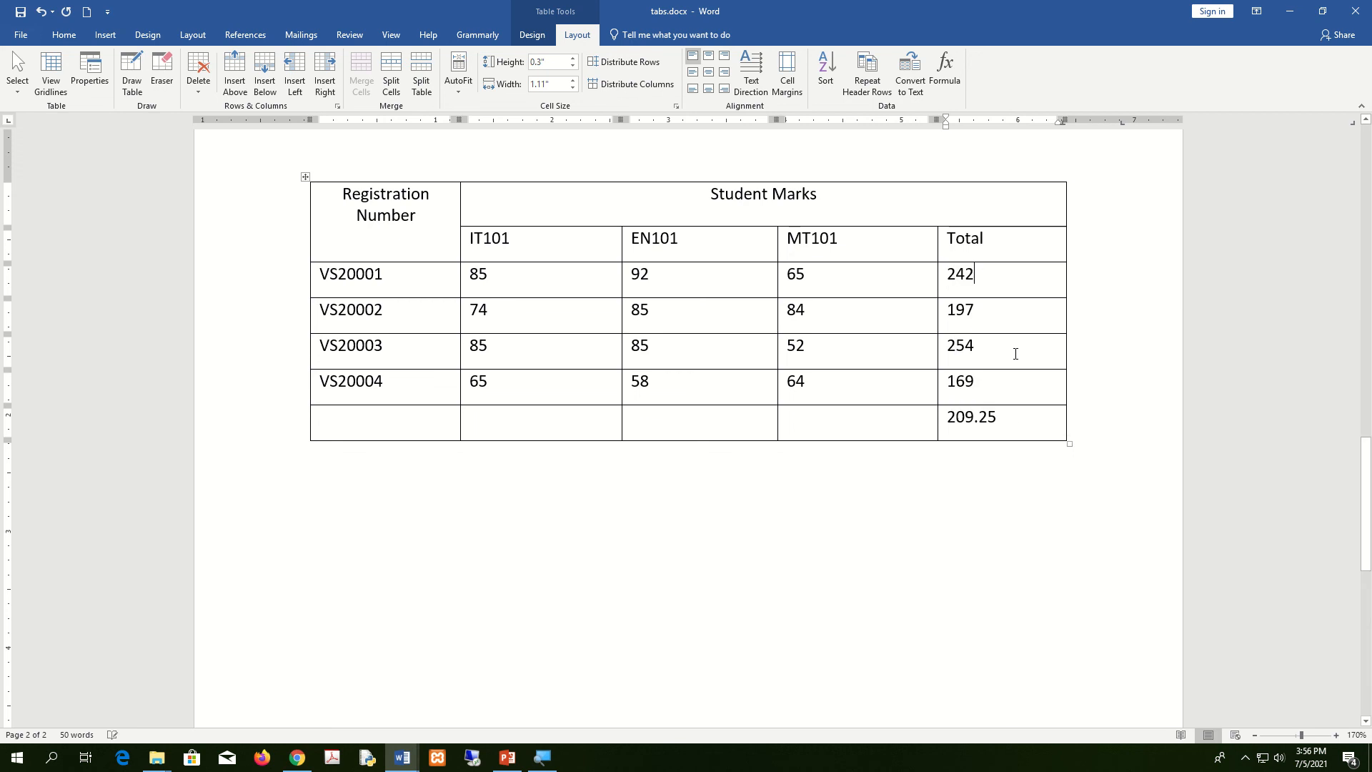
pyautogui.rightClick(961, 317)
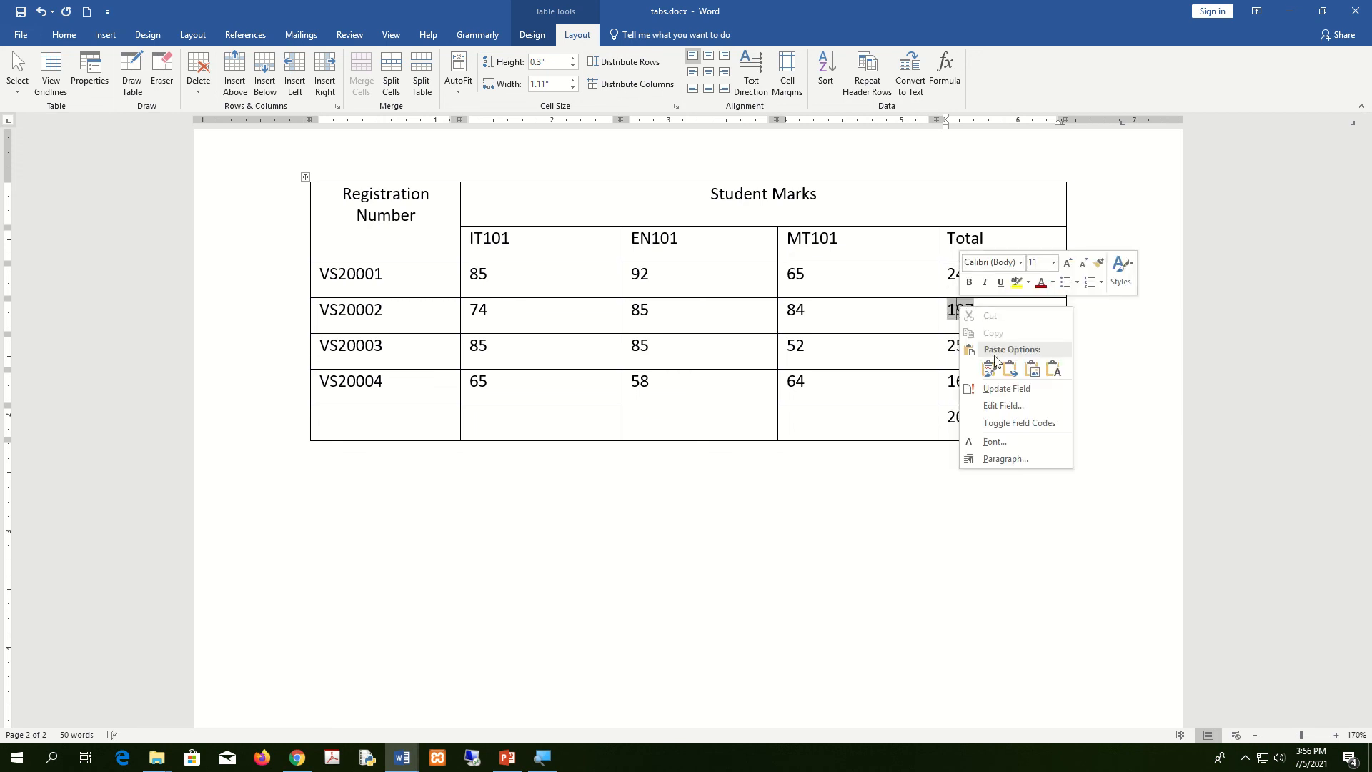
pyautogui.click(1007, 390)
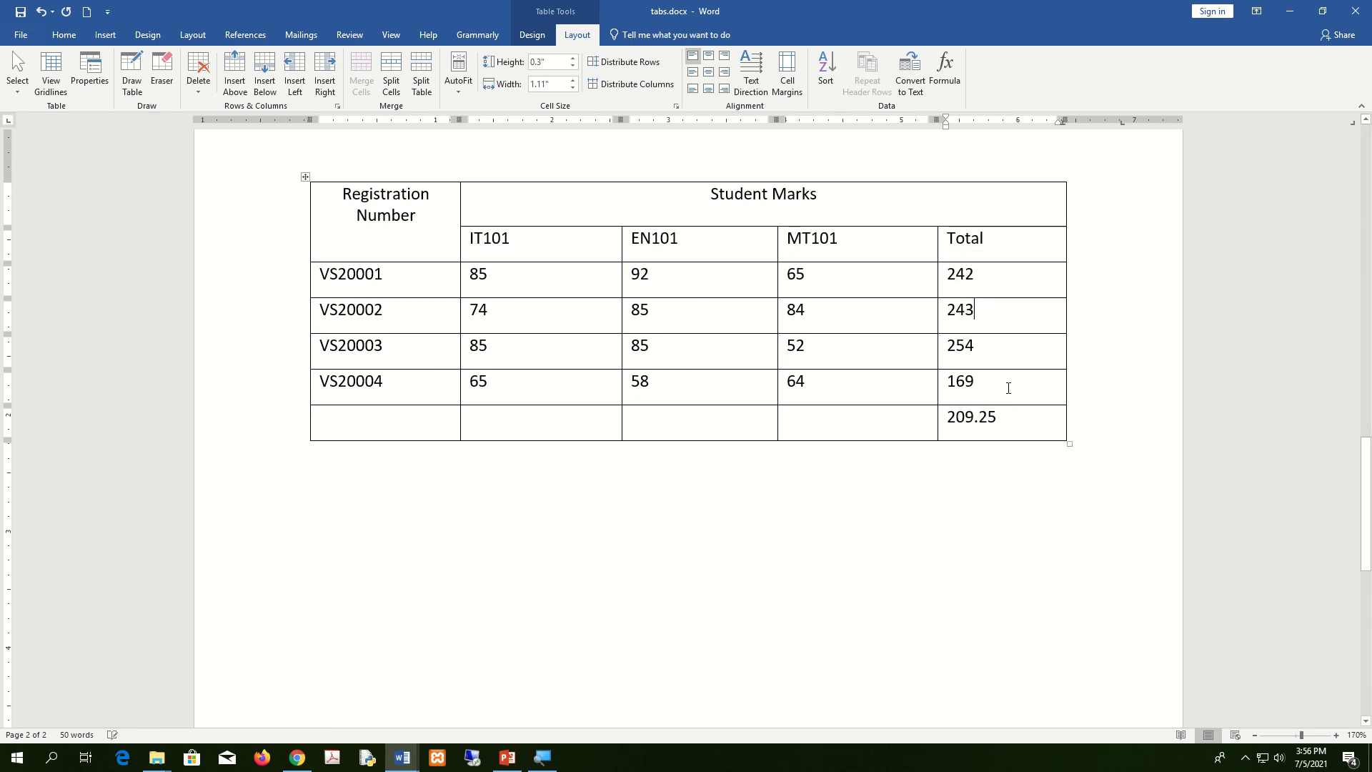
pyautogui.rightClick(964, 344)
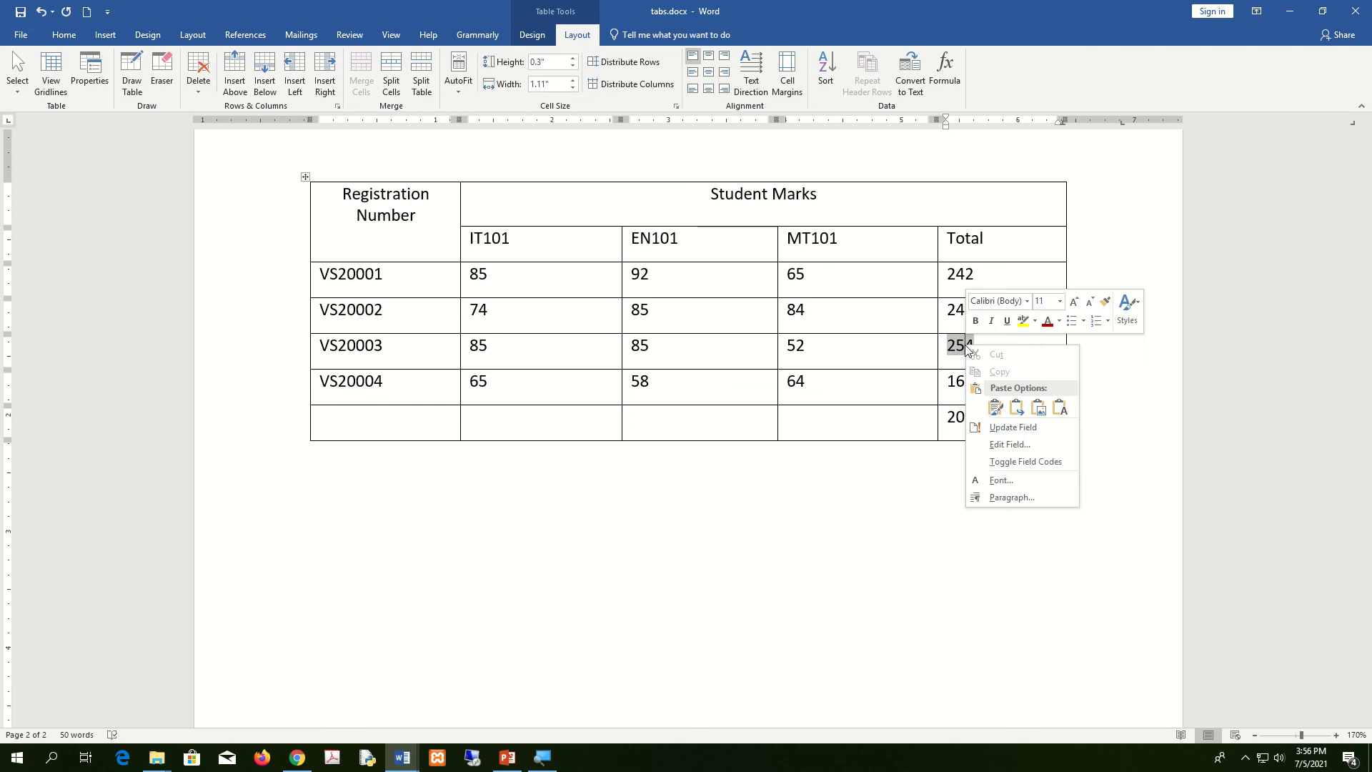
pyautogui.click(1016, 426)
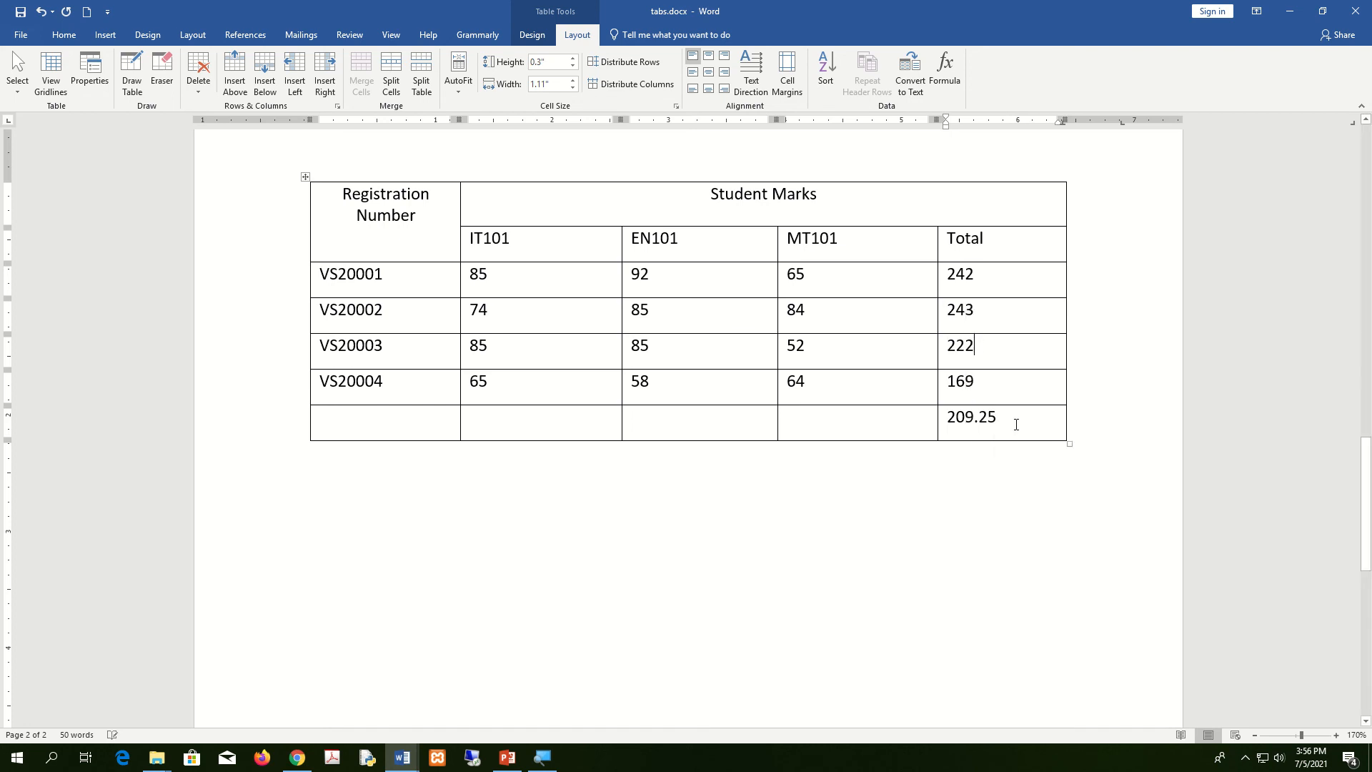
pyautogui.rightClick(963, 384)
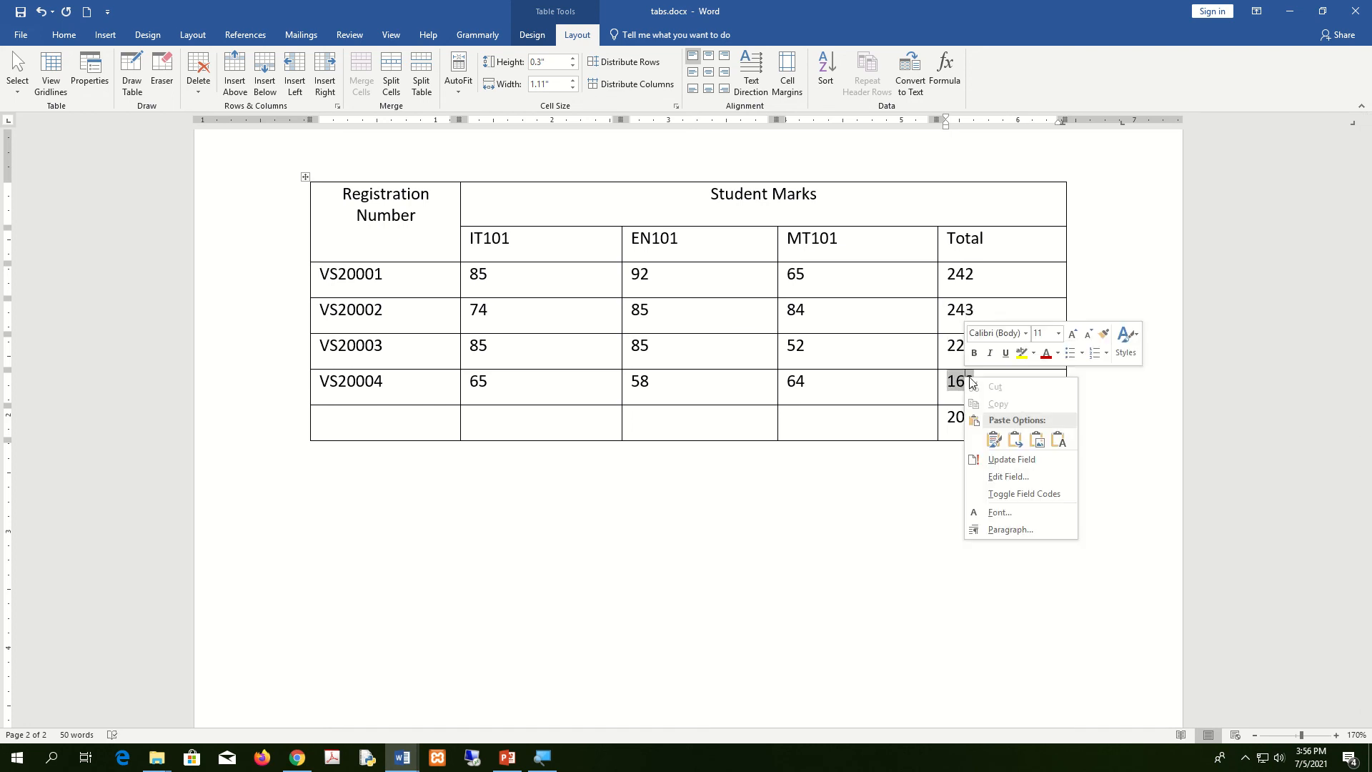
pyautogui.click(1020, 454)
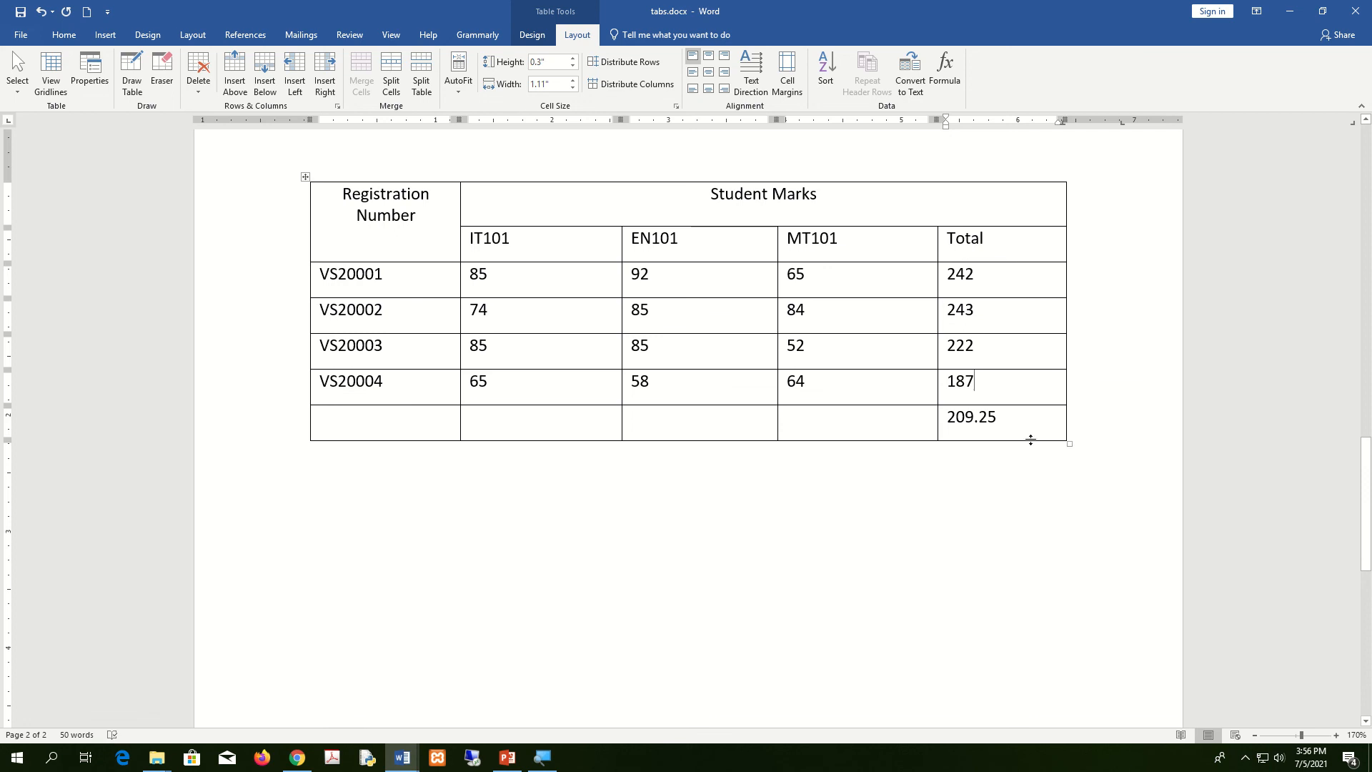
# Update the average formula field in the last row's Total cell
pyautogui.click(970, 415)
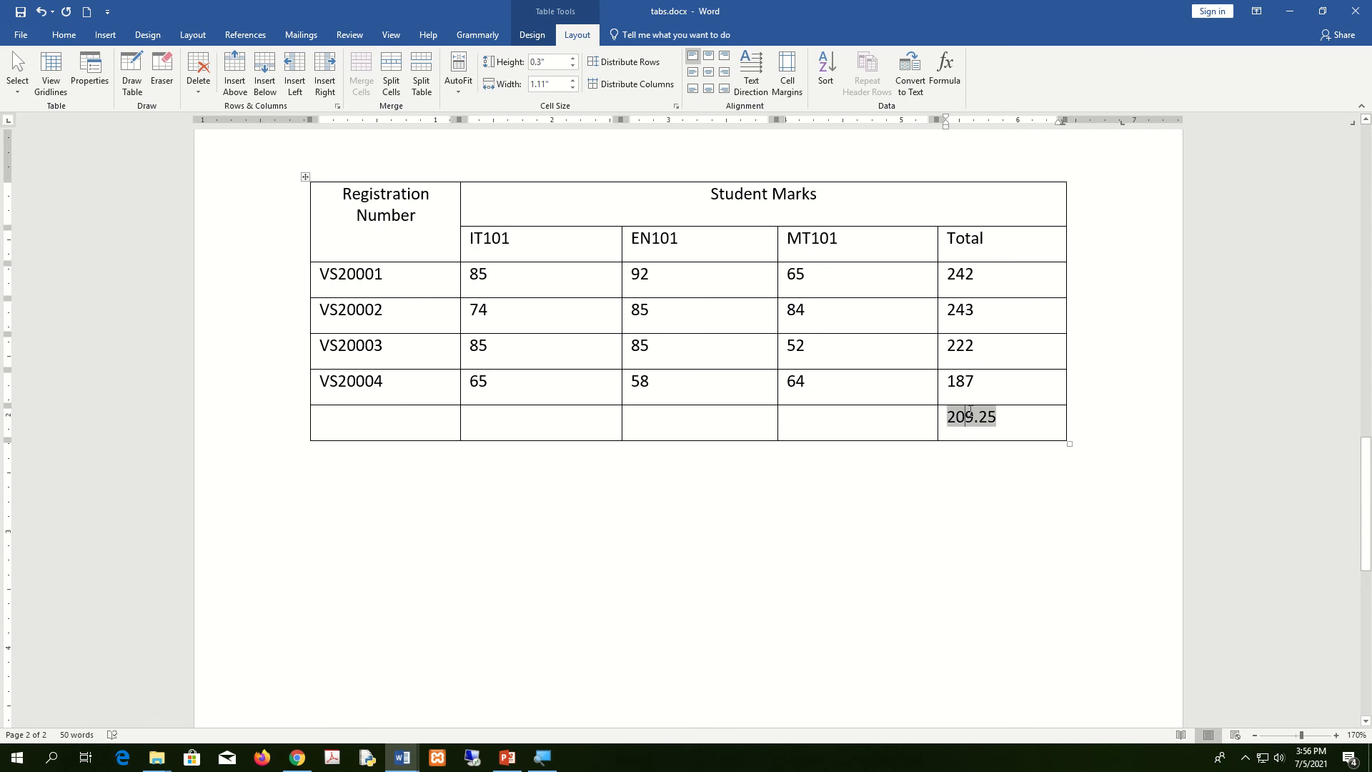
pyautogui.rightClick(970, 415)
pyautogui.click(1027, 493)
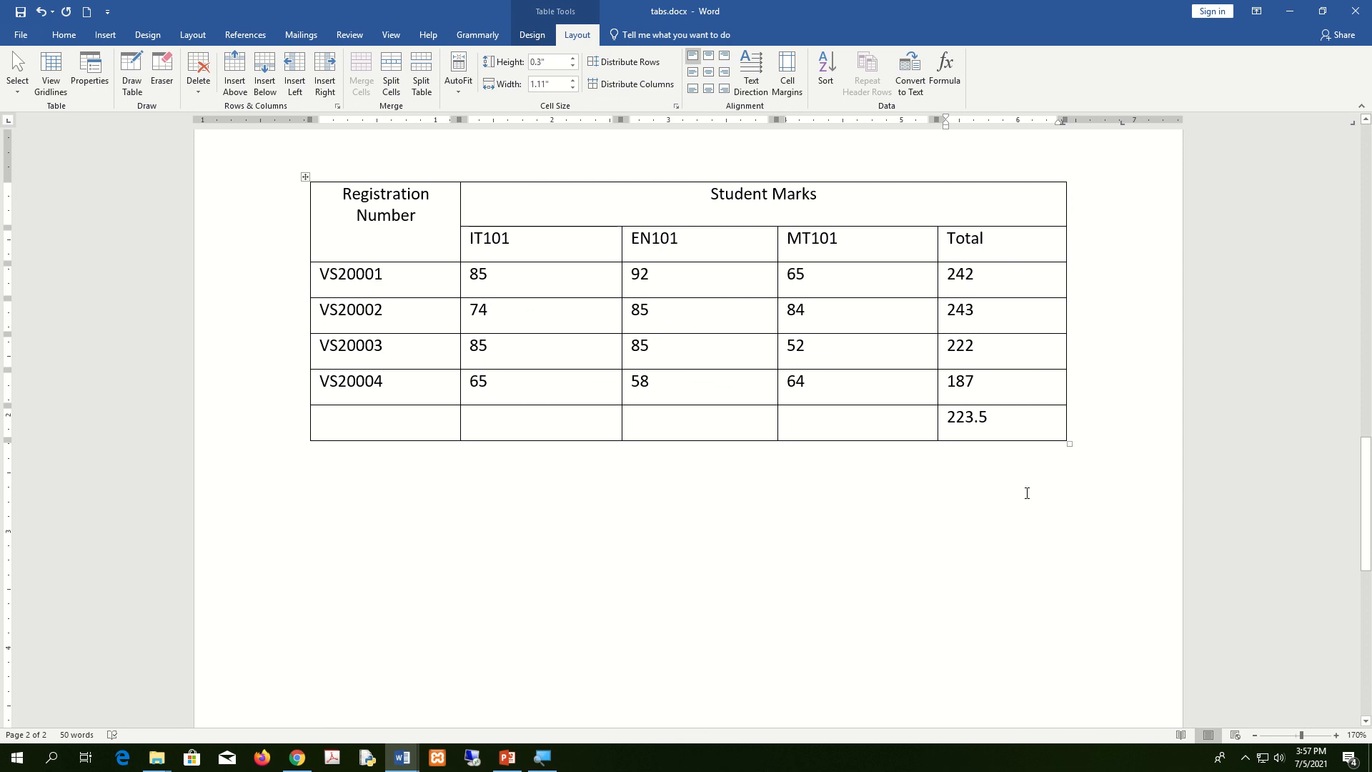
# Merge the four blank cells of the last row and label the merged cell CLASS AVERAGE
pyautogui.moveTo(855, 426); pyautogui.dragTo(429, 425)
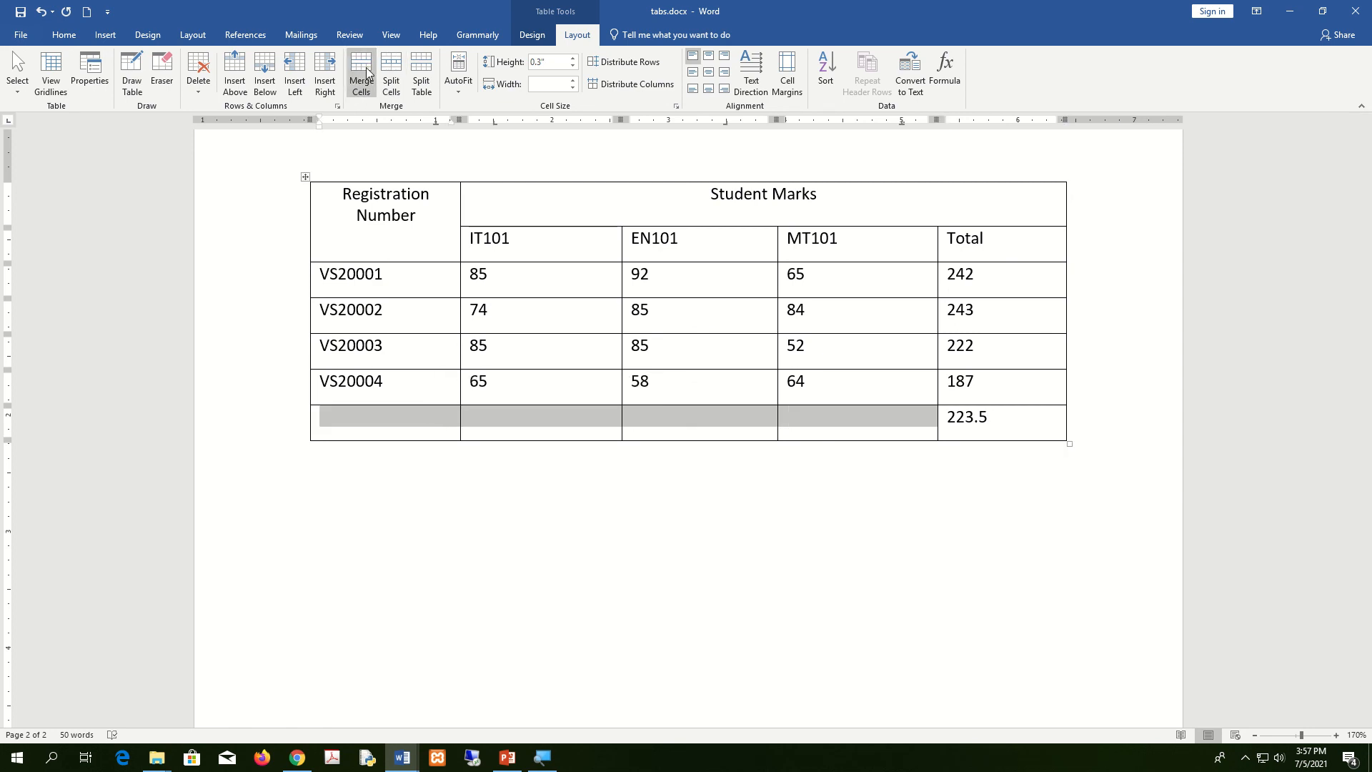
pyautogui.click(366, 67)
pyautogui.write('aV')
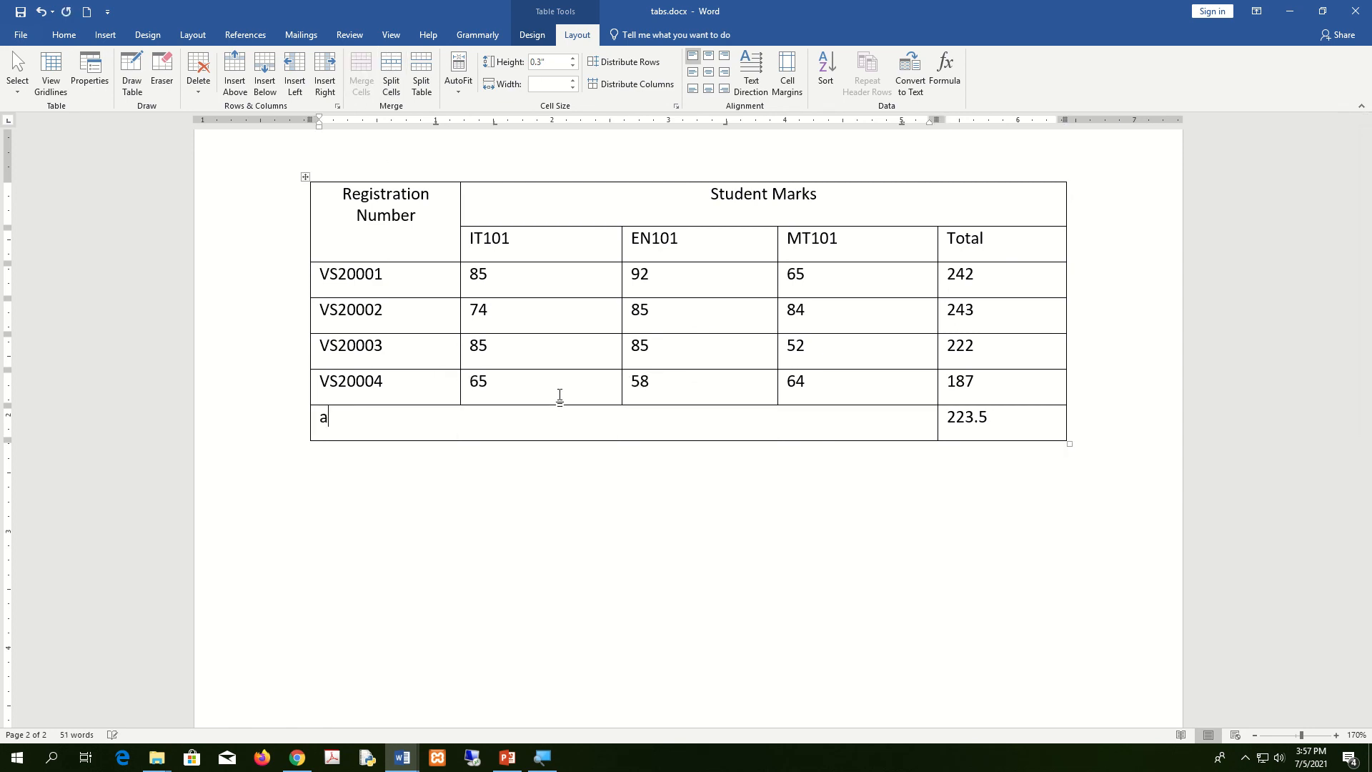
pyautogui.press('BackSpace')
pyautogui.press('BackSpace')
pyautogui.write('AVERAGE')
pyautogui.press('Home')
pyautogui.write('v')
pyautogui.press('BackSpace')
pyautogui.write('c')
pyautogui.press('BackSpace')
pyautogui.write('CLASS')
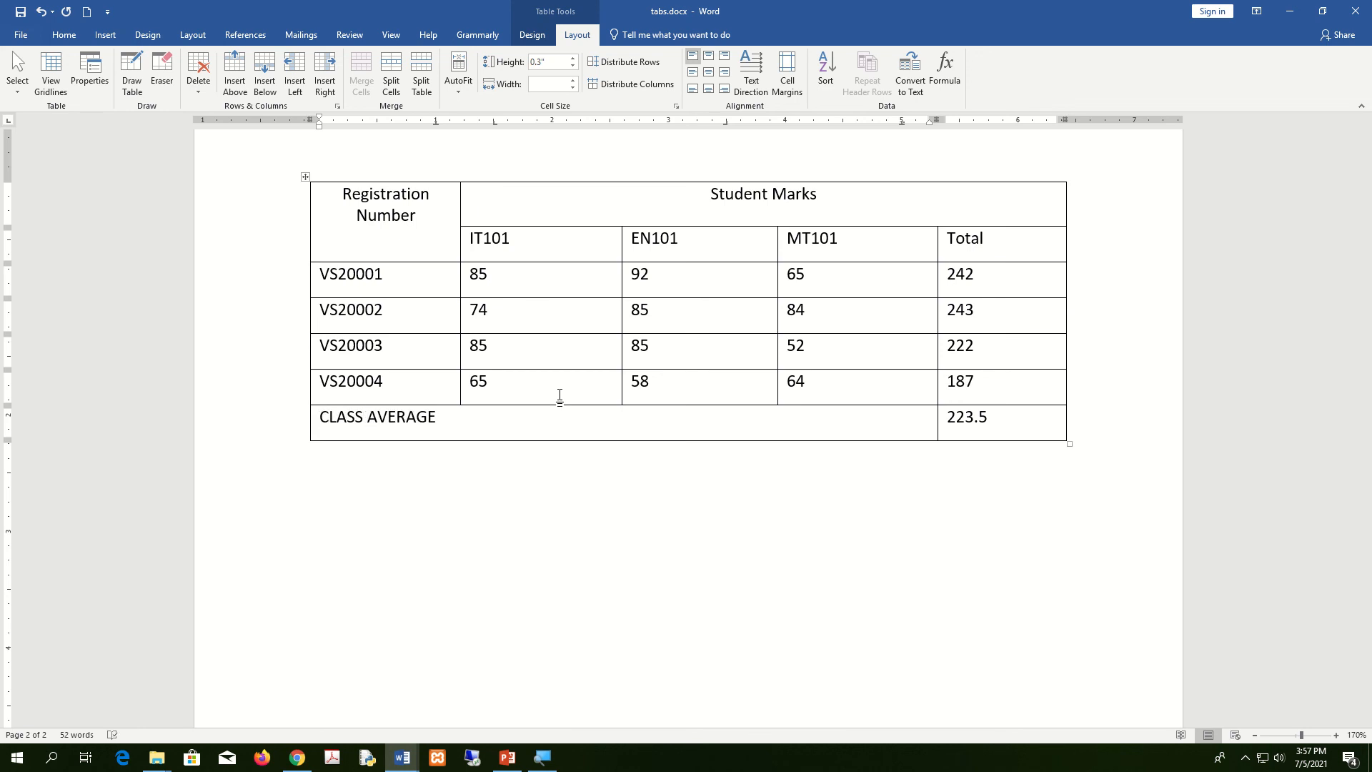
pyautogui.scroll(15, 560, 395)
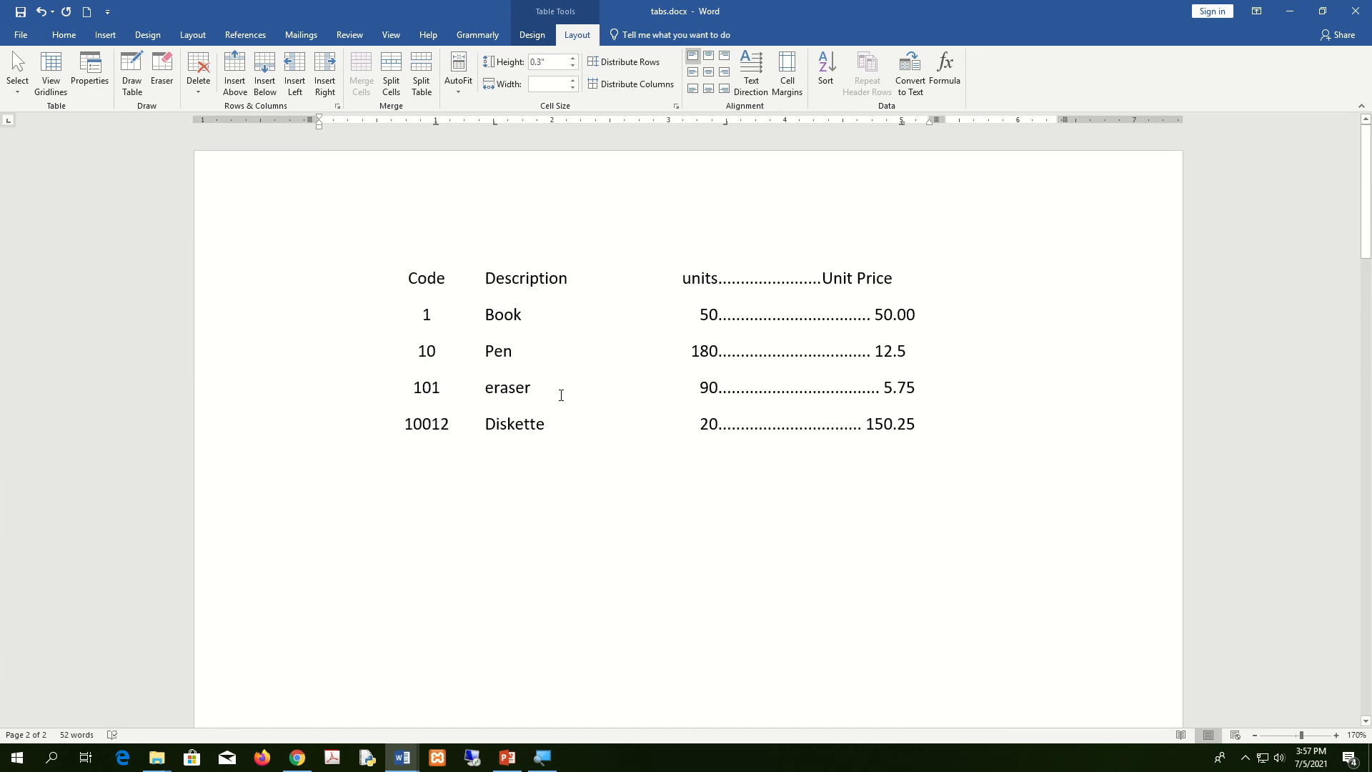
pyautogui.scroll(-15, 561, 395)
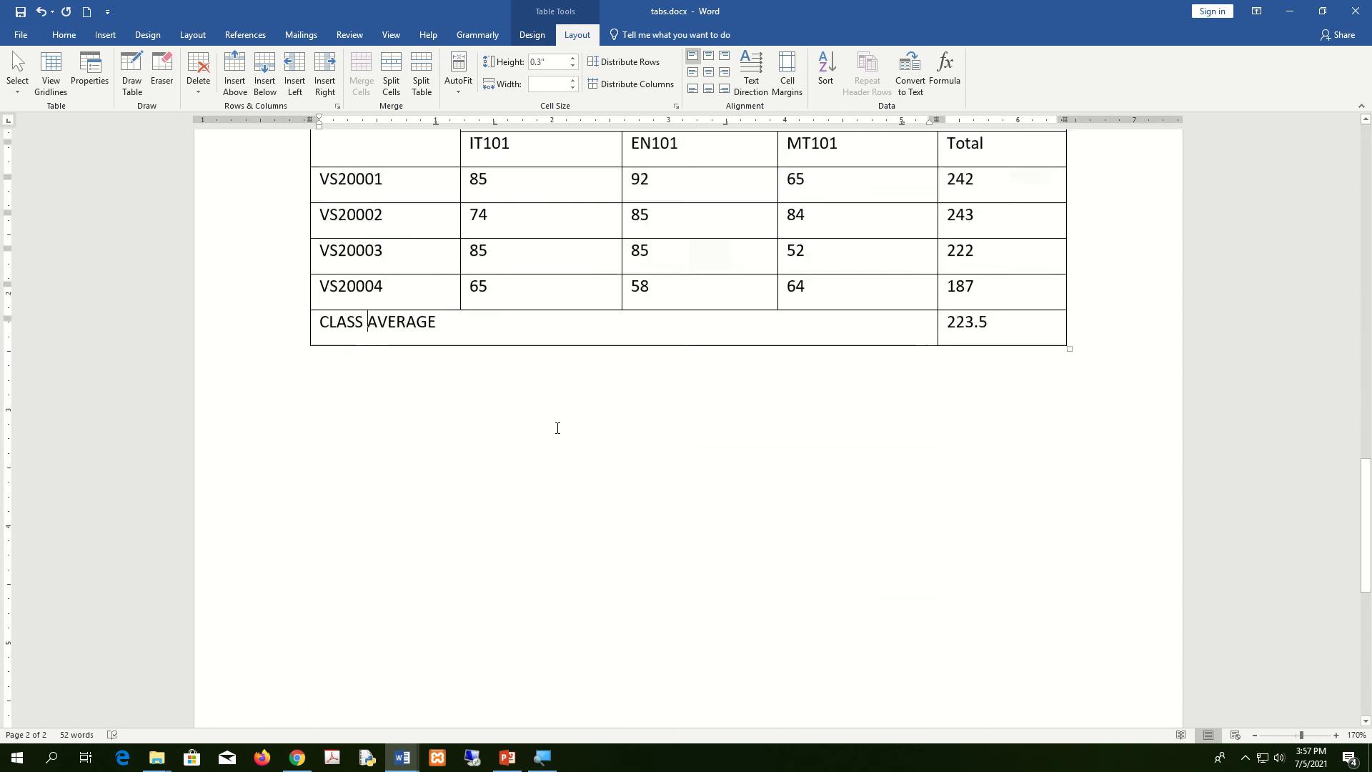
pyautogui.scroll(-7, 558, 428)
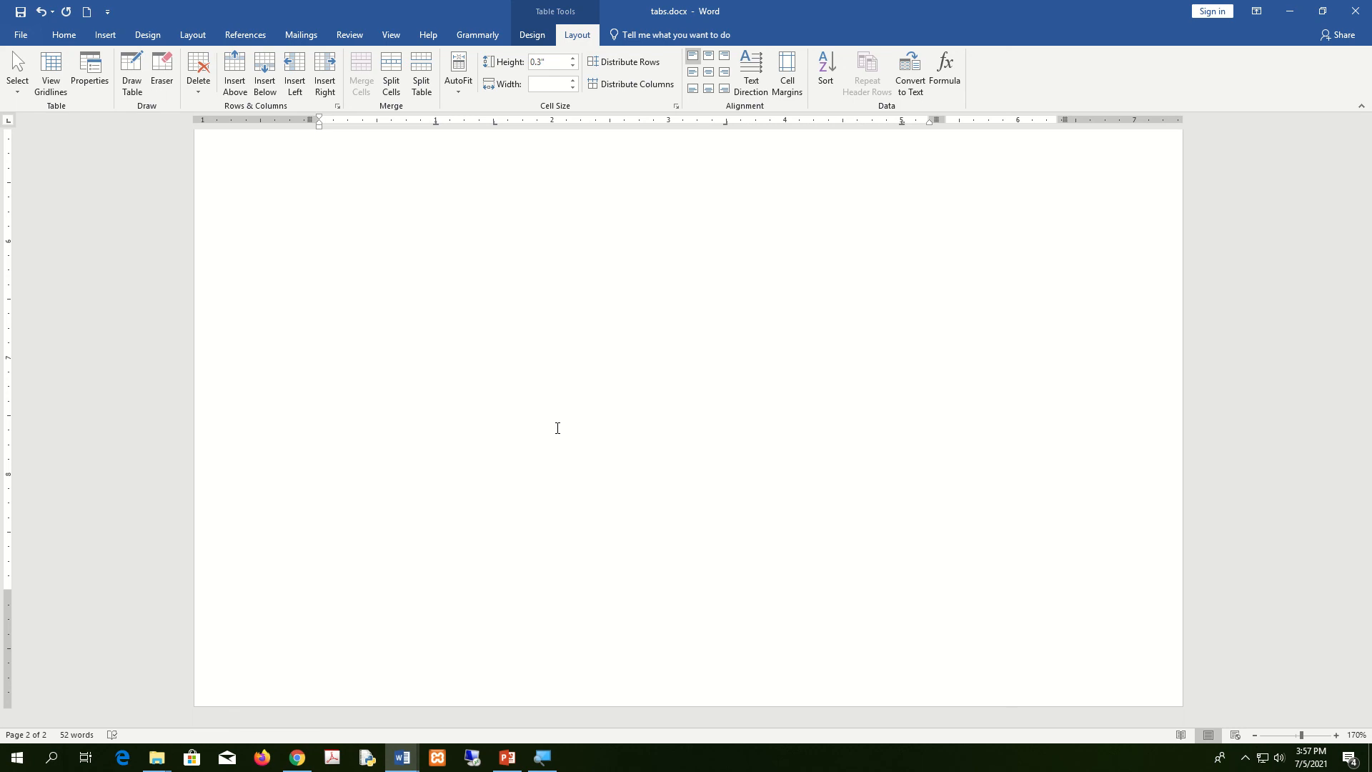
pyautogui.scroll(10, 558, 428)
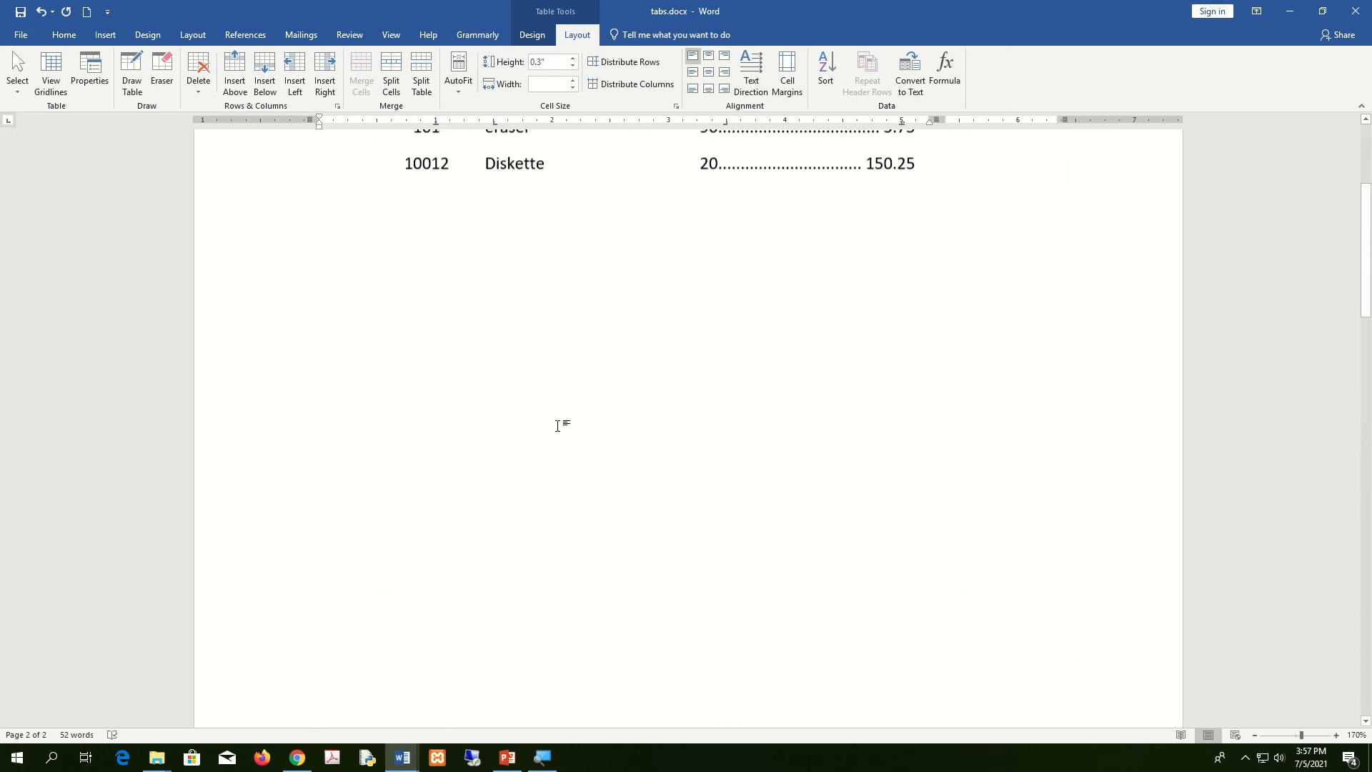